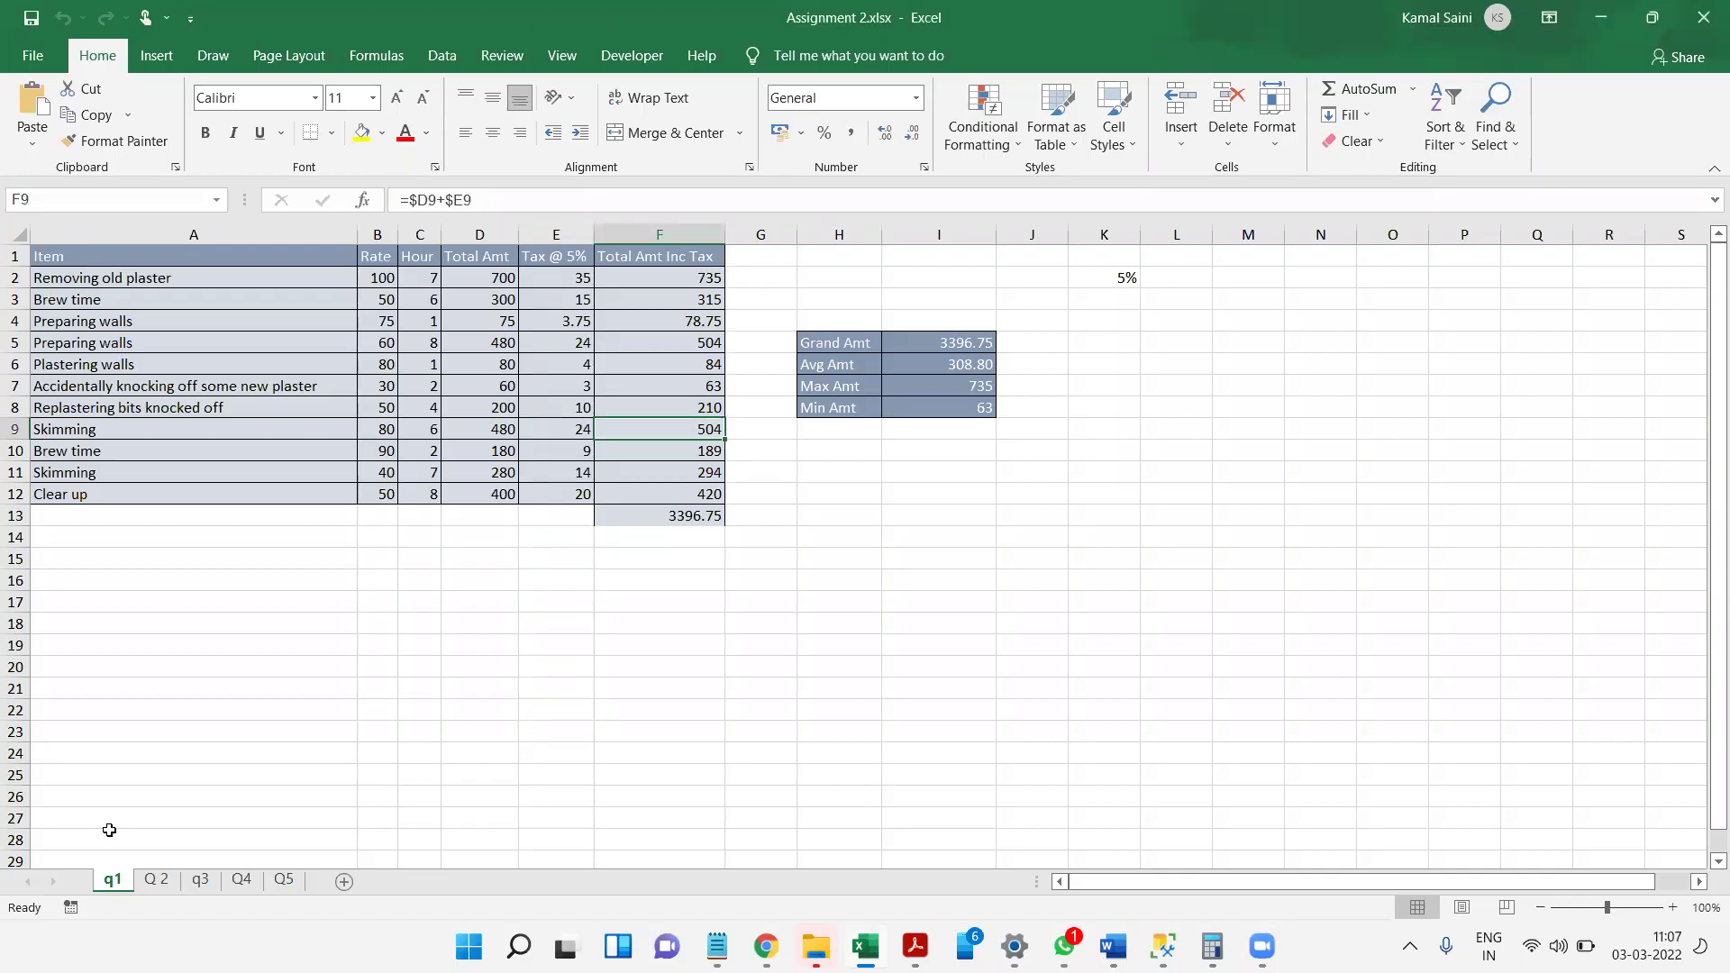
- Open the workbook Class Excel XIUS Megasoft.xlsx from the recent files and return to Assignment 2.xlsx
{"action": "left_click", "coordinate": [33, 55]}
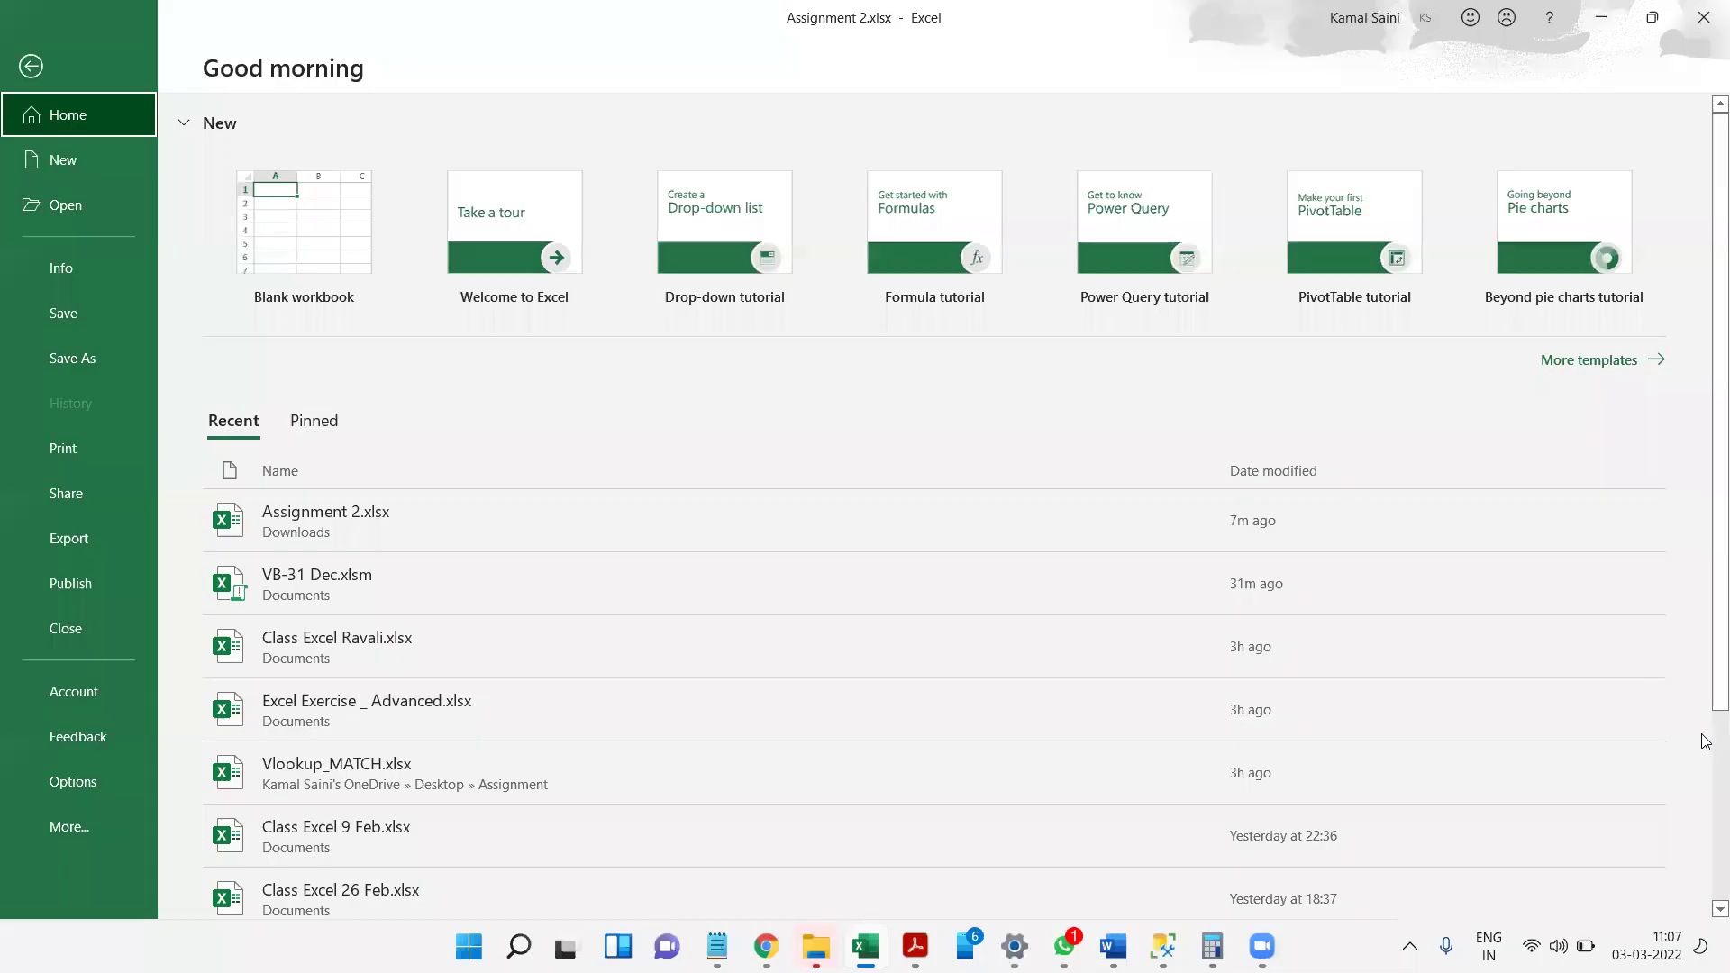
{"action": "scroll", "coordinate": [1706, 741], "scroll_direction": "down", "scroll_amount": 3}
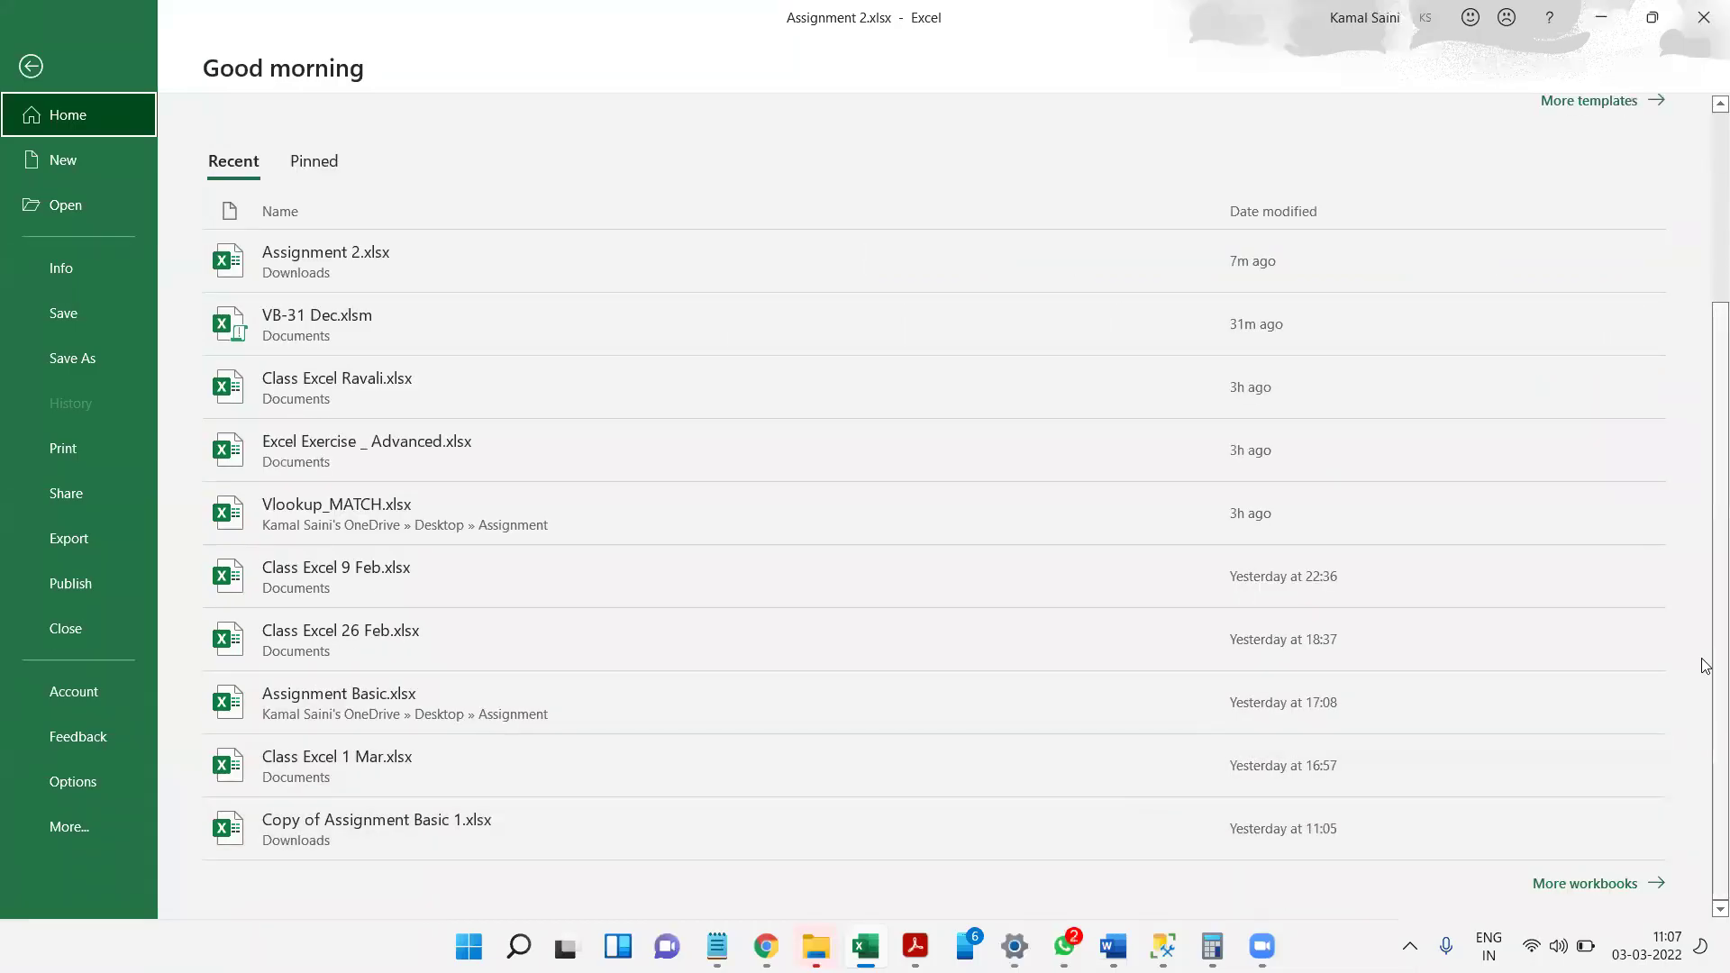
{"action": "left_click", "coordinate": [1593, 892]}
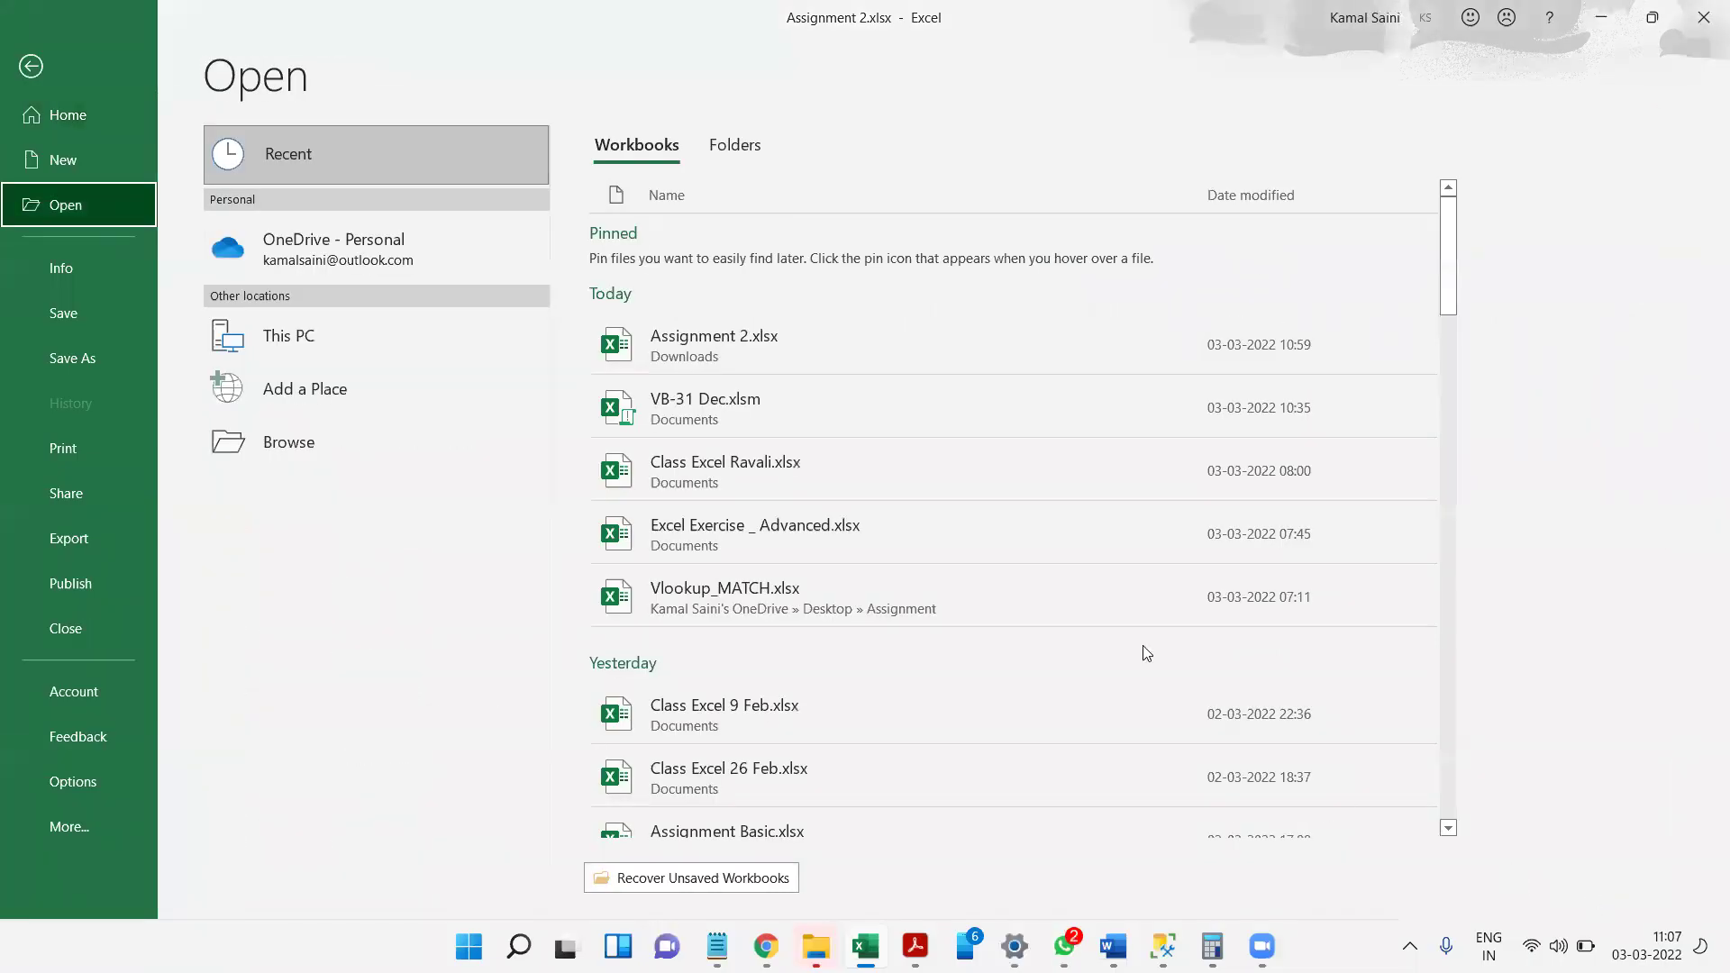
{"action": "left_click_drag", "start_coordinate": [1446, 312], "coordinate": [1455, 402]}
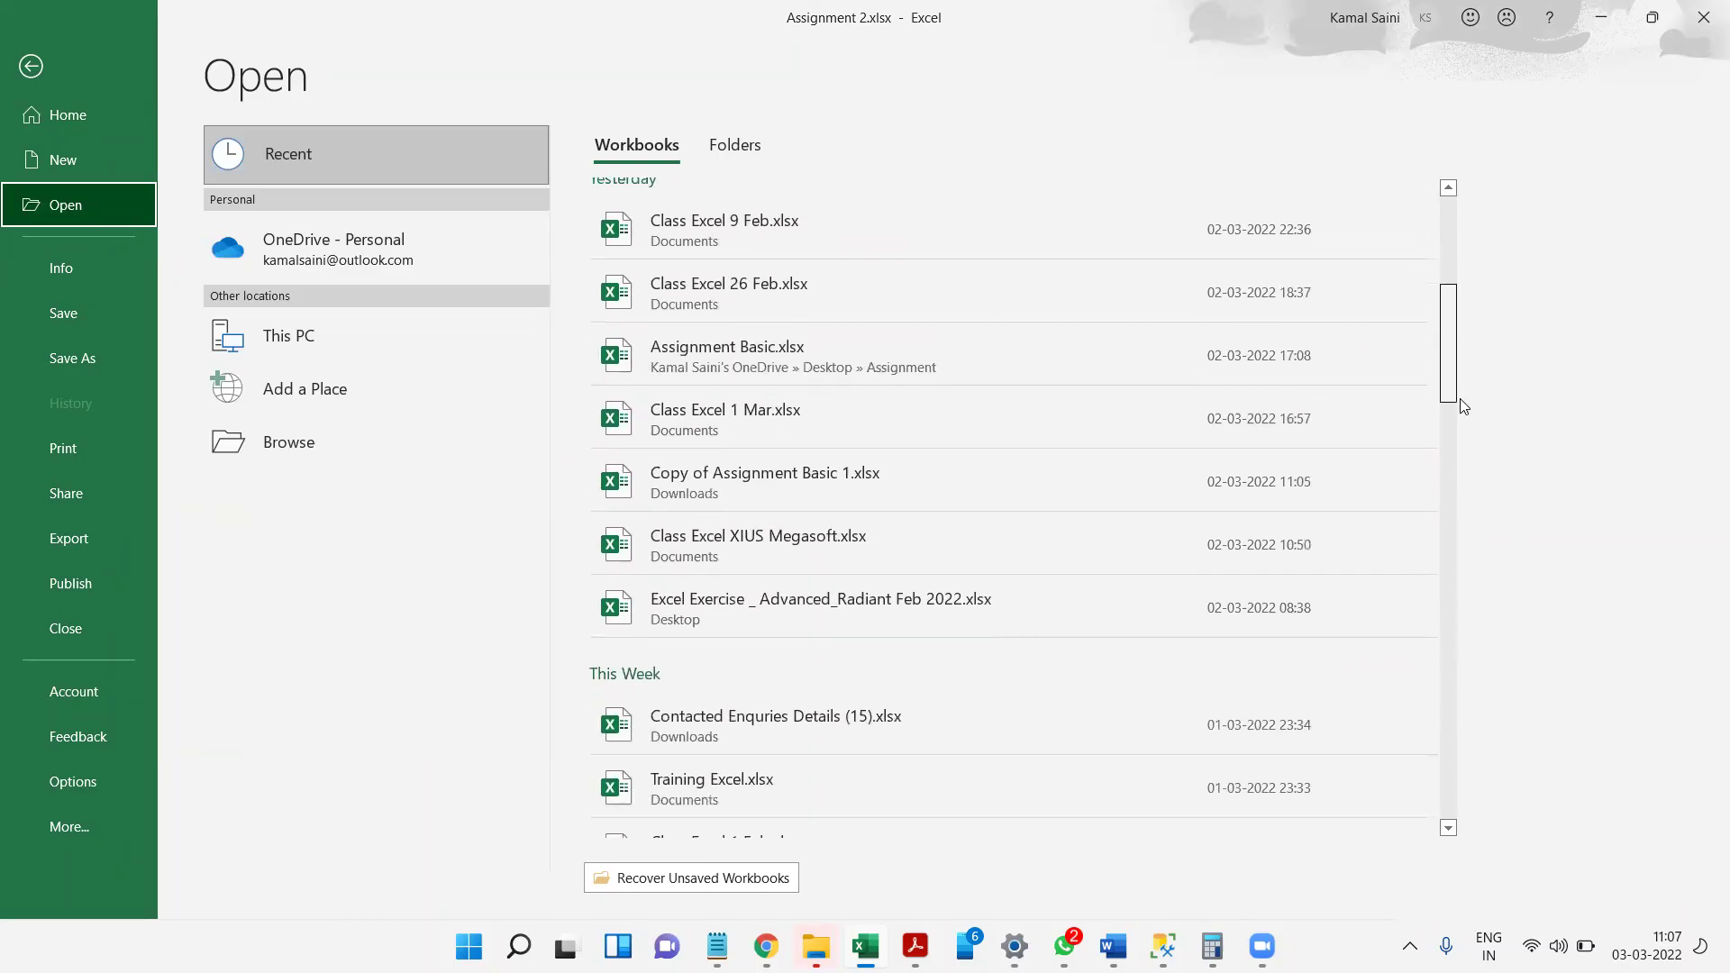
{"action": "left_click", "coordinate": [1116, 536]}
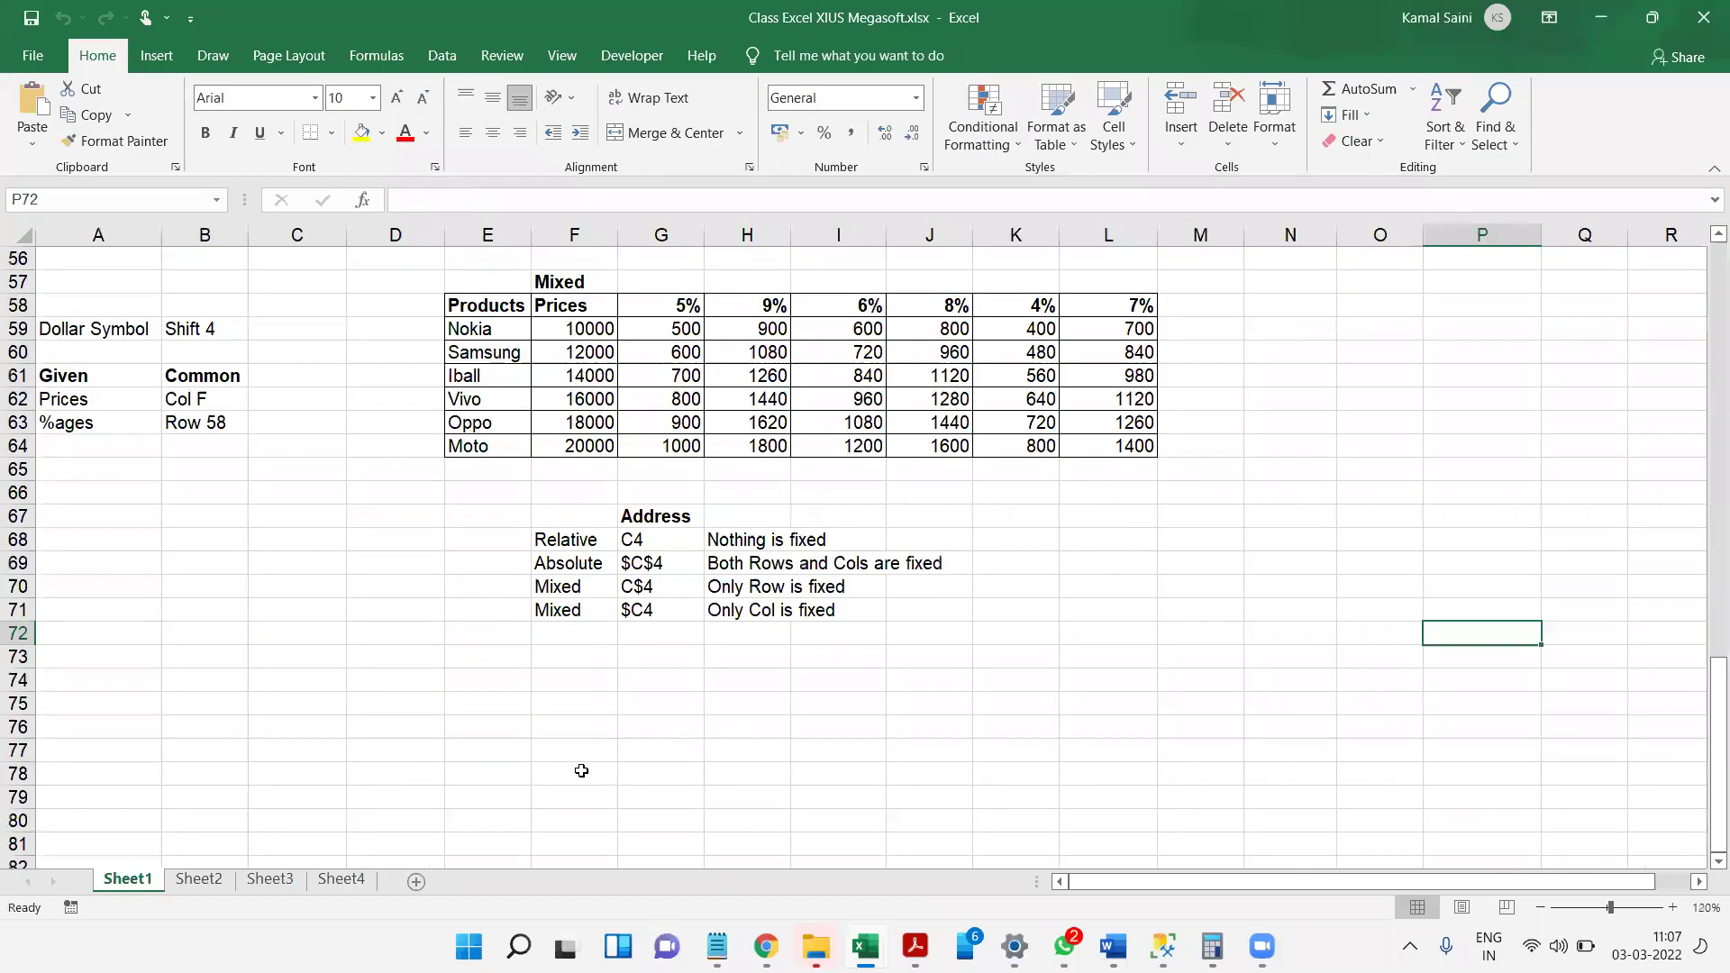
{"action": "key", "text": "alt+Tab"}
{"action": "left_click", "coordinate": [432, 535]}
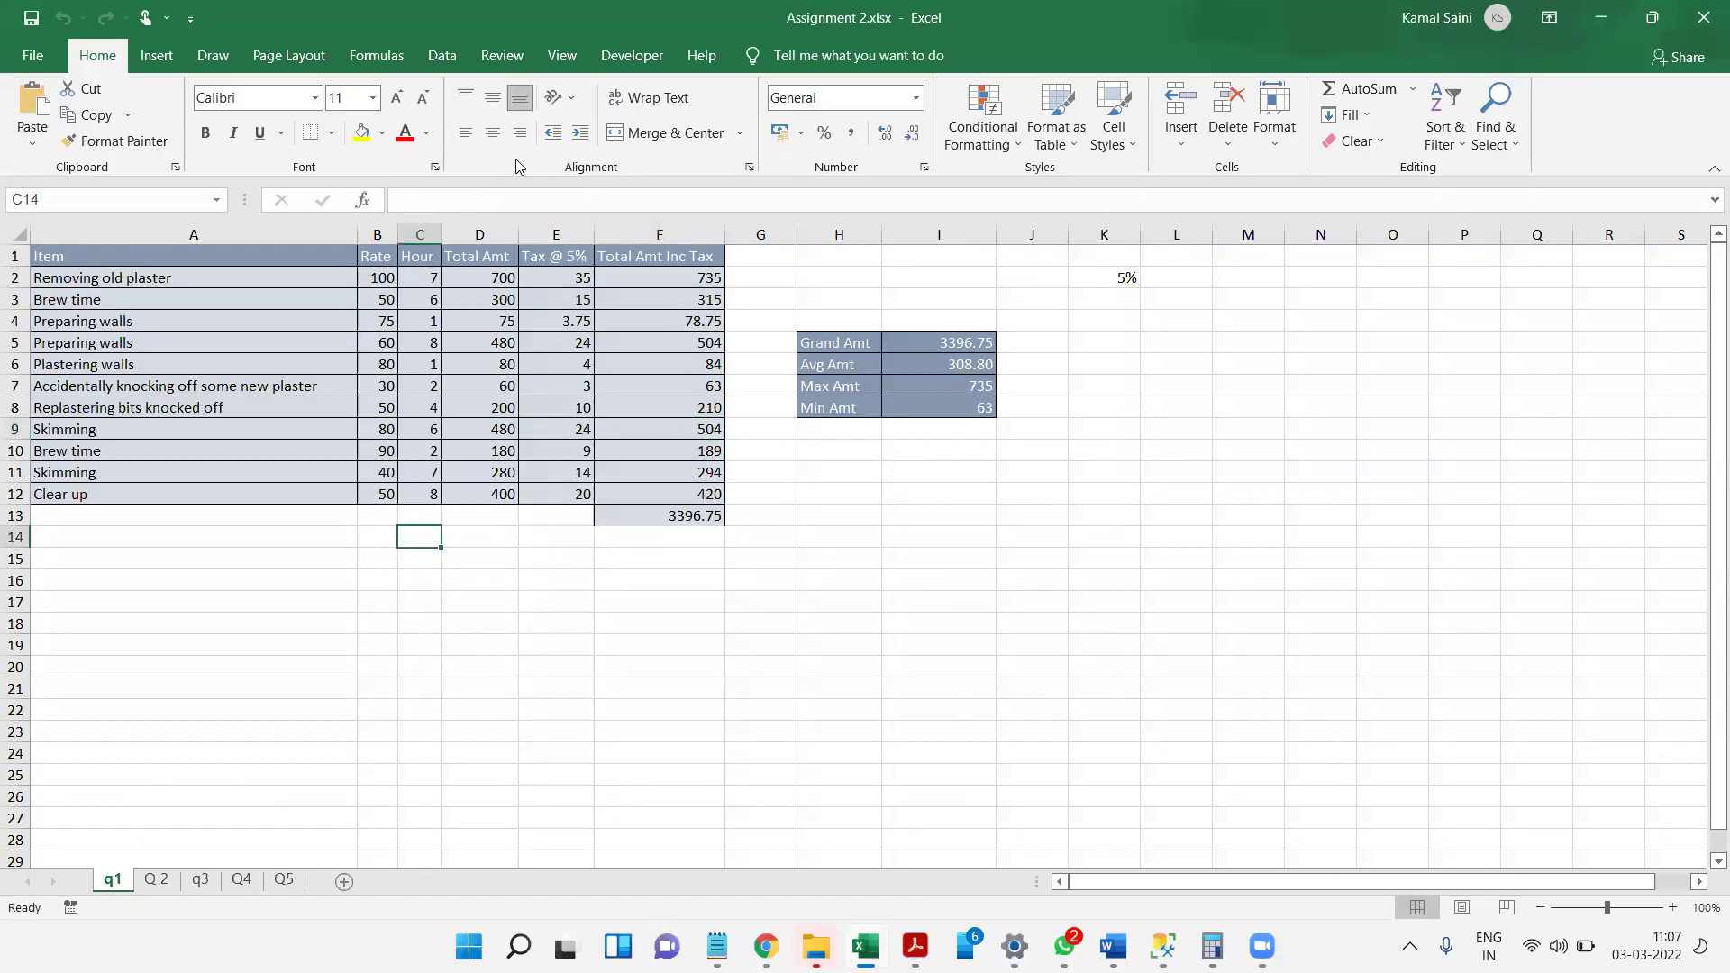
{"action": "left_click", "coordinate": [596, 125]}
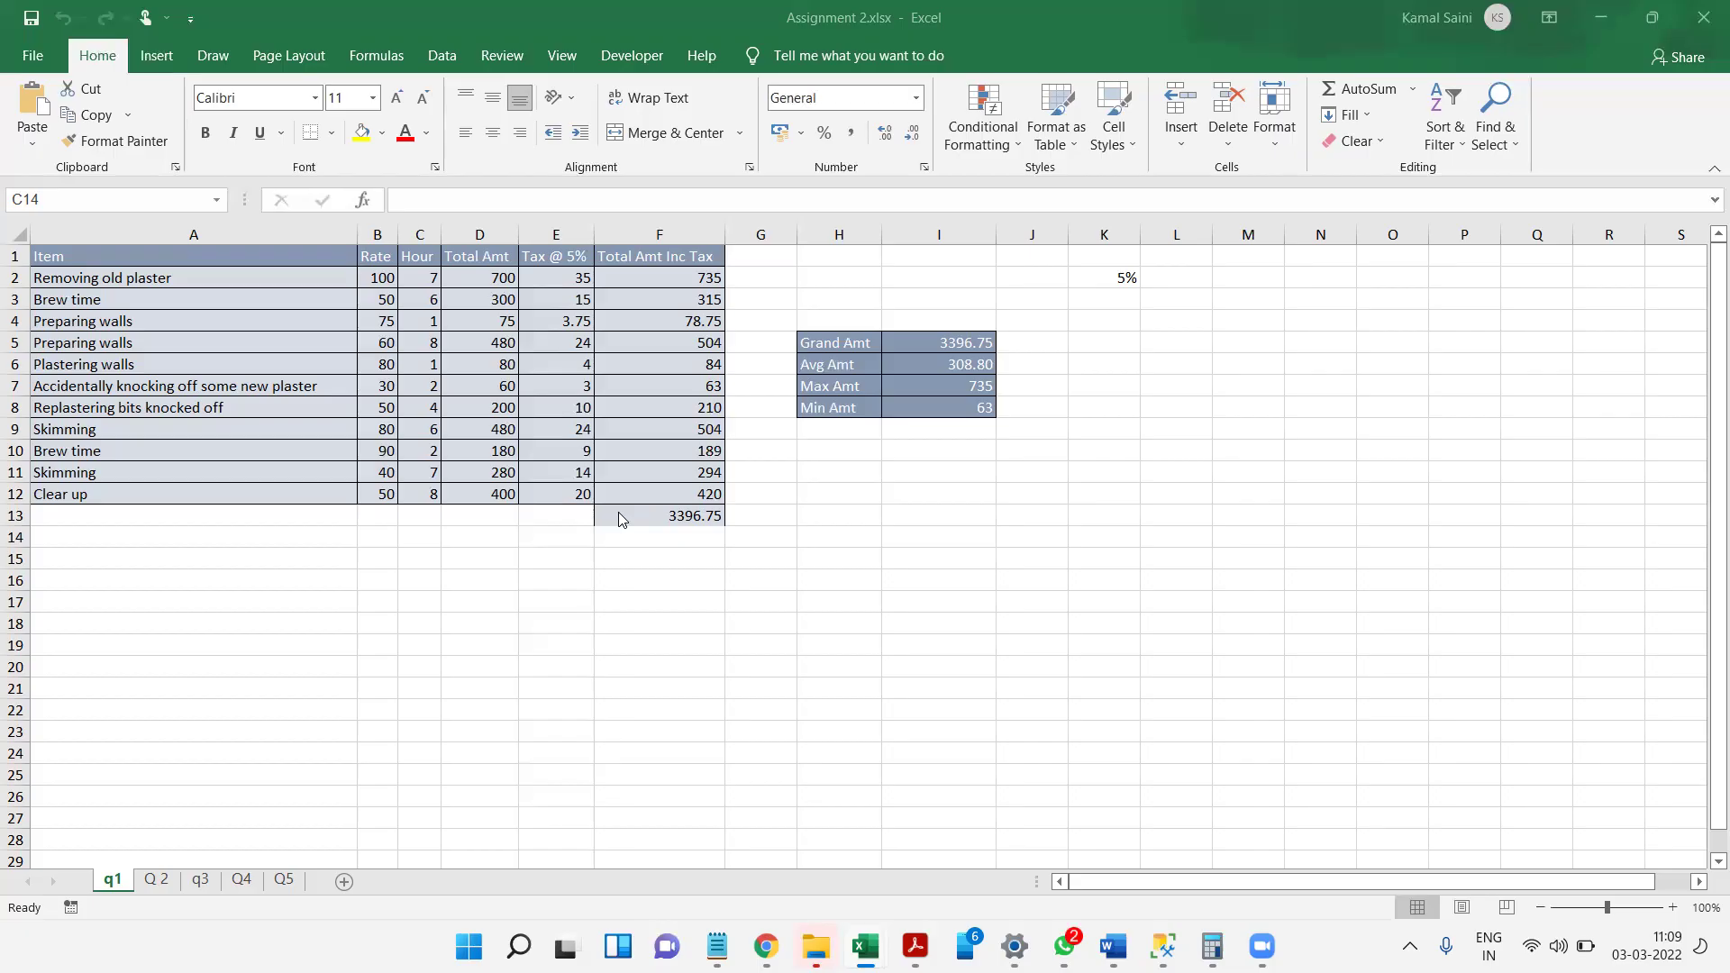
{"action": "left_click", "coordinate": [415, 641]}
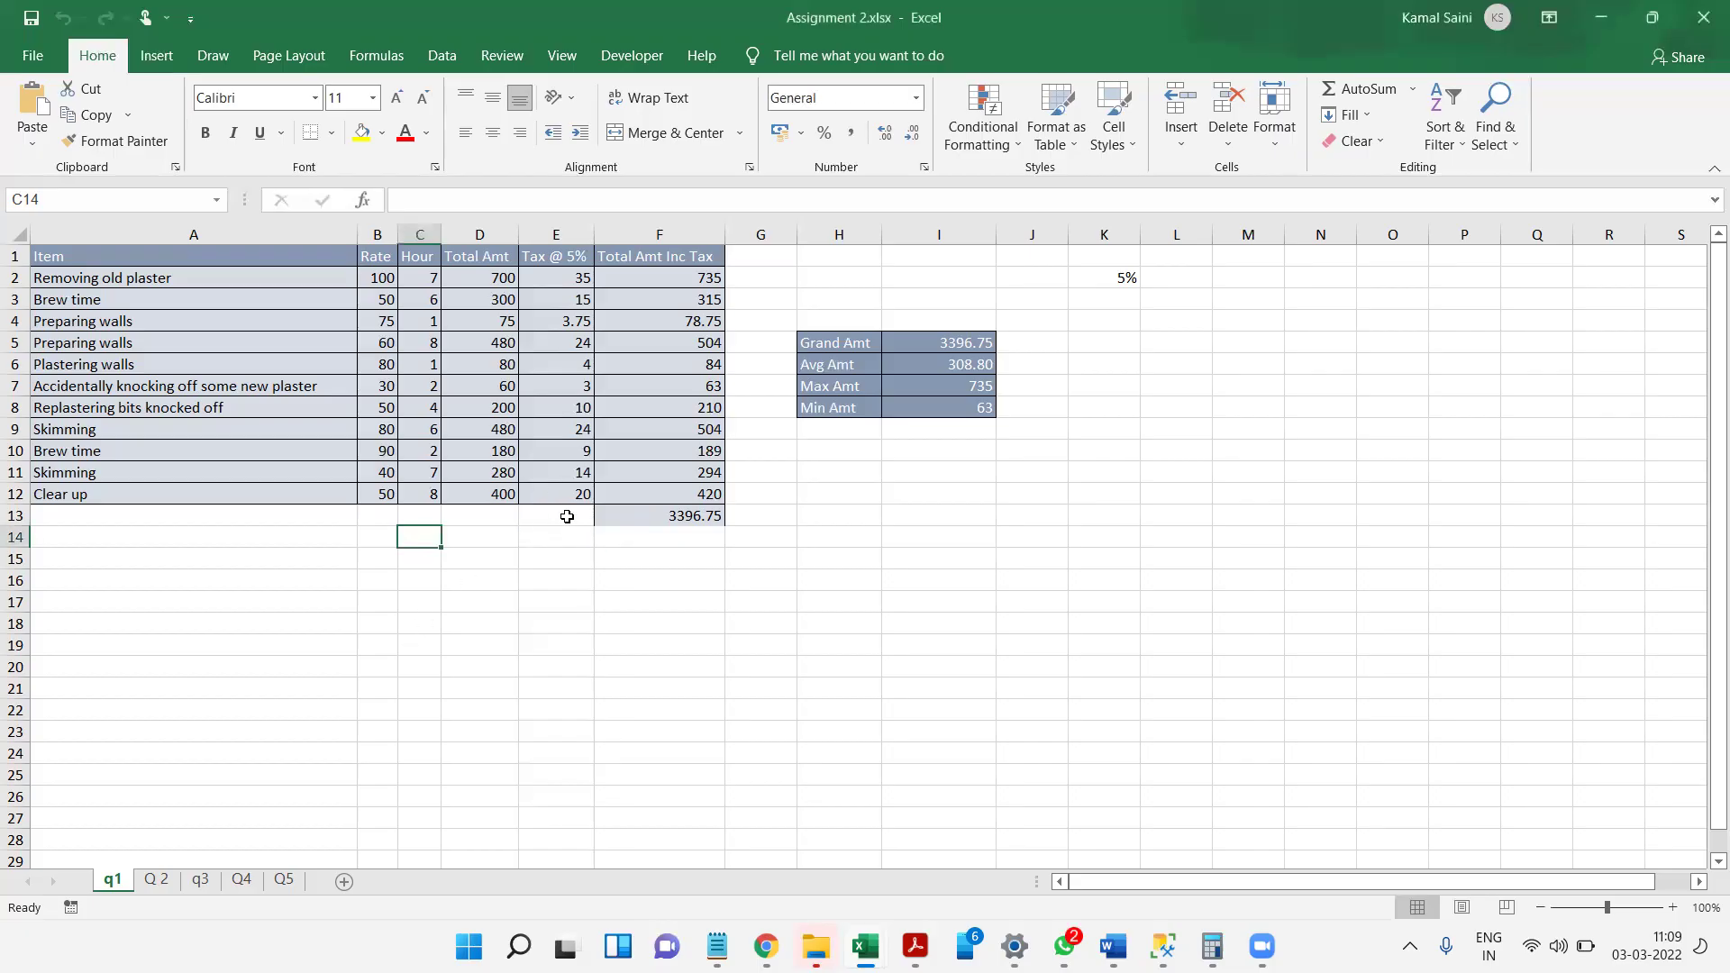
{"action": "left_click", "coordinate": [641, 457]}
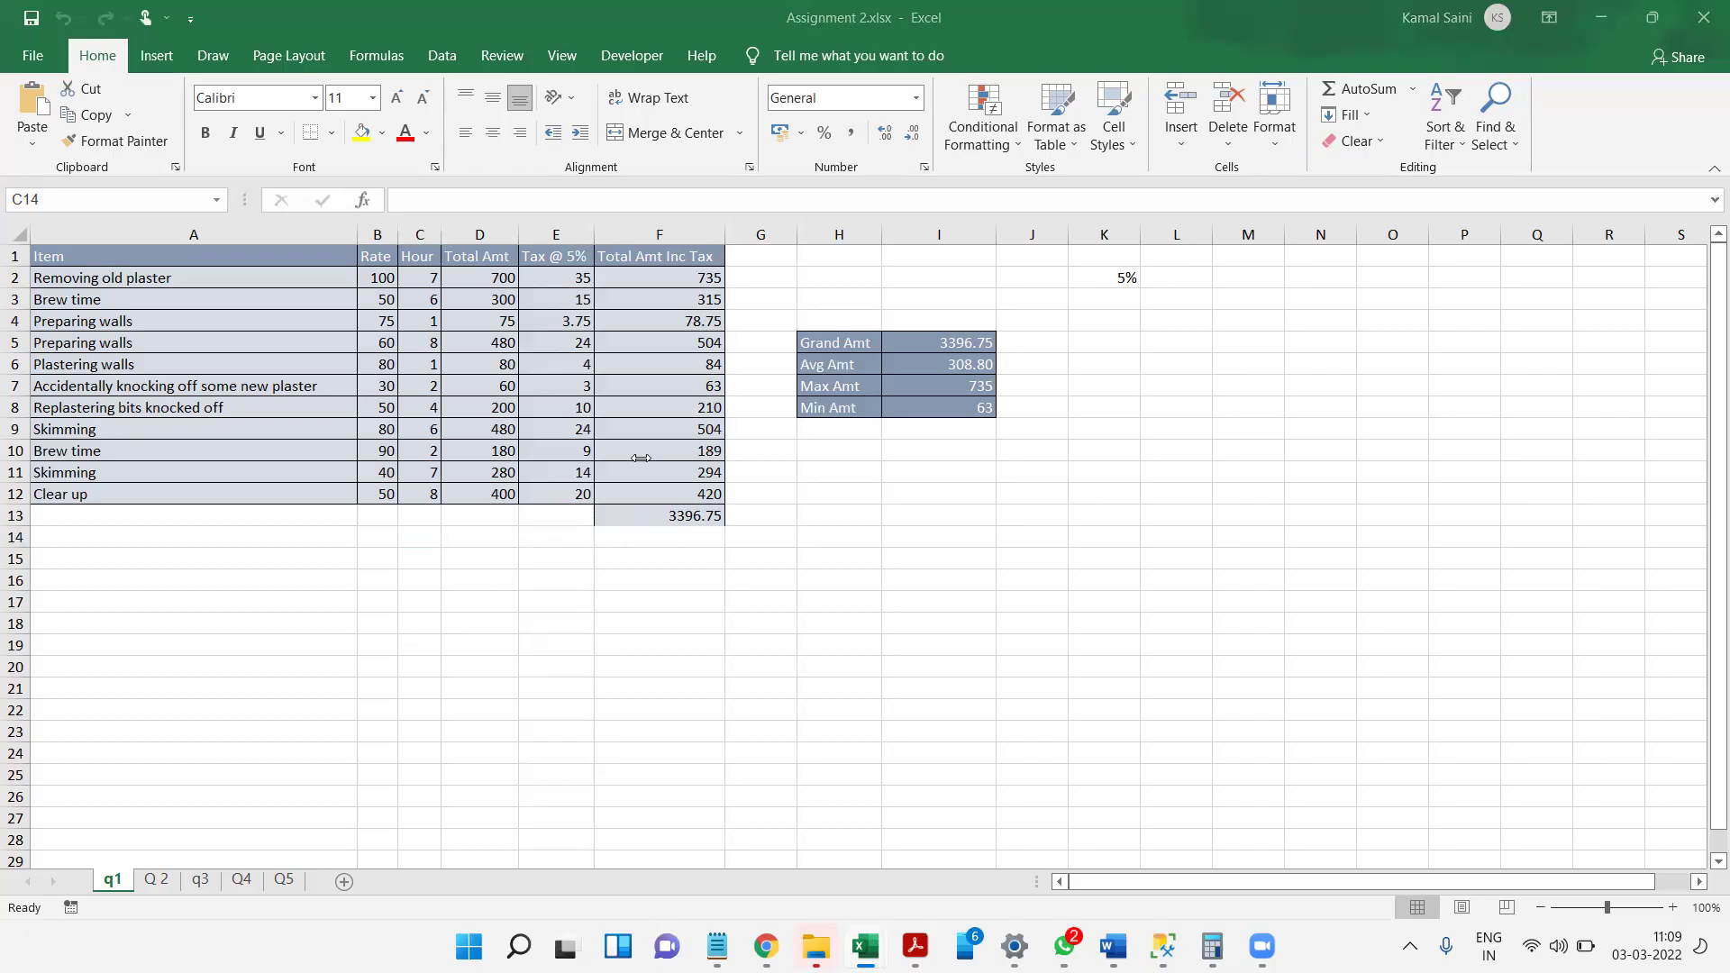
- On sheet q1, replace the first Total Amt value in D2 with the formula =B2*C2, multiplying rate by hours
{"action": "left_click", "coordinate": [478, 279]}
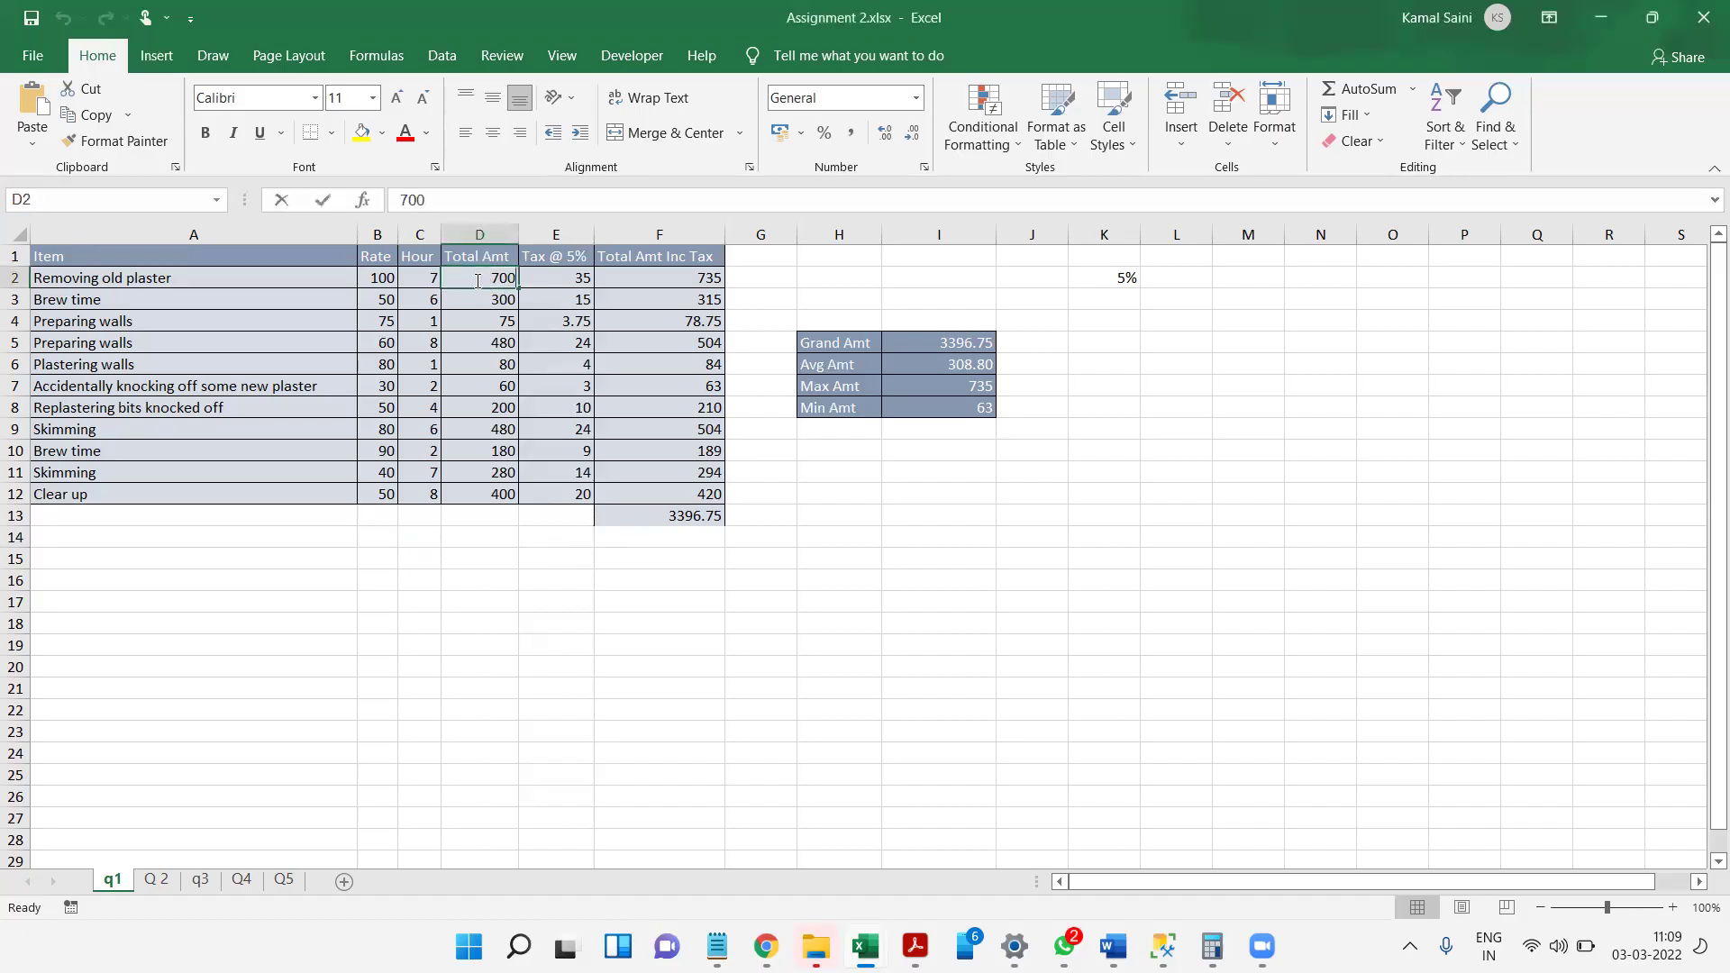
{"action": "double_click", "coordinate": [477, 281]}
{"action": "key", "text": "Tab"}
{"action": "key", "text": "Tab"}
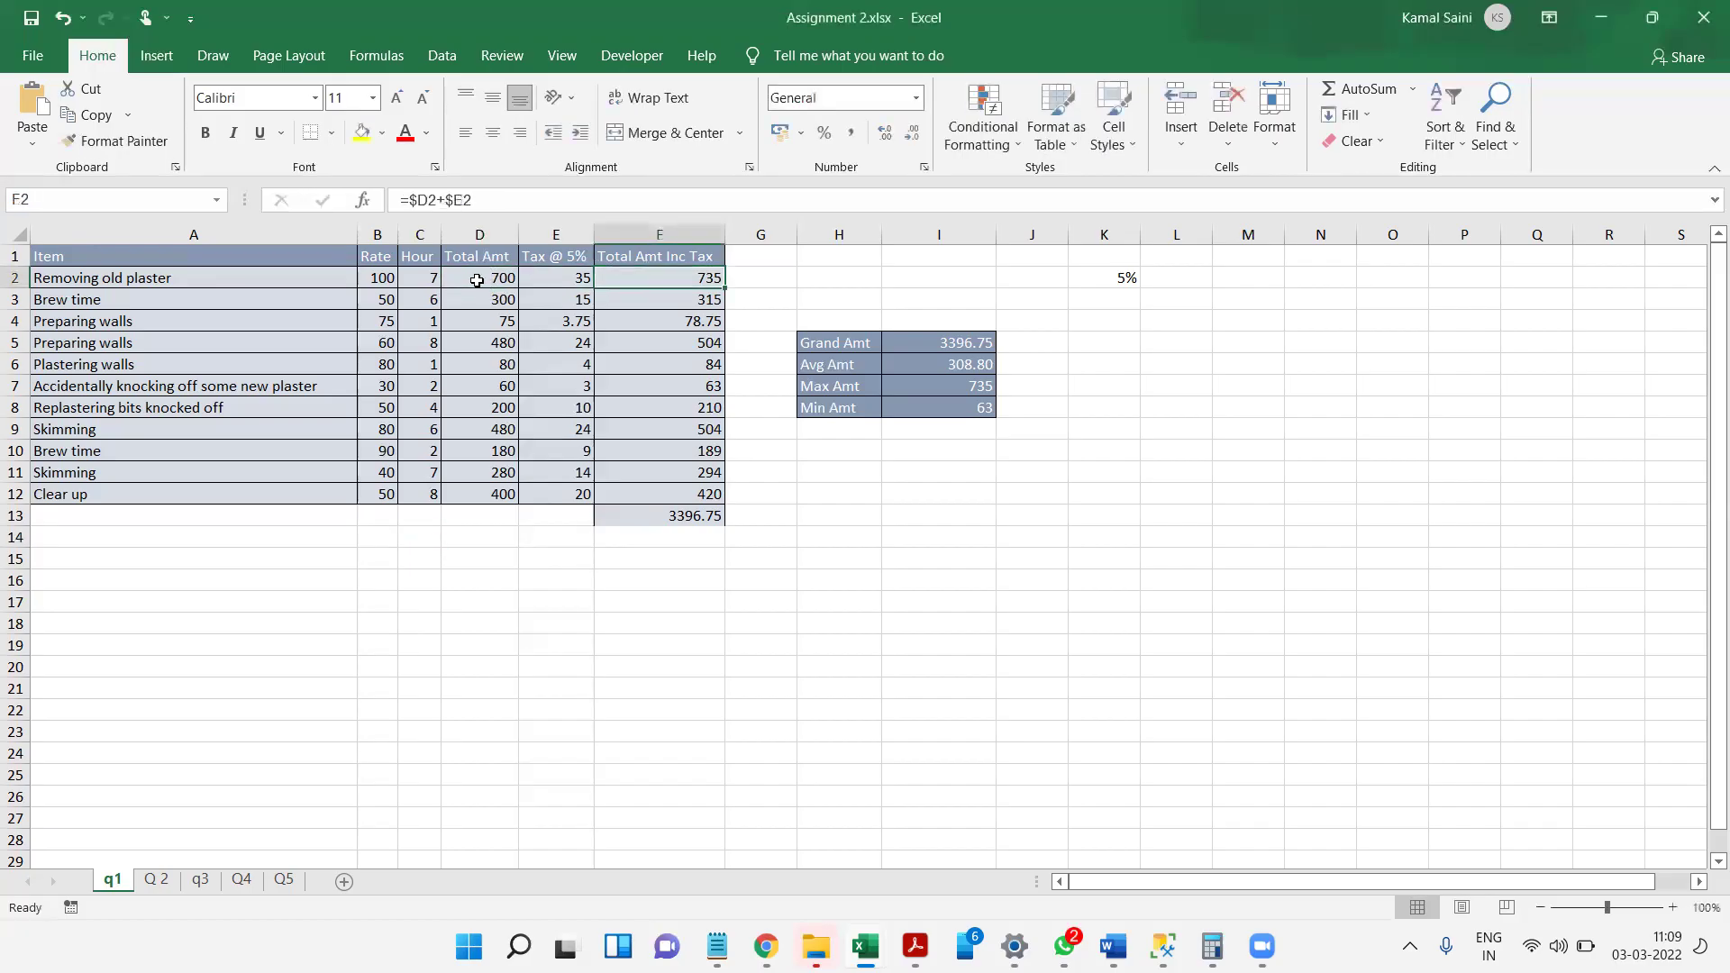
{"action": "key", "text": "Left"}
{"action": "key", "text": "Left"}
{"action": "type", "text": "="}
{"action": "key", "text": "Left"}
{"action": "key", "text": "Left"}
{"action": "type", "text": "*"}
{"action": "key", "text": "Left"}
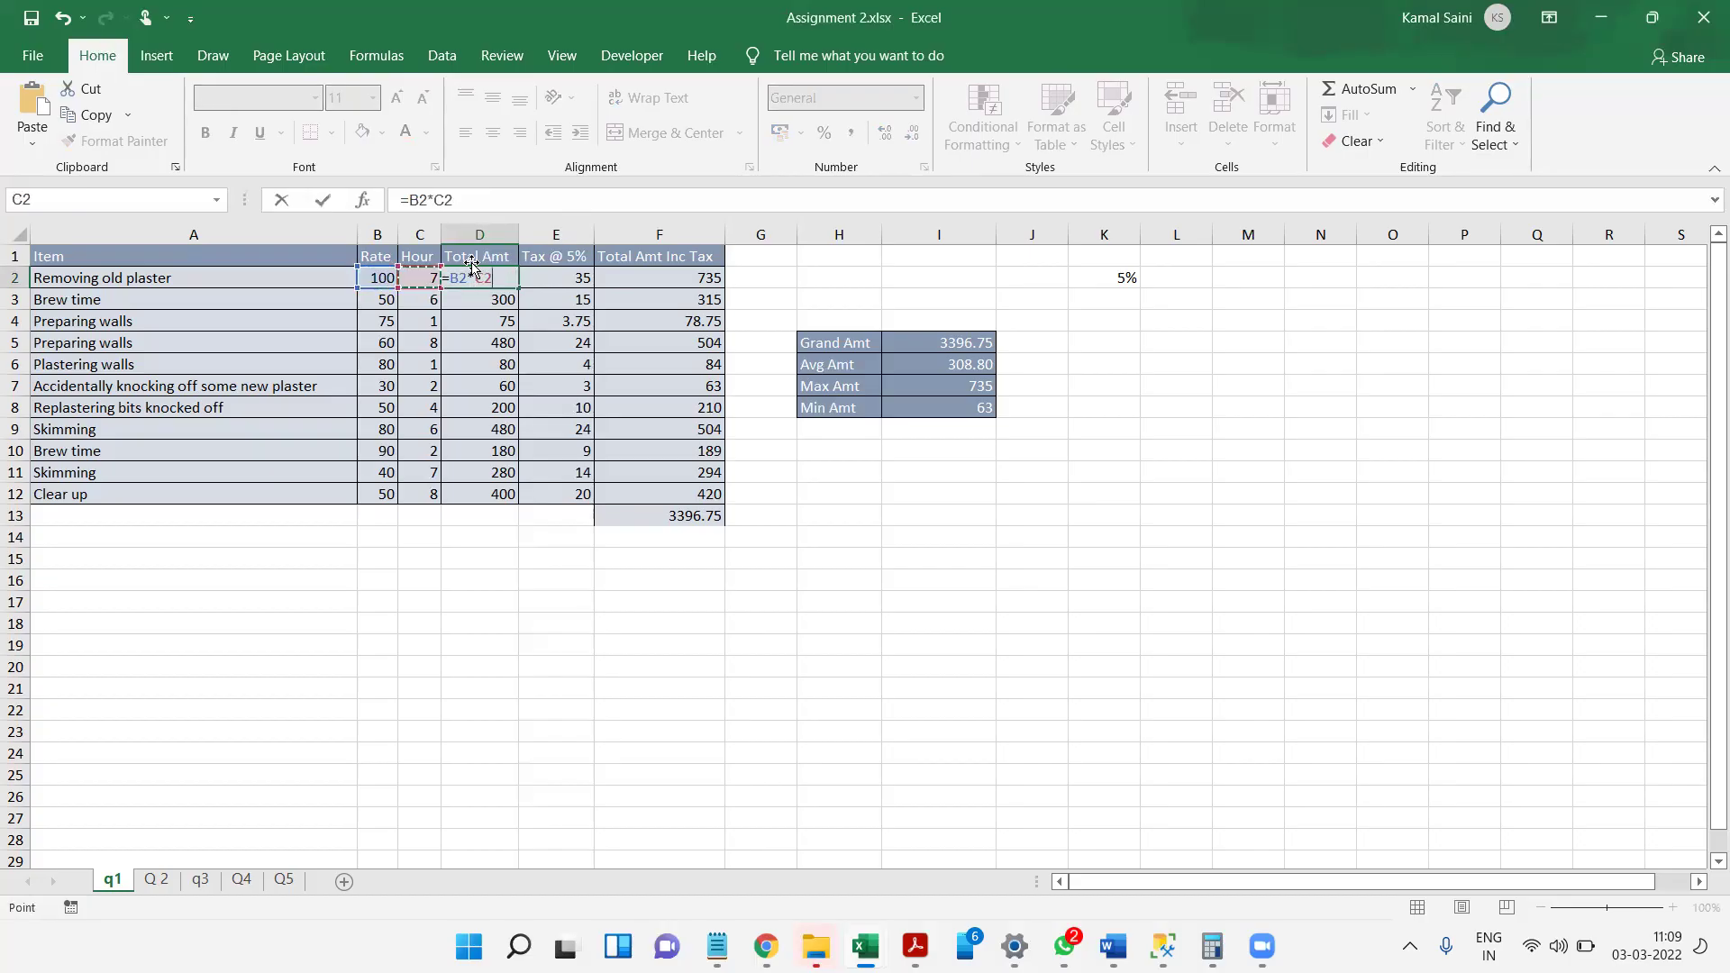
{"action": "key", "text": "Return"}
{"action": "key", "text": "Up"}
{"action": "key", "text": "ctrl+shift+Down"}
- Review the tax formula in E2 with its cell references and the amount, tax and total cells D2:F2
{"action": "key", "text": "Right"}
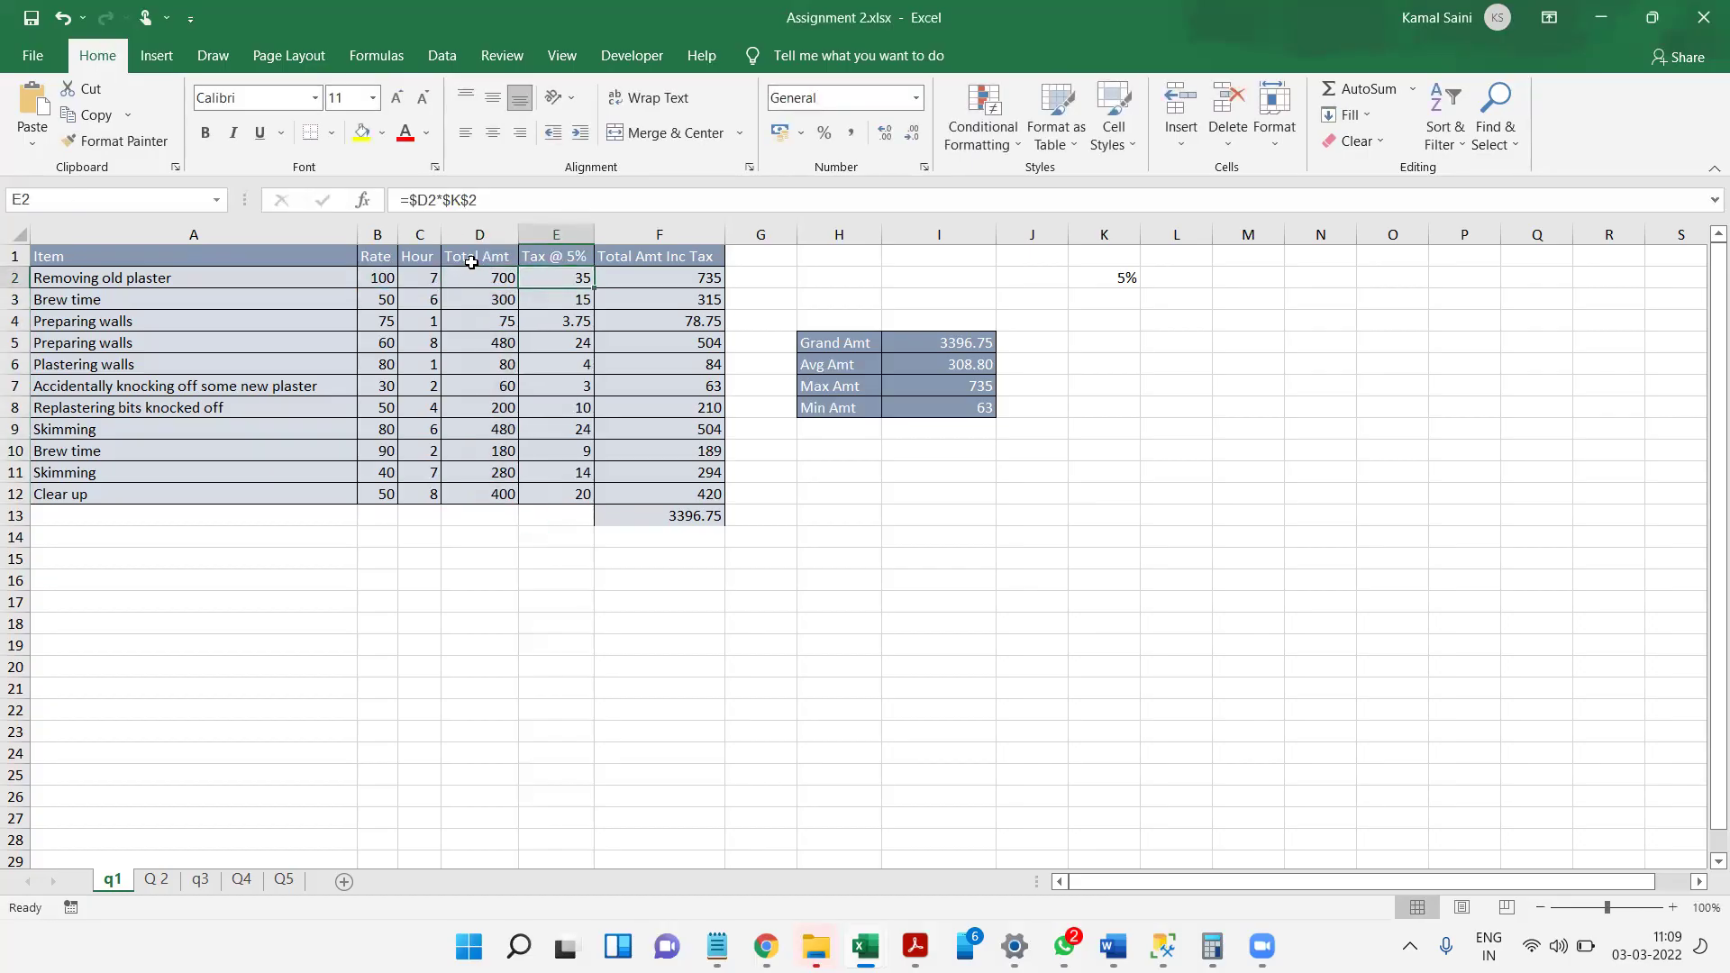
{"action": "key", "text": "F2"}
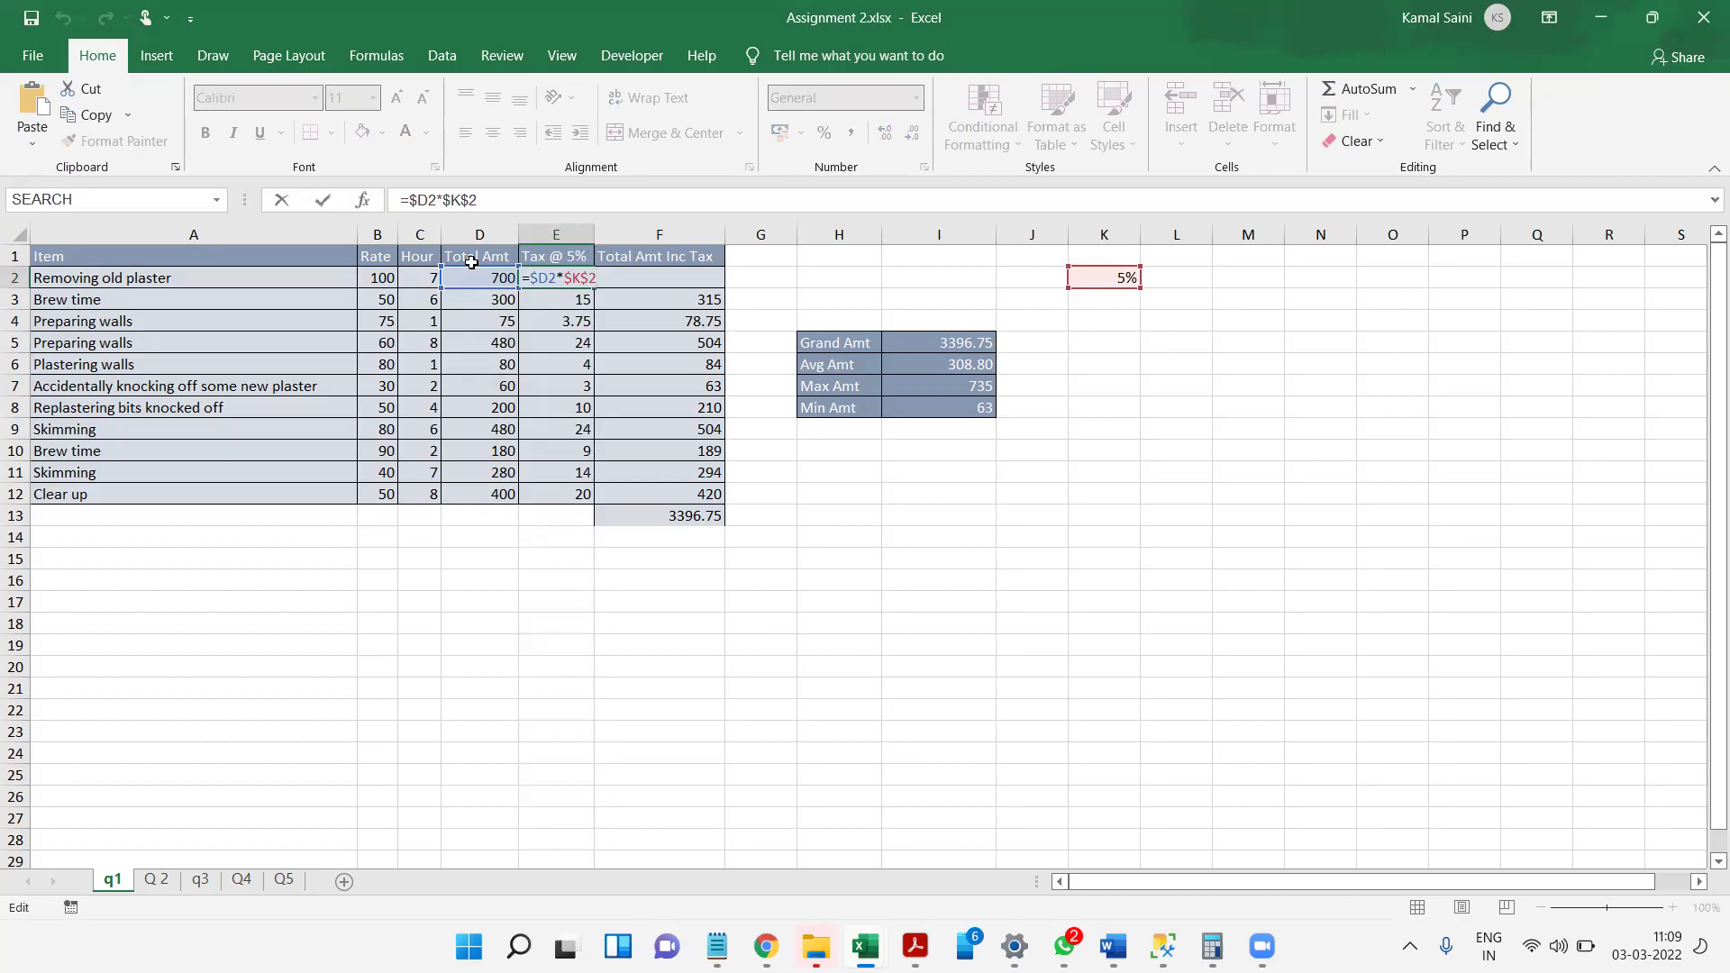
{"action": "key", "text": "Return"}
{"action": "key", "text": "Right"}
{"action": "key", "text": "Up"}
{"action": "key", "text": "shift+Left"}
{"action": "key", "text": "shift+Left"}
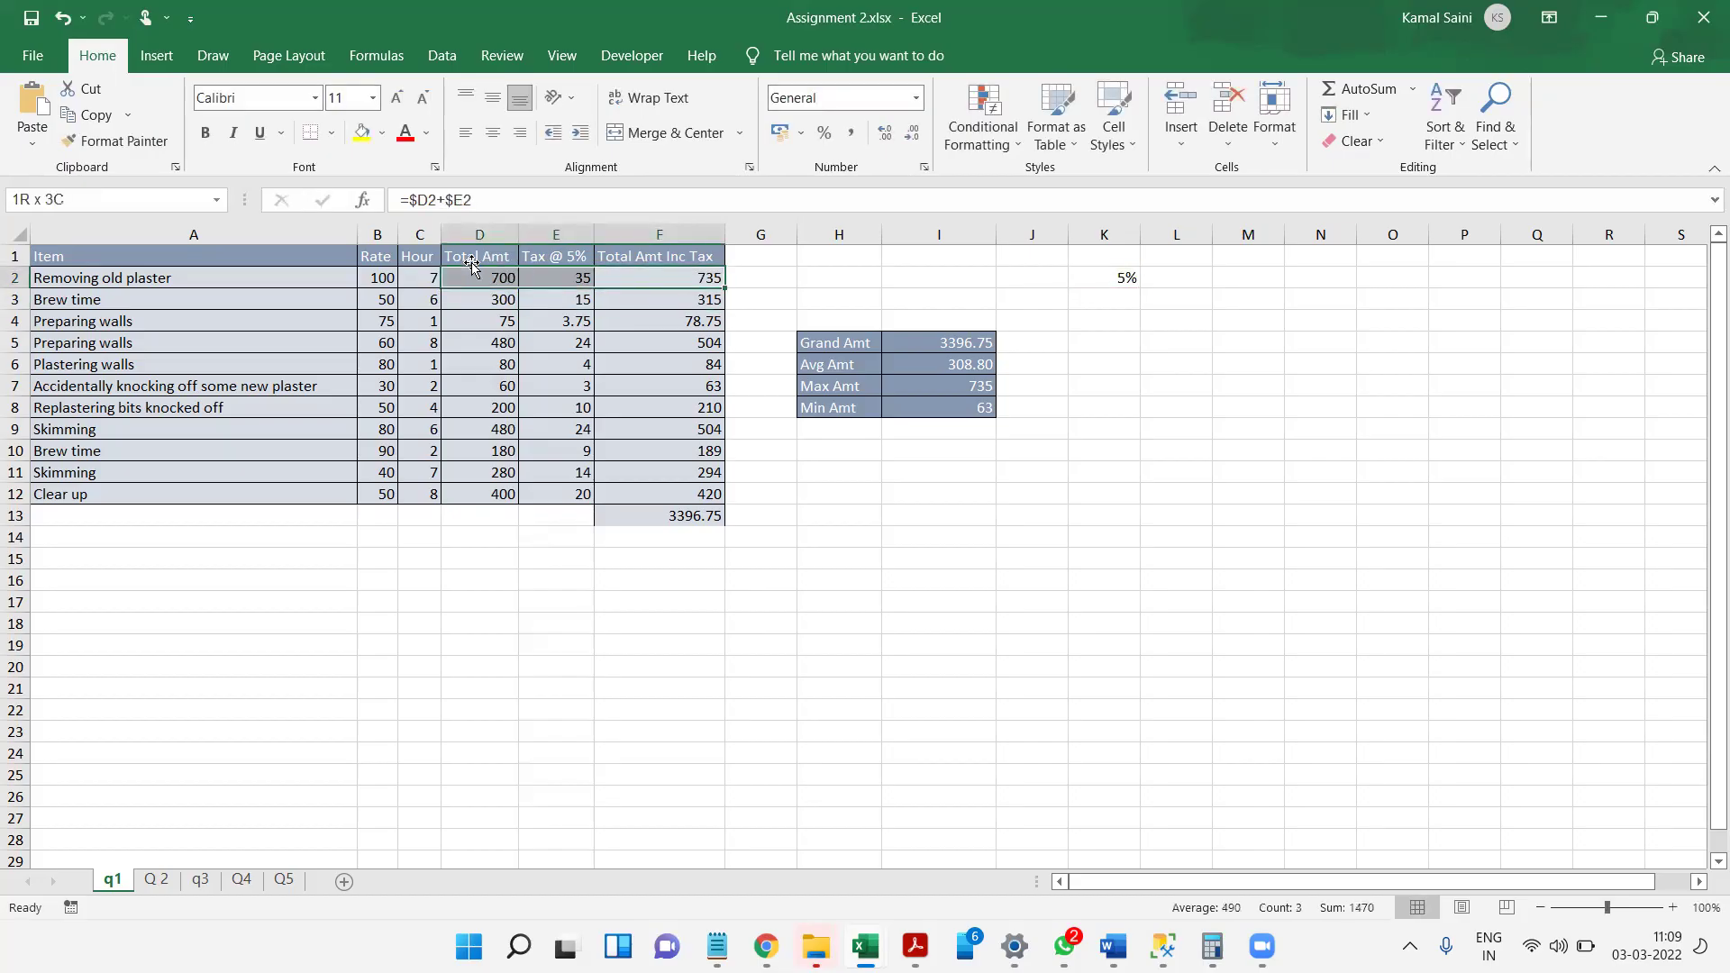
{"action": "key", "text": "Right"}
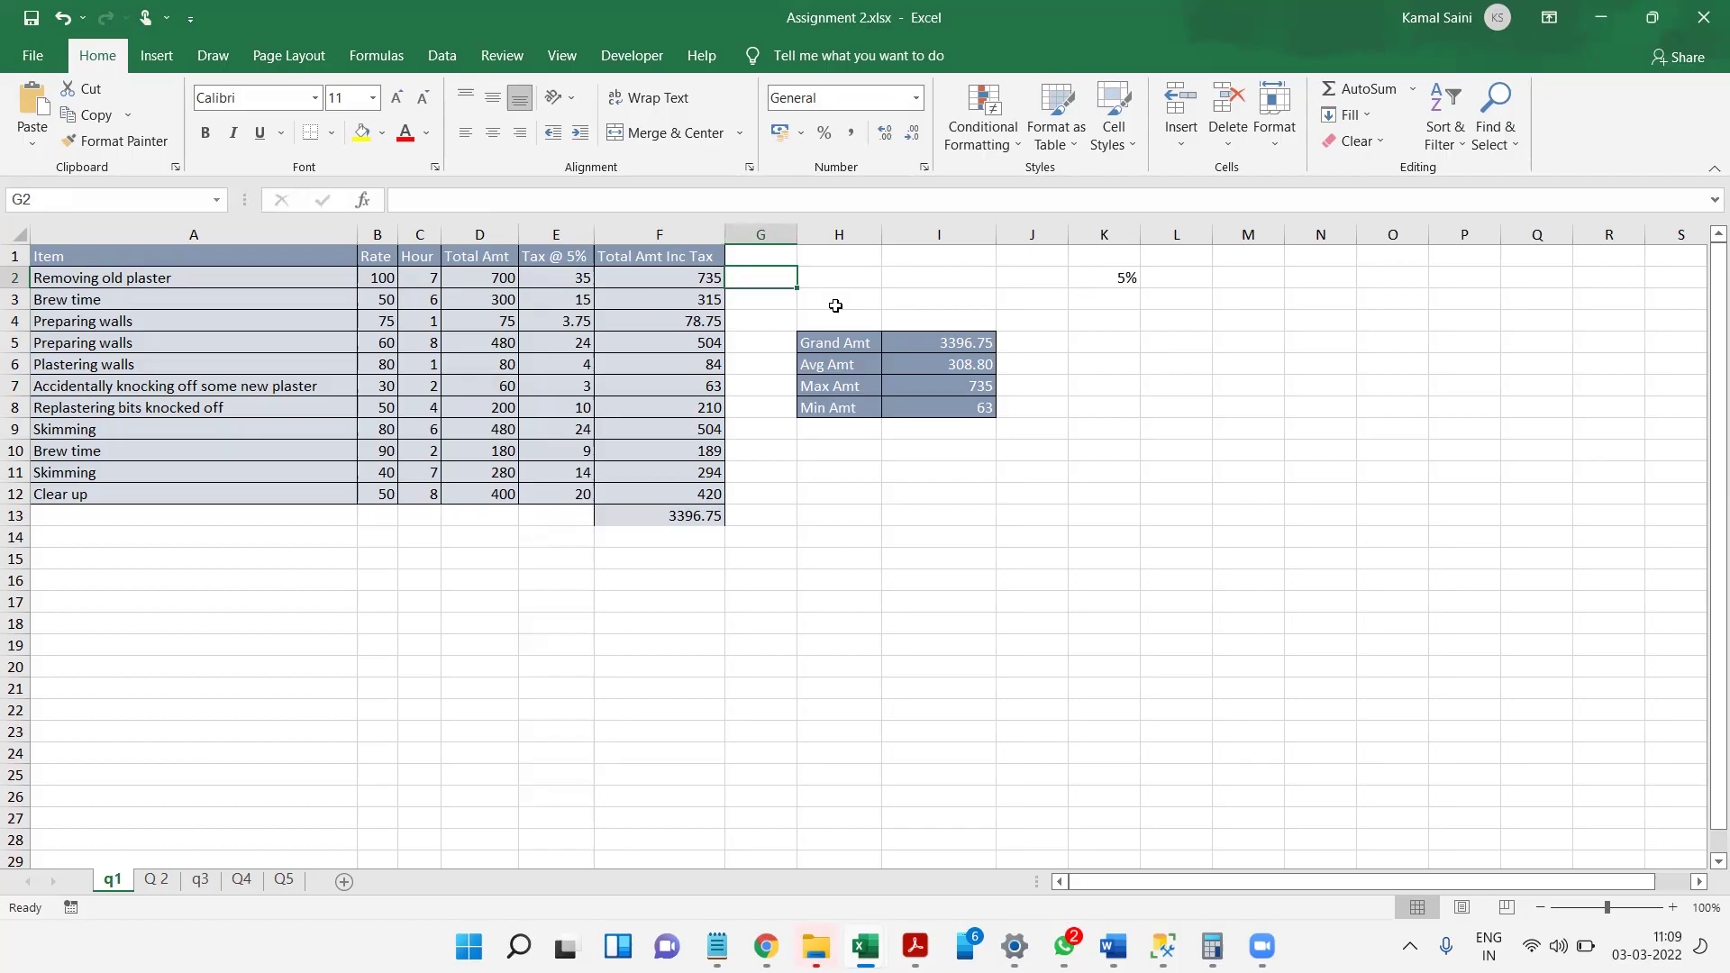
- Fill the Total Amt Inc Tax formula from F2 down to F12
{"action": "left_click", "coordinate": [690, 274]}
{"action": "double_click", "coordinate": [724, 288]}
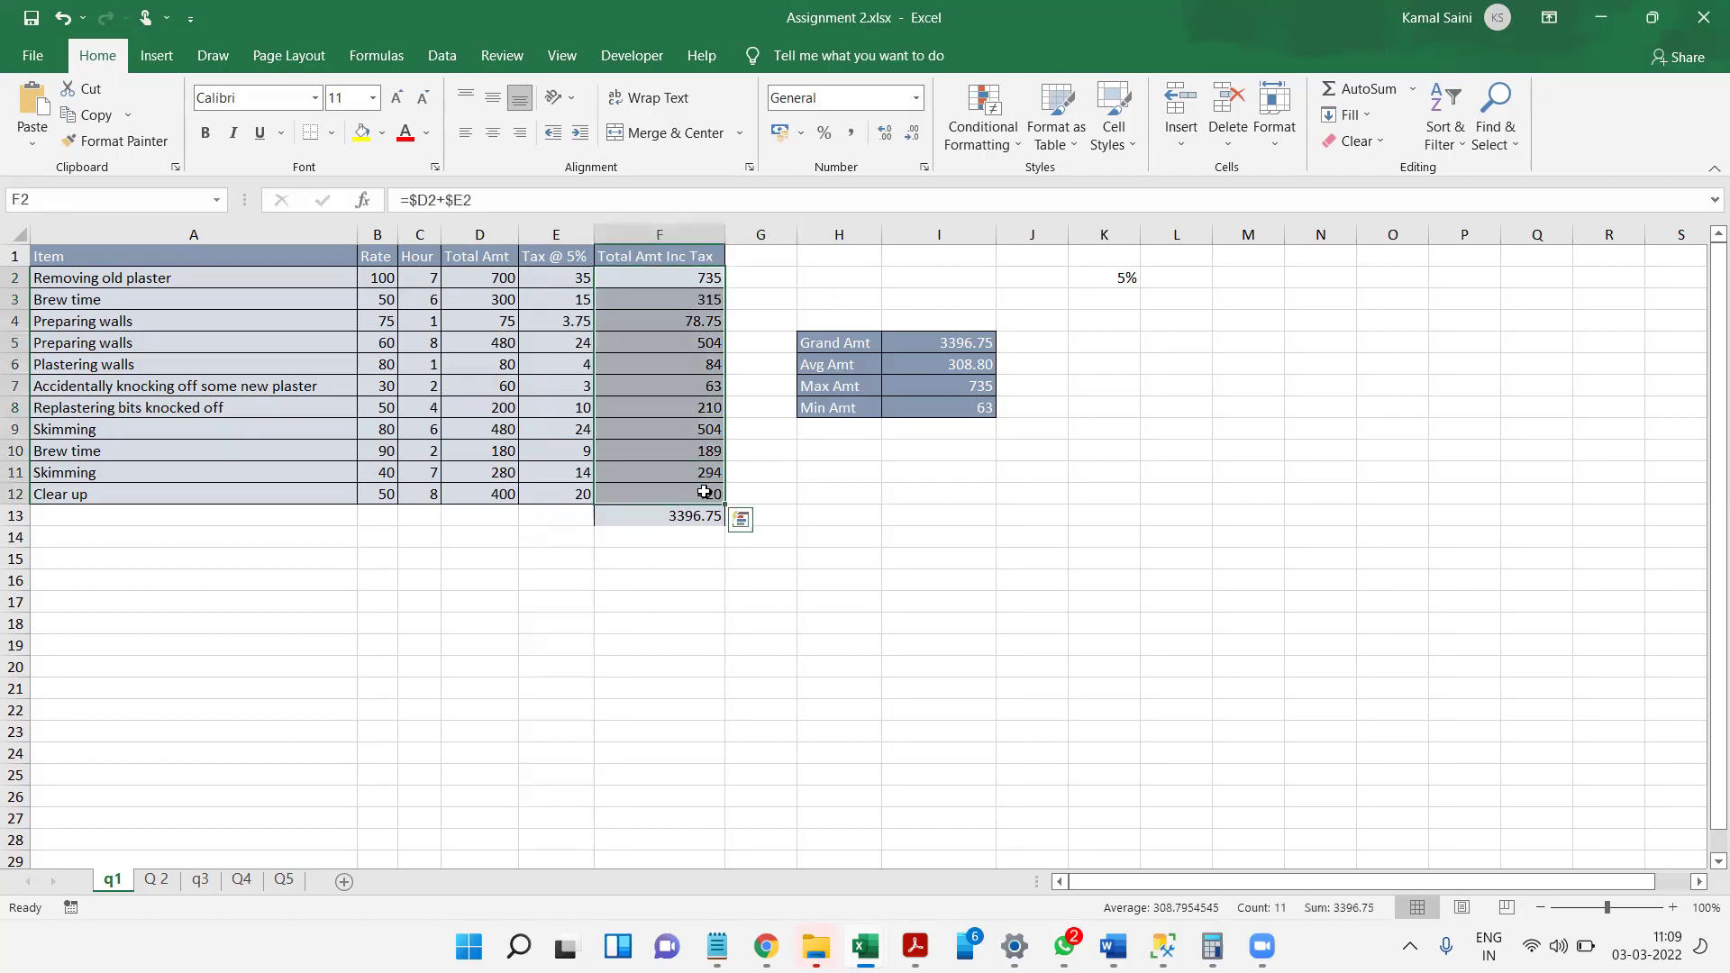
- Check the formulas behind the grand, average, maximum and minimum amounts in I5:I8
{"action": "left_click", "coordinate": [958, 345]}
{"action": "left_click", "coordinate": [966, 363]}
{"action": "left_click", "coordinate": [984, 392]}
{"action": "left_click", "coordinate": [983, 405]}
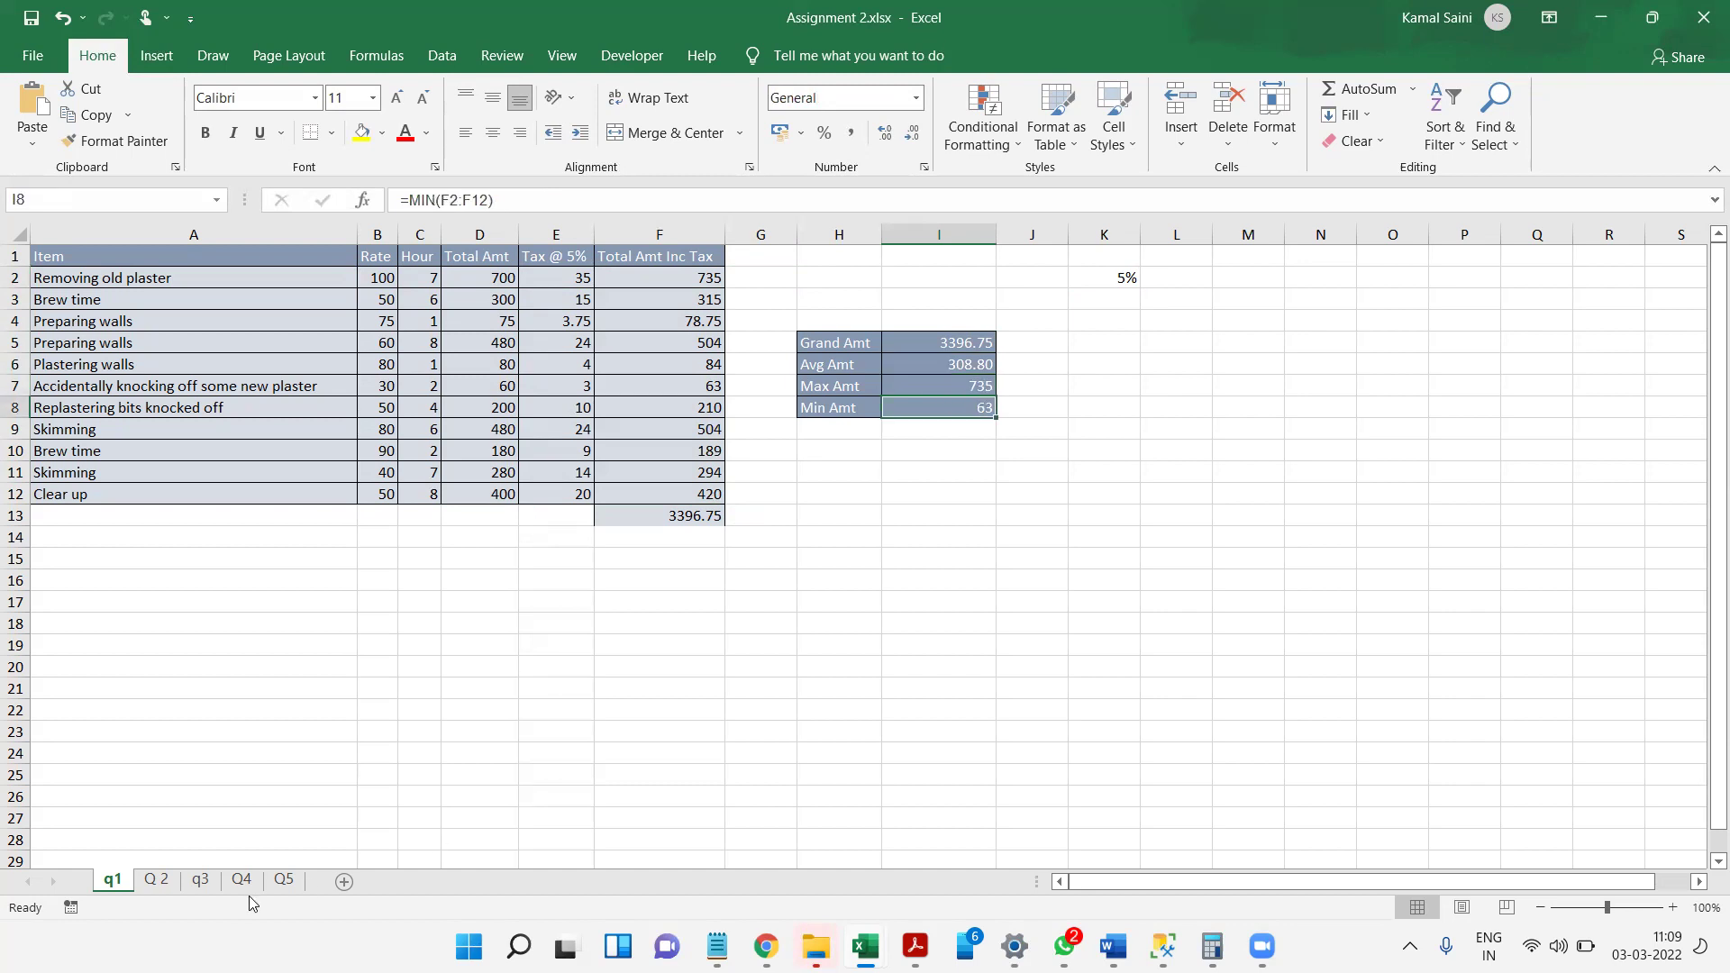
- On sheet Q 2, examine the commission formula in C3 and the sales value in B3 that it refers to
{"action": "left_click", "coordinate": [157, 880]}
{"action": "left_click", "coordinate": [218, 299]}
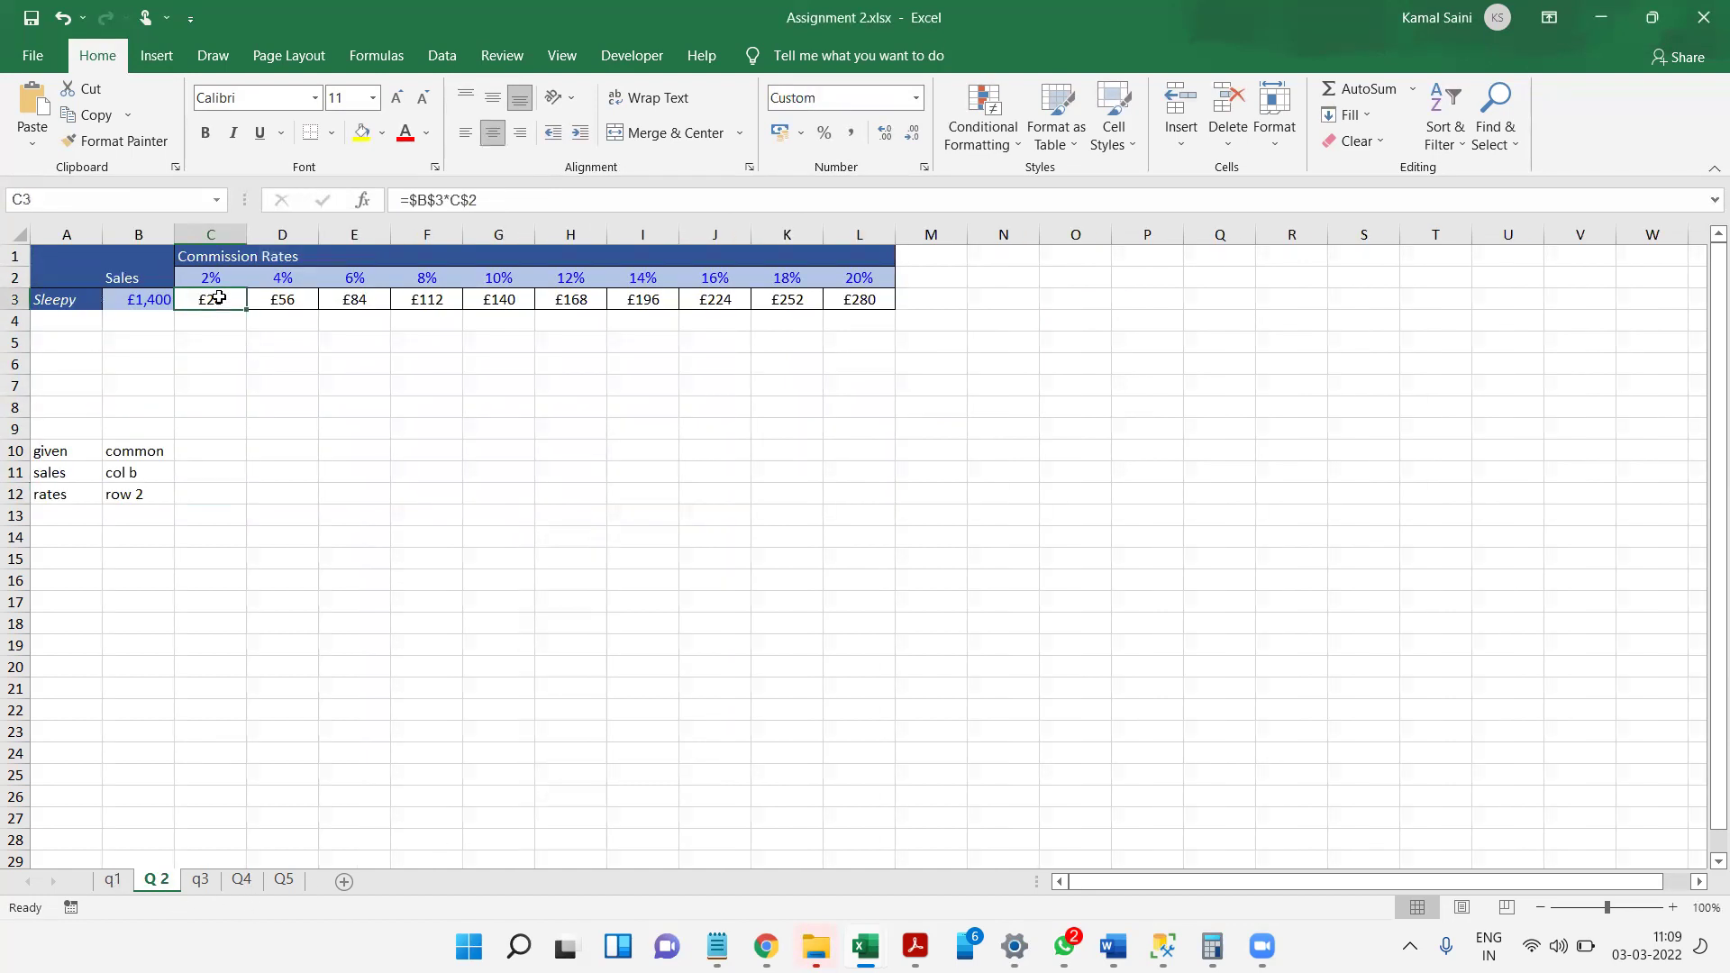
{"action": "double_click", "coordinate": [219, 298]}
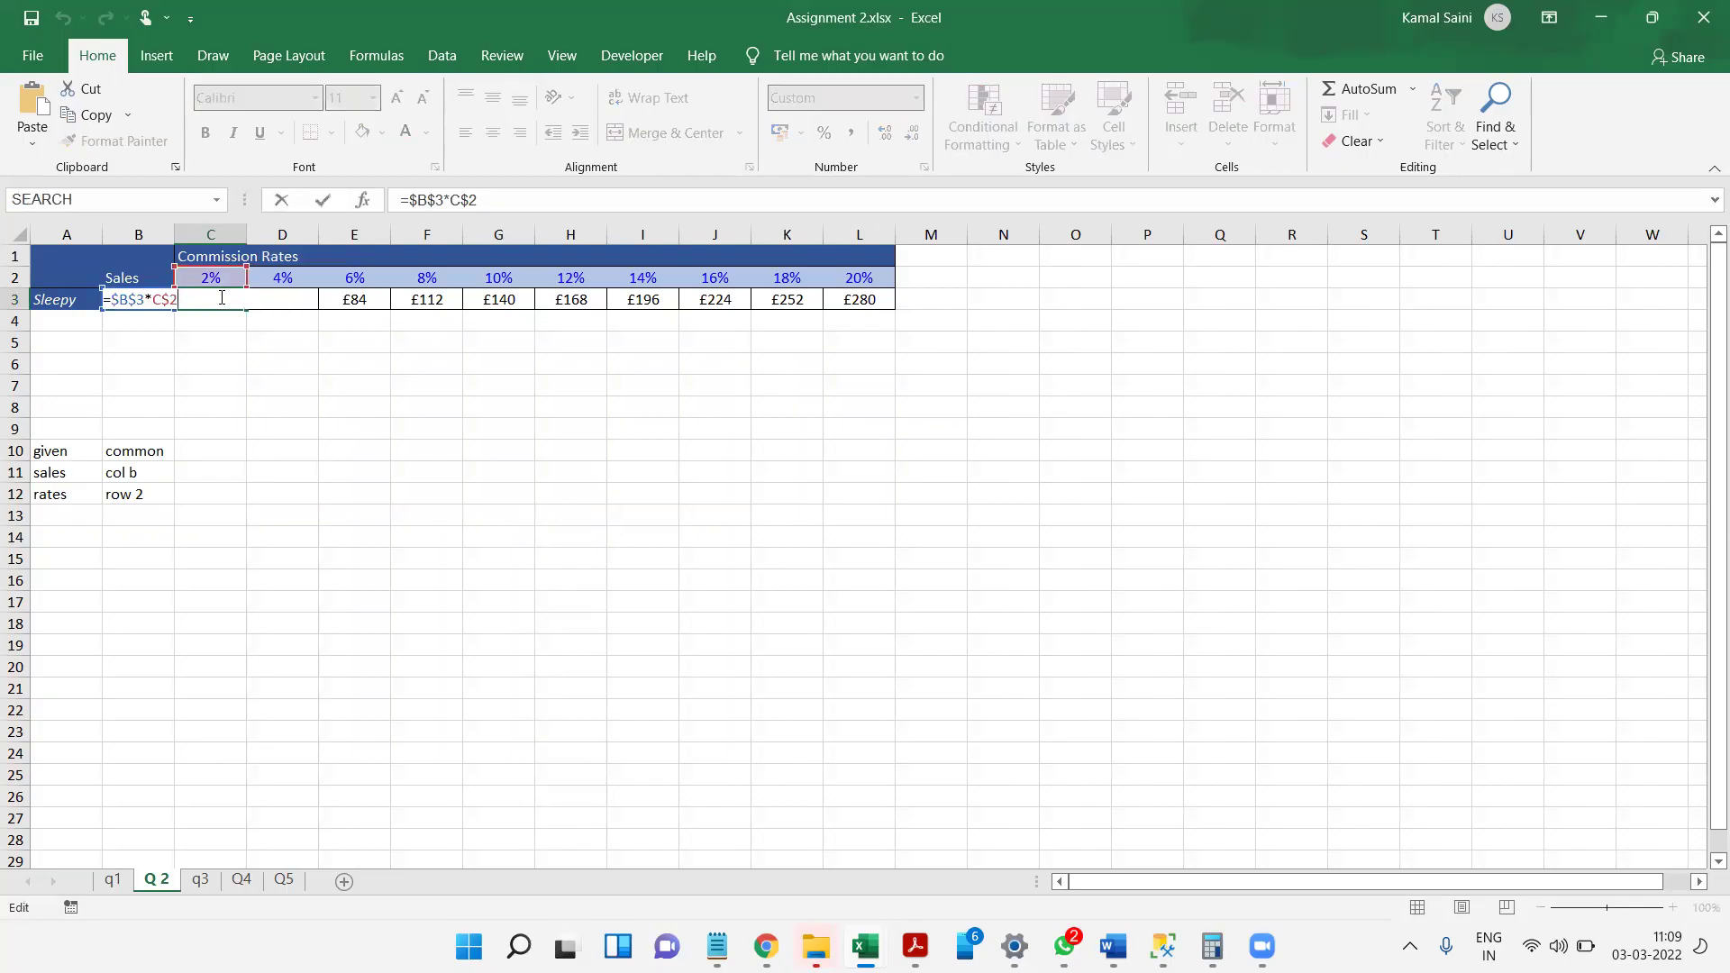
{"action": "key", "text": "Escape"}
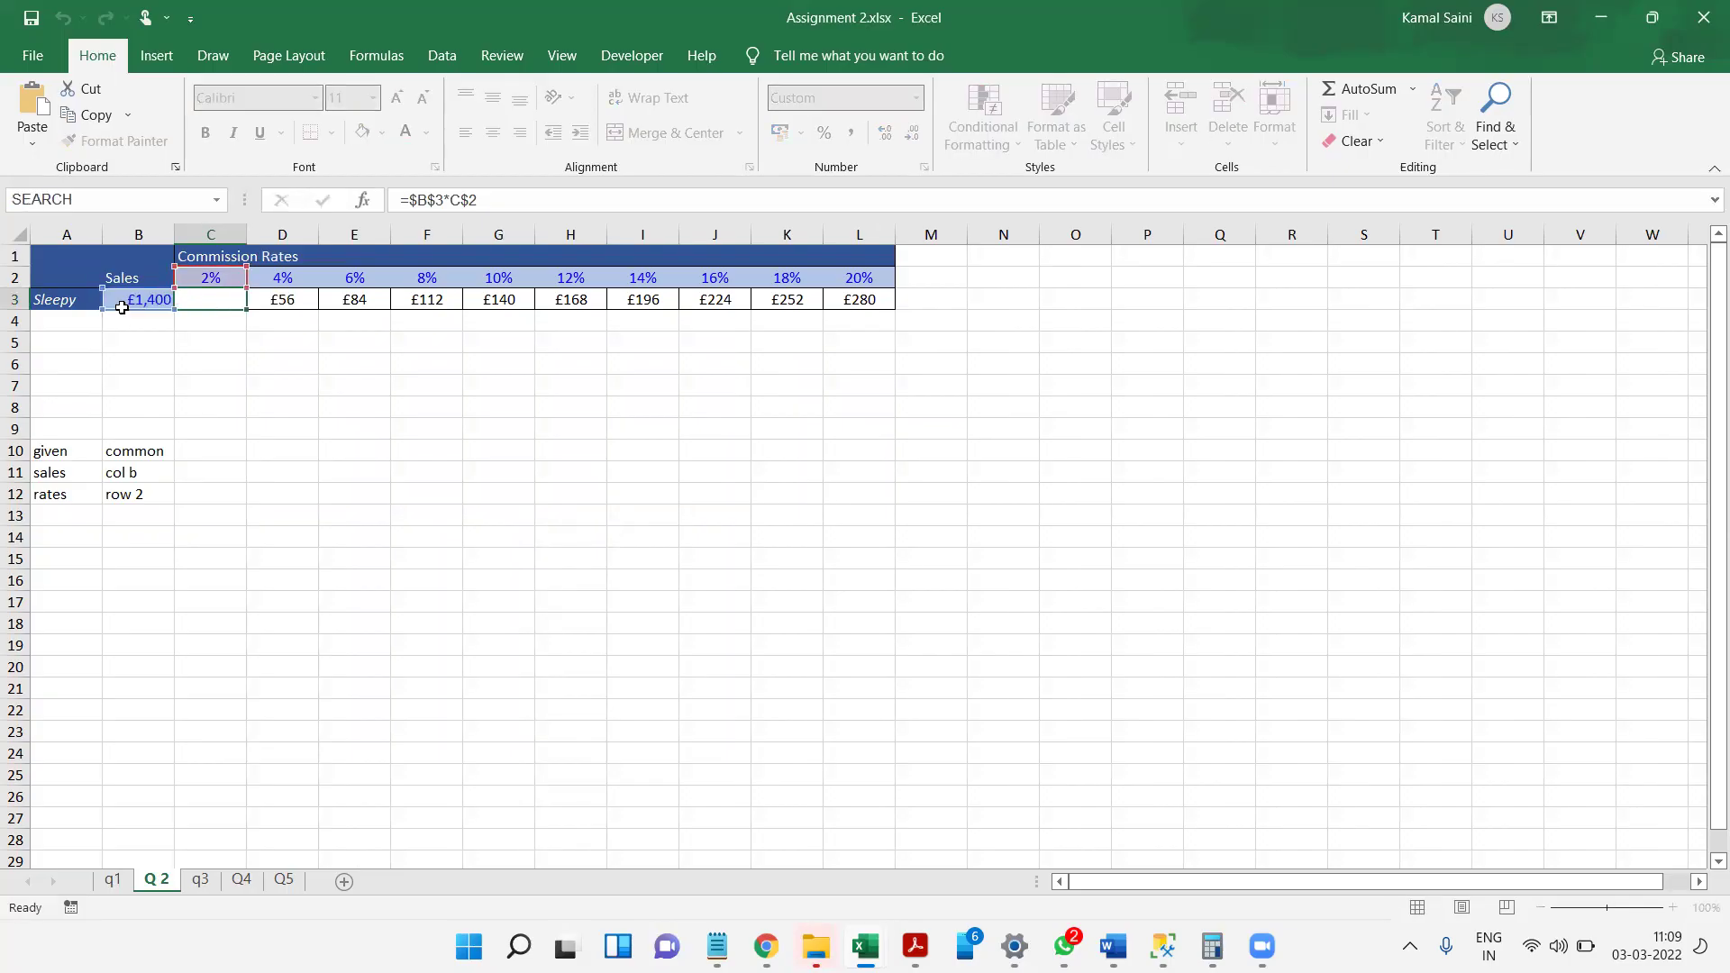
{"action": "left_click", "coordinate": [141, 301]}
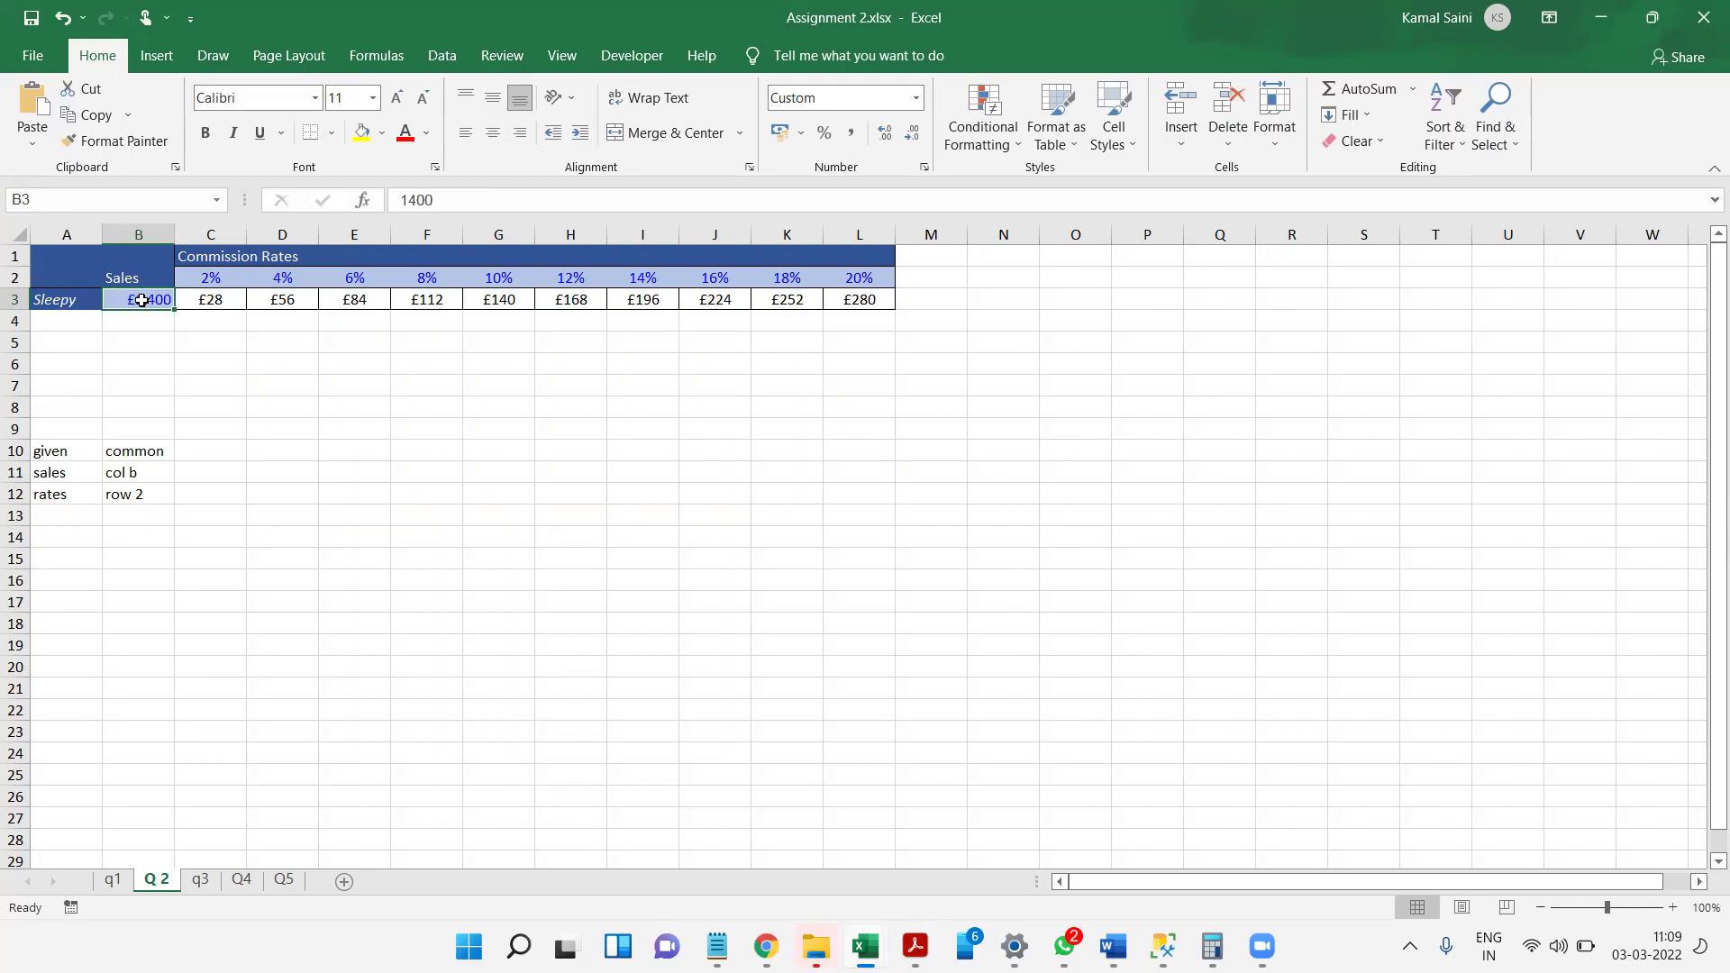
{"action": "key", "text": "Right"}
{"action": "key", "text": "ctrl+shift+Right"}
{"action": "left_click", "coordinate": [142, 300]}
{"action": "key", "text": "Right"}
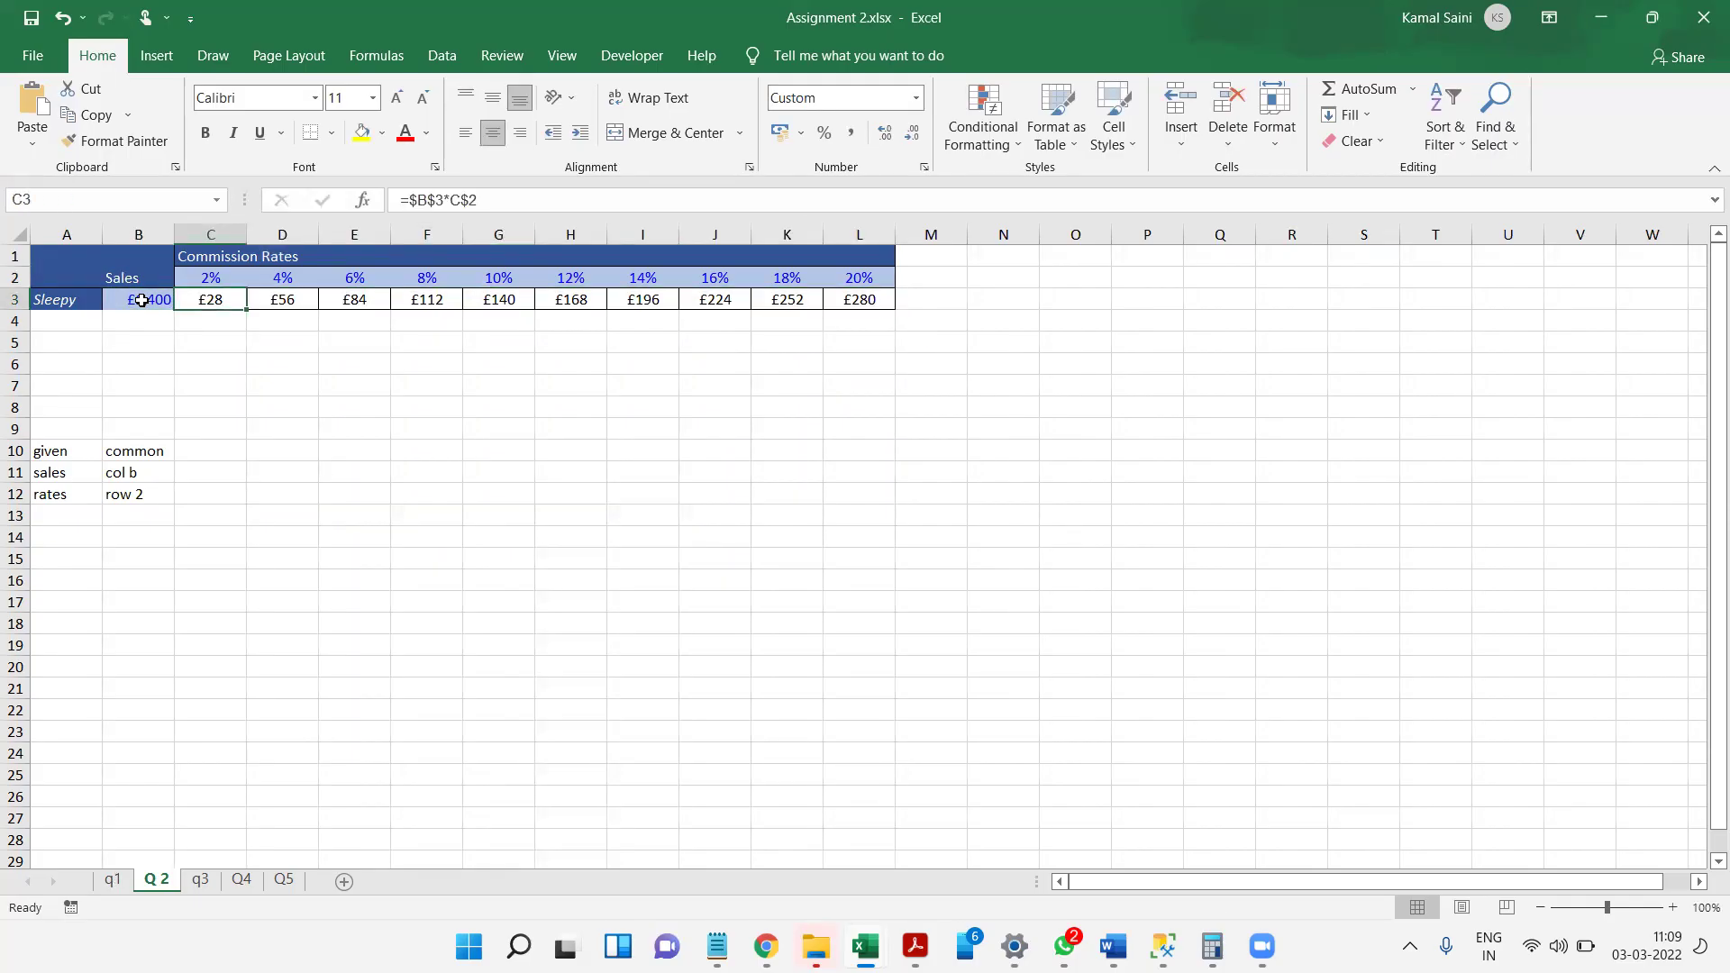
- On sheet q3, inspect the commission formula in C4 and highlight column B and row 3 as its fixed references
{"action": "left_click", "coordinate": [199, 882]}
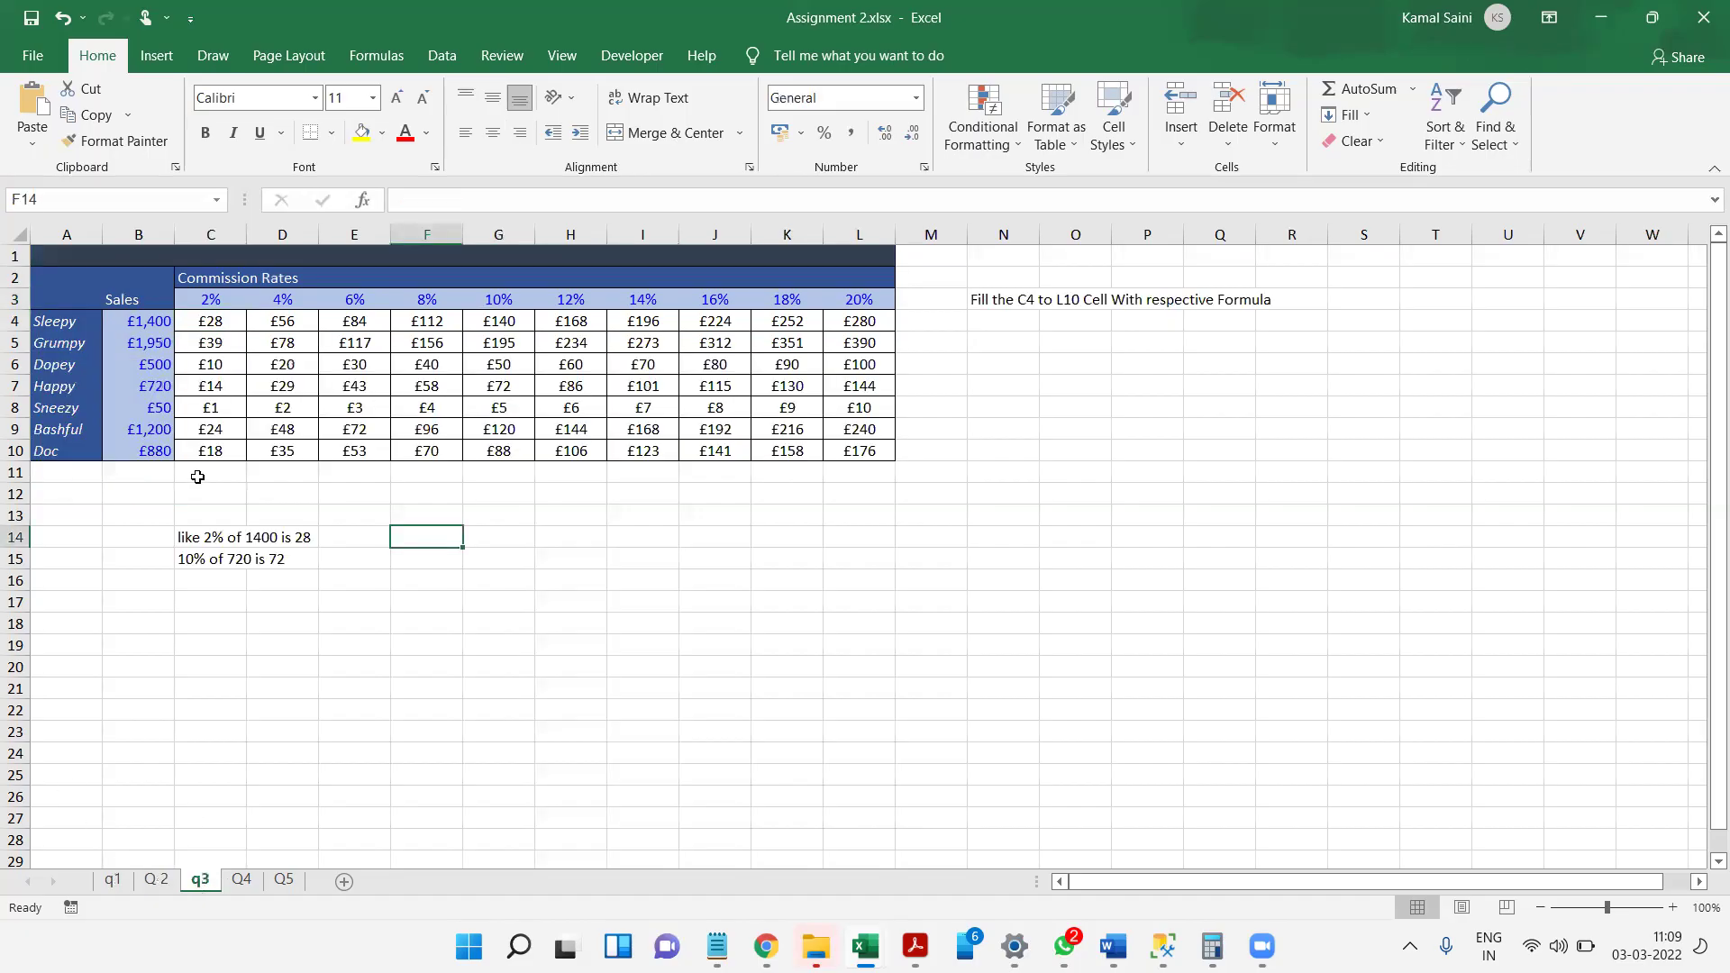
{"action": "left_click", "coordinate": [203, 316]}
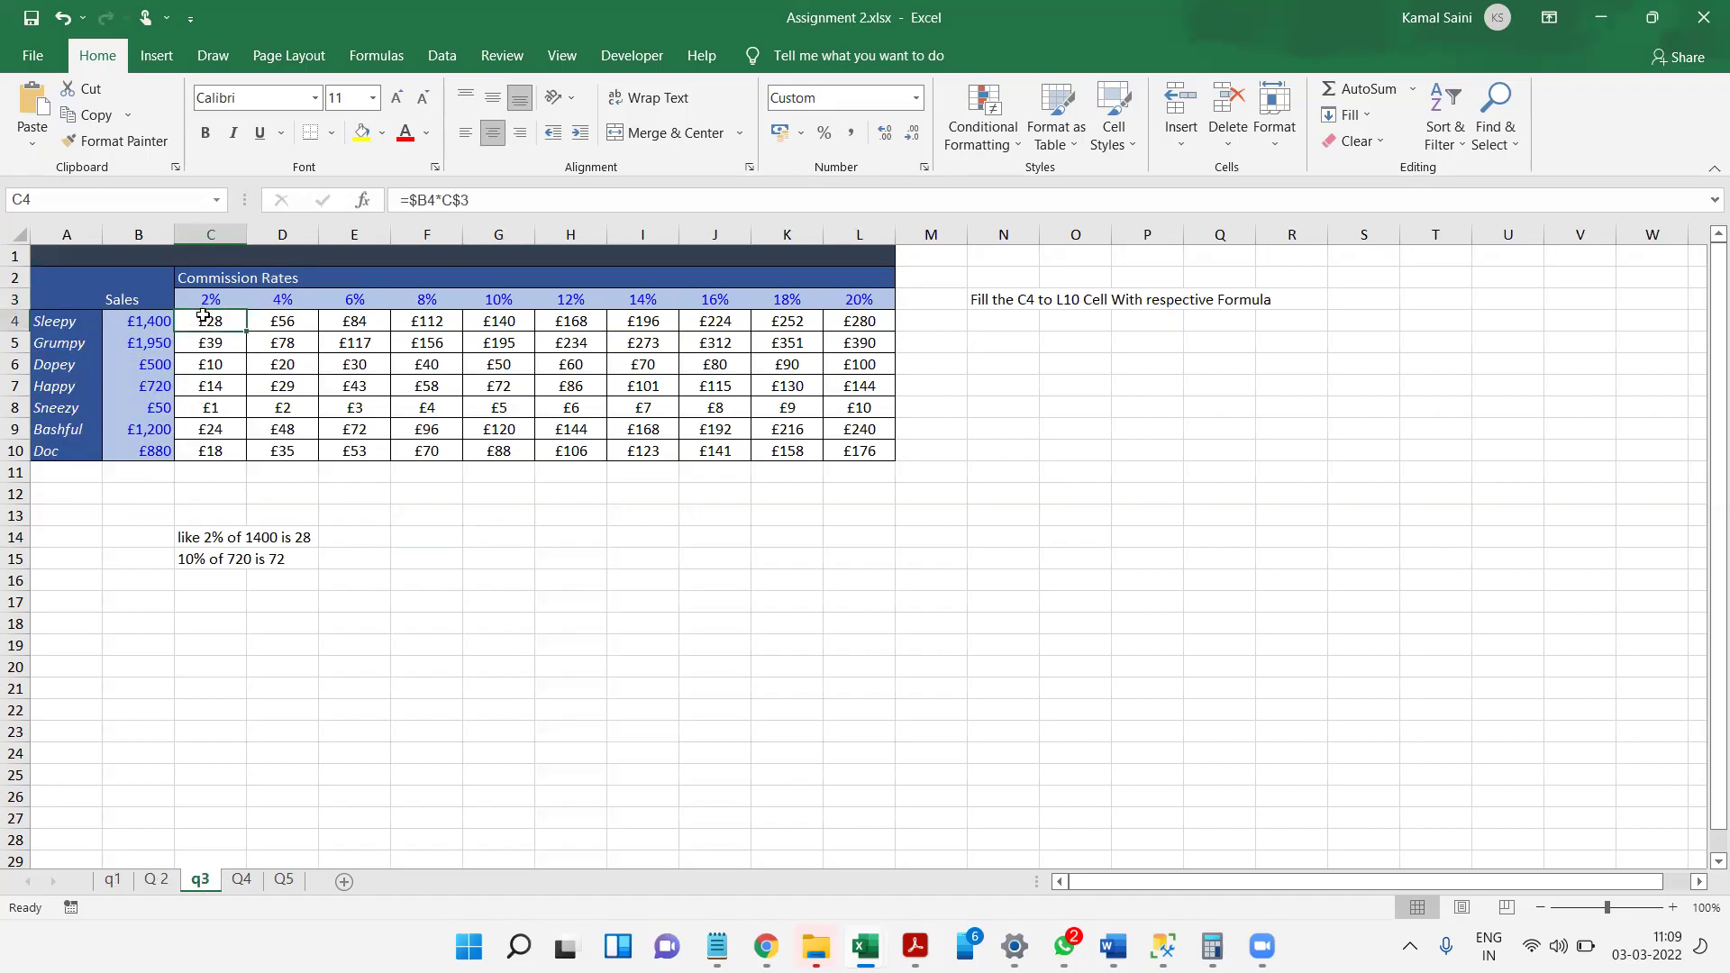
{"action": "left_click", "coordinate": [139, 235]}
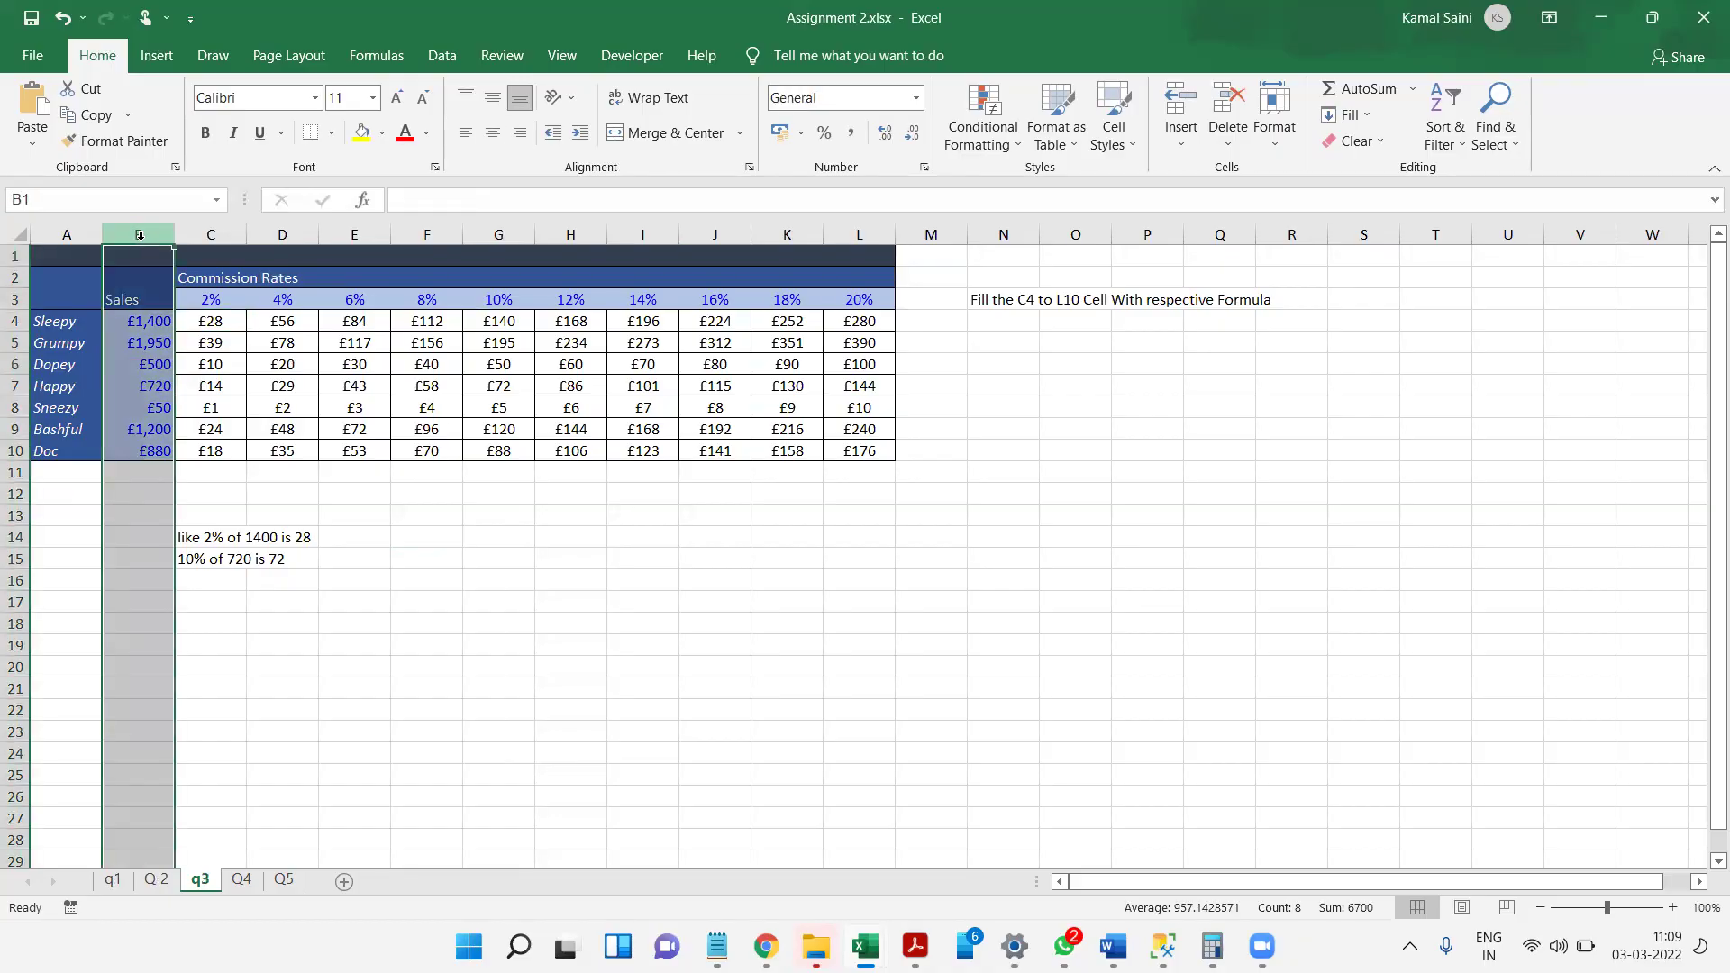
{"action": "left_click", "coordinate": [14, 300], "text": "ctrl"}
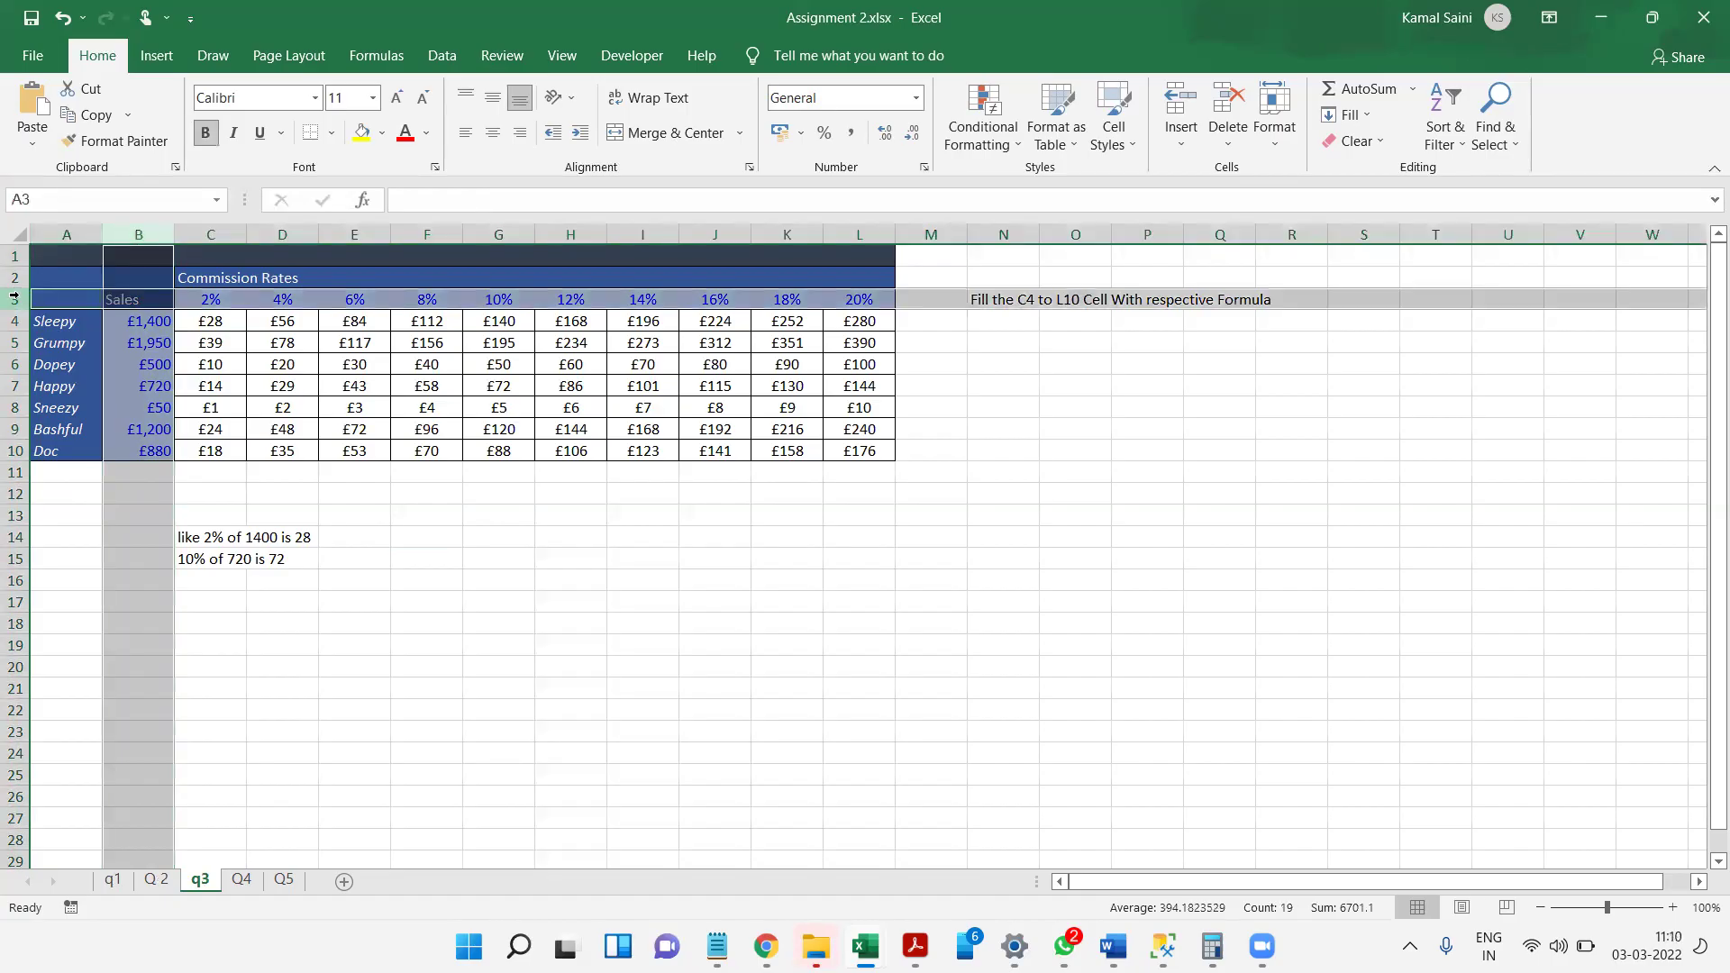
- Check the mixed-reference formula =$B4*C$3 in C4 and fill it across the commission table C4:L10
{"action": "double_click", "coordinate": [195, 316]}
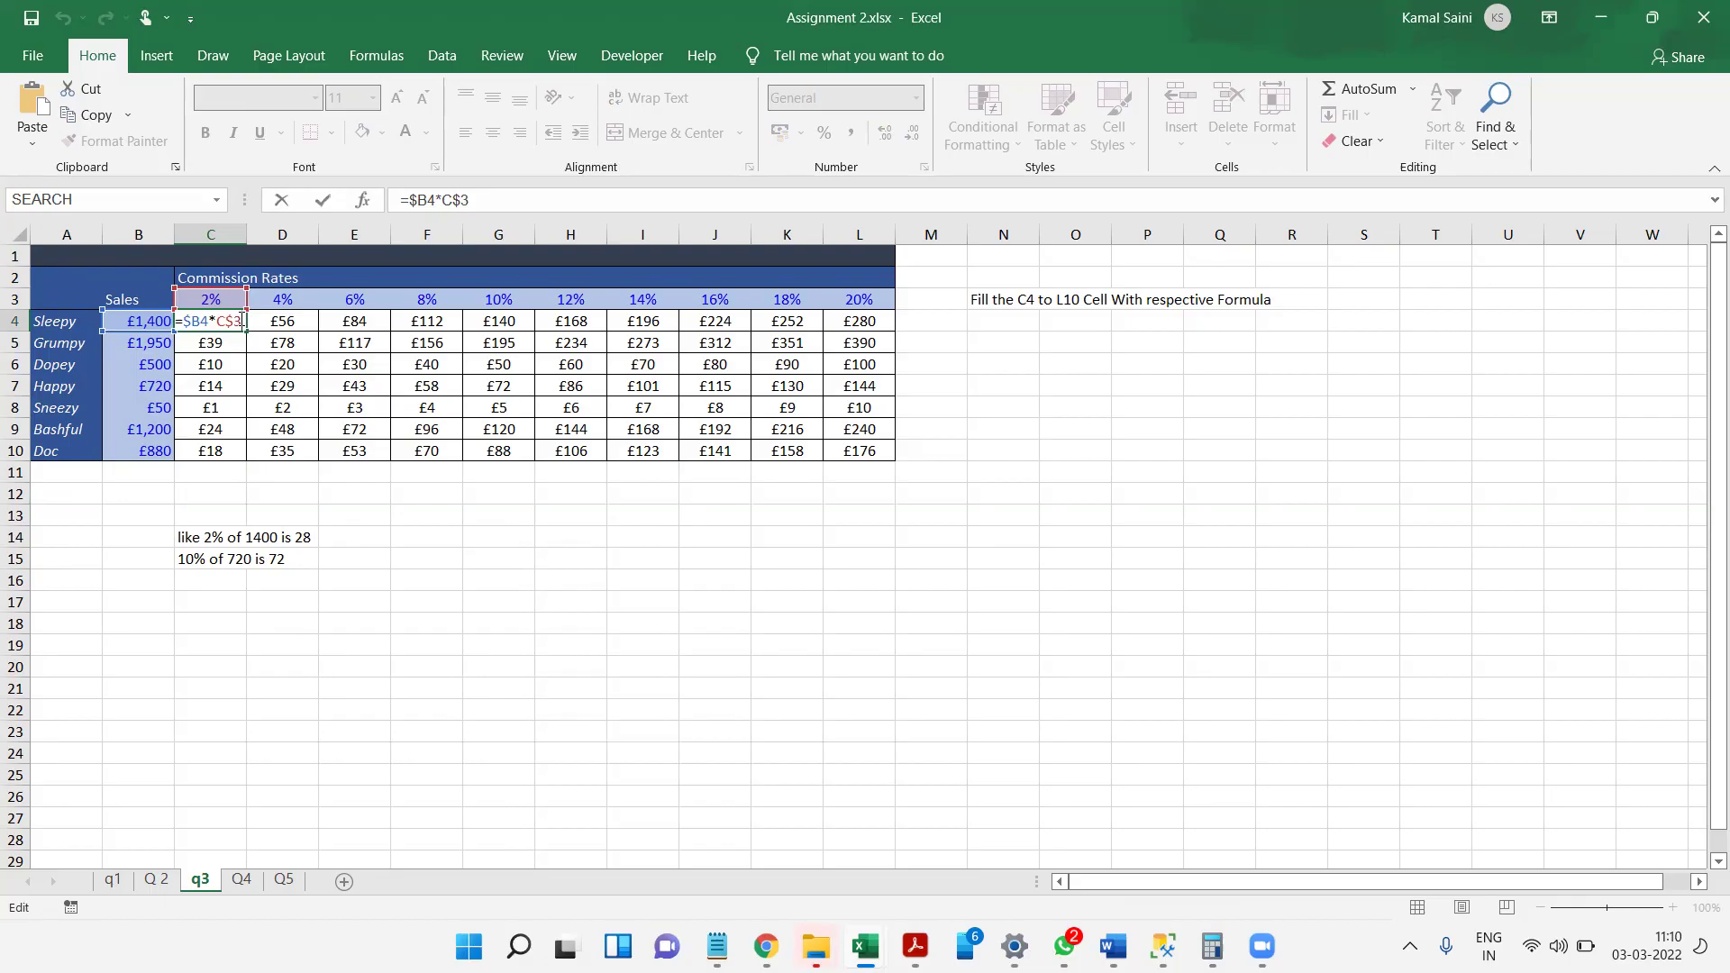
{"action": "key", "text": "Escape"}
{"action": "left_click_drag", "start_coordinate": [246, 330], "coordinate": [888, 460]}
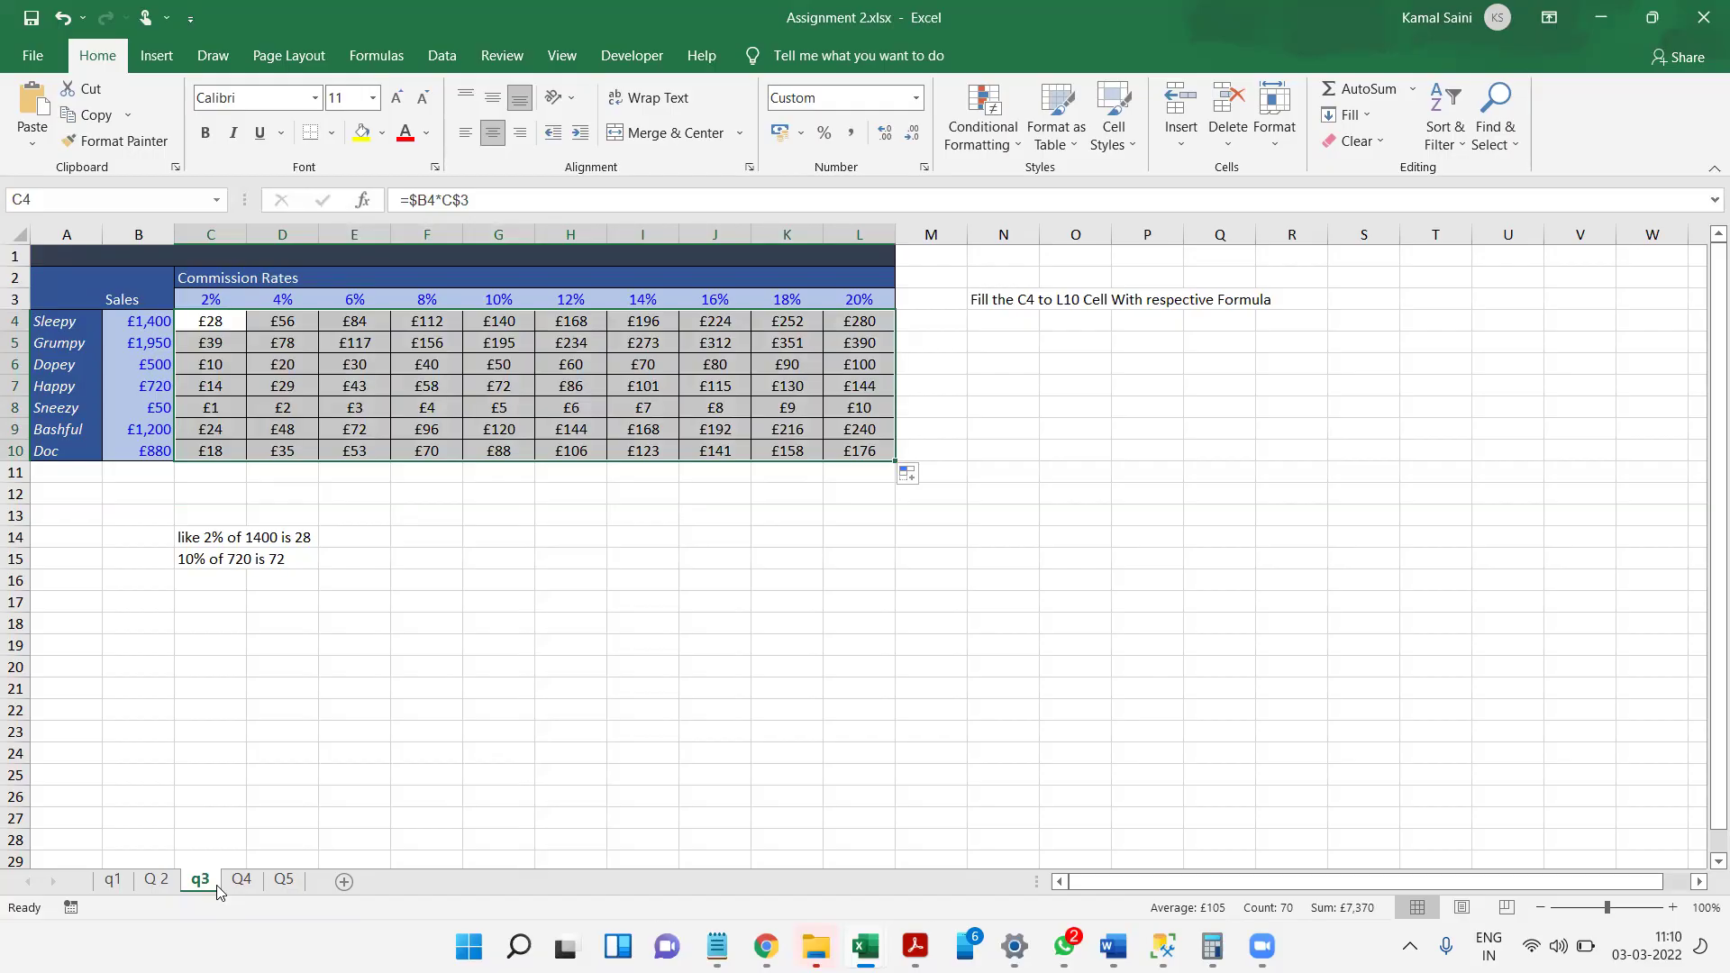
{"action": "key", "text": "alt+Tab"}
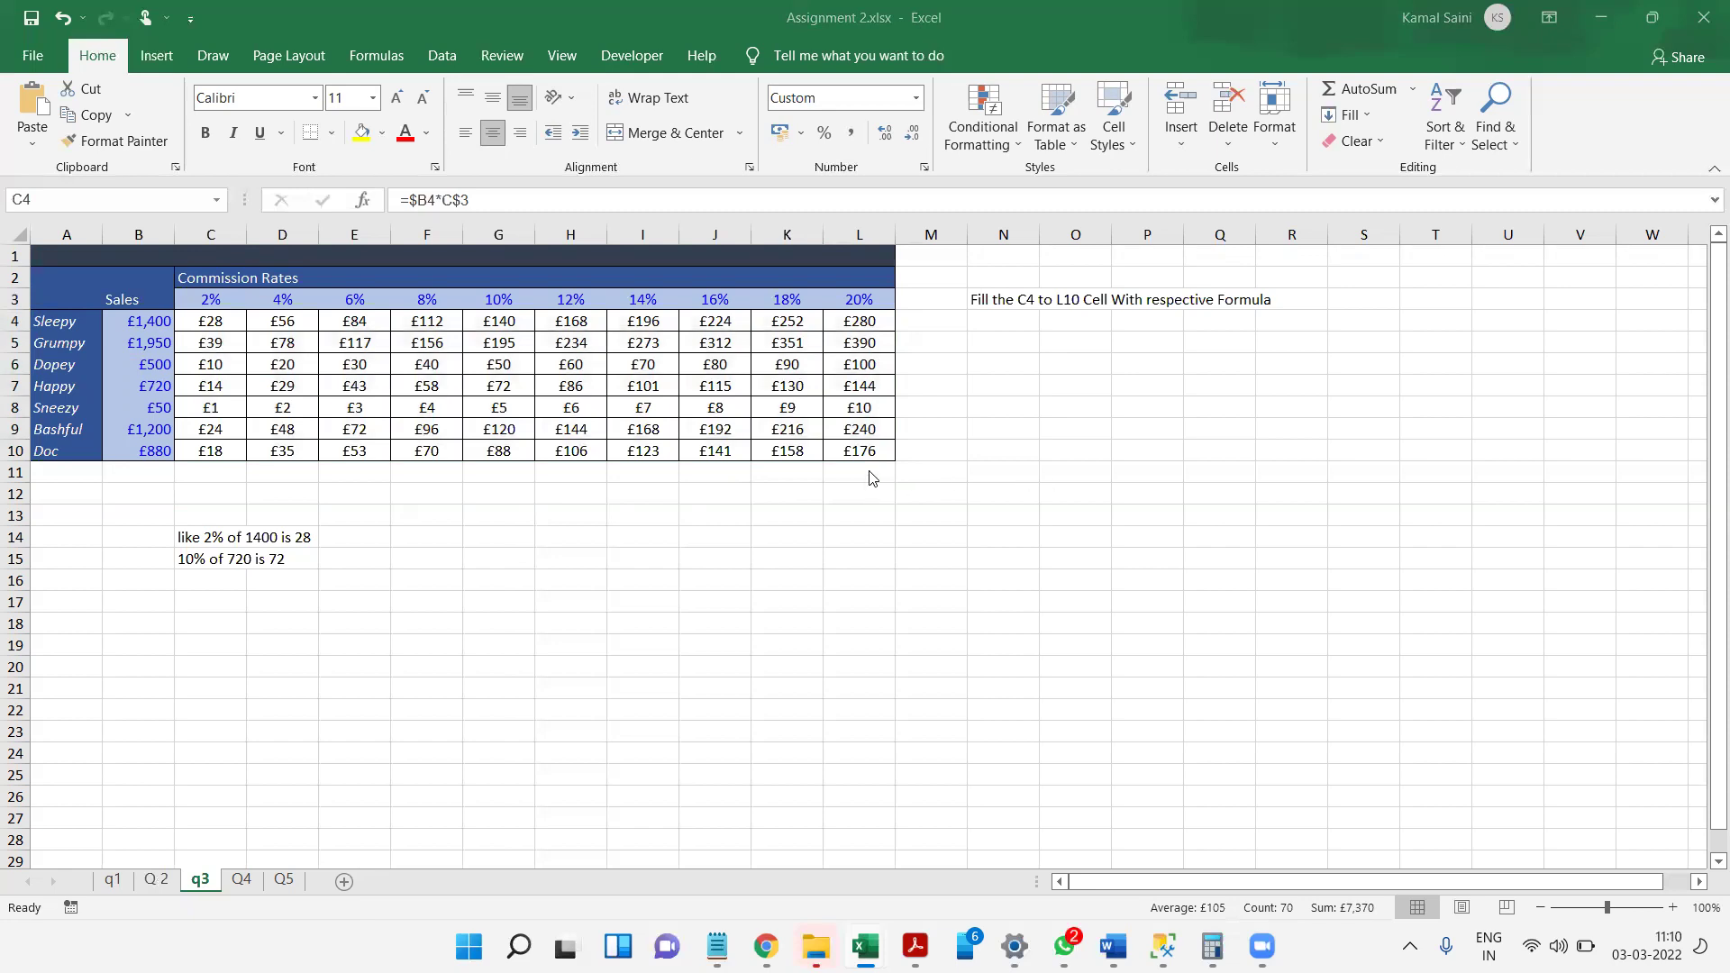
- Switch to sheet Q4 and highlight the department names in G16:G21 of the summary table
{"action": "left_click", "coordinate": [238, 883]}
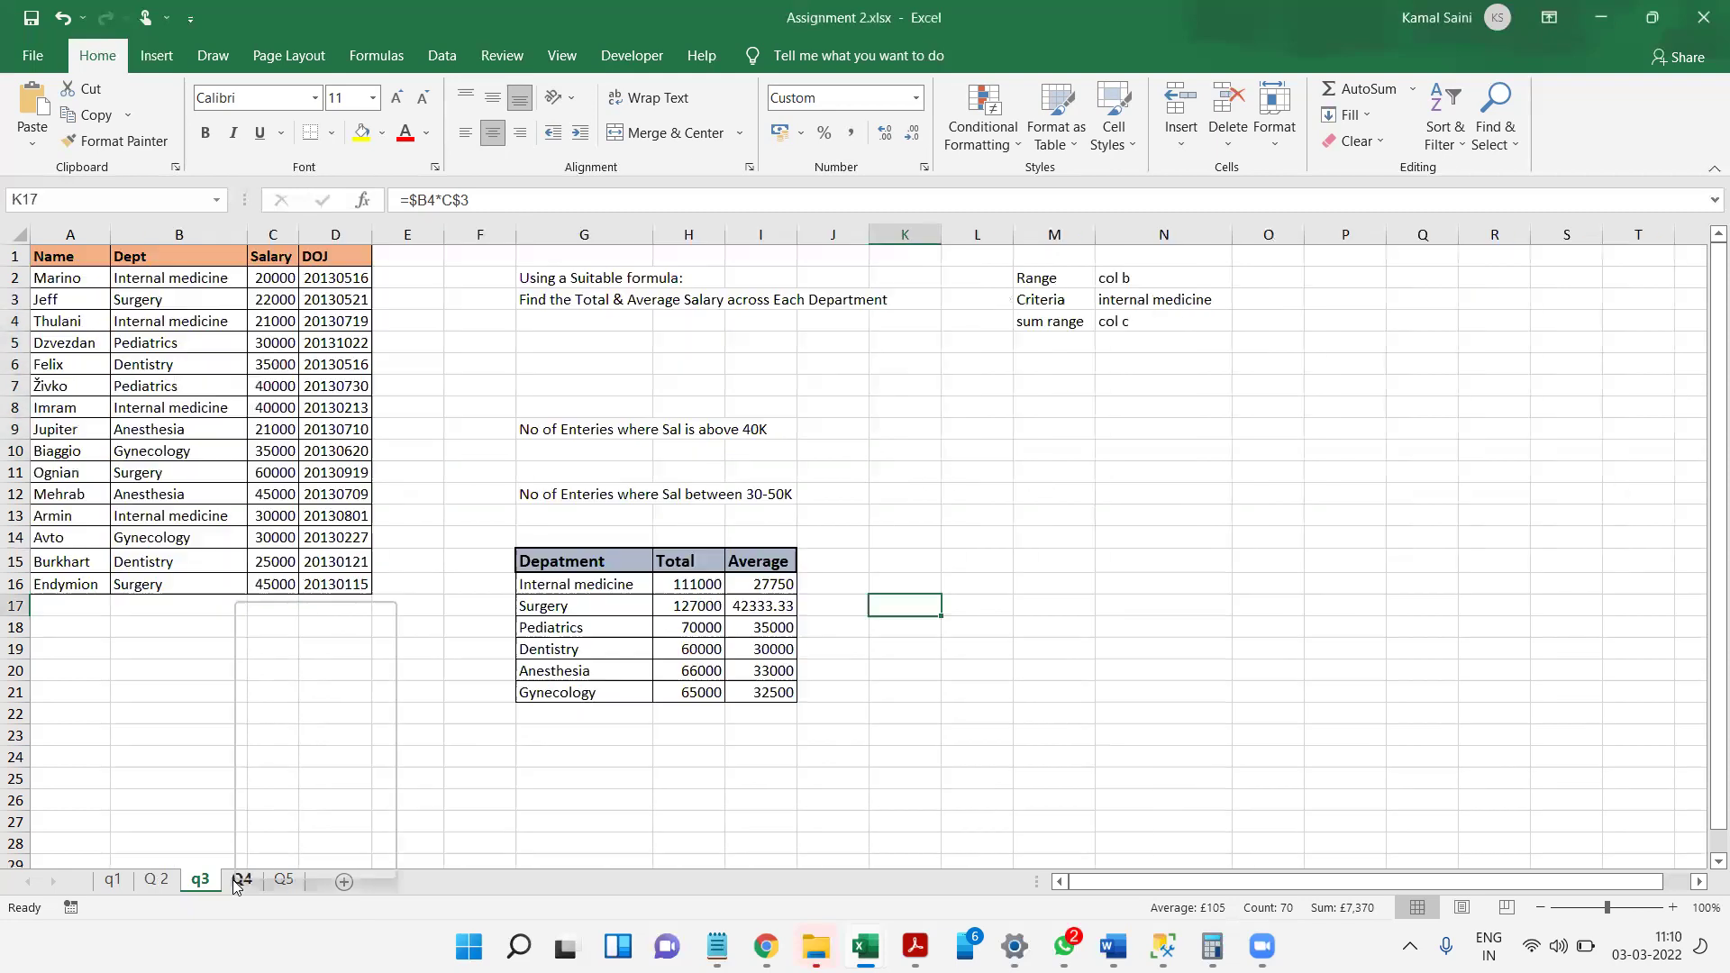
{"action": "right_click", "coordinate": [238, 885]}
{"action": "left_click", "coordinate": [200, 601]}
{"action": "left_click", "coordinate": [556, 455]}
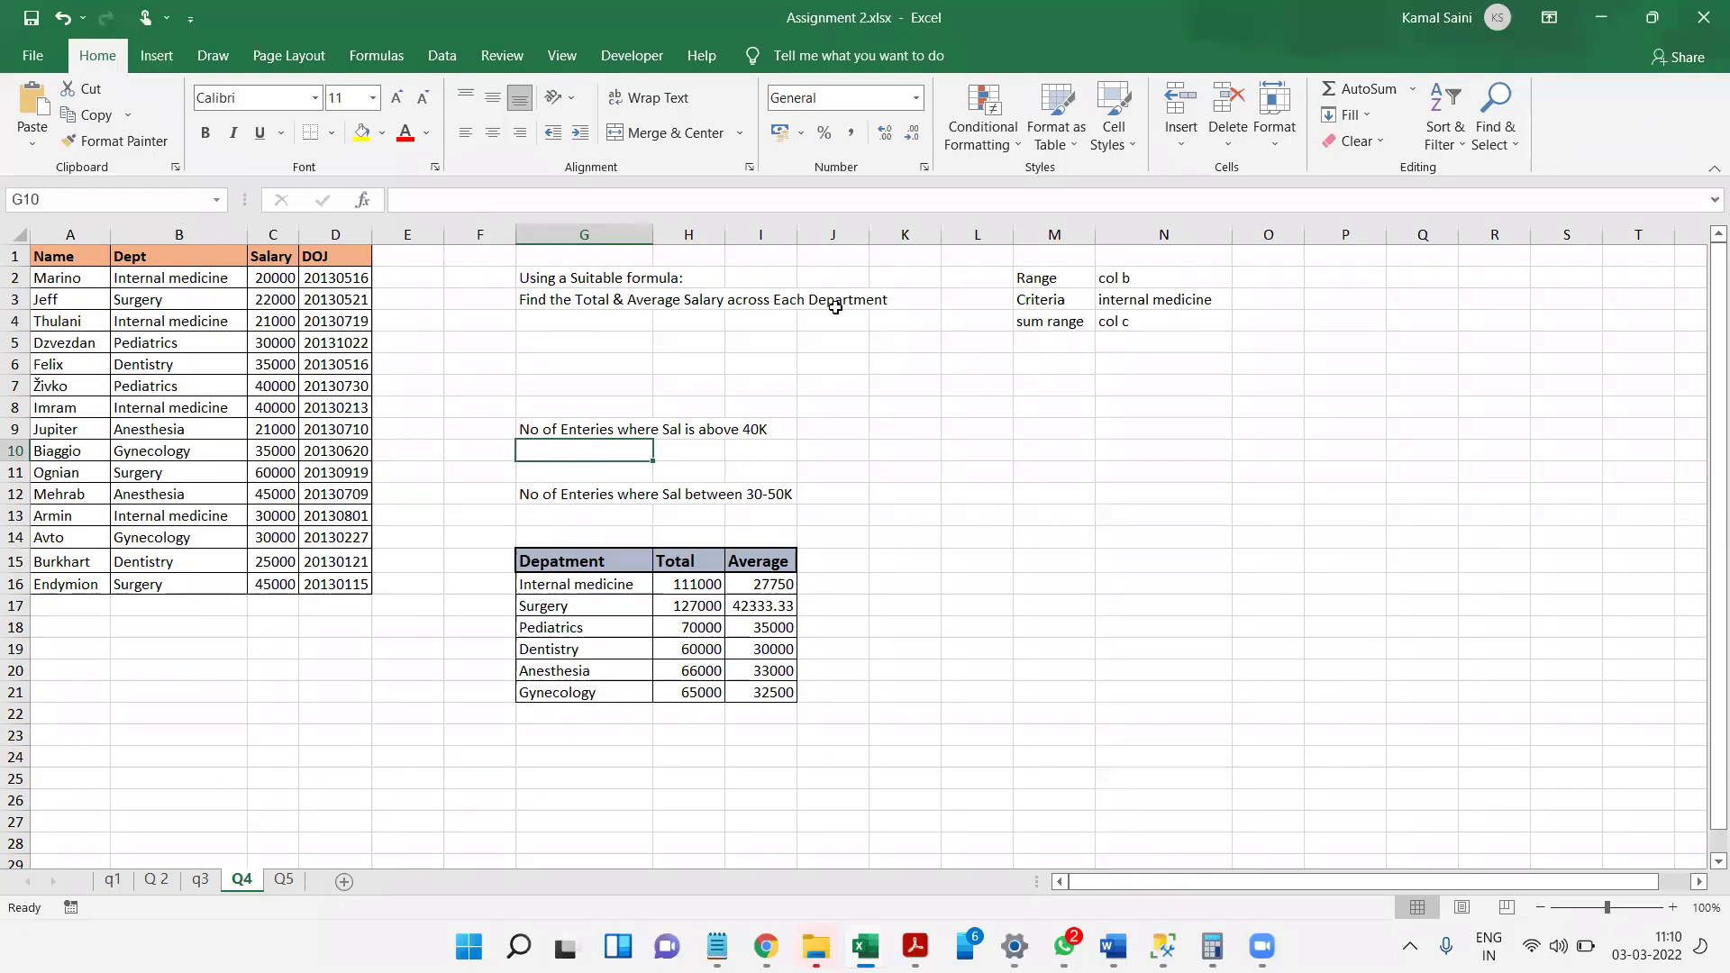
{"action": "left_click_drag", "start_coordinate": [578, 584], "coordinate": [588, 691]}
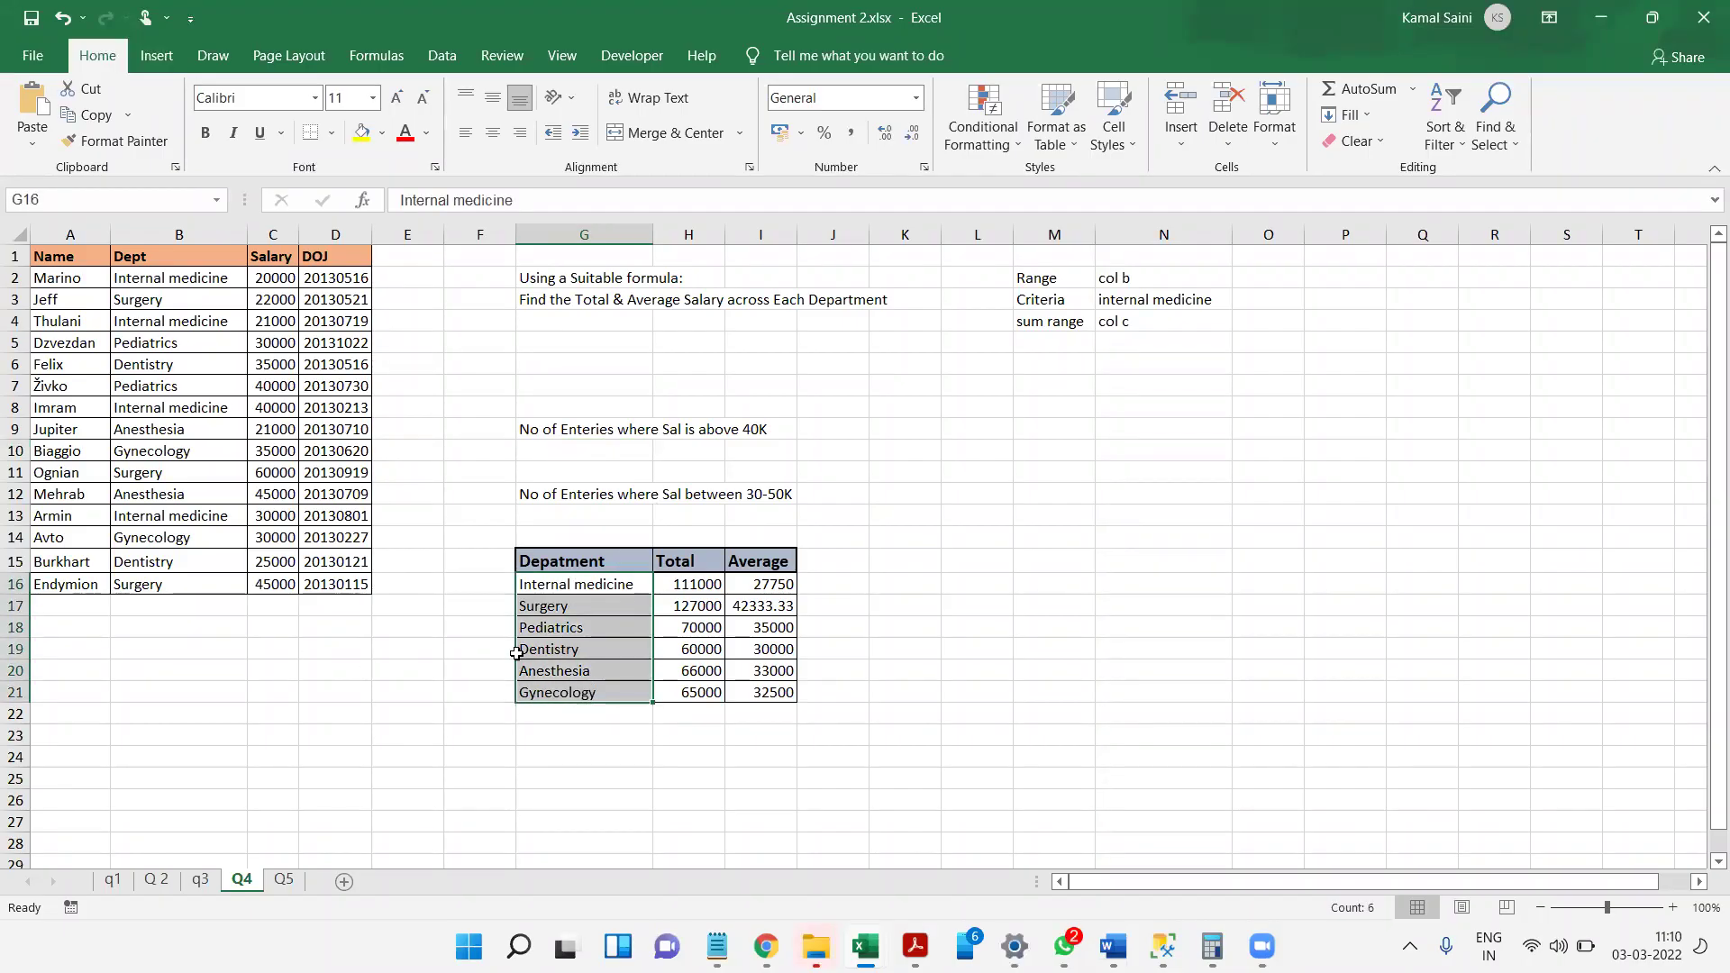
- Inspect the SUMIF formula behind the Internal medicine total in H16 and the AVERAGEIF formula in I16
{"action": "left_click", "coordinate": [689, 581]}
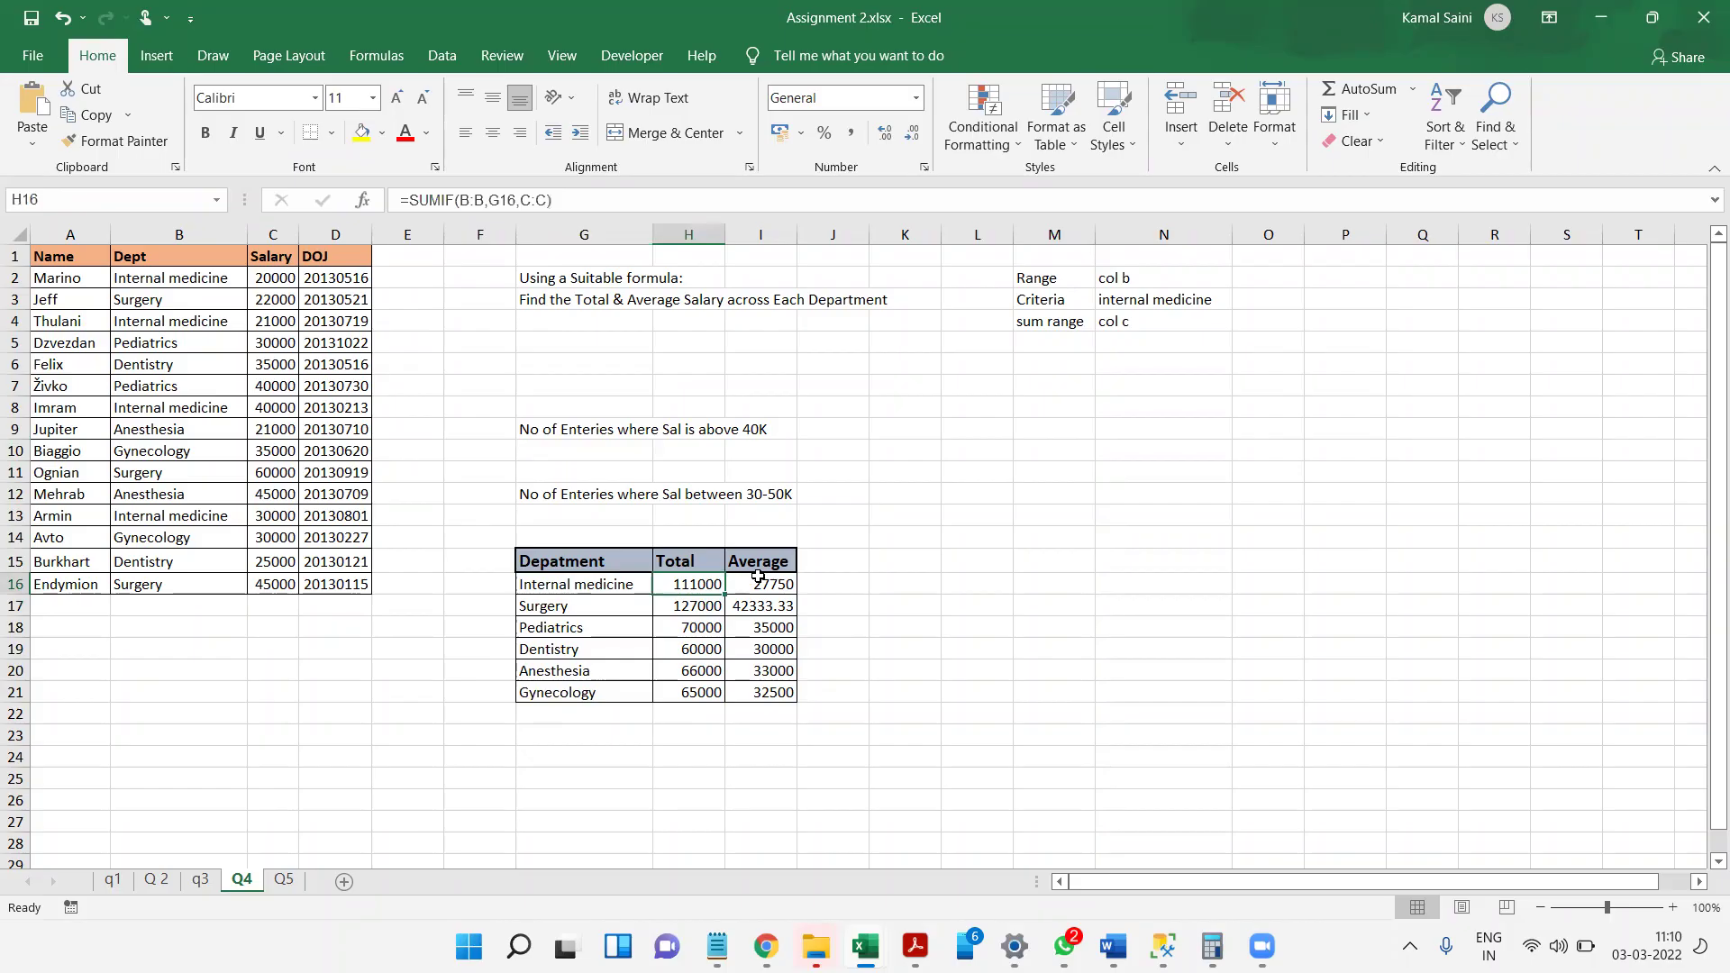
{"action": "double_click", "coordinate": [684, 581]}
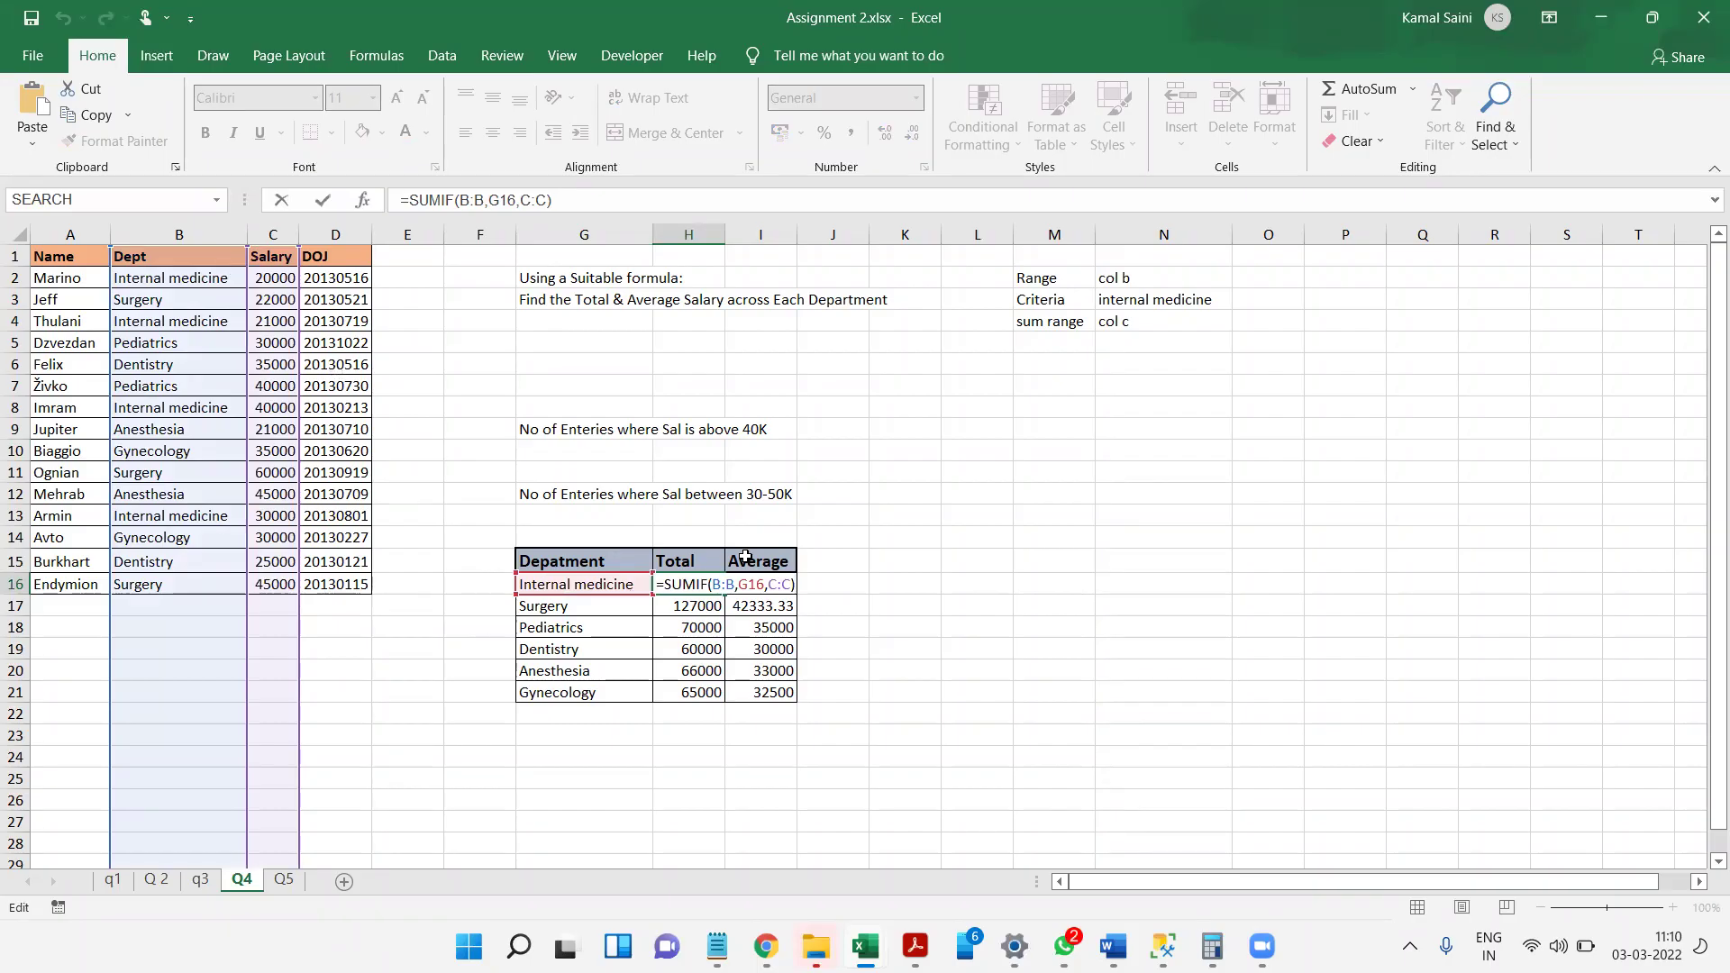
{"action": "key", "text": "Return"}
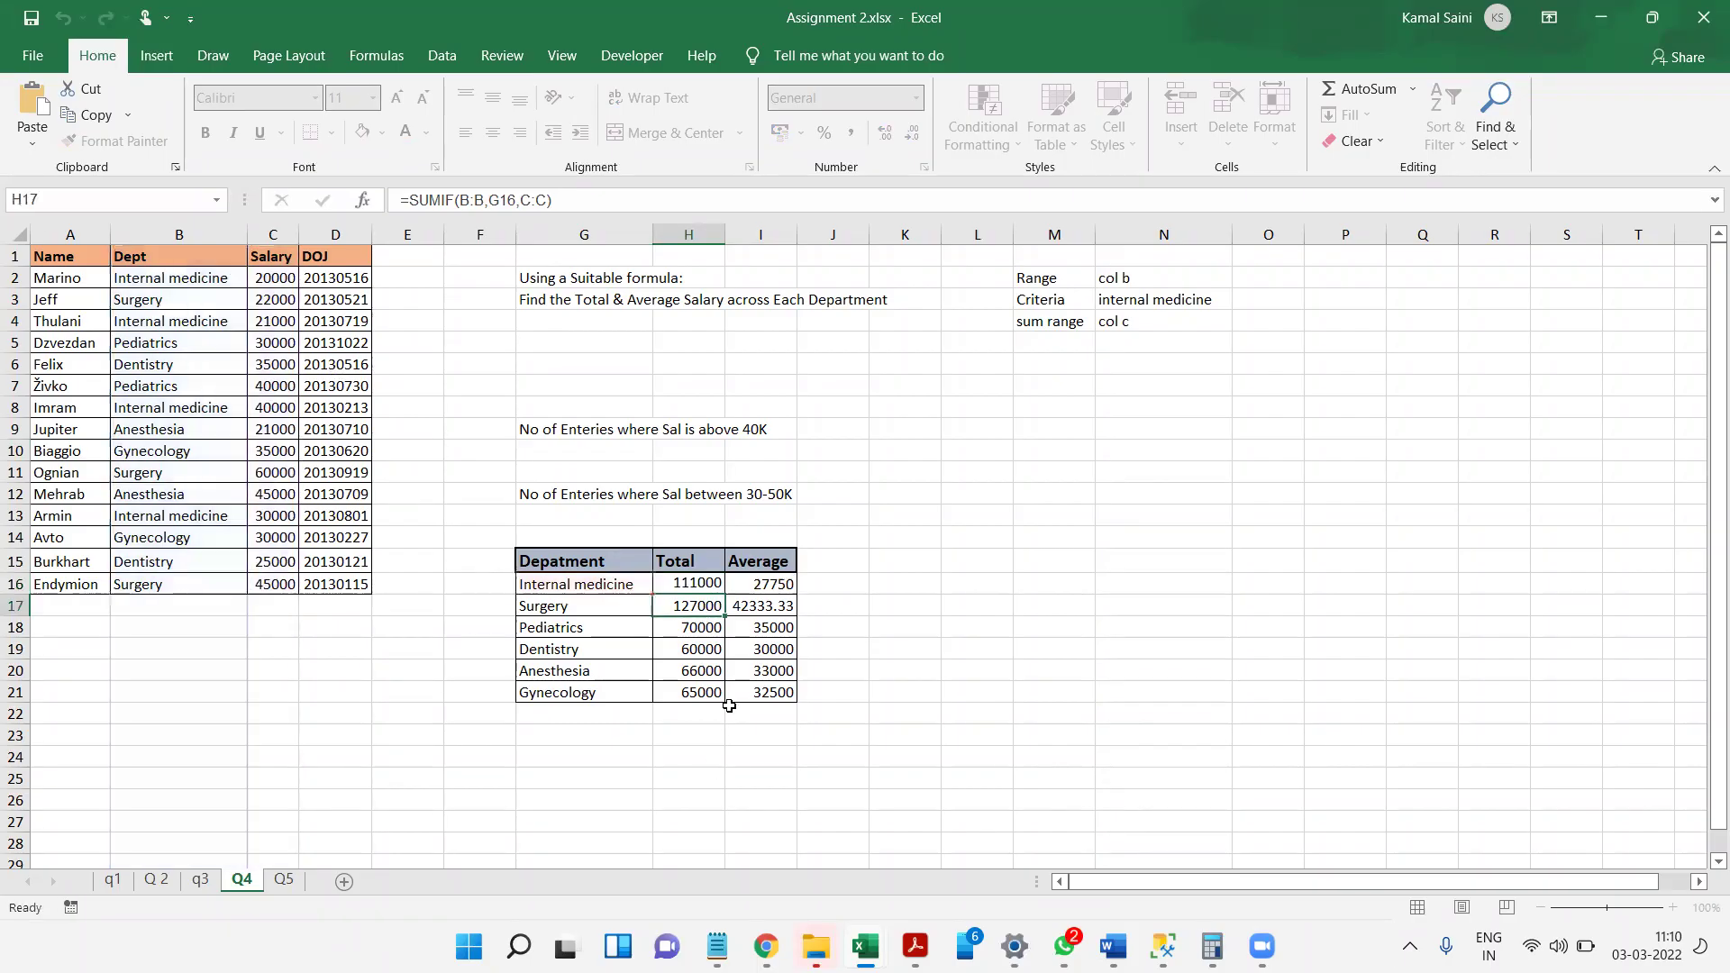
{"action": "key", "text": "Right"}
{"action": "key", "text": "Up"}
{"action": "key", "text": "F2"}
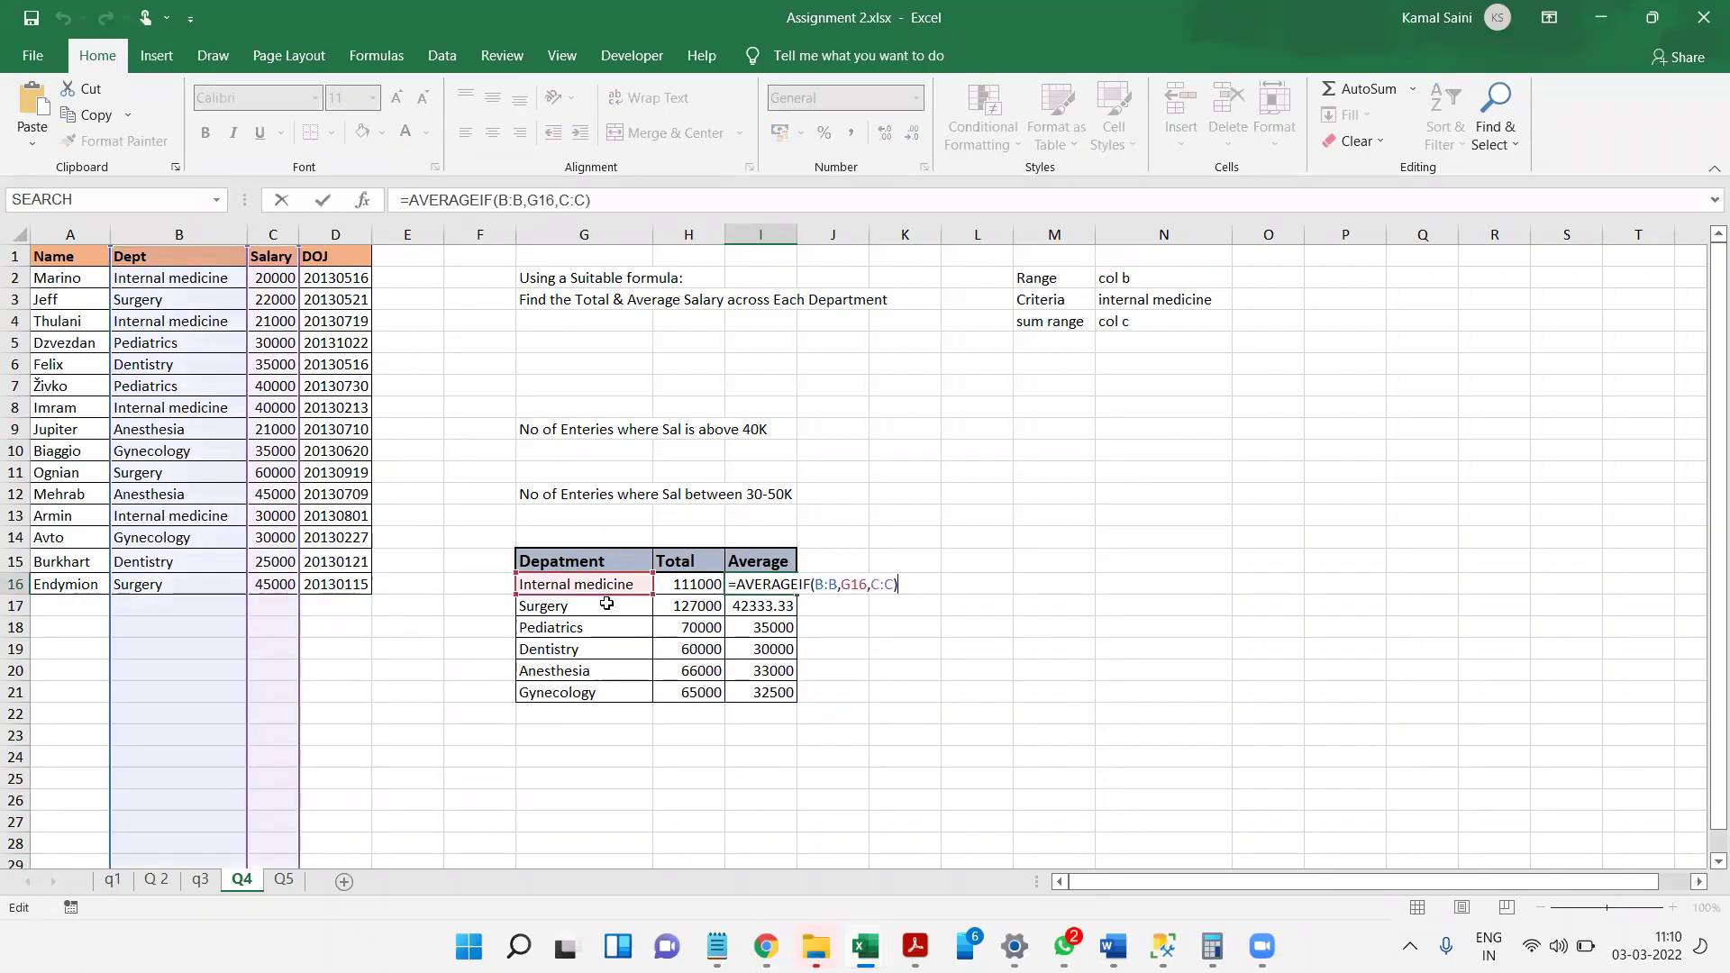
{"action": "key", "text": "ctrl+Return"}
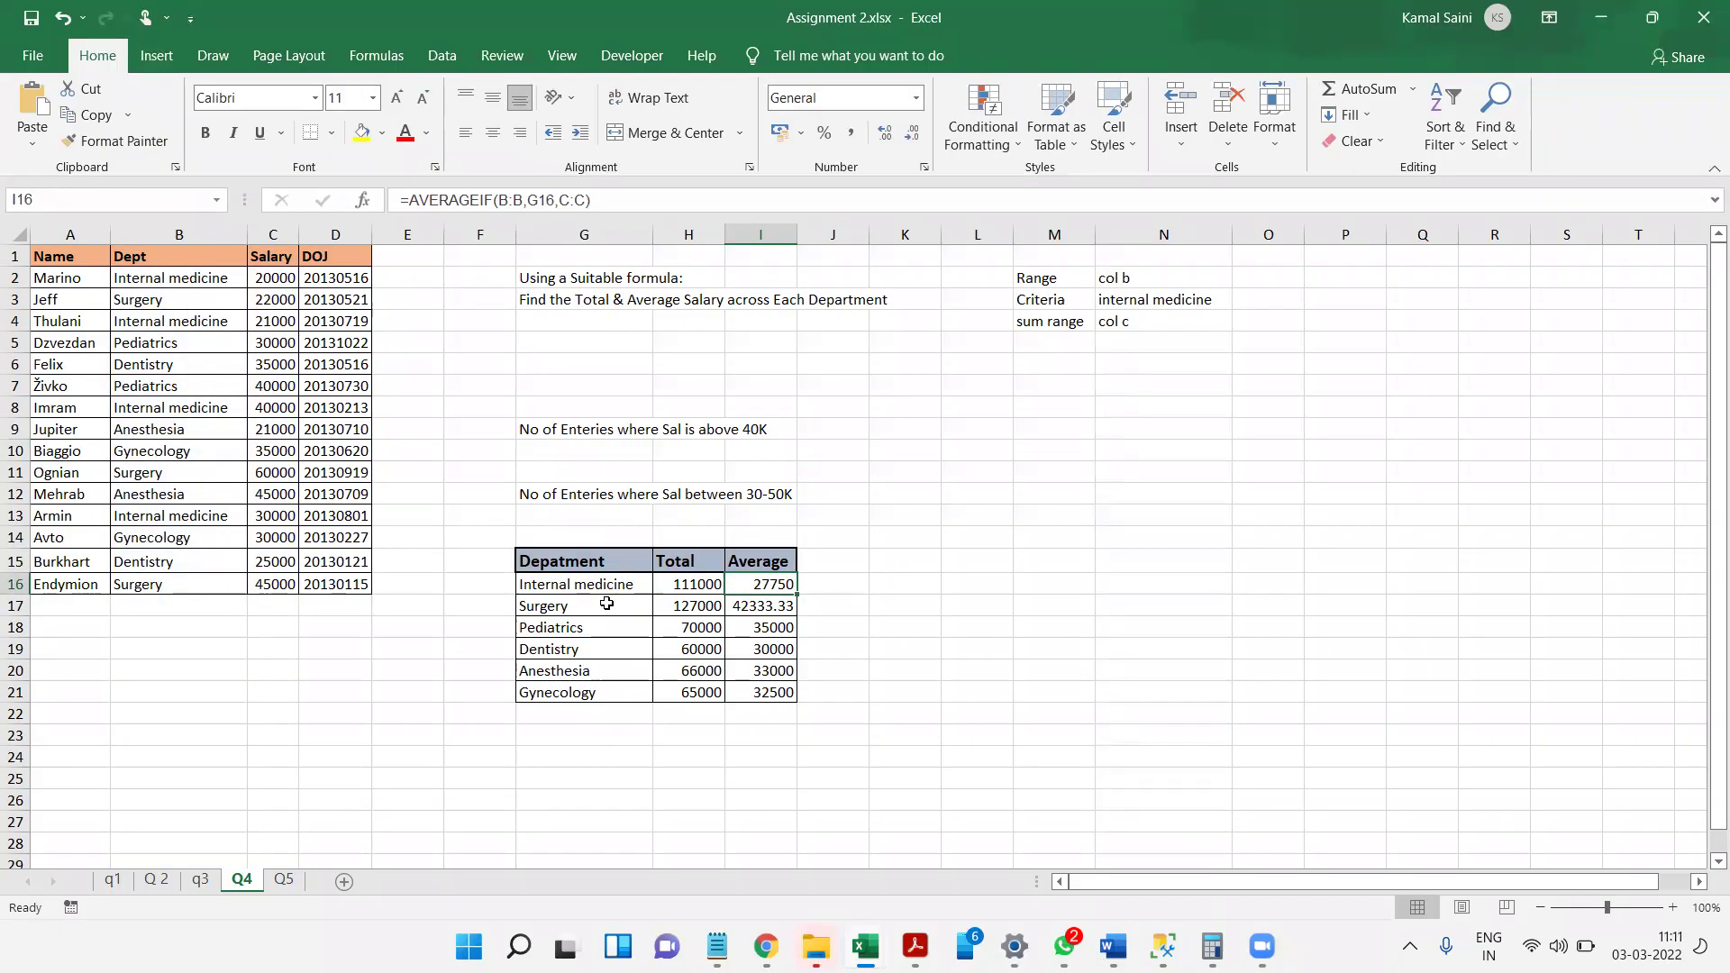
{"action": "key", "text": "Up"}
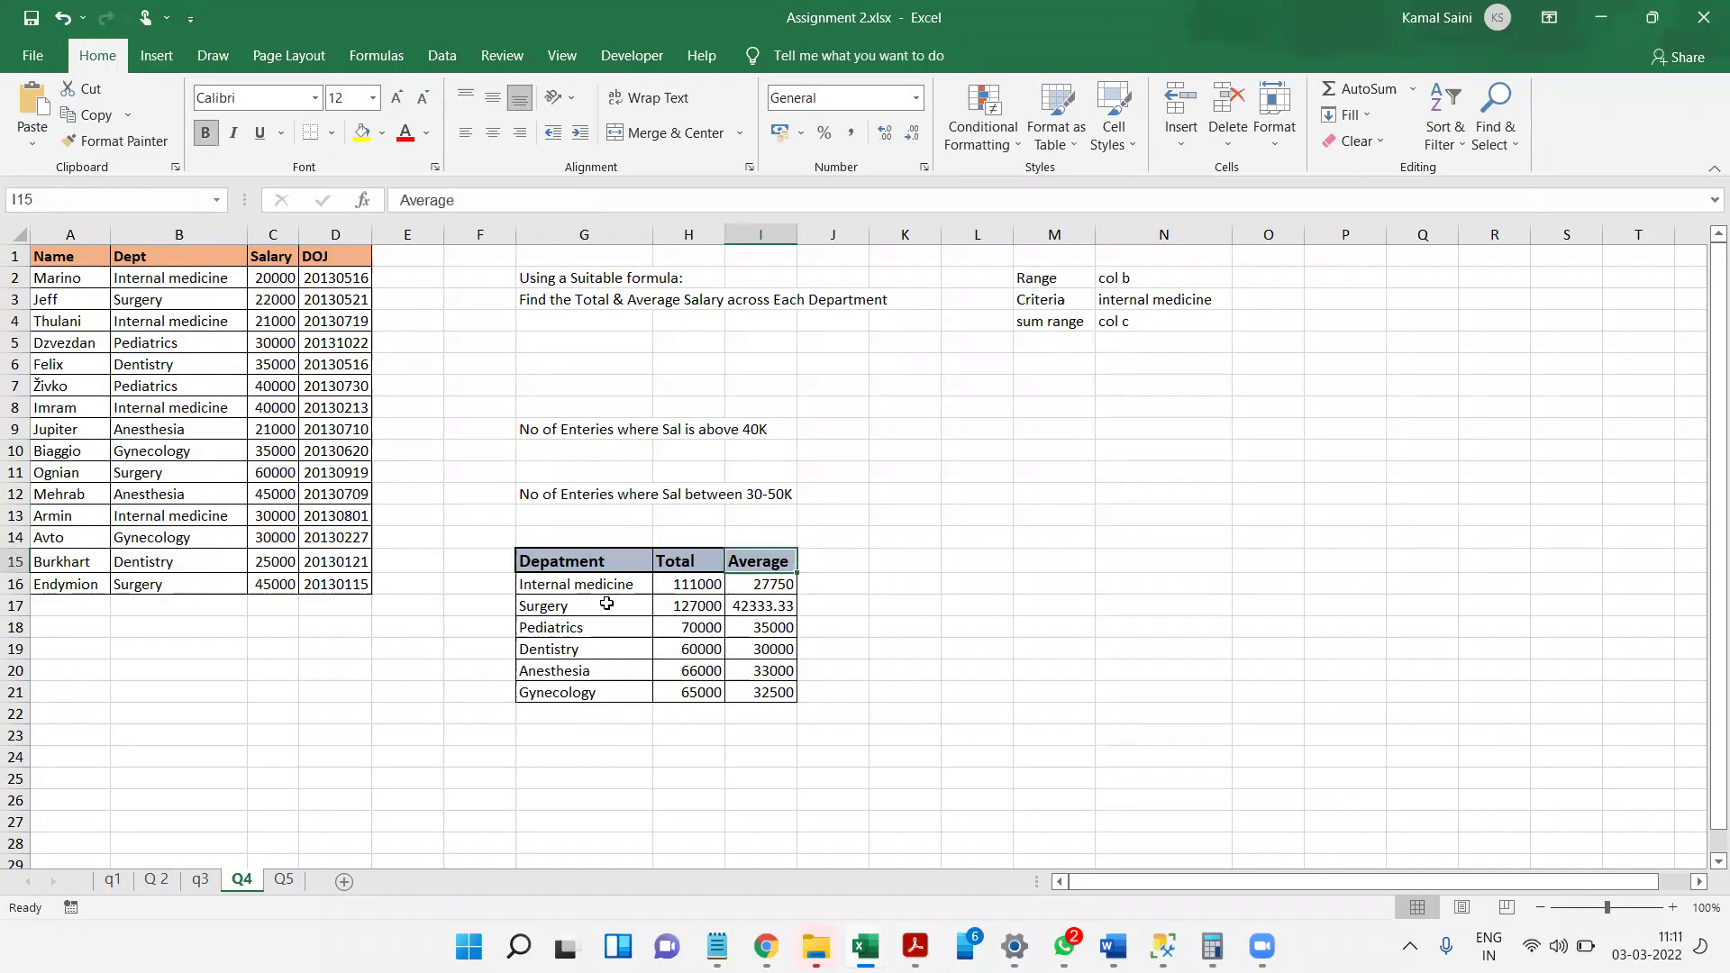
{"action": "key", "text": "Down"}
{"action": "key", "text": "Left"}
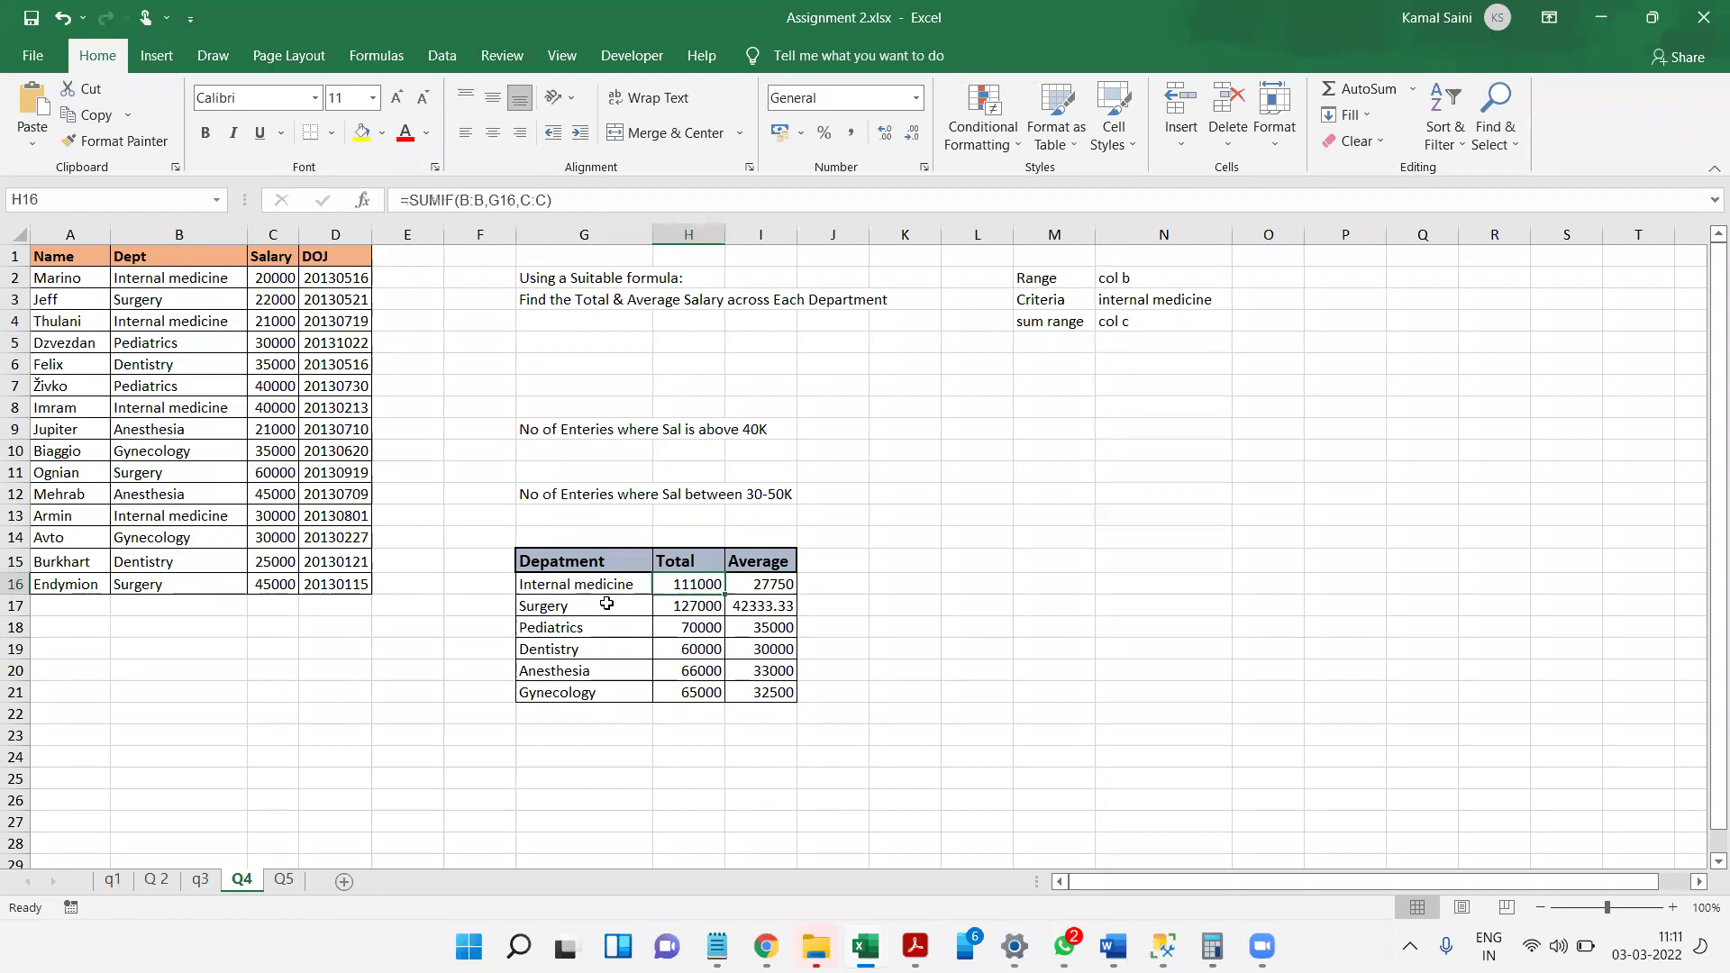
{"action": "type", "text": "=sum"}
{"action": "key", "text": "Escape"}
{"action": "key", "text": "Escape"}
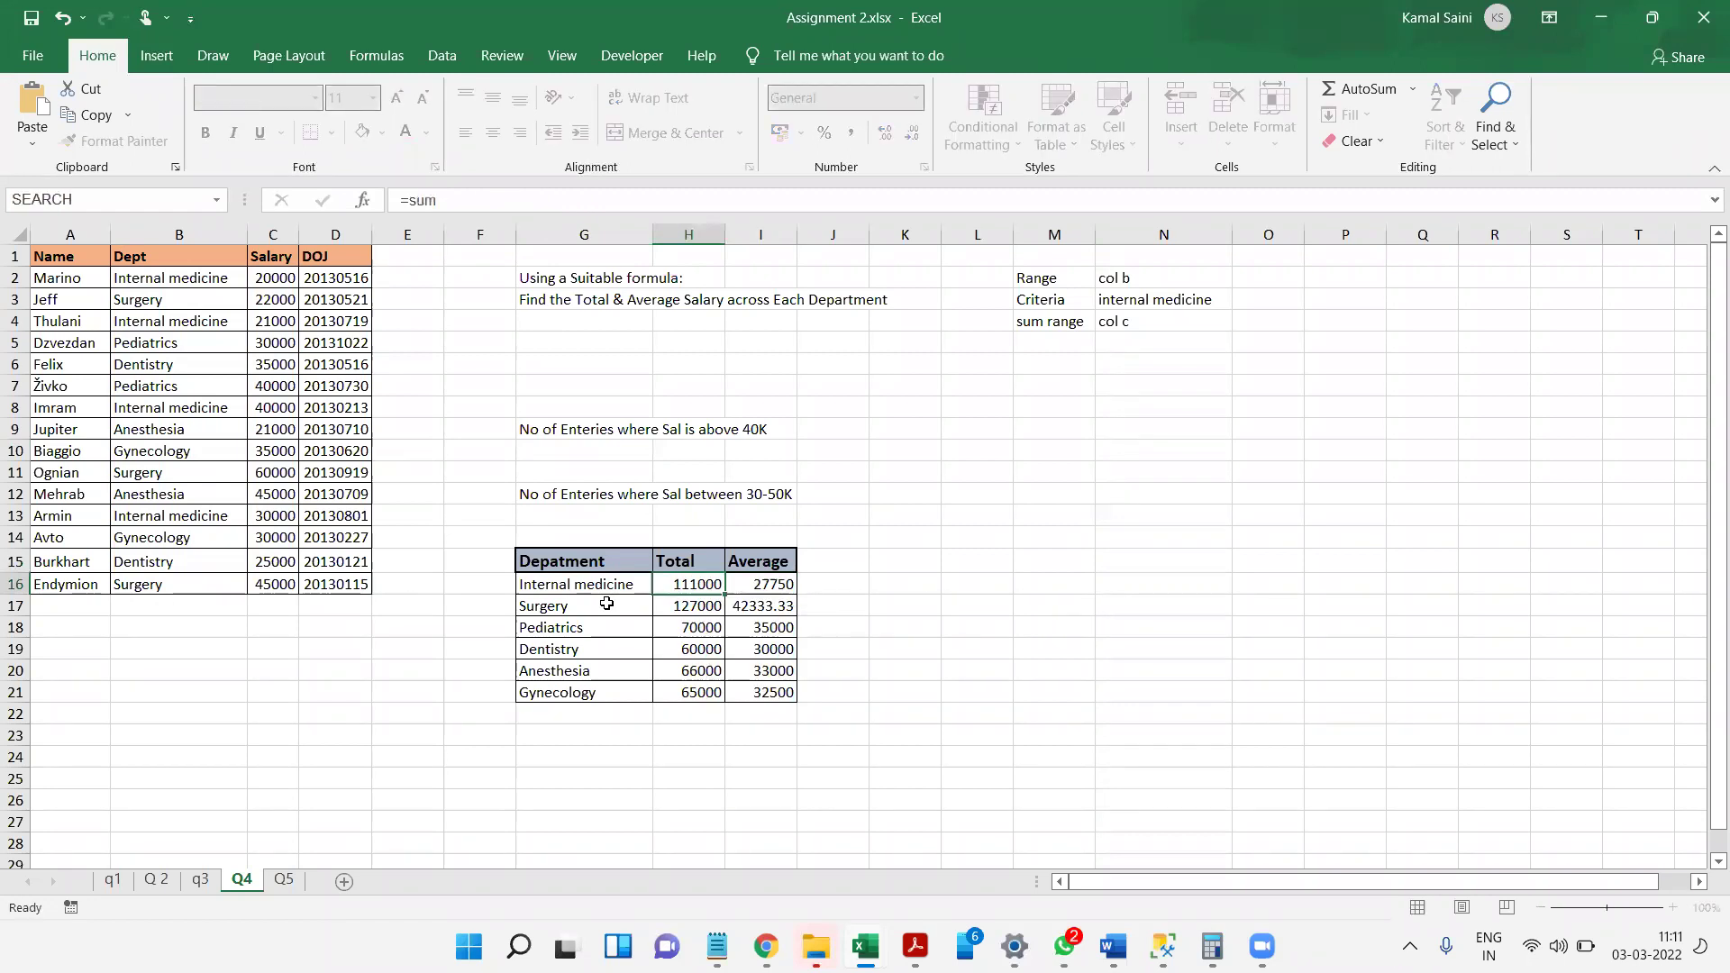
- Re-enter the Internal medicine total in H16 as =SUMIF(B:B,G16,C:C)
{"action": "scroll", "coordinate": [515, 632], "scroll_direction": "up", "scroll_amount": 3, "text": "ctrl"}
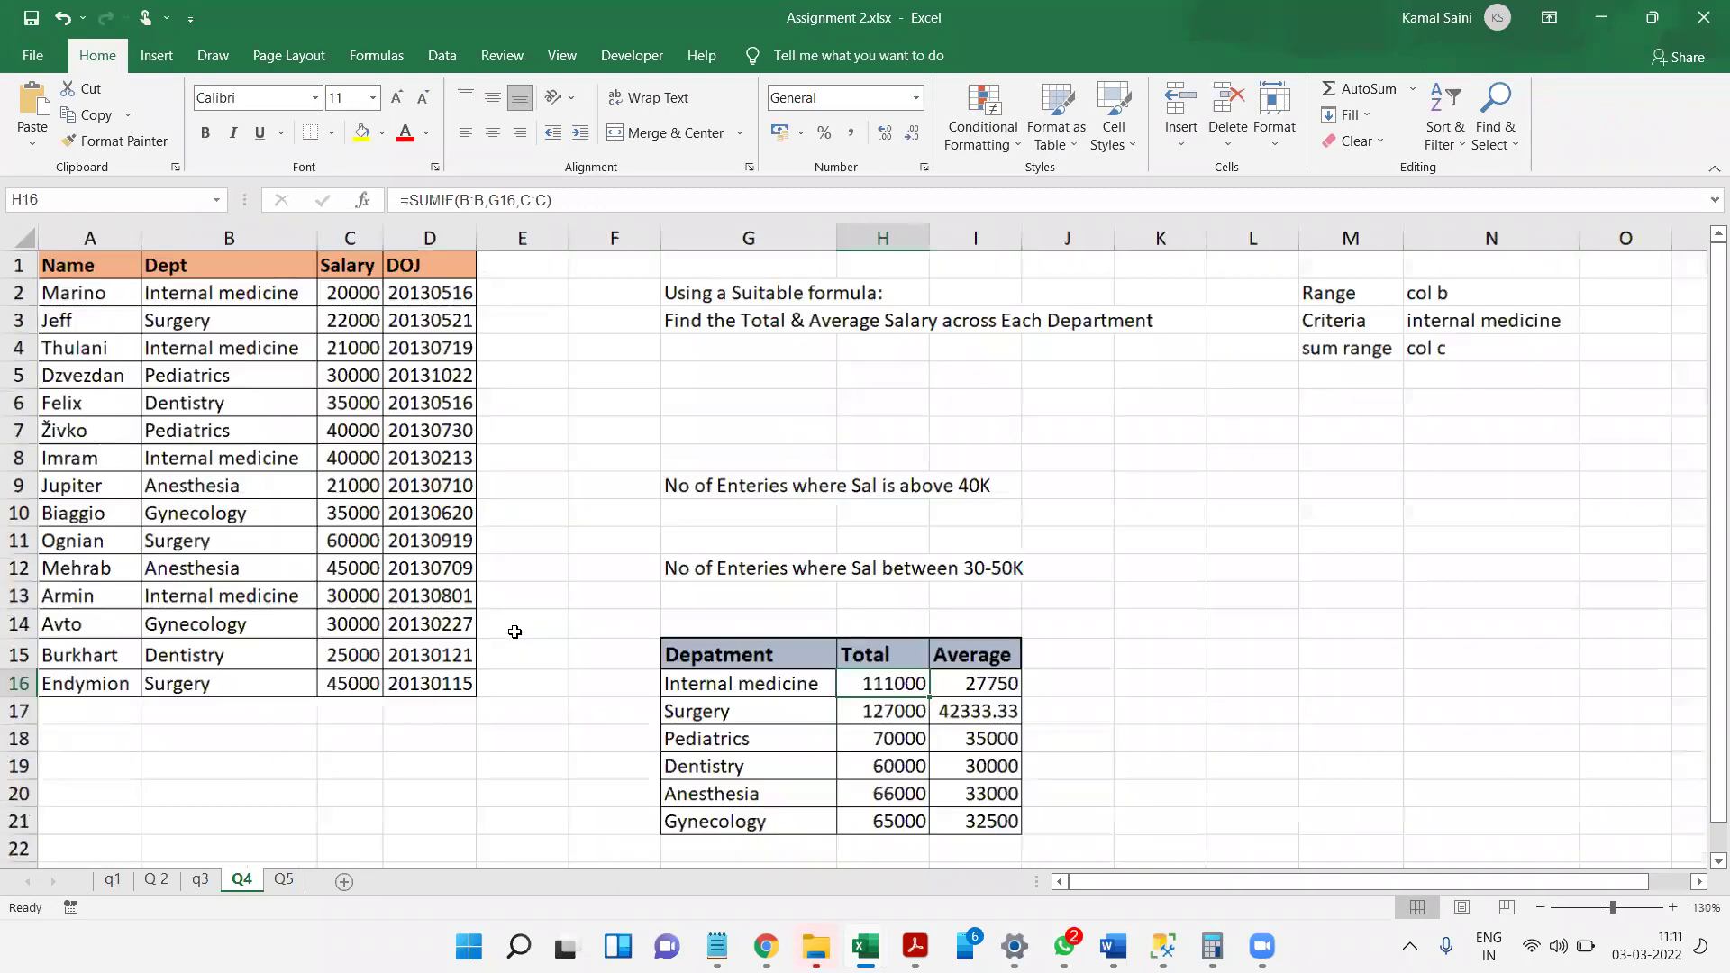
{"action": "scroll", "coordinate": [515, 632], "scroll_direction": "up", "scroll_amount": 1, "text": "ctrl"}
{"action": "key", "text": "ctrl+Left"}
{"action": "key", "text": "ctrl+Left"}
{"action": "key", "text": "ctrl+Left"}
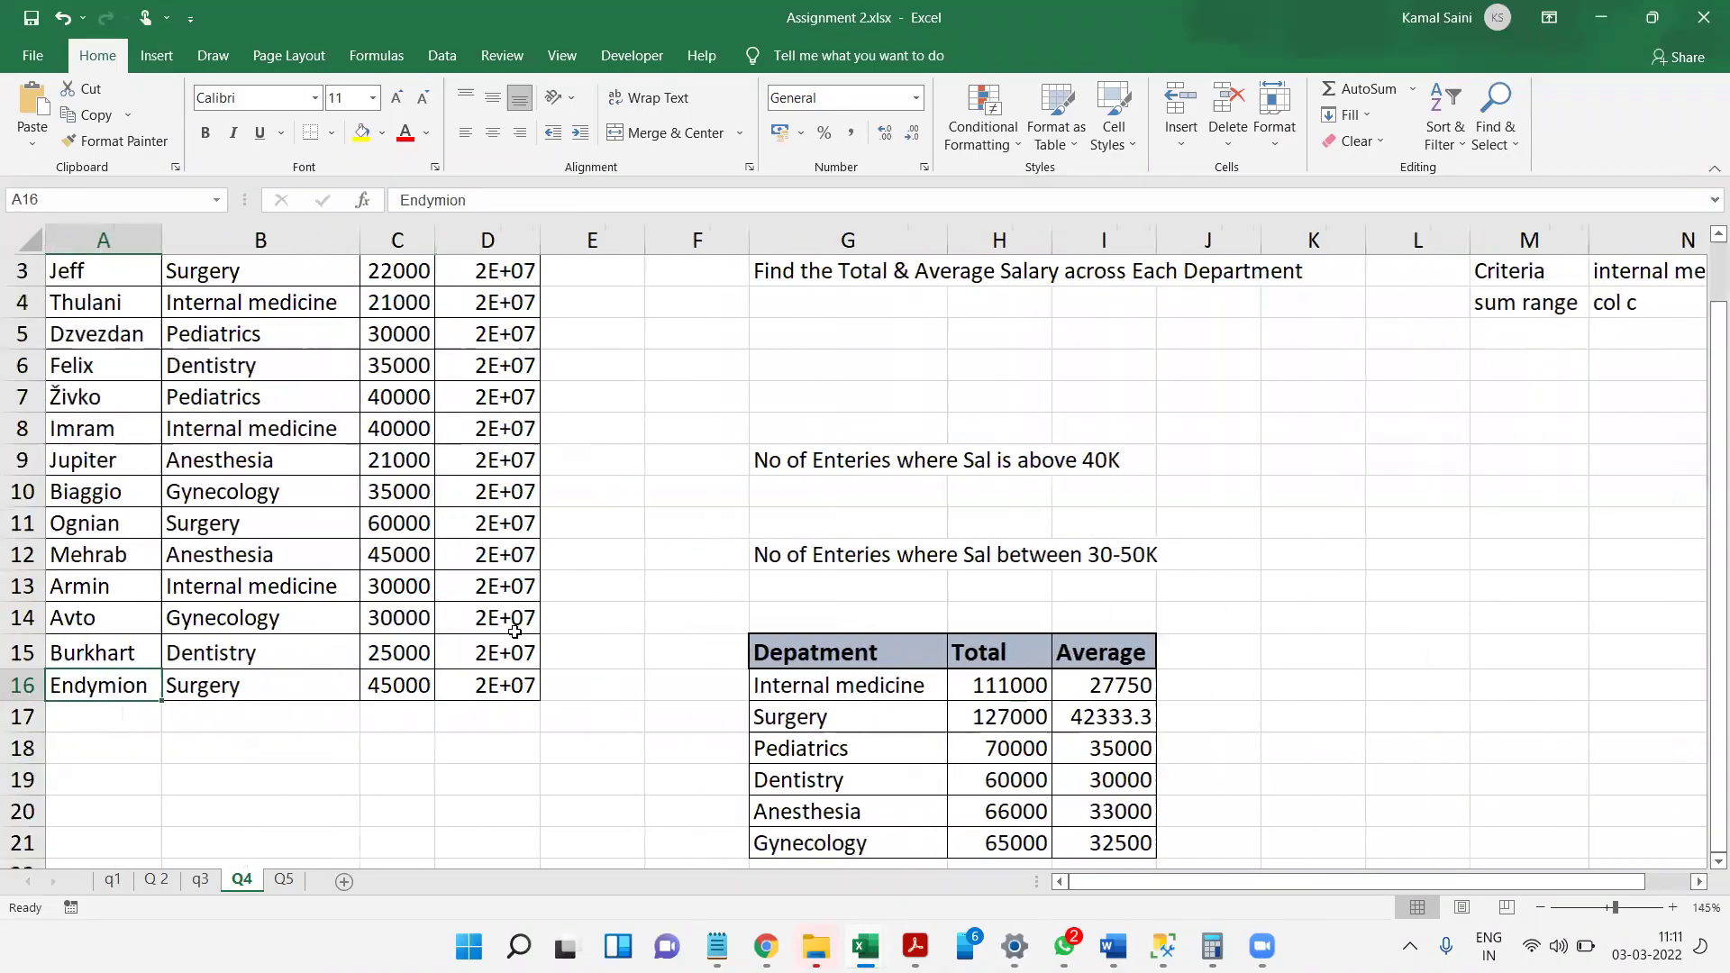
{"action": "left_click", "coordinate": [1009, 682]}
{"action": "type", "text": "=su"}
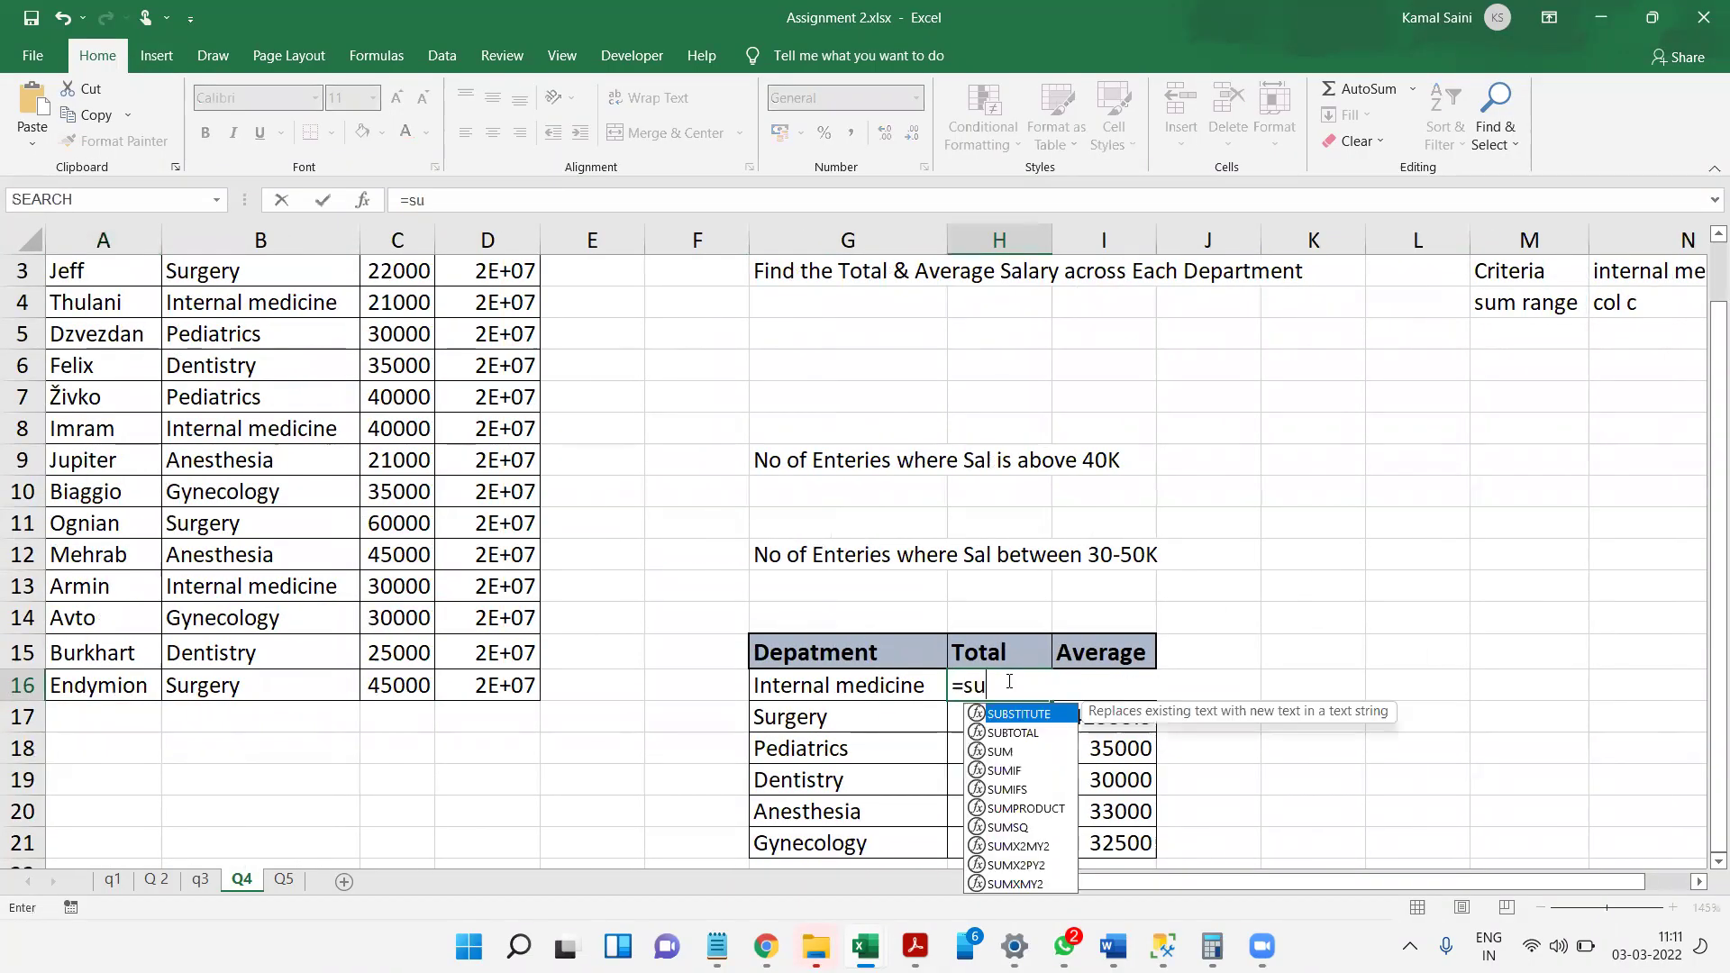
{"action": "double_click", "coordinate": [1004, 771]}
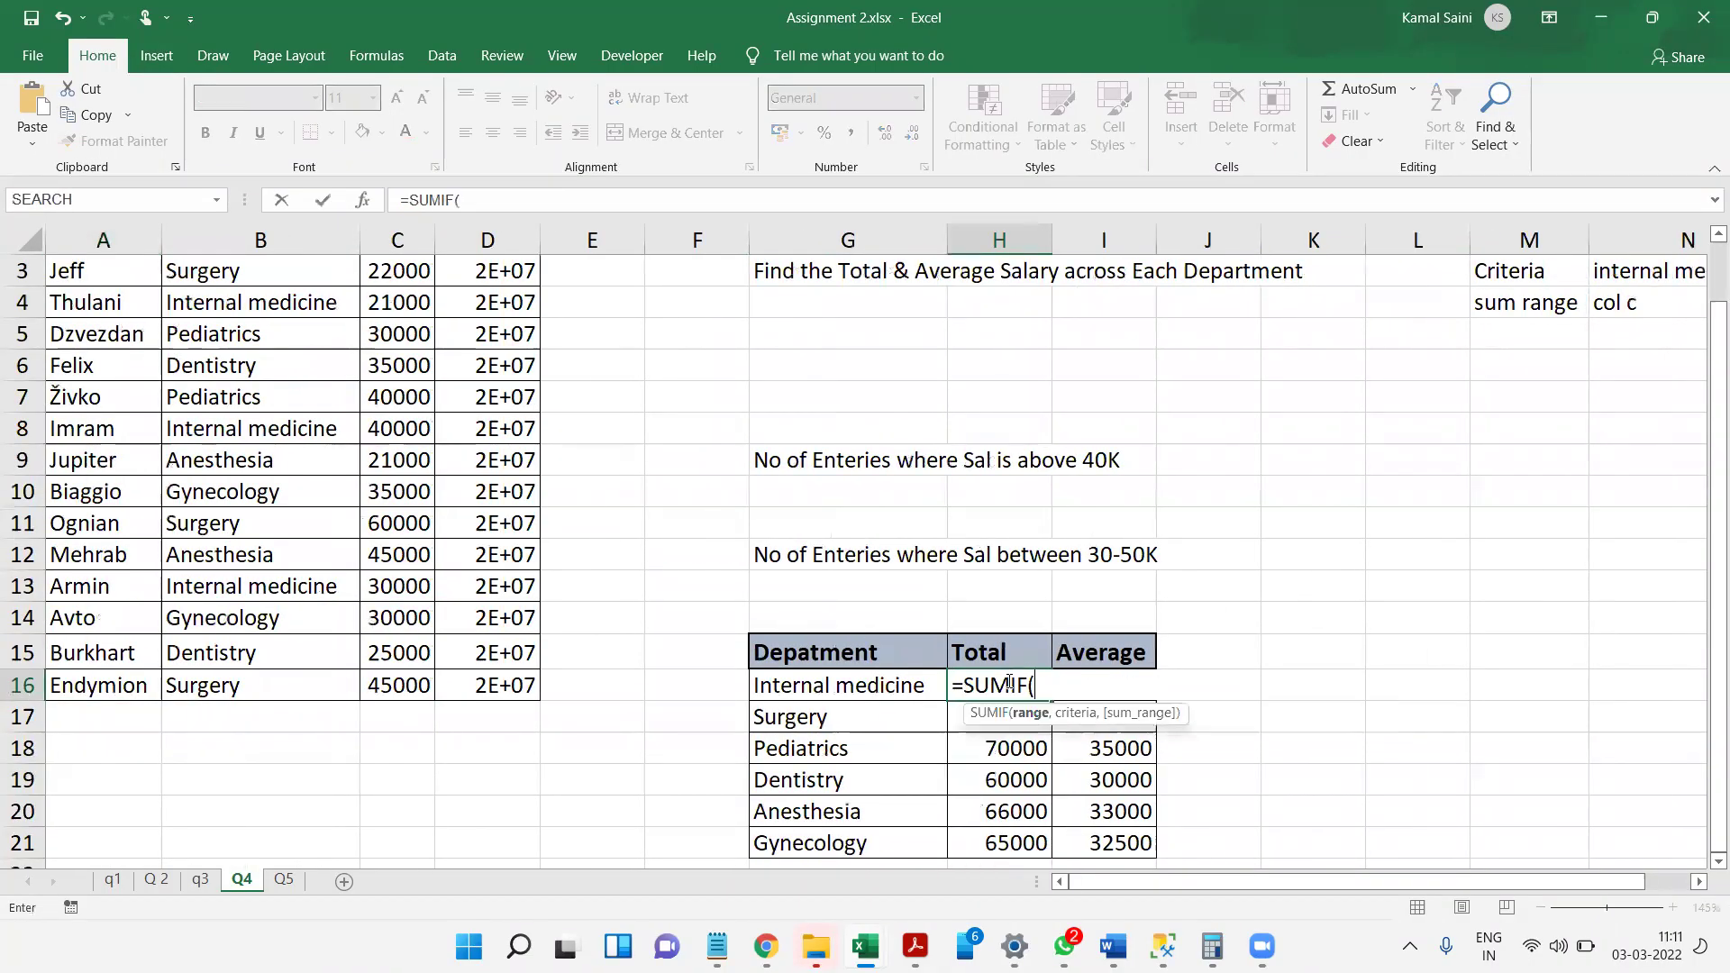
{"action": "left_click", "coordinate": [261, 236]}
{"action": "type", "text": ","}
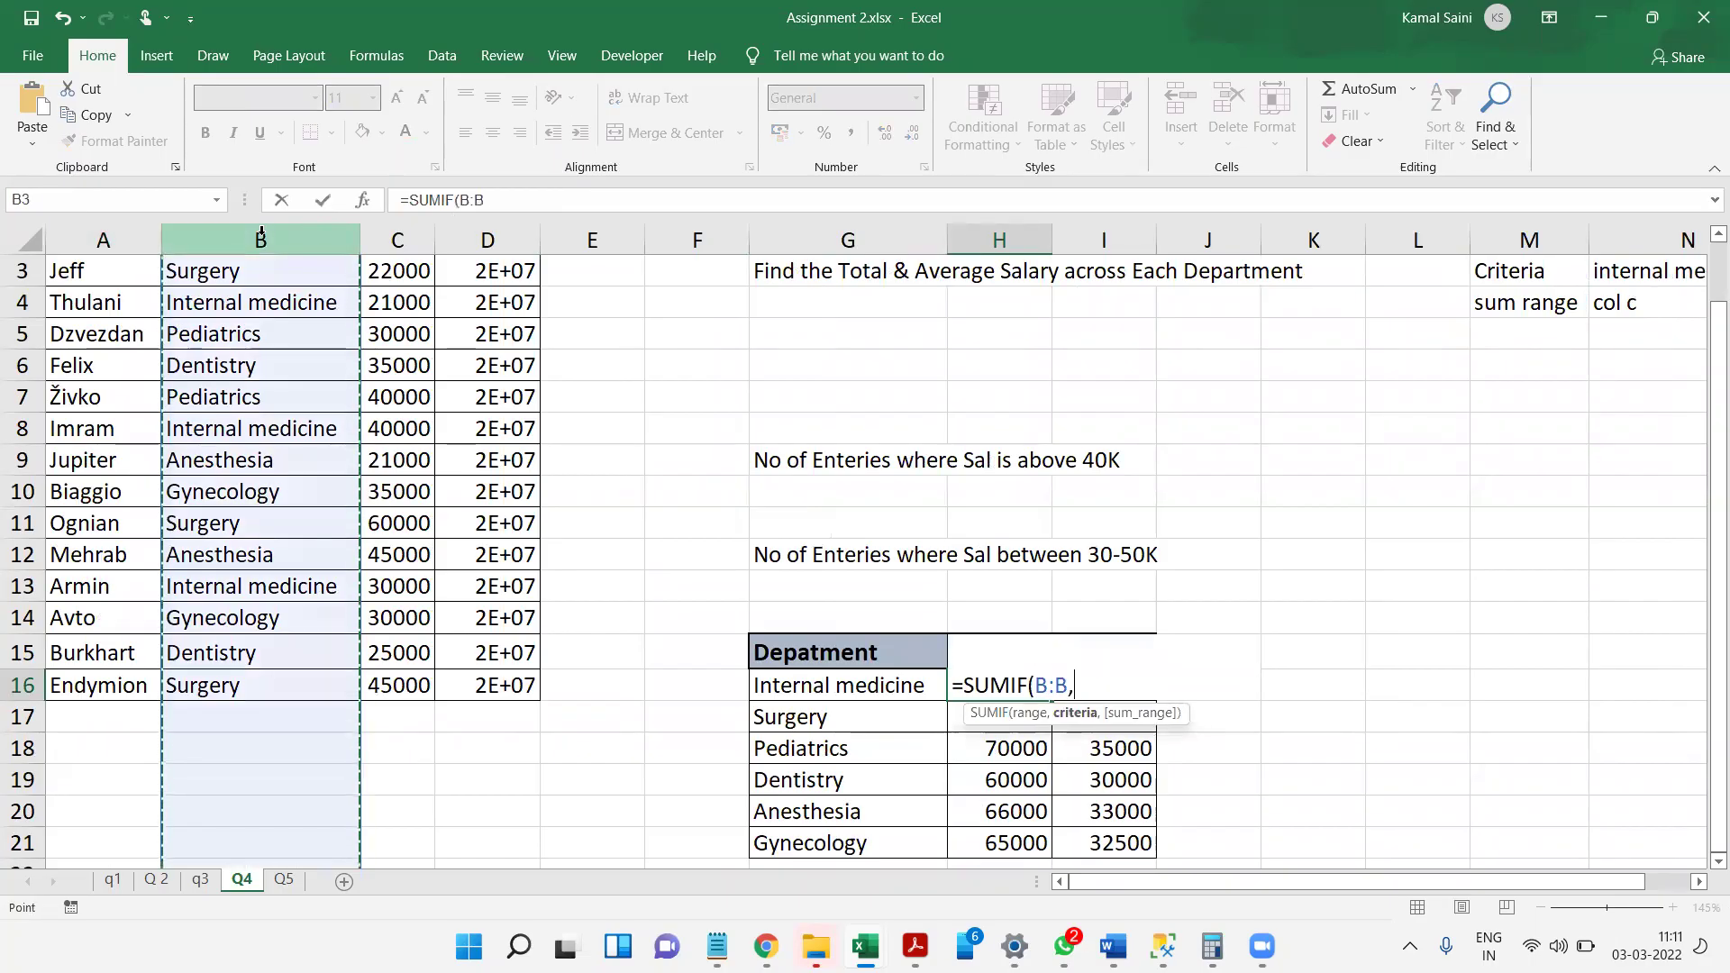
{"action": "key", "text": "Left"}
{"action": "type", "text": ","}
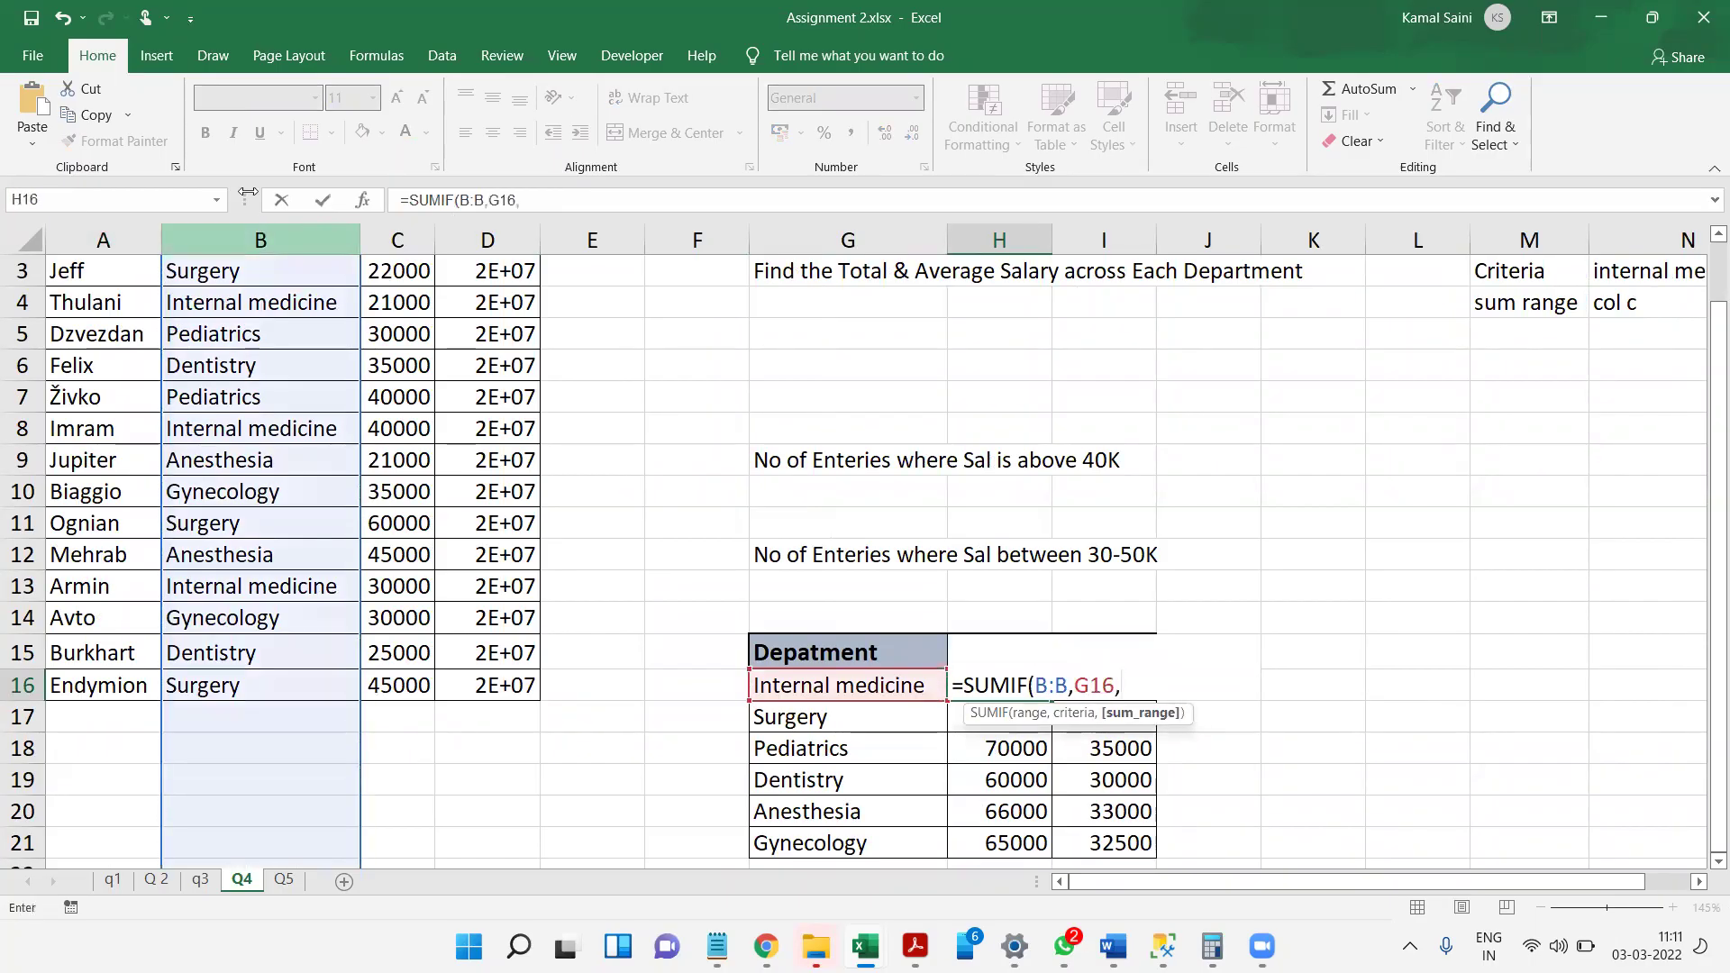
{"action": "left_click", "coordinate": [402, 236]}
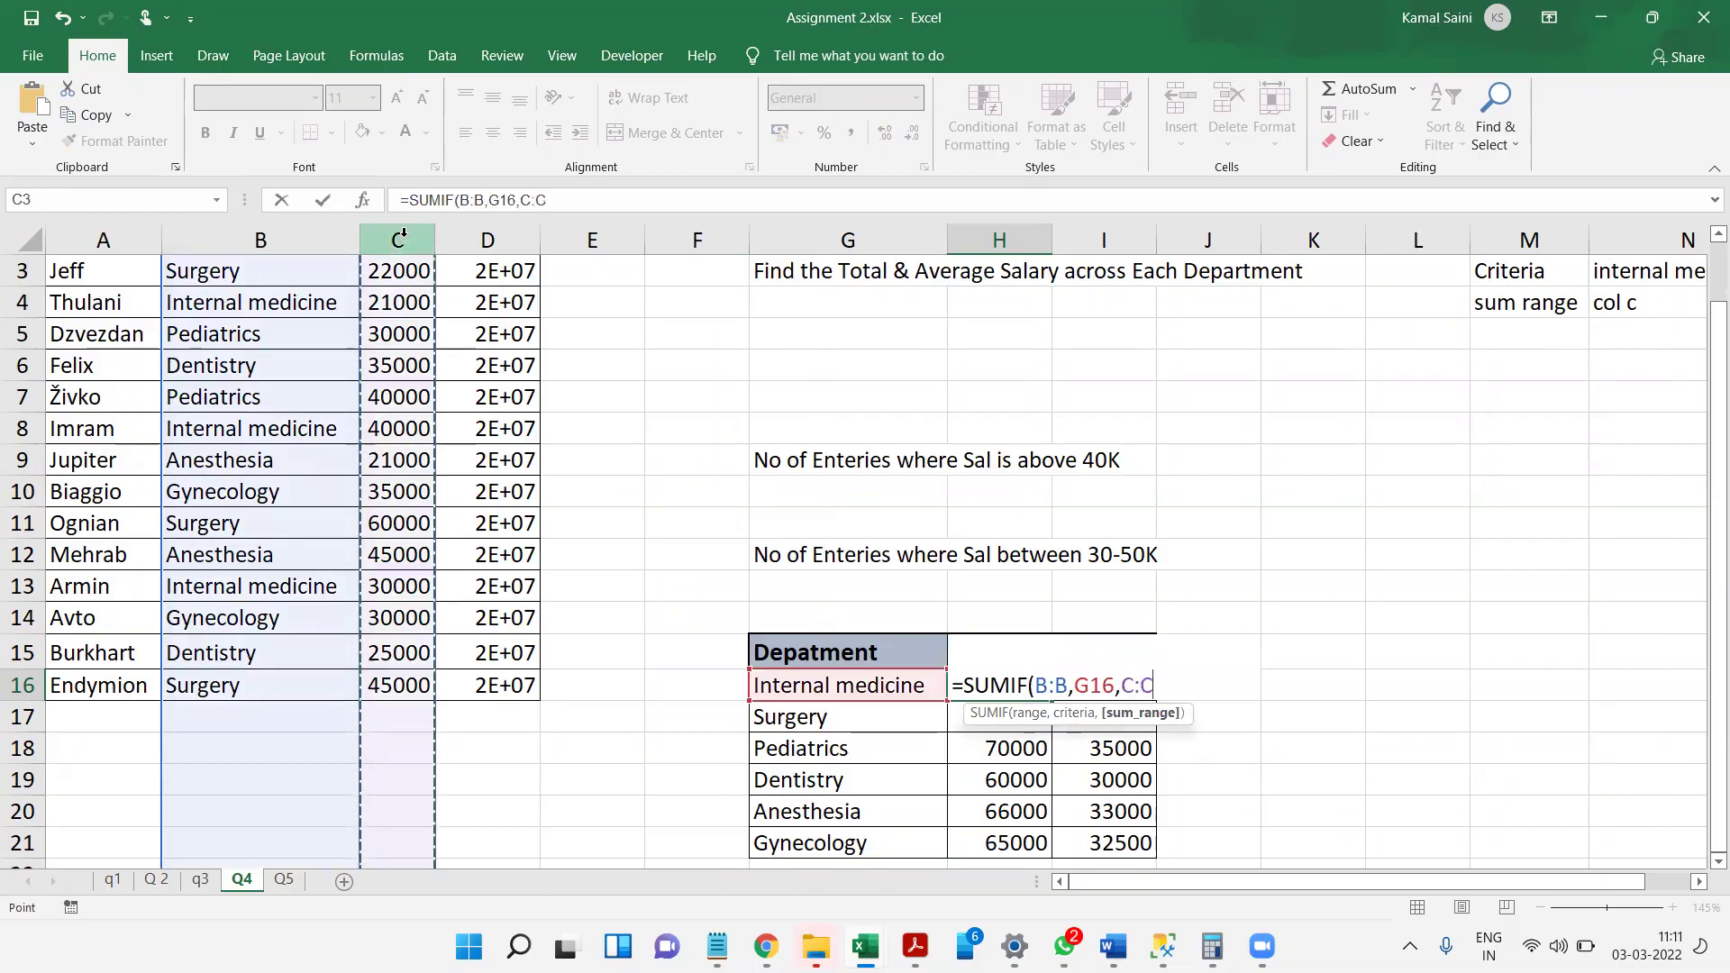
{"action": "type", "text": ")"}
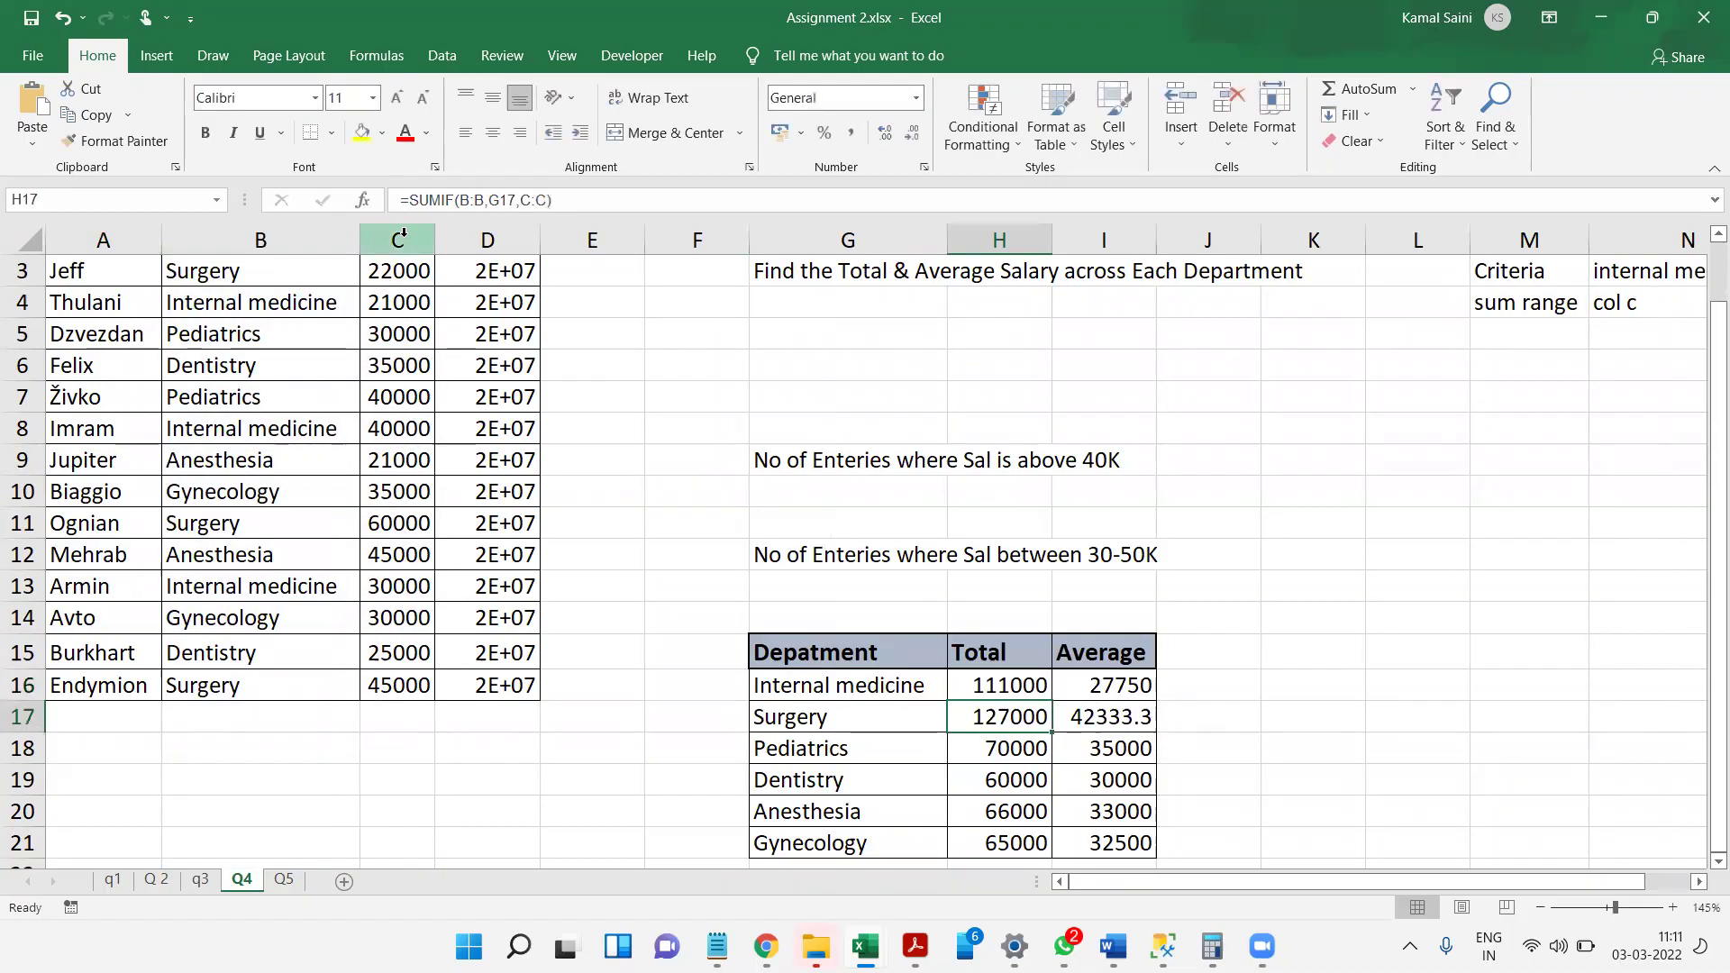
- Examine the ranges and criteria of the AVERAGEIF formula in I16 and the task text in G3
{"action": "key", "text": "Right"}
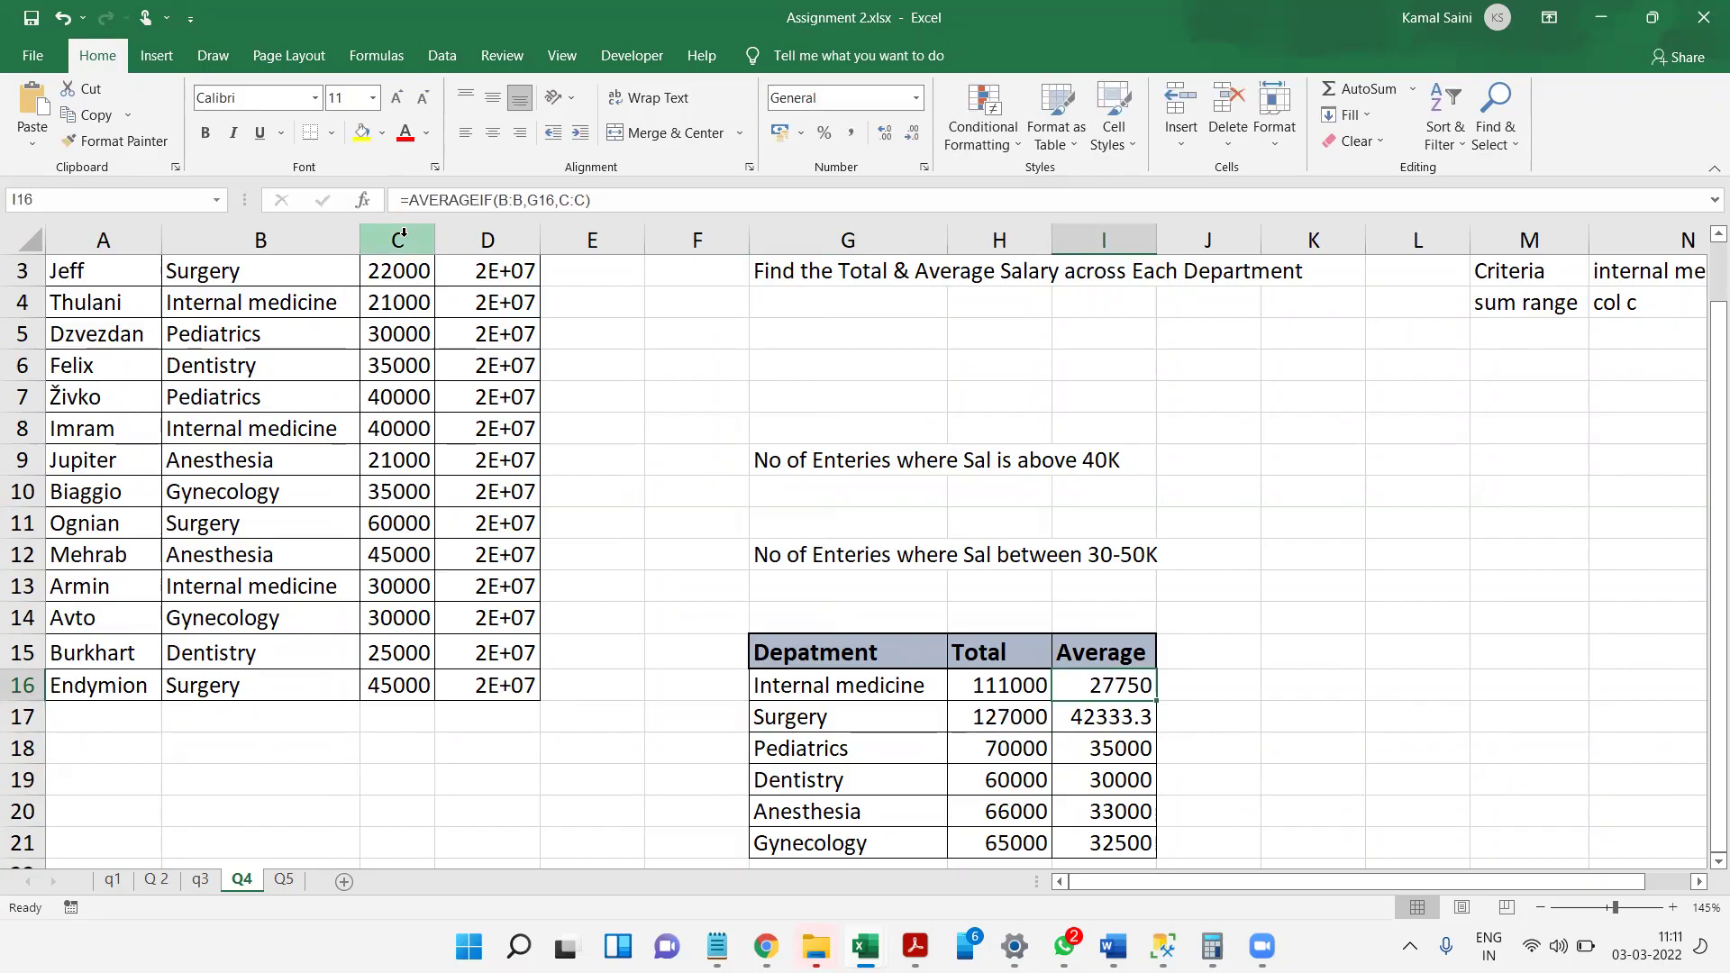
{"action": "key", "text": "F2"}
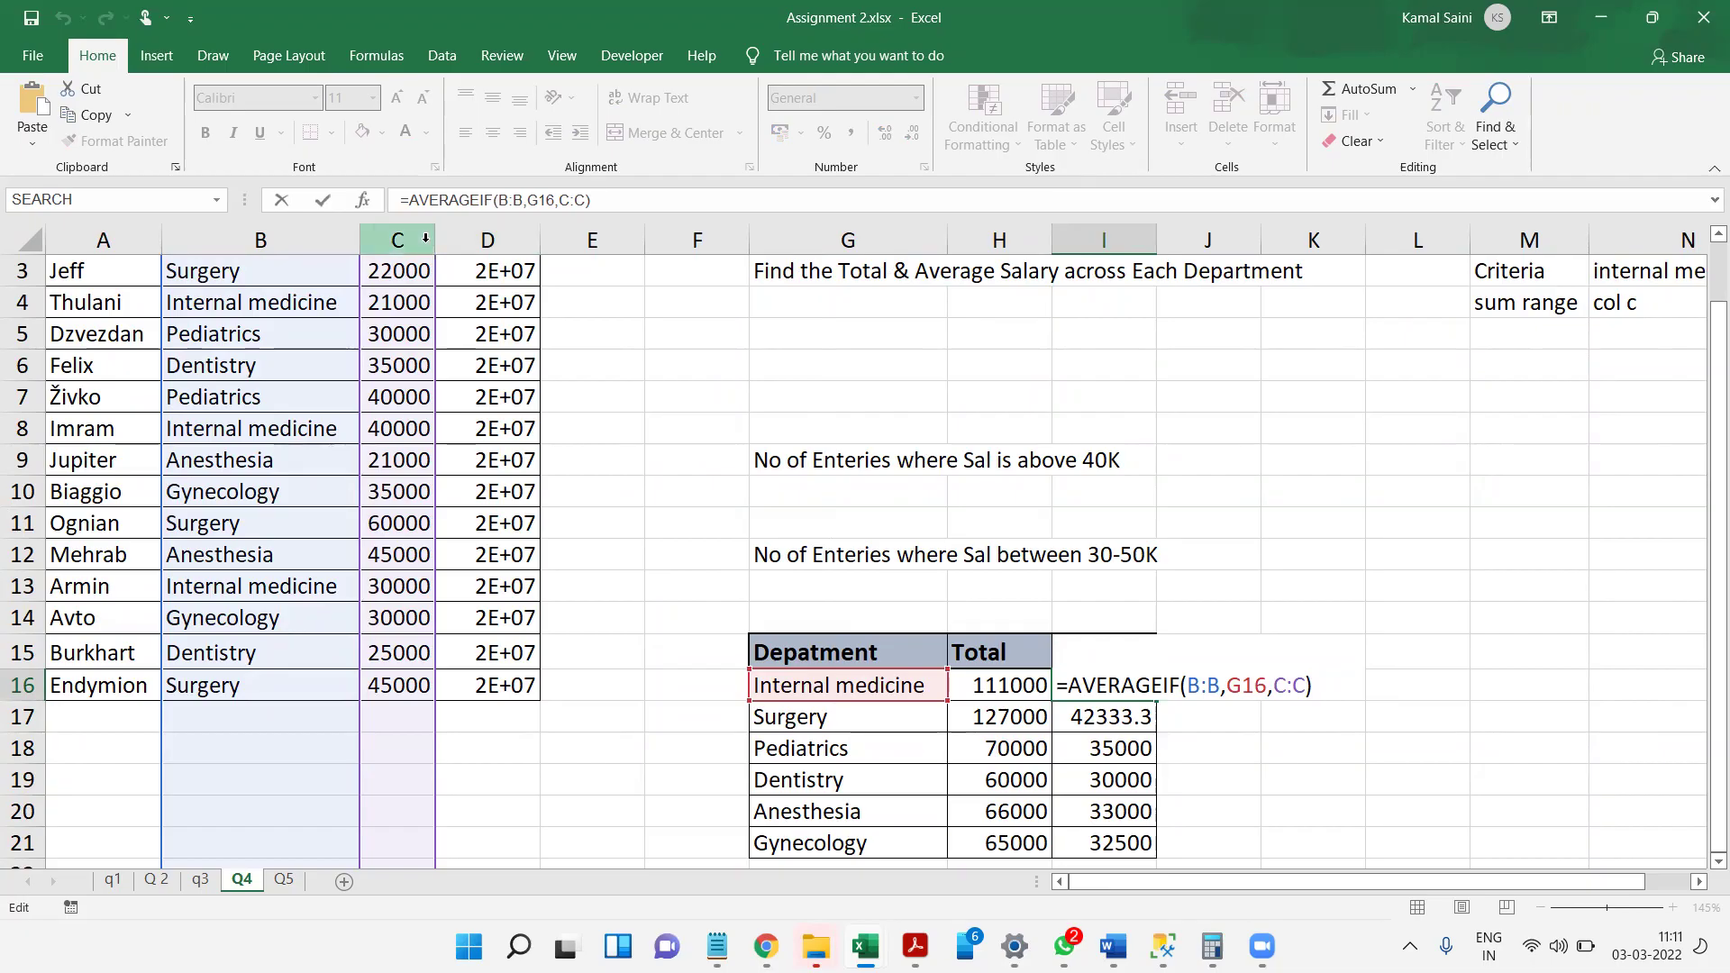
{"action": "key", "text": "Return"}
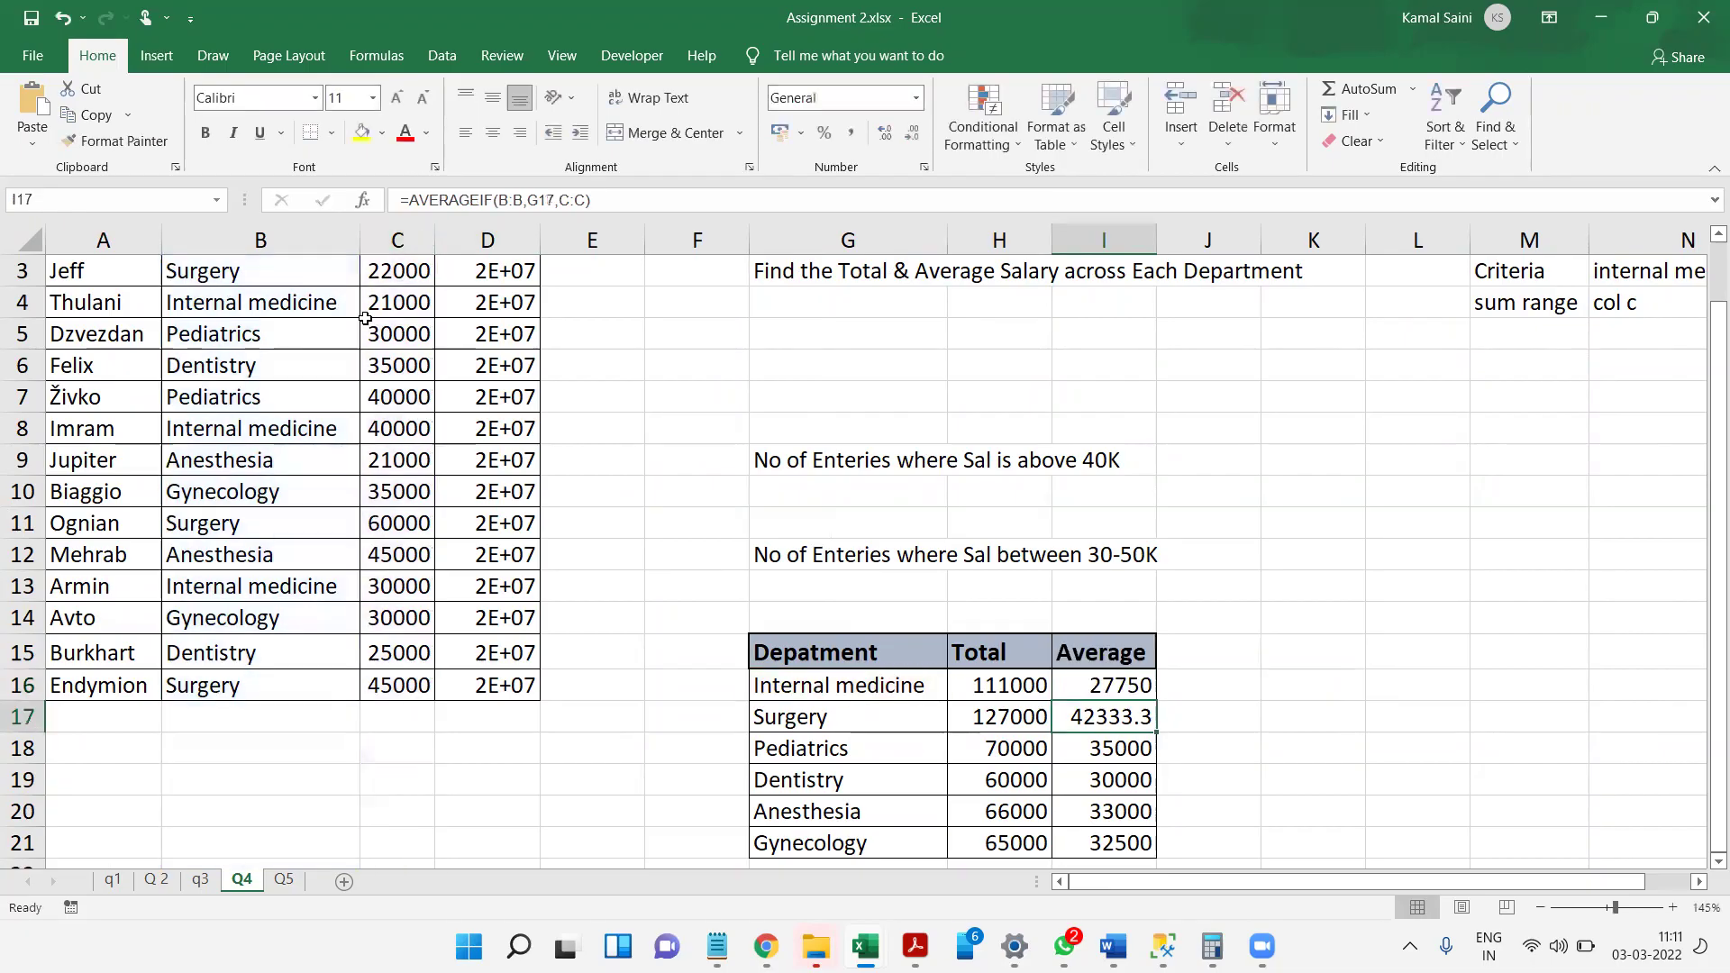
{"action": "left_click", "coordinate": [714, 646]}
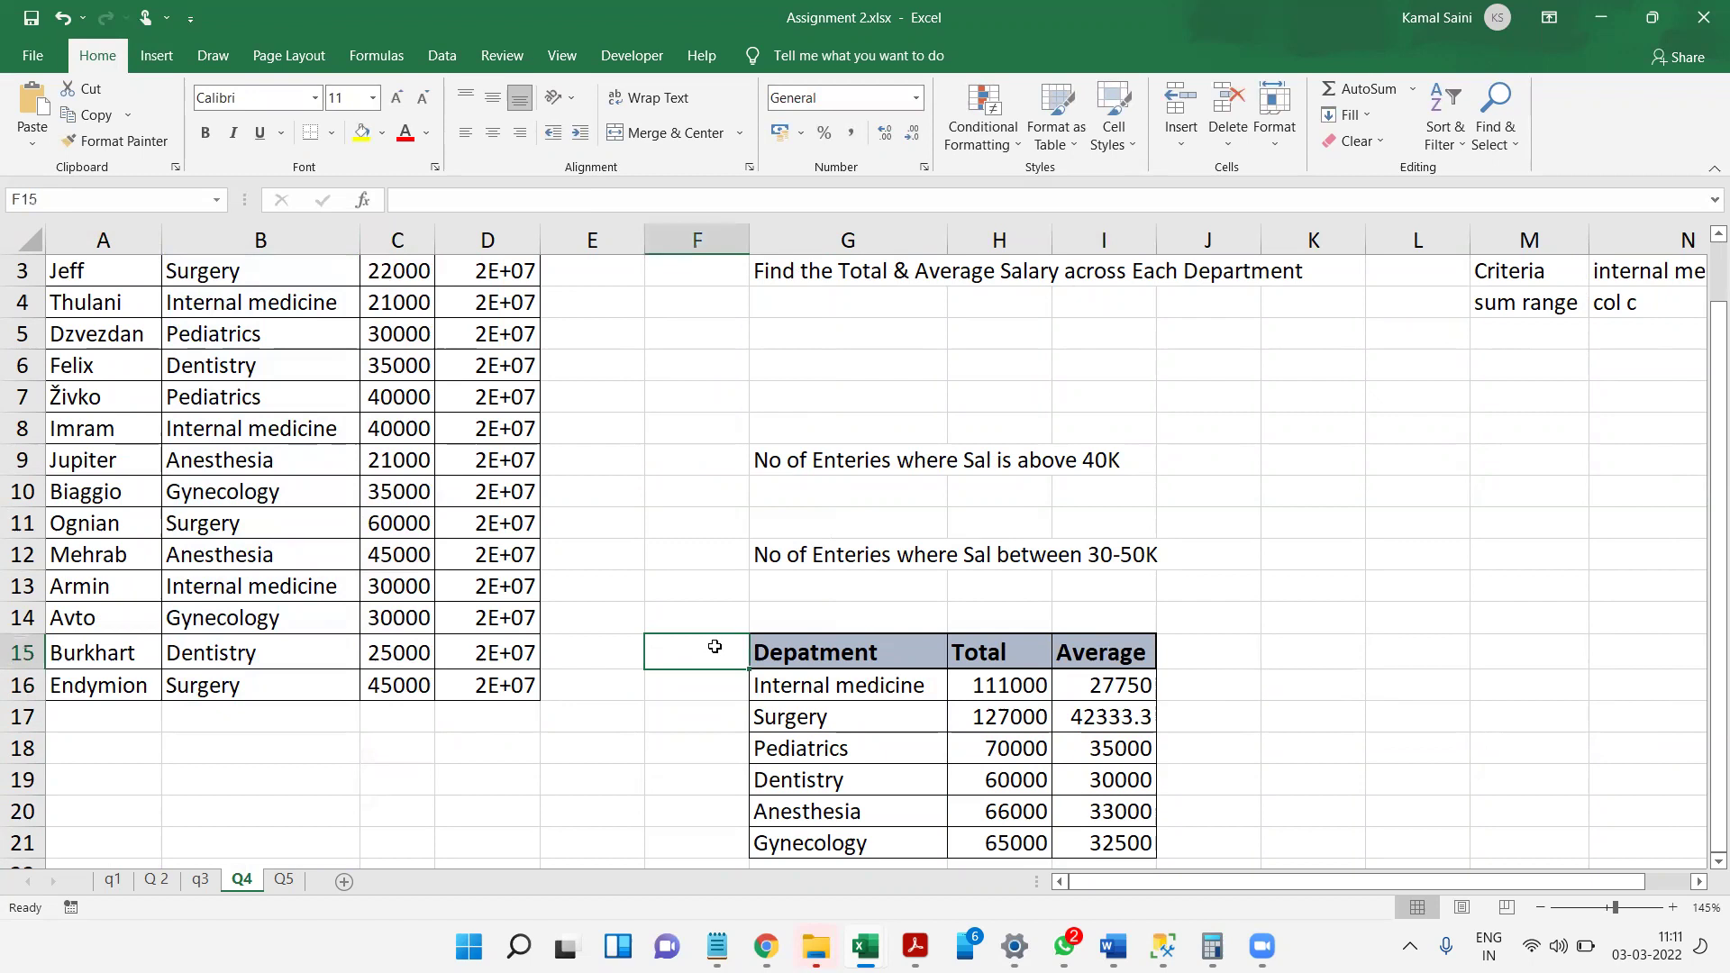
{"action": "left_click", "coordinate": [794, 273]}
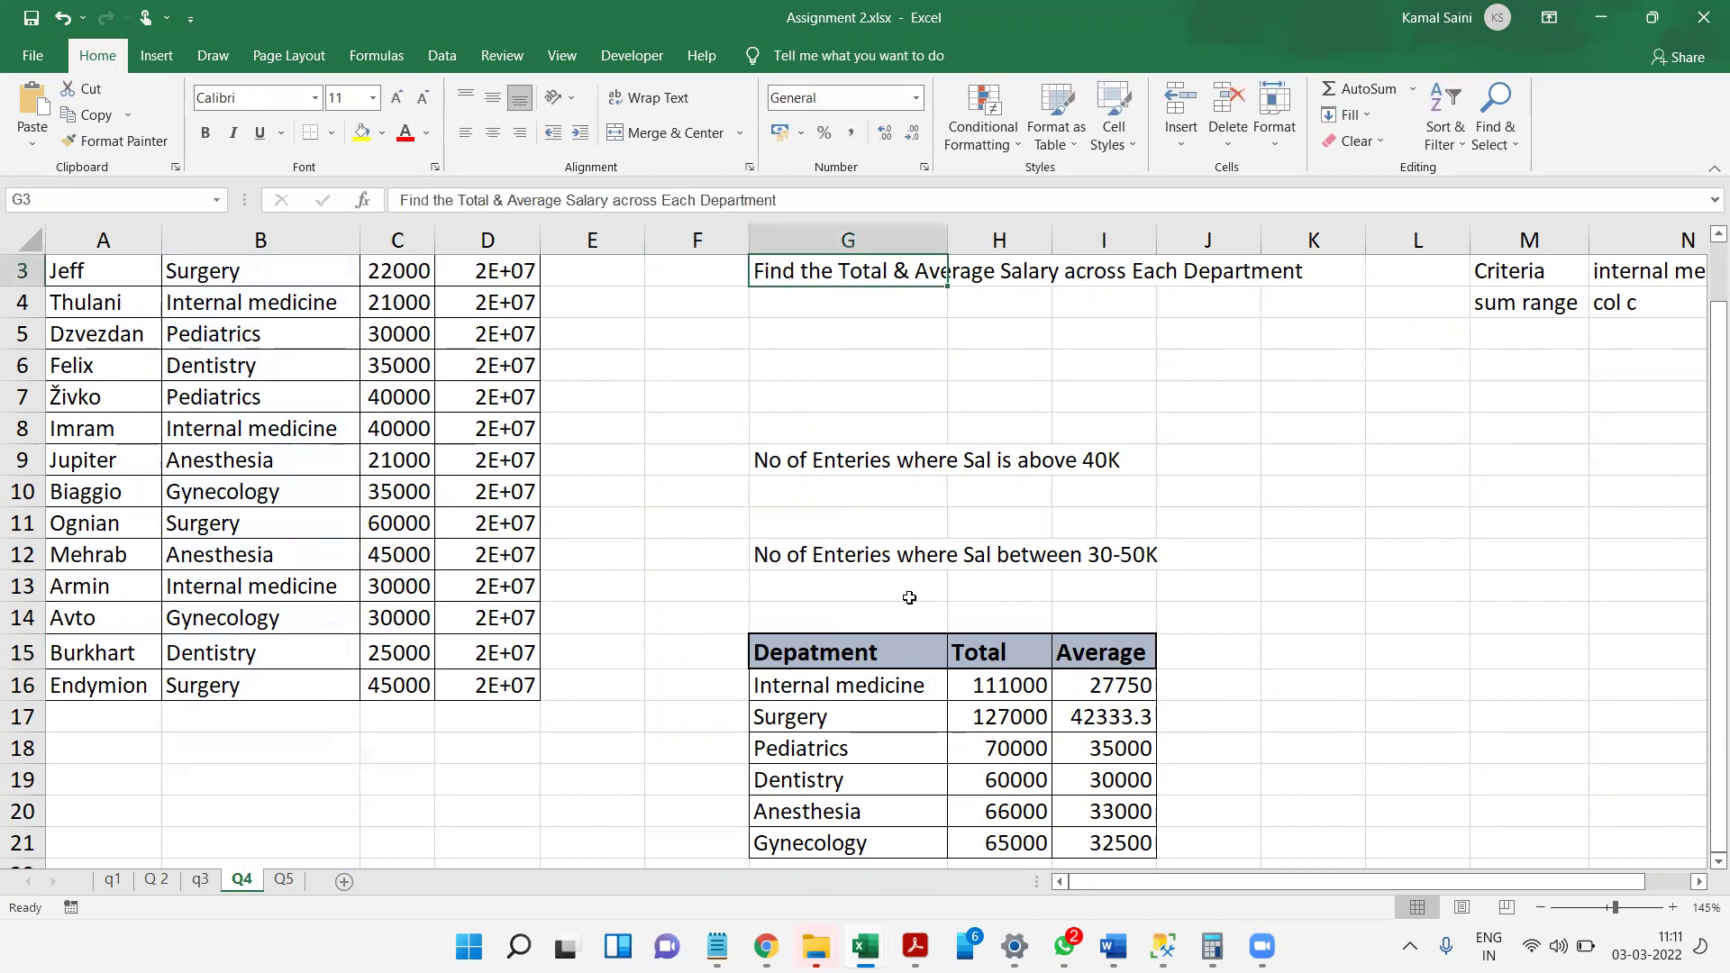
{"action": "key", "text": "alt+Tab"}
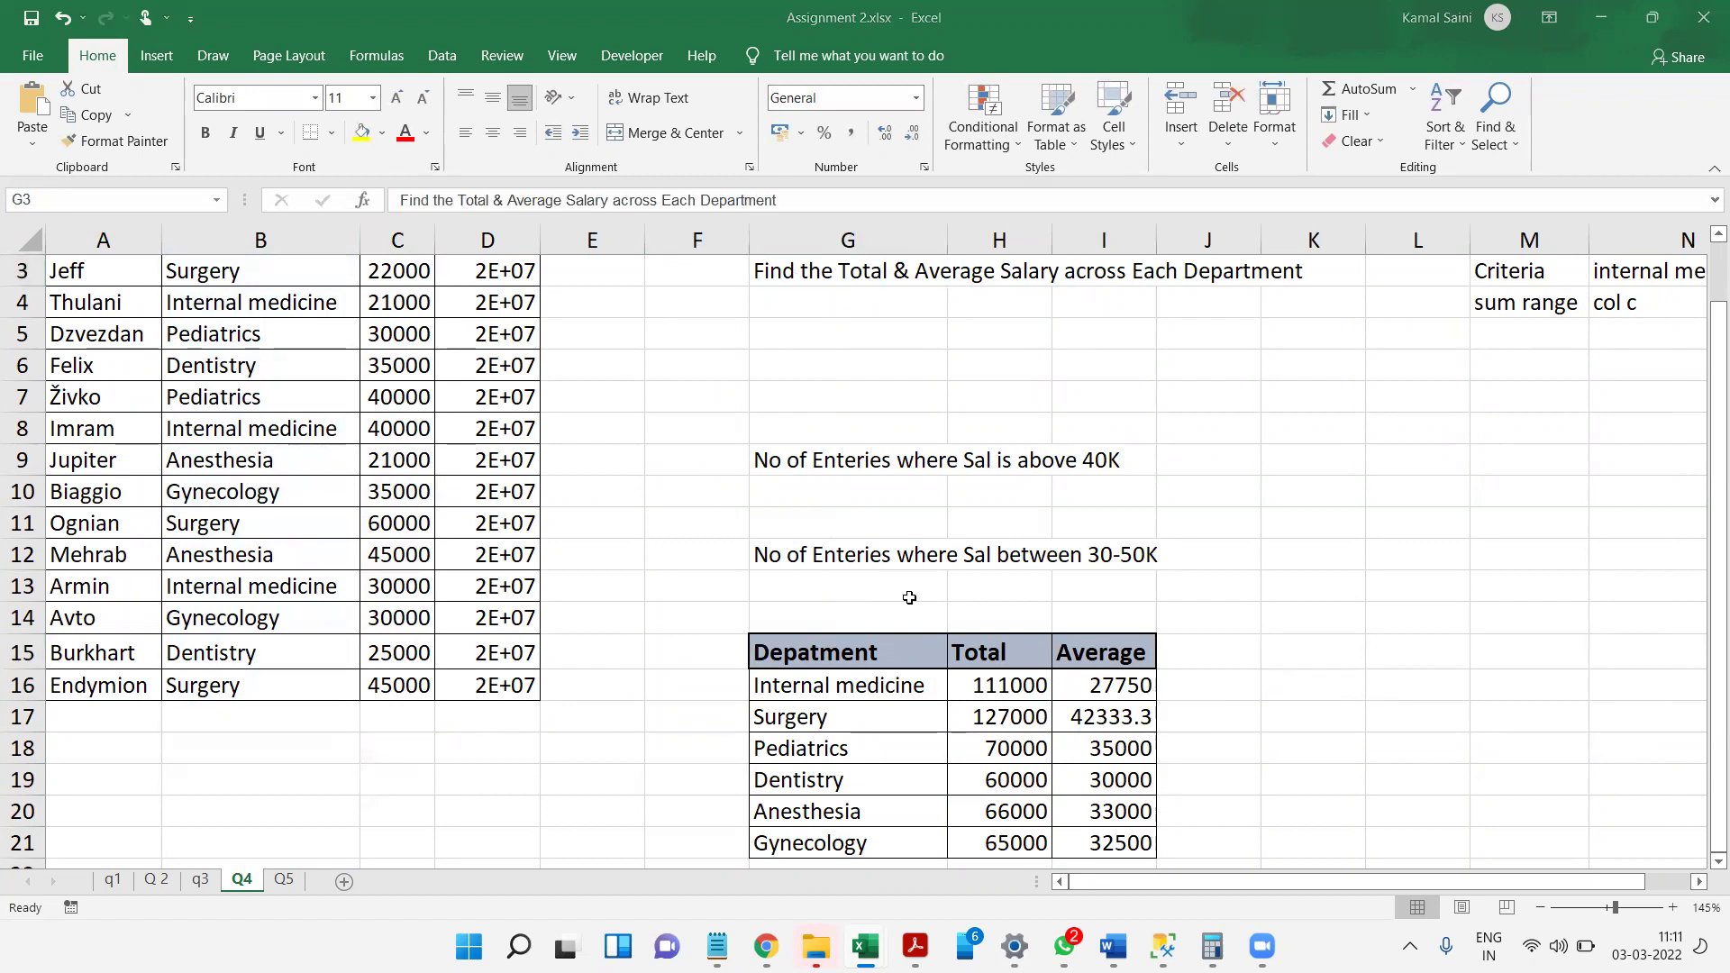
{"action": "key", "text": "alt+Tab"}
- Add filters to the employee table and filter the Salary column for values greater than 40000
{"action": "left_click", "coordinate": [974, 466]}
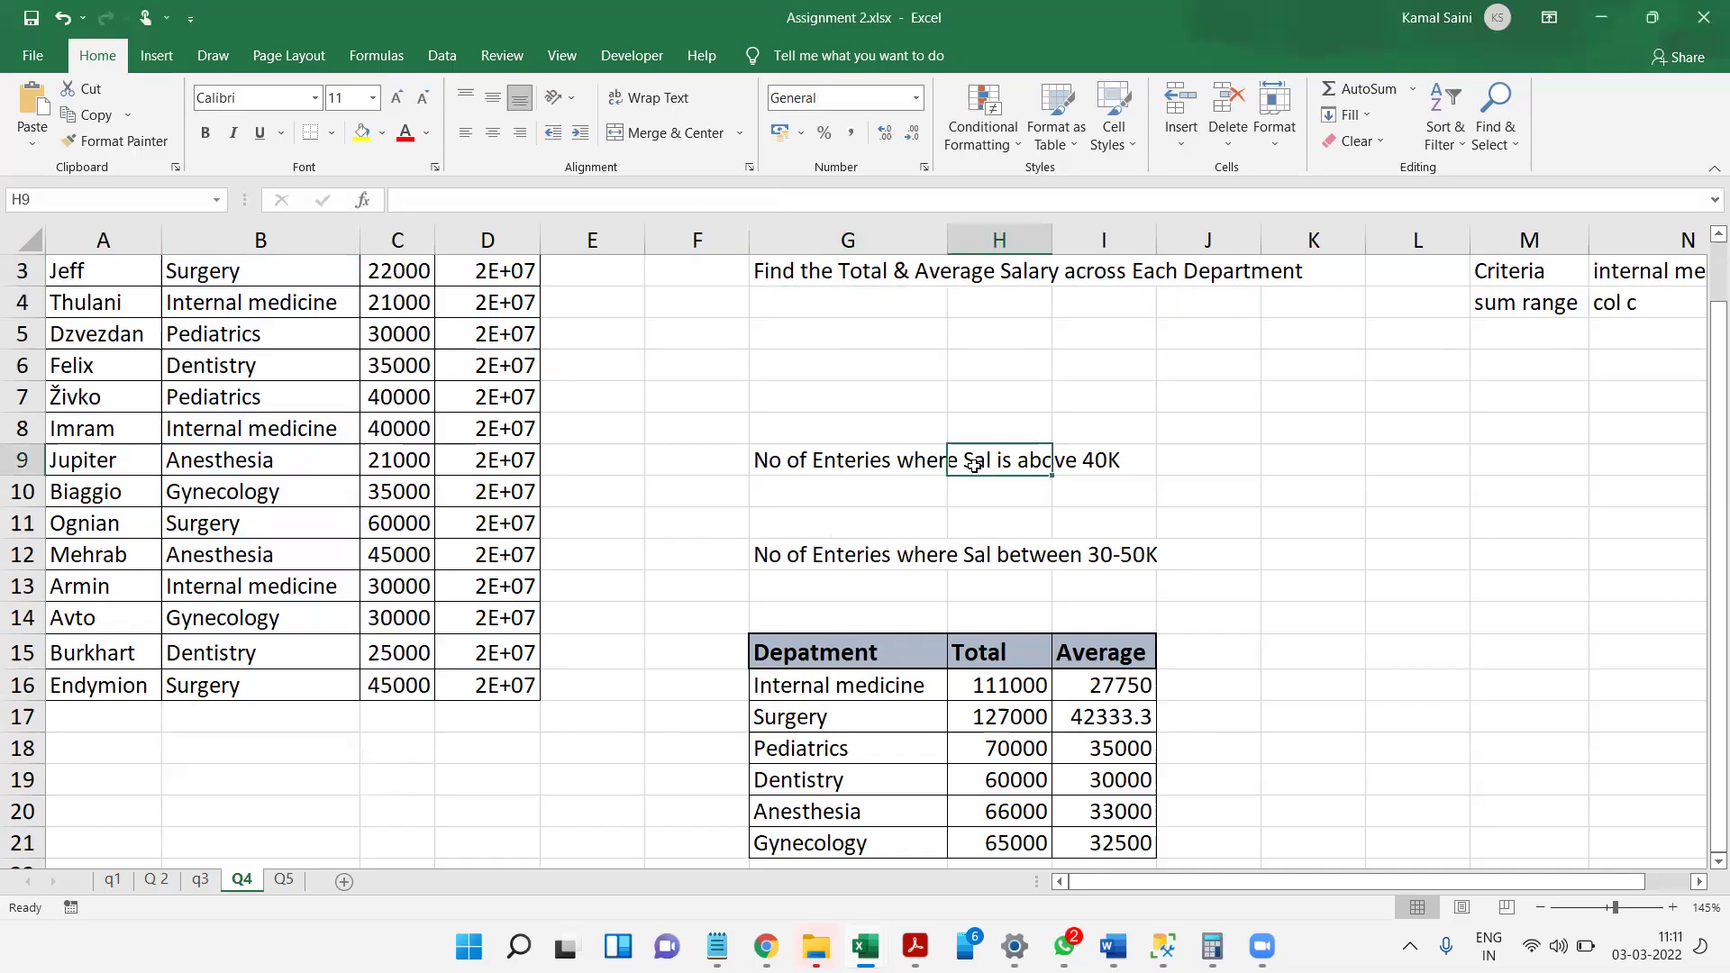
{"action": "left_click", "coordinate": [441, 478]}
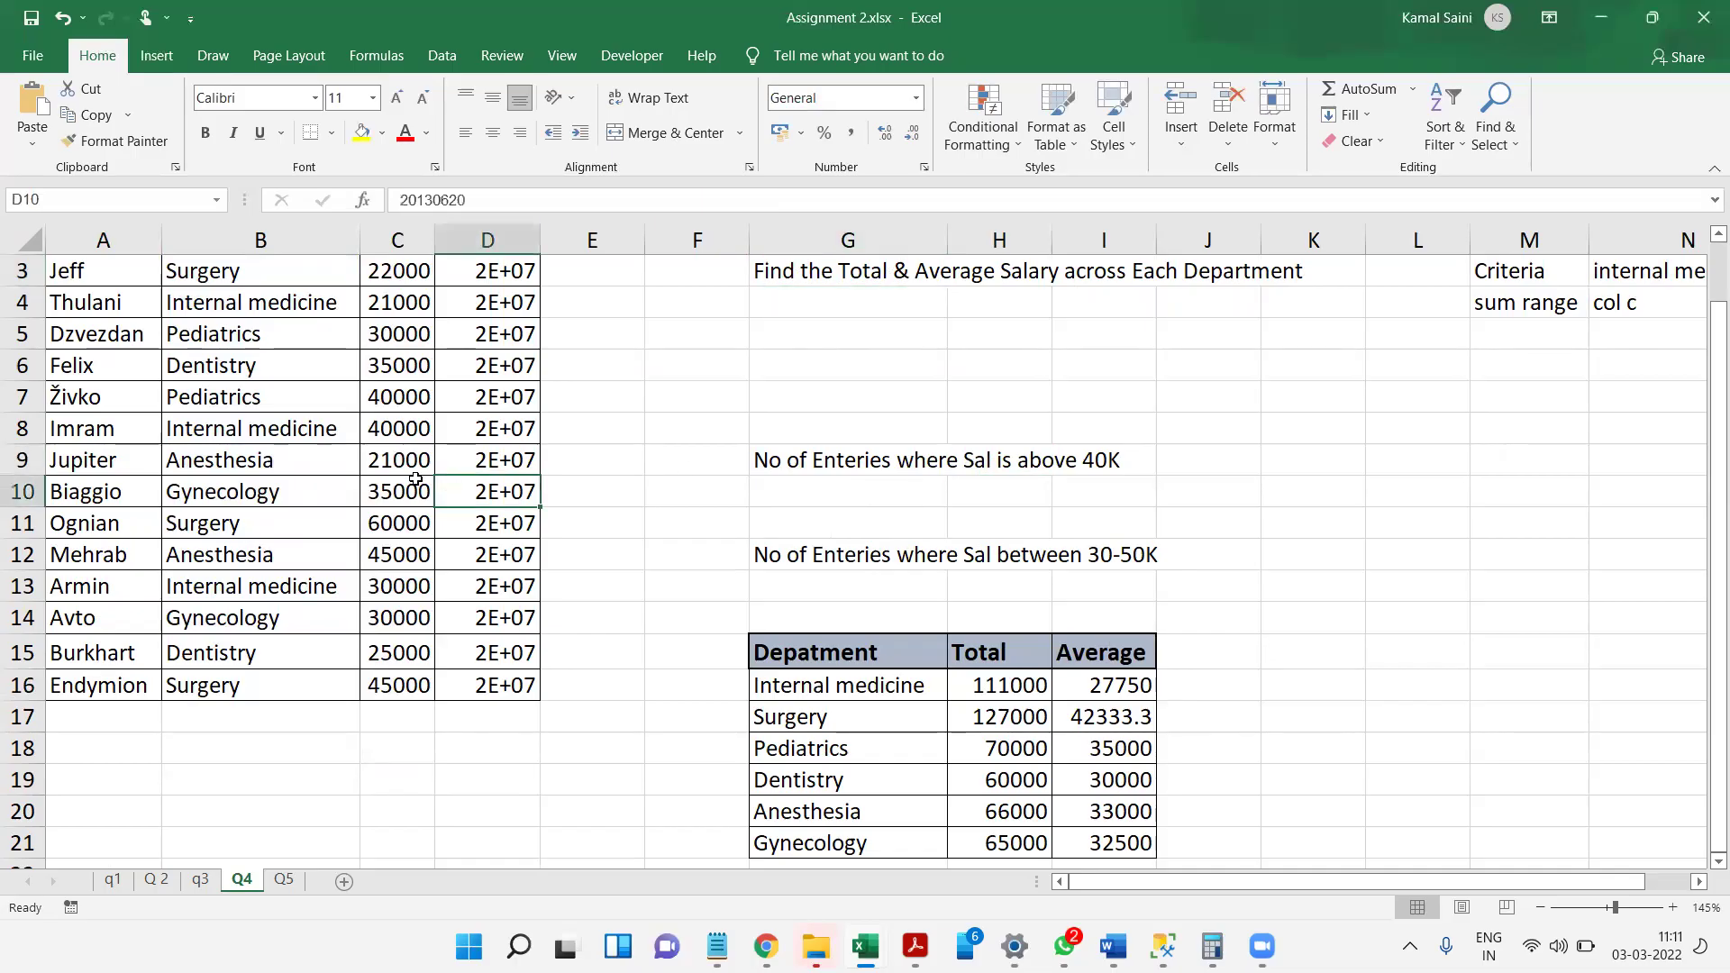
{"action": "left_click", "coordinate": [416, 479]}
{"action": "key", "text": "ctrl+Up"}
{"action": "key", "text": "ctrl+shift+l"}
{"action": "key", "text": "alt+Down"}
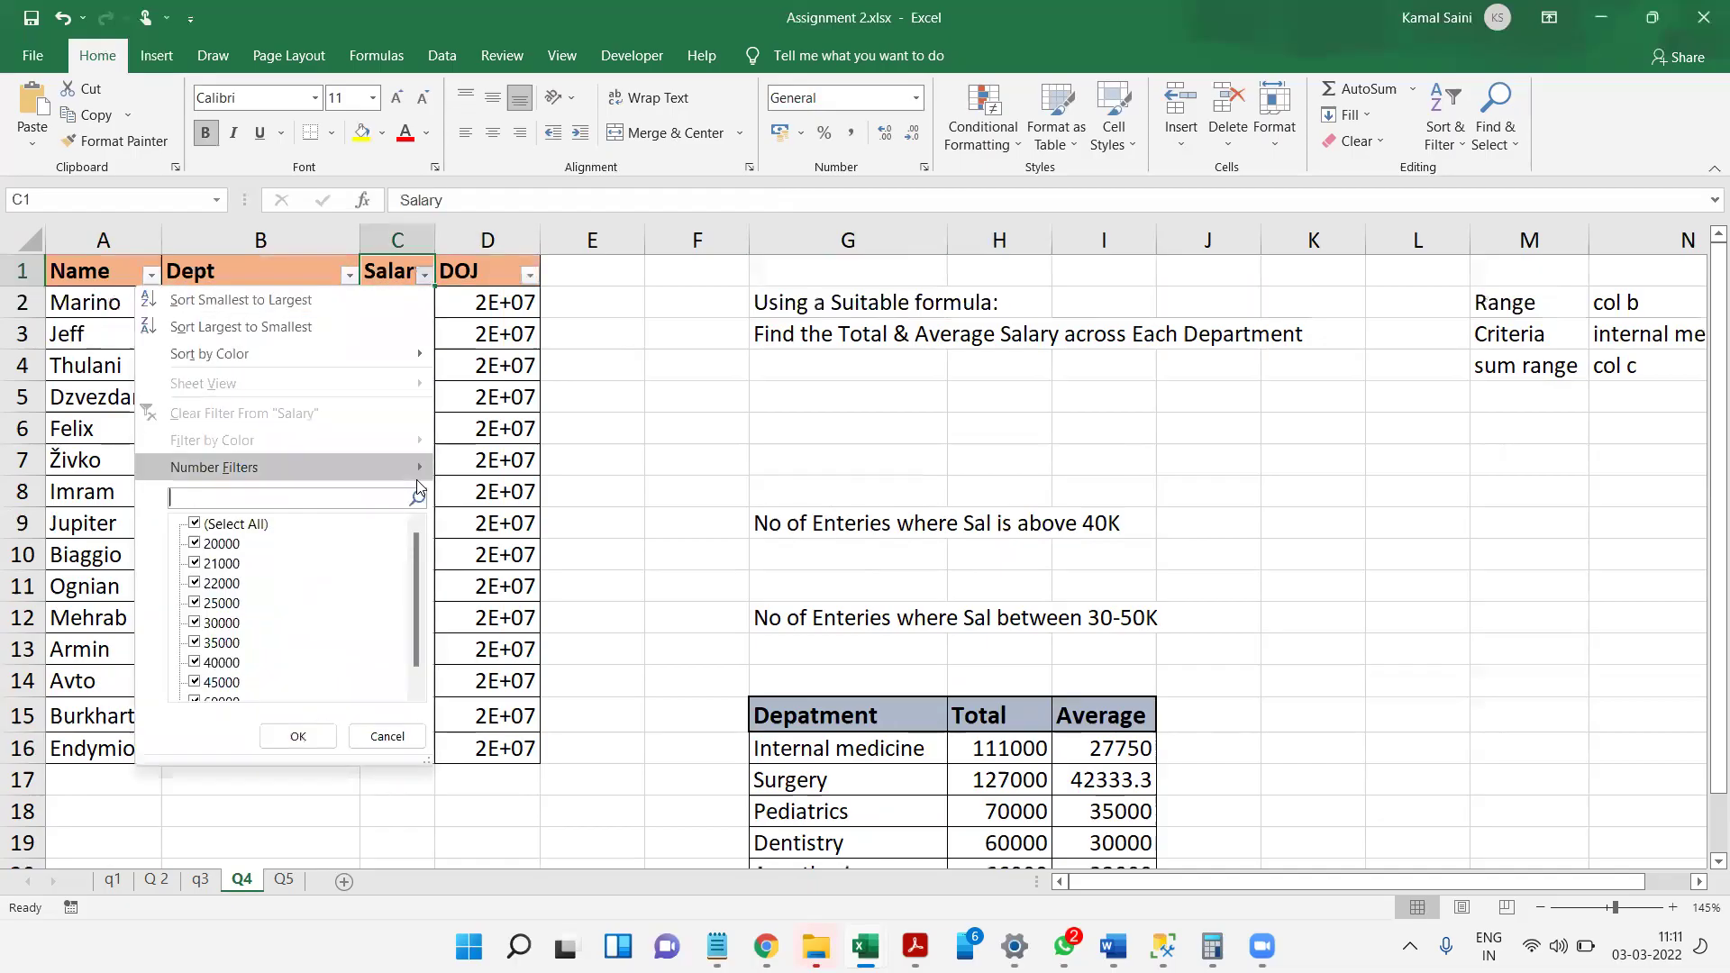
{"action": "mouse_move", "coordinate": [417, 483]}
{"action": "key", "text": "Down"}
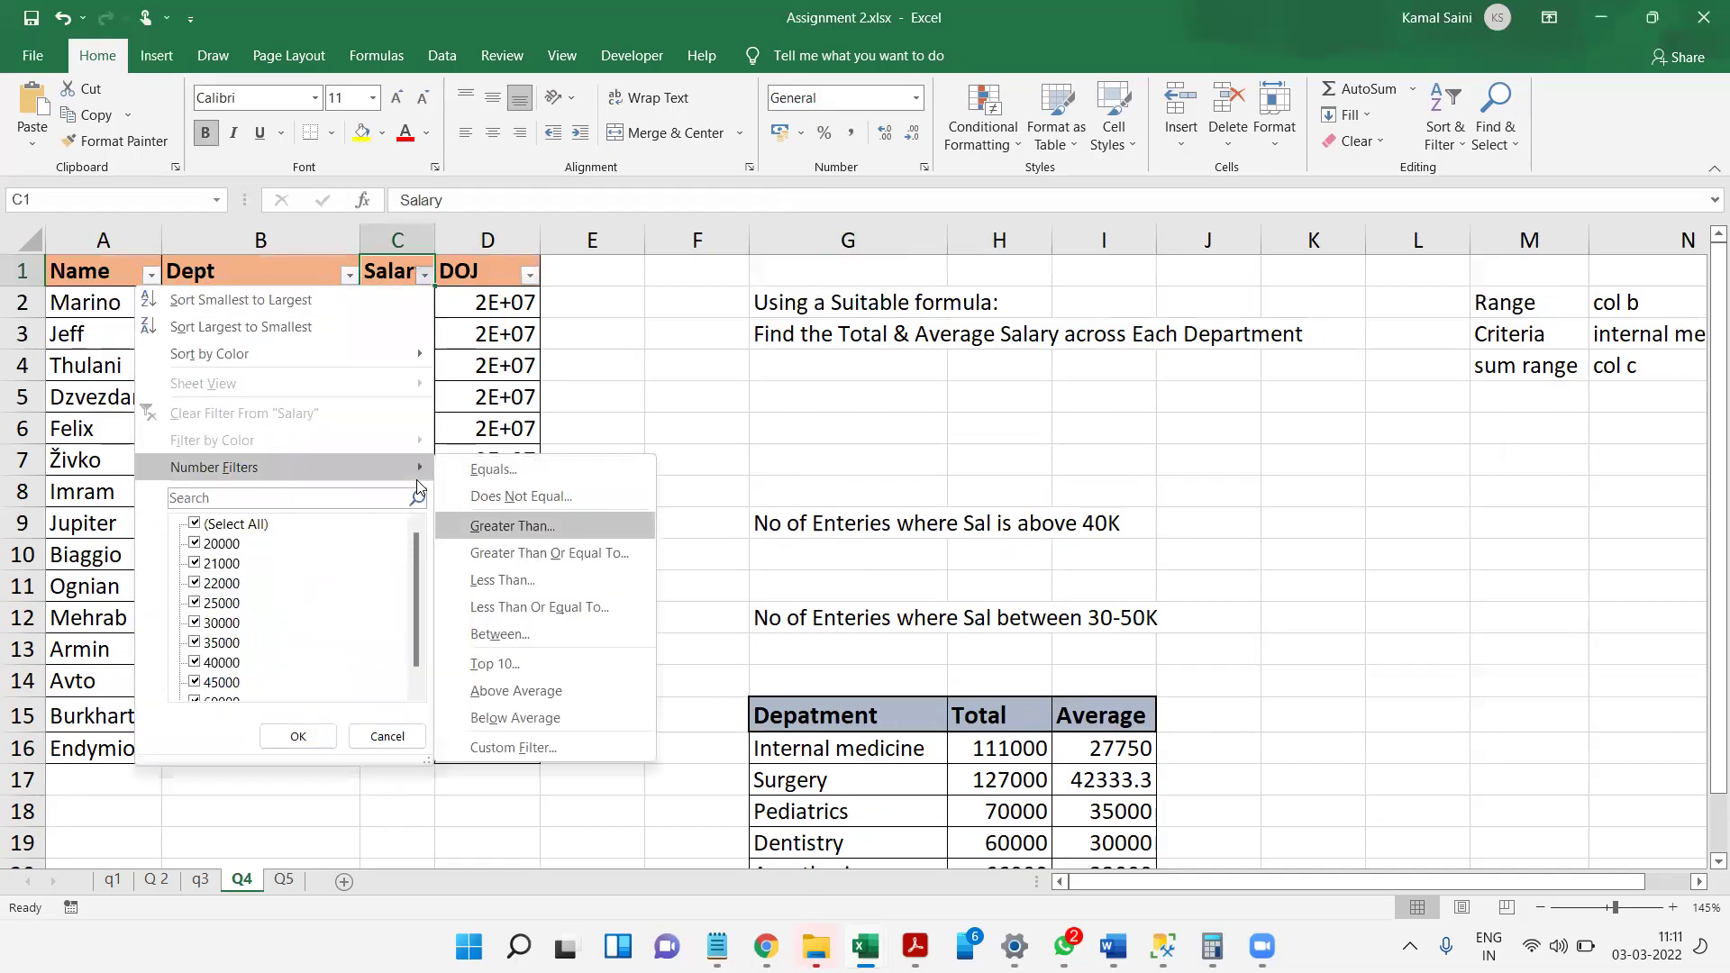
{"action": "key", "text": "Return"}
{"action": "type", "text": "40000"}
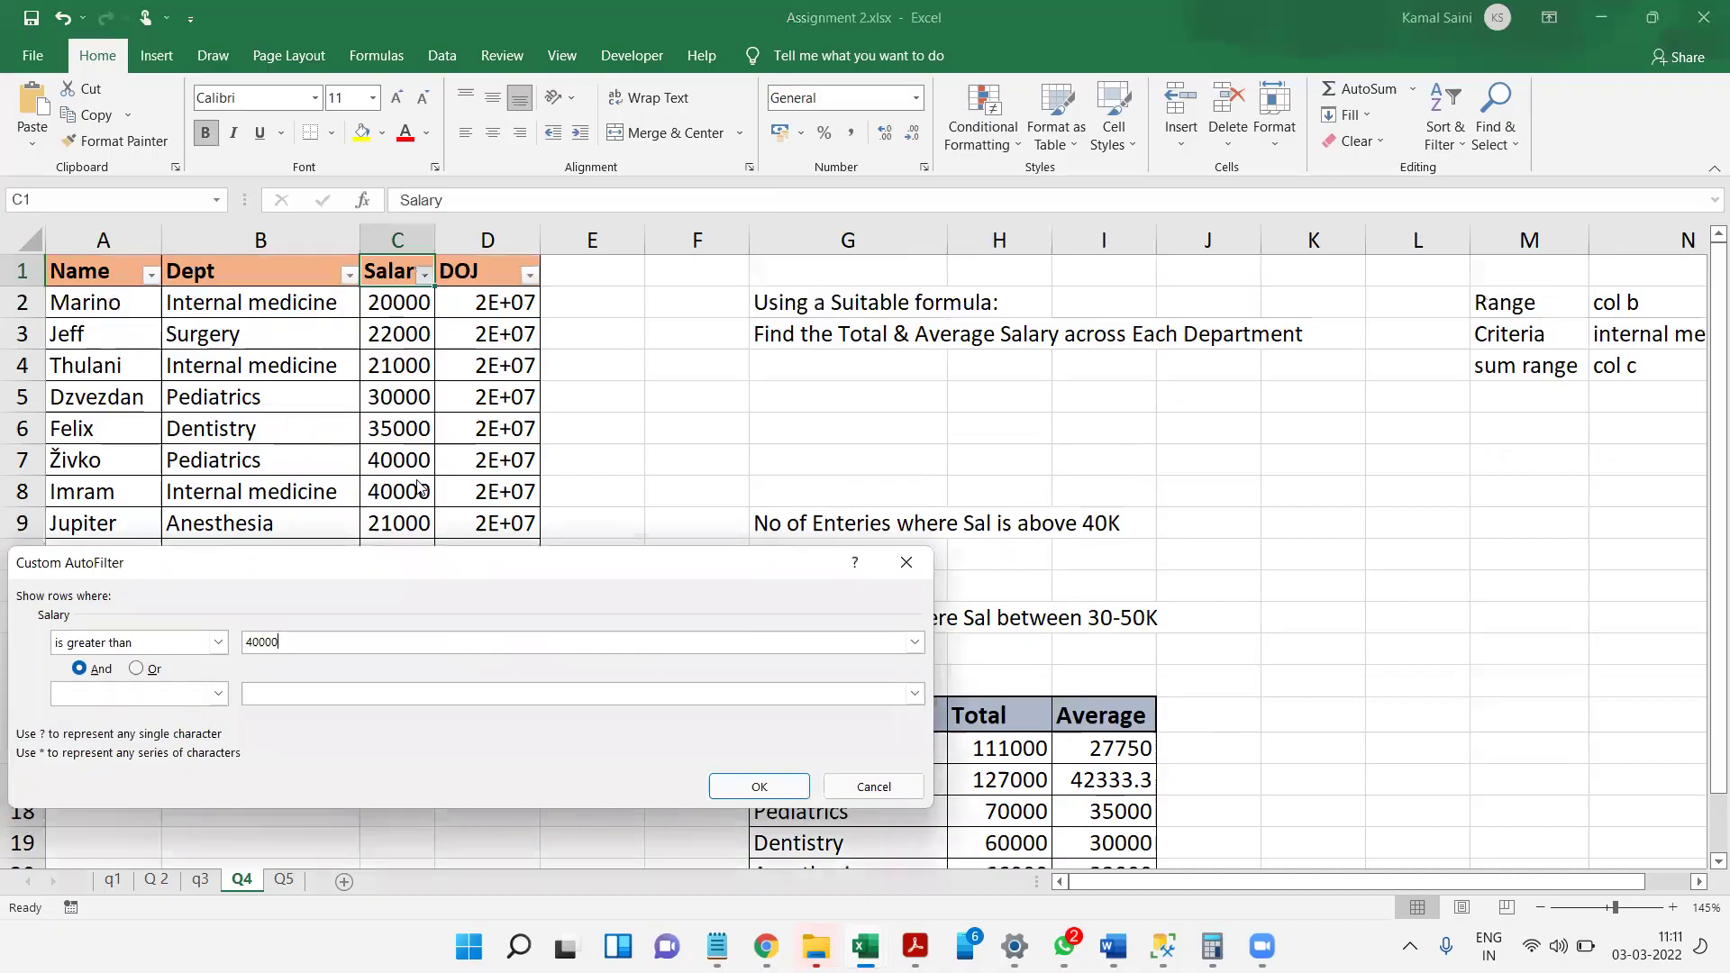
{"action": "key", "text": "Return"}
- Select the filtered salaries to check their count, and remove the filters from the employee table
{"action": "key", "text": "Left"}
{"action": "key", "text": "Down"}
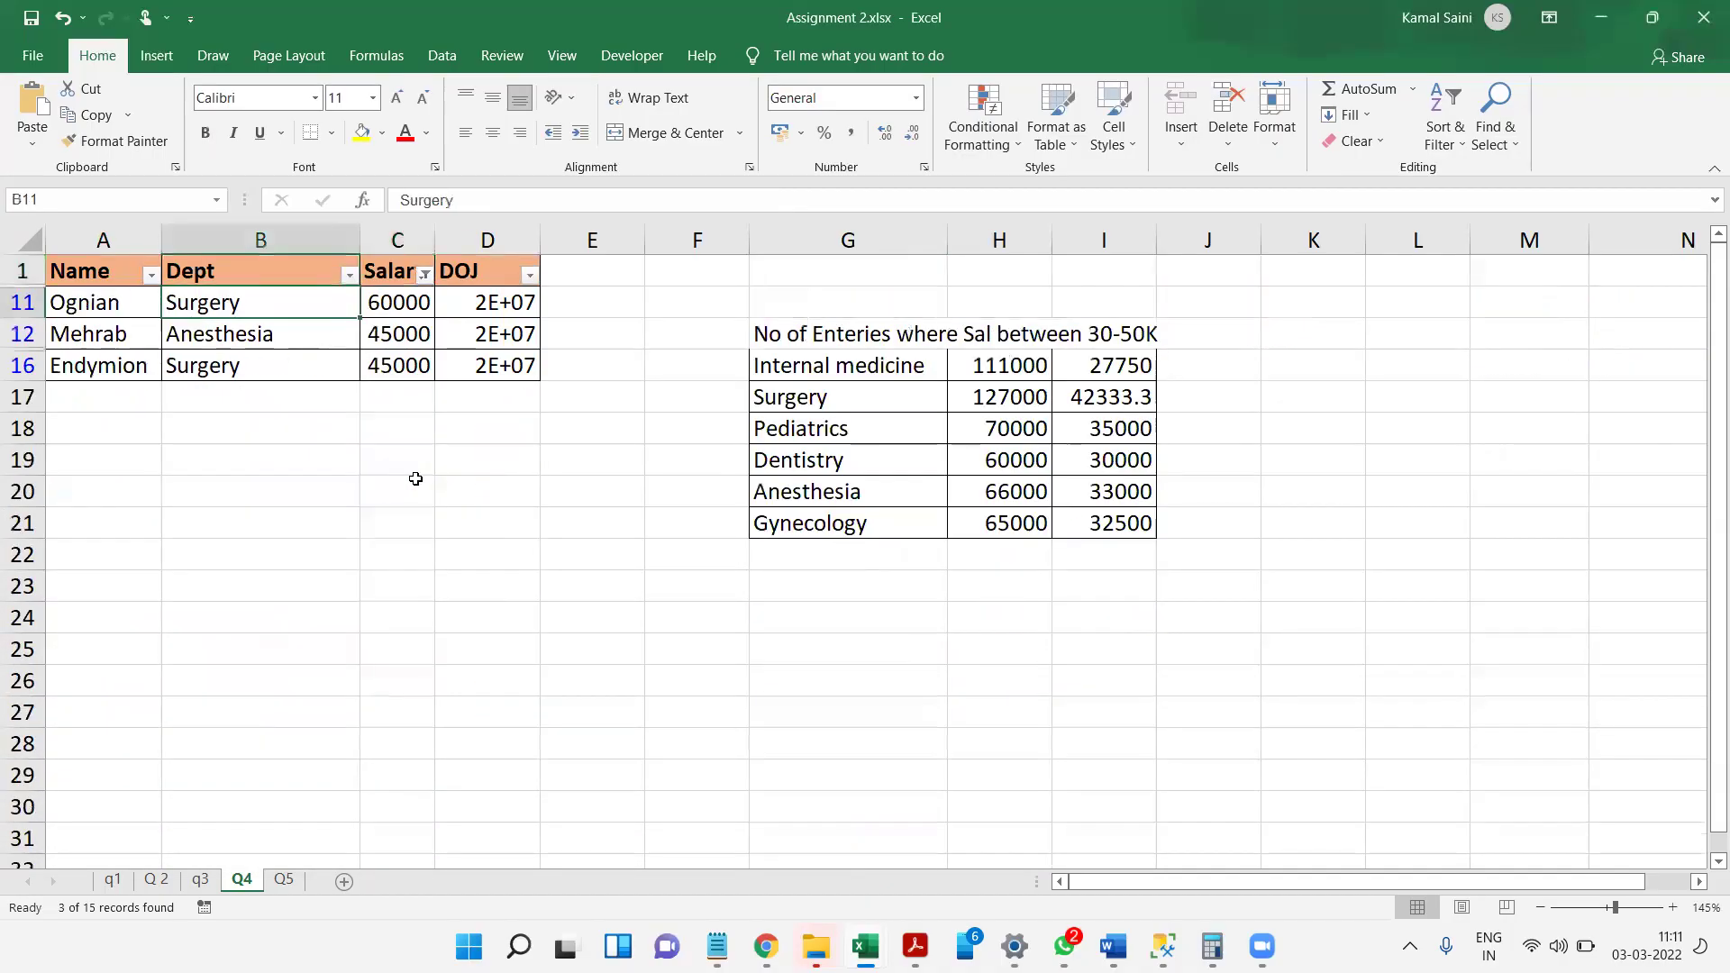
{"action": "key", "text": "Right"}
{"action": "key", "text": "ctrl+shift+Down"}
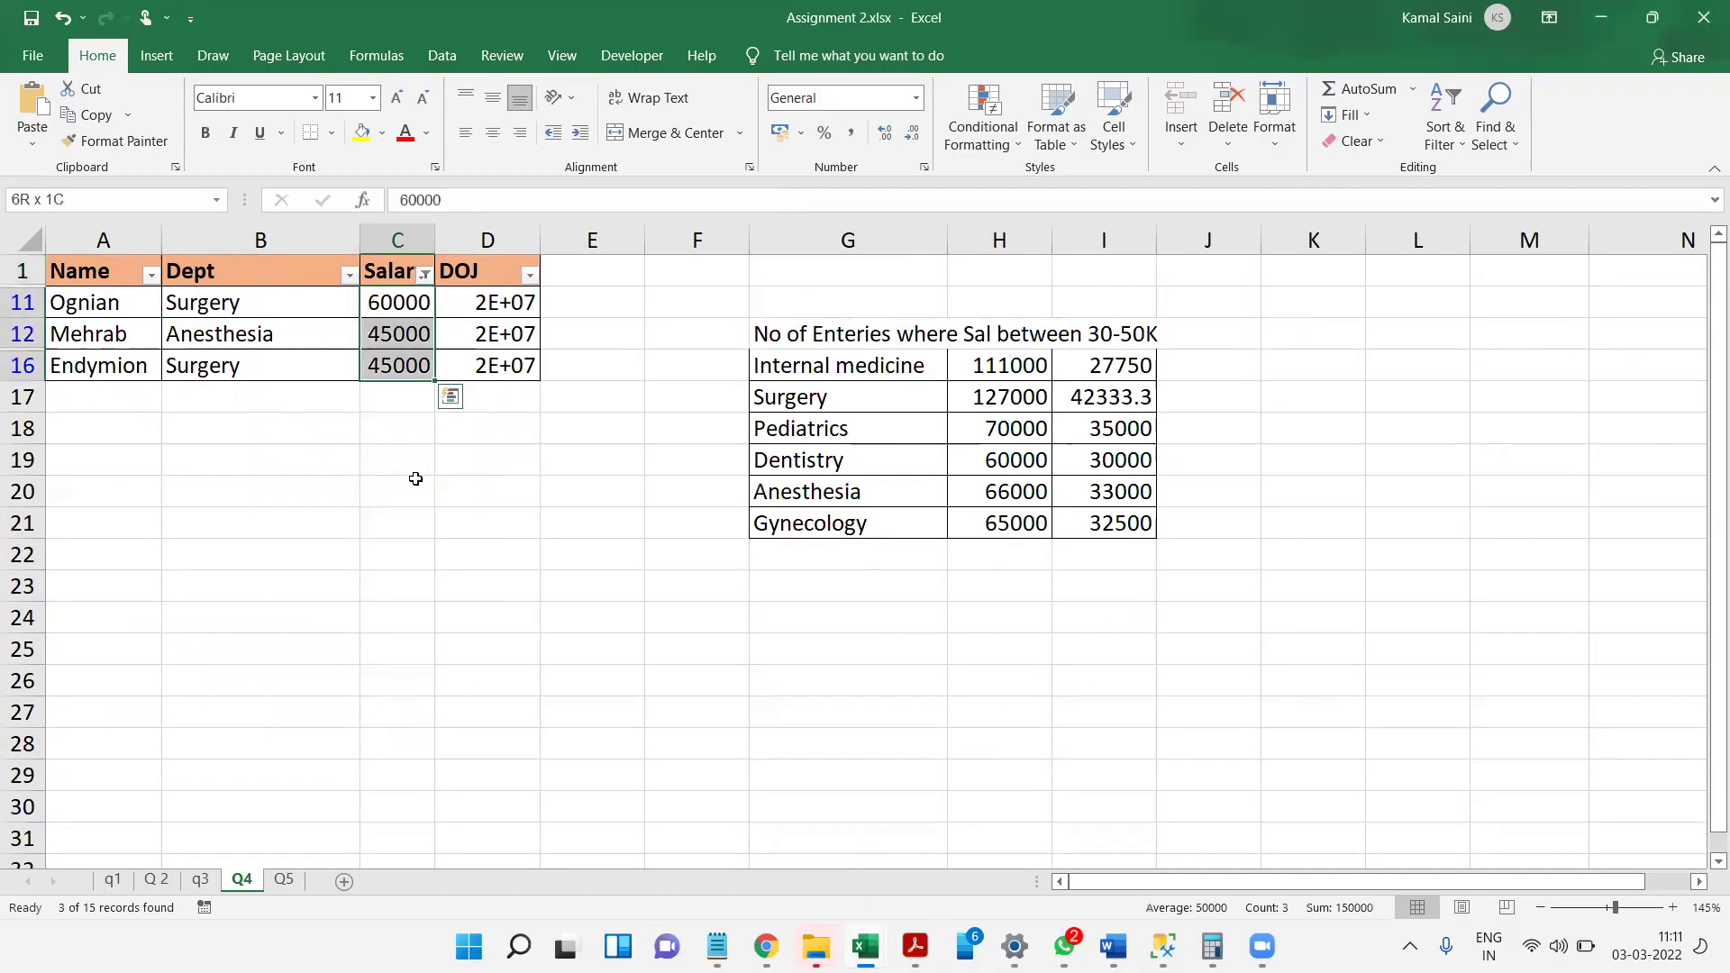
{"action": "key", "text": "ctrl+shift+l"}
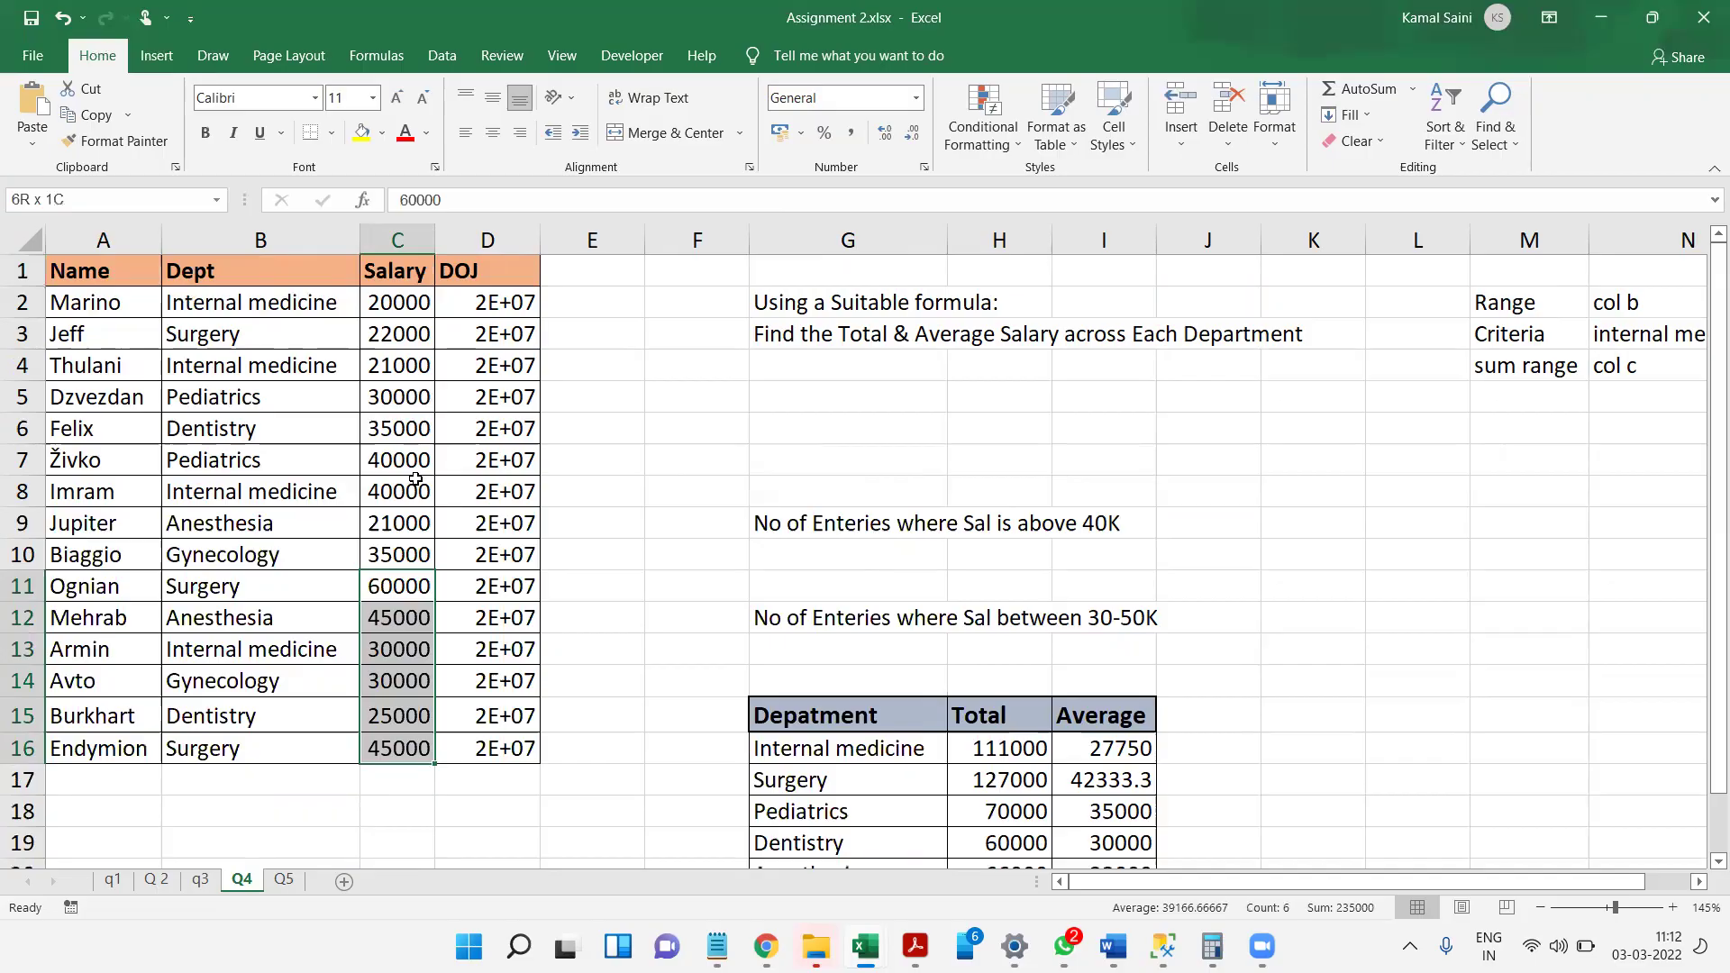
- Try to enter =COUNTIF(C:C,>40000) in G10 to count the salaries above 40K
{"action": "left_click", "coordinate": [847, 564]}
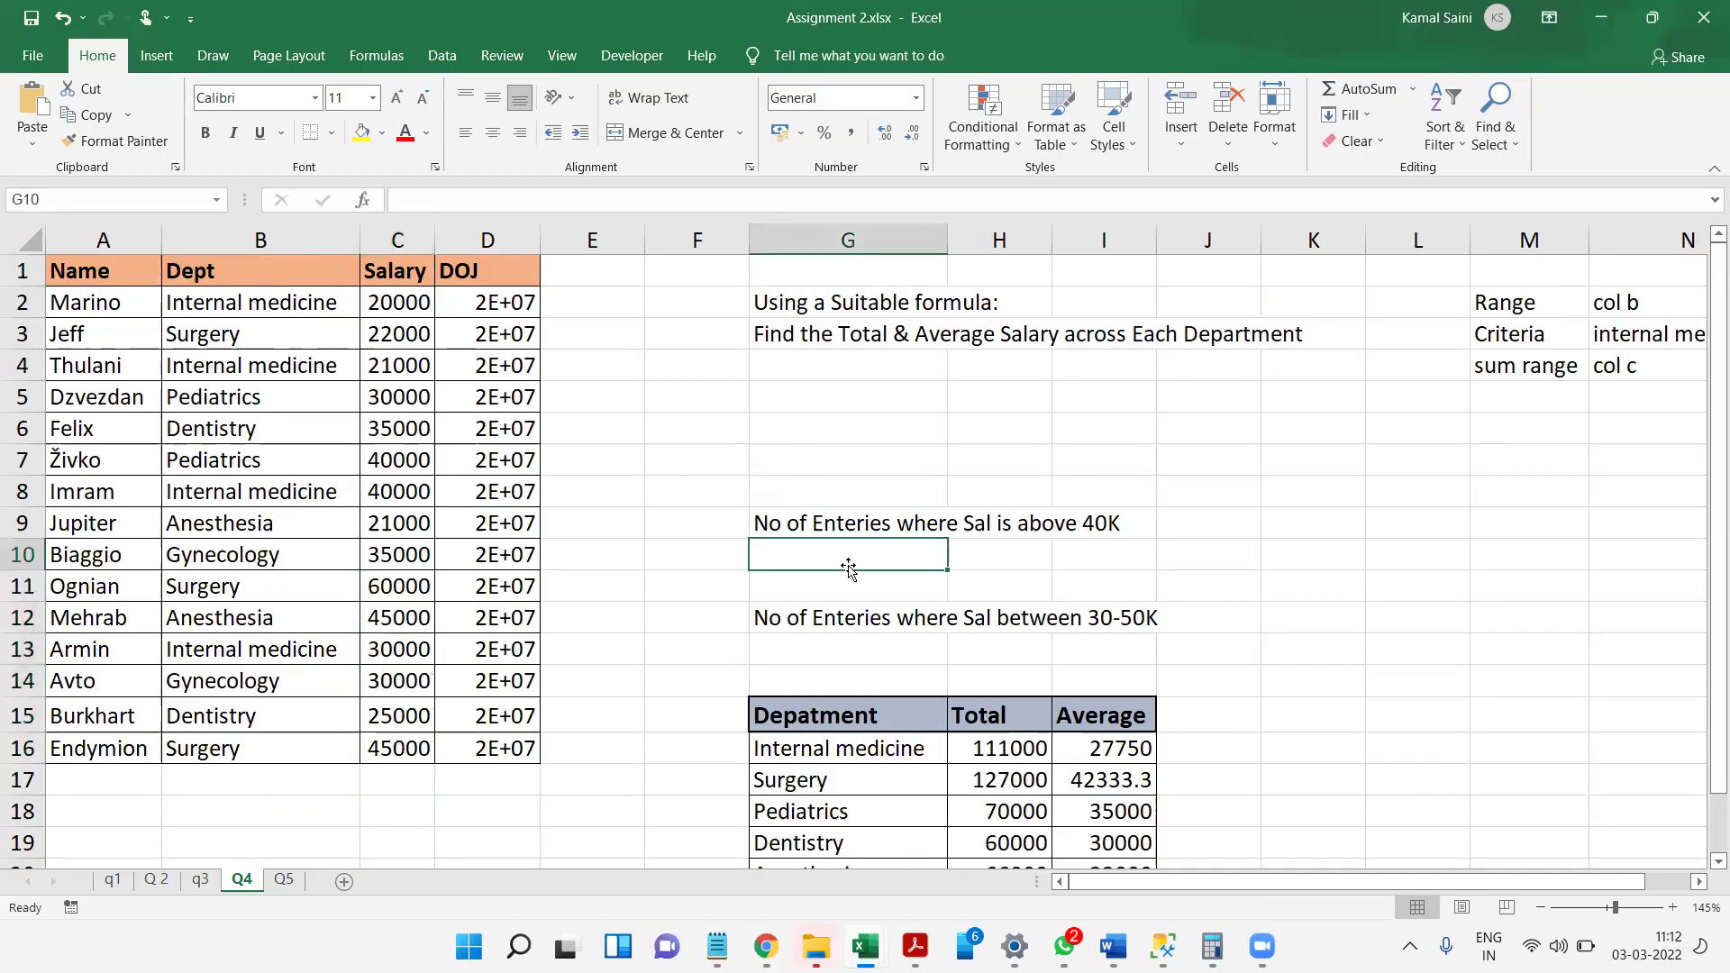
{"action": "type", "text": "=countif"}
{"action": "key", "text": "Tab"}
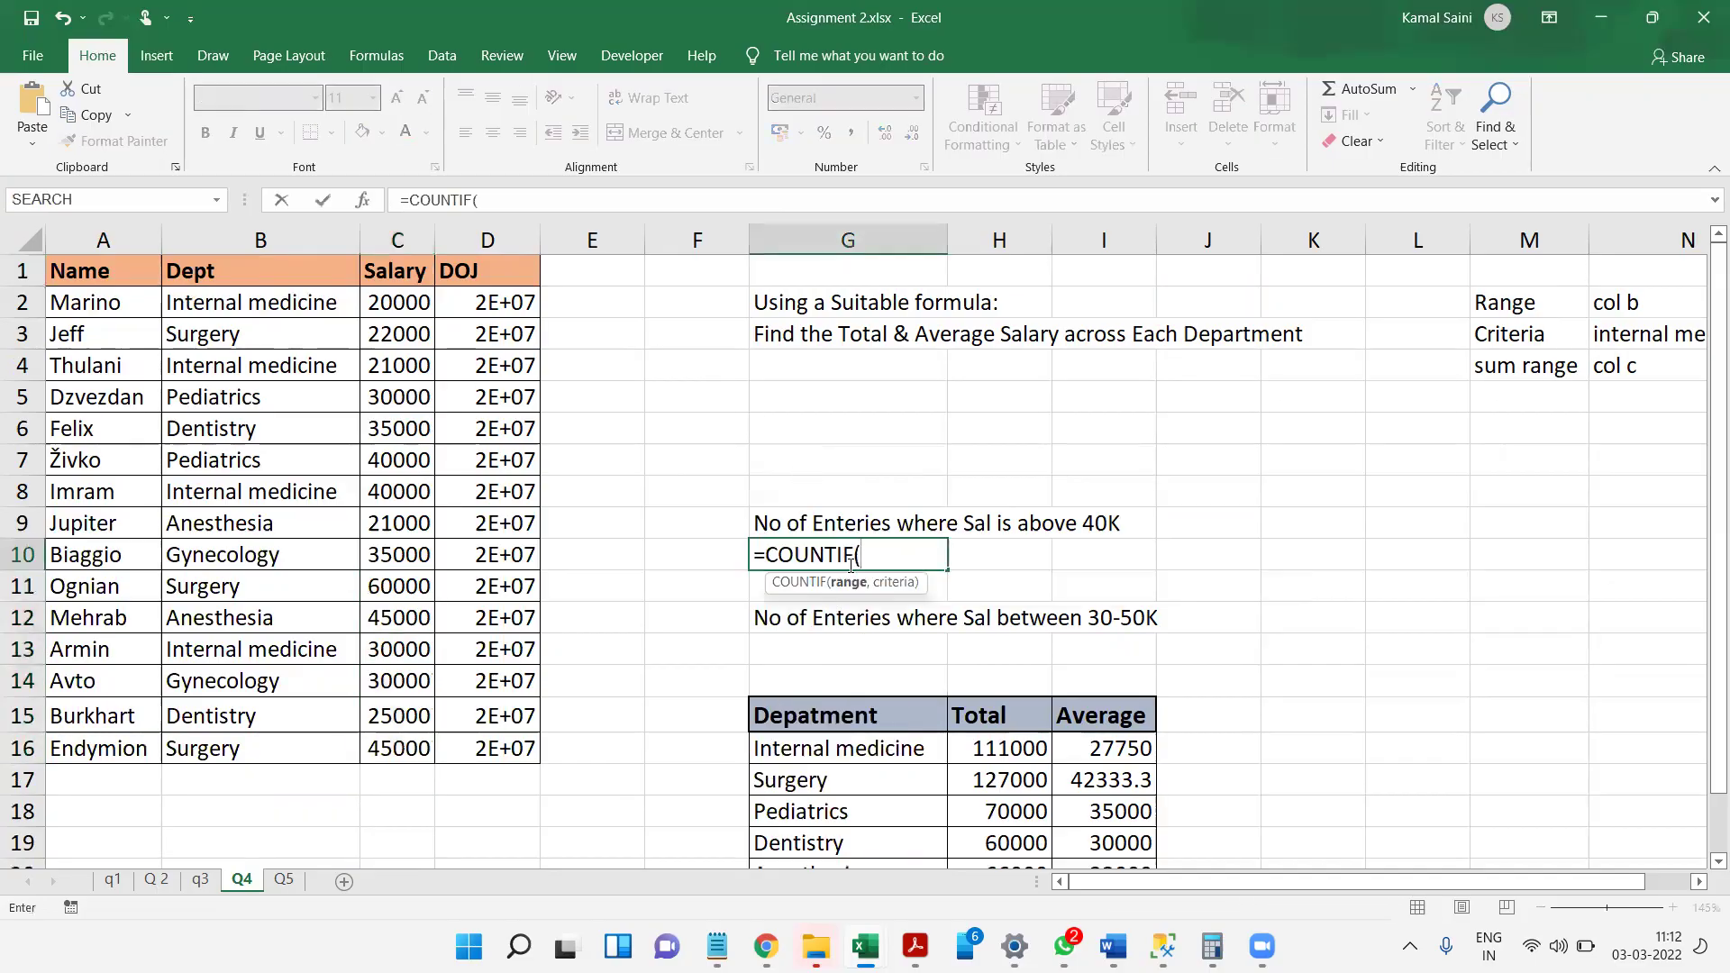
{"action": "left_click", "coordinate": [397, 239]}
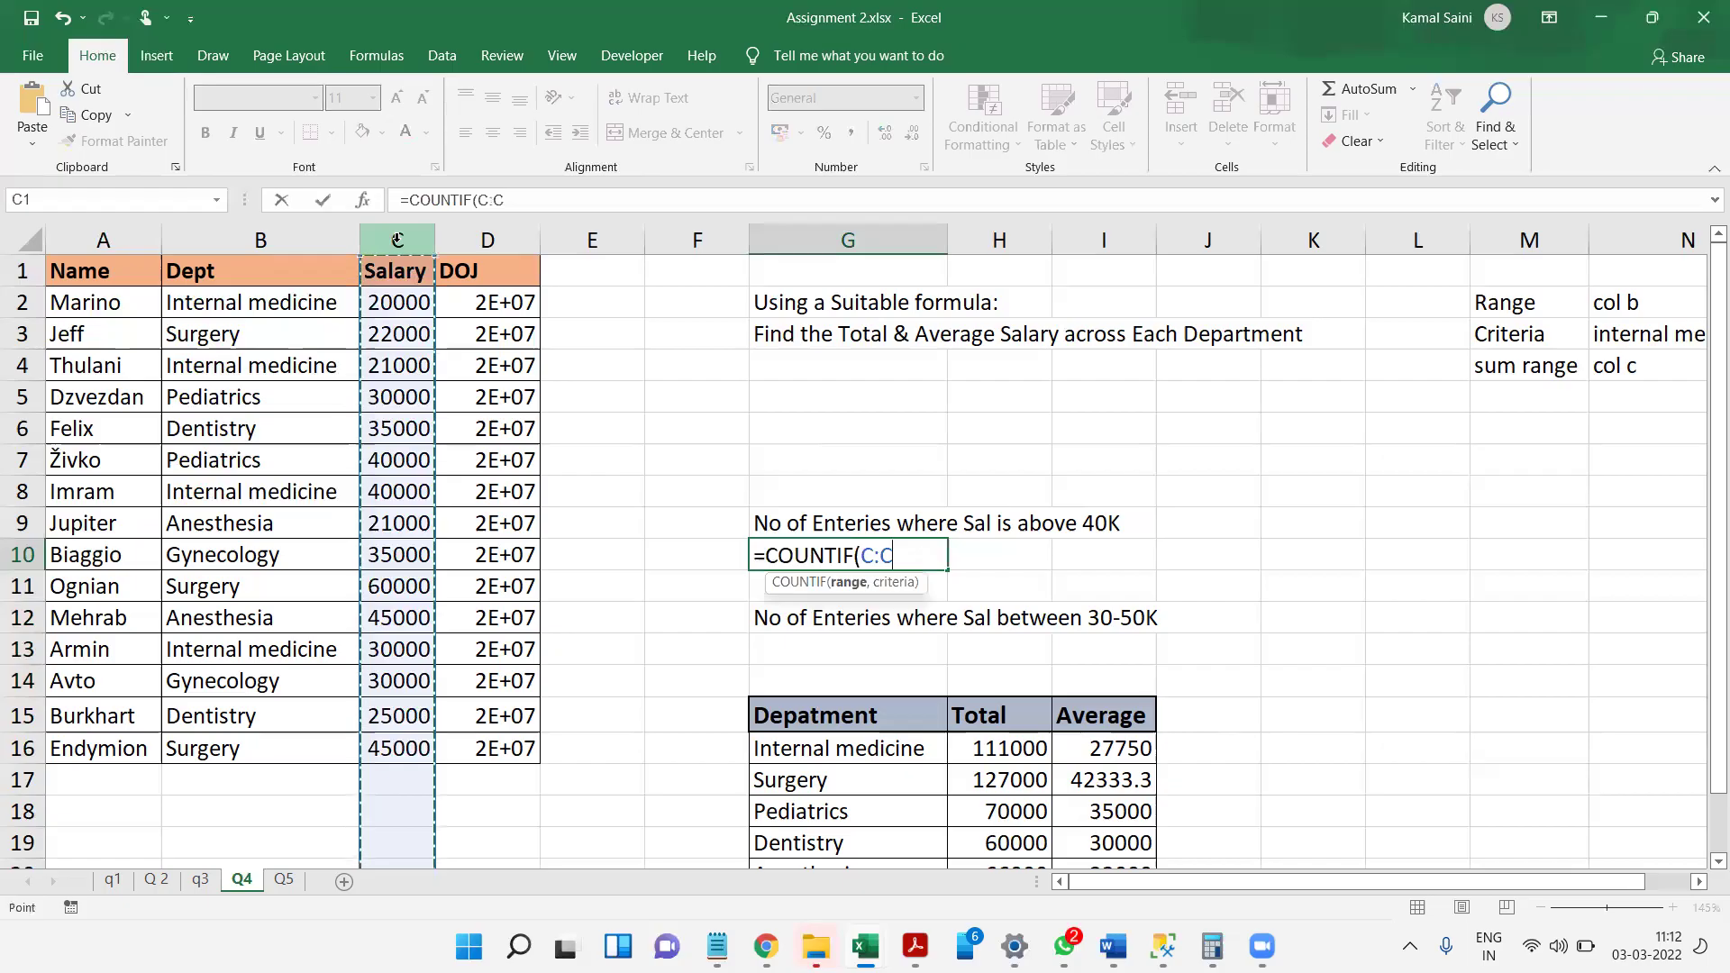
{"action": "type", "text": ","}
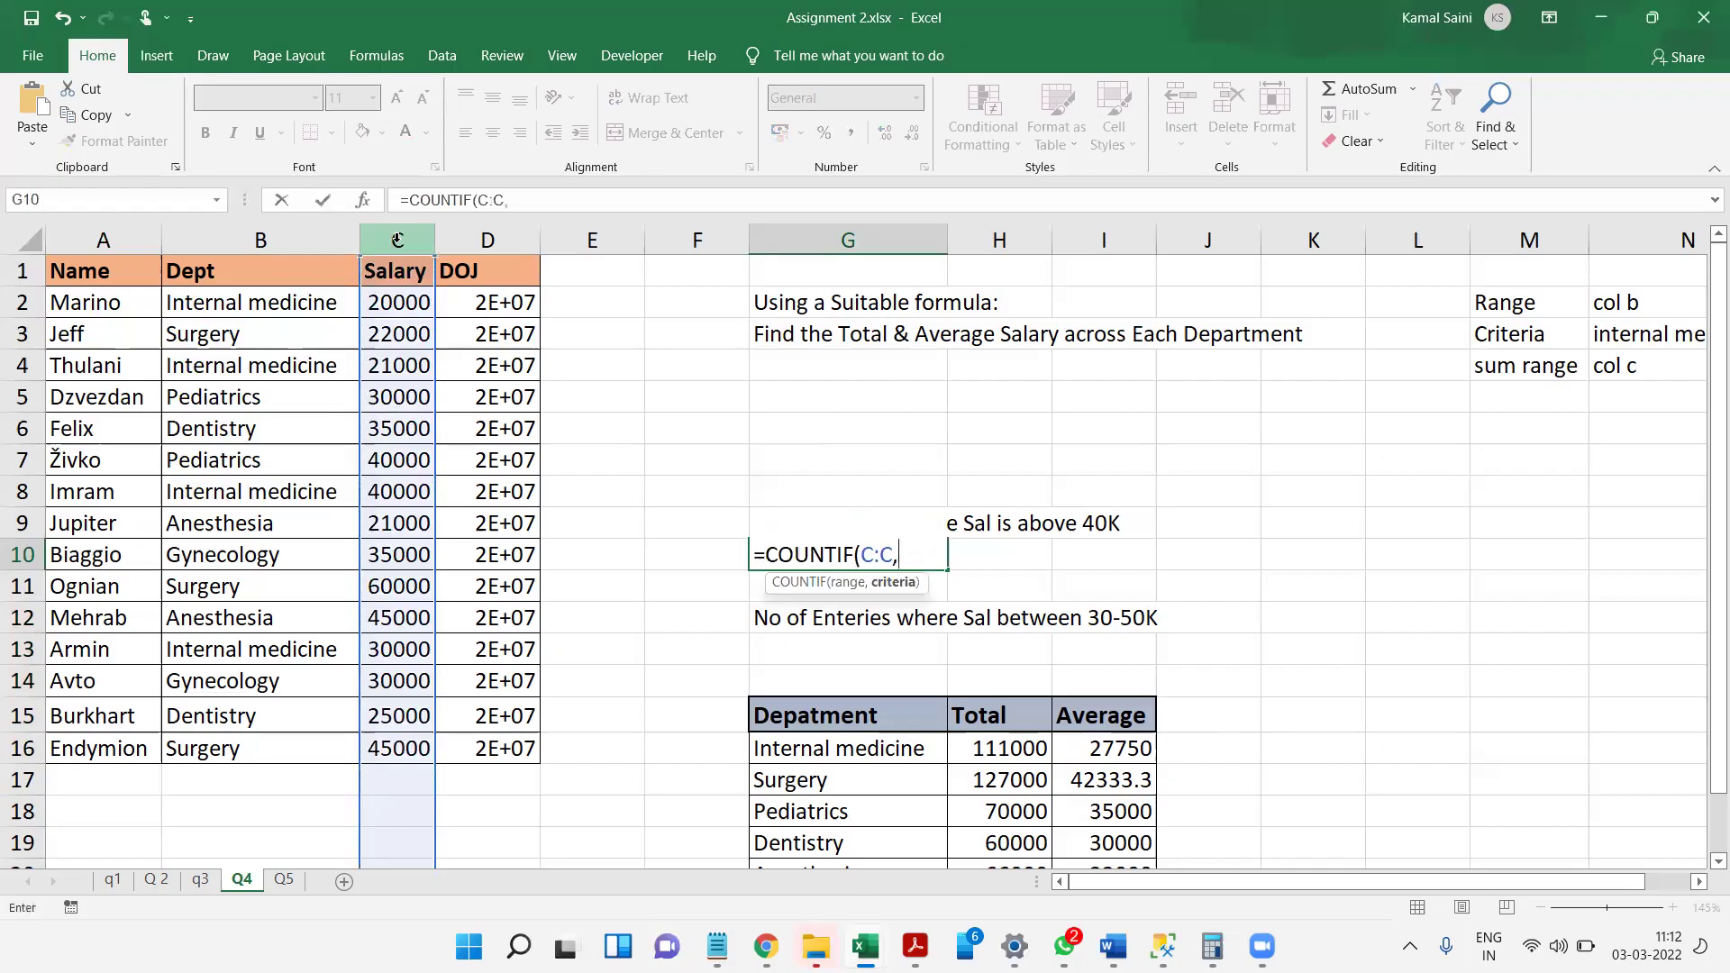
{"action": "type", "text": ">40000)"}
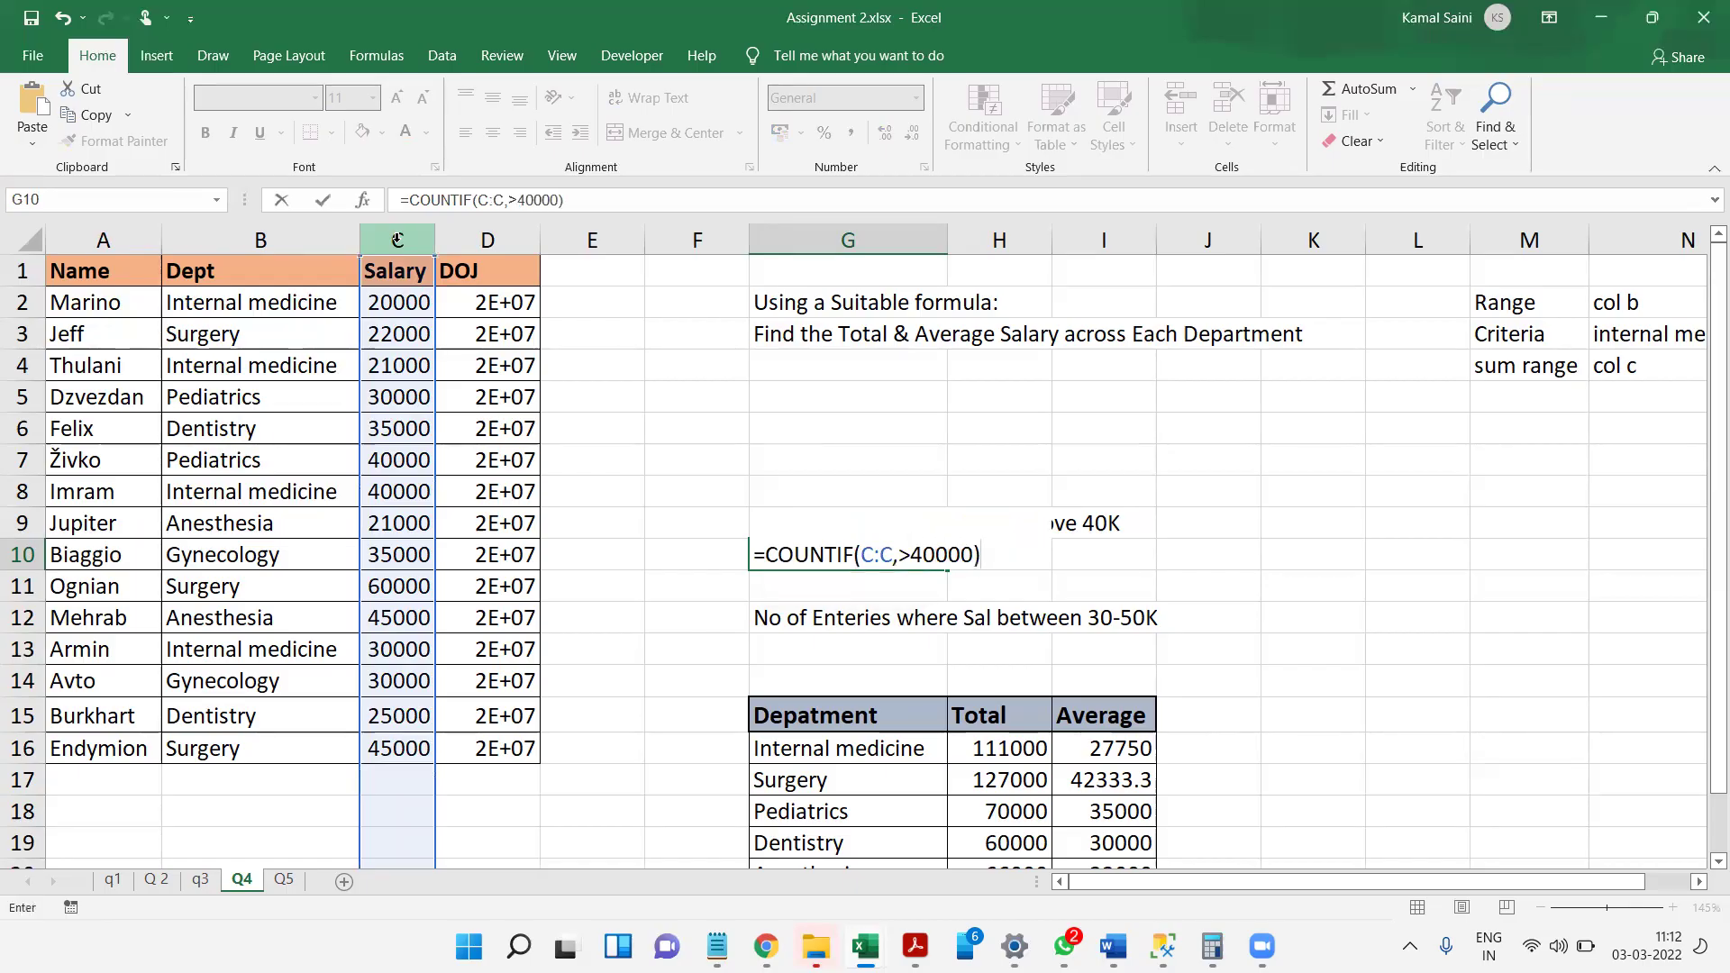
{"action": "key", "text": "Return"}
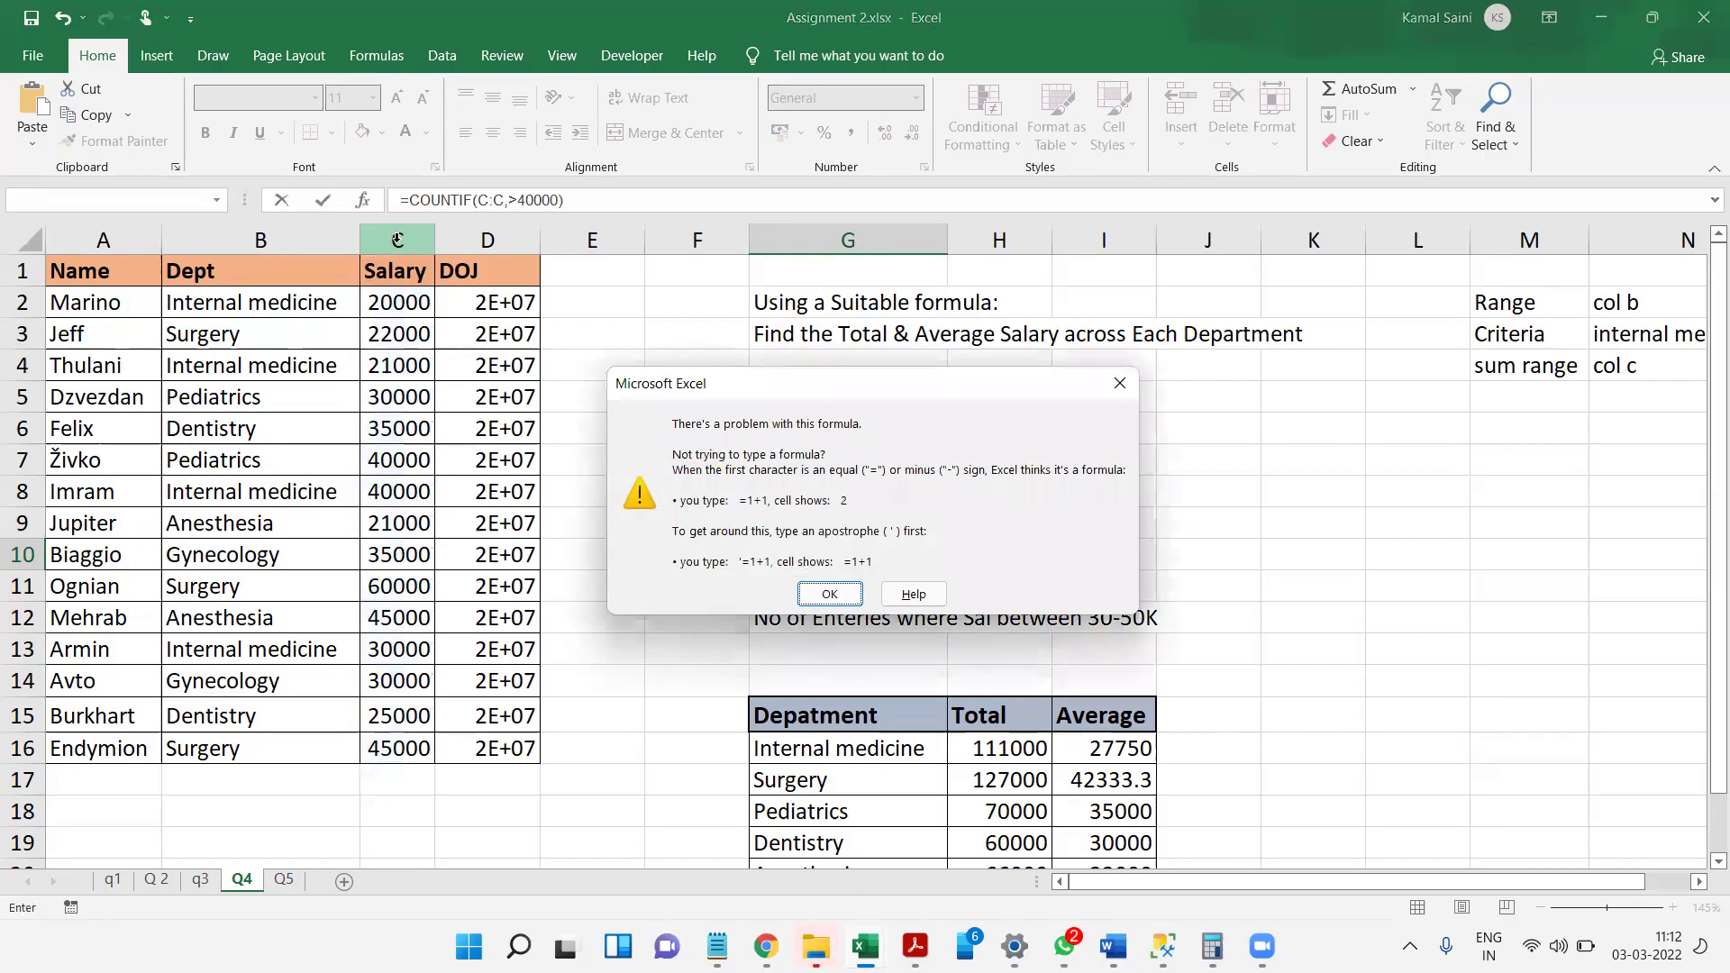
{"action": "key", "text": "Return"}
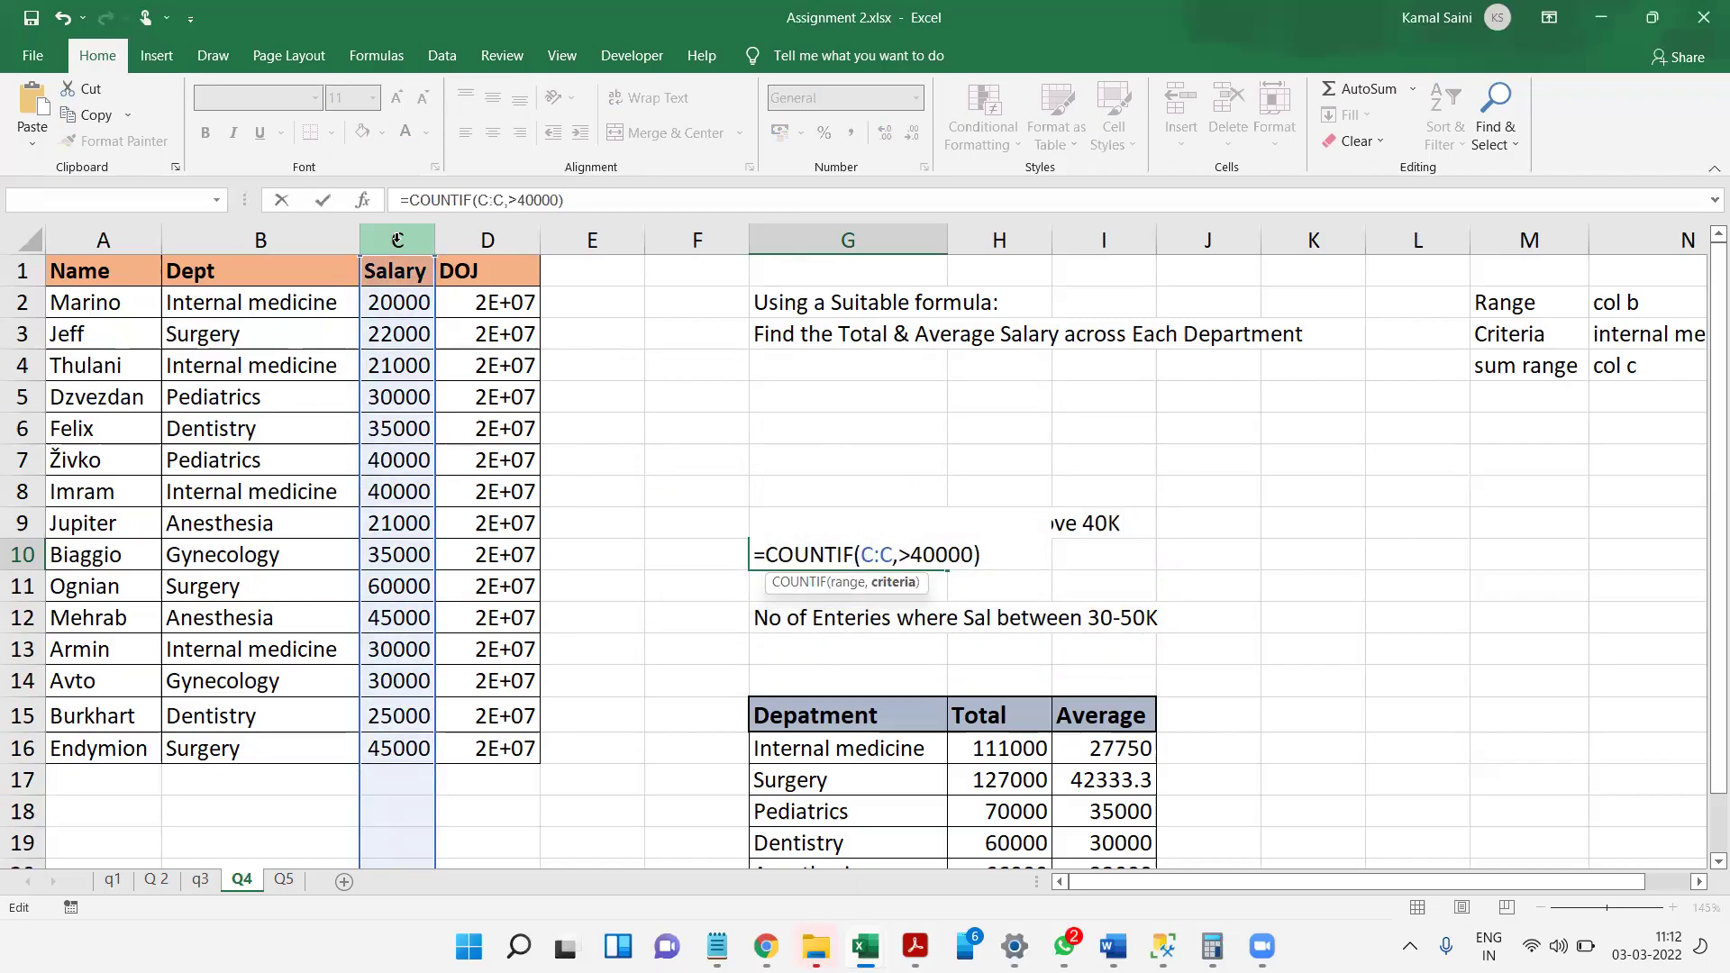
- Enclose the criterion in quotation marks so that G10 contains =COUNTIF(C:C,">40000")
{"action": "type", "text": "\""}
{"action": "key", "text": "Right"}
{"action": "key", "text": "Right"}
{"action": "key", "text": "Right"}
{"action": "key", "text": "Right"}
{"action": "key", "text": "Right"}
{"action": "key", "text": "Right"}
{"action": "type", "text": "\""}
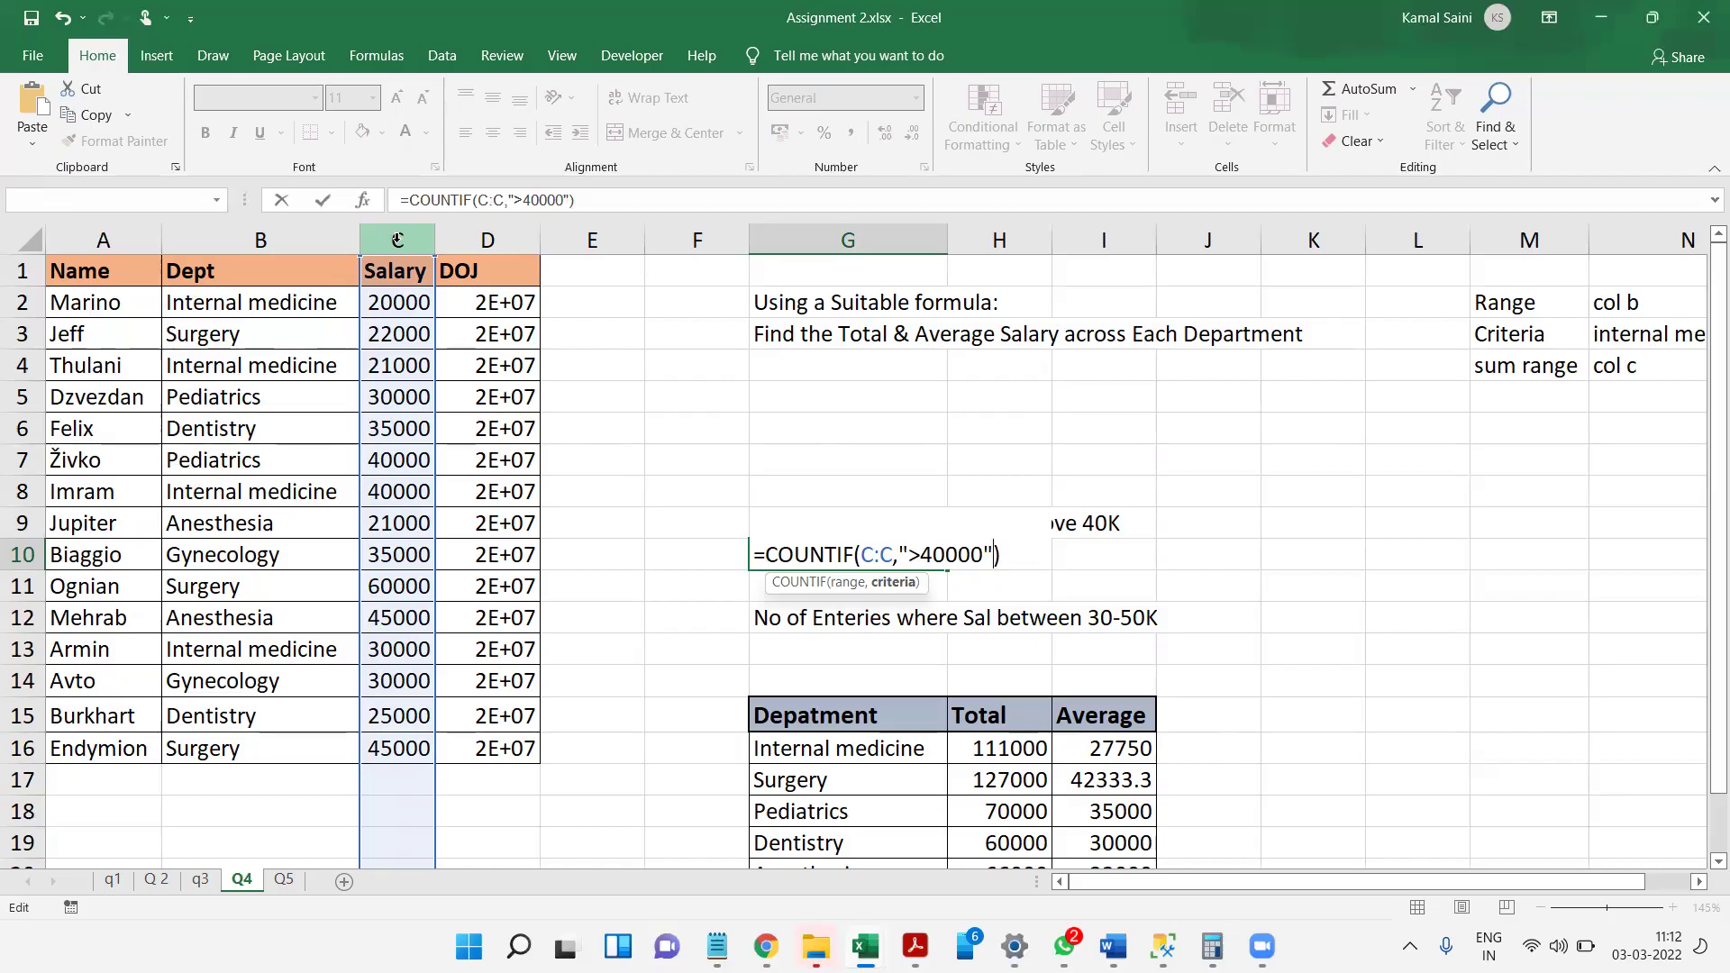
{"action": "key", "text": "Return"}
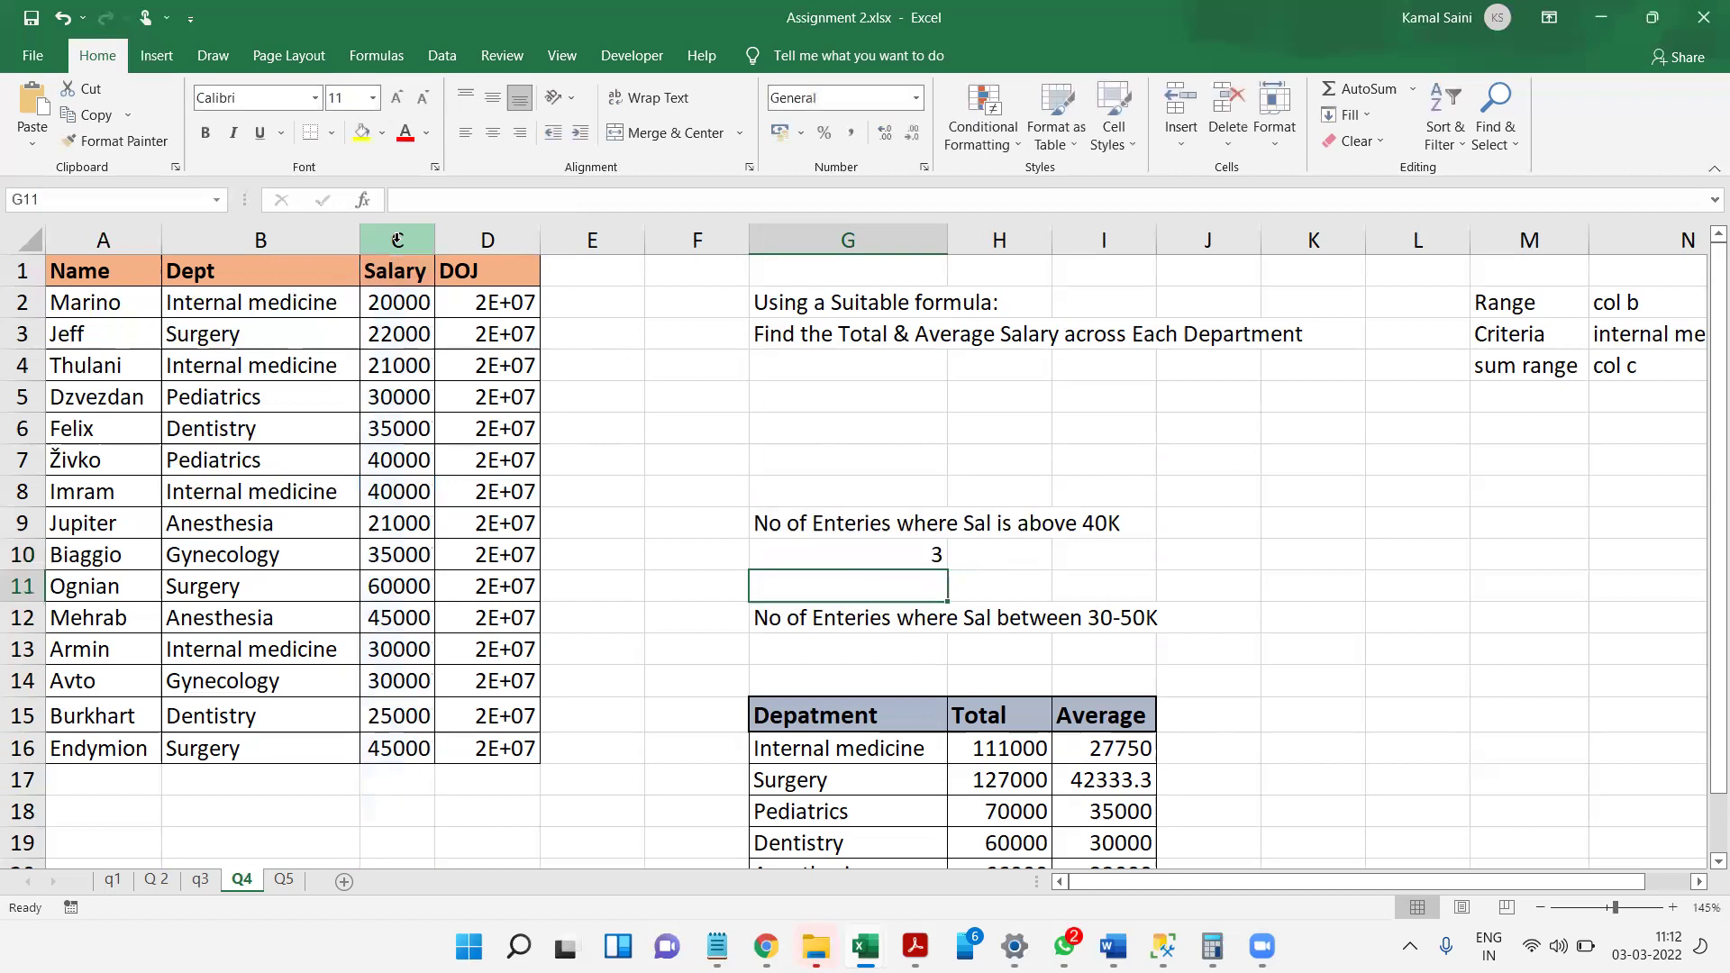
- Display the formula of G10 as text in H10 with FORMULATEXT
{"action": "key", "text": "Up"}
{"action": "key", "text": "Right"}
{"action": "type", "text": "=form"}
{"action": "key", "text": "Tab"}
{"action": "key", "text": "Left"}
{"action": "key", "text": "Return"}
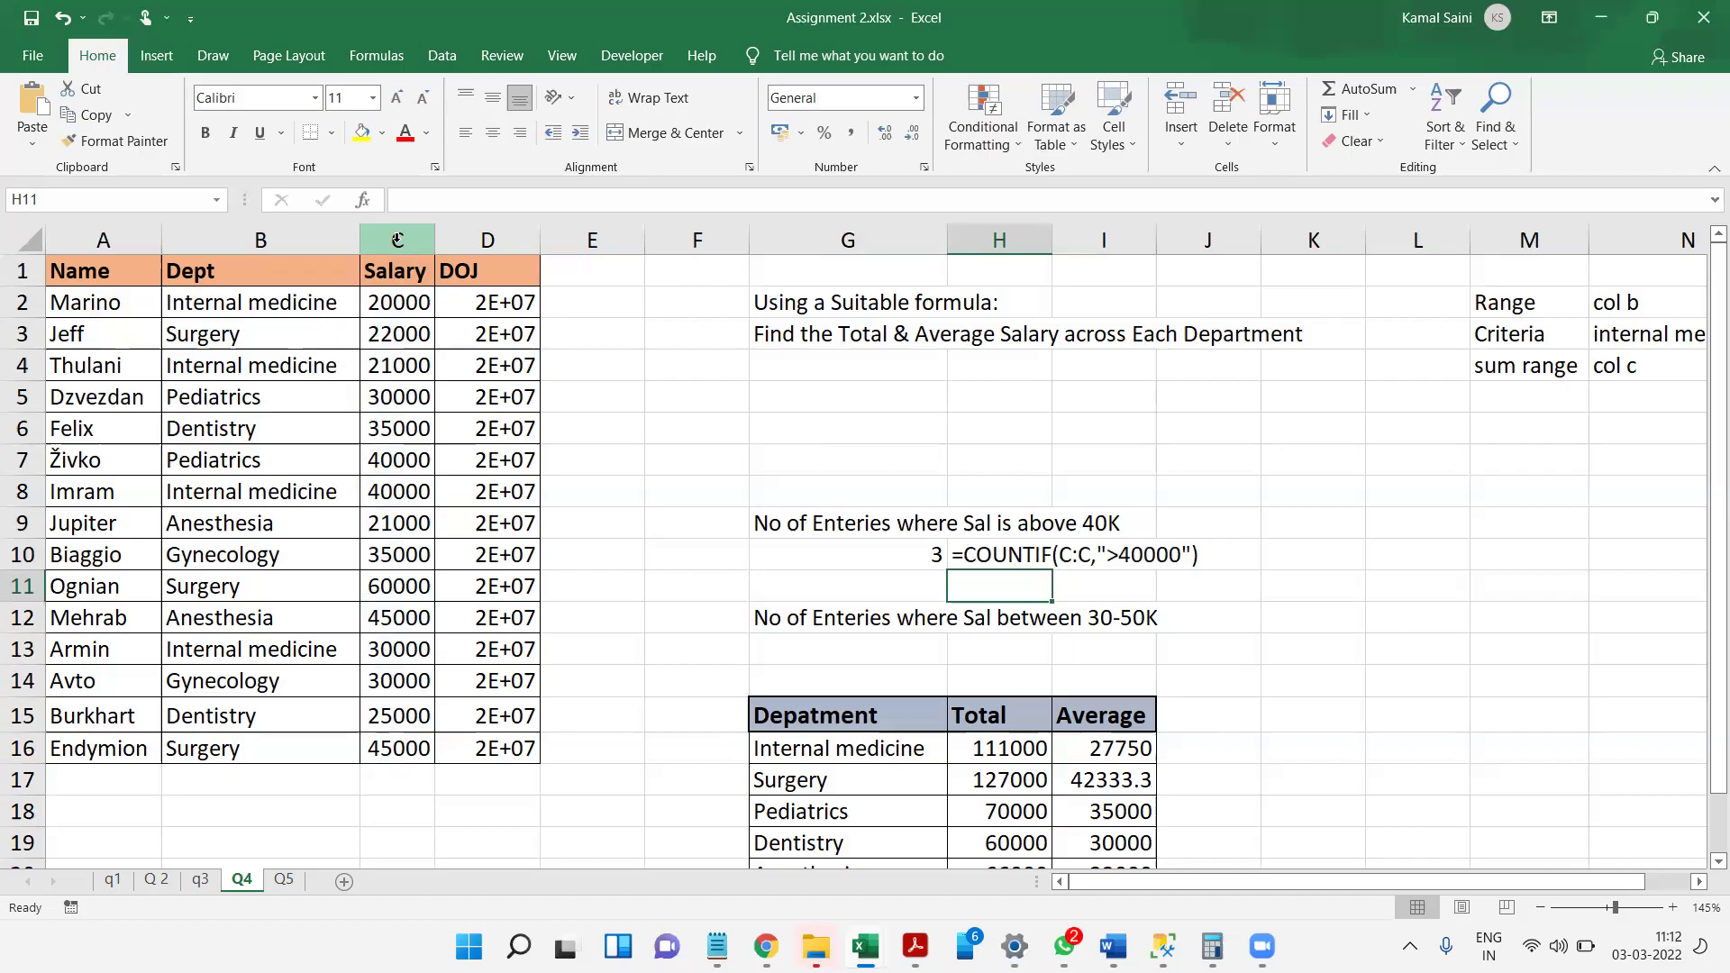
- Review the salary count tasks, look at the COUNTIFS example on Sheet2 of Class Excel XIUS Megasoft.xlsx, and return to G13 of Assignment 2
{"action": "left_click", "coordinate": [1311, 625]}
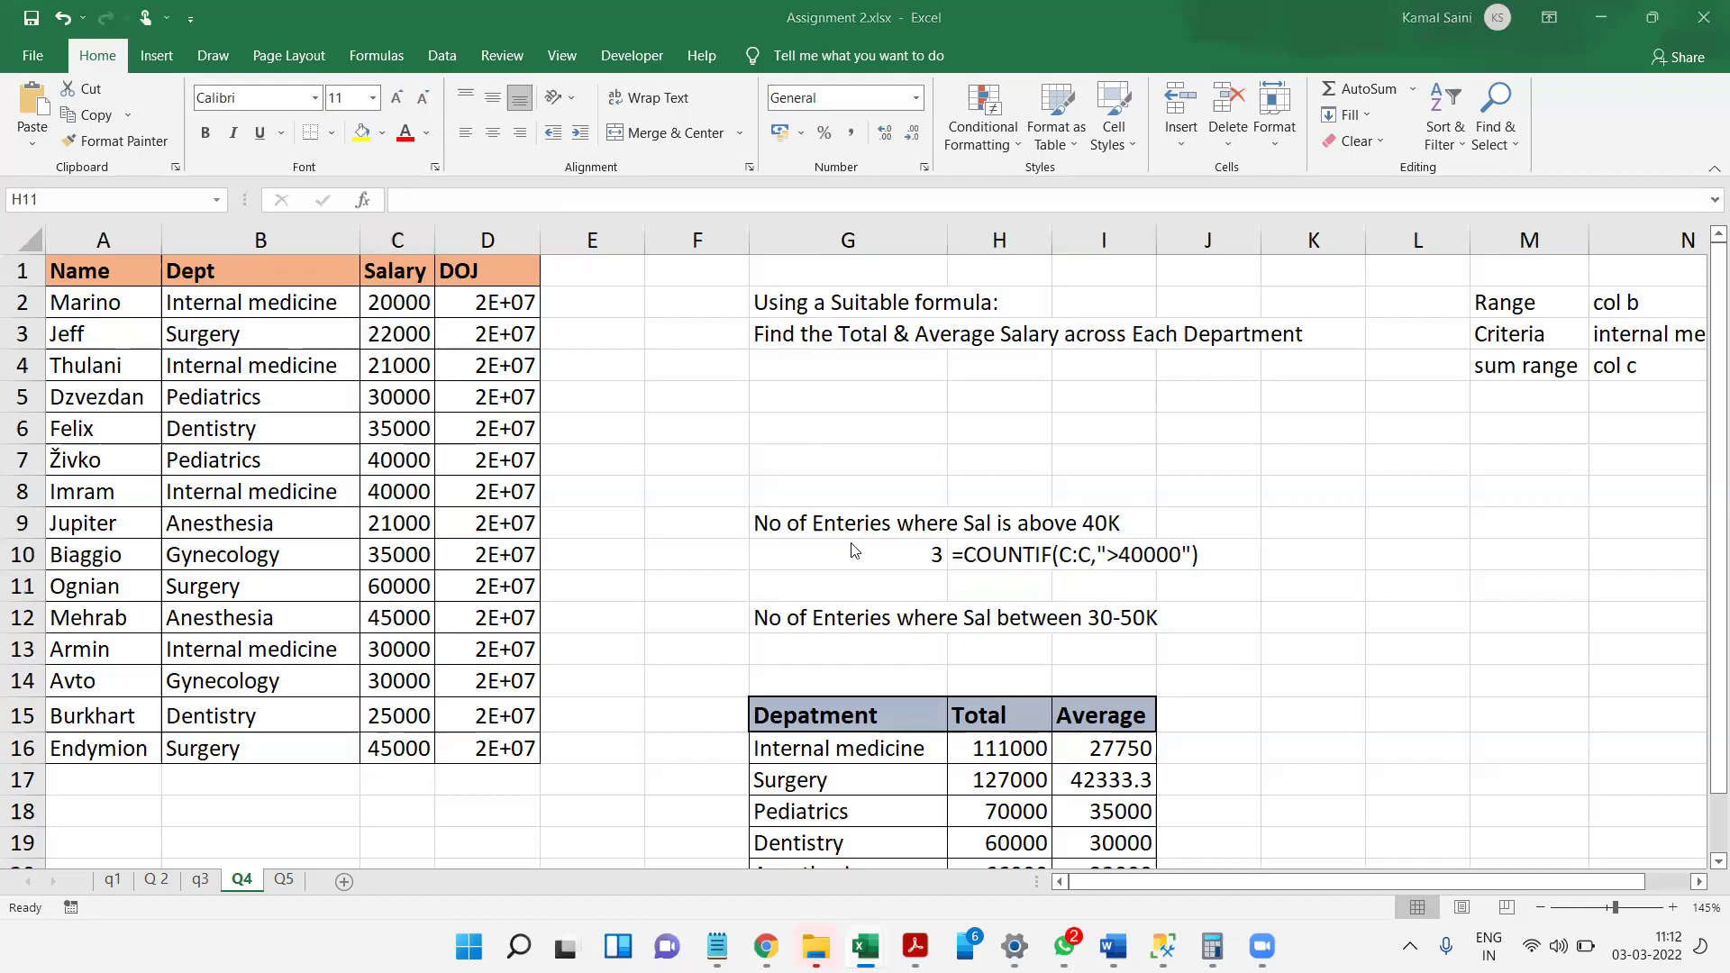
{"action": "left_click", "coordinate": [1081, 386]}
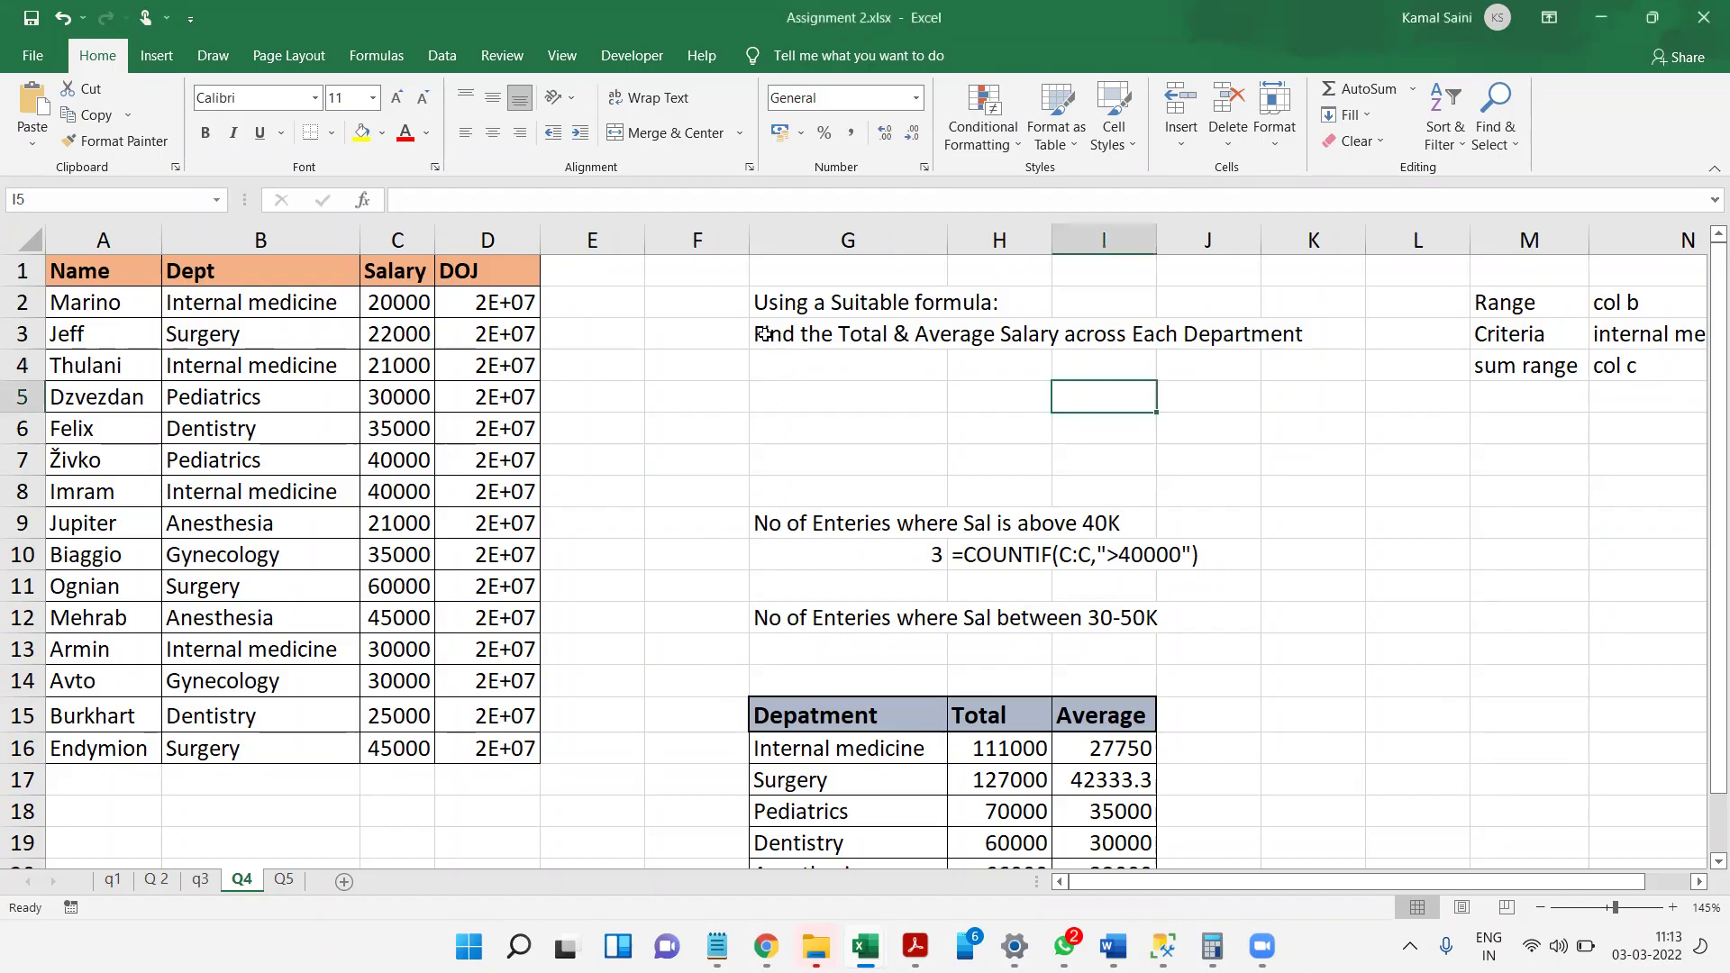
{"action": "left_click", "coordinate": [793, 521]}
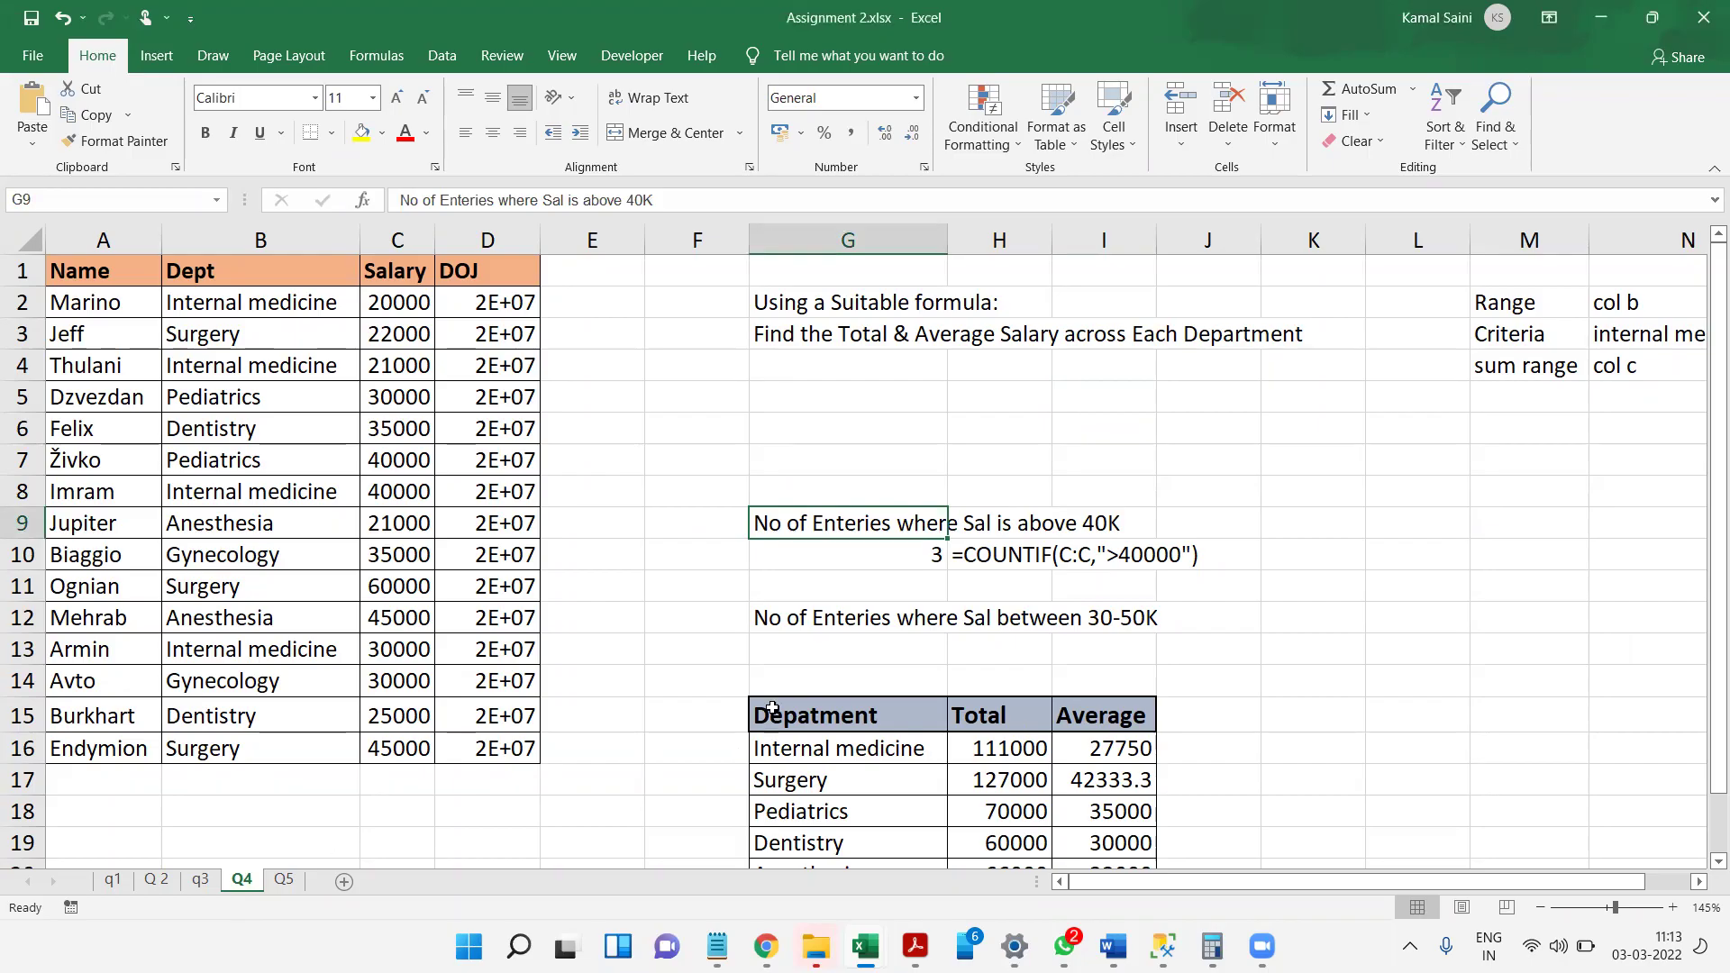
{"action": "left_click", "coordinate": [856, 642]}
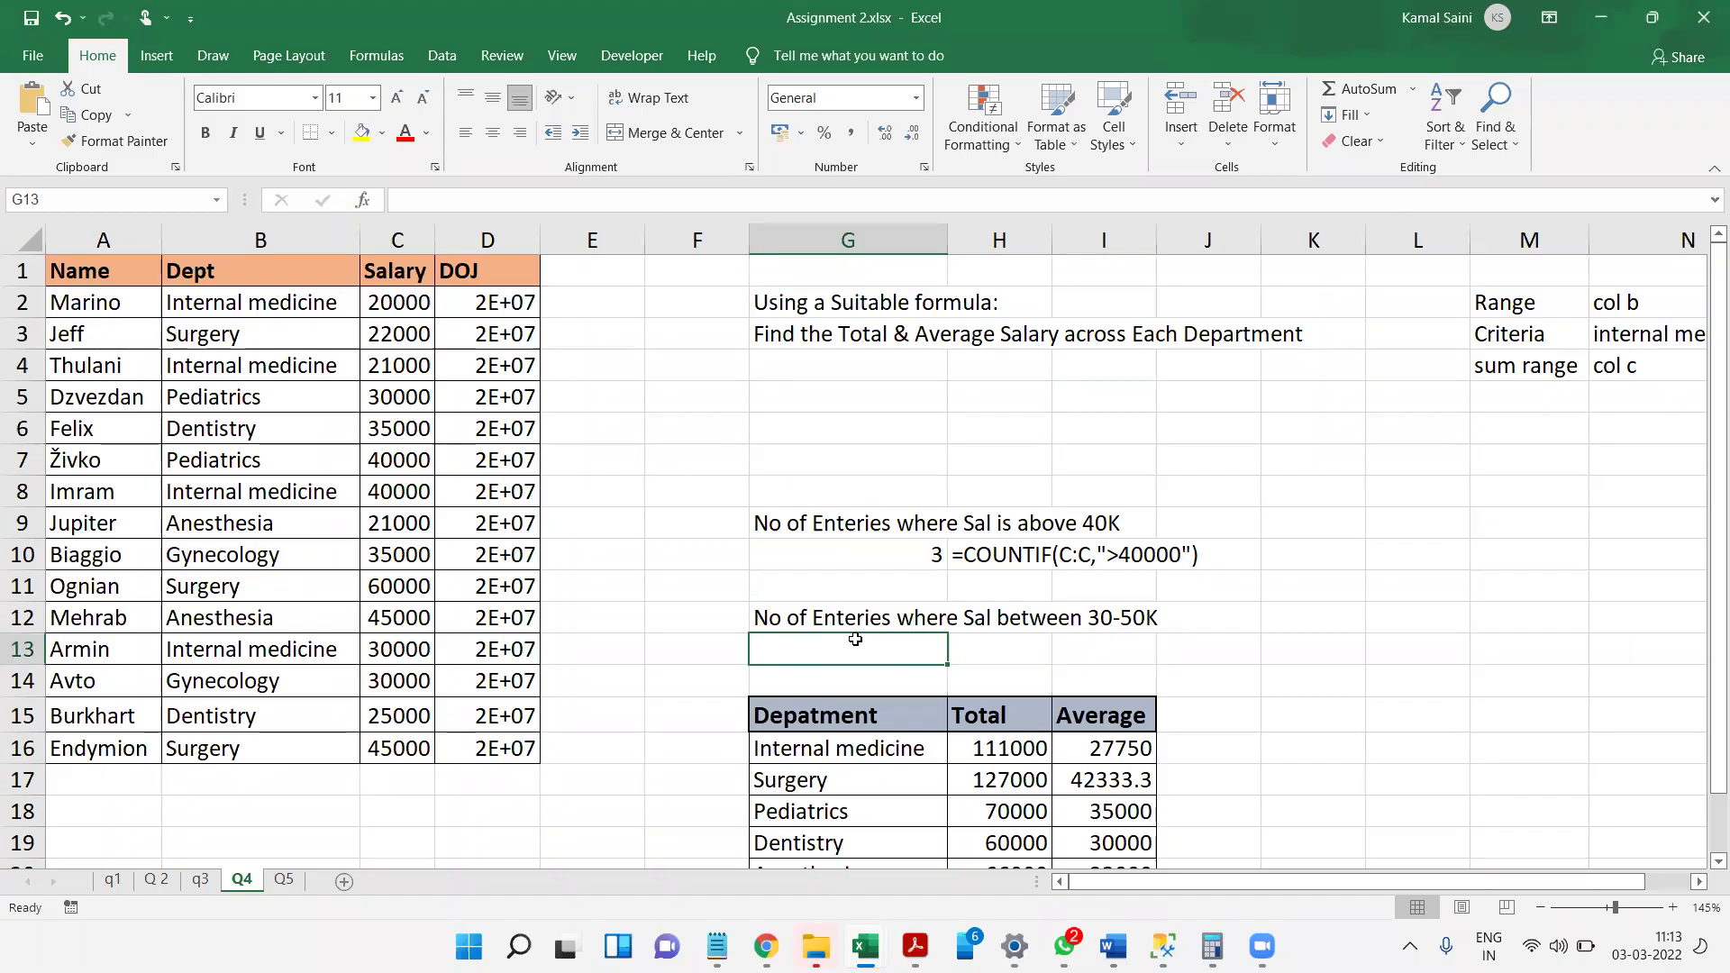
{"action": "key", "text": "alt+Tab"}
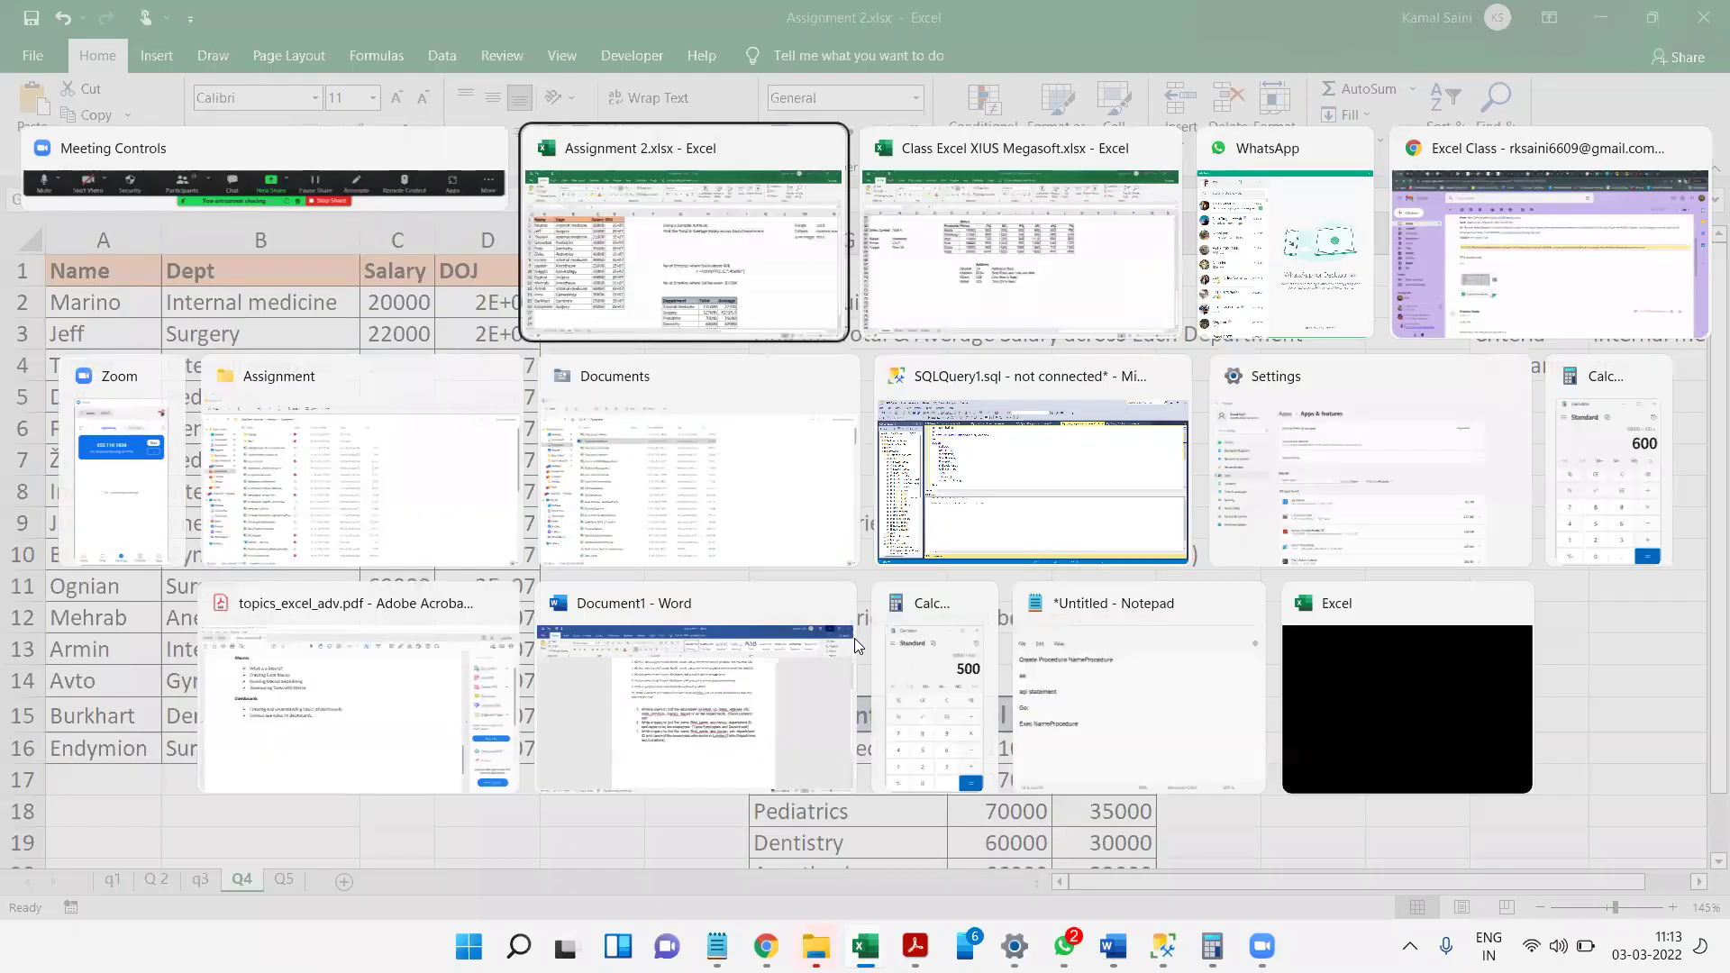
{"action": "key", "text": "alt+Tab"}
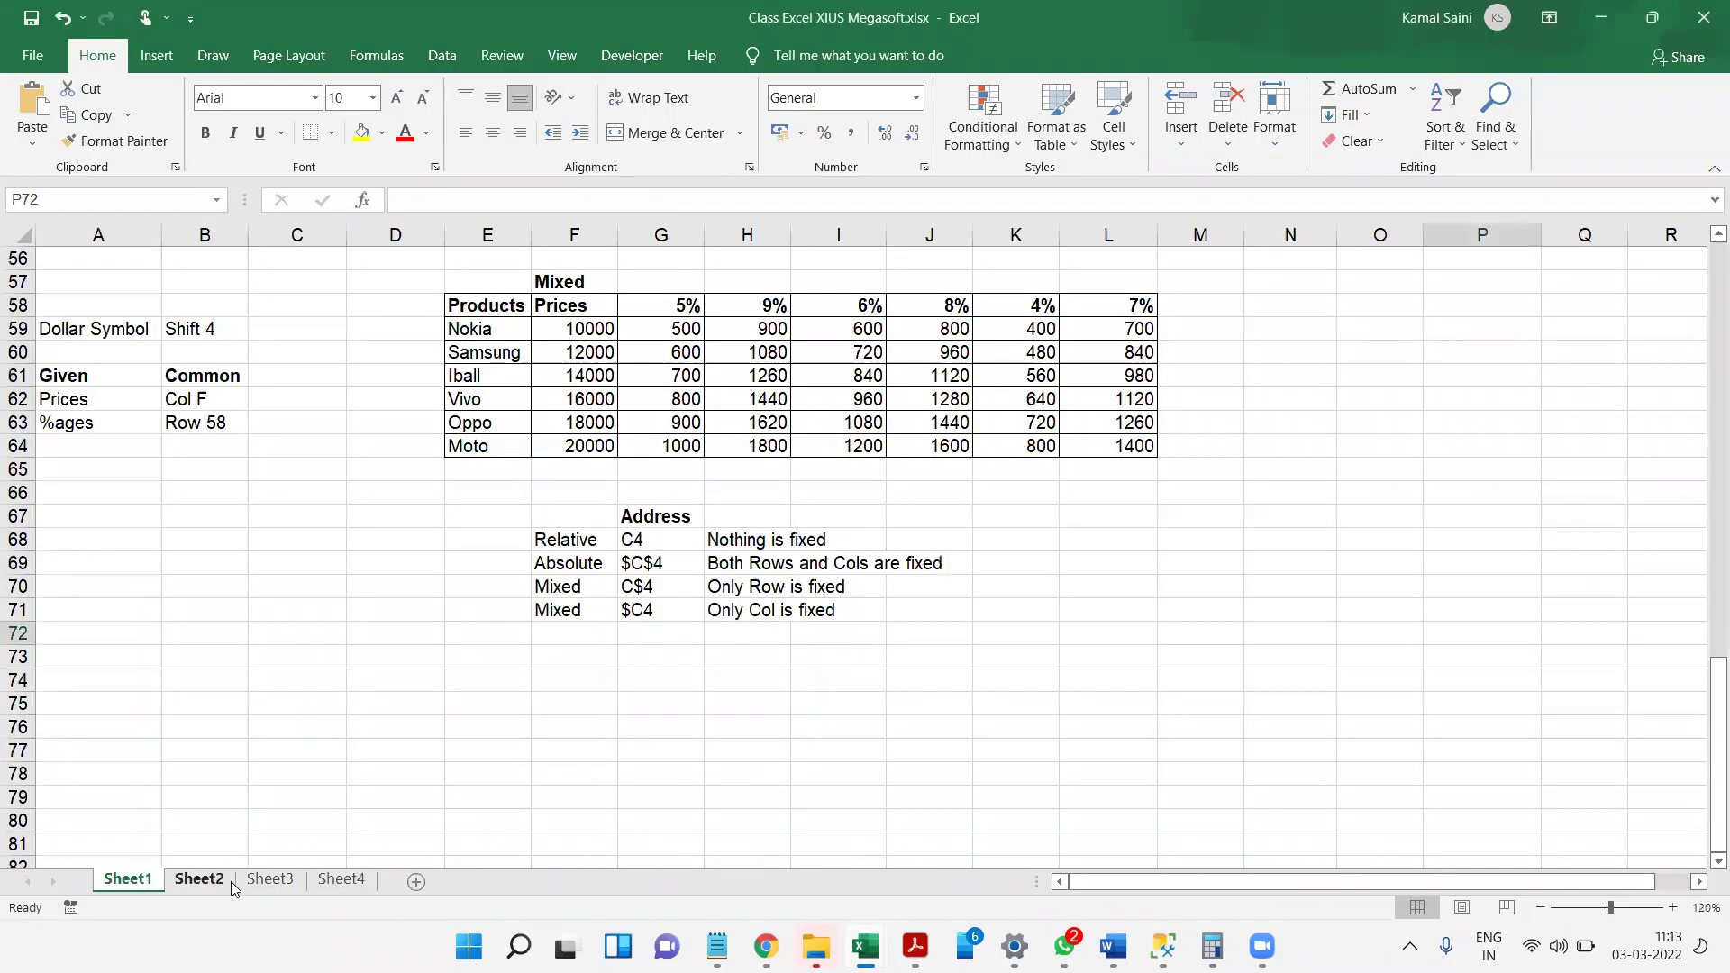
{"action": "left_click", "coordinate": [227, 881]}
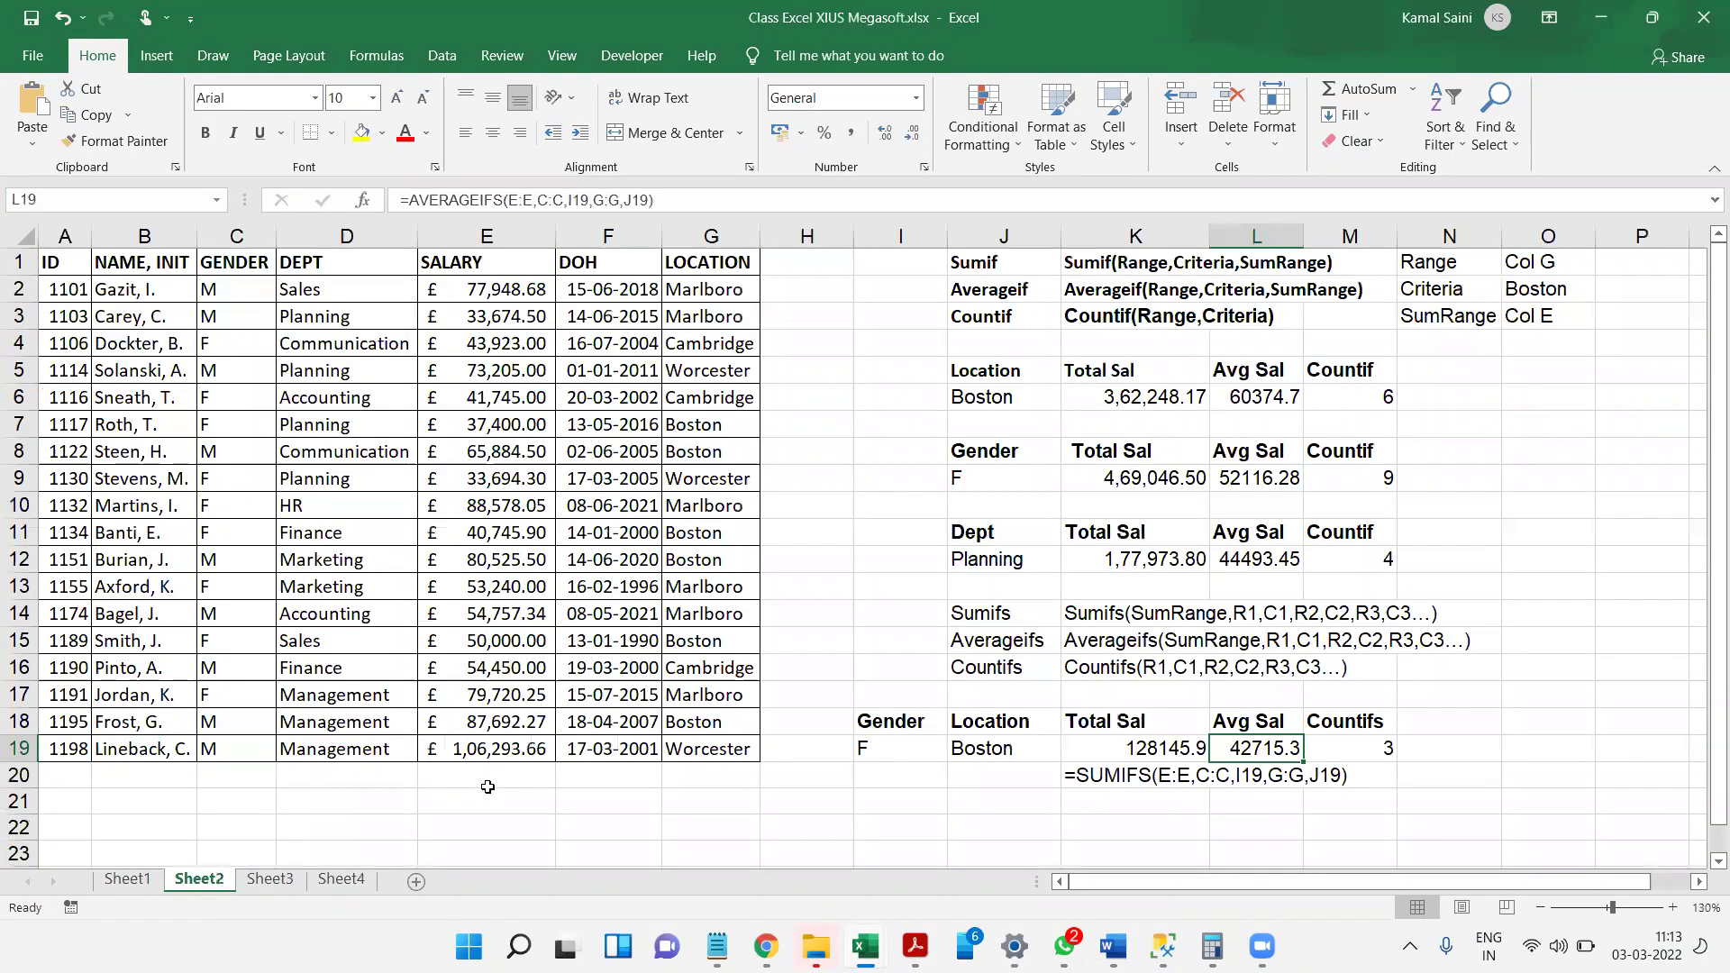
{"action": "left_click", "coordinate": [127, 880]}
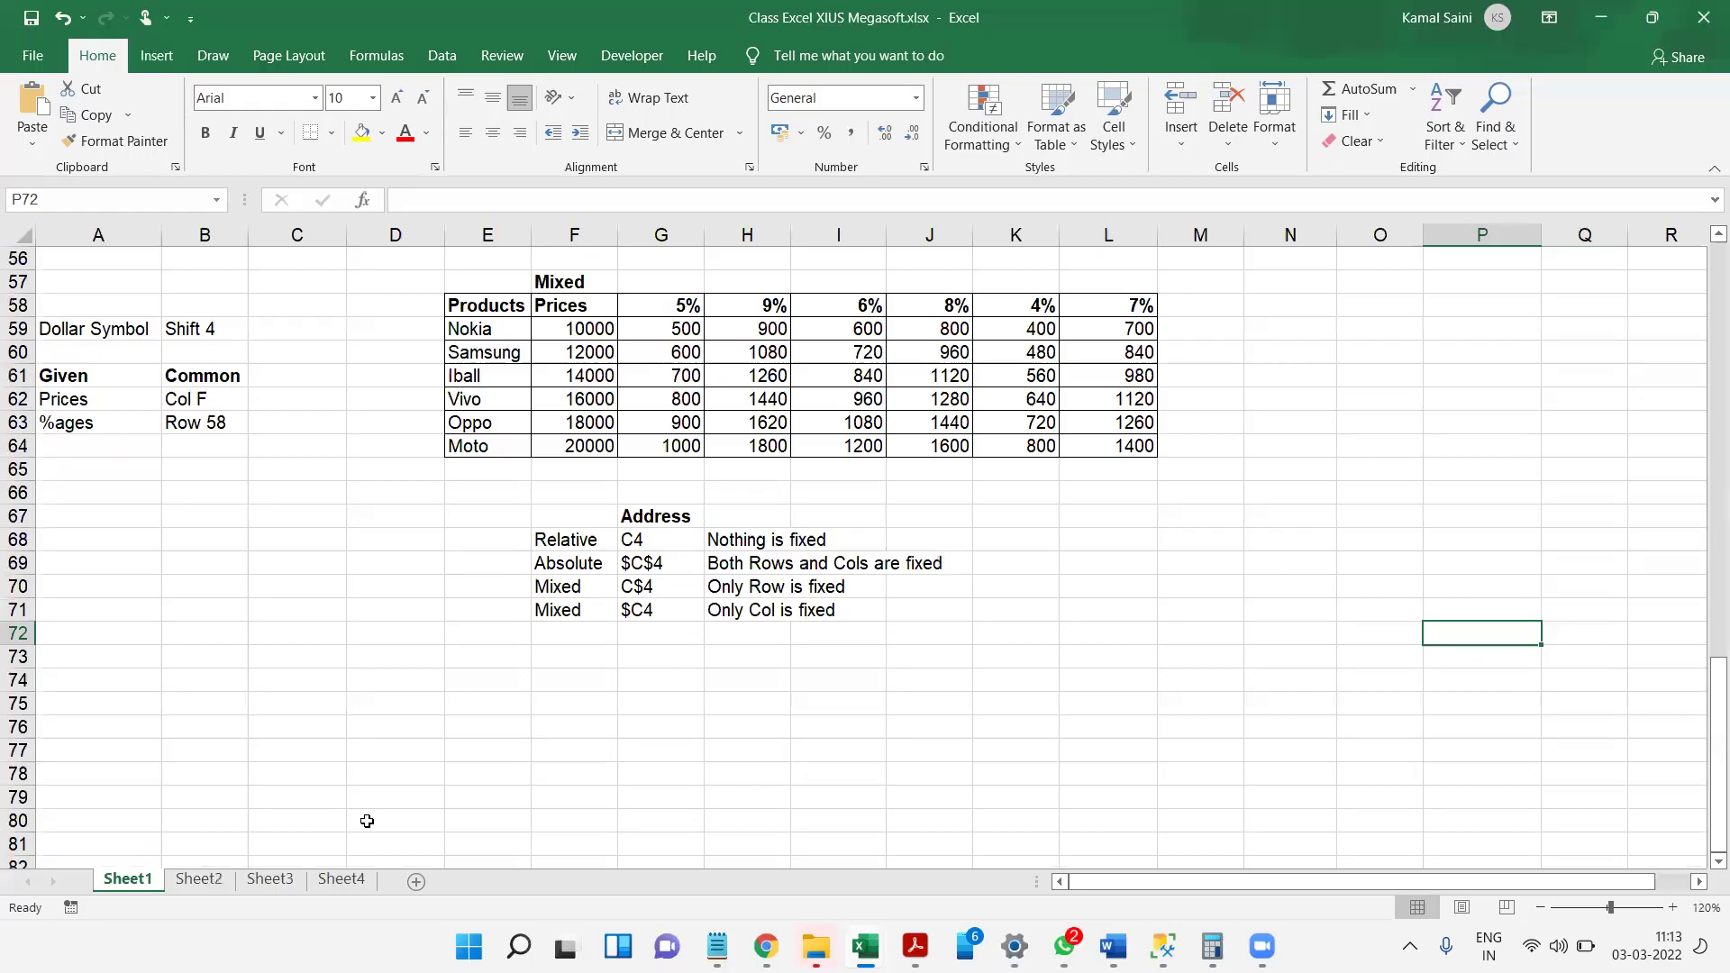
{"action": "key", "text": "alt+Tab"}
{"action": "key", "text": "alt+Tab"}
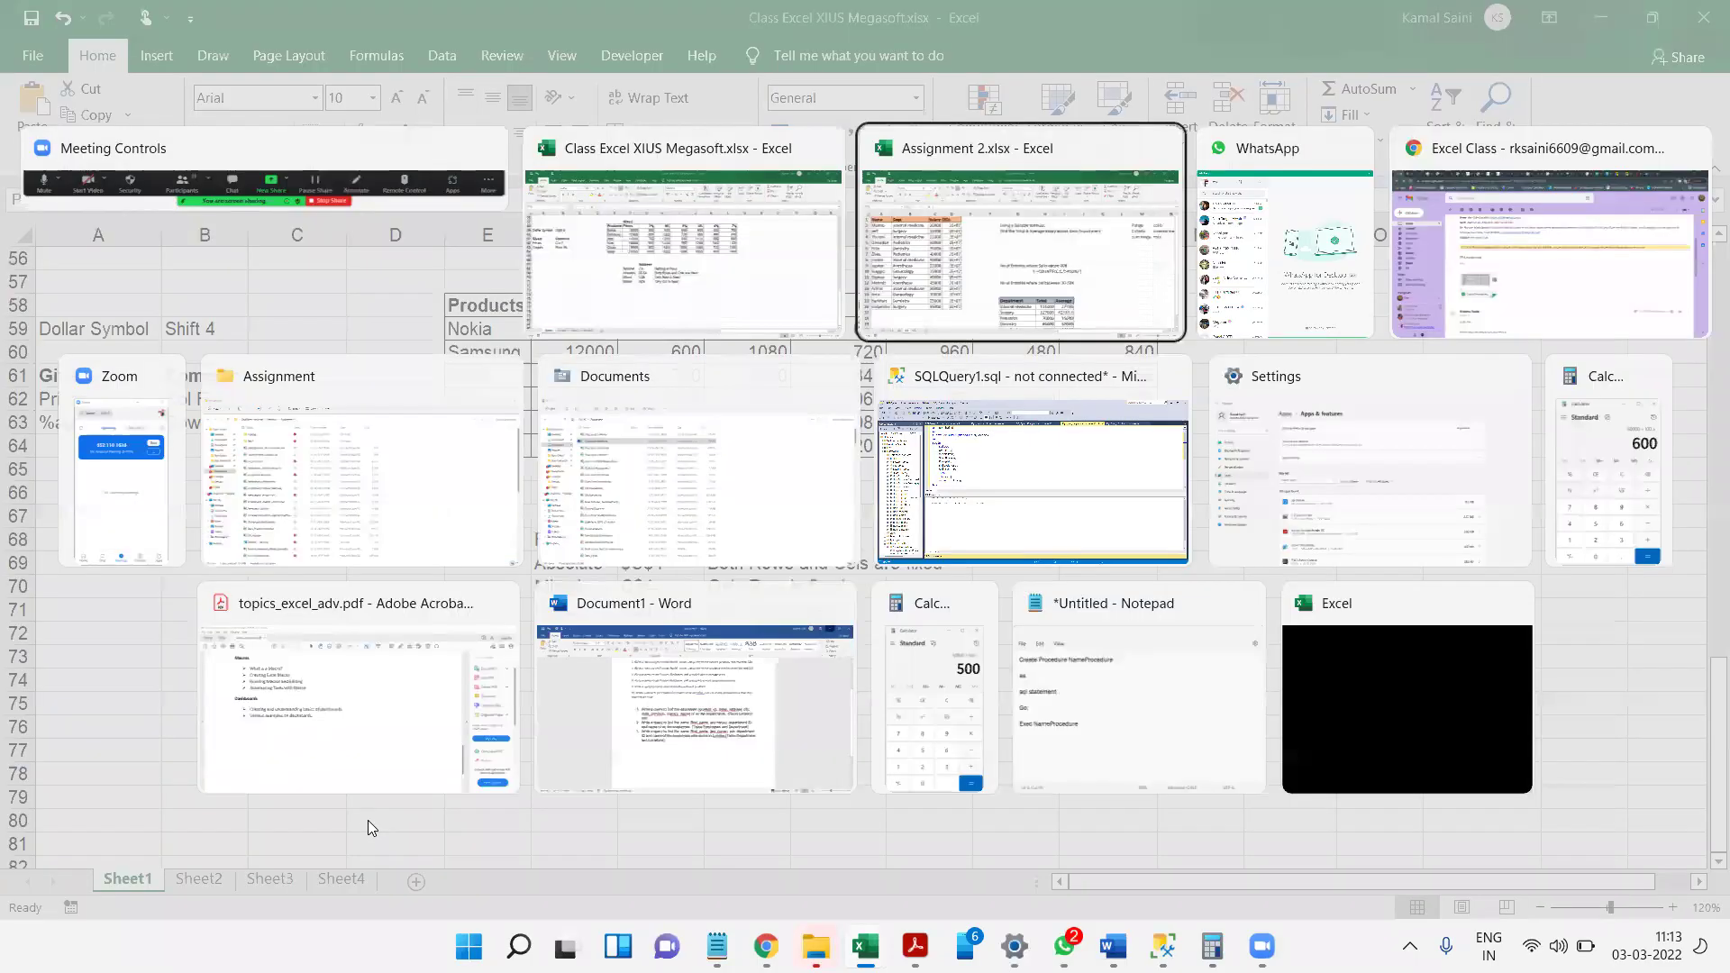
{"action": "type", "text": "="}
{"action": "key", "text": "Escape"}
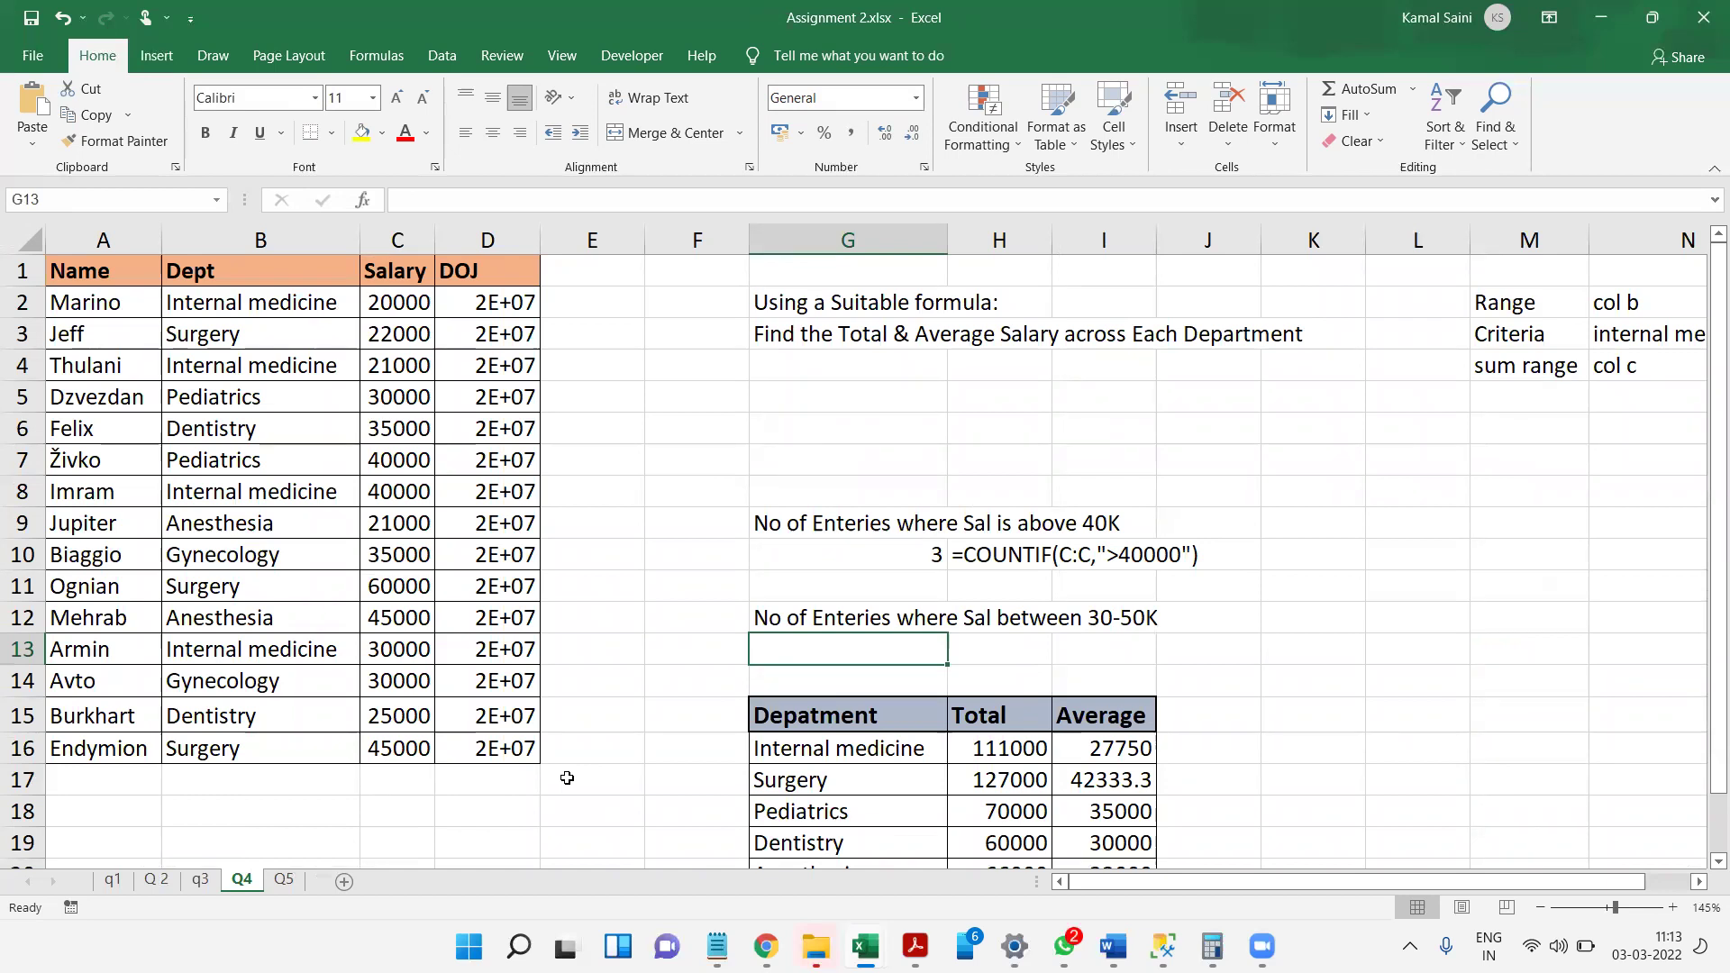
- Enter the notes "above 30K" in G13 and "Below 50K" in G14
{"action": "type", "text": "above"}
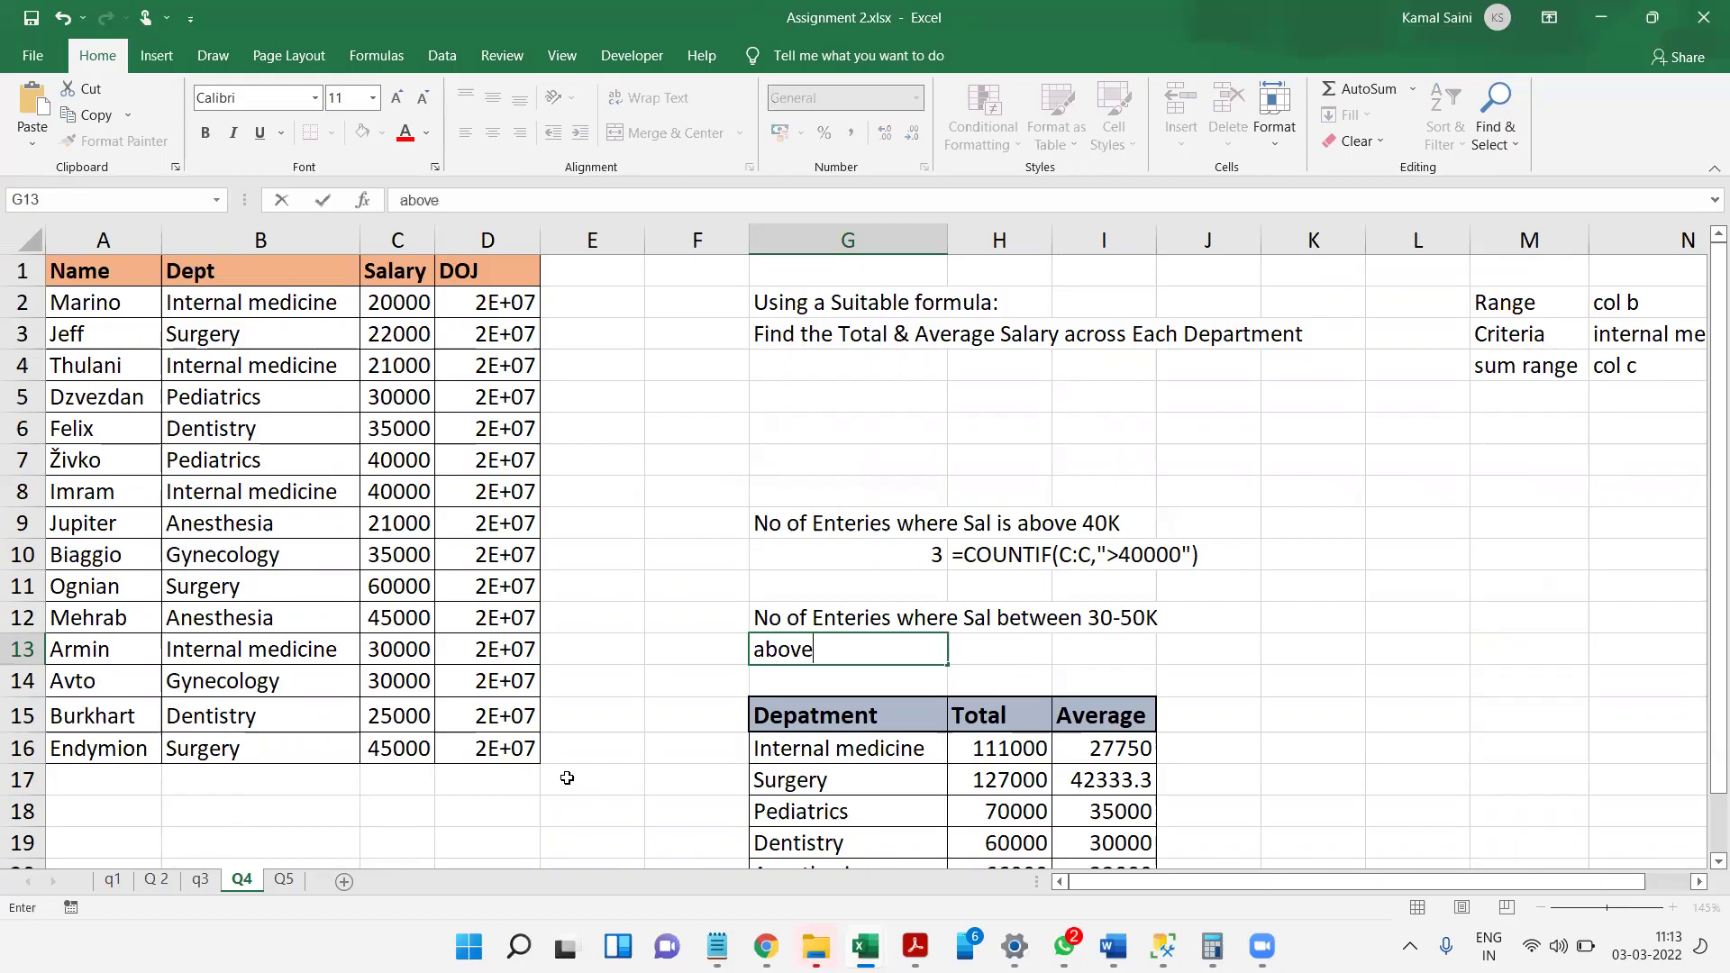
{"action": "type", "text": " 30K"}
{"action": "key", "text": "Return"}
{"action": "type", "text": "Below 50K"}
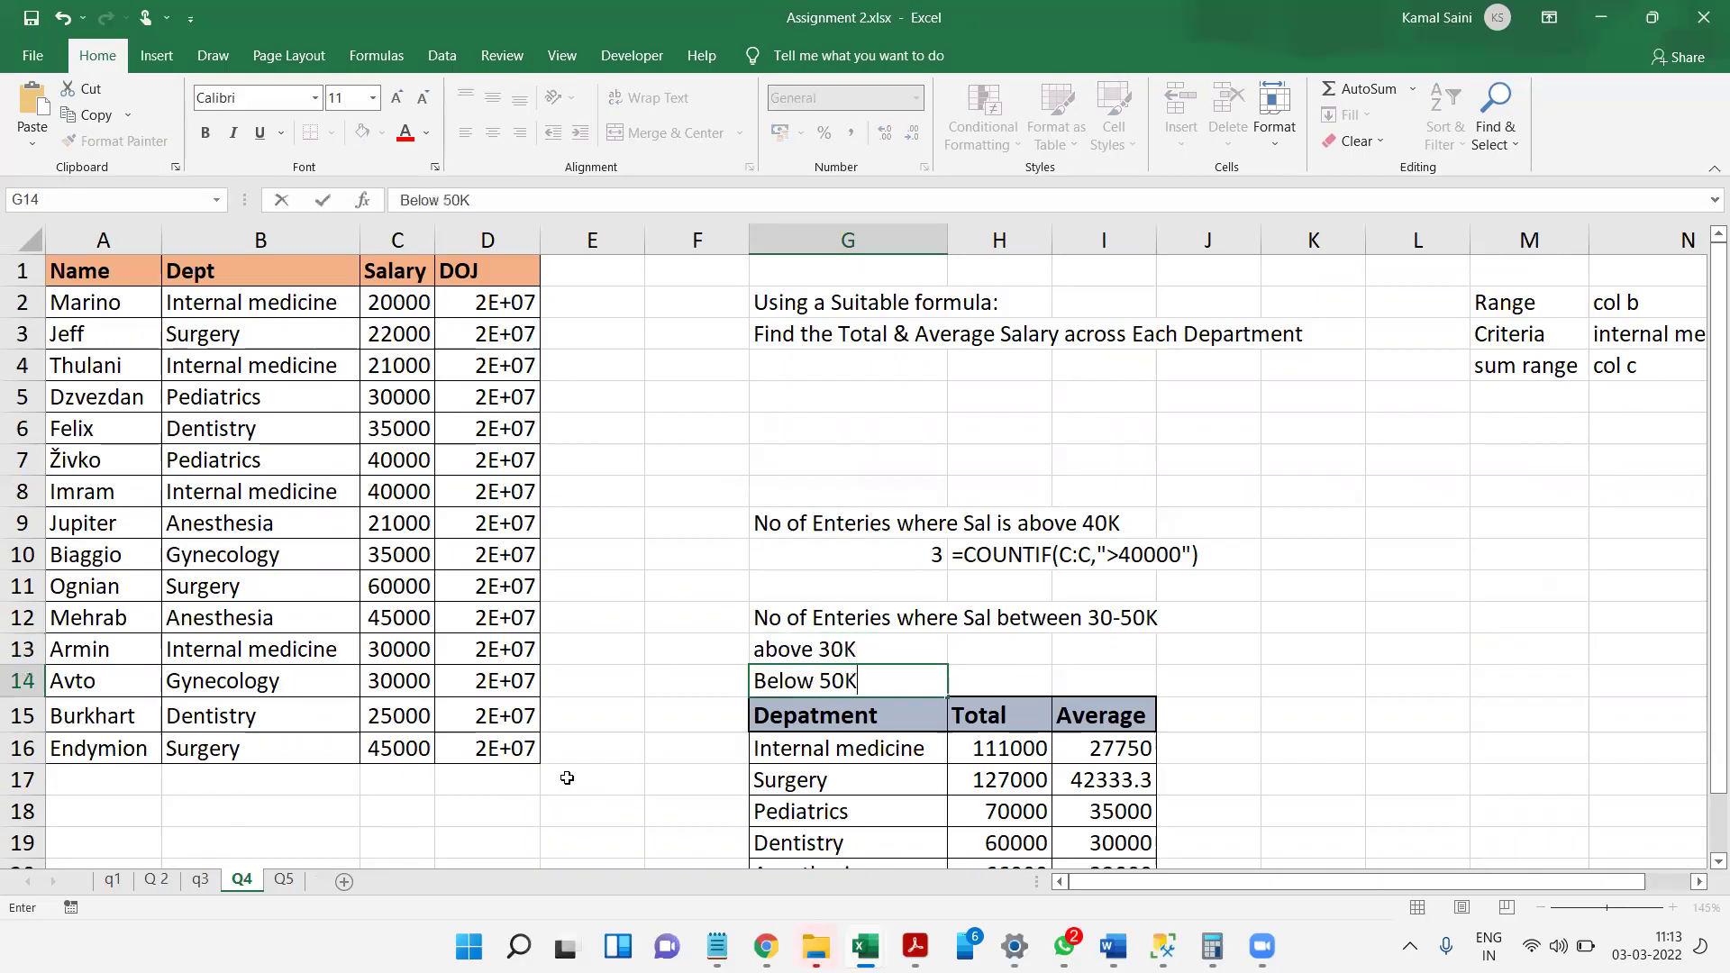
{"action": "key", "text": "ctrl+Return"}
- Copy the two salary limit notes from G13:G14 to K13:K14
{"action": "key", "text": "Up"}
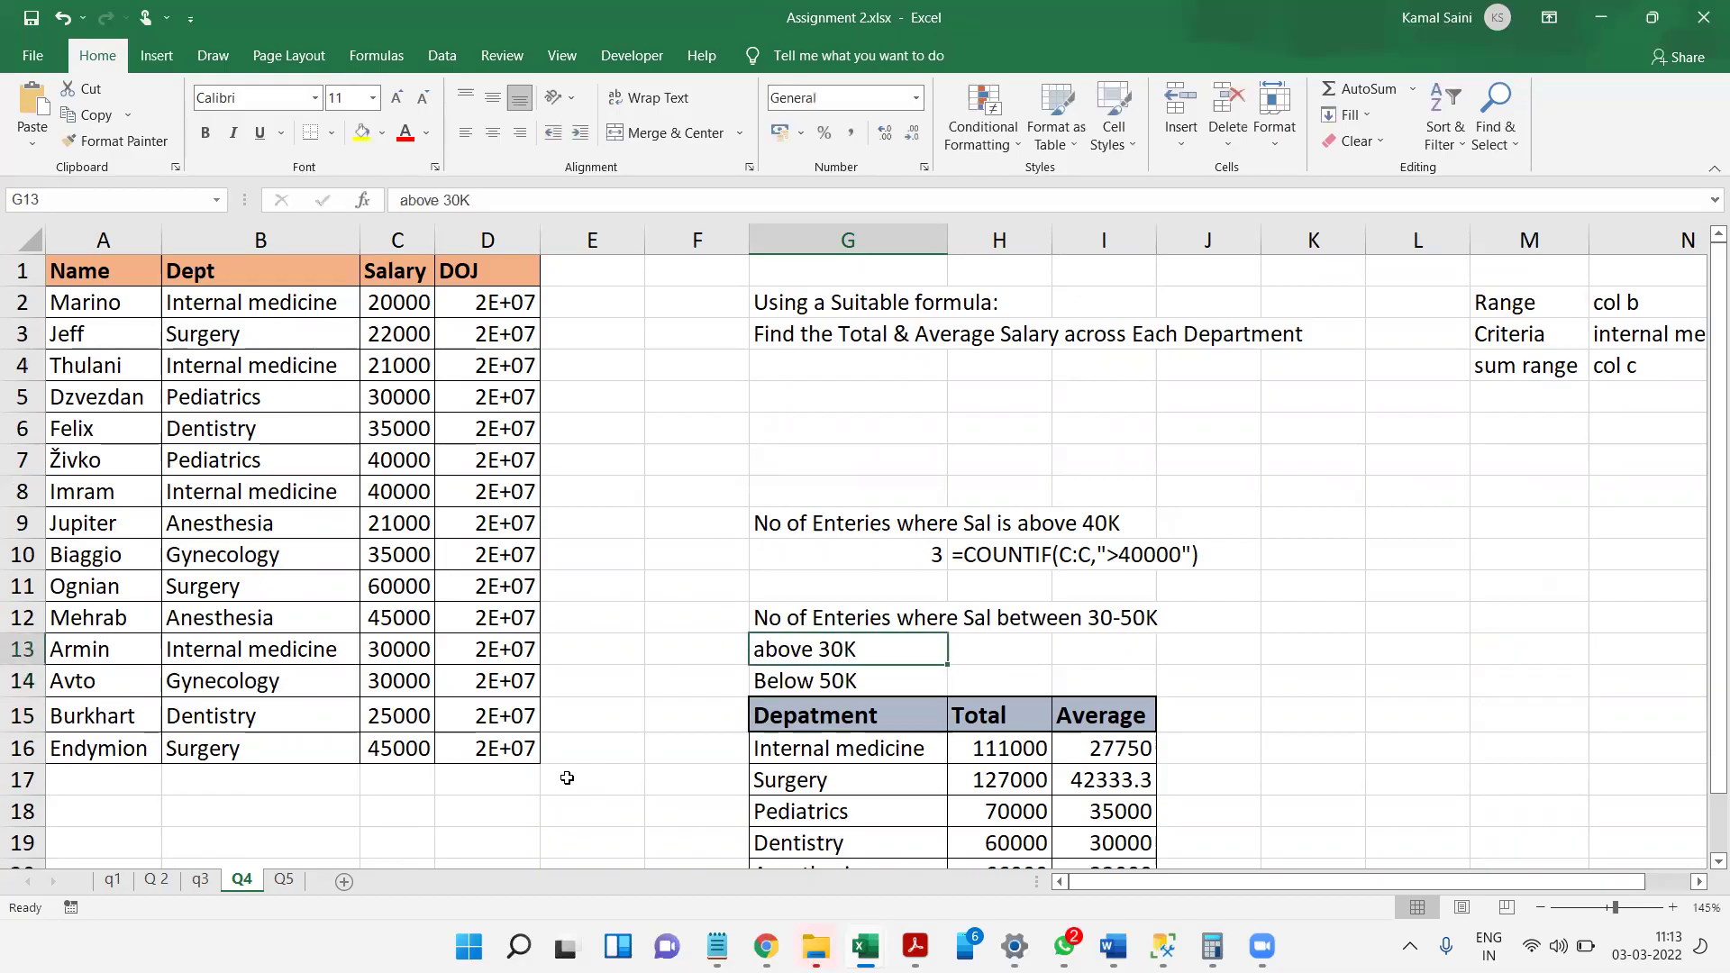
{"action": "key", "text": "shift+Down"}
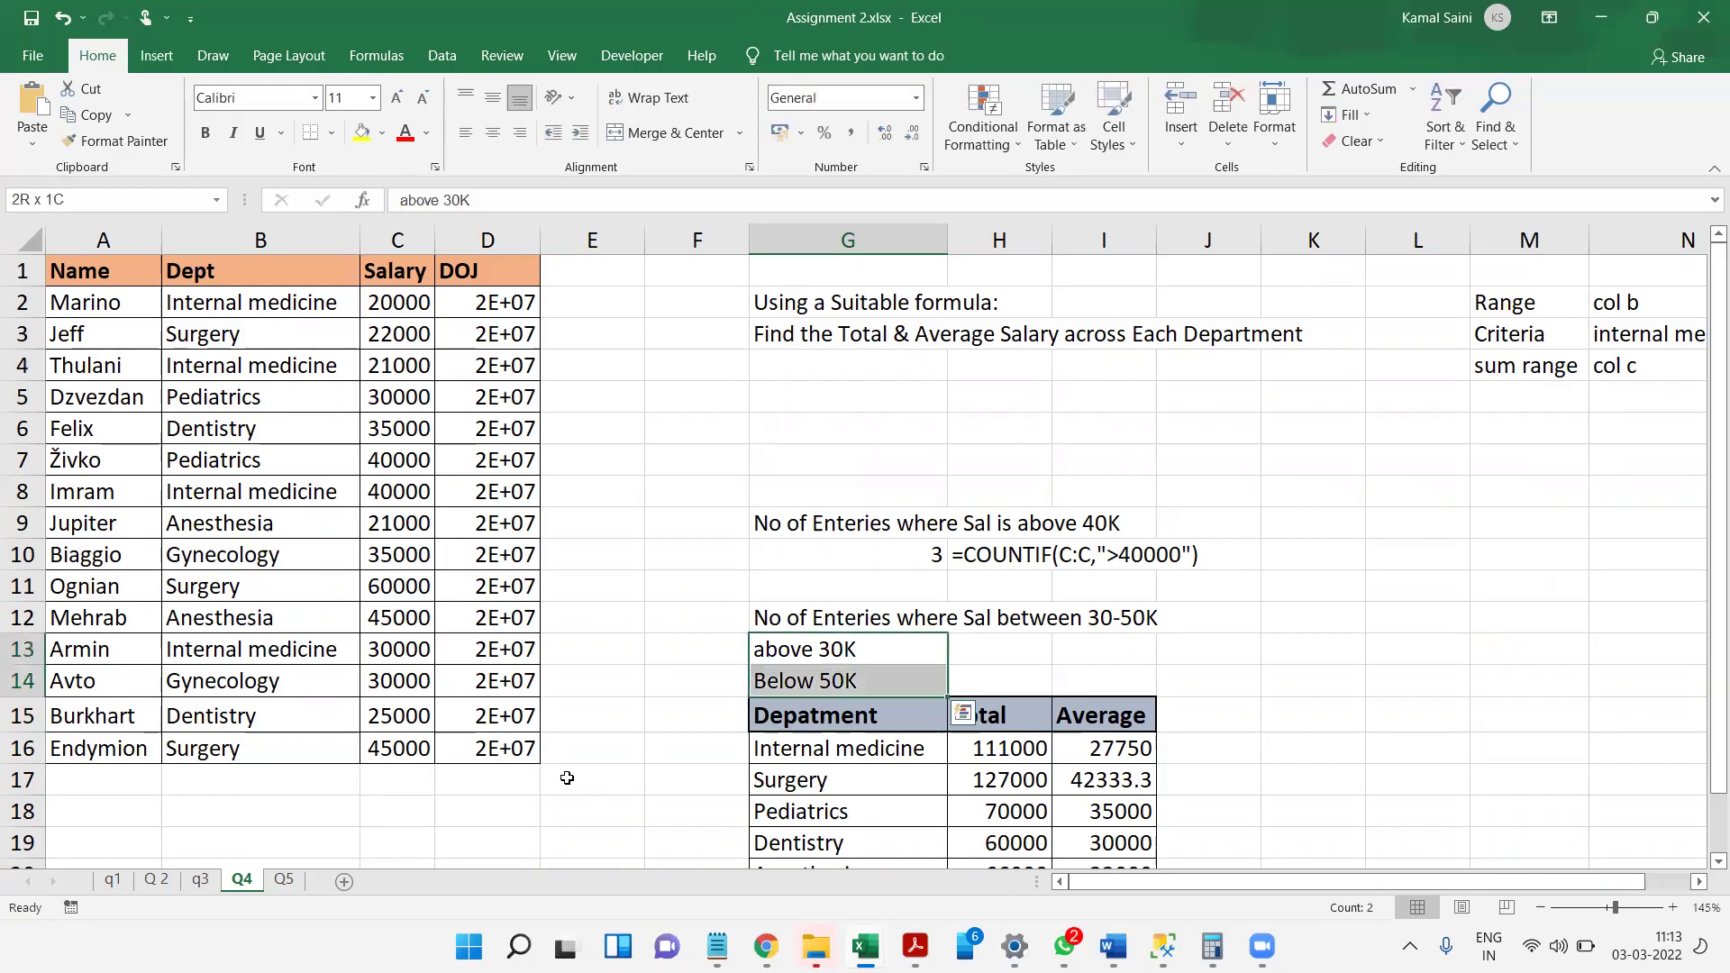
{"action": "key", "text": "ctrl+c"}
{"action": "key", "text": "Left"}
{"action": "key", "text": "Right"}
{"action": "key", "text": "Right"}
{"action": "key", "text": "Right"}
{"action": "key", "text": "Right"}
{"action": "key", "text": "Right"}
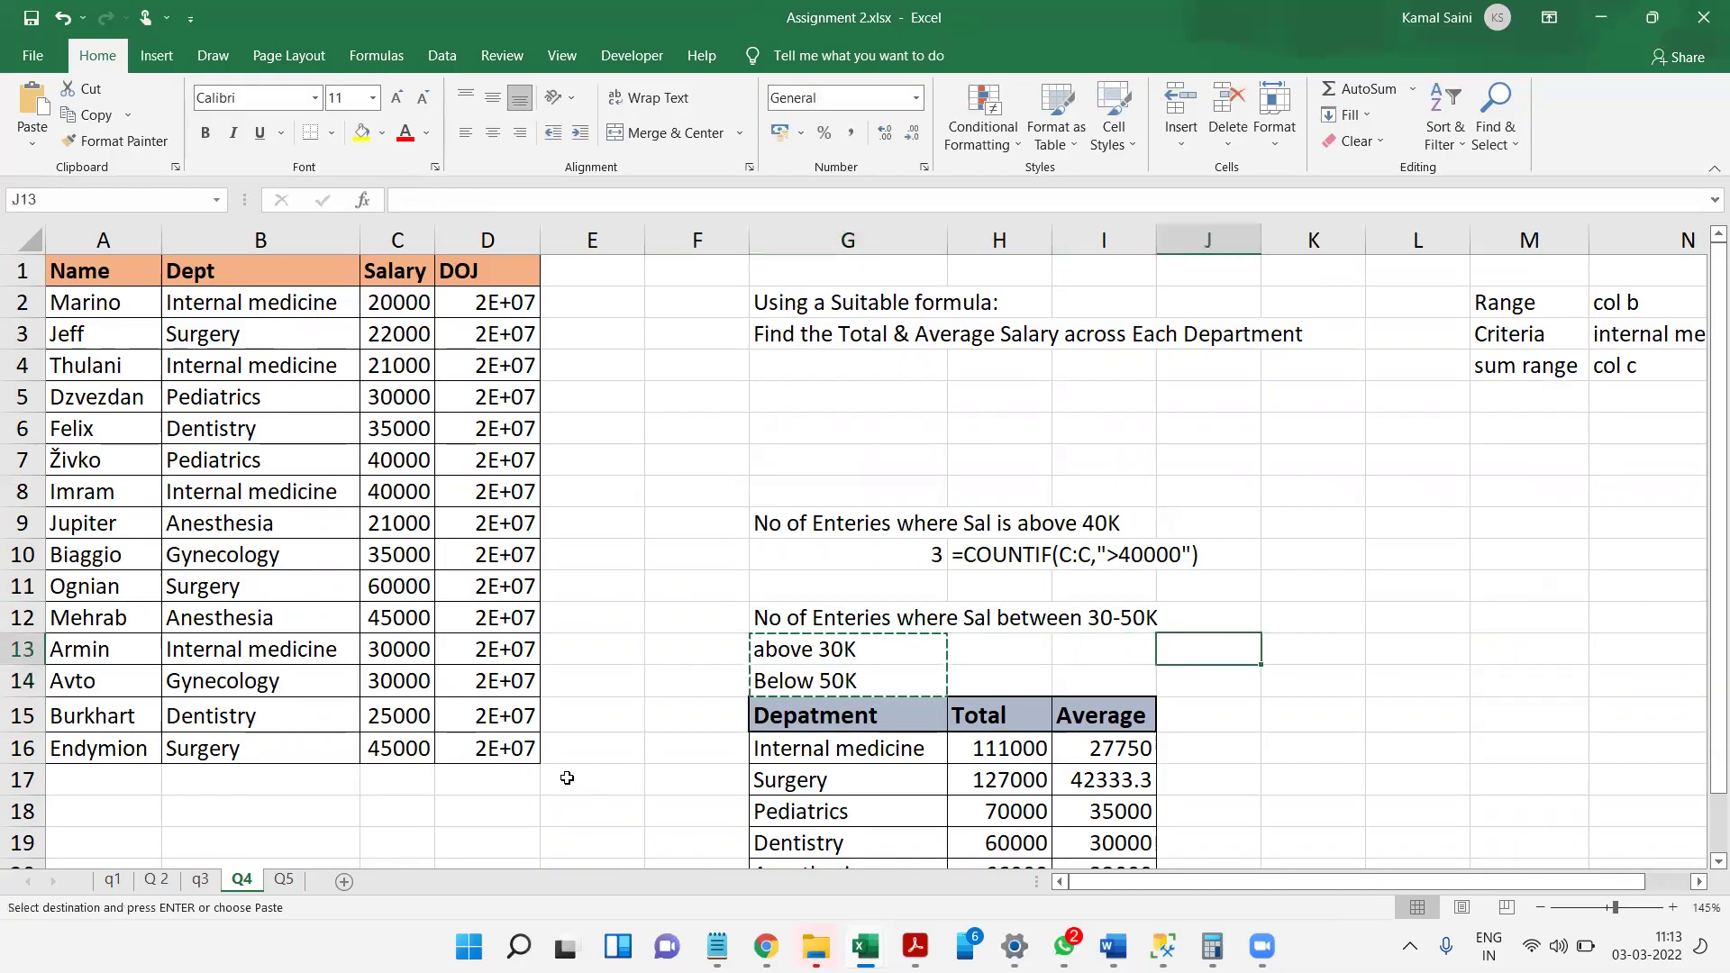
{"action": "key", "text": "ctrl+v"}
{"action": "key", "text": "Left"}
{"action": "key", "text": "Left"}
{"action": "key", "text": "Left"}
{"action": "key", "text": "Left"}
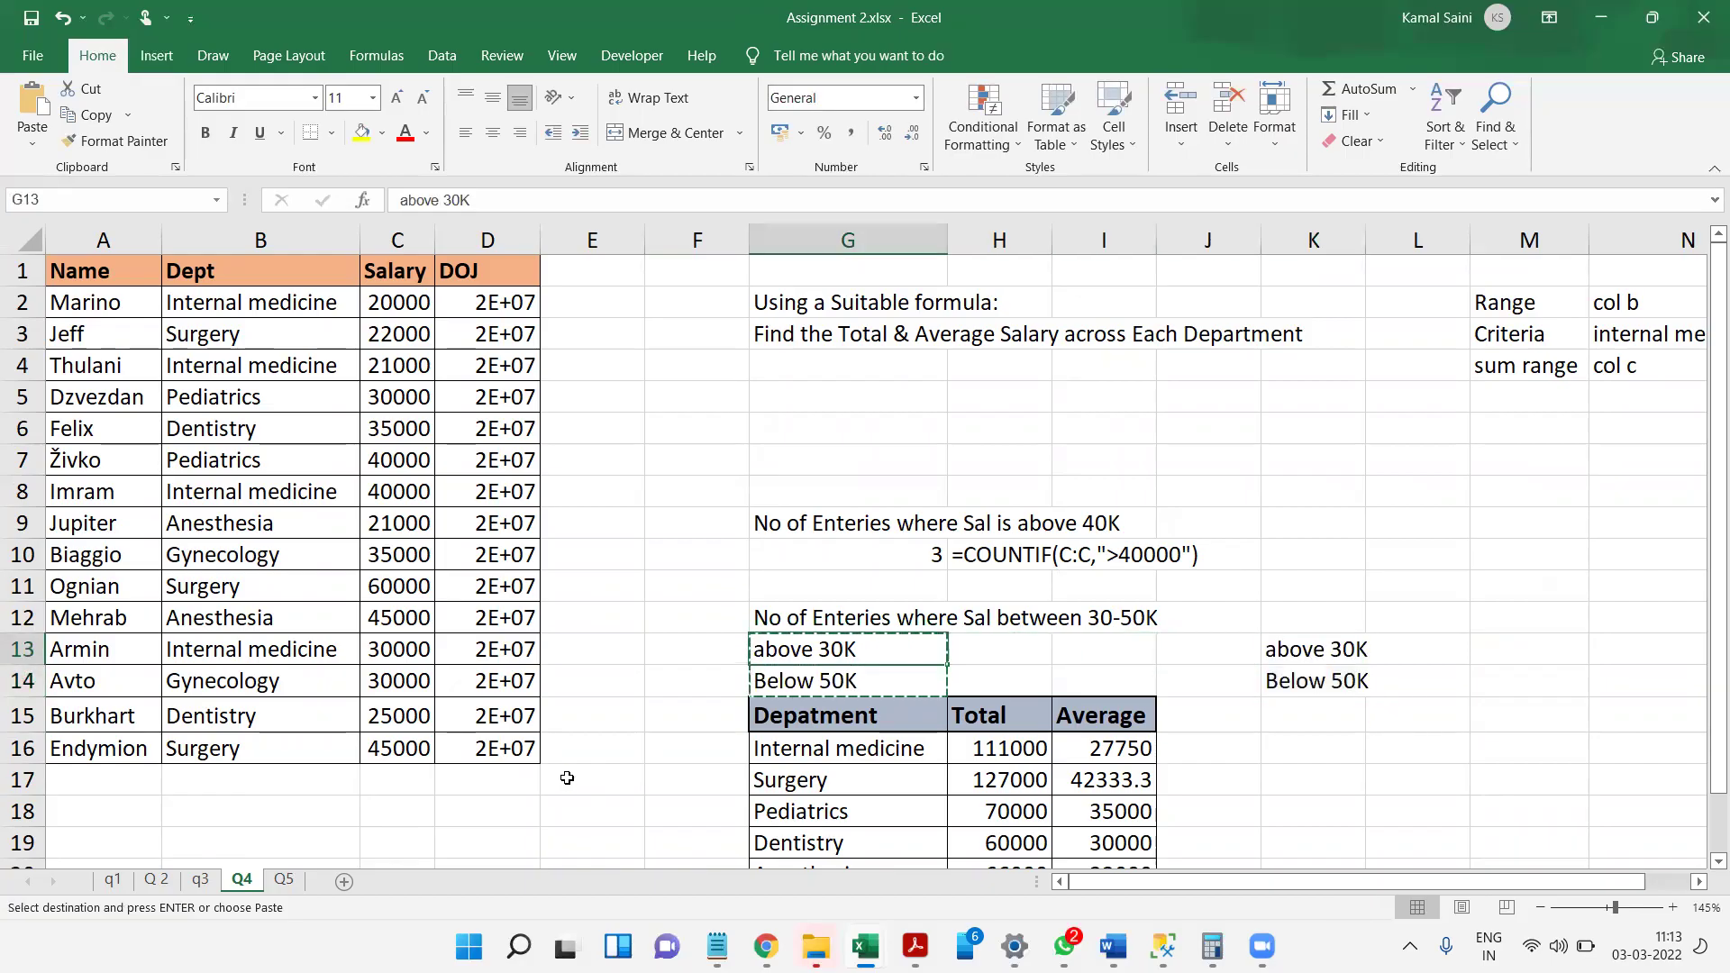
- Delete the original salary limit notes from G13:G14
{"action": "key", "text": "shift+Down"}
{"action": "key", "text": "shift+Down"}
{"action": "key", "text": "shift+Down"}
{"action": "key", "text": "shift+Down"}
{"action": "key", "text": "shift+Down"}
{"action": "key", "text": "shift+Down"}
{"action": "key", "text": "shift+Down"}
{"action": "key", "text": "shift+Up"}
{"action": "key", "text": "shift+Up"}
{"action": "key", "text": "shift+Up"}
{"action": "key", "text": "shift+Up"}
{"action": "key", "text": "shift+Up"}
{"action": "key", "text": "shift+Up"}
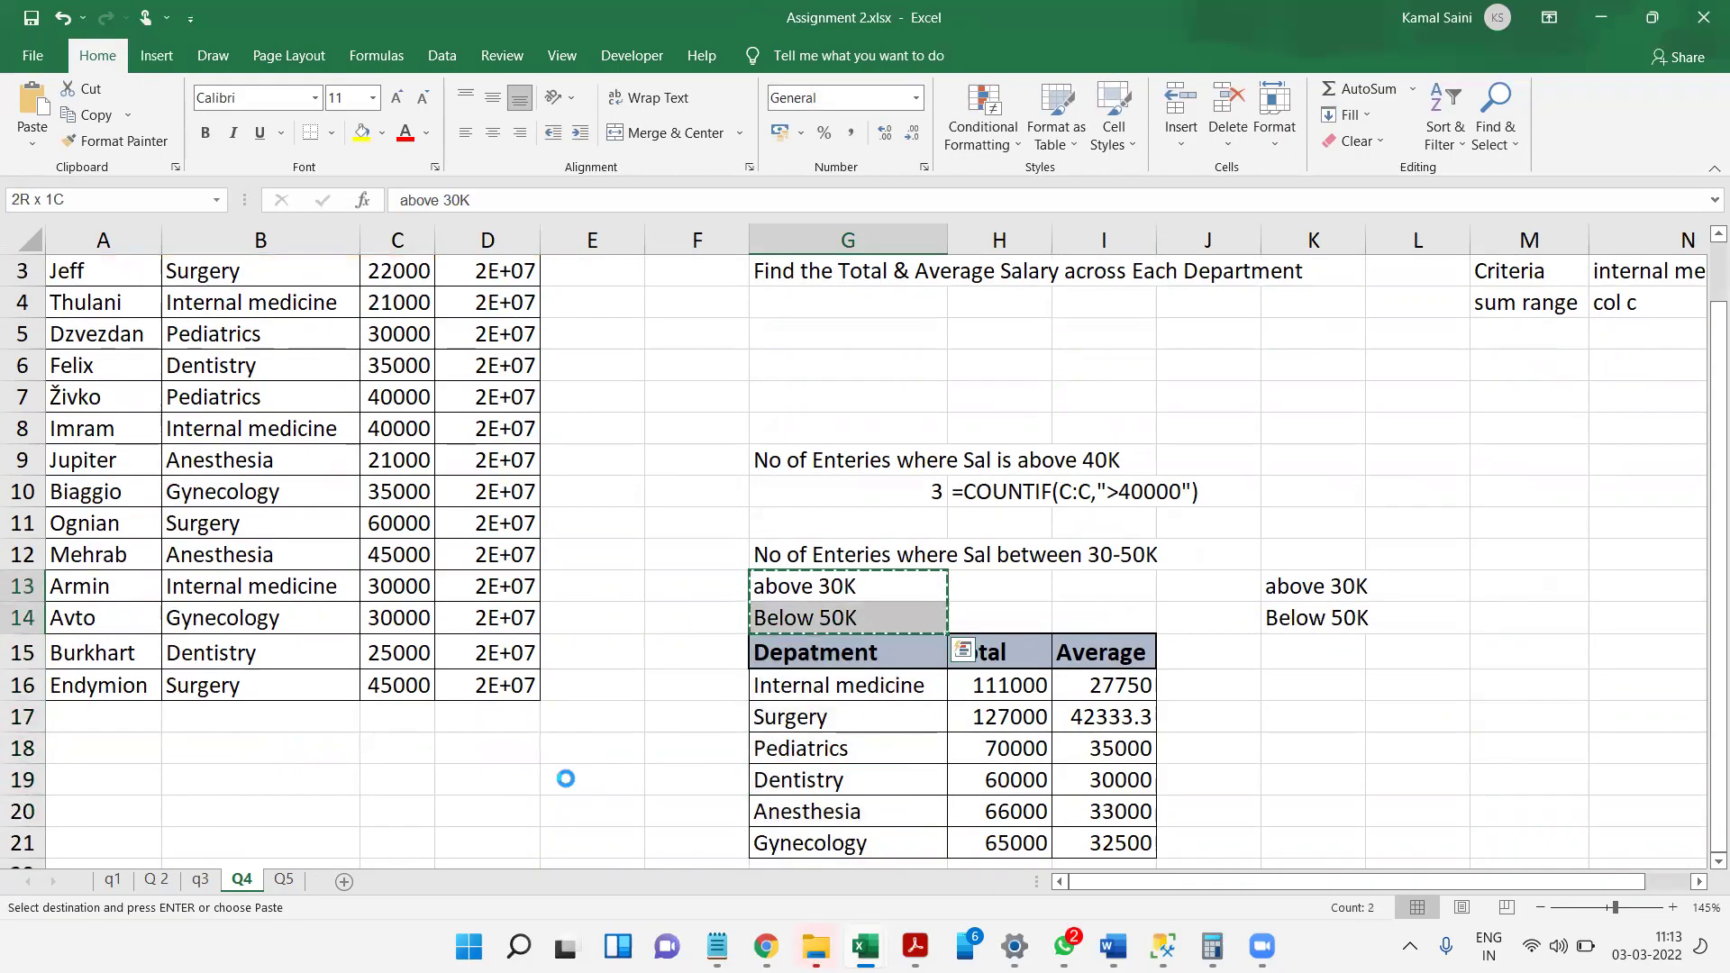
{"action": "key", "text": "Delete"}
- Count the salaries between 30K and 50K in G13 with =COUNTIFS(C:C,">=30000",C:C,"<=50000")
{"action": "key", "text": "Left"}
{"action": "key", "text": "Right"}
{"action": "type", "text": "=co"}
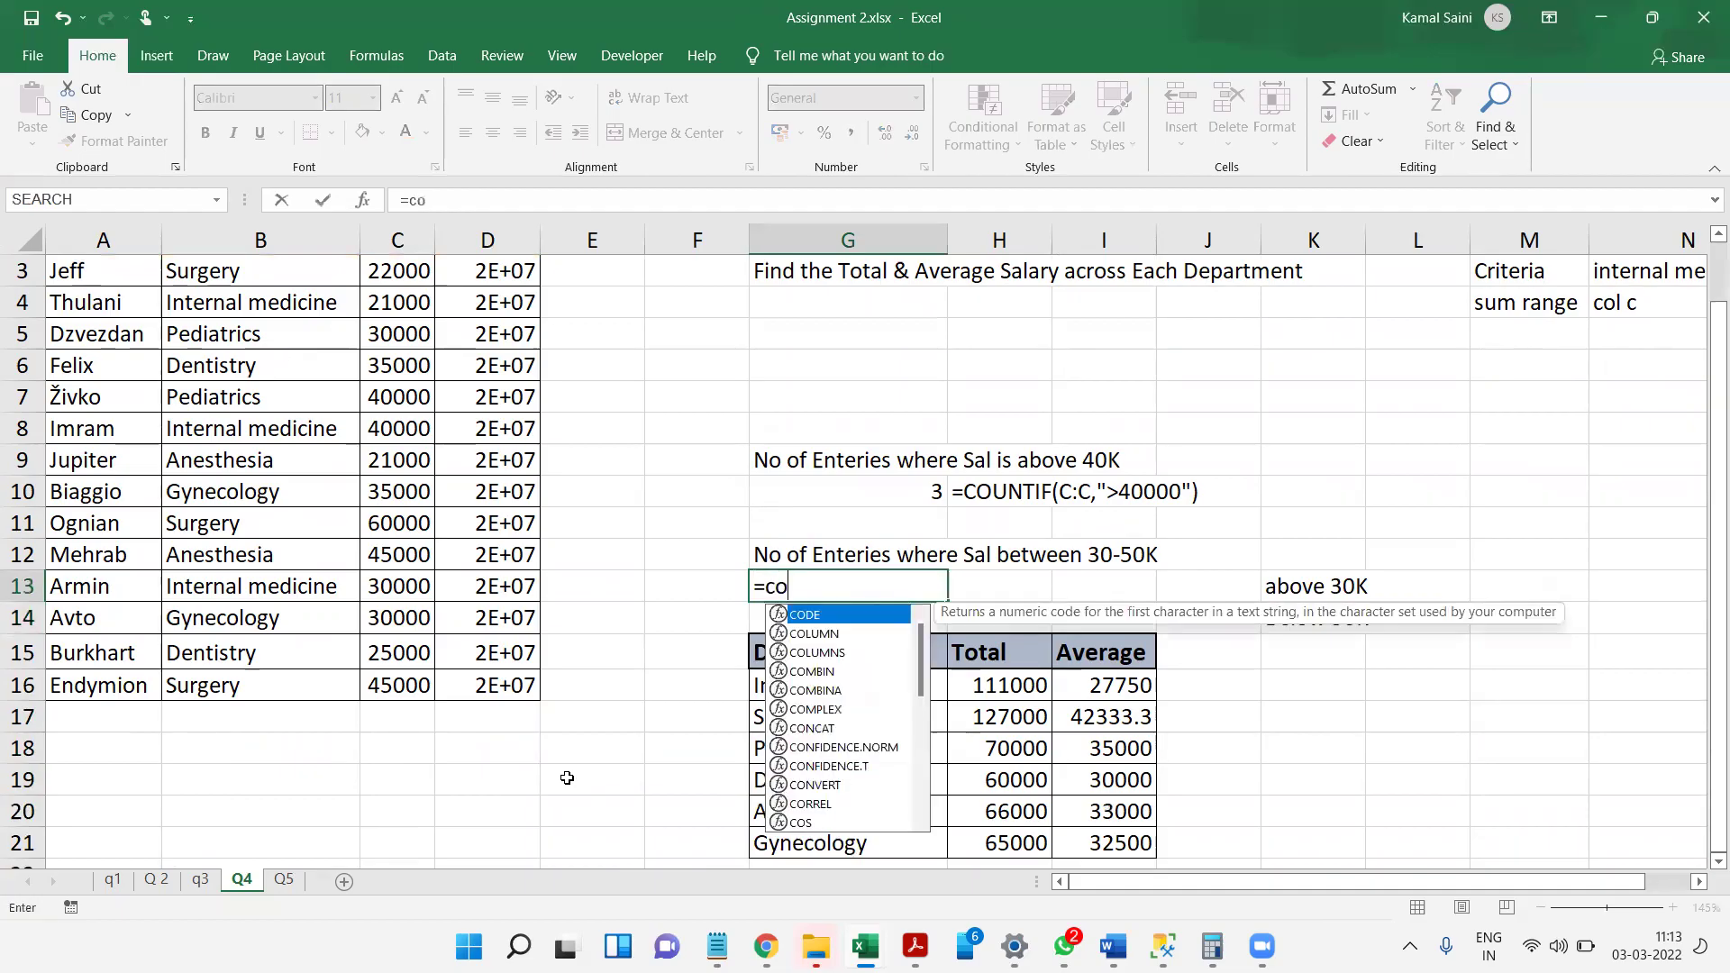
{"action": "type", "text": "untif"}
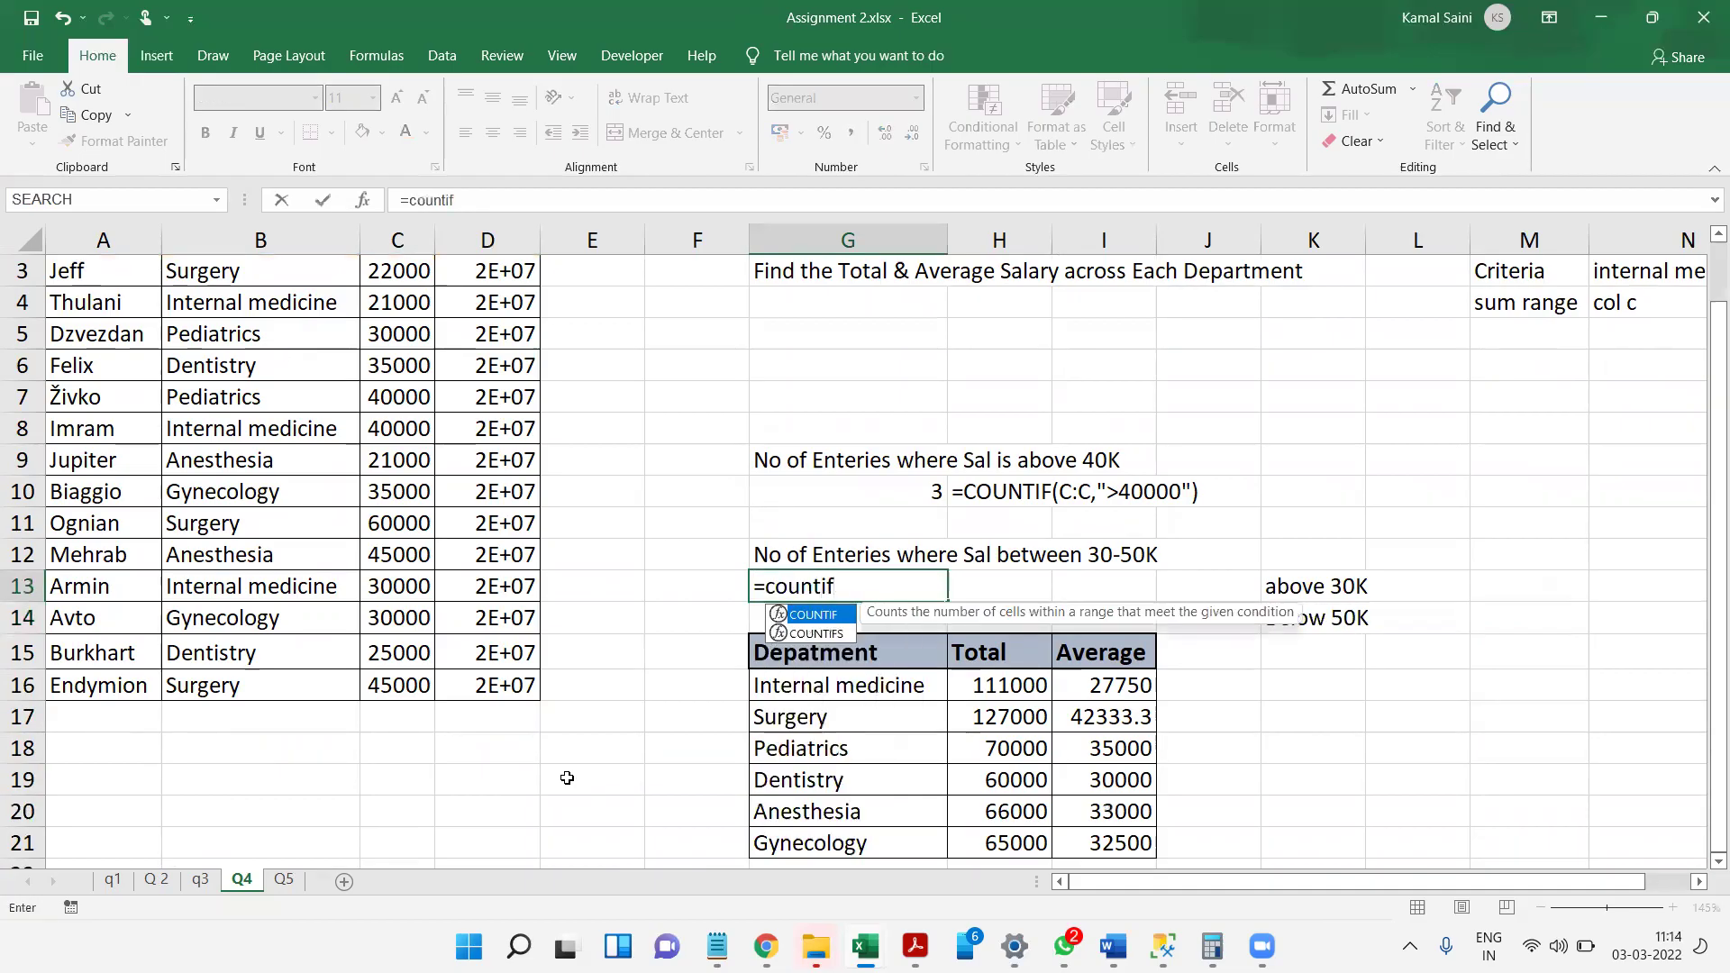
{"action": "key", "text": "Down"}
{"action": "key", "text": "Tab"}
{"action": "left_click", "coordinate": [410, 240]}
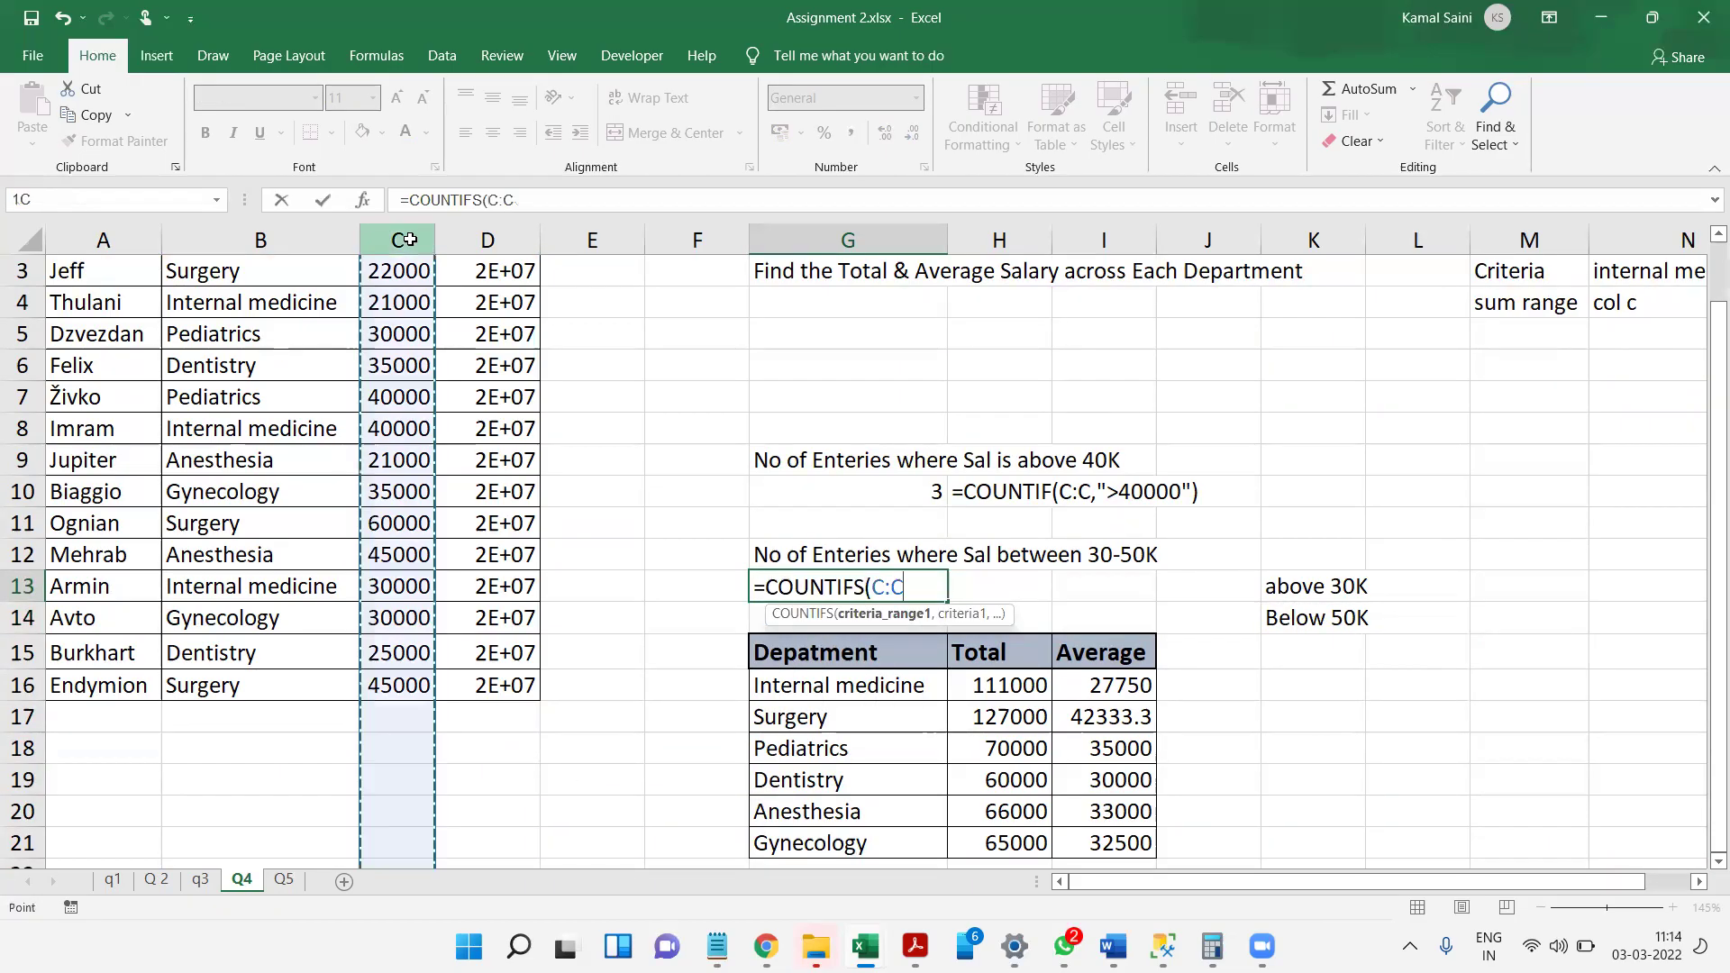
{"action": "type", "text": ",\">=30"}
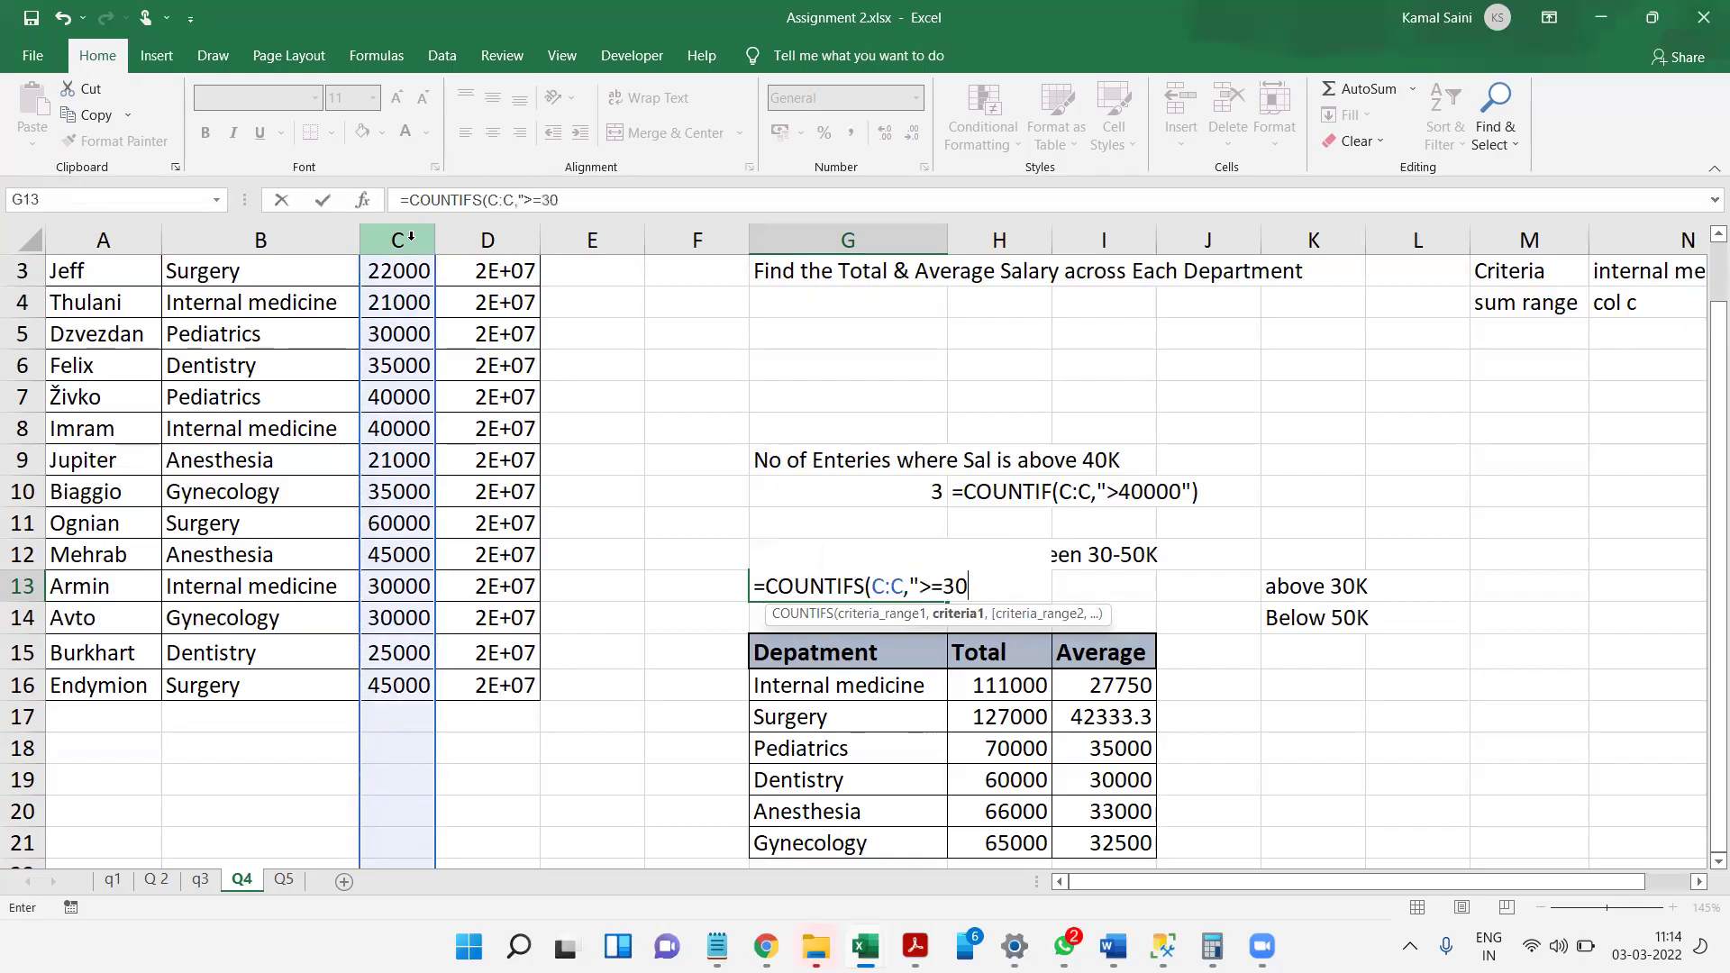
{"action": "type", "text": "000\","}
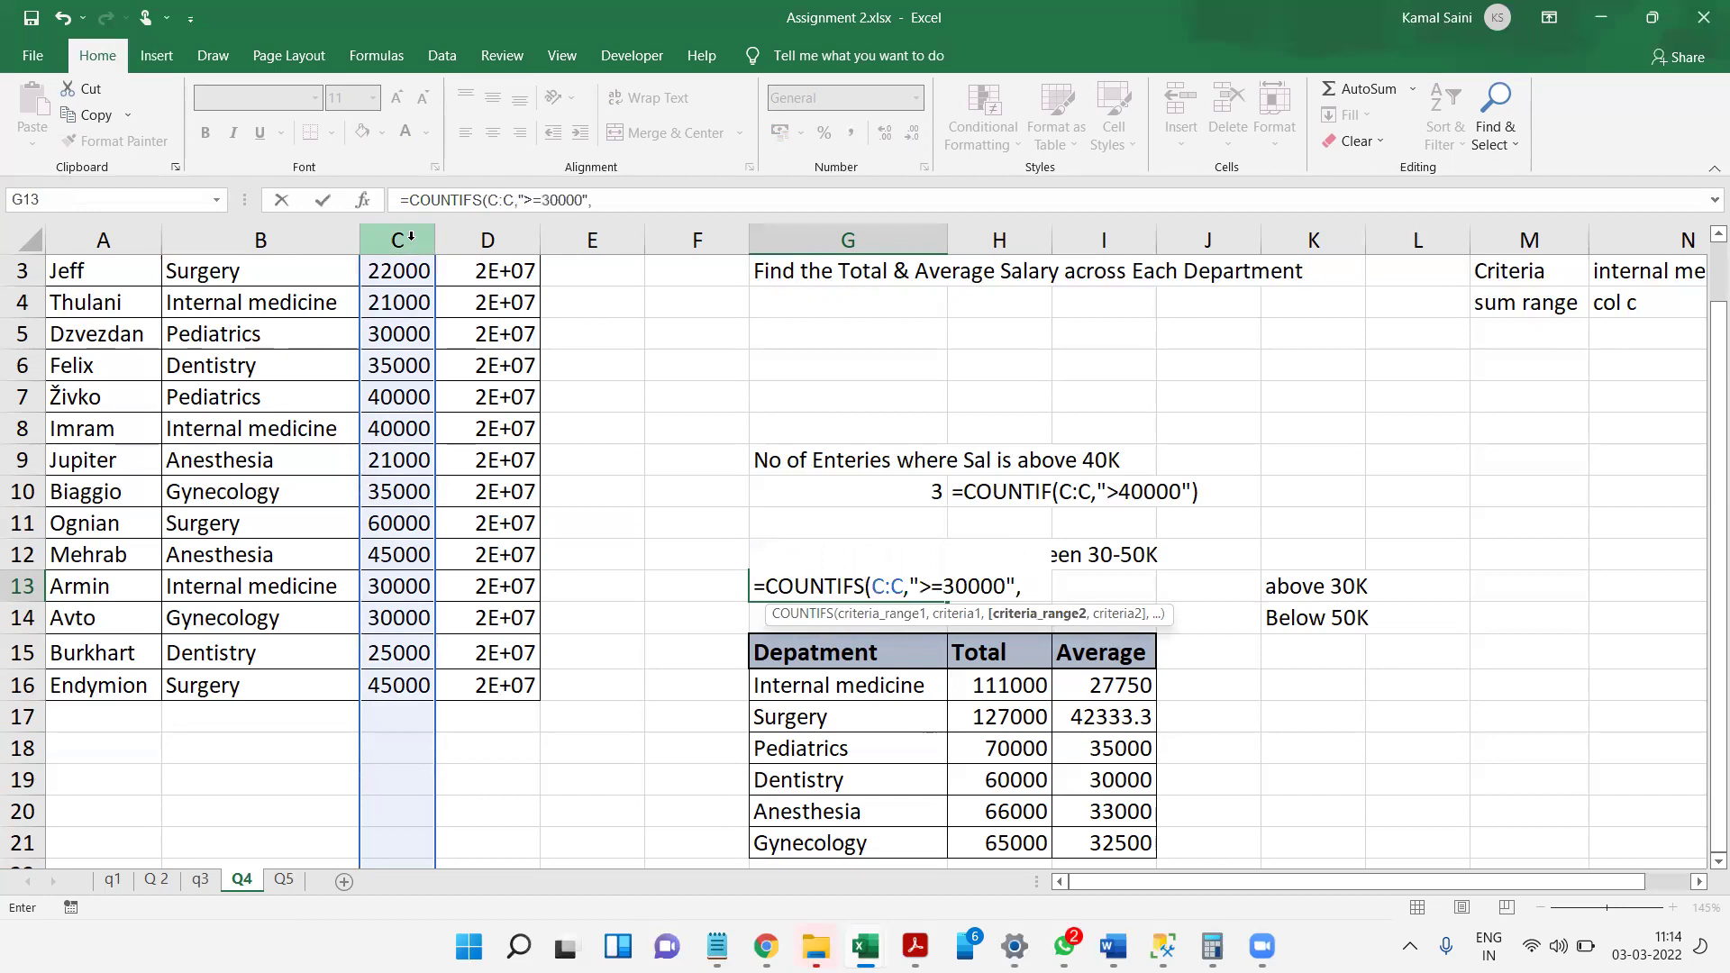
{"action": "left_click", "coordinate": [411, 236]}
{"action": "type", "text": ",\"<=50000\")"}
{"action": "key", "text": "Return"}
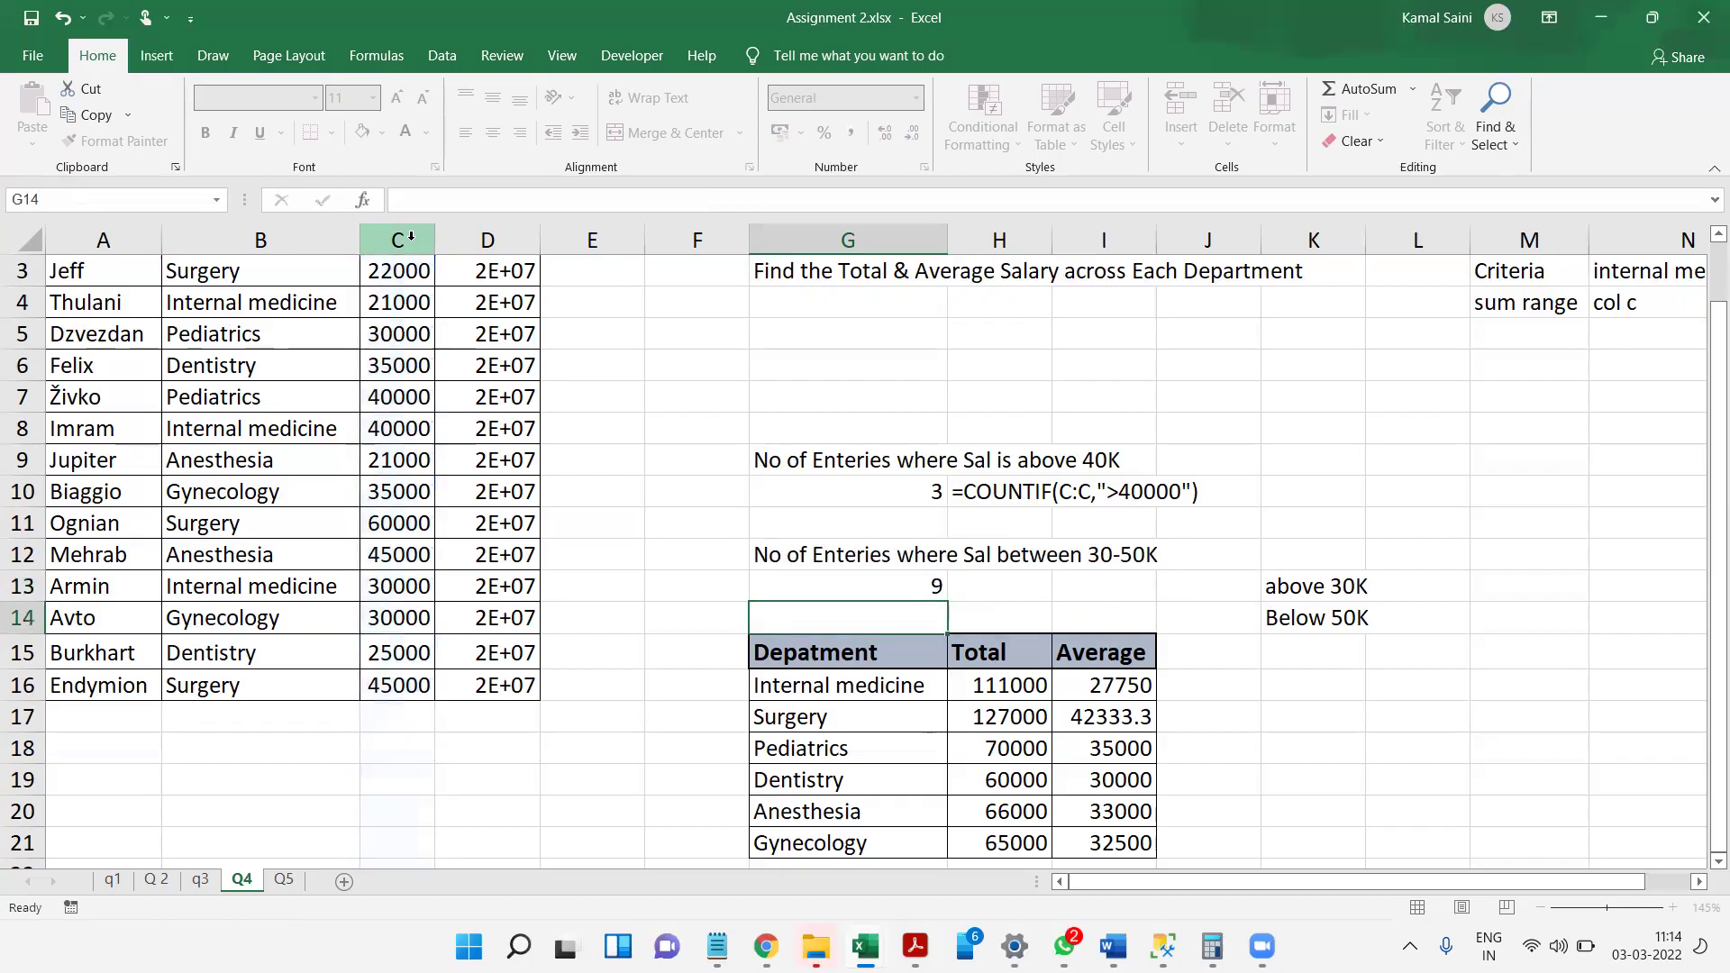
- Display the COUNTIFS formula of G13 as text in H13 with FORMULATEXT
{"action": "key", "text": "Up"}
{"action": "key", "text": "Right"}
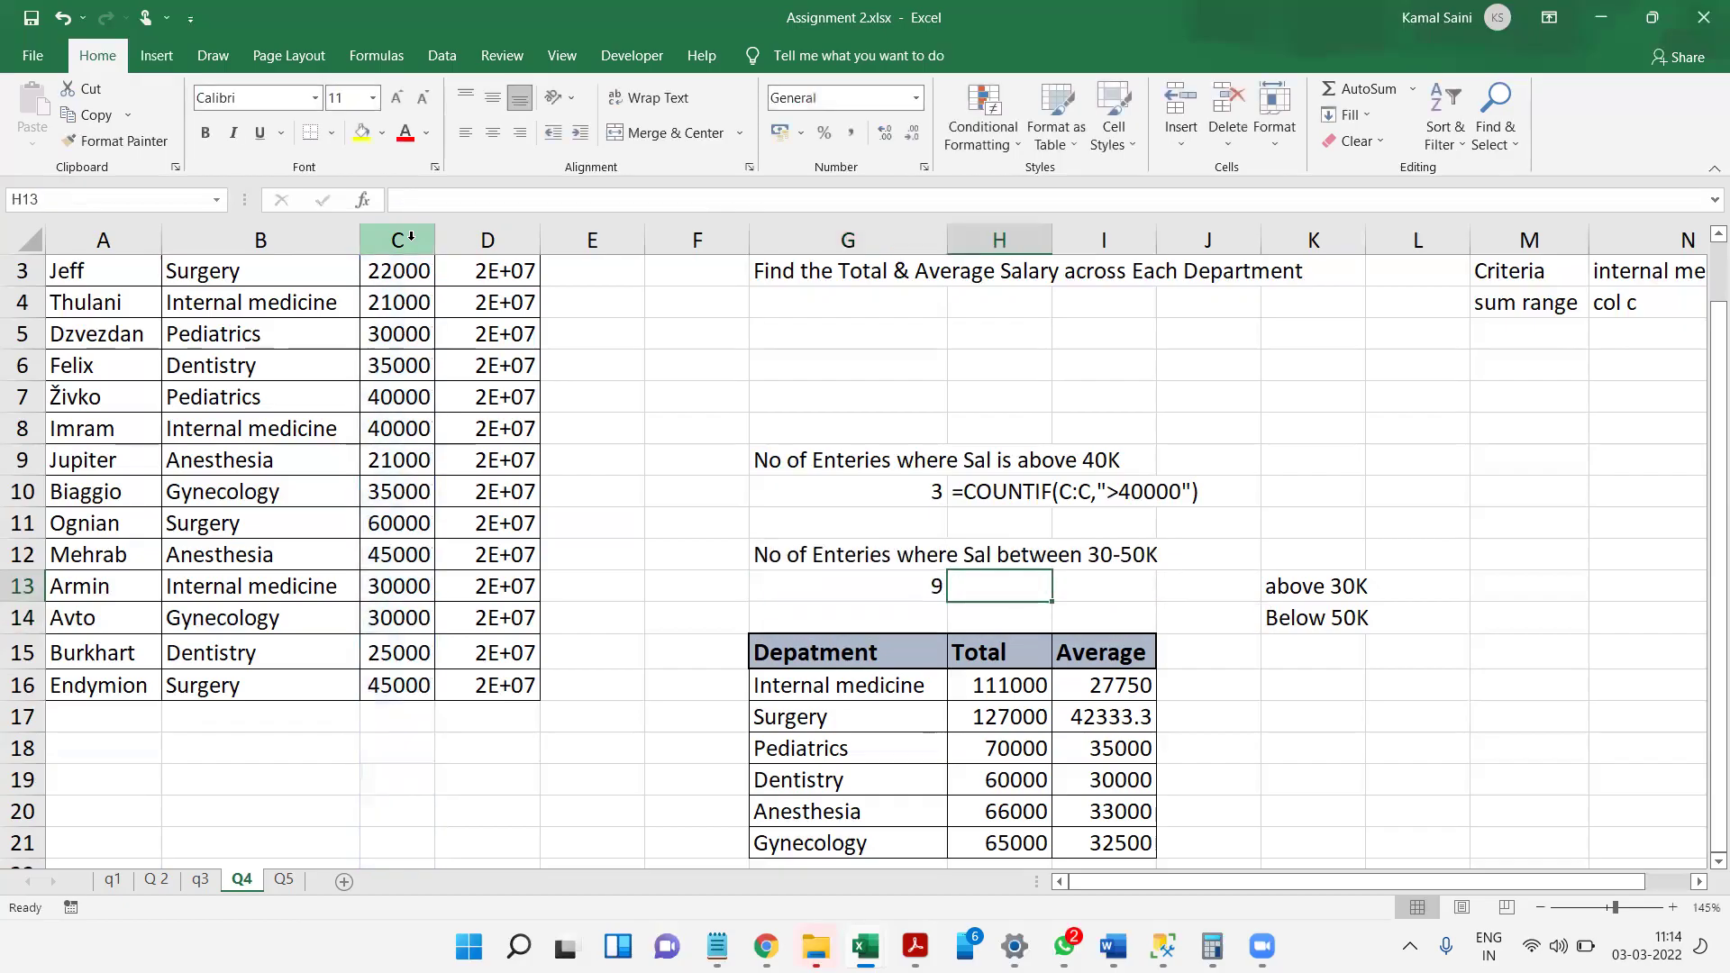
{"action": "type", "text": "="}
{"action": "type", "text": "form"}
{"action": "key", "text": "Tab"}
{"action": "type", "text": "G13)"}
{"action": "key", "text": "Return"}
- Move the two salary limit notes from K13:K14 to M13:M14
{"action": "key", "text": "Right"}
{"action": "key", "text": "Right"}
{"action": "key", "text": "Right"}
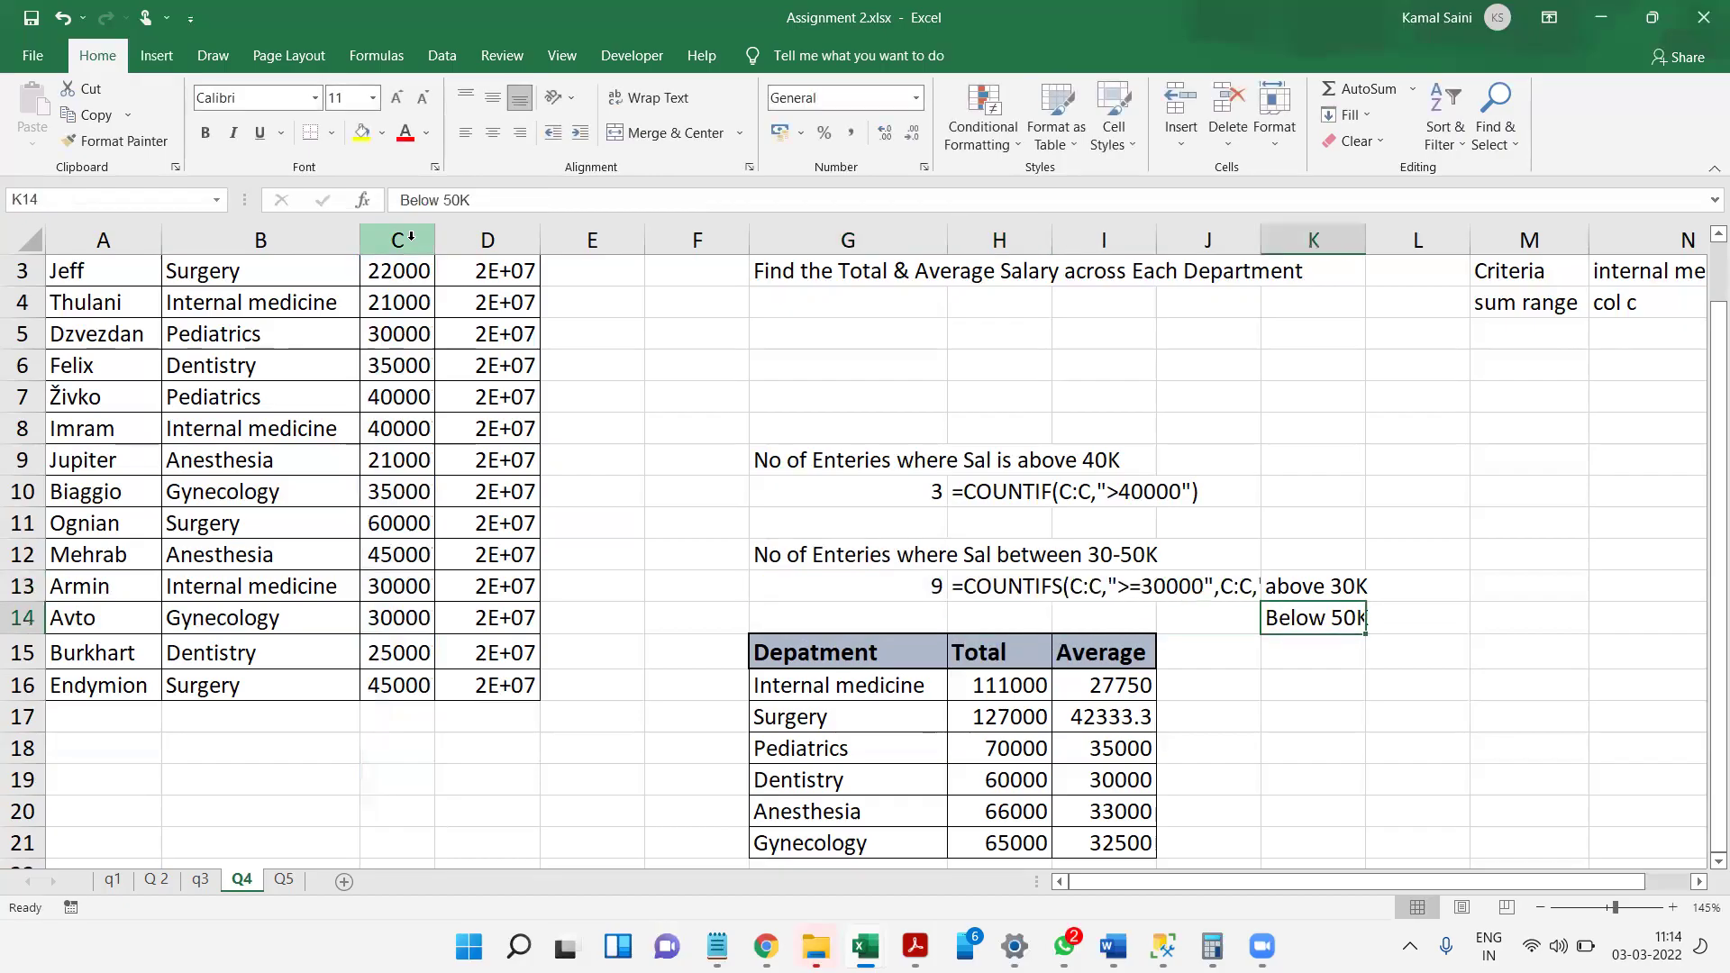
{"action": "key", "text": "Up"}
{"action": "key", "text": "shift+Down"}
{"action": "key", "text": "ctrl+c"}
{"action": "key", "text": "Right"}
{"action": "key", "text": "Right"}
{"action": "key", "text": "Return"}
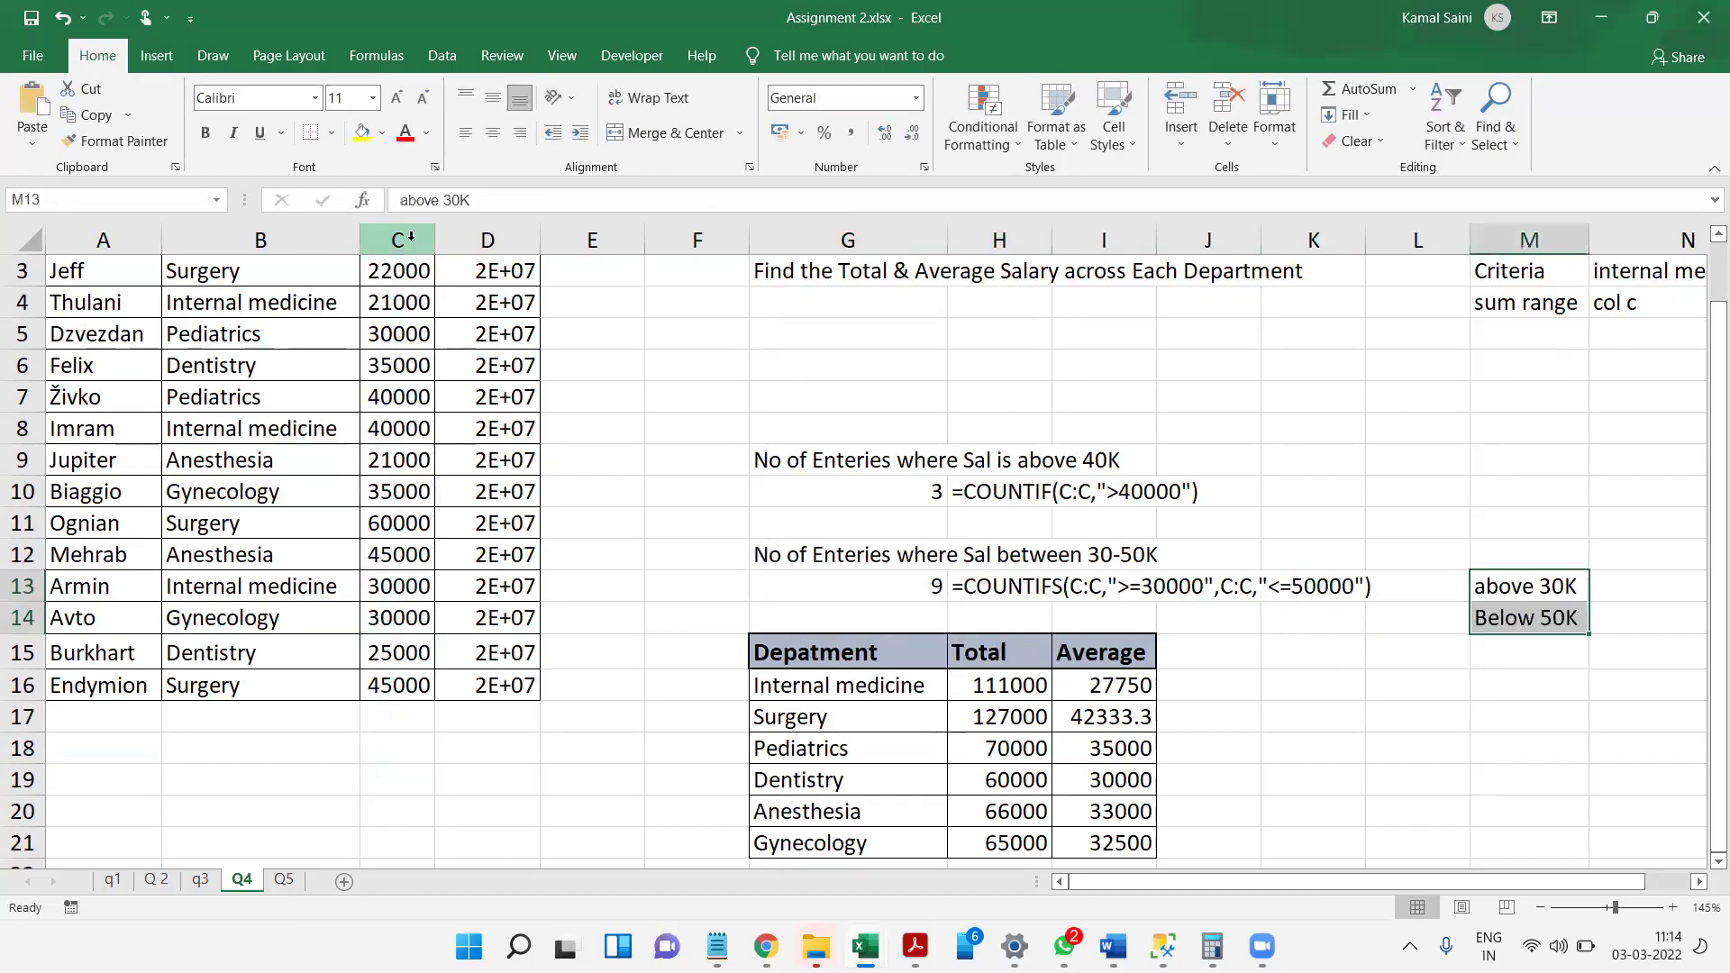
- Return to G13 and review its COUNTIFS formula for salaries between 30K and 50K
{"action": "key", "text": "Right"}
{"action": "key", "text": "Left"}
{"action": "key", "text": "Left"}
{"action": "key", "text": "Left"}
{"action": "key", "text": "Left"}
{"action": "key", "text": "Left"}
{"action": "key", "text": "Left"}
{"action": "key", "text": "Left"}
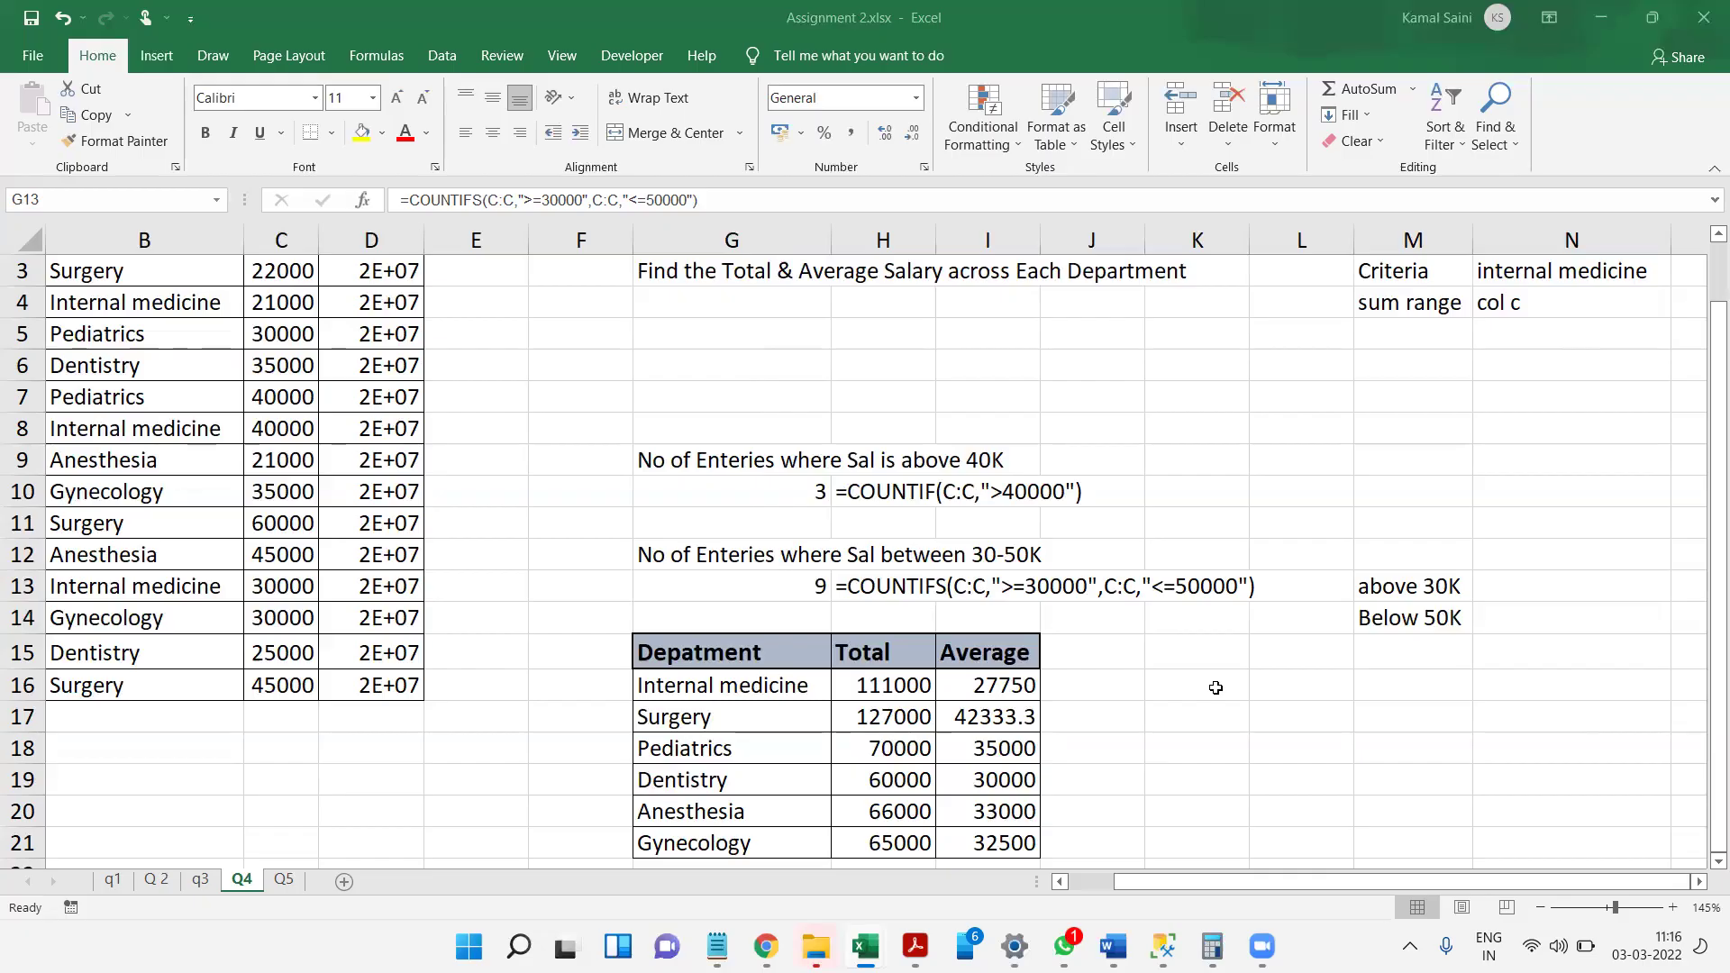
{"action": "left_click", "coordinate": [826, 584]}
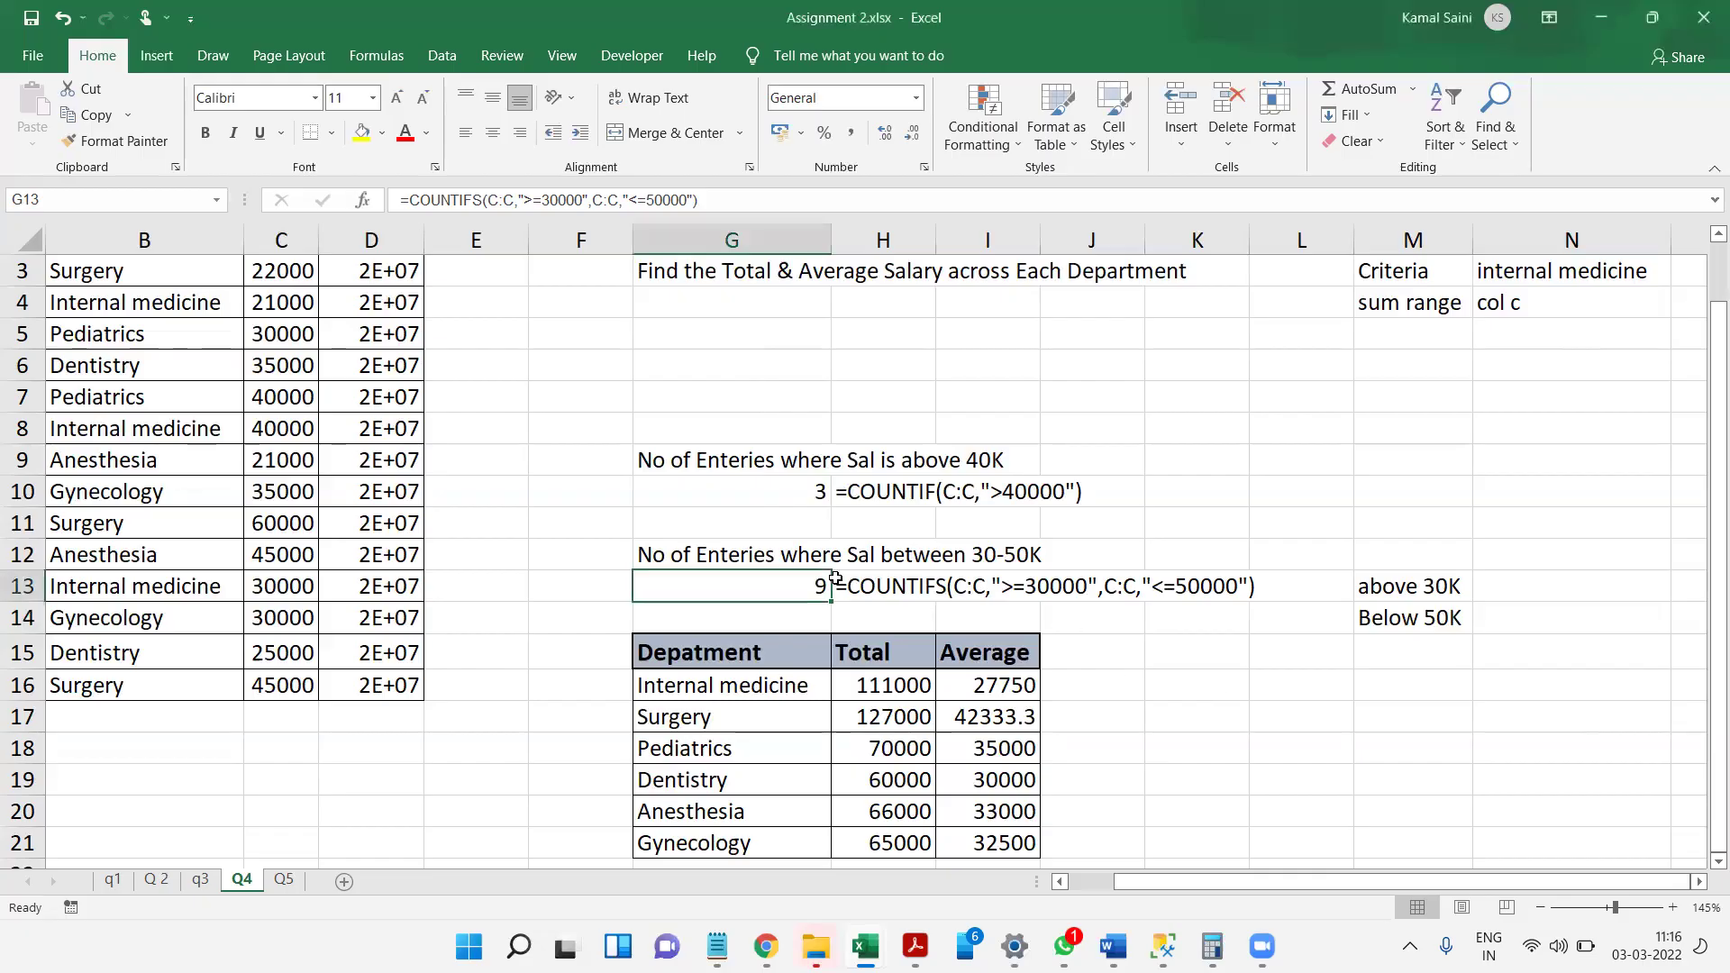
- Autofit column D on the Q4 sheet to the width of its date values
{"action": "double_click", "coordinate": [425, 241]}
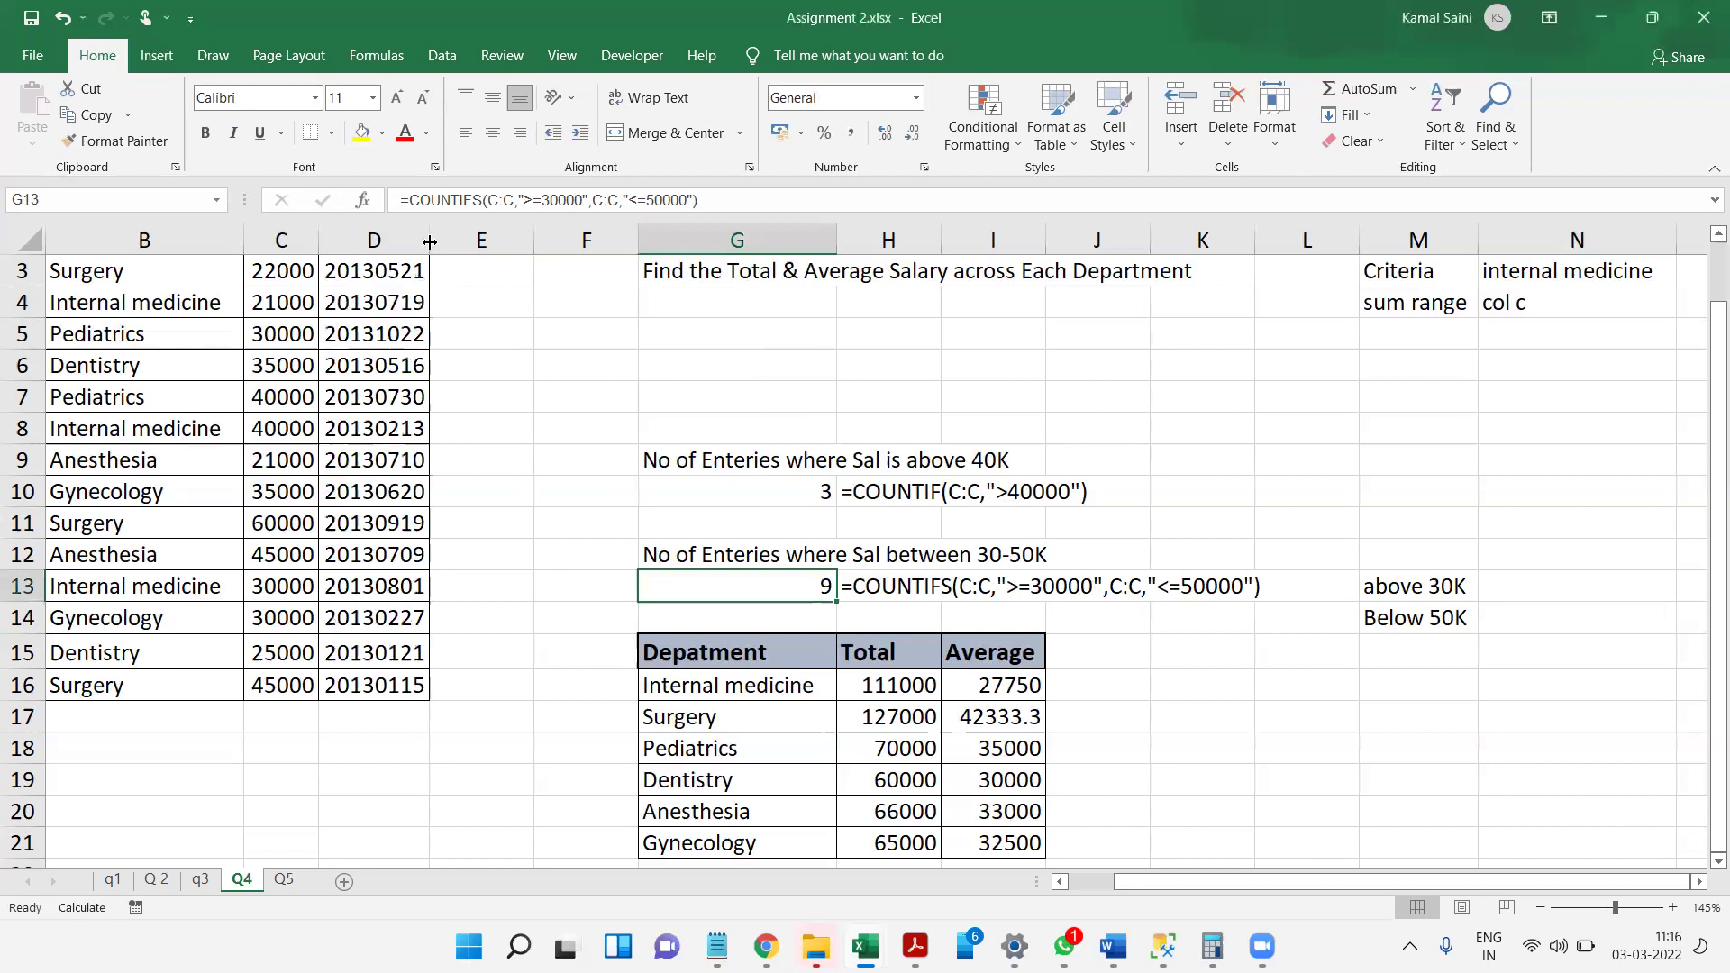
{"action": "left_click", "coordinate": [435, 479]}
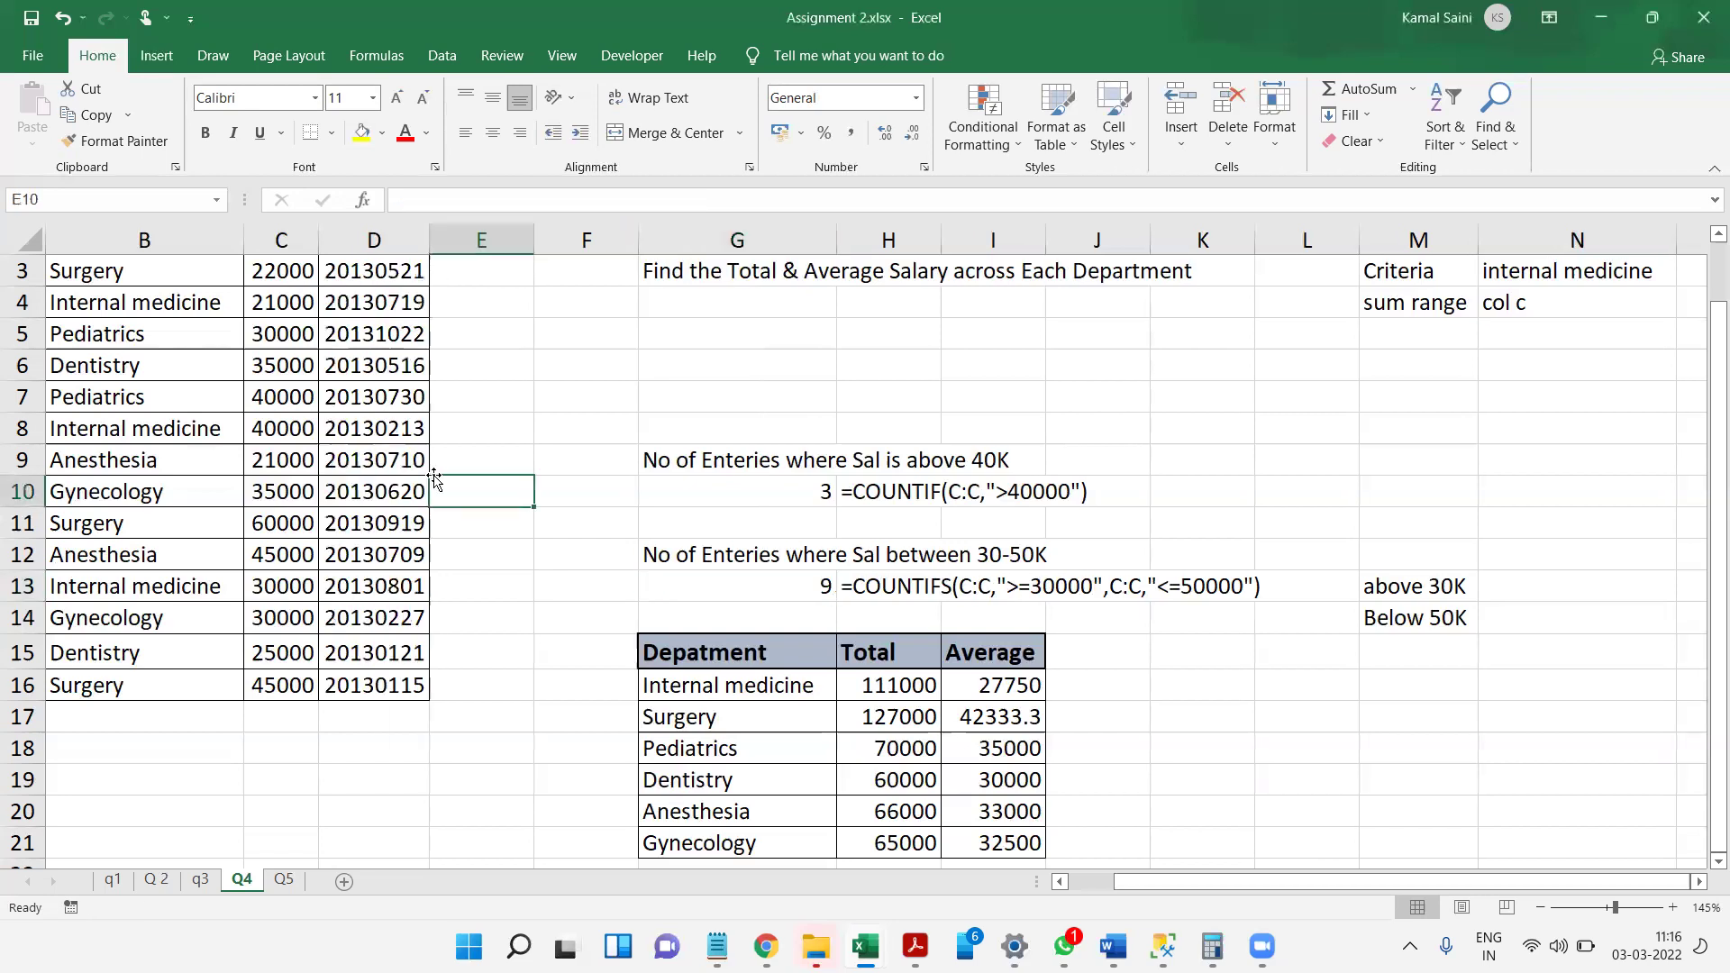
{"action": "type", "text": "d"}
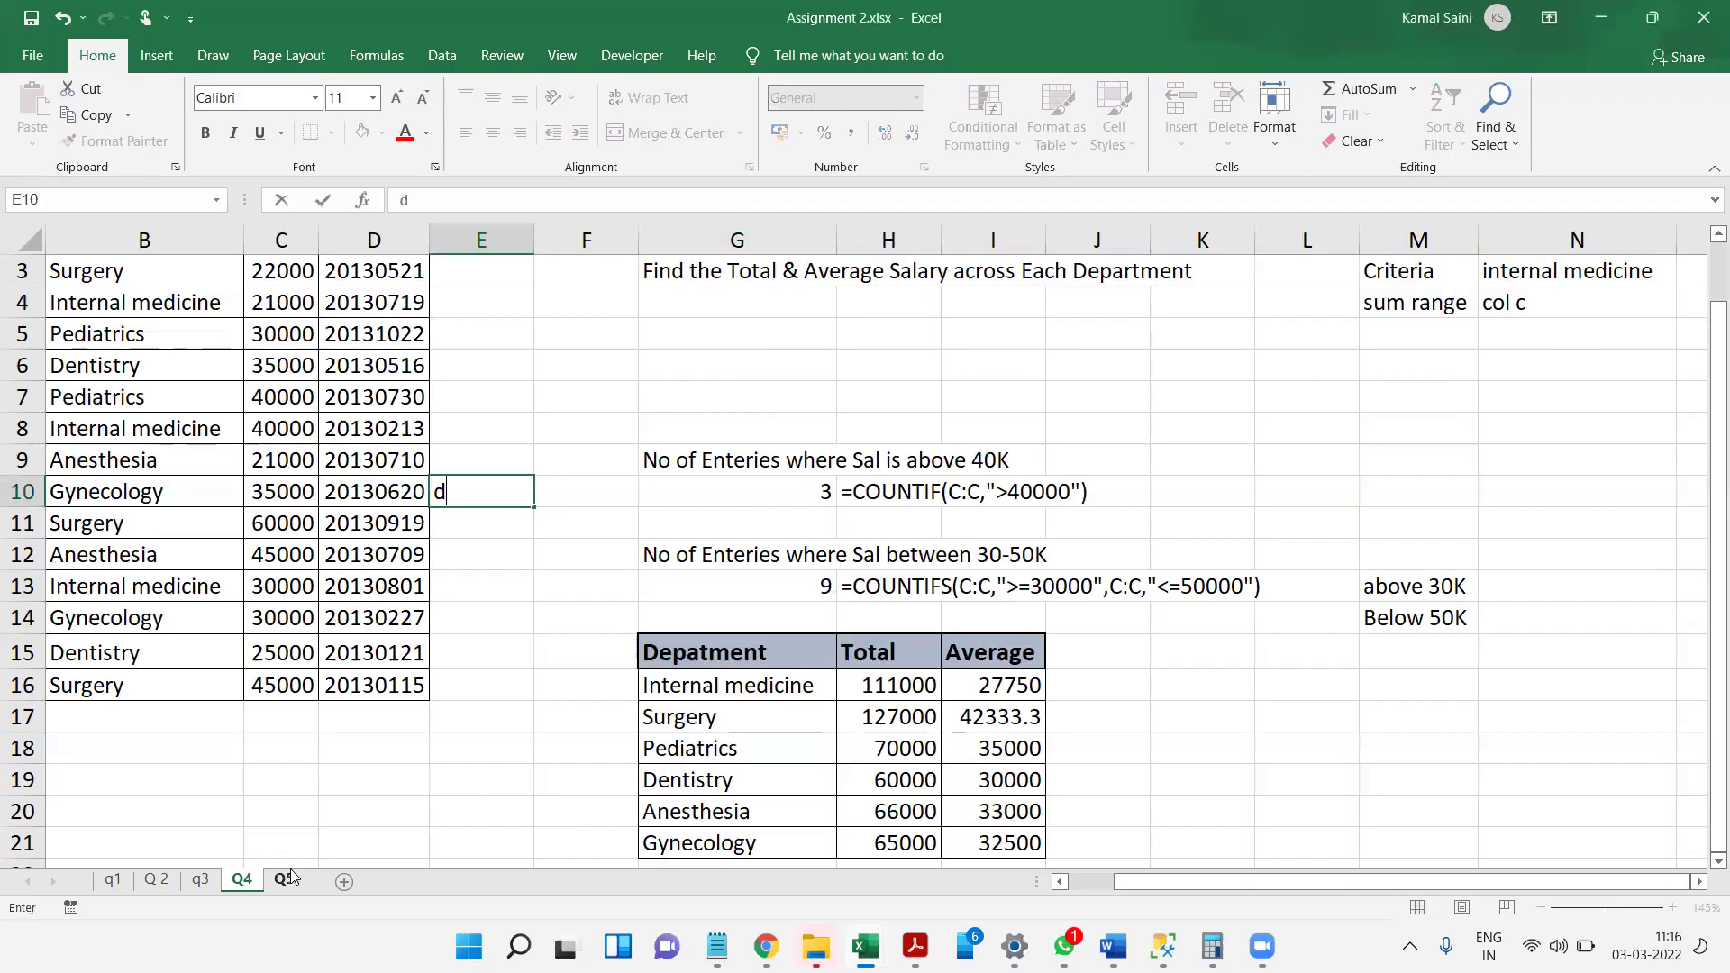
{"action": "key", "text": "Escape"}
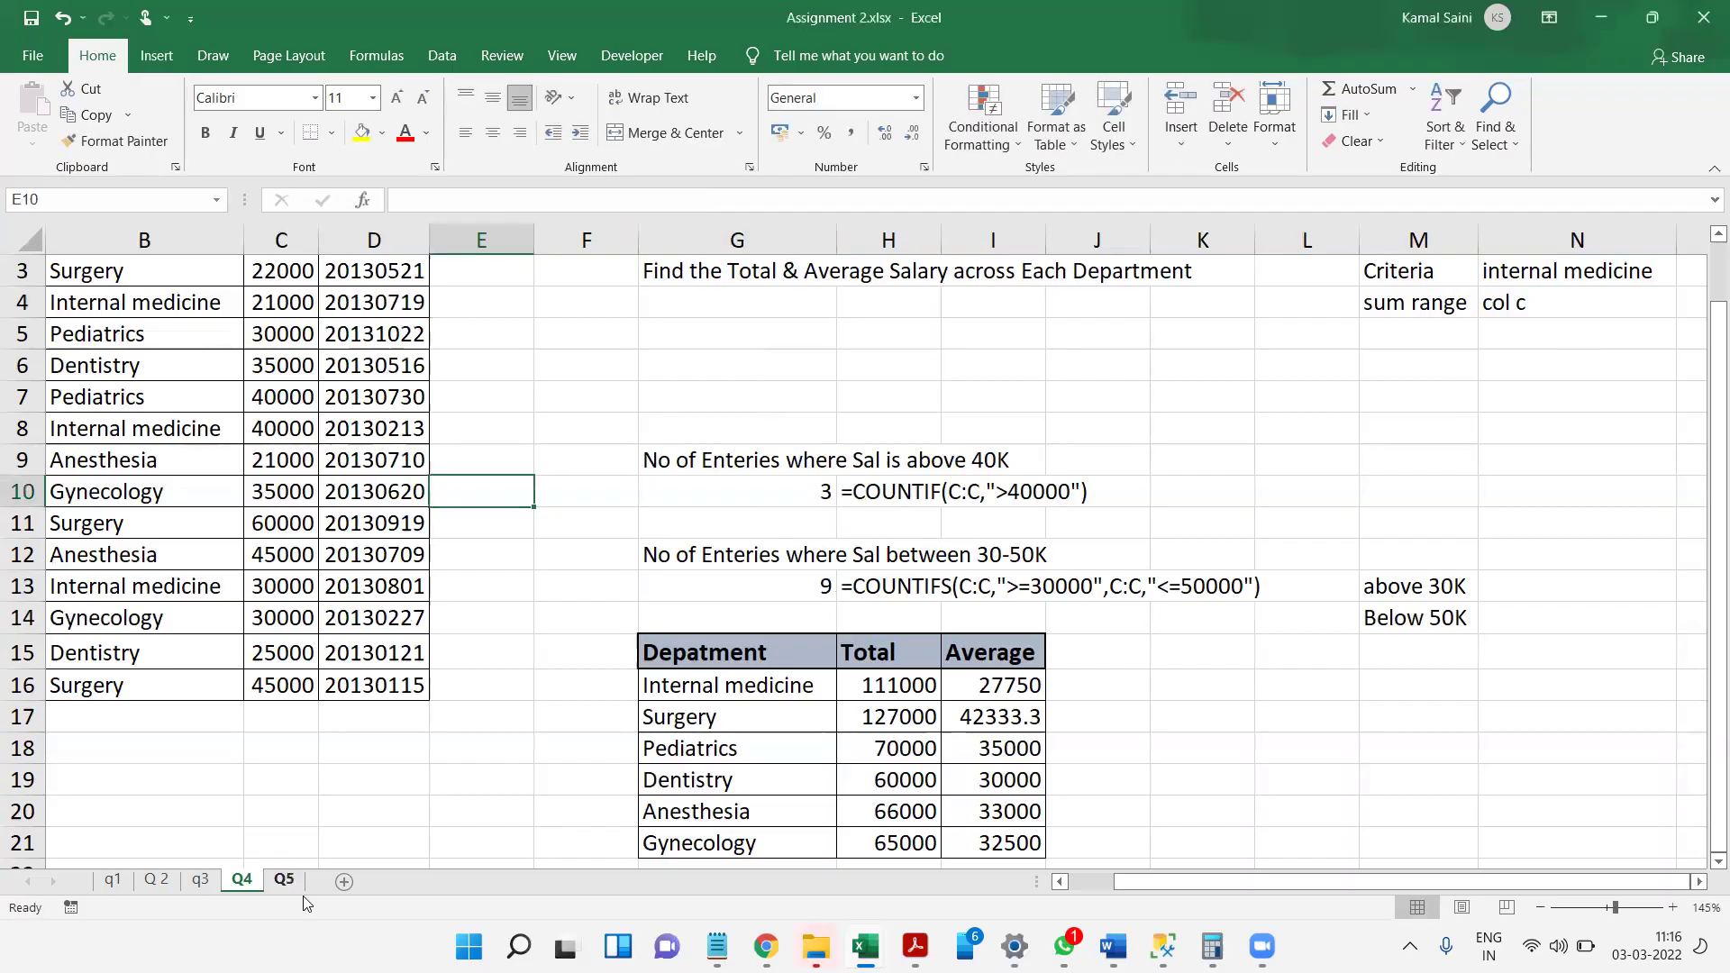
- Open the Q5 sheet and examine the song data and the list of questions under Find
{"action": "right_click", "coordinate": [287, 881]}
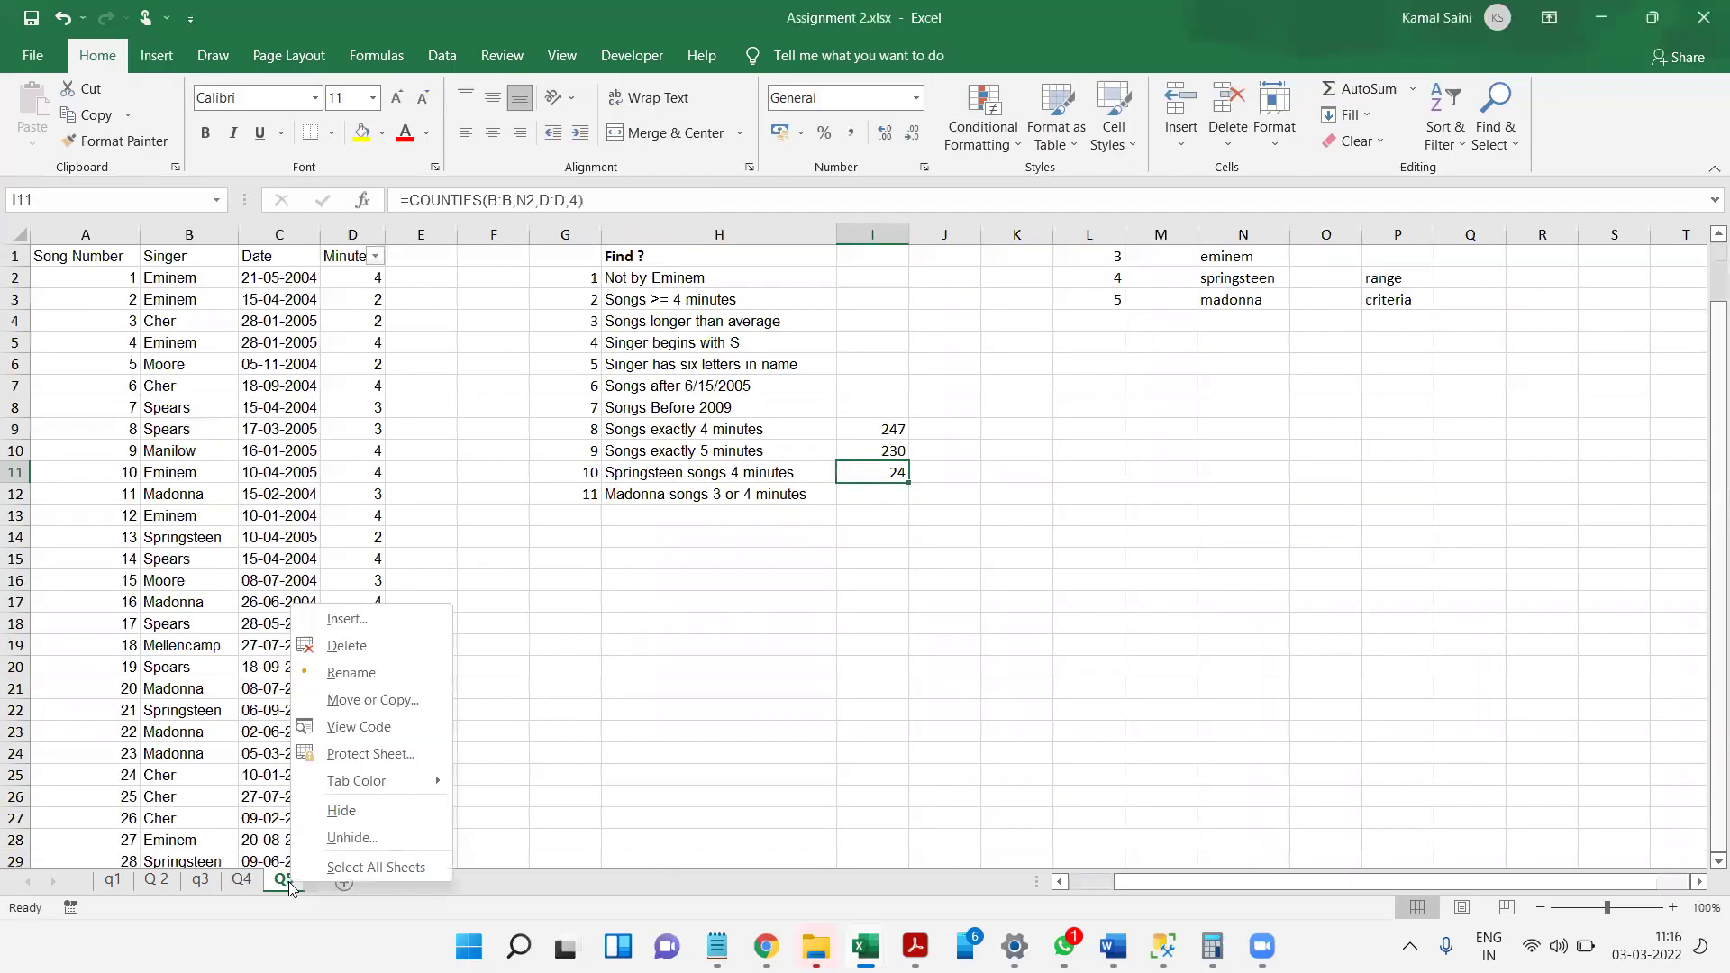
{"action": "left_click", "coordinate": [684, 525]}
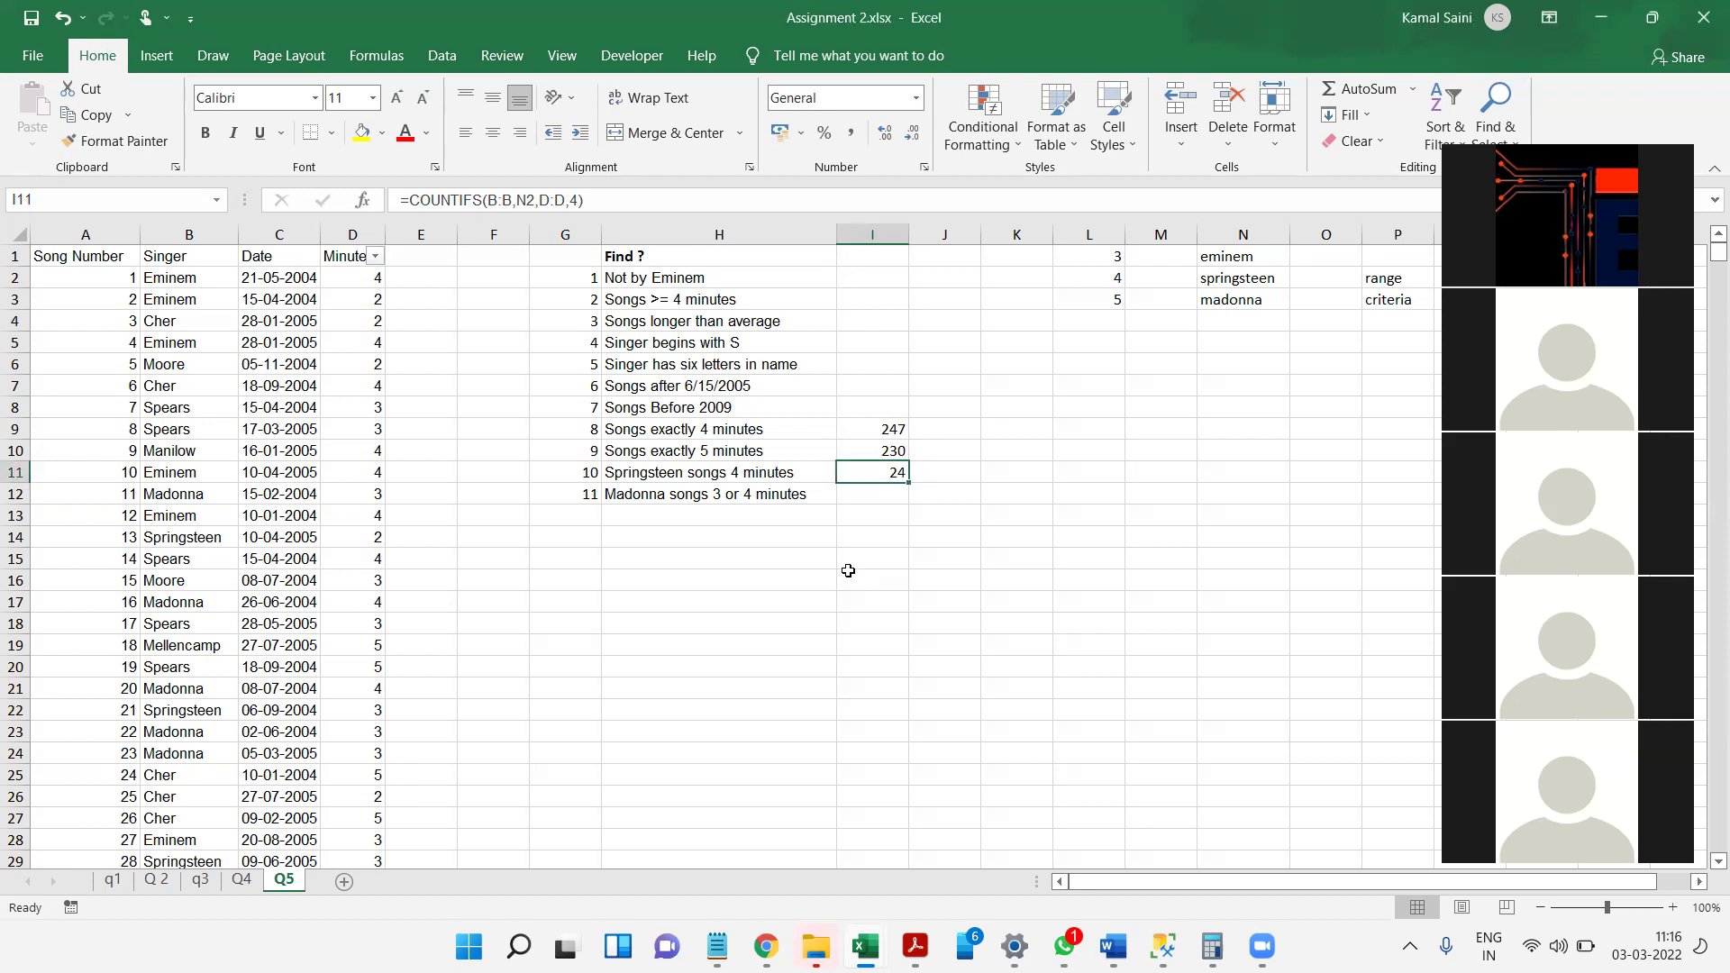
{"action": "left_click", "coordinate": [819, 559]}
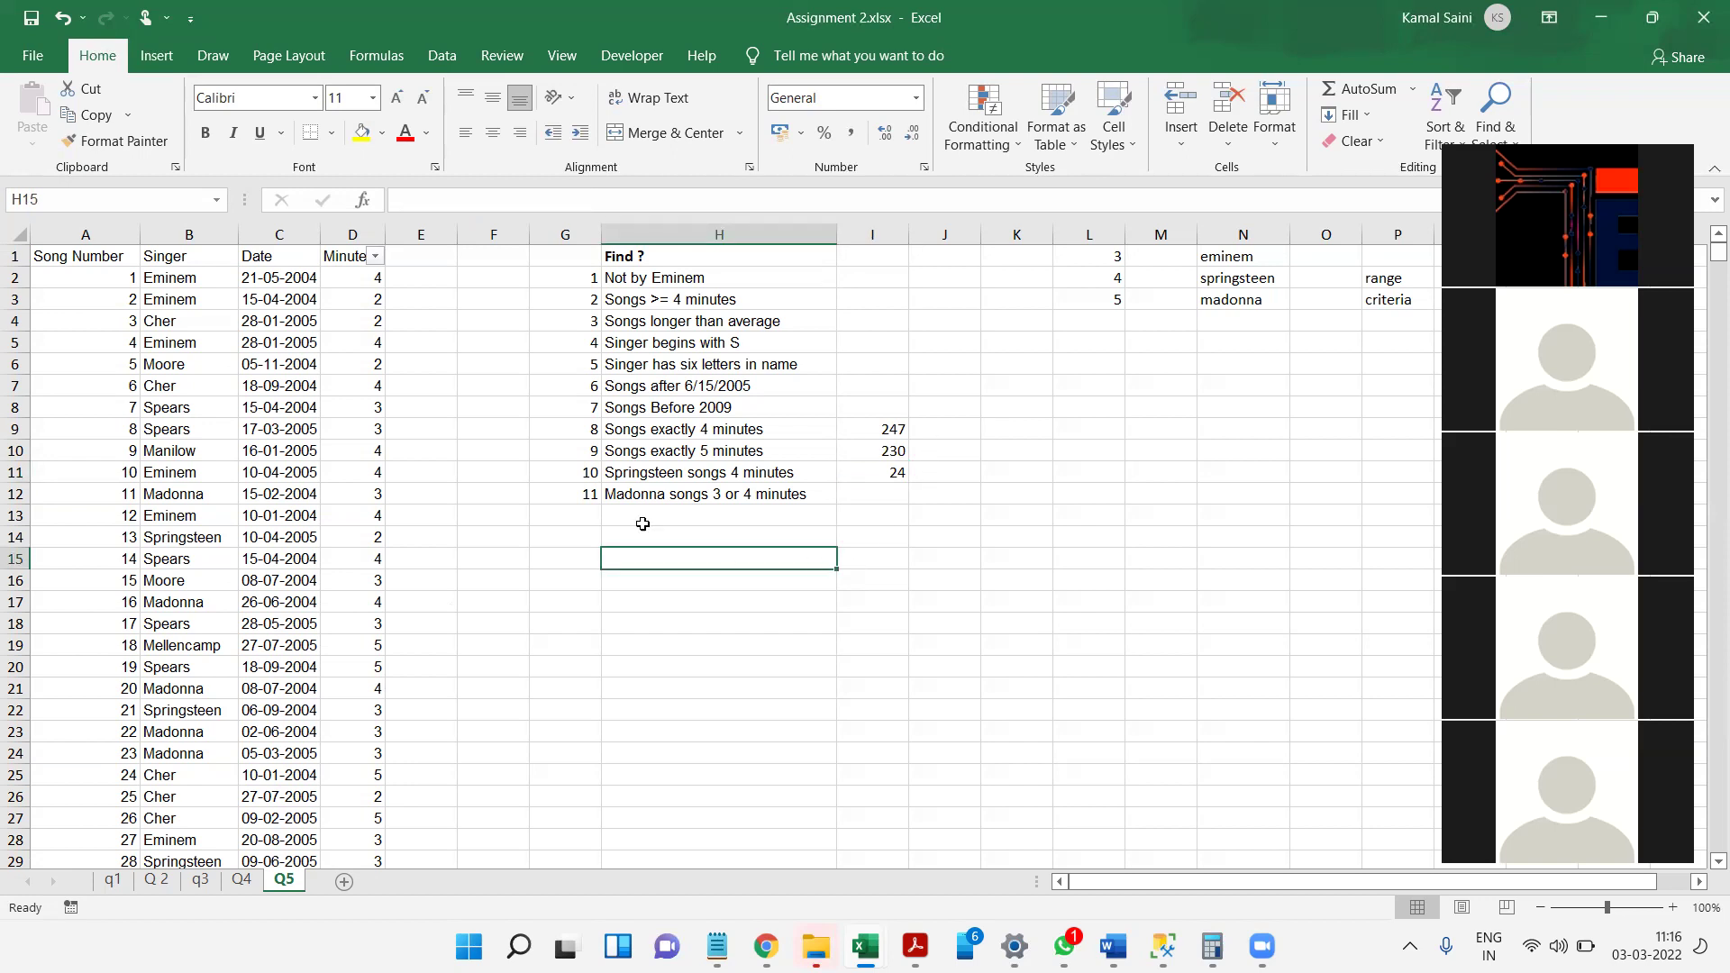
{"action": "left_click", "coordinate": [331, 699]}
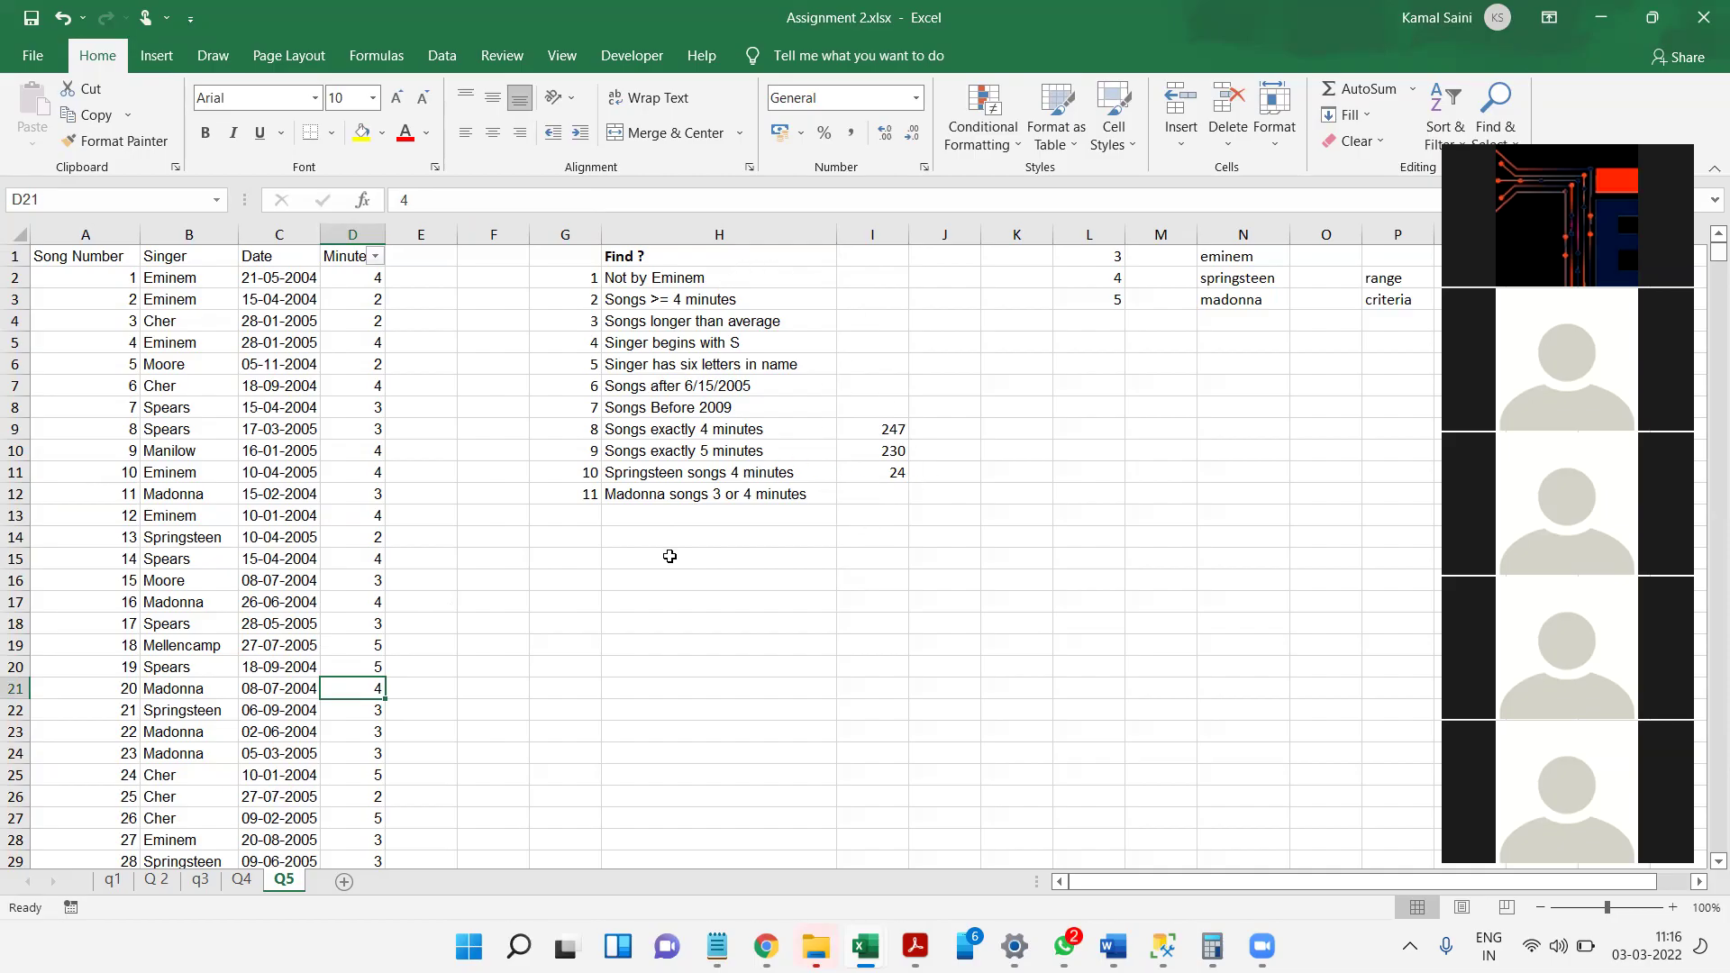
- Check the conditional function examples on Sheet2 of Class Excel XIUS Megasoft.xlsx, returning to Assignment 2.xlsx
{"action": "key", "text": "alt+Tab"}
{"action": "key", "text": "alt+Tab"}
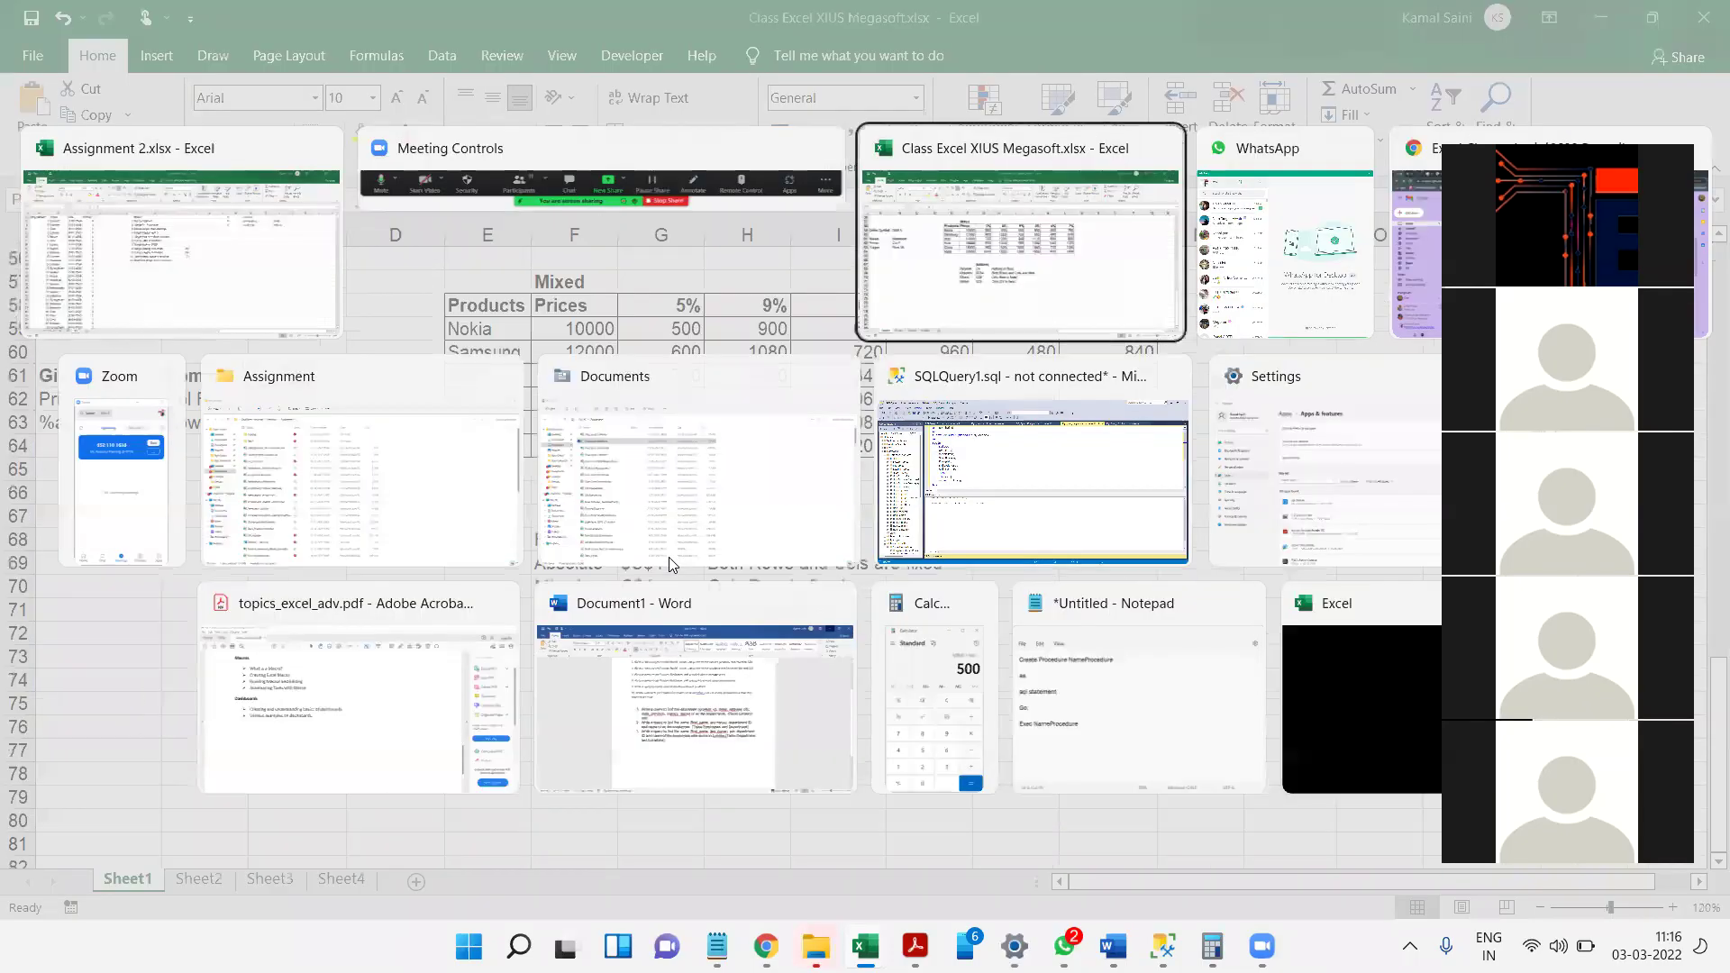
{"action": "left_click", "coordinate": [206, 881]}
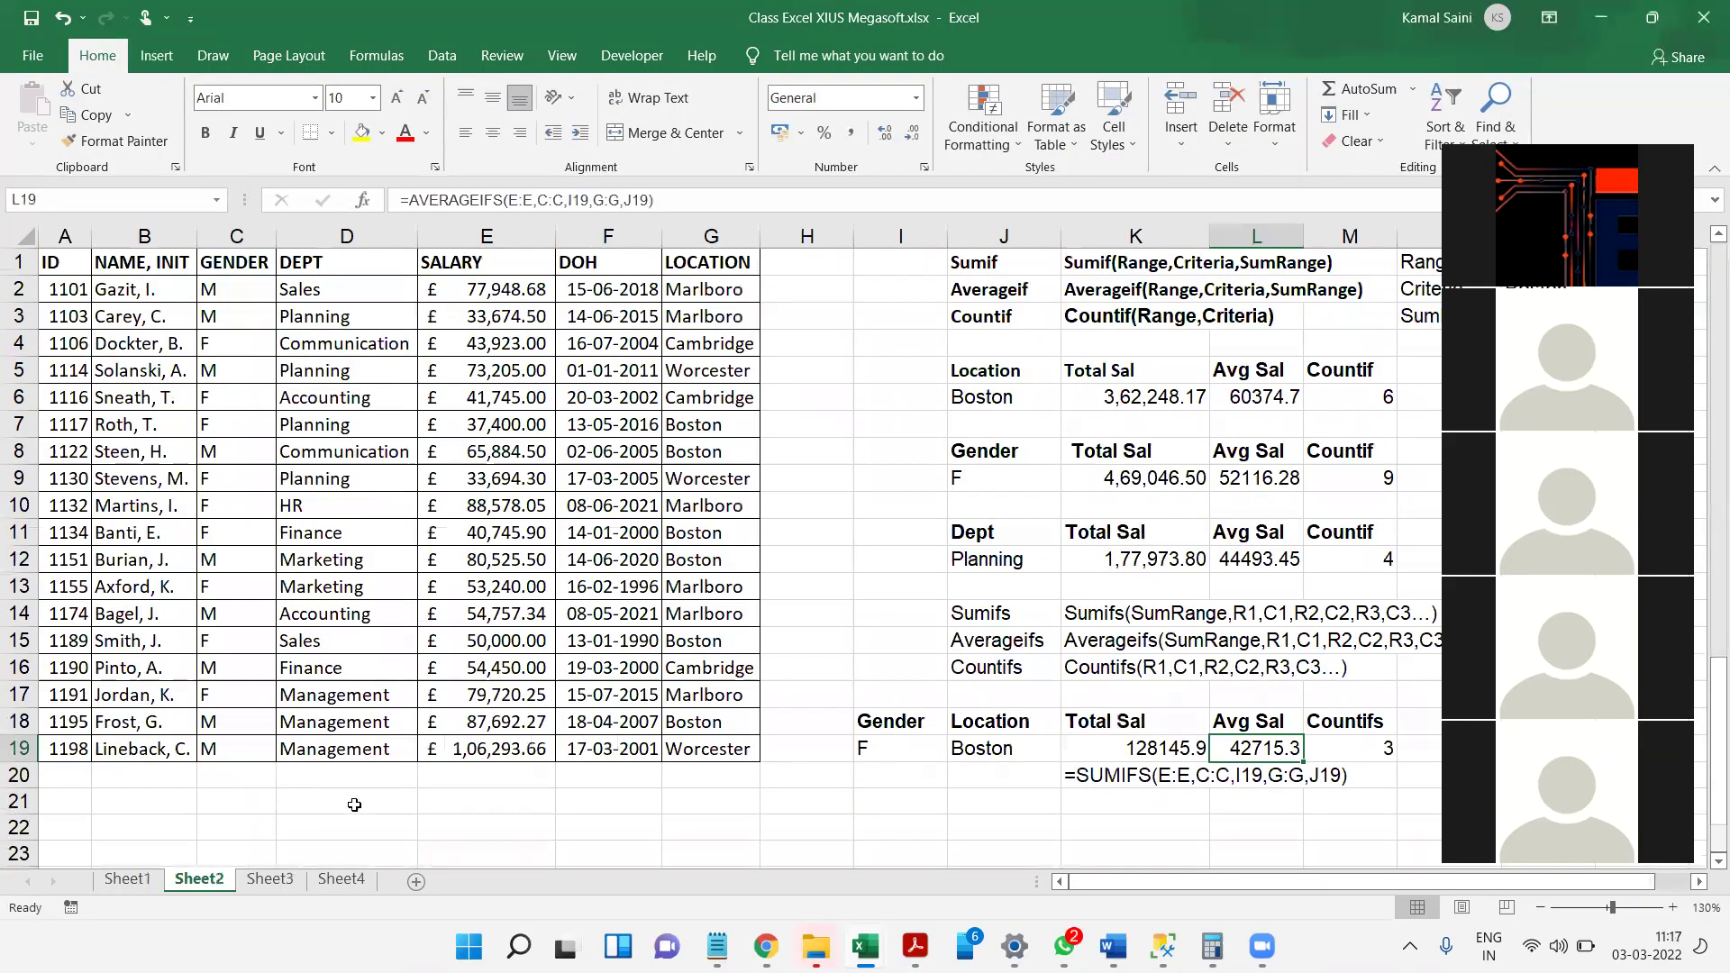
{"action": "key", "text": "alt+Tab"}
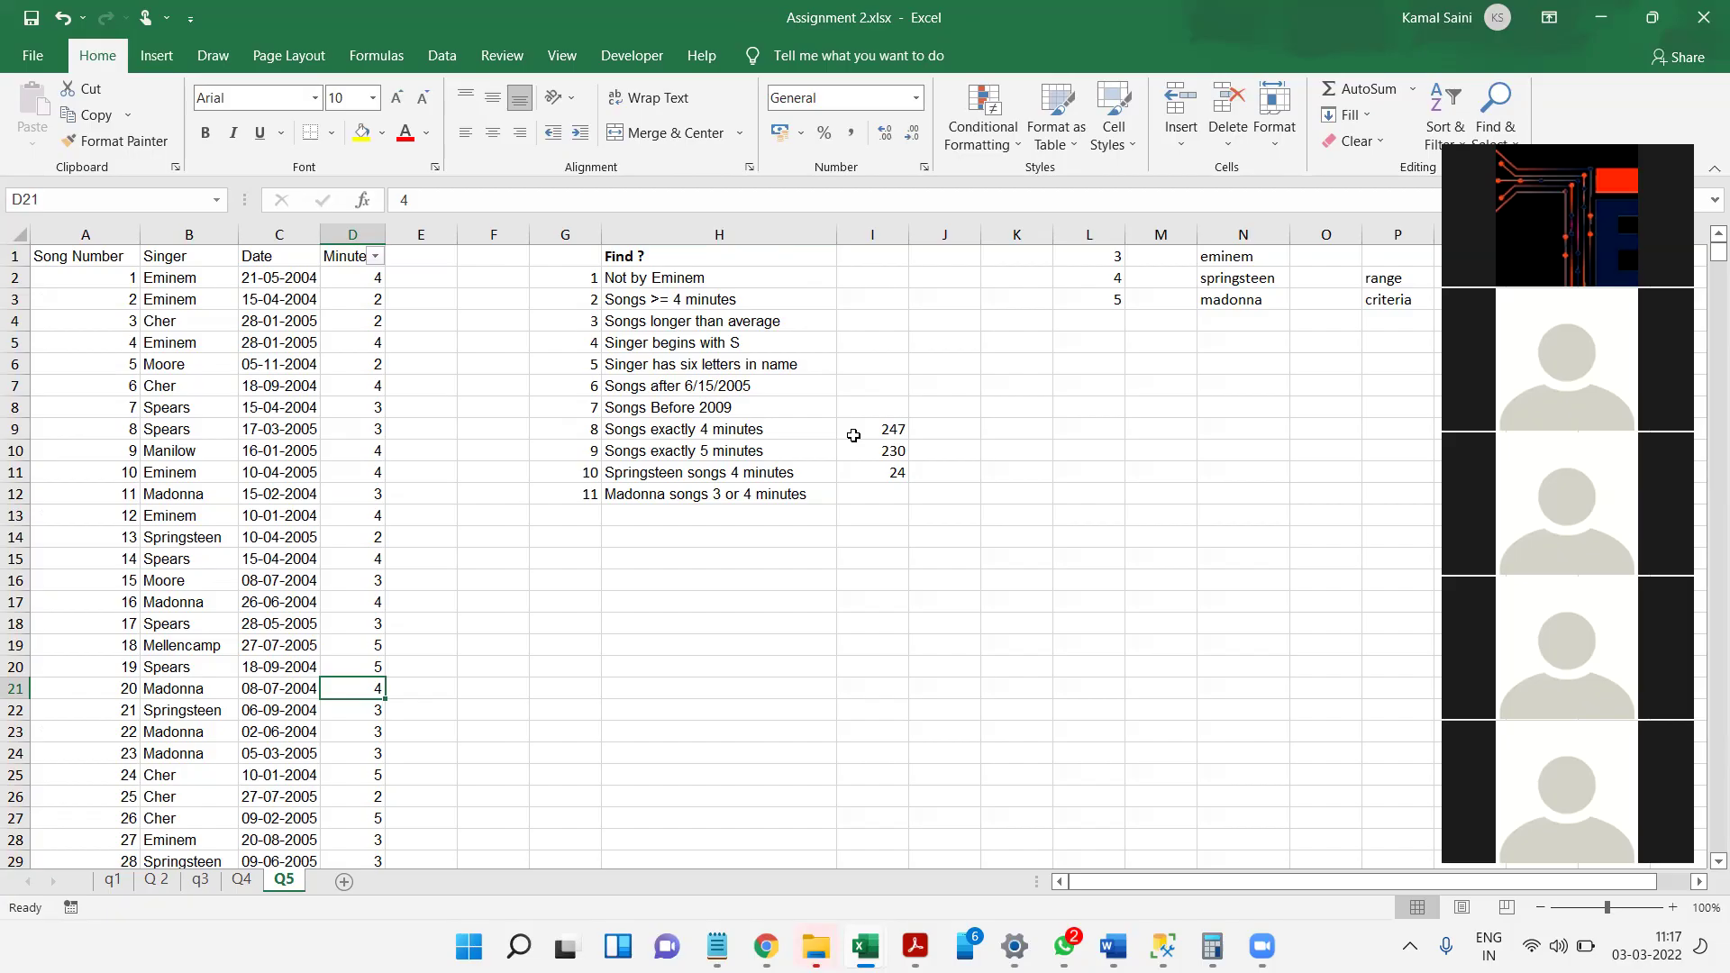
- Select the answer cells I2:I12 beside the song questions on Q5 to review what must be filled in
{"action": "left_click_drag", "start_coordinate": [886, 281], "coordinate": [893, 494]}
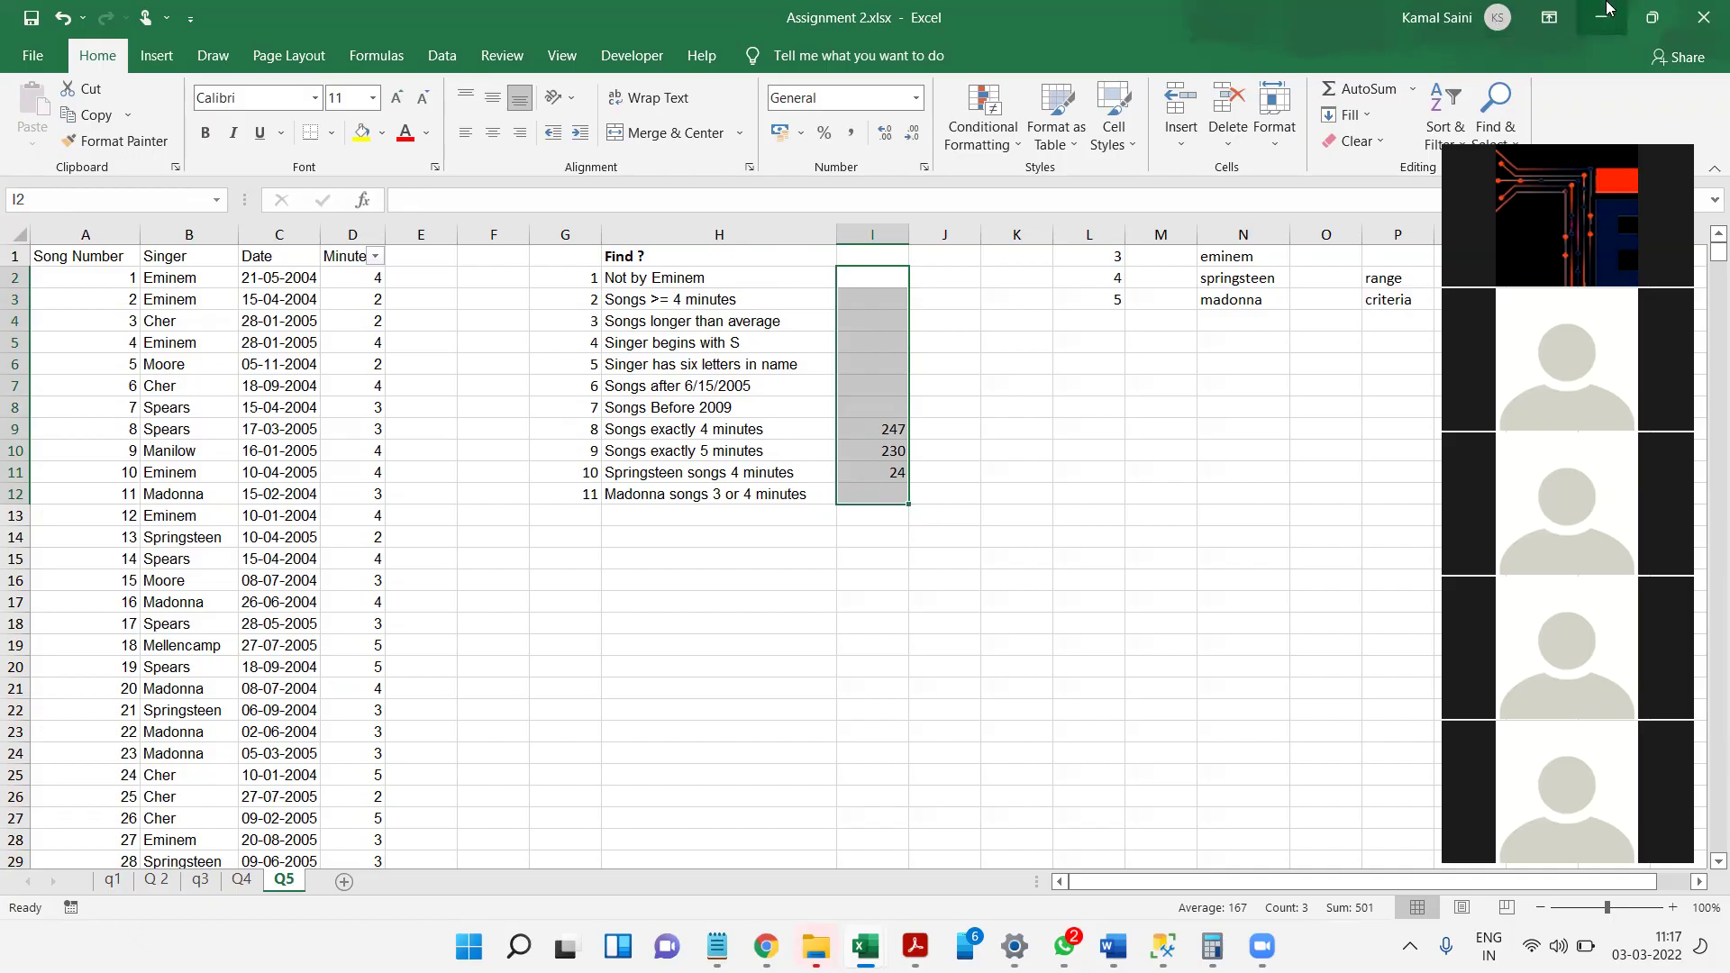
{"action": "left_click", "coordinate": [1576, 94]}
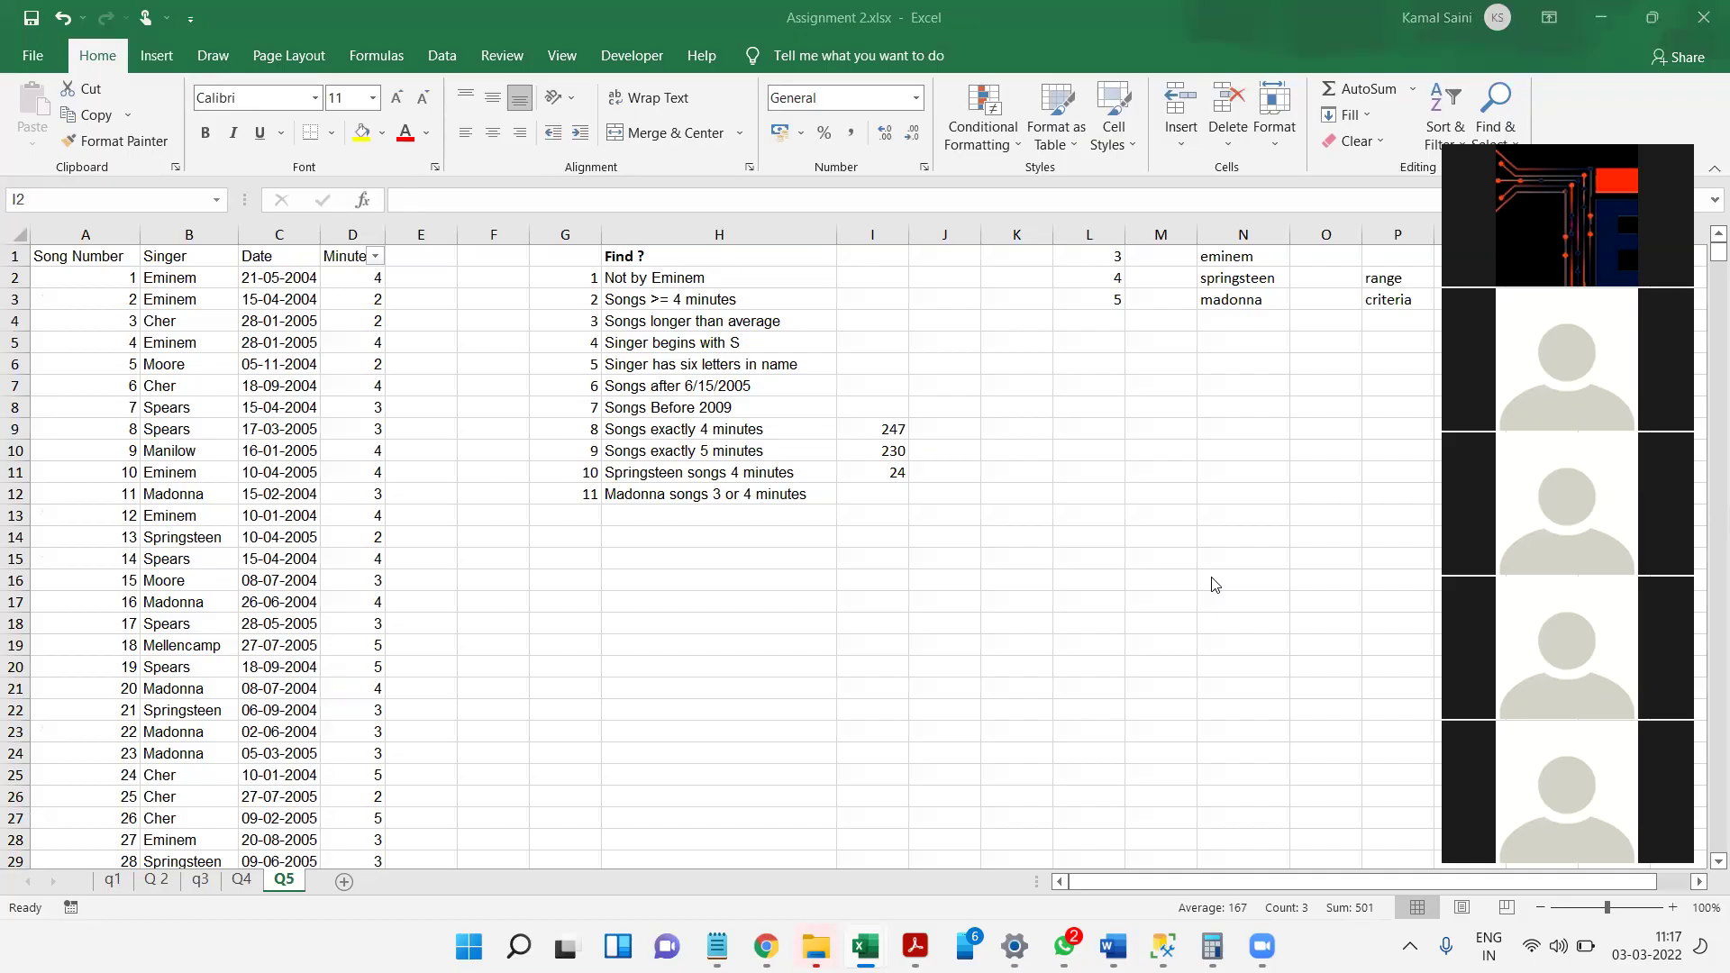
{"action": "left_click", "coordinate": [1704, 717]}
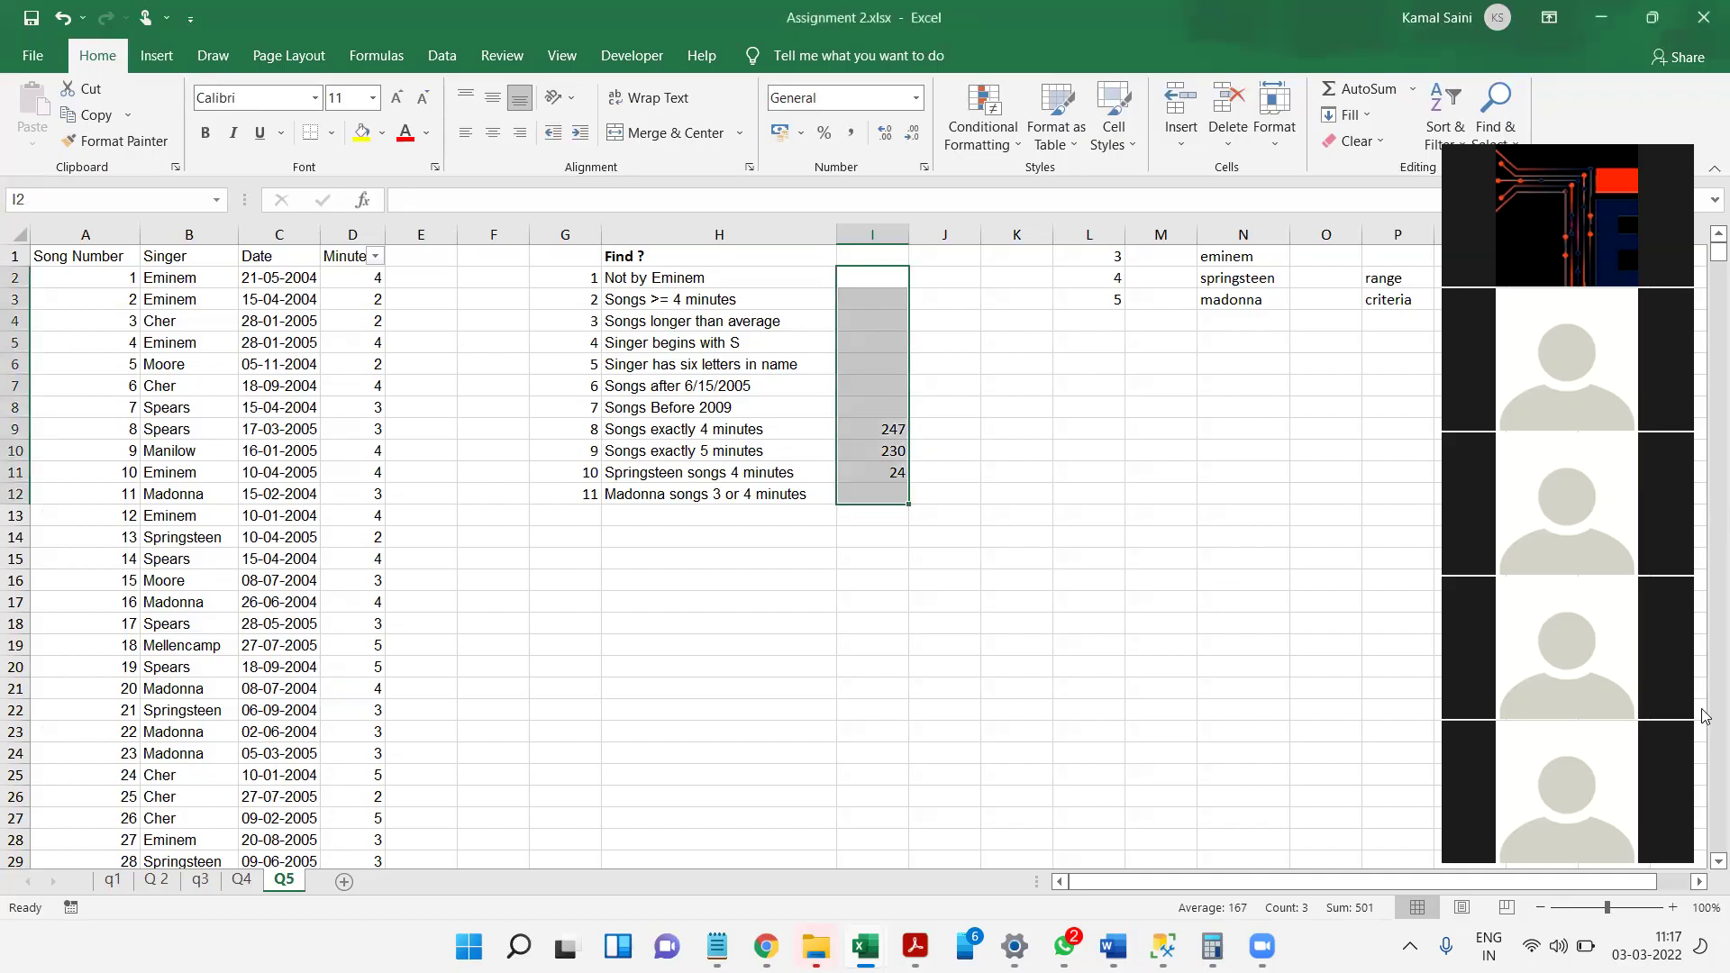
{"action": "left_click", "coordinate": [1704, 716]}
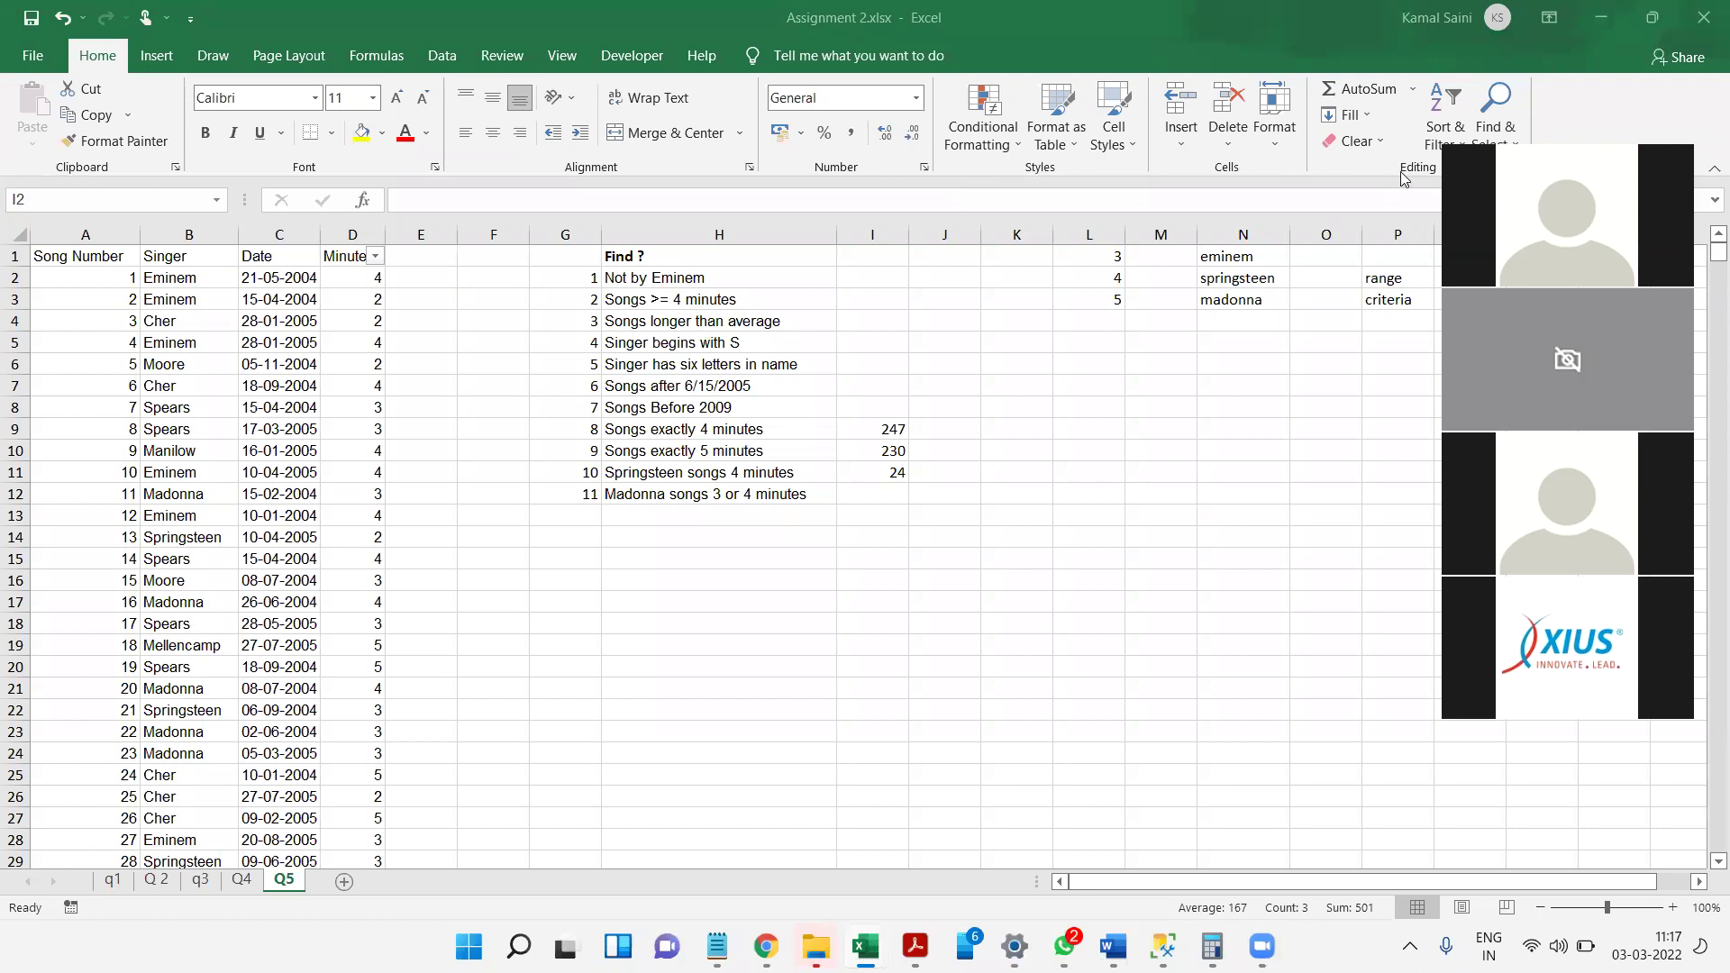
{"action": "left_click", "coordinate": [1522, 780]}
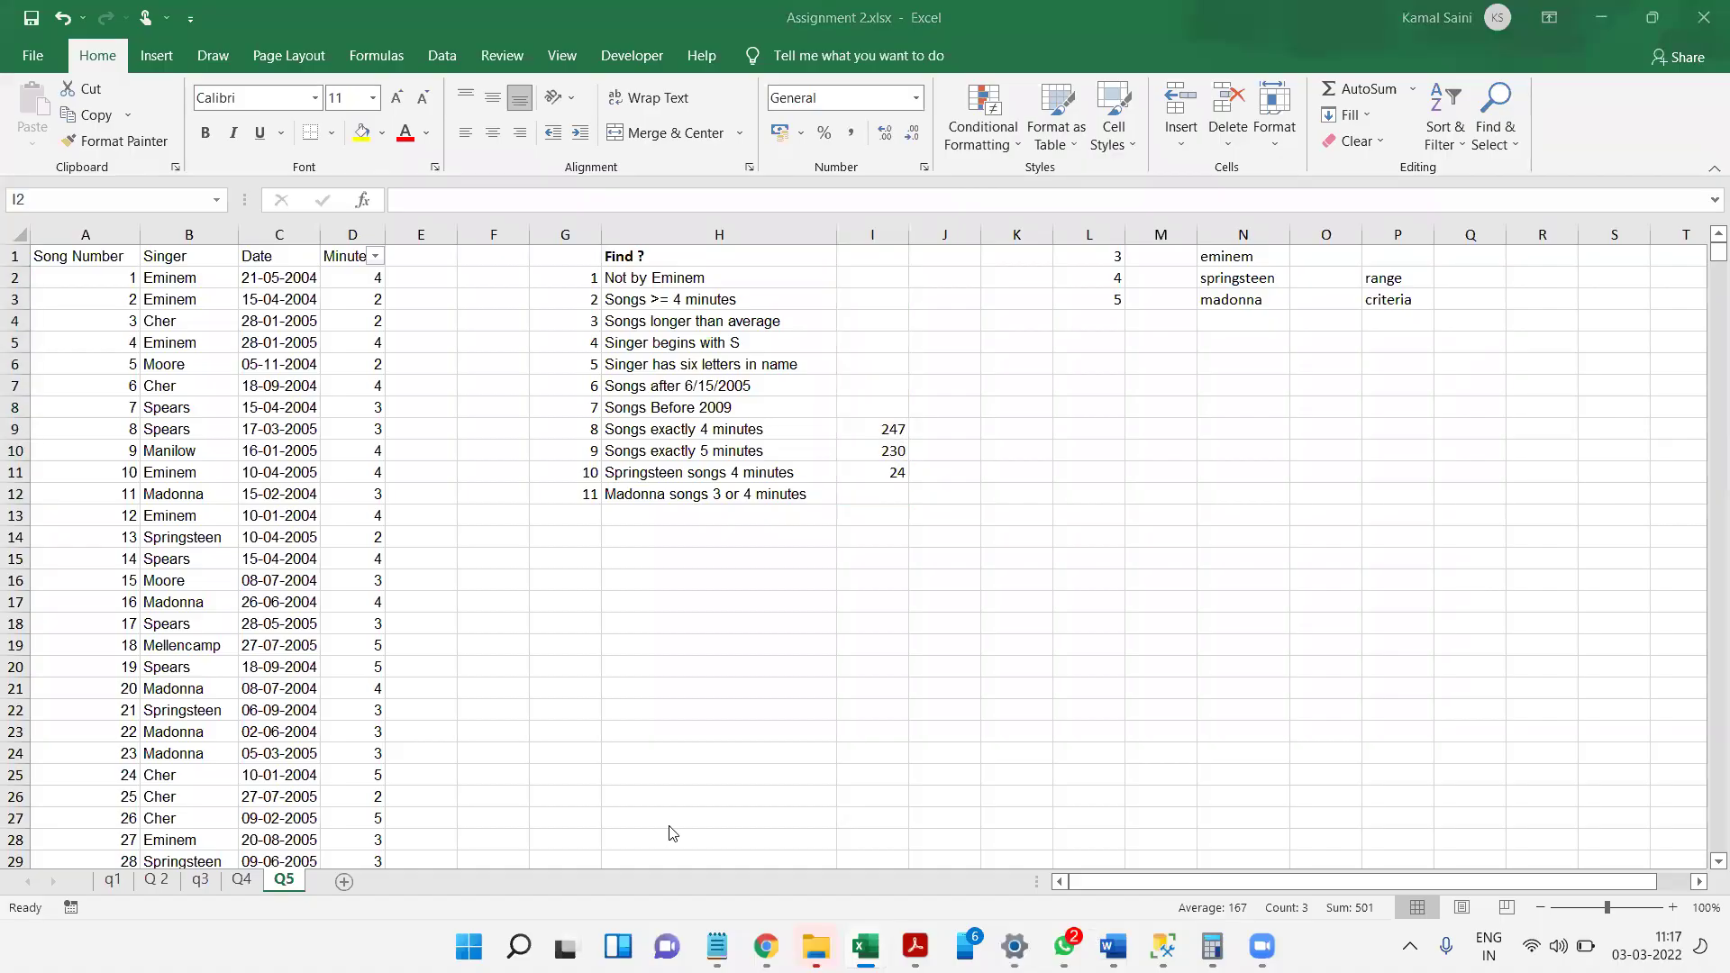
- Switch to Class Excel XIUS Megasoft.xlsx and hide columns I to O on Sheet2
{"action": "key", "text": "alt+Tab"}
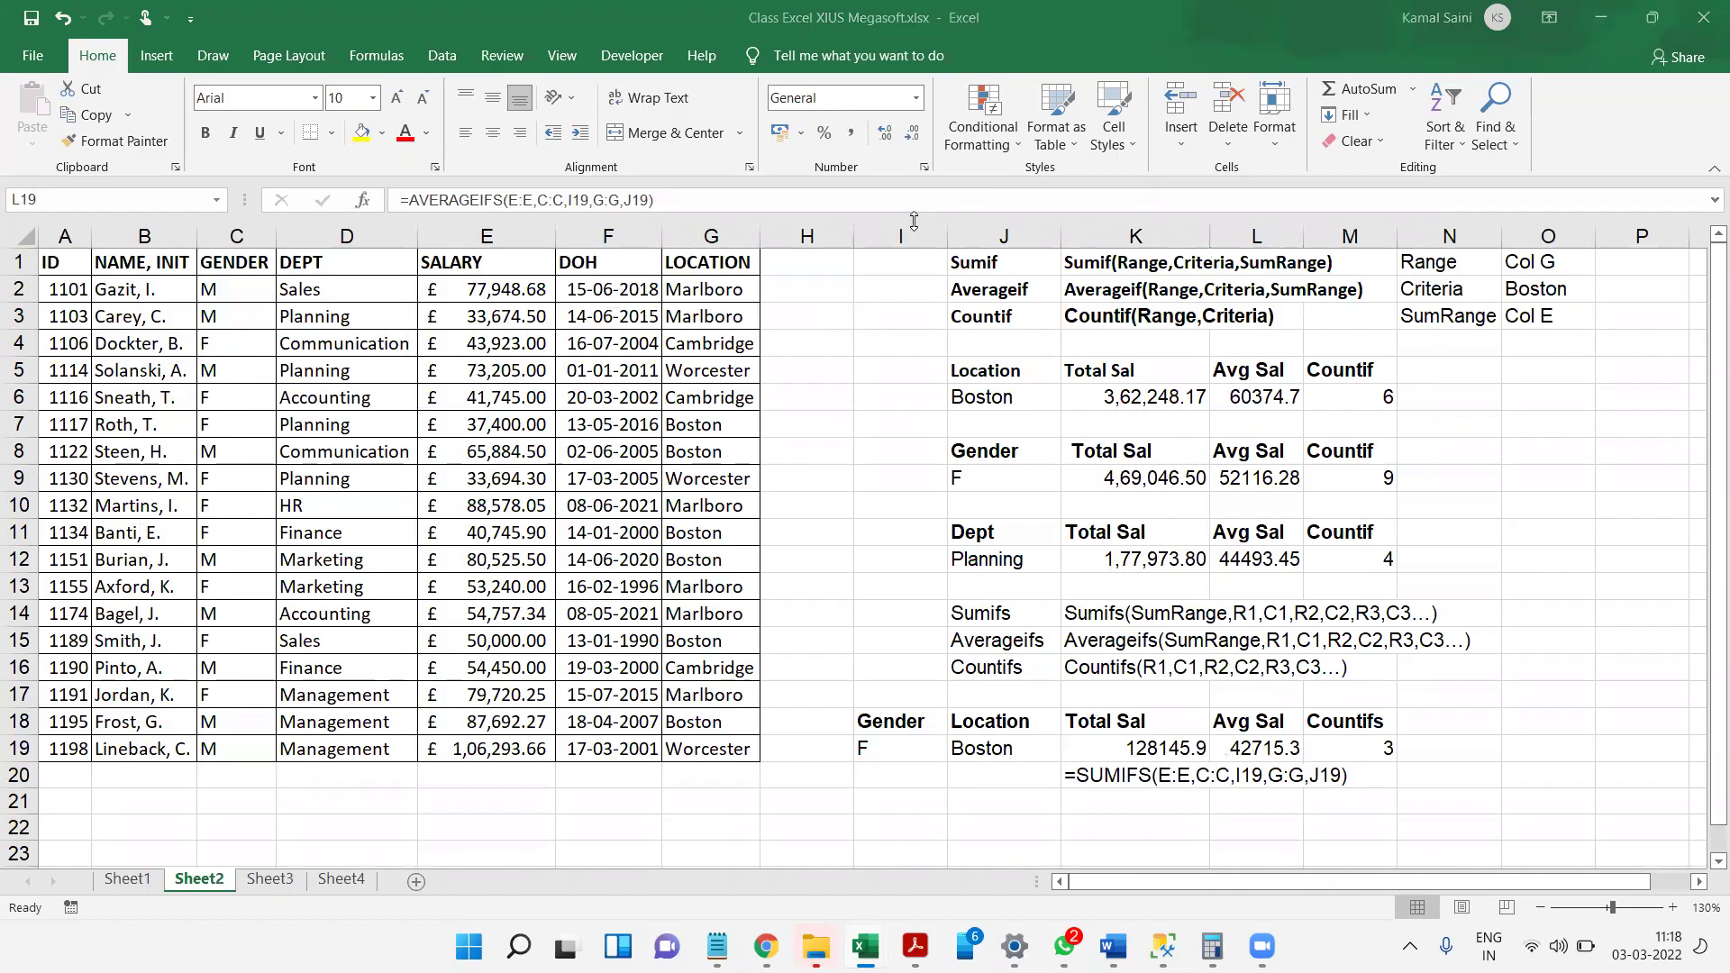
{"action": "left_click_drag", "start_coordinate": [913, 234], "coordinate": [1573, 227]}
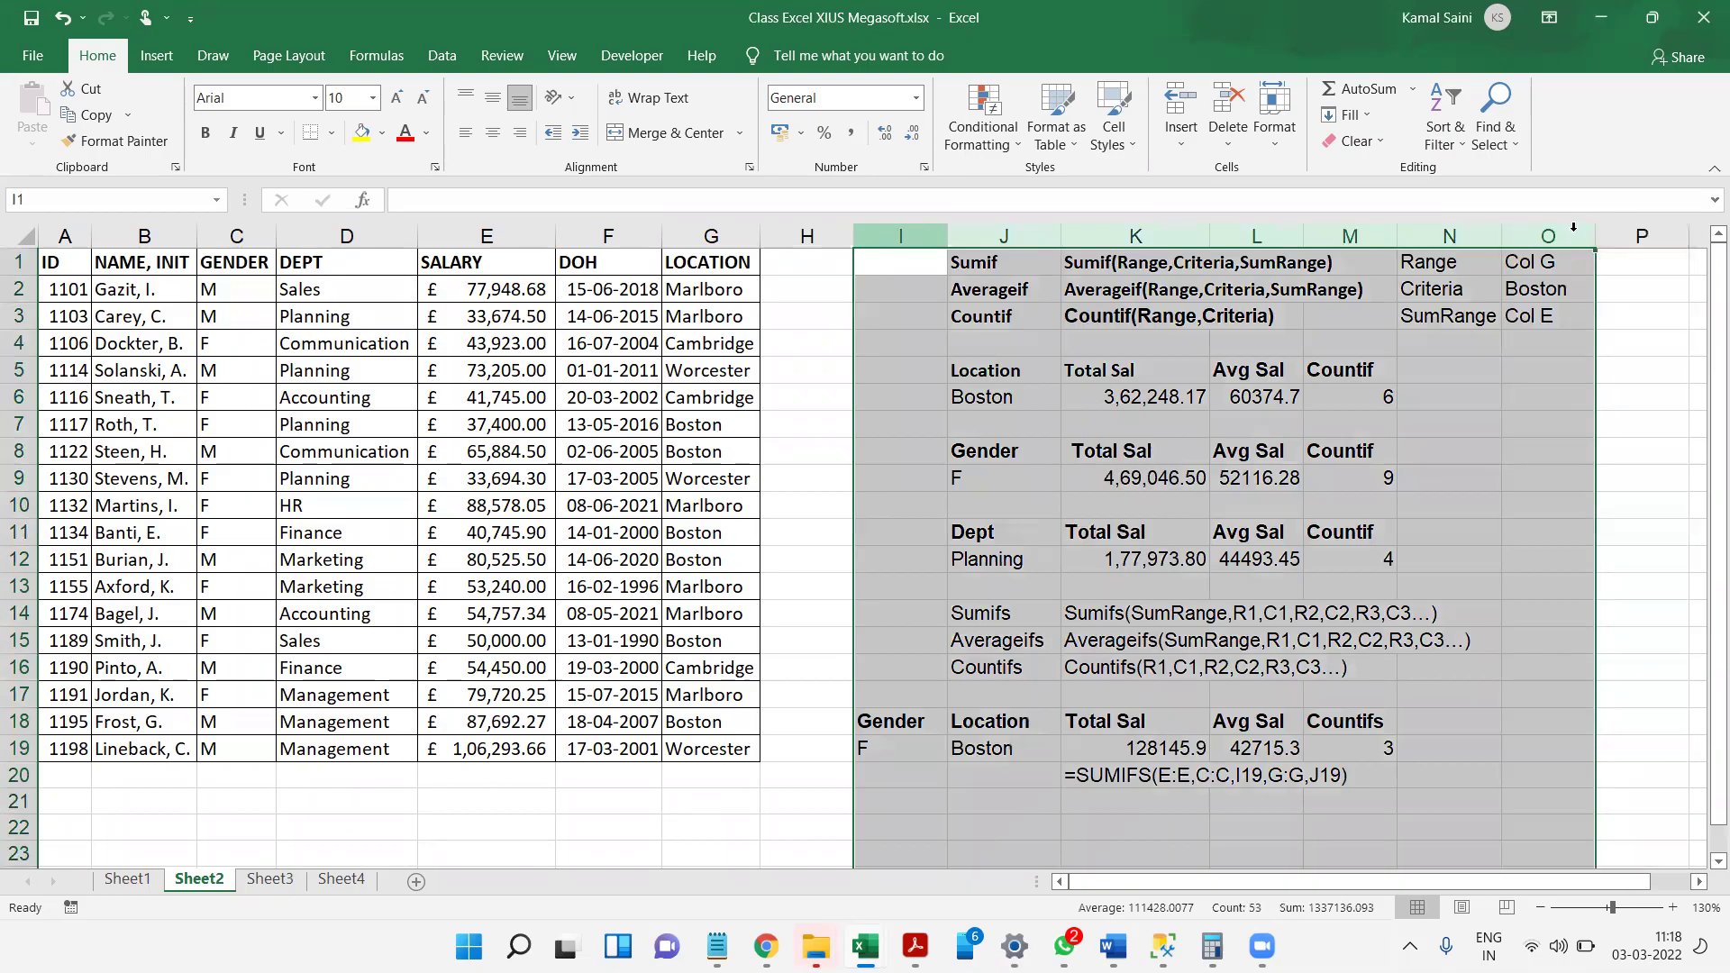
{"action": "key", "text": "ctrl+0"}
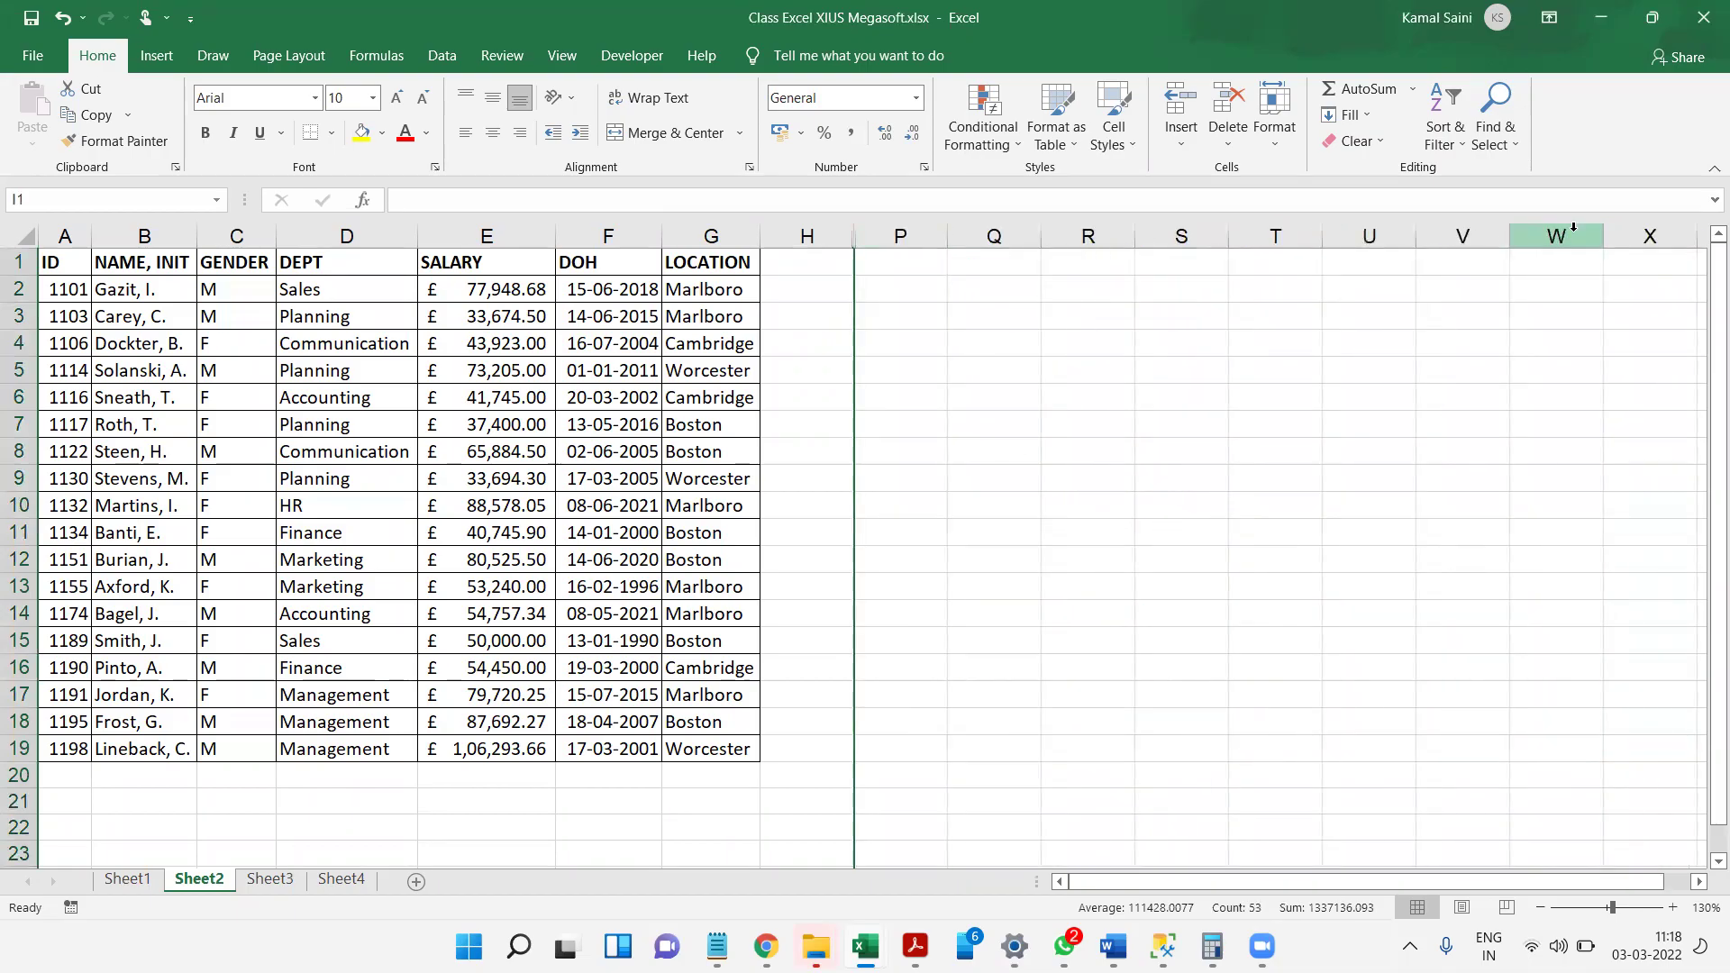
- Enter the heading "No of Enteries where salary above 50K" in Q2 and make it bold
{"action": "left_click", "coordinate": [988, 279]}
{"action": "type", "text": "No o"}
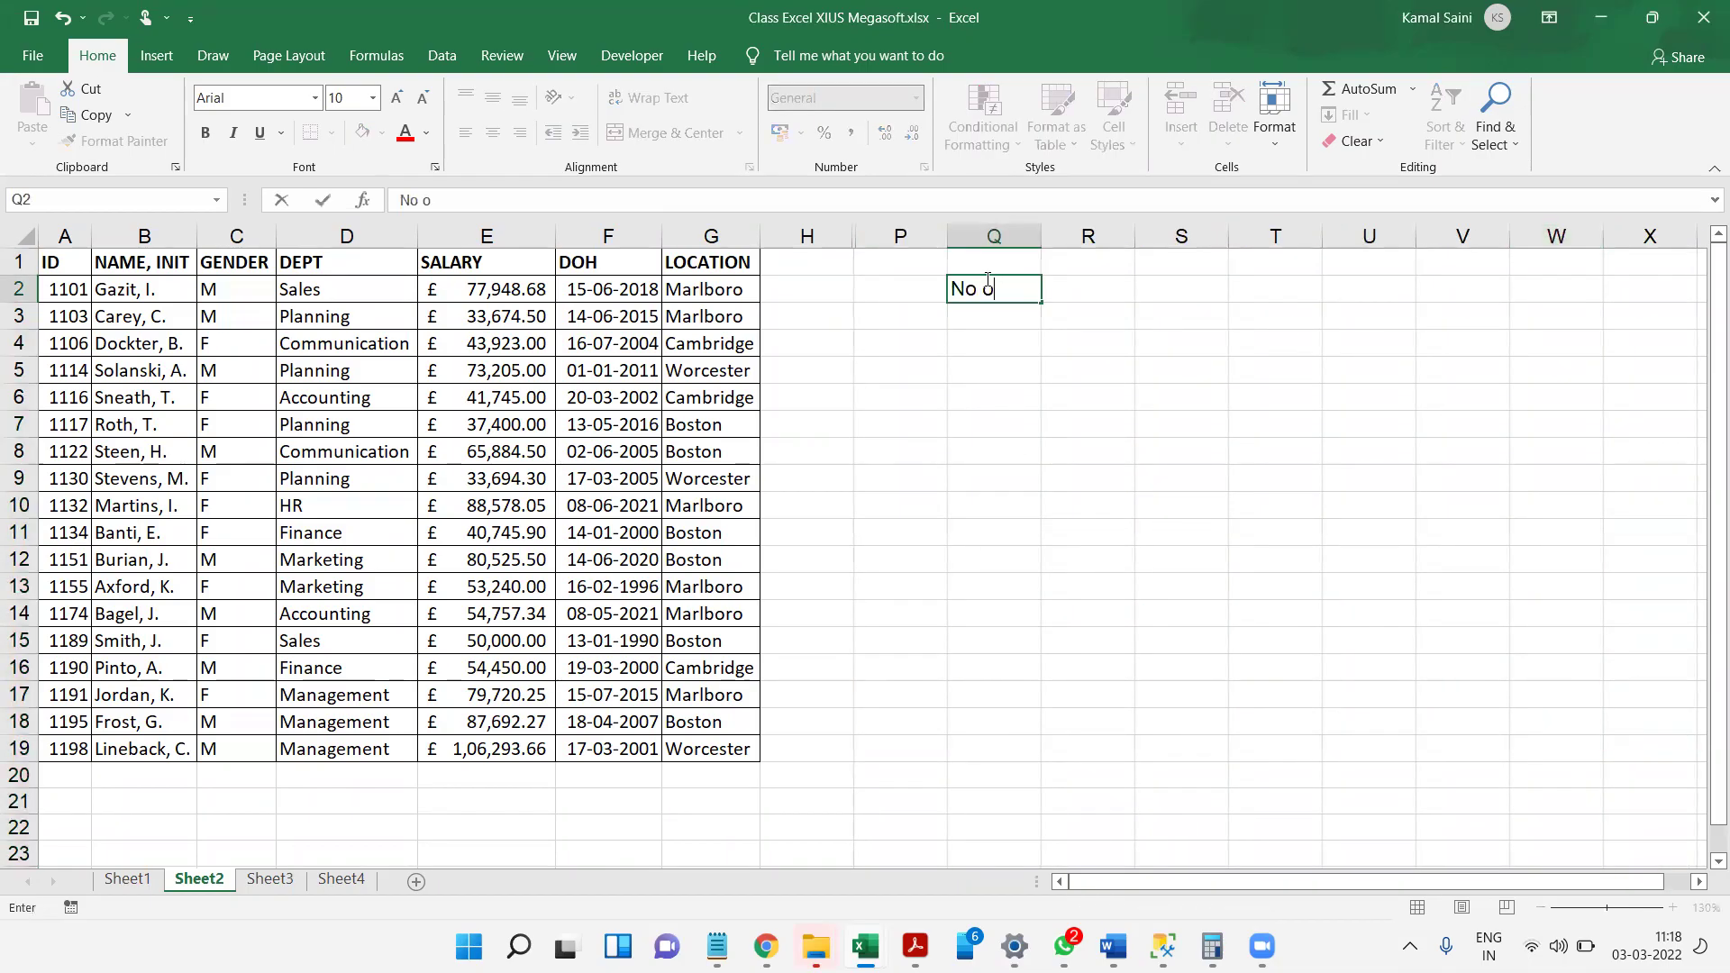
{"action": "type", "text": "f Enteries where salabove"}
{"action": "key", "text": "BackSpace"}
{"action": "key", "text": "BackSpace"}
{"action": "key", "text": "BackSpace"}
{"action": "key", "text": "BackSpace"}
{"action": "type", "text": "a"}
{"action": "key", "text": "BackSpace"}
{"action": "type", "text": "ryh"}
{"action": "key", "text": "BackSpace"}
{"action": "type", "text": "above 50"}
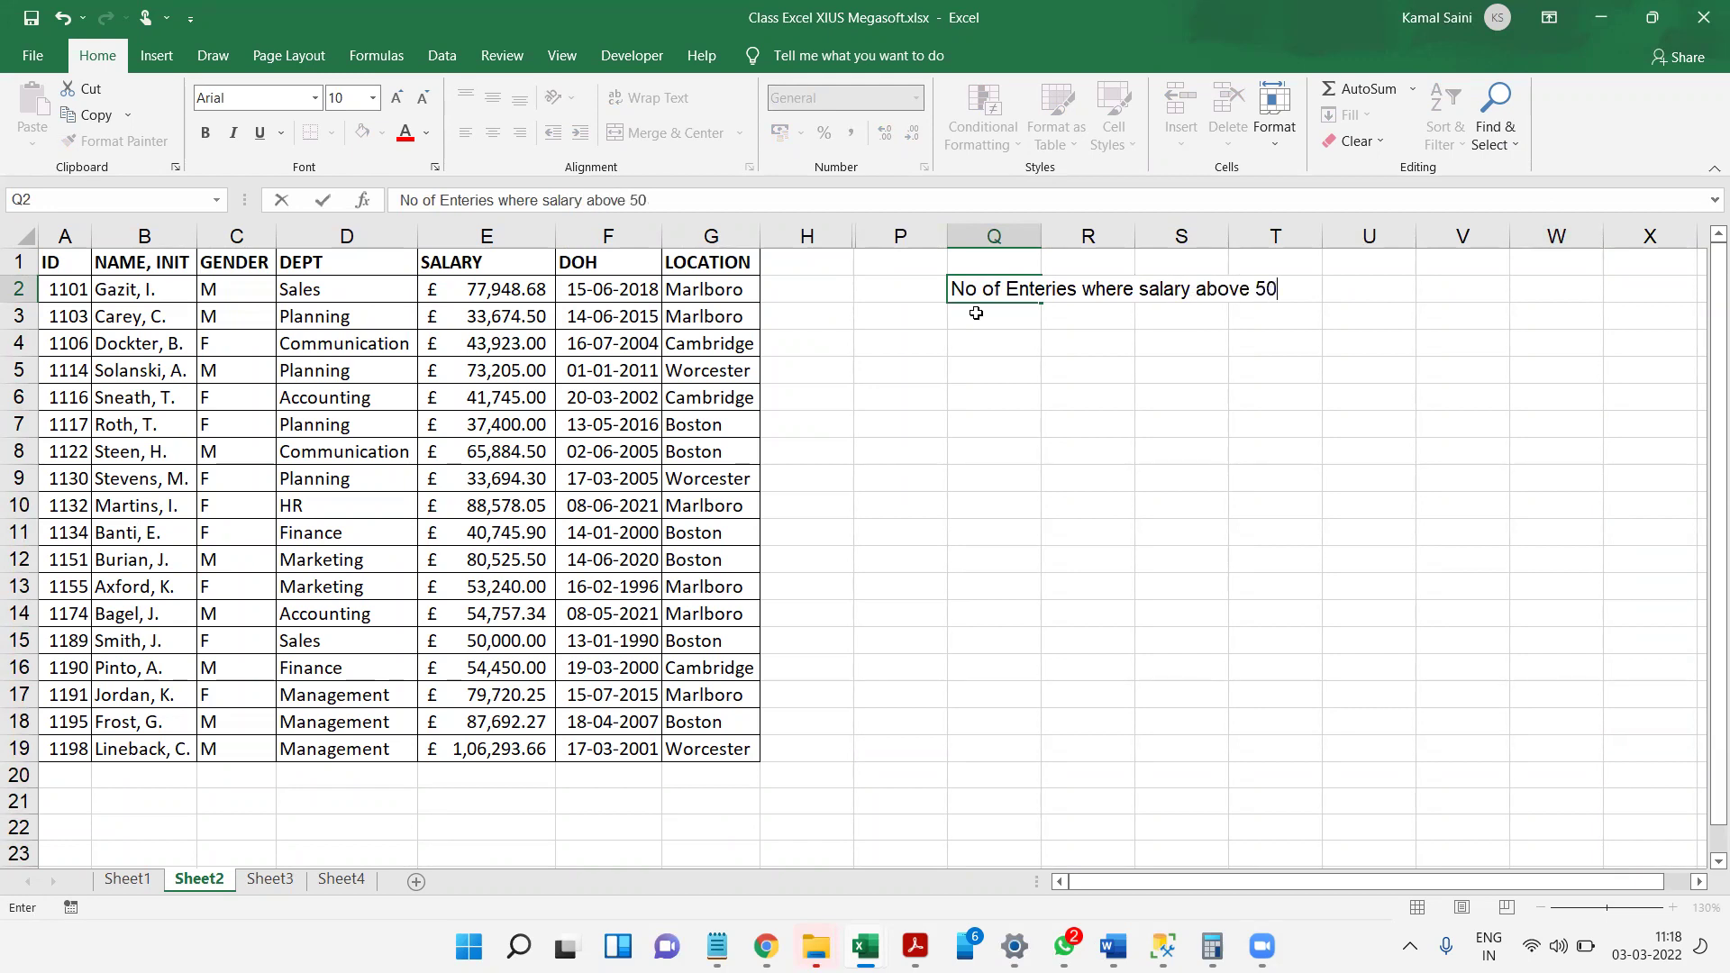
{"action": "type", "text": "K"}
{"action": "key", "text": "Return"}
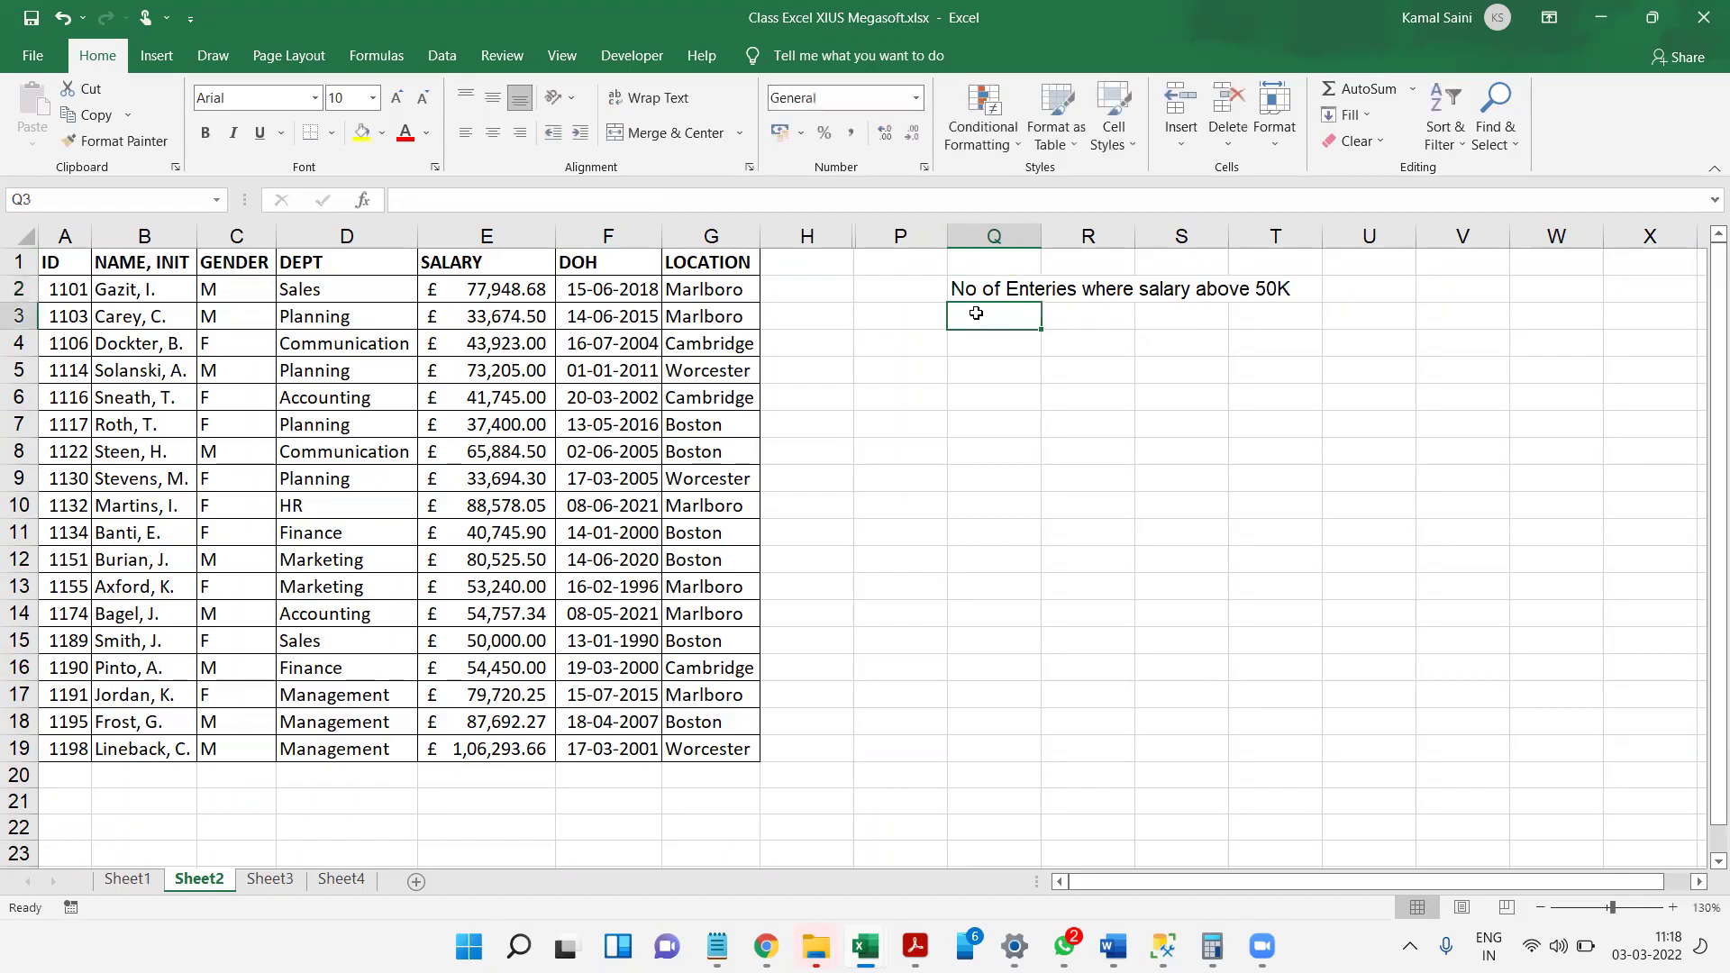
{"action": "key", "text": "Up"}
{"action": "key", "text": "ctrl+b"}
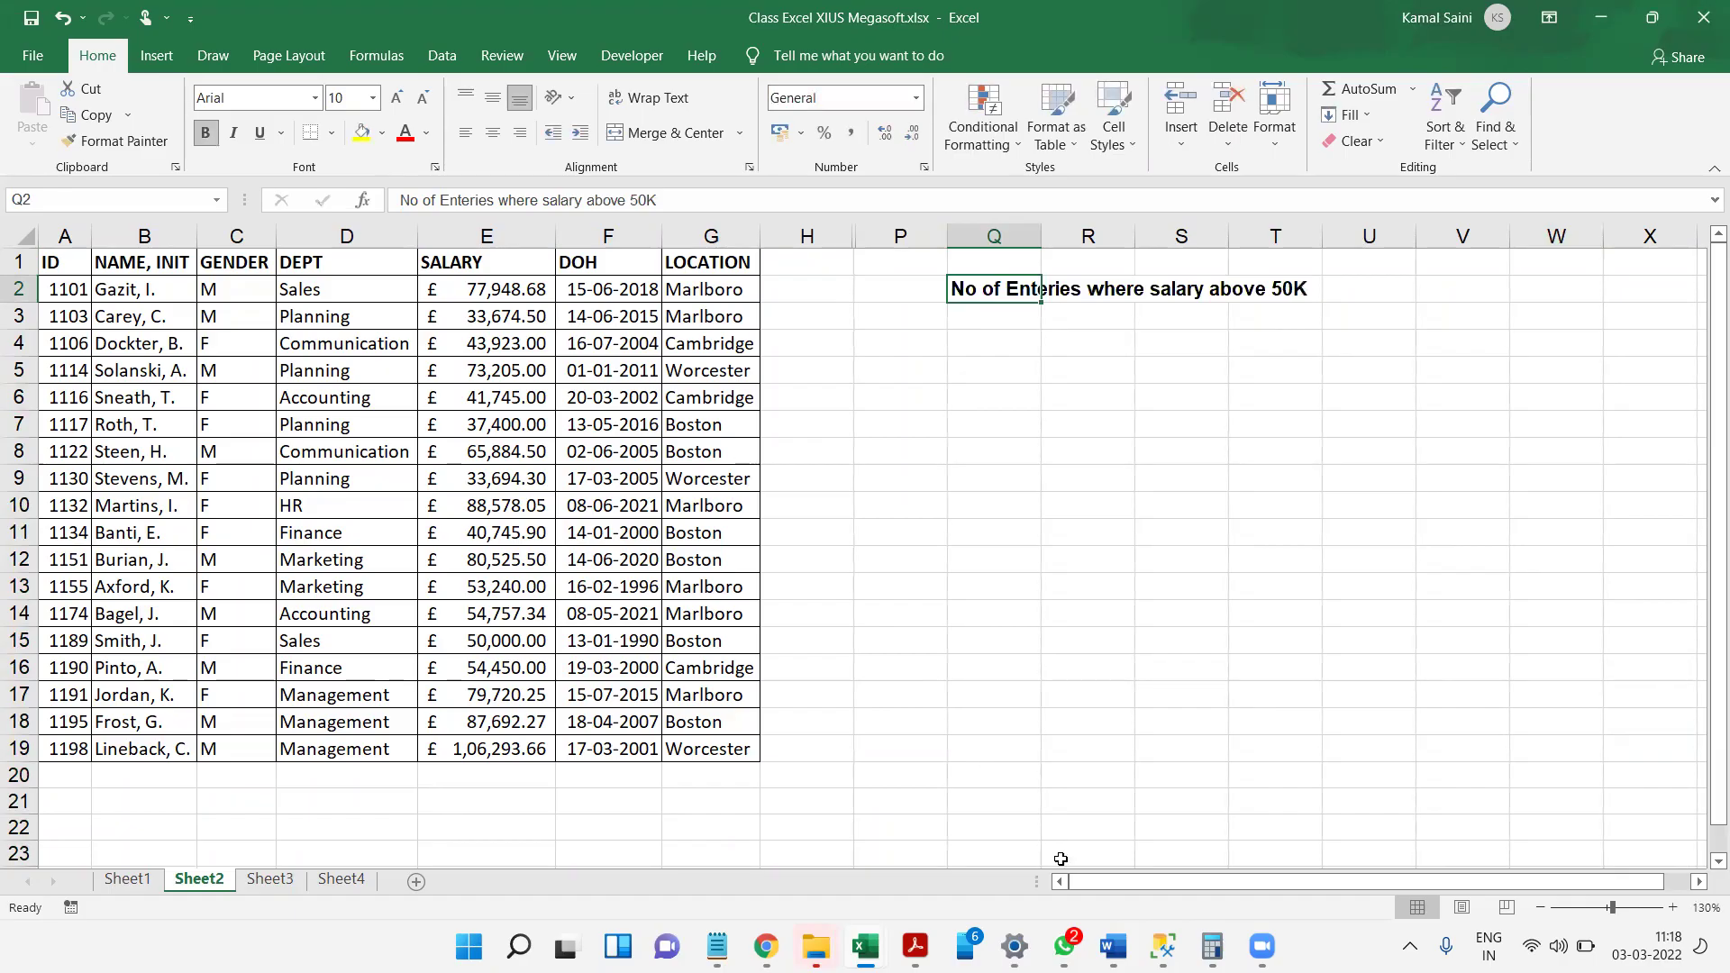
{"action": "key", "text": "ctrl+n"}
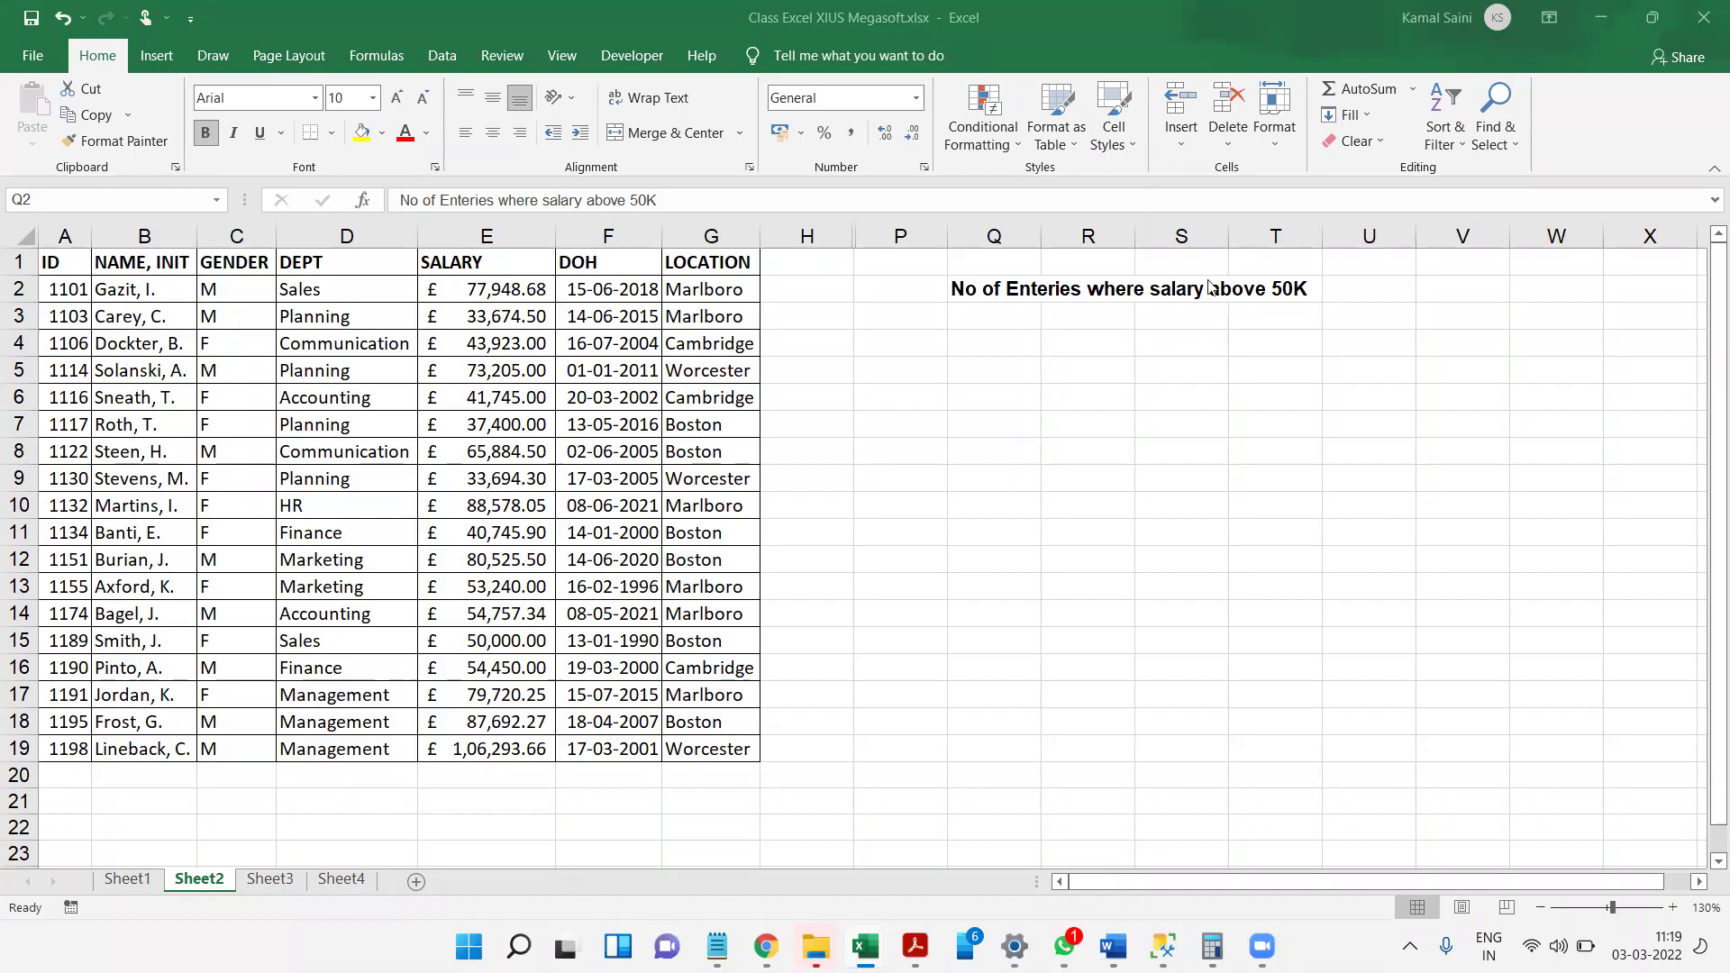
- Count the salaries above 50K in Q4 with the formula =COUNTIF(E:E,">50000")
{"action": "left_click", "coordinate": [998, 322]}
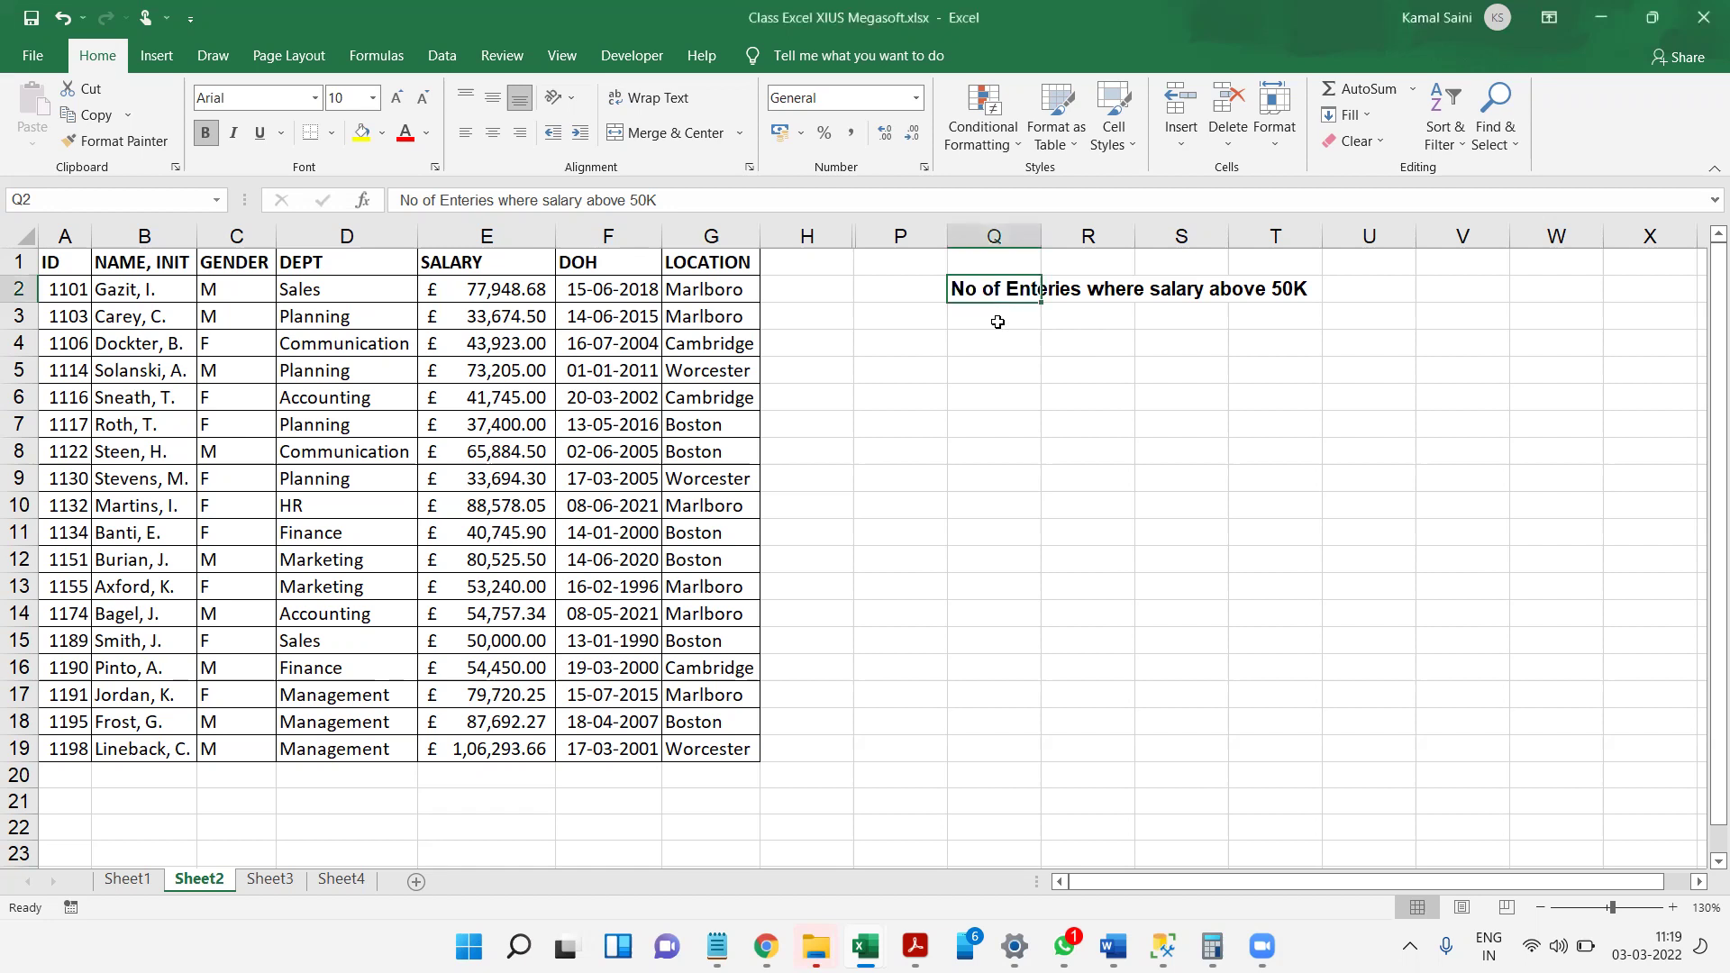
{"action": "left_click", "coordinate": [1003, 335]}
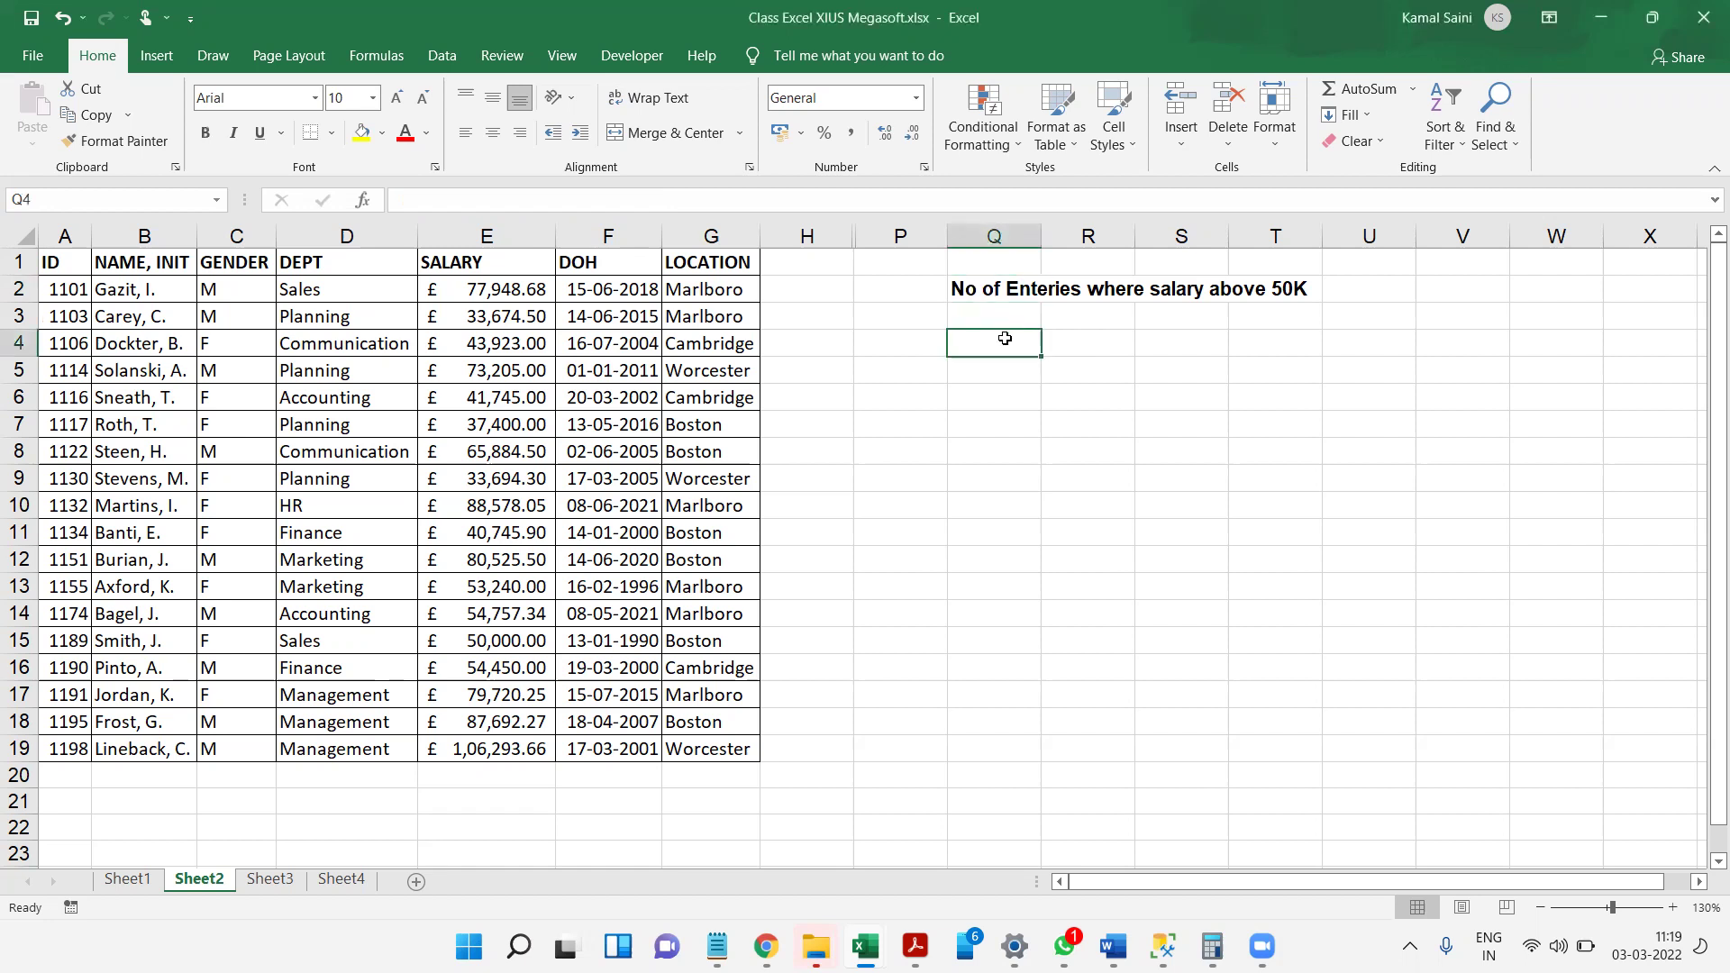
{"action": "type", "text": "="}
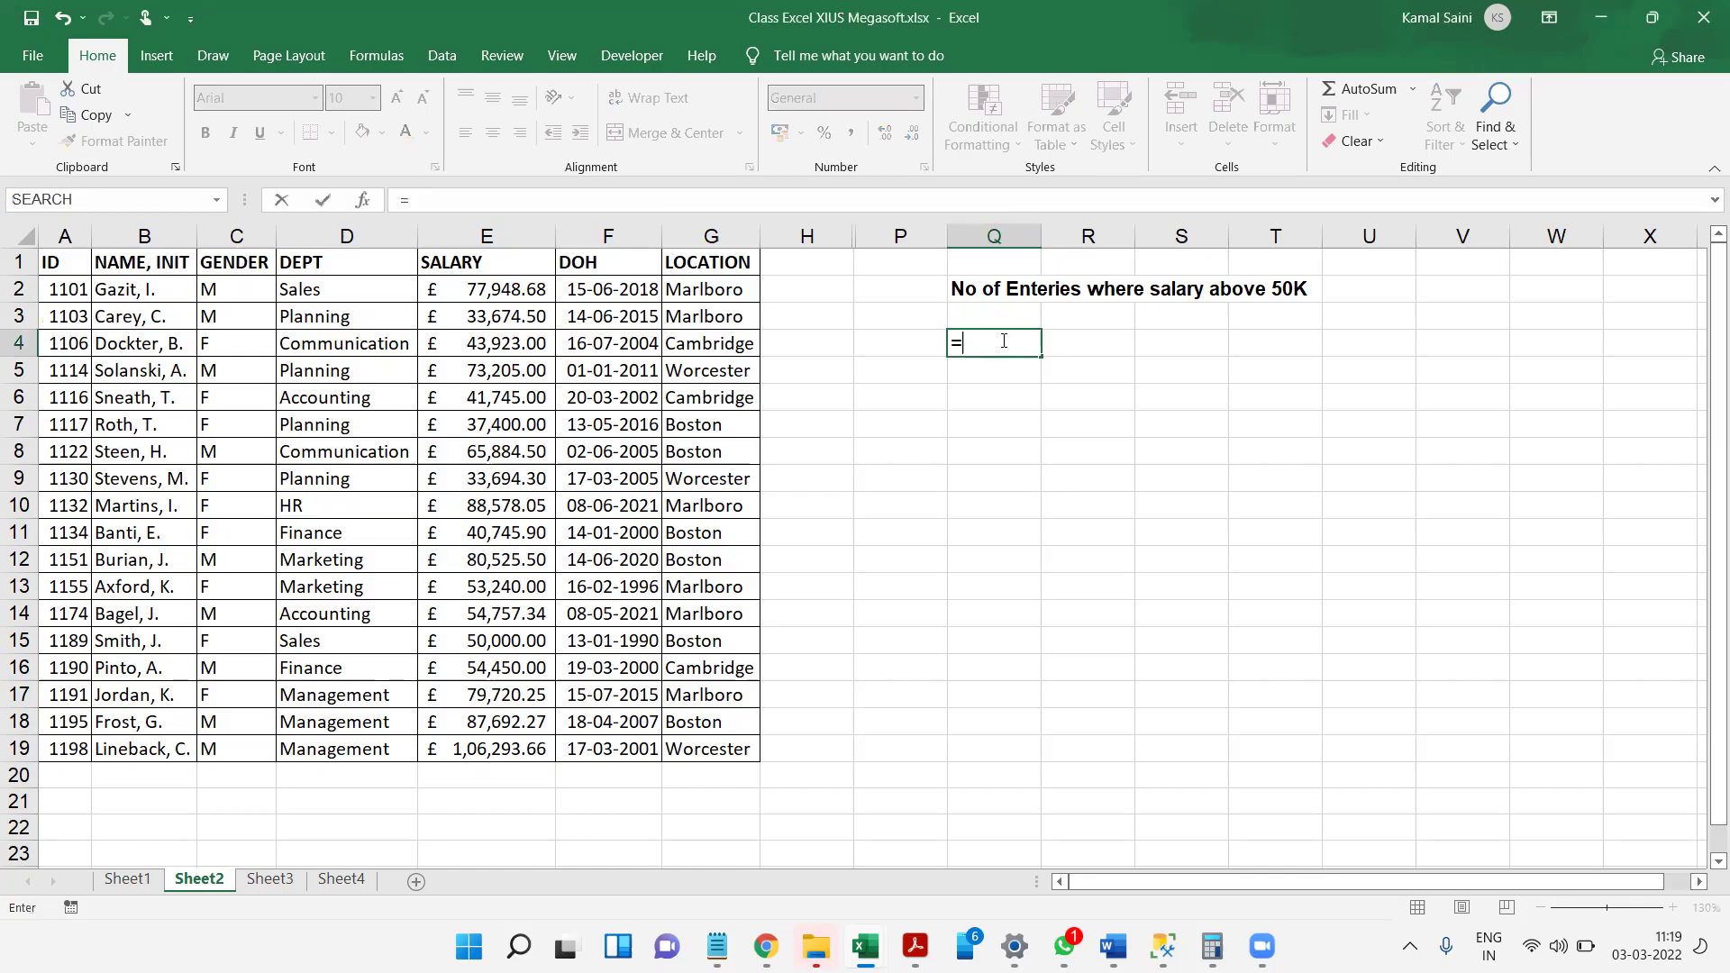
{"action": "type", "text": "countif"}
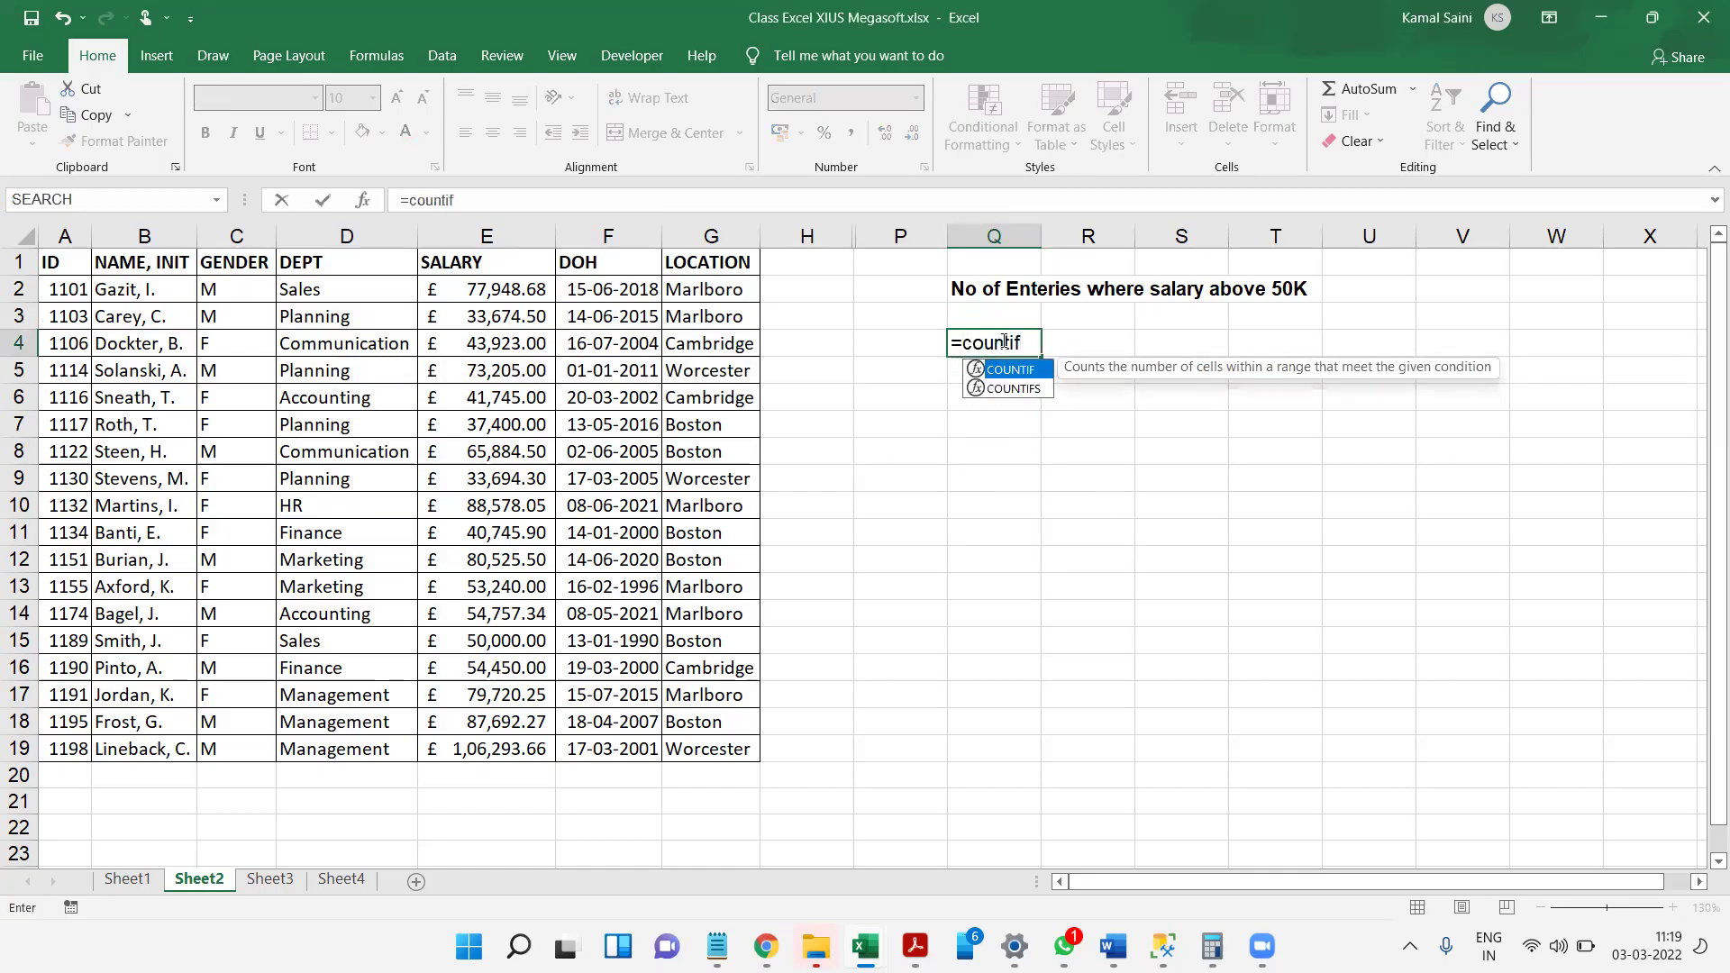
{"action": "type", "text": "("}
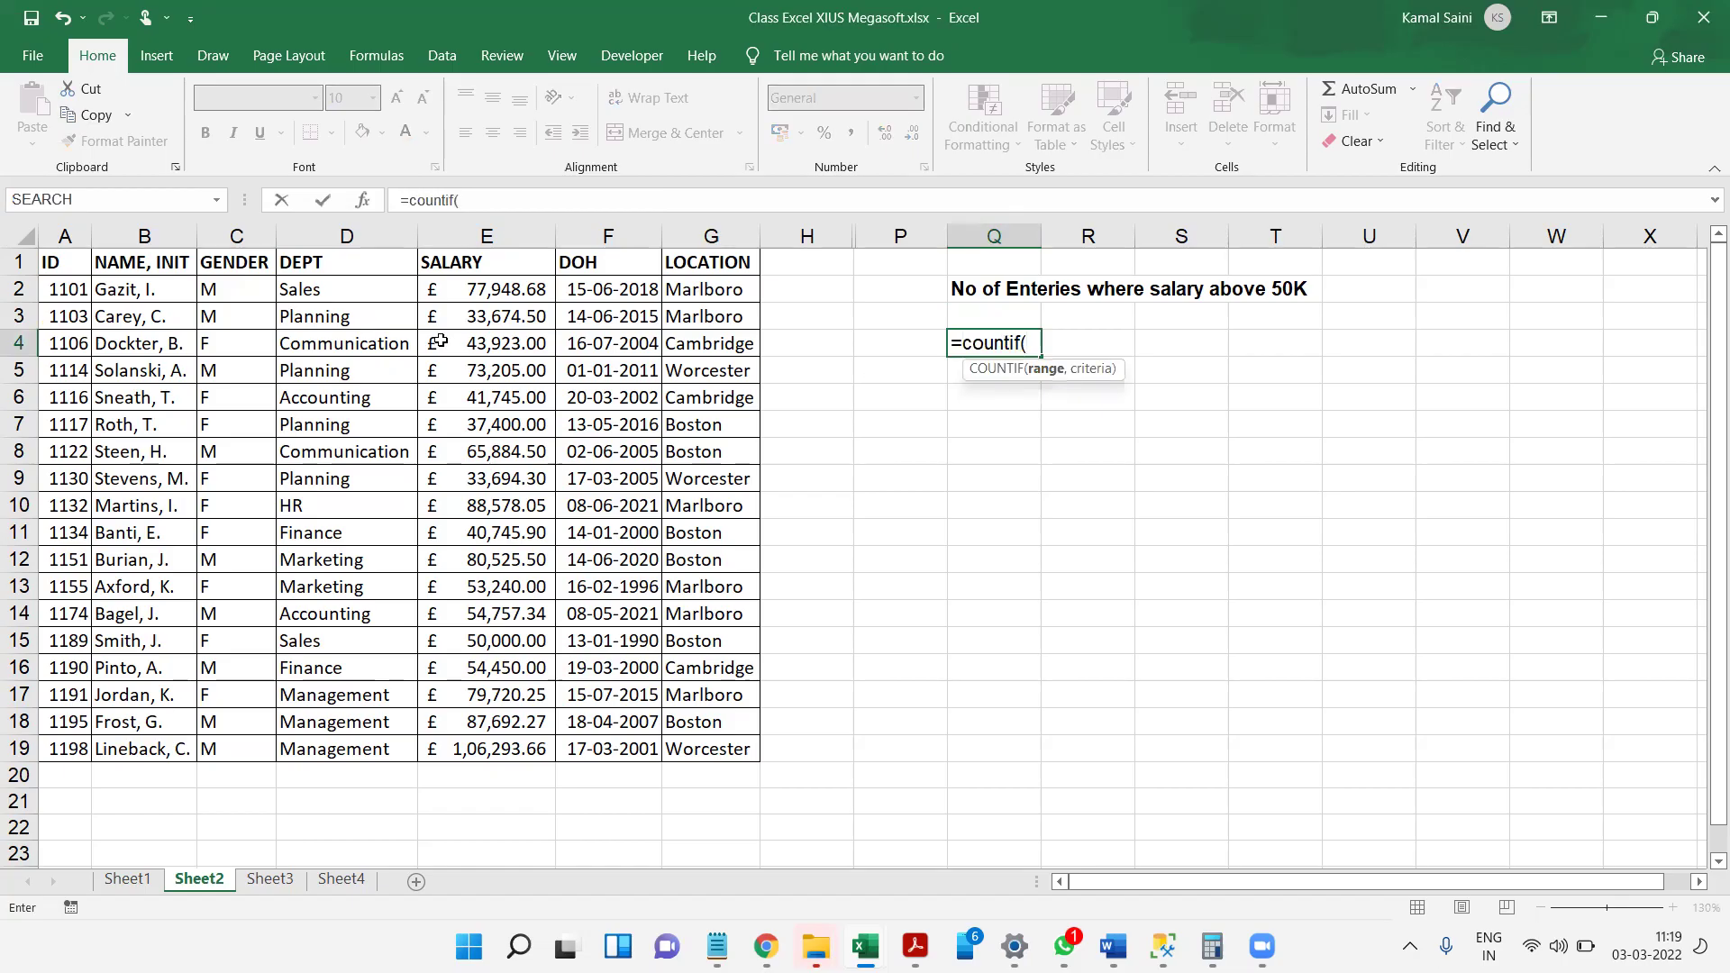
{"action": "left_click", "coordinate": [470, 225]}
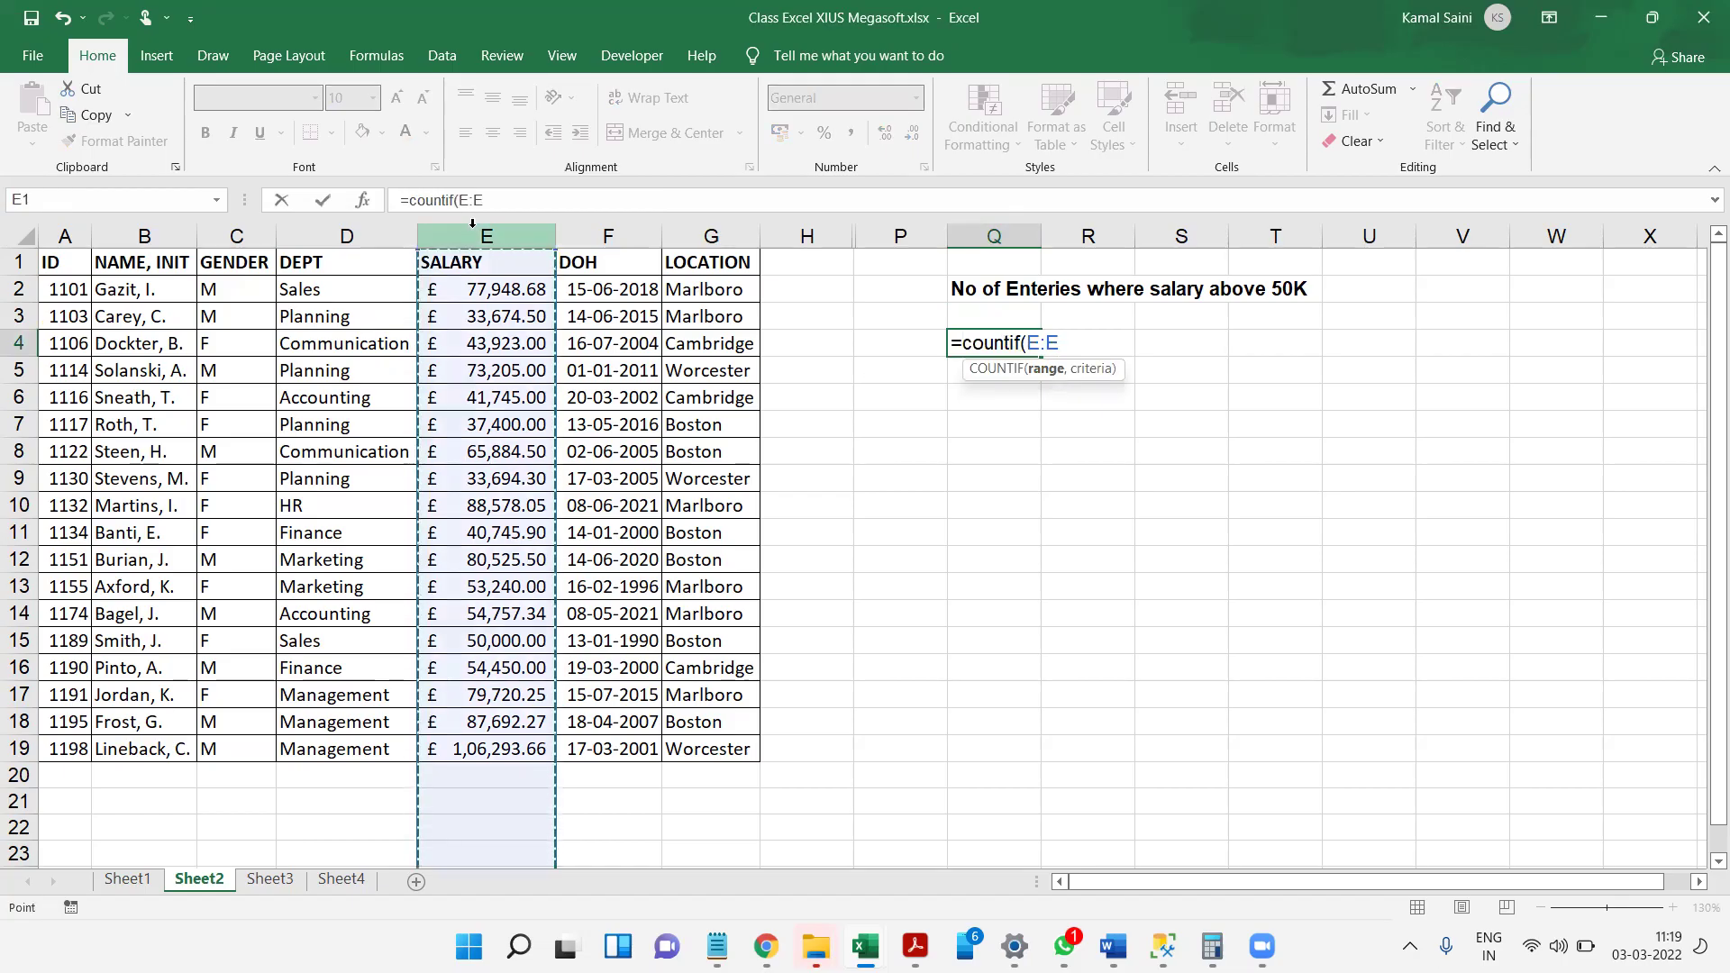
{"action": "type", "text": ","}
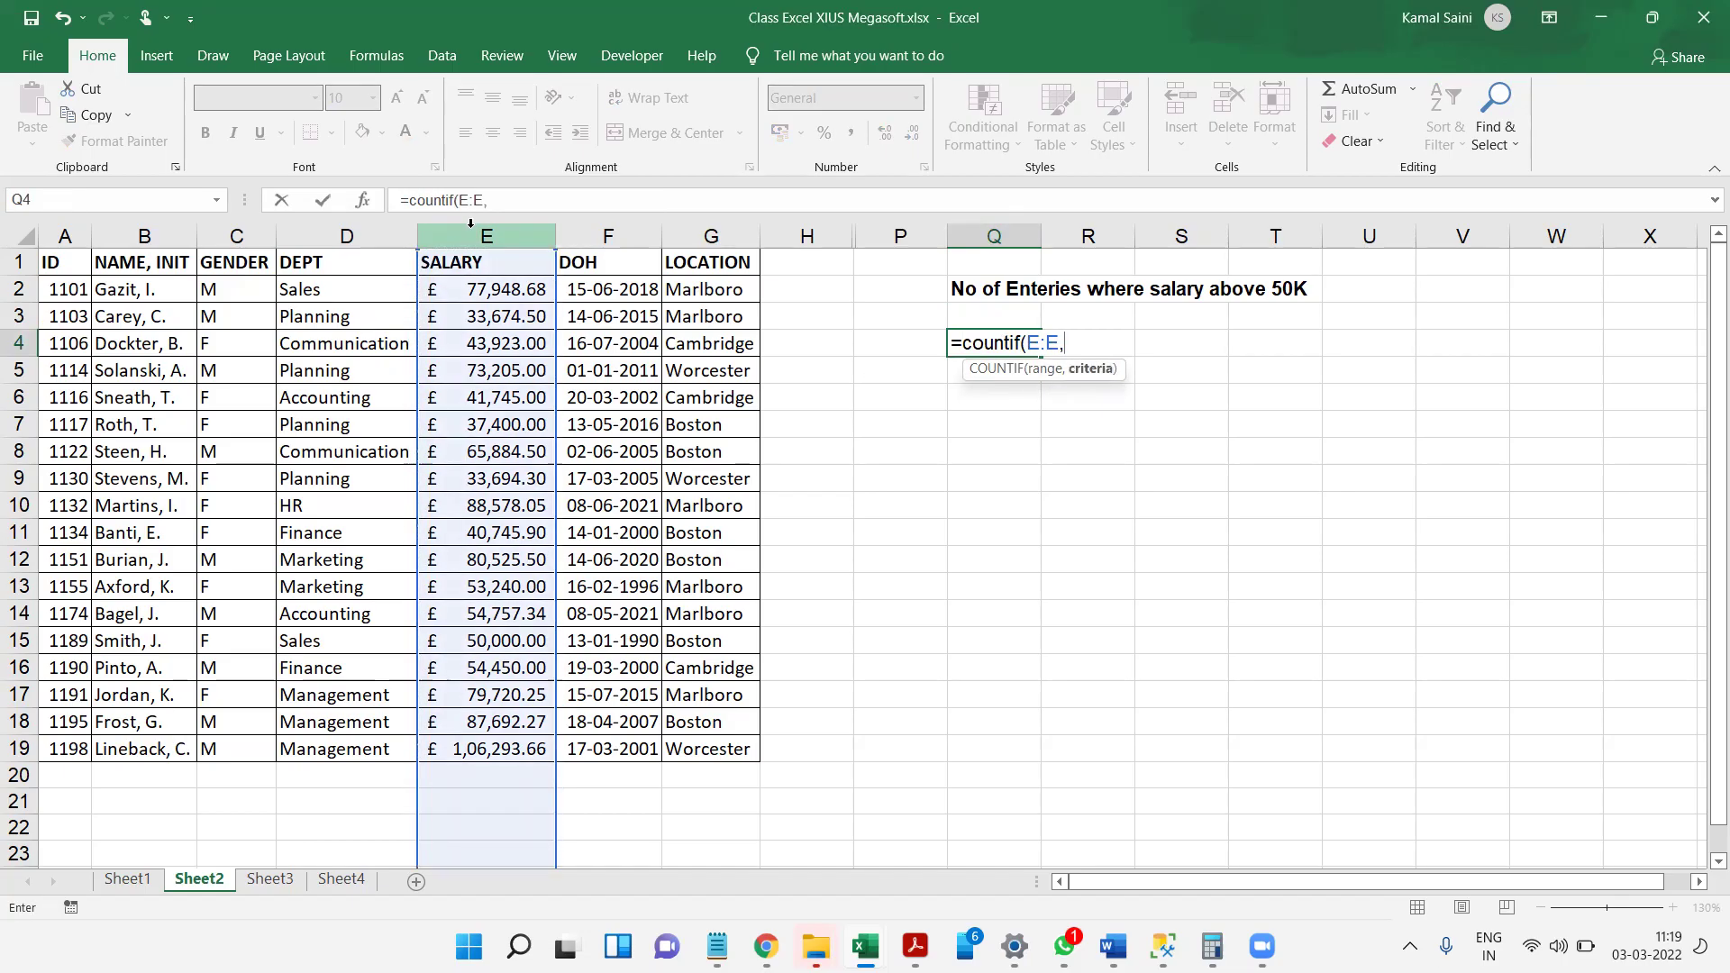
{"action": "type", "text": "\">50000\")"}
{"action": "key", "text": "Return"}
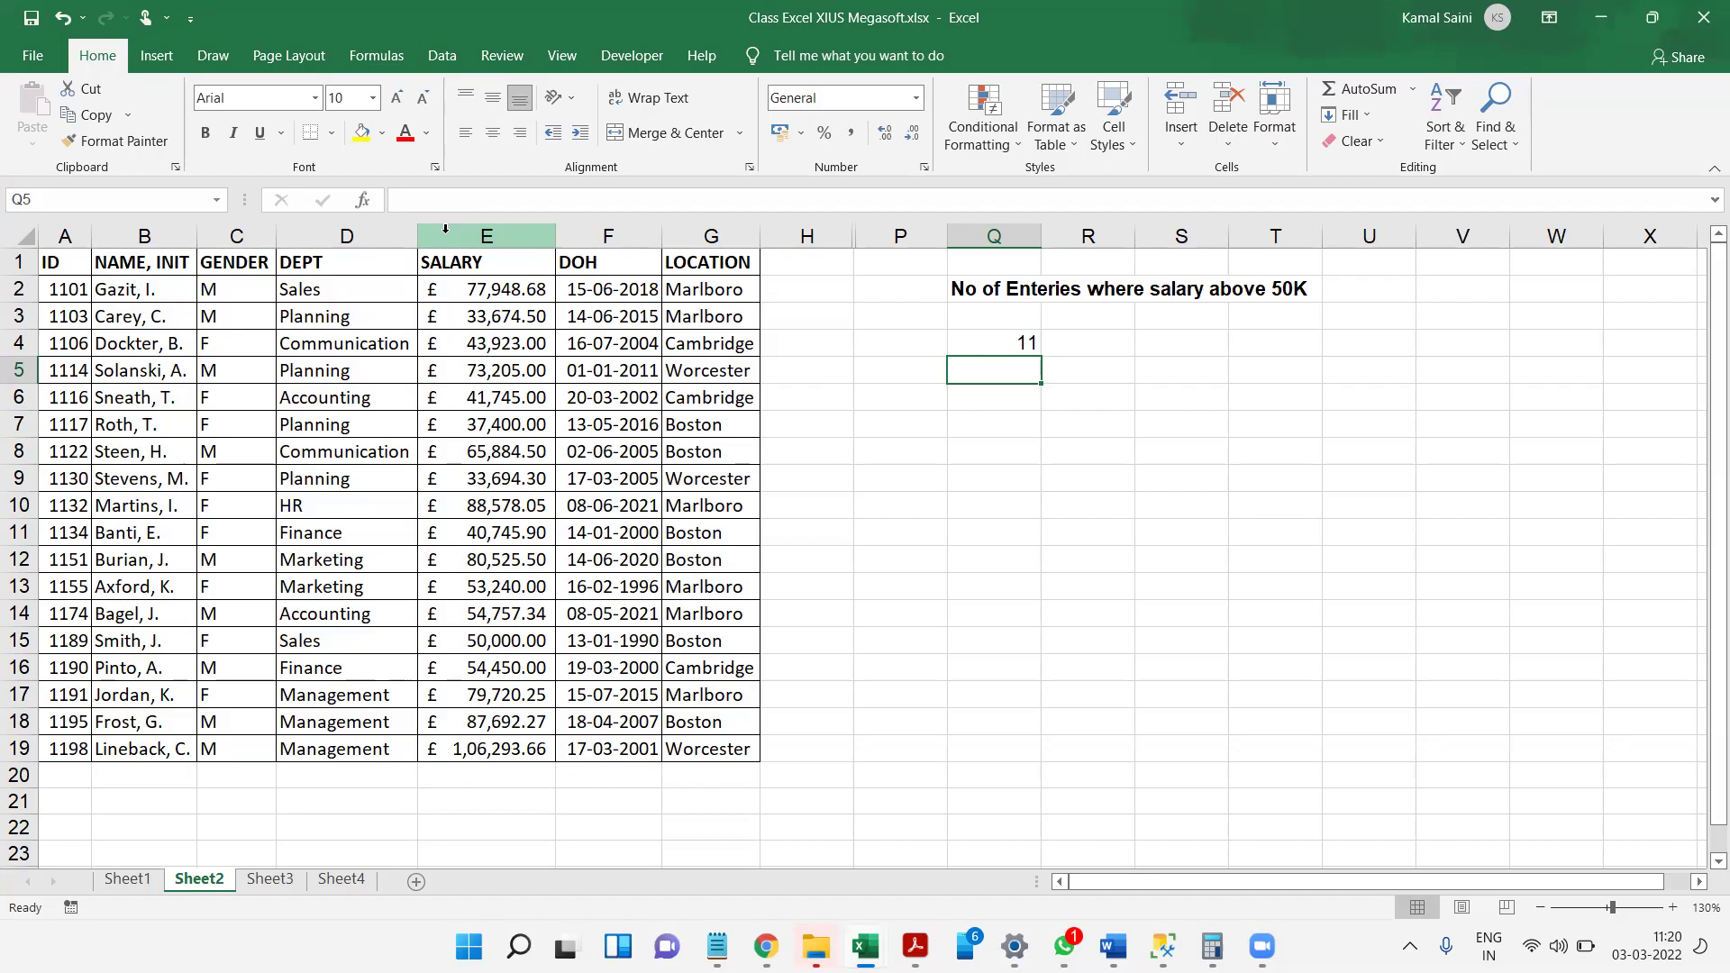
- Move the COUNTIF formula from Q4 up to Q3, directly under its heading
{"action": "key", "text": "Up"}
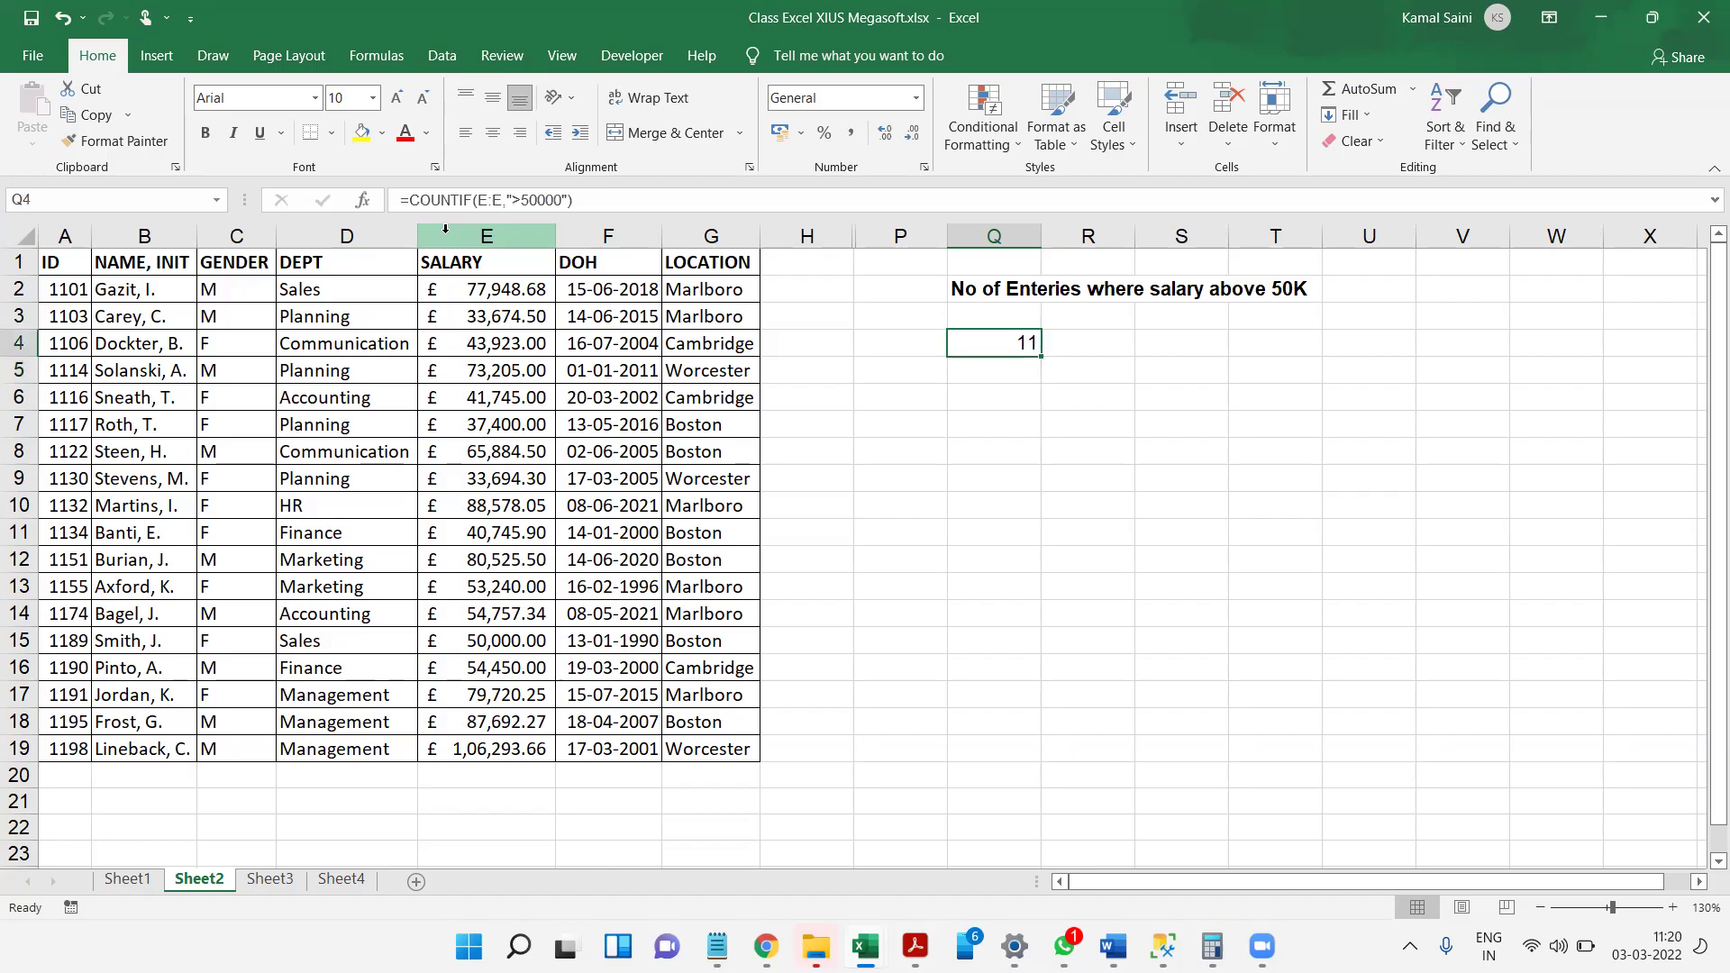
{"action": "key", "text": "ctrl+x"}
{"action": "key", "text": "Up"}
{"action": "key", "text": "ctrl+v"}
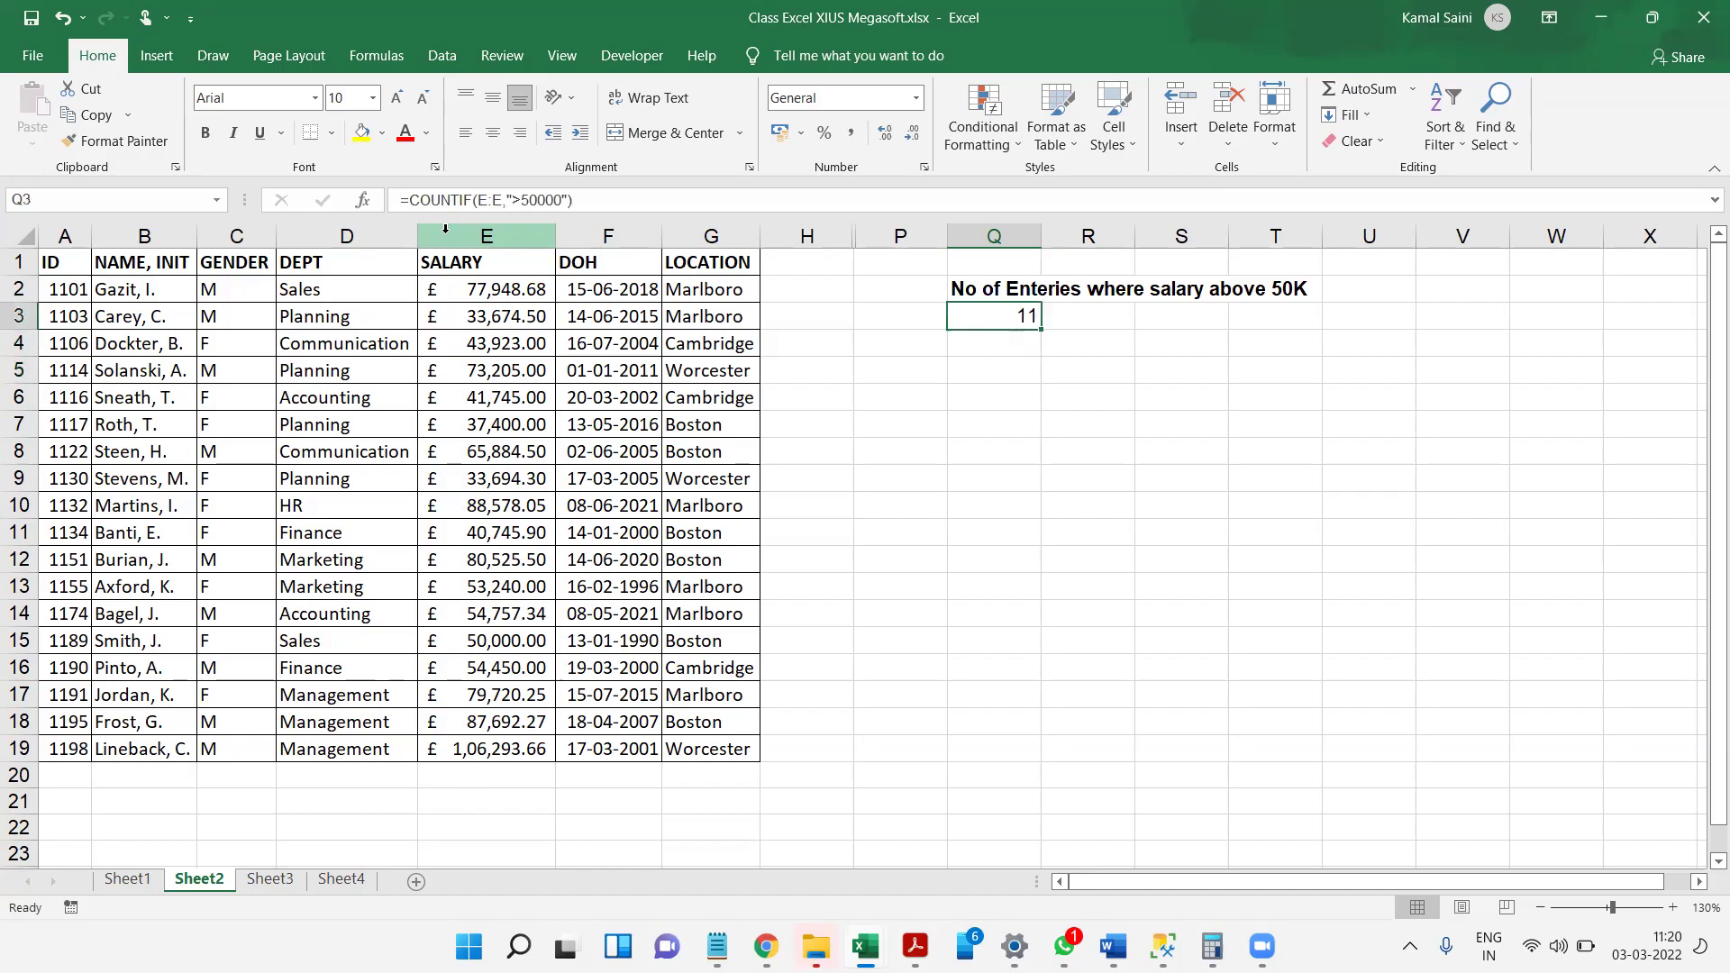
- Show the text of Q3's formula in R3 using the formula text function
{"action": "key", "text": "Right"}
{"action": "type", "text": "=COUNTIF(E:E,\">50000\")"}
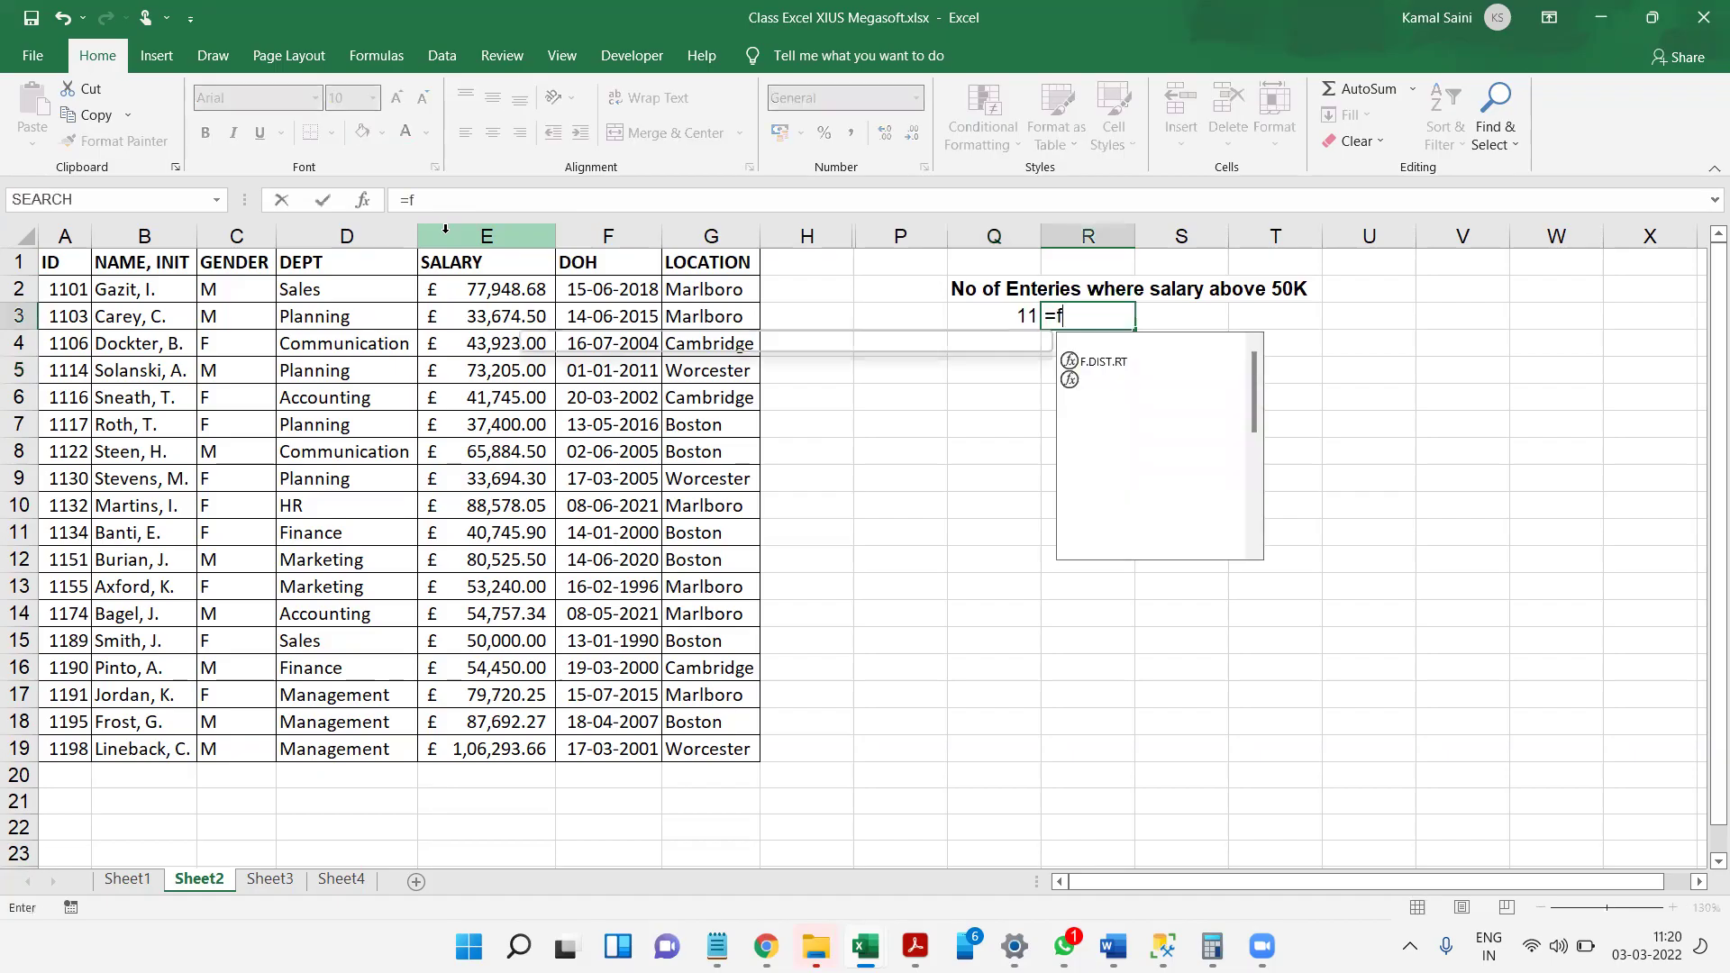
{"action": "key", "text": "Return"}
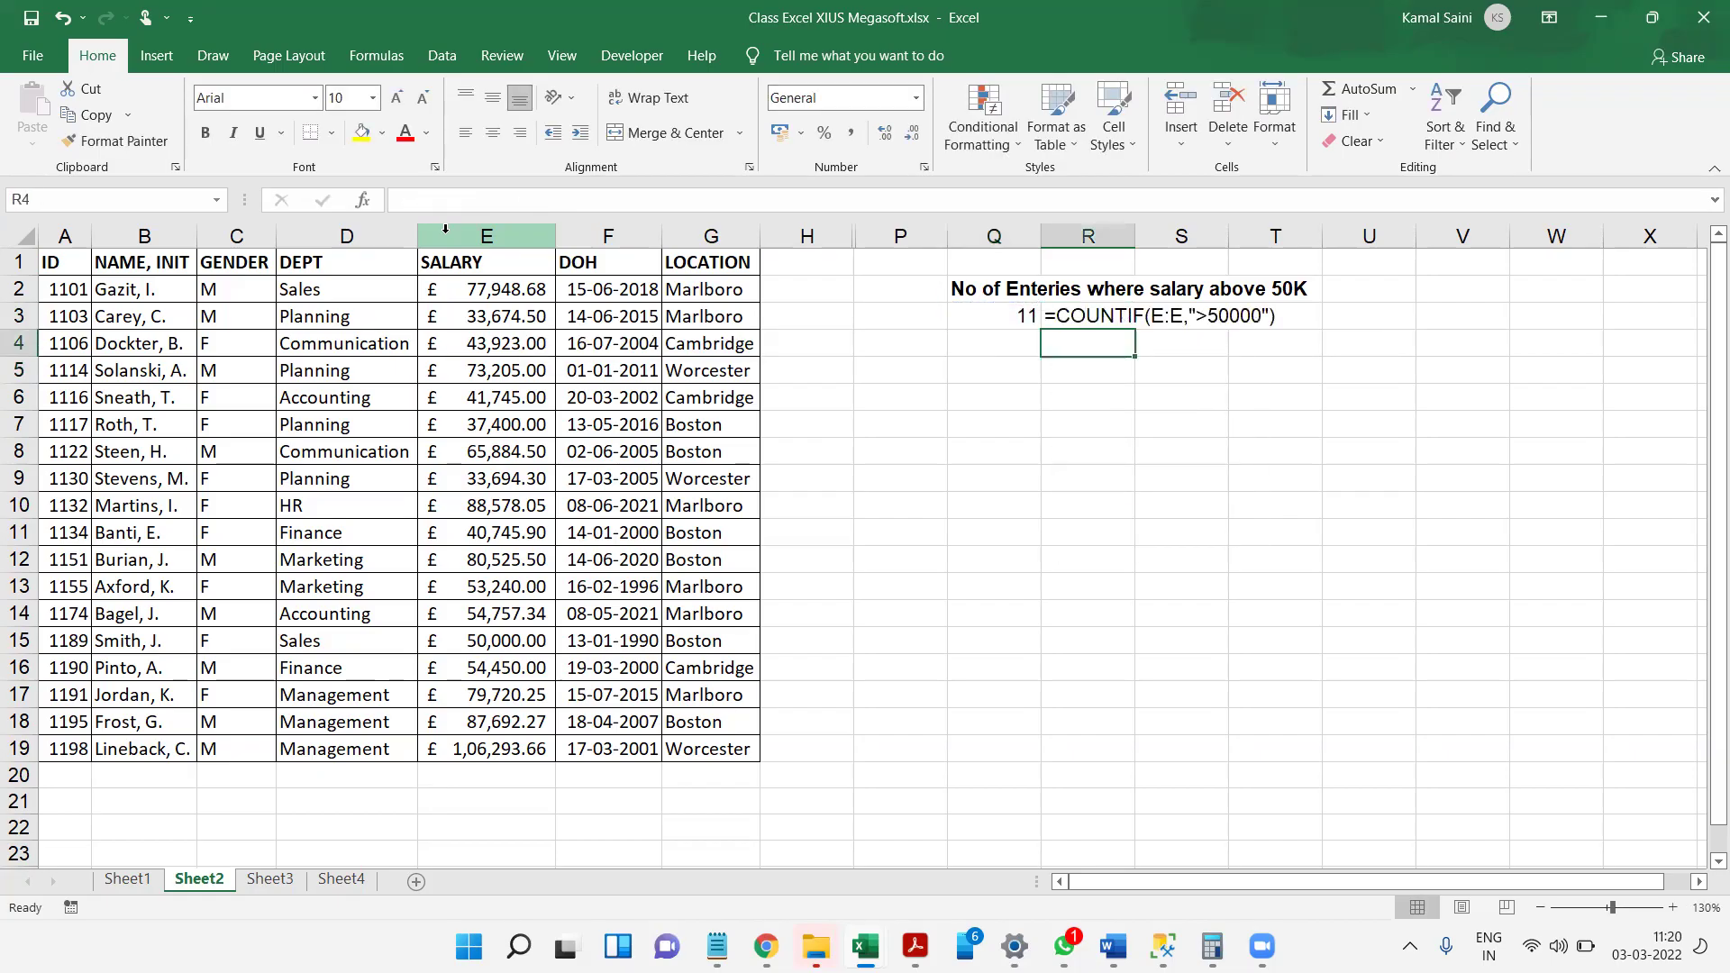
- Enter the heading "No of Enteries where DOH after 2010" in Q5 and make it bold
{"action": "key", "text": "Down"}
{"action": "key", "text": "Left"}
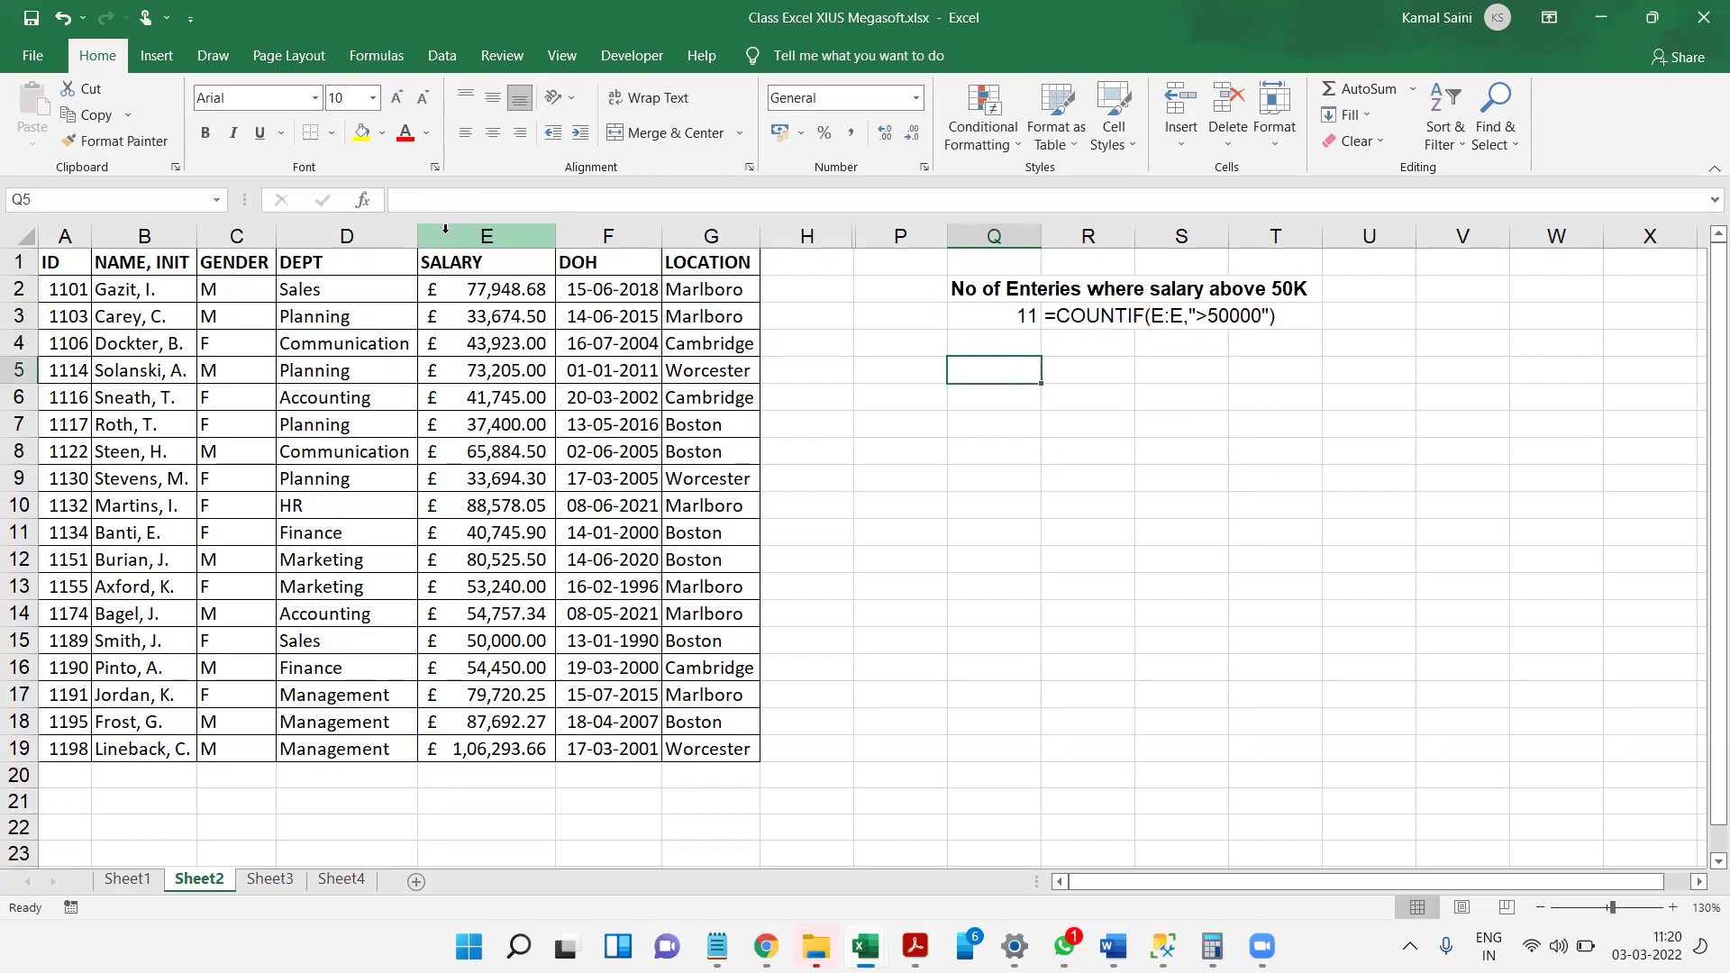
{"action": "type", "text": "No of"}
{"action": "key", "text": "BackSpace"}
{"action": "key", "text": "BackSpace"}
{"action": "type", "text": "of"}
{"action": "key", "text": "BackSpace"}
{"action": "type", "text": "of E"}
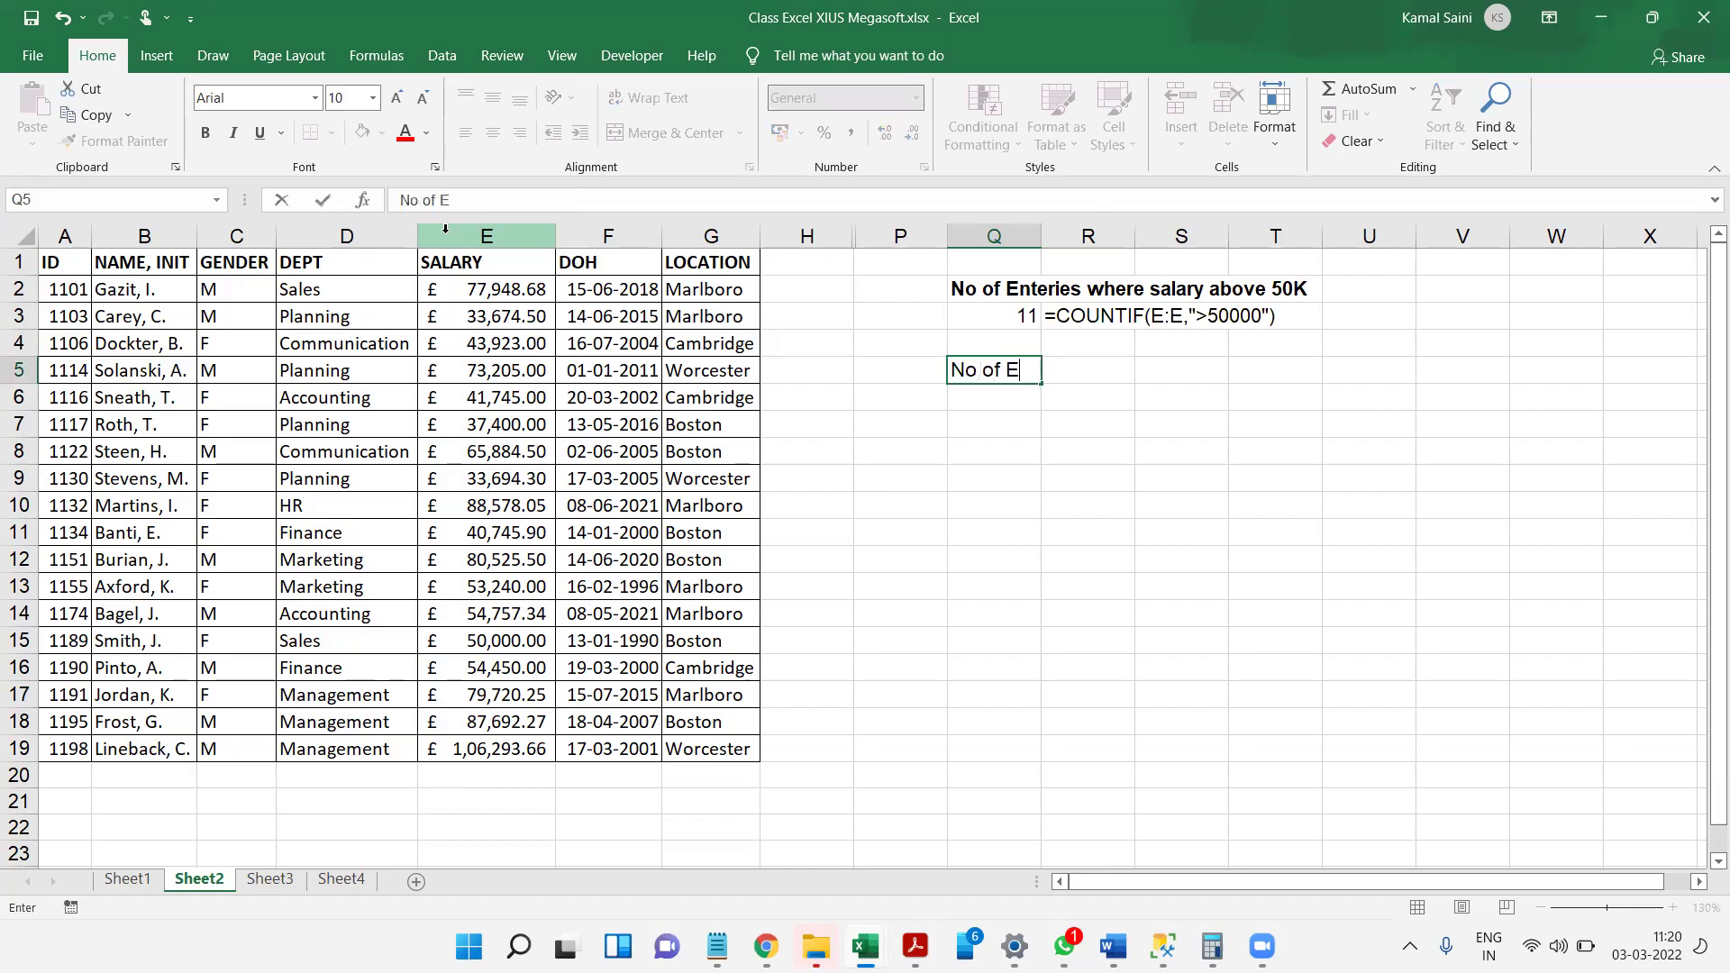
{"action": "type", "text": "nteries where "}
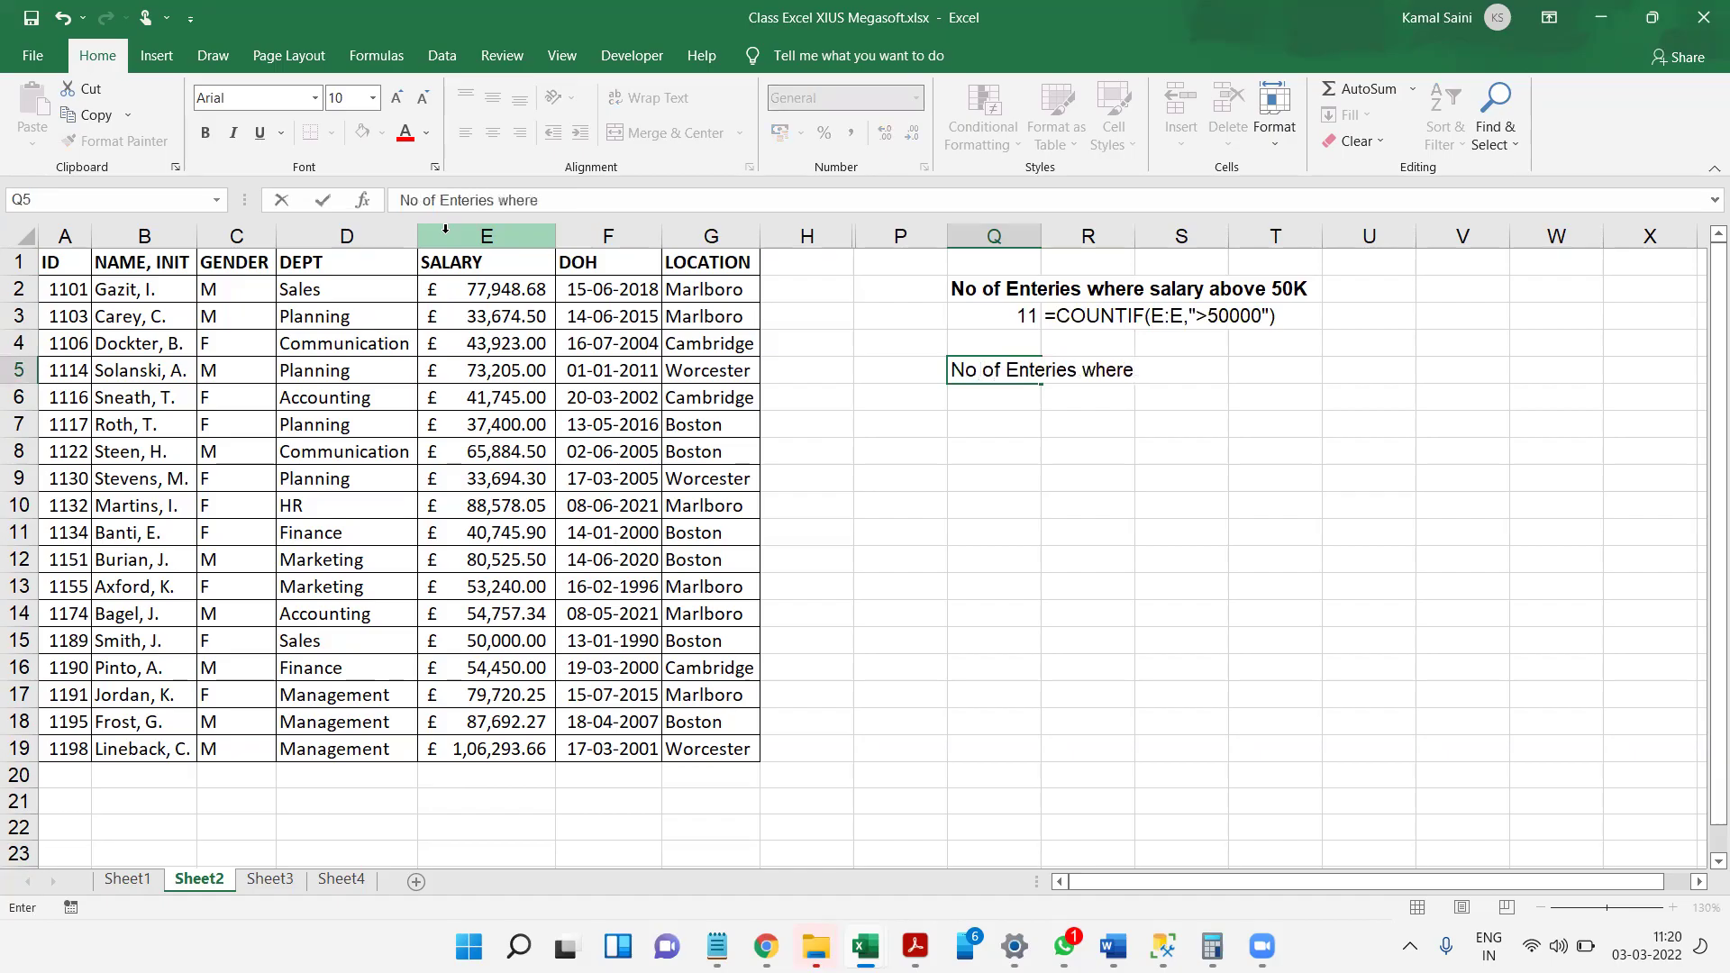
{"action": "type", "text": "DOH after 2010"}
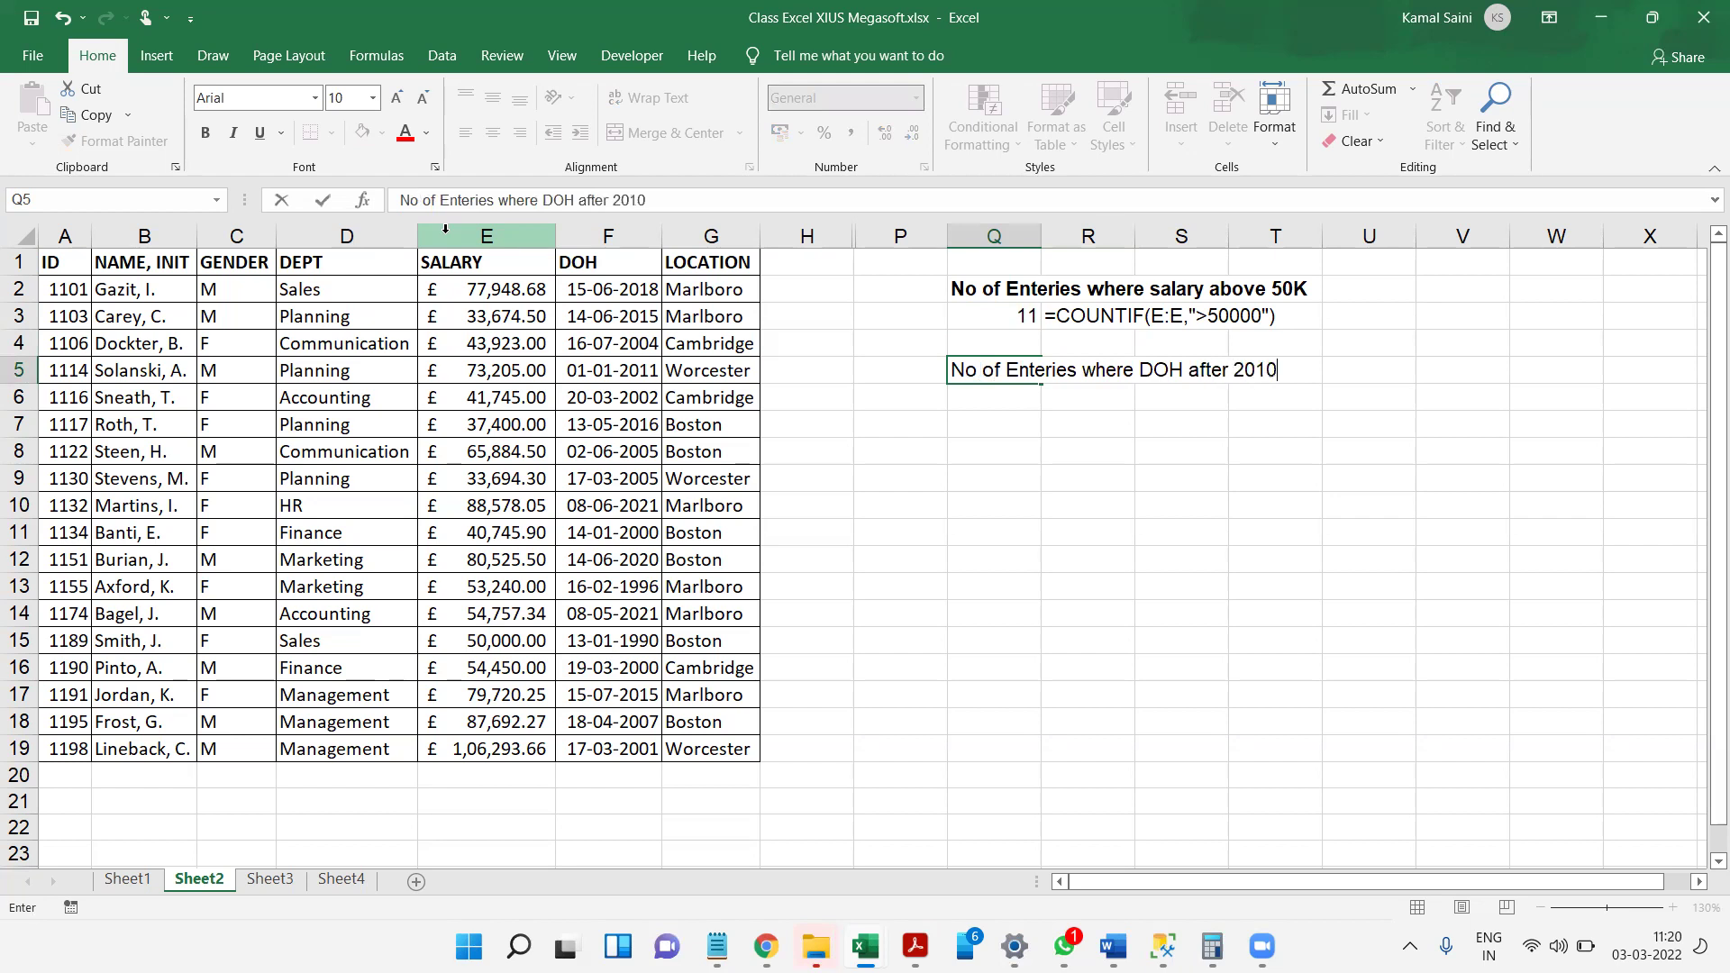
{"action": "key", "text": "Return"}
{"action": "key", "text": "Up"}
{"action": "key", "text": "ctrl+b"}
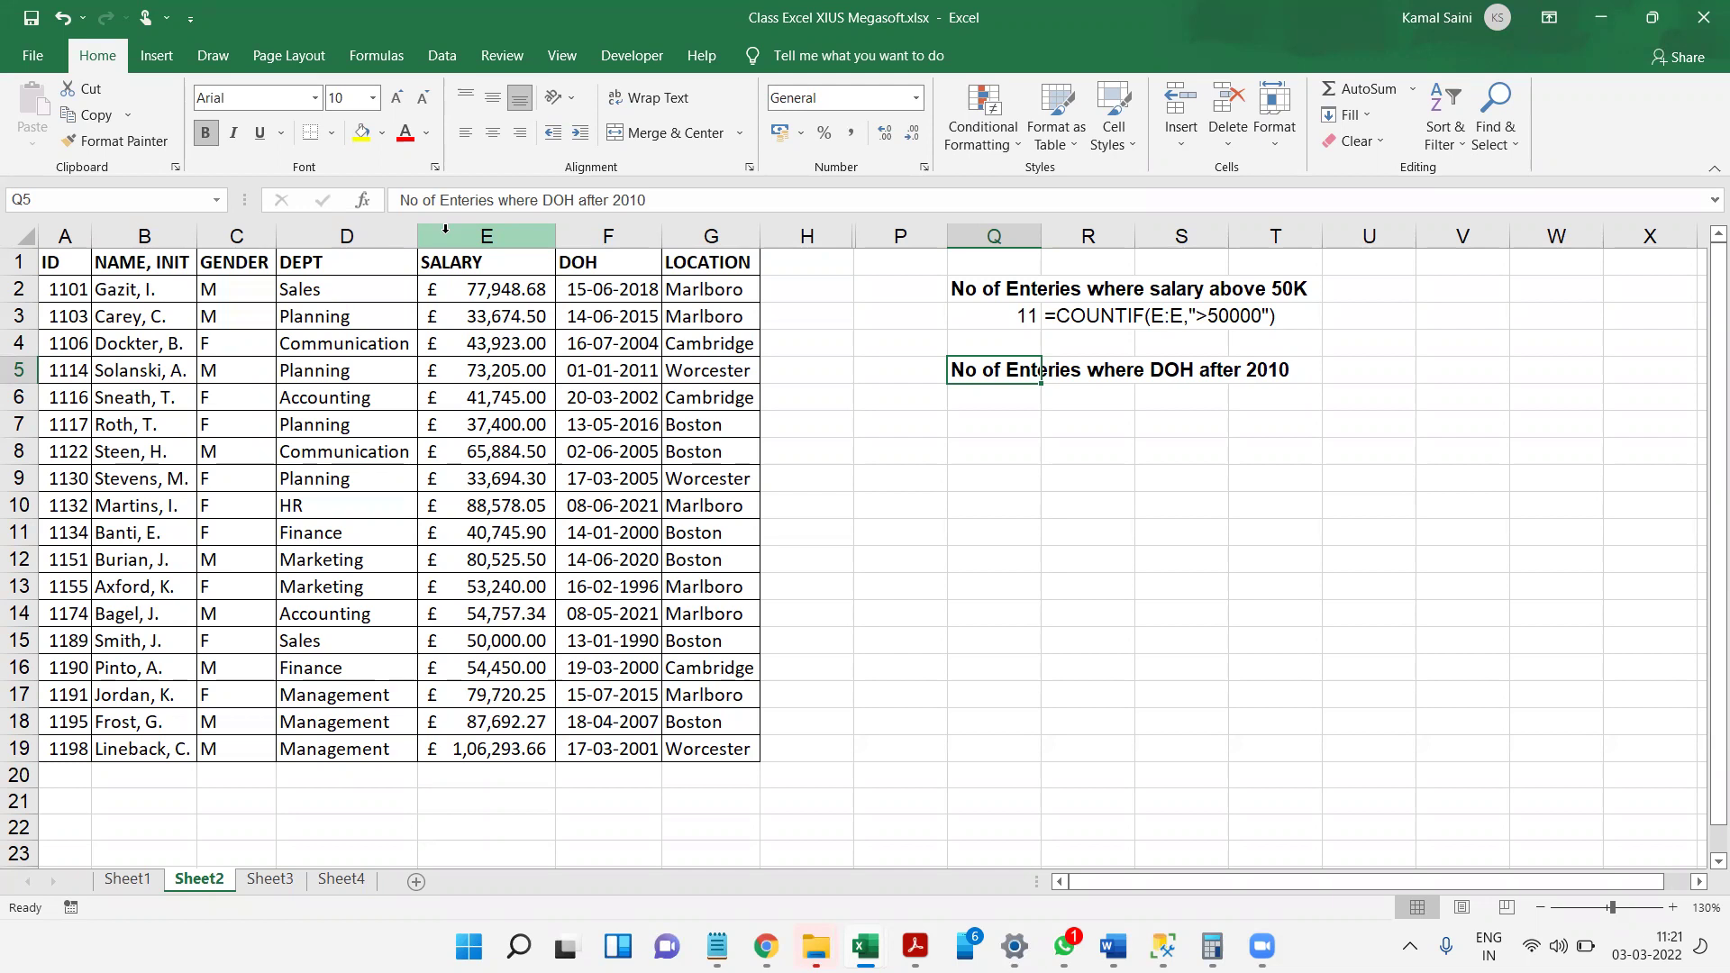
- Try counting the DOH entries in Q6 with =COUNTIF(F:F,">2010"), then clear the cell
{"action": "left_click", "coordinate": [989, 404]}
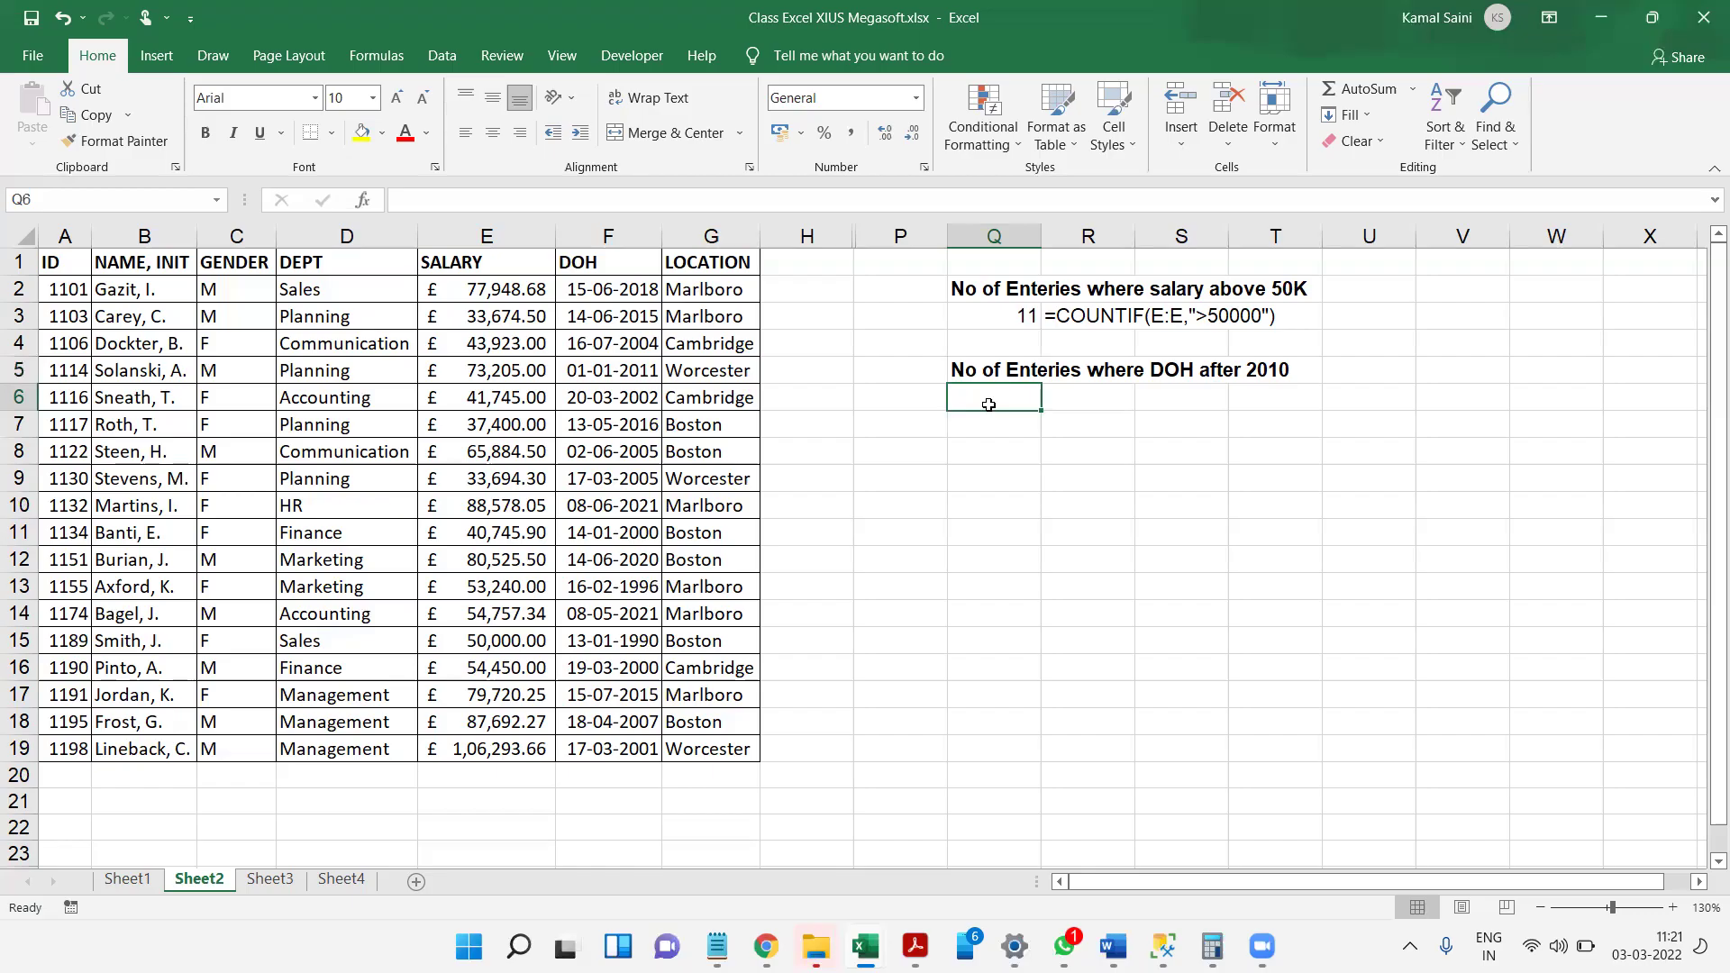
{"action": "double_click", "coordinate": [975, 405]}
{"action": "key", "text": "Escape"}
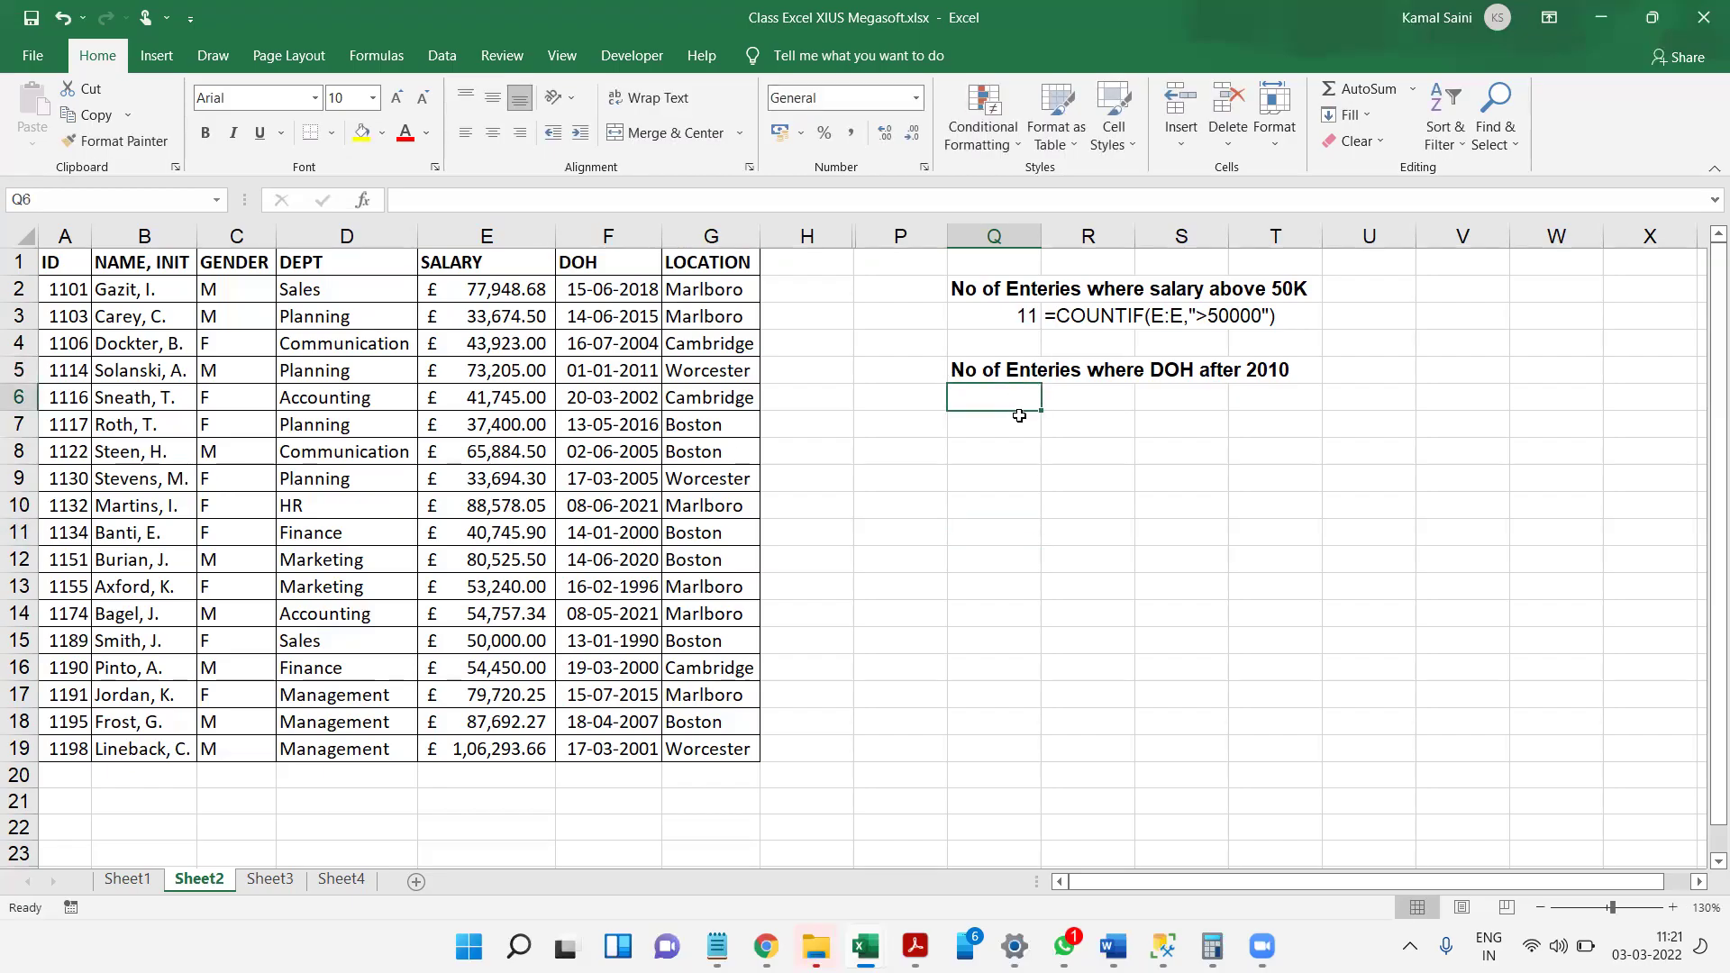
{"action": "type", "text": "="}
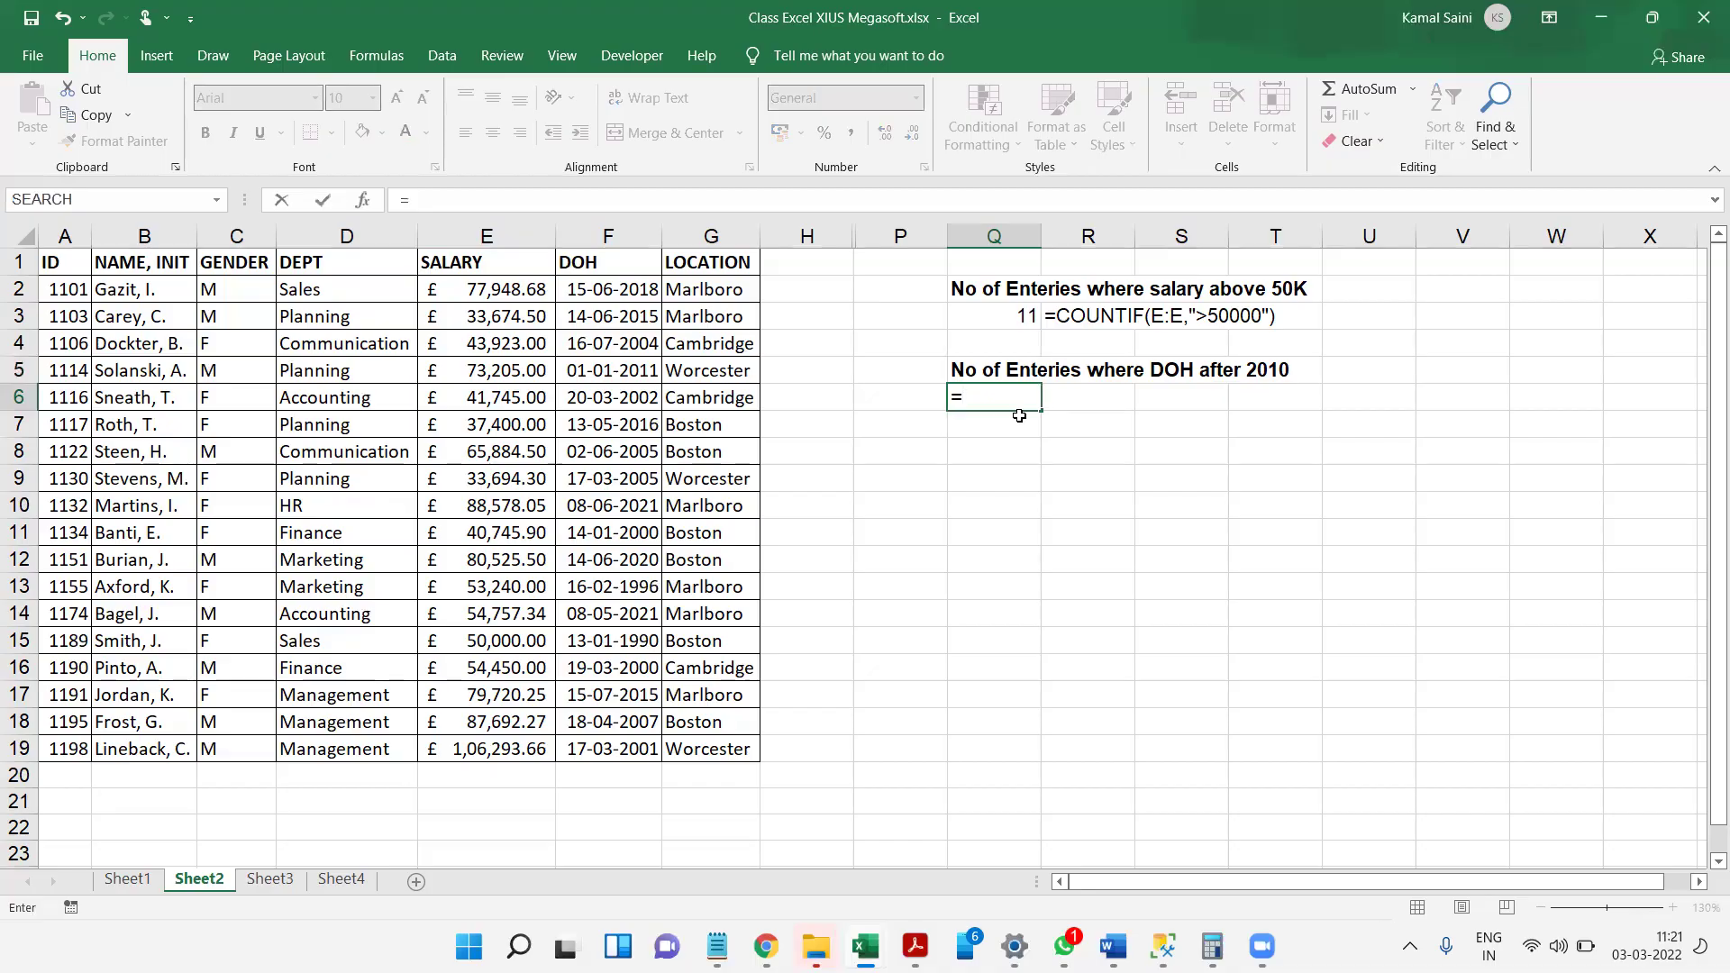
{"action": "type", "text": "counti"}
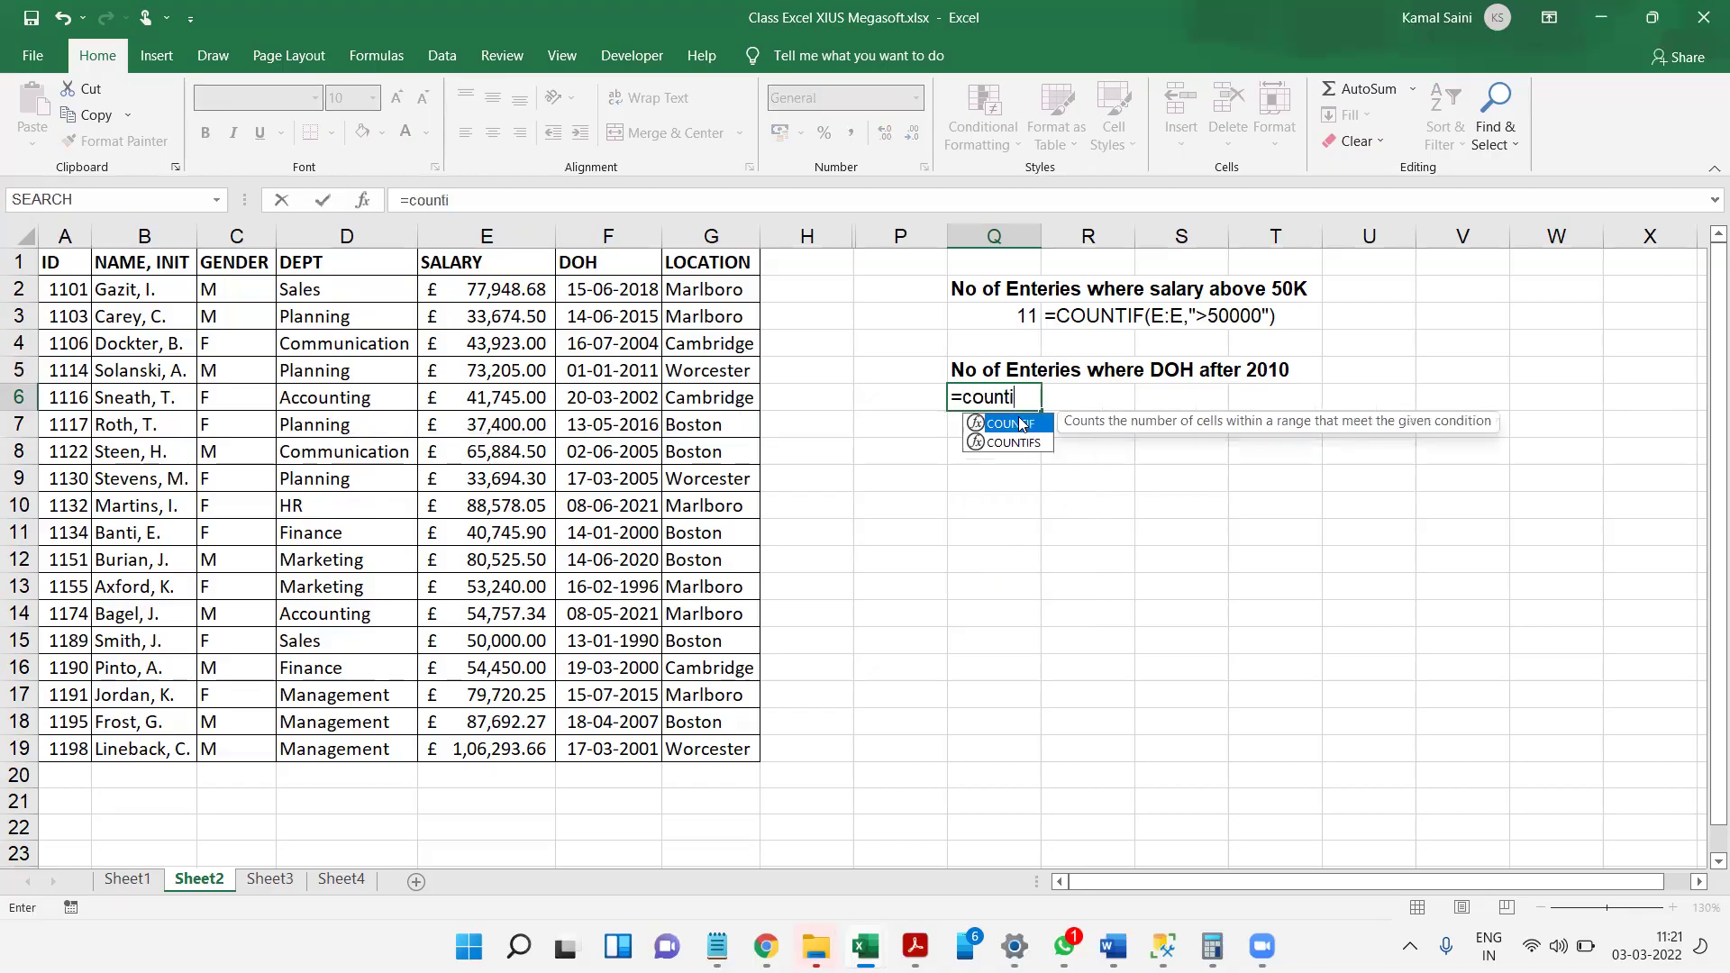
{"action": "type", "text": "f("}
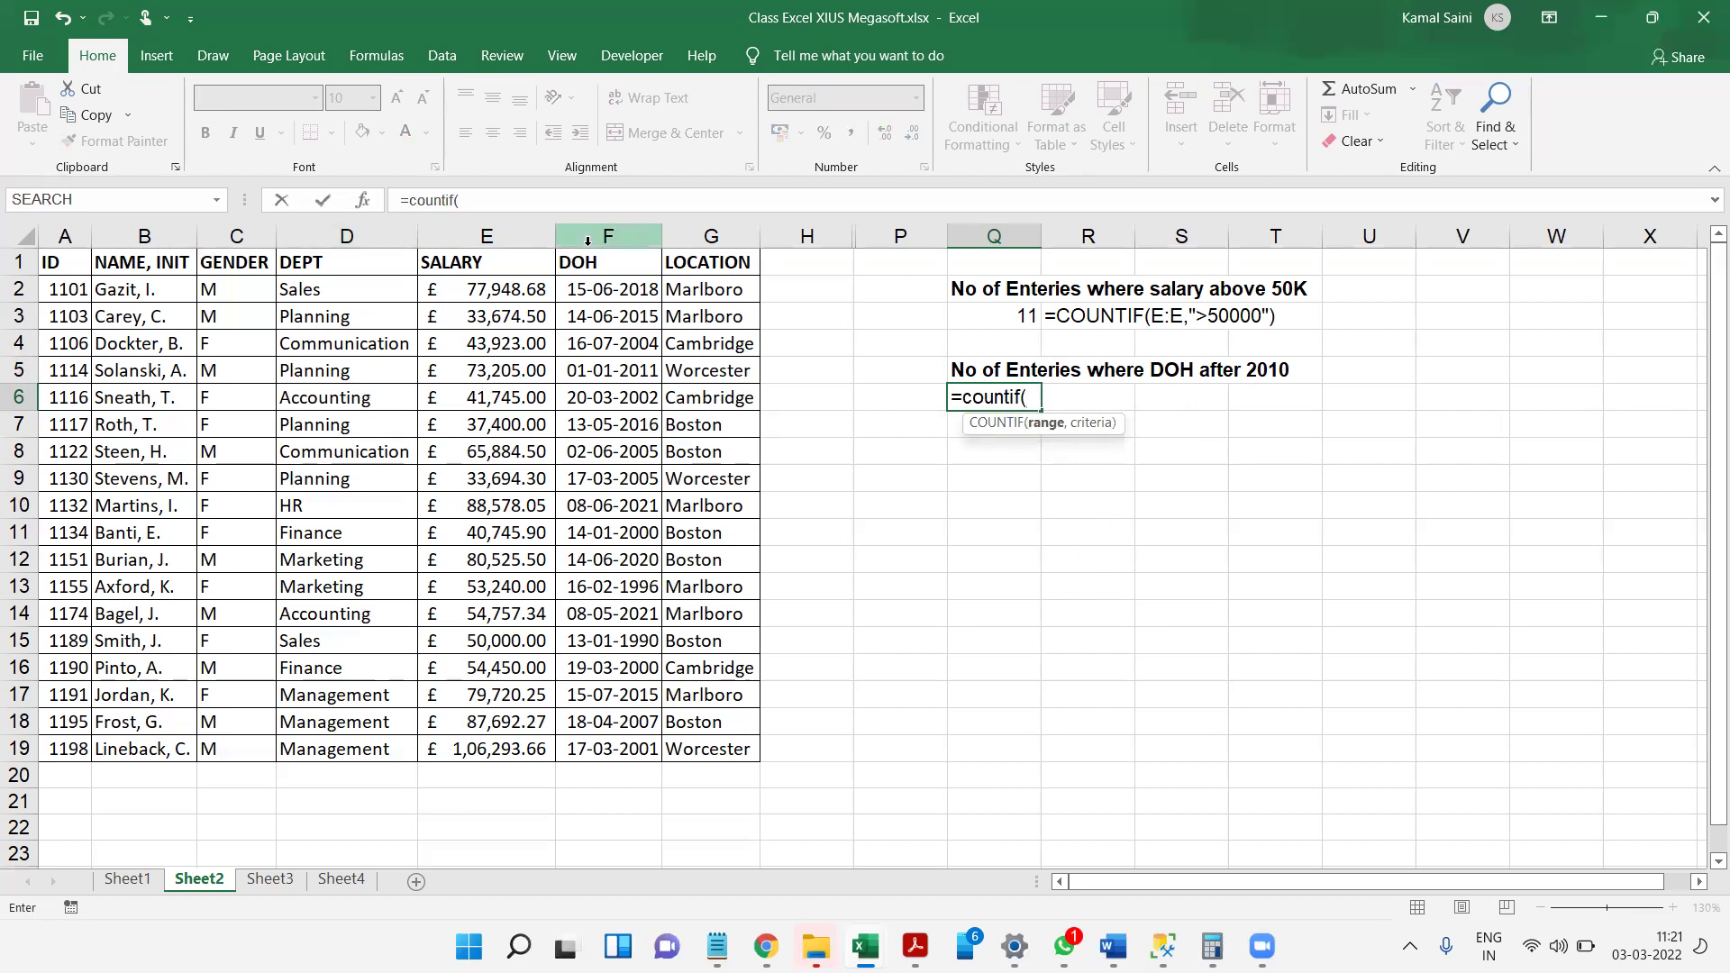
{"action": "left_click", "coordinate": [588, 241]}
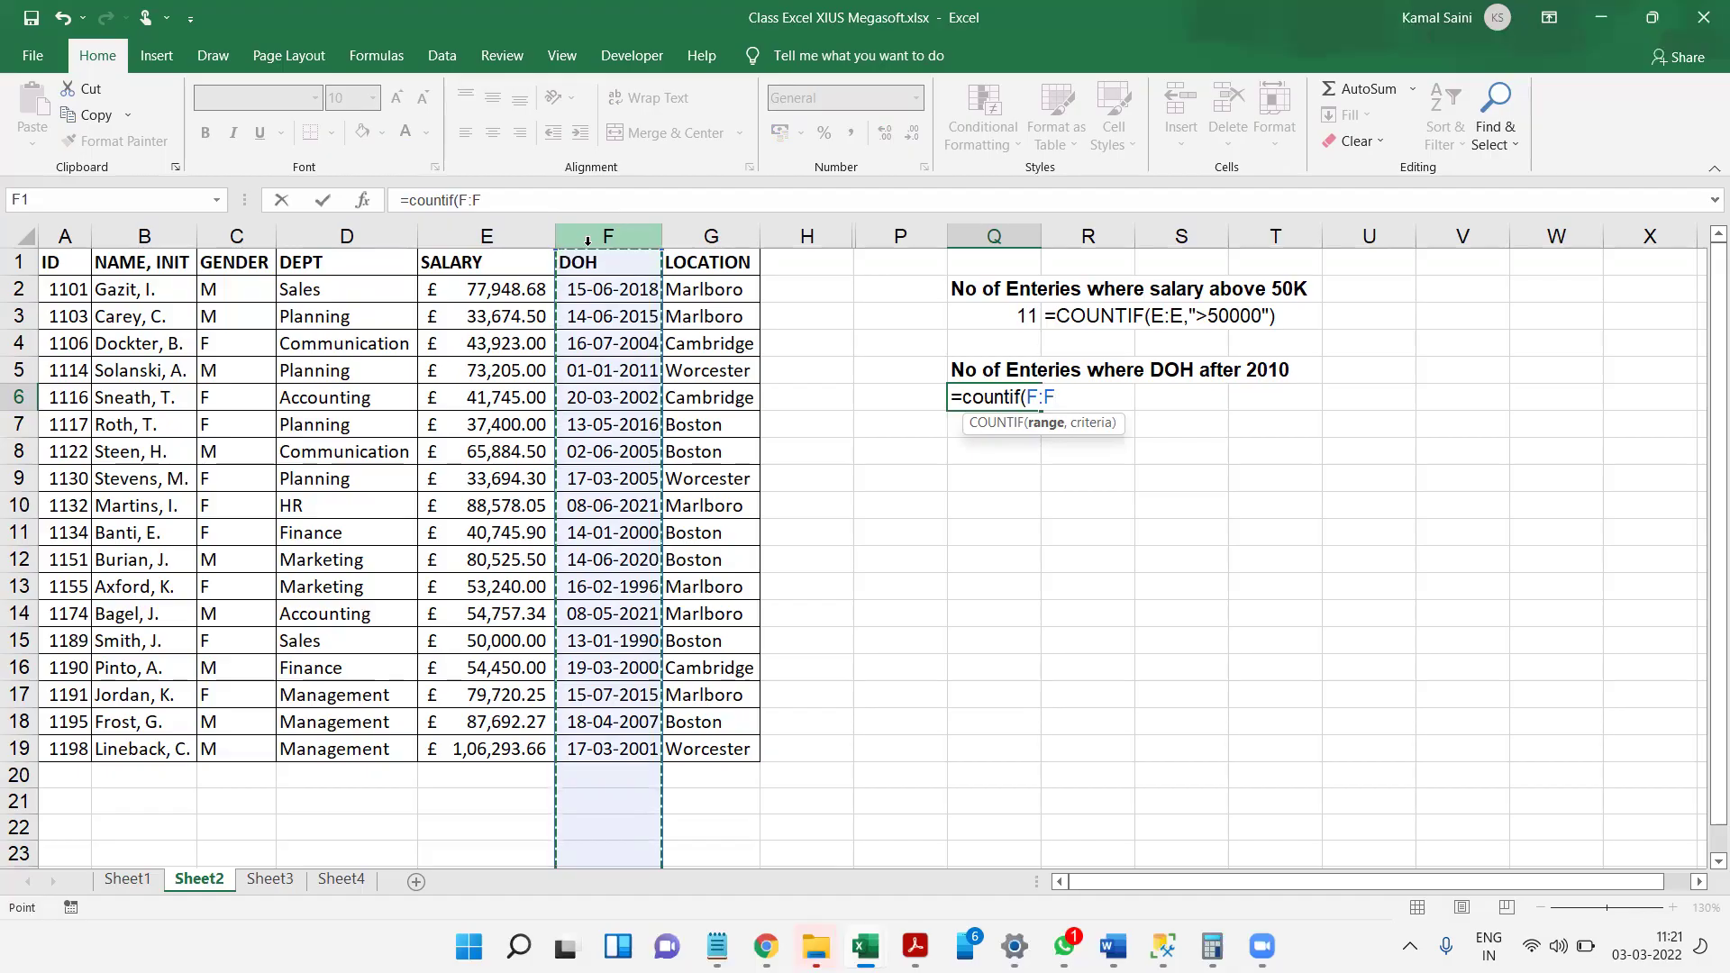
{"action": "type", "text": ","}
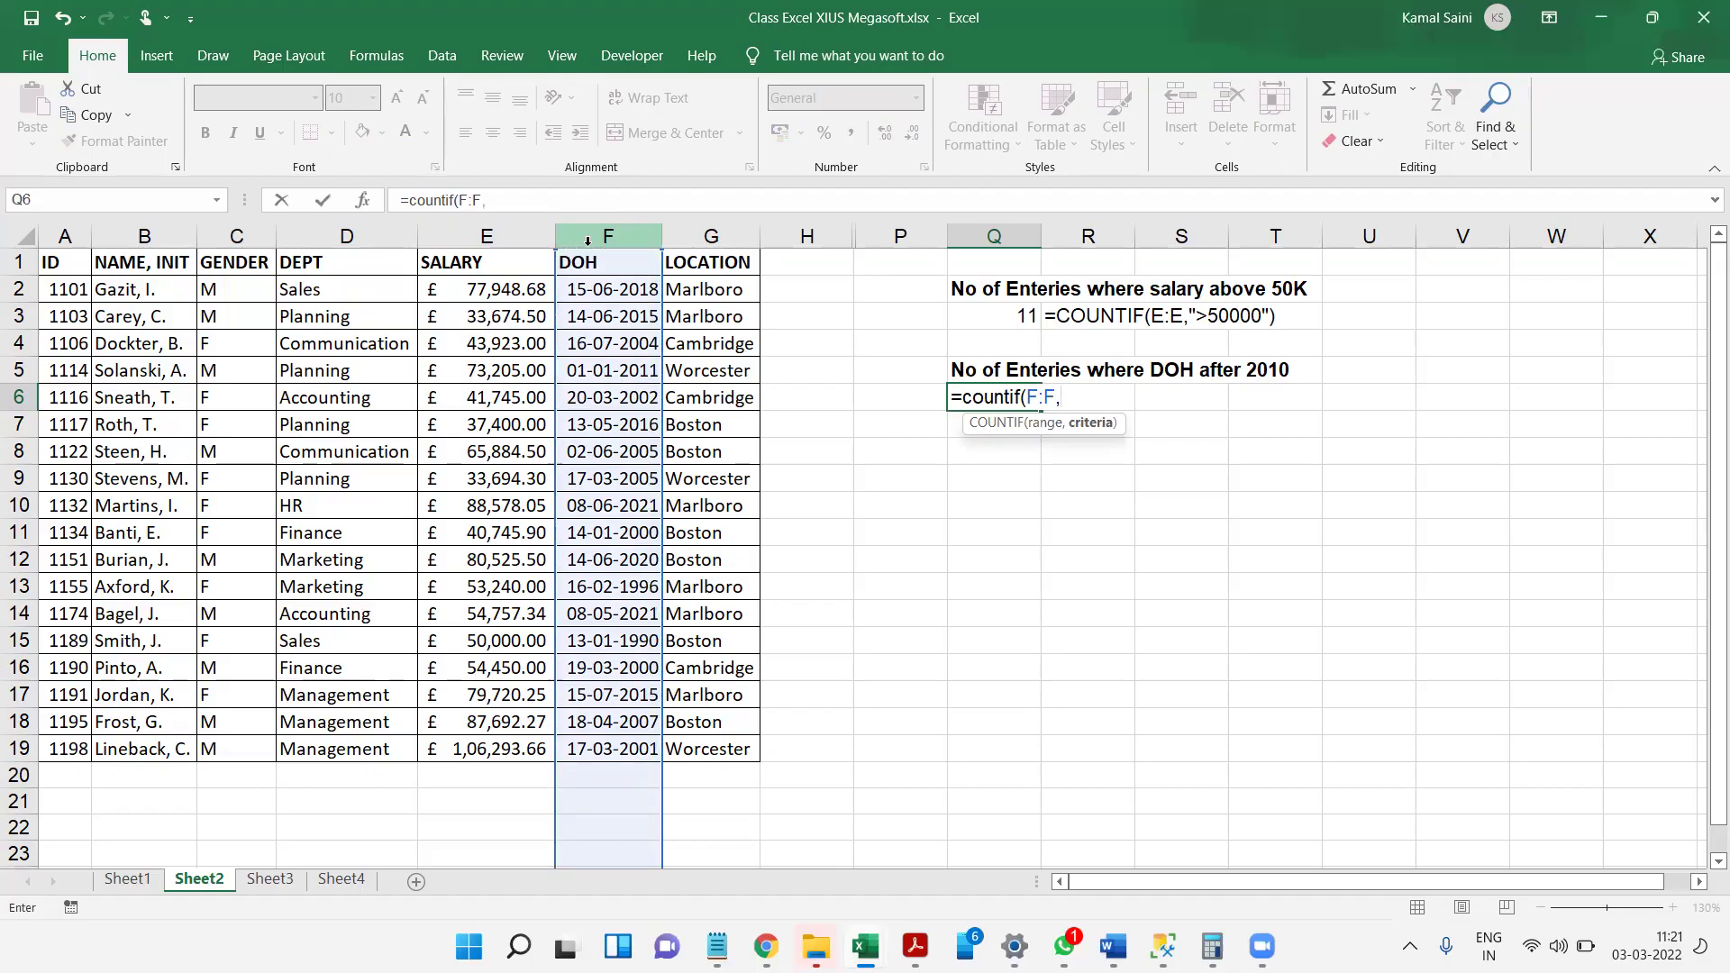
{"action": "type", "text": "\">"}
{"action": "type", "text": "2010\")"}
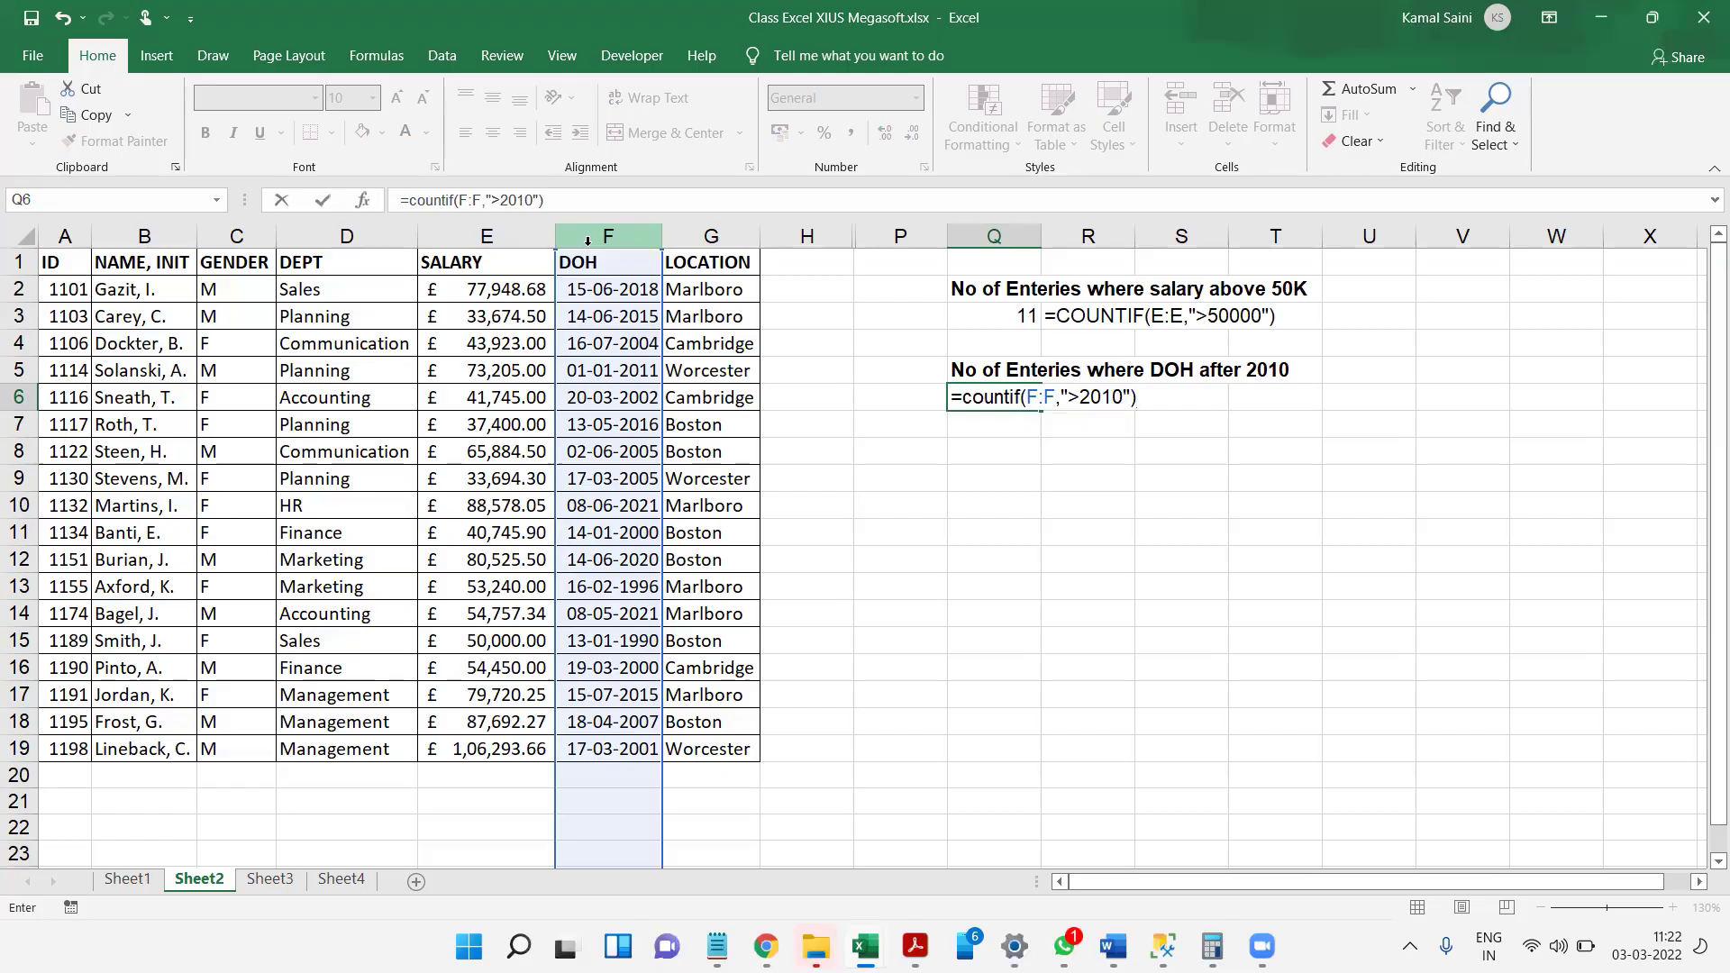
{"action": "key", "text": "Return"}
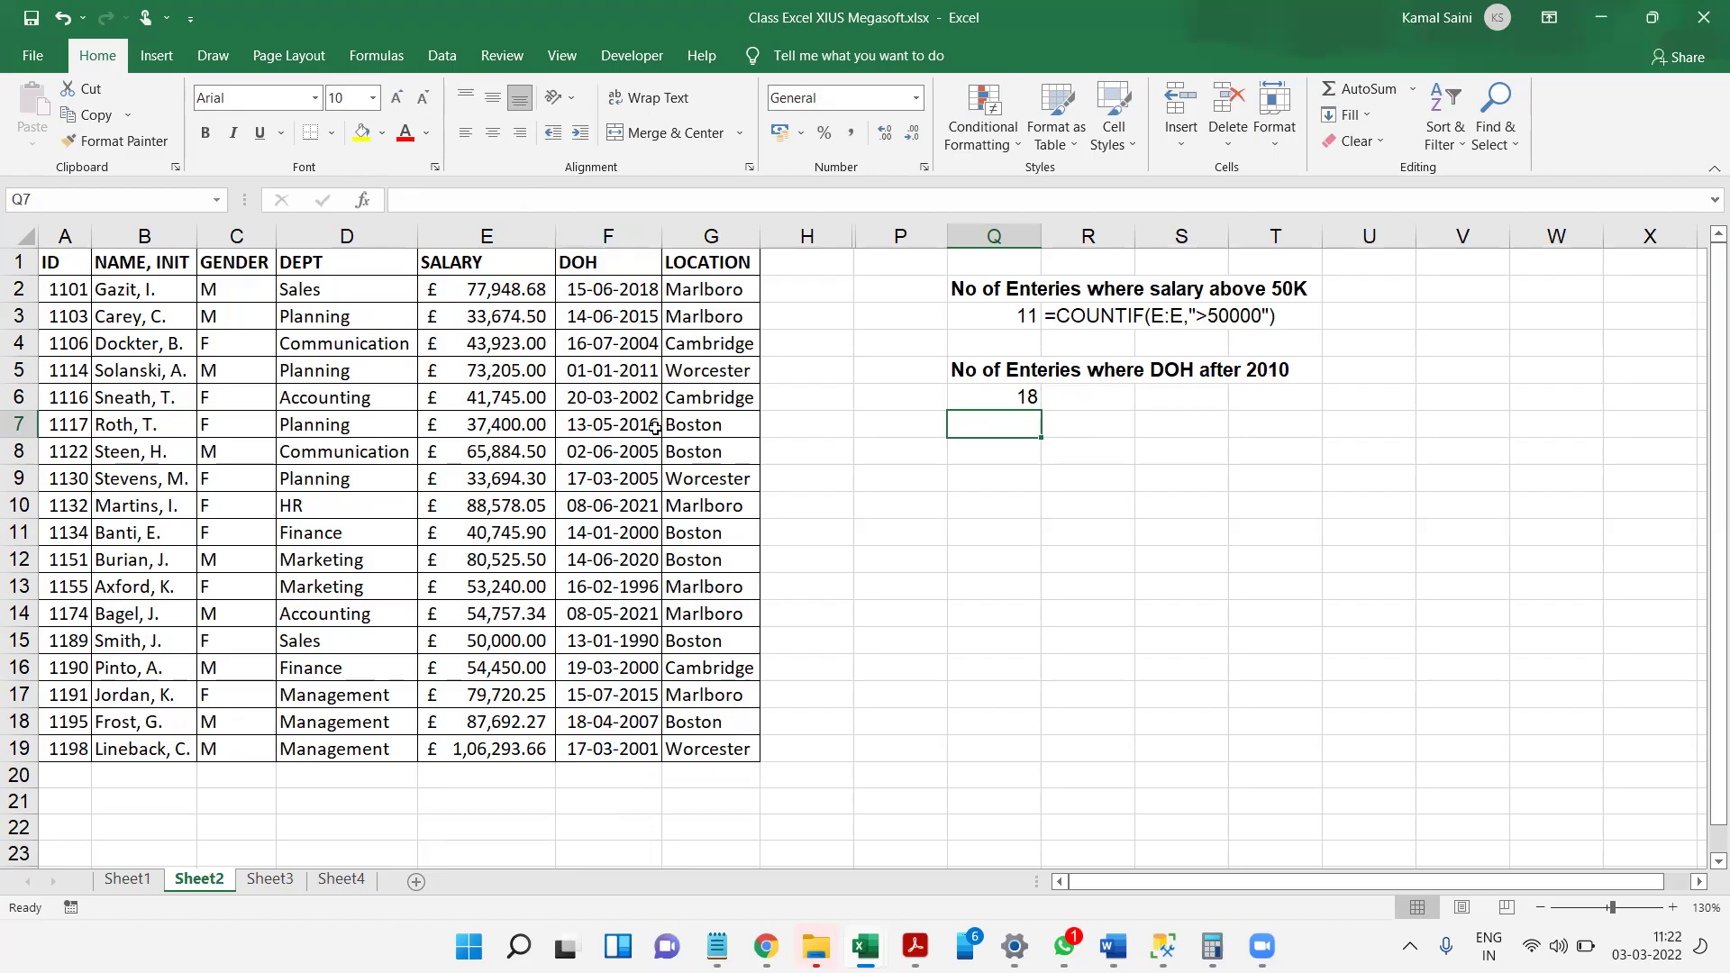
{"action": "key", "text": "Up"}
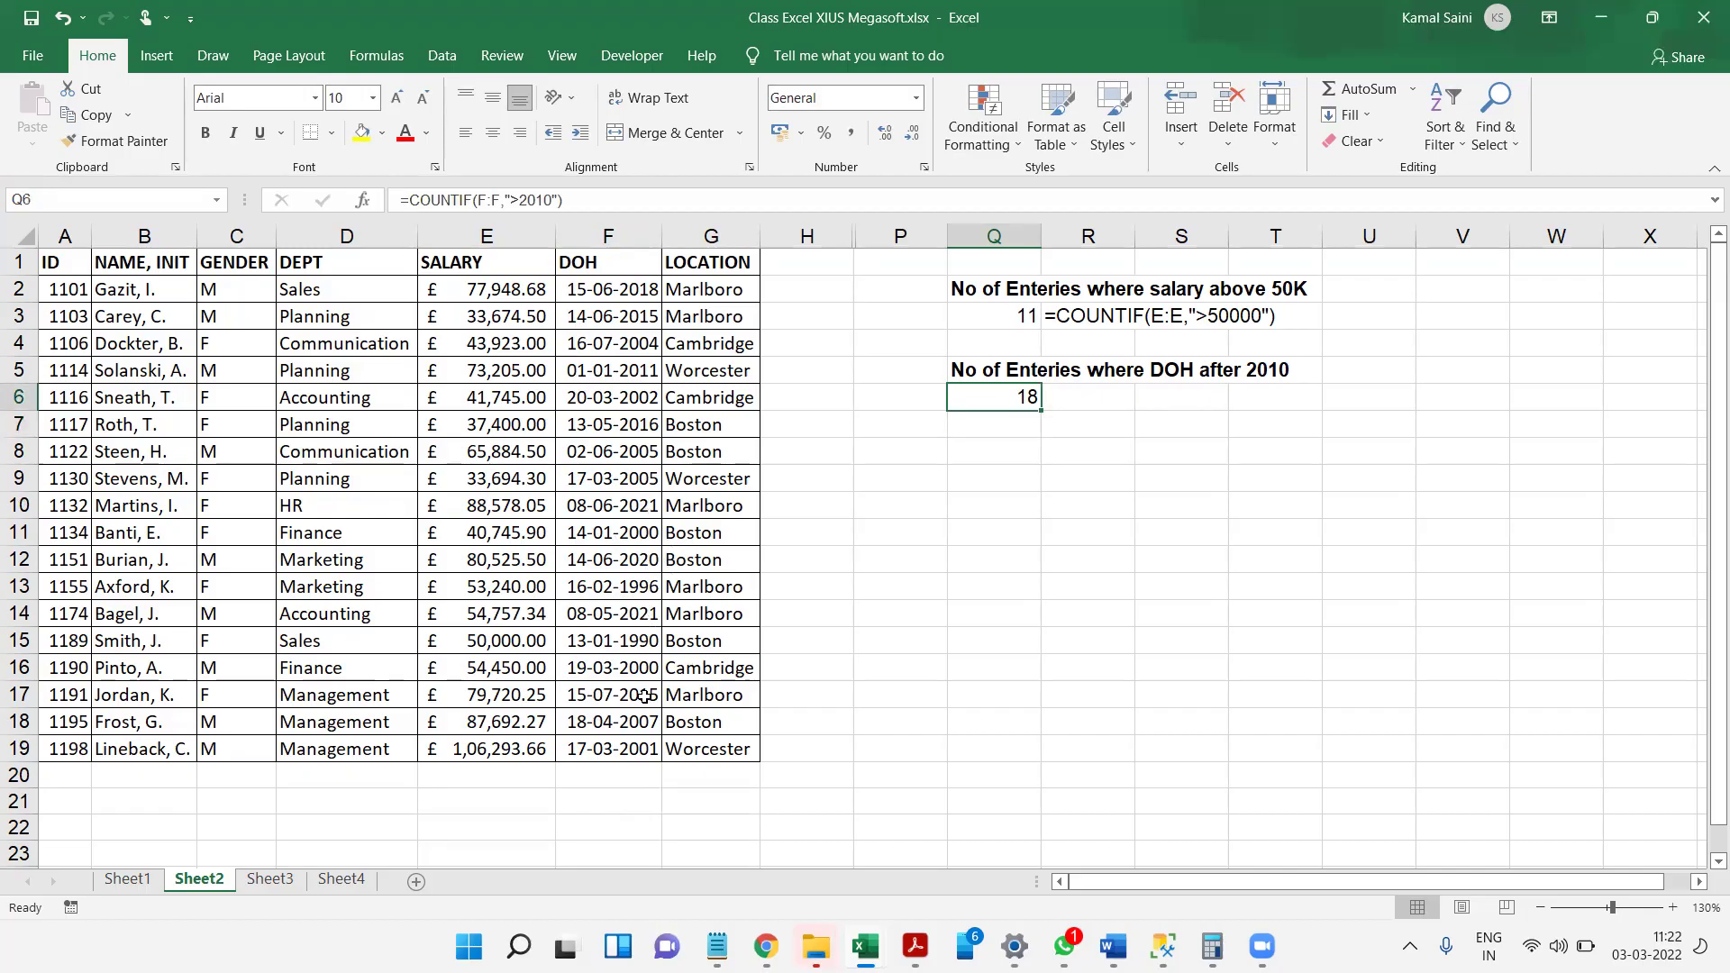
{"action": "mouse_move", "coordinate": [717, 947]}
{"action": "key", "text": "Delete"}
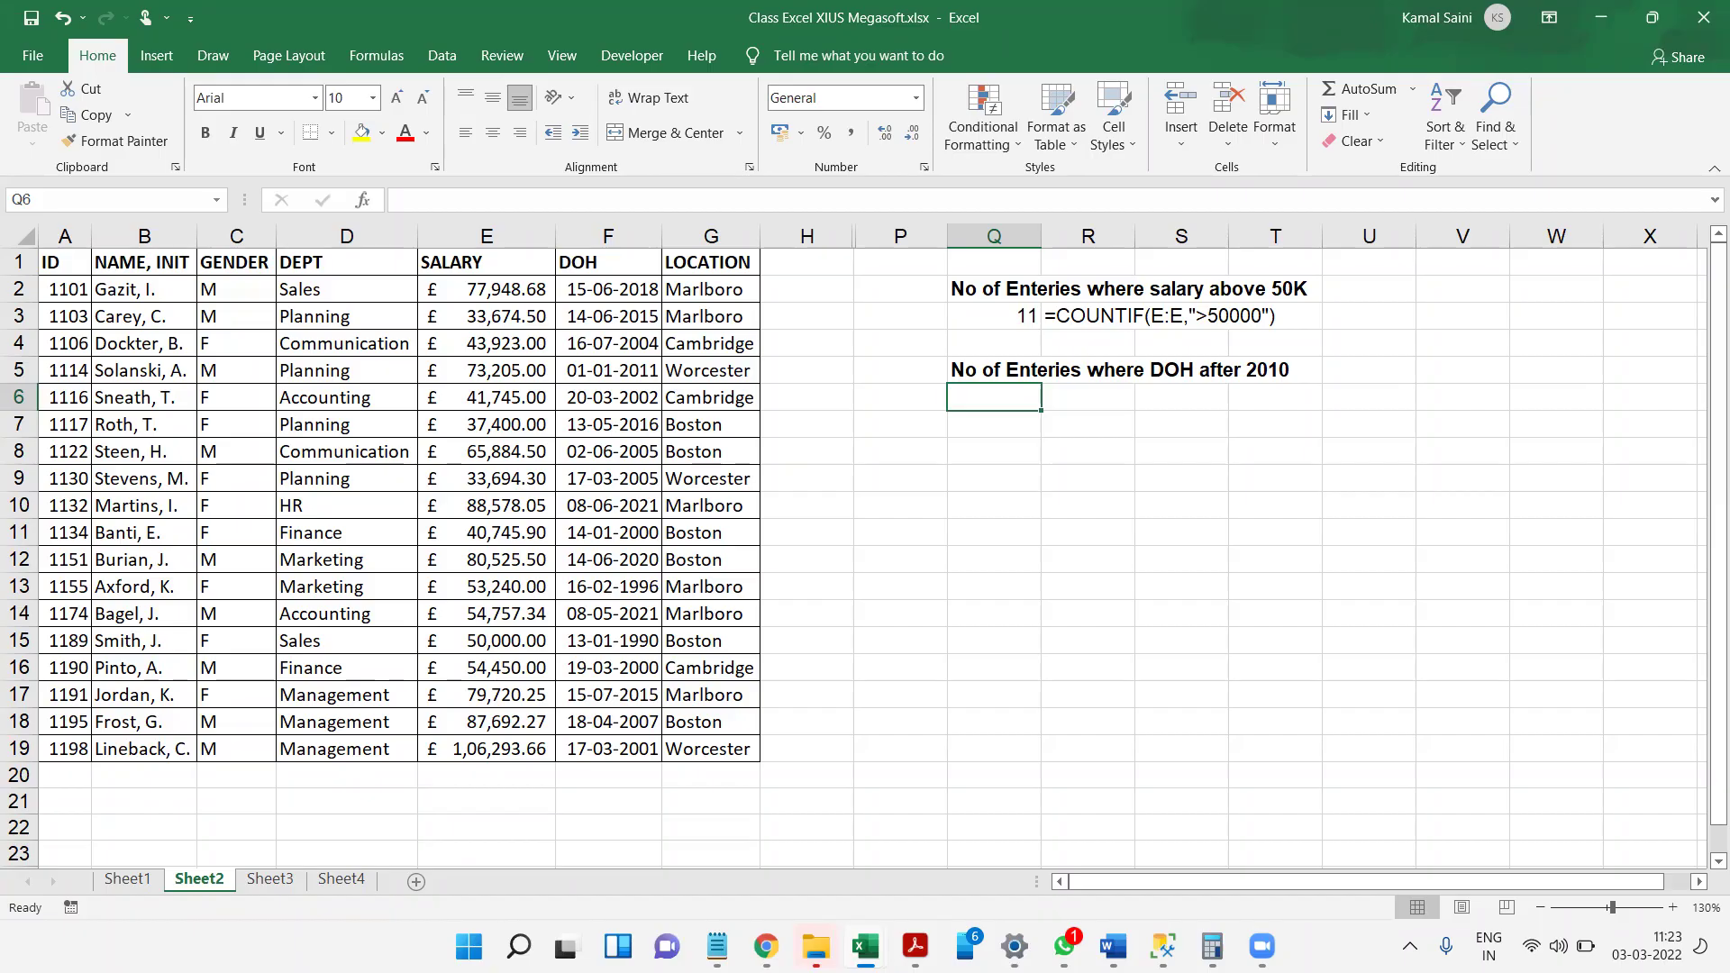
- Enter the formula =COUNTIF(F:F,">2010") in Q6 under the DOH heading
{"action": "type", "text": "=countif"}
{"action": "key", "text": "Tab"}
{"action": "key", "text": "Left"}
{"action": "key", "text": "Left"}
{"action": "key", "text": "Left"}
{"action": "key", "text": "Left"}
{"action": "key", "text": "ctrl+space"}
{"action": "type", "text": ",\">2010"}
{"action": "type", "text": "\""}
{"action": "type", "text": "\""}
{"action": "type", "text": ")"}
{"action": "key", "text": "Return"}
{"action": "key", "text": "Up"}
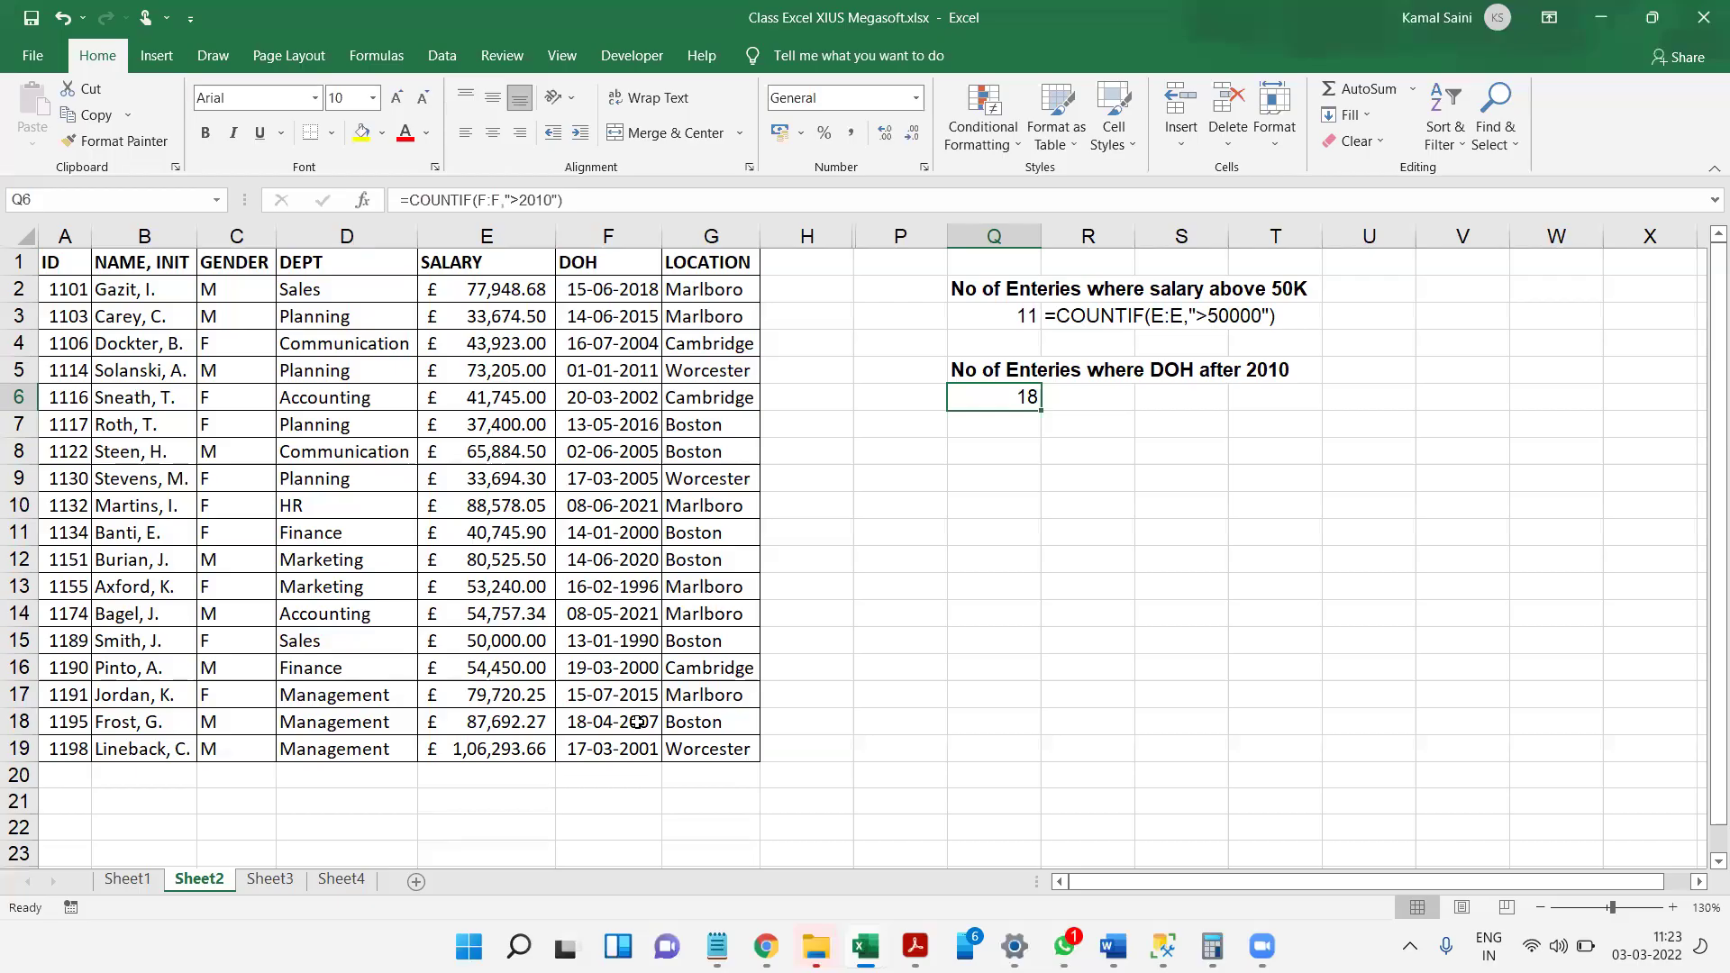
- Change the criterion of the COUNTIF formula in Q6 to the full date ">31-12-2010"
{"action": "key", "text": "F2"}
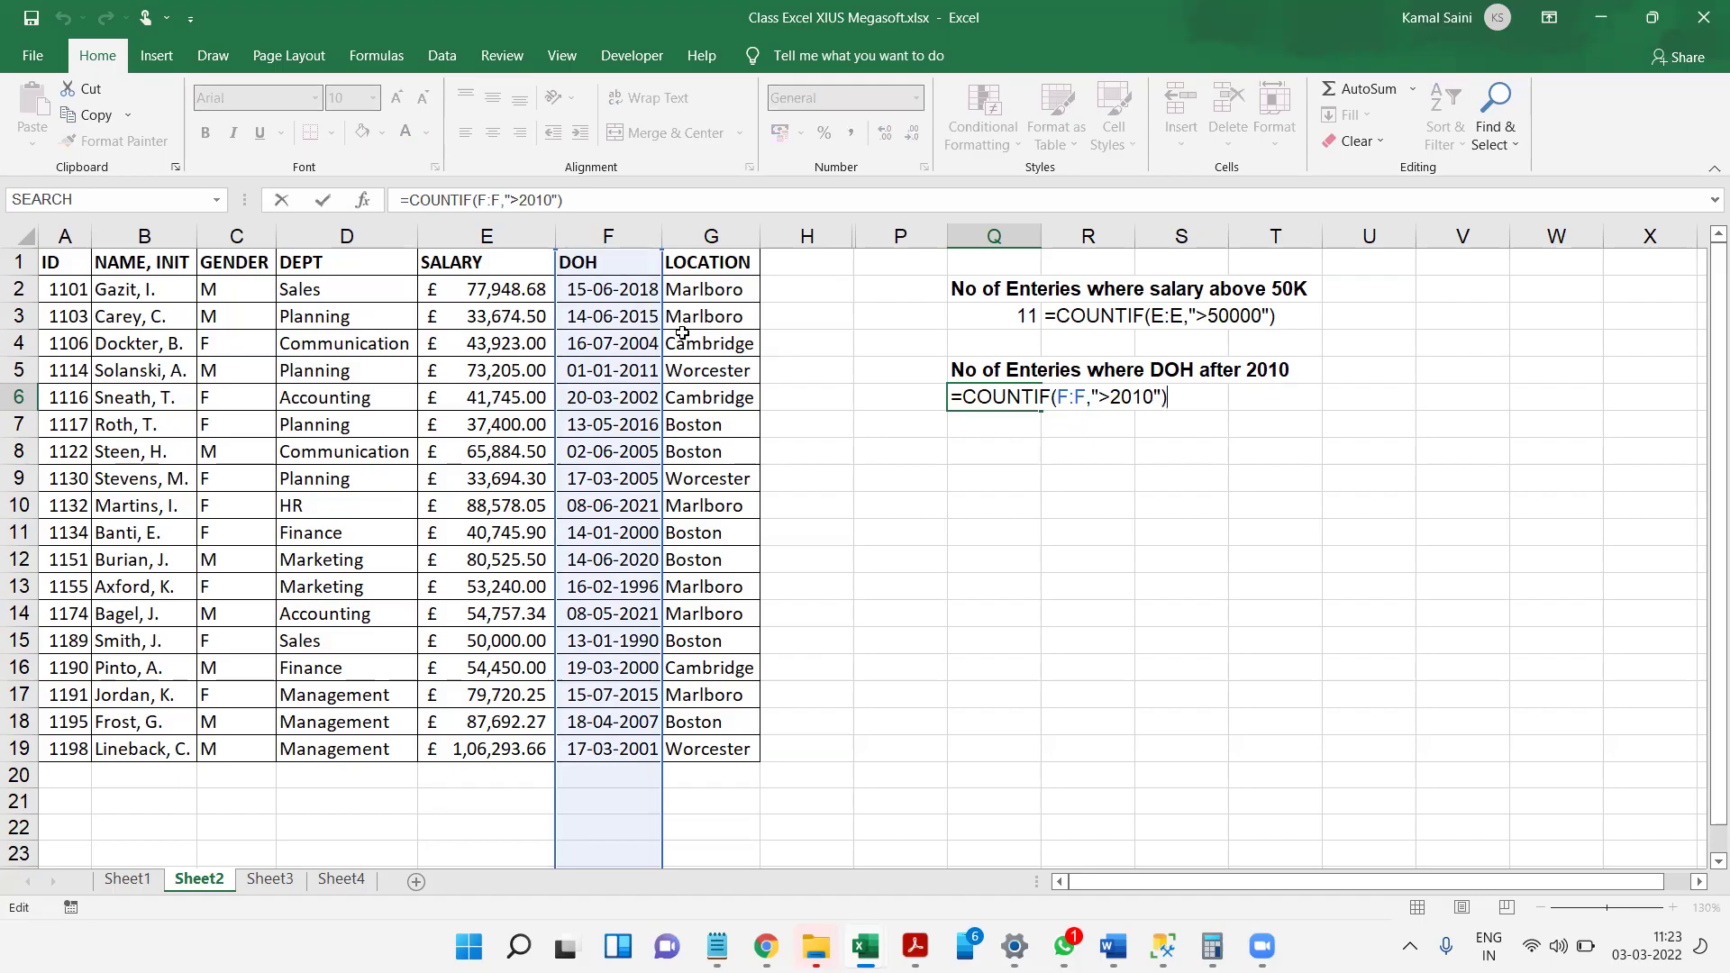
{"action": "left_click", "coordinate": [1114, 390]}
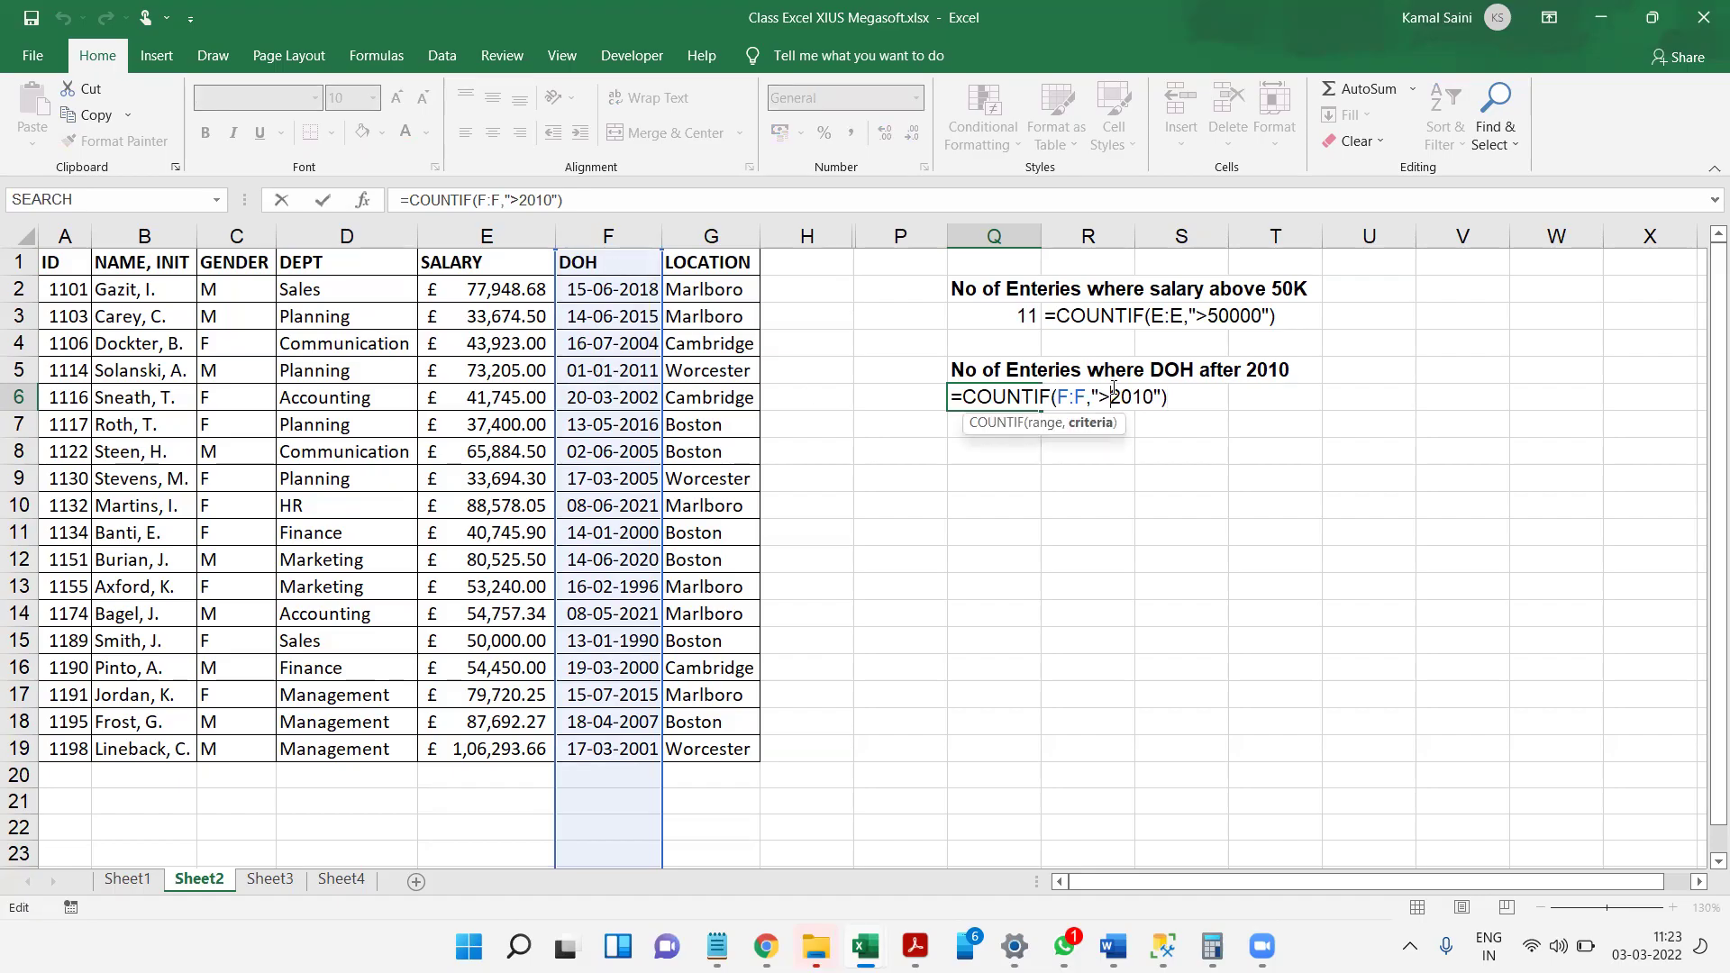
{"action": "type", "text": "31-12-"}
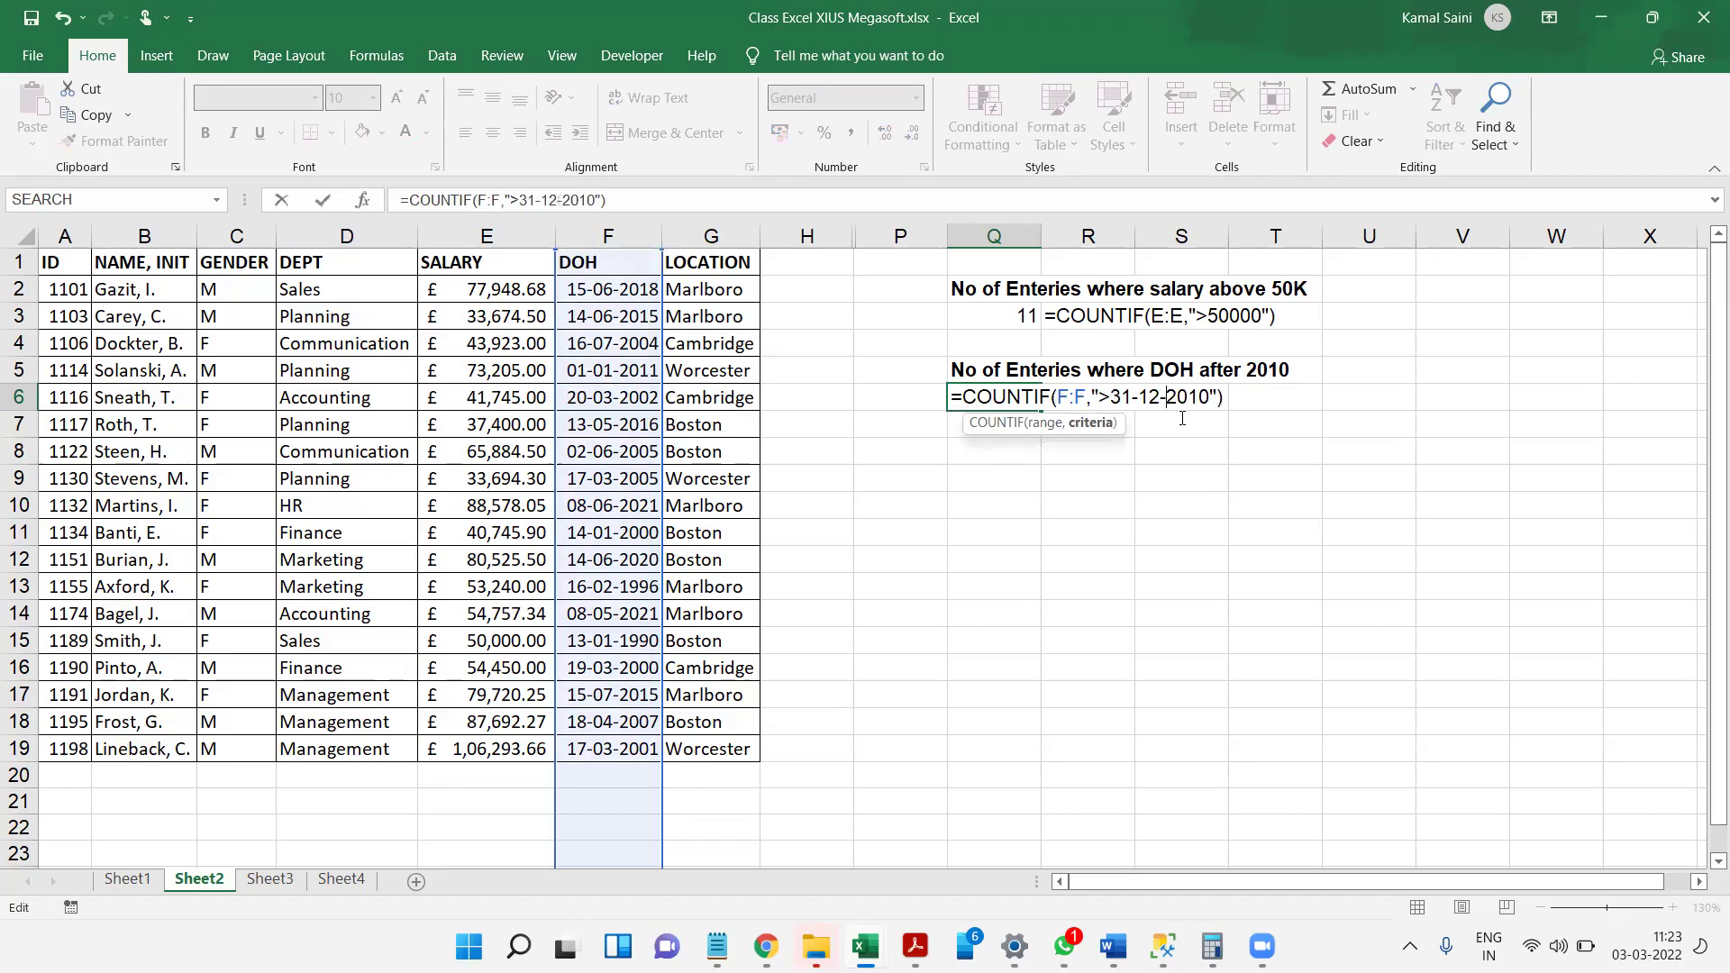
{"action": "key", "text": "Return"}
- Show the text of Q6's formula in R6 using the formula text function
{"action": "key", "text": "Up"}
{"action": "key", "text": "Right"}
{"action": "type", "text": "=for"}
{"action": "key", "text": "Tab"}
{"action": "key", "text": "Left"}
{"action": "key", "text": "Return"}
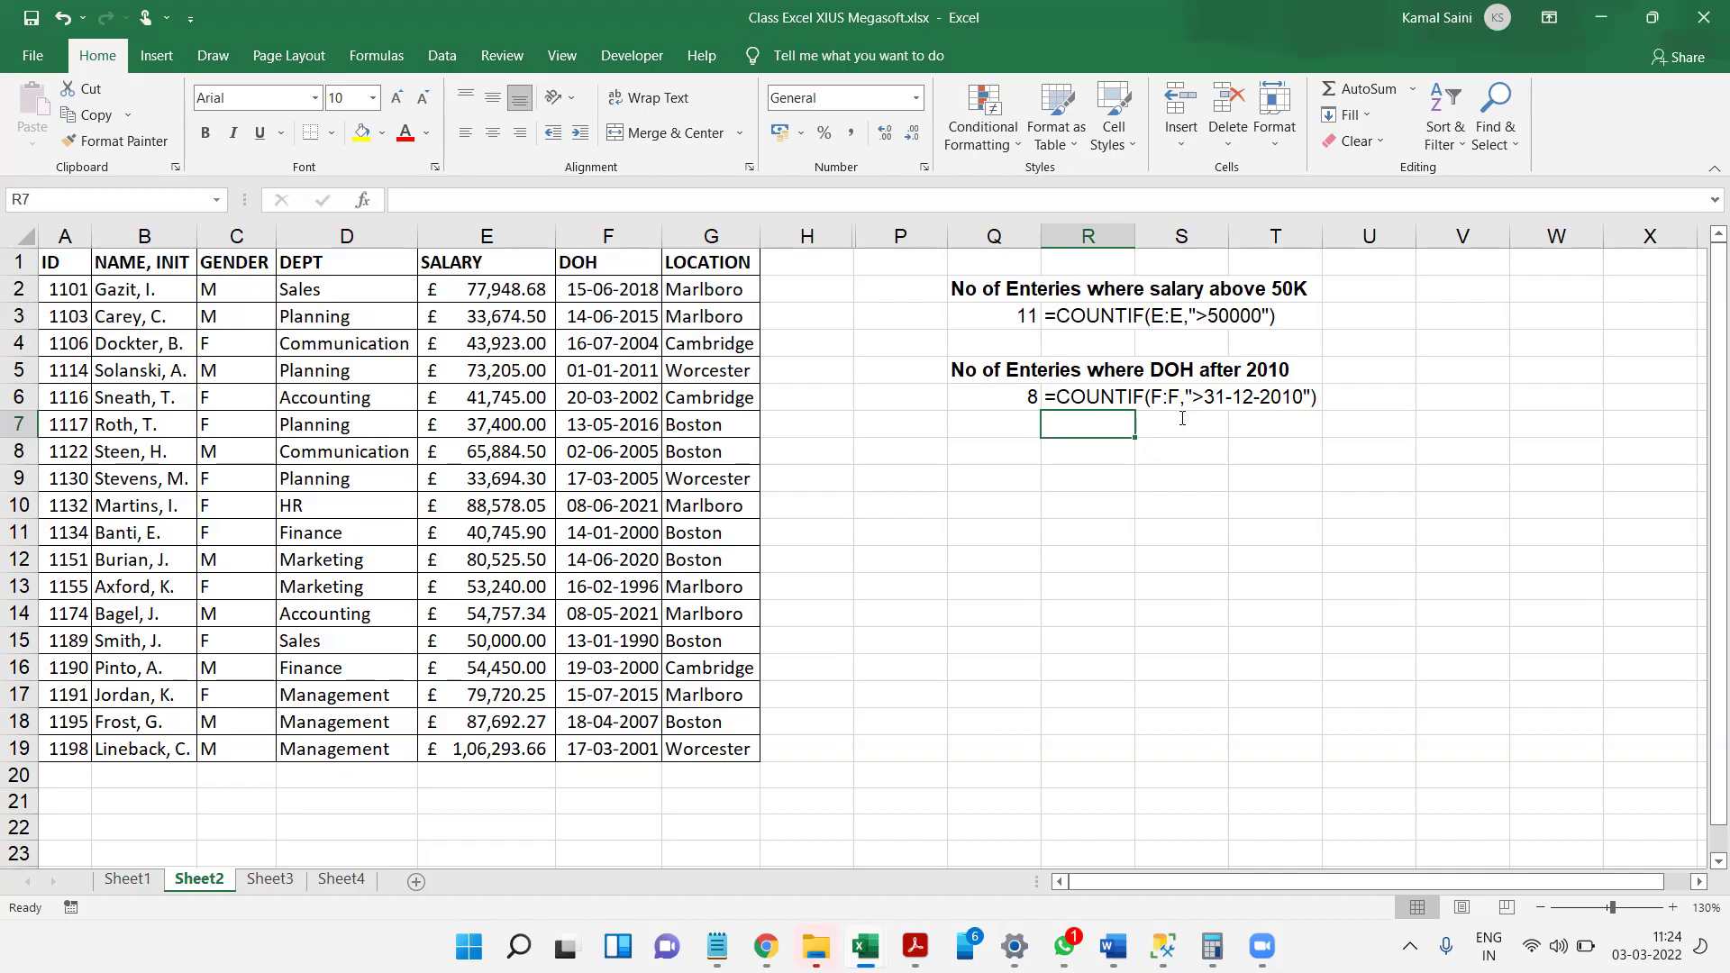
- Enter the date format note DD-MM-YYYY in cell V4
{"action": "left_click", "coordinate": [1479, 342]}
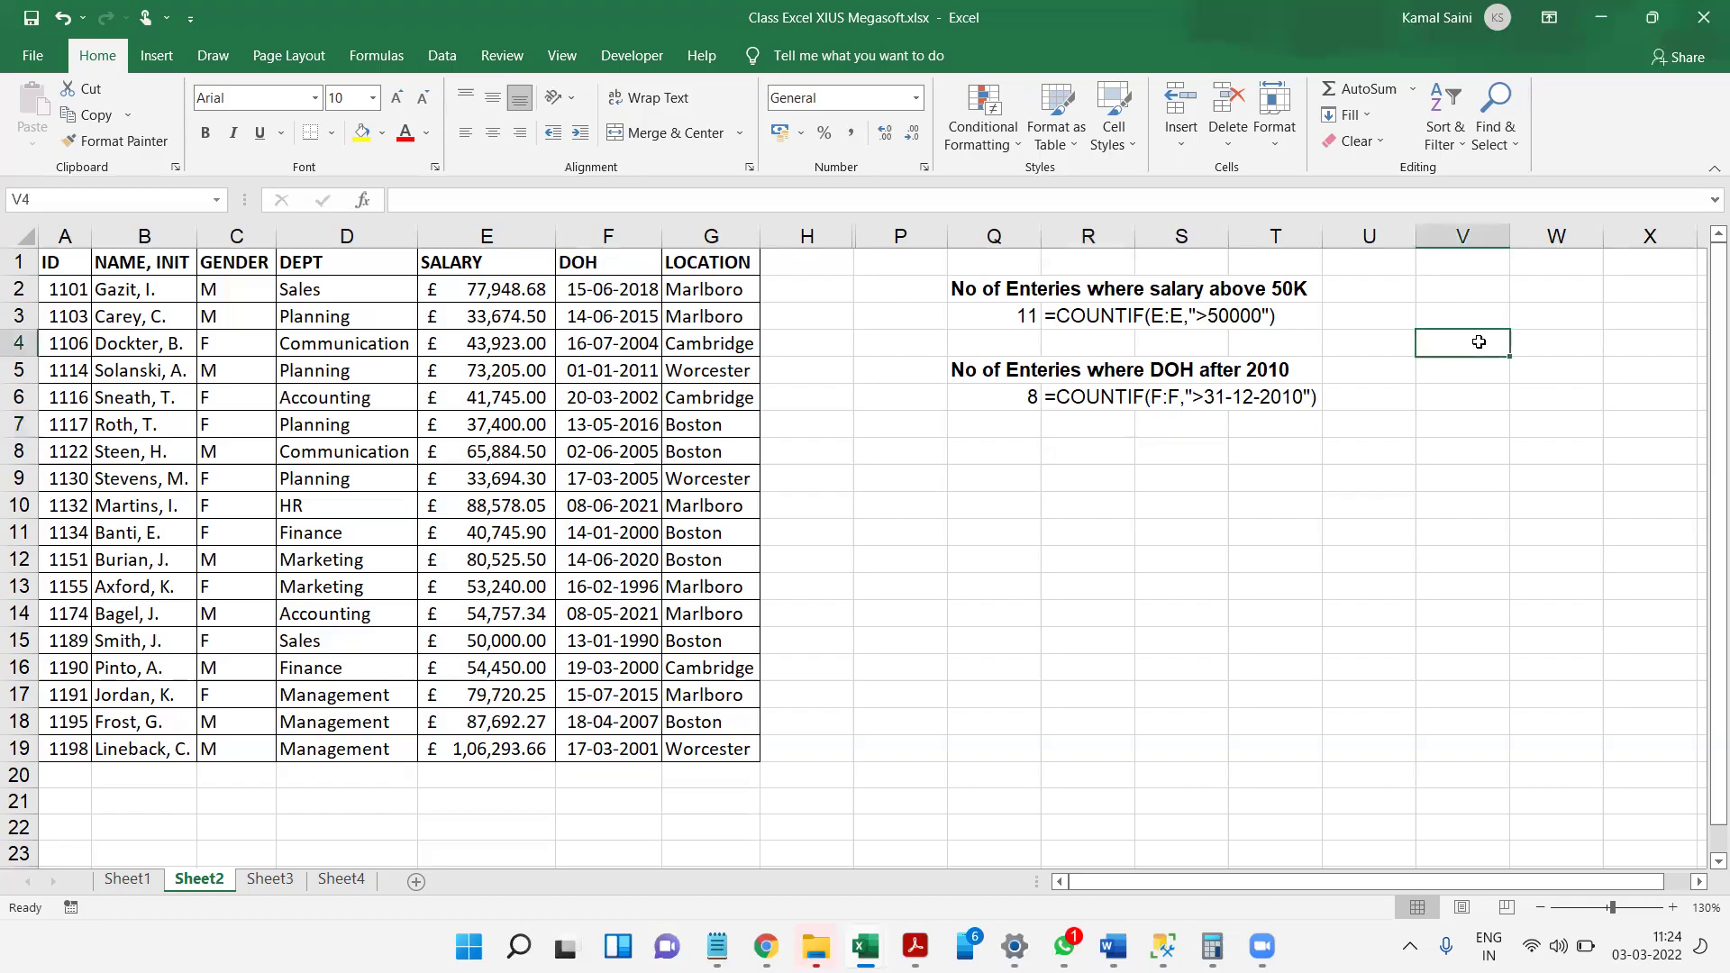
{"action": "key", "text": "ctrl+semicolon"}
{"action": "key", "text": "Escape"}
{"action": "type", "text": "DD"}
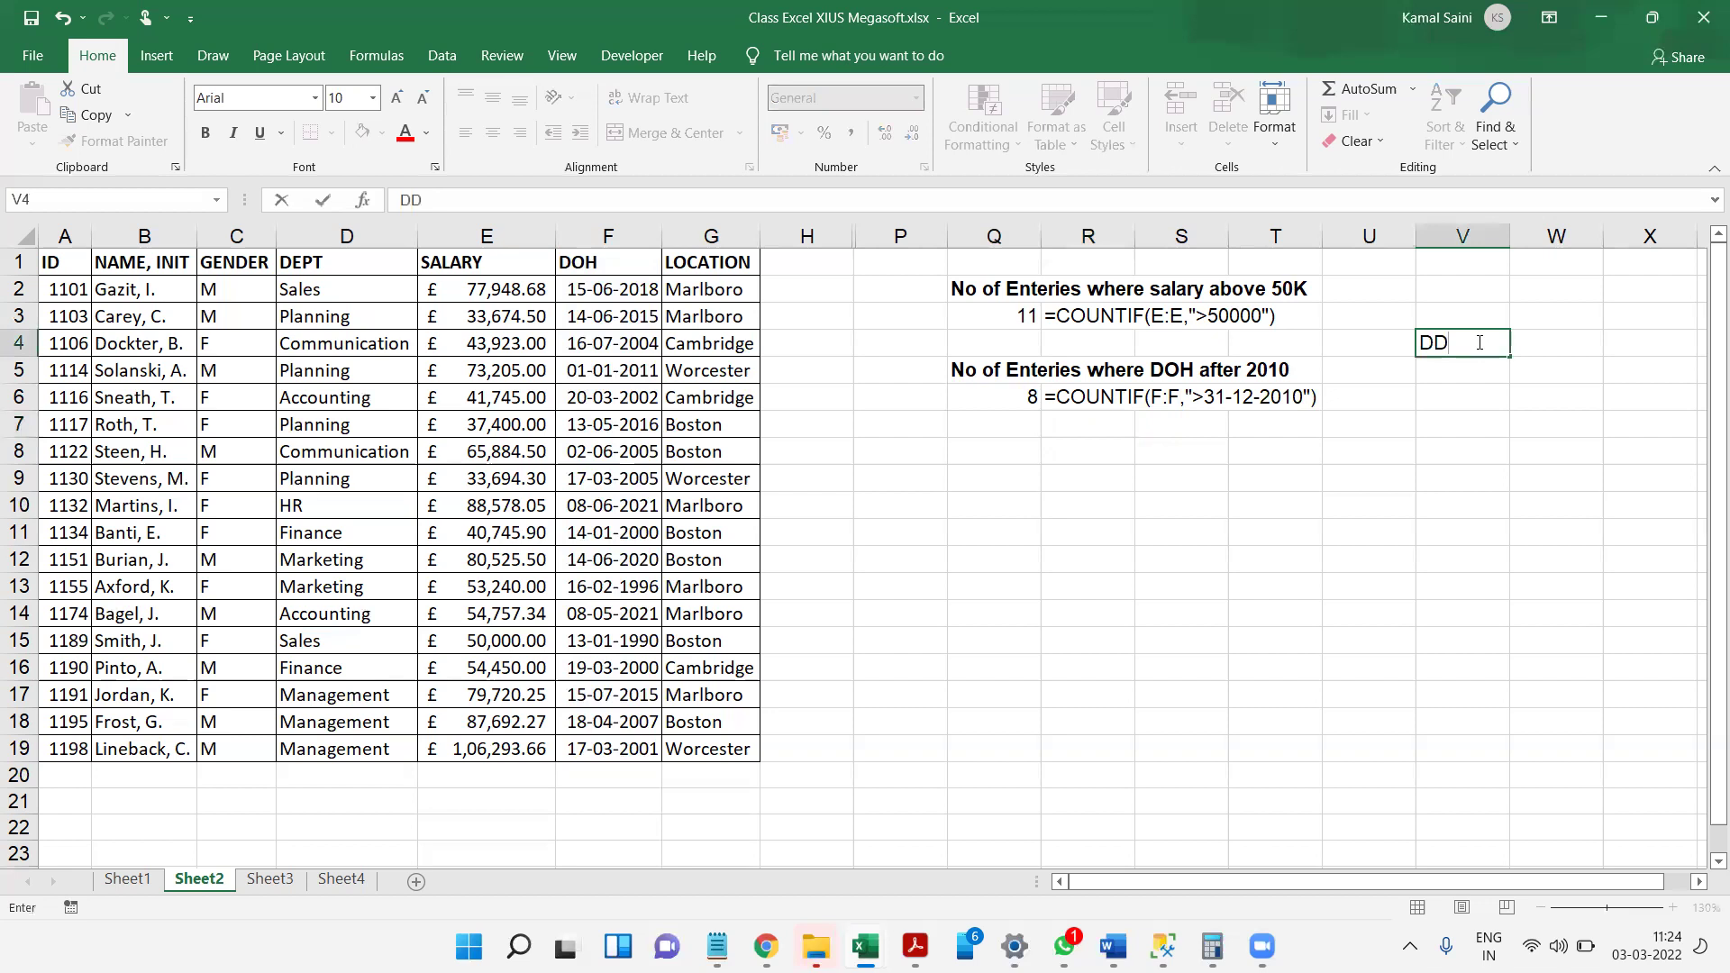
{"action": "type", "text": "-MM"}
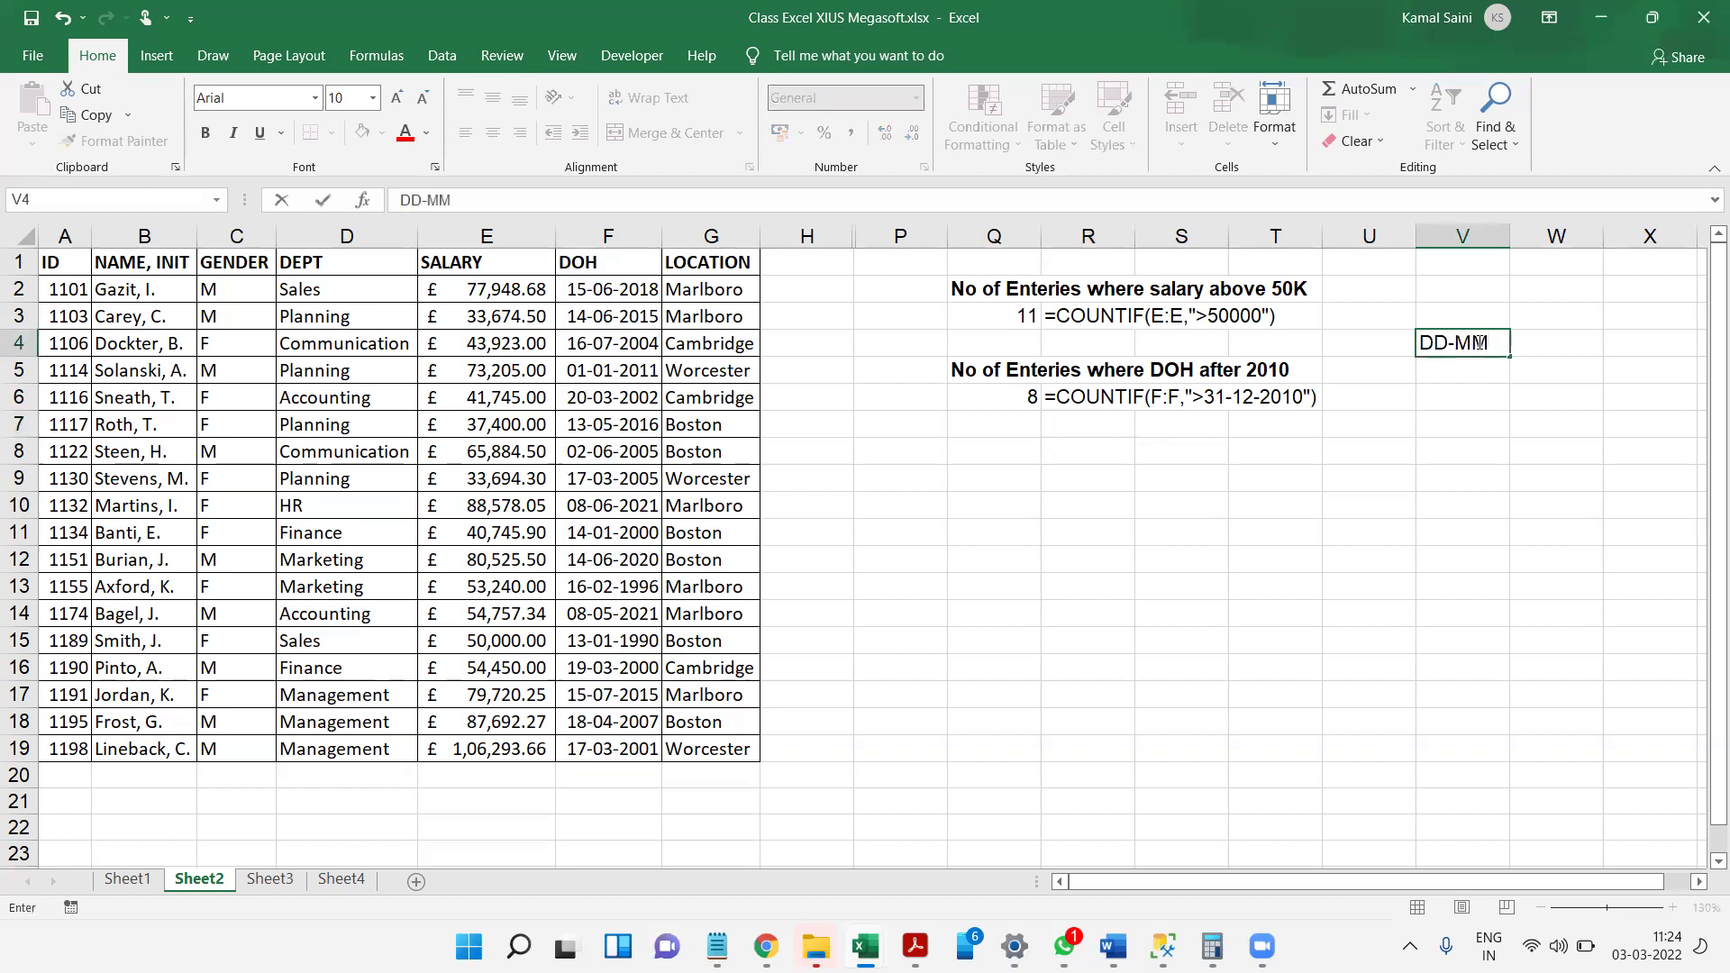
{"action": "type", "text": "-YYYY]"}
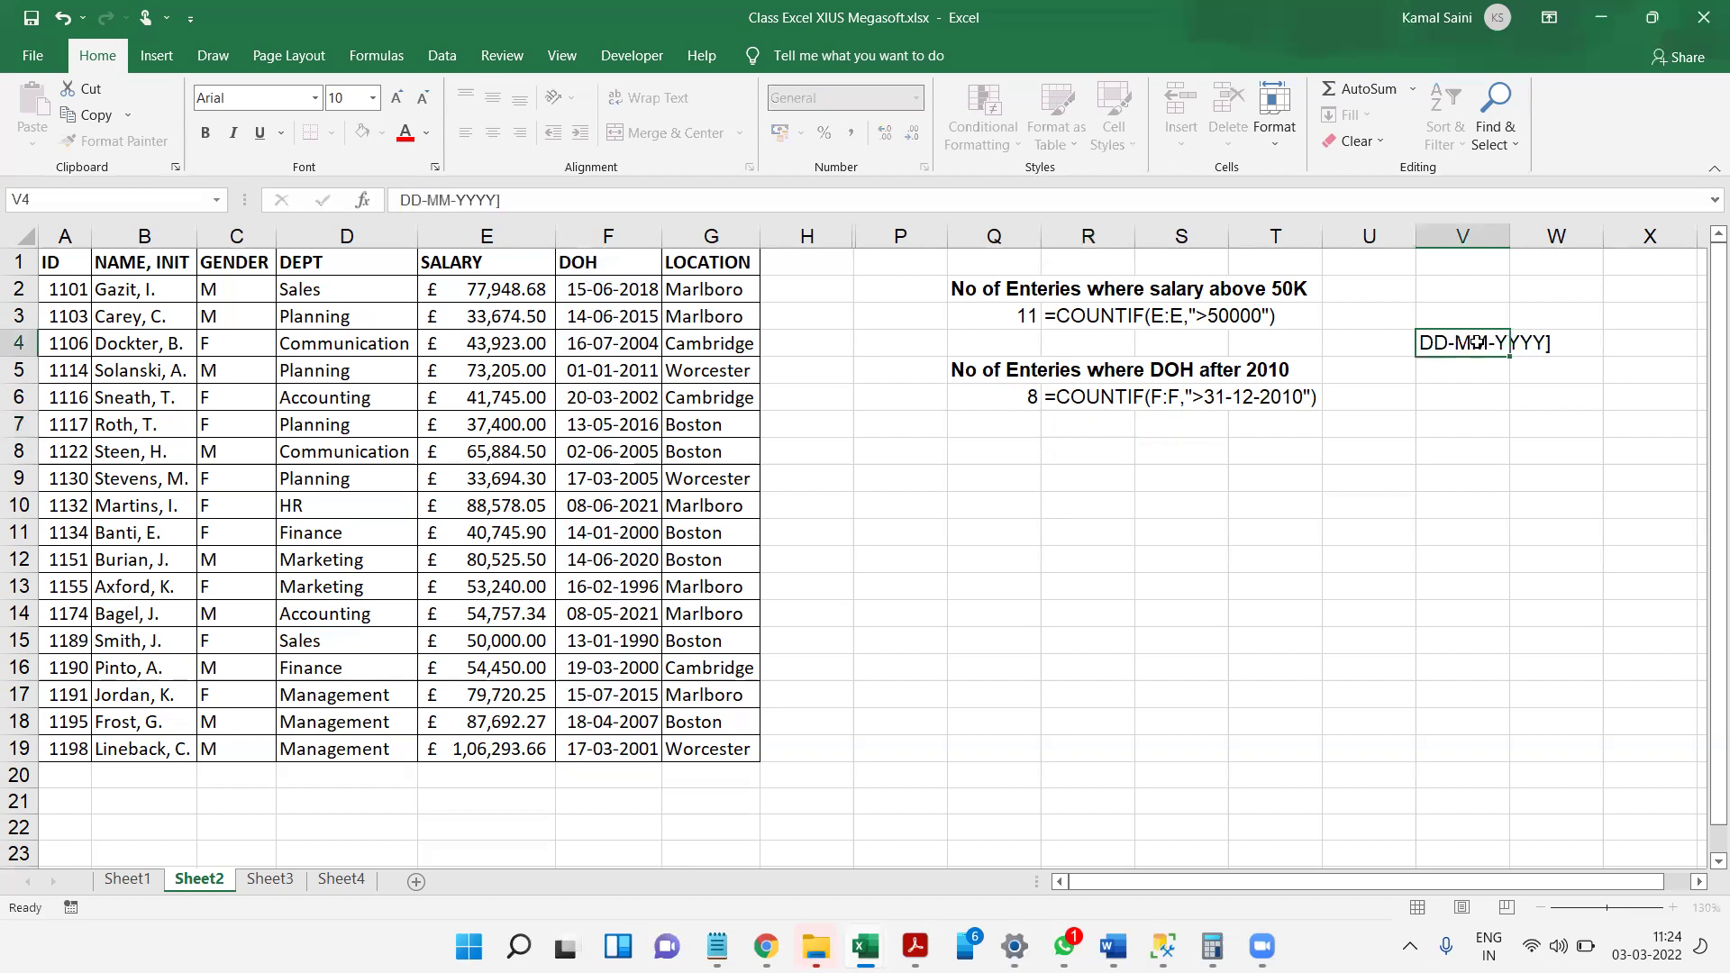
{"action": "key", "text": "Return"}
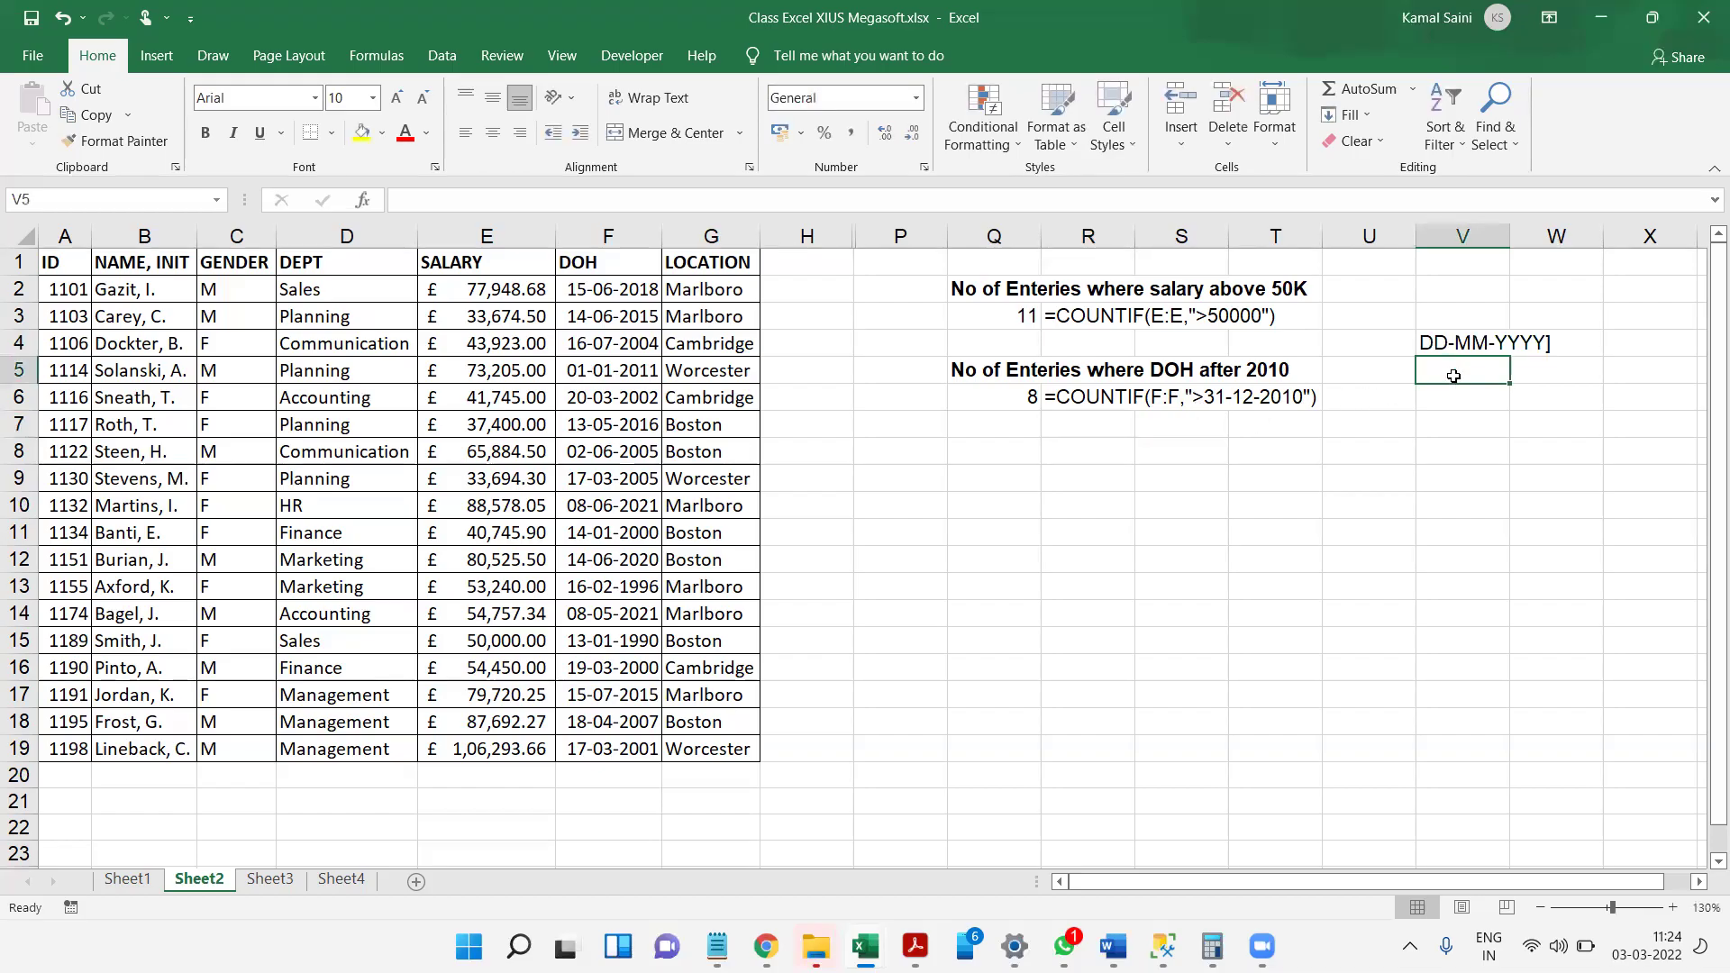
{"action": "key", "text": "Up"}
{"action": "key", "text": "F2"}
{"action": "key", "text": "BackSpace"}
{"action": "key", "text": "Return"}
- Enter the bold heading "No of Enteries where Sal between 50 to 75K" in Q8
{"action": "key", "text": "Down"}
{"action": "key", "text": "Down"}
{"action": "key", "text": "Left"}
{"action": "key", "text": "Left"}
{"action": "key", "text": "Left"}
{"action": "key", "text": "Left"}
{"action": "key", "text": "Left"}
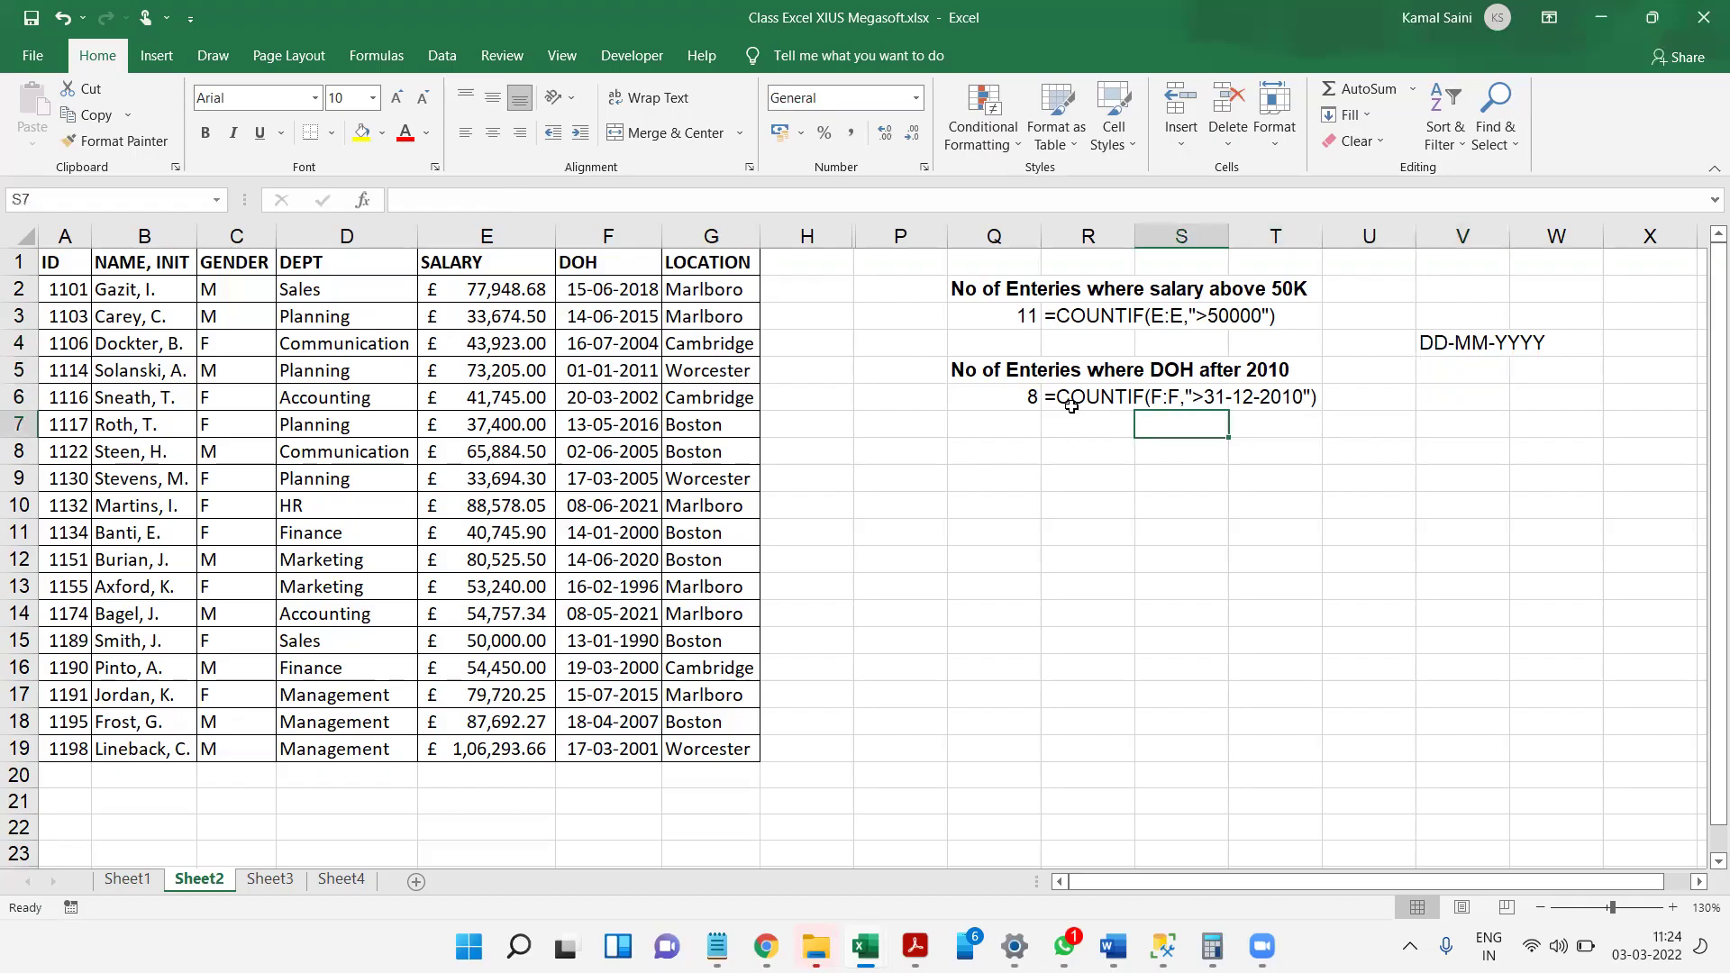
{"action": "key", "text": "Down"}
{"action": "type", "text": "No of "}
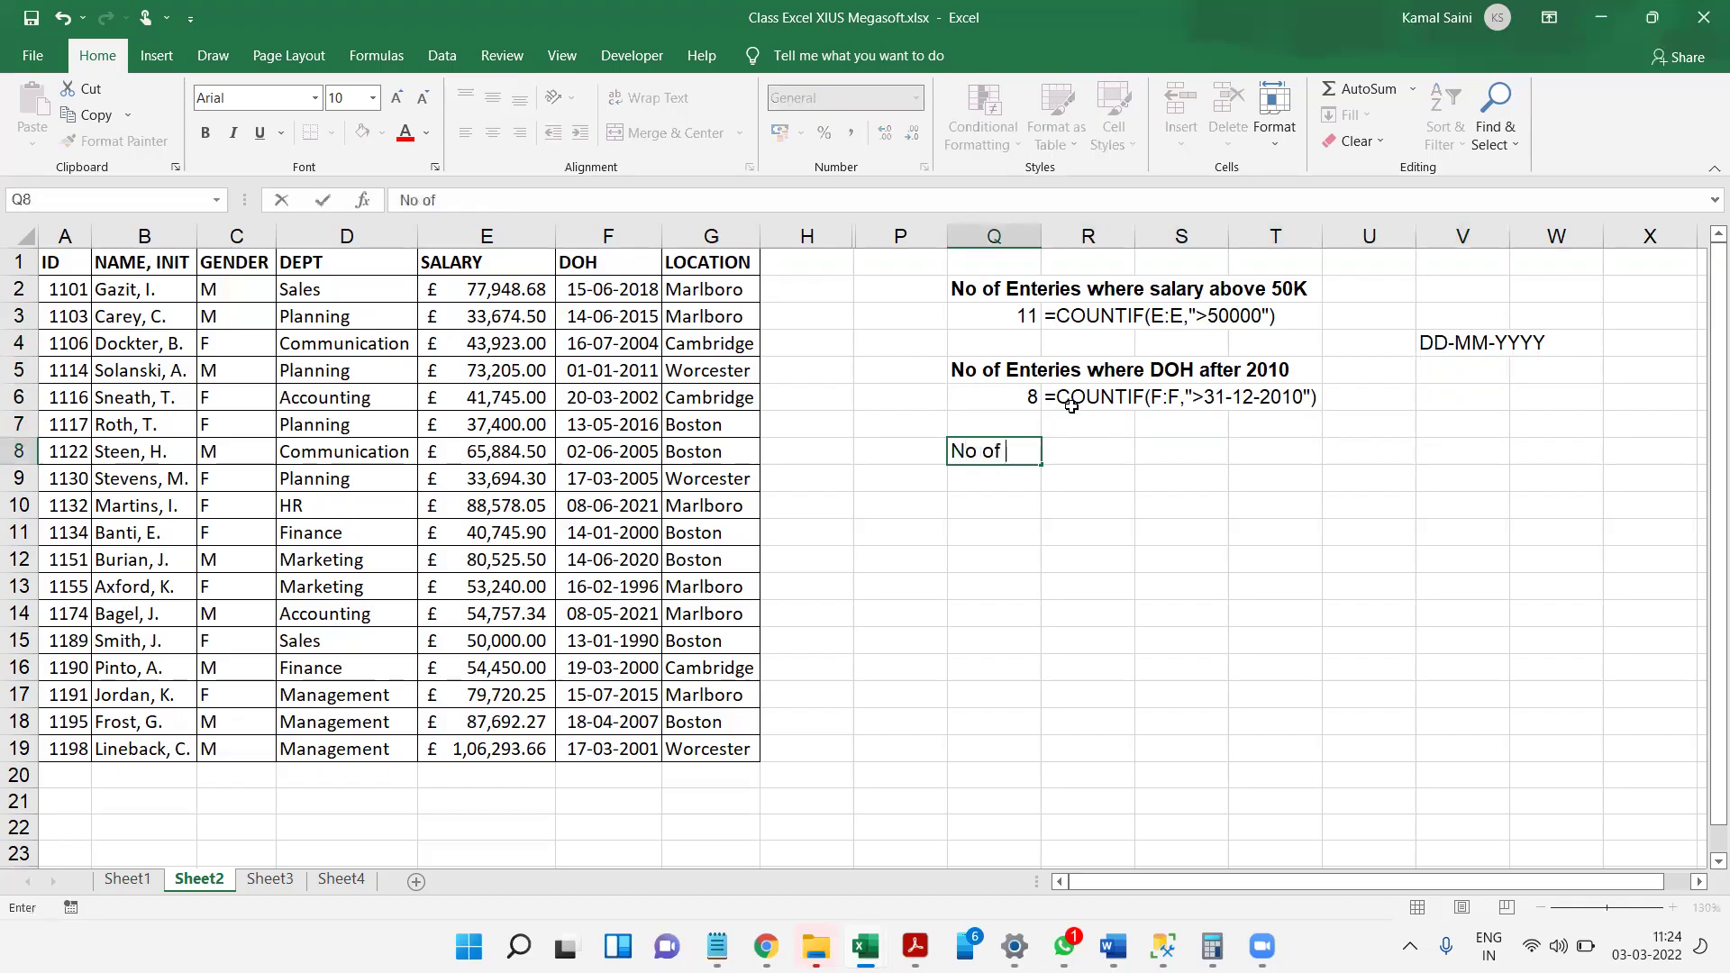
{"action": "type", "text": "ENteries wh"}
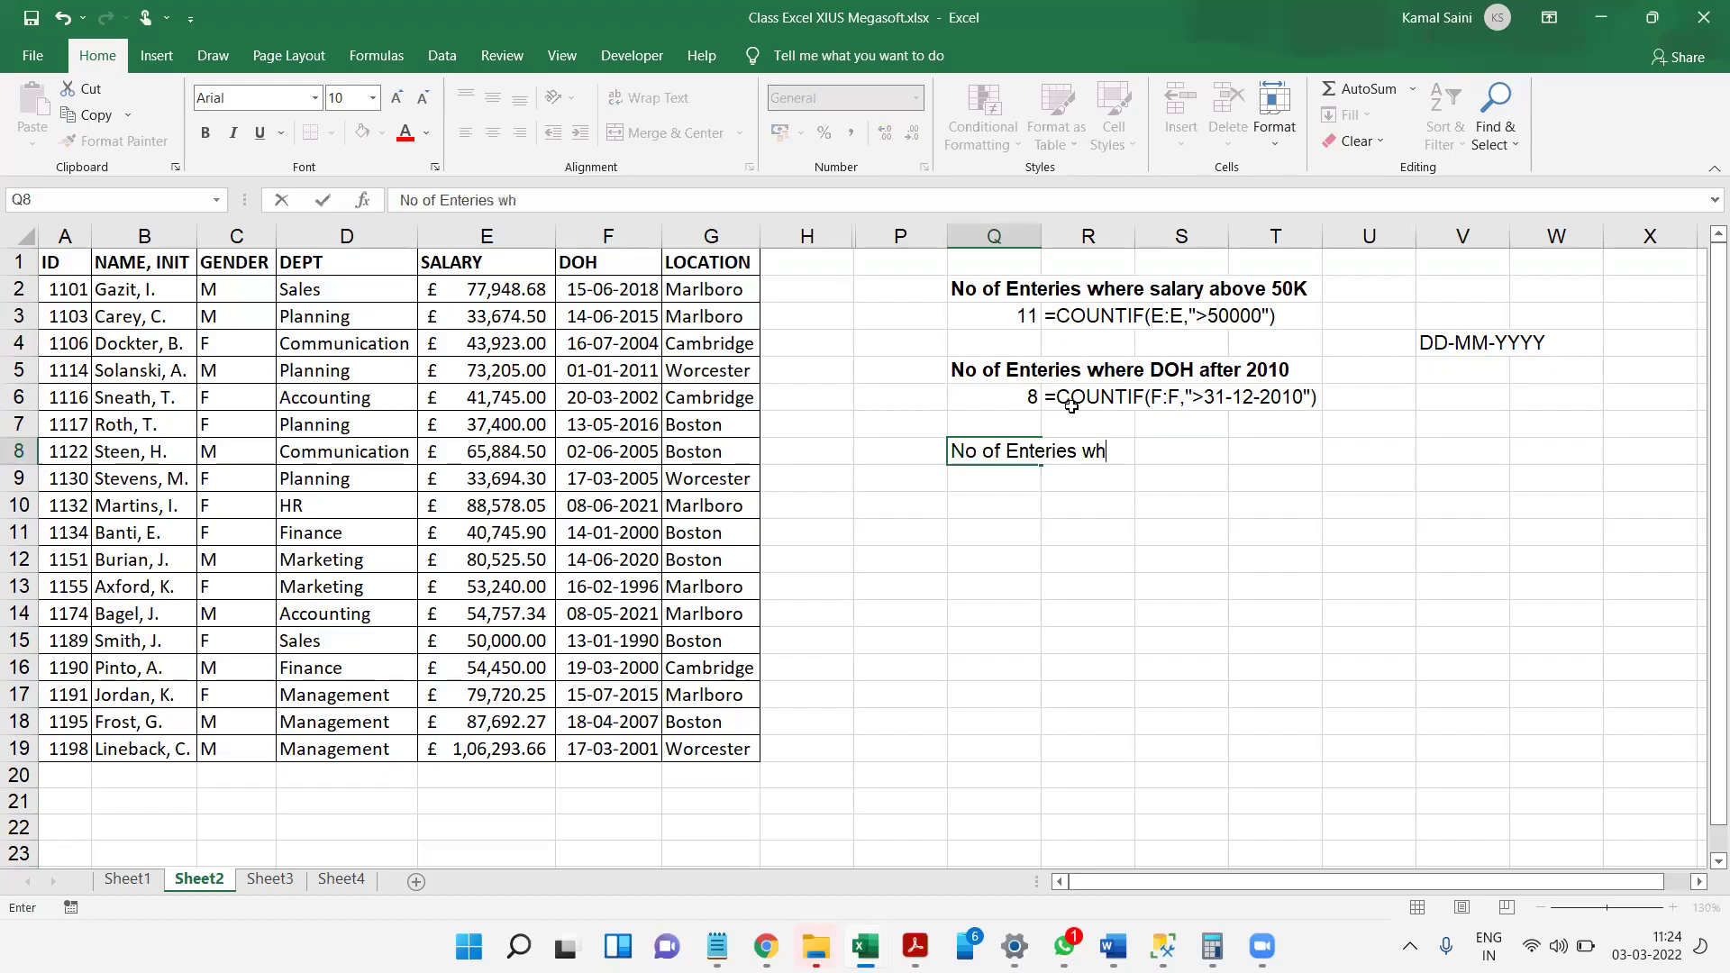
{"action": "type", "text": "ere Sal betee"}
{"action": "key", "text": "BackSpace"}
{"action": "key", "text": "BackSpace"}
{"action": "type", "text": "we"}
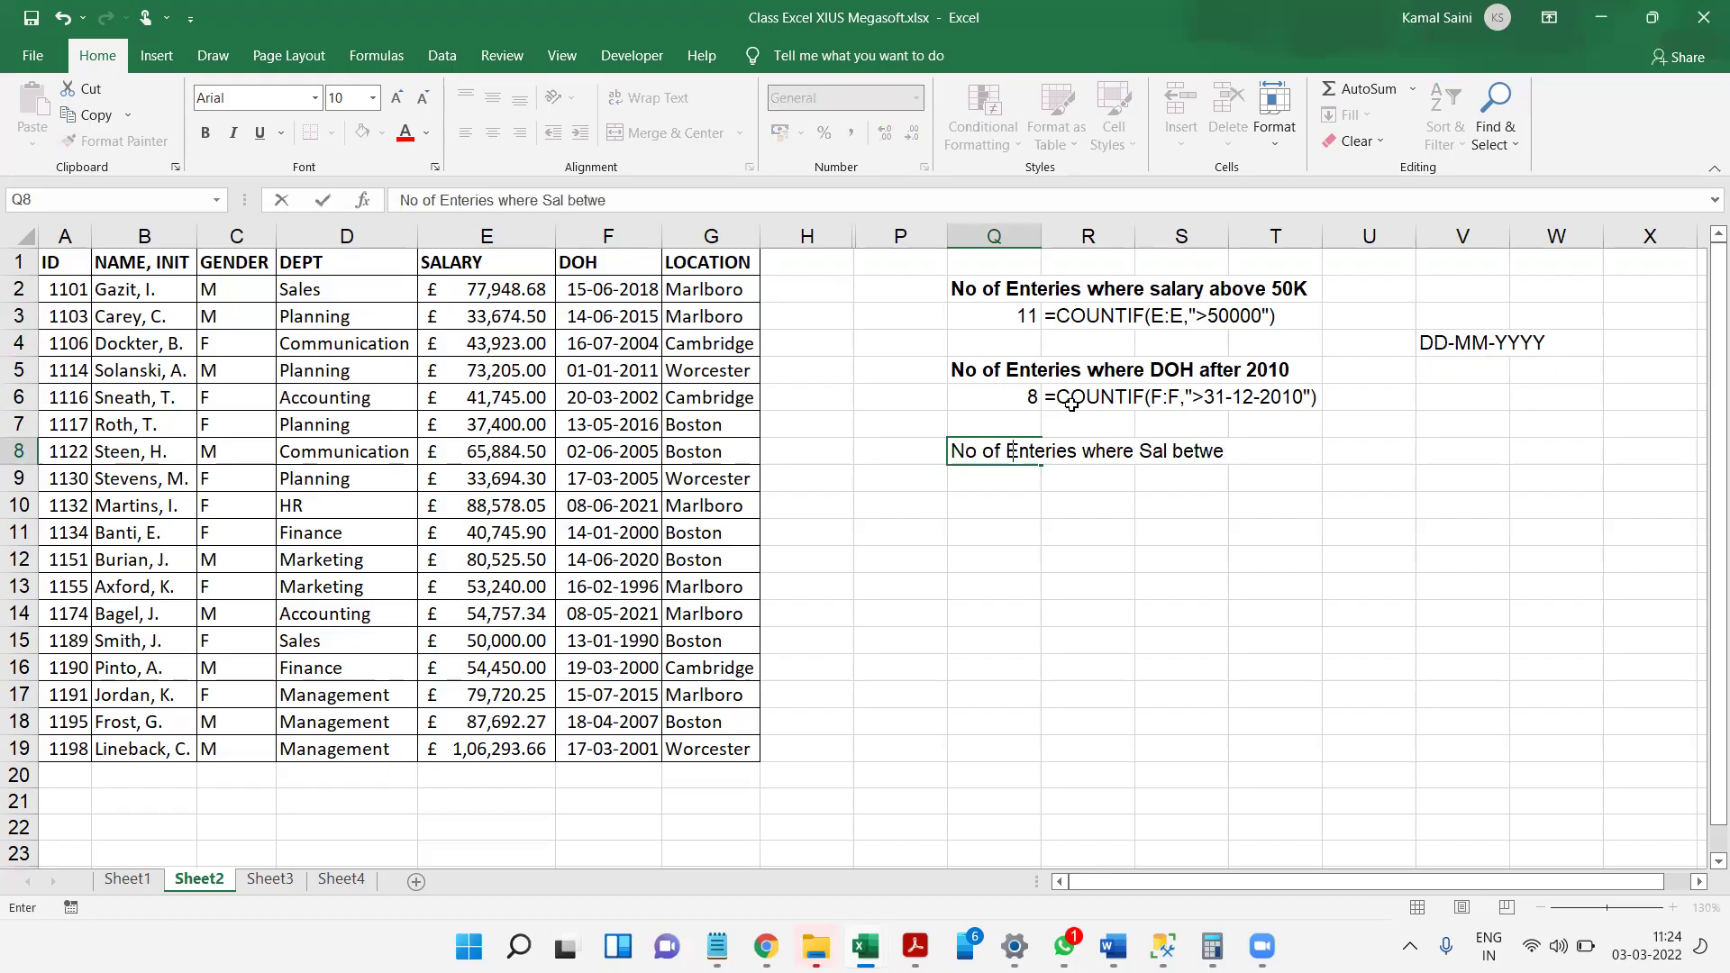
{"action": "type", "text": "en 50 to 75"}
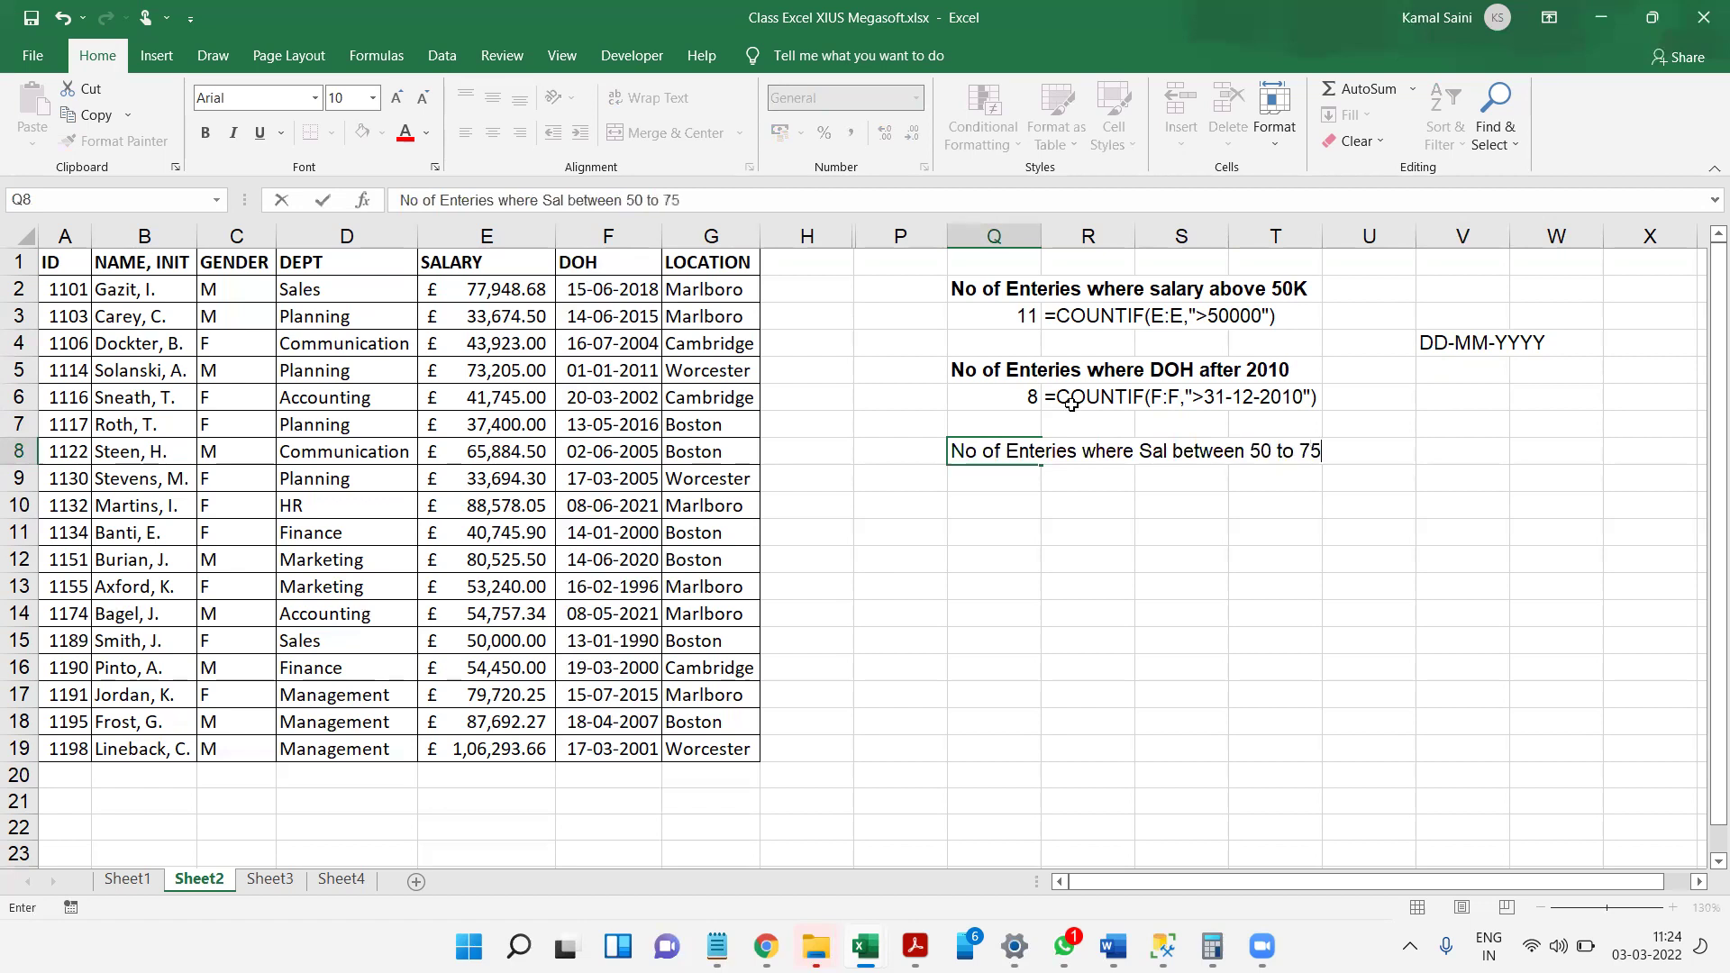
{"action": "type", "text": "K"}
{"action": "key", "text": "Return"}
{"action": "key", "text": "Up"}
{"action": "key", "text": "ctrl+b"}
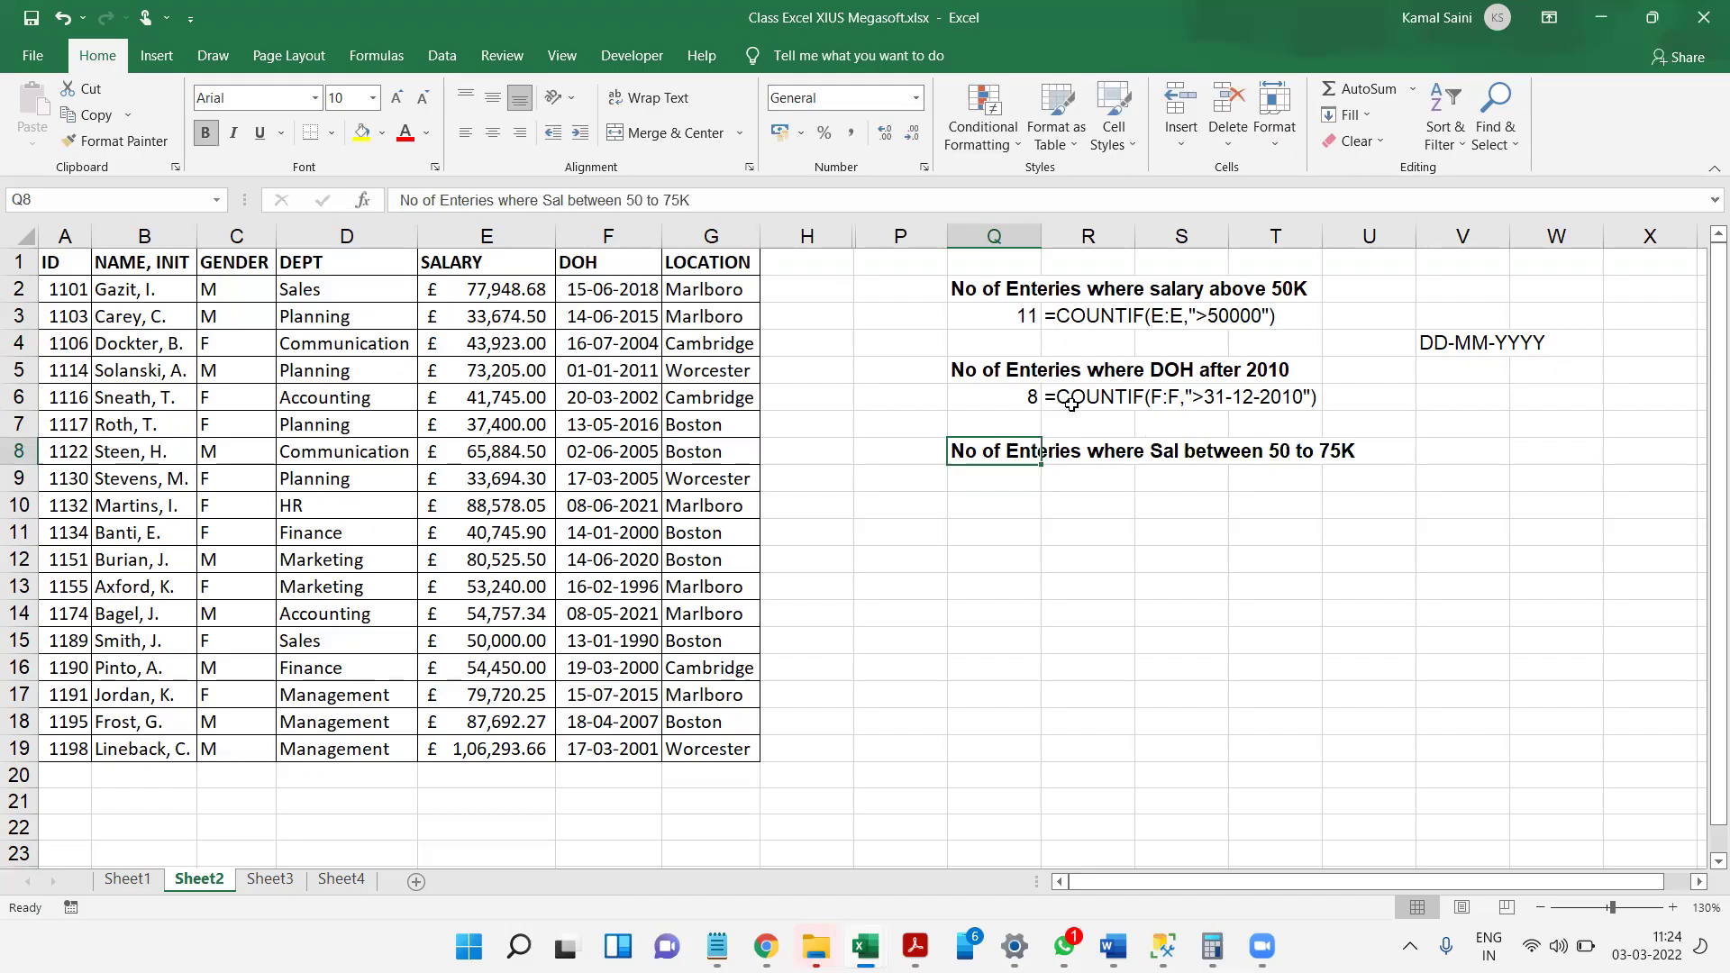
{"action": "left_click", "coordinate": [967, 162]}
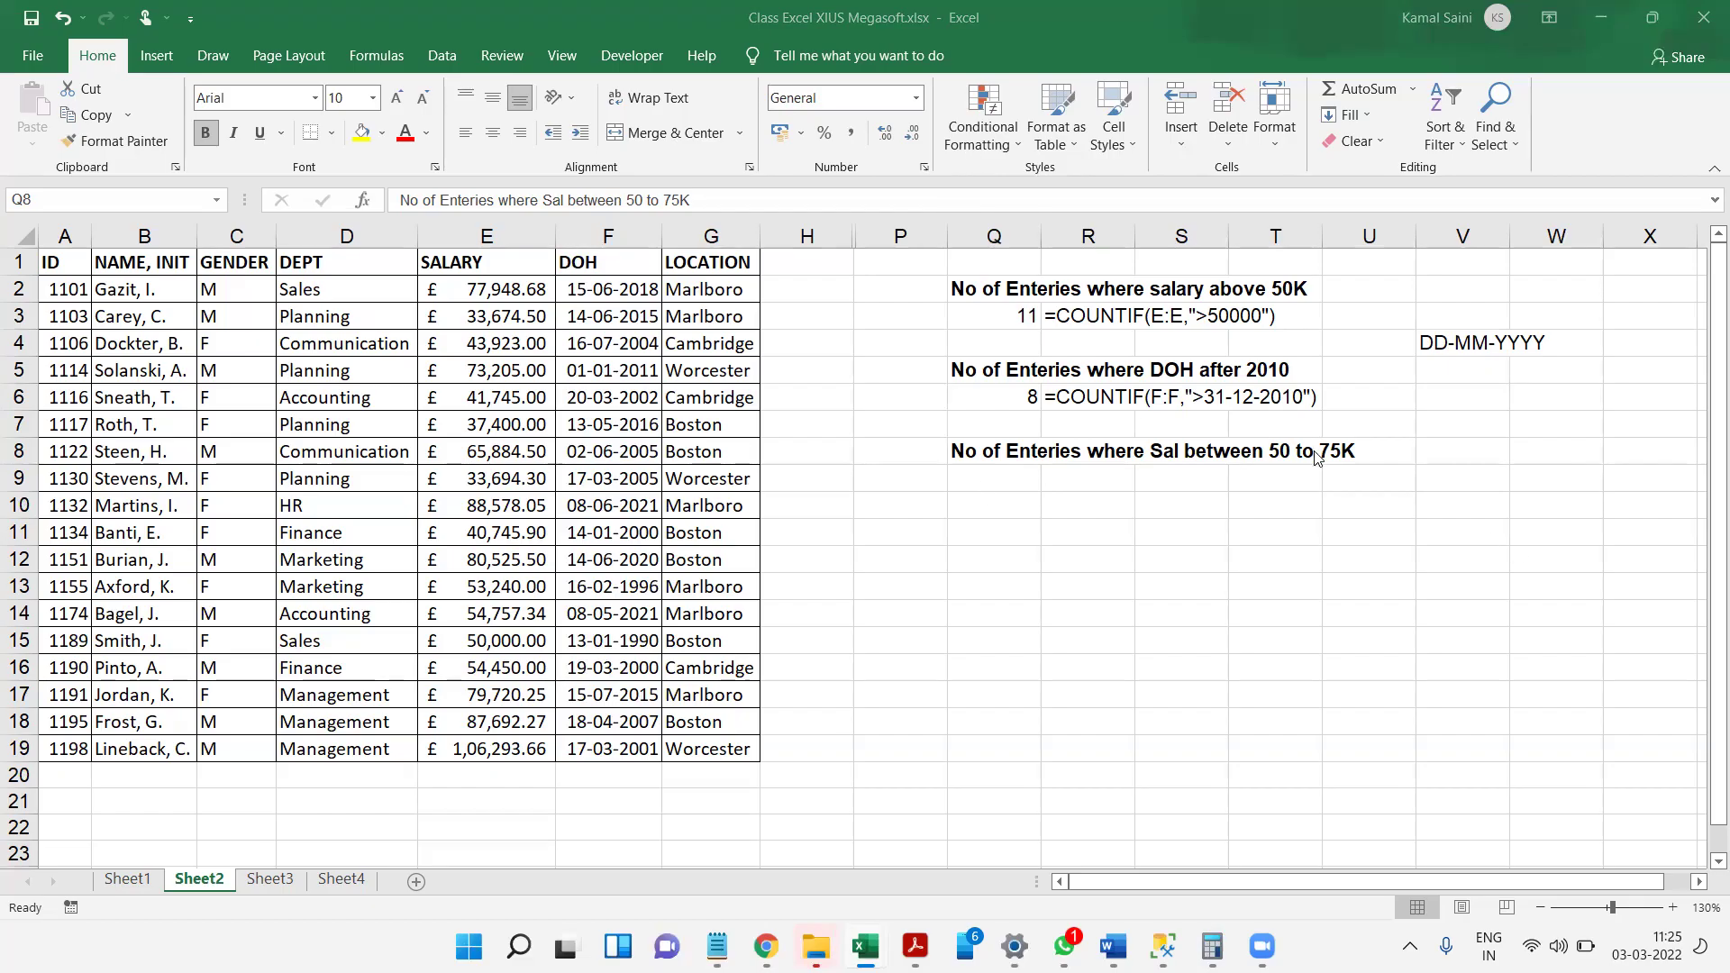
{"action": "left_click", "coordinate": [957, 667]}
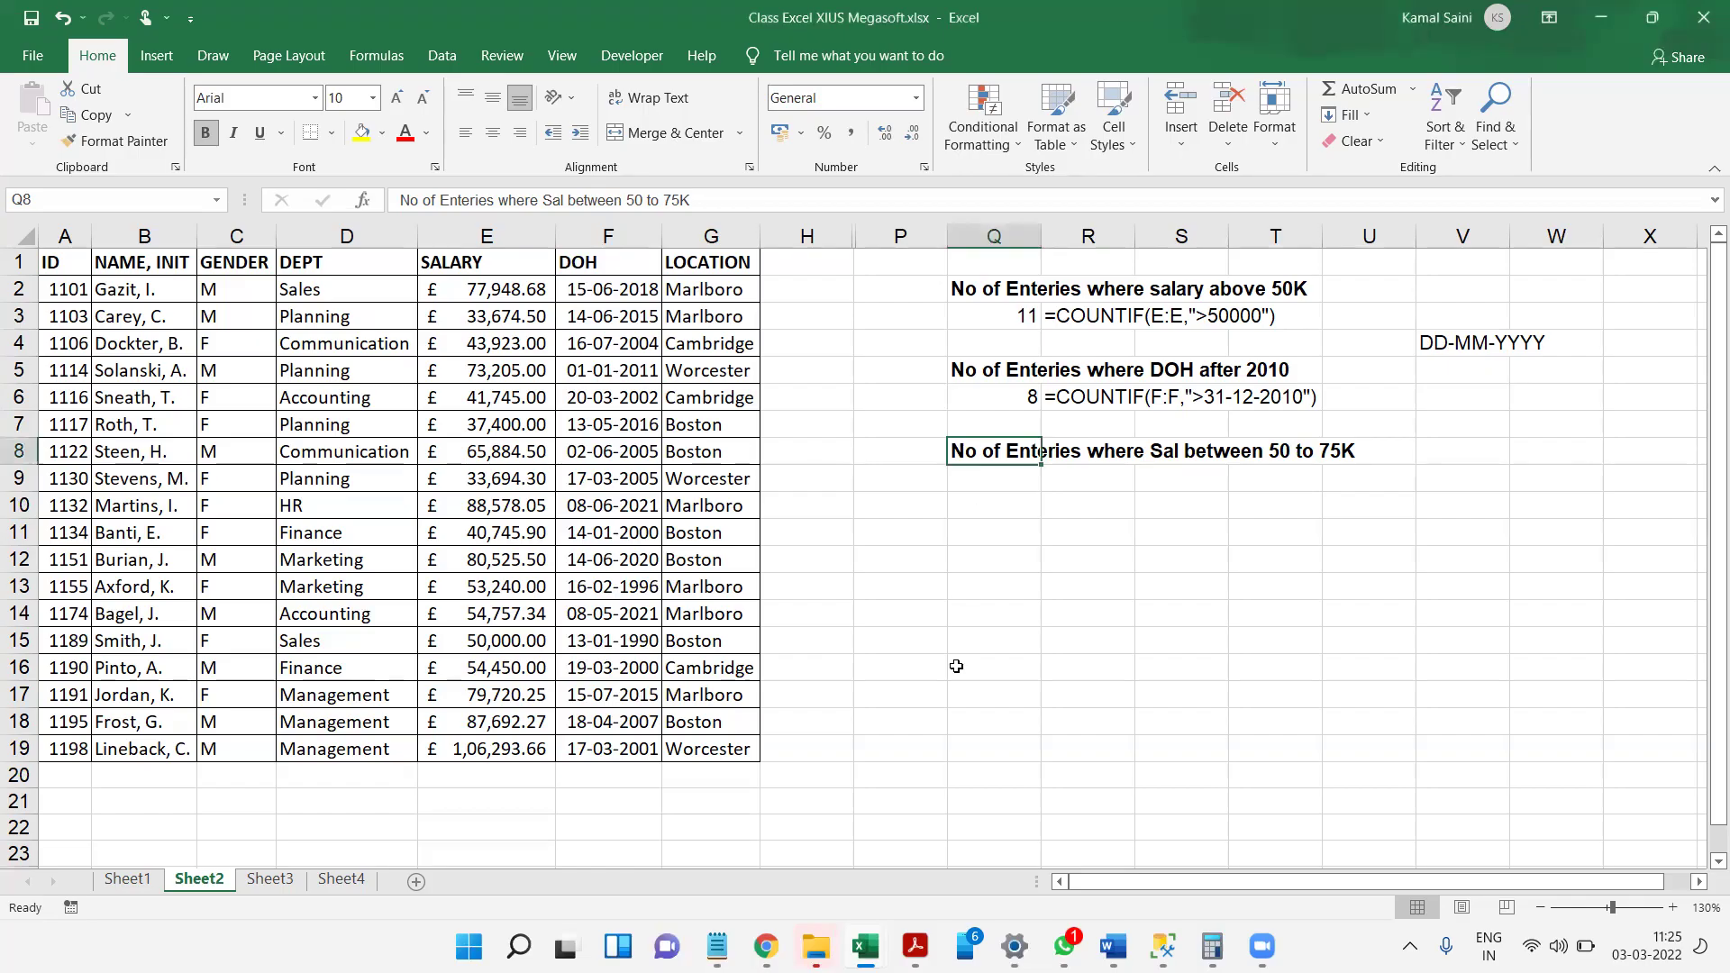
{"action": "left_click", "coordinate": [1100, 122]}
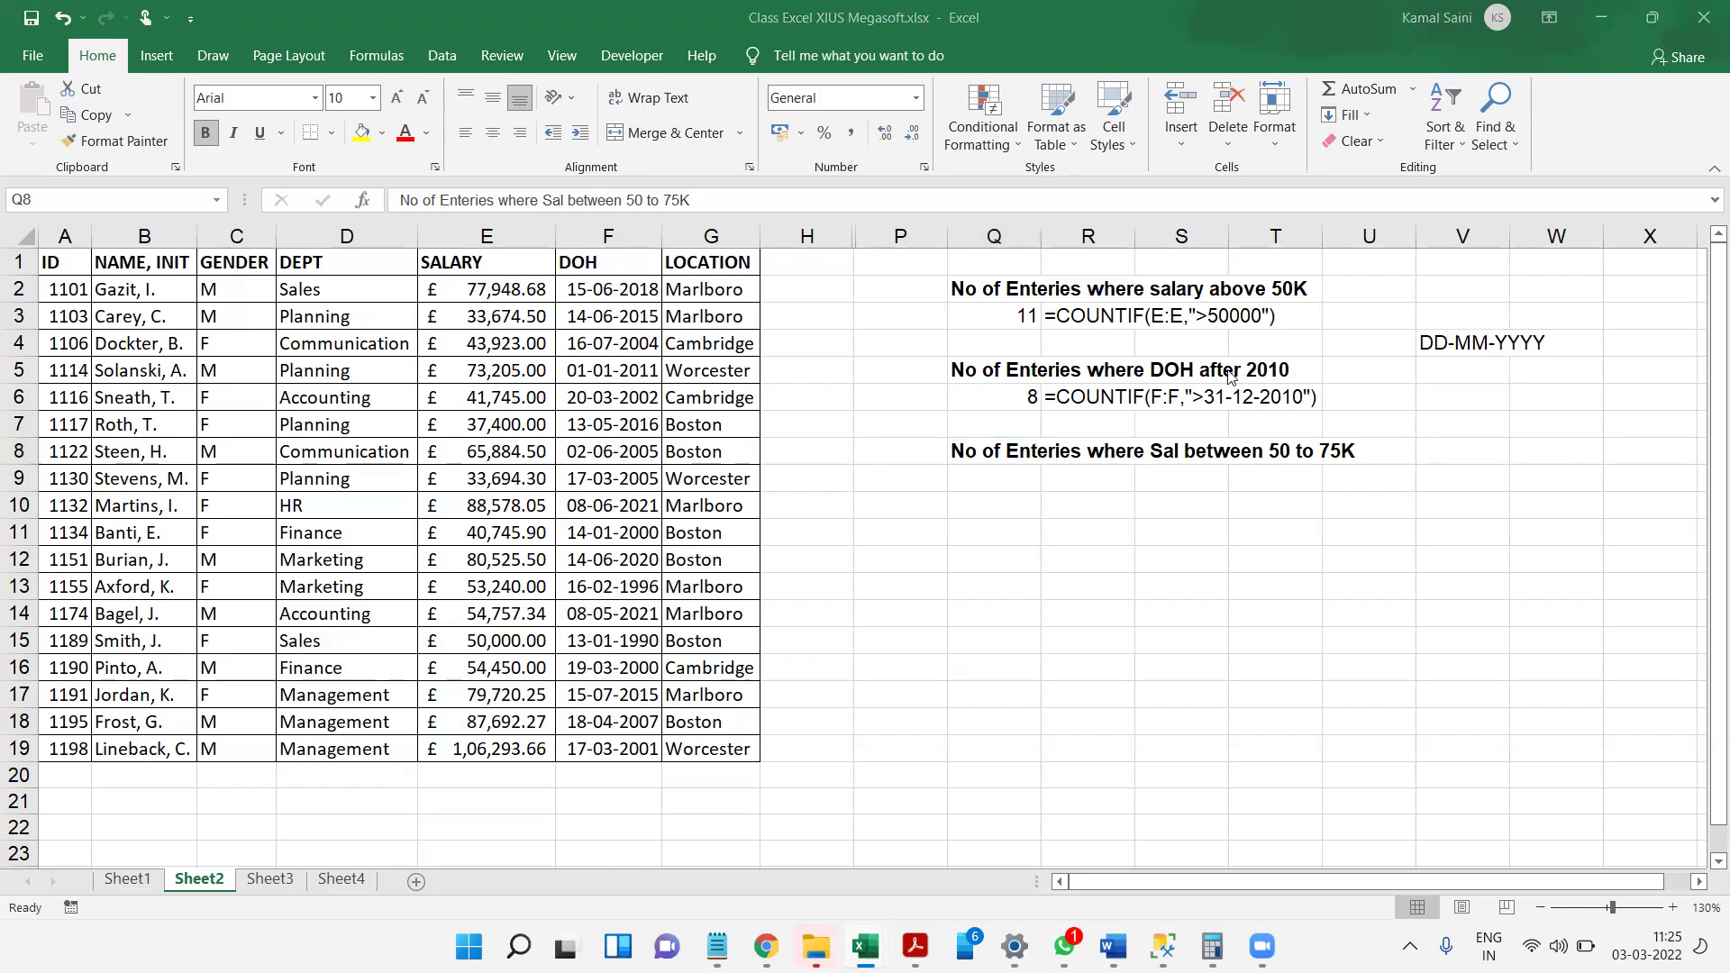
- Try to start a COUNTIF formula in Q9 under the salary range heading
{"action": "left_click", "coordinate": [989, 482]}
{"action": "double_click", "coordinate": [989, 482]}
{"action": "key", "text": "Escape"}
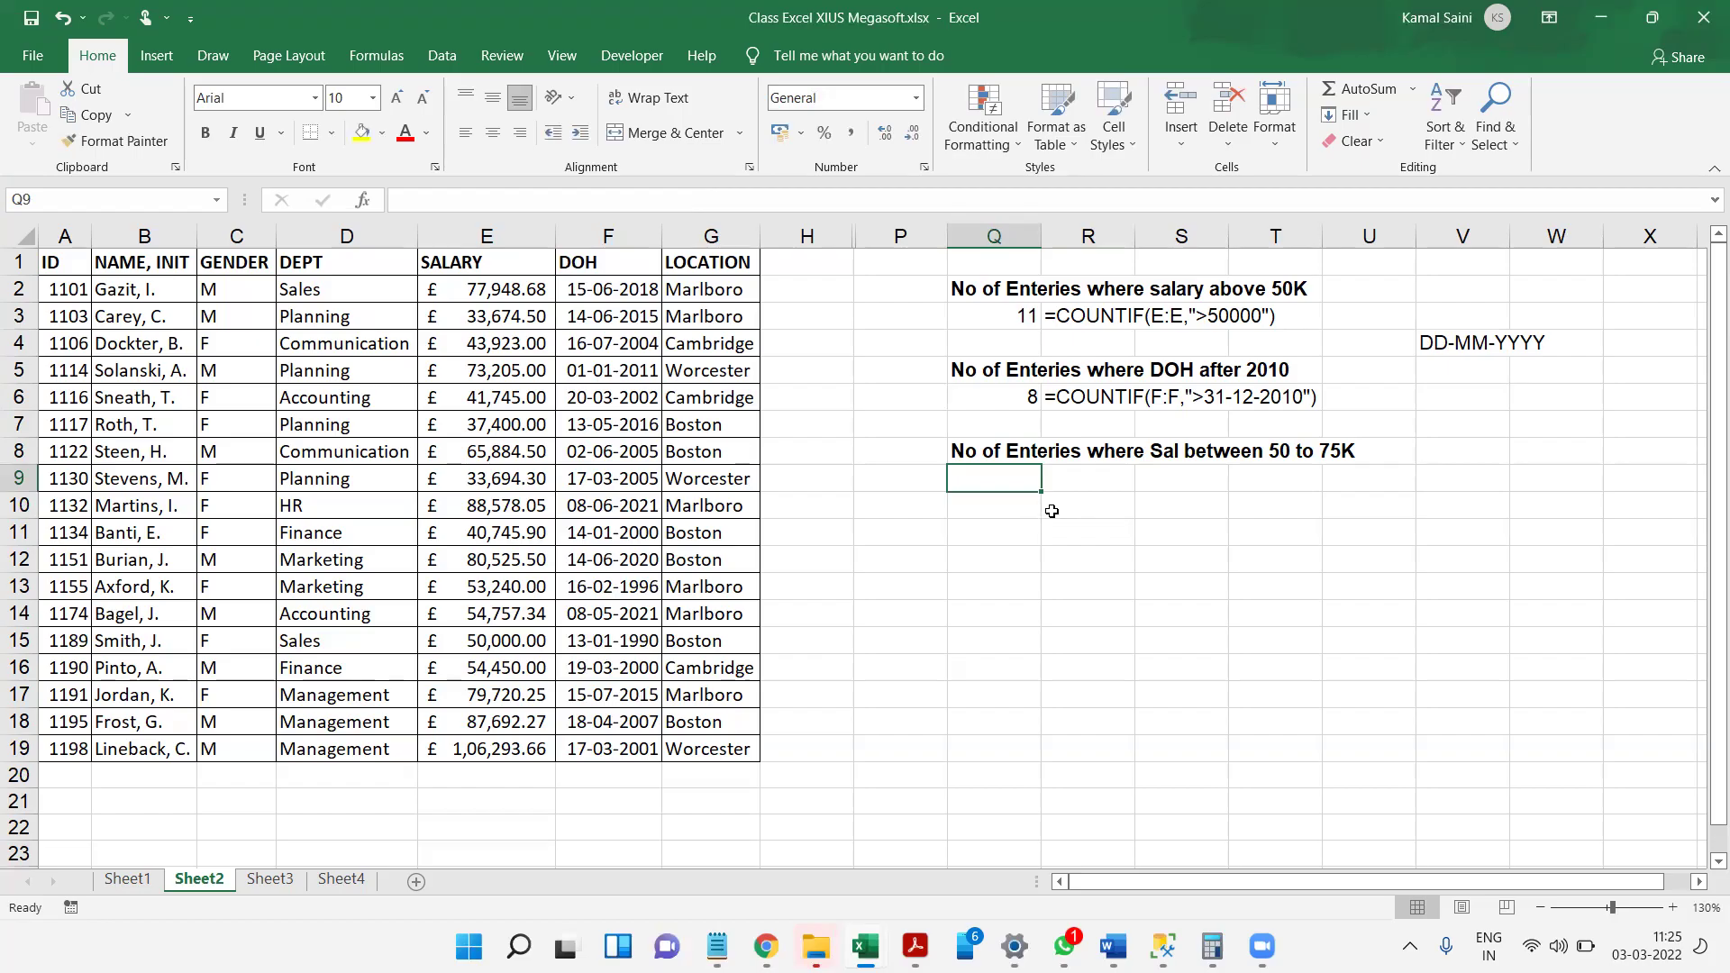
{"action": "type", "text": "="}
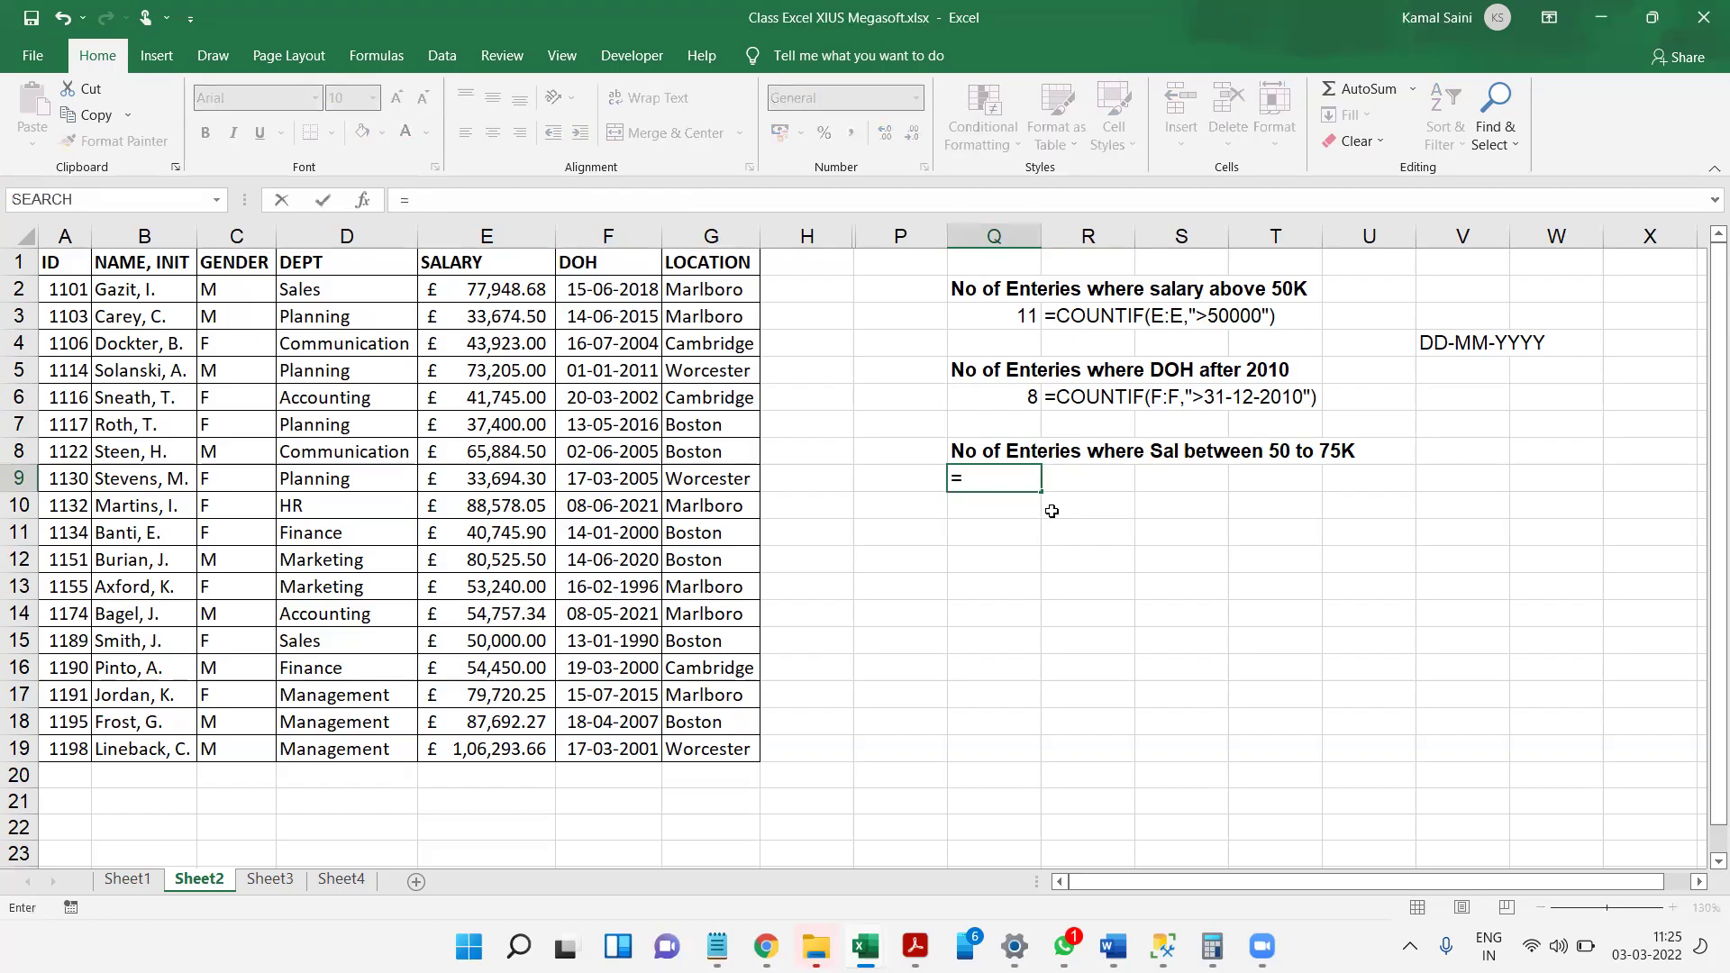
{"action": "type", "text": "cou"}
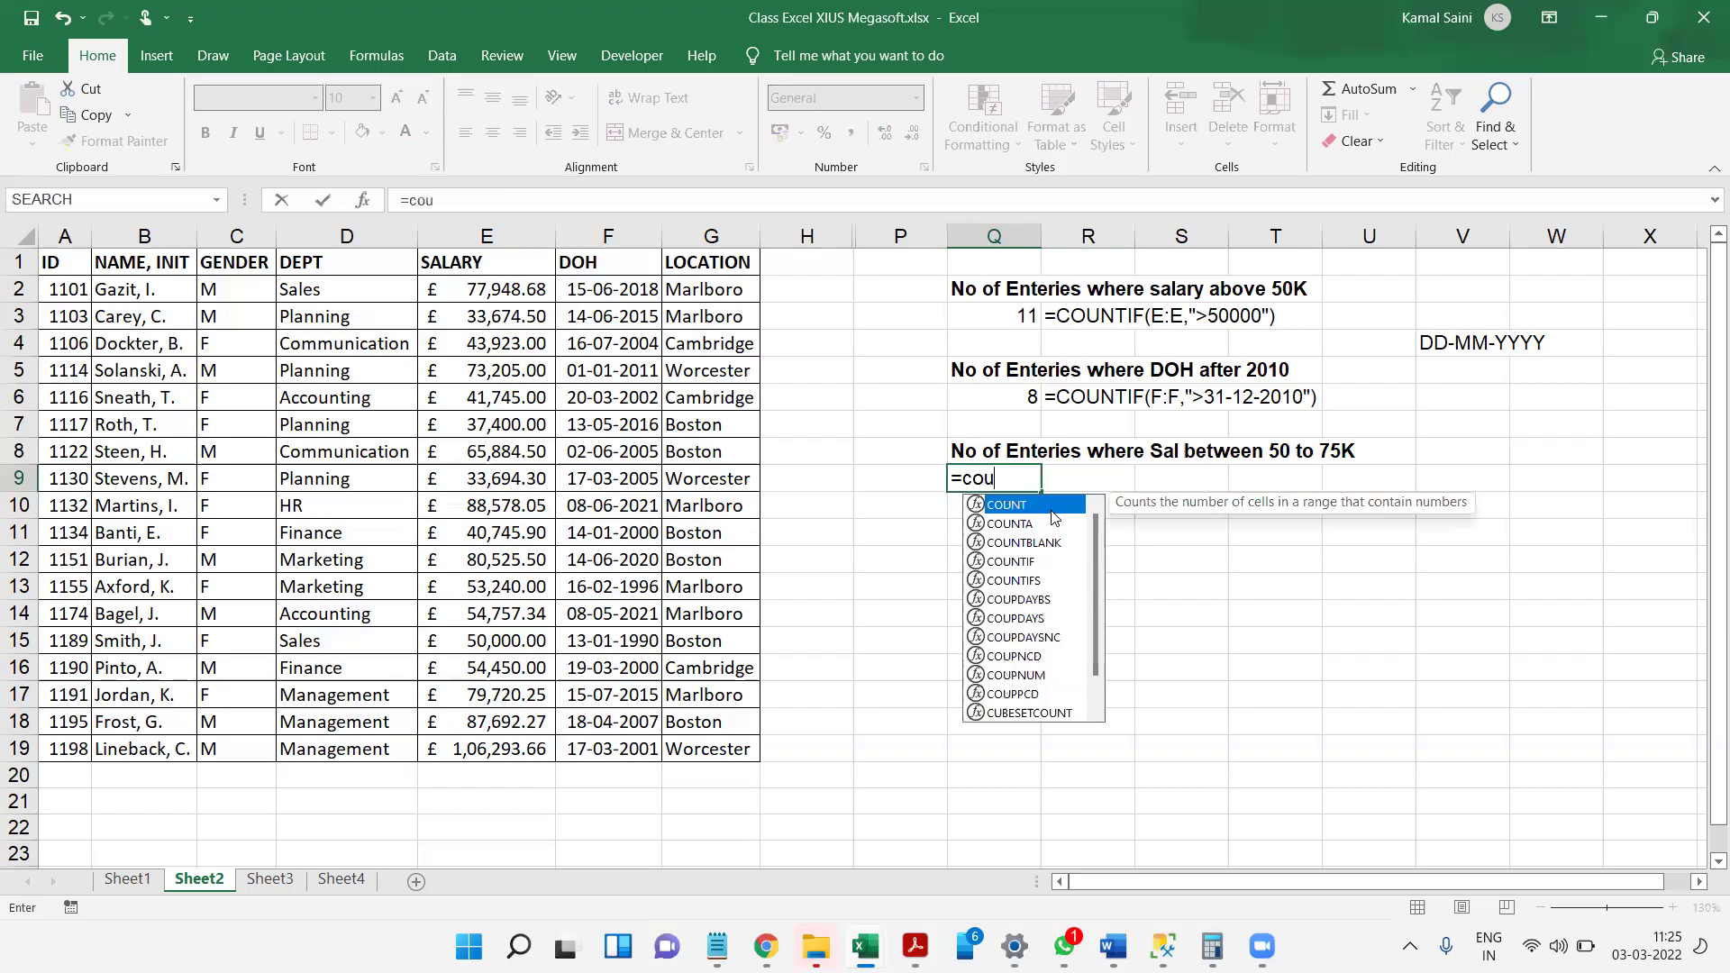
{"action": "type", "text": "tnt"}
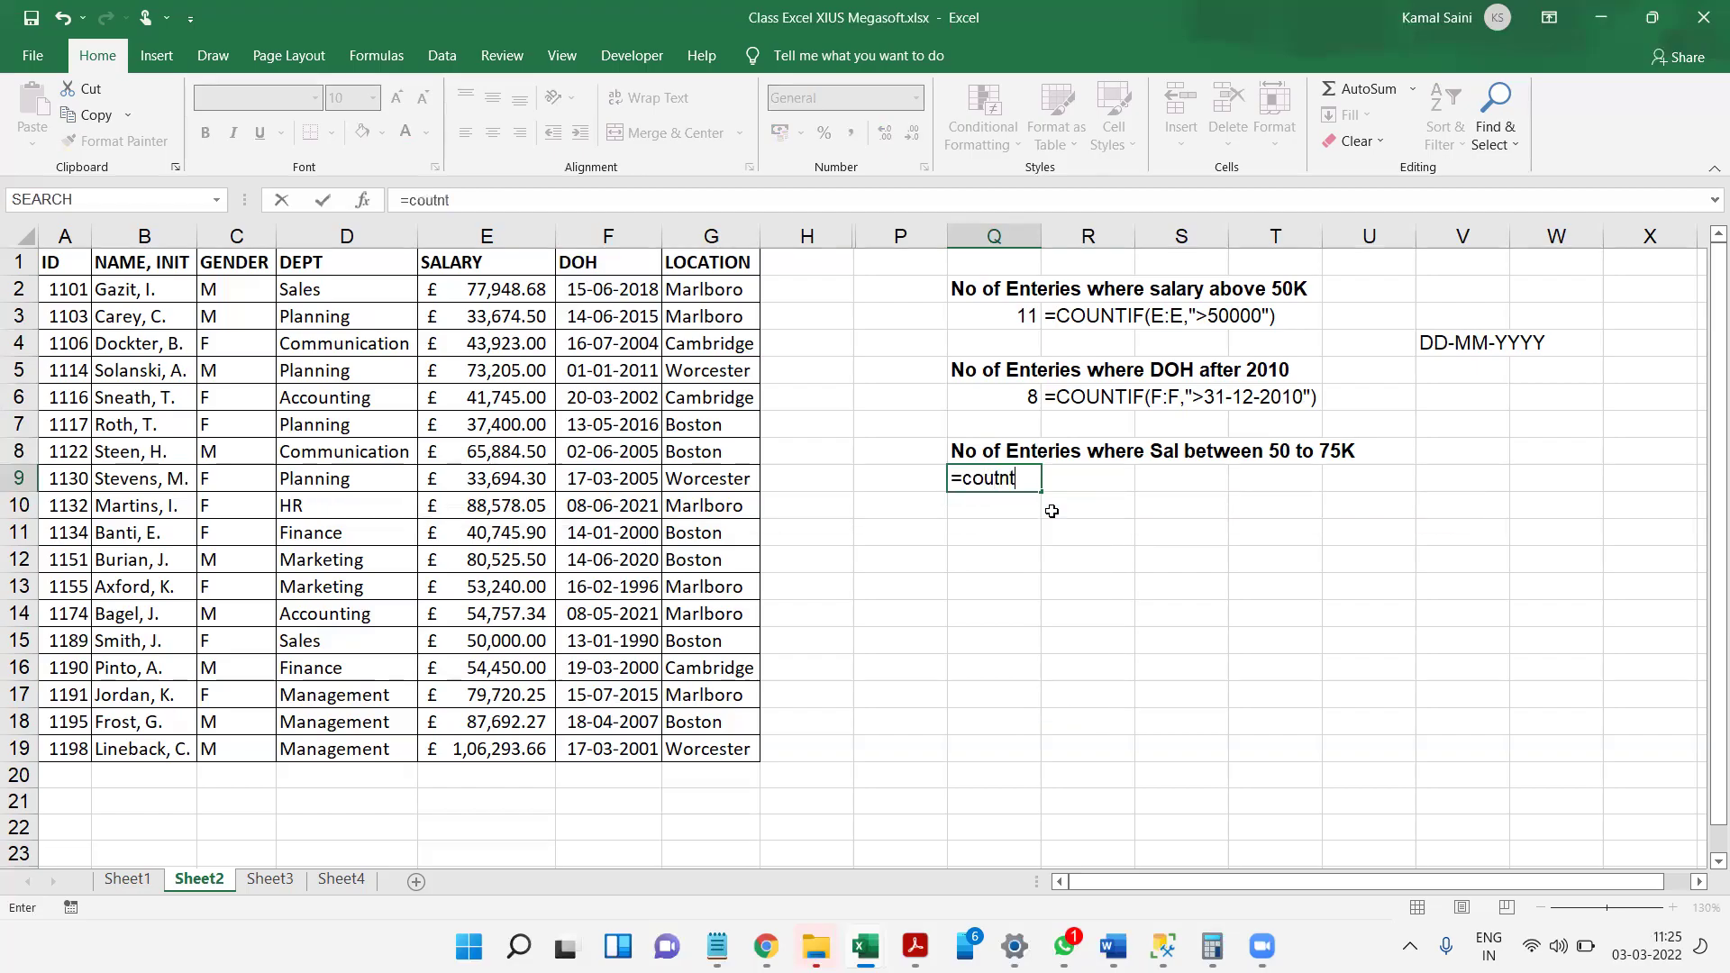
{"action": "key", "text": "BackSpace"}
{"action": "key", "text": "BackSpace"}
{"action": "key", "text": "BackSpace"}
{"action": "key", "text": "BackSpace"}
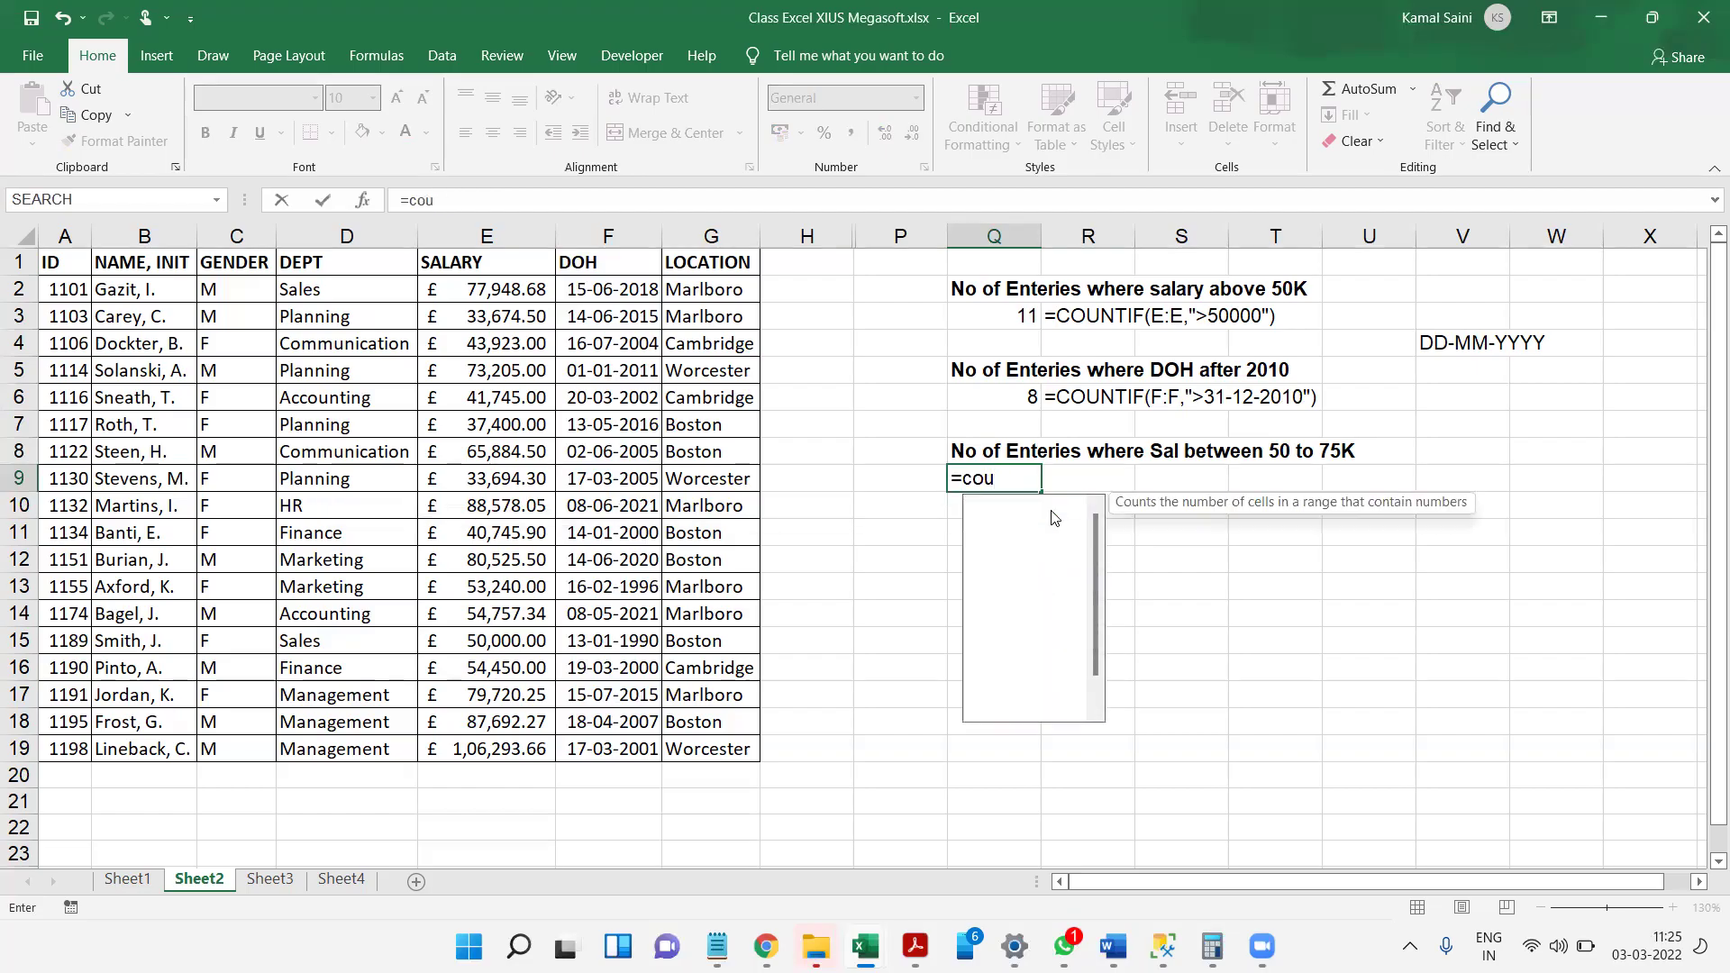
{"action": "type", "text": "ntif"}
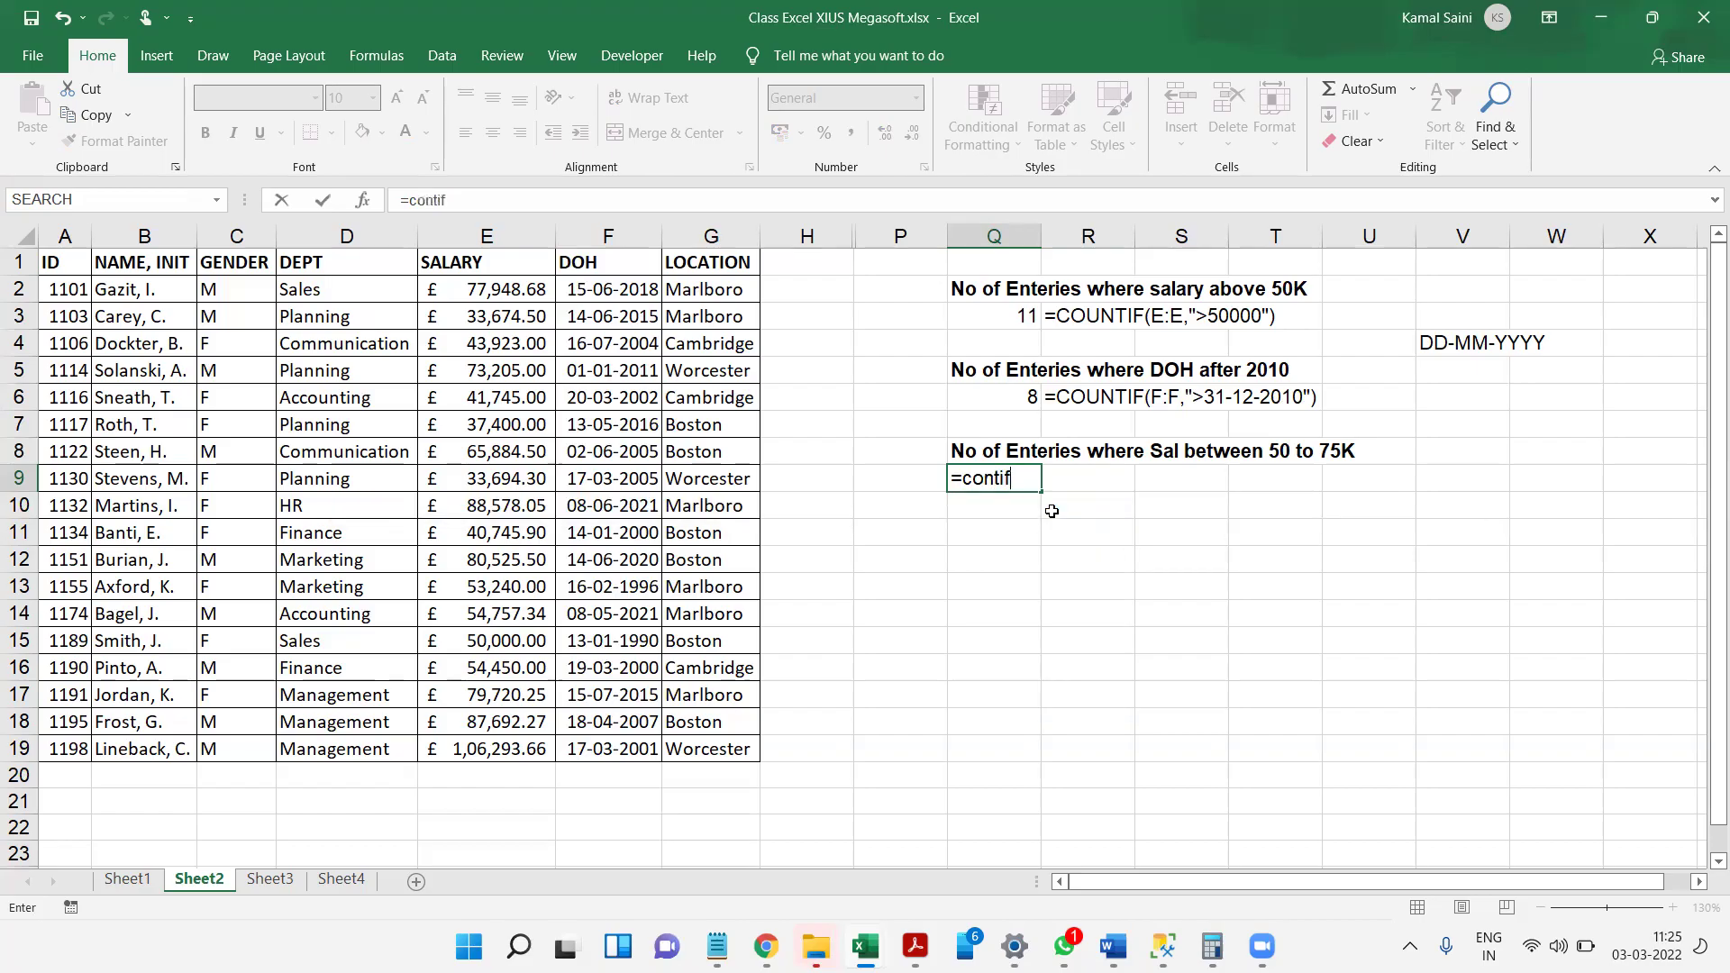
{"action": "key", "text": "Left"}
{"action": "key", "text": "Left"}
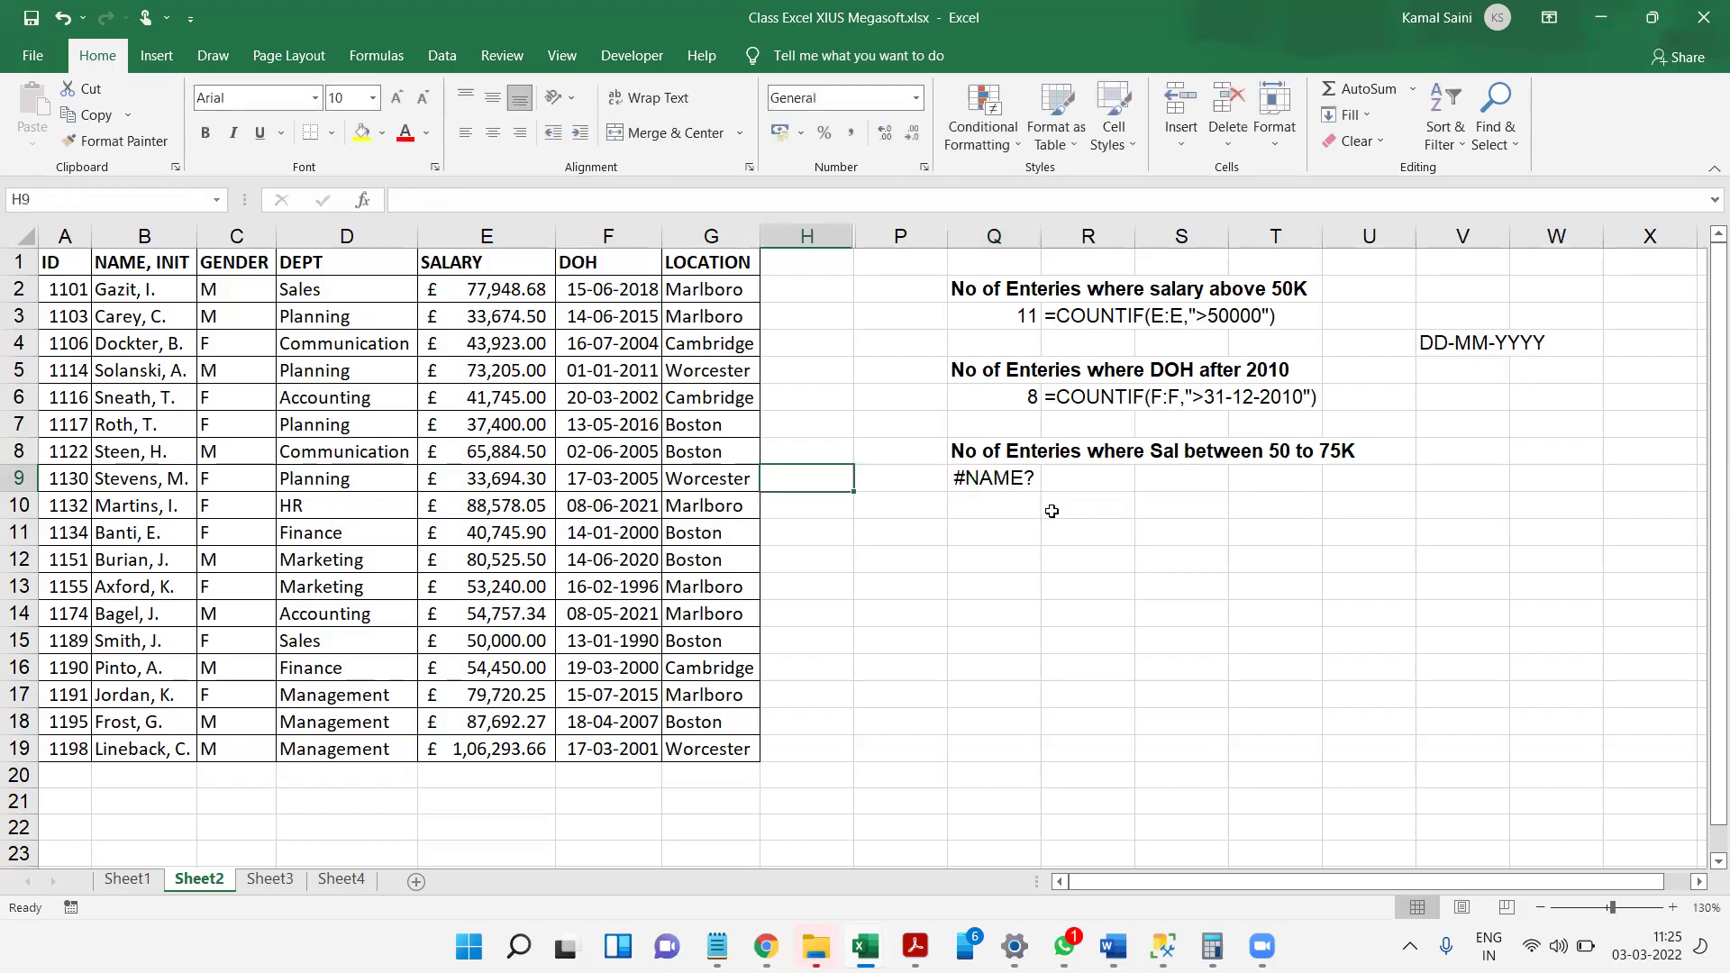
- Replace the content of Q9 with the start of a multi-condition count formula, =countifs(
{"action": "left_click", "coordinate": [1001, 471]}
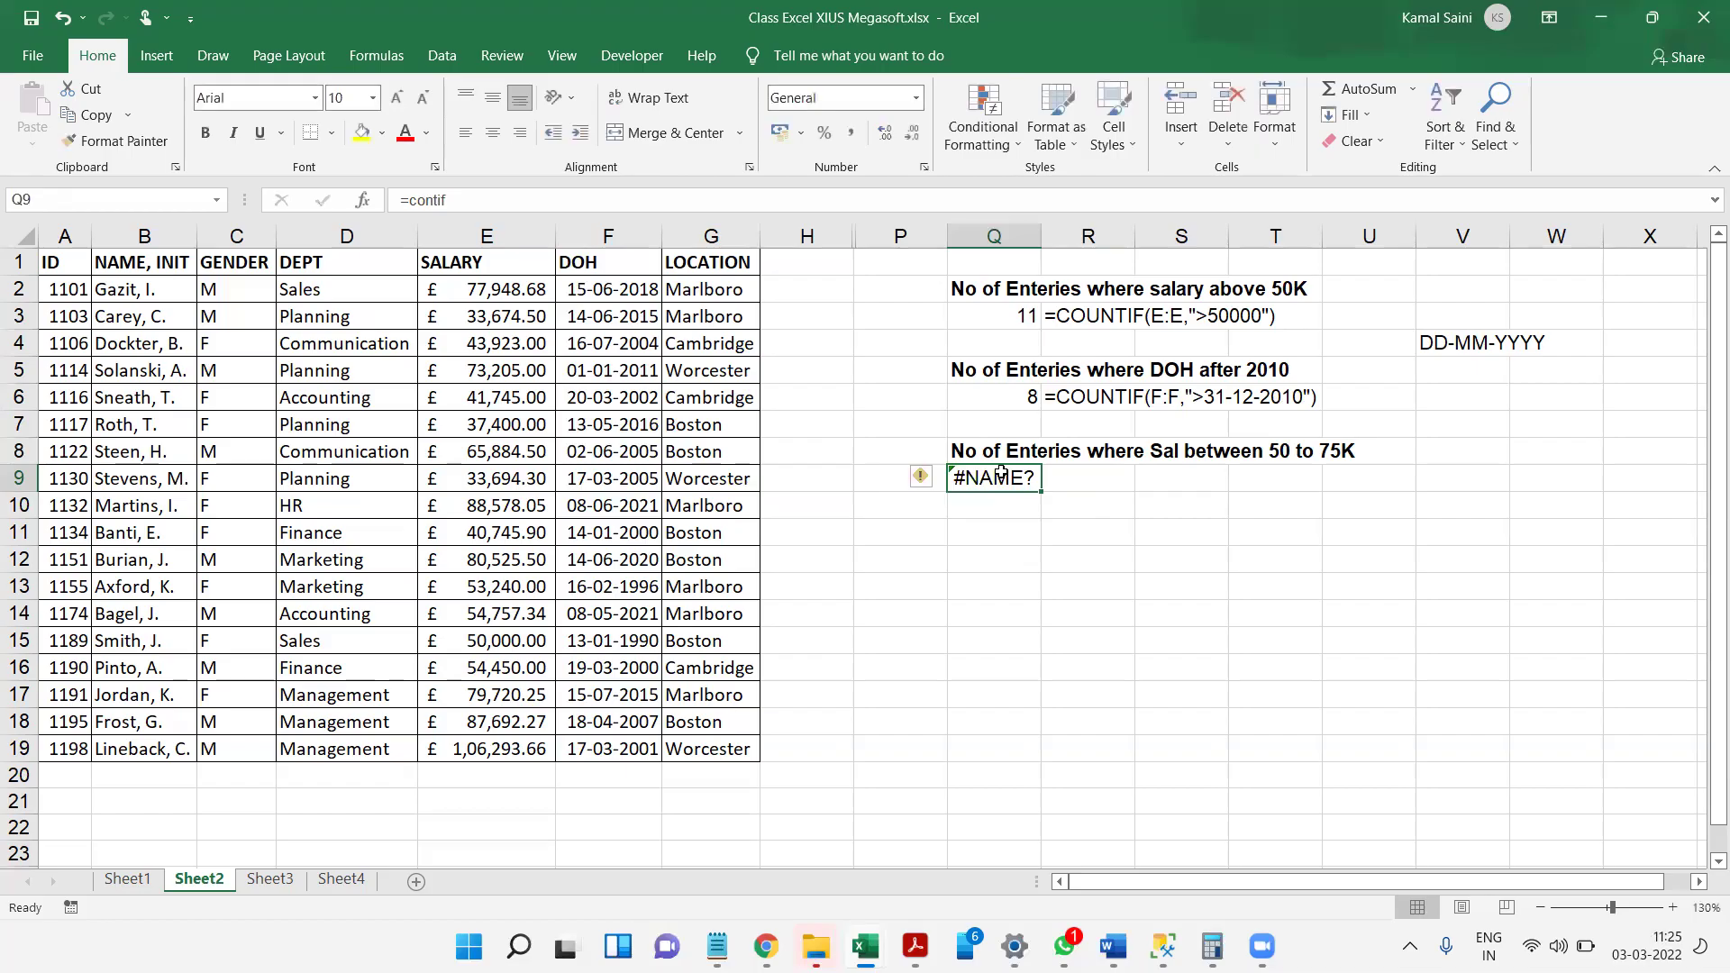
{"action": "key", "text": "BackSpace"}
{"action": "type", "text": "count"}
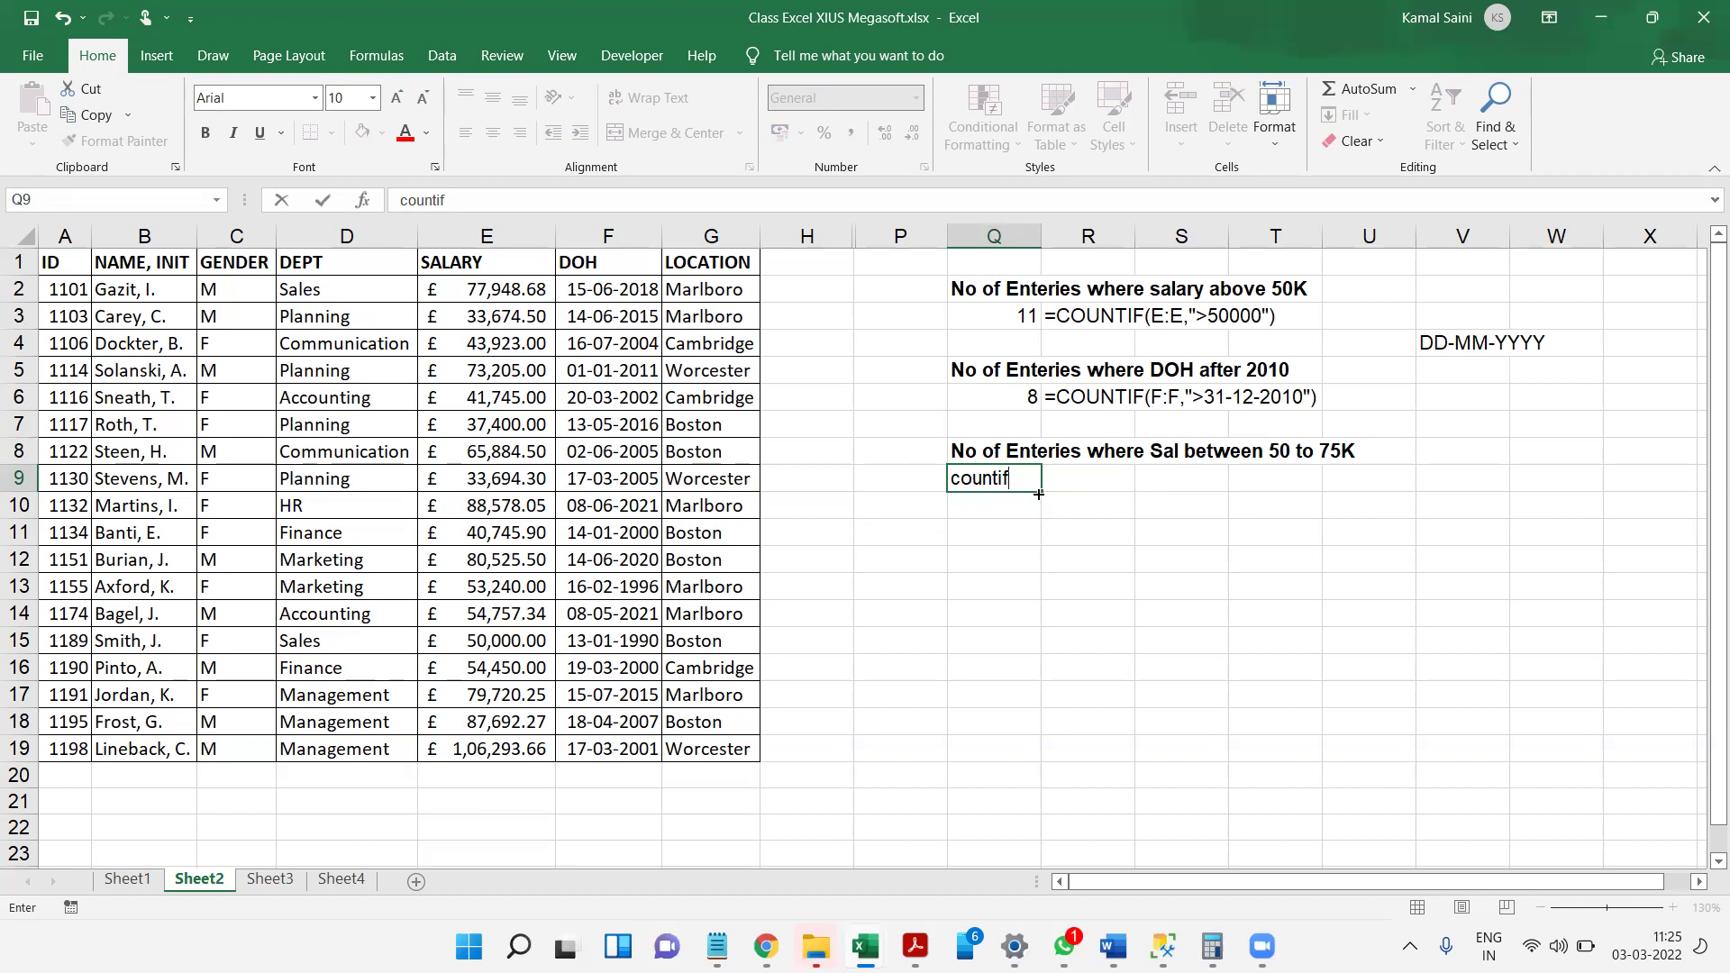
{"action": "type", "text": "9"}
{"action": "key", "text": "BackSpace"}
{"action": "type", "text": "("}
{"action": "left_click", "coordinate": [402, 199]}
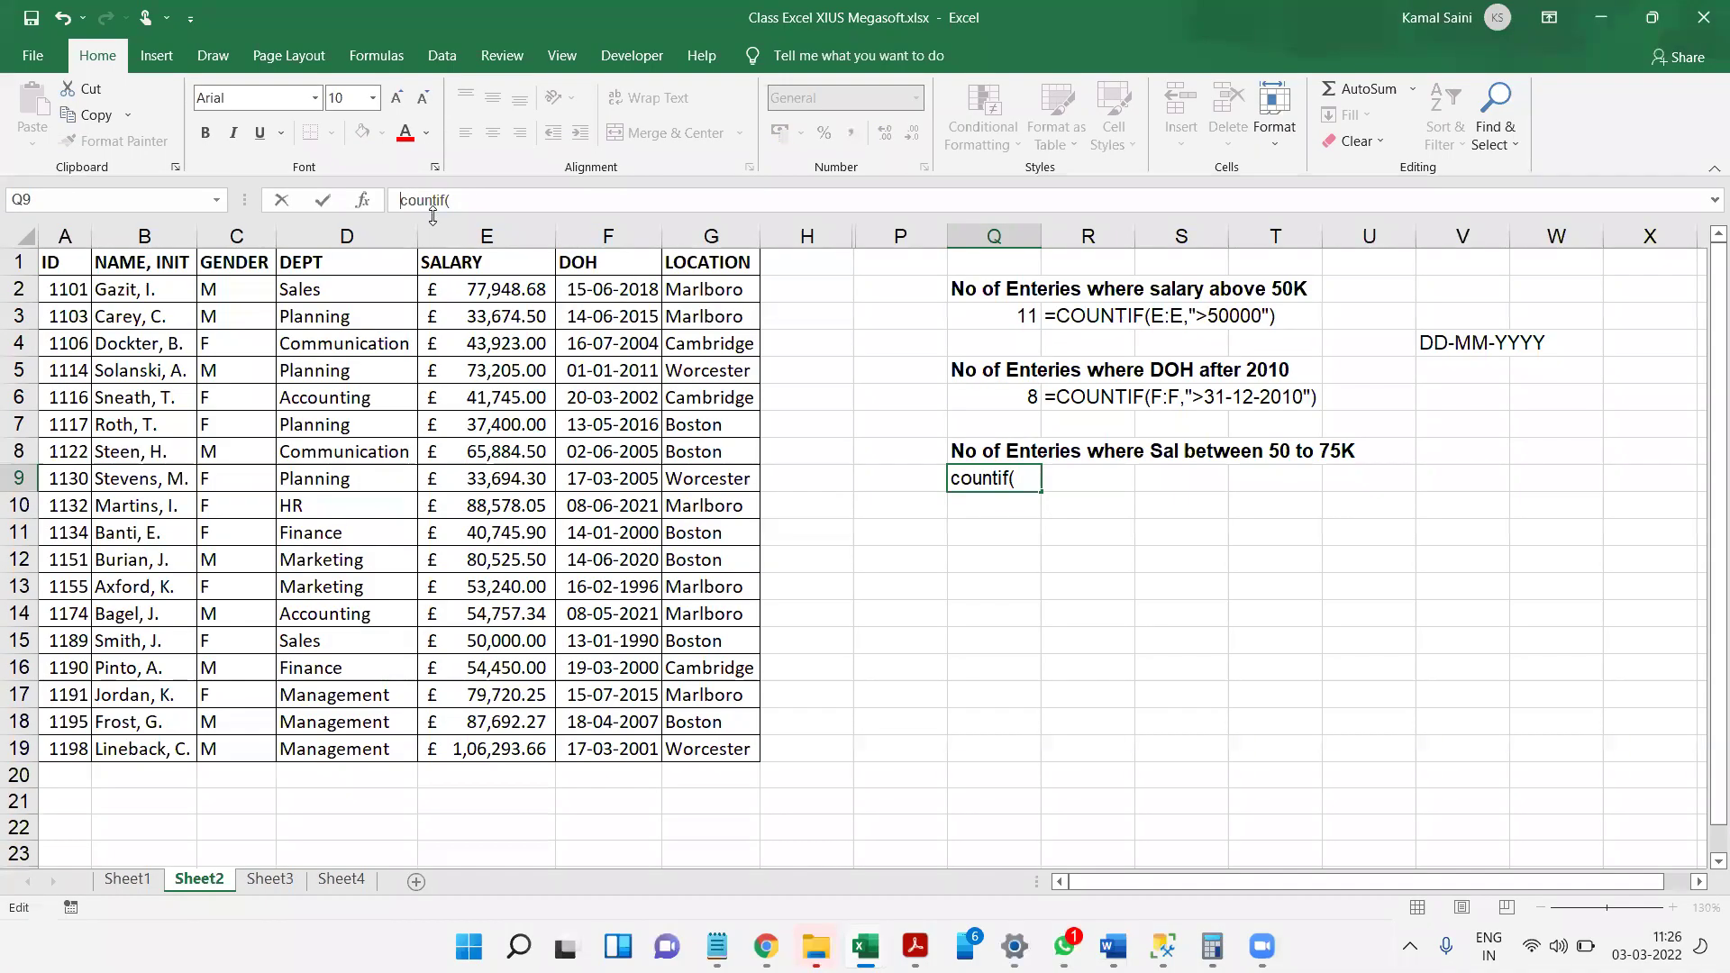
{"action": "type", "text": "="}
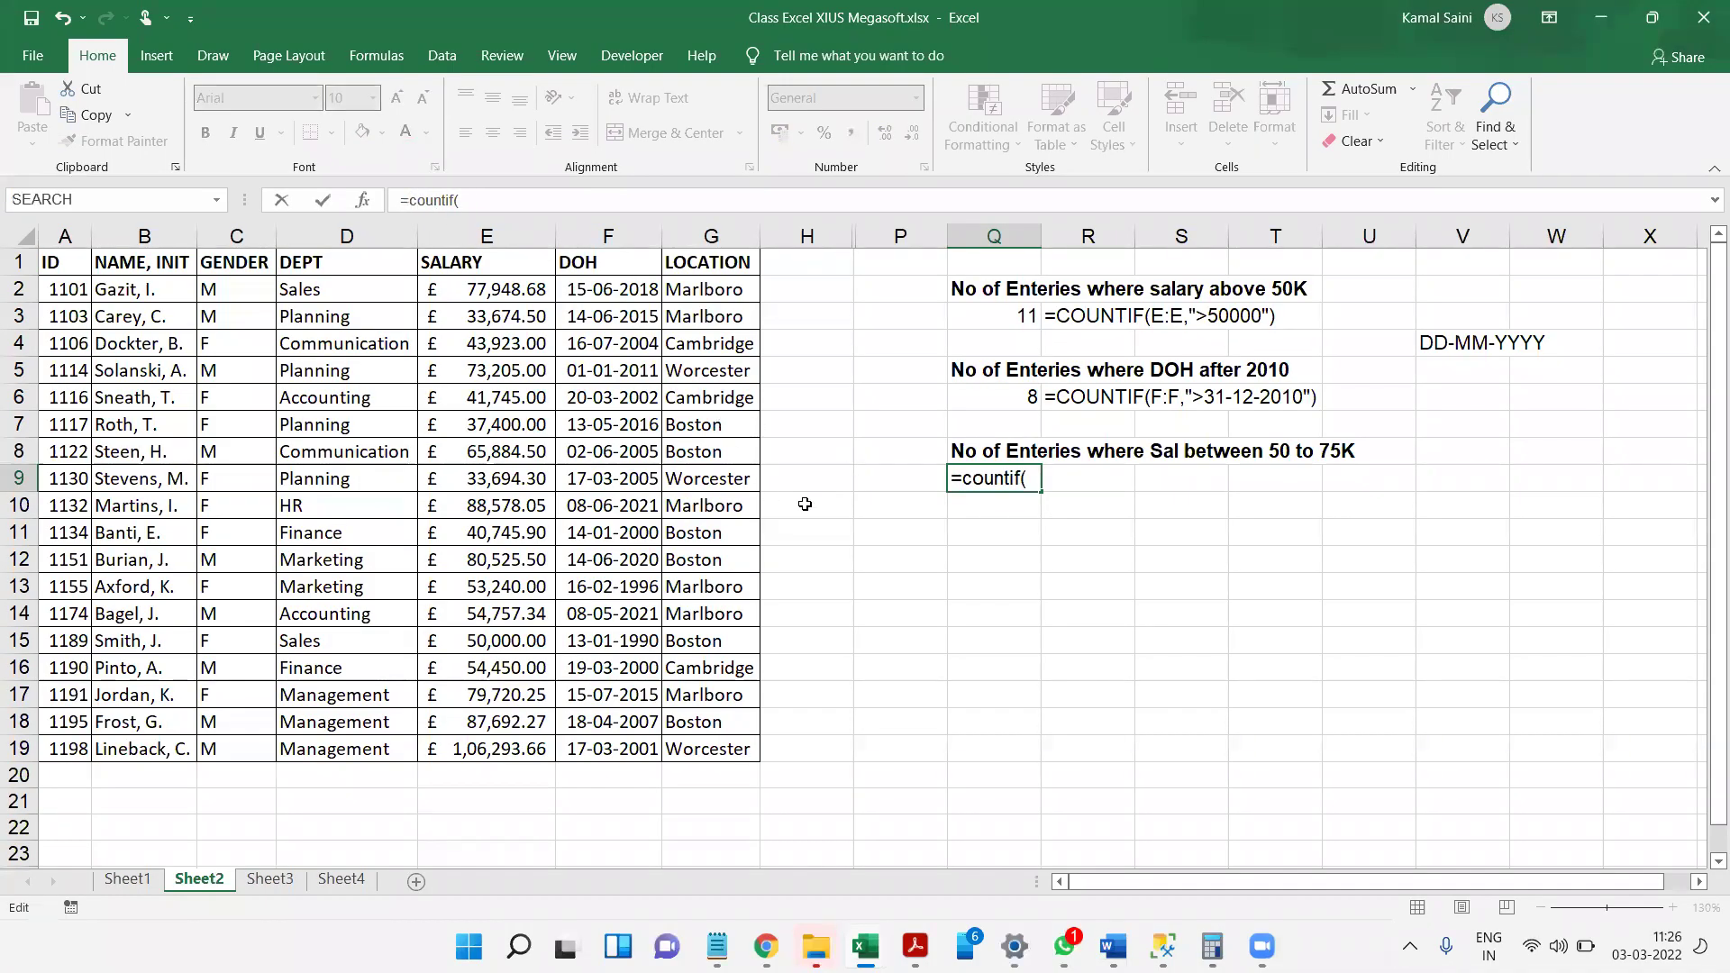
{"action": "left_click", "coordinate": [1034, 481]}
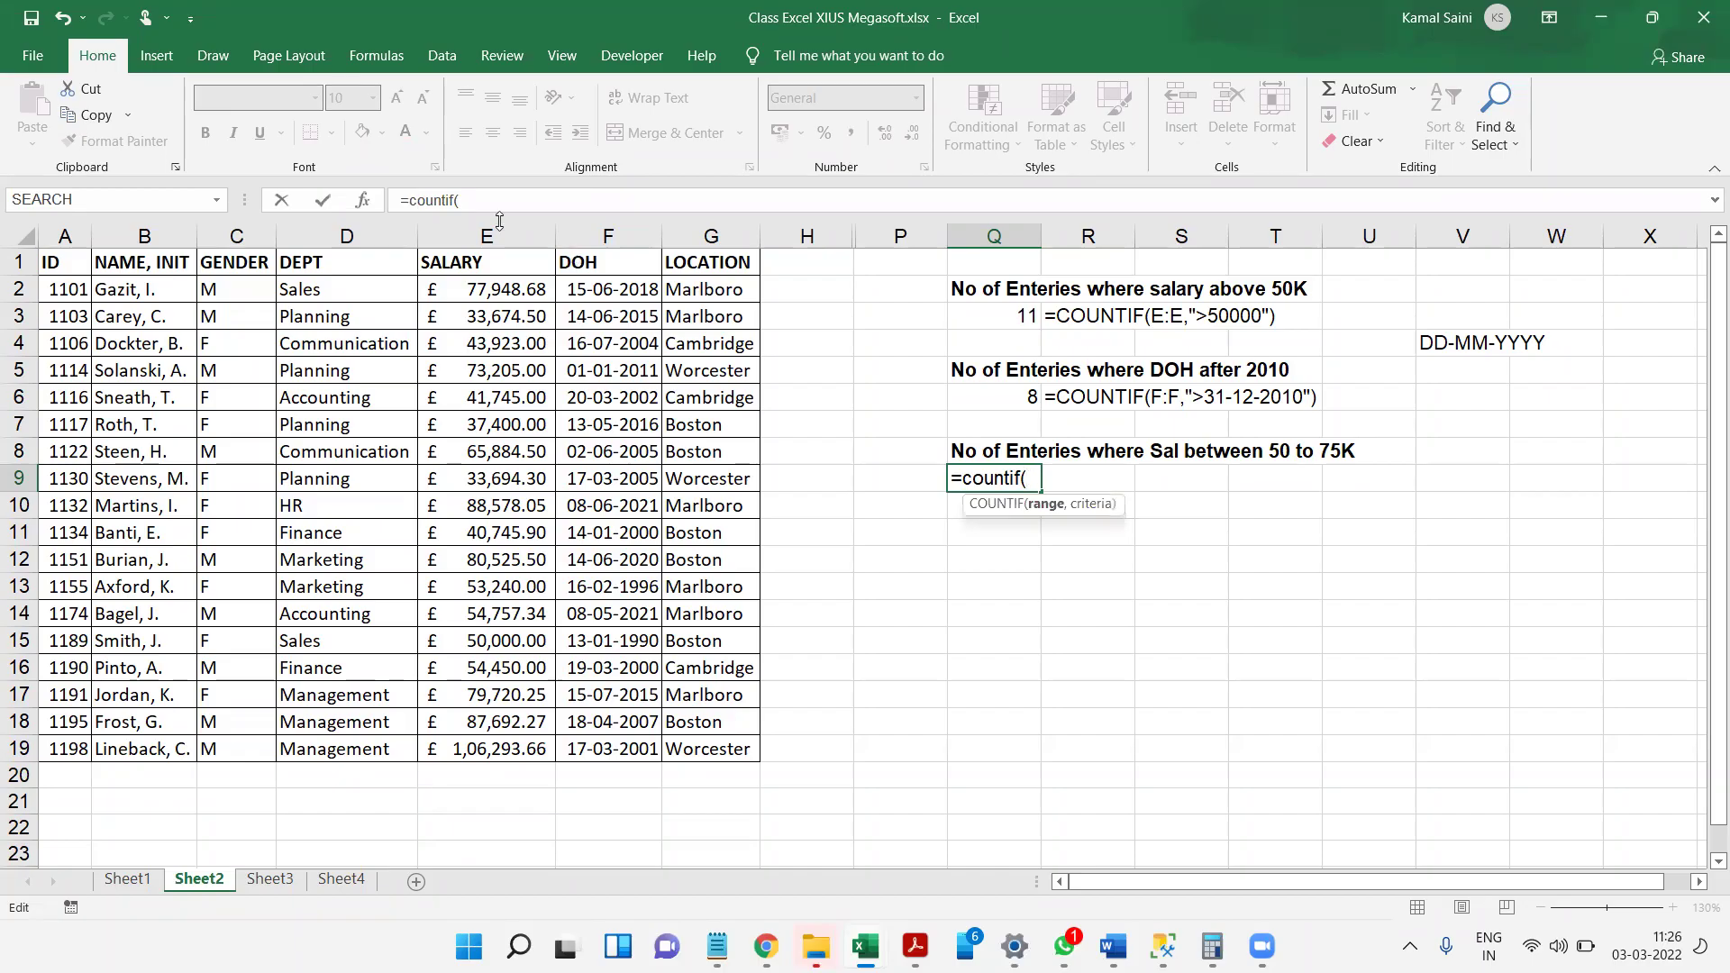
{"action": "left_click", "coordinate": [474, 199]}
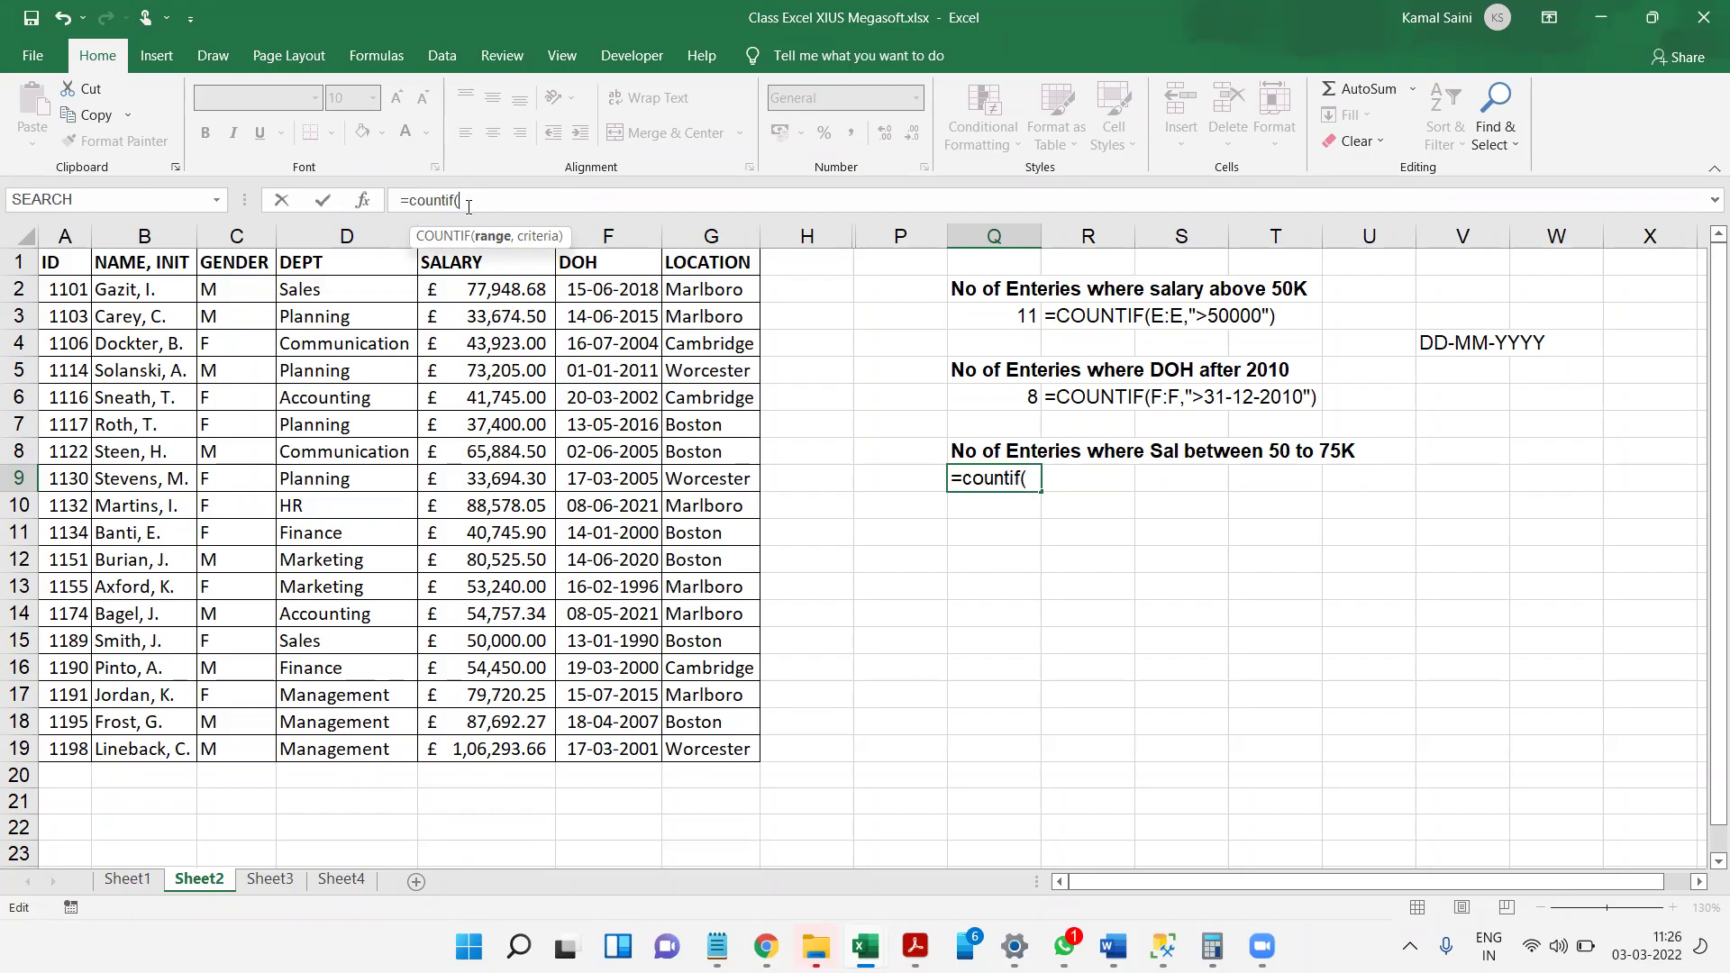
{"action": "key", "text": "BackSpace"}
{"action": "key", "text": "BackSpace"}
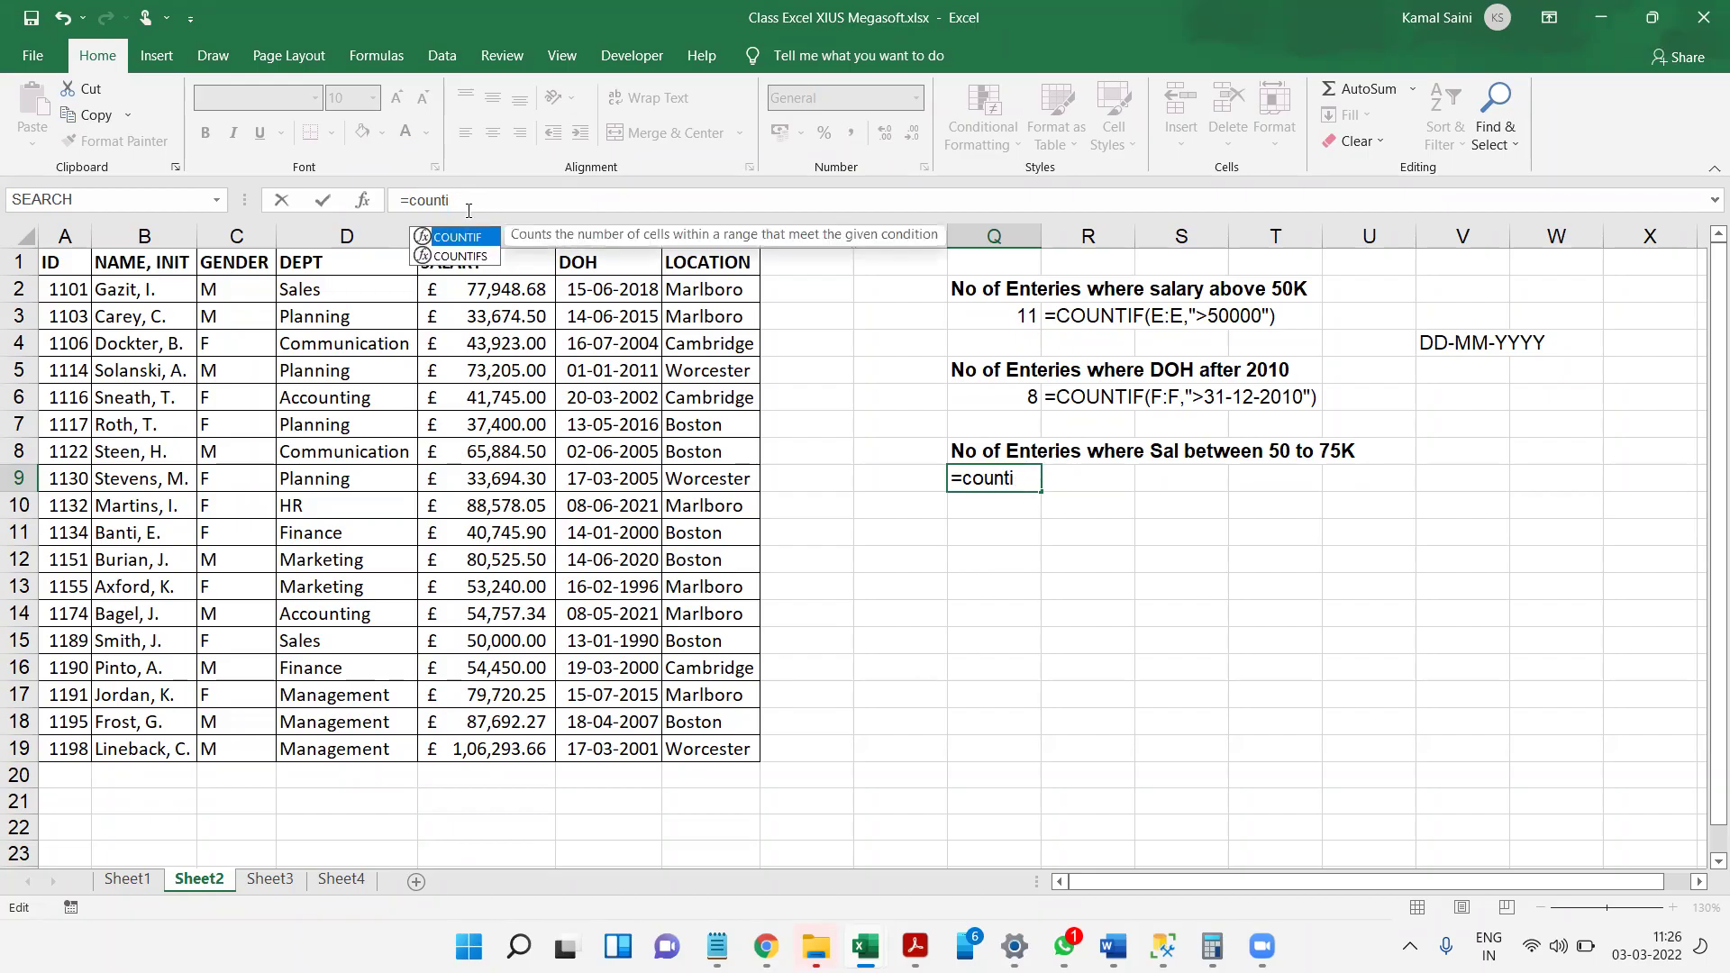
{"action": "type", "text": "fs"}
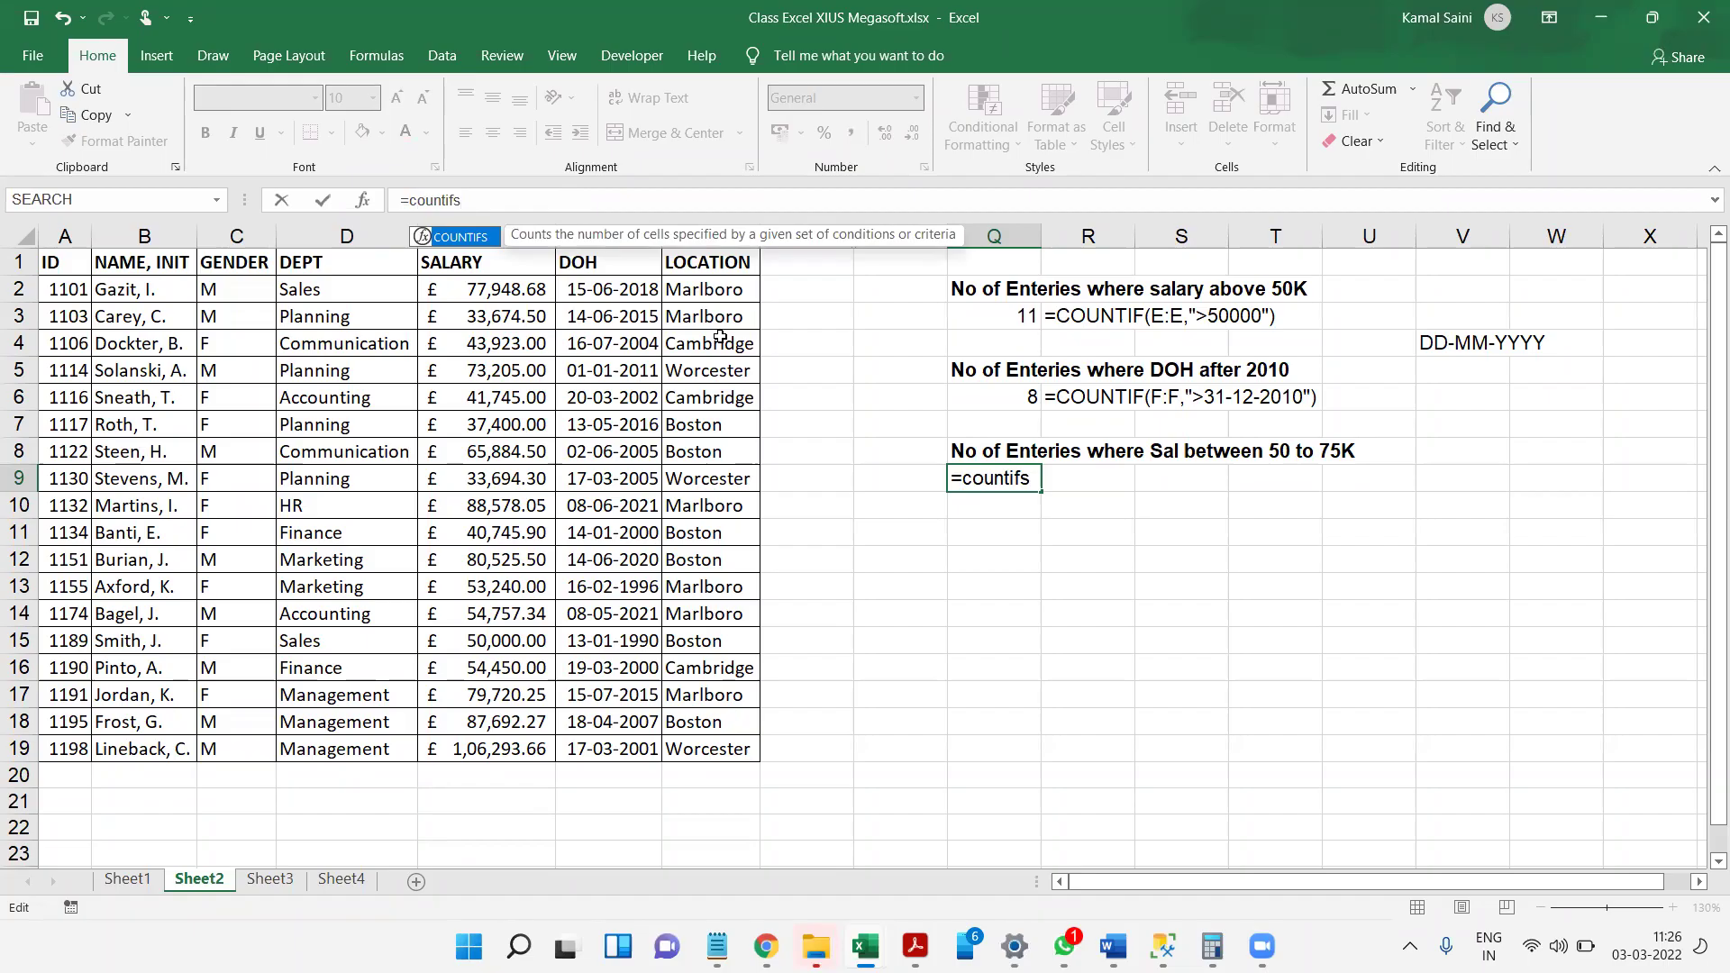
{"action": "type", "text": "("}
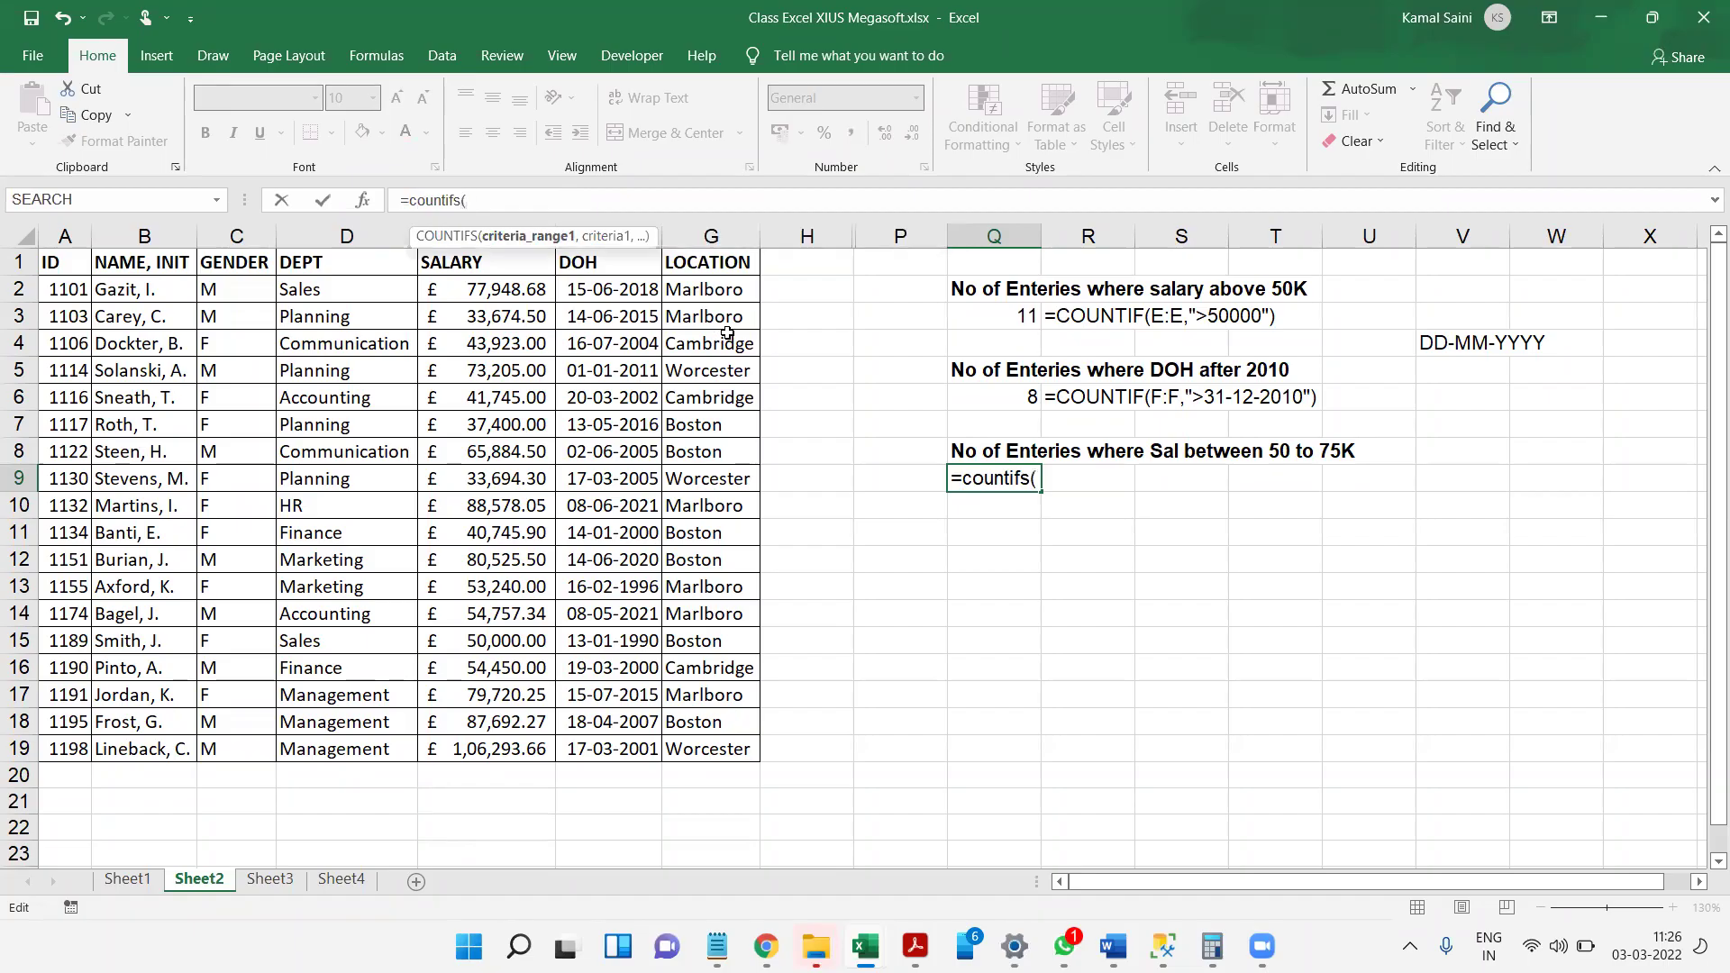
- Set the whole salary column E:E as the first criteria range of the COUNTIFS formula in Q9
{"action": "left_click", "coordinate": [465, 222]}
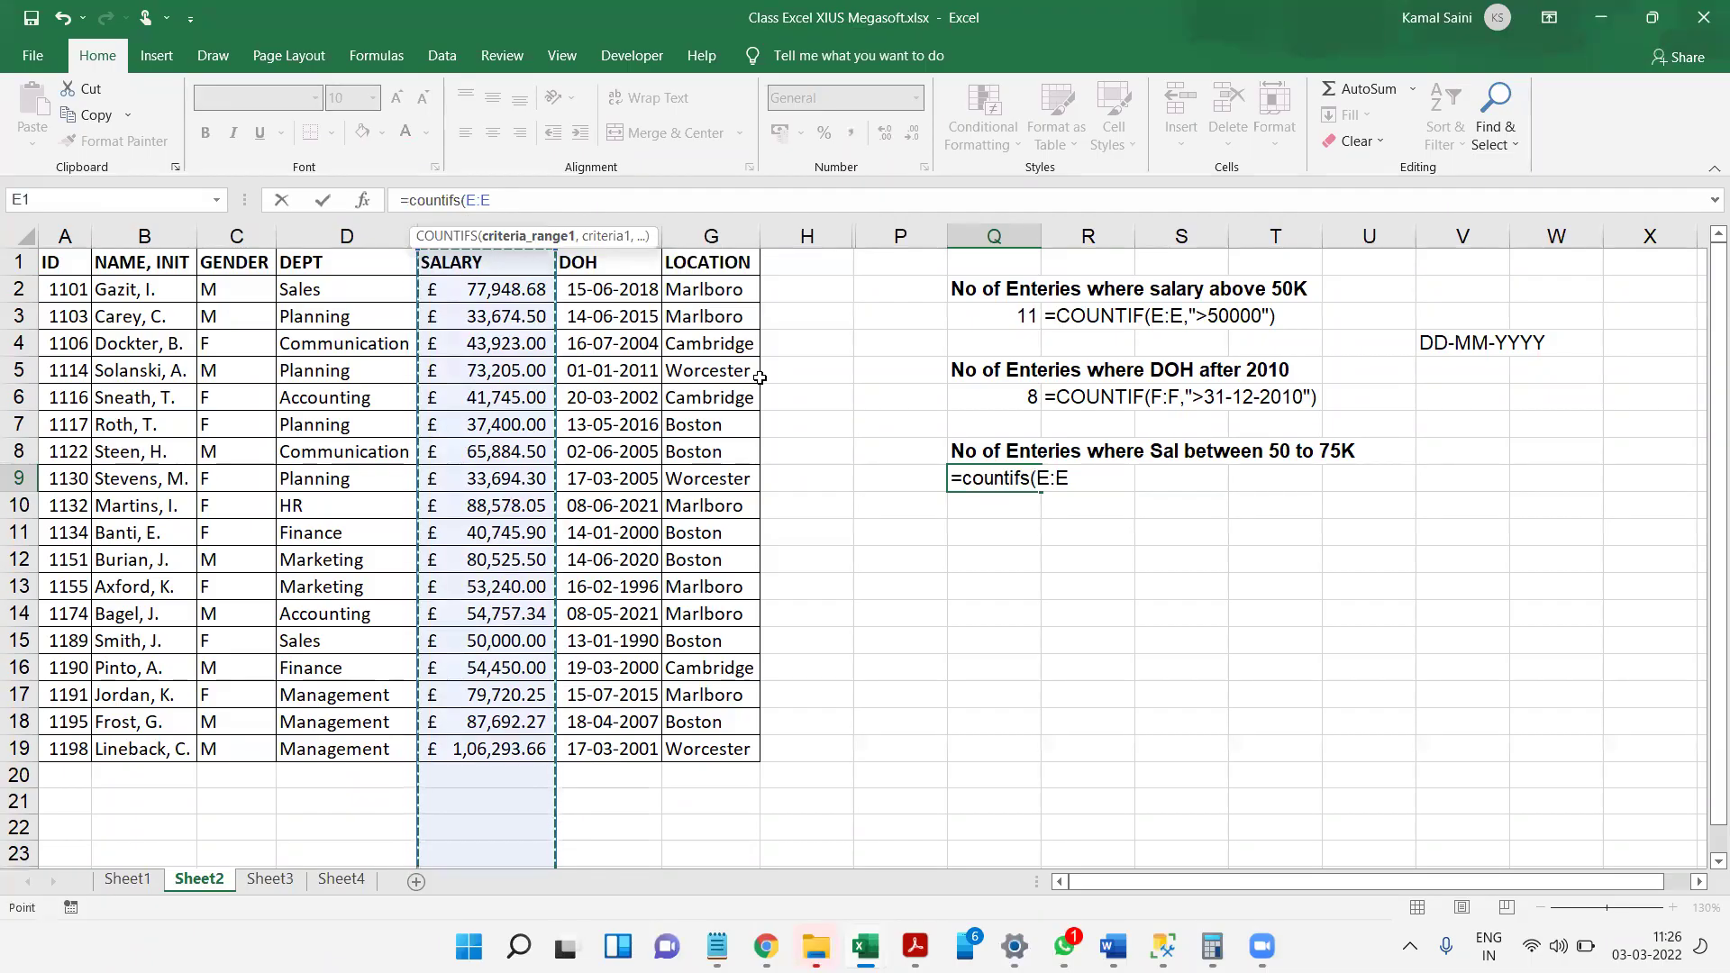
{"action": "type", "text": ","}
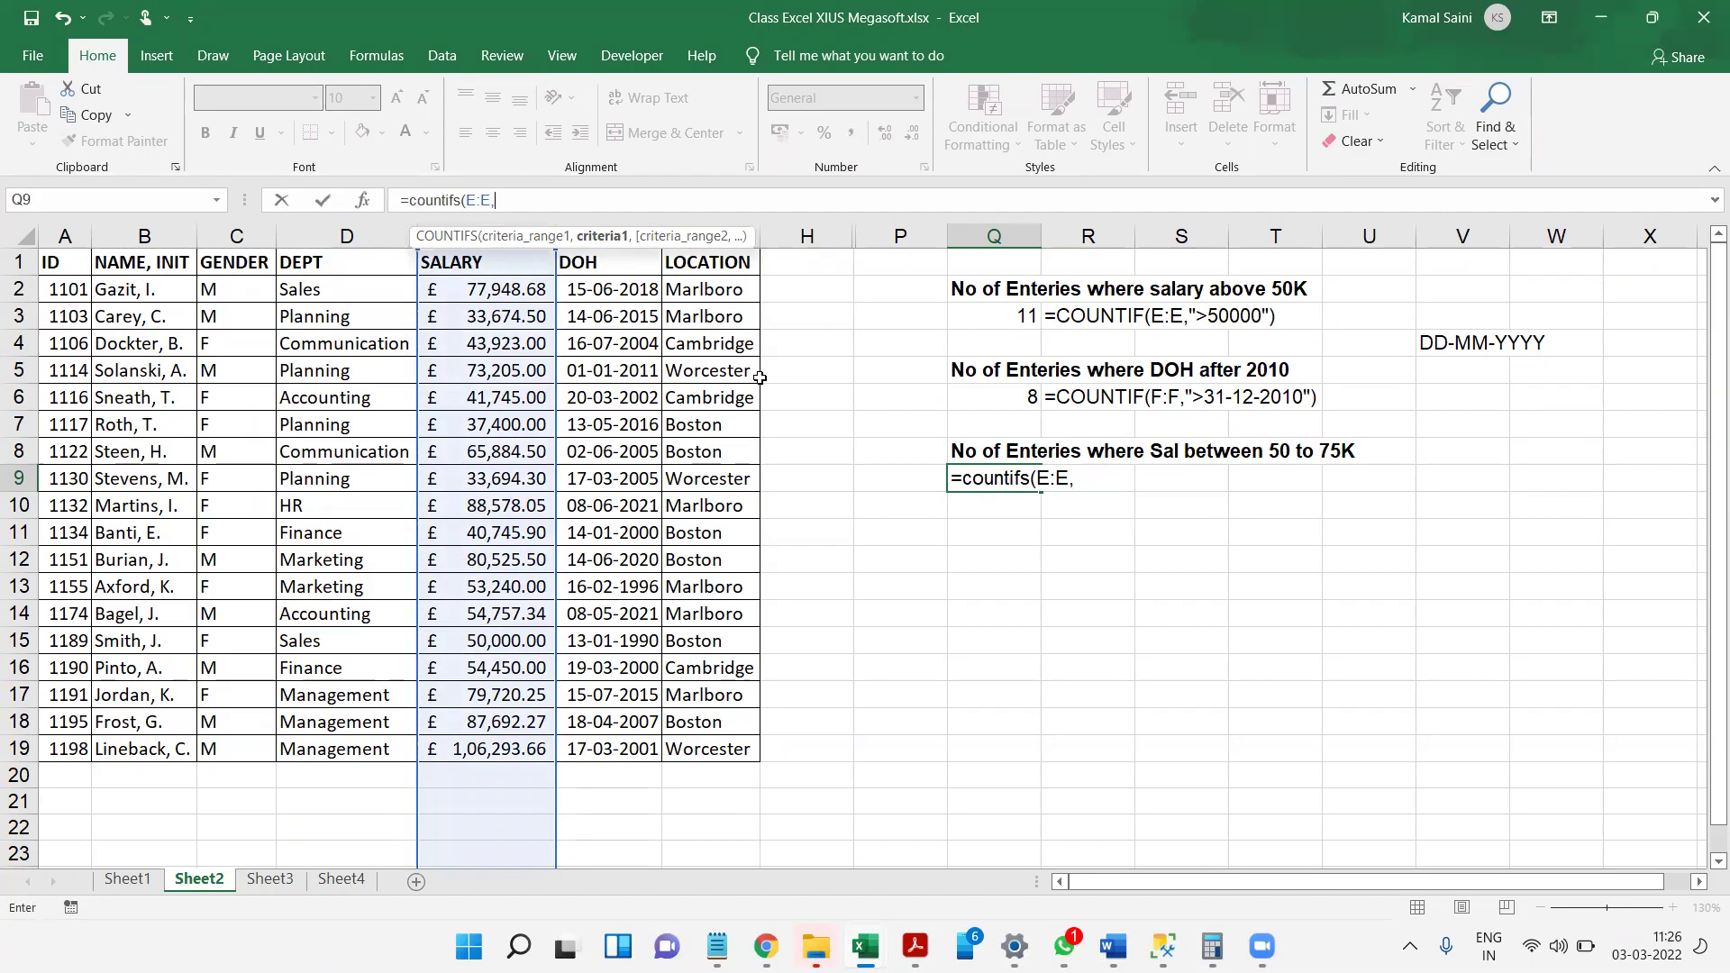
{"action": "type", "text": "\"<50000"}
{"action": "left_click", "coordinate": [505, 199]}
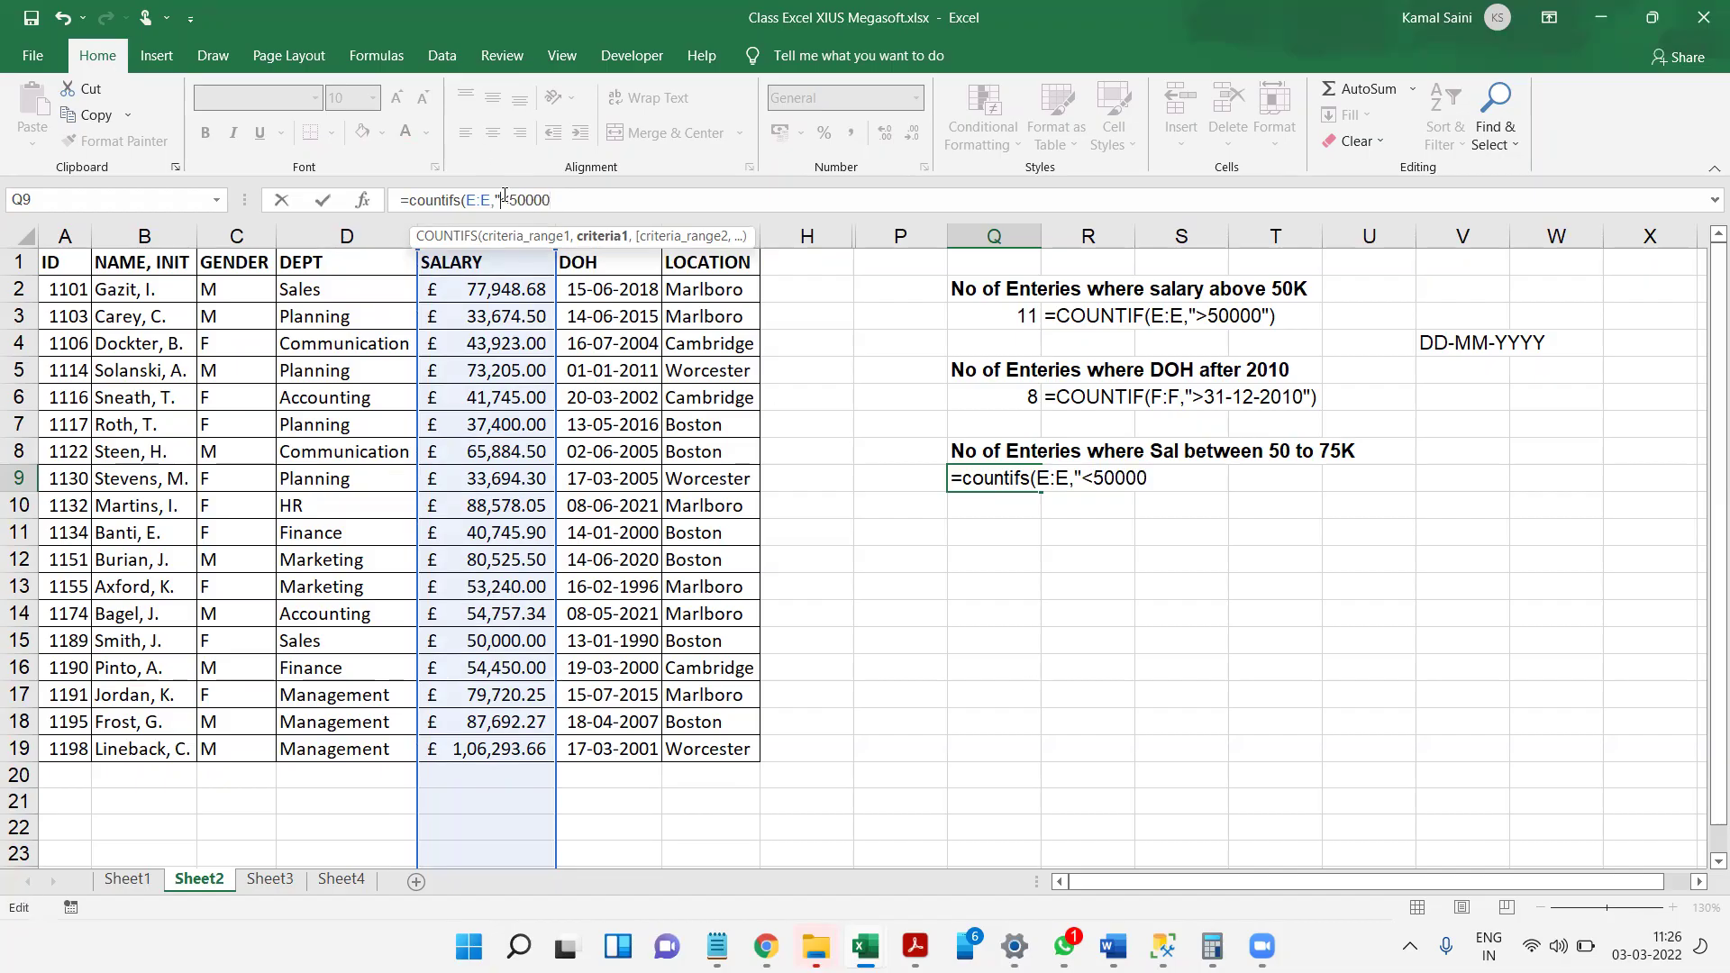
{"action": "key", "text": "End"}
{"action": "key", "text": "BackSpace"}
{"action": "type", "text": ">"}
{"action": "key", "text": "BackSpace"}
{"action": "key", "text": "BackSpace"}
{"action": "key", "text": "BackSpace"}
{"action": "key", "text": "BackSpace"}
{"action": "key", "text": "BackSpace"}
{"action": "key", "text": "BackSpace"}
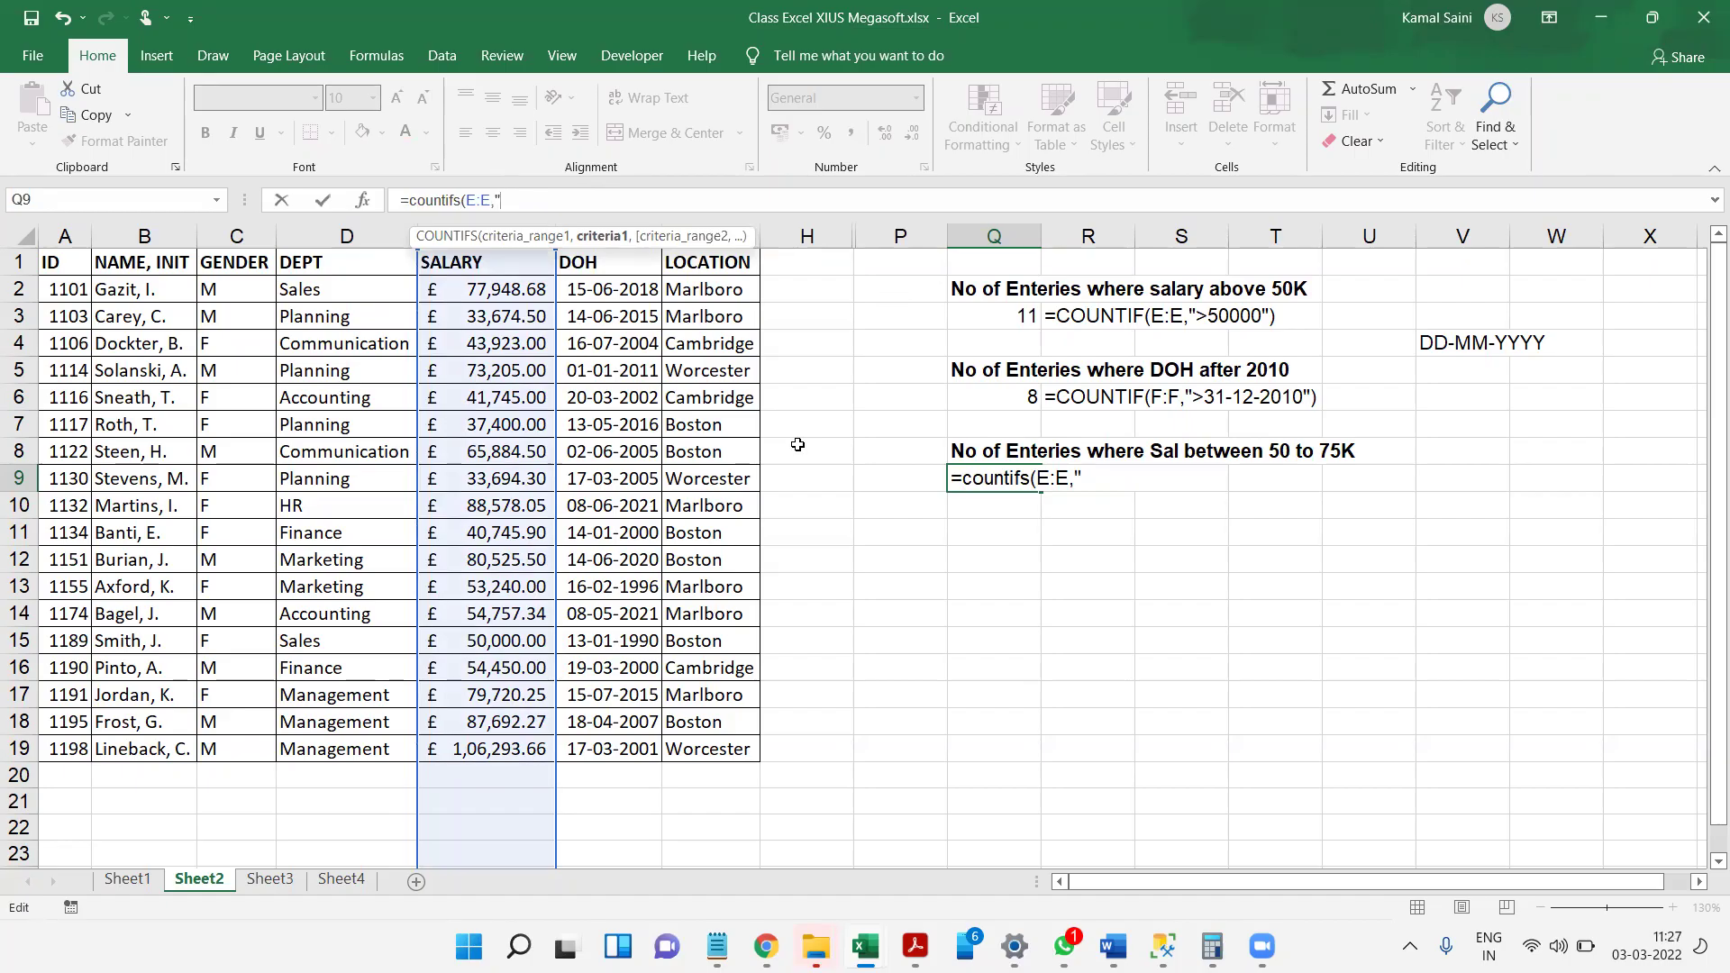
- Complete the Q9 formula with the criterion ">50000" and a second condition on E:E of "<75000"
{"action": "type", "text": ">50000\","}
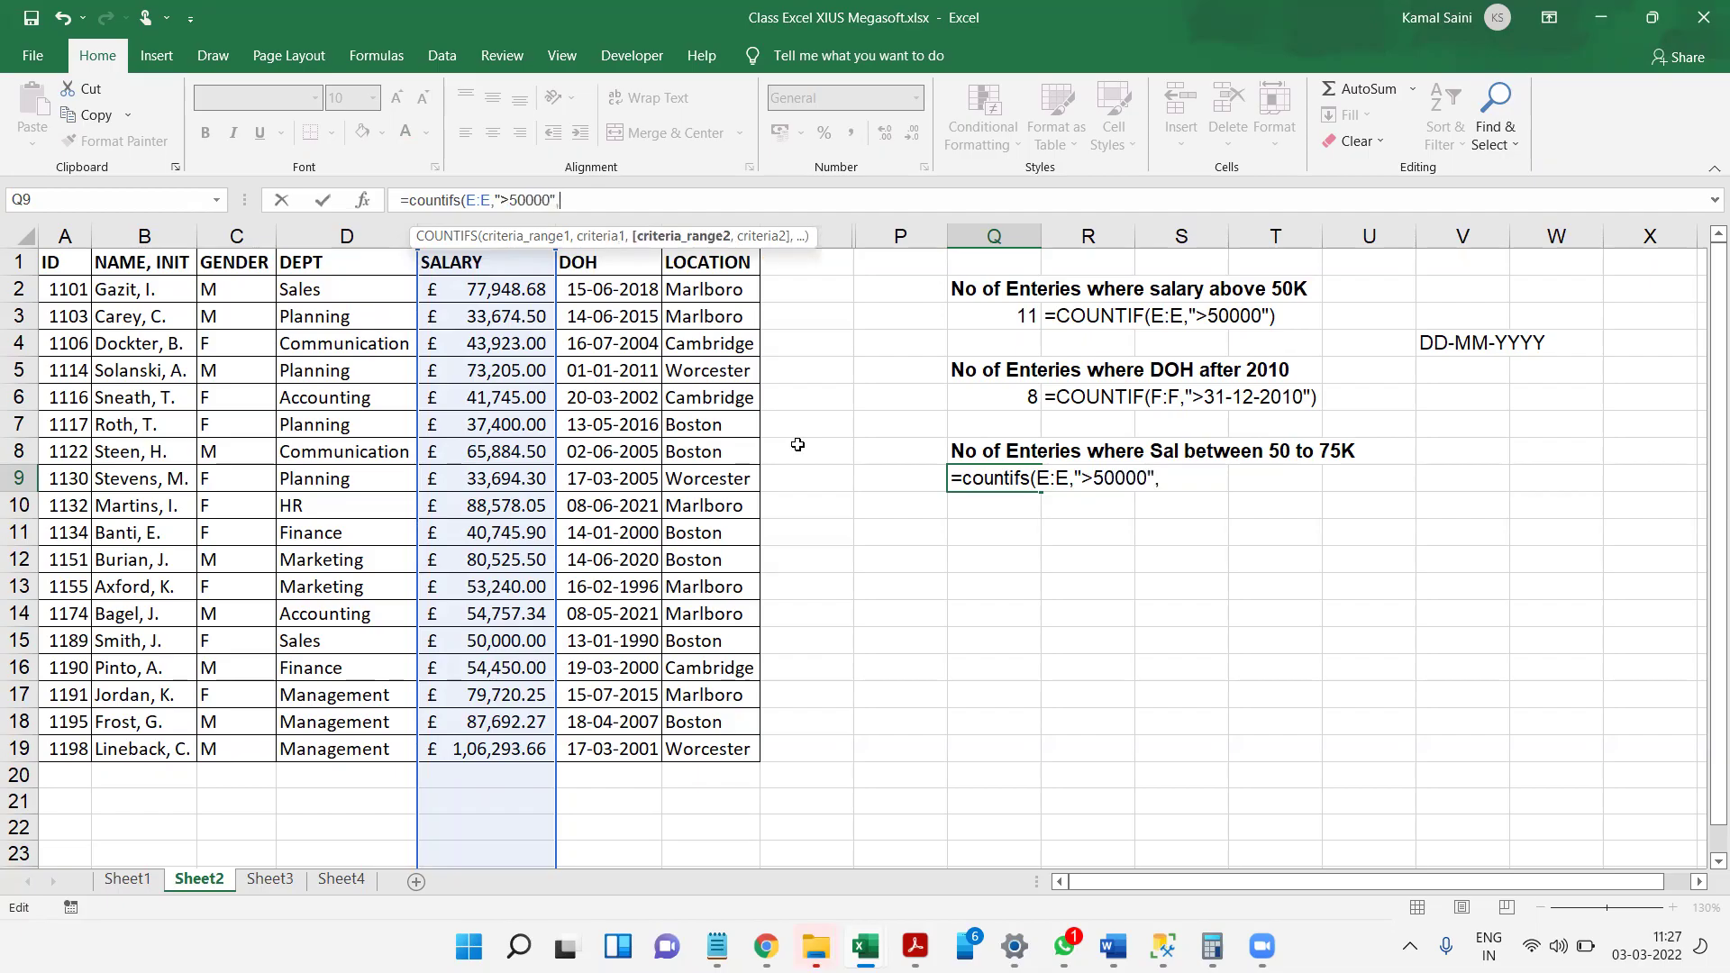
{"action": "left_click", "coordinate": [485, 225]}
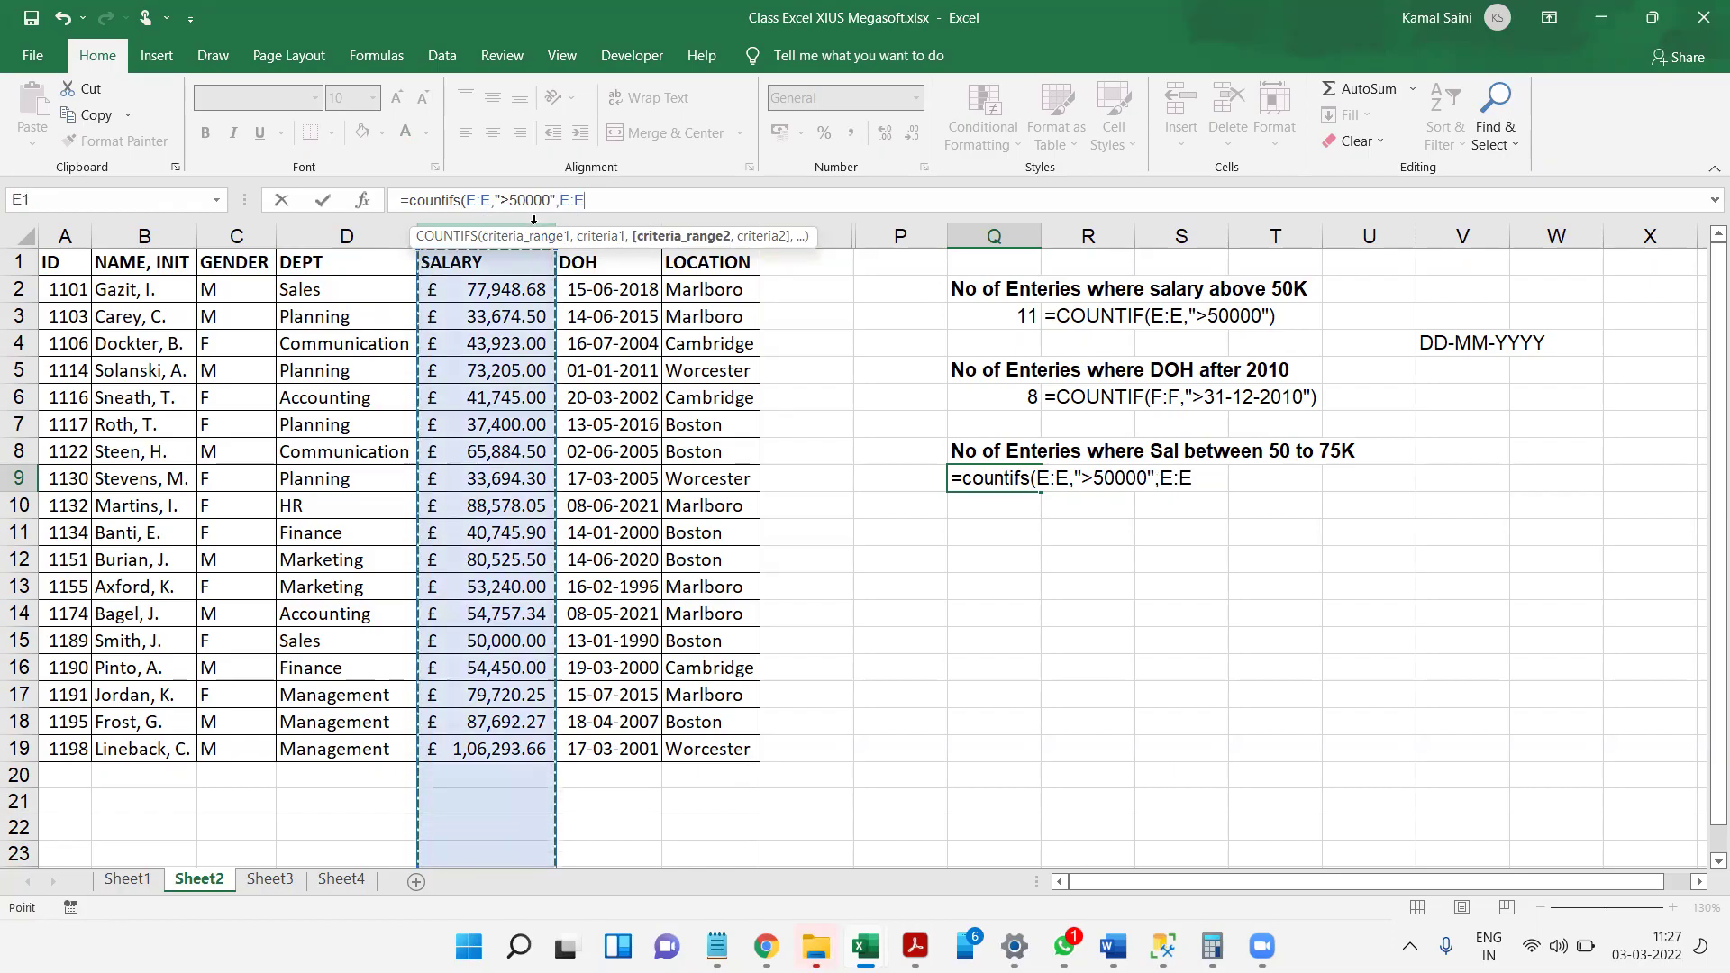
{"action": "type", "text": ",\"<75000"}
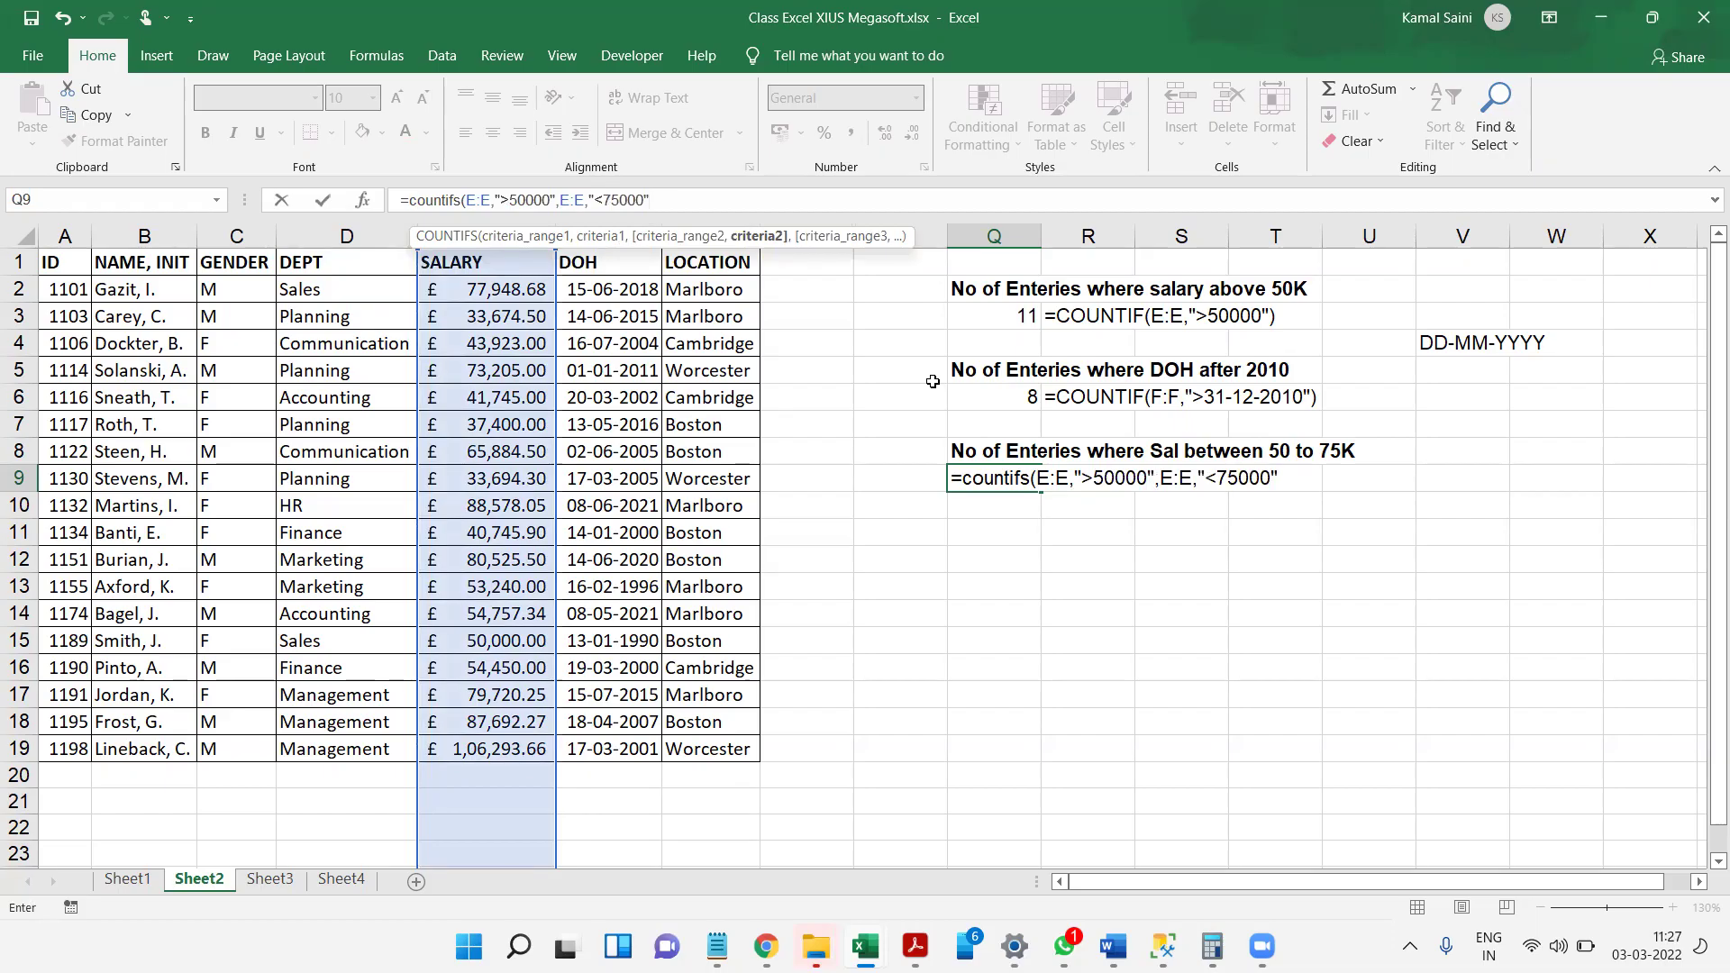
{"action": "type", "text": "\")"}
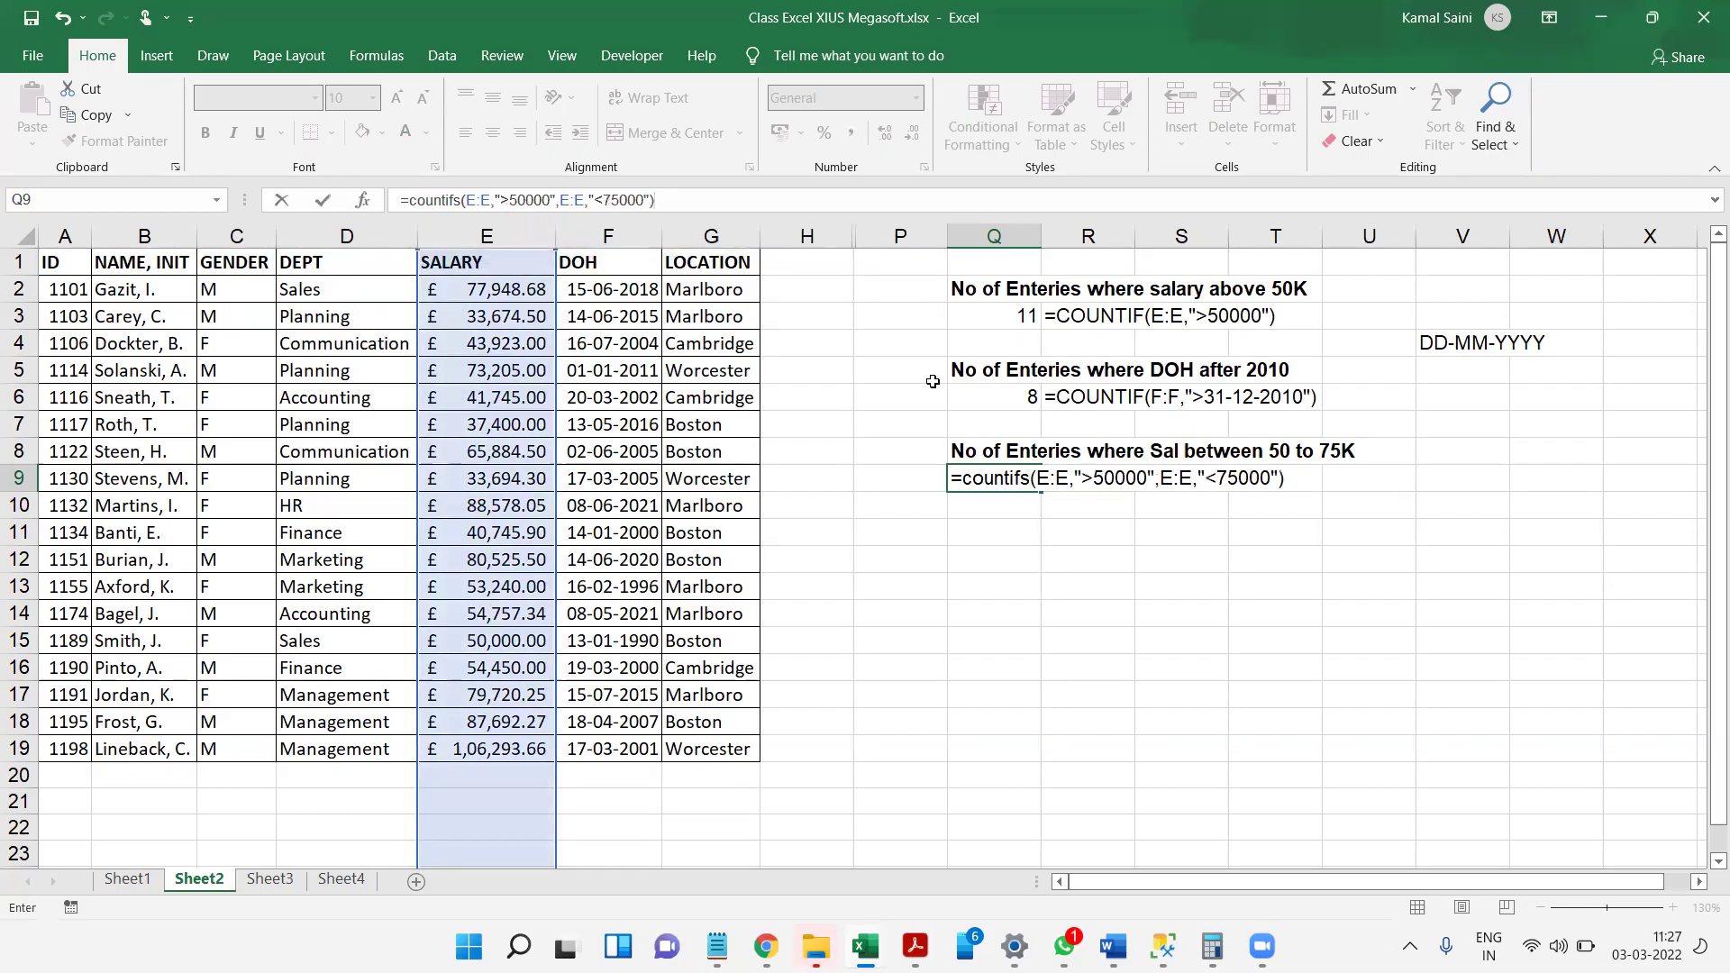
{"action": "key", "text": "Return"}
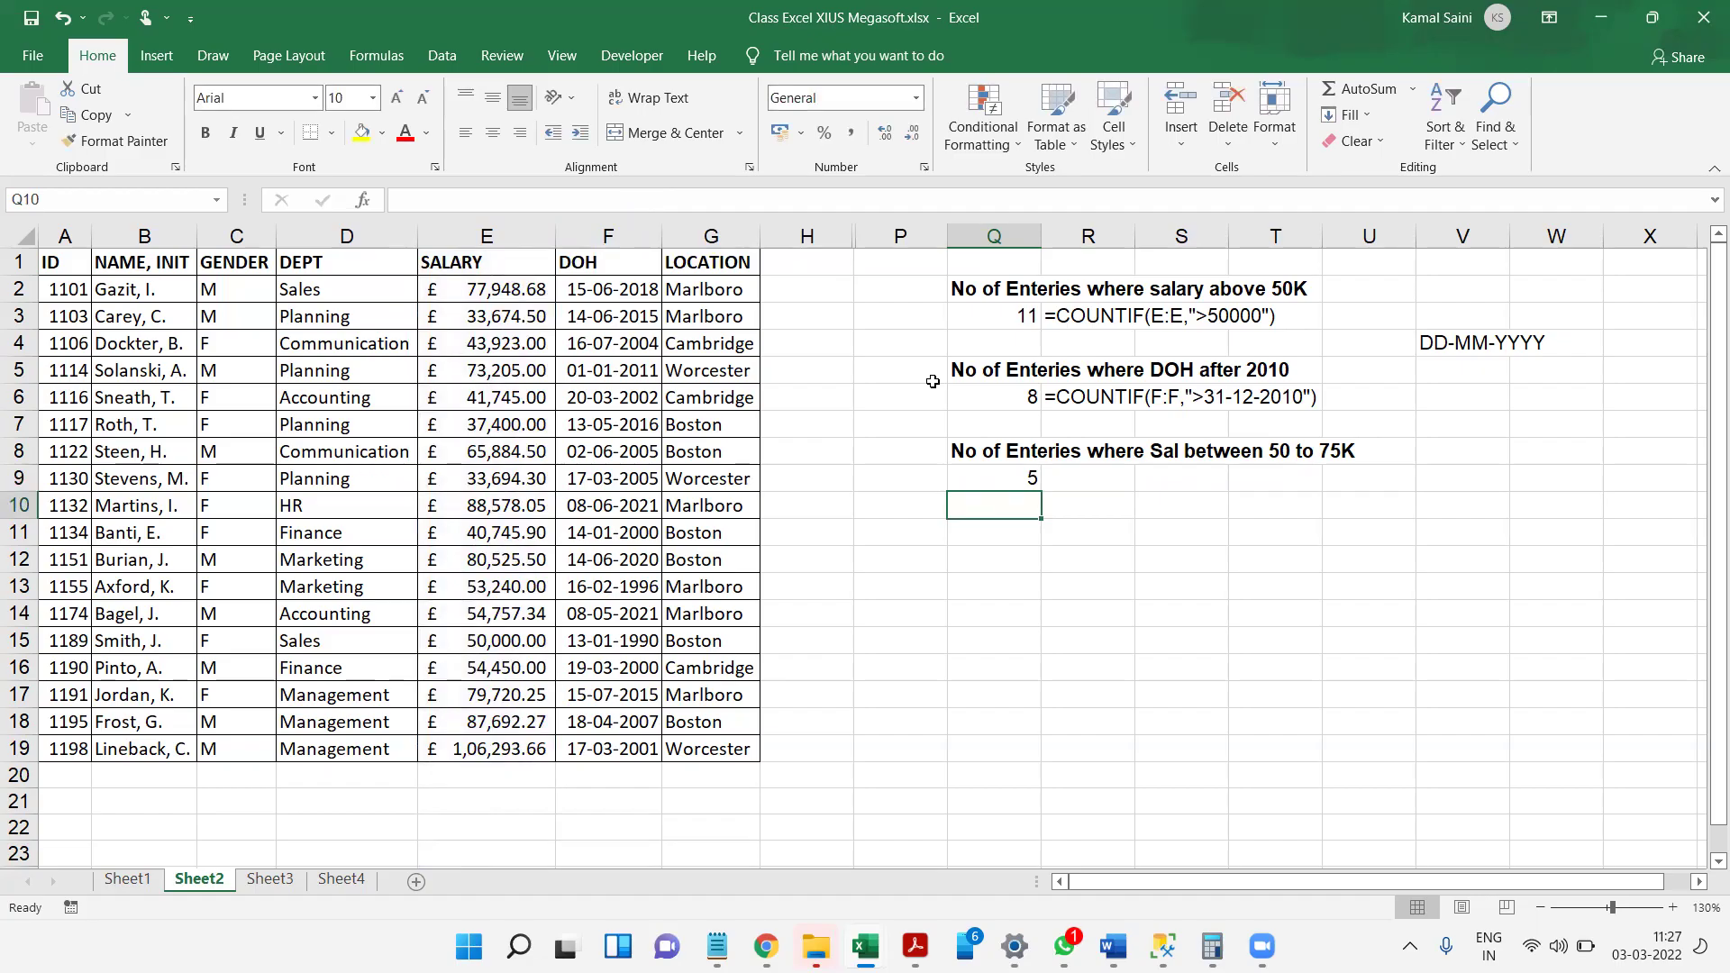
{"action": "key", "text": "Up"}
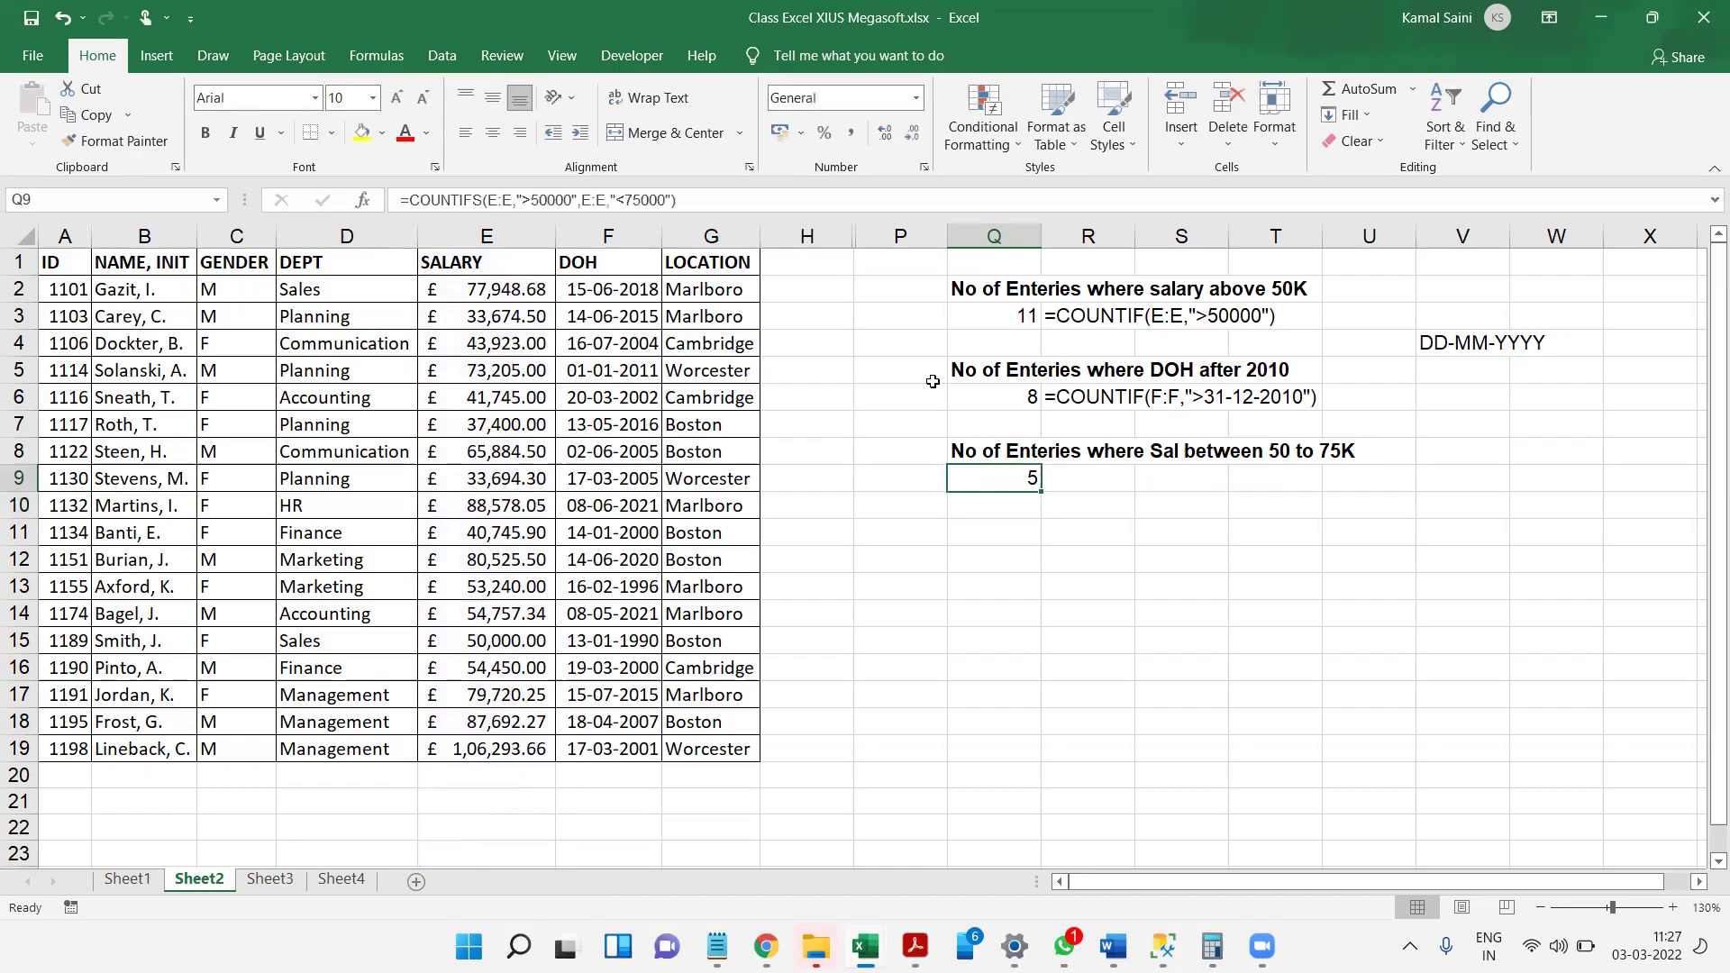
{"action": "key", "text": "F2"}
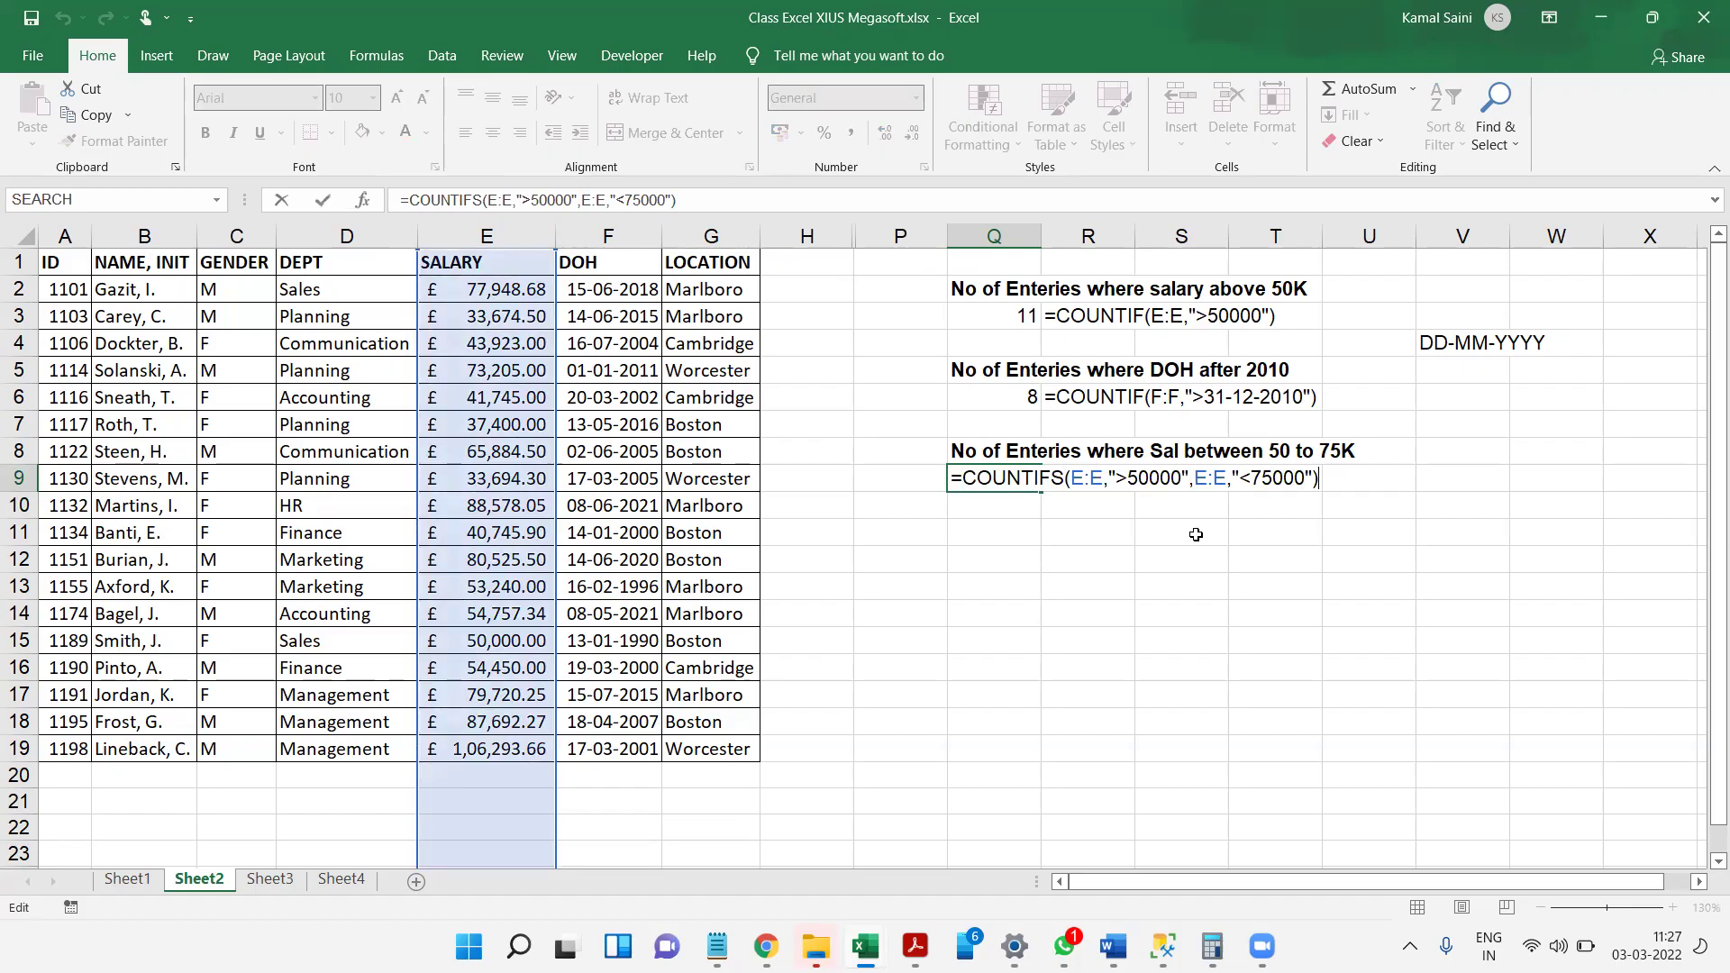
{"action": "left_click", "coordinate": [1125, 479]}
{"action": "type", "text": "="}
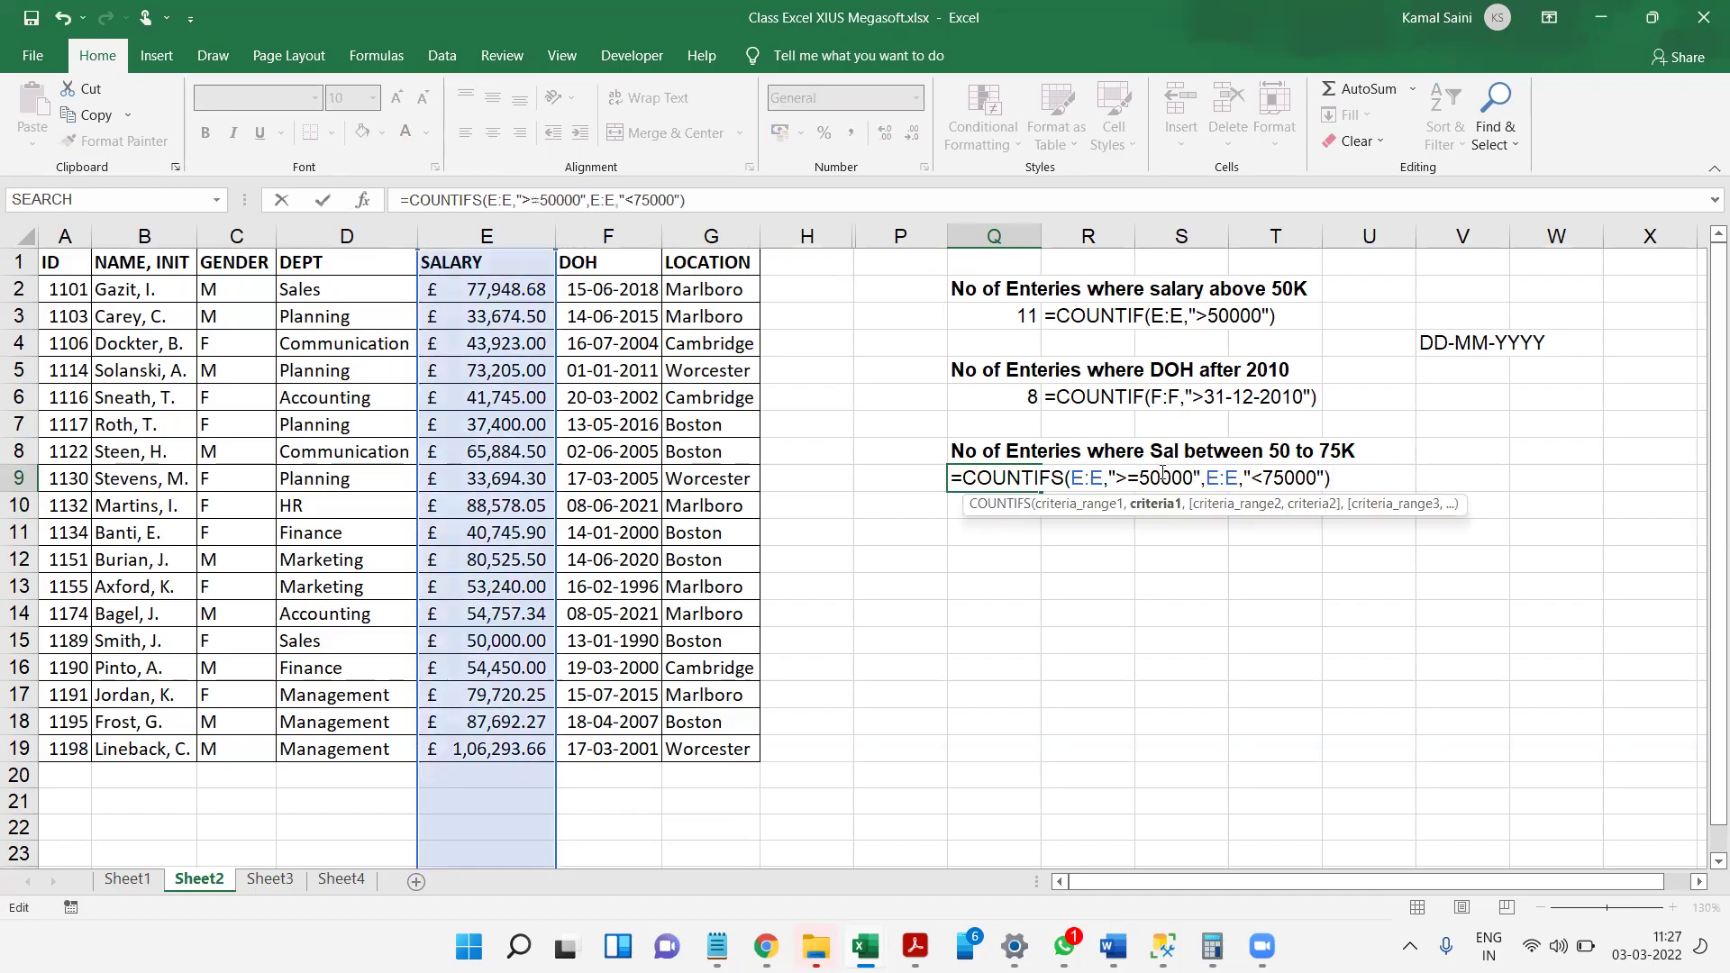
{"action": "left_click", "coordinate": [1260, 479]}
{"action": "type", "text": "="}
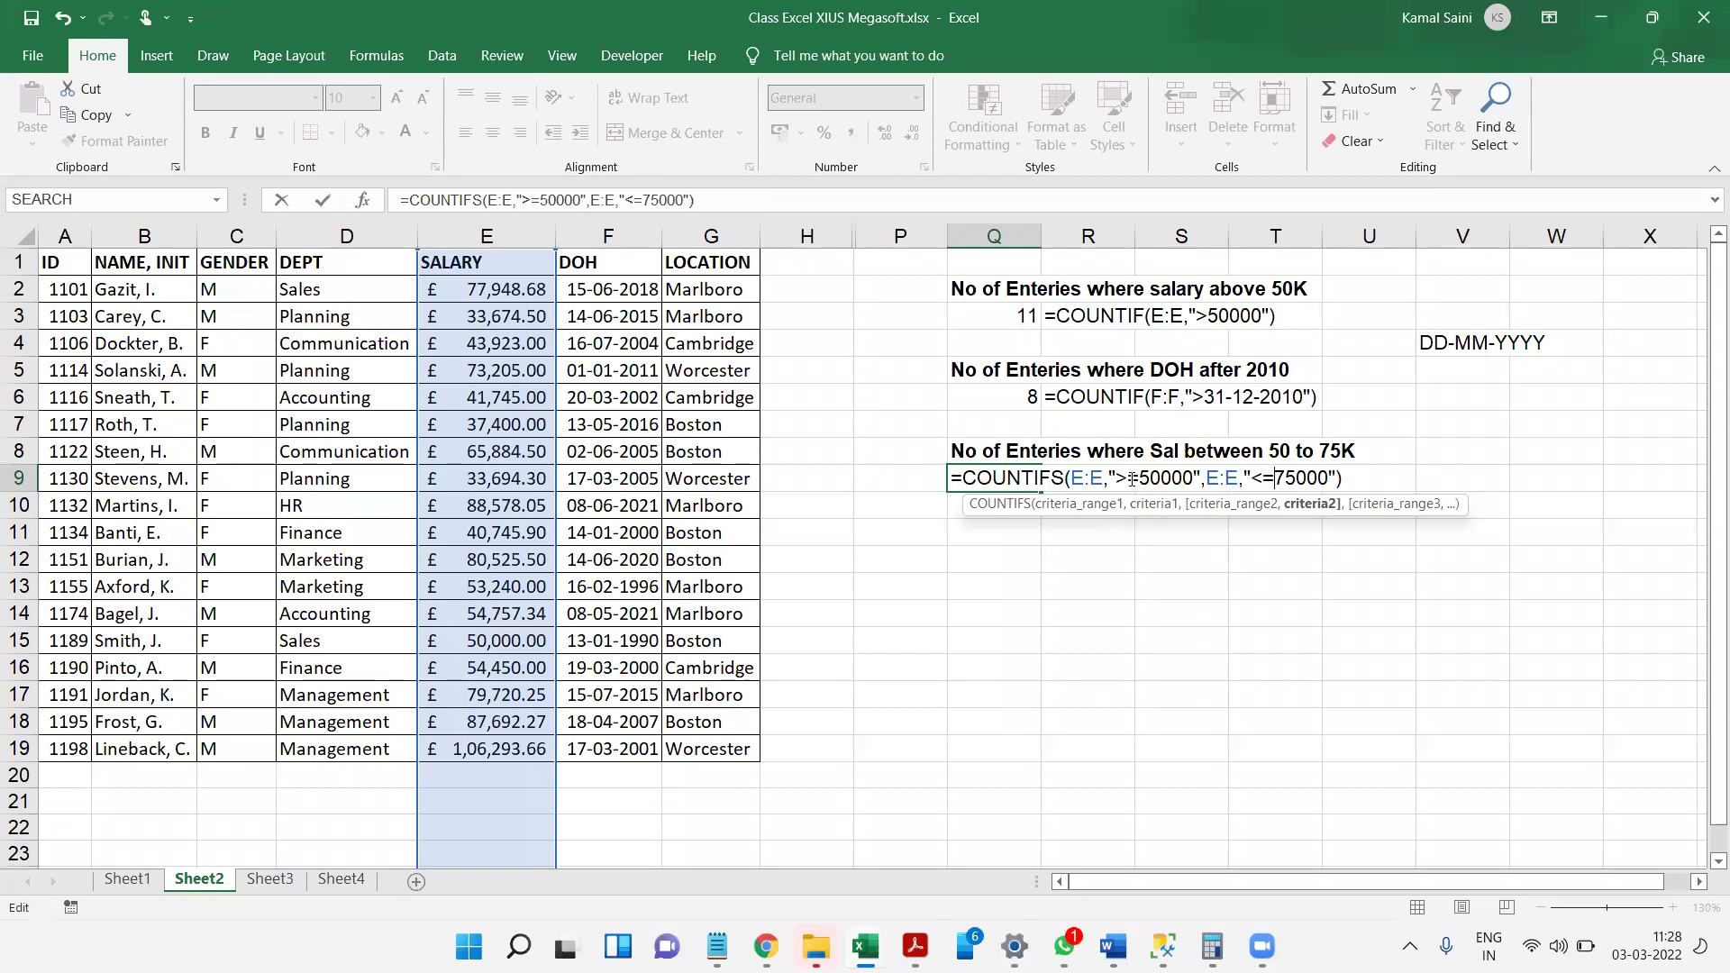
{"action": "key", "text": "Escape"}
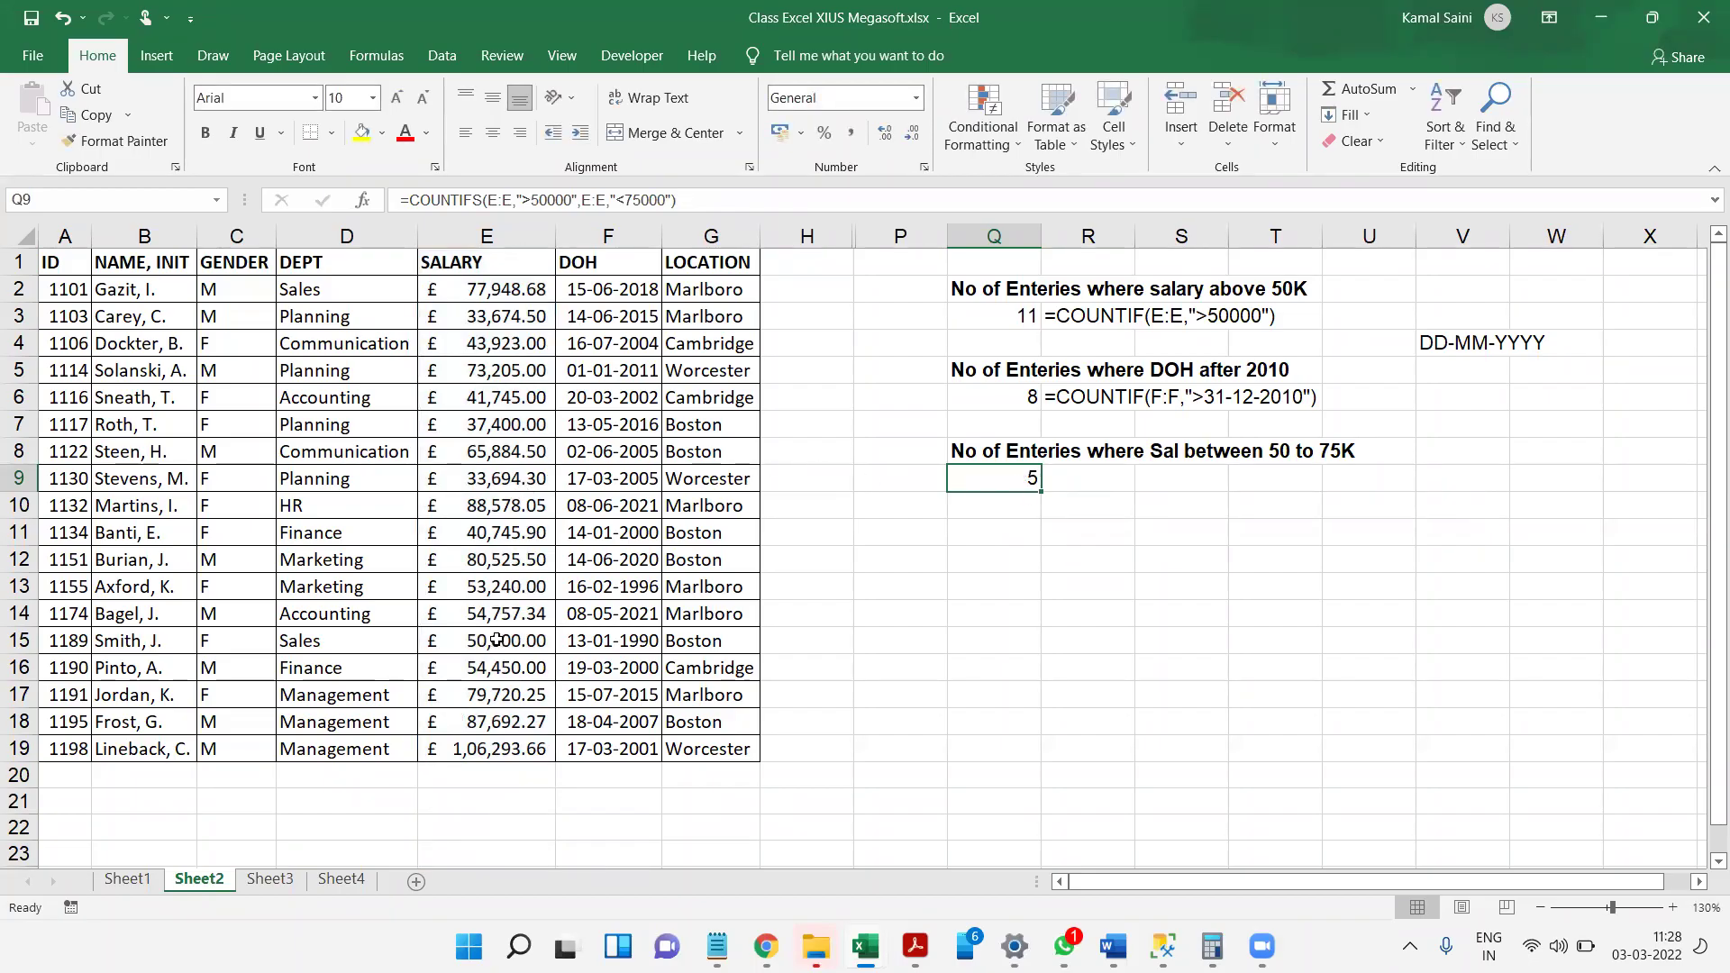
- Make both salary limits in the Q9 formula inclusive, using ">=50000" and "<=75000"
{"action": "double_click", "coordinate": [992, 472]}
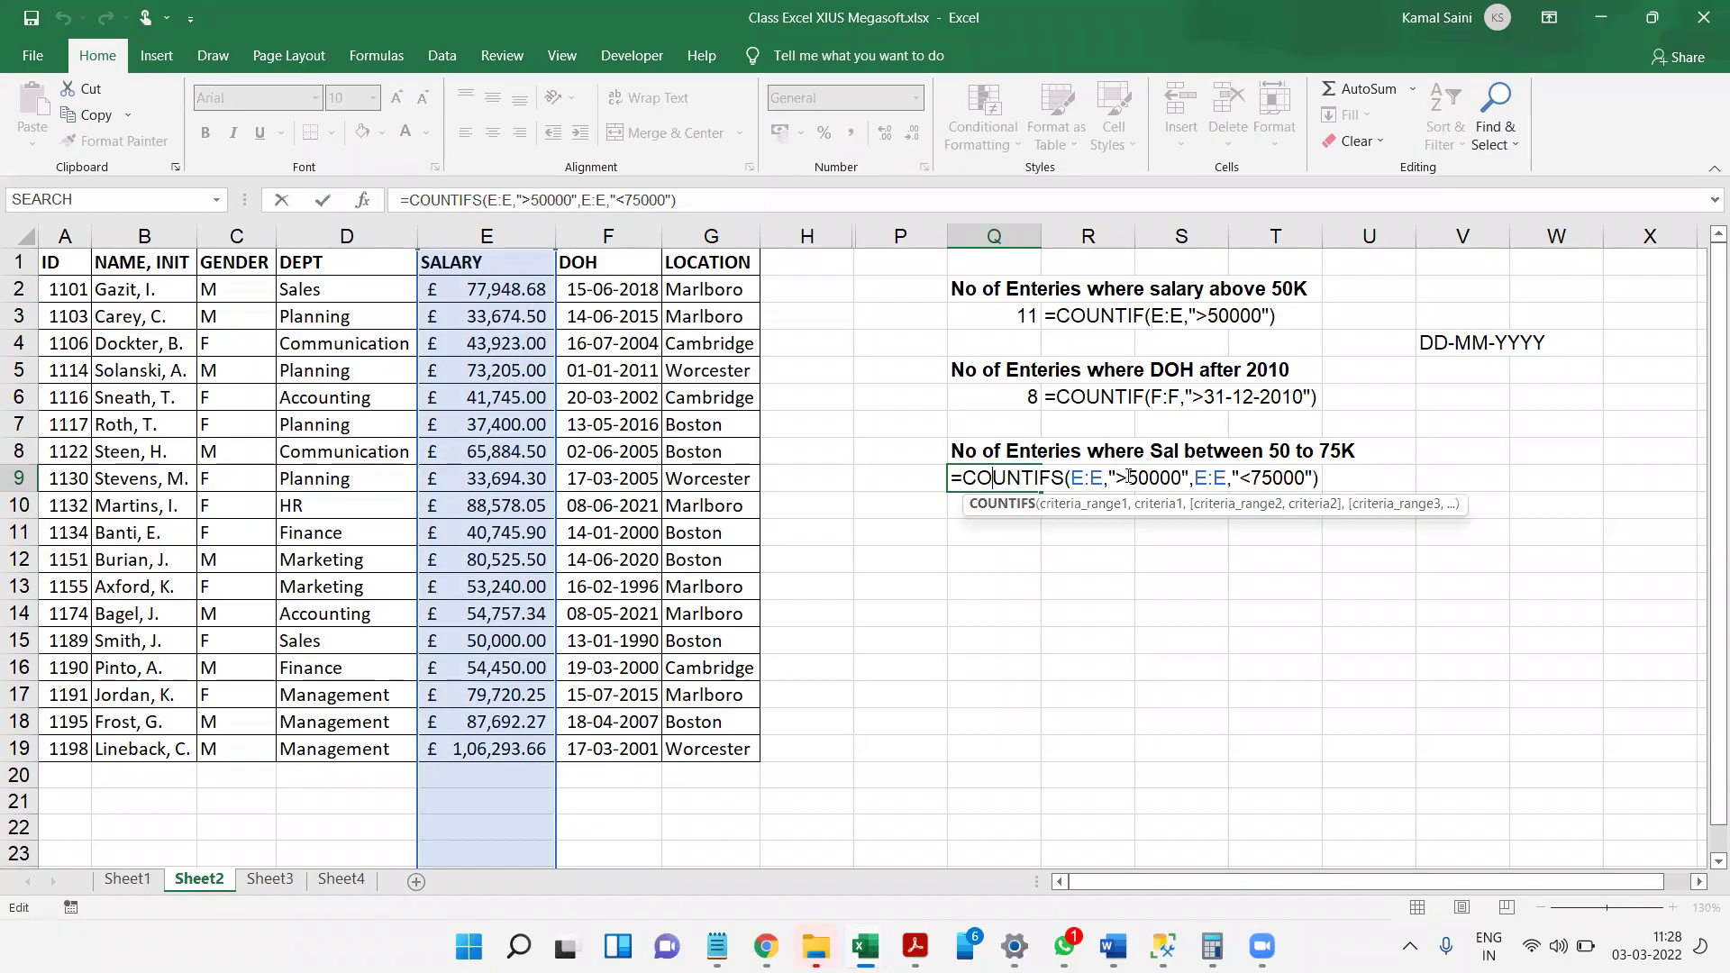
{"action": "left_click", "coordinate": [1130, 476]}
{"action": "type", "text": "="}
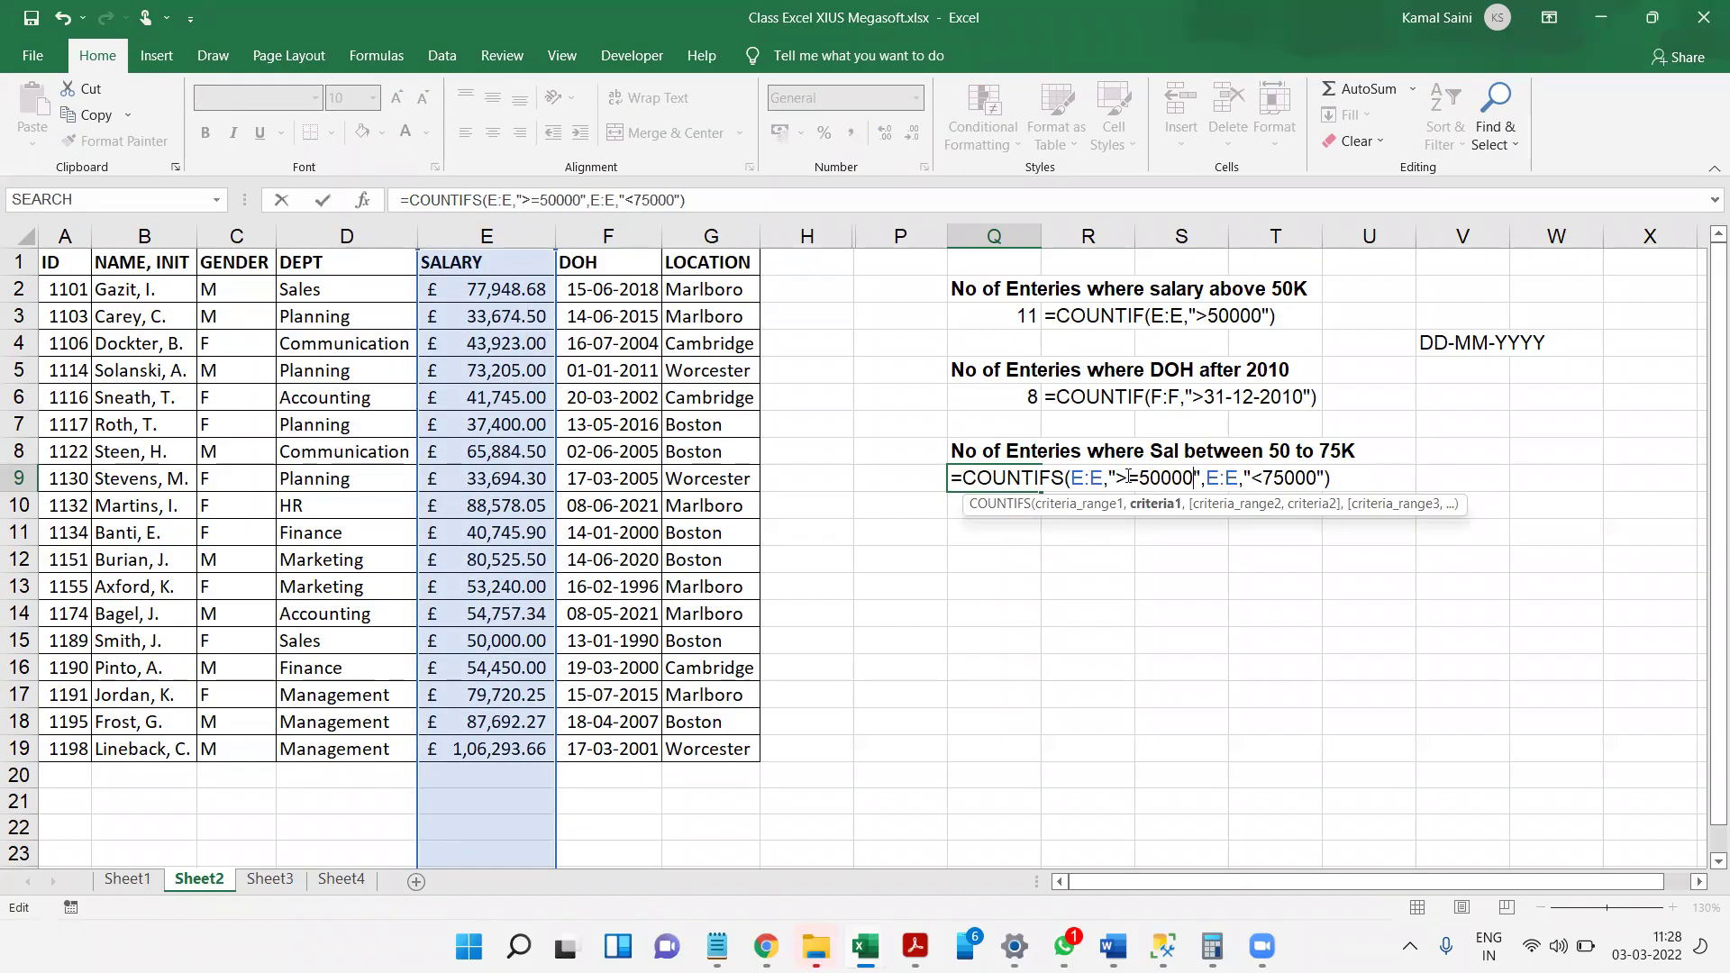
{"action": "key", "text": "Right"}
{"action": "key", "text": "Right"}
{"action": "key", "text": "Right"}
{"action": "key", "text": "Right"}
{"action": "key", "text": "Right"}
{"action": "key", "text": "Right"}
{"action": "key", "text": "Right"}
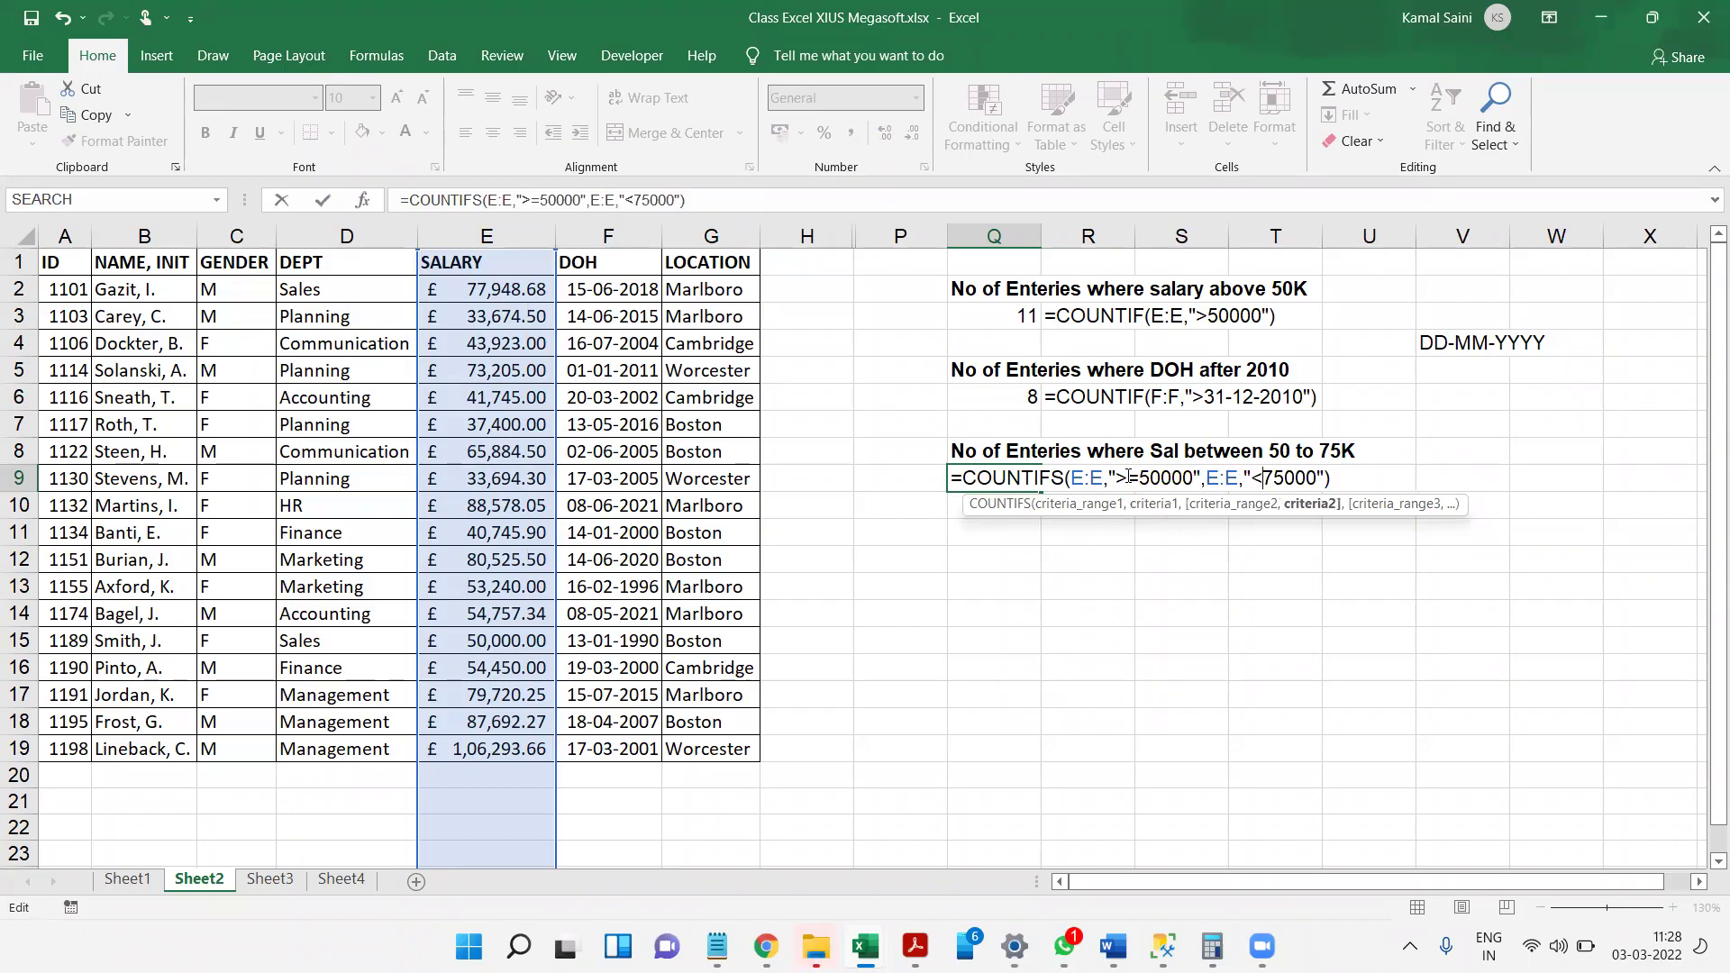
{"action": "type", "text": "="}
{"action": "key", "text": "Return"}
- Display the formula of Q9 as text in R9 using FORMULATEXT
{"action": "left_click", "coordinate": [1129, 476]}
{"action": "type", "text": "=forMULATEXT("}
{"action": "key", "text": "Left"}
{"action": "key", "text": "Return"}
- Enter the bold heading "No of Enteries where DOH between 2001-10" in Q11
{"action": "key", "text": "Left"}
{"action": "key", "text": "Down"}
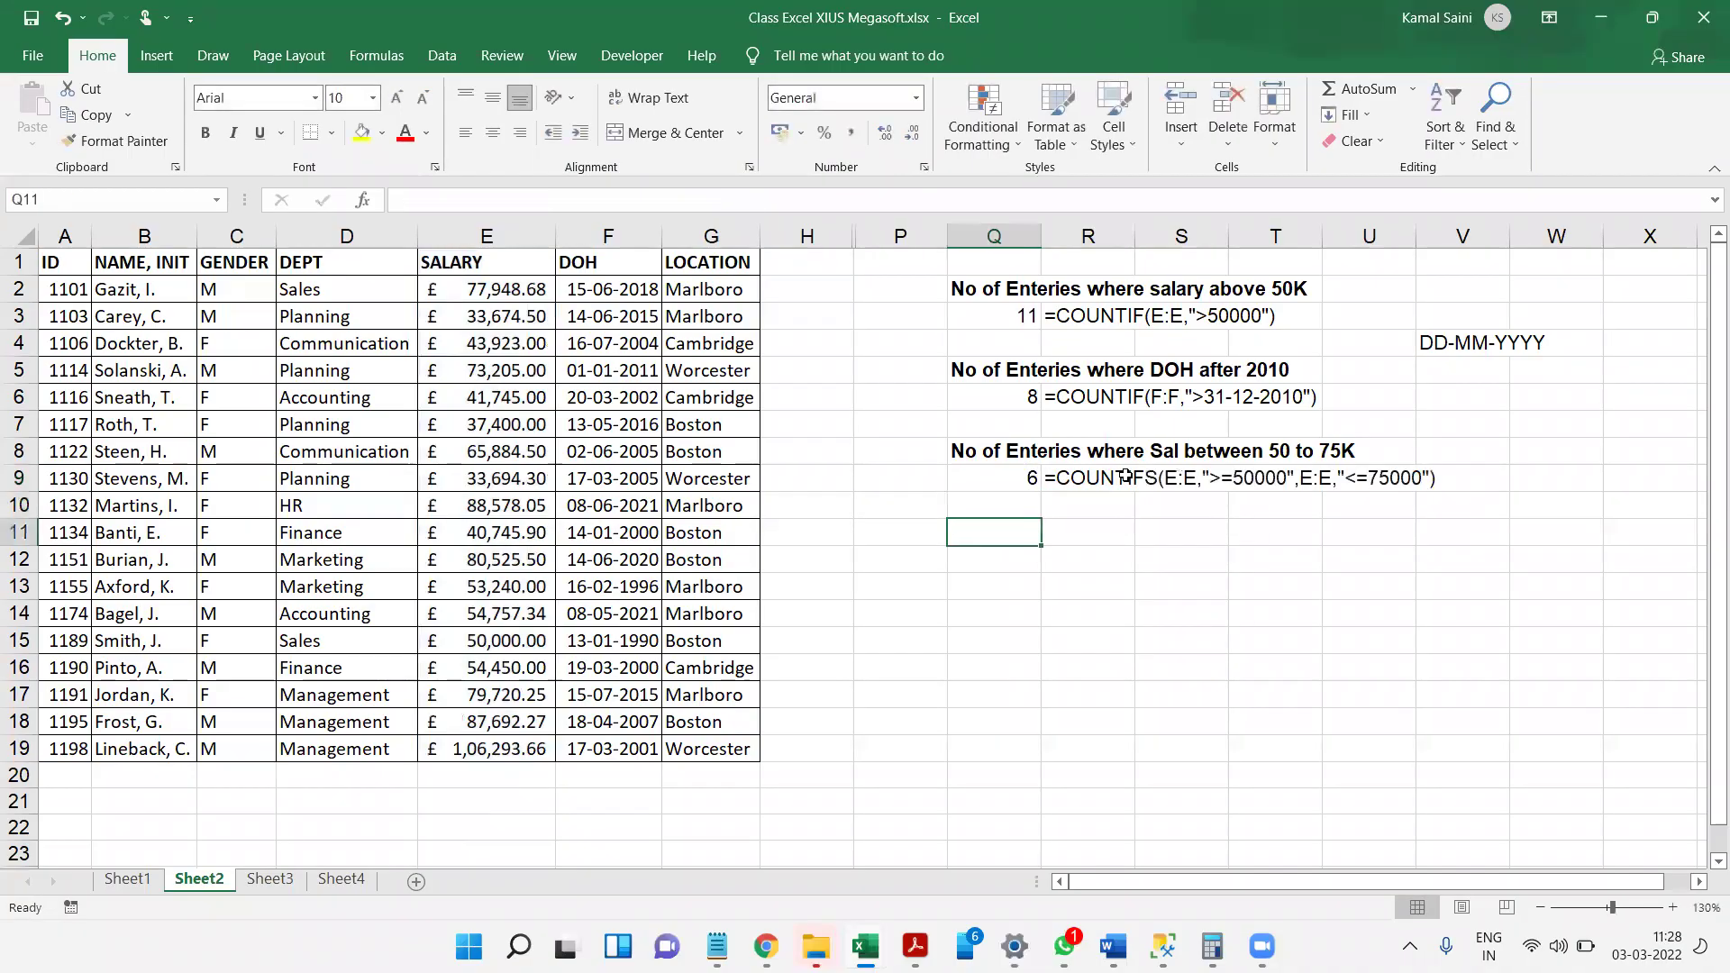
{"action": "type", "text": "No of Ent"}
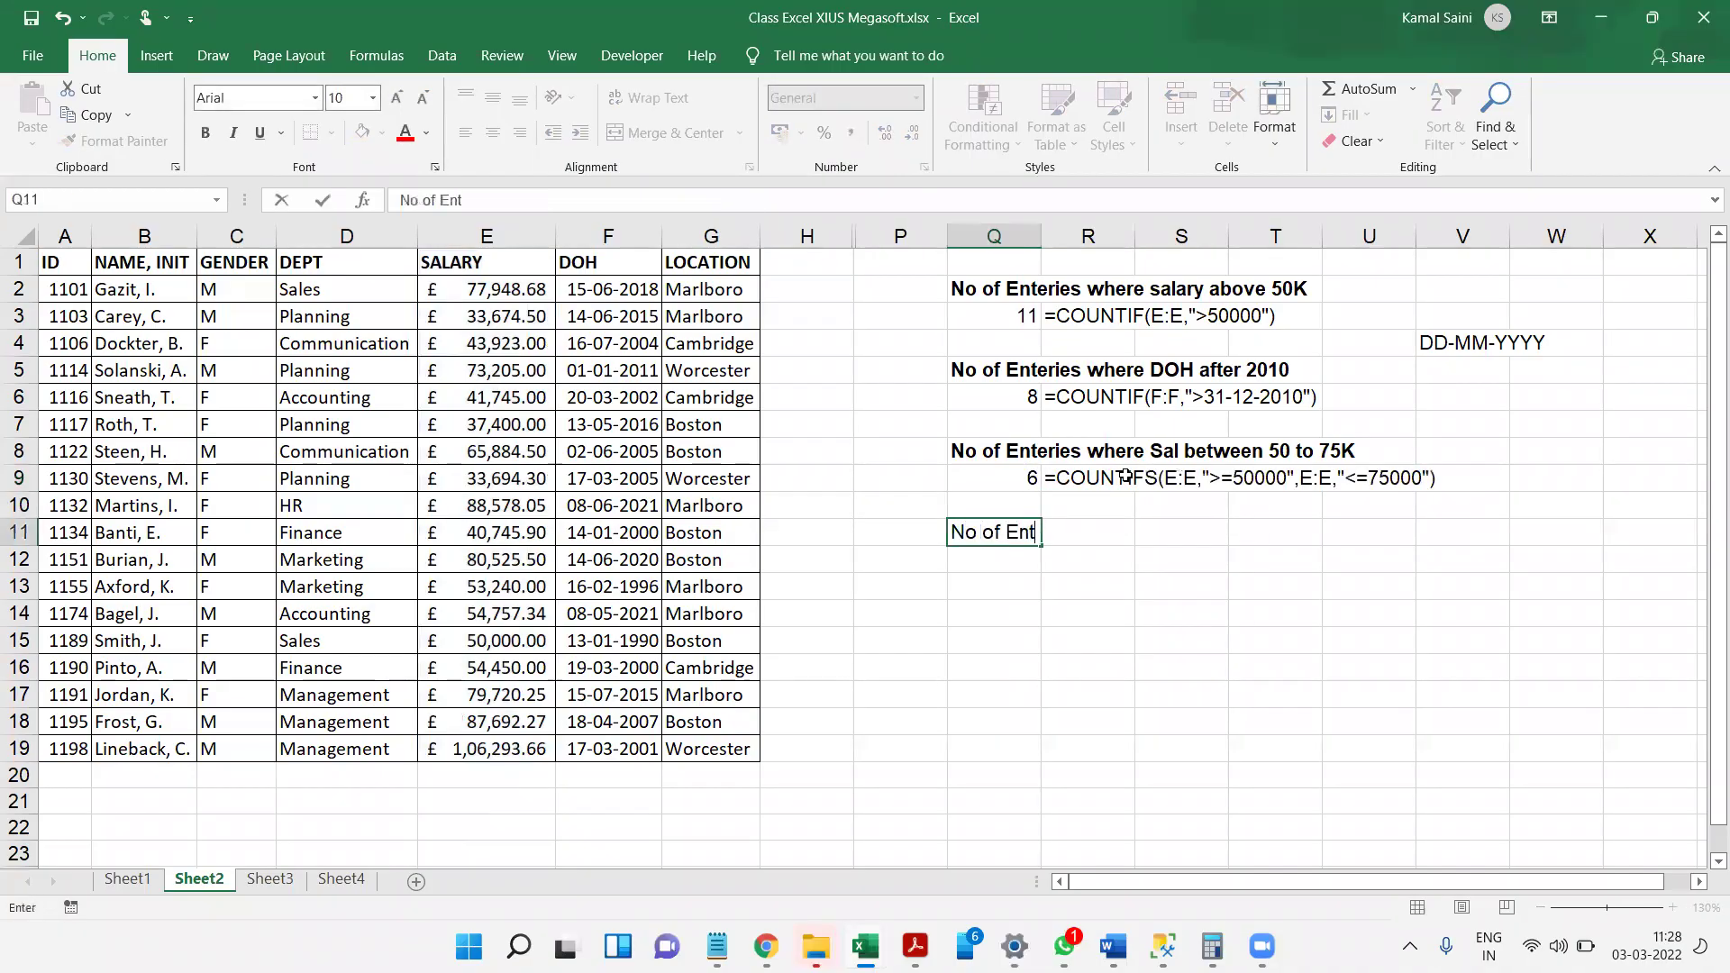
{"action": "type", "text": "eries where "}
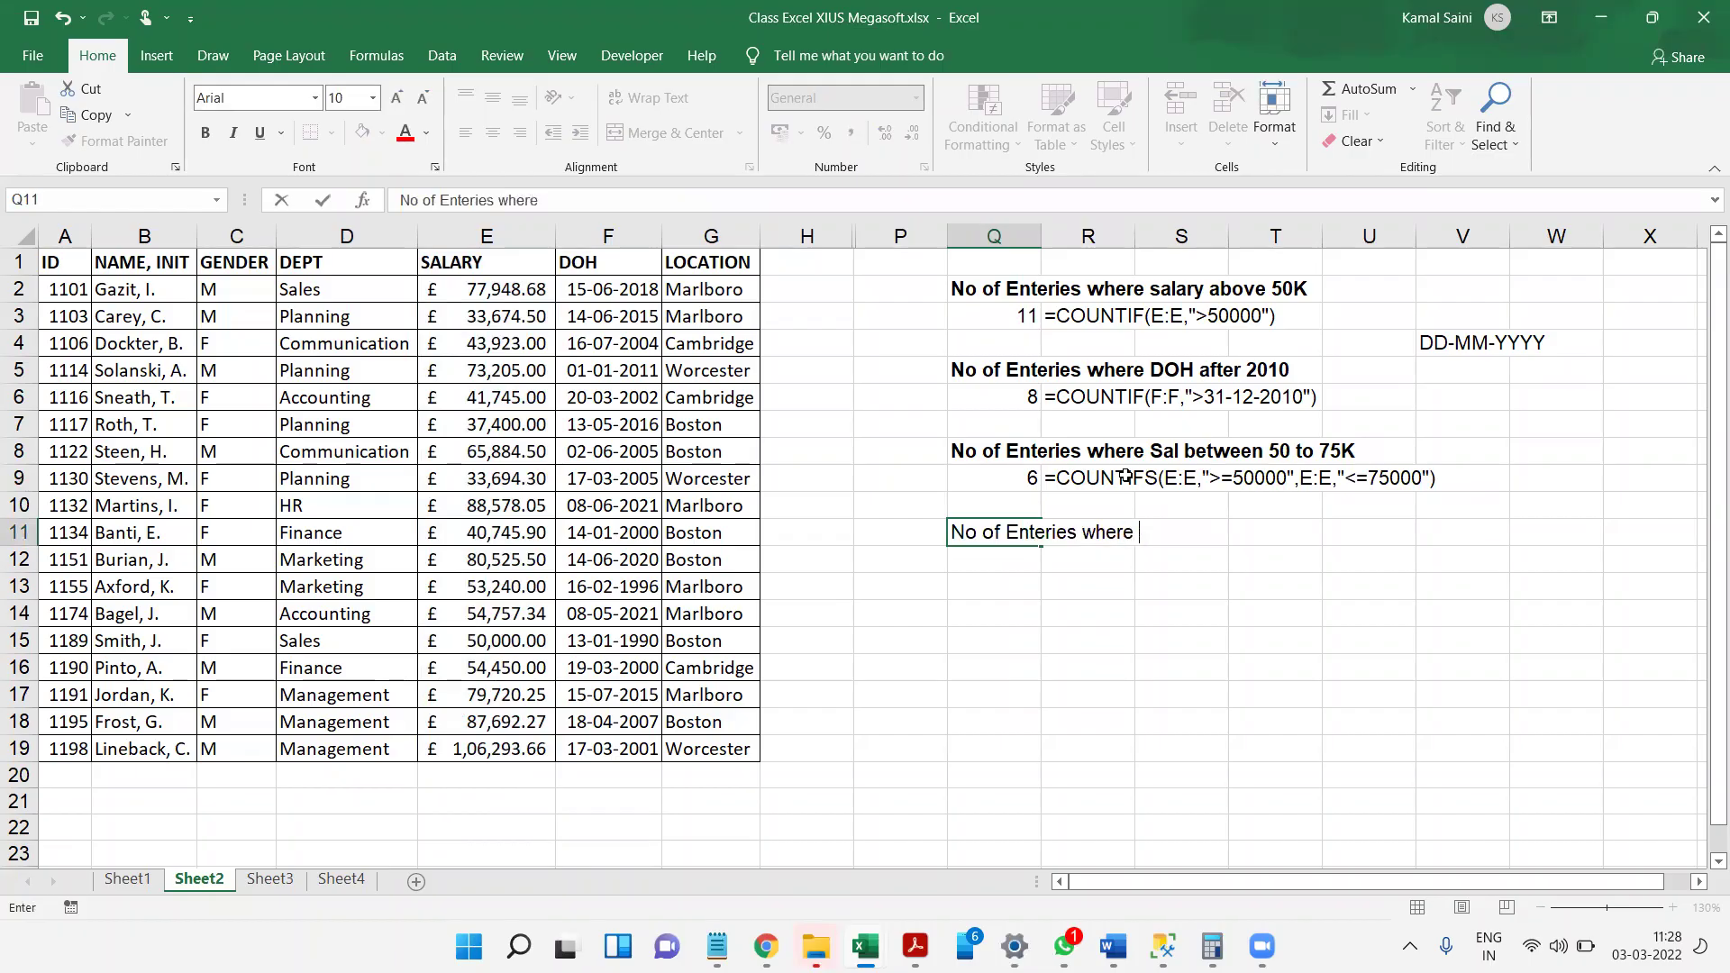
{"action": "type", "text": "DOH betwe"}
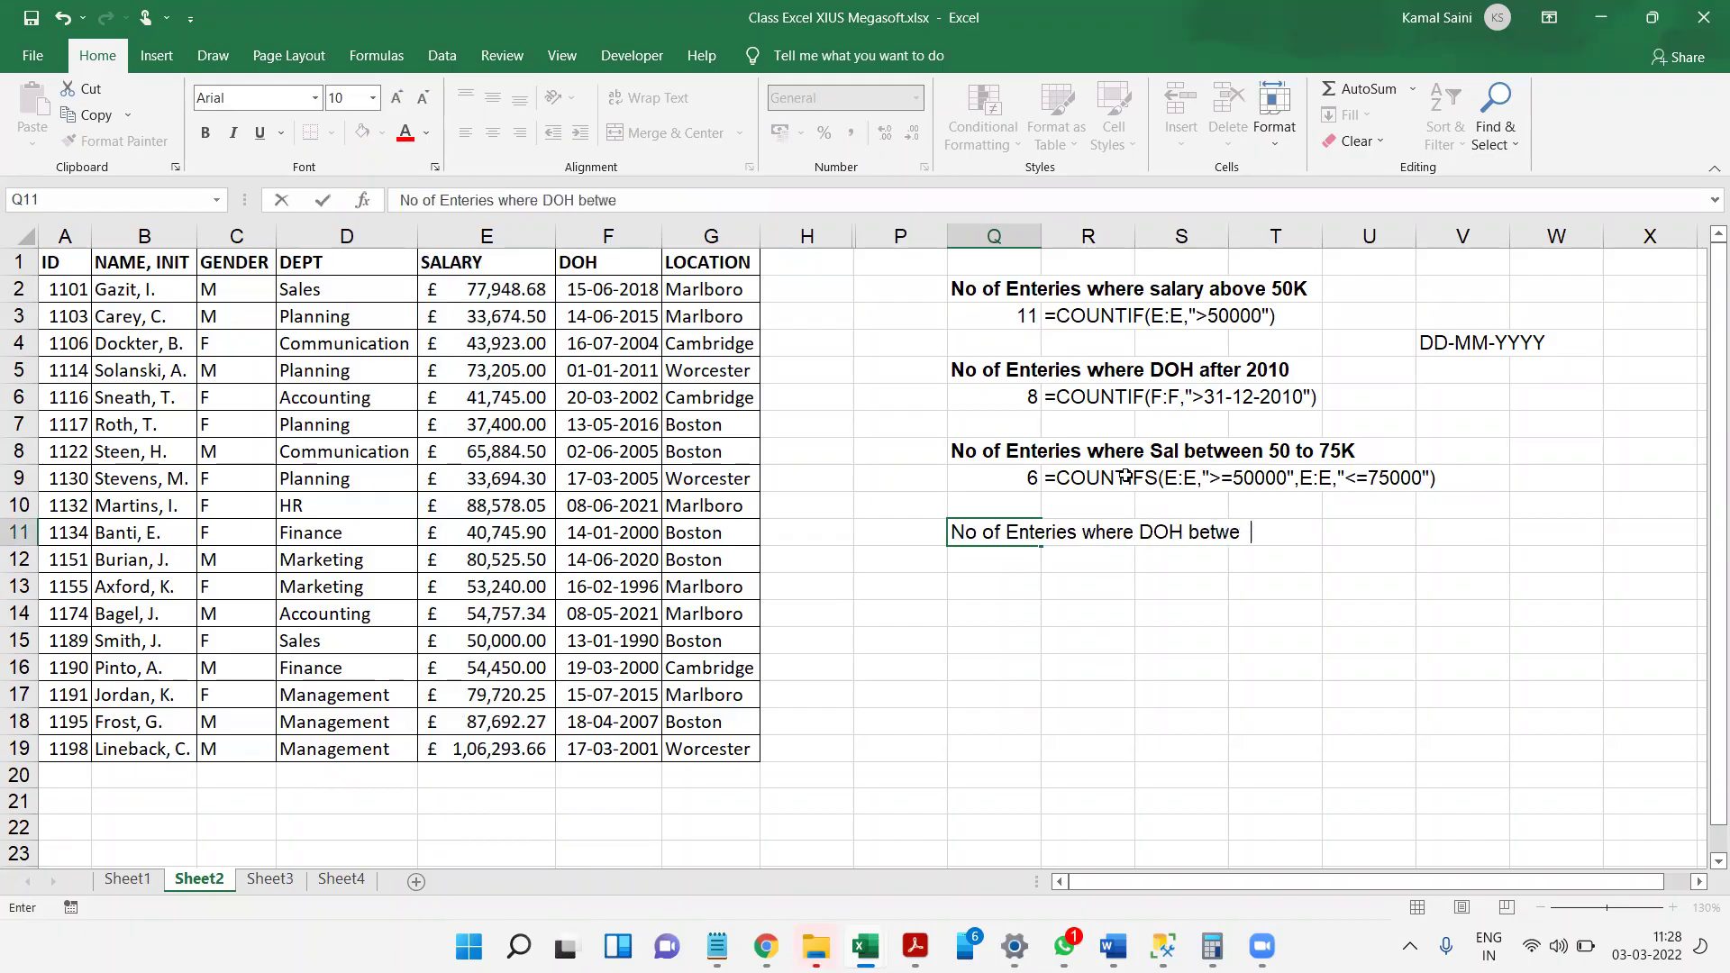
{"action": "type", "text": "en 2001-1"}
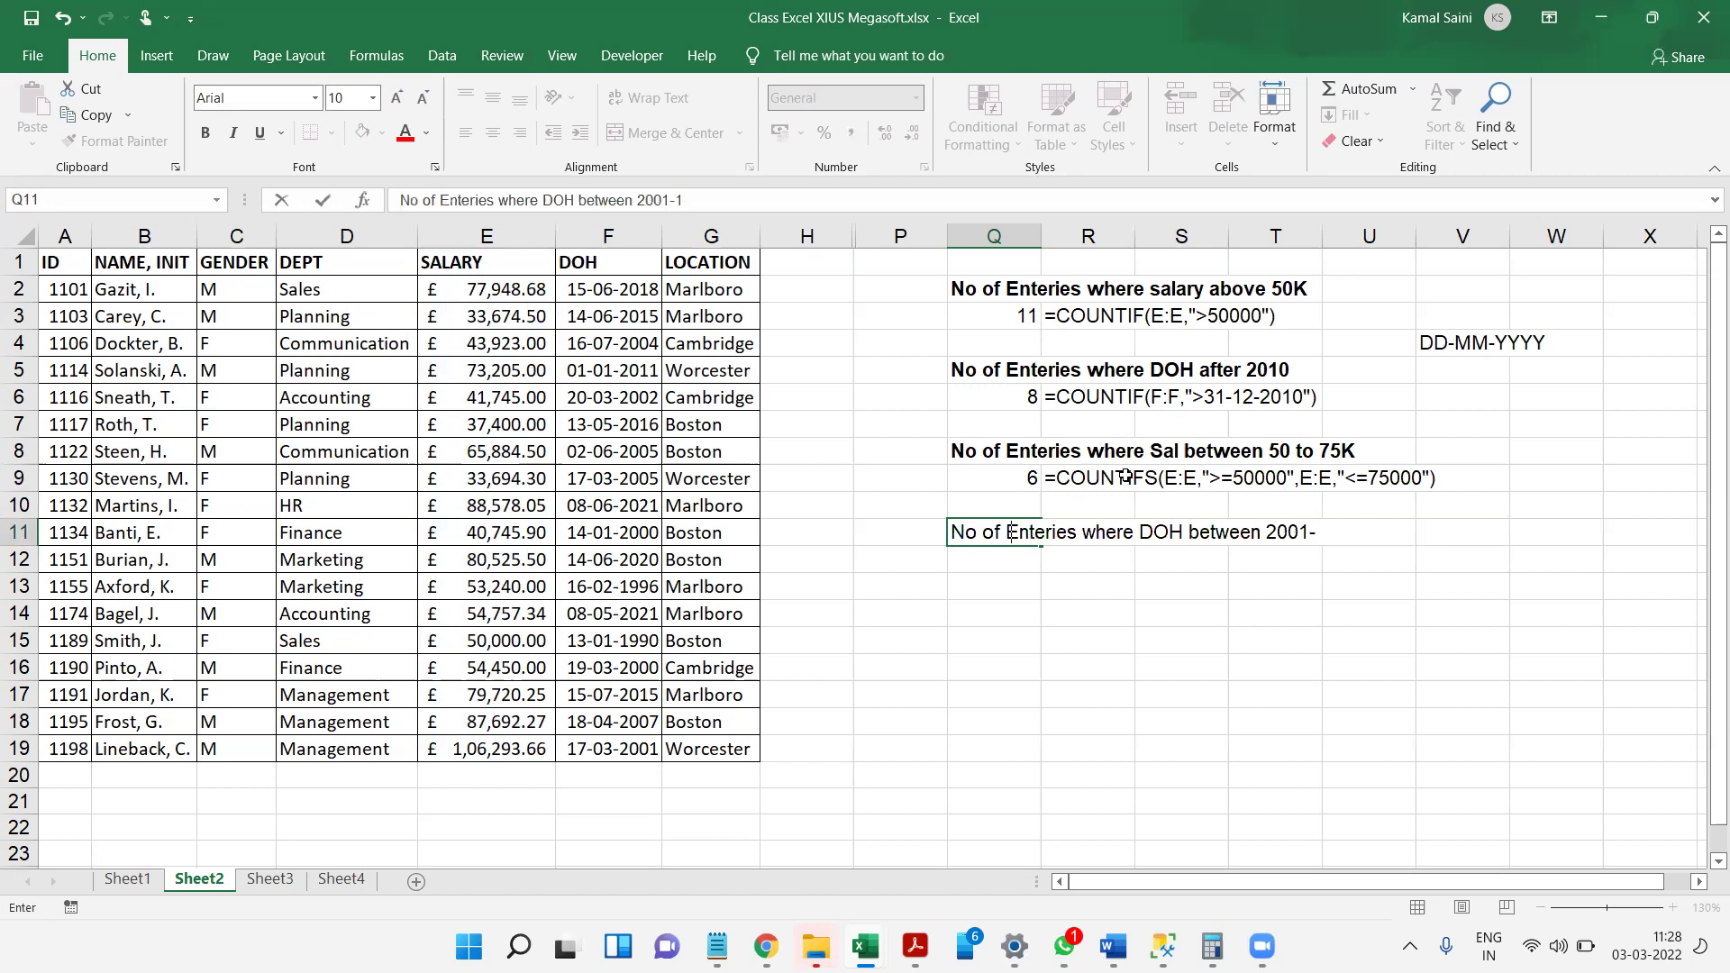
{"action": "type", "text": "0"}
{"action": "key", "text": "Return"}
{"action": "key", "text": "Up"}
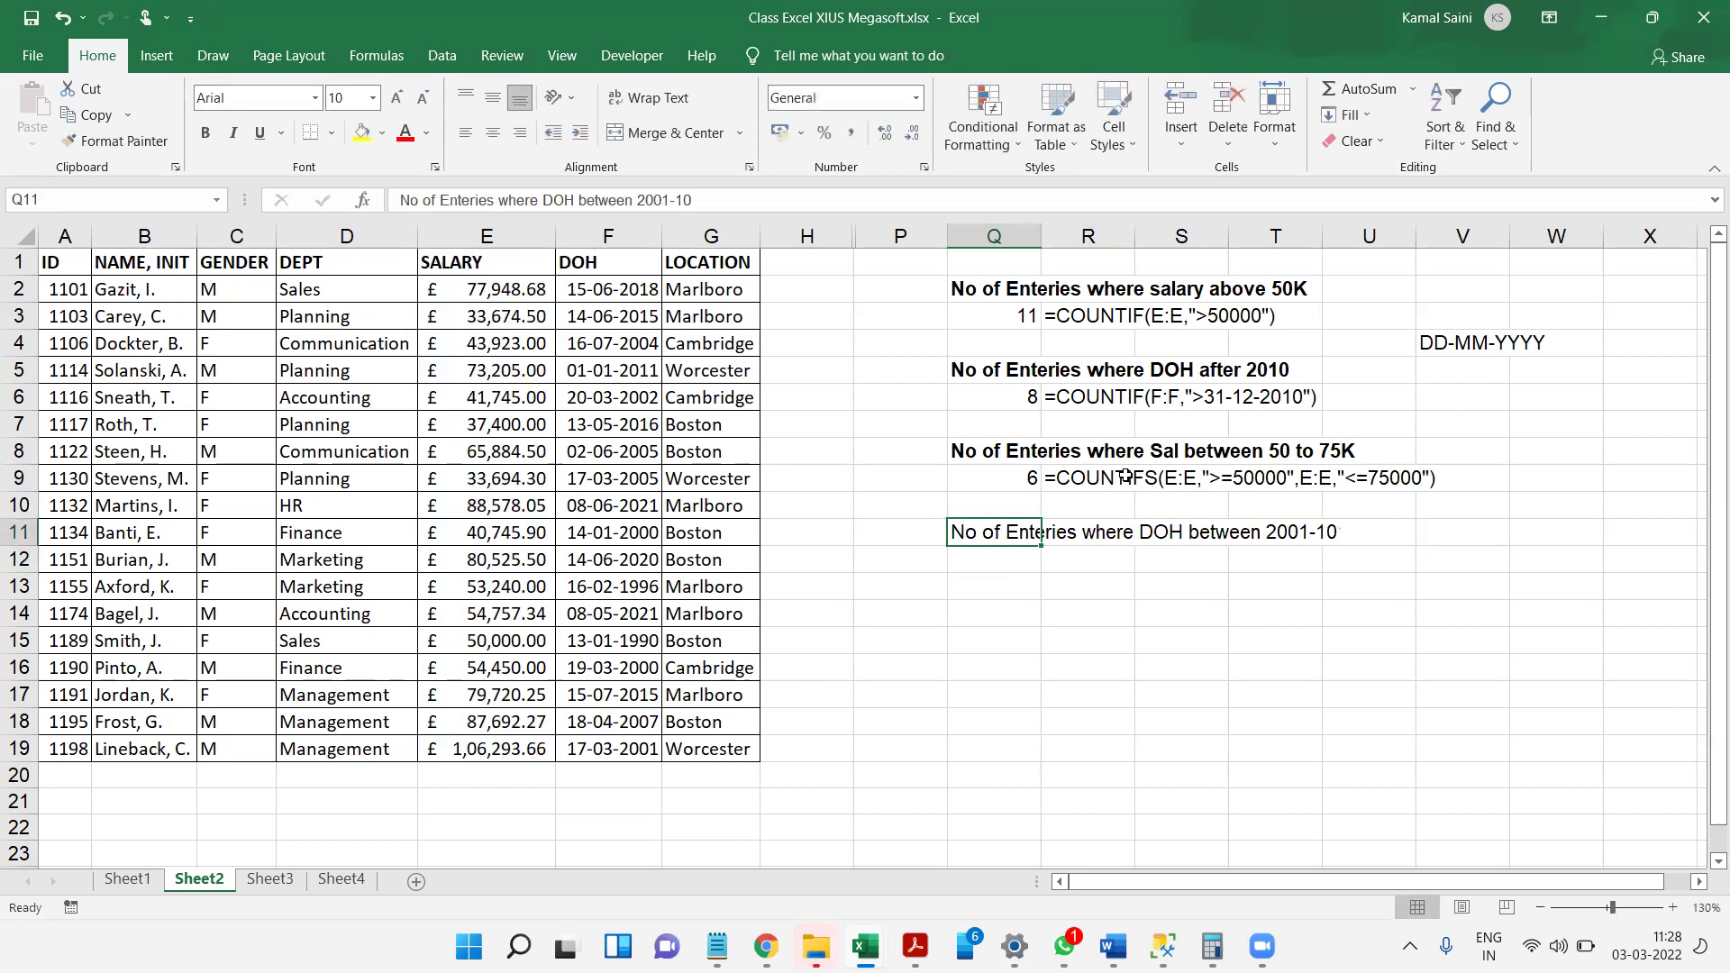
{"action": "key", "text": "ctrl+b"}
- Start a COUNTIFS formula in Q12 with the whole date-of-hire column F:F as the first criteria range
{"action": "key", "text": "Right"}
{"action": "key", "text": "Down"}
{"action": "key", "text": "Down"}
{"action": "key", "text": "Up"}
{"action": "key", "text": "Left"}
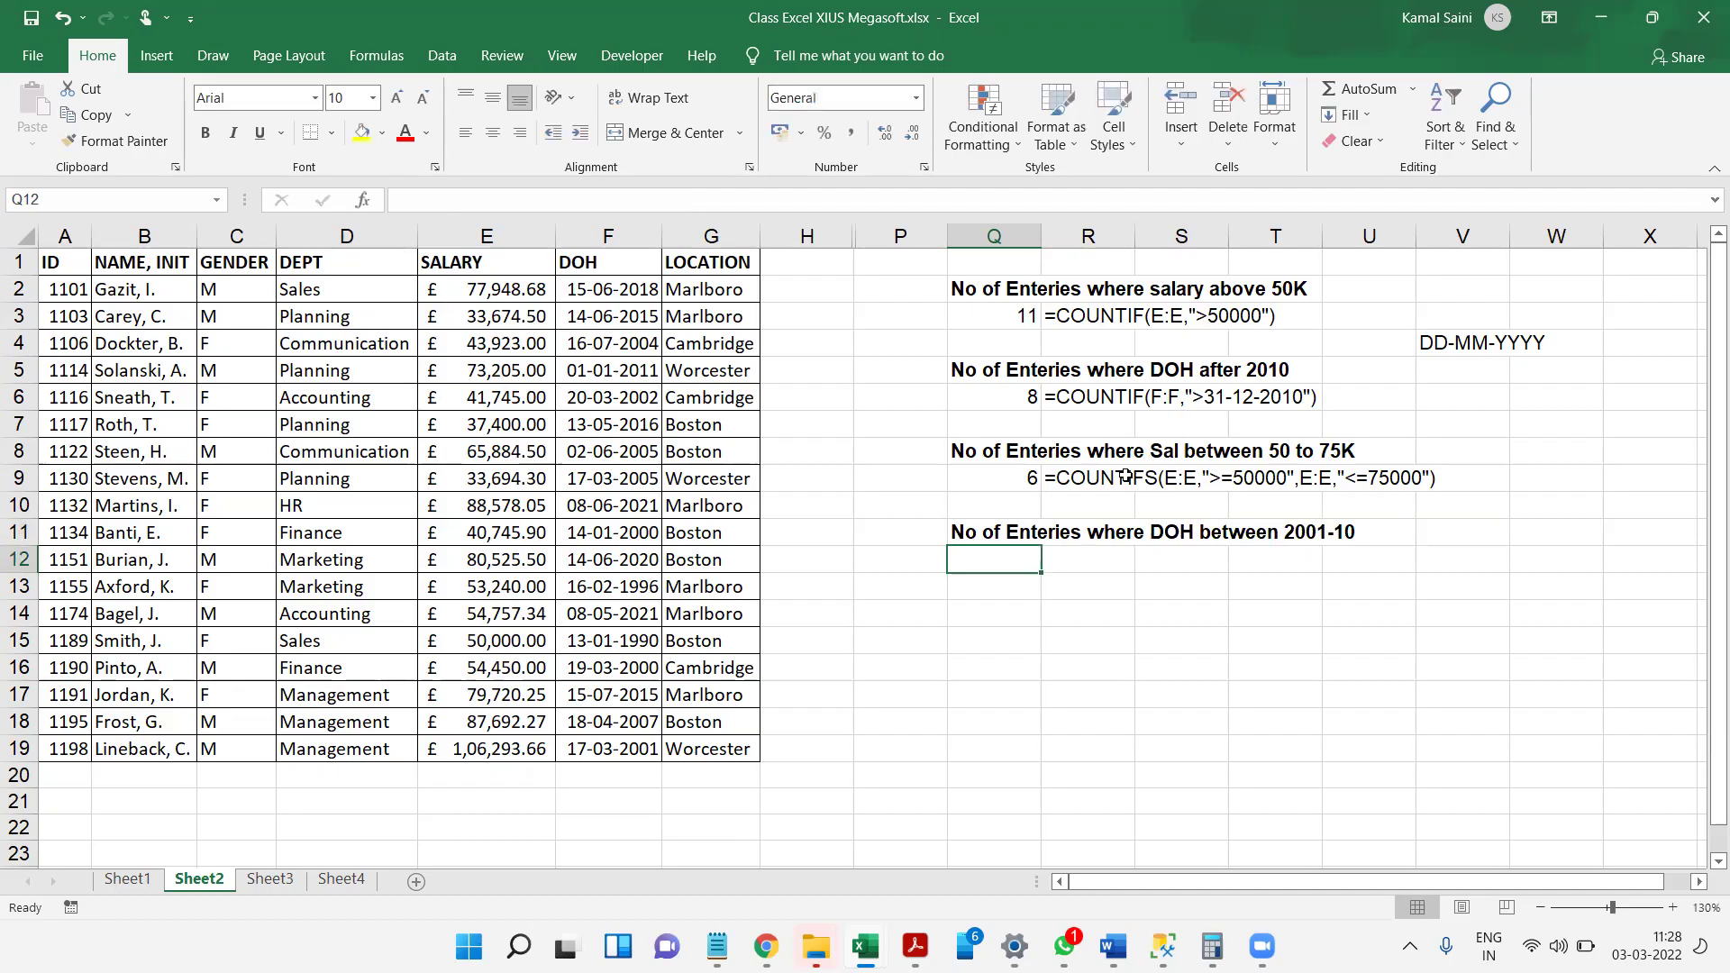
{"action": "type", "text": "="}
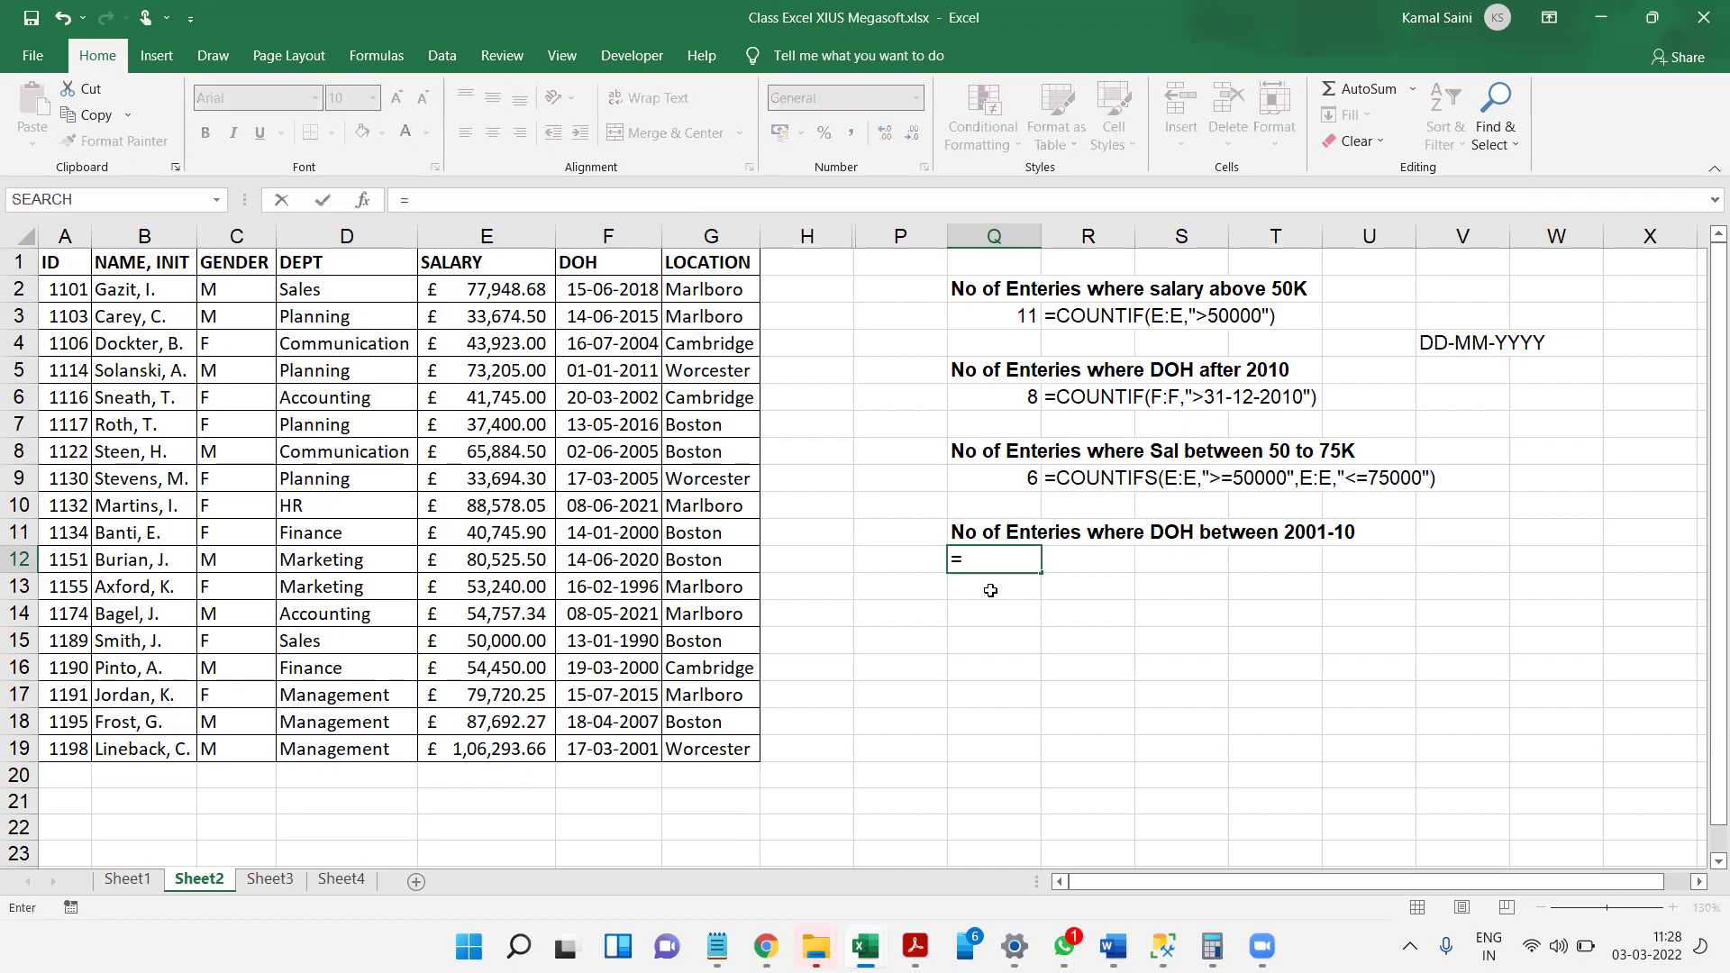
{"action": "type", "text": "count"}
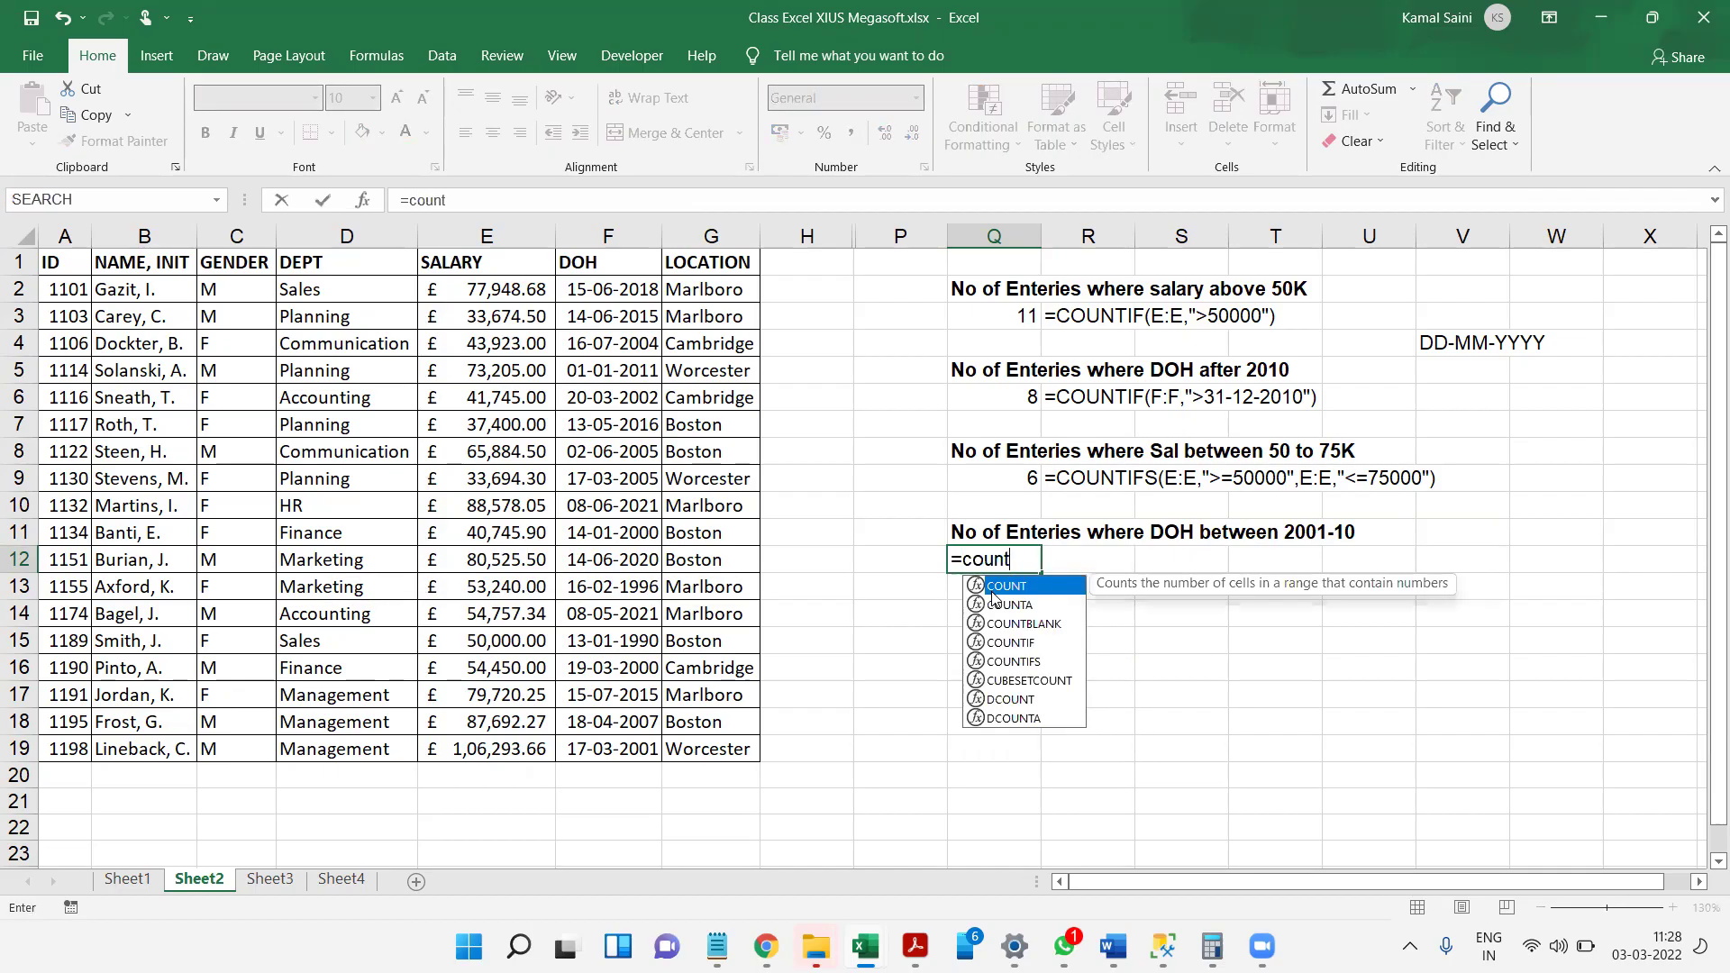
{"action": "type", "text": "if"}
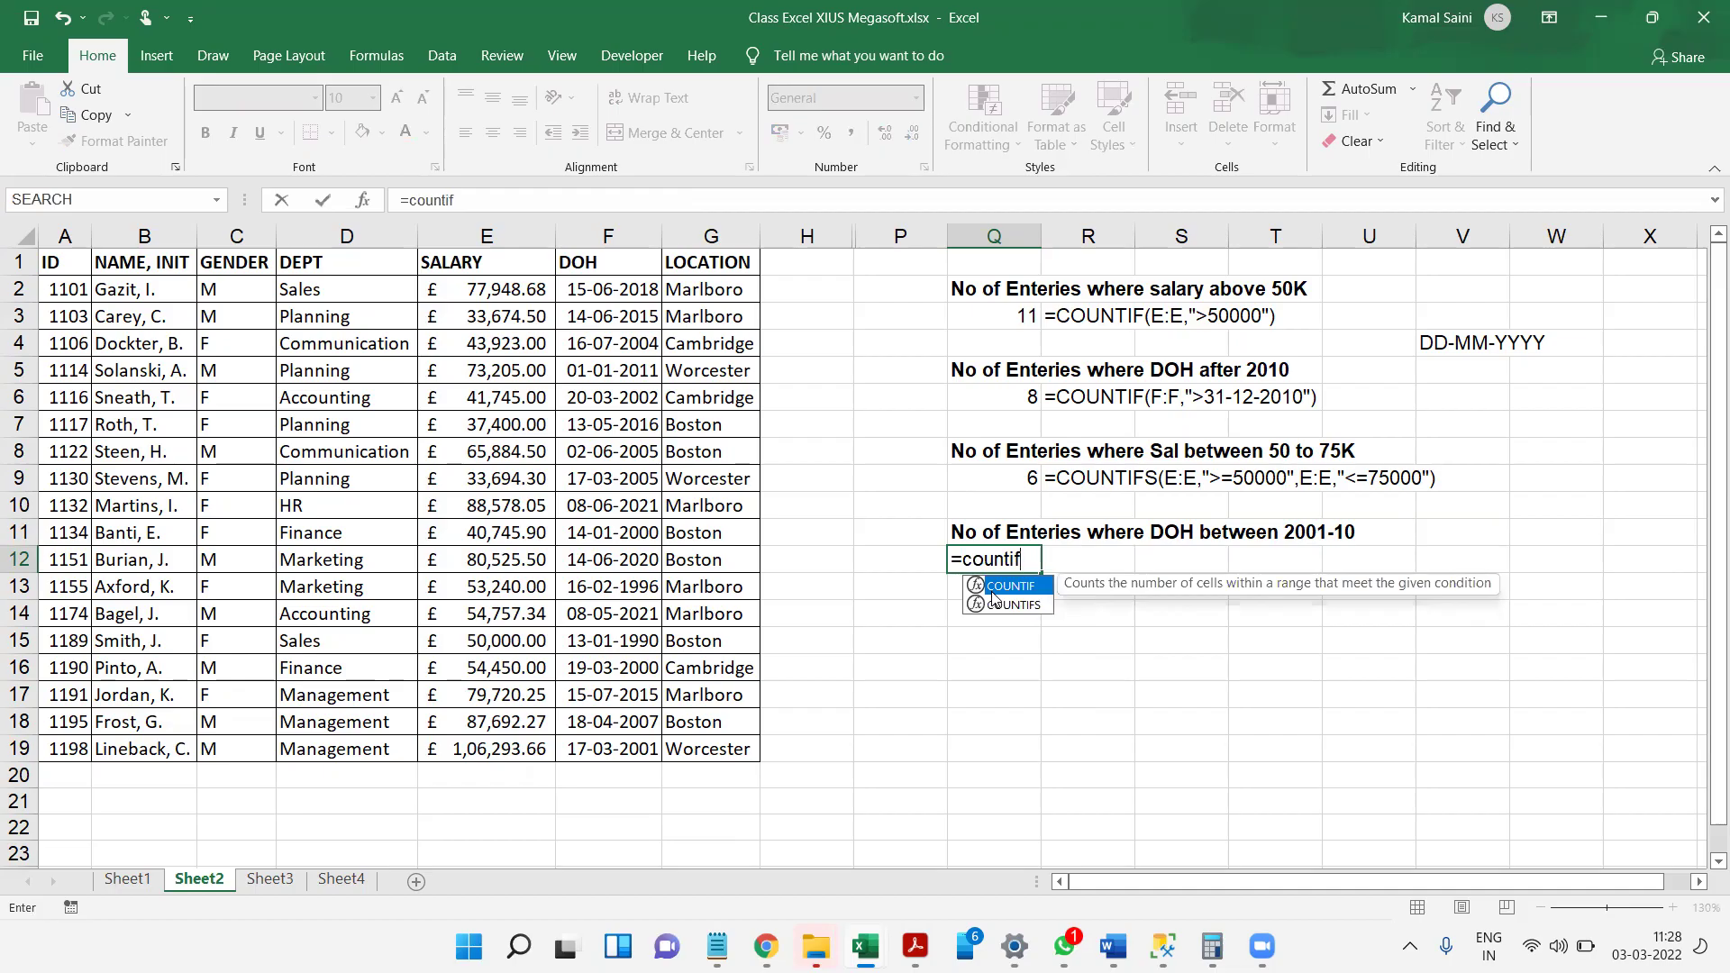
{"action": "type", "text": "s"}
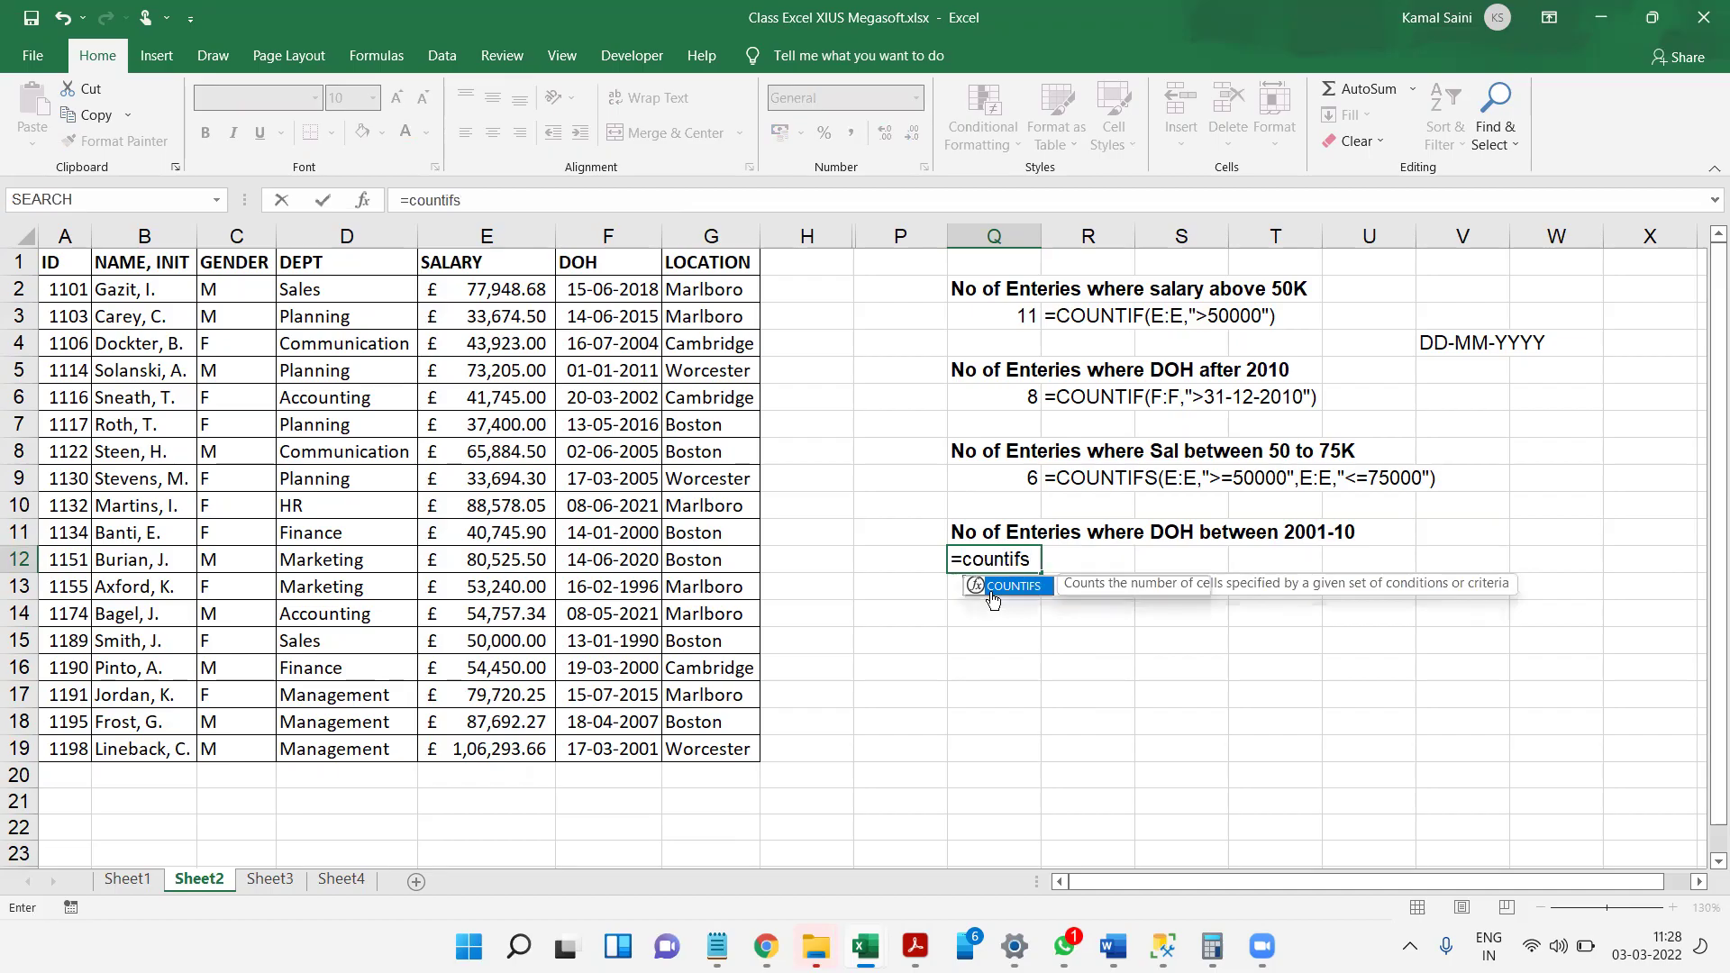
{"action": "type", "text": "("}
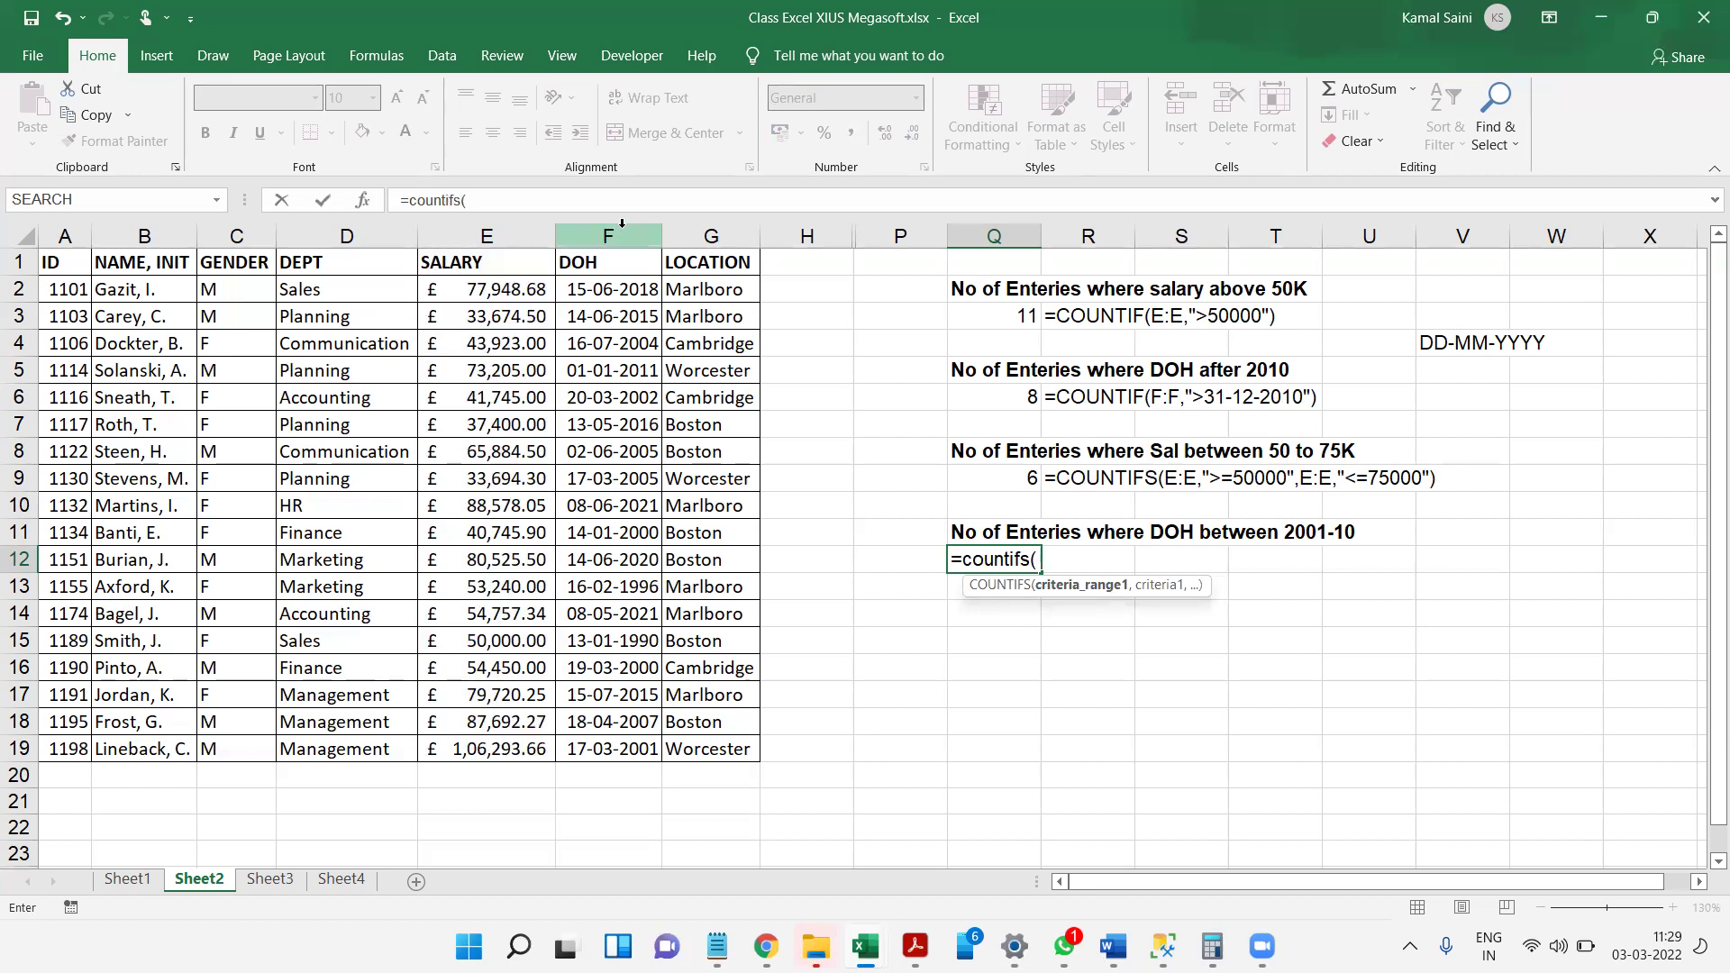
{"action": "left_click", "coordinate": [622, 226]}
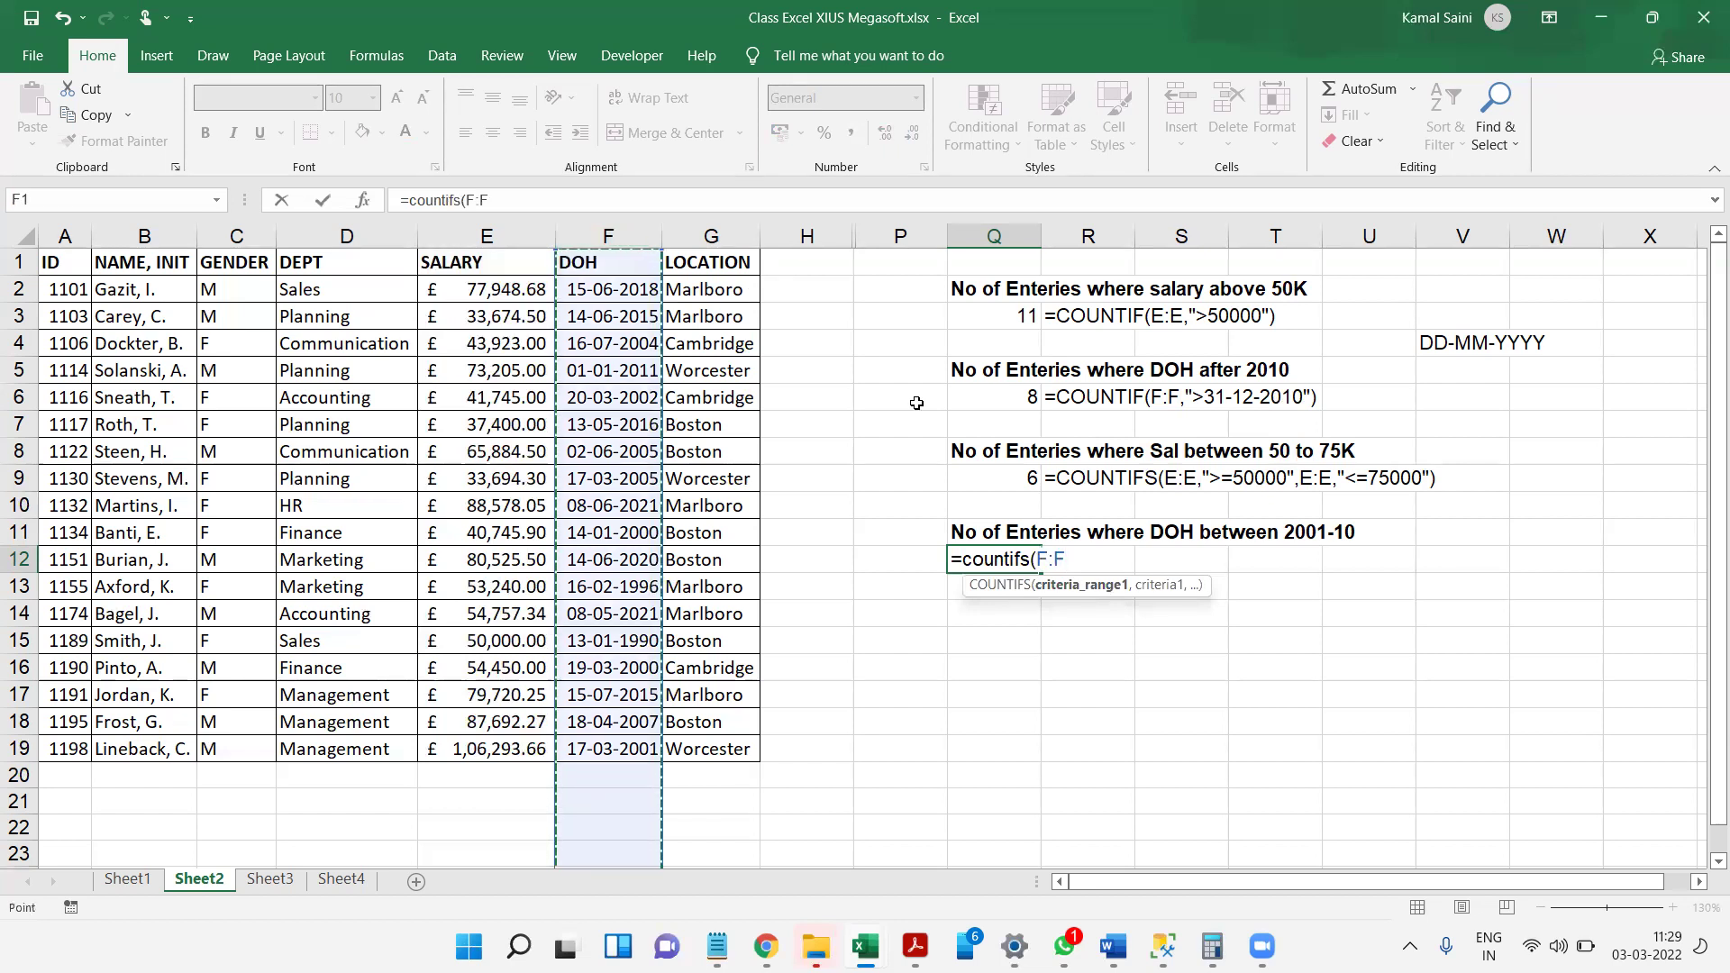
{"action": "type", "text": ",\""}
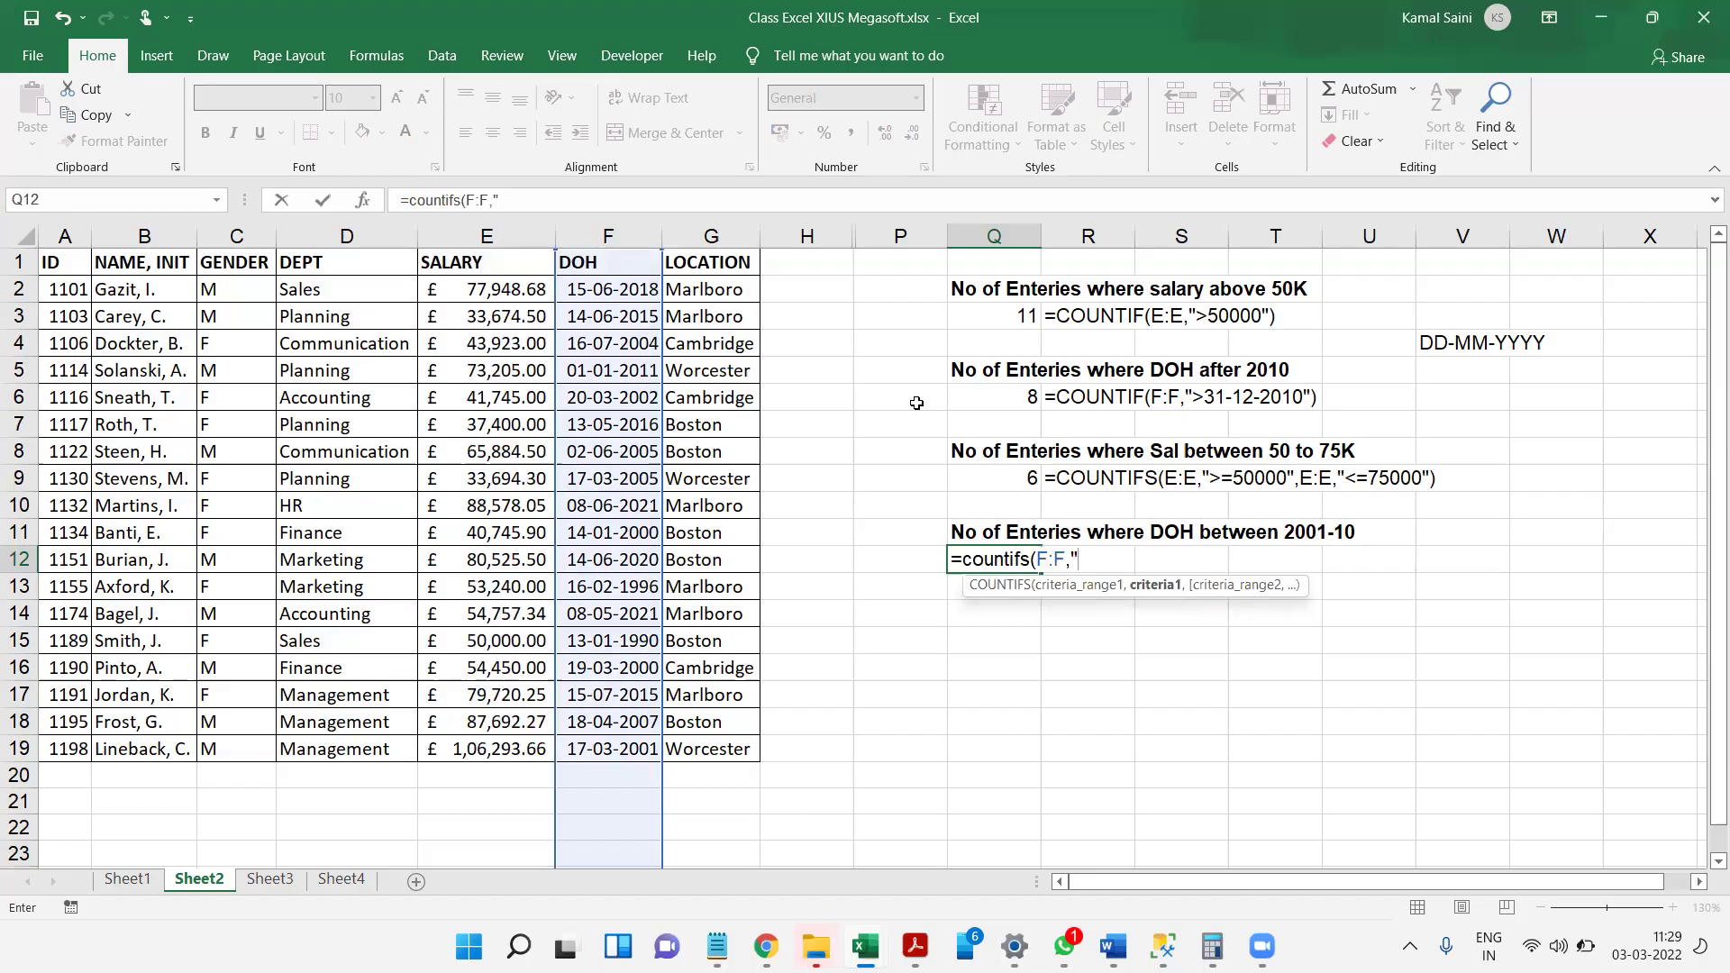
- Enter ">=01-01-2001" as the first criterion of the COUNTIFS formula in Q12
{"action": "type", "text": ">"}
{"action": "type", "text": "01-01-"}
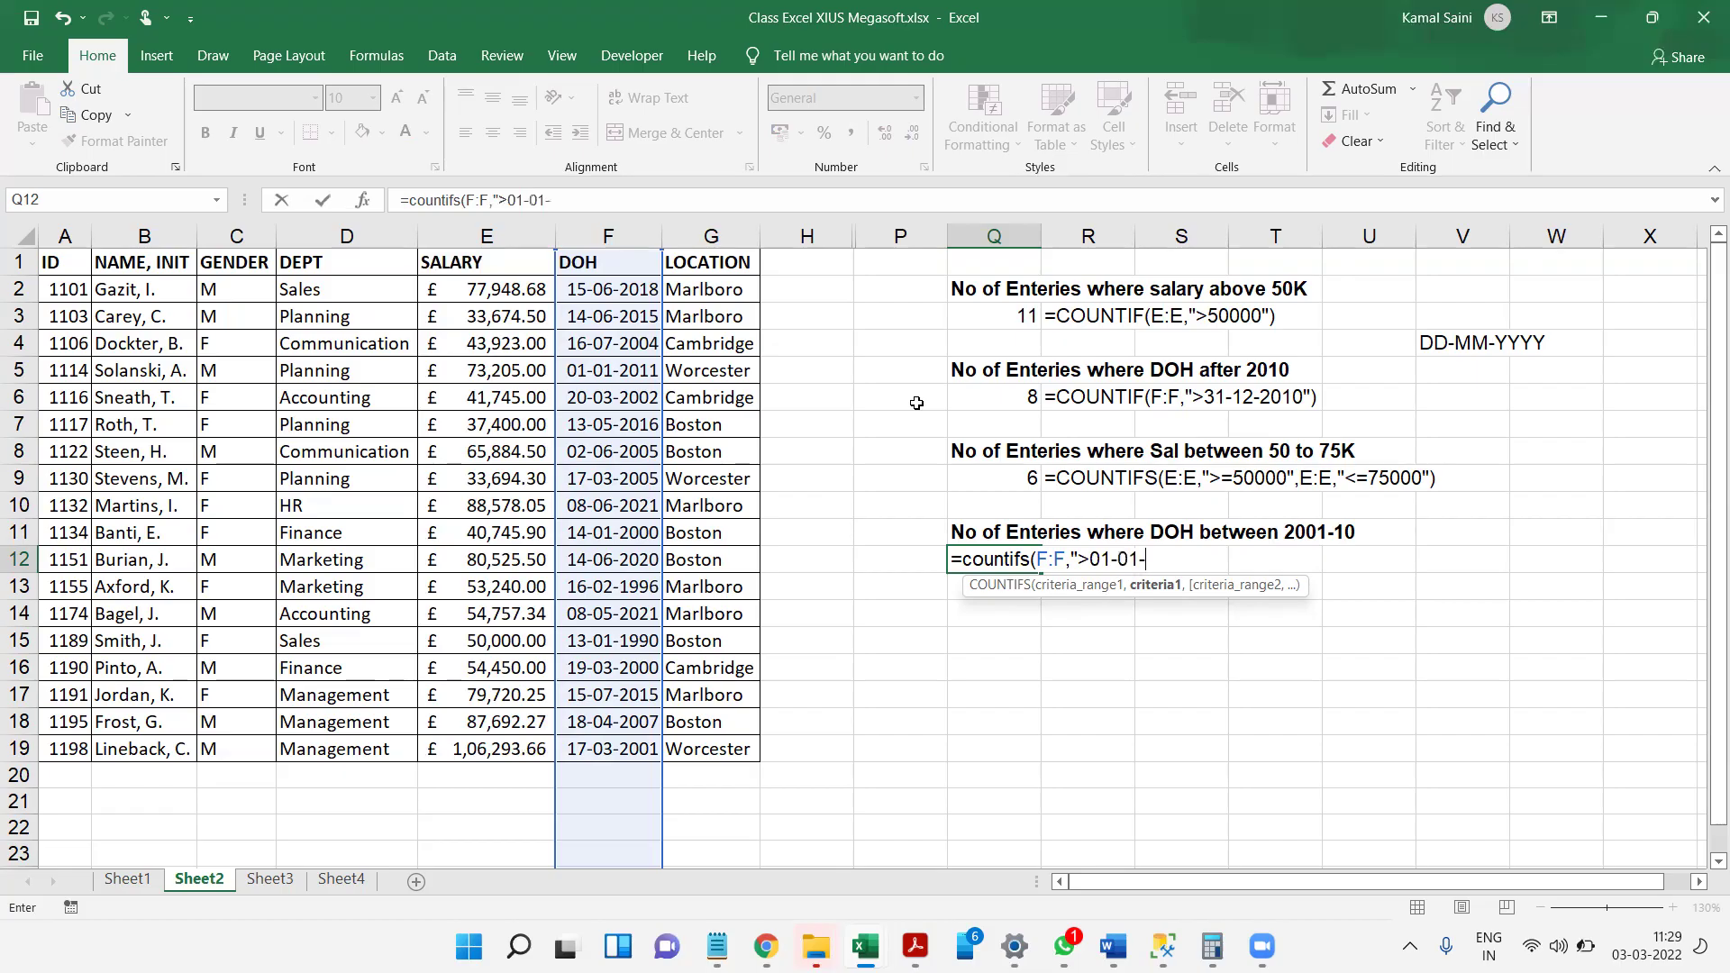
{"action": "type", "text": "2001\""}
{"action": "left_click", "coordinate": [509, 197]}
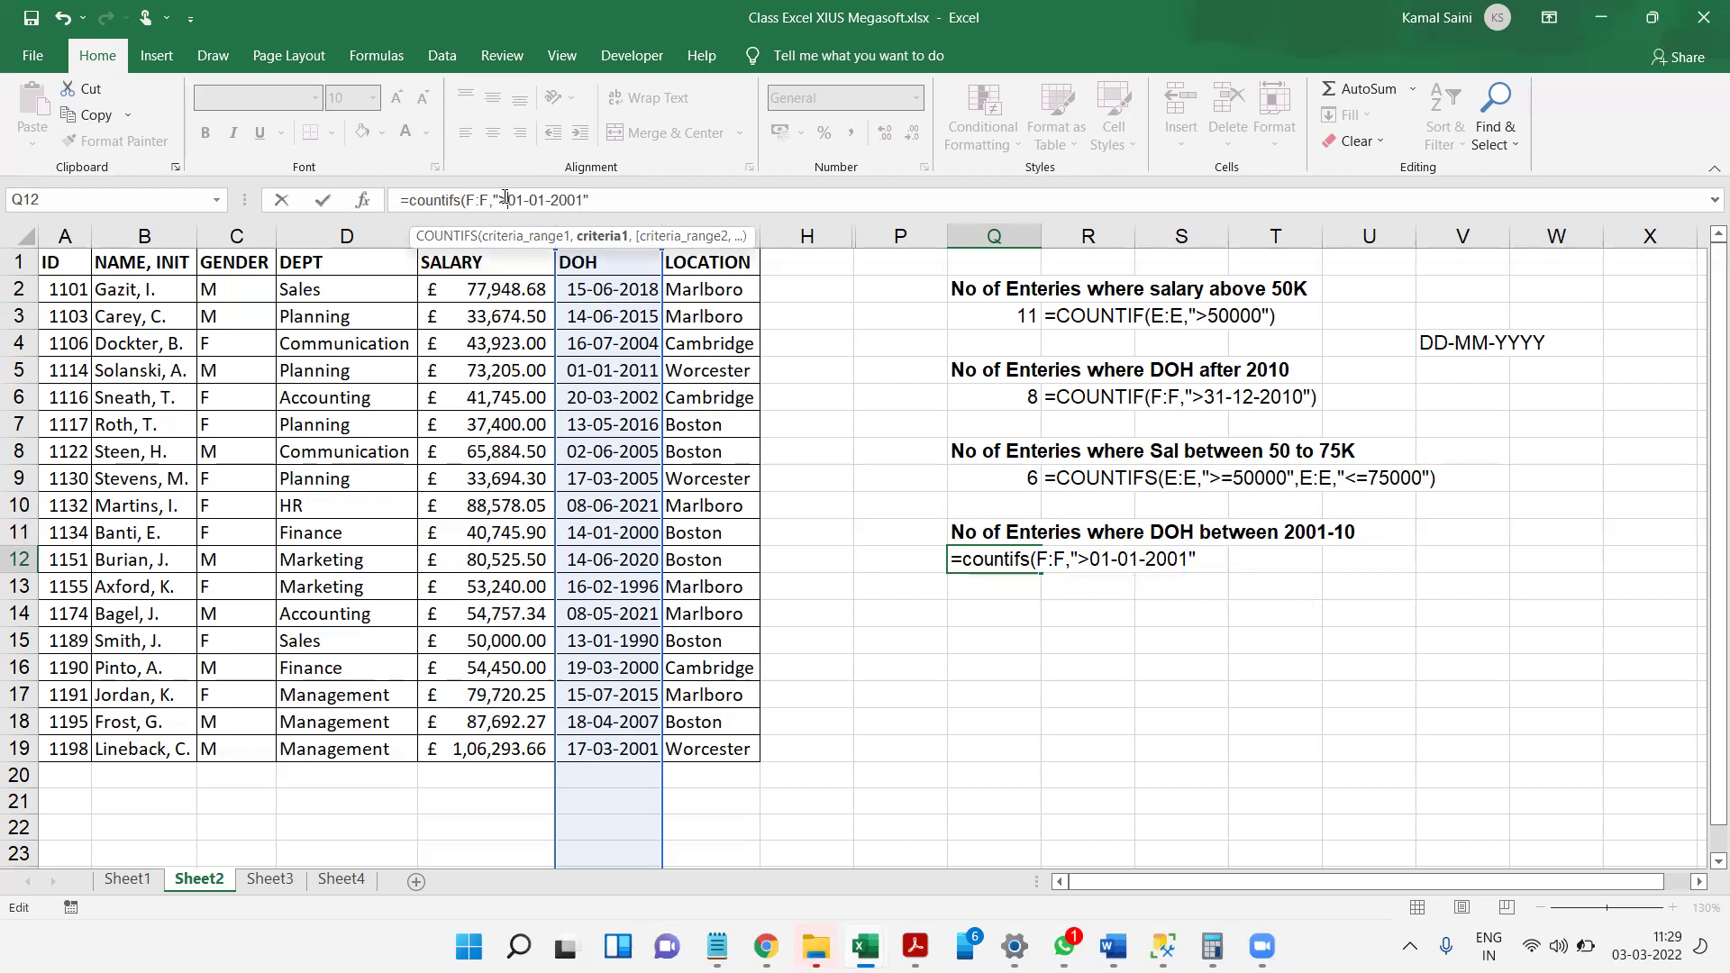
{"action": "type", "text": "="}
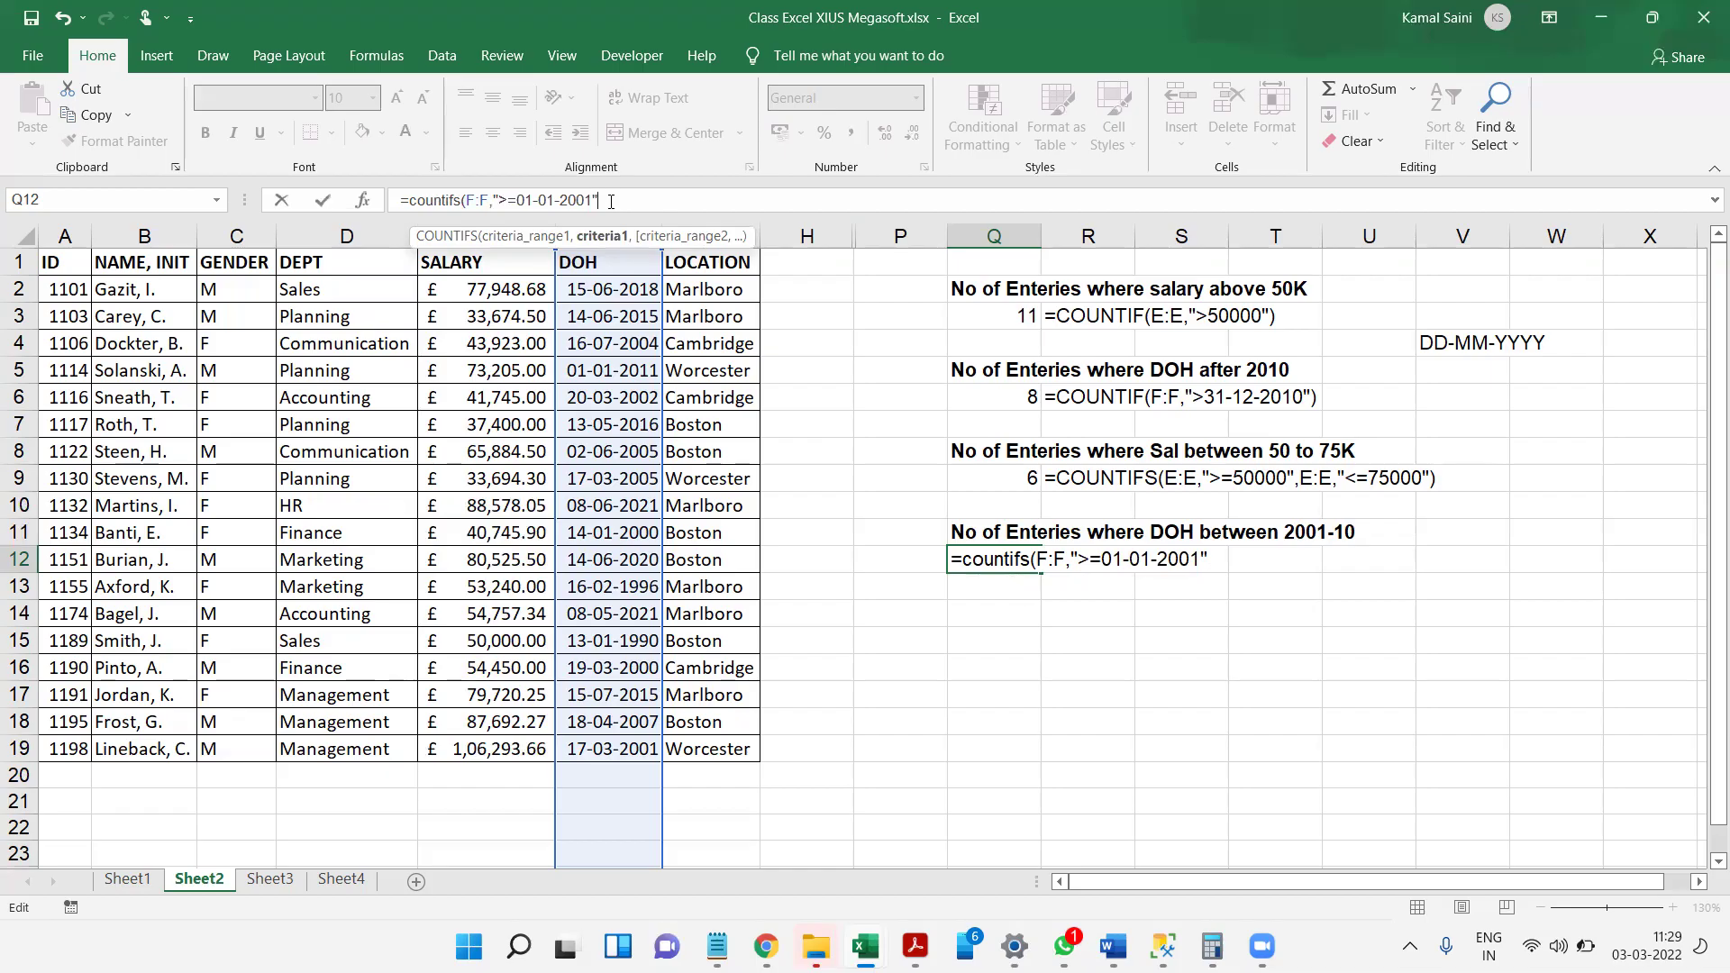
{"action": "type", "text": ","}
{"action": "left_click", "coordinate": [602, 236]}
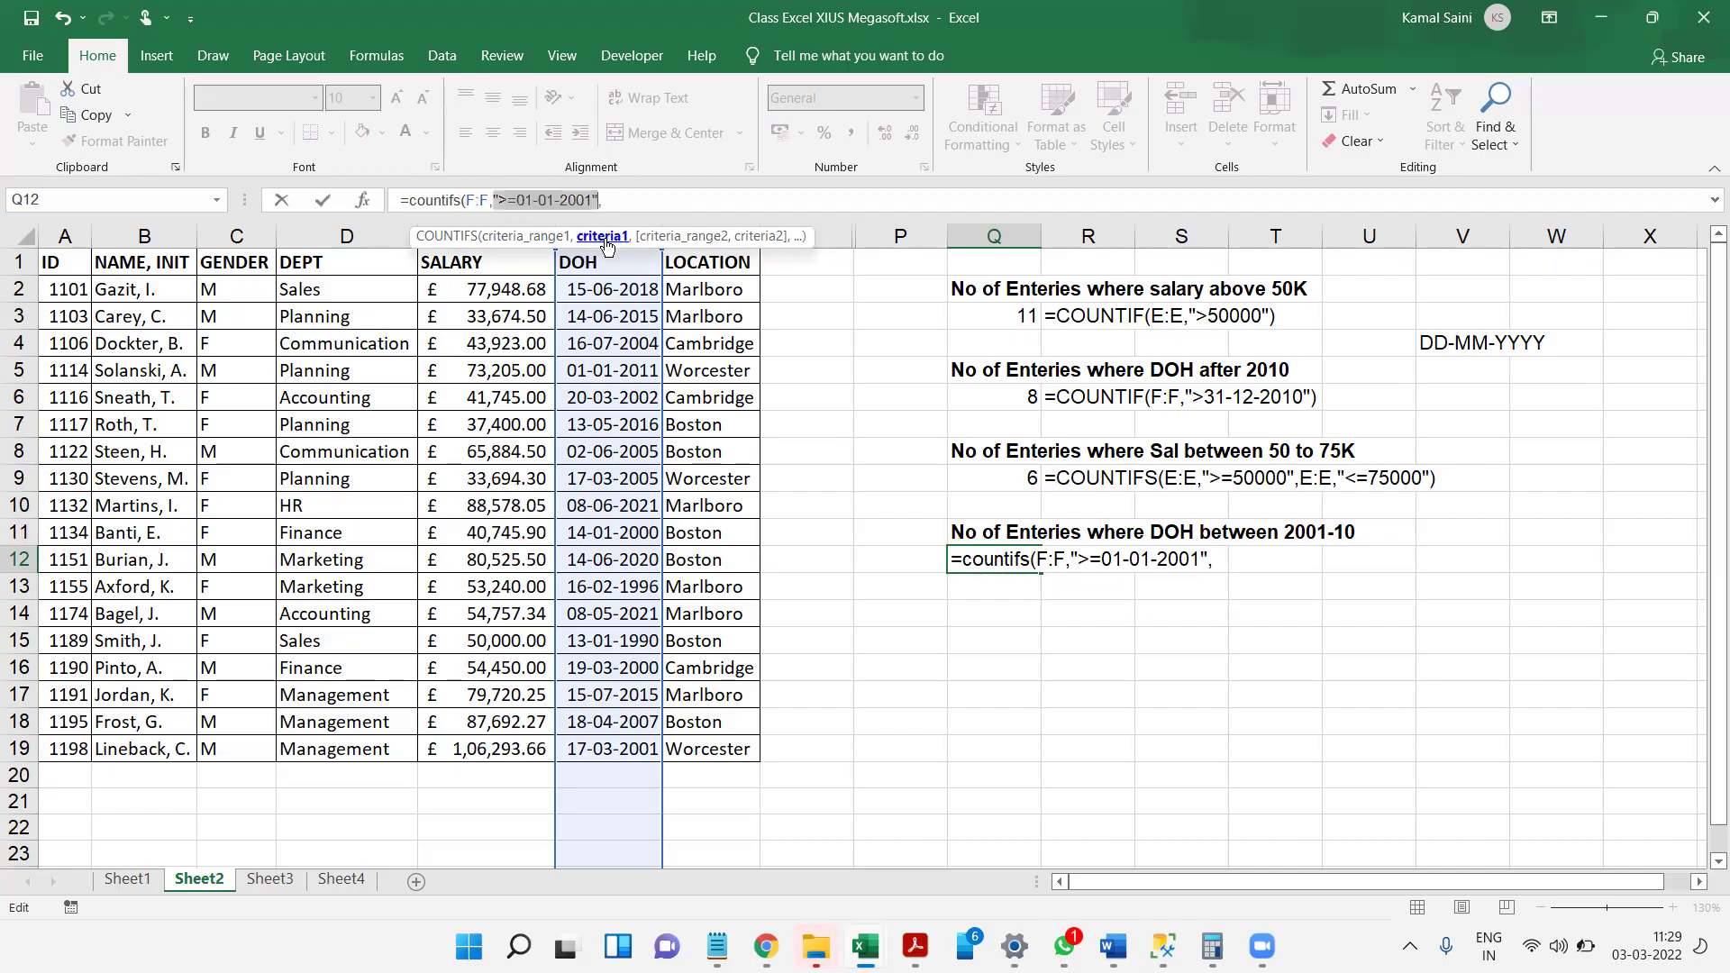
{"action": "left_click", "coordinate": [631, 198]}
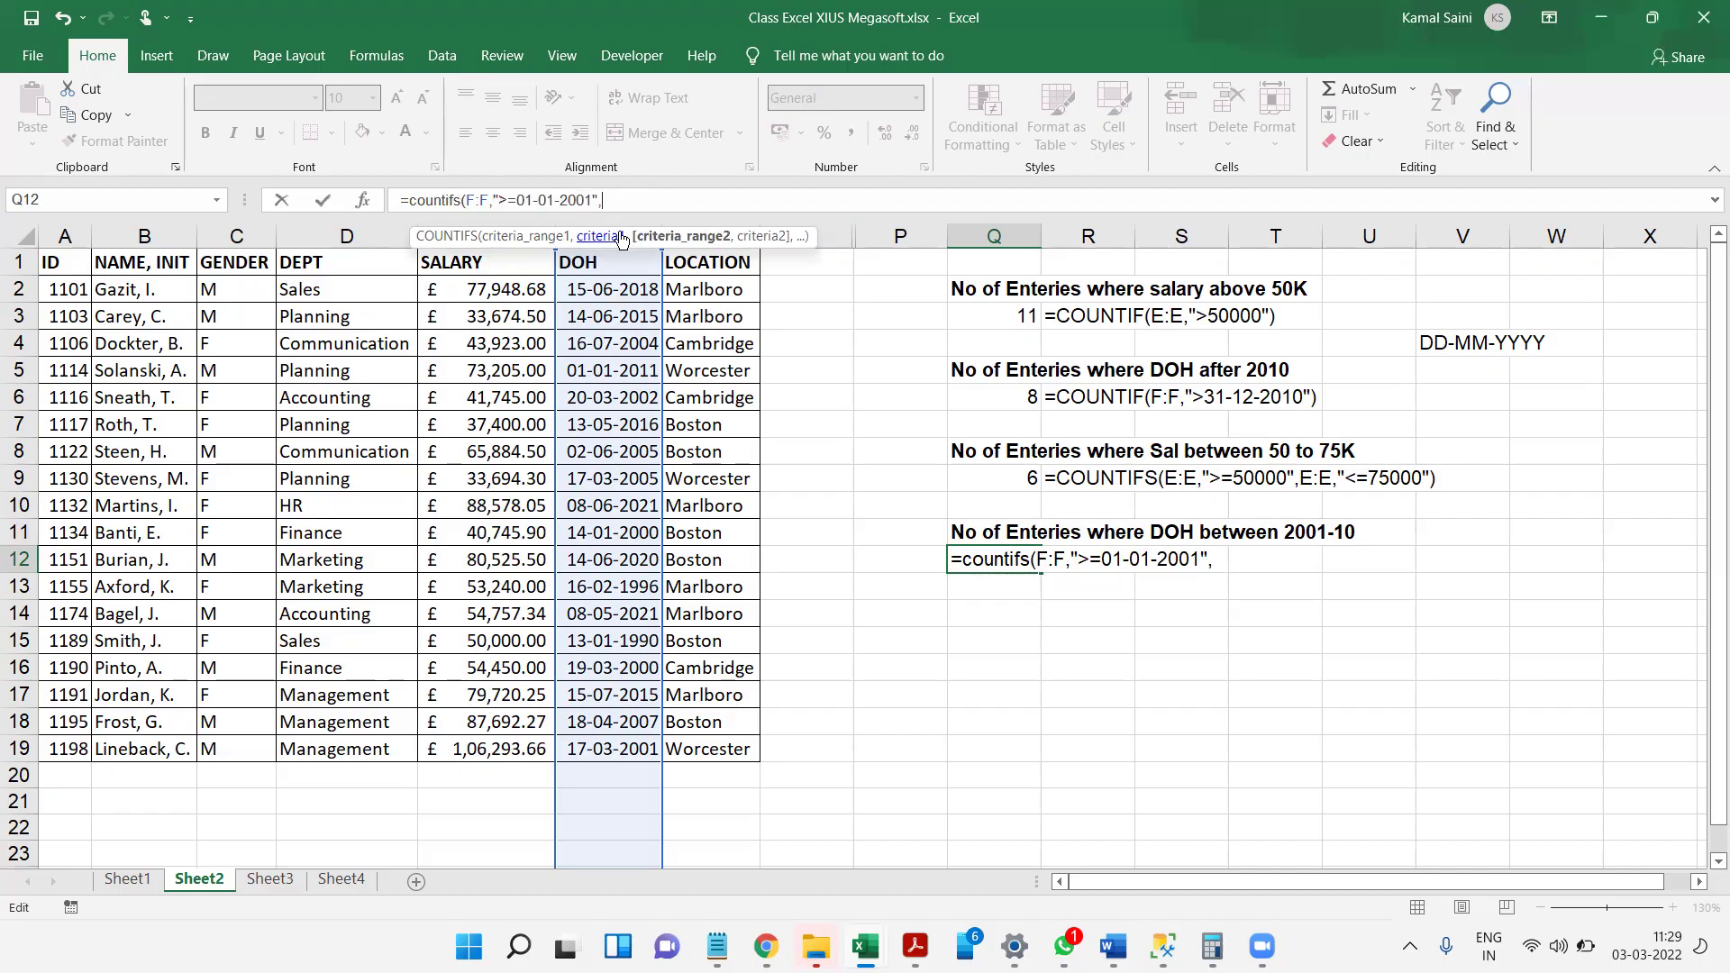
{"action": "left_click", "coordinate": [603, 238]}
{"action": "left_click", "coordinate": [612, 194]}
{"action": "left_click", "coordinate": [597, 260]}
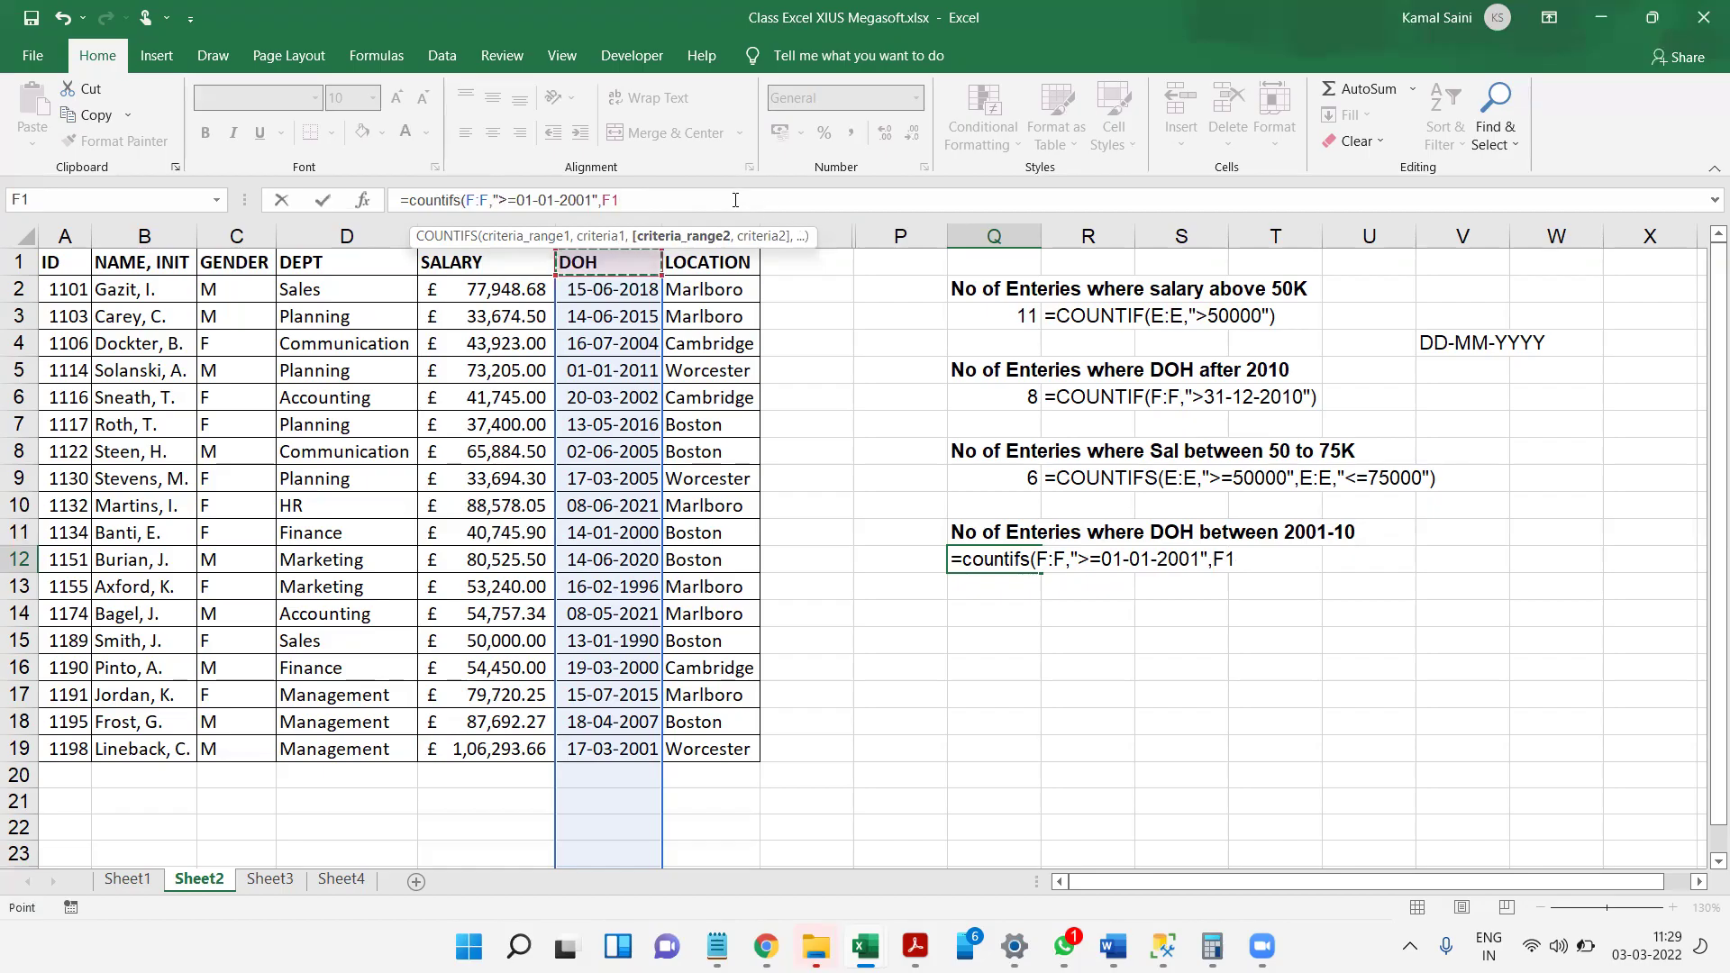
{"action": "key", "text": "BackSpace"}
{"action": "key", "text": "BackSpace"}
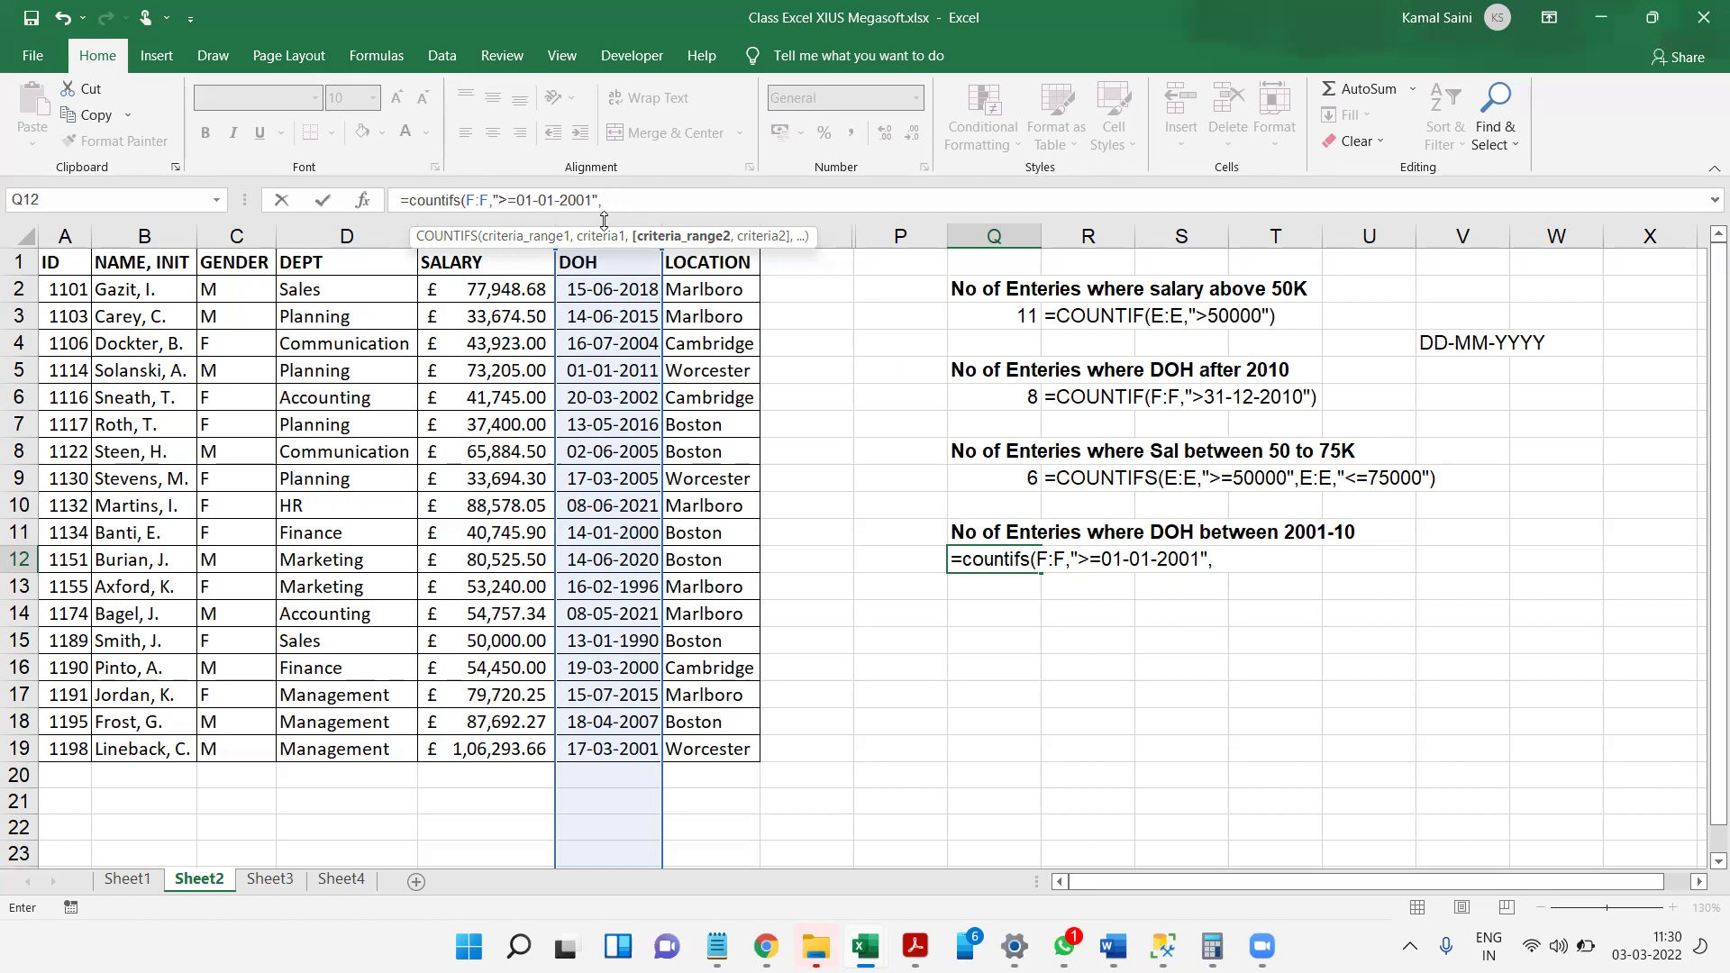
- Complete the Q12 COUNTIFS formula with column F:F as the second criteria range and "<=31-12-2010" as its criterion
{"action": "left_click", "coordinate": [604, 222]}
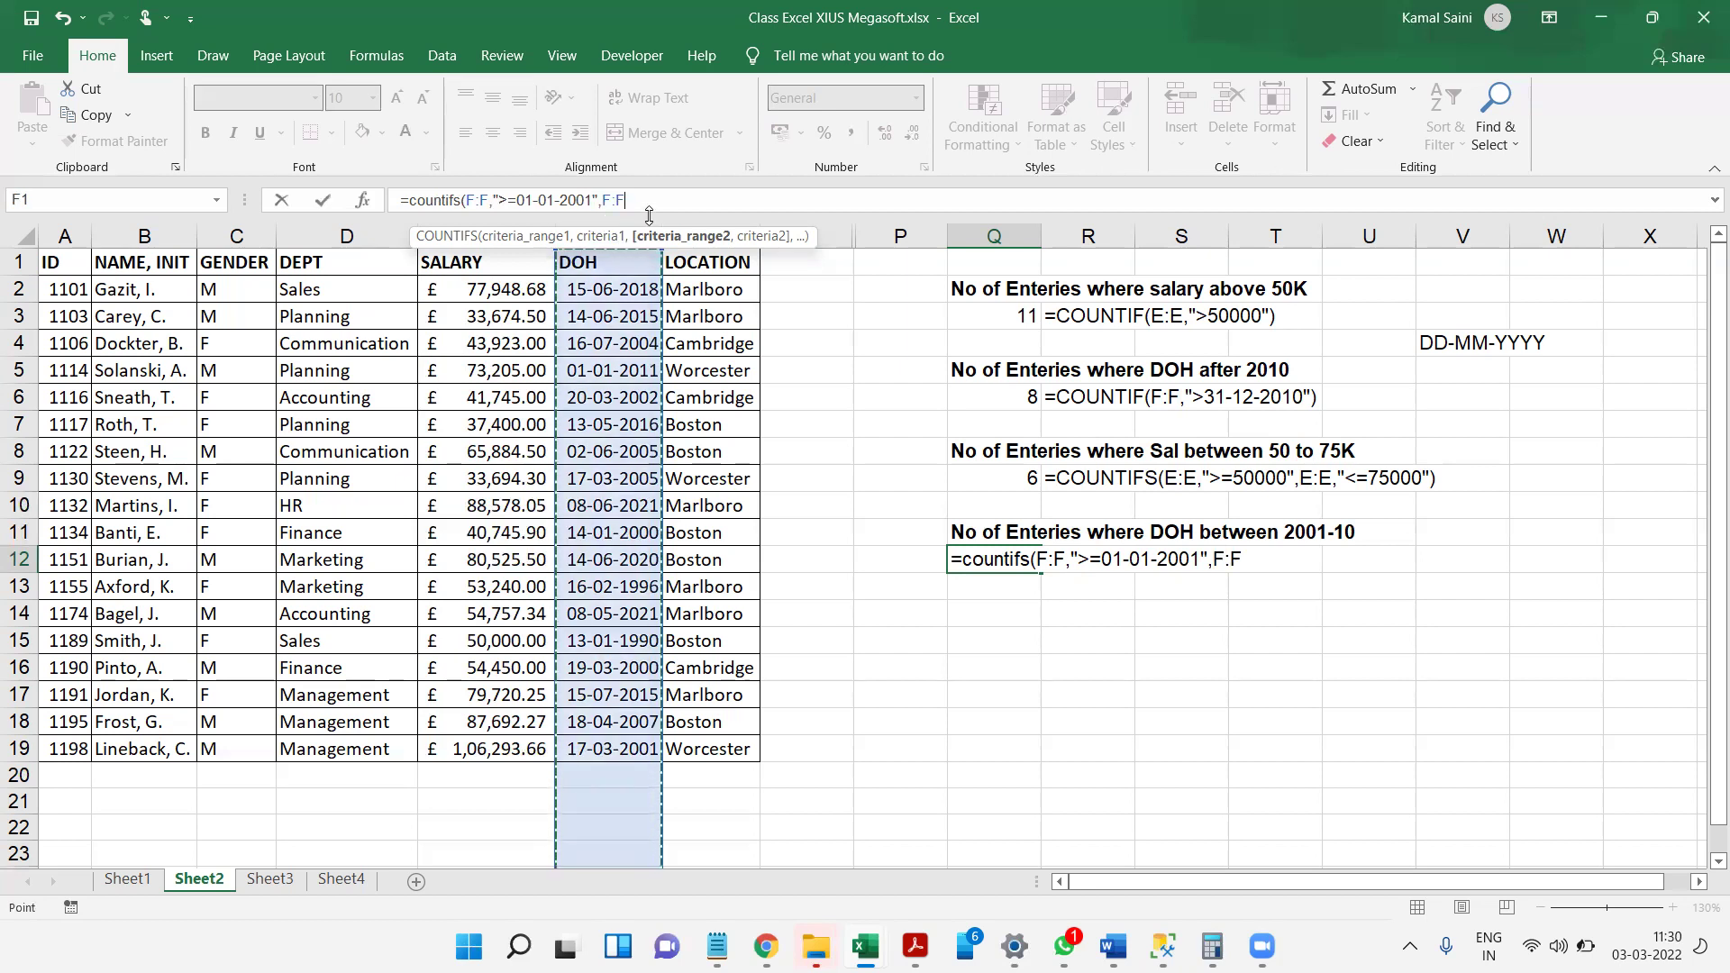
{"action": "type", "text": ","}
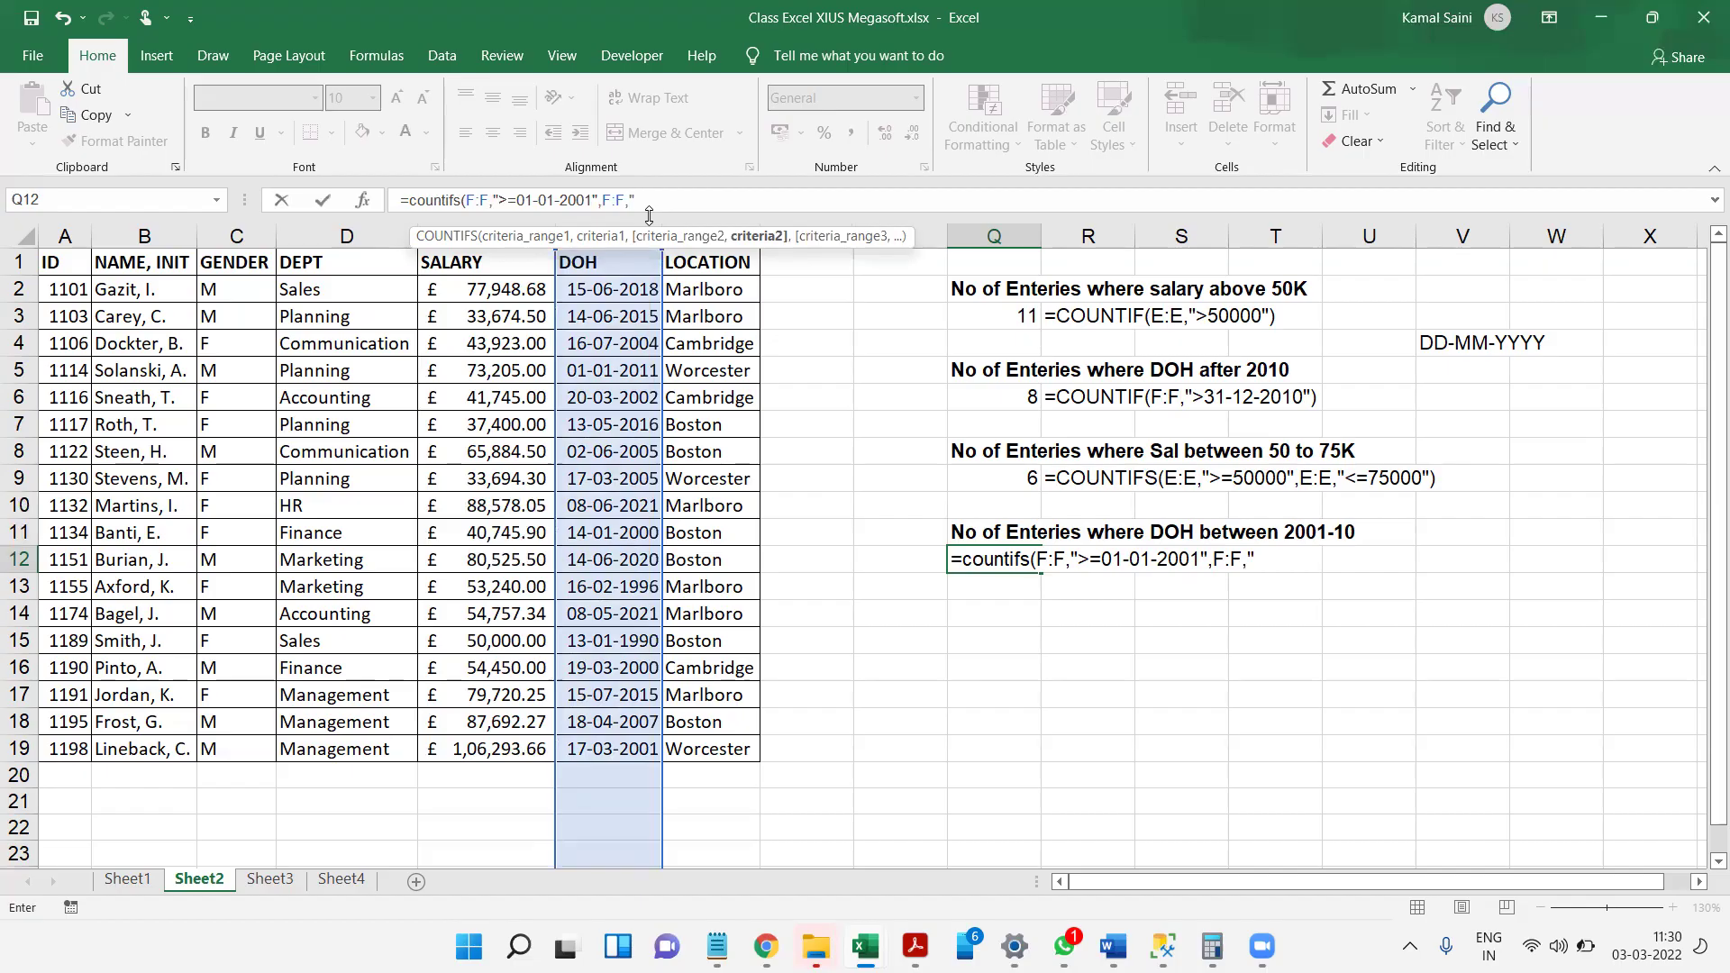
{"action": "type", "text": "\"<=31-1"}
{"action": "type", "text": "2-2010\")"}
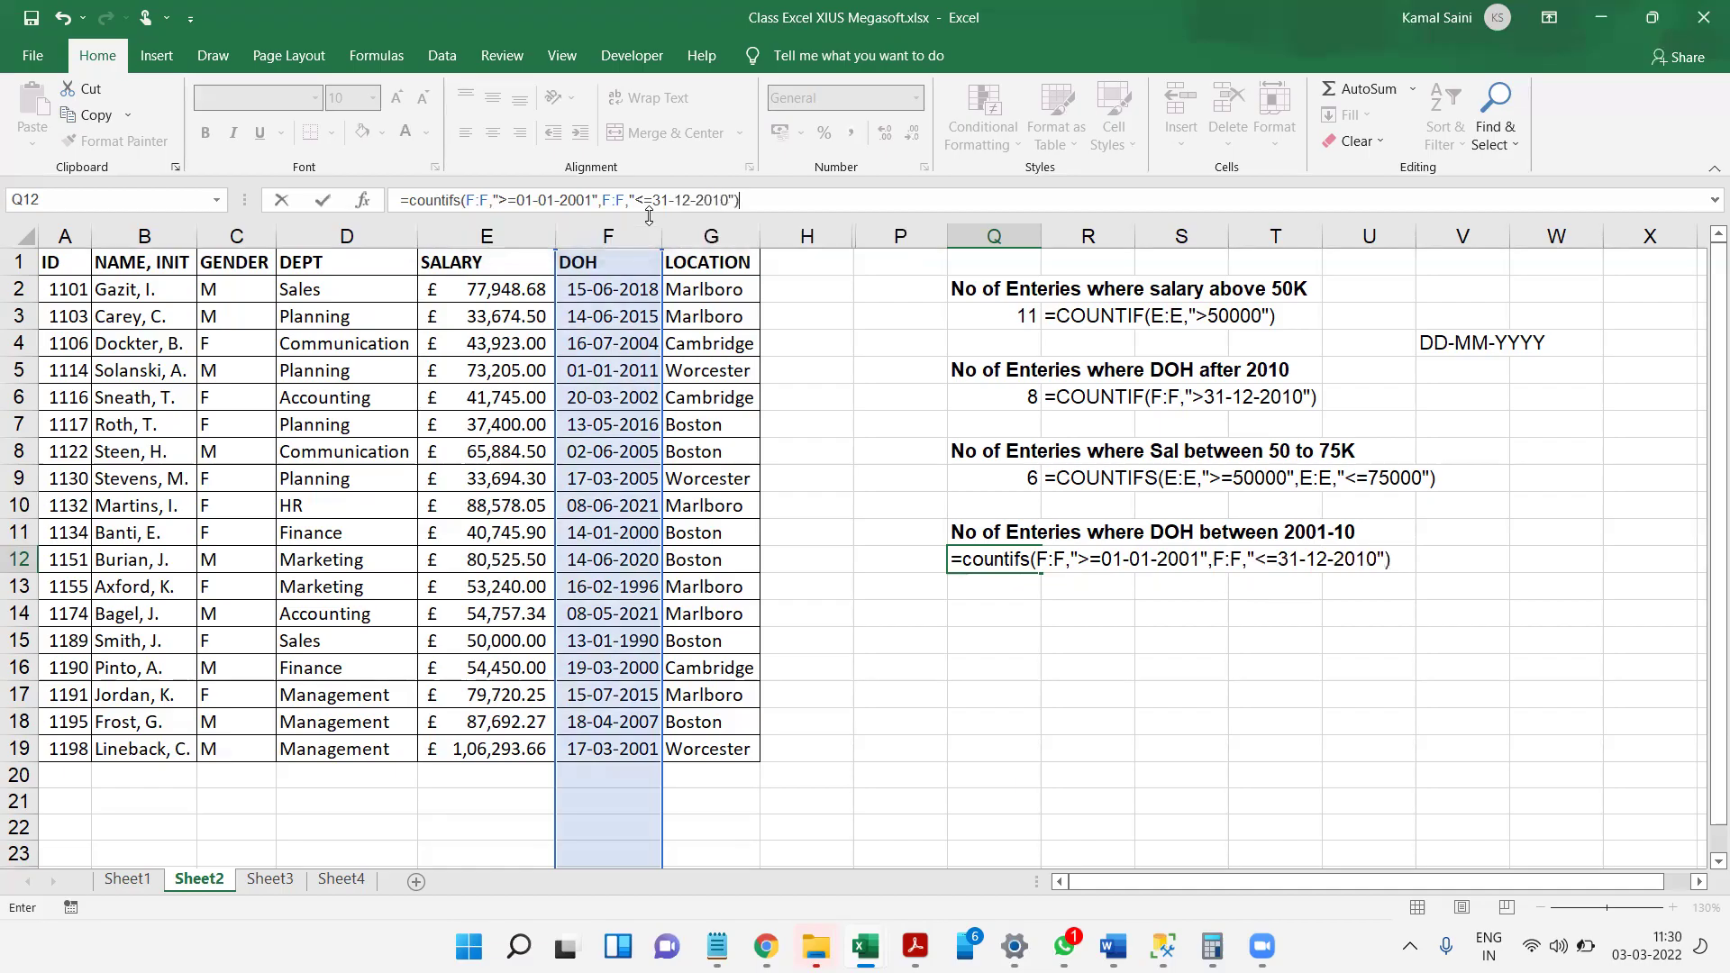
{"action": "key", "text": "Return"}
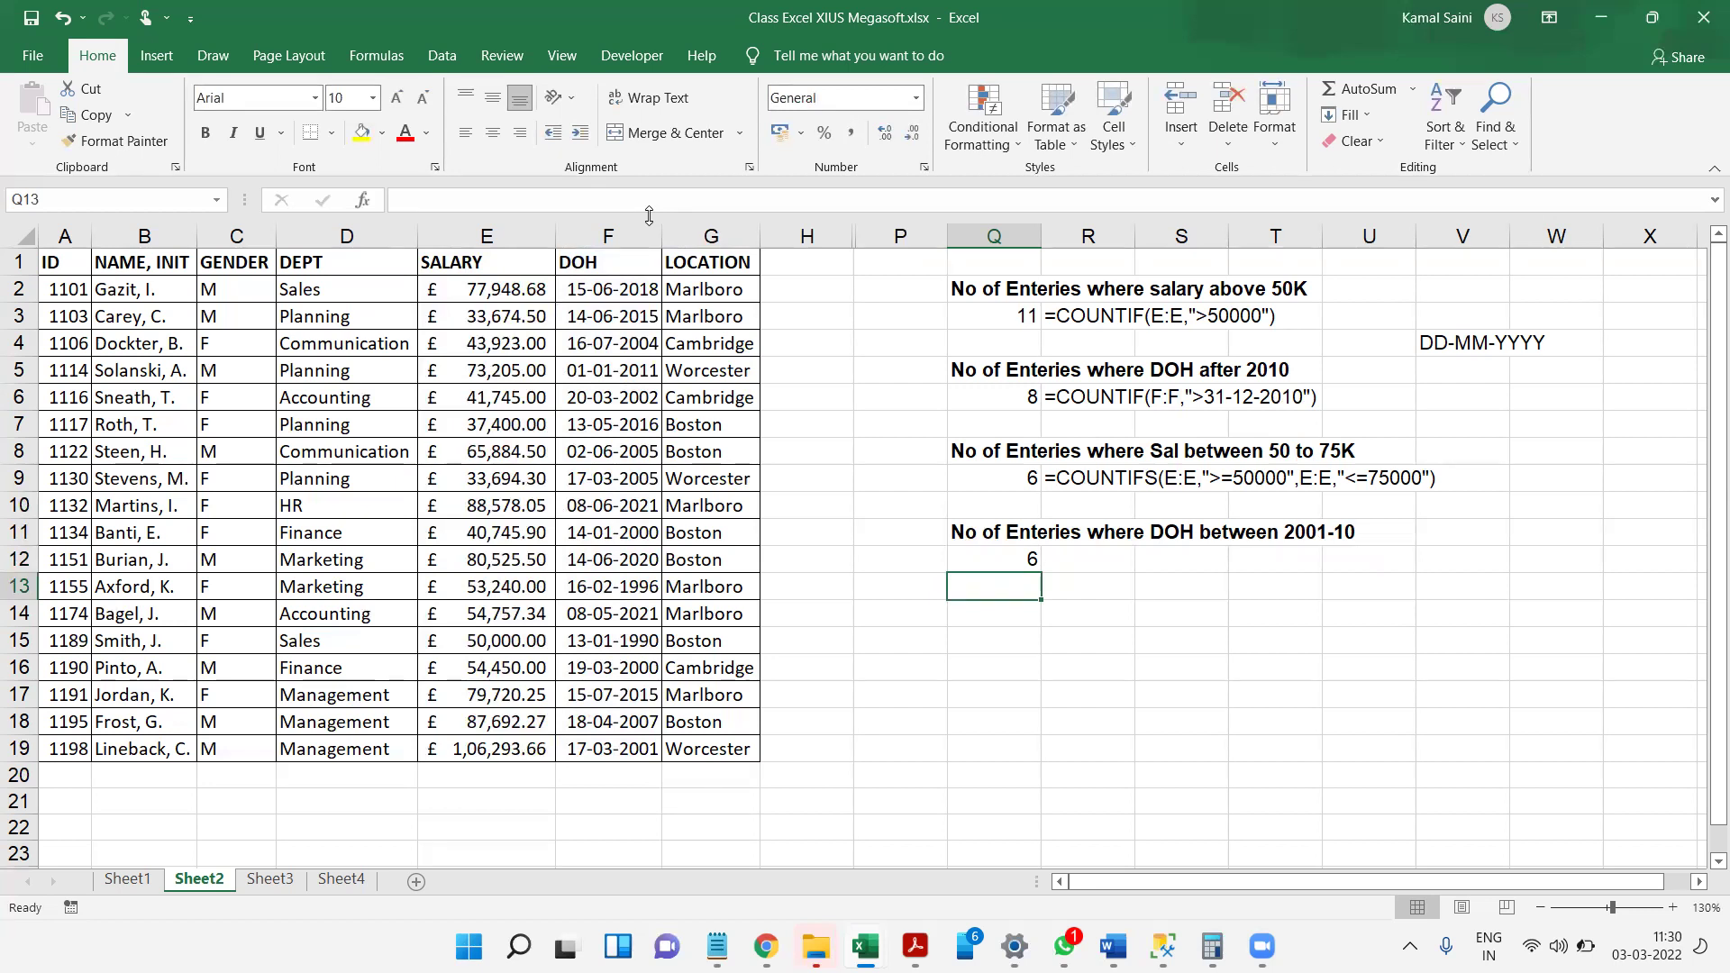
- Display the formula of Q12 as text in R12 using FORMULATEXT
{"action": "key", "text": "Up"}
{"action": "key", "text": "Down"}
{"action": "key", "text": "Up"}
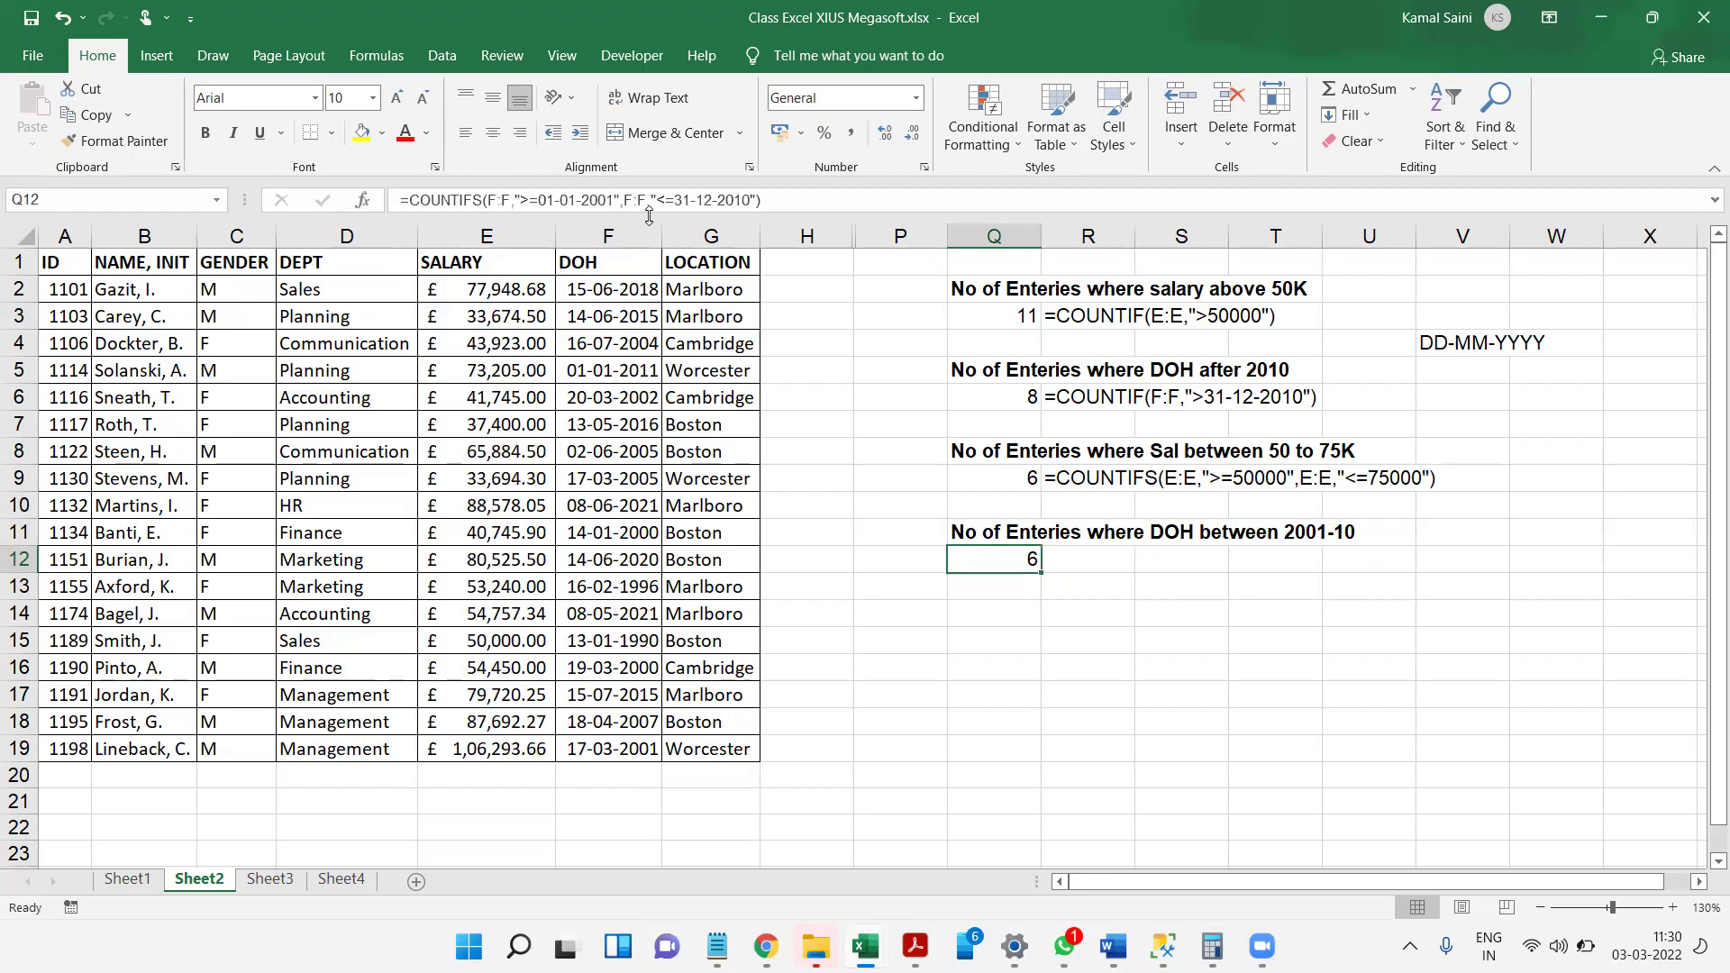
{"action": "key", "text": "F2"}
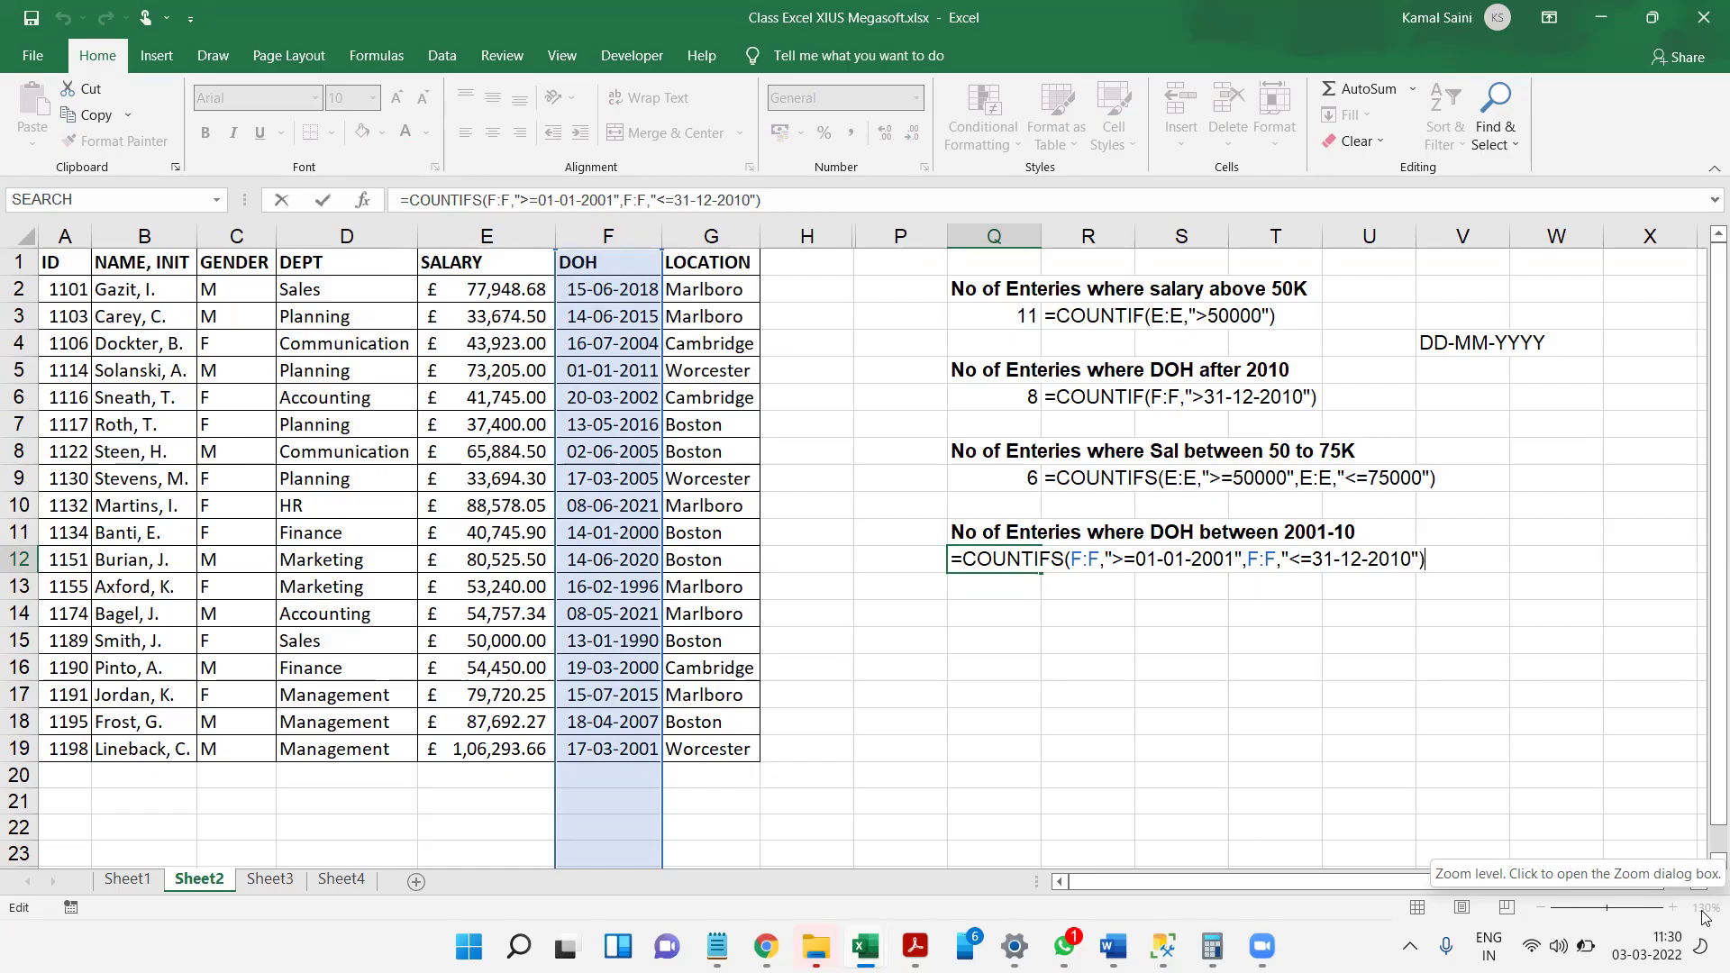
{"action": "key", "text": "Tab"}
{"action": "type", "text": "=formULATEXT("}
{"action": "key", "text": "Tab"}
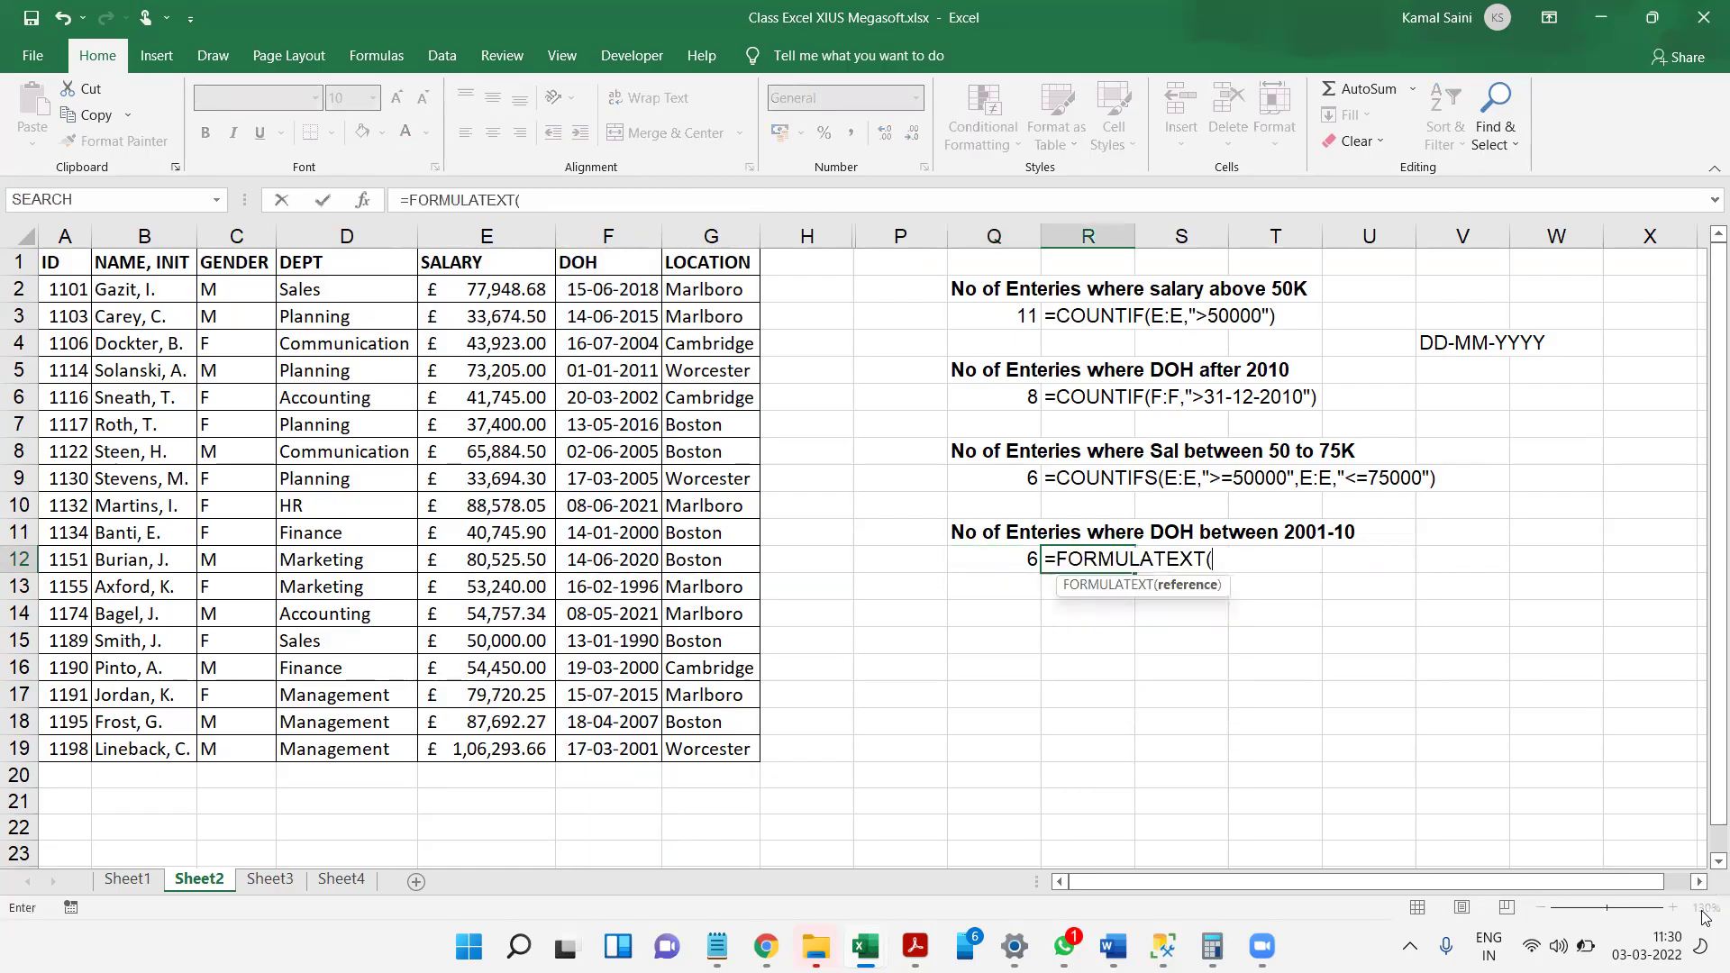
{"action": "key", "text": "Left"}
{"action": "key", "text": "Return"}
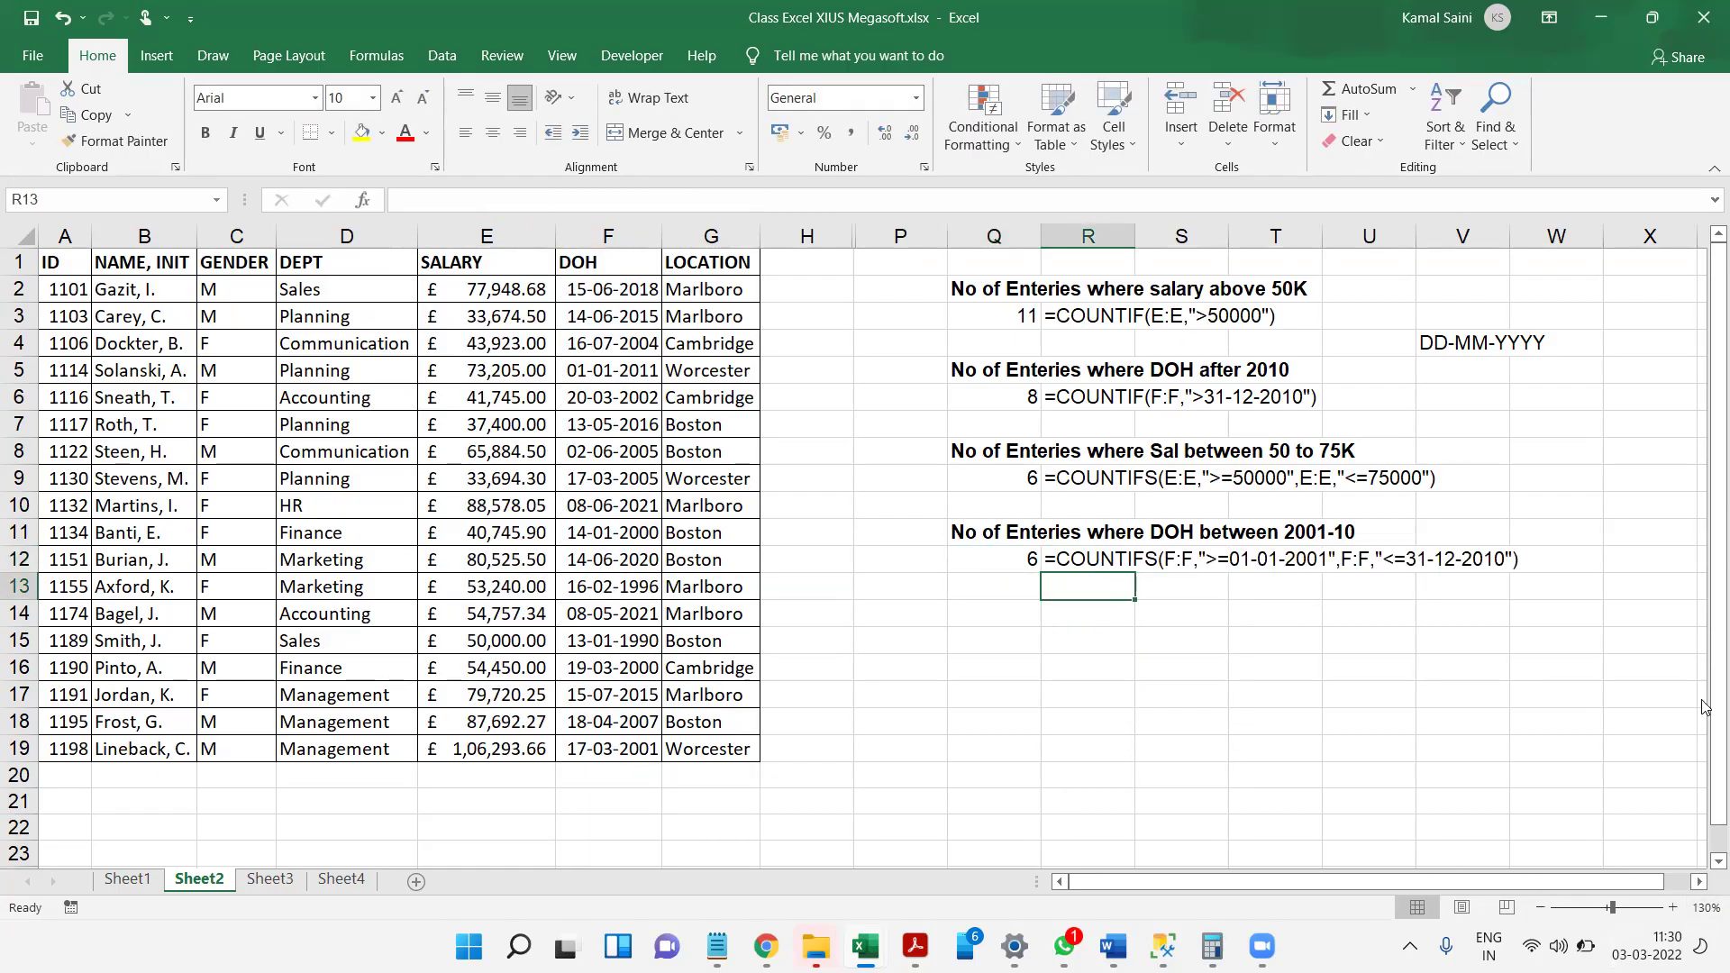
- Enter the bold heading "No of Enteries where Location Not Boston" in Q14
{"action": "left_click", "coordinate": [980, 612]}
{"action": "type", "text": "No of Enteries "}
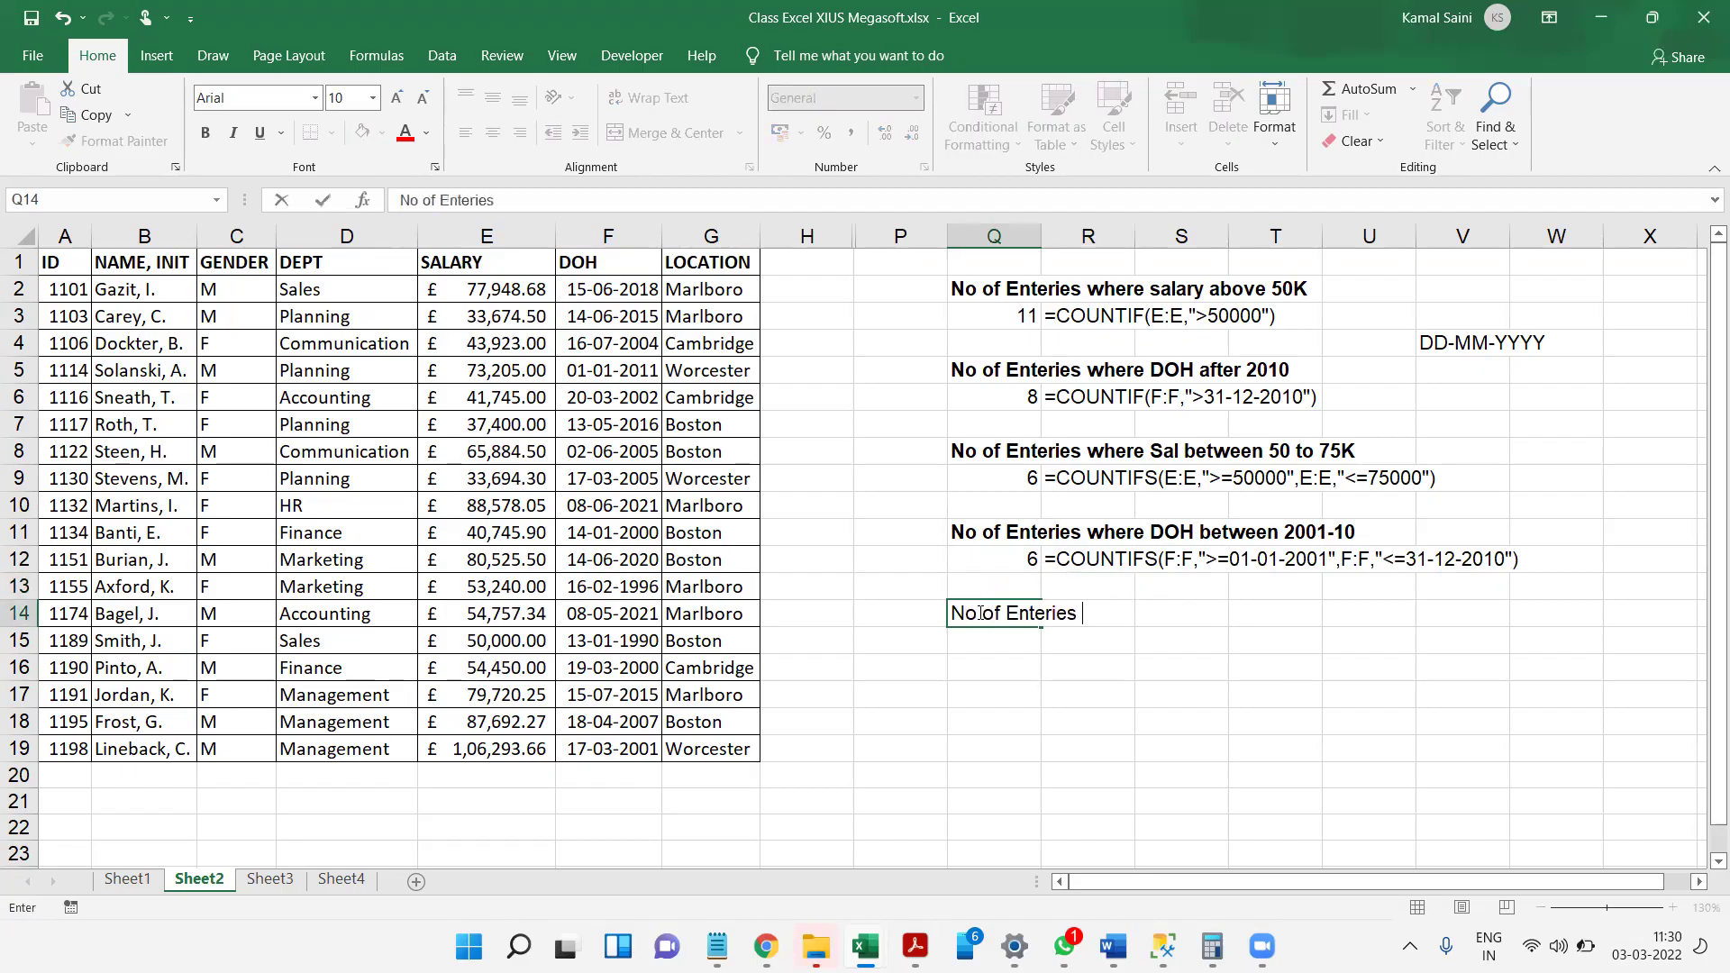
{"action": "type", "text": "where Location Not Boston"}
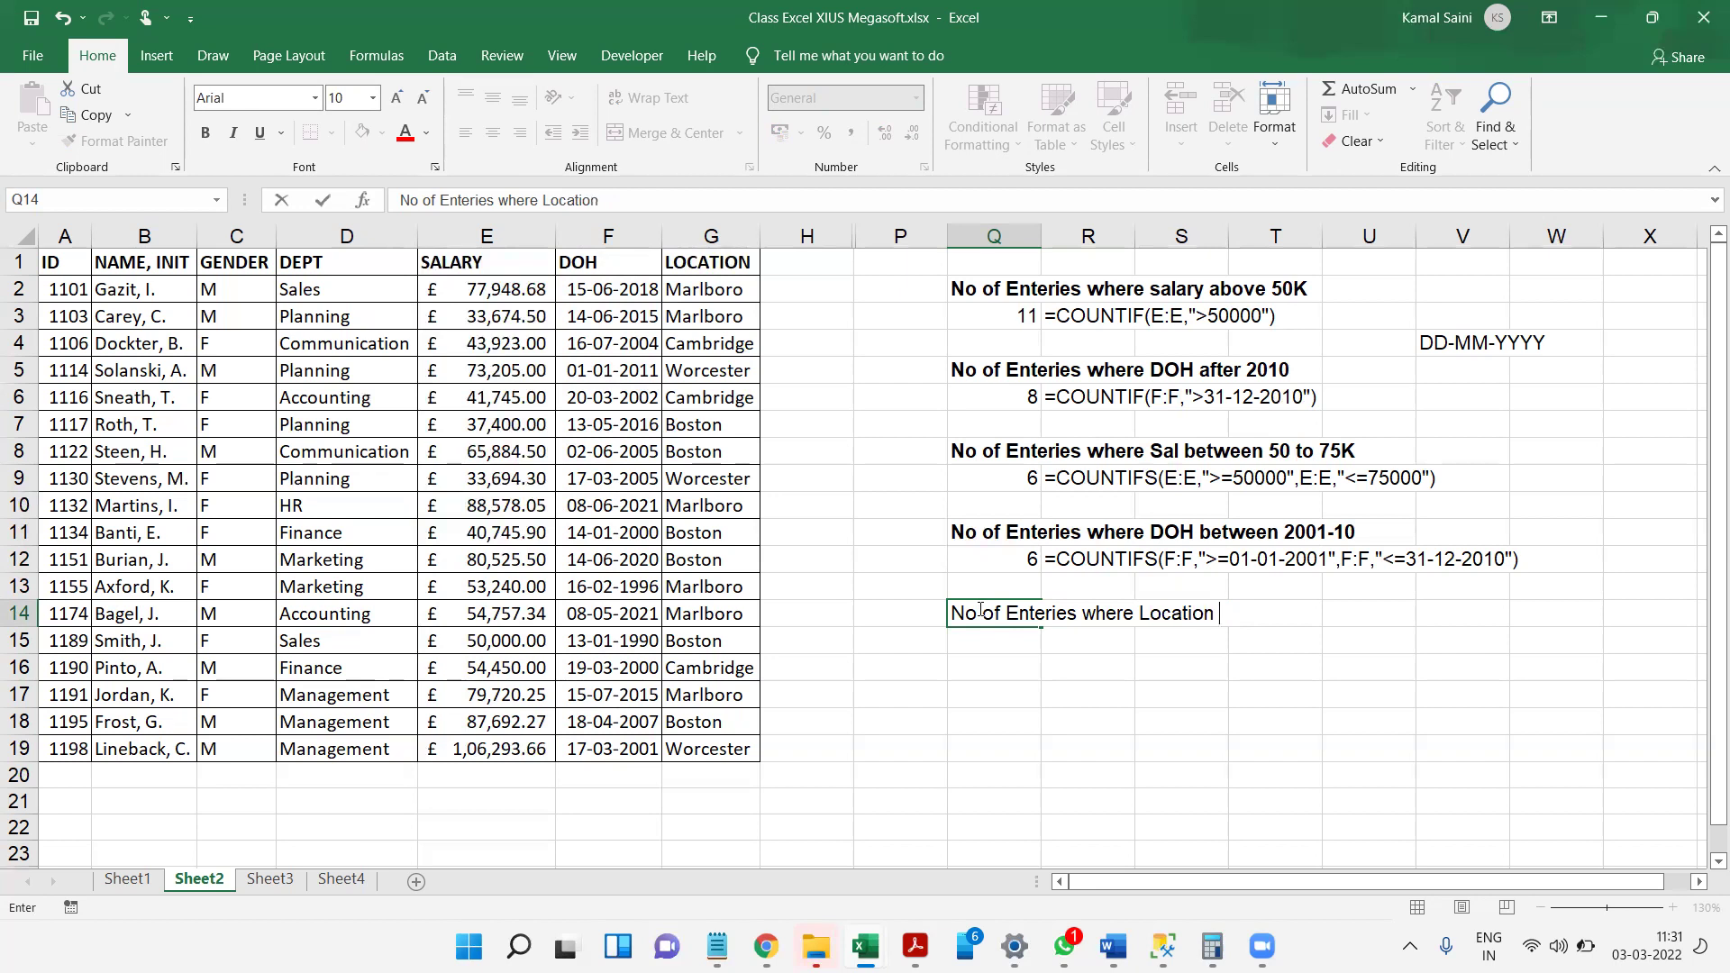
{"action": "key", "text": "Return"}
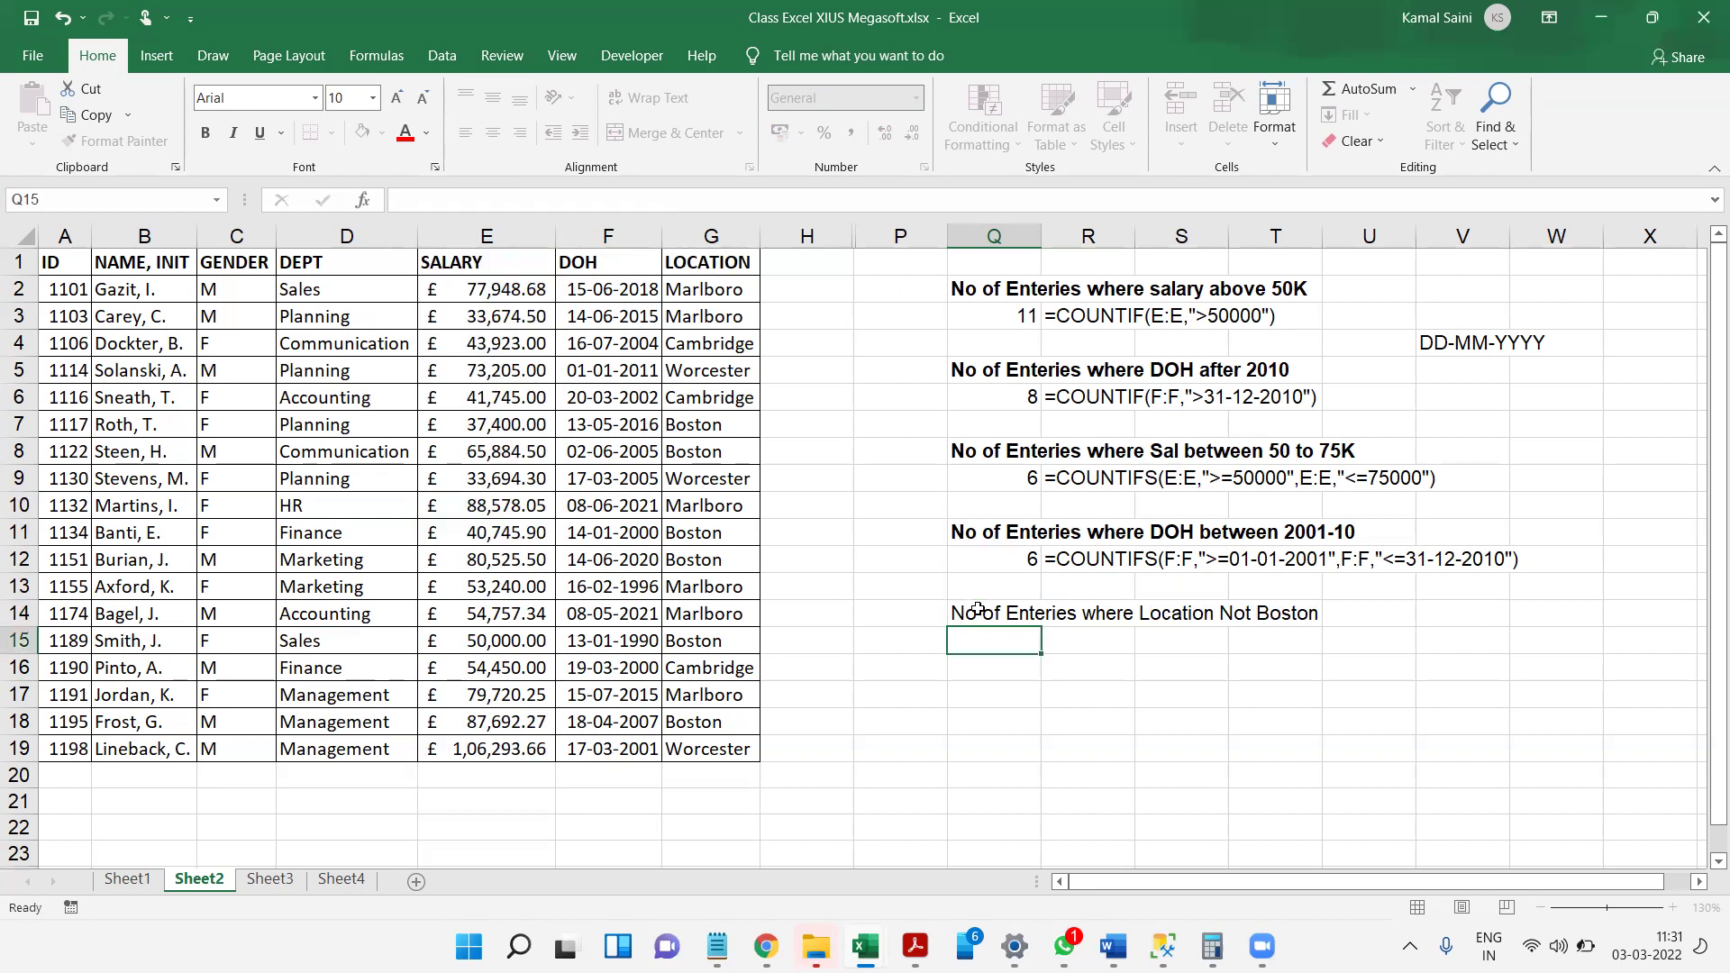
{"action": "left_click", "coordinate": [980, 610]}
{"action": "key", "text": "ctrl+b"}
{"action": "key", "text": "Return"}
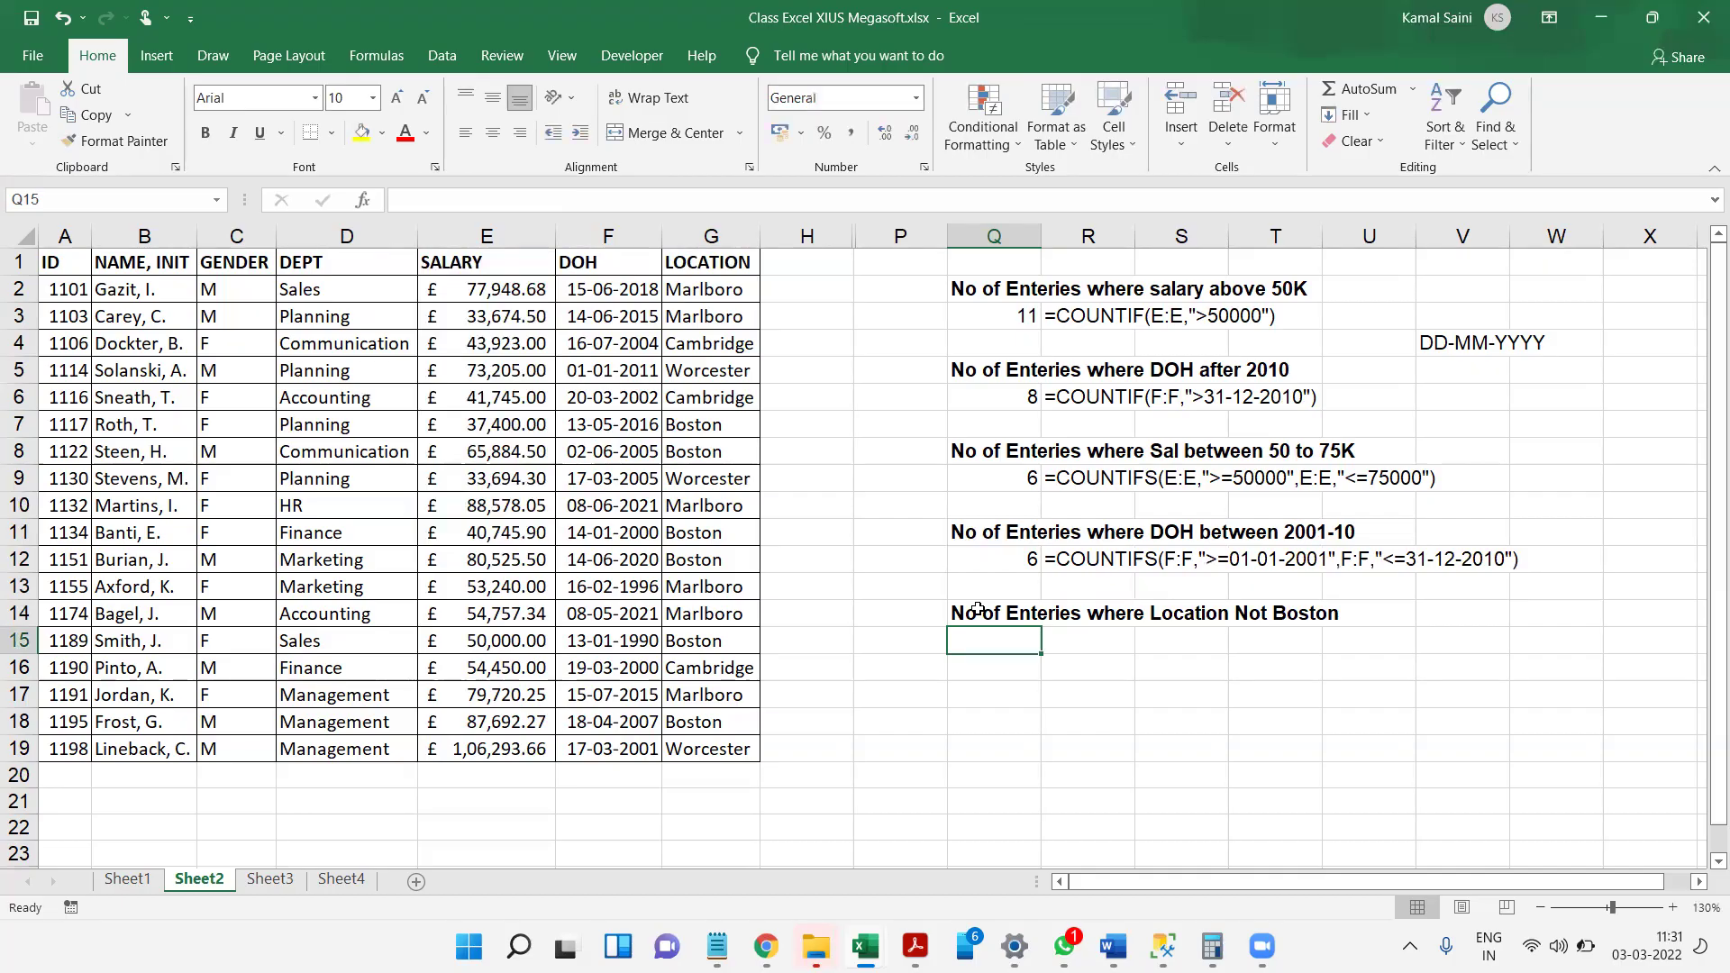
- Start a COUNTIF formula in Q15 on the whole location column G:G with the not-equal operator "<>" opening the criterion
{"action": "type", "text": "=countif"}
{"action": "key", "text": "Tab"}
{"action": "key", "text": "Left"}
{"action": "key", "text": "Left"}
{"action": "key", "text": "Left"}
{"action": "key", "text": "ctrl+space"}
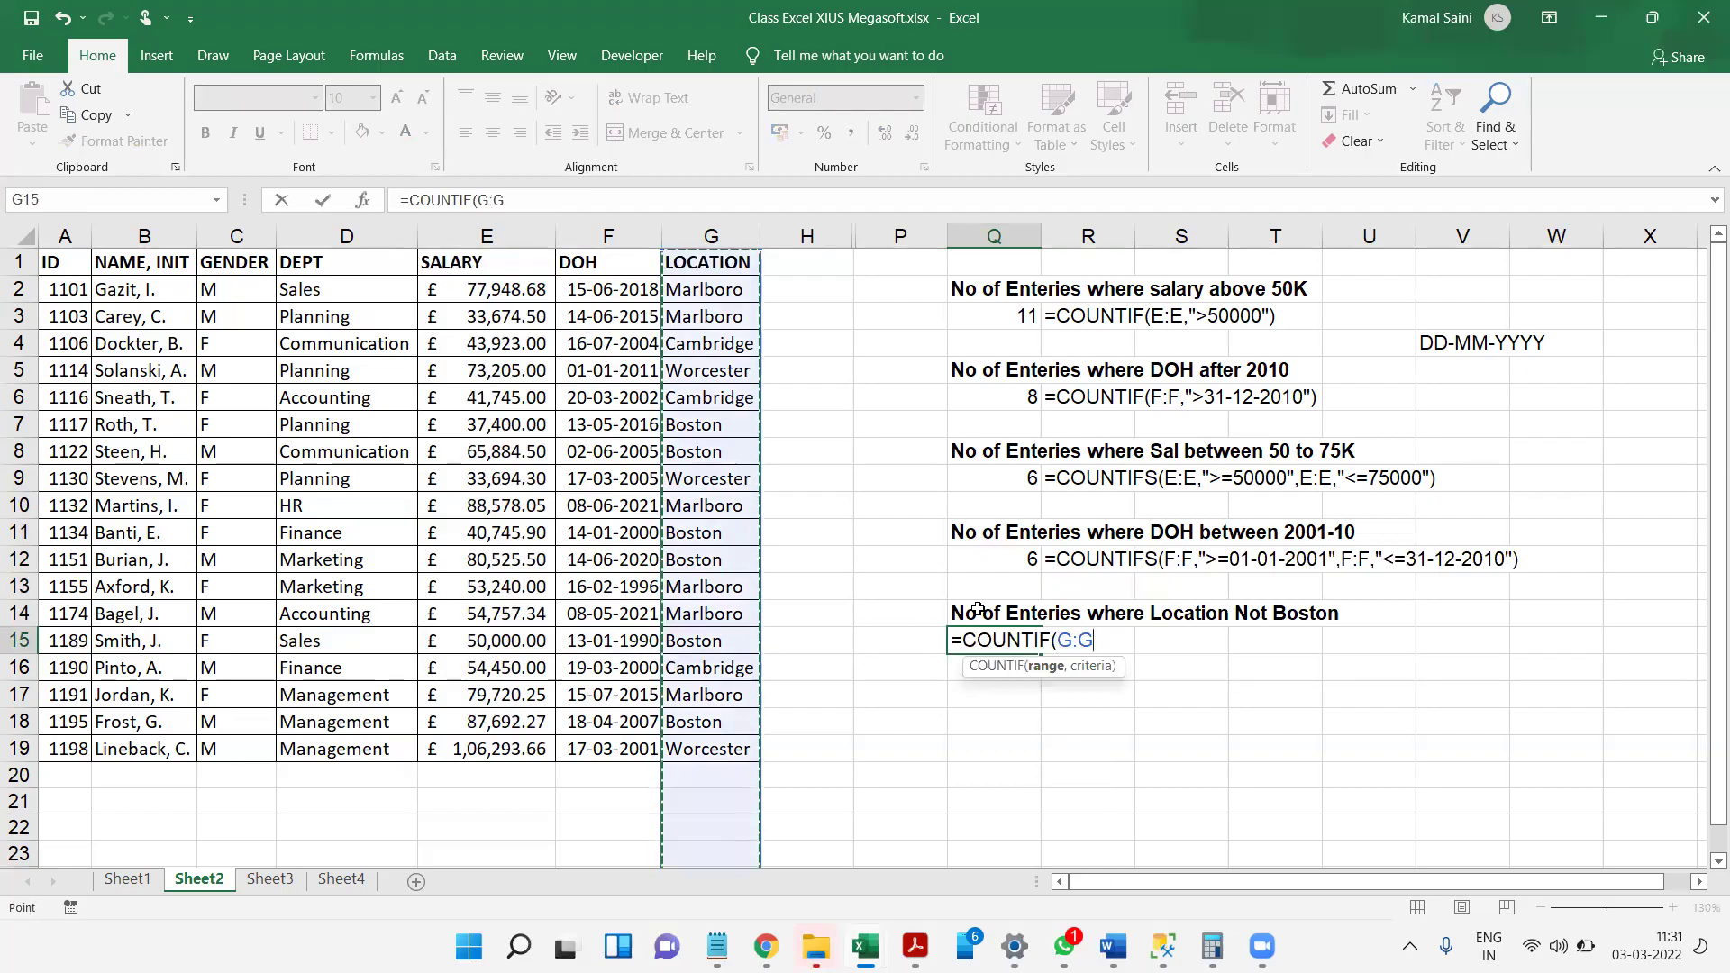
{"action": "type", "text": ",\"<>"}
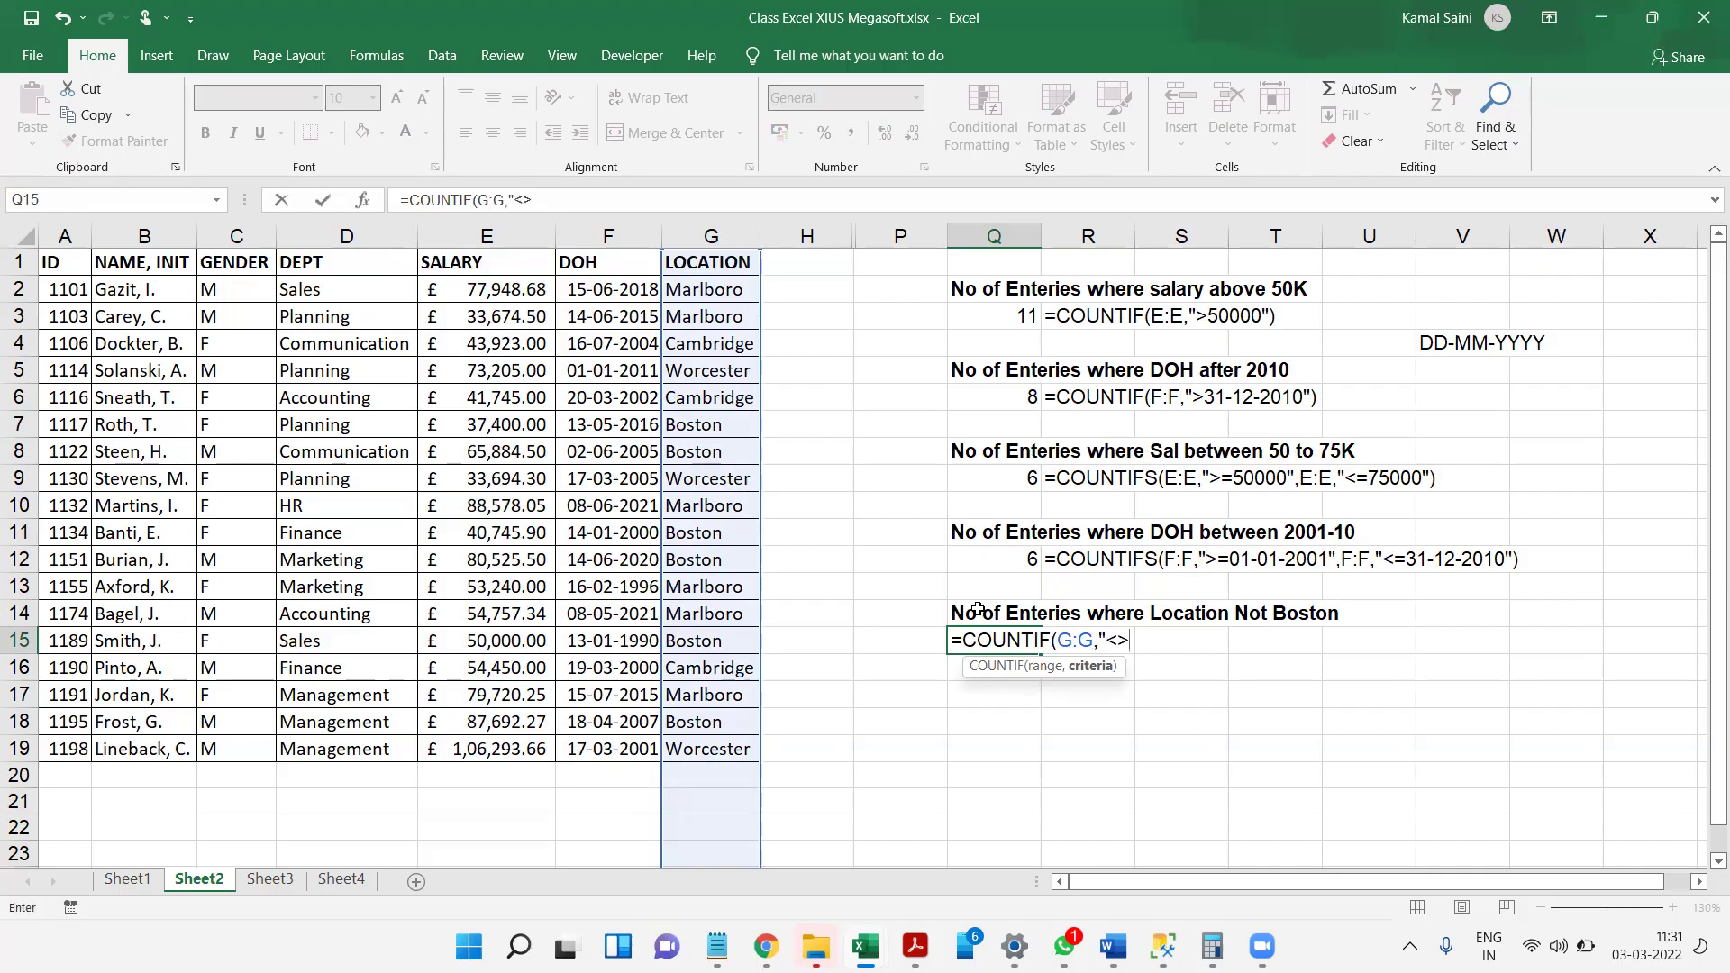
- Complete the Q15 formula as =COUNTIF(G:G,"<>Boston") and show its formula text in R15 with FORMULATEXT
{"action": "type", "text": "Boston\")"}
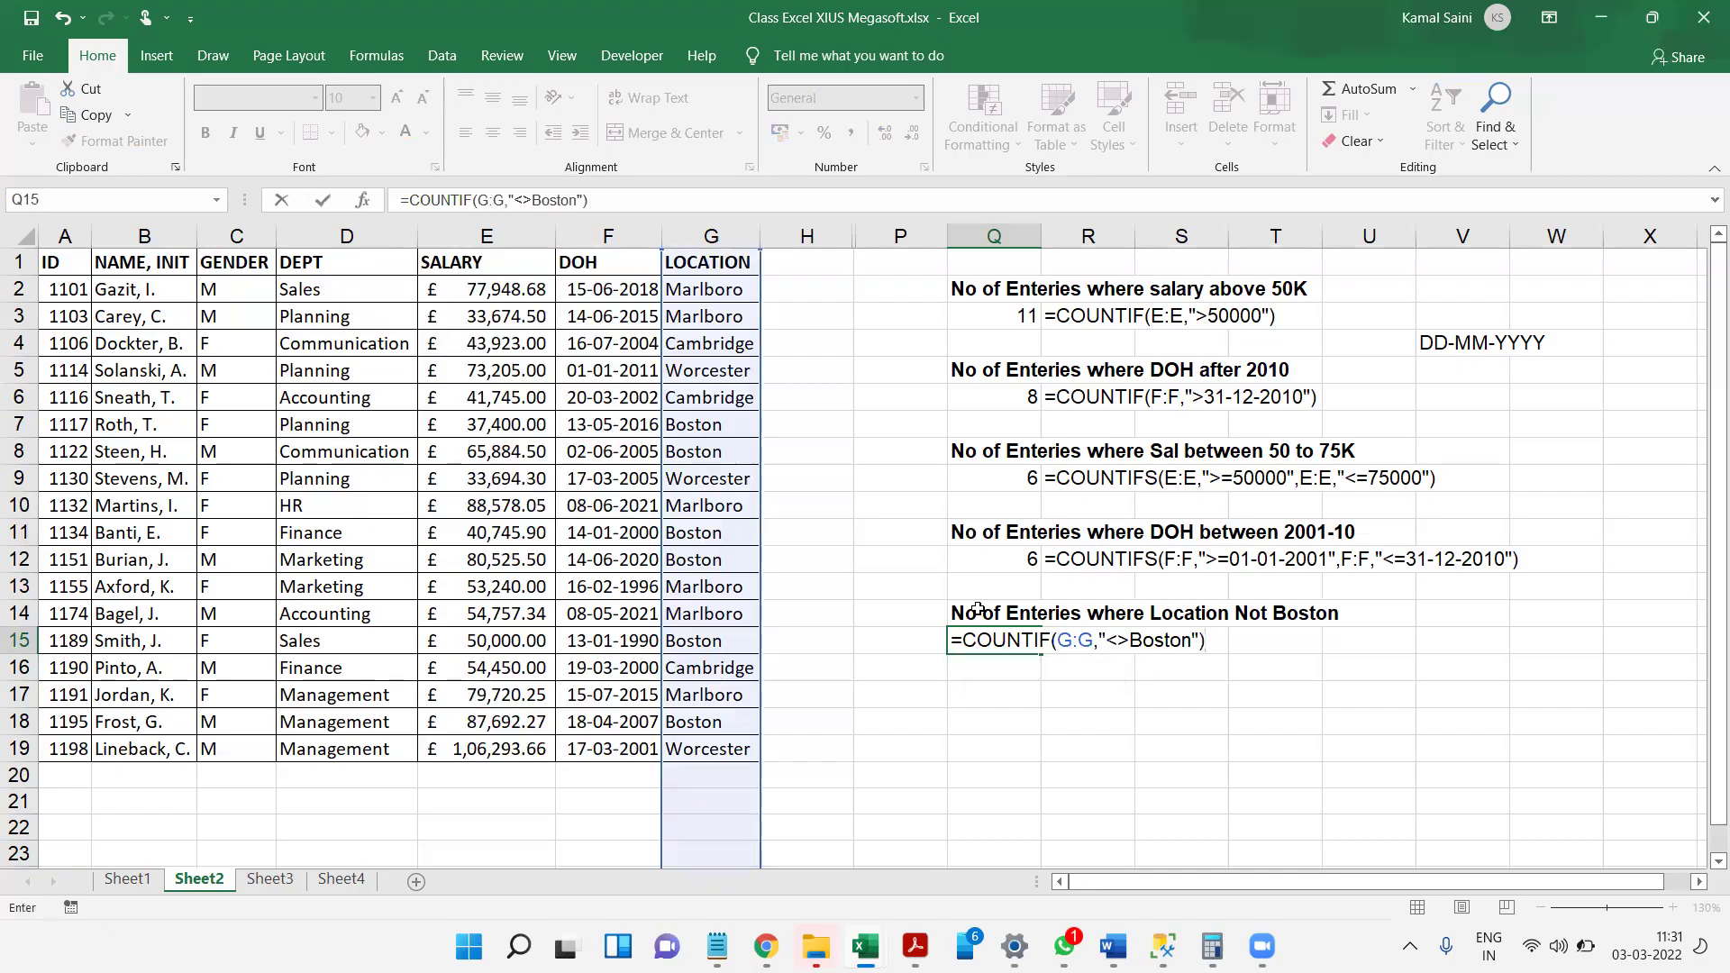
{"action": "key", "text": "Return"}
{"action": "key", "text": "Up"}
{"action": "key", "text": "Right"}
{"action": "type", "text": "=formu"}
{"action": "key", "text": "Tab"}
{"action": "type", "text": "q15"}
{"action": "key", "text": "Return"}
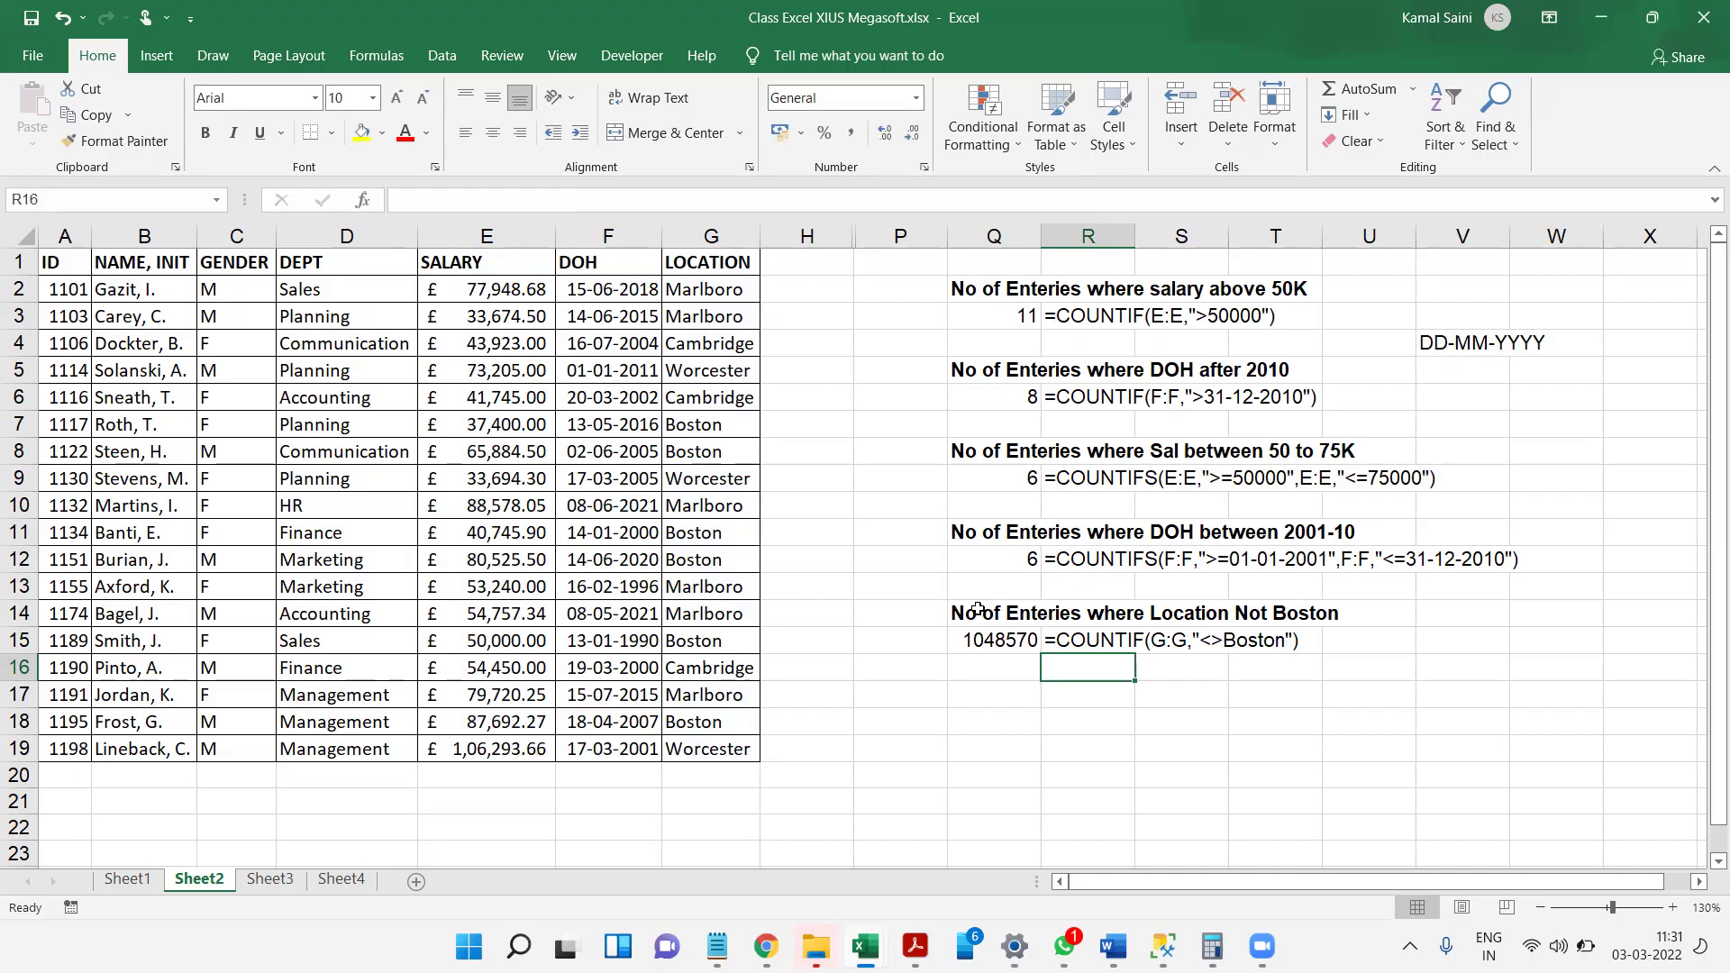
- Examine the LOCATION column, including the blank cells below the data that the full-column range covers
{"action": "key", "text": "Left"}
{"action": "key", "text": "Left"}
{"action": "key", "text": "Down"}
{"action": "key", "text": "Down"}
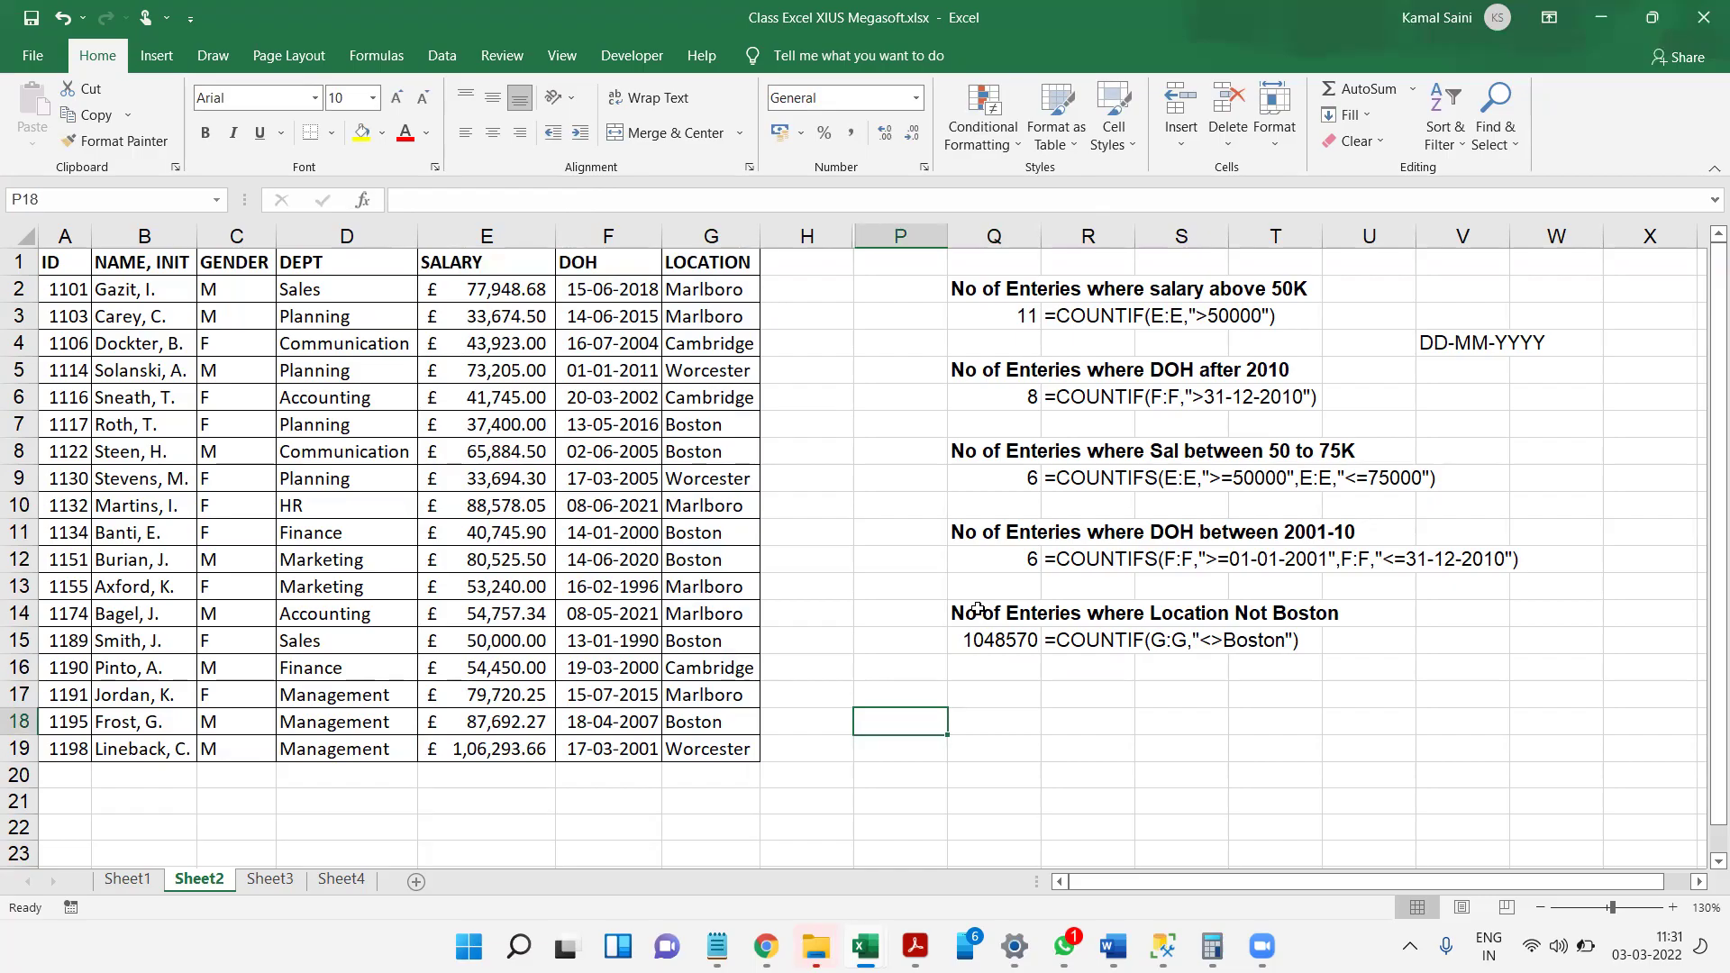
{"action": "scroll", "coordinate": [967, 589], "scroll_direction": "up", "scroll_amount": 1}
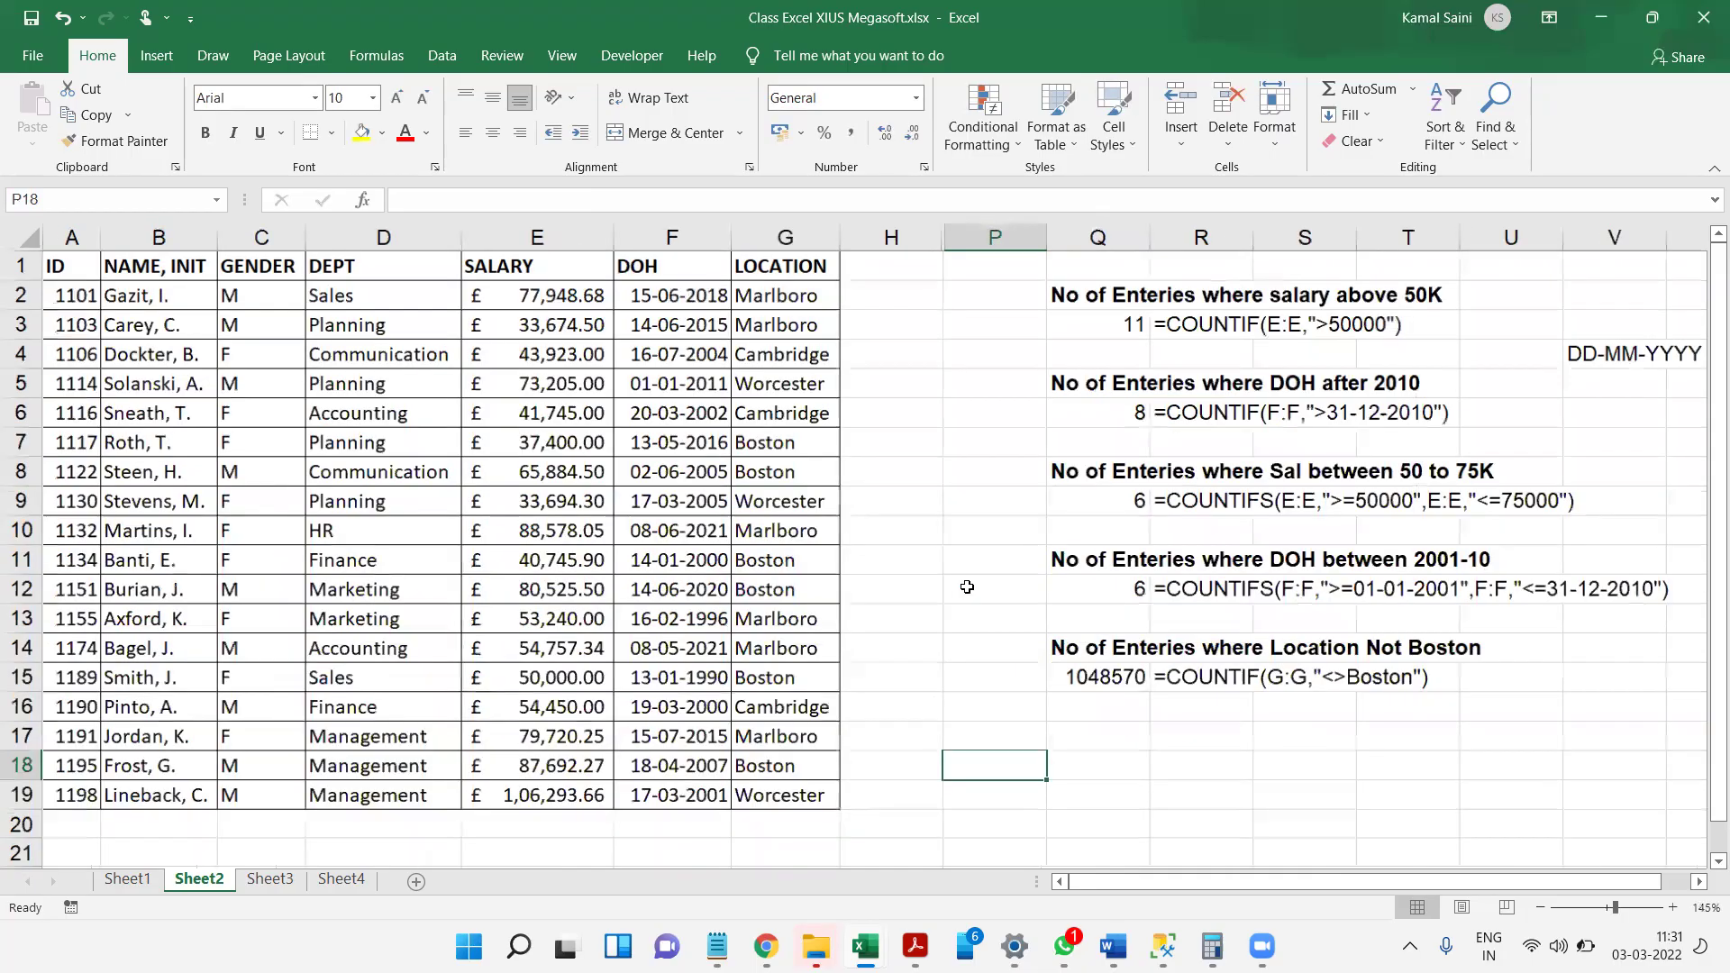
{"action": "left_click", "coordinate": [972, 592]}
{"action": "scroll", "coordinate": [972, 591], "scroll_direction": "down", "scroll_amount": 1}
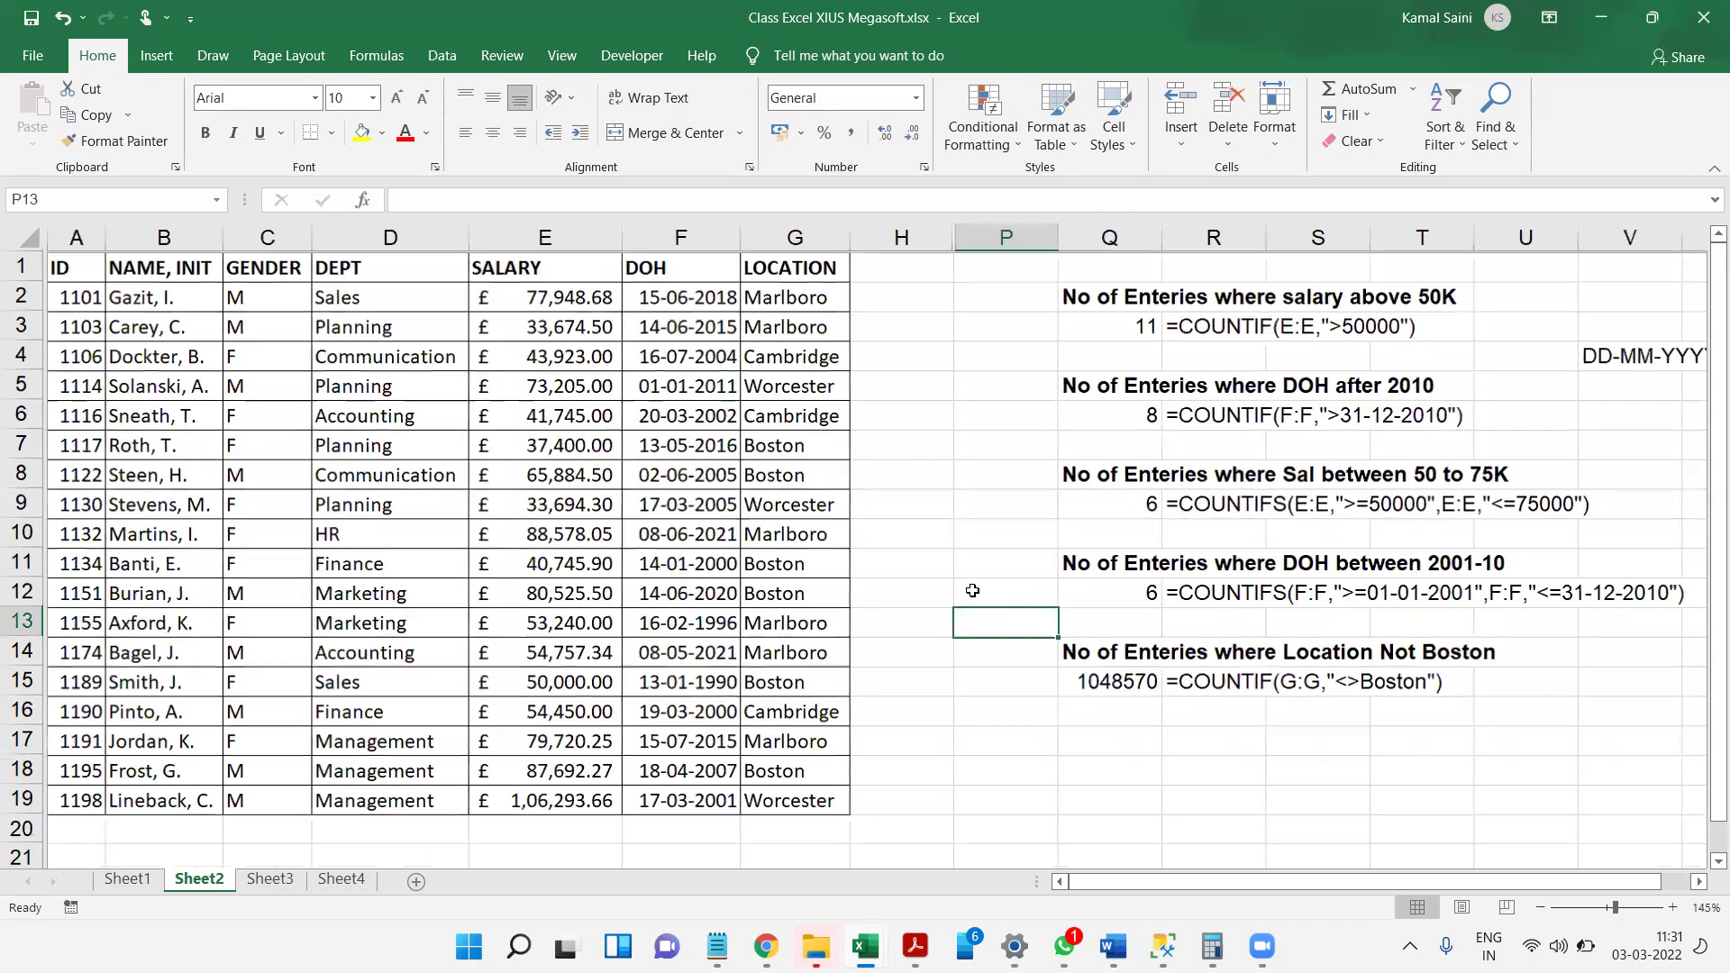
{"action": "scroll", "coordinate": [1083, 672], "scroll_direction": "down", "scroll_amount": 1}
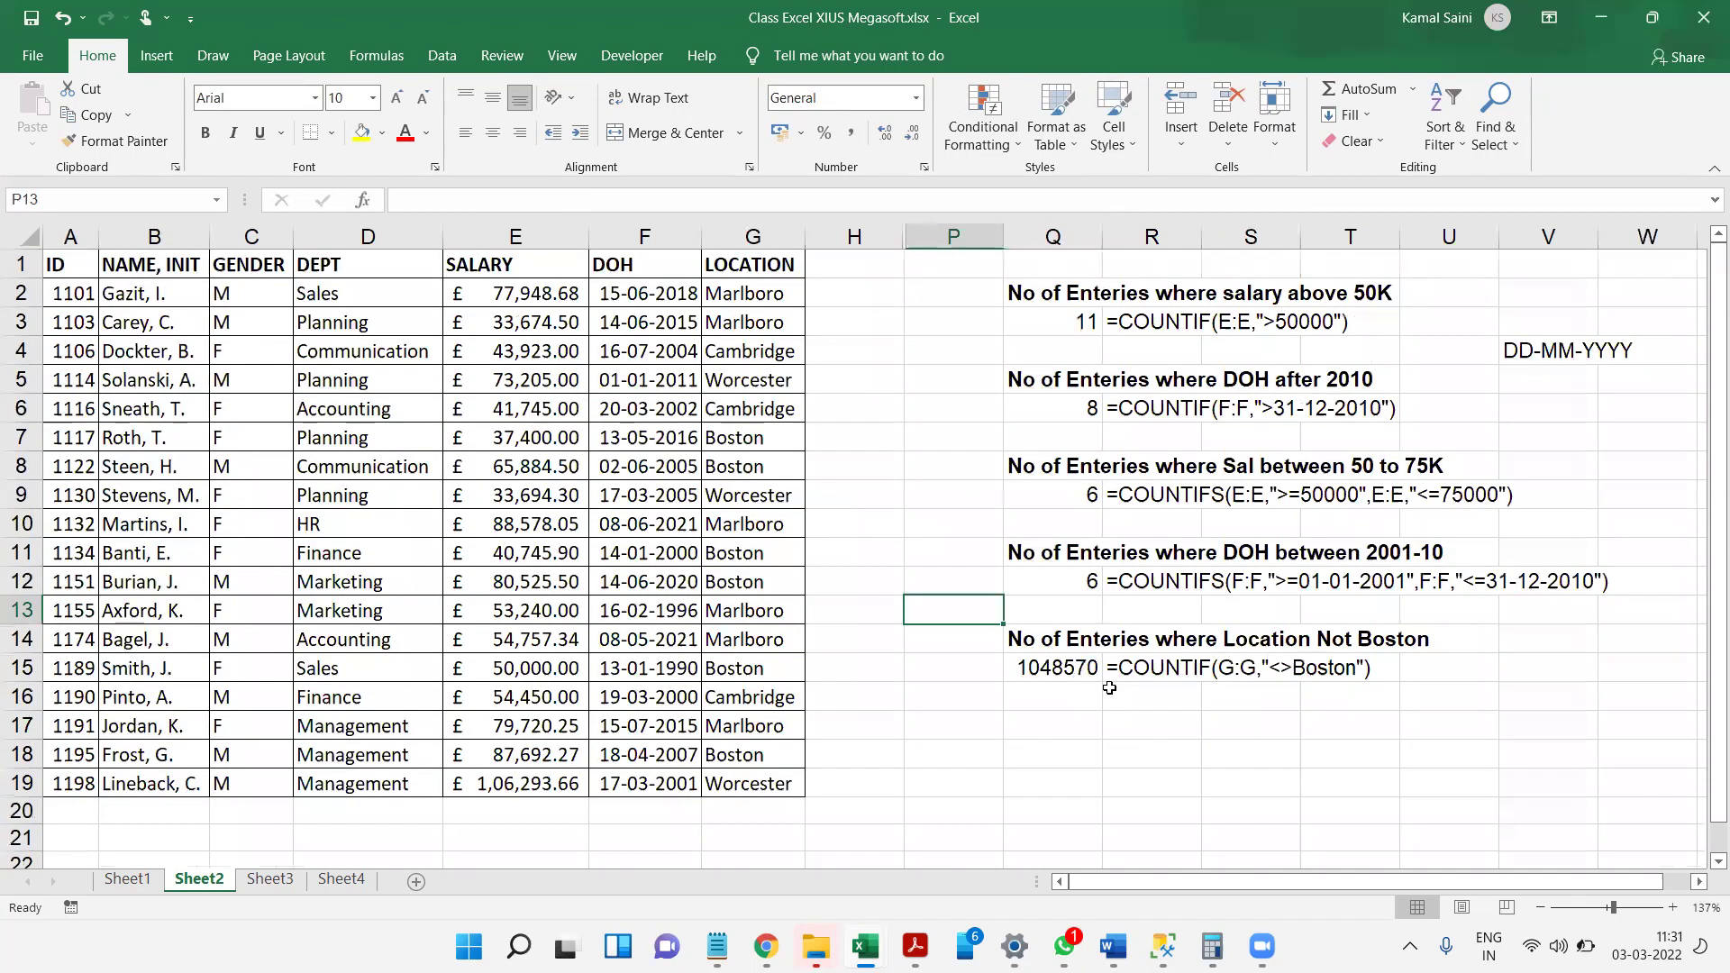
{"action": "left_click", "coordinate": [737, 236]}
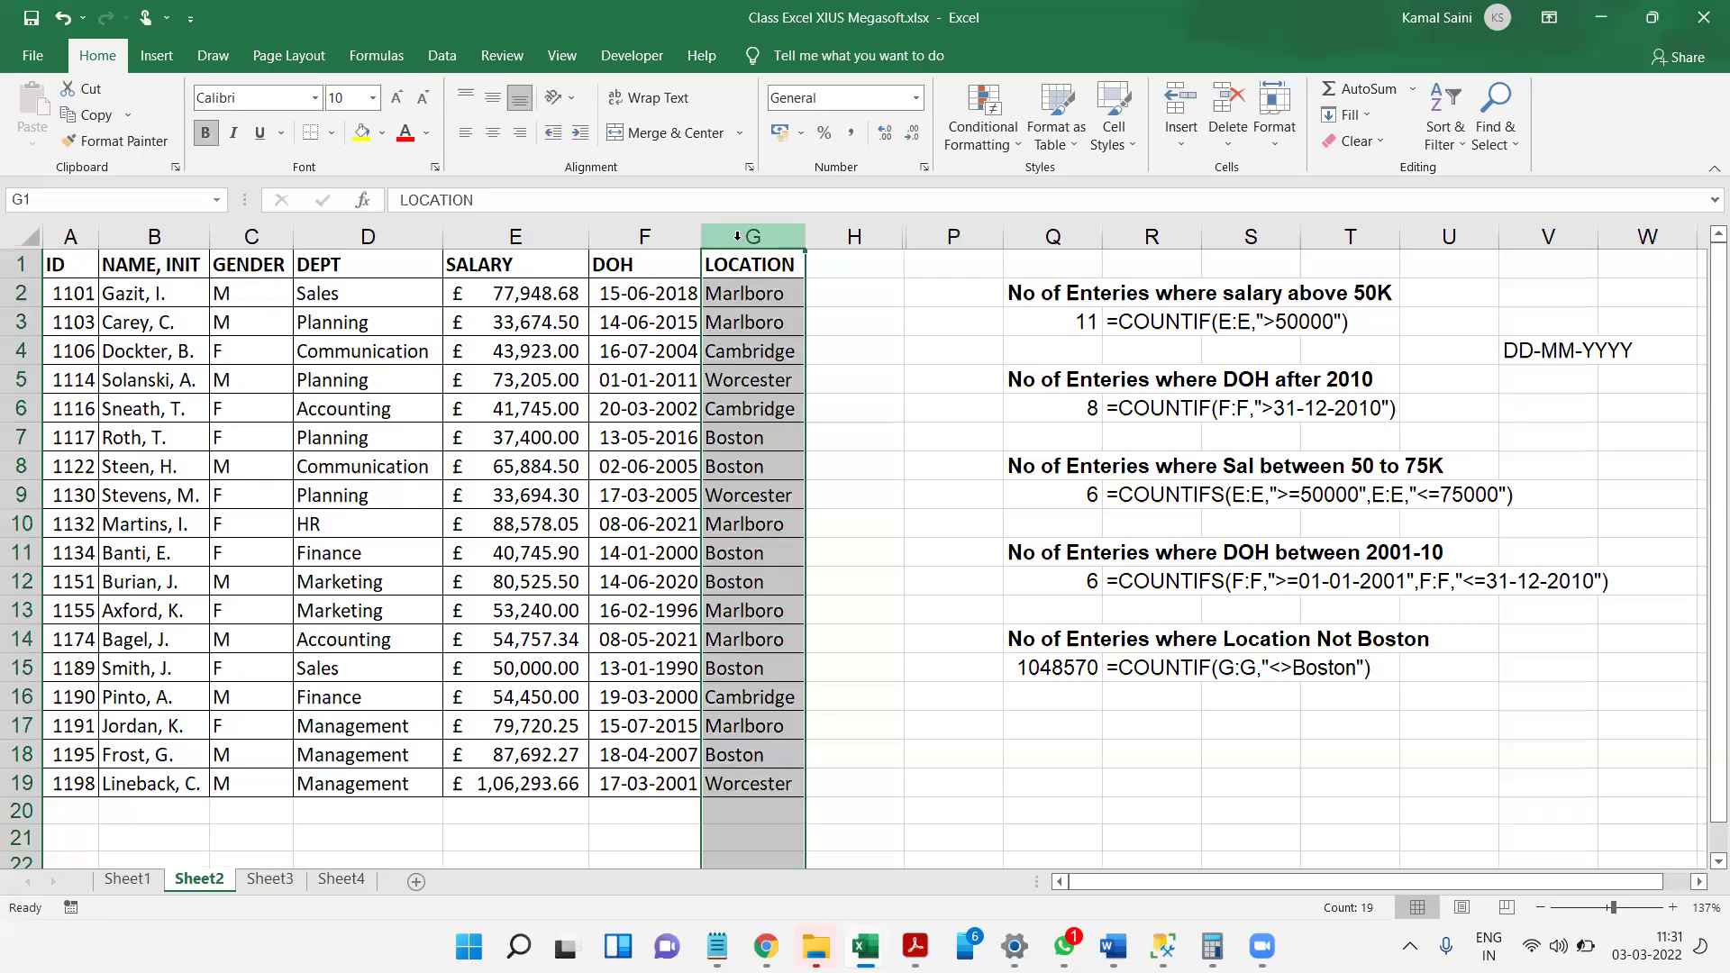
{"action": "left_click", "coordinate": [771, 811]}
{"action": "left_click", "coordinate": [769, 849]}
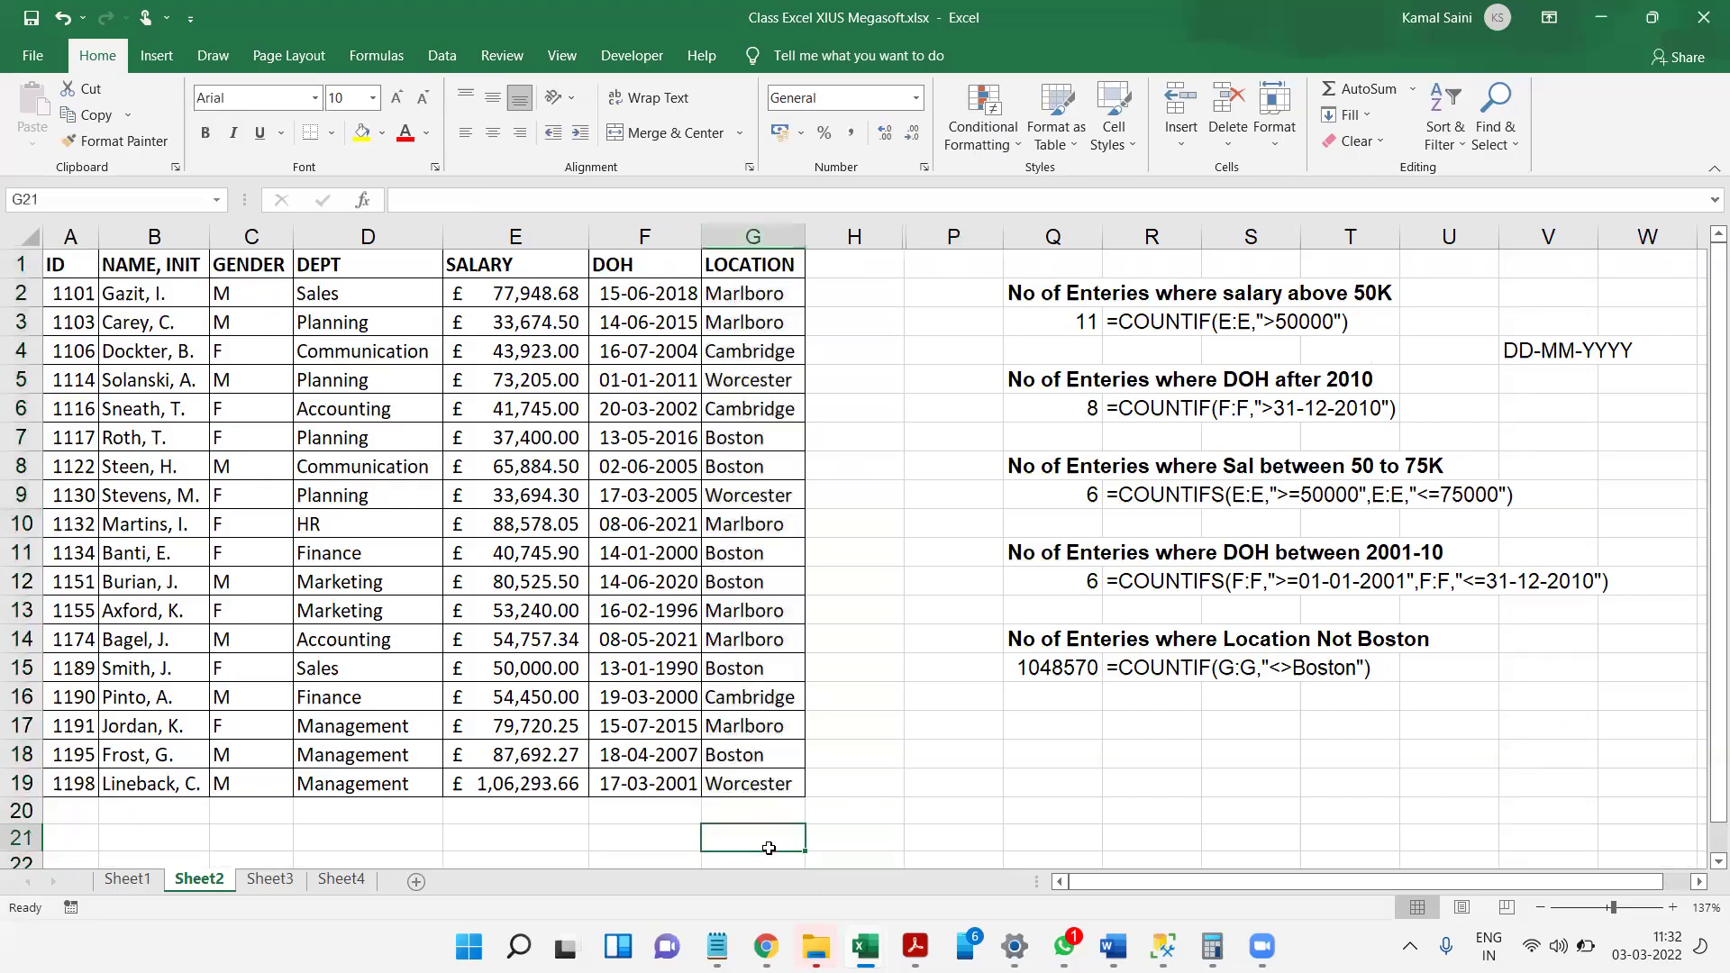
{"action": "left_click", "coordinate": [769, 856]}
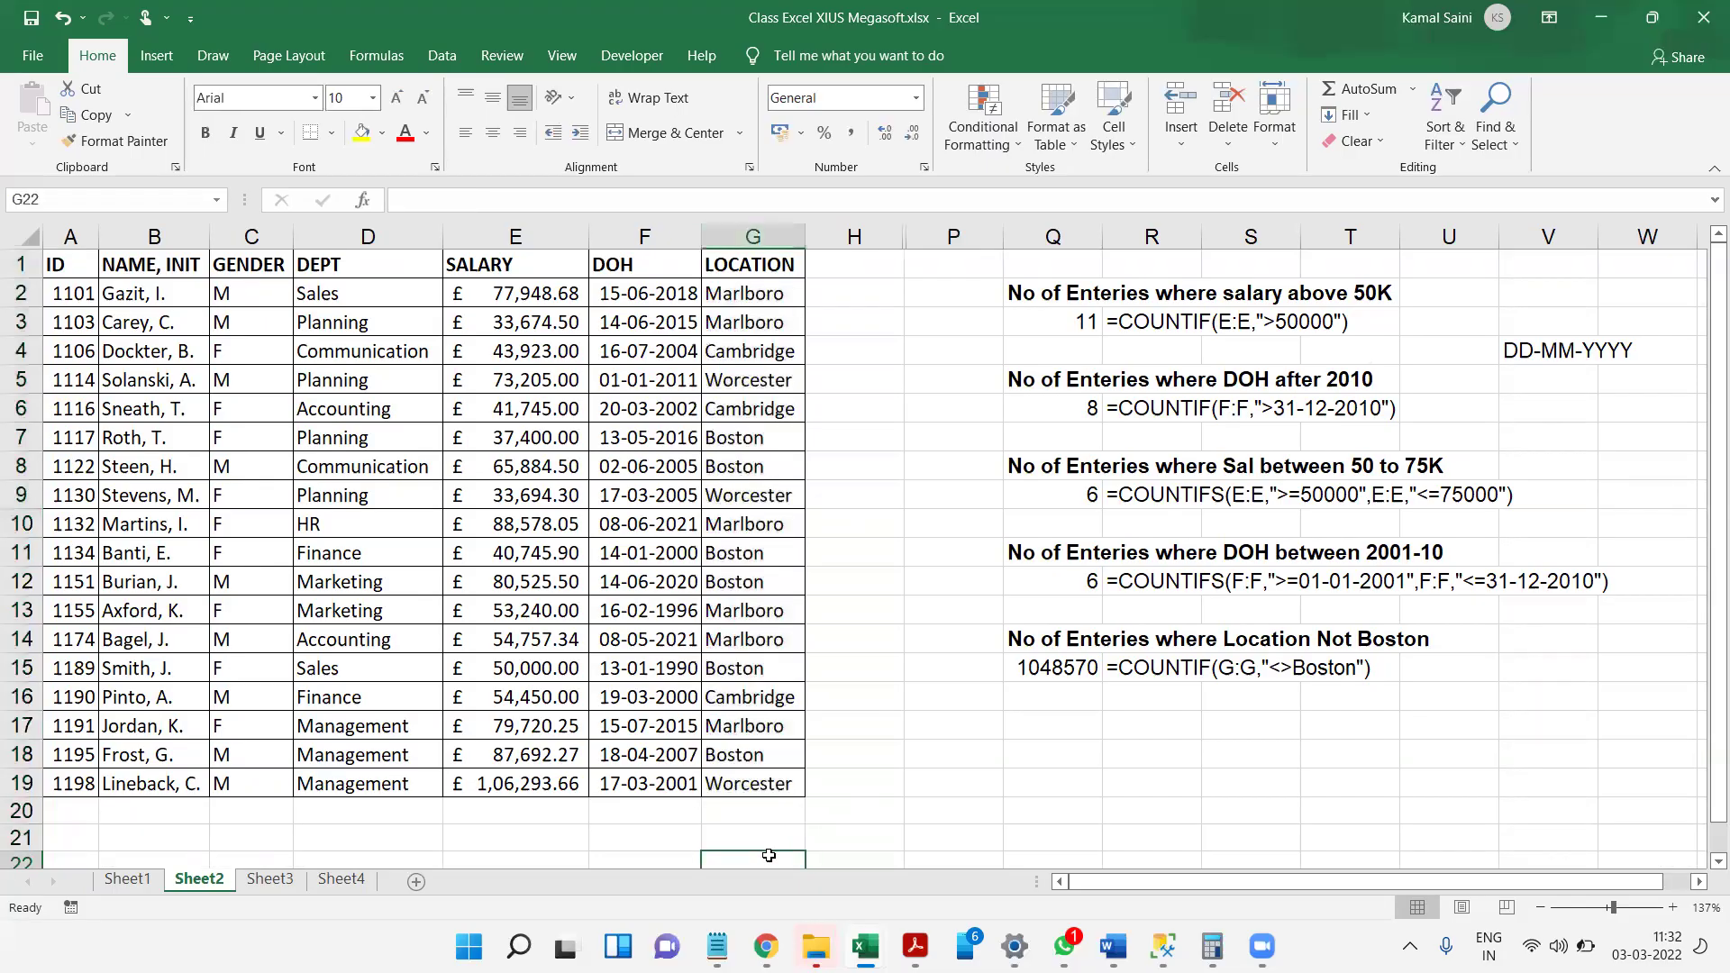
- Restrict the range of the COUNTIF formula in Q15 to G2:G19
{"action": "left_click", "coordinate": [1092, 664]}
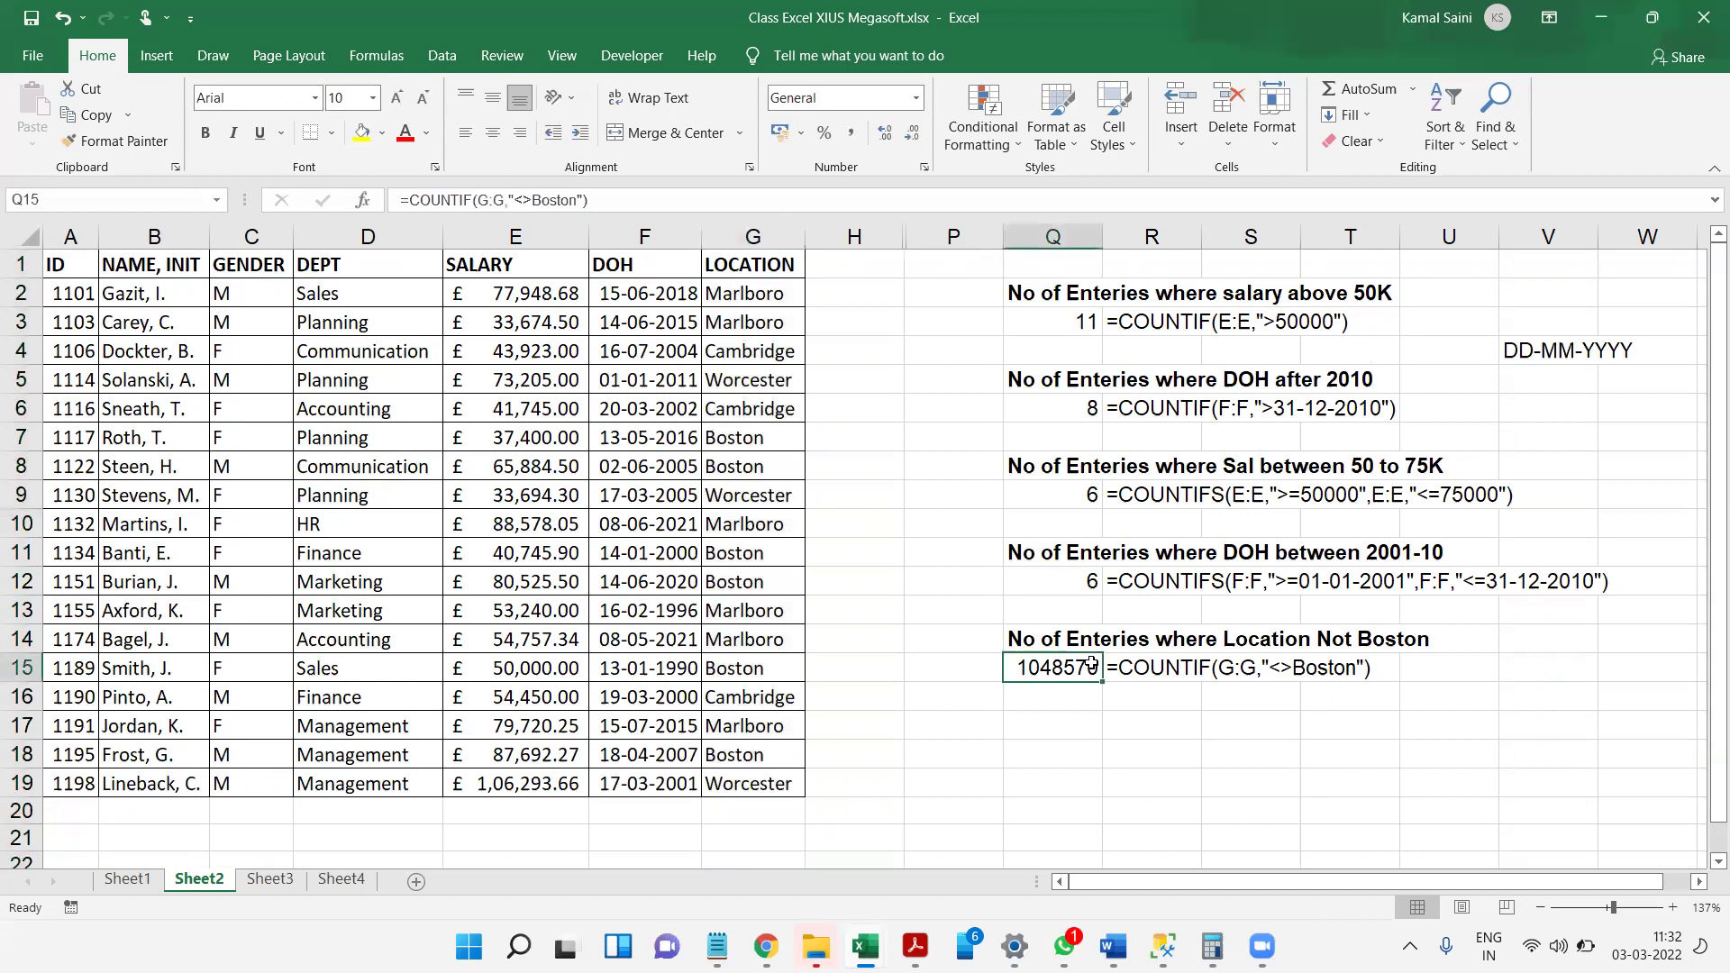
{"action": "double_click", "coordinate": [1092, 665]}
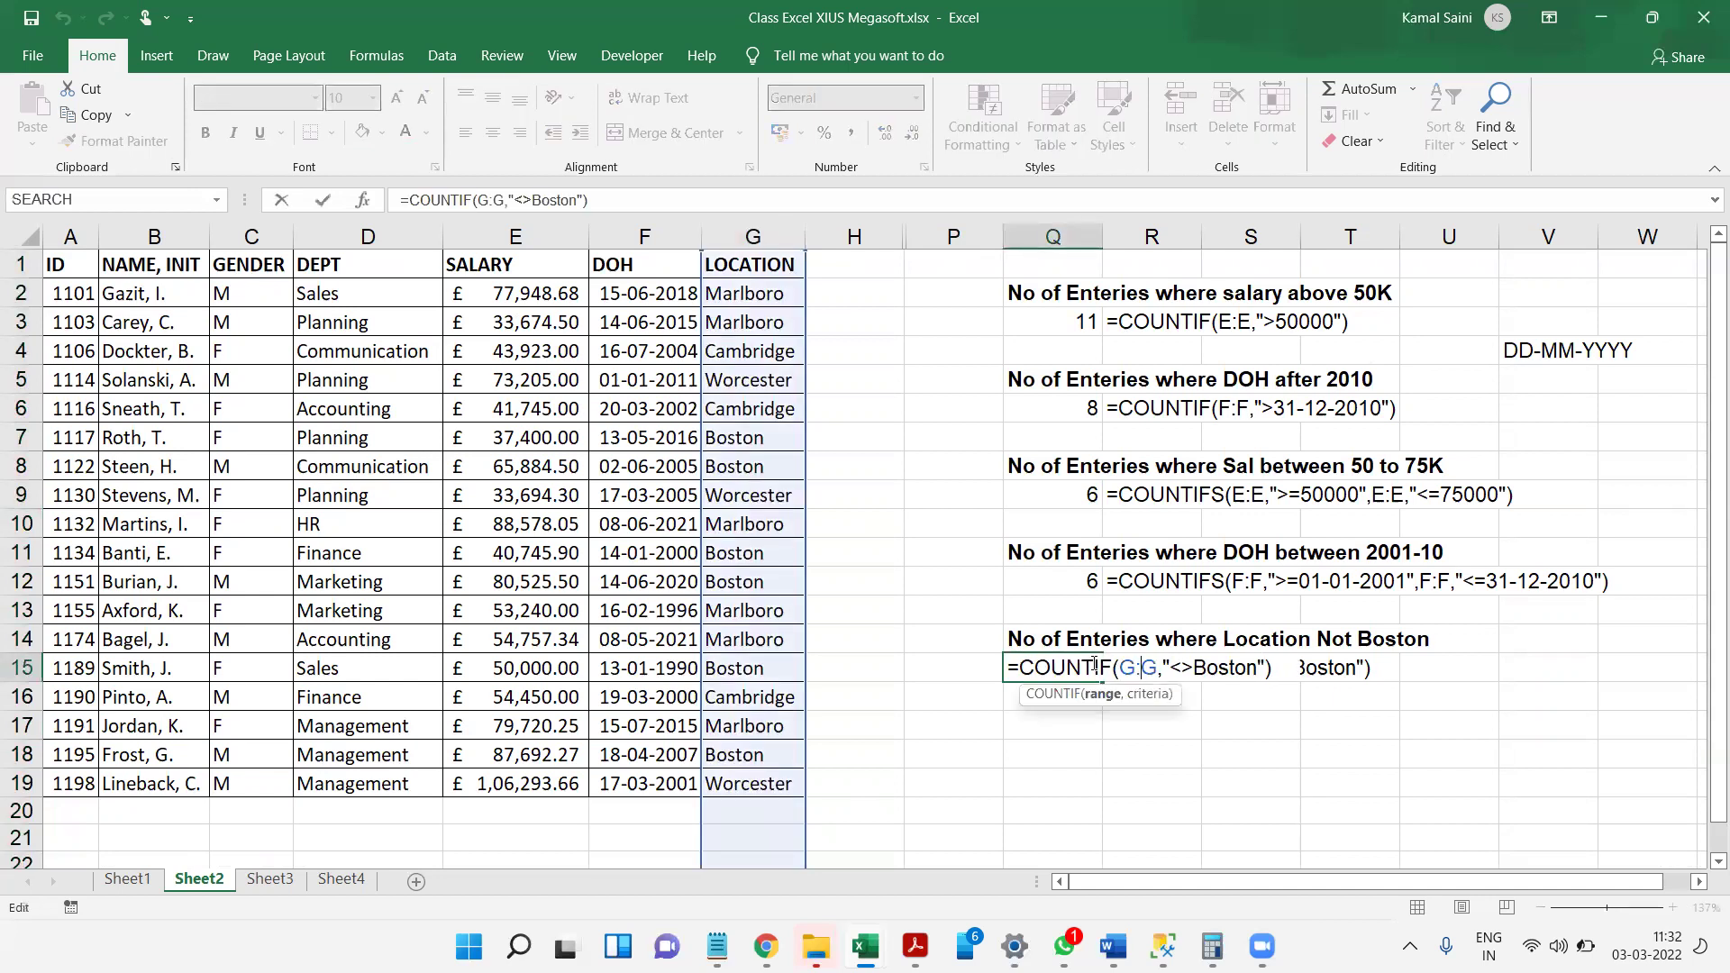
{"action": "type", "text": "2:G"}
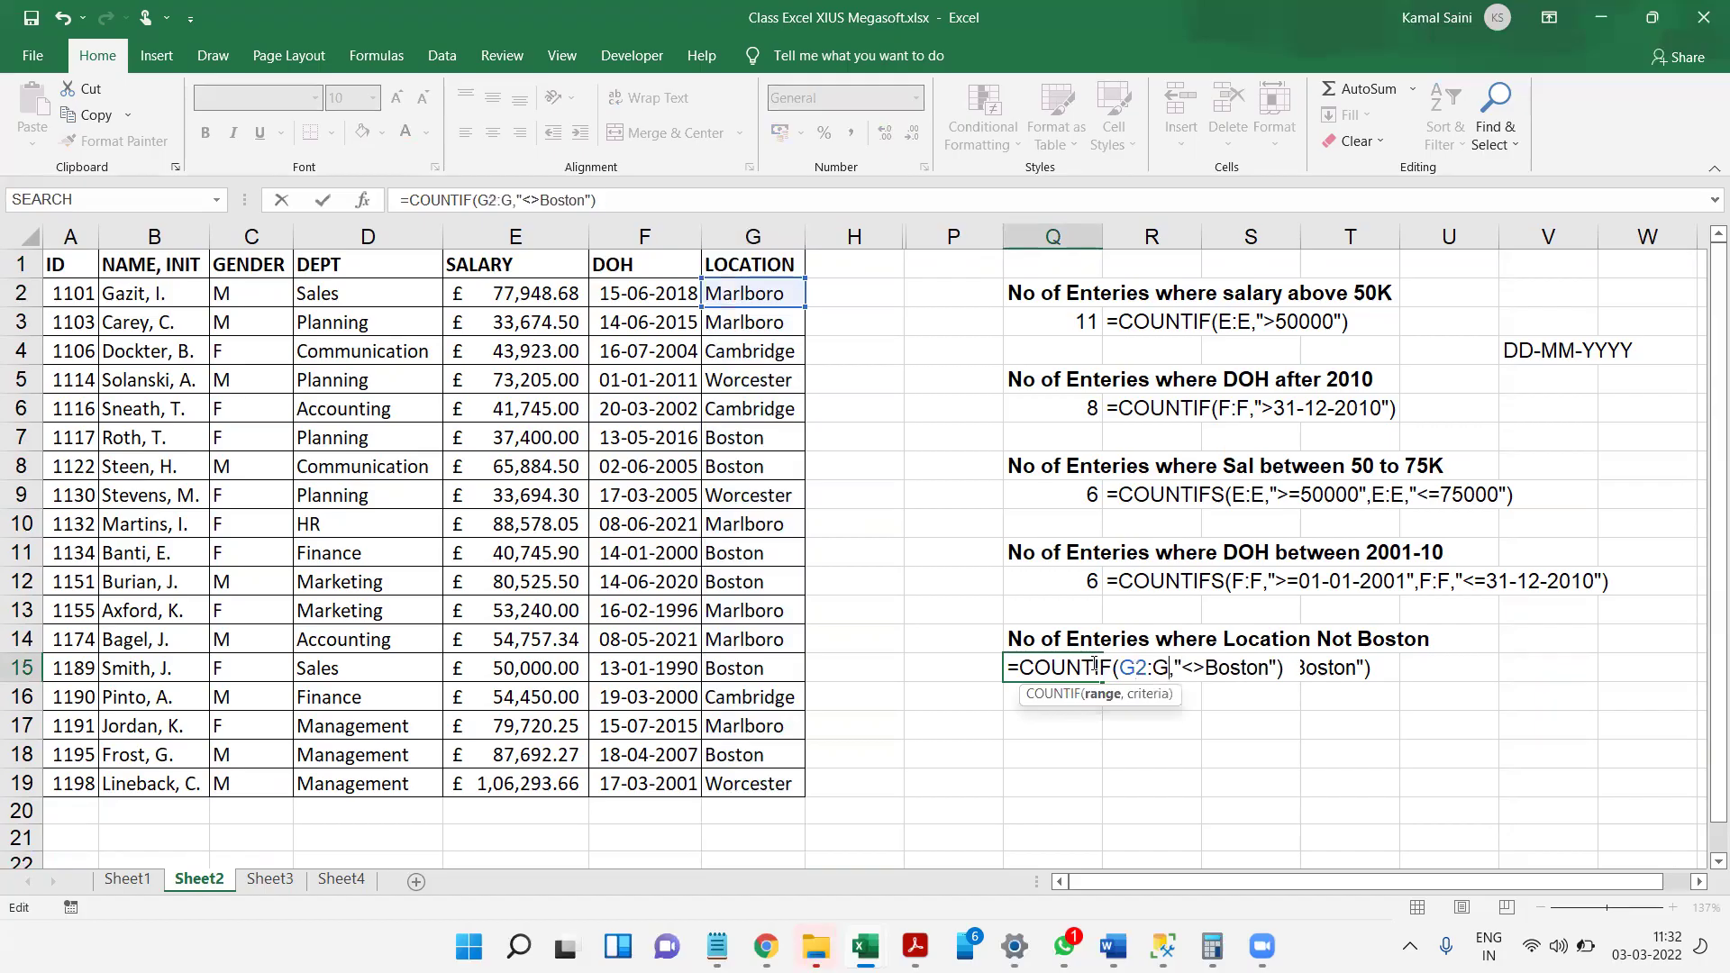
{"action": "type", "text": "19"}
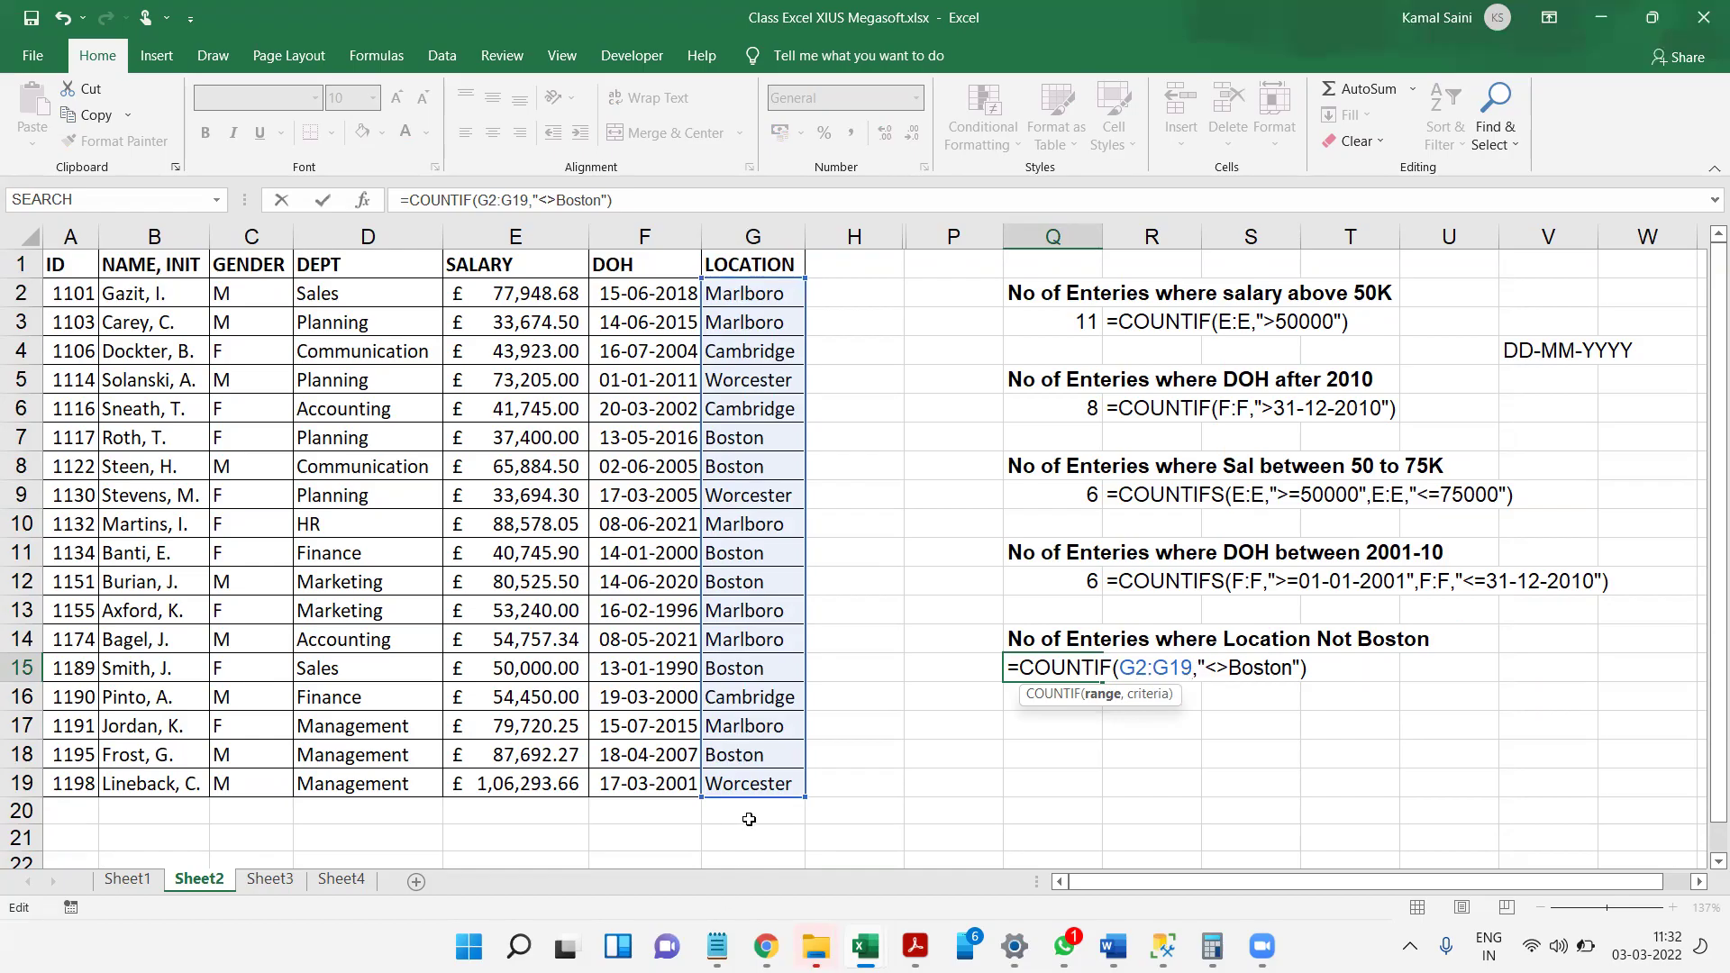
{"action": "key", "text": "Return"}
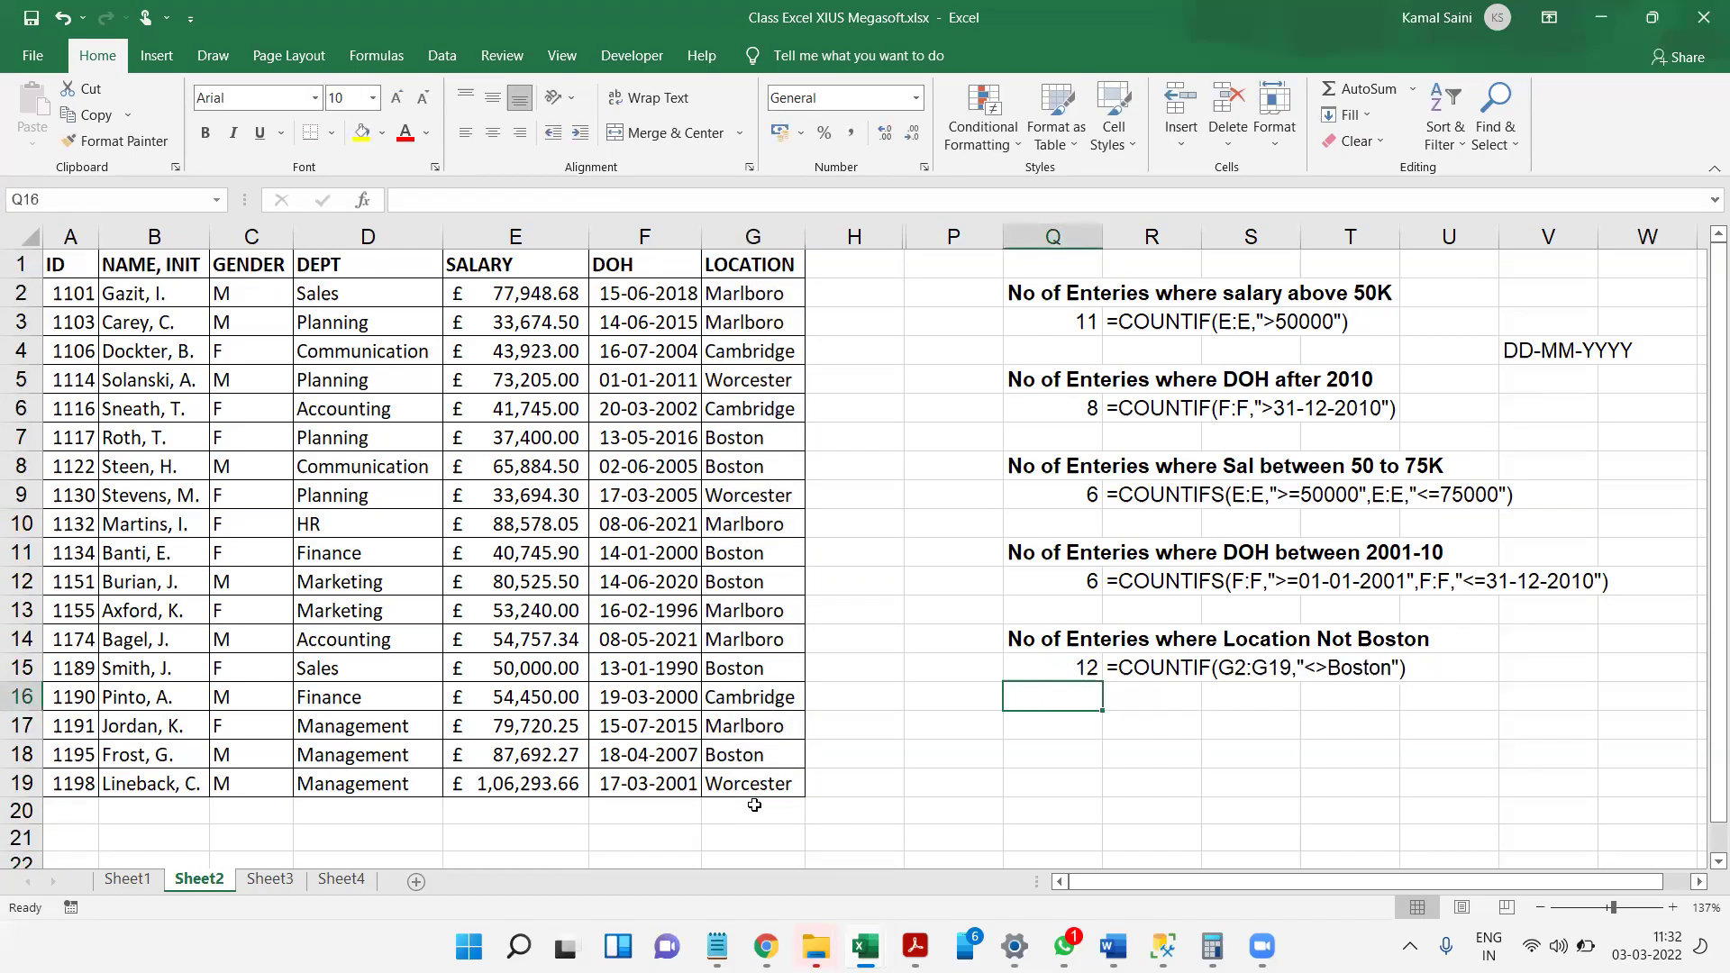
{"action": "key", "text": "Up"}
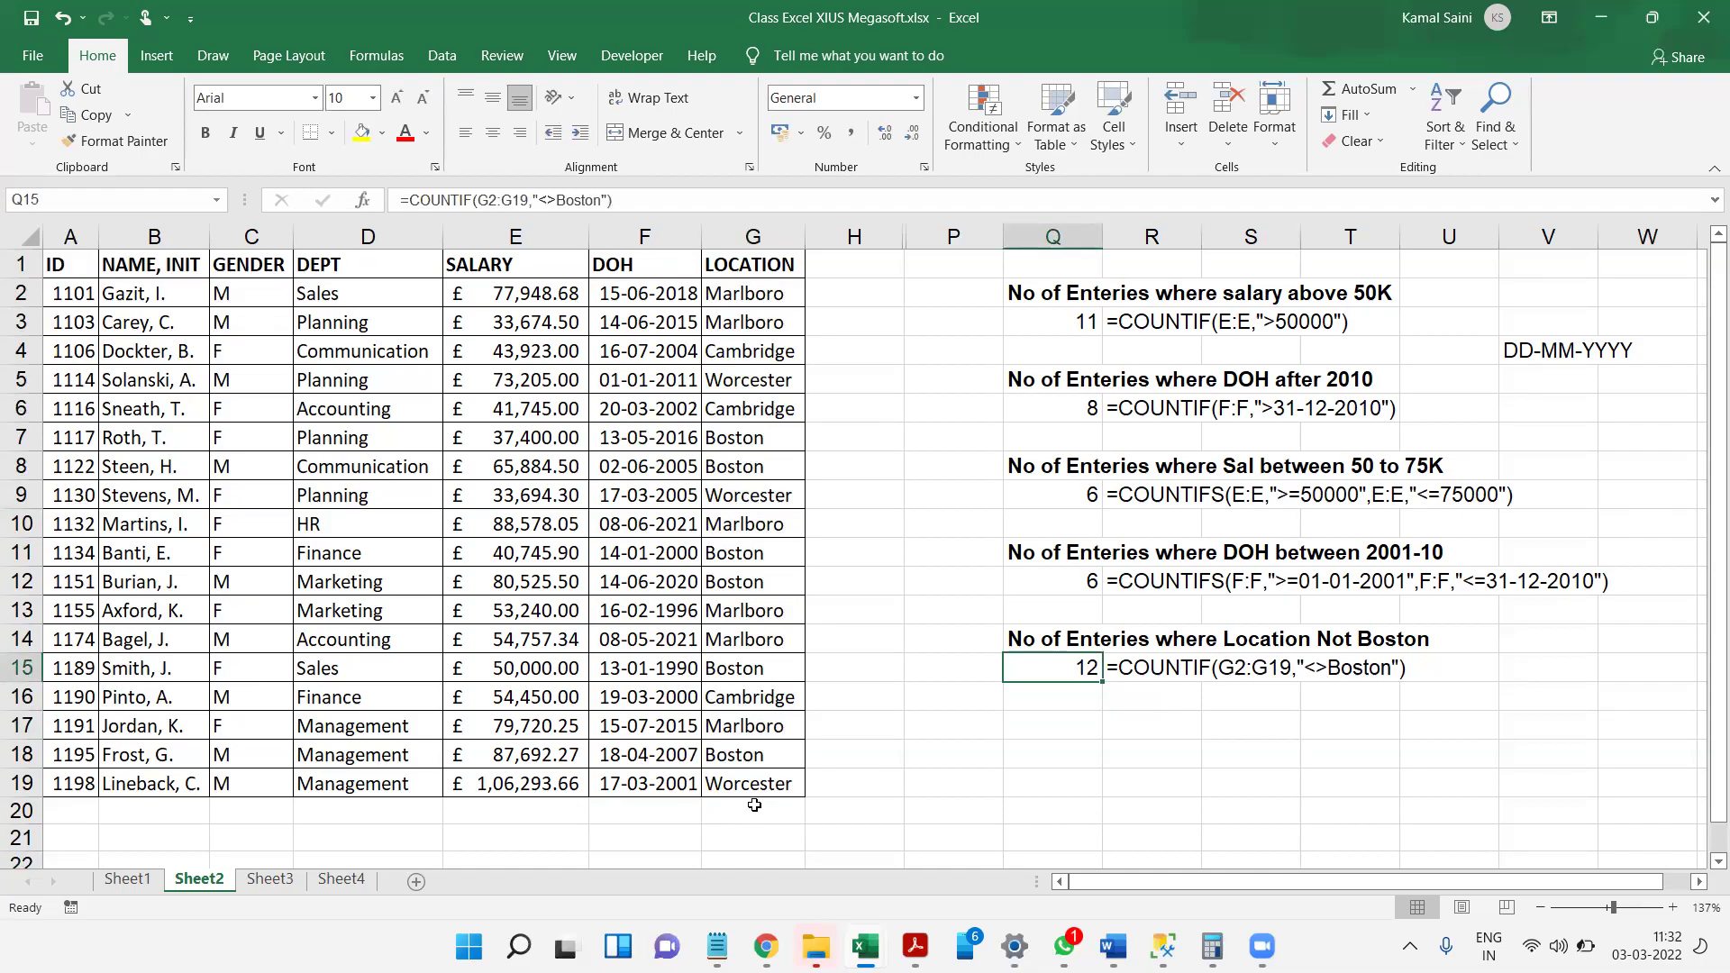
- Enter the bold heading "No of Enteries where Name begins with Letter S" in Q17
{"action": "key", "text": "Down"}
{"action": "key", "text": "Down"}
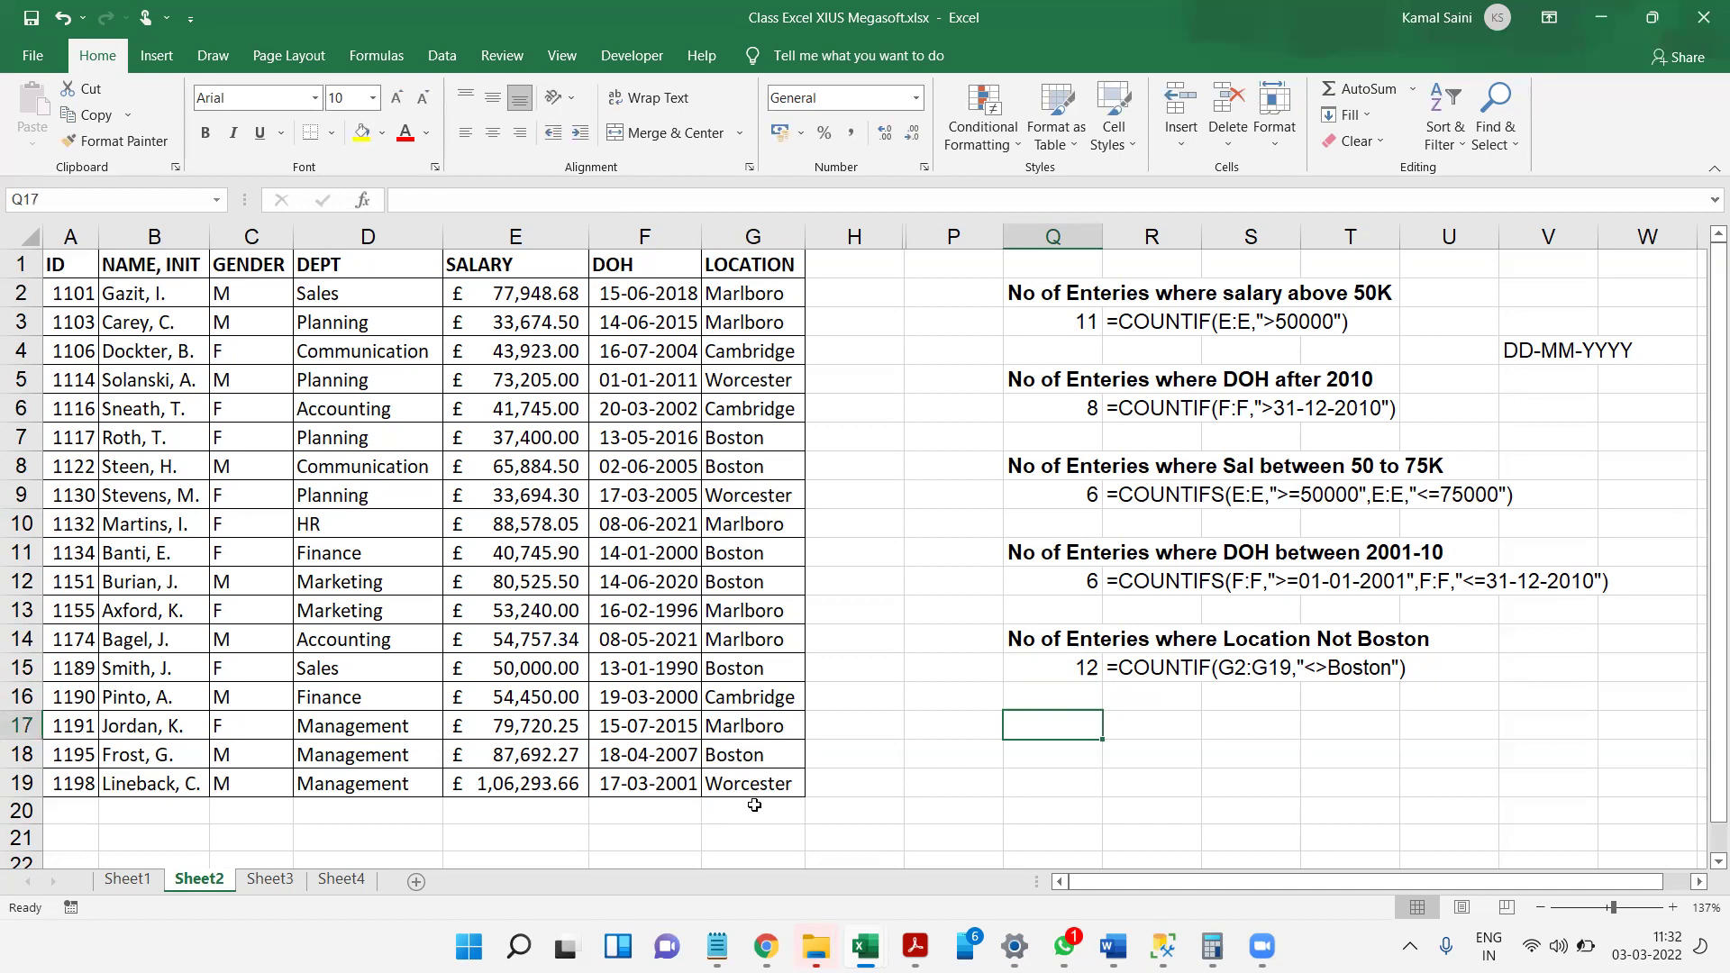
{"action": "type", "text": "No"}
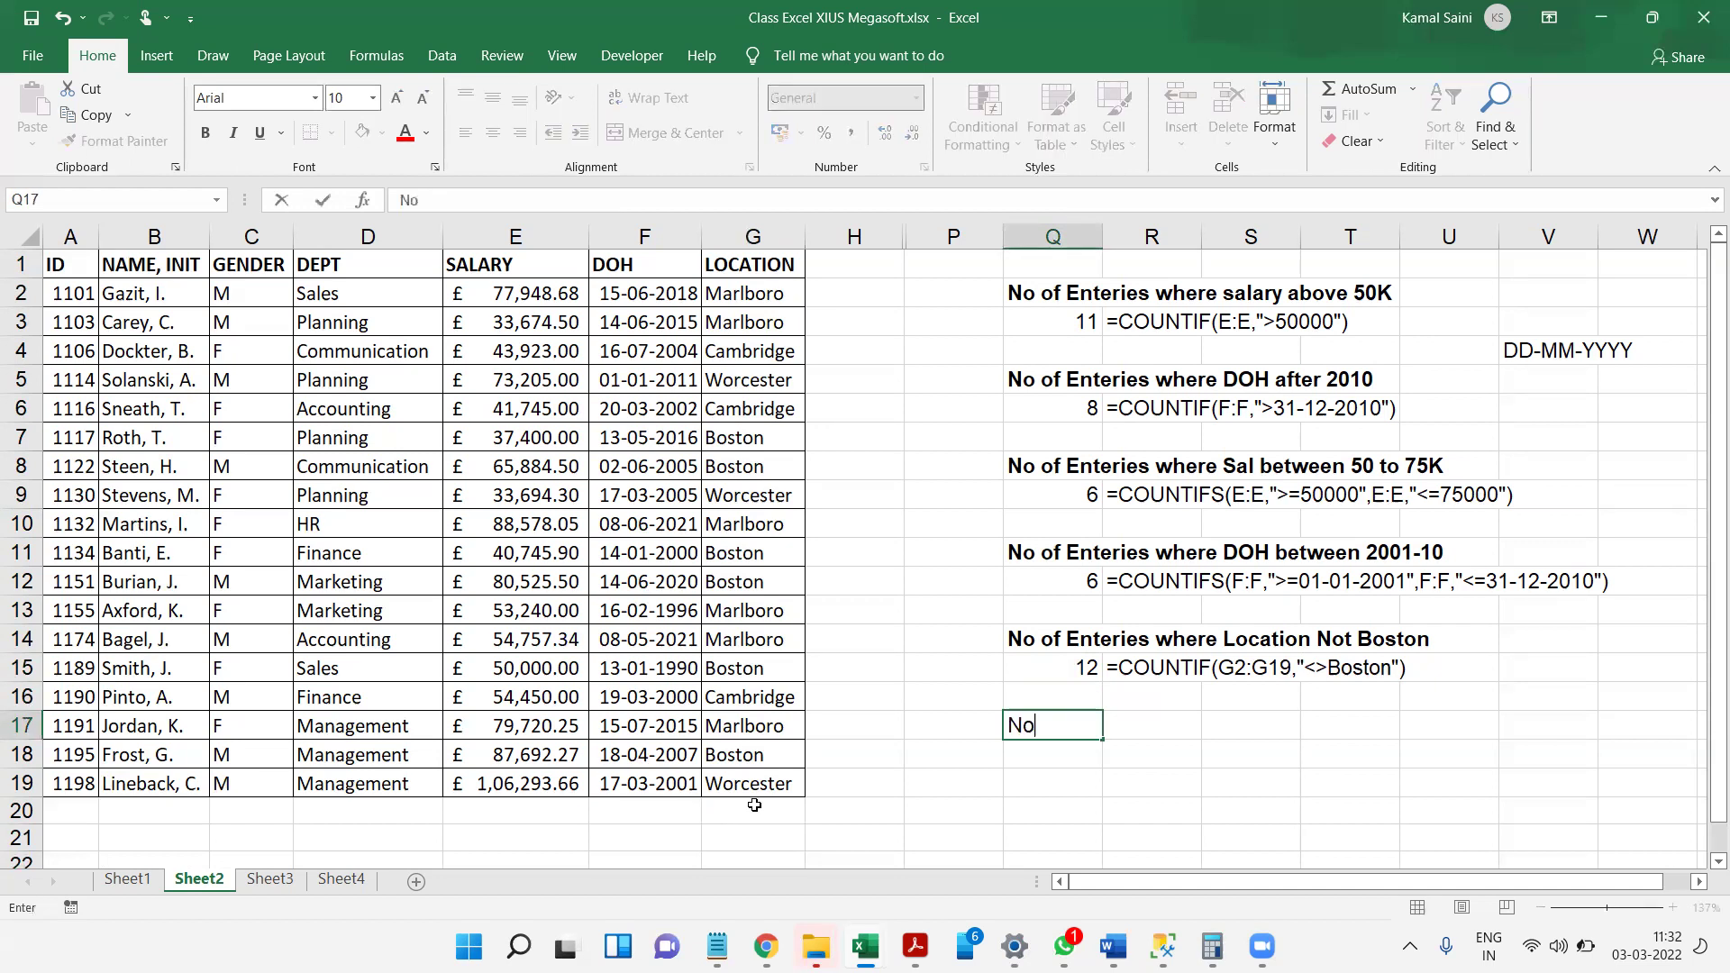
{"action": "type", "text": " of ENteiries where Name begins with Letters"}
{"action": "key", "text": "BackSpace"}
{"action": "type", "text": "S"}
{"action": "key", "text": "Return"}
{"action": "key", "text": "Up"}
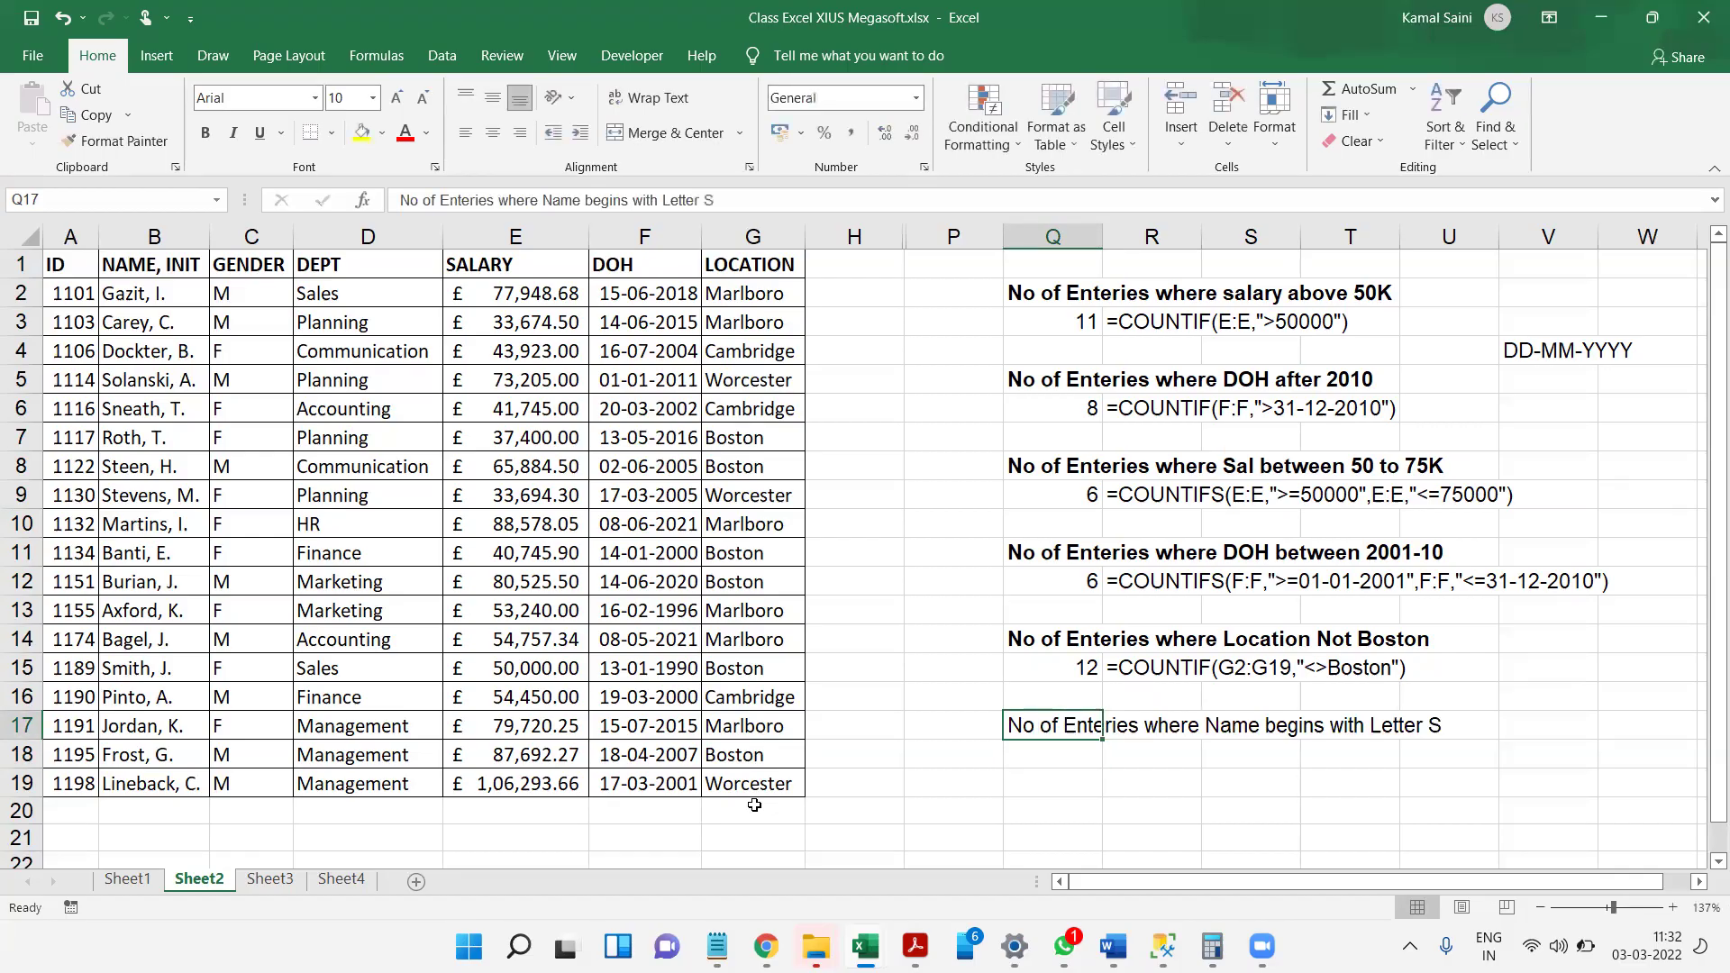
{"action": "key", "text": "ctrl+b"}
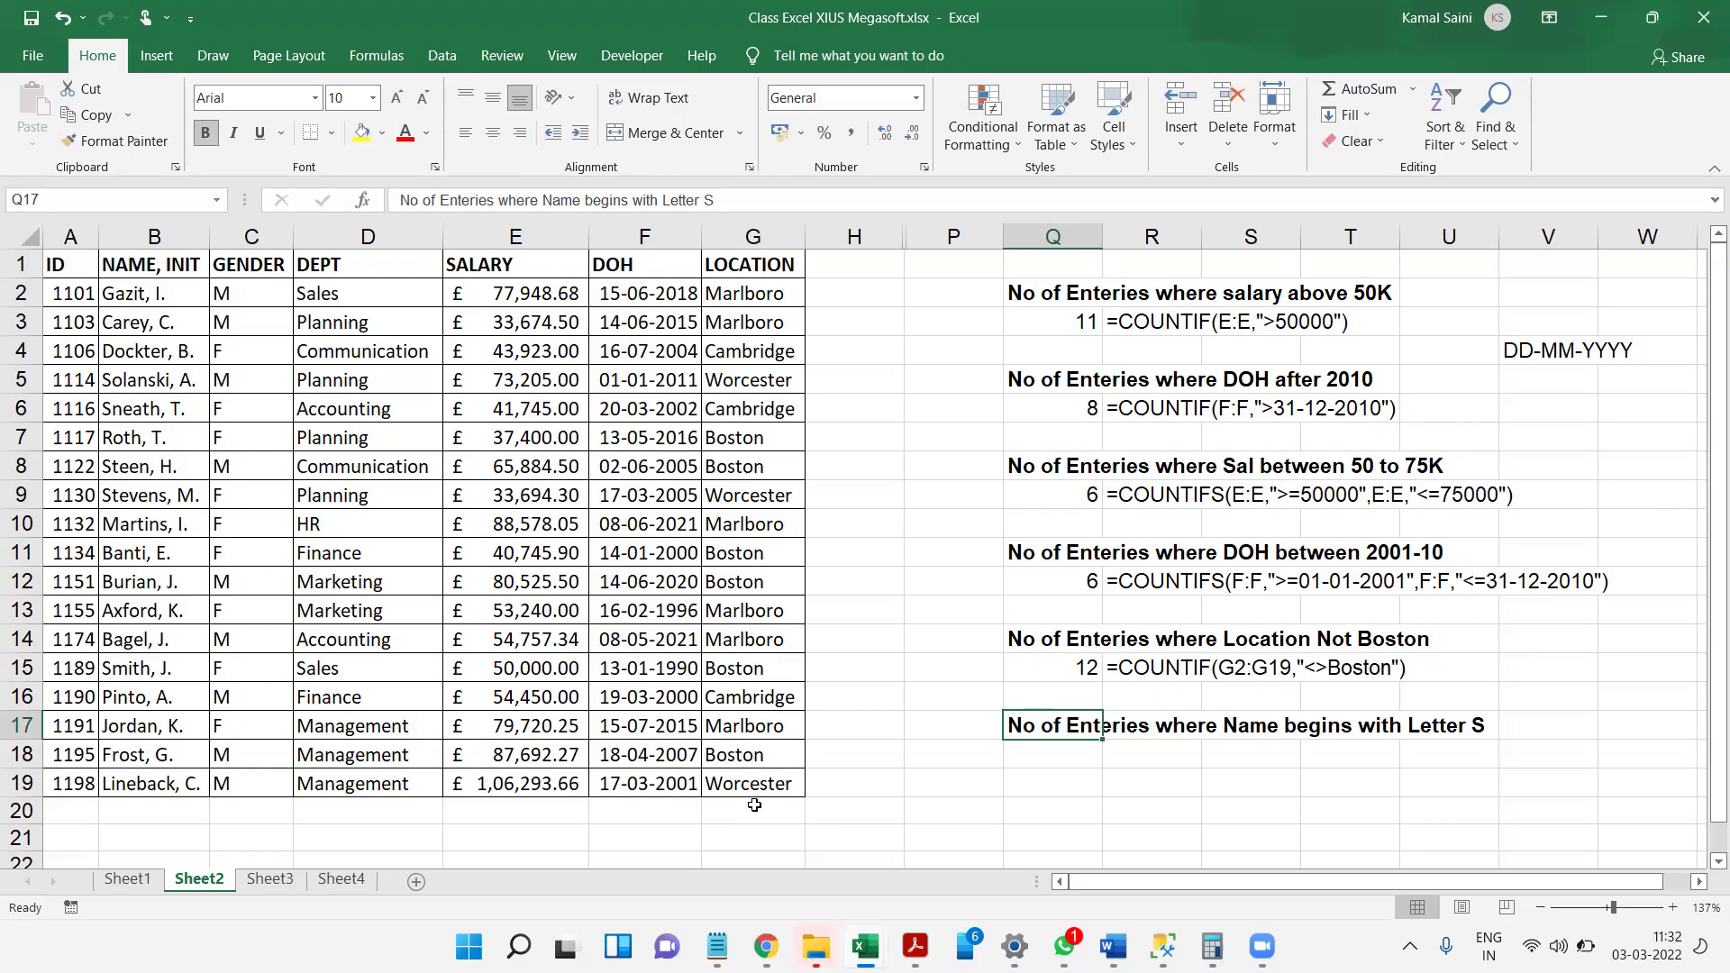
{"action": "key", "text": "Right"}
{"action": "key", "text": "Right"}
{"action": "key", "text": "Right"}
{"action": "key", "text": "Right"}
{"action": "key", "text": "Right"}
{"action": "key", "text": "Right"}
{"action": "key", "text": "Right"}
{"action": "key", "text": "Right"}
{"action": "key", "text": "Right"}
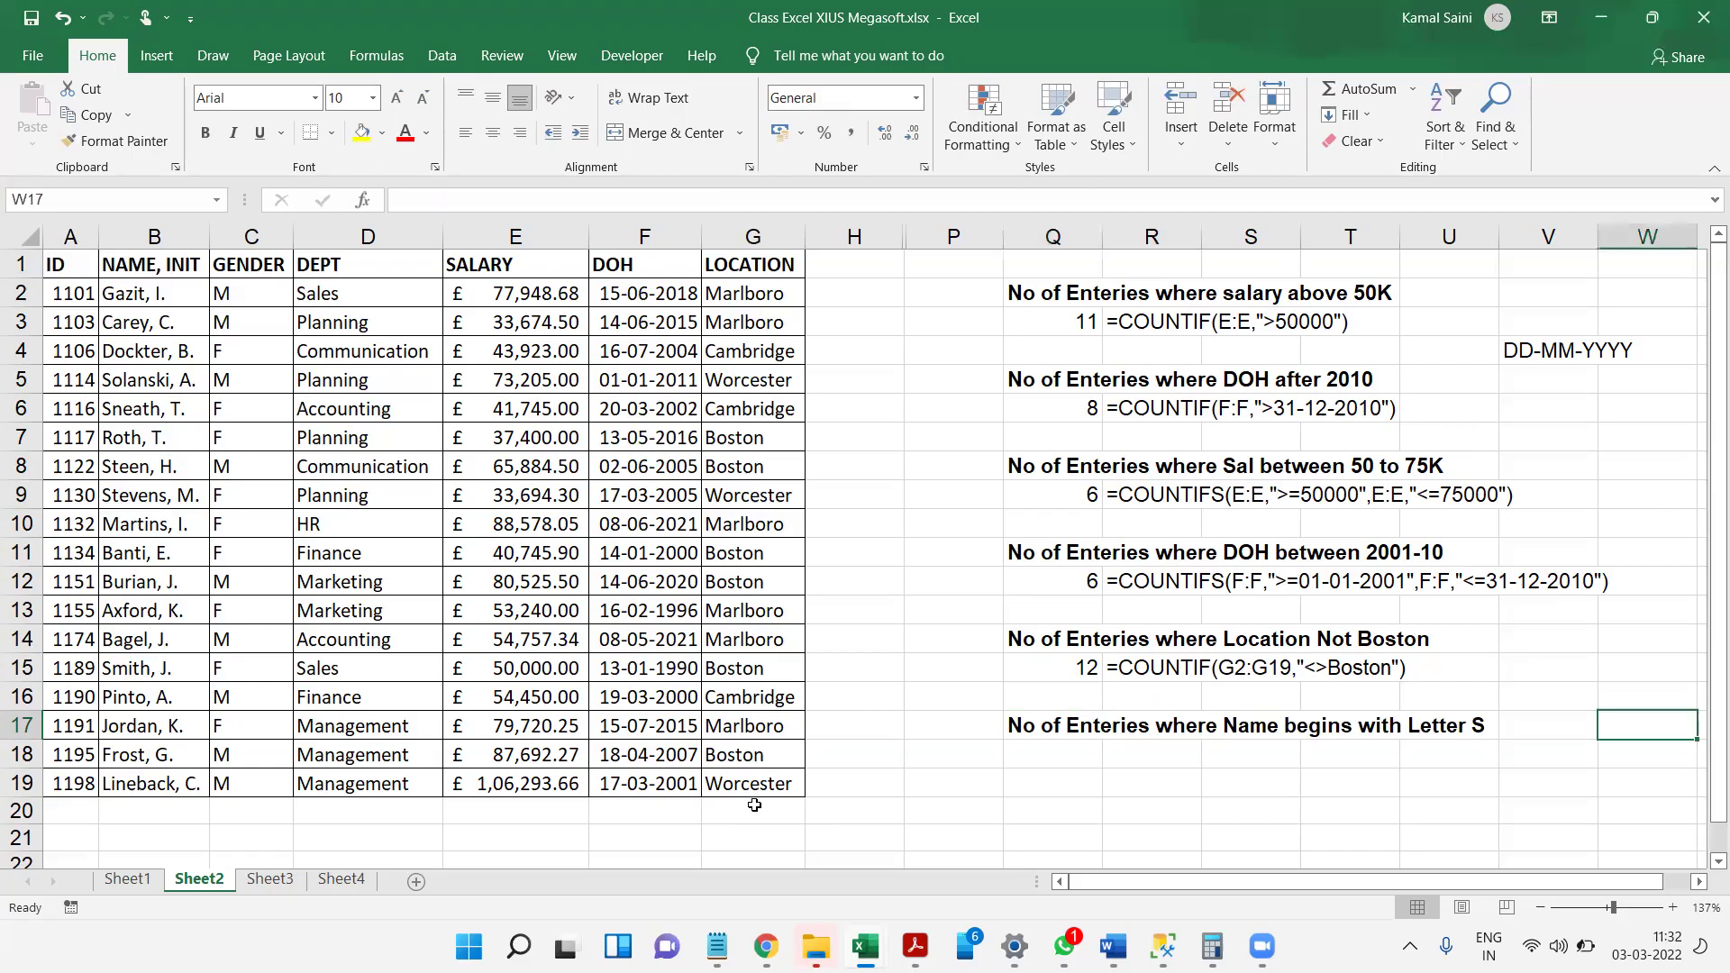
{"action": "key", "text": "Right"}
{"action": "key", "text": "Right"}
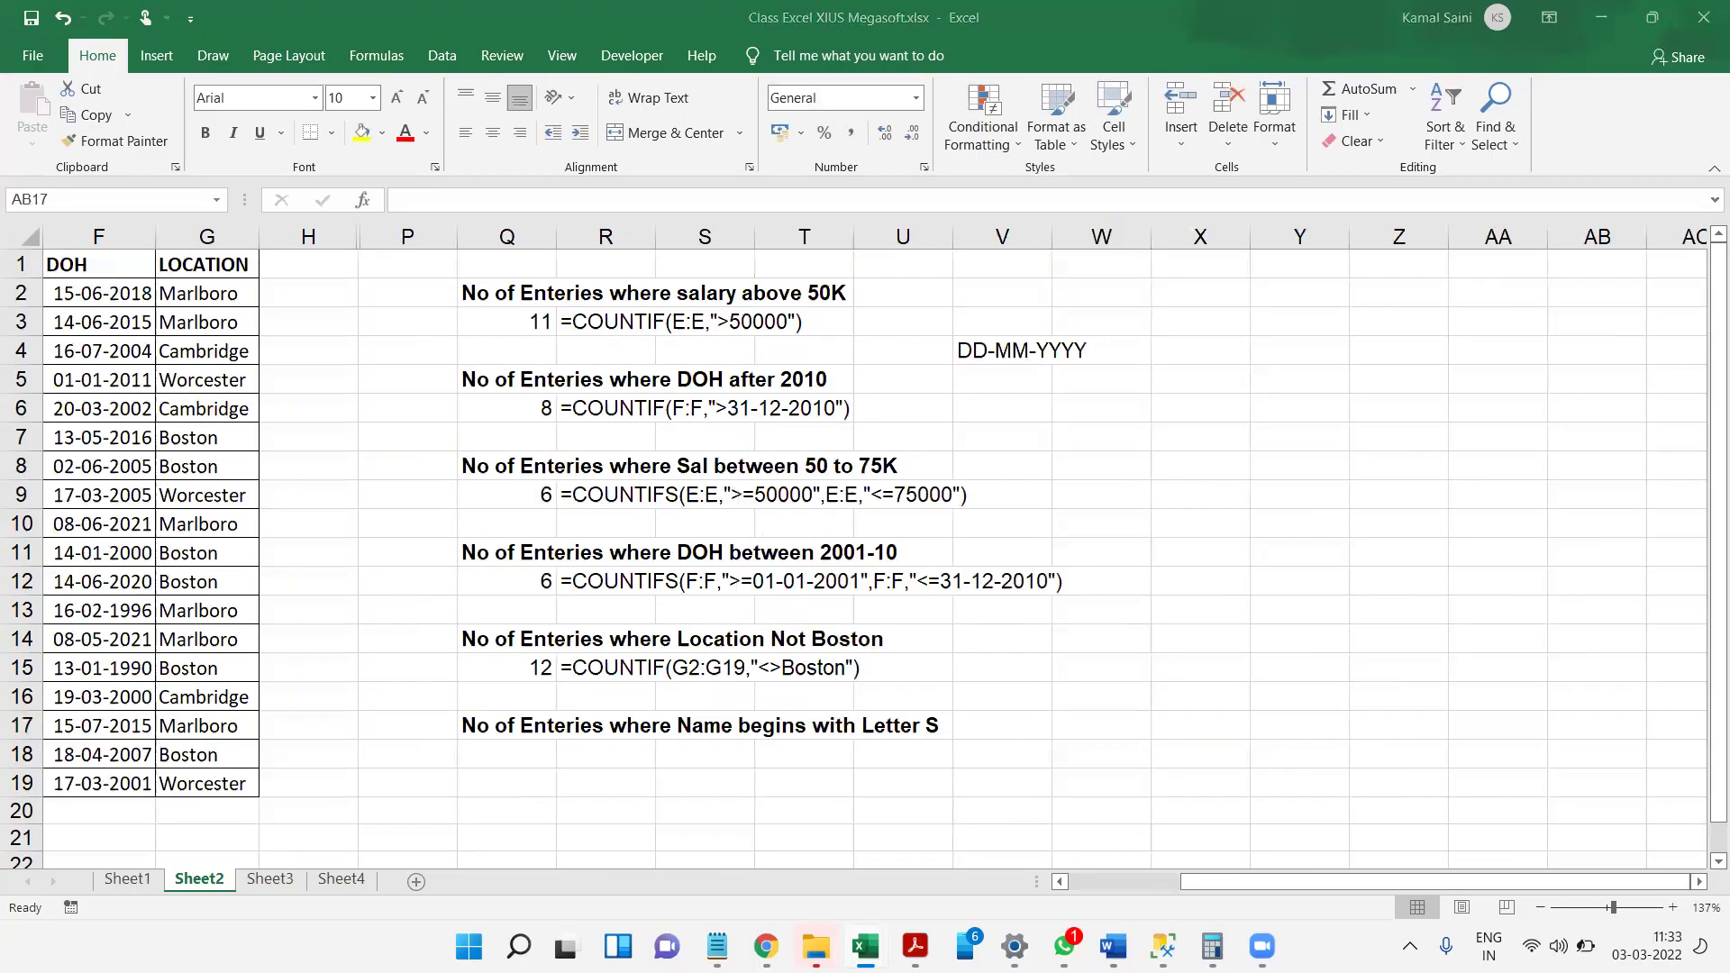
- Enter =COUNTIF(B:B,"S") in Q18, below the Letter S heading
{"action": "left_click", "coordinate": [500, 745]}
{"action": "type", "text": "=countif("}
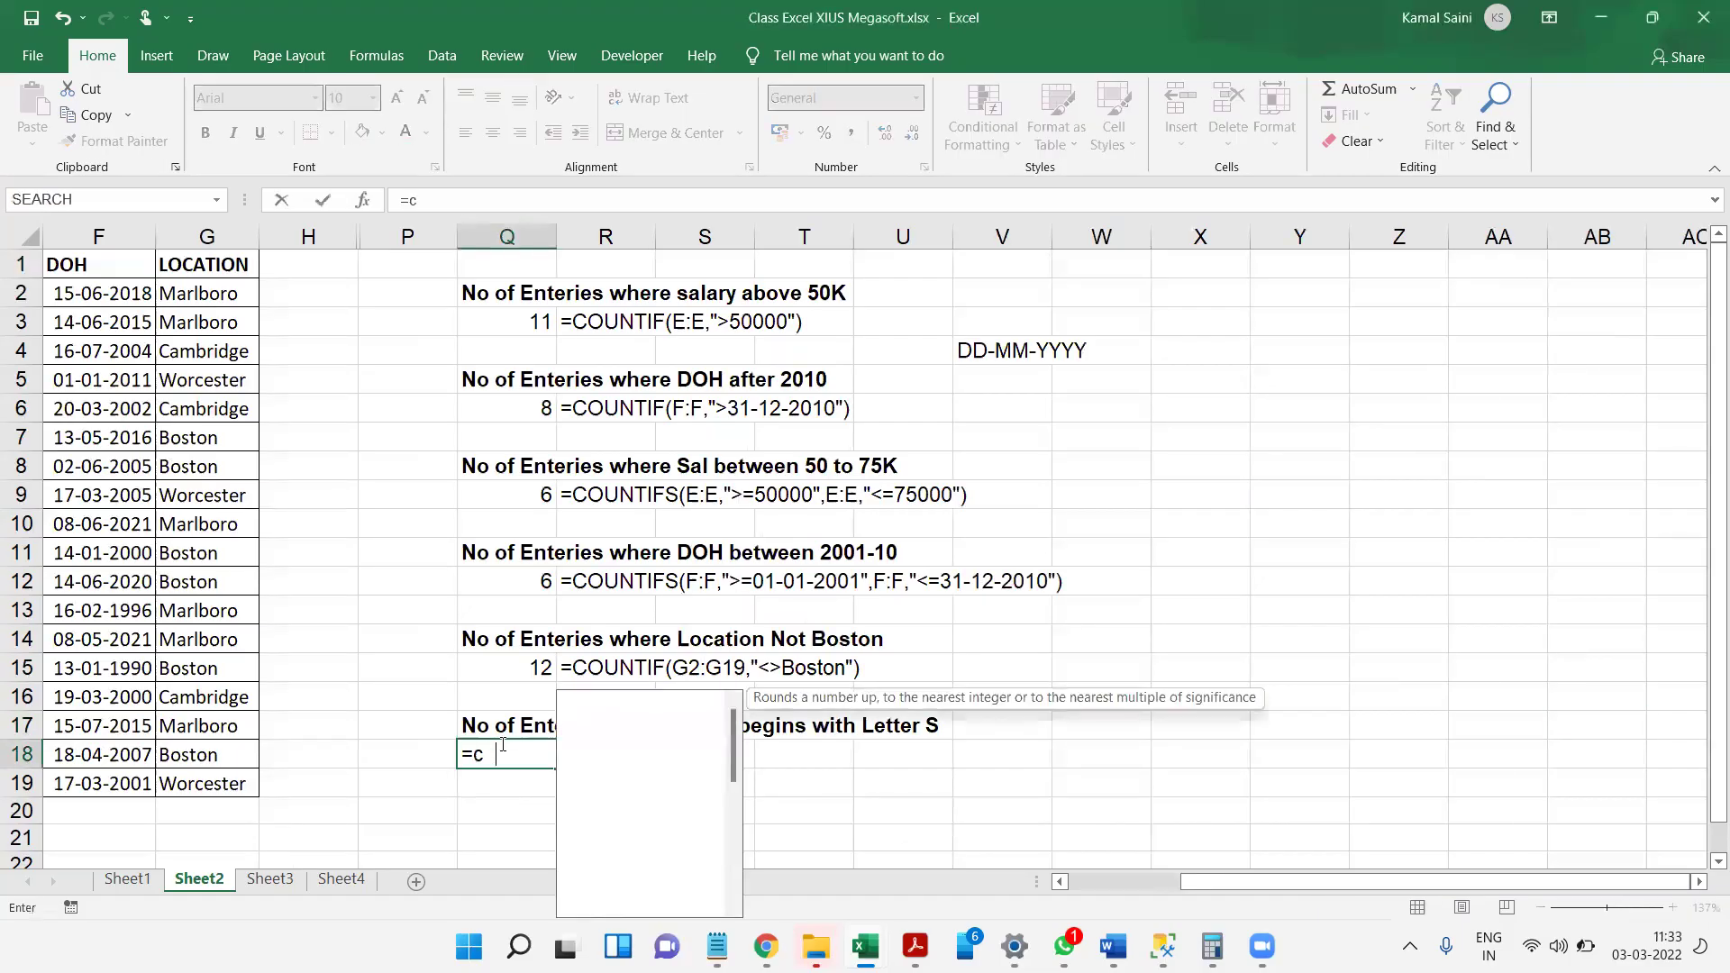
{"action": "key", "text": "Left"}
{"action": "key", "text": "Left"}
{"action": "key", "text": "Left"}
{"action": "key", "text": "Left"}
{"action": "key", "text": "Left"}
{"action": "key", "text": "Left"}
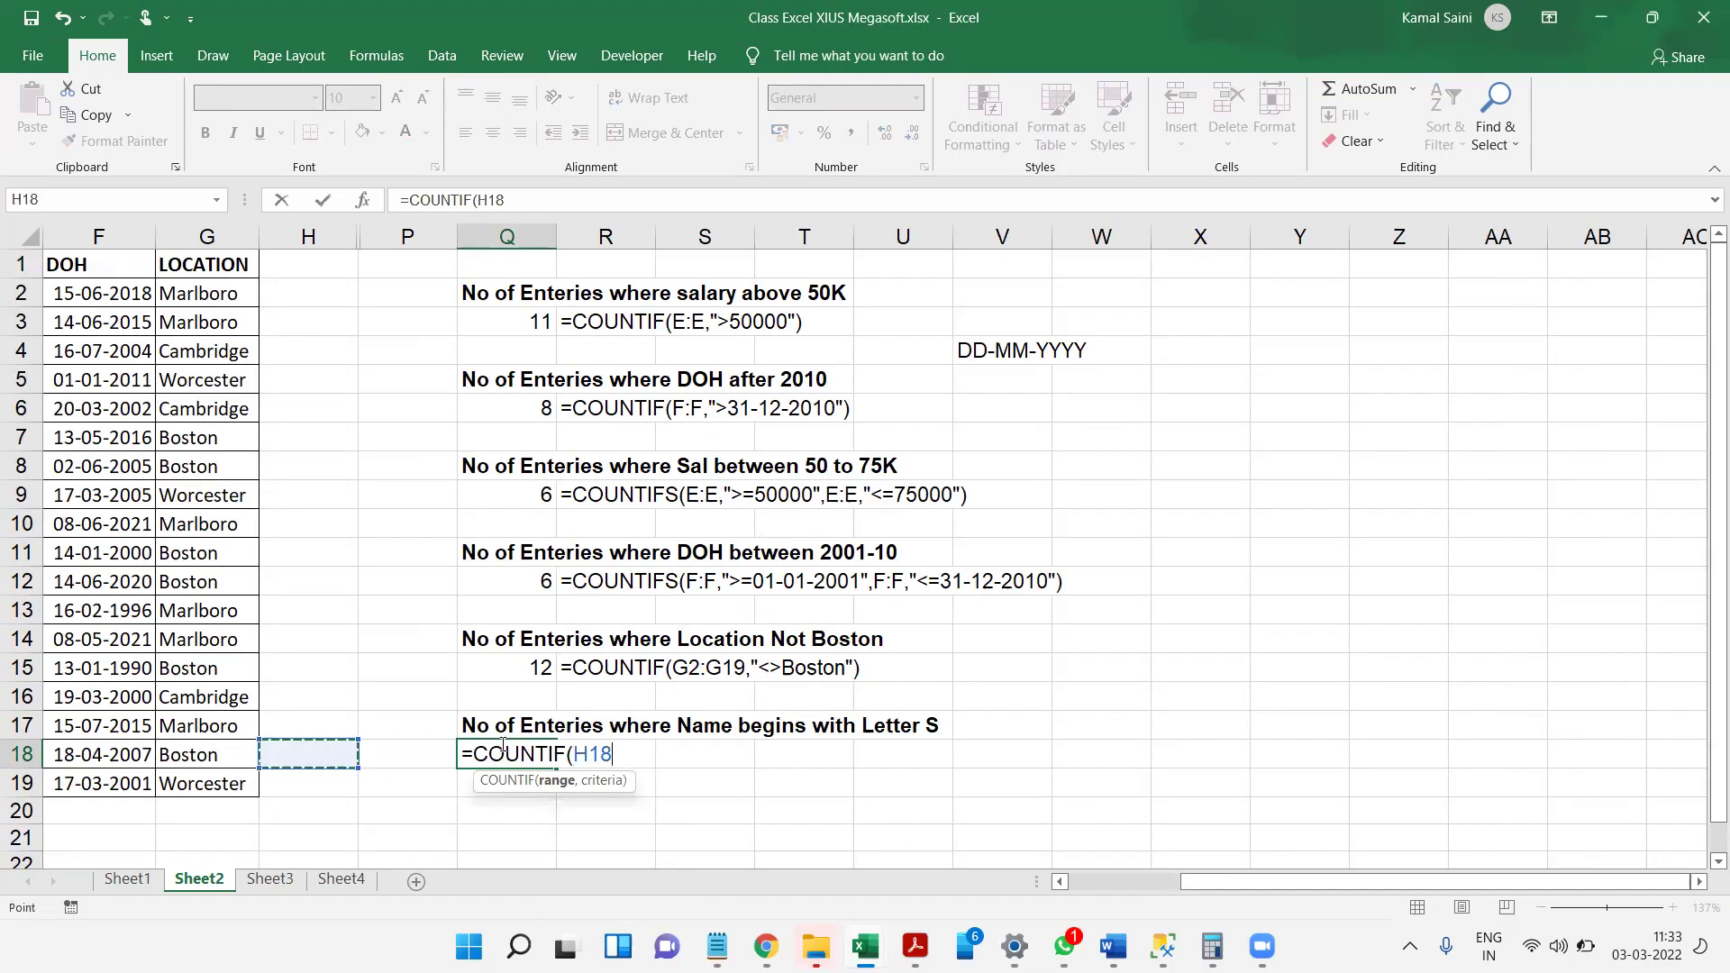
{"action": "key", "text": "Left"}
{"action": "key", "text": "Left"}
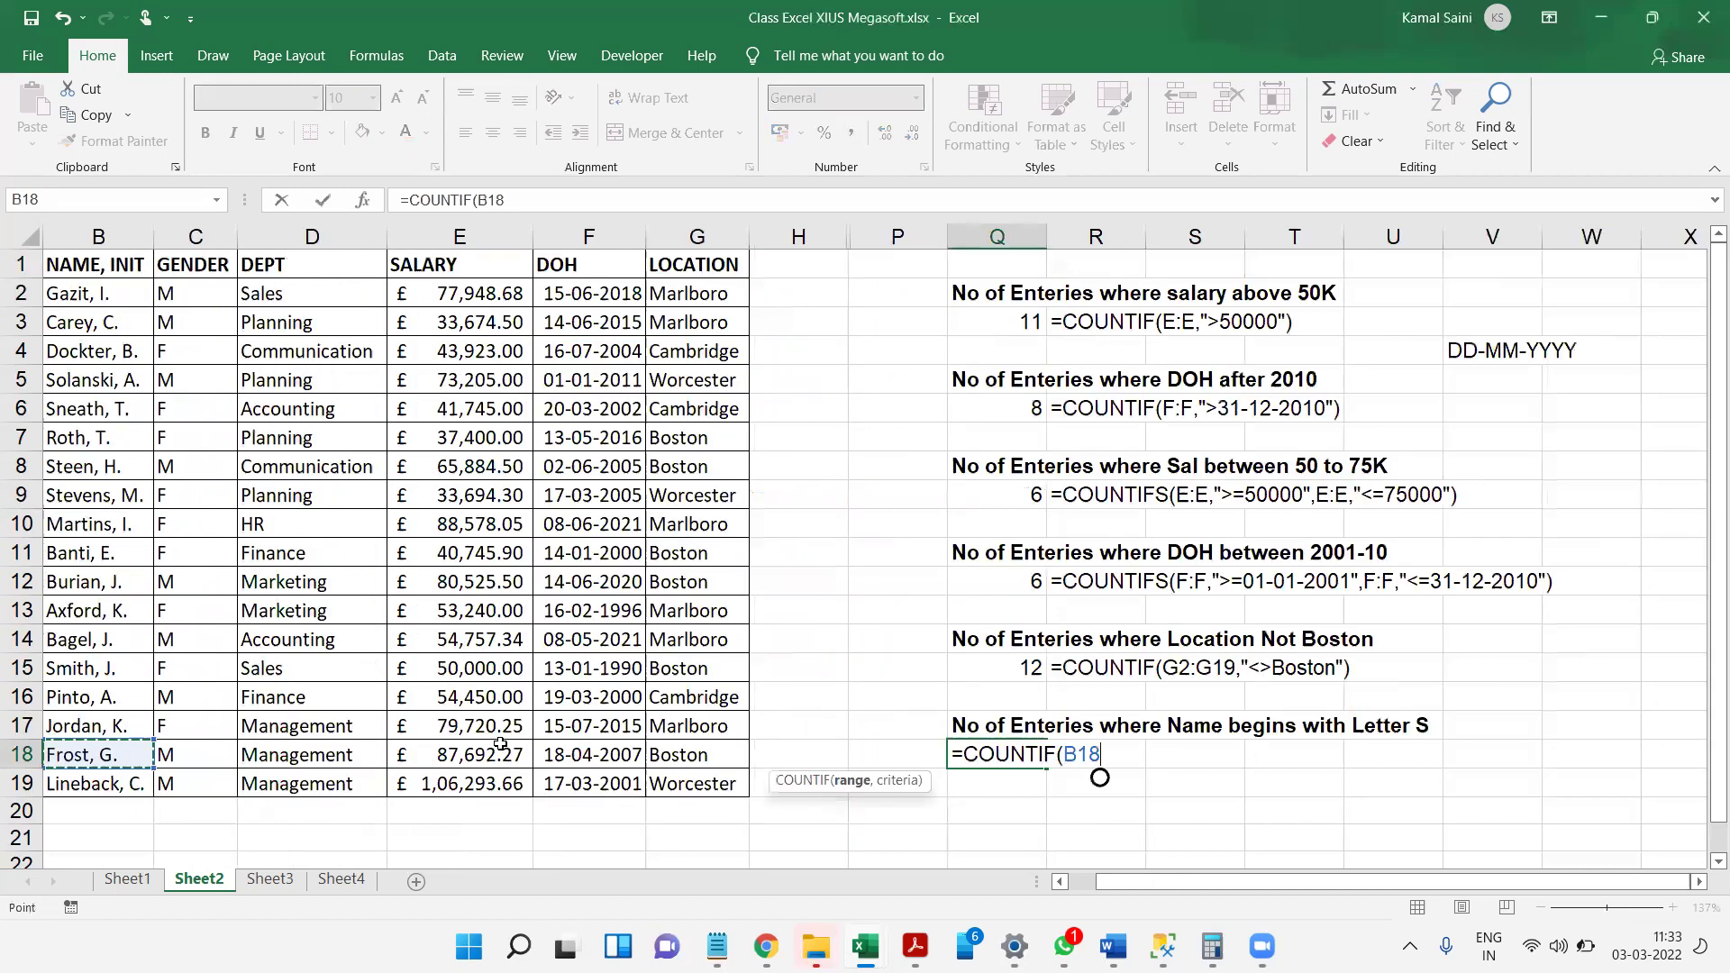
{"action": "key", "text": "ctrl+space"}
{"action": "type", "text": ",\"S\")"}
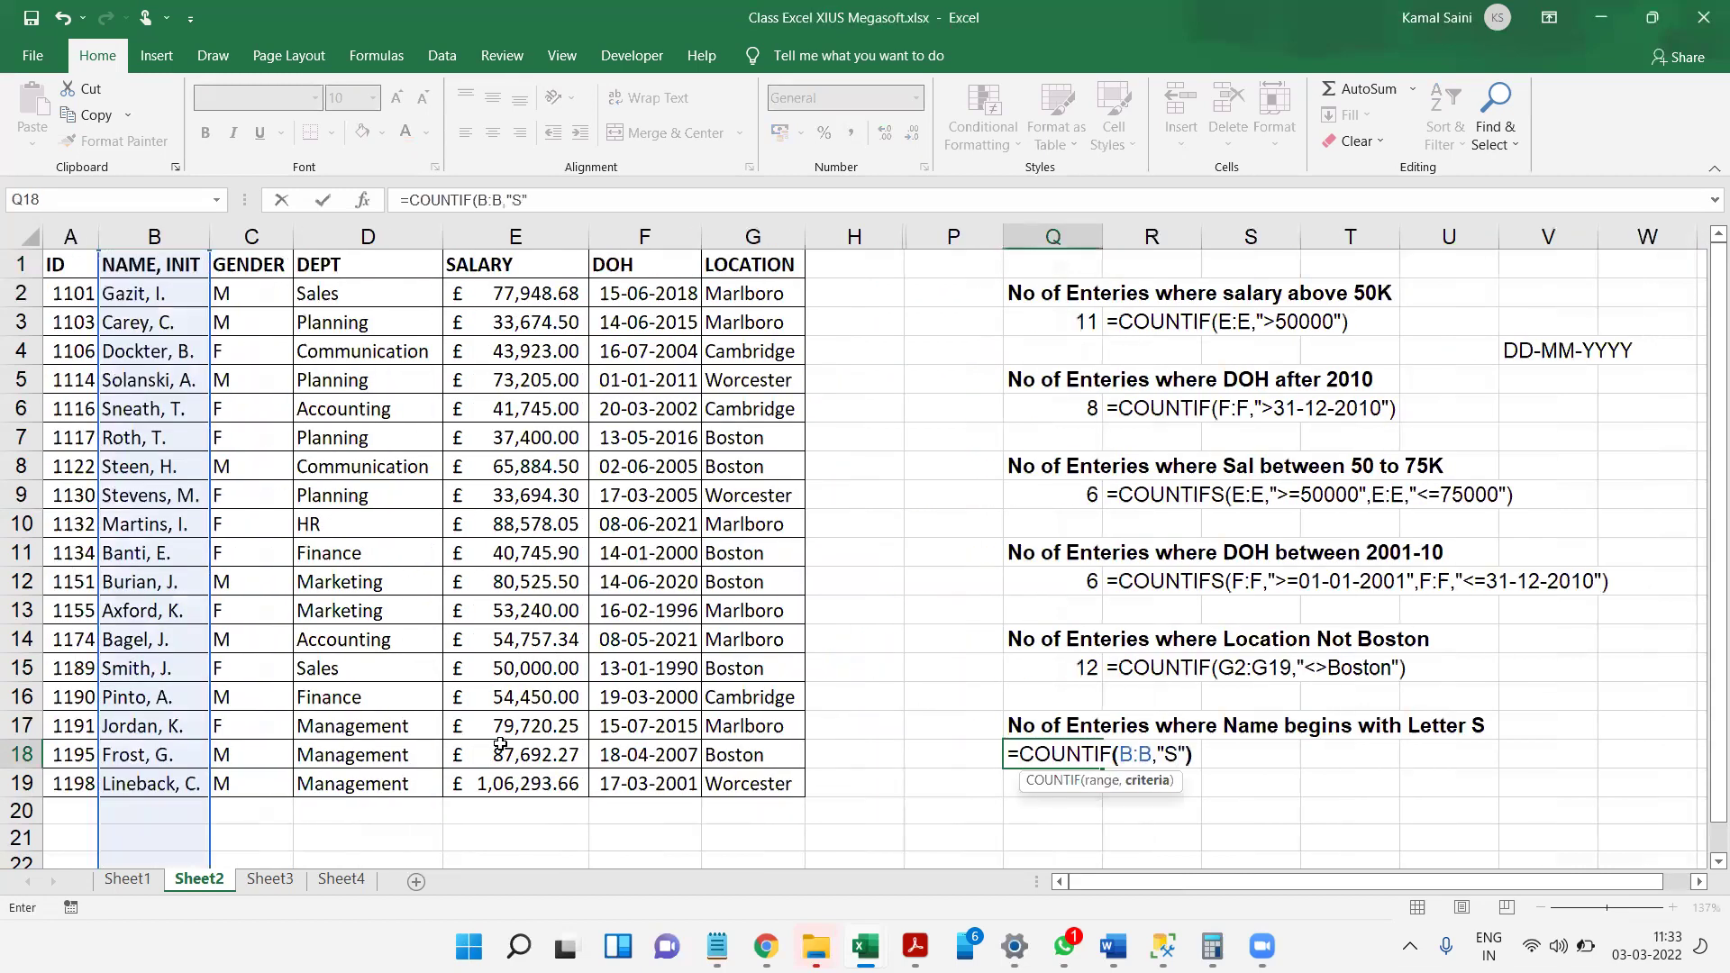
{"action": "key", "text": "Return"}
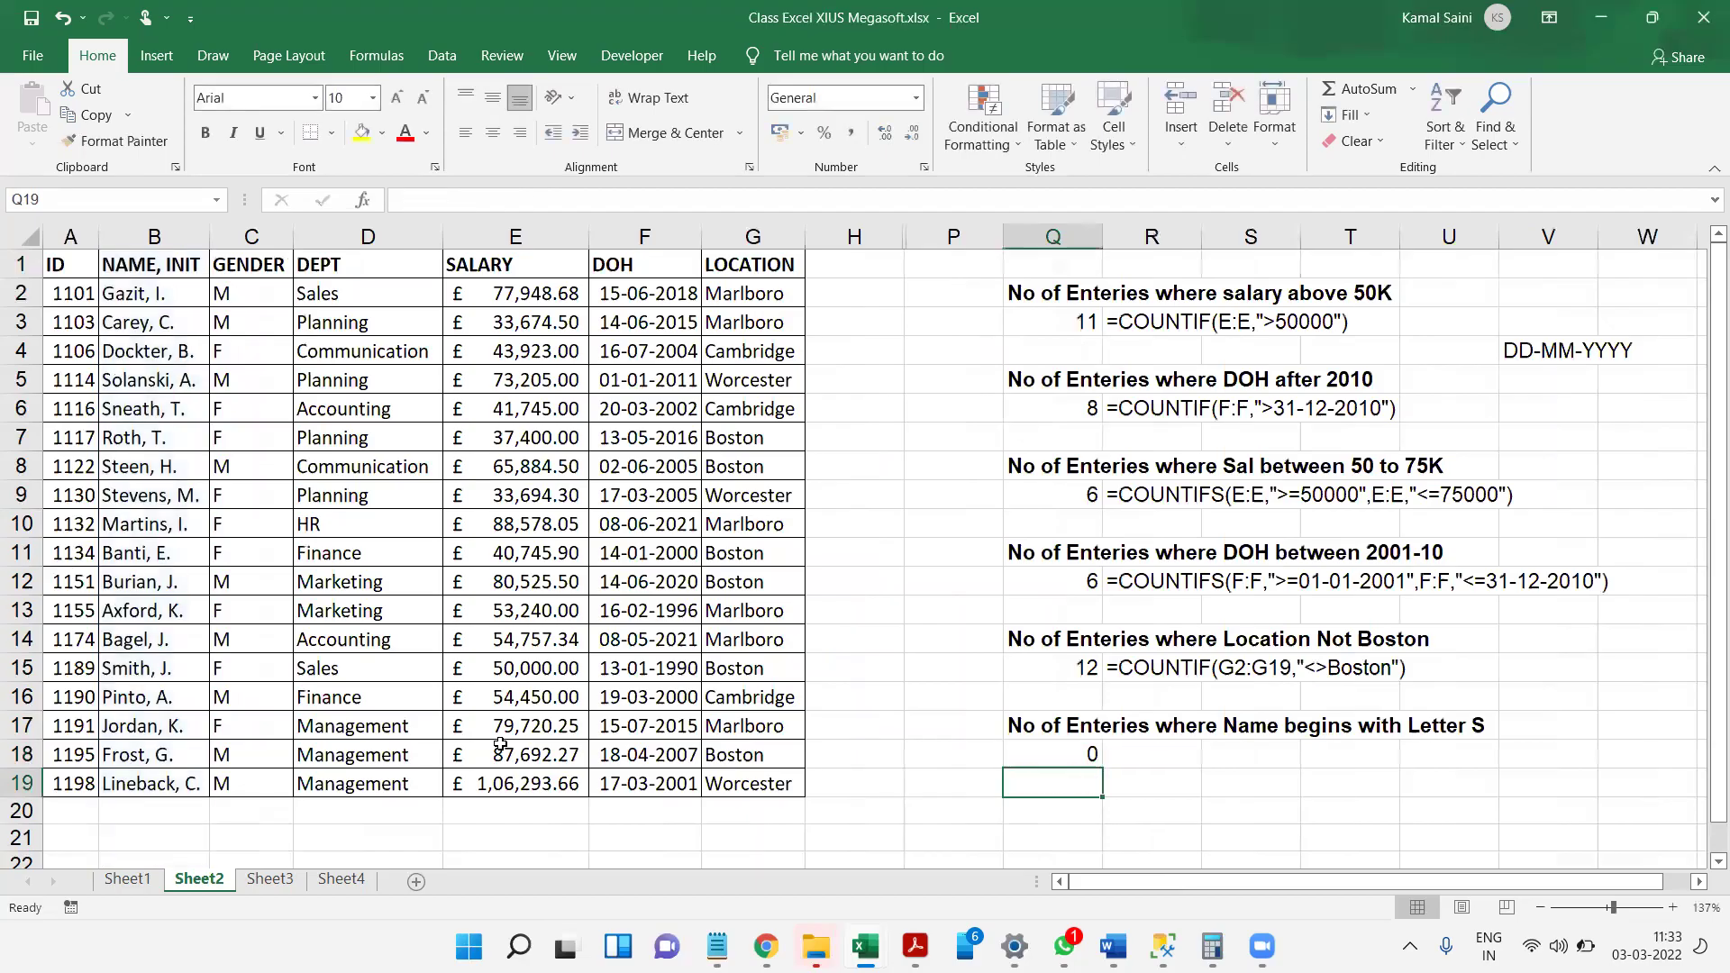
- Test the count by replacing the name in B10 with S, and undo the replacement
{"action": "left_click", "coordinate": [147, 487]}
{"action": "left_click", "coordinate": [154, 529]}
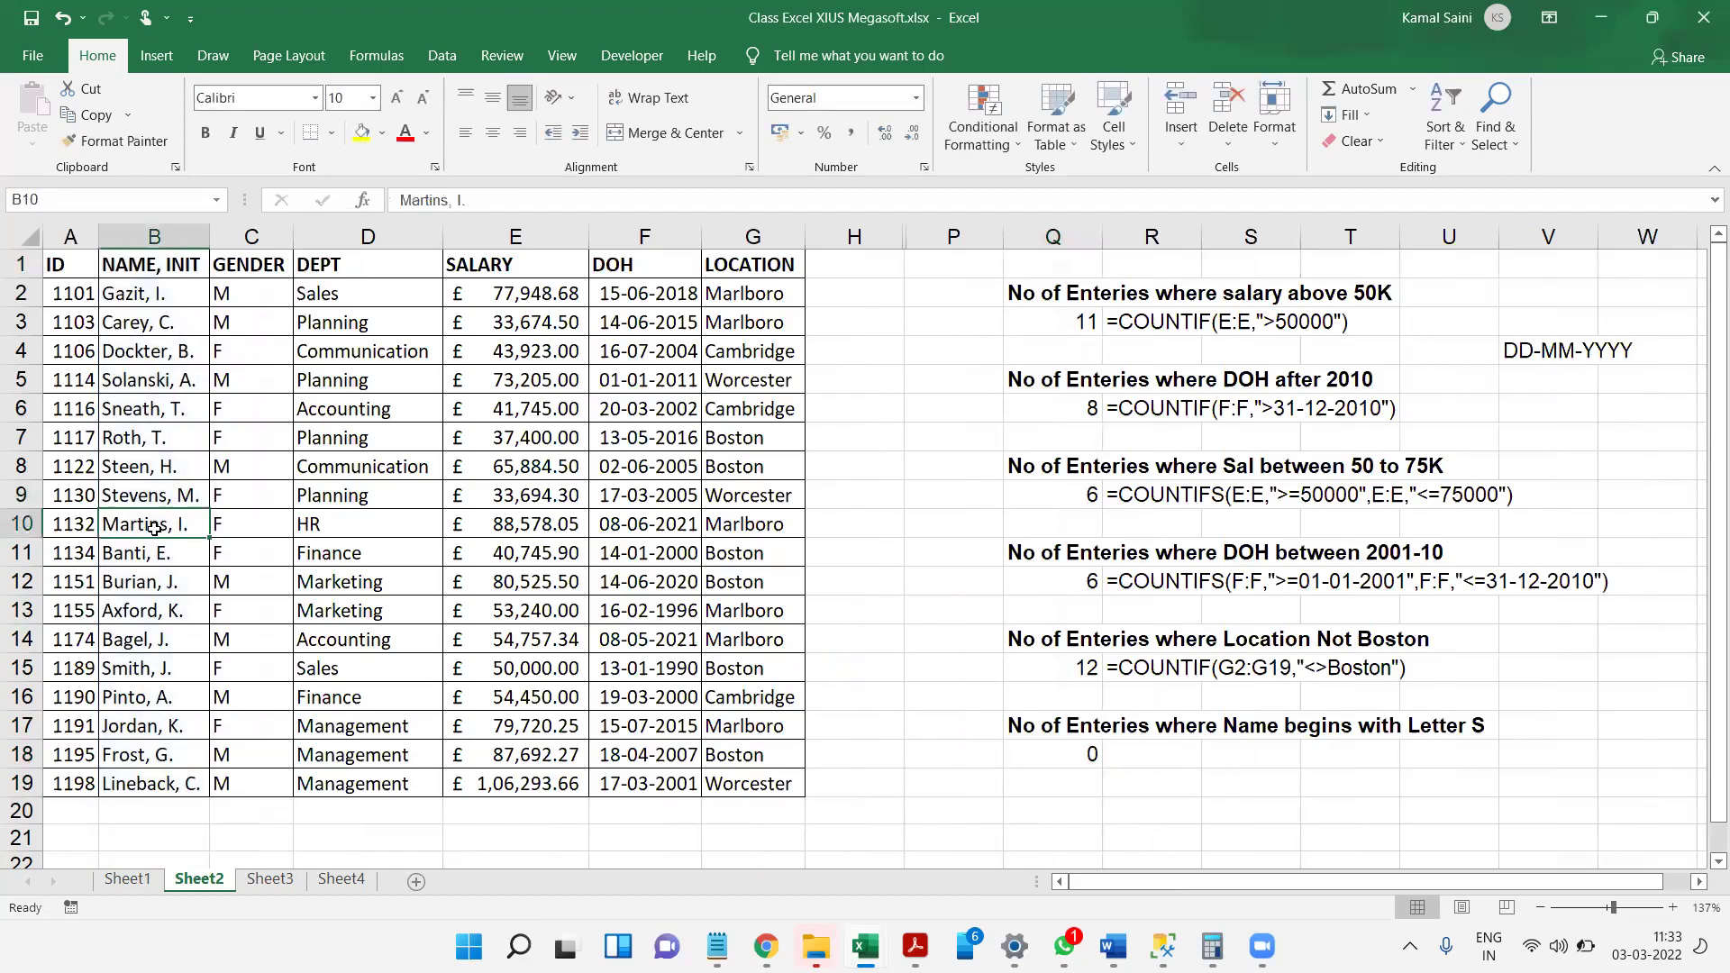
{"action": "type", "text": "S"}
{"action": "key", "text": "Return"}
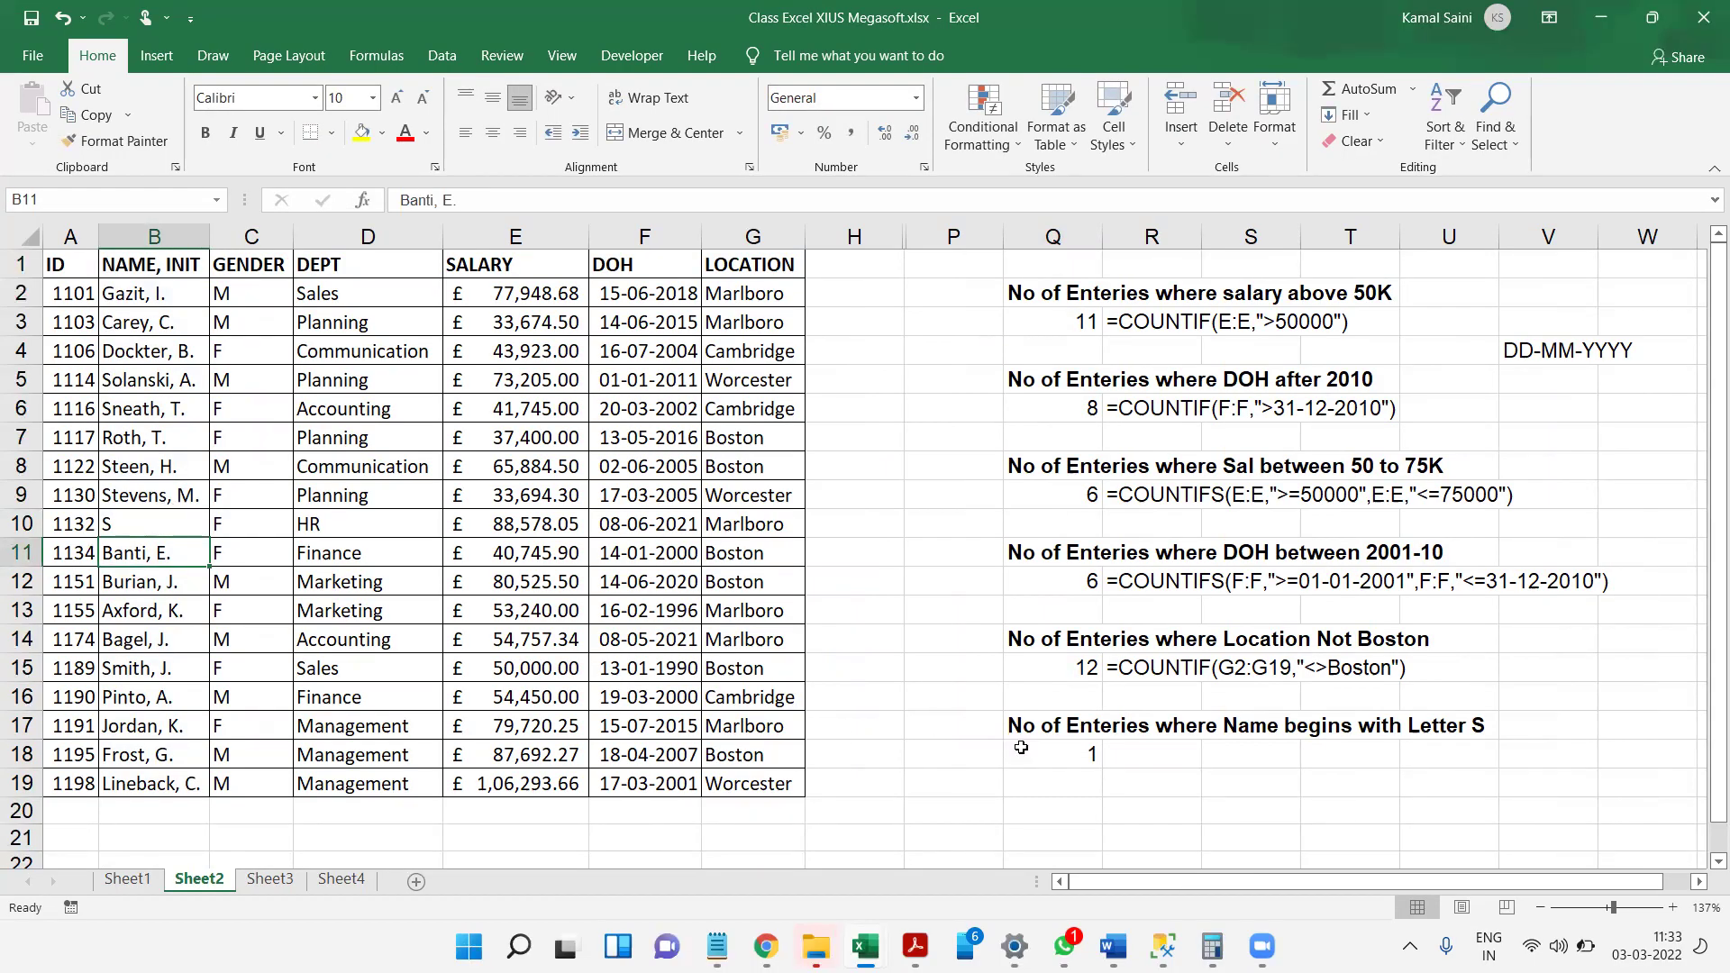
{"action": "key", "text": "ctrl+z"}
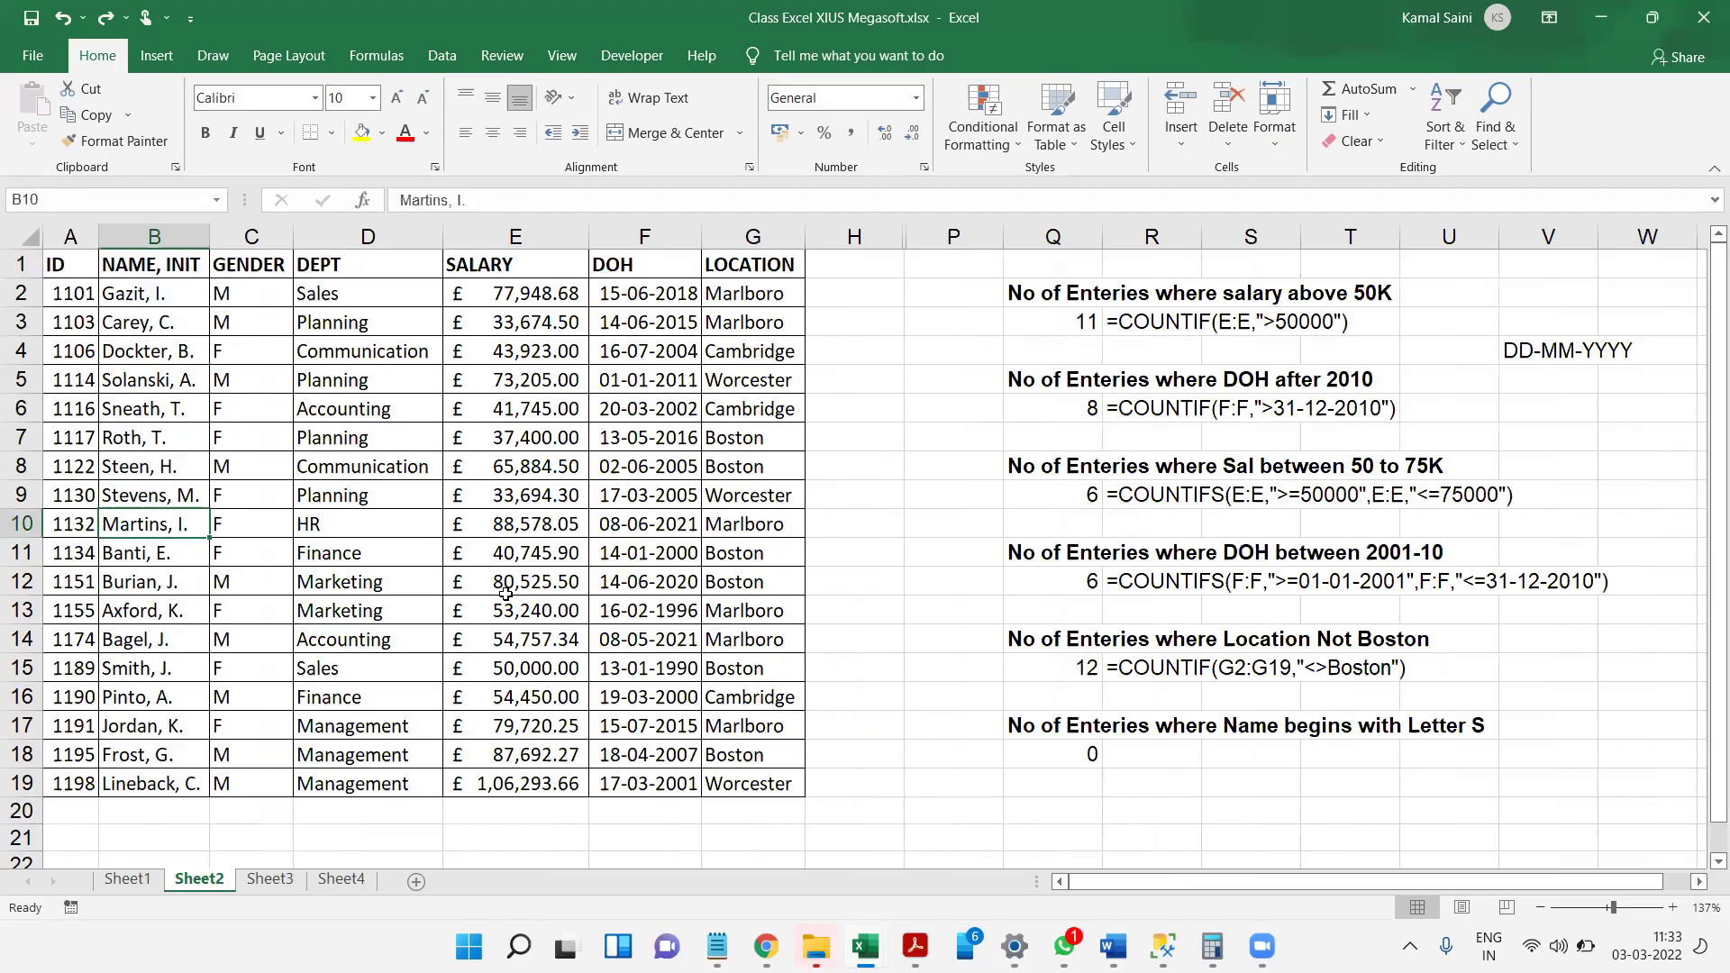
- Review the COUNTIF formula in Q18 and its "S" criterion without changing it
{"action": "left_click", "coordinate": [1073, 754]}
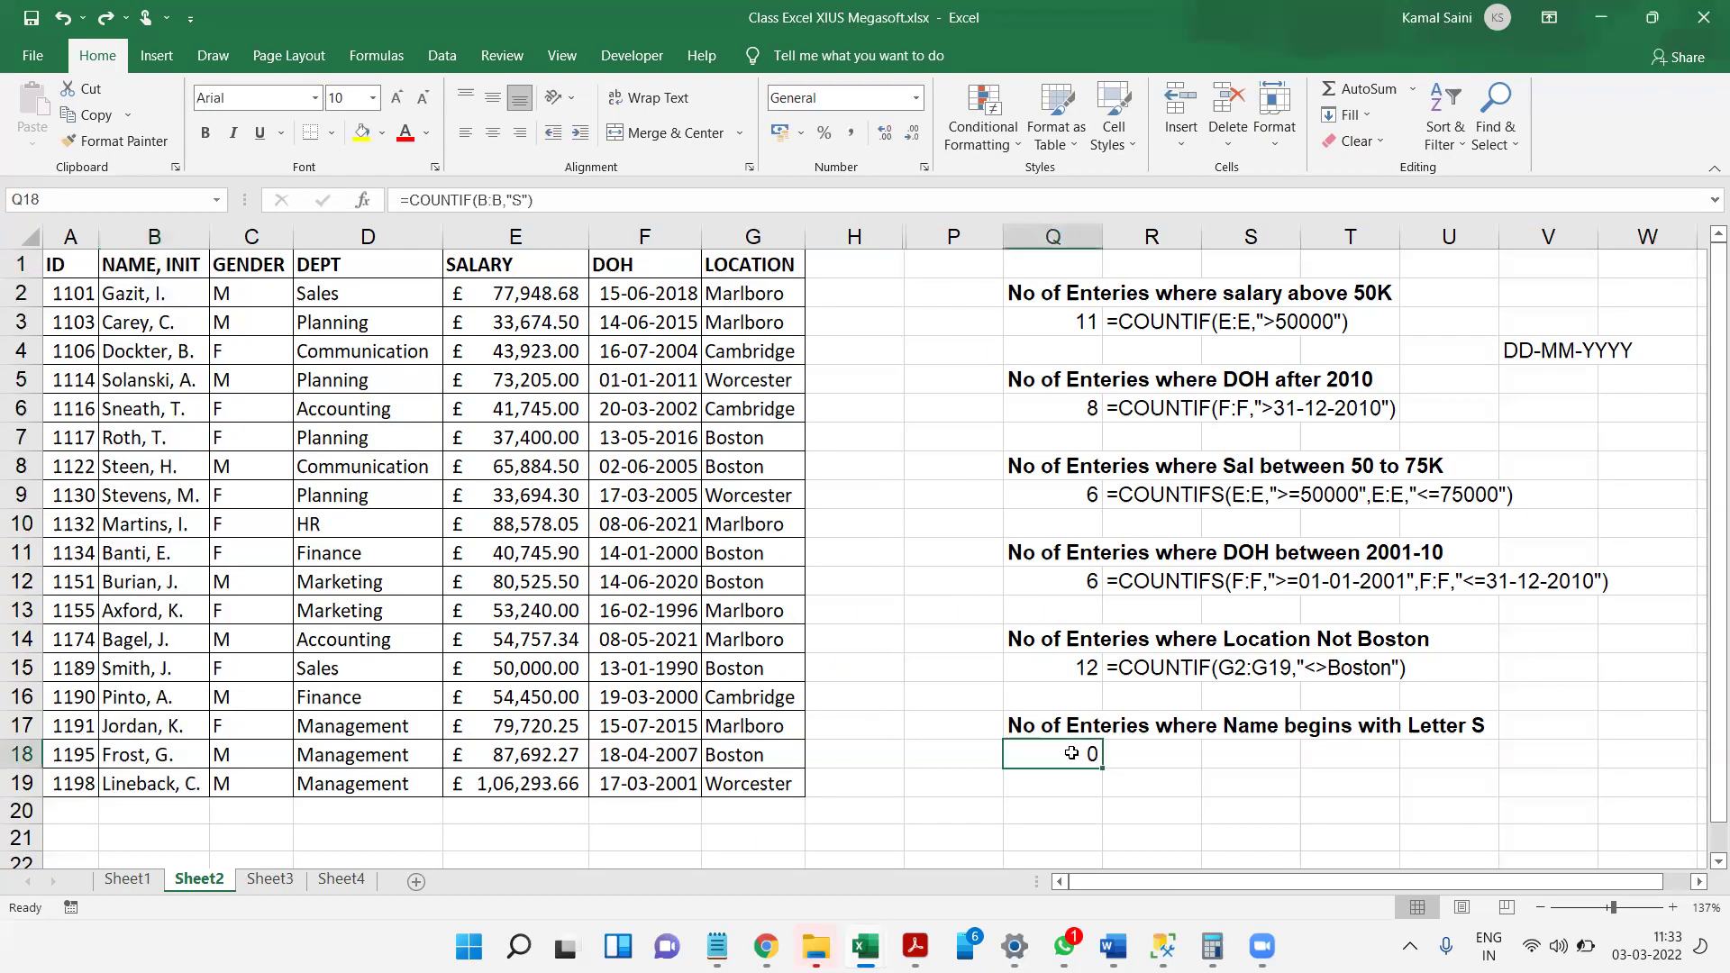
{"action": "double_click", "coordinate": [1074, 754]}
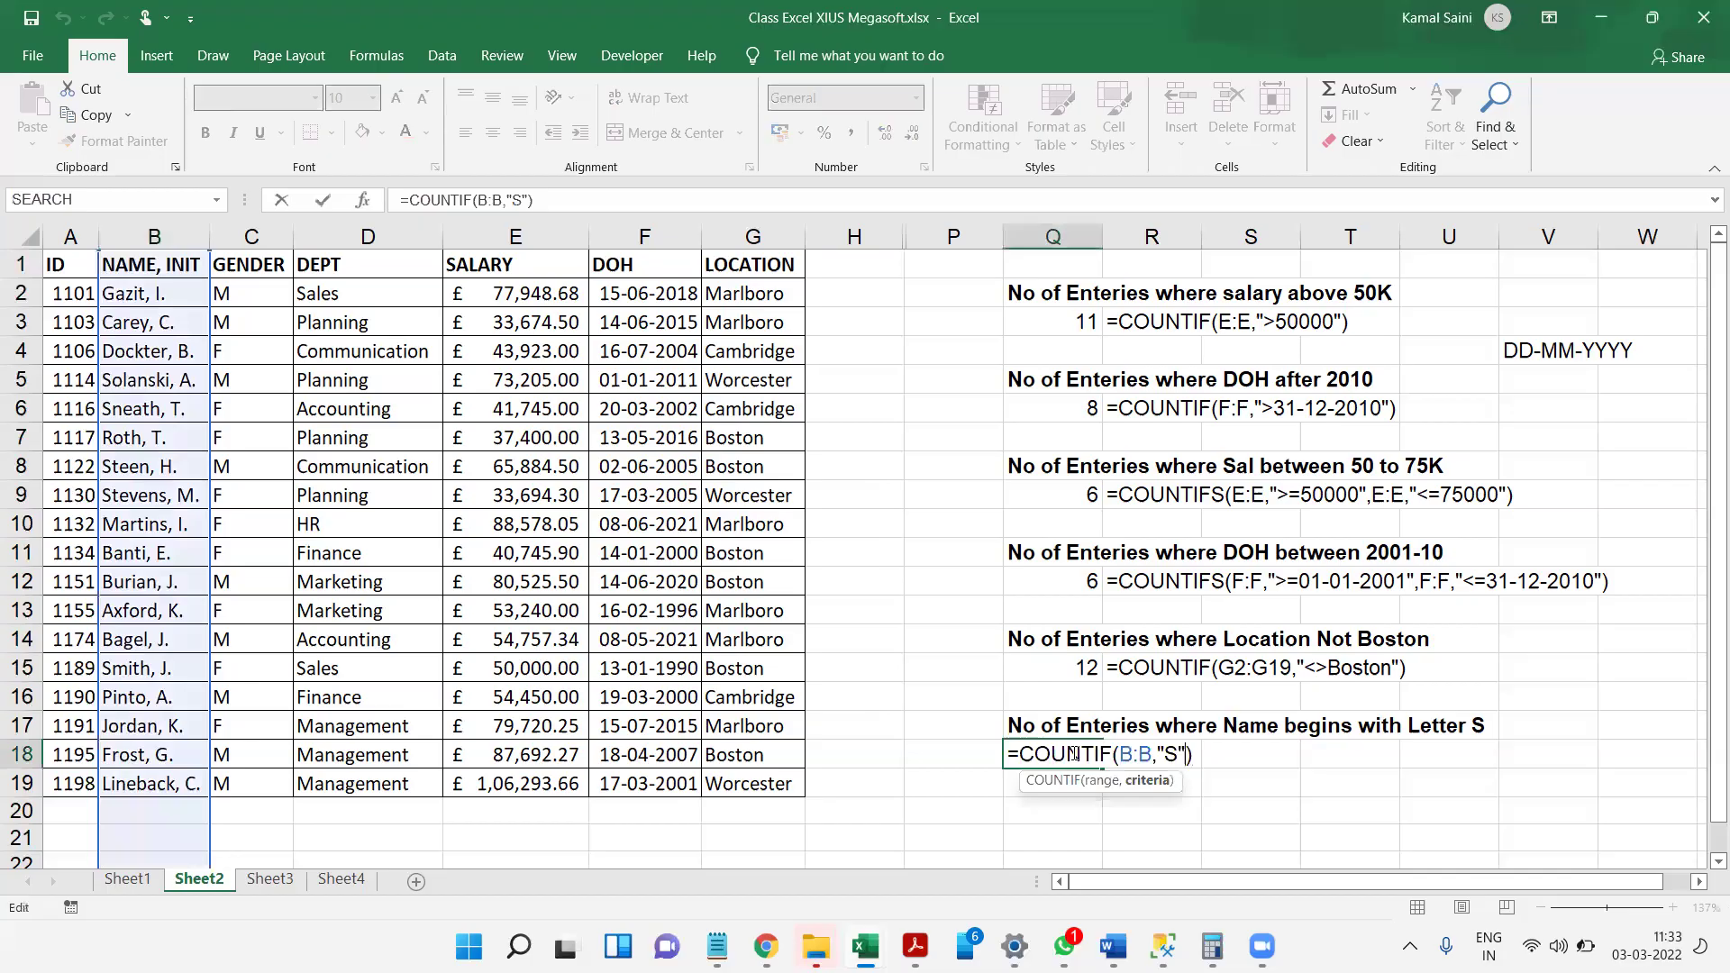
{"action": "key", "text": "ctrl+Return"}
- Enter the label Wildcard in T19 and list the characters * and ? below it in T20 and T21
{"action": "key", "text": "Down"}
{"action": "key", "text": "Right"}
{"action": "key", "text": "Right"}
{"action": "key", "text": "Right"}
{"action": "key", "text": "Right"}
{"action": "key", "text": "Right"}
{"action": "key", "text": "Right"}
{"action": "key", "text": "Right"}
{"action": "key", "text": "Right"}
{"action": "key", "text": "Right"}
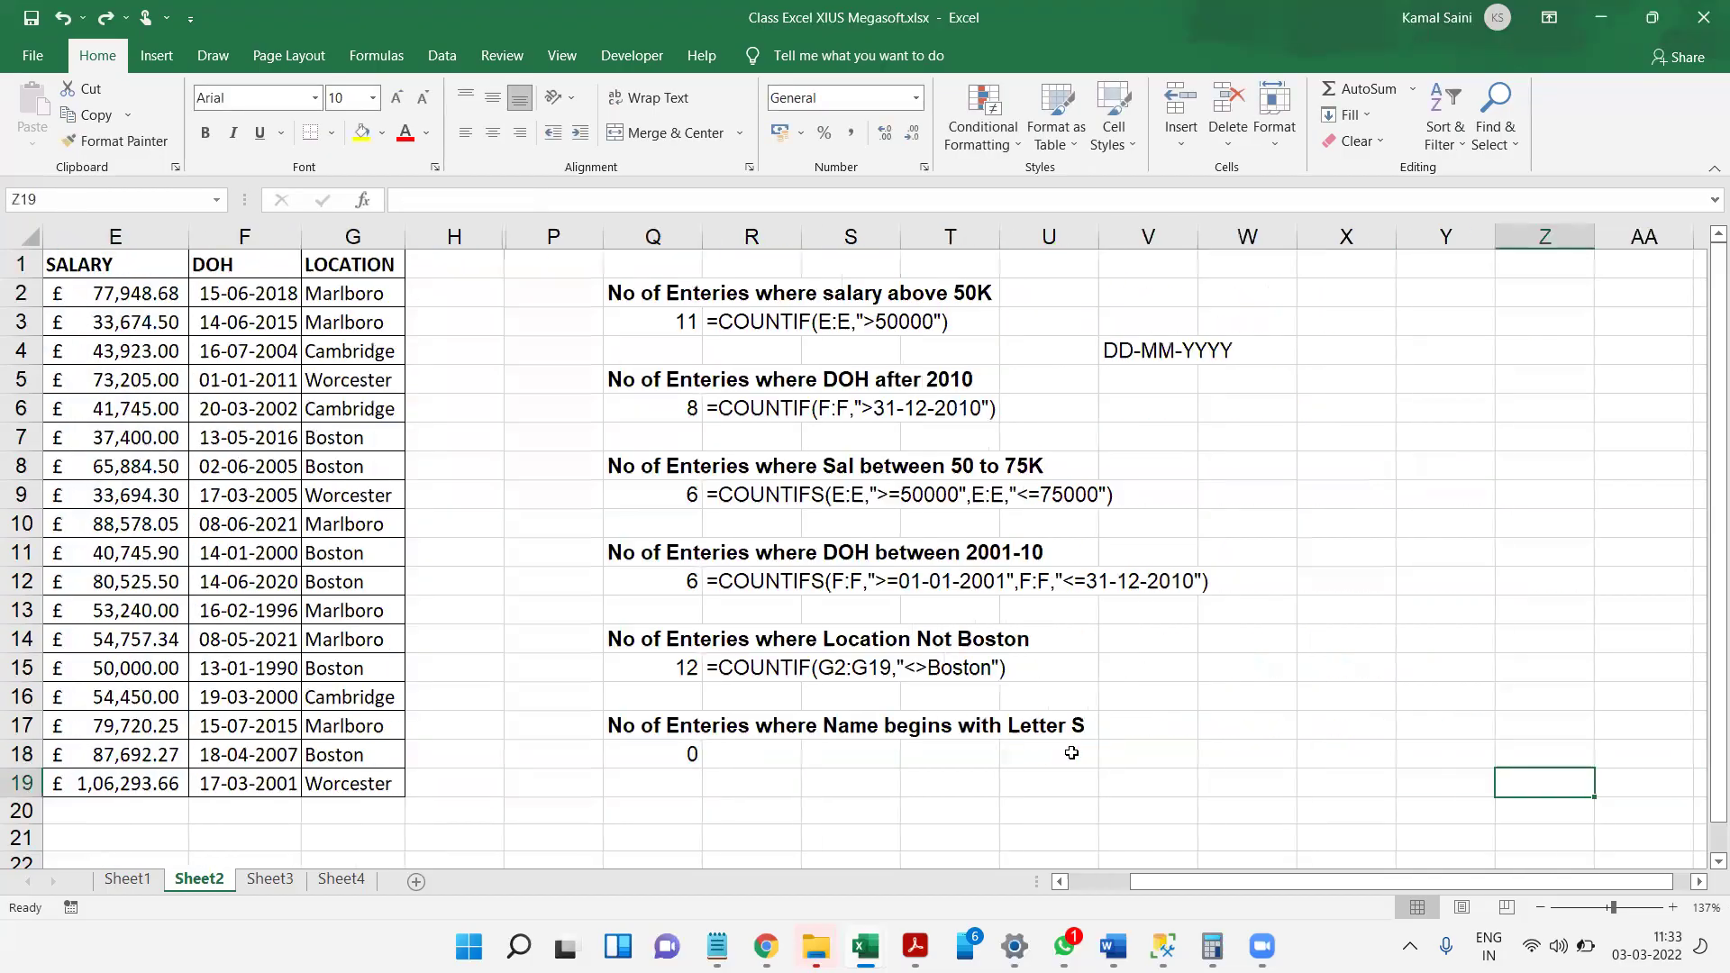
{"action": "left_click", "coordinate": [953, 777]}
{"action": "type", "text": "Wildcar"}
{"action": "key", "text": "Return"}
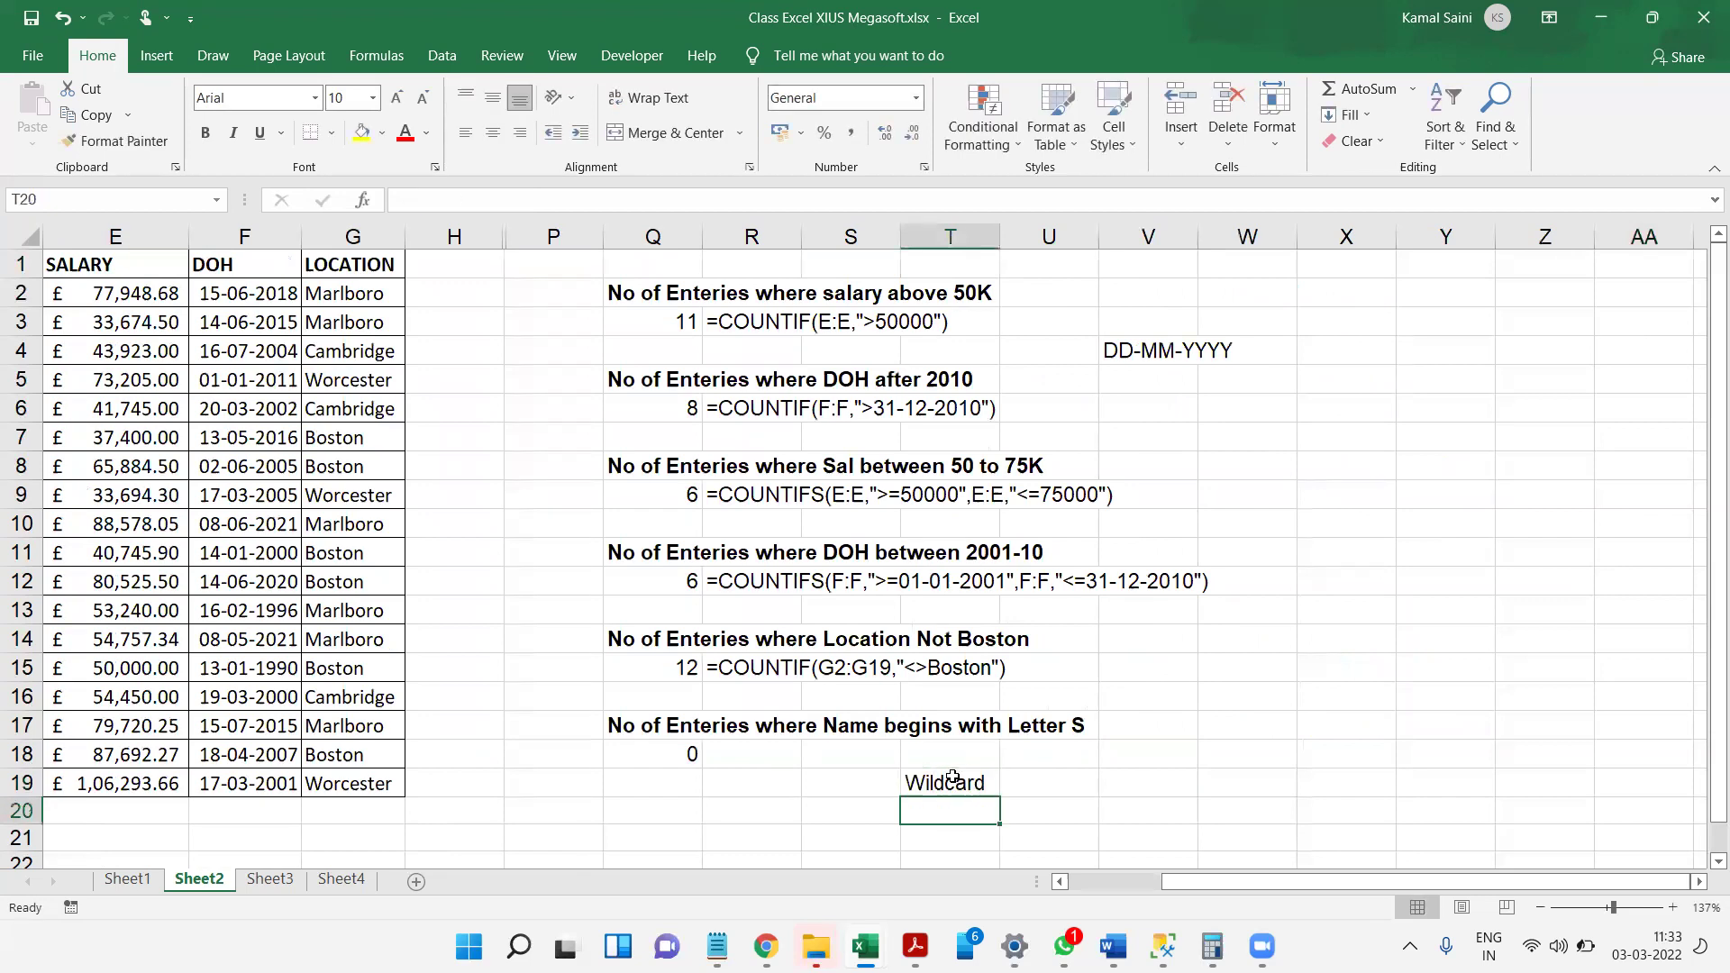
{"action": "type", "text": "*"}
{"action": "key", "text": "Return"}
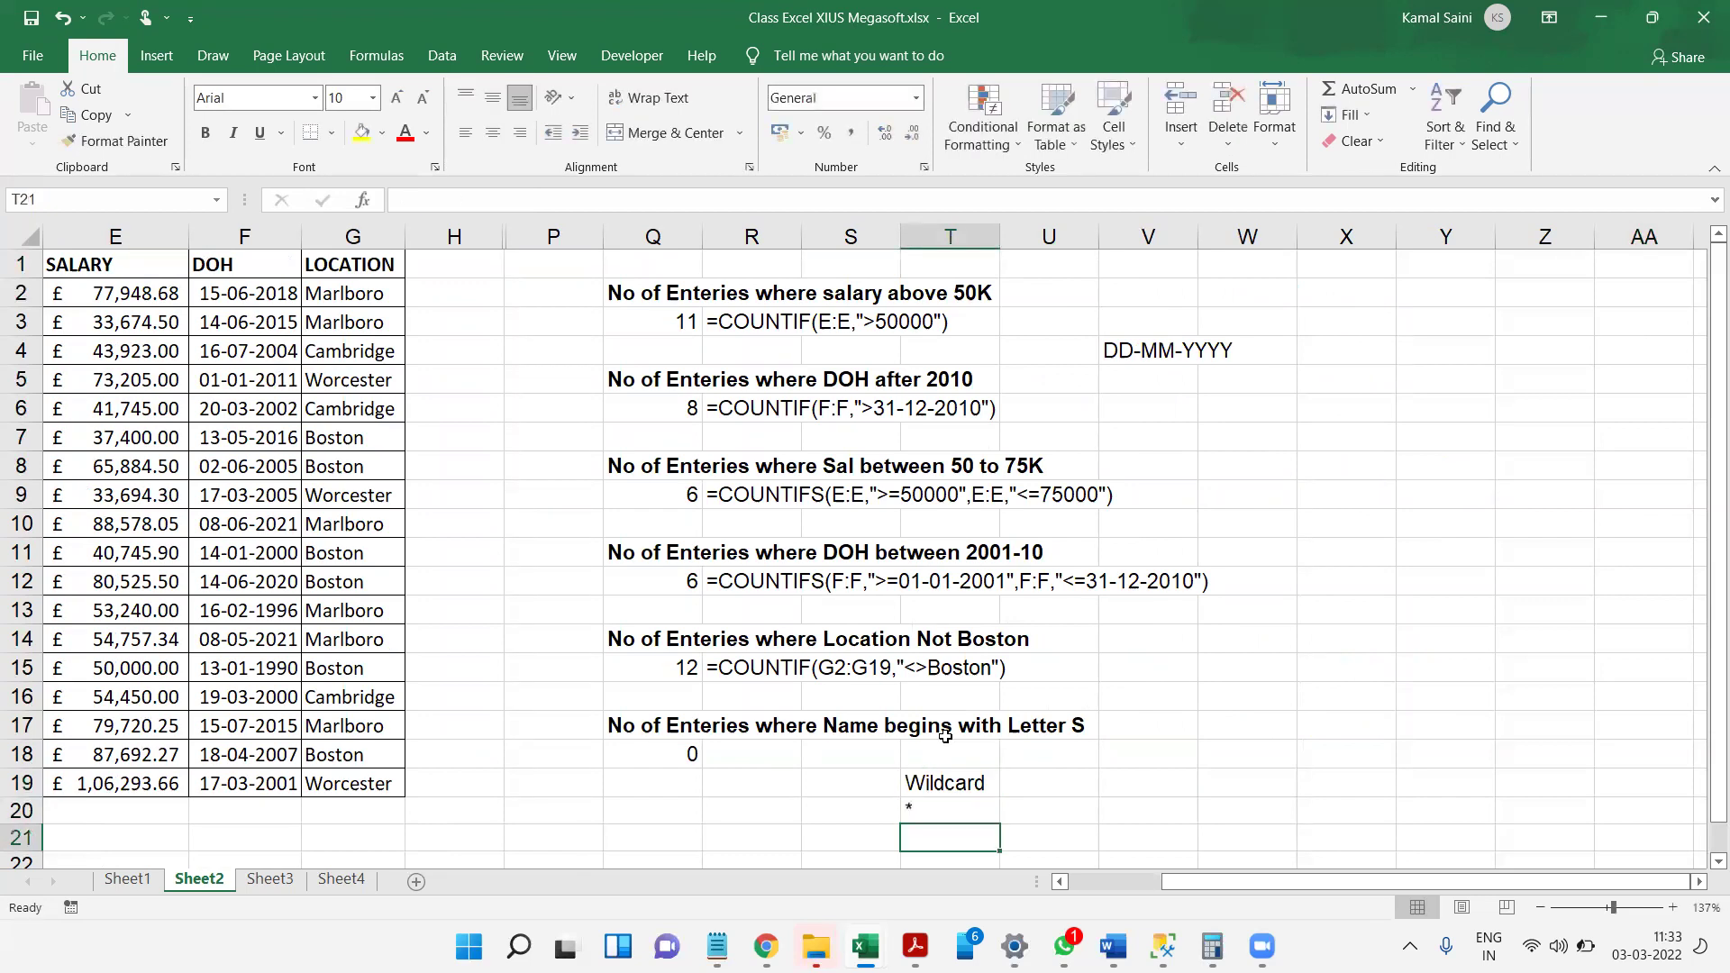
{"action": "type", "text": "?"}
{"action": "key", "text": "Tab"}
- Describe the wildcards by entering Series of Character in U20 beside * and Single Character in U21 beside ?
{"action": "key", "text": "Up"}
{"action": "type", "text": "SE"}
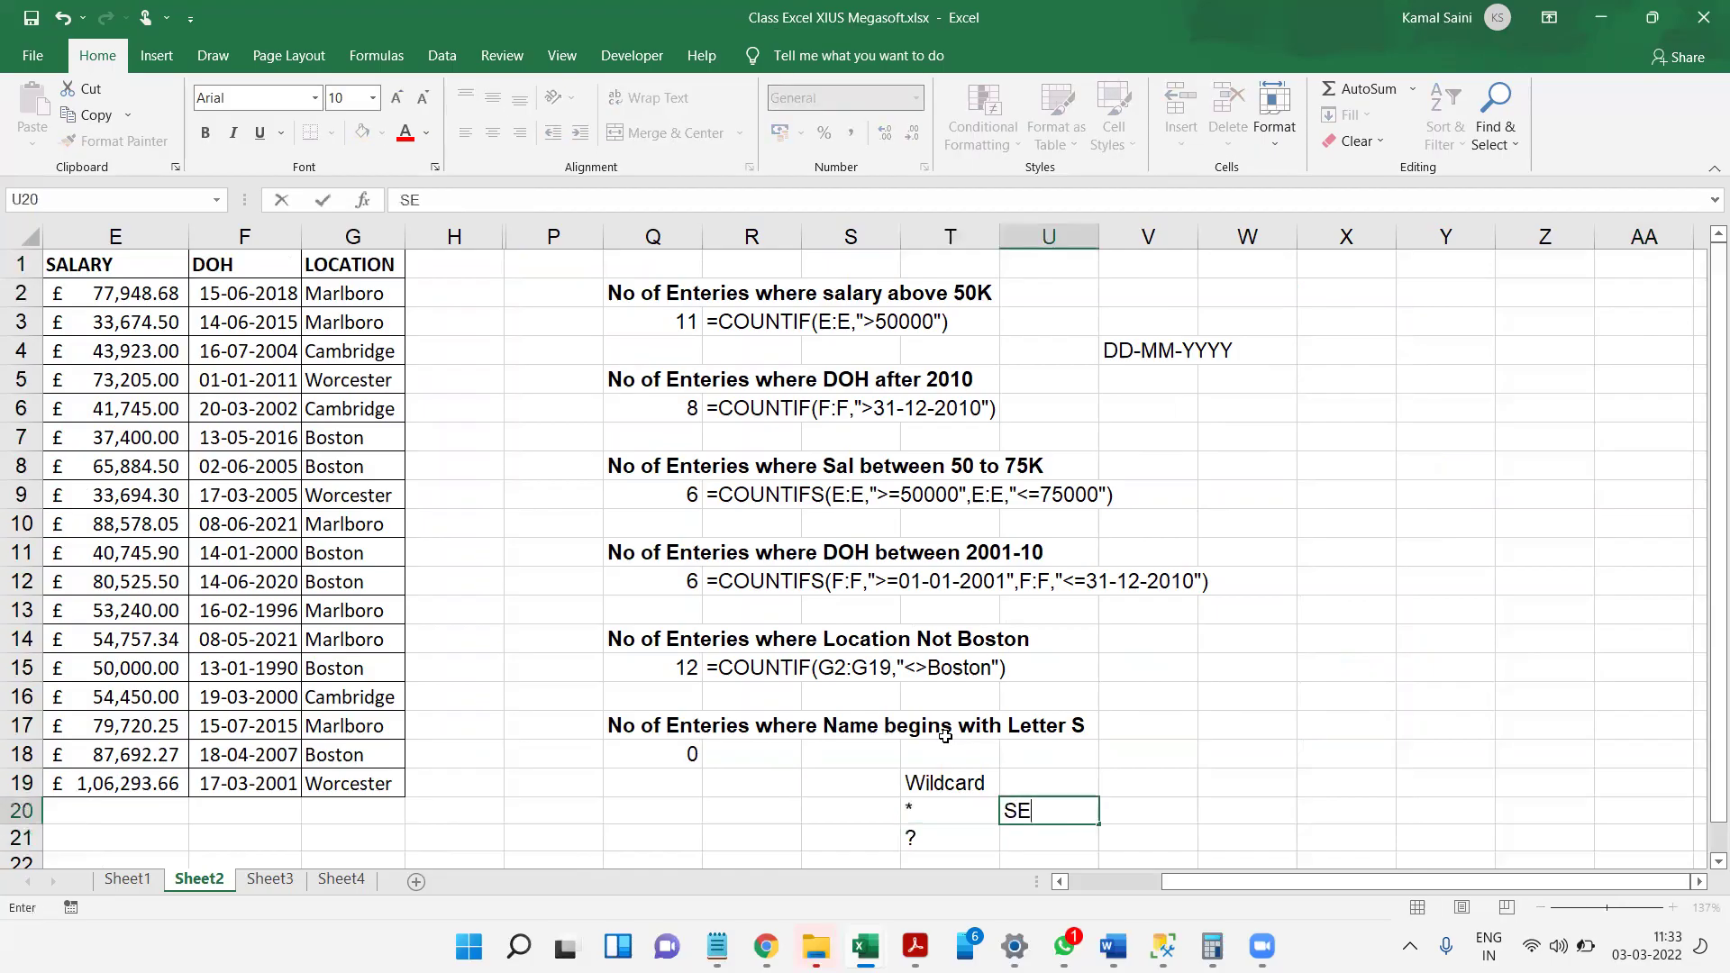
{"action": "type", "text": "ries of Character"}
{"action": "key", "text": "Return"}
{"action": "type", "text": "Single Ch"}
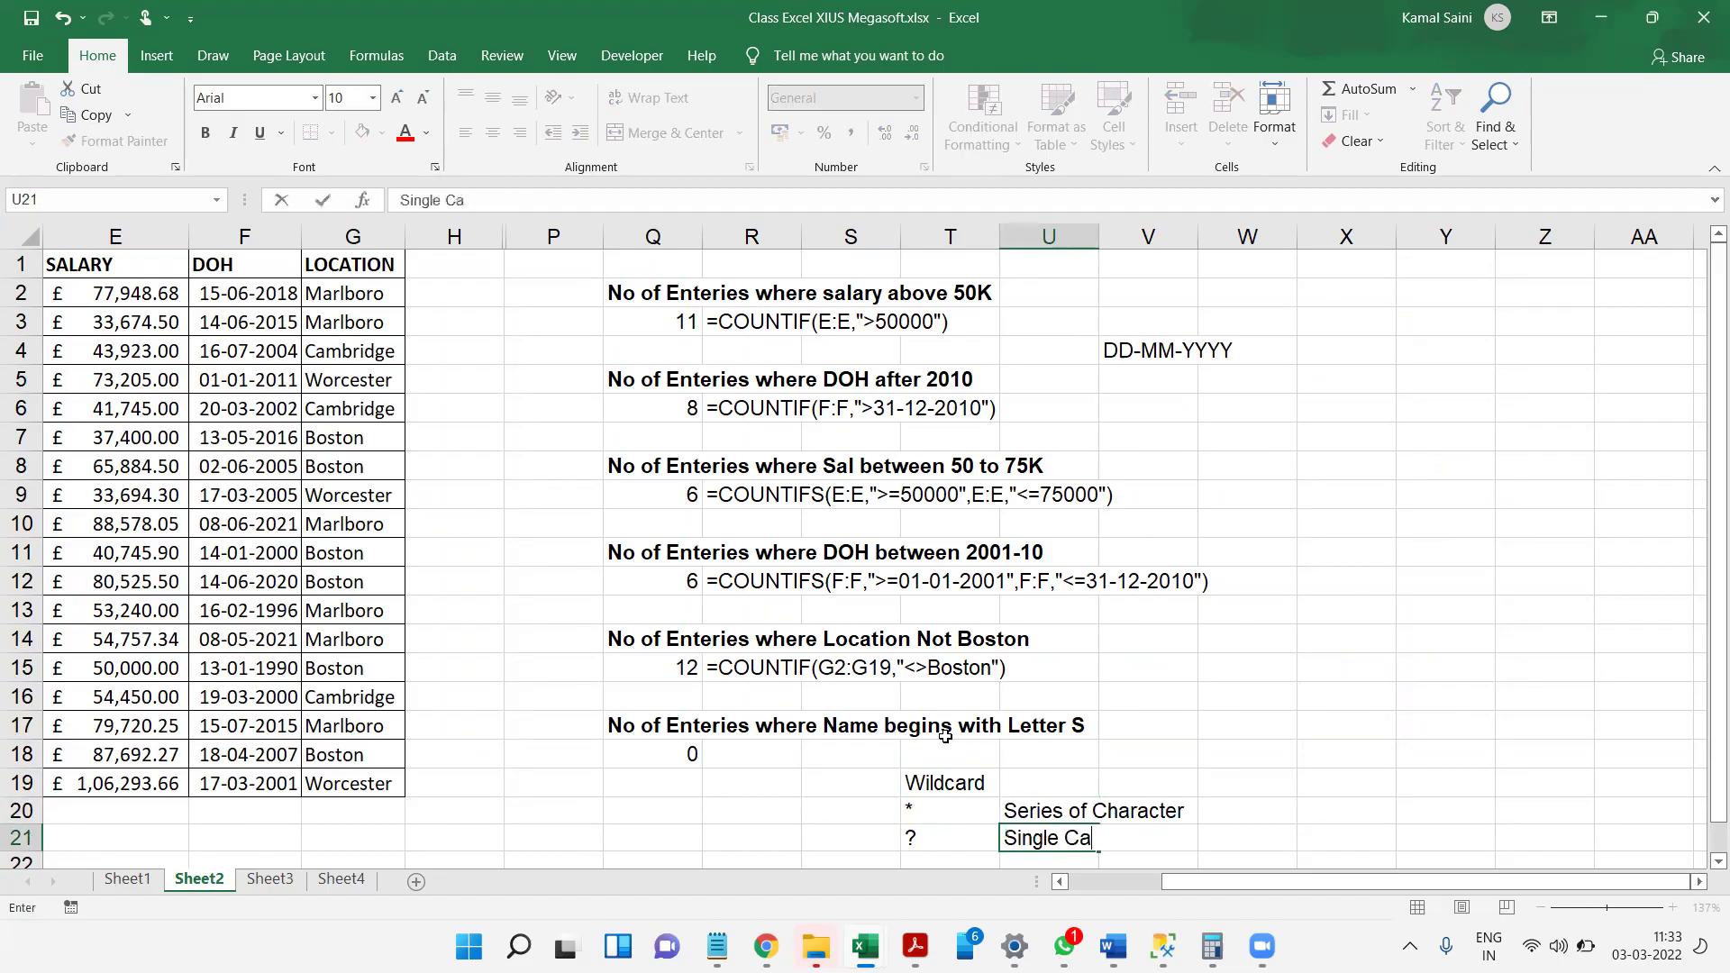
{"action": "type", "text": "aracter"}
{"action": "key", "text": "Return"}
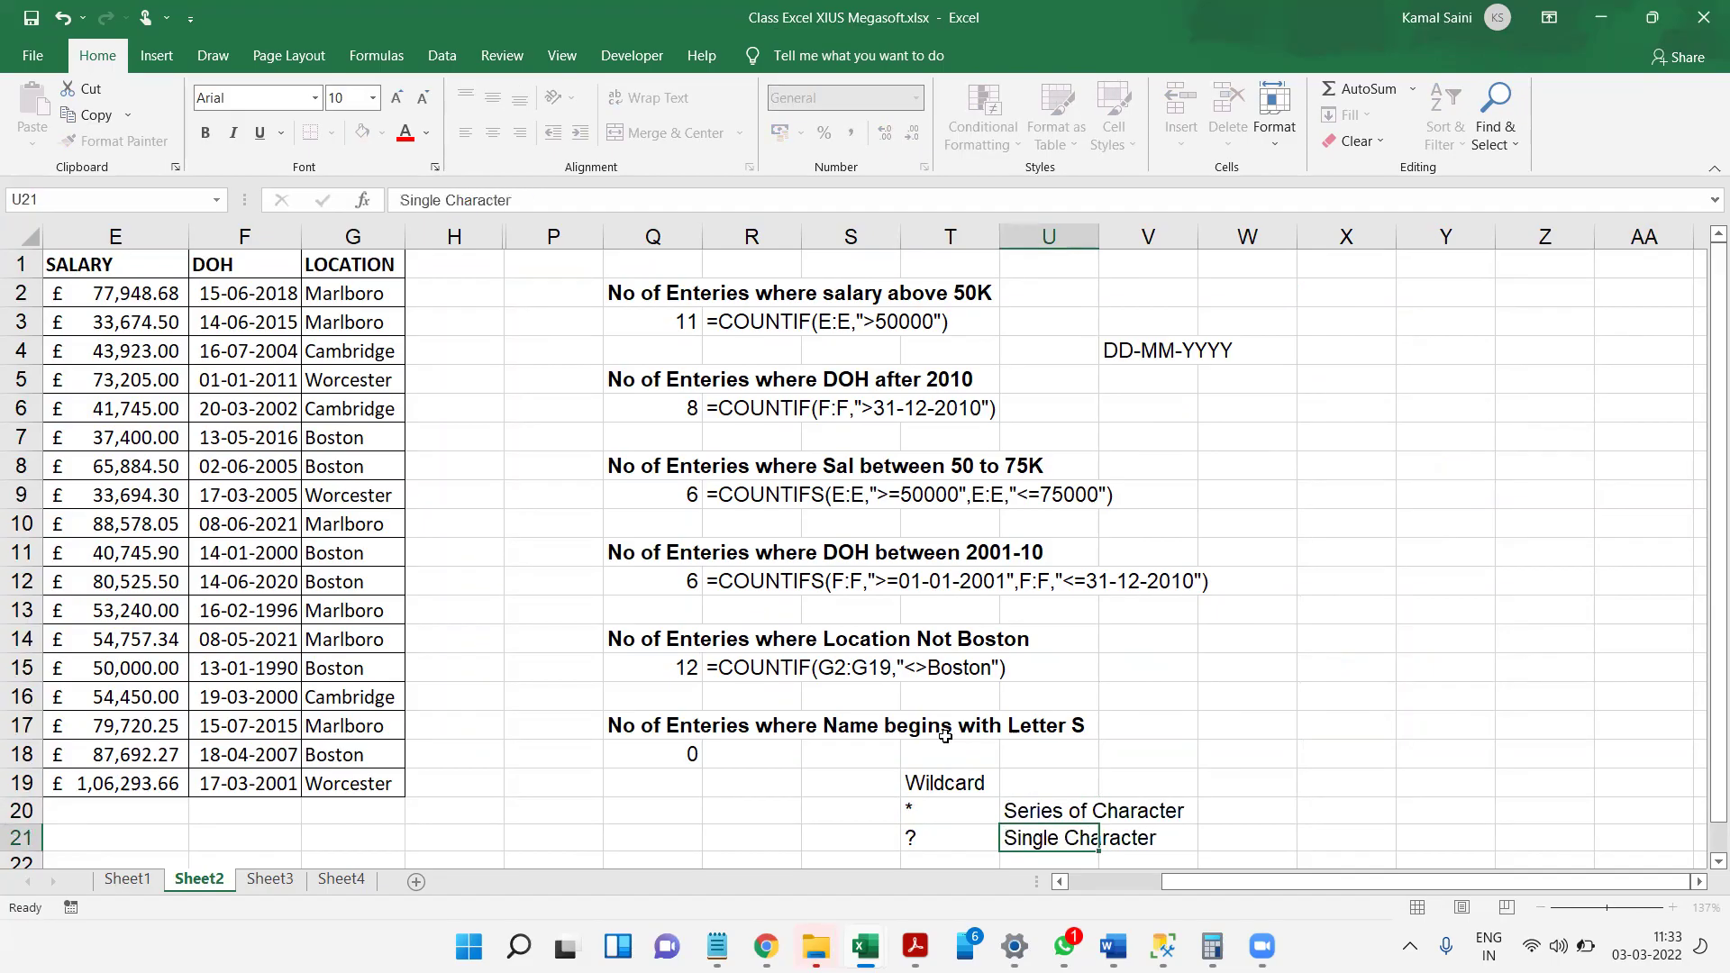
- Add the * wildcard to the criterion in Q18 so the formula reads =COUNTIF(B:B,"S*")
{"action": "key", "text": "Left"}
{"action": "key", "text": "Left"}
{"action": "key", "text": "Left"}
{"action": "key", "text": "Up"}
{"action": "key", "text": "Up"}
{"action": "key", "text": "Up"}
{"action": "key", "text": "Up"}
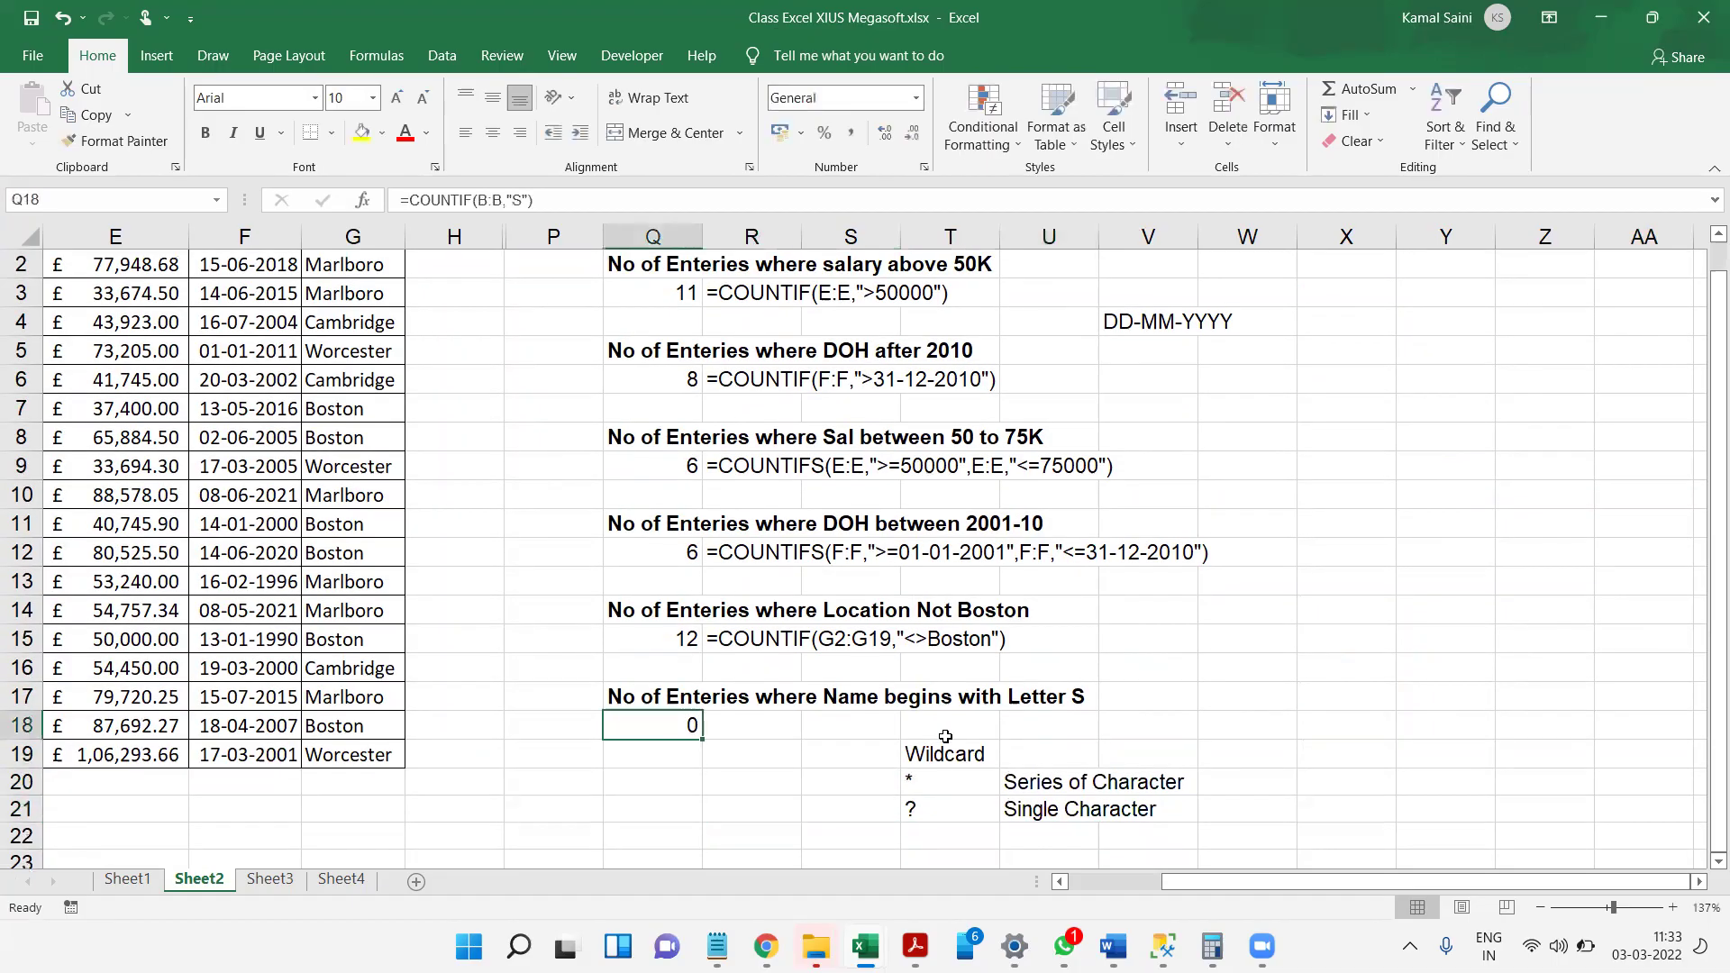
{"action": "key", "text": "F2"}
{"action": "key", "text": "Left"}
{"action": "key", "text": "Left"}
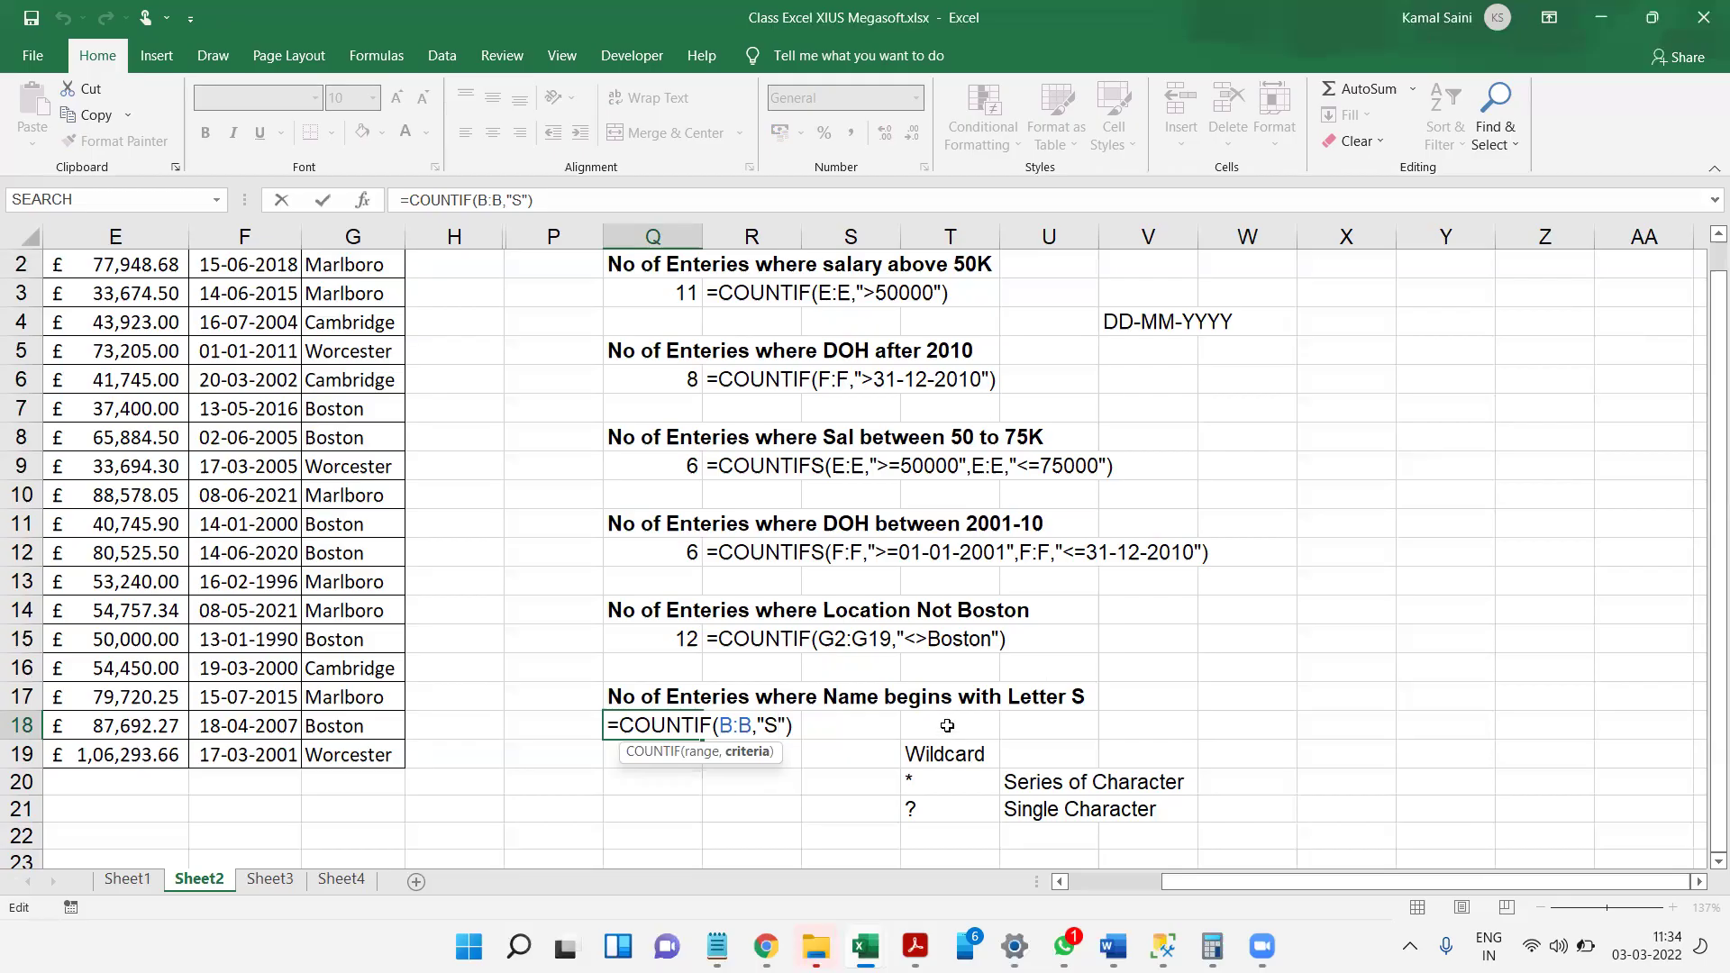
{"action": "type", "text": "*"}
{"action": "key", "text": "Return"}
- Show the text of the Q18 formula in R18 with FORMULATEXT
{"action": "key", "text": "Up"}
{"action": "key", "text": "Right"}
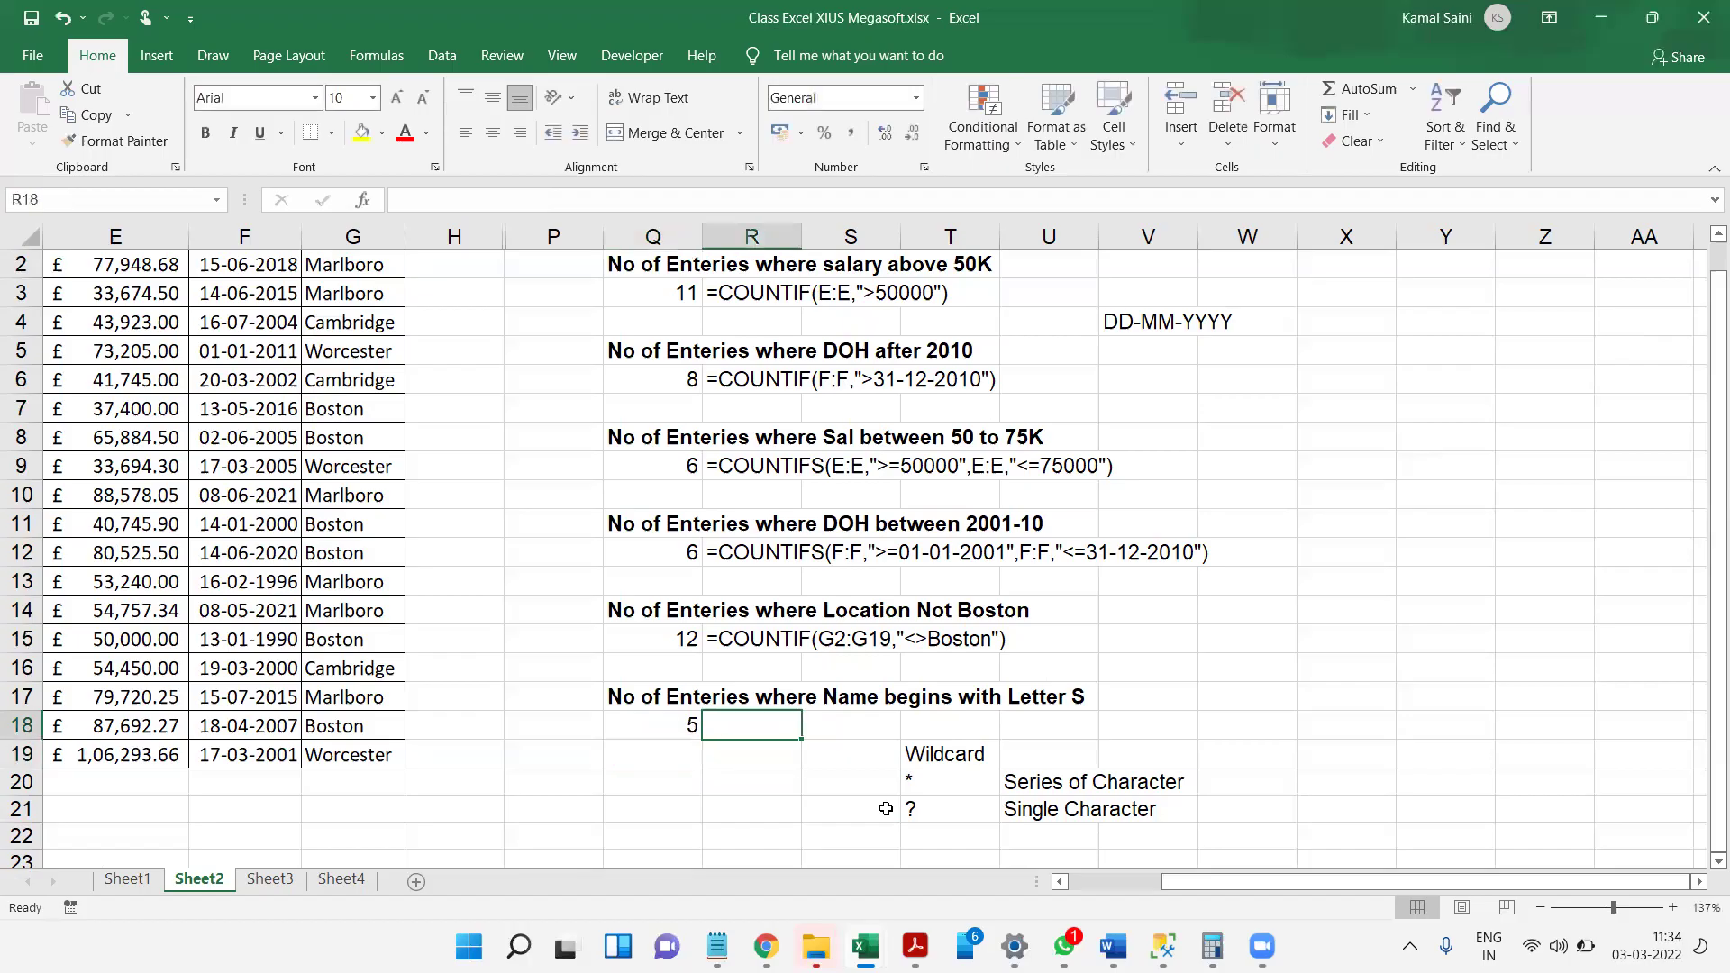
{"action": "type", "text": "=FORMULATEXT("}
{"action": "key", "text": "Left"}
{"action": "key", "text": "Return"}
- Check column B for the employee names that begin with S, including those in B5, B6 and B15
{"action": "key", "text": "ctrl+Left"}
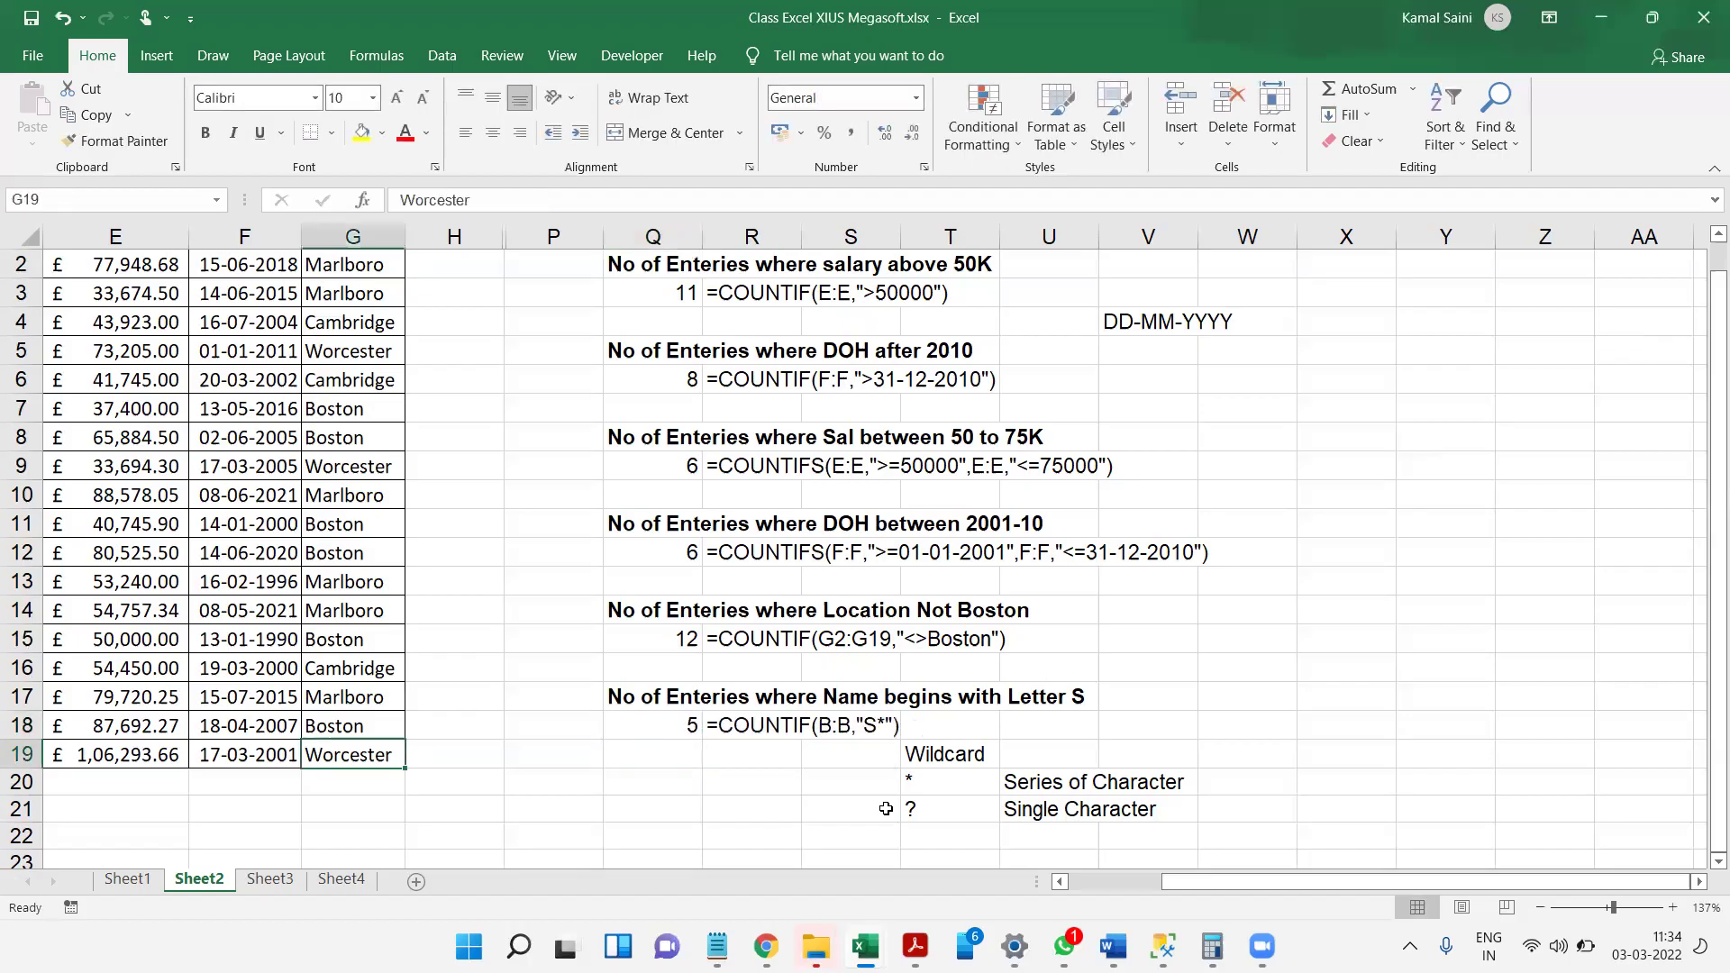
{"action": "key", "text": "ctrl+Left"}
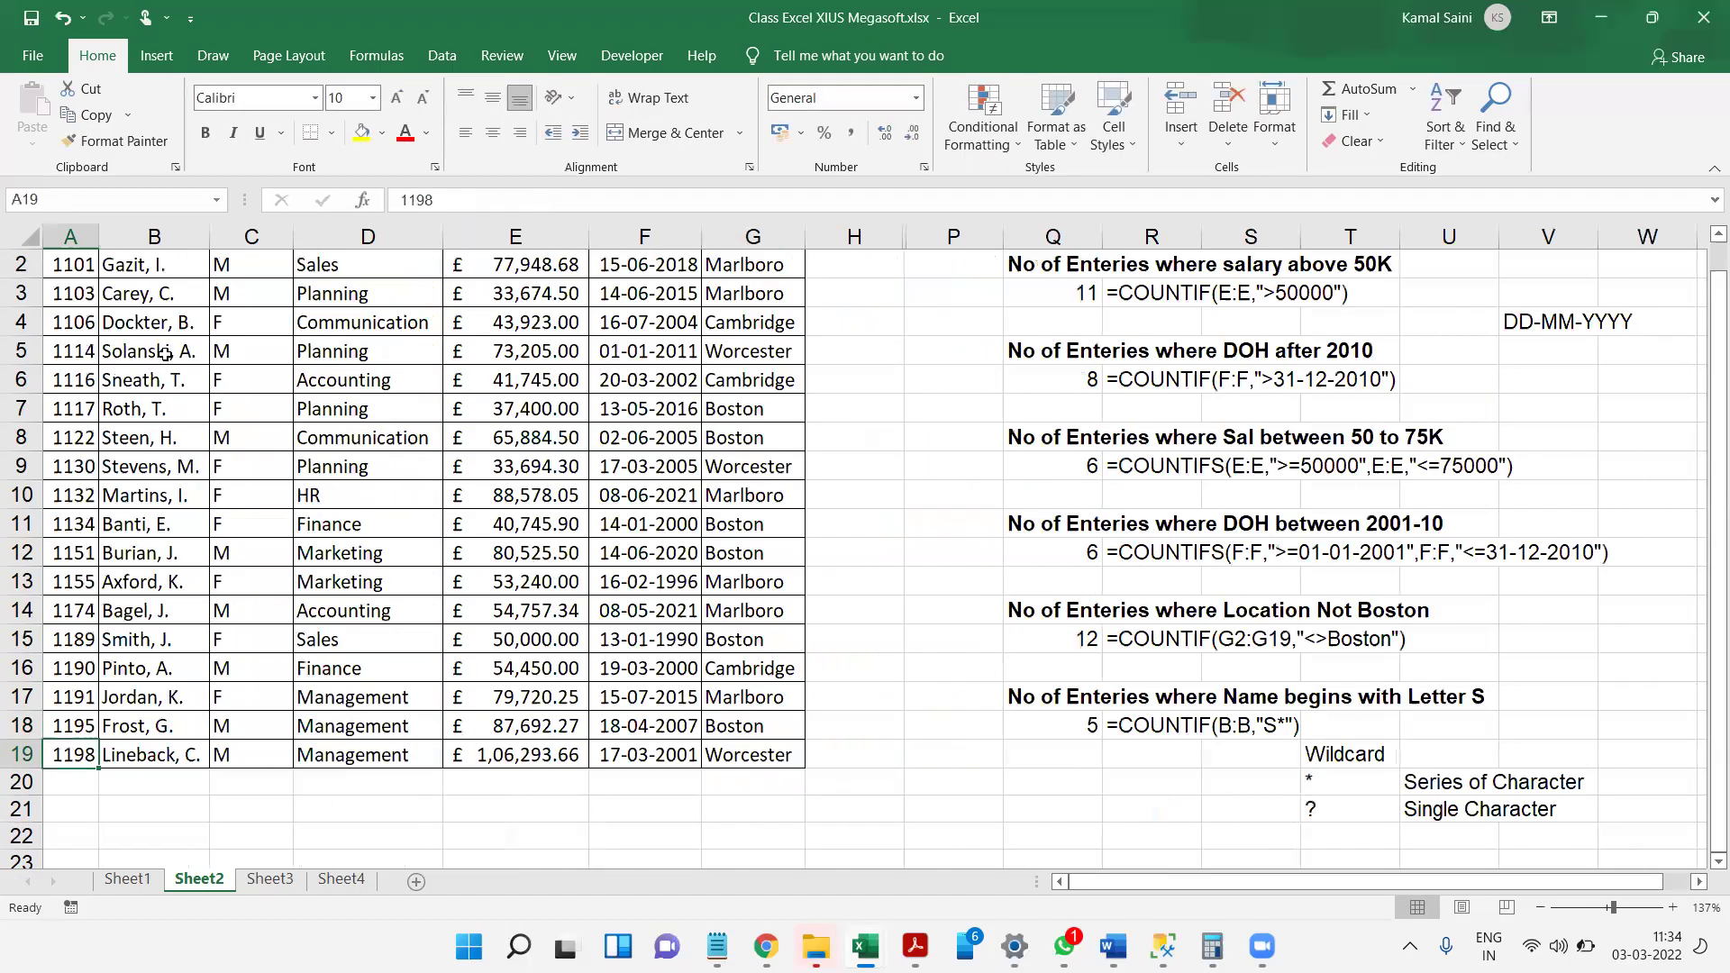
{"action": "left_click_drag", "start_coordinate": [166, 354], "coordinate": [167, 377]}
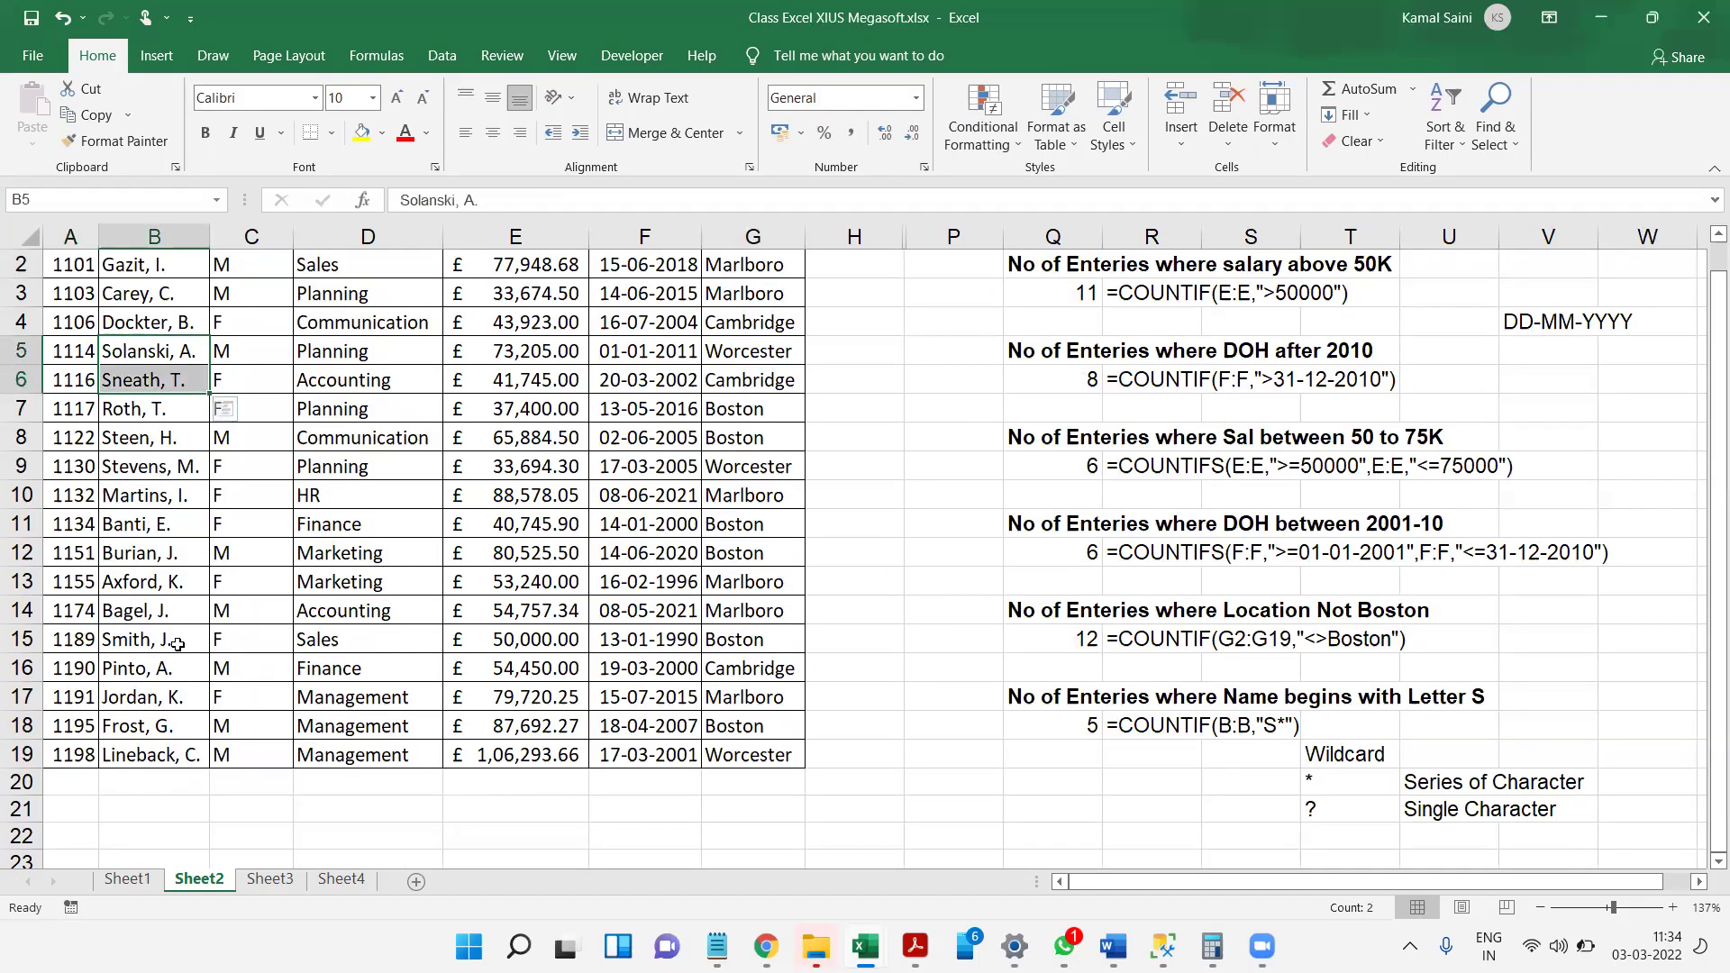
{"action": "left_click", "coordinate": [135, 639]}
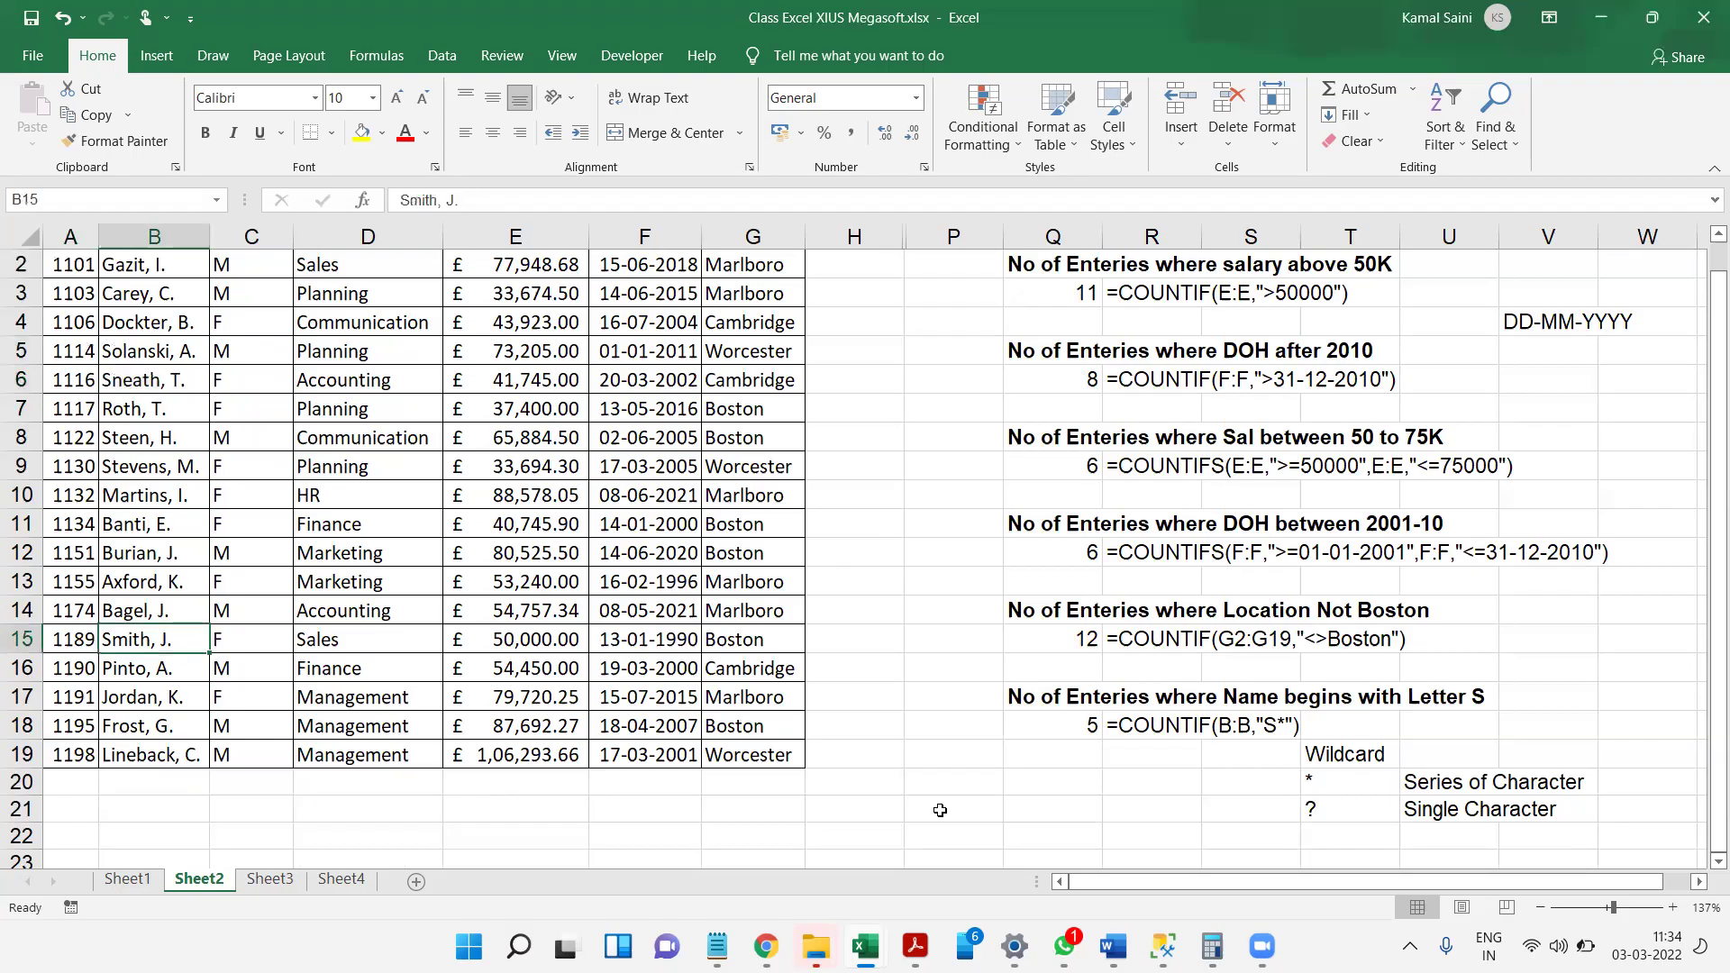
{"action": "left_click", "coordinate": [1220, 762]}
{"action": "key", "text": "Right"}
{"action": "key", "text": "Right"}
{"action": "key", "text": "Right"}
{"action": "key", "text": "Right"}
{"action": "key", "text": "Right"}
{"action": "key", "text": "Right"}
{"action": "key", "text": "Right"}
{"action": "key", "text": "Right"}
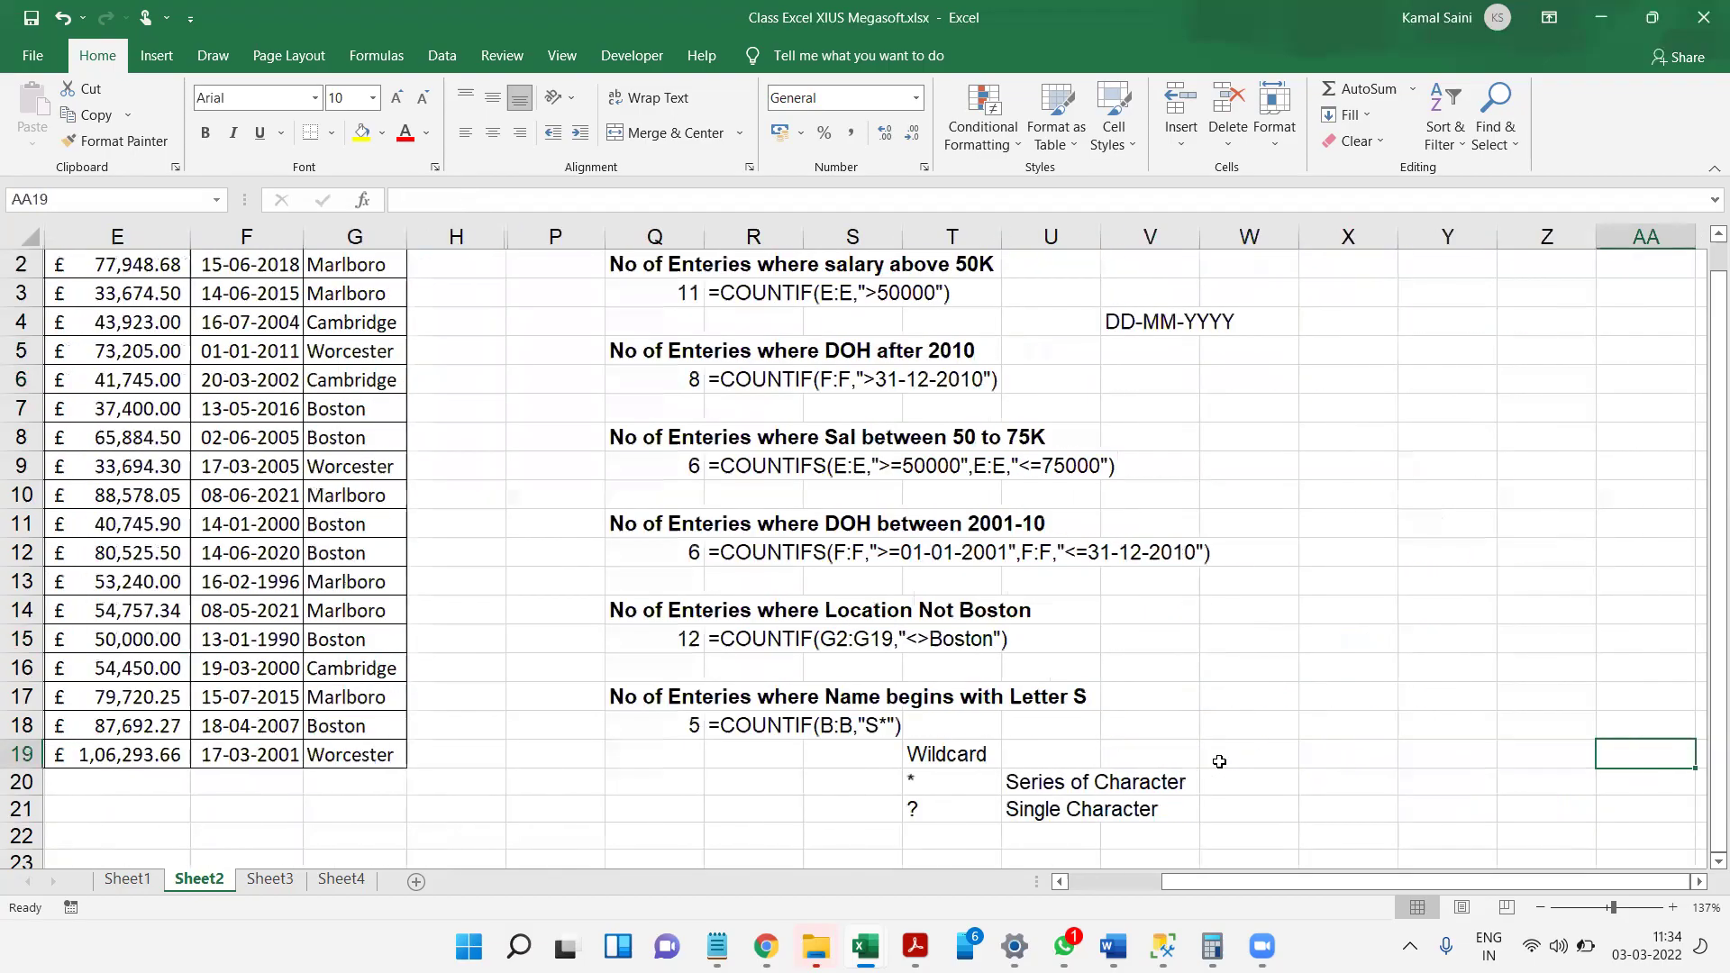
{"action": "key", "text": "Right"}
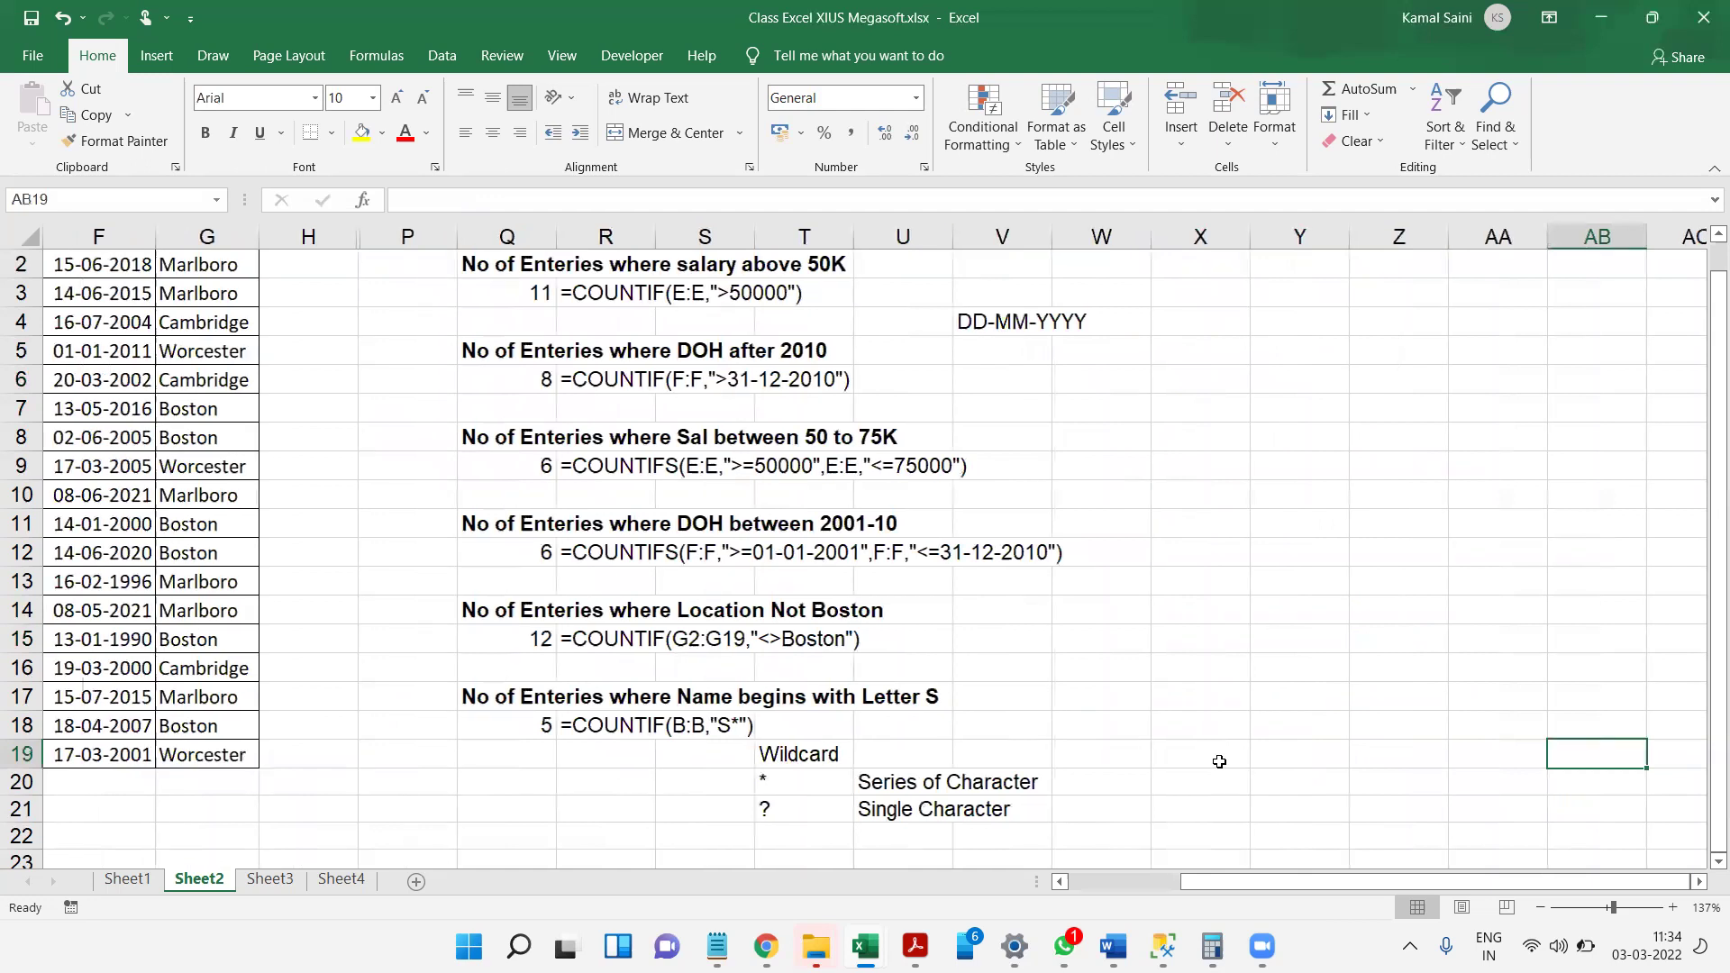
{"action": "left_click", "coordinate": [1239, 531]}
{"action": "left_click", "coordinate": [1194, 648]}
{"action": "type", "text": "No"}
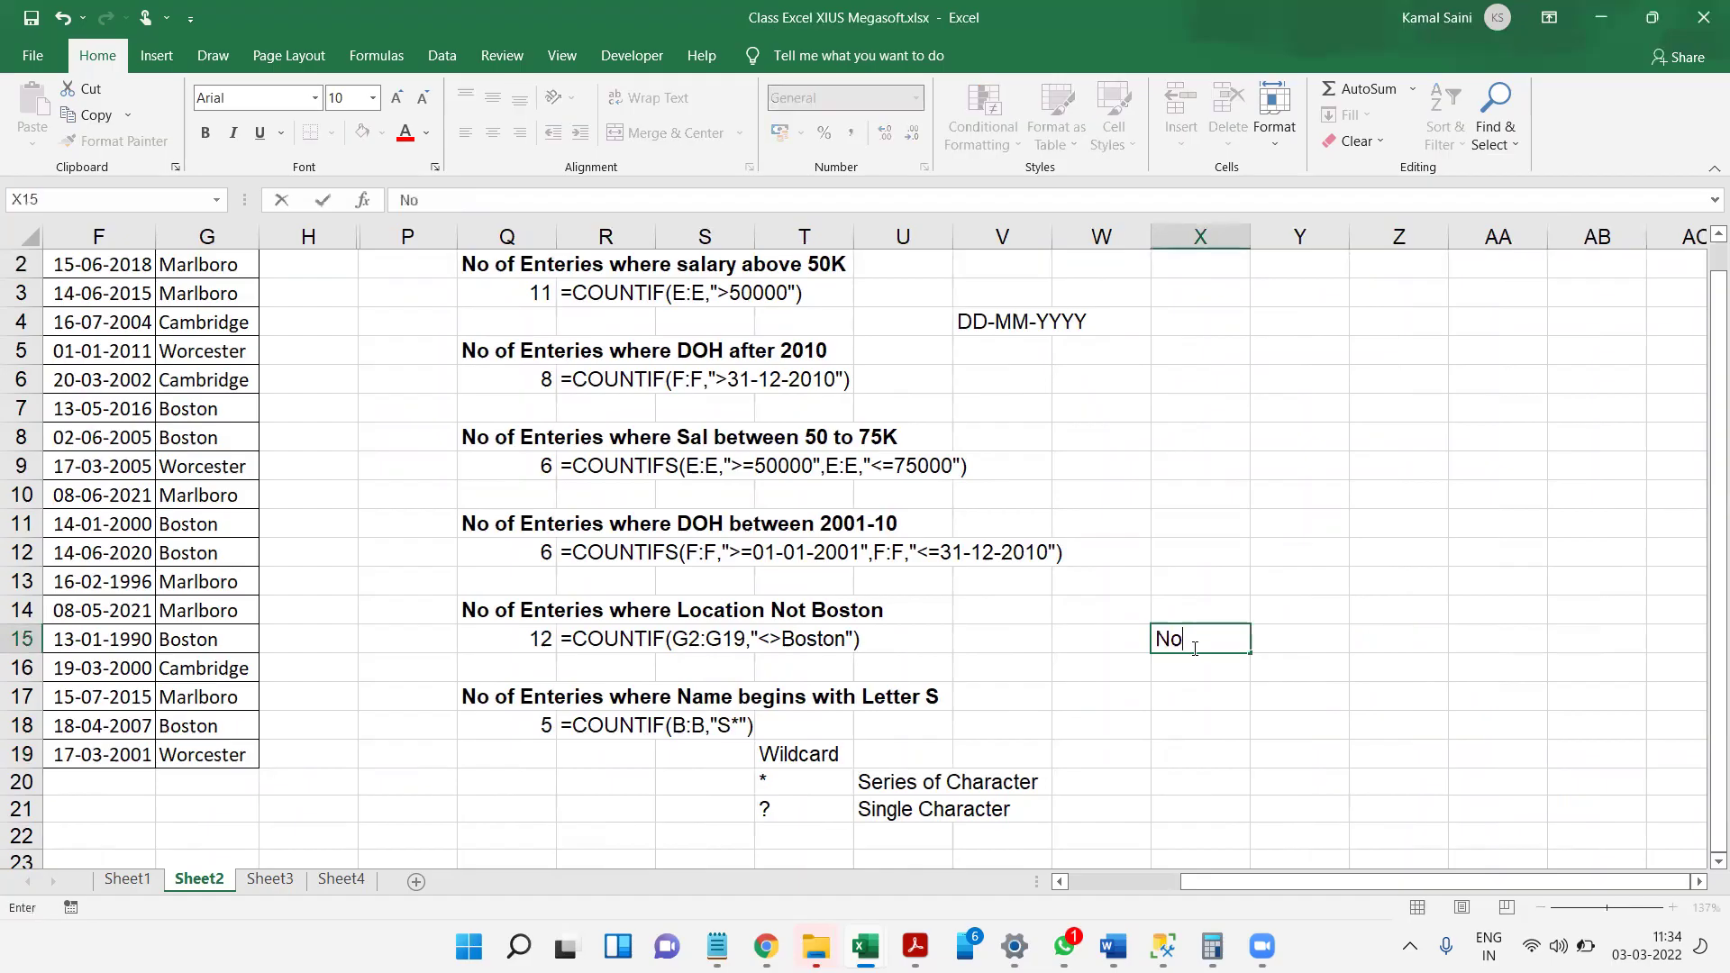
{"action": "type", "text": " of Enteries"}
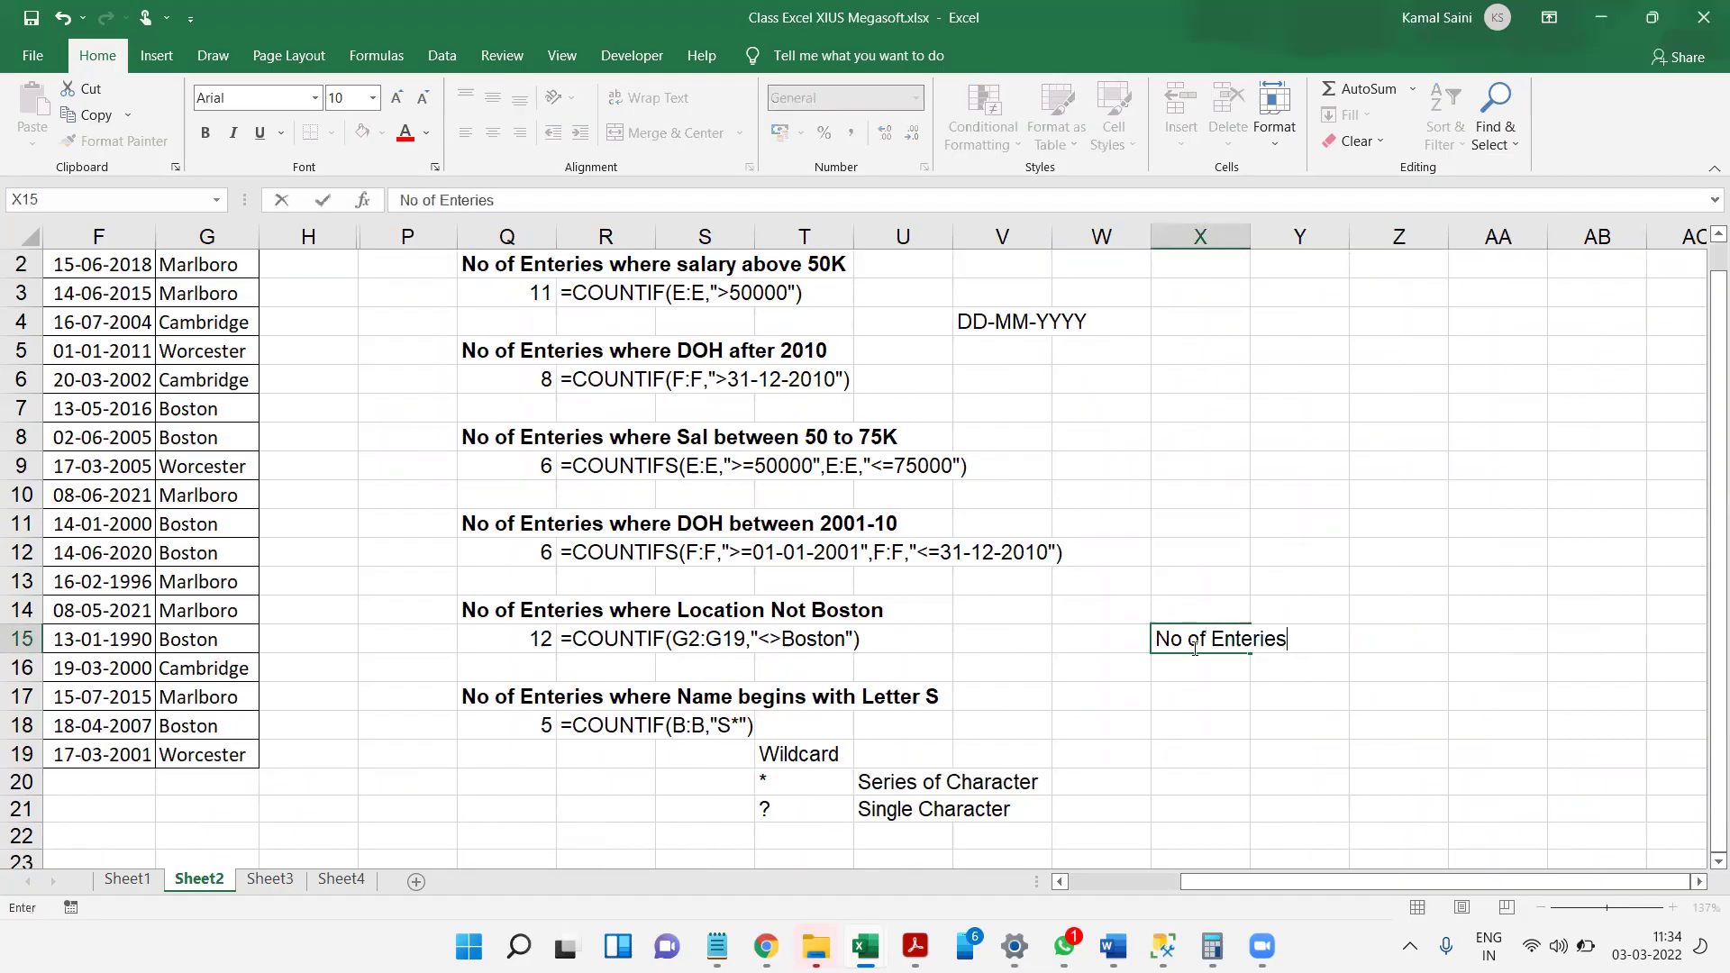
{"action": "key", "text": "Escape"}
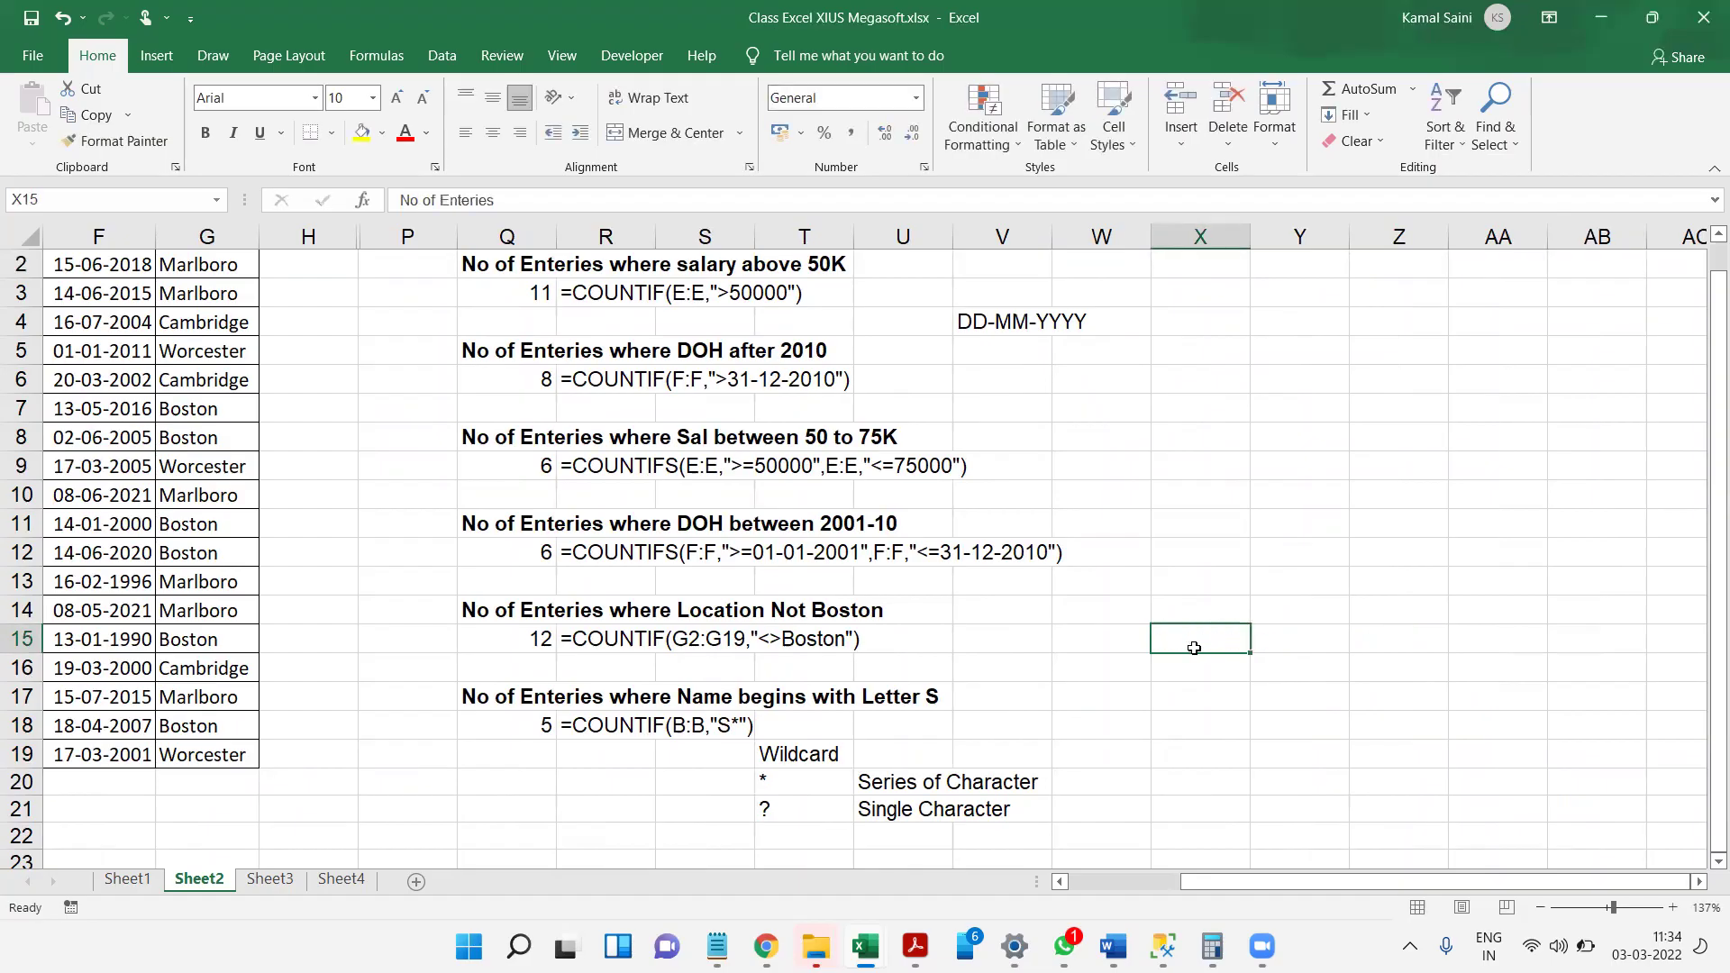
- Start a sample list with three first names of different lengths in X6:X8
{"action": "left_click", "coordinate": [1206, 386]}
{"action": "type", "text": "Ram"}
{"action": "key", "text": "Return"}
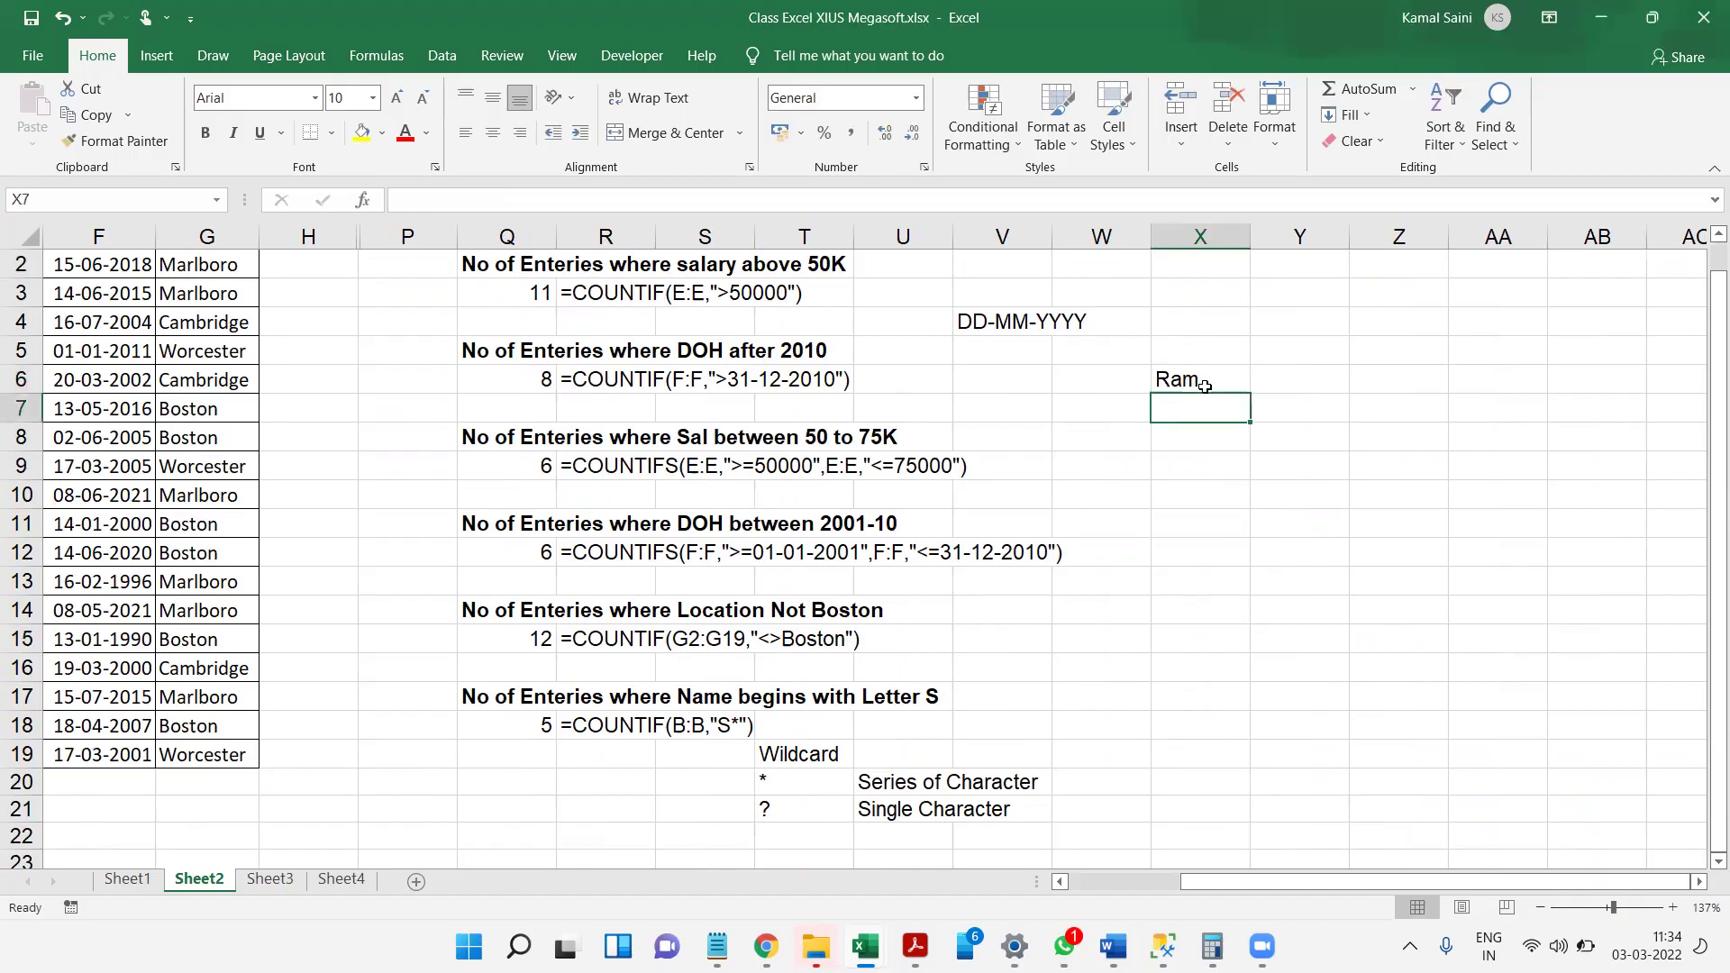
{"action": "type", "text": "Rmae"}
{"action": "key", "text": "BackSpace"}
{"action": "key", "text": "BackSpace"}
{"action": "key", "text": "BackSpace"}
{"action": "type", "text": "amesh"}
{"action": "key", "text": "Return"}
{"action": "type", "text": "ram"}
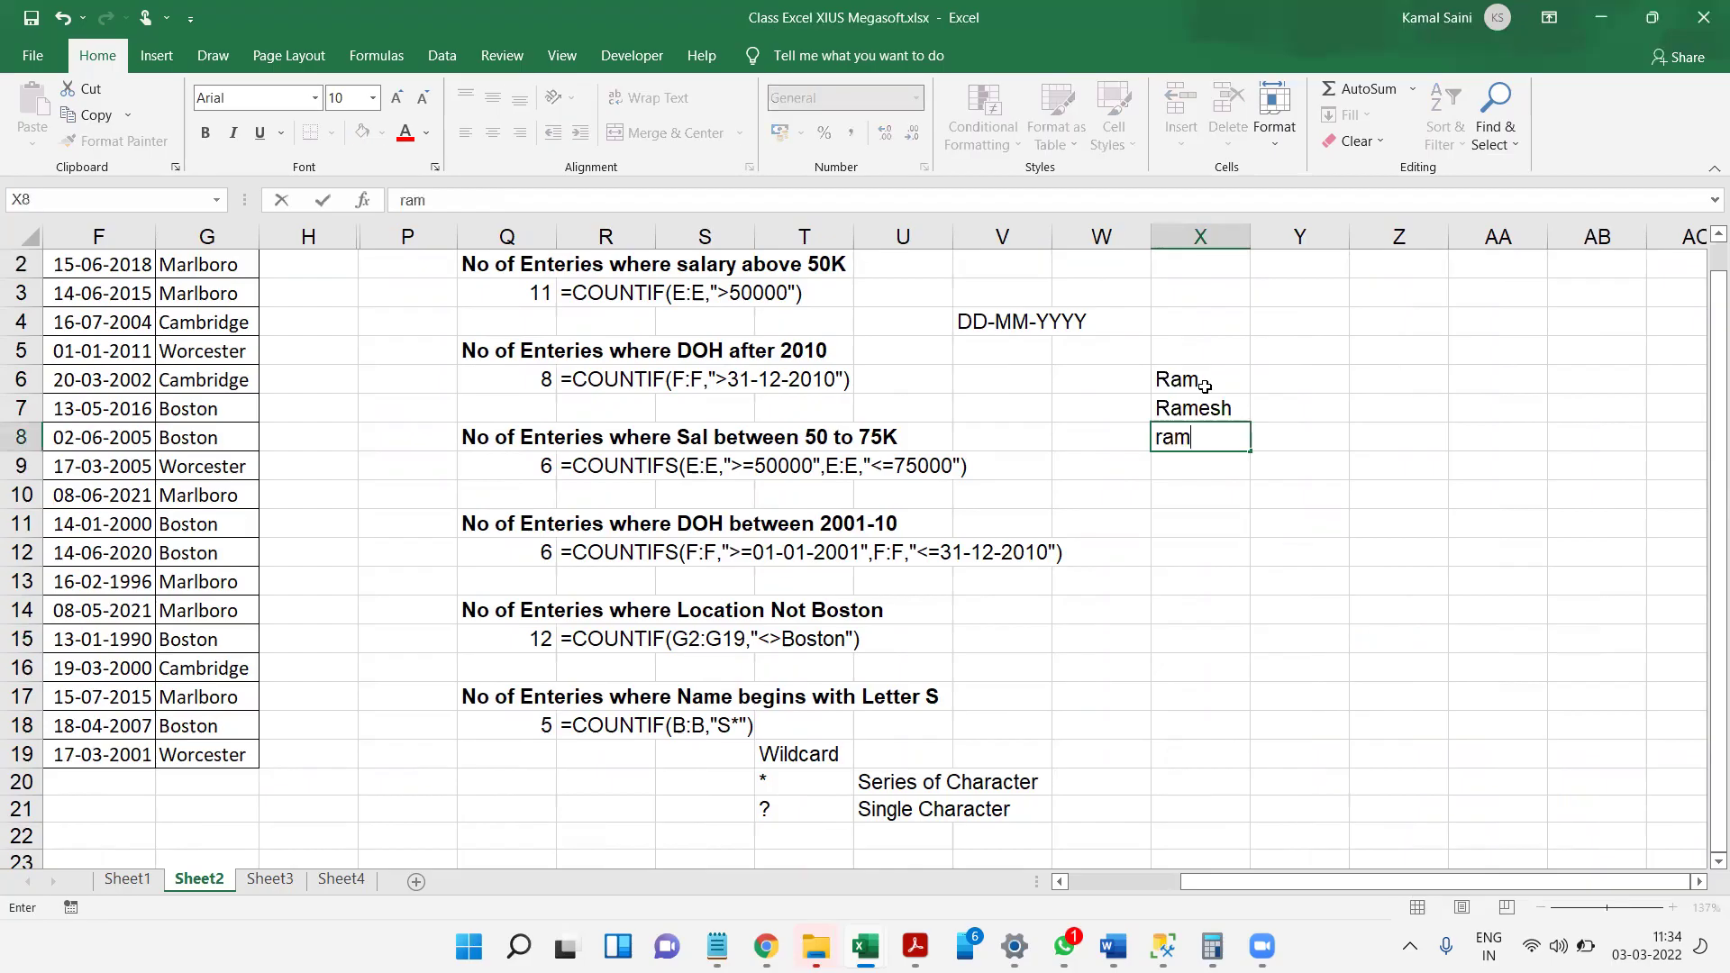
{"action": "key", "text": "Return"}
{"action": "key", "text": "Up"}
{"action": "type", "text": "Rama"}
{"action": "key", "text": "Return"}
- Extend the sample list with three more first names in X9:X11
{"action": "type", "text": "vinod"}
{"action": "key", "text": "Return"}
{"action": "type", "text": "arun"}
{"action": "key", "text": "Return"}
{"action": "type", "text": "Ani"}
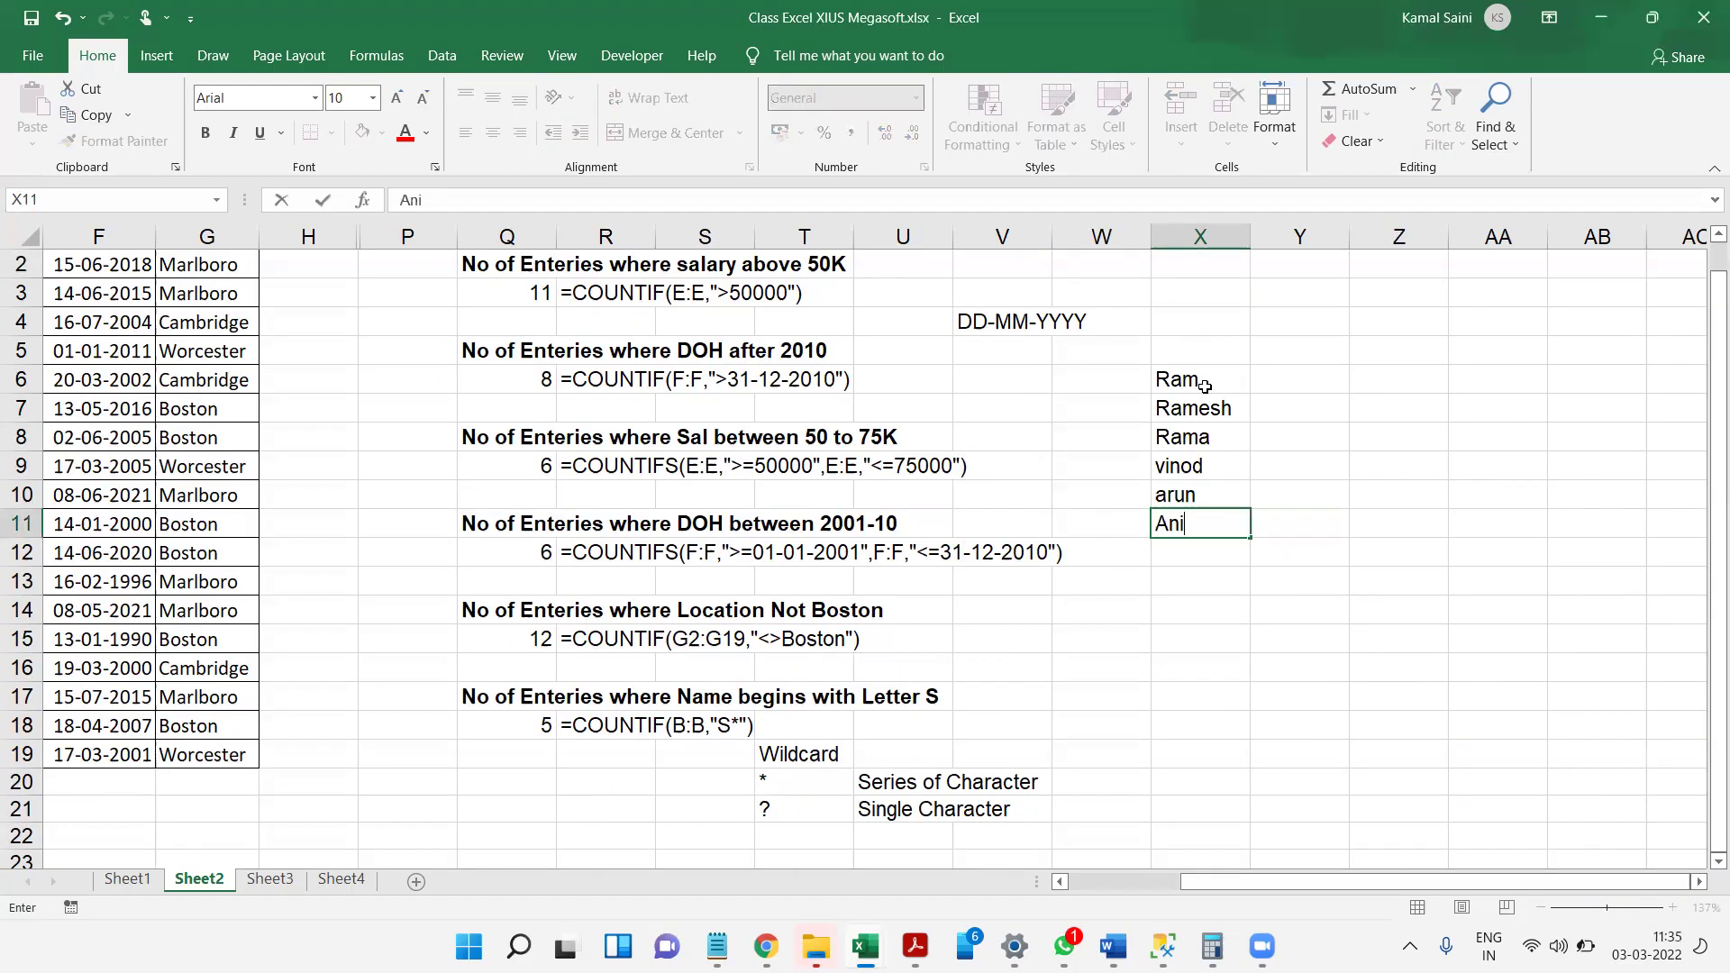
{"action": "key", "text": "BackSpace"}
{"action": "key", "text": "BackSpace"}
{"action": "type", "text": "rjun"}
{"action": "key", "text": "Tab"}
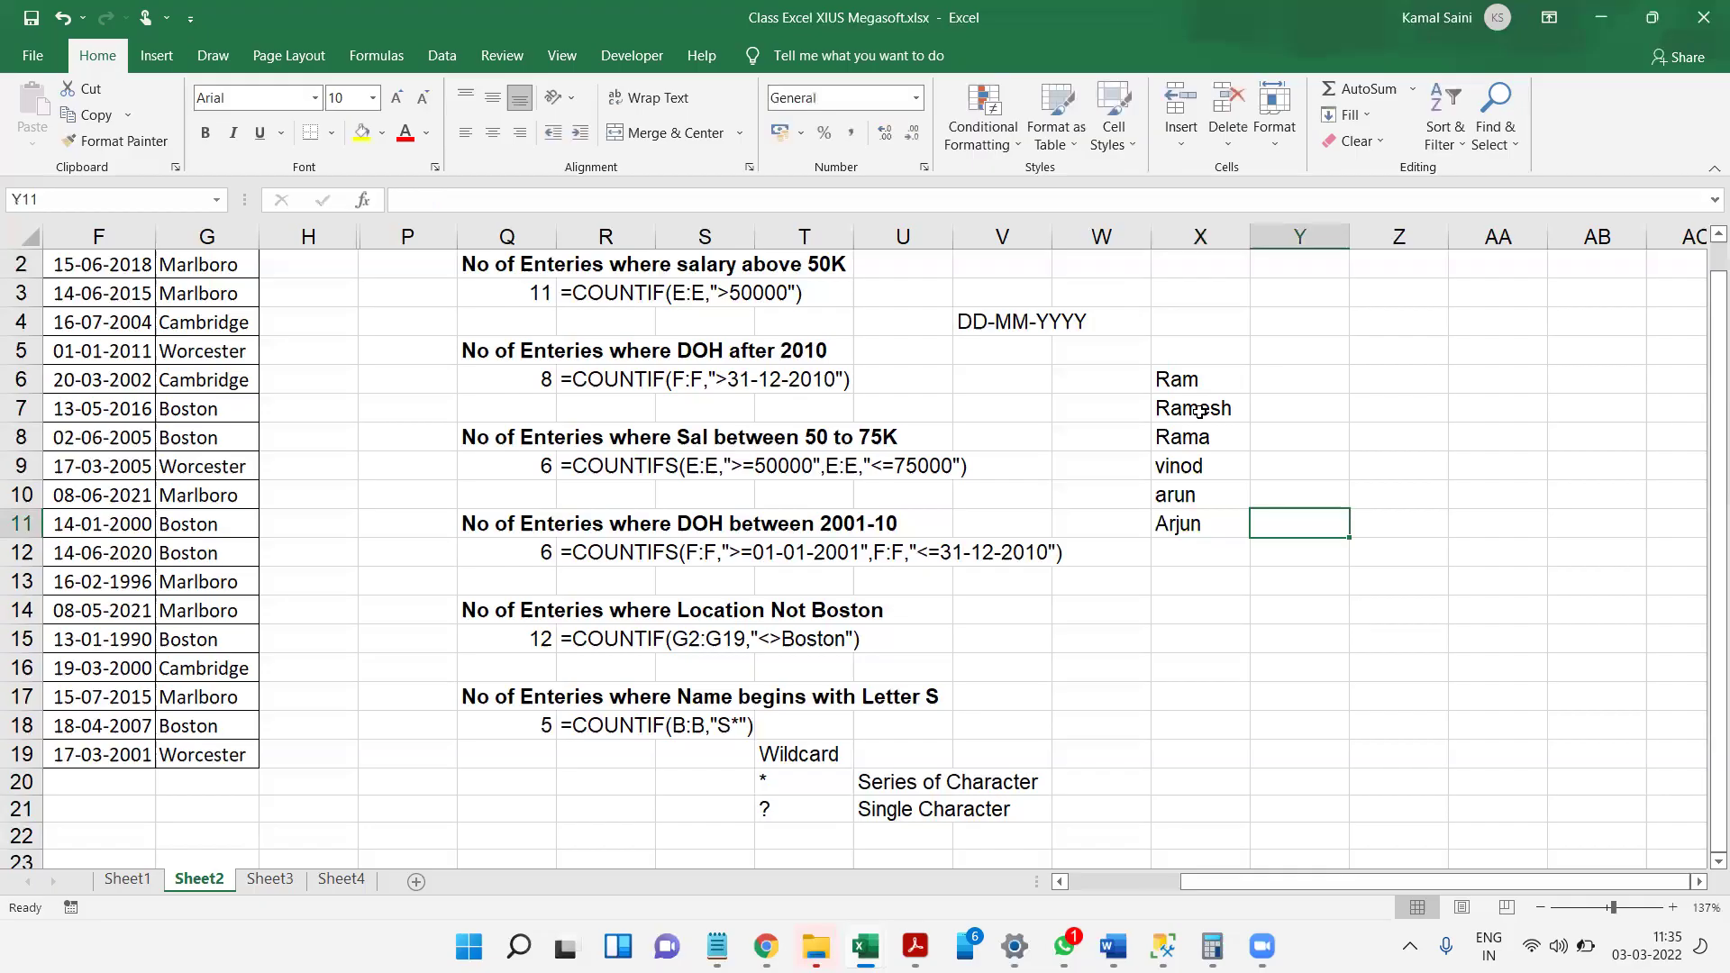
- Capitalize the first letter of the name in X9
{"action": "key", "text": "Up"}
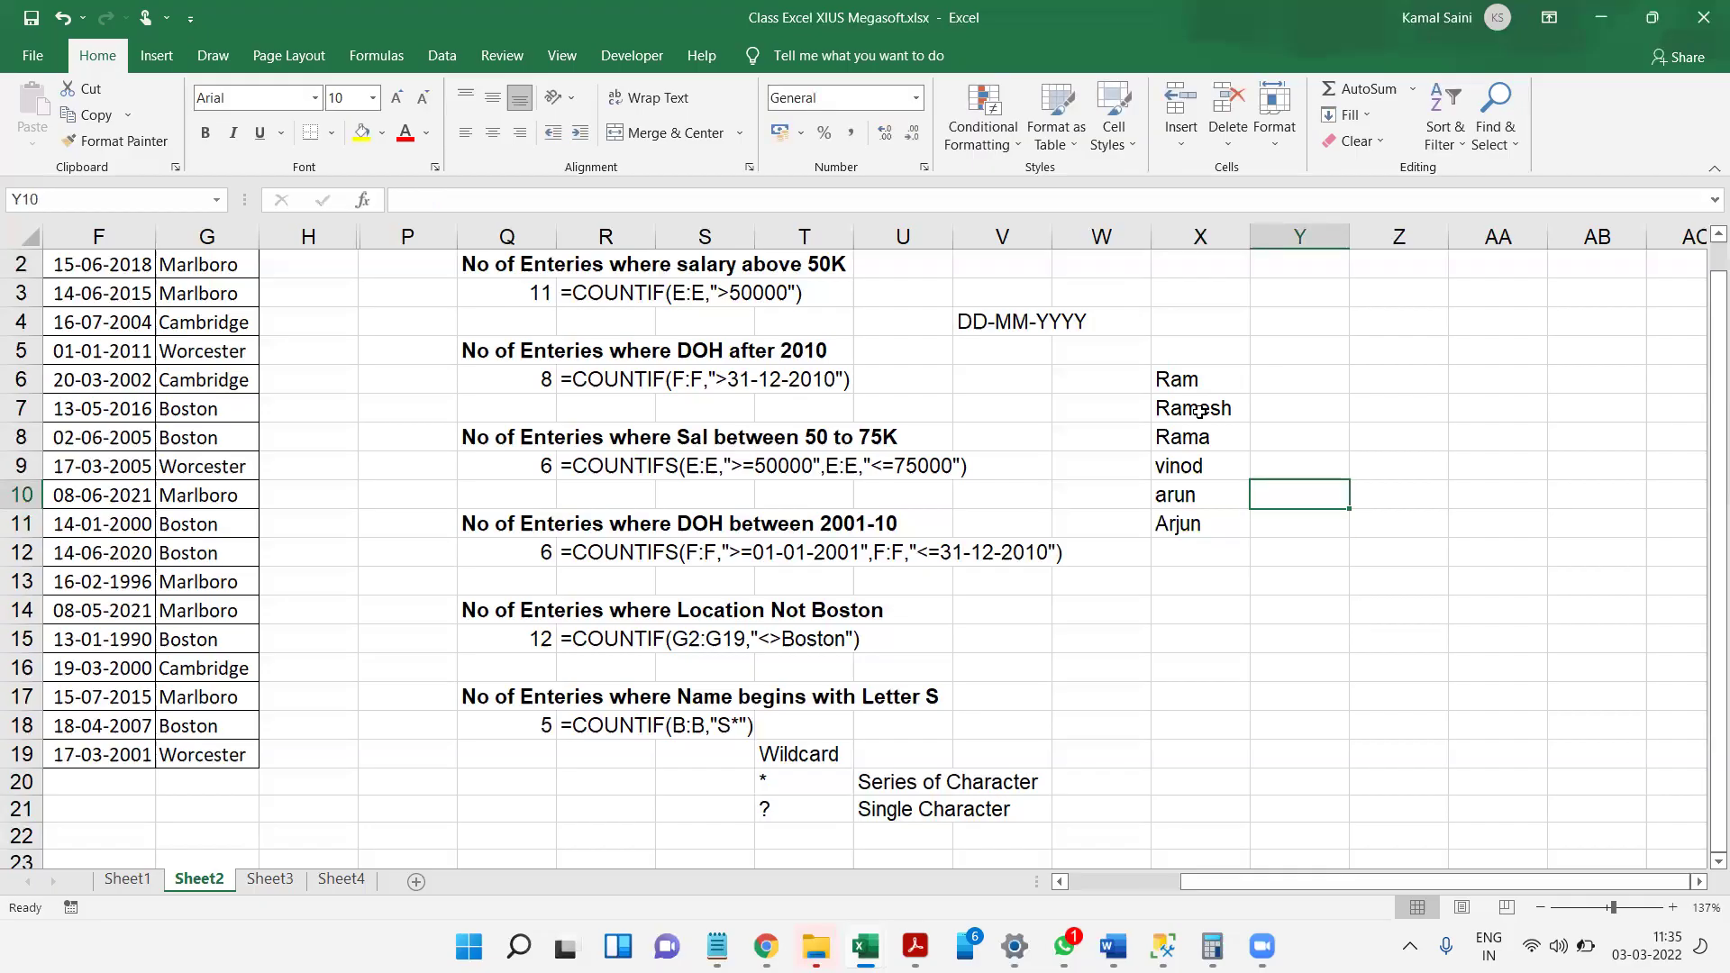
{"action": "key", "text": "Left"}
{"action": "key", "text": "Up"}
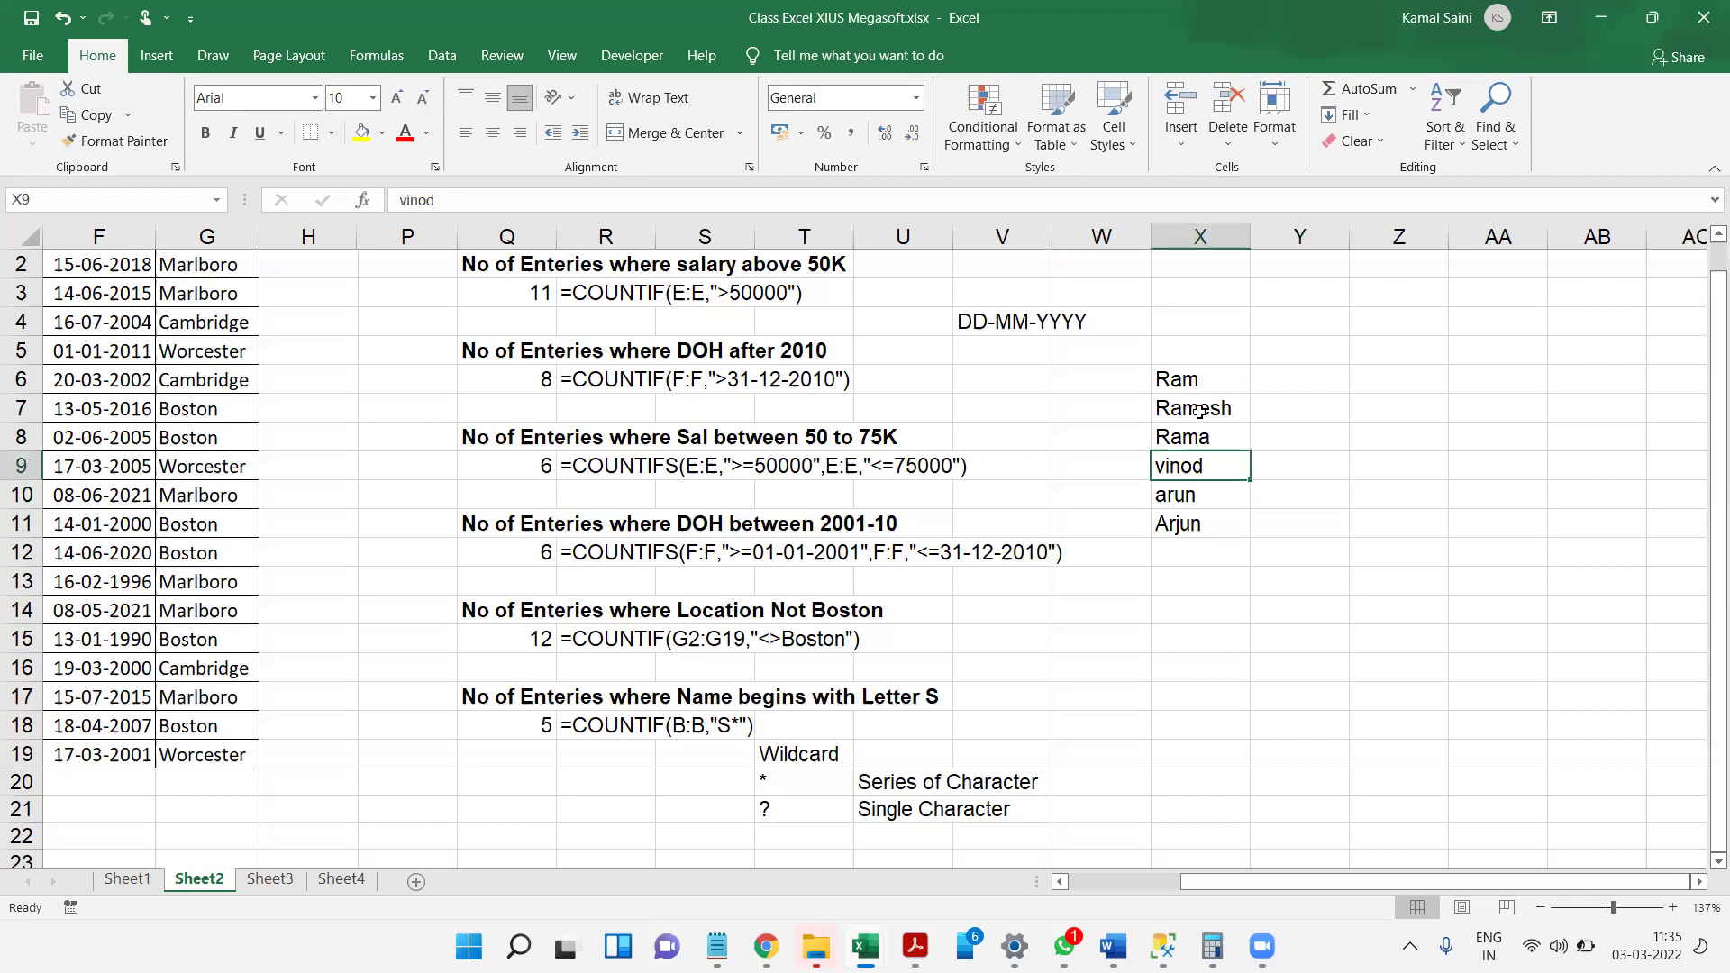
{"action": "key", "text": "F2"}
{"action": "key", "text": "Delete"}
{"action": "type", "text": "V"}
{"action": "key", "text": "Tab"}
- Enter the heading No of Enteries where Total Character are 5 in X14, below the sample names
{"action": "key", "text": "Right"}
{"action": "key", "text": "Right"}
{"action": "key", "text": "Right"}
{"action": "key", "text": "Right"}
{"action": "key", "text": "Right"}
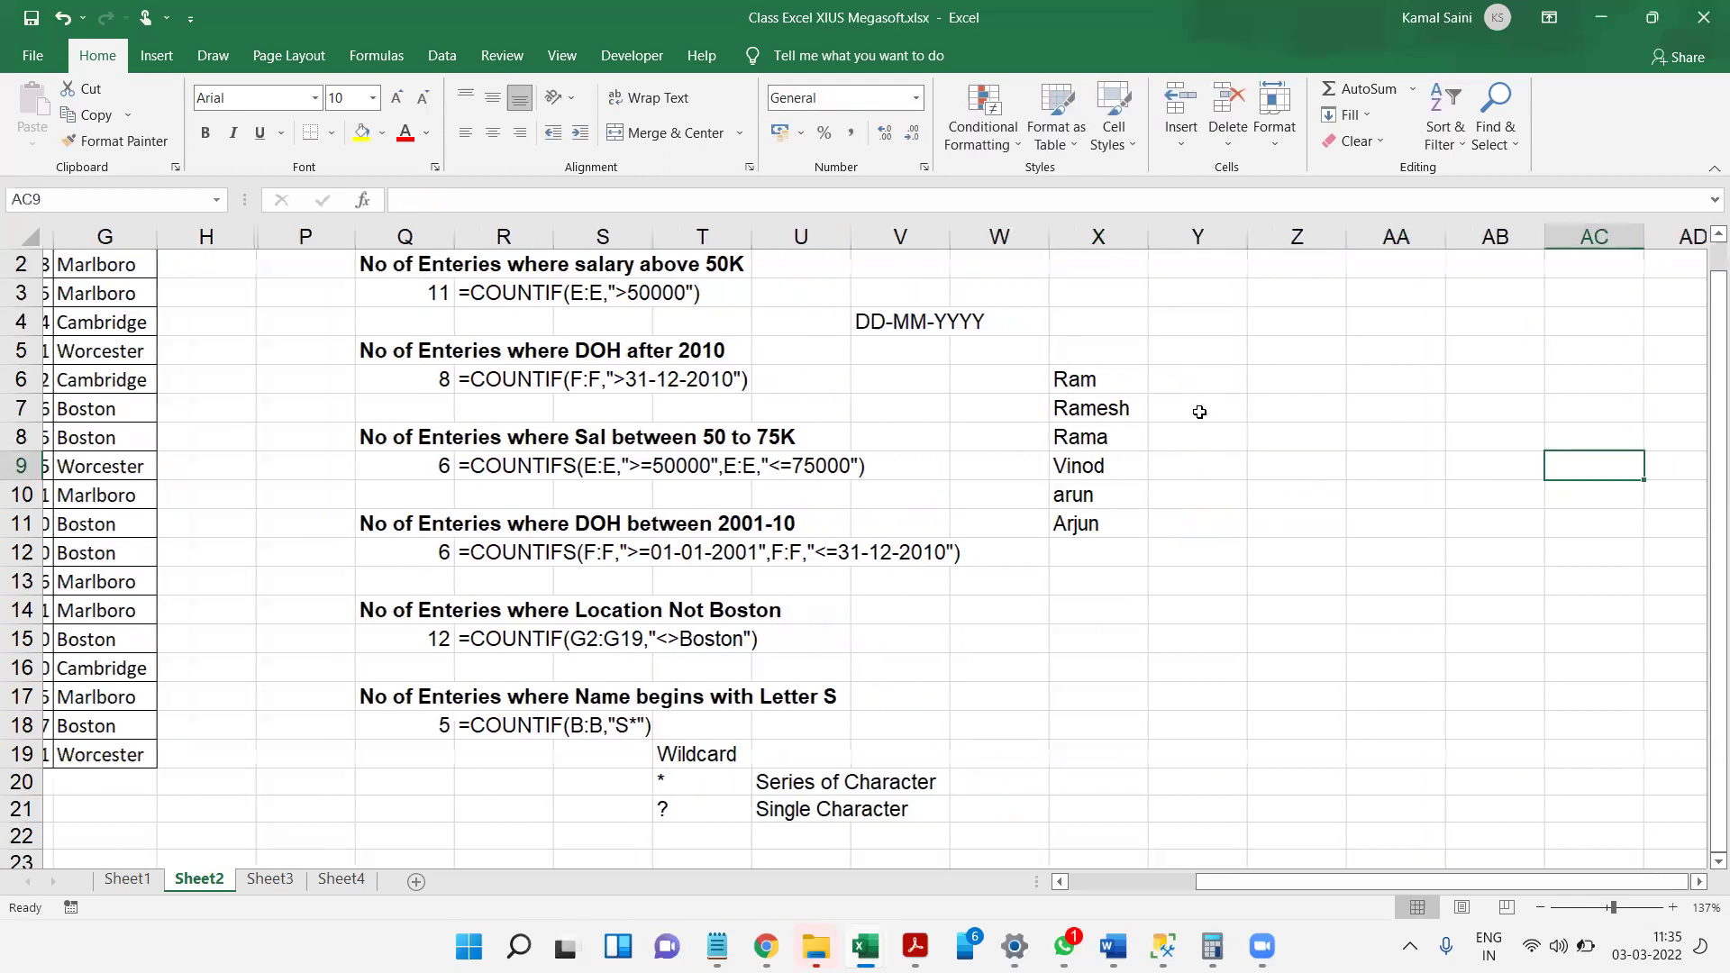
{"action": "left_click", "coordinate": [985, 612]}
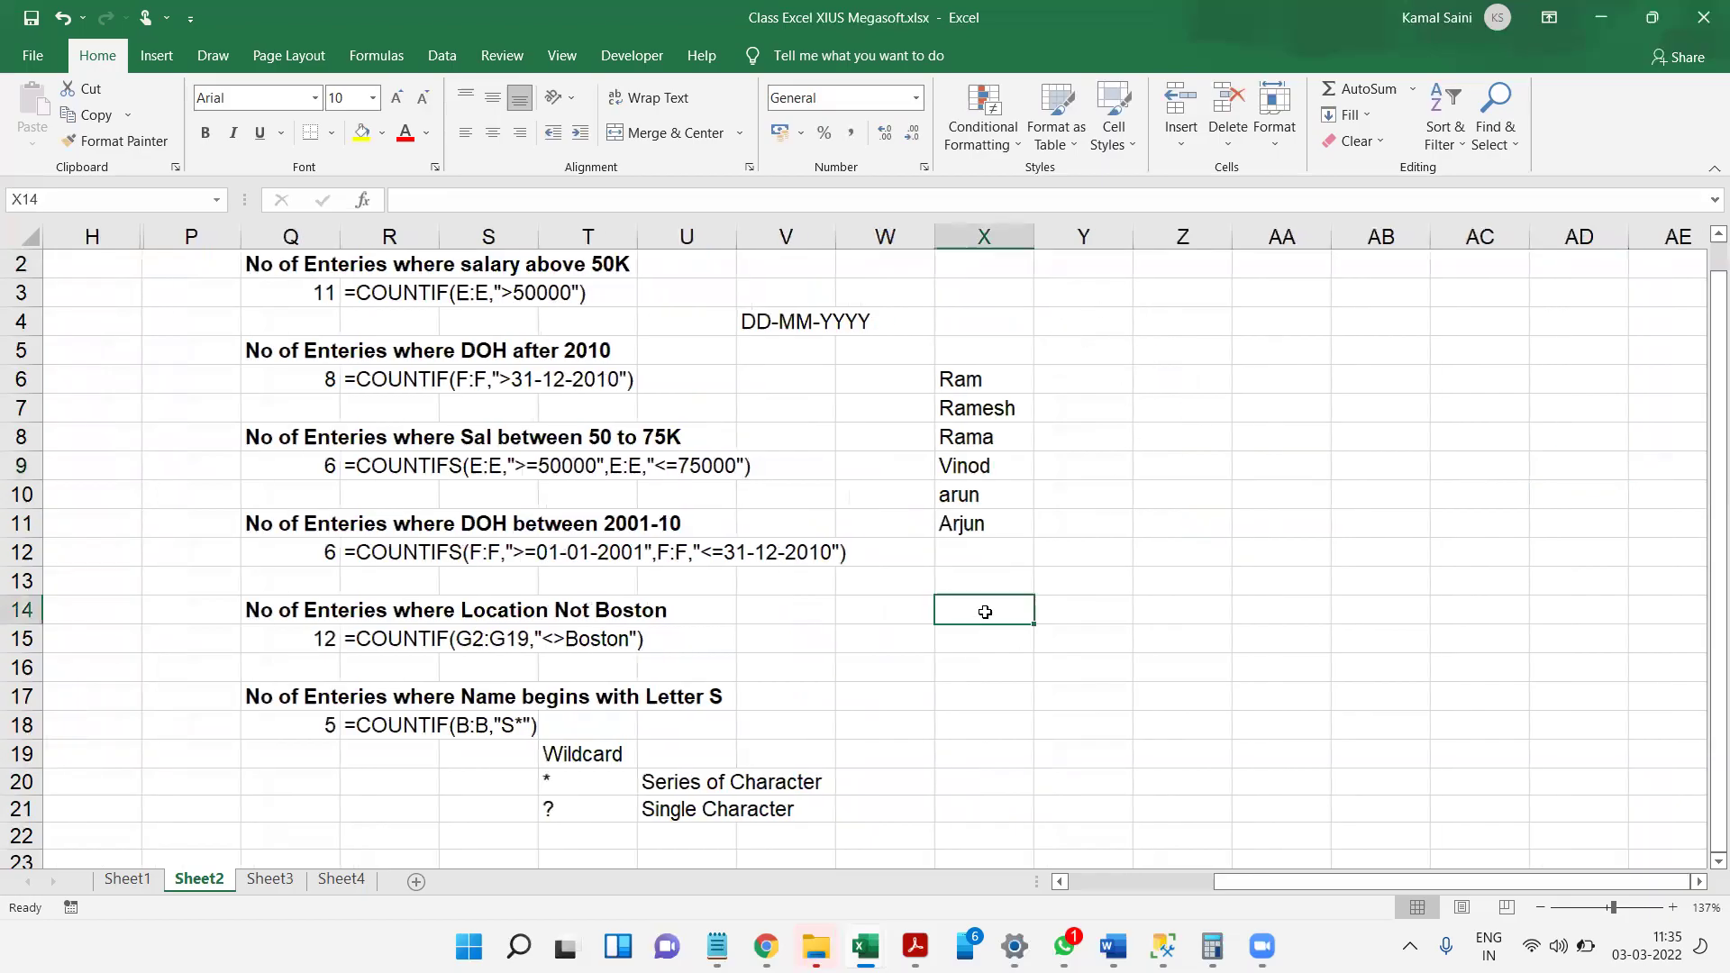
{"action": "type", "text": "N o"}
{"action": "key", "text": "BackSpace"}
{"action": "type", "text": "o fo"}
{"action": "key", "text": "BackSpace"}
{"action": "key", "text": "BackSpace"}
{"action": "type", "text": "of Ente"}
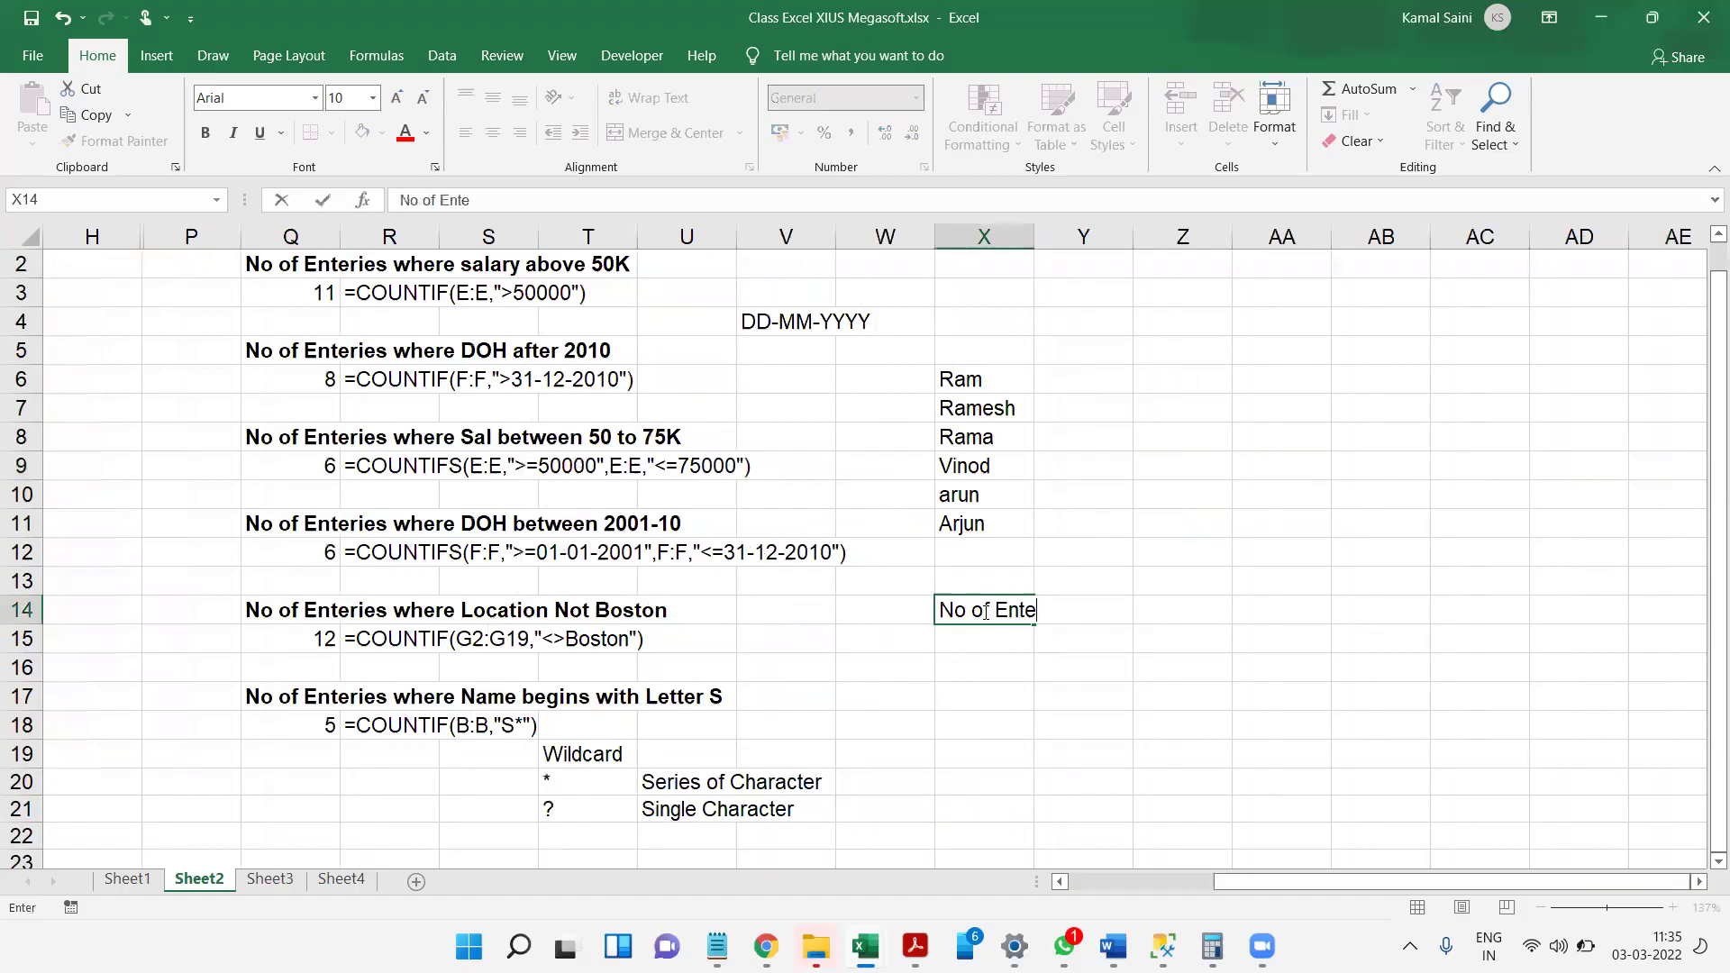
{"action": "type", "text": "ries where "}
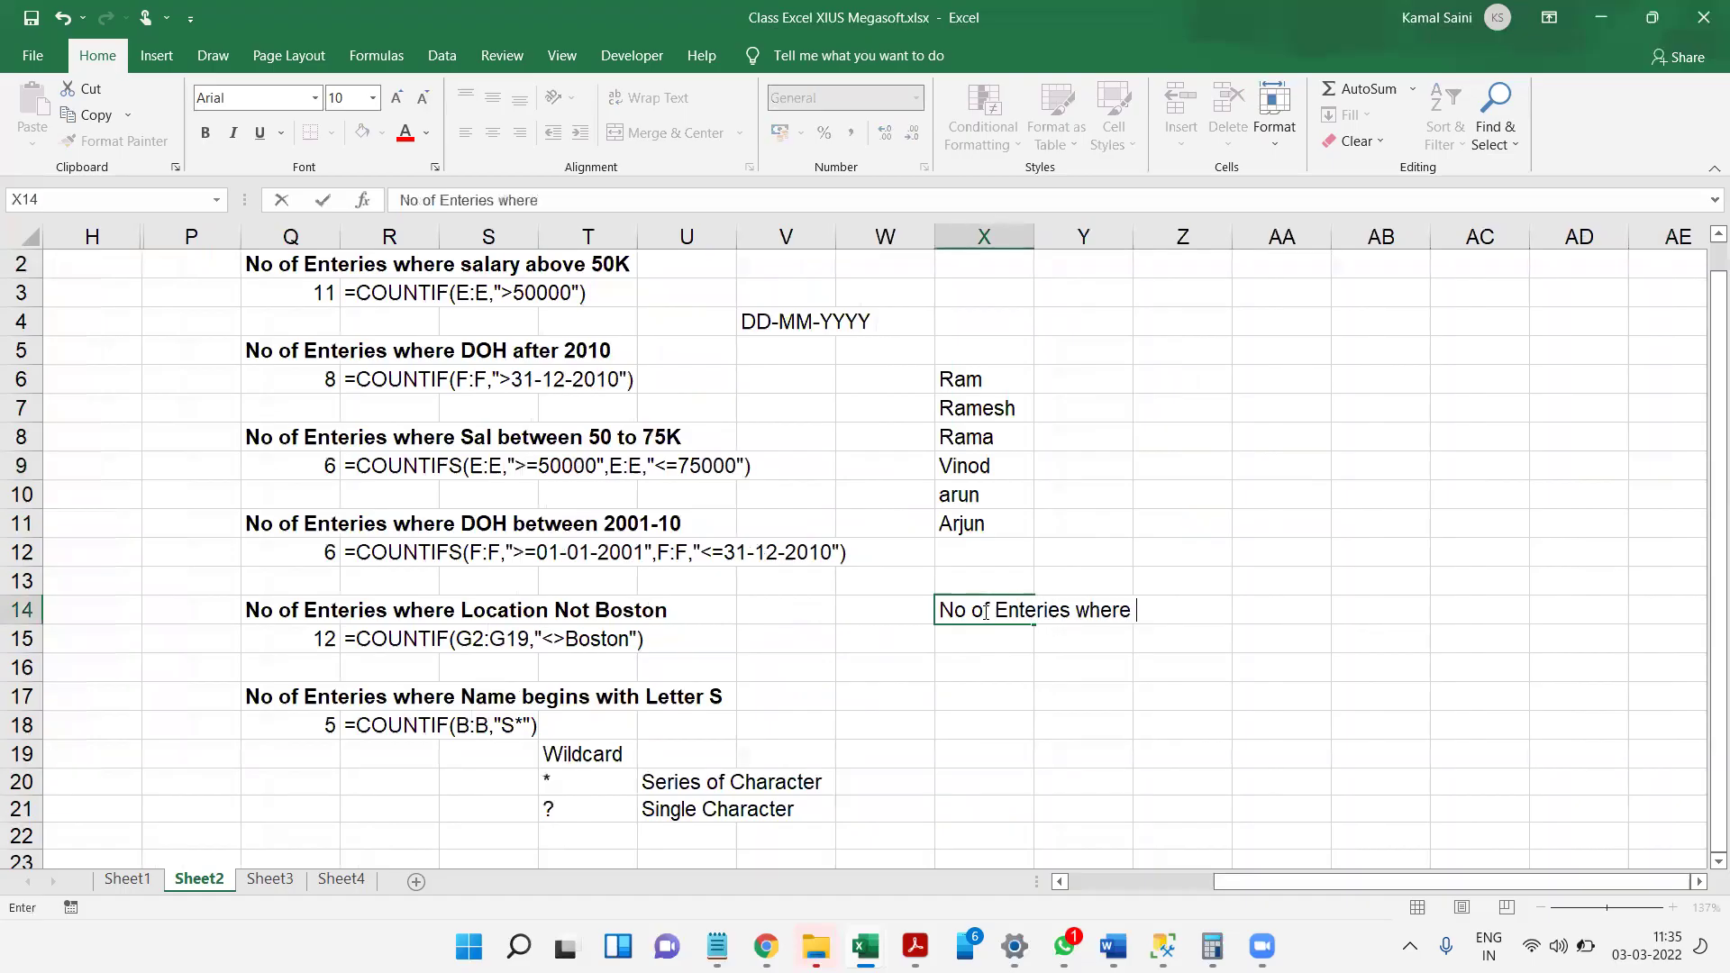
{"action": "type", "text": "Total Character"}
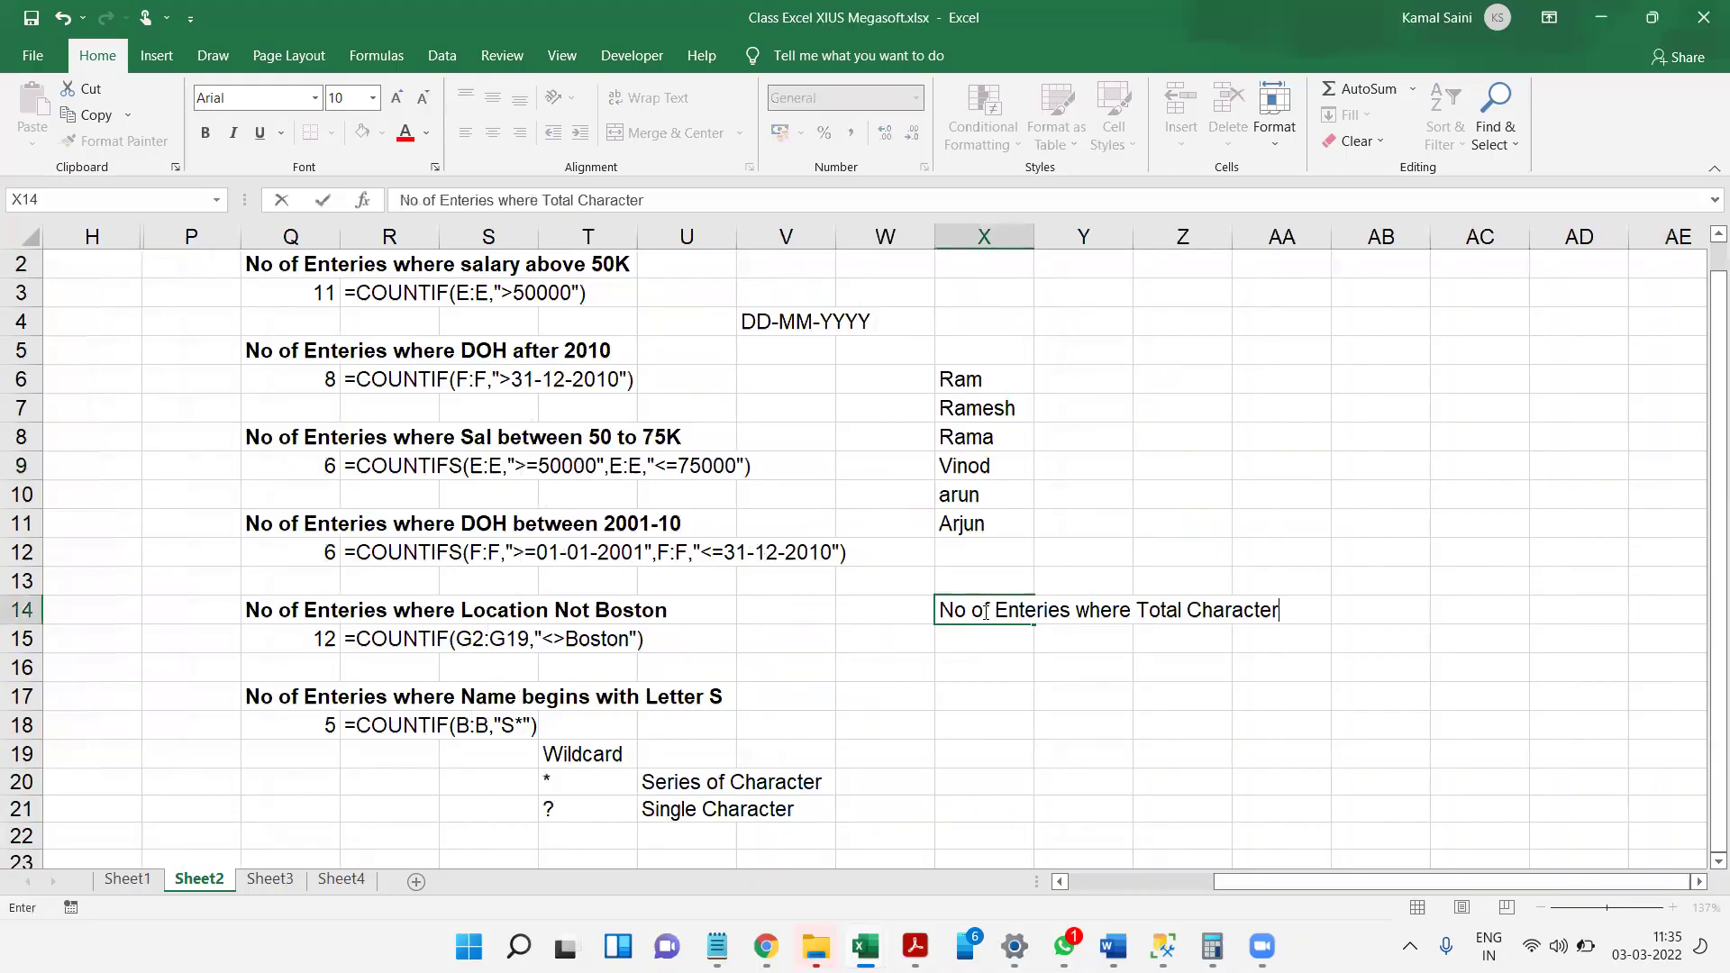
{"action": "type", "text": " are 5"}
{"action": "key", "text": "Return"}
- Enter =COUNTIF(X6:X11,"?????") in X15 to count the five-character names
{"action": "type", "text": "=counti"}
{"action": "key", "text": "Tab"}
{"action": "key", "text": "Up"}
{"action": "key", "text": "Up"}
{"action": "key", "text": "Up"}
{"action": "key", "text": "Up"}
{"action": "key", "text": "shift+Up"}
{"action": "key", "text": "shift+Up"}
{"action": "key", "text": "shift+Up"}
{"action": "key", "text": "shift+Up"}
{"action": "key", "text": "shift+Up"}
{"action": "type", "text": ",\"????? "}
{"action": "type", "text": ")"}
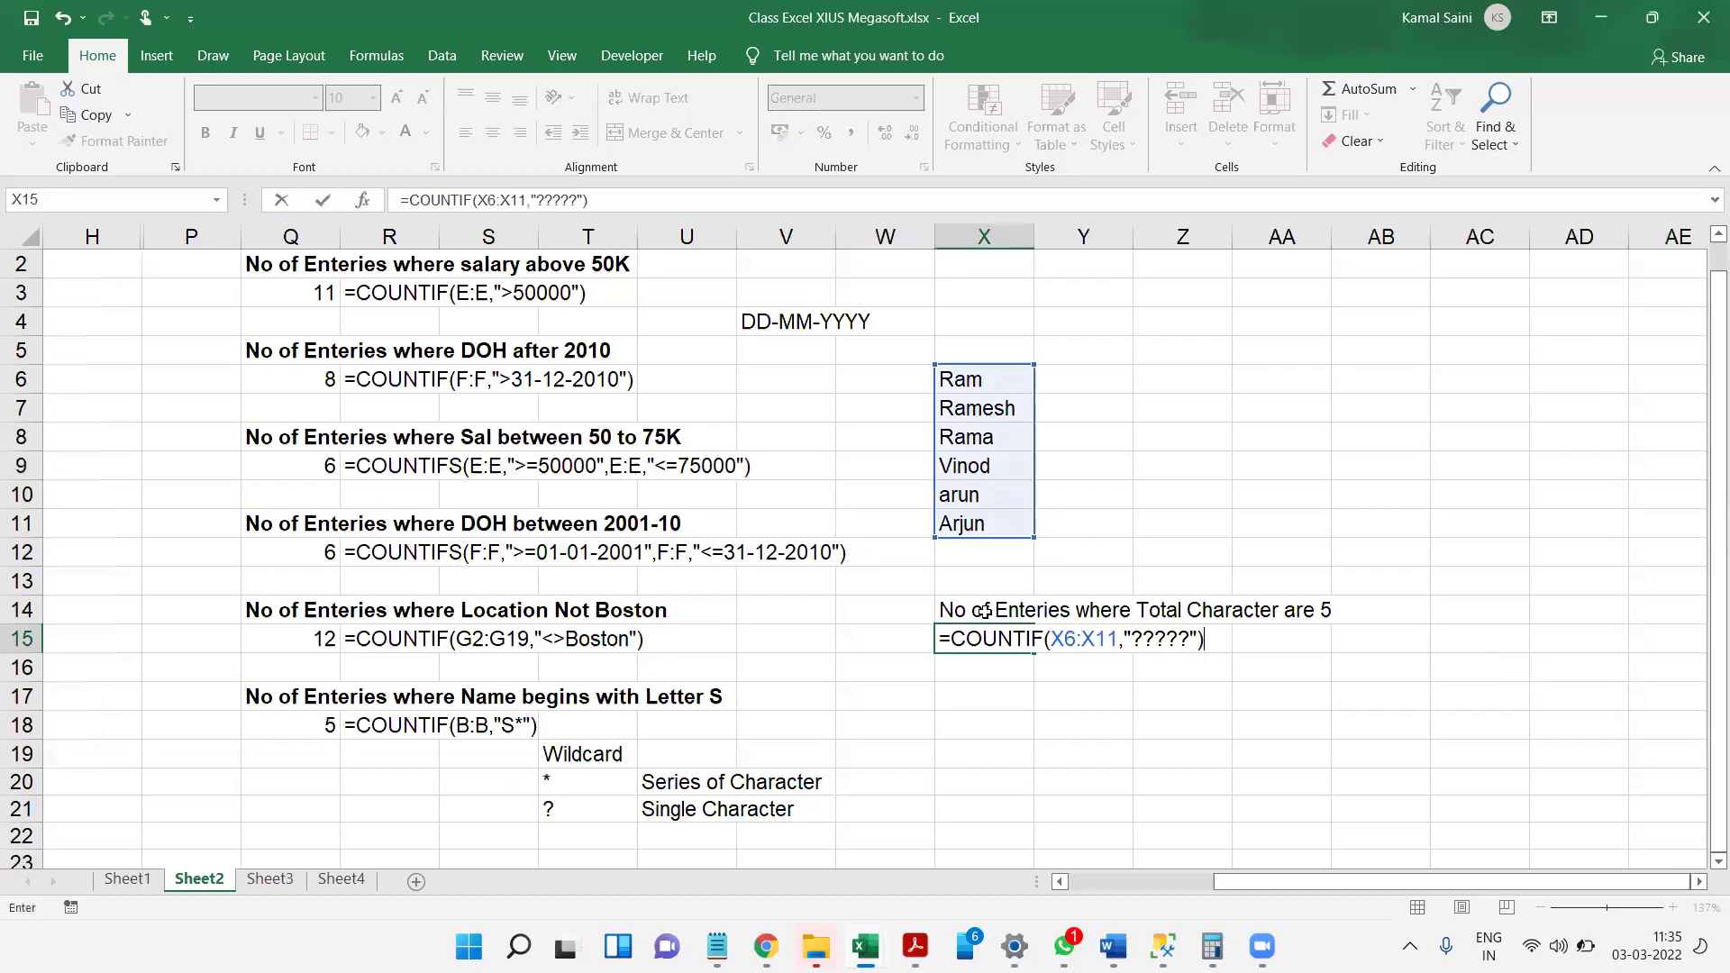
{"action": "key", "text": "Return"}
- Display the text of the X15 formula in X16 with FORMULATEXT
{"action": "type", "text": "=form"}
{"action": "key", "text": "Tab"}
{"action": "key", "text": "Up"}
{"action": "key", "text": "Return"}
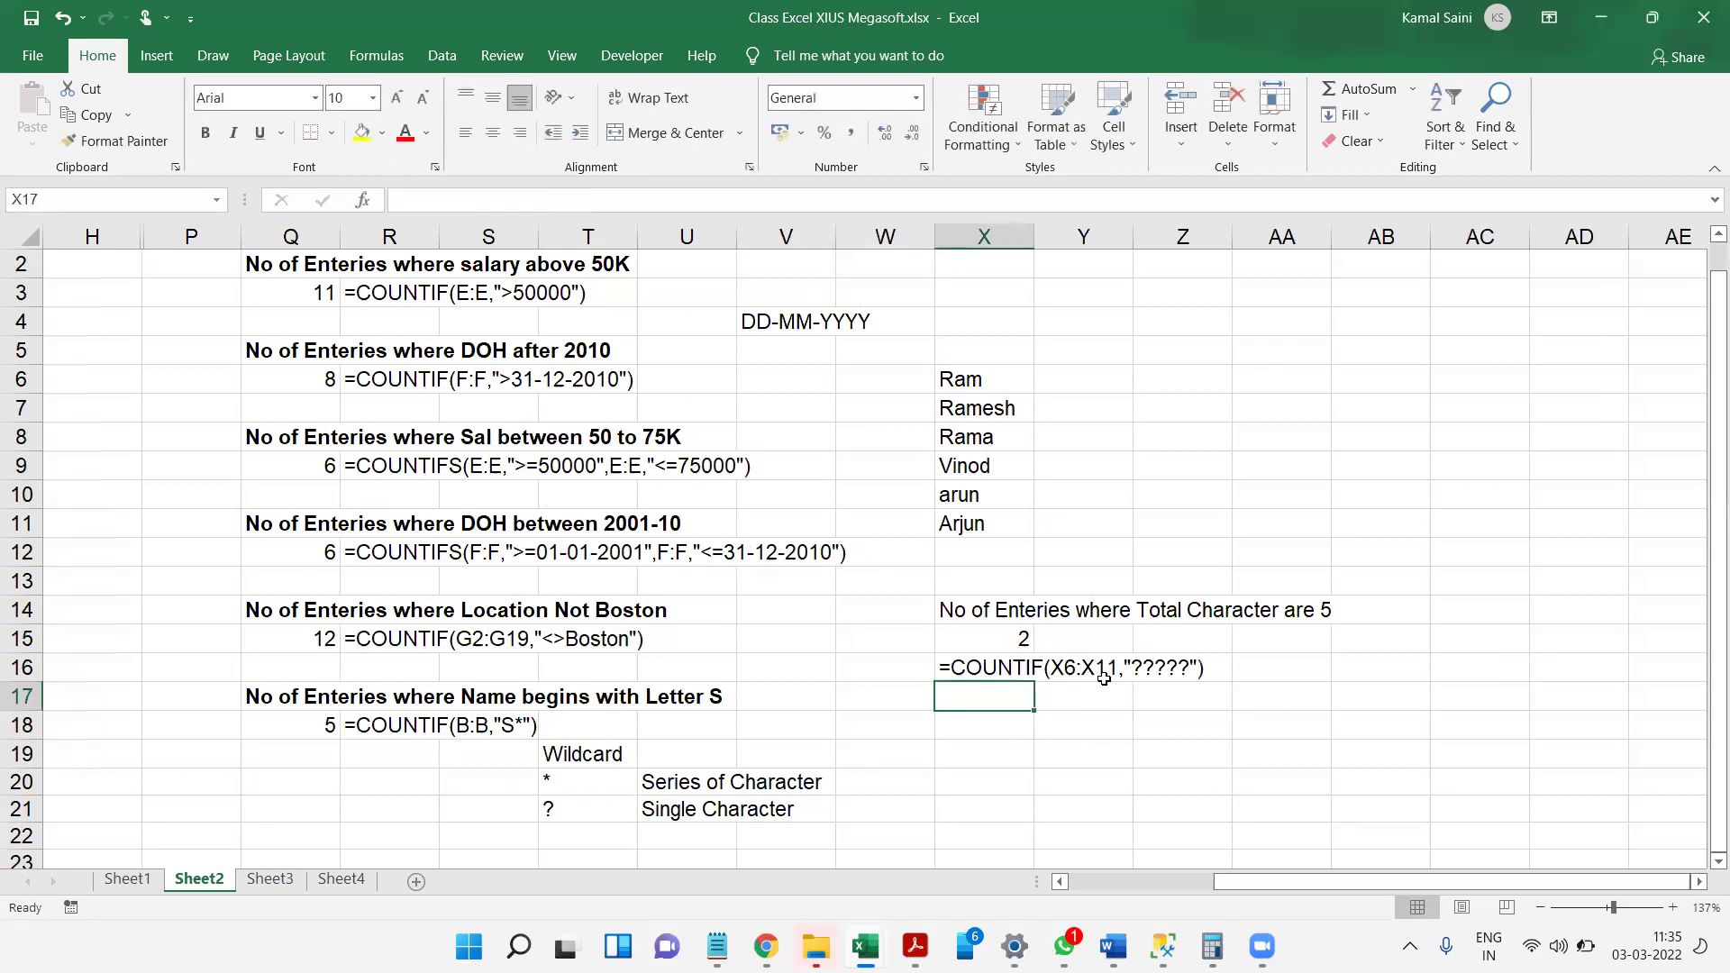
- Select the names in X11 and X9 together to check which entries have five characters
{"action": "left_click", "coordinate": [982, 520]}
{"action": "left_click", "coordinate": [987, 470], "text": "ctrl"}
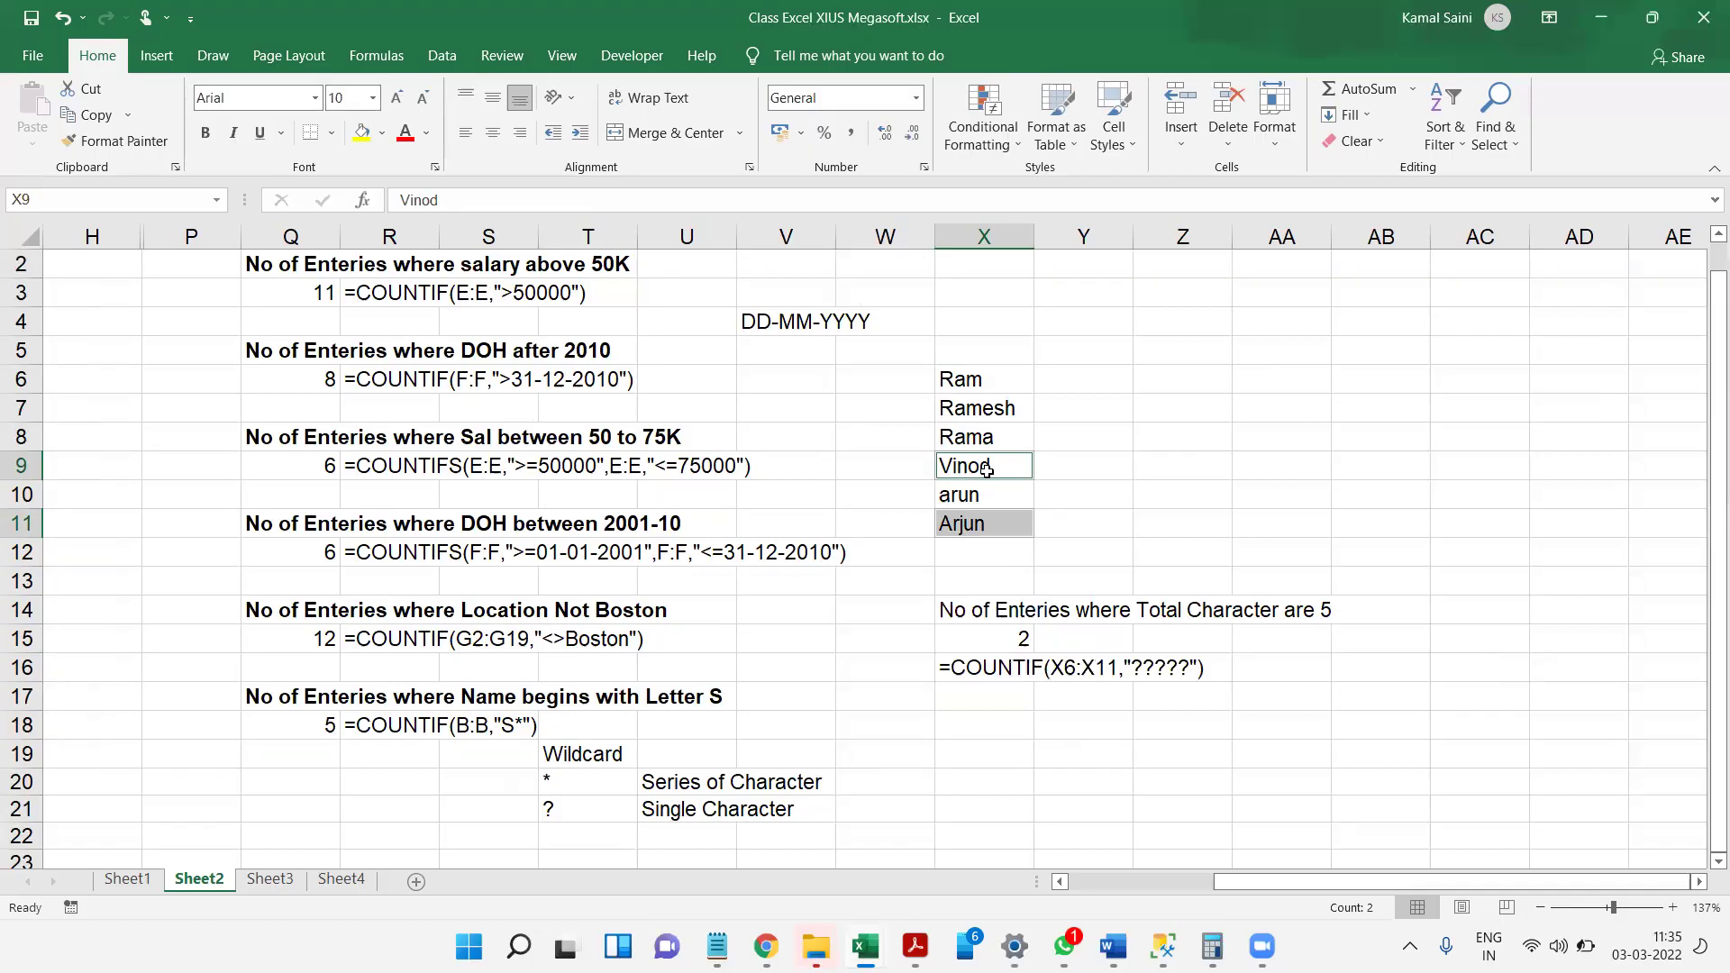
{"action": "left_click_drag", "start_coordinate": [1333, 310], "coordinate": [1310, 257]}
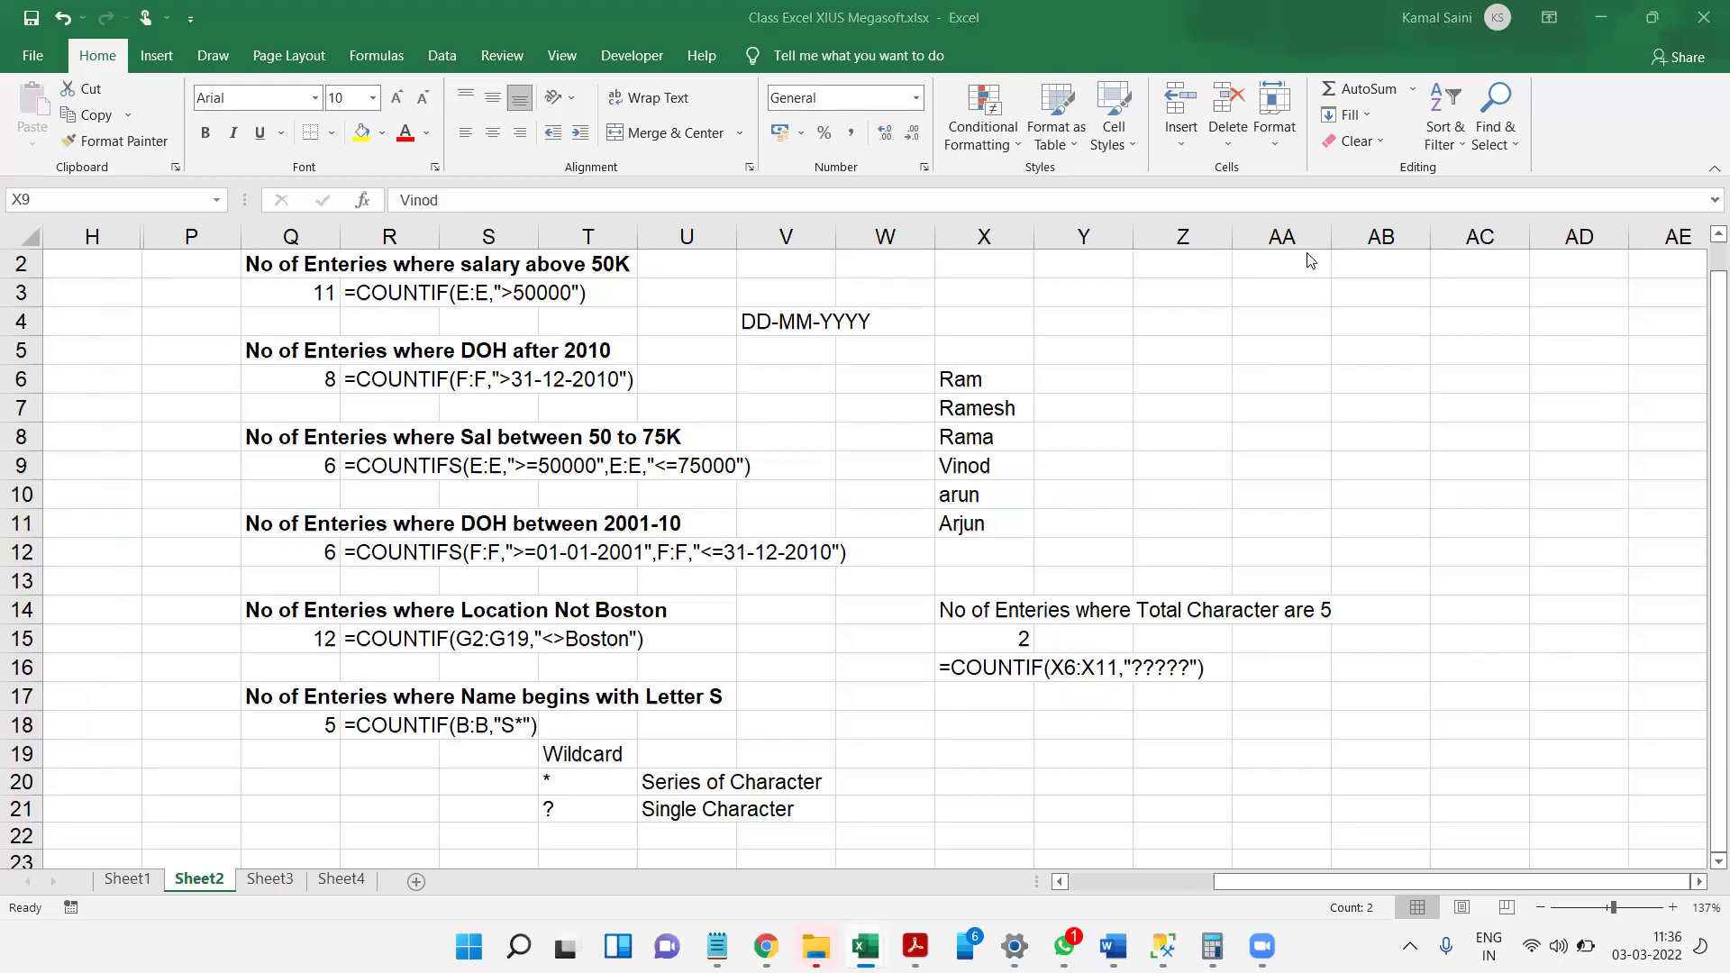
{"action": "left_click_drag", "start_coordinate": [1265, 824], "coordinate": [1308, 733]}
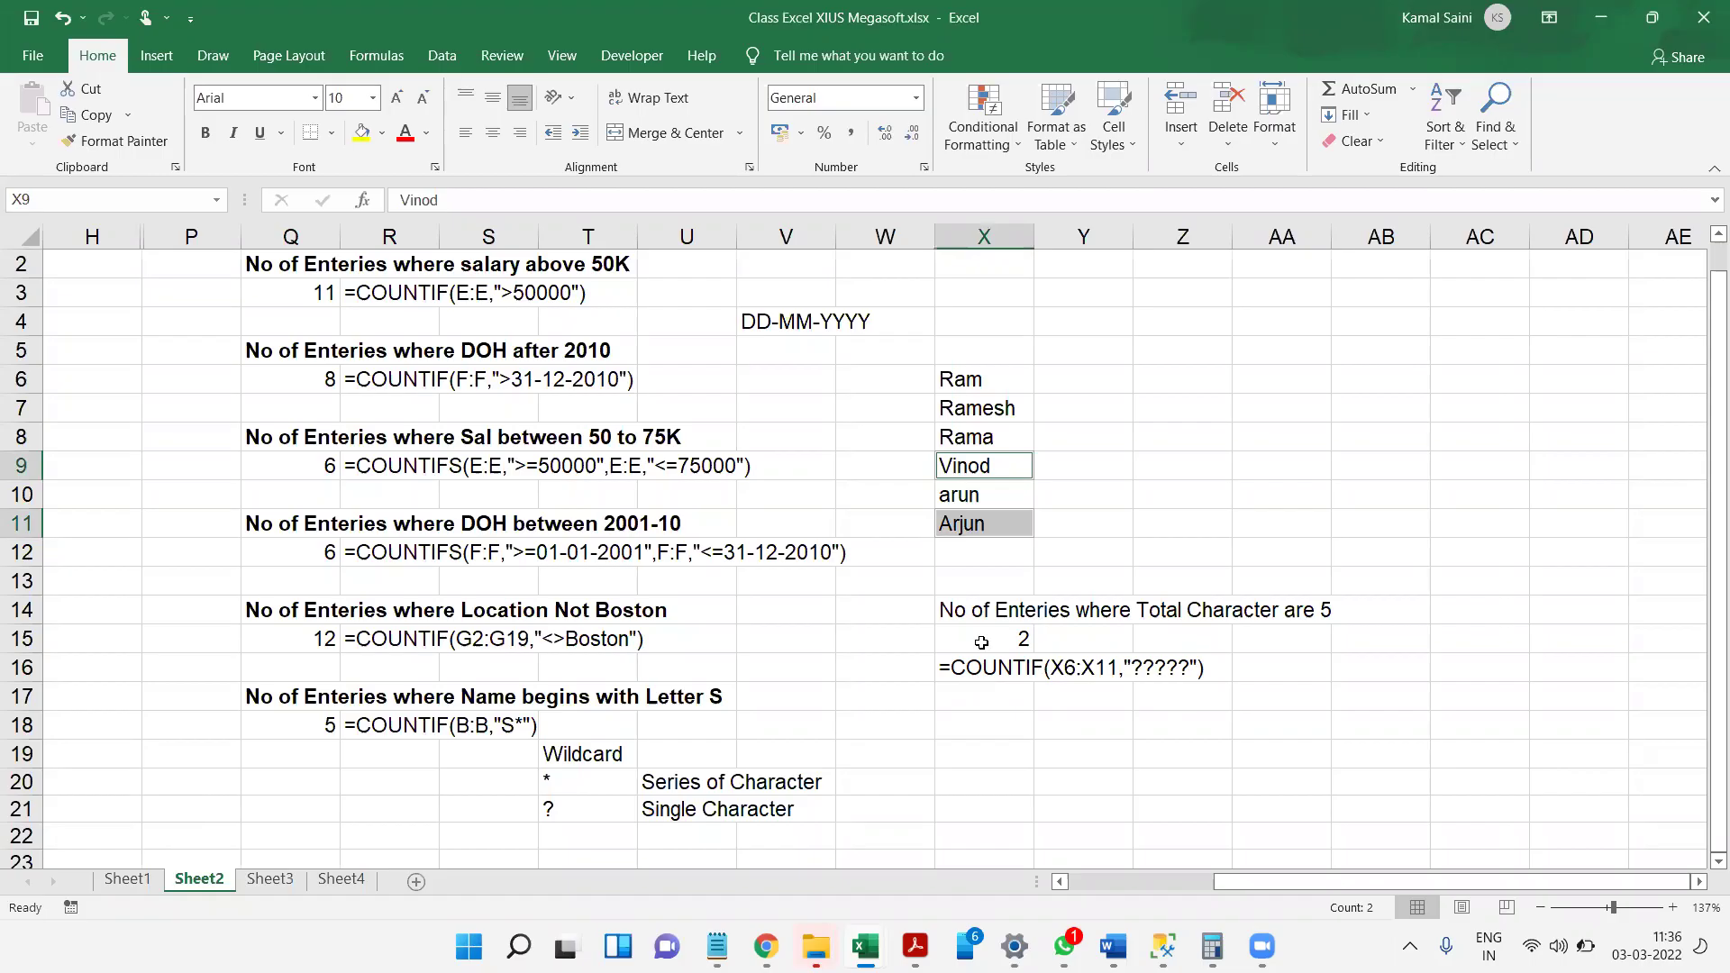
{"action": "left_click", "coordinate": [982, 642]}
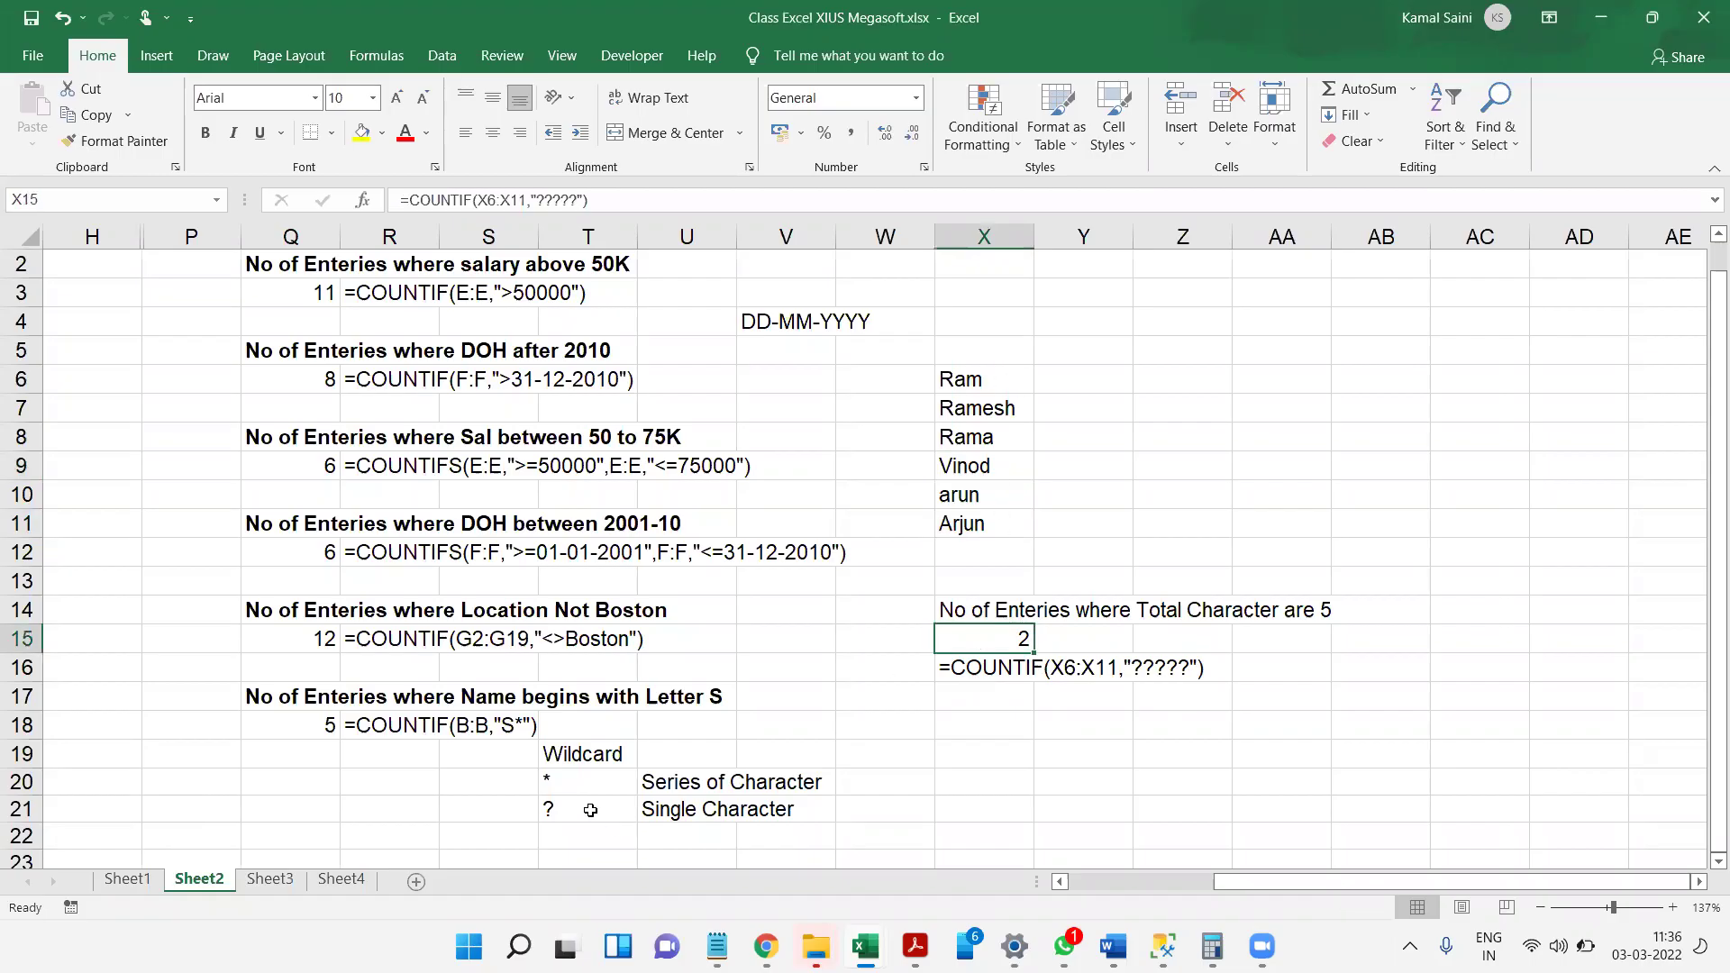
{"action": "left_click", "coordinate": [564, 779]}
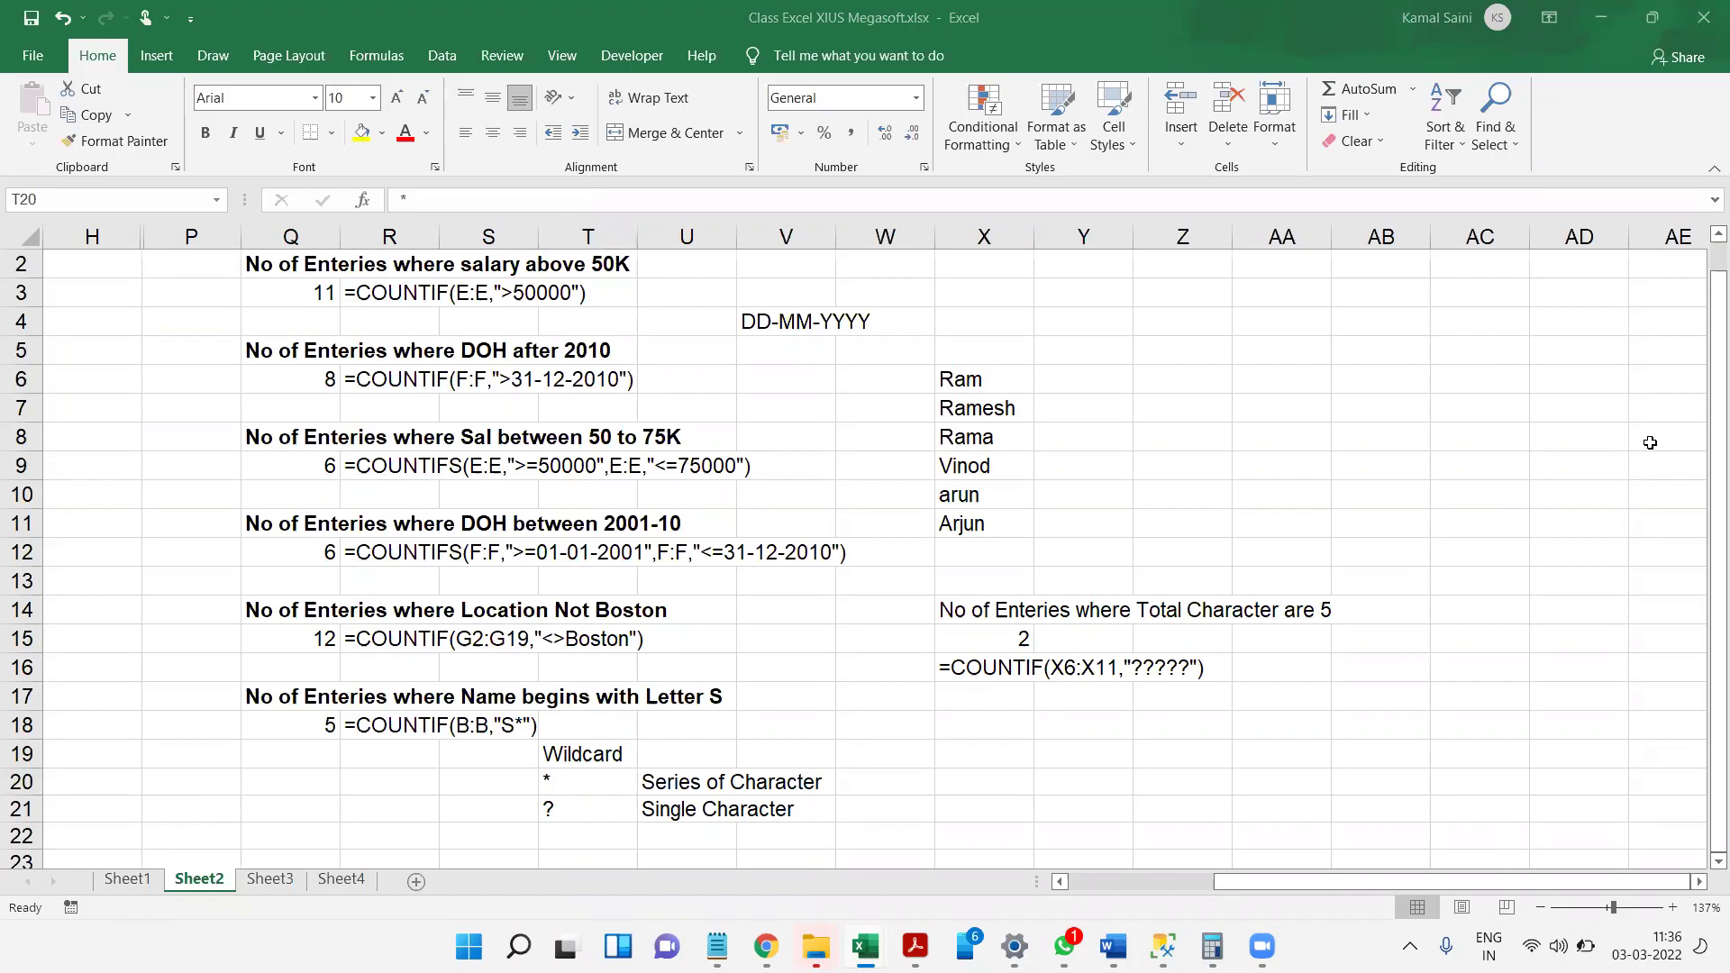
- Replace the formula in X15 with =COUNTIF(X6:X11,"??????") to count the six-character names, and check the match in X7
{"action": "left_click", "coordinate": [997, 635]}
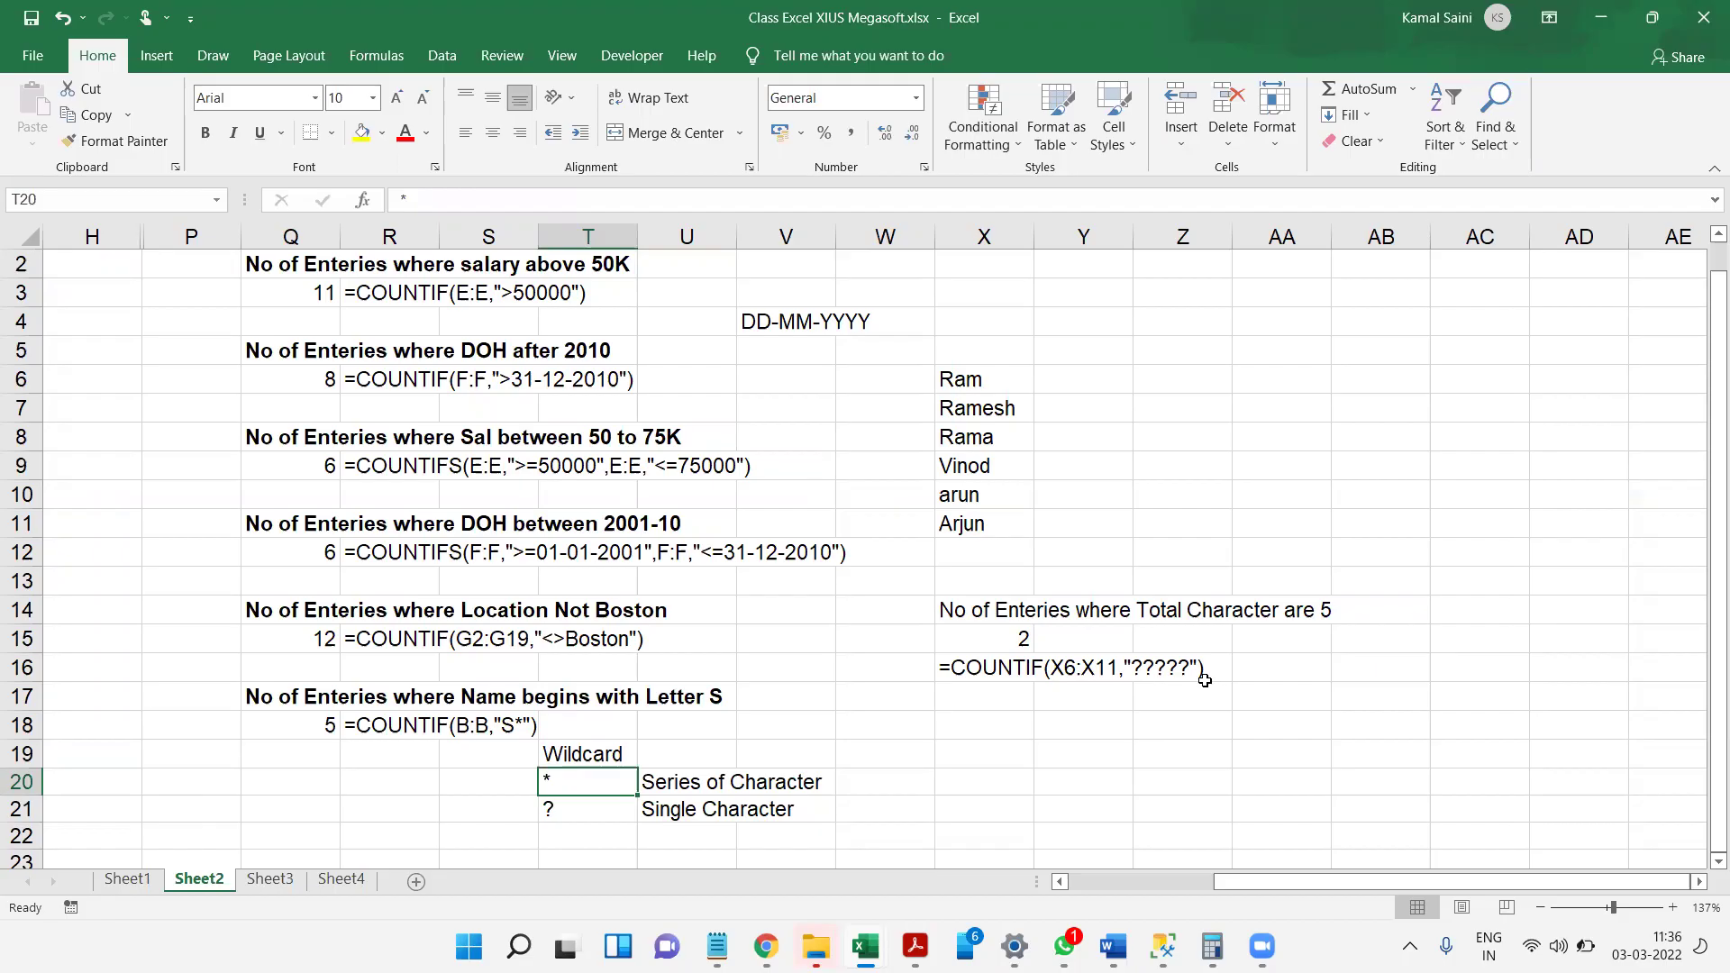
{"action": "double_click", "coordinate": [996, 638]}
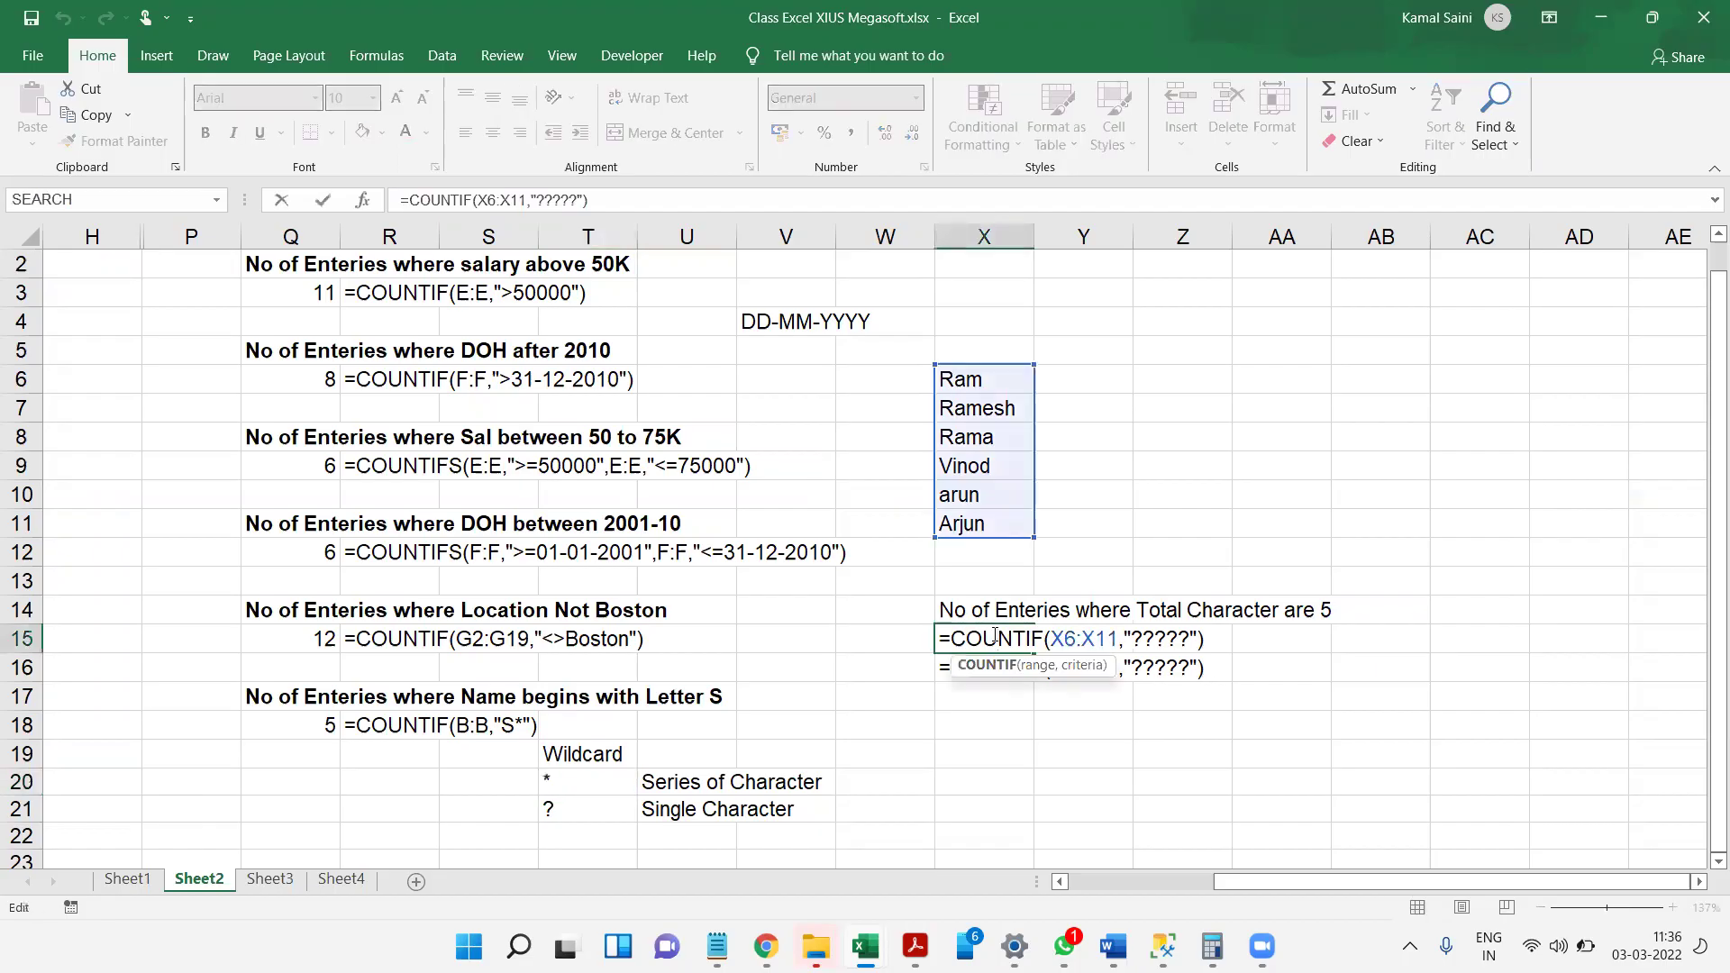
{"action": "key", "text": "Escape"}
{"action": "type", "text": "=countif"}
{"action": "key", "text": "Tab"}
{"action": "key", "text": "Up"}
{"action": "key", "text": "Up"}
{"action": "key", "text": "Up"}
{"action": "key", "text": "Up"}
{"action": "key", "text": "Up"}
{"action": "key", "text": "Up"}
{"action": "key", "text": "Down"}
{"action": "key", "text": "Down"}
{"action": "key", "text": "Down"}
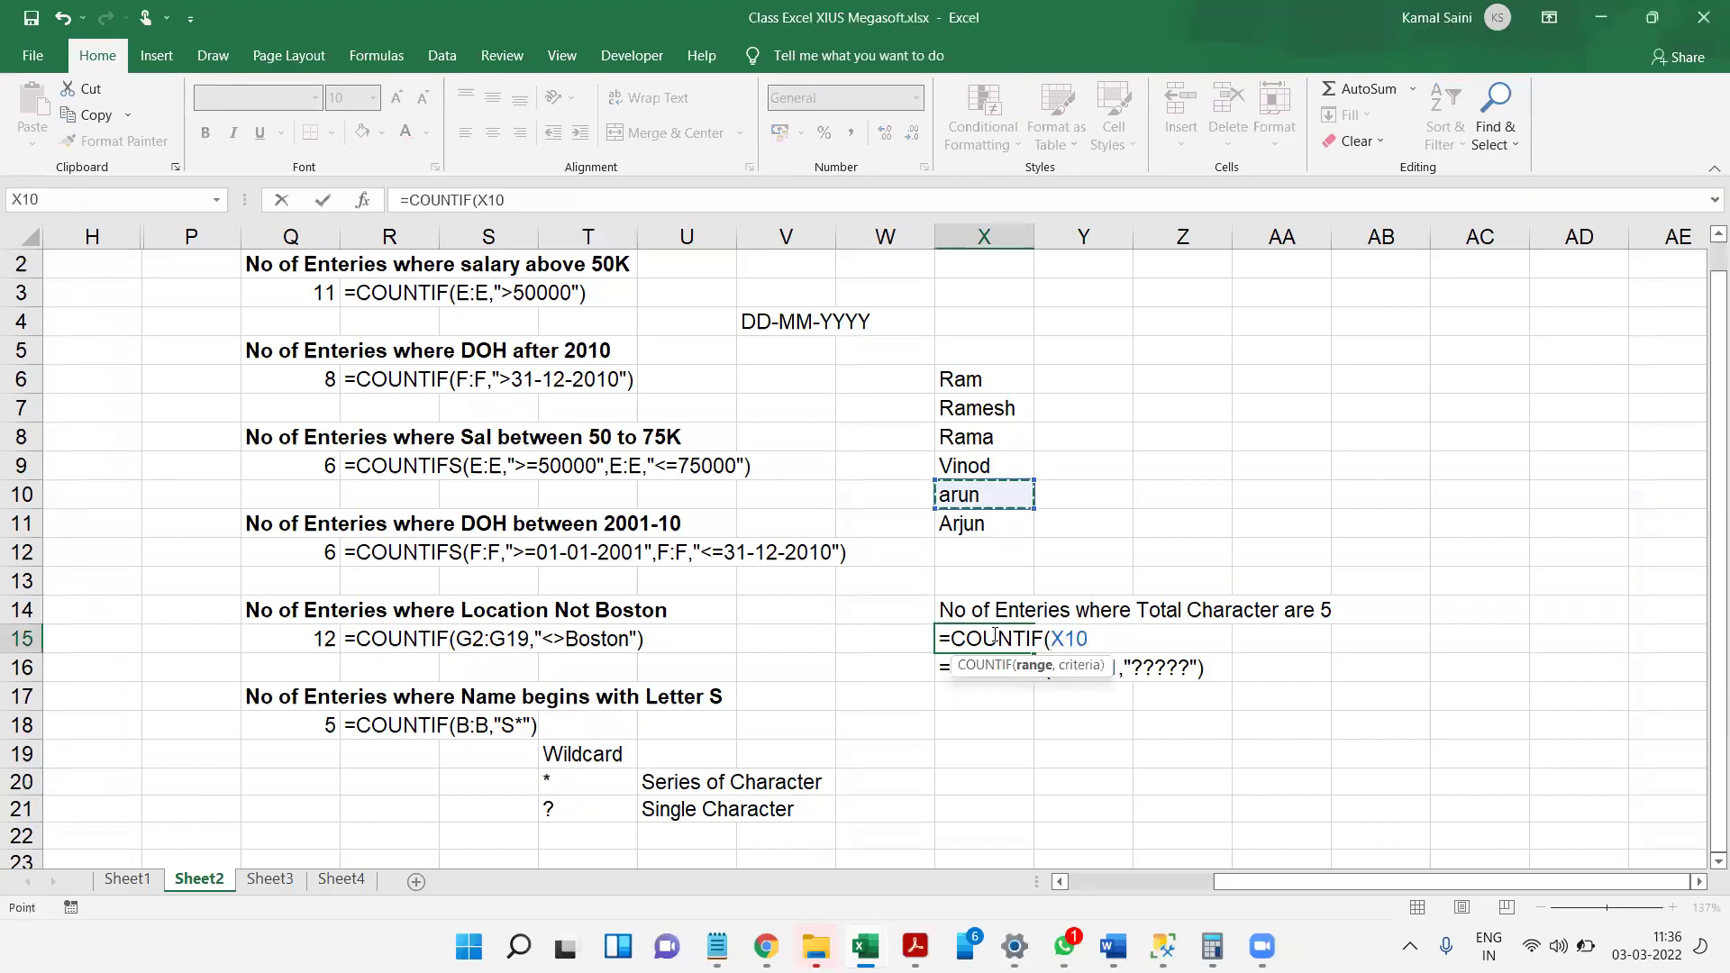
{"action": "key", "text": "Up"}
{"action": "key", "text": "ctrl+shift+Up"}
{"action": "type", "text": ","}
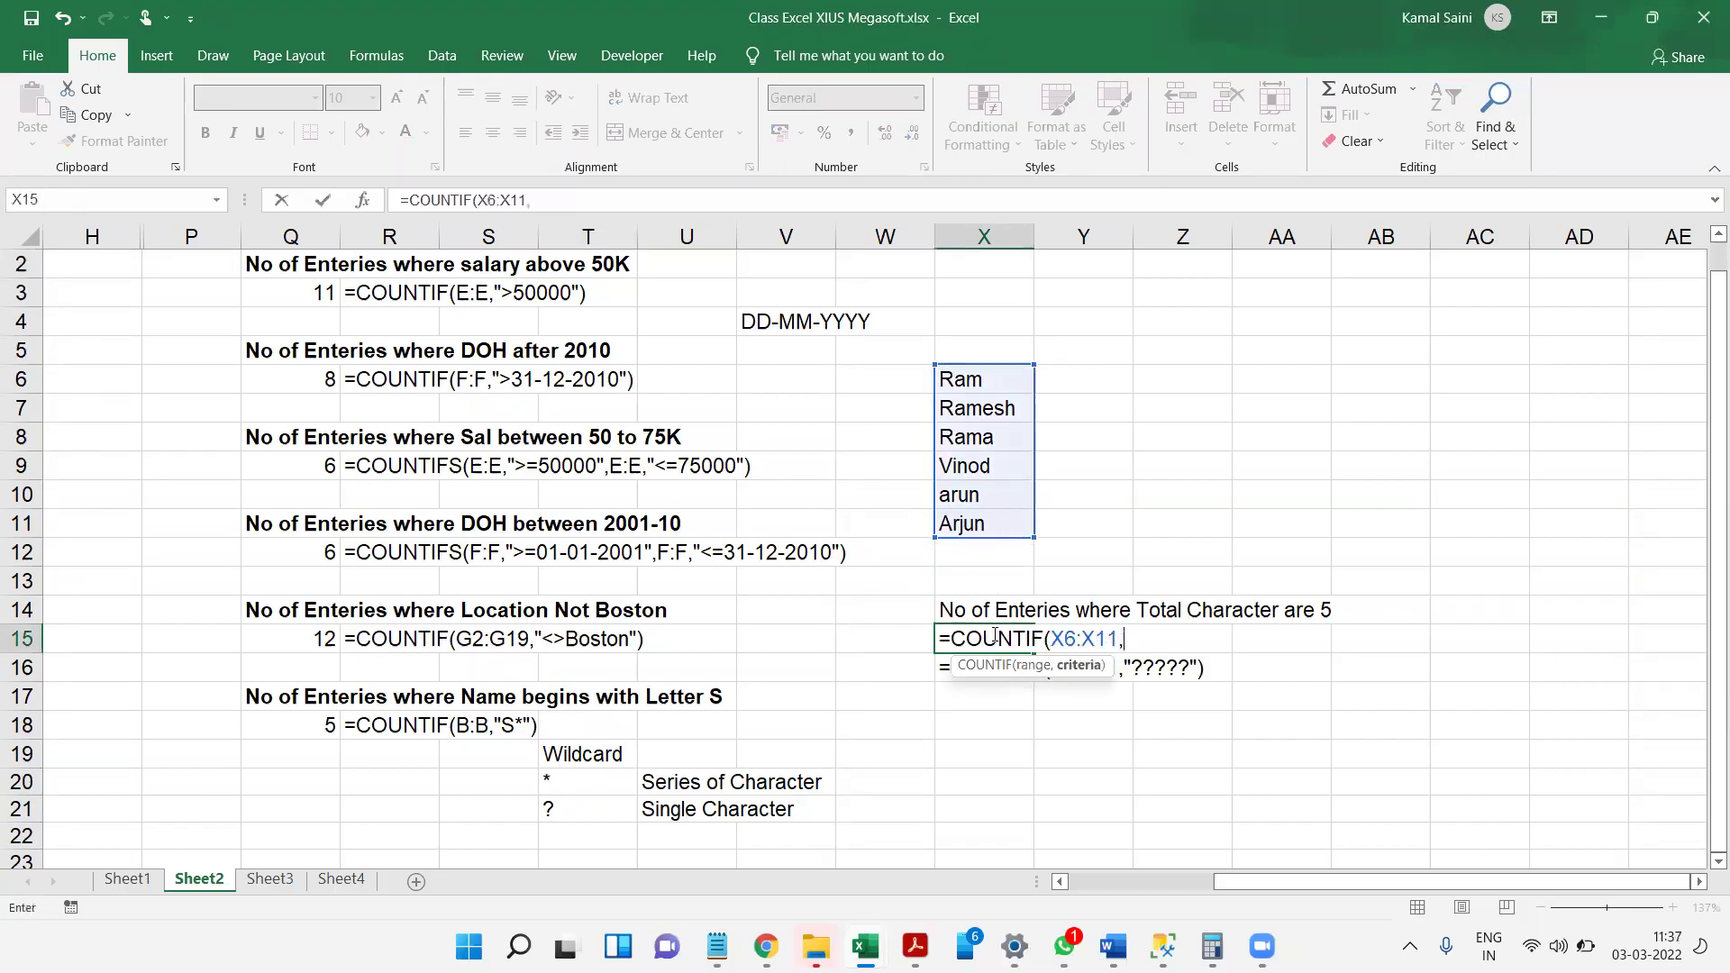
{"action": "type", "text": "\"??????\")"}
{"action": "key", "text": "ctrl+Return"}
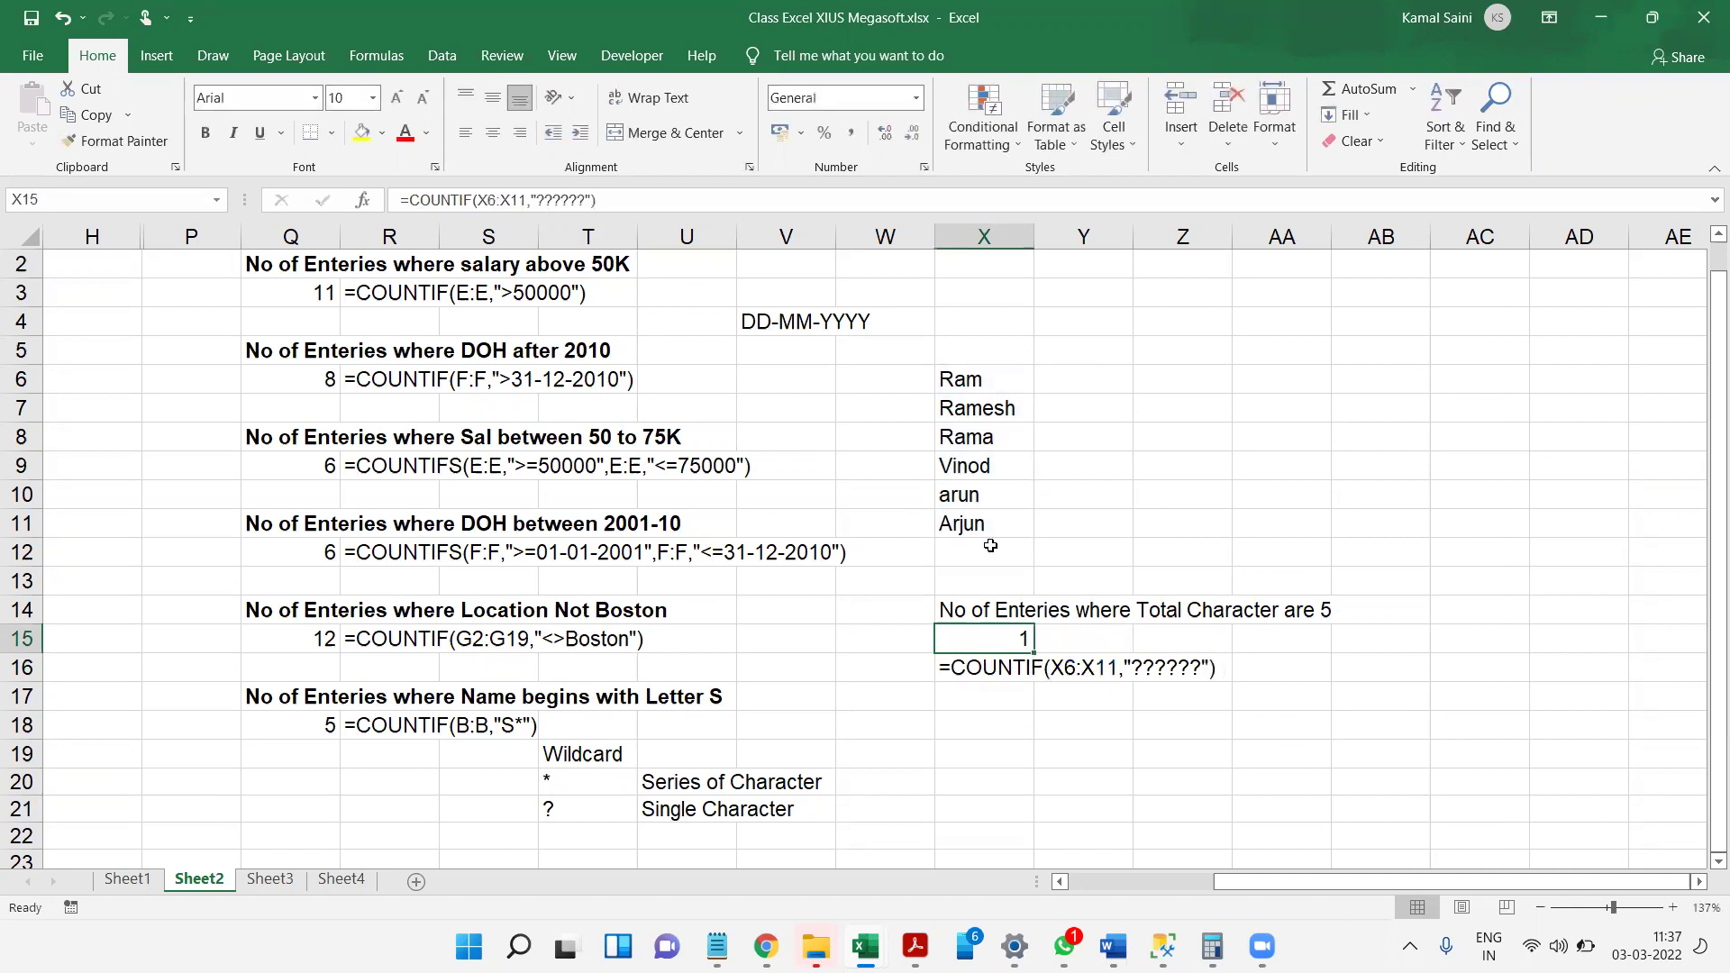
{"action": "left_click", "coordinate": [999, 407]}
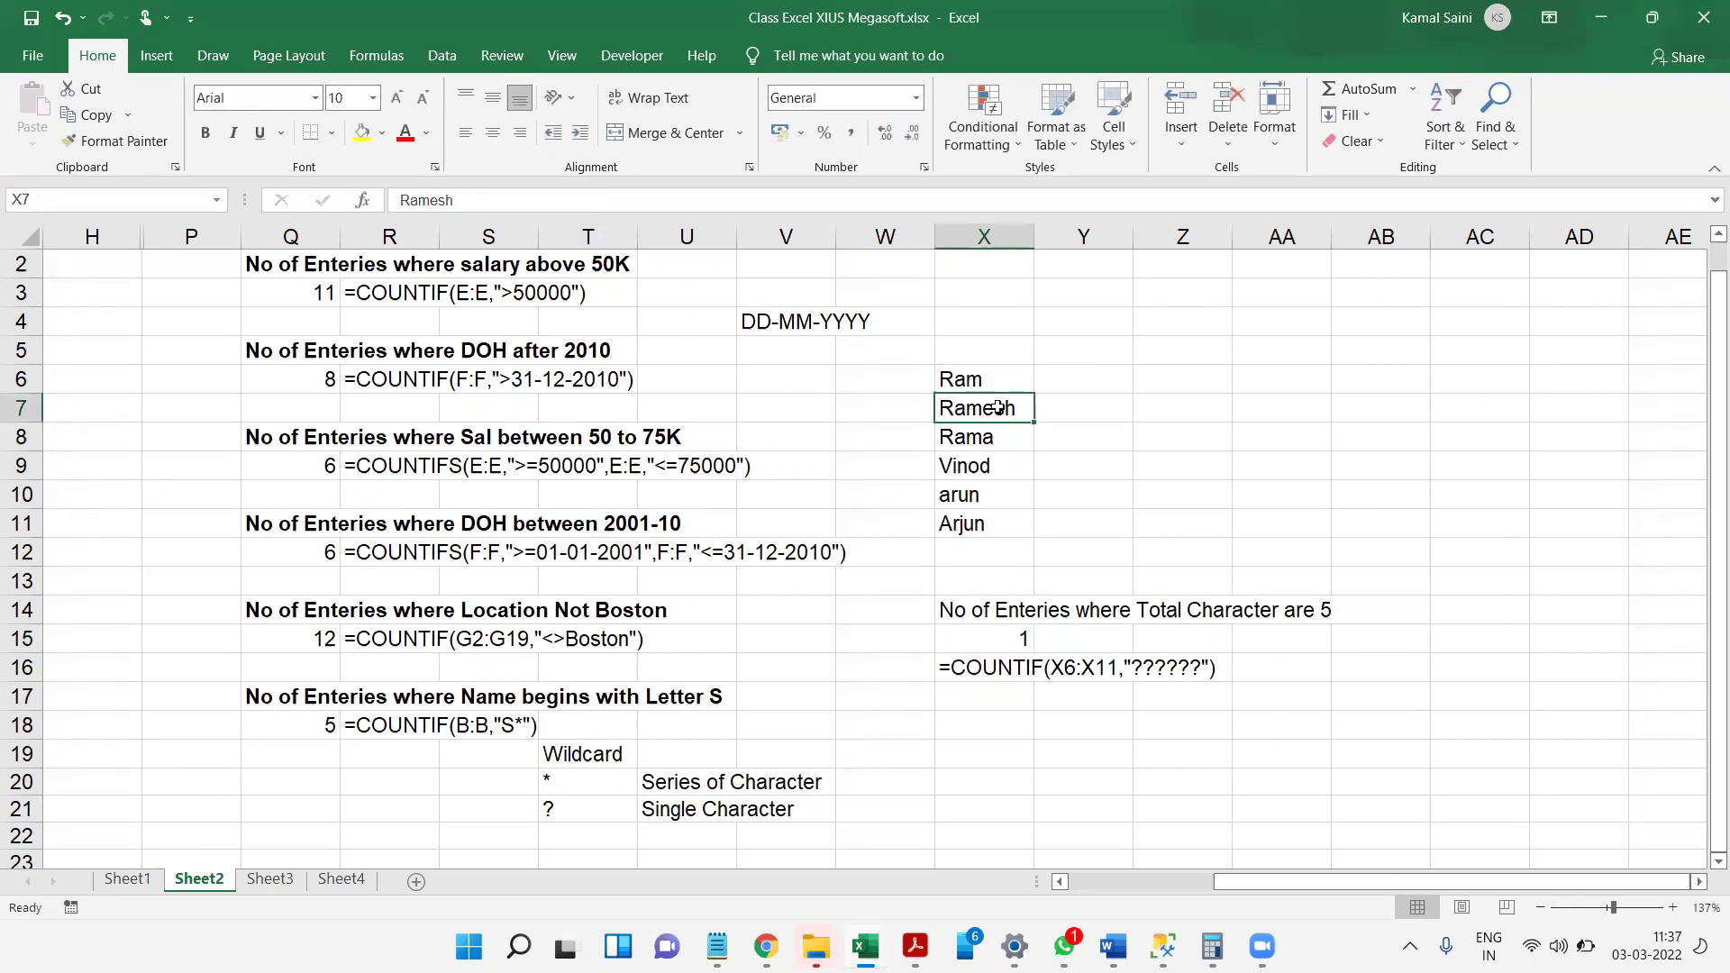
- Display the text of the X15 formula in Y15 with FORMULATEXT
{"action": "left_click", "coordinate": [1079, 656]}
{"action": "key", "text": "Up"}
{"action": "type", "text": "=formu"}
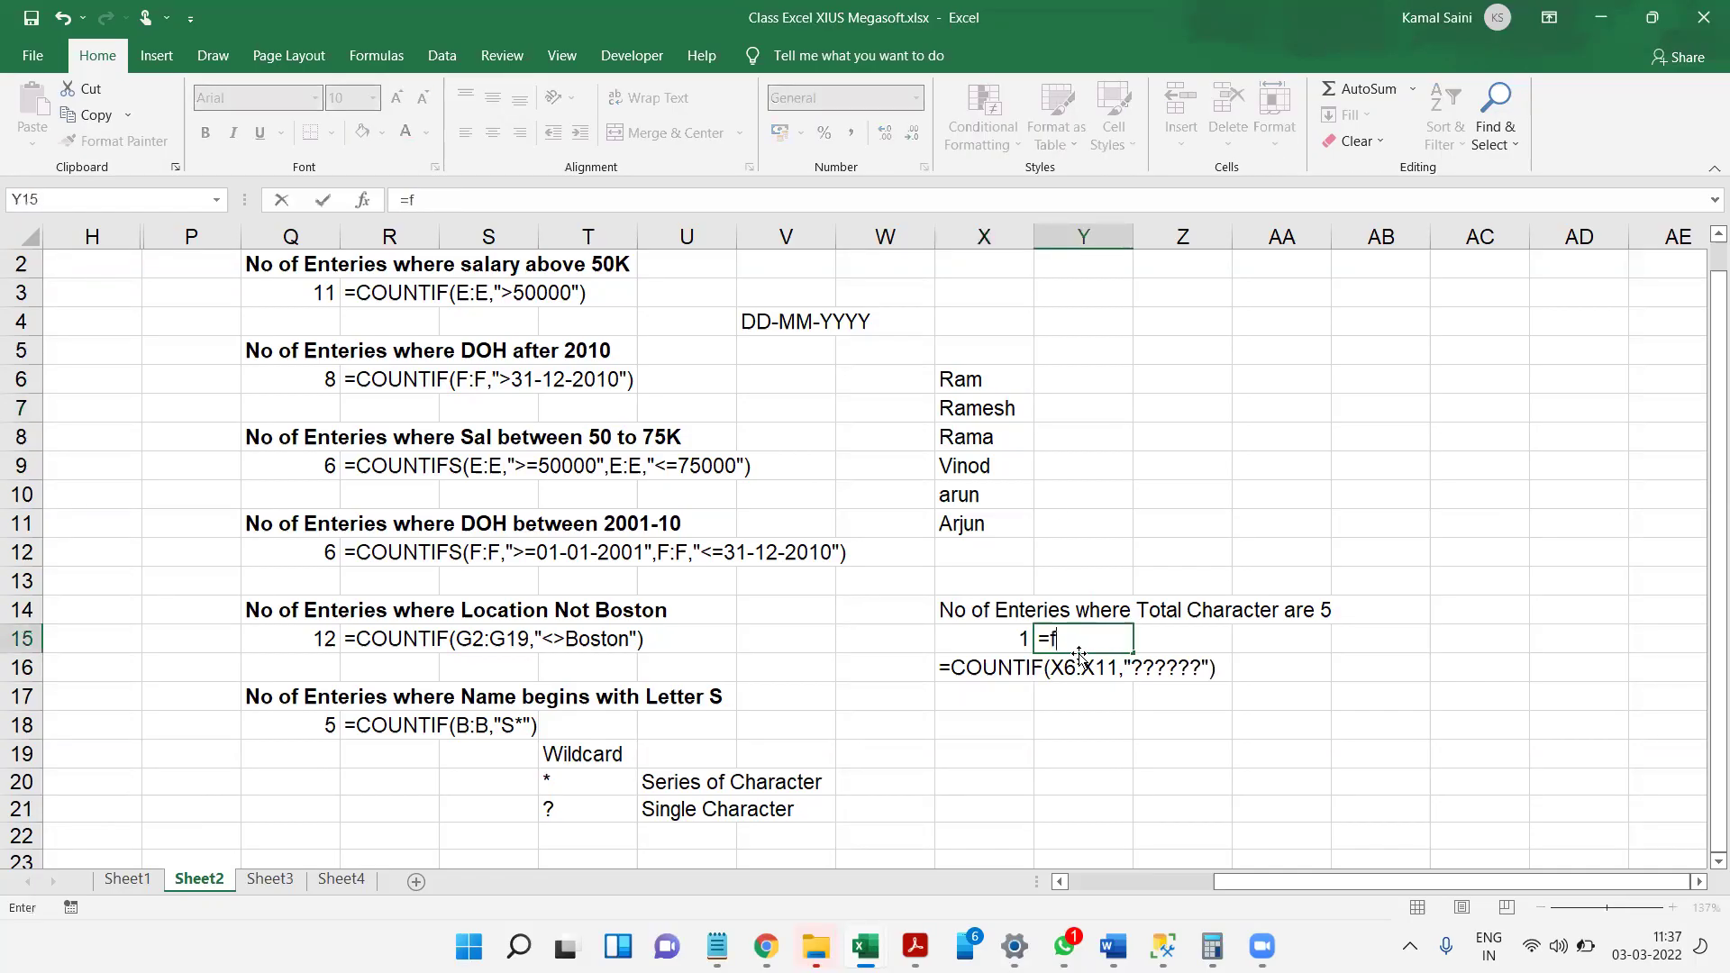
{"action": "key", "text": "Tab"}
{"action": "type", "text": "X15"}
{"action": "key", "text": "Return"}
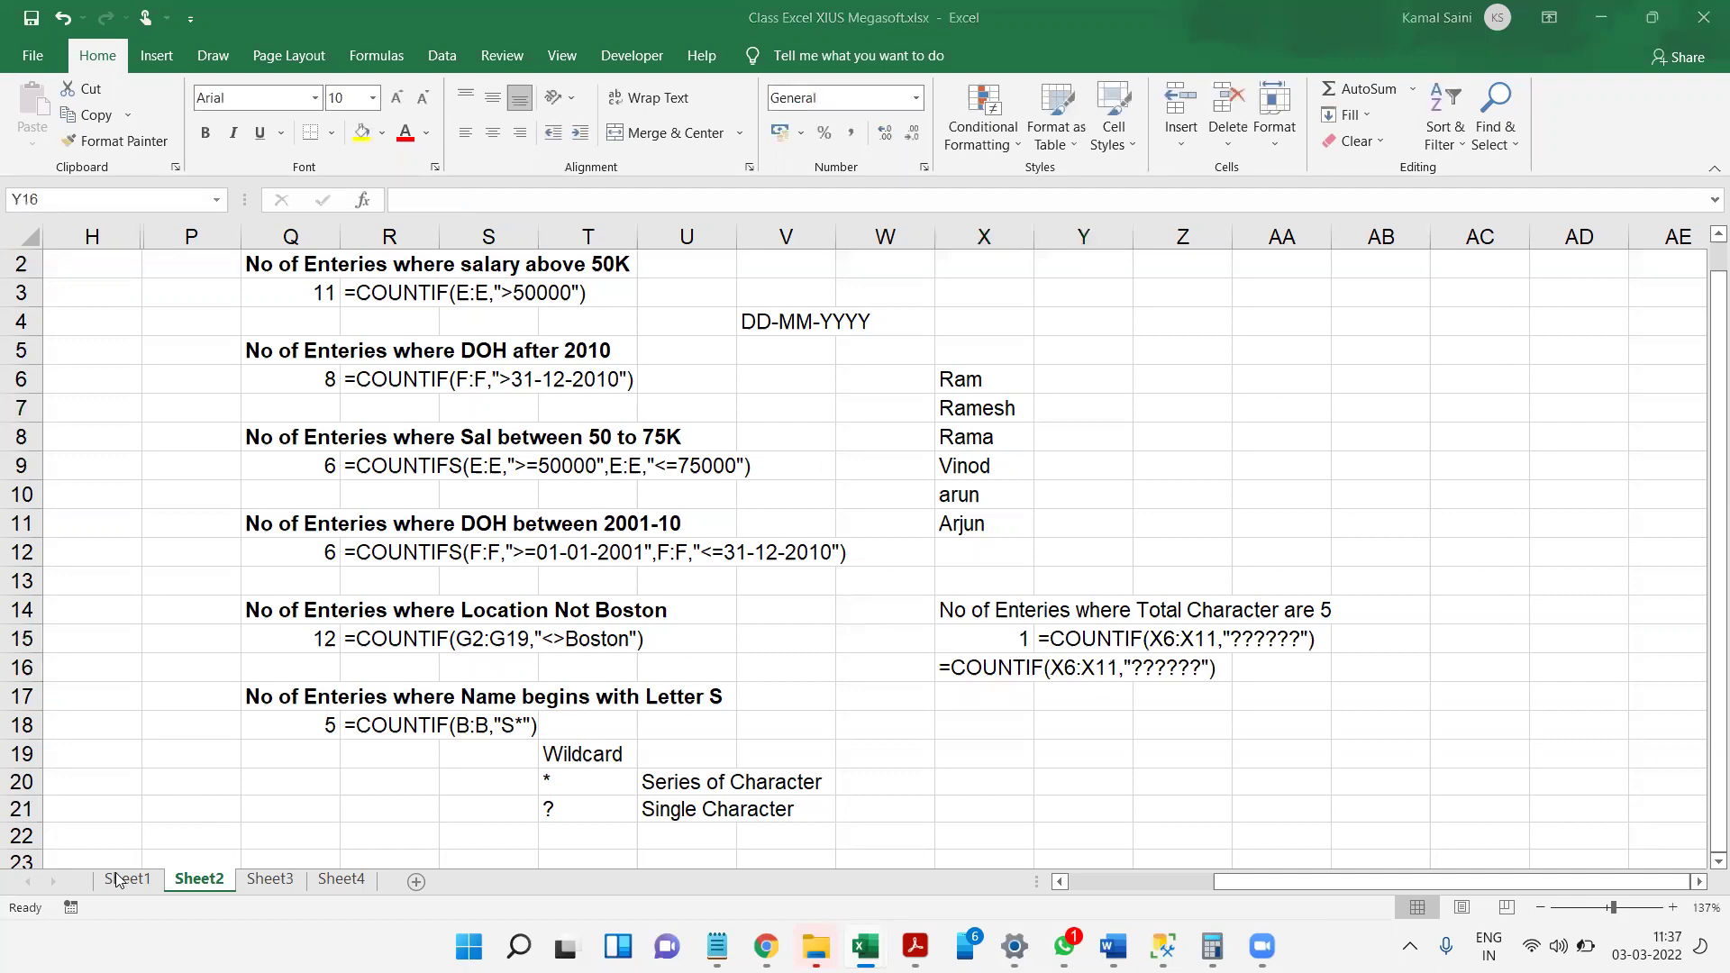
- Switch to the Assignment 2.xlsx workbook to review the Q5 song-count questions, and return to the class workbook
{"action": "left_click", "coordinate": [262, 880]}
{"action": "left_click", "coordinate": [197, 883]}
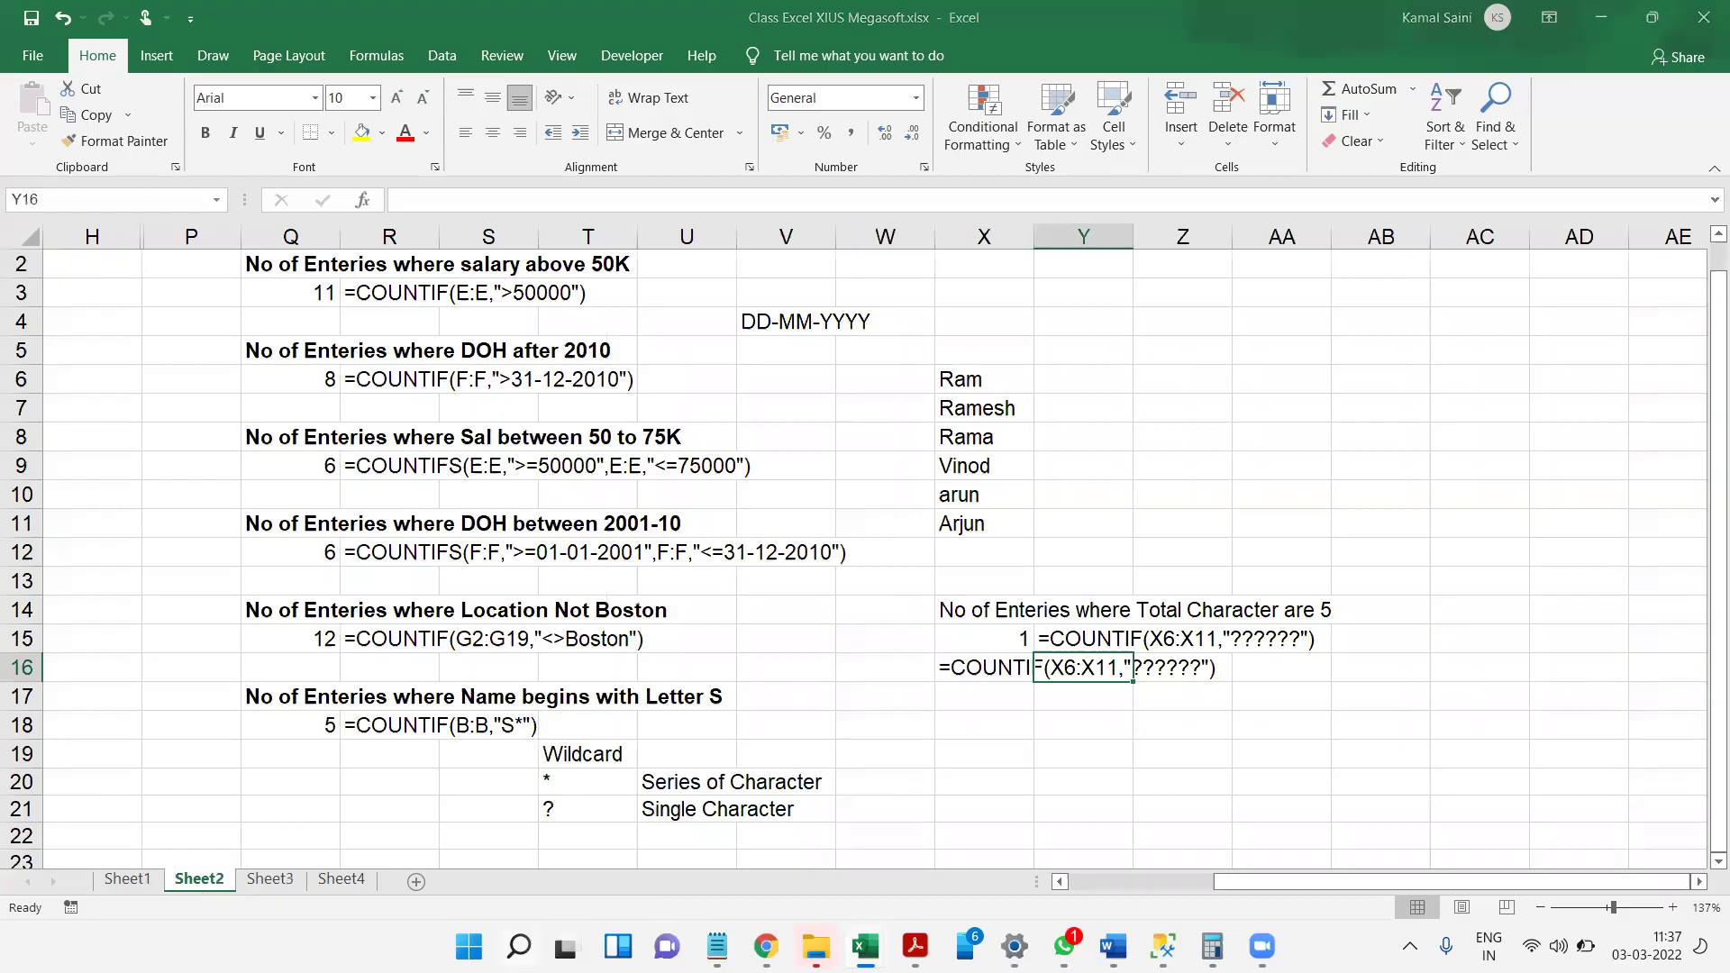
{"action": "key", "text": "alt+Tab"}
{"action": "mouse_move", "coordinate": [519, 946]}
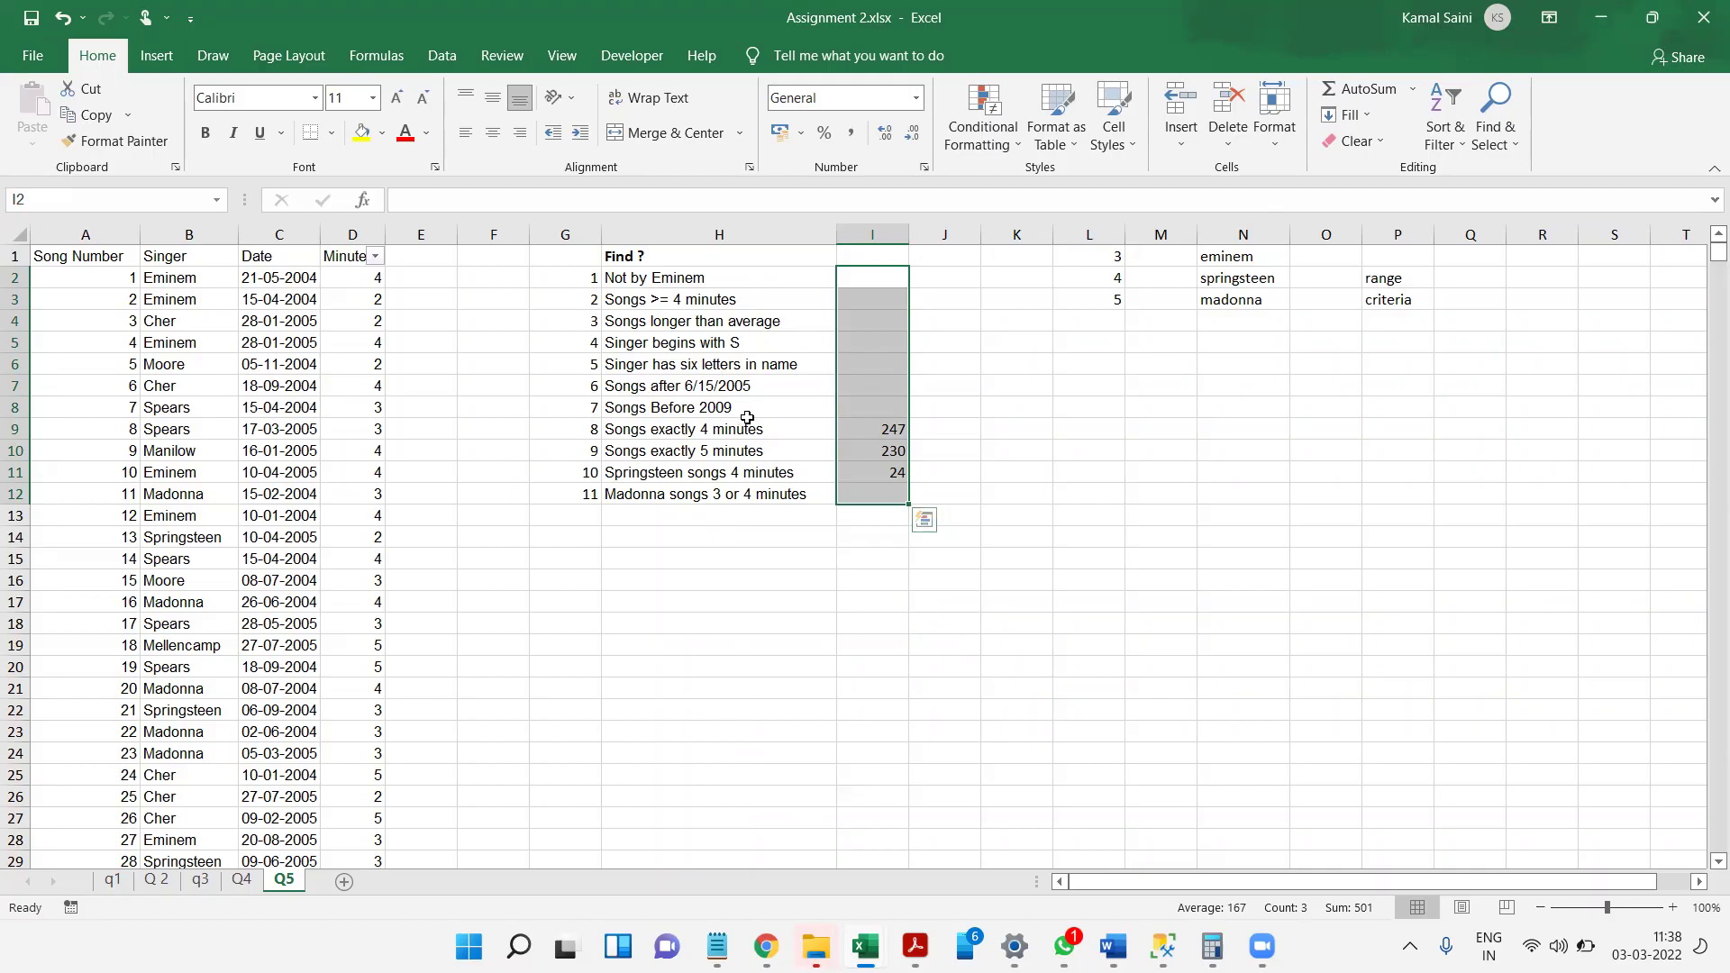
{"action": "key", "text": "alt+Tab"}
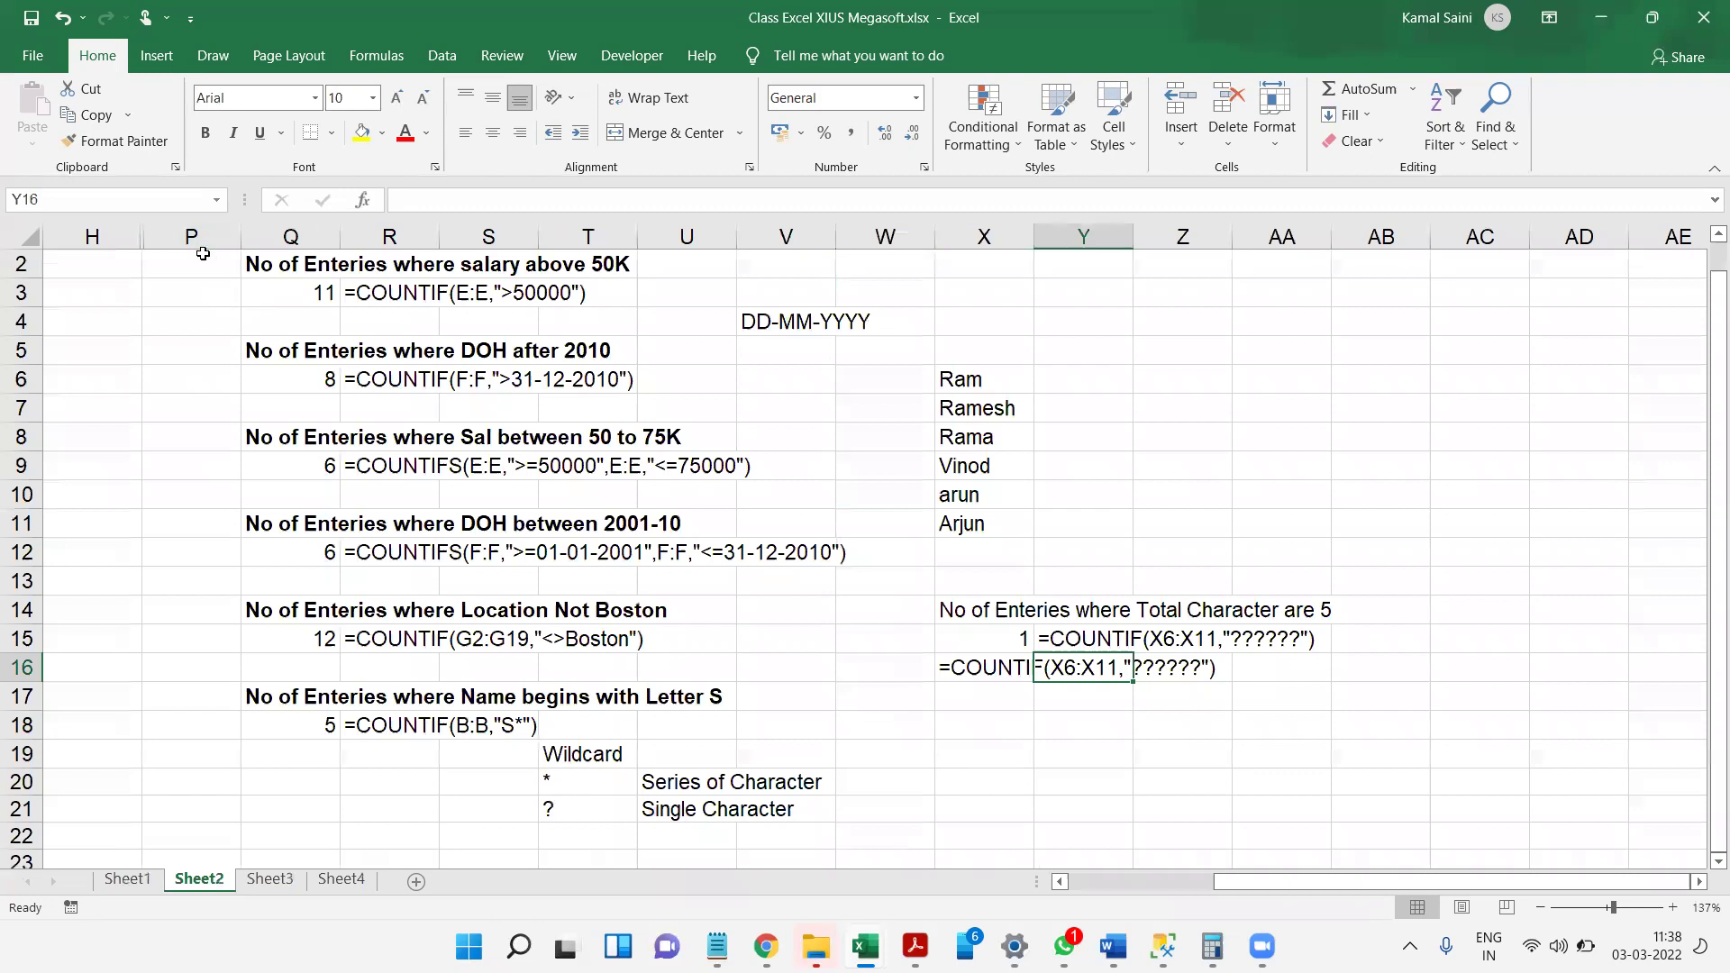
- Unhide the columns between H and P on Sheet2 and return to cell A1
{"action": "left_click_drag", "start_coordinate": [184, 238], "coordinate": [93, 236]}
{"action": "left_click", "coordinate": [93, 238]}
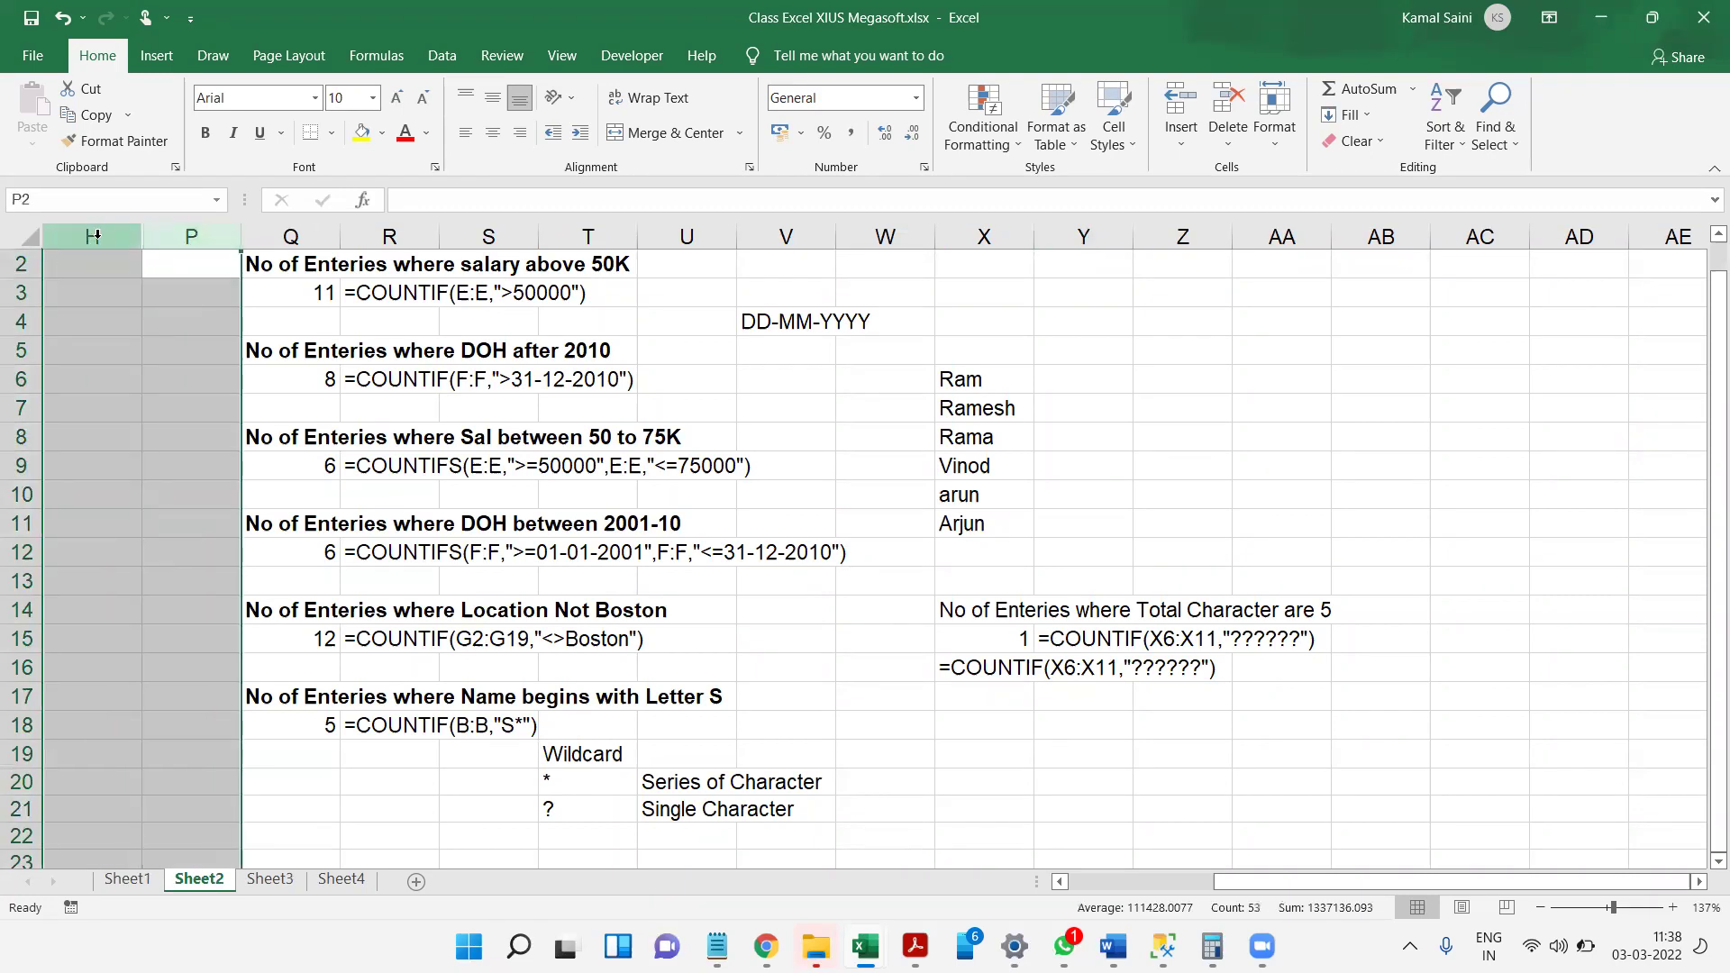
{"action": "right_click", "coordinate": [93, 237]}
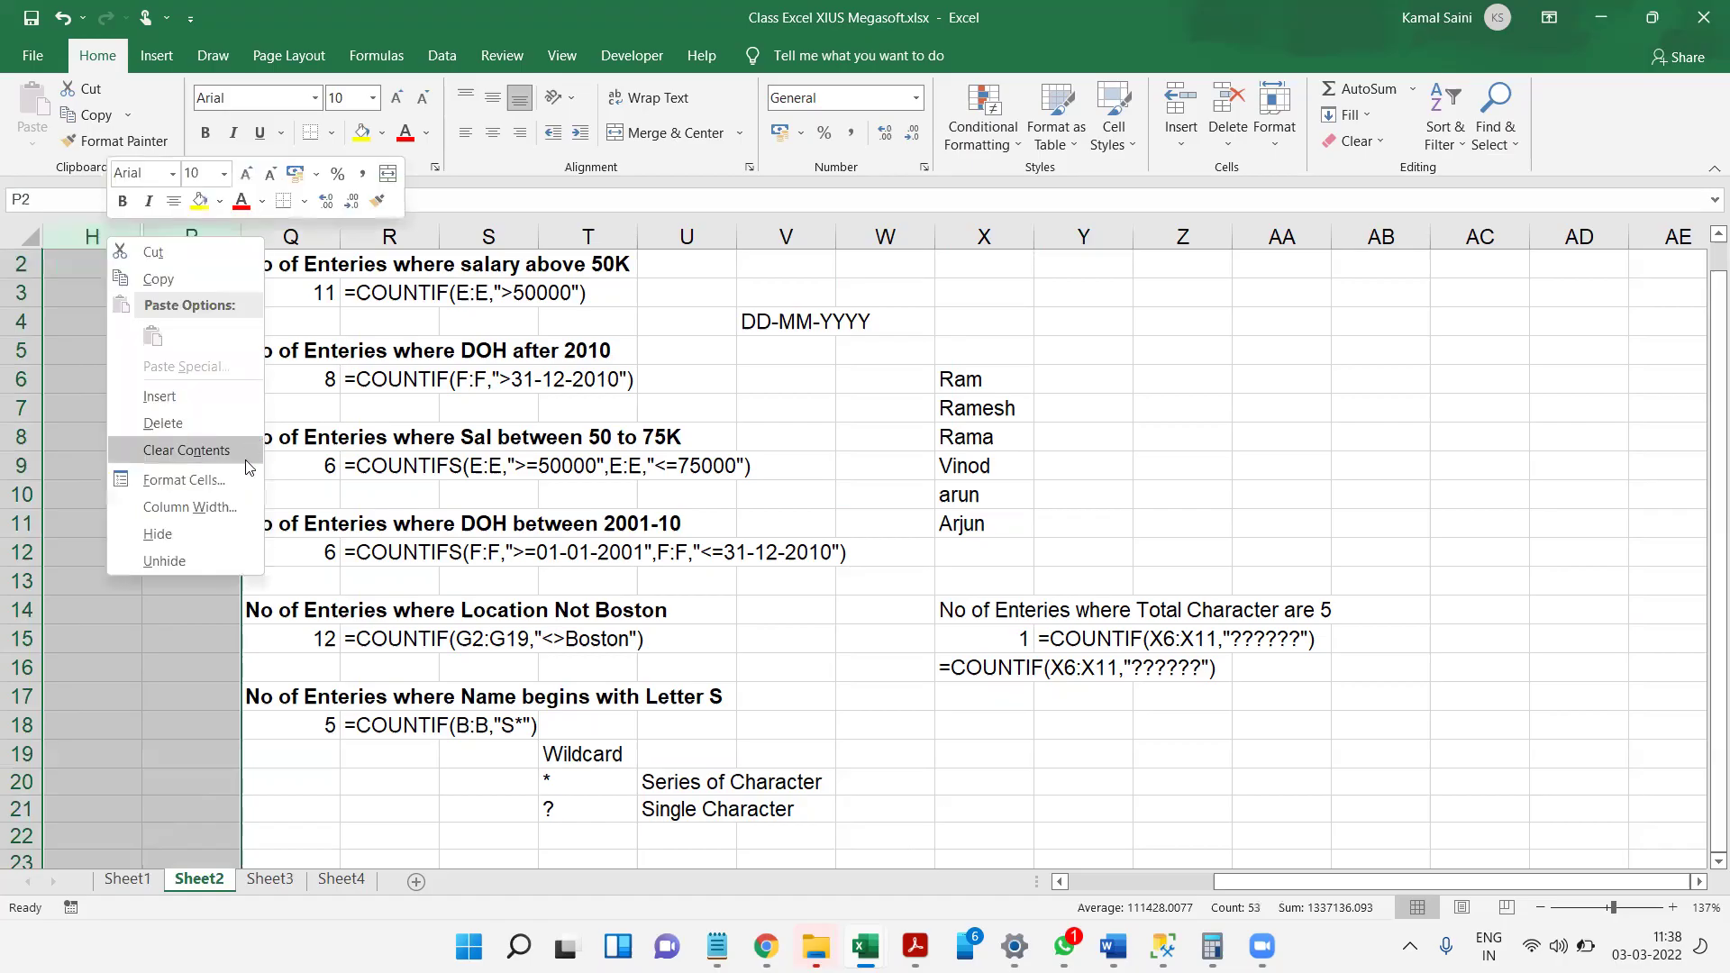
{"action": "left_click", "coordinate": [164, 560]}
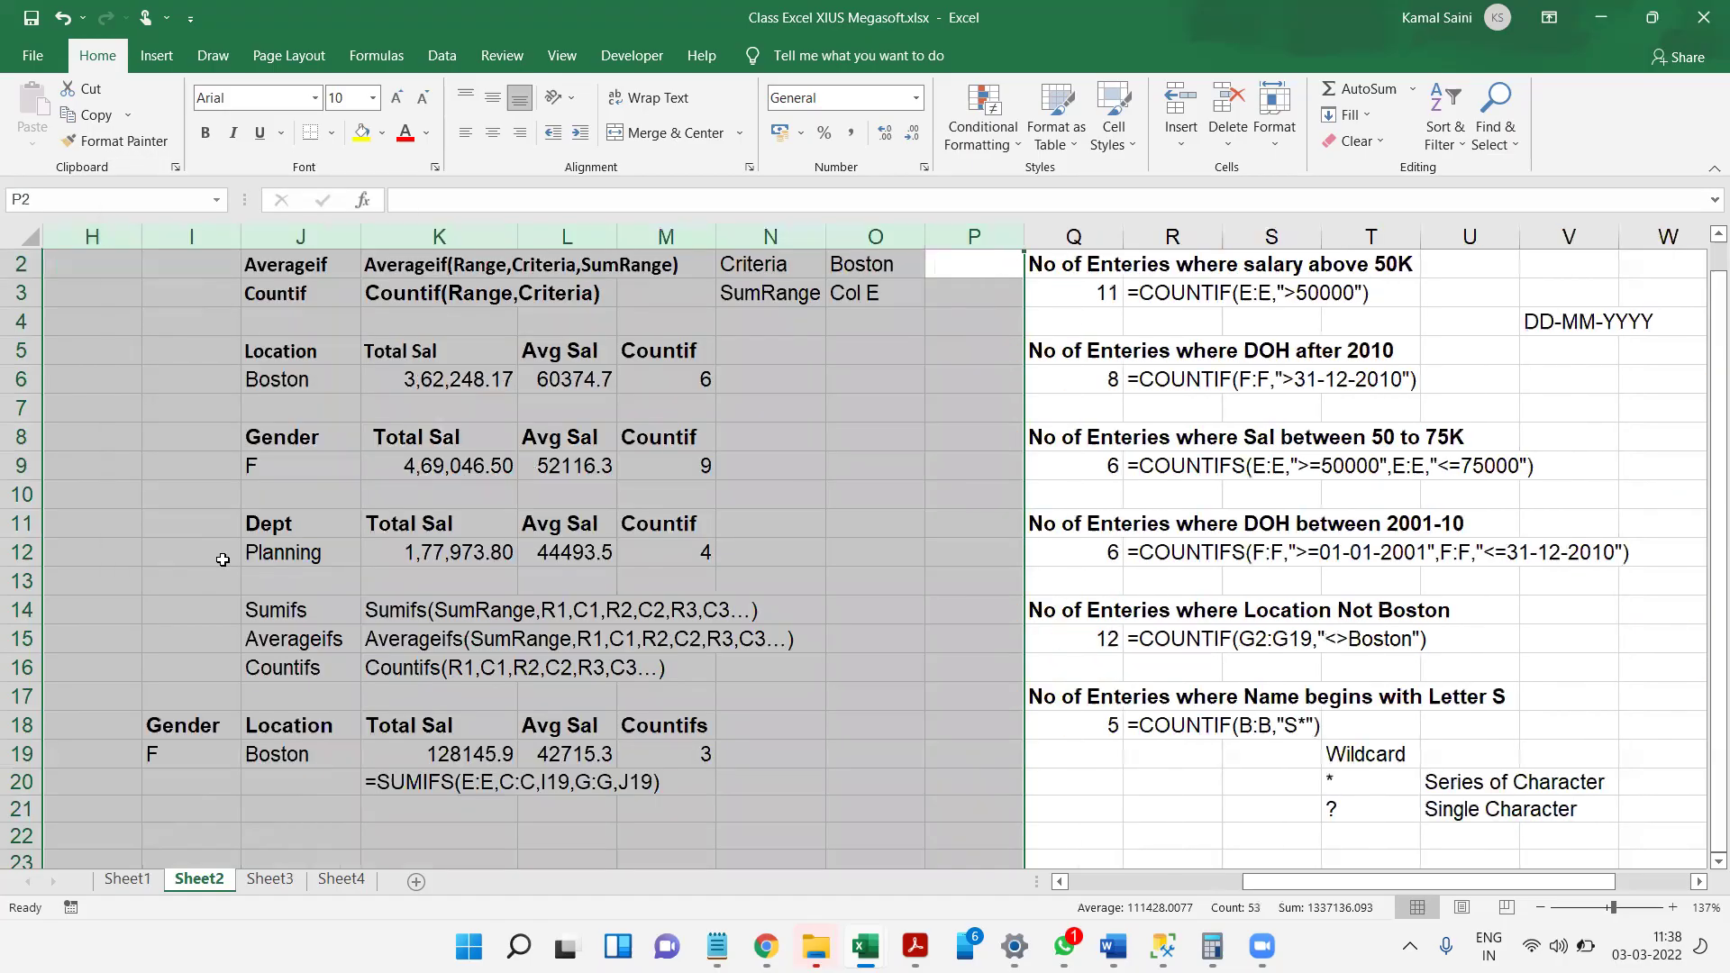
{"action": "left_click", "coordinate": [223, 559]}
{"action": "key", "text": "Home"}
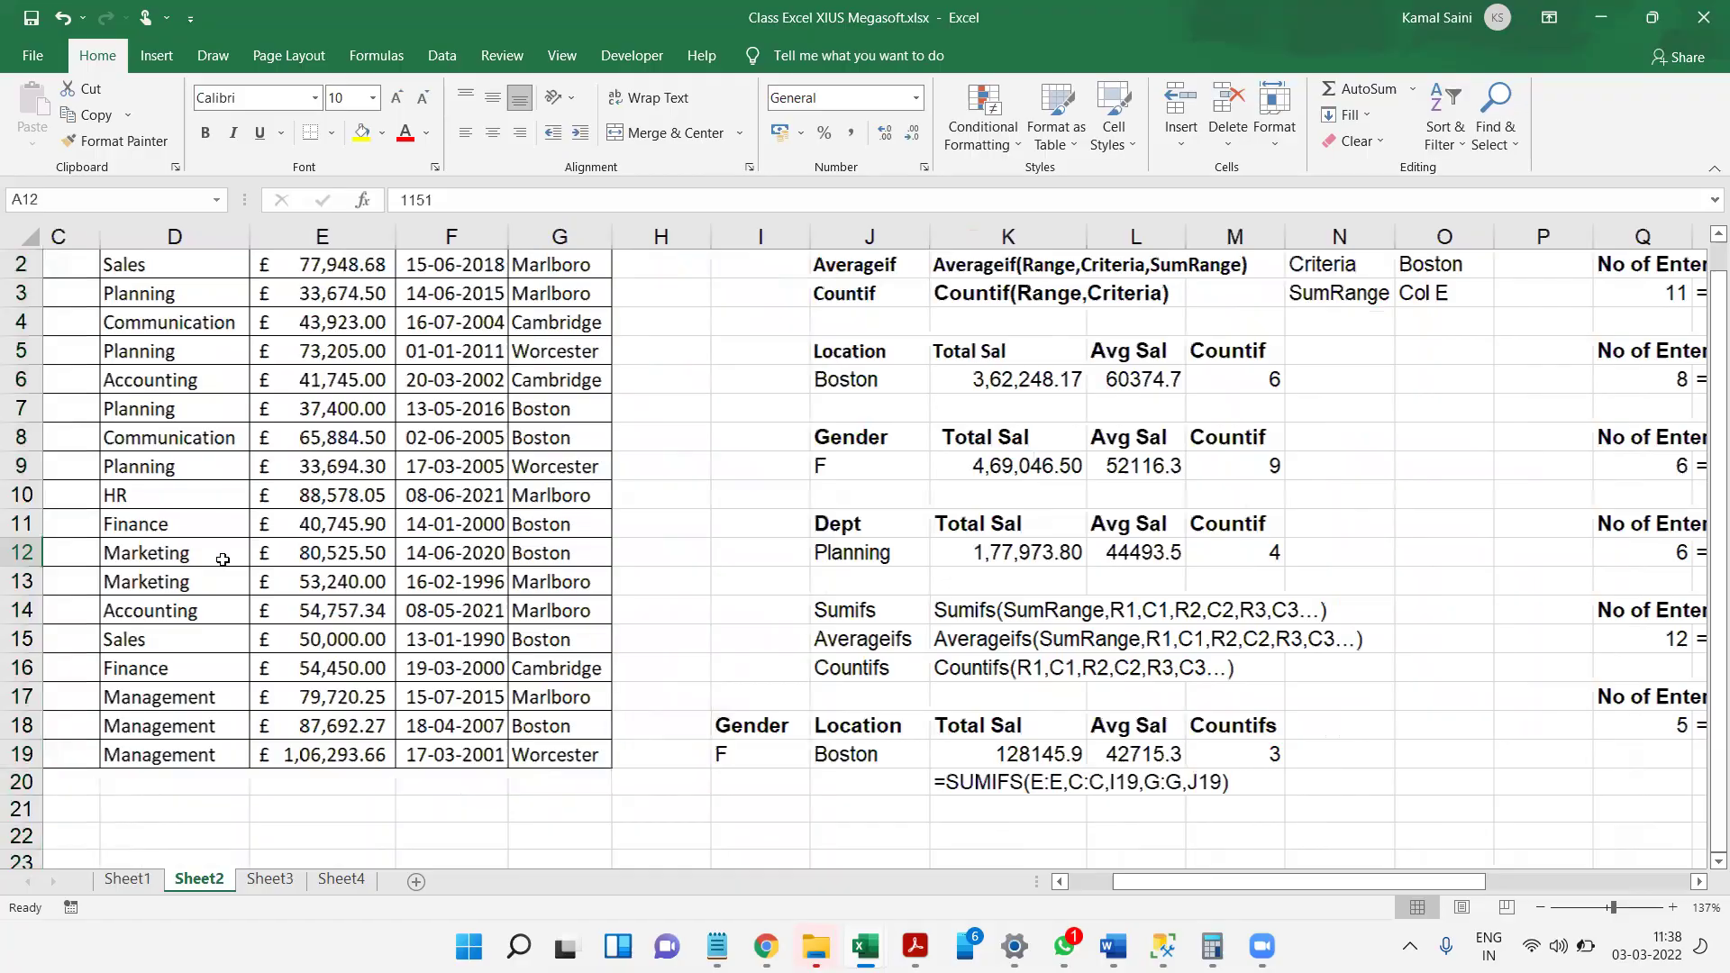
{"action": "key", "text": "ctrl+Home"}
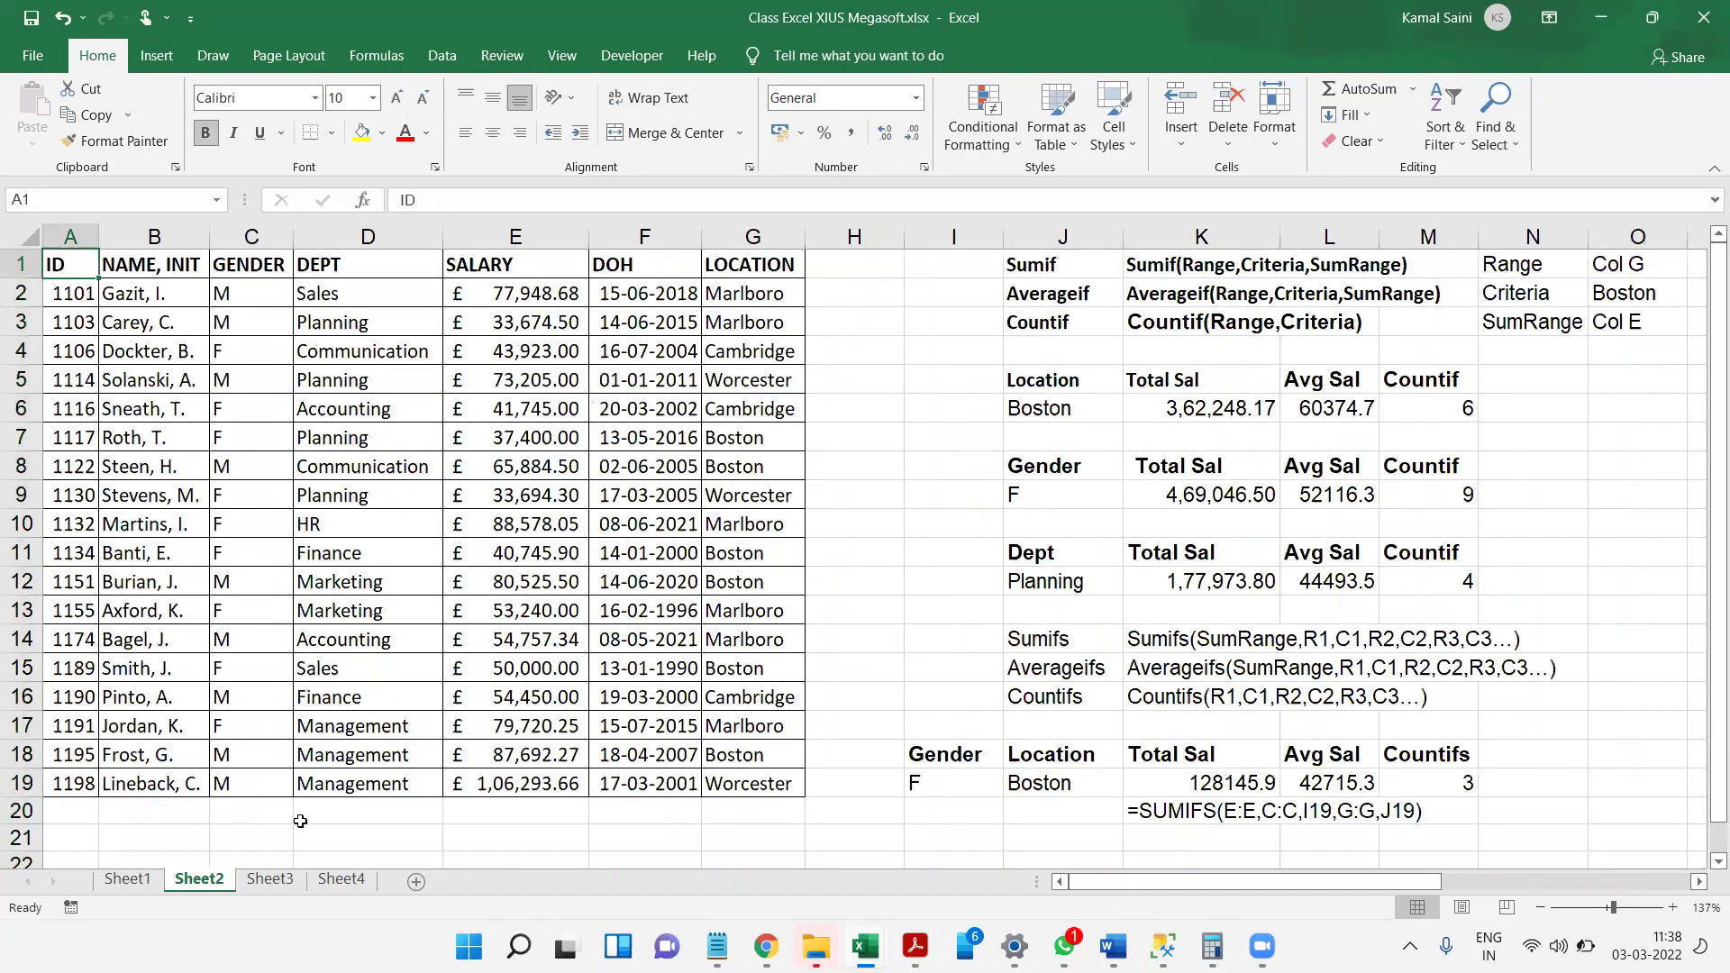
- Copy the whole employee table A1:G19 on Sheet2, including its headers
{"action": "left_click", "coordinate": [271, 879]}
{"action": "left_click", "coordinate": [211, 890]}
{"action": "left_click", "coordinate": [257, 621]}
{"action": "key", "text": "ctrl+a"}
{"action": "key", "text": "ctrl+c"}
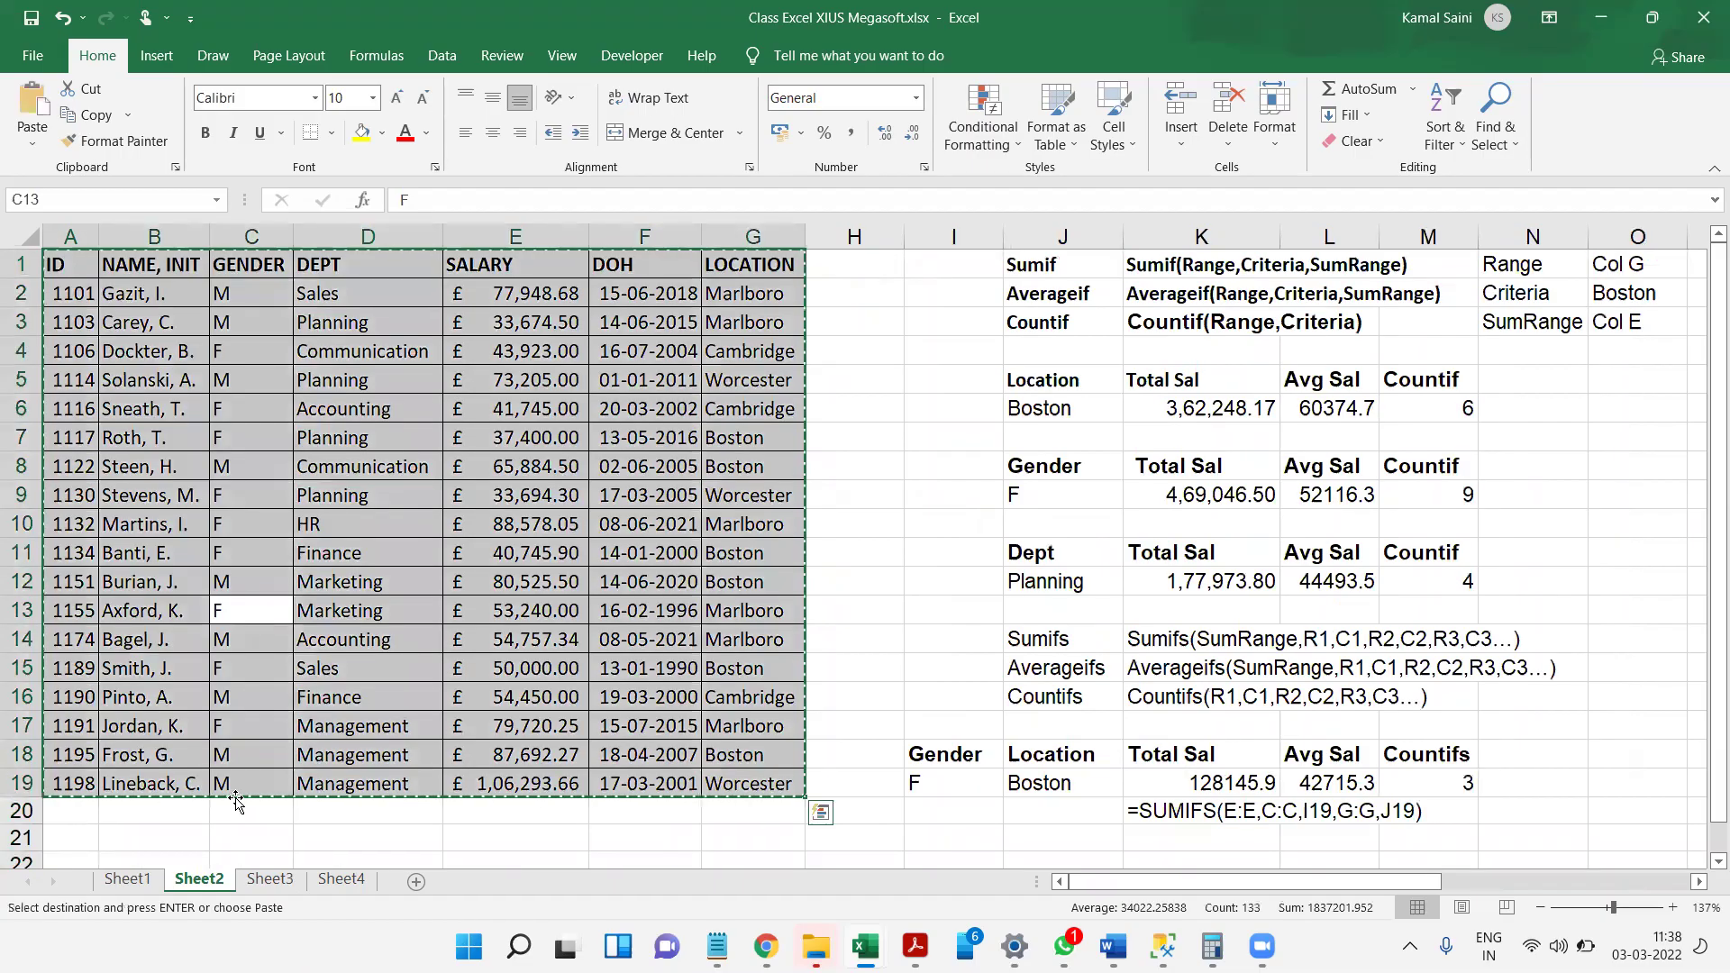
- Rename the Sheet2 worksheet as Sumif
{"action": "double_click", "coordinate": [200, 880]}
{"action": "type", "text": "Sui"}
{"action": "type", "text": "mif"}
{"action": "key", "text": "Return"}
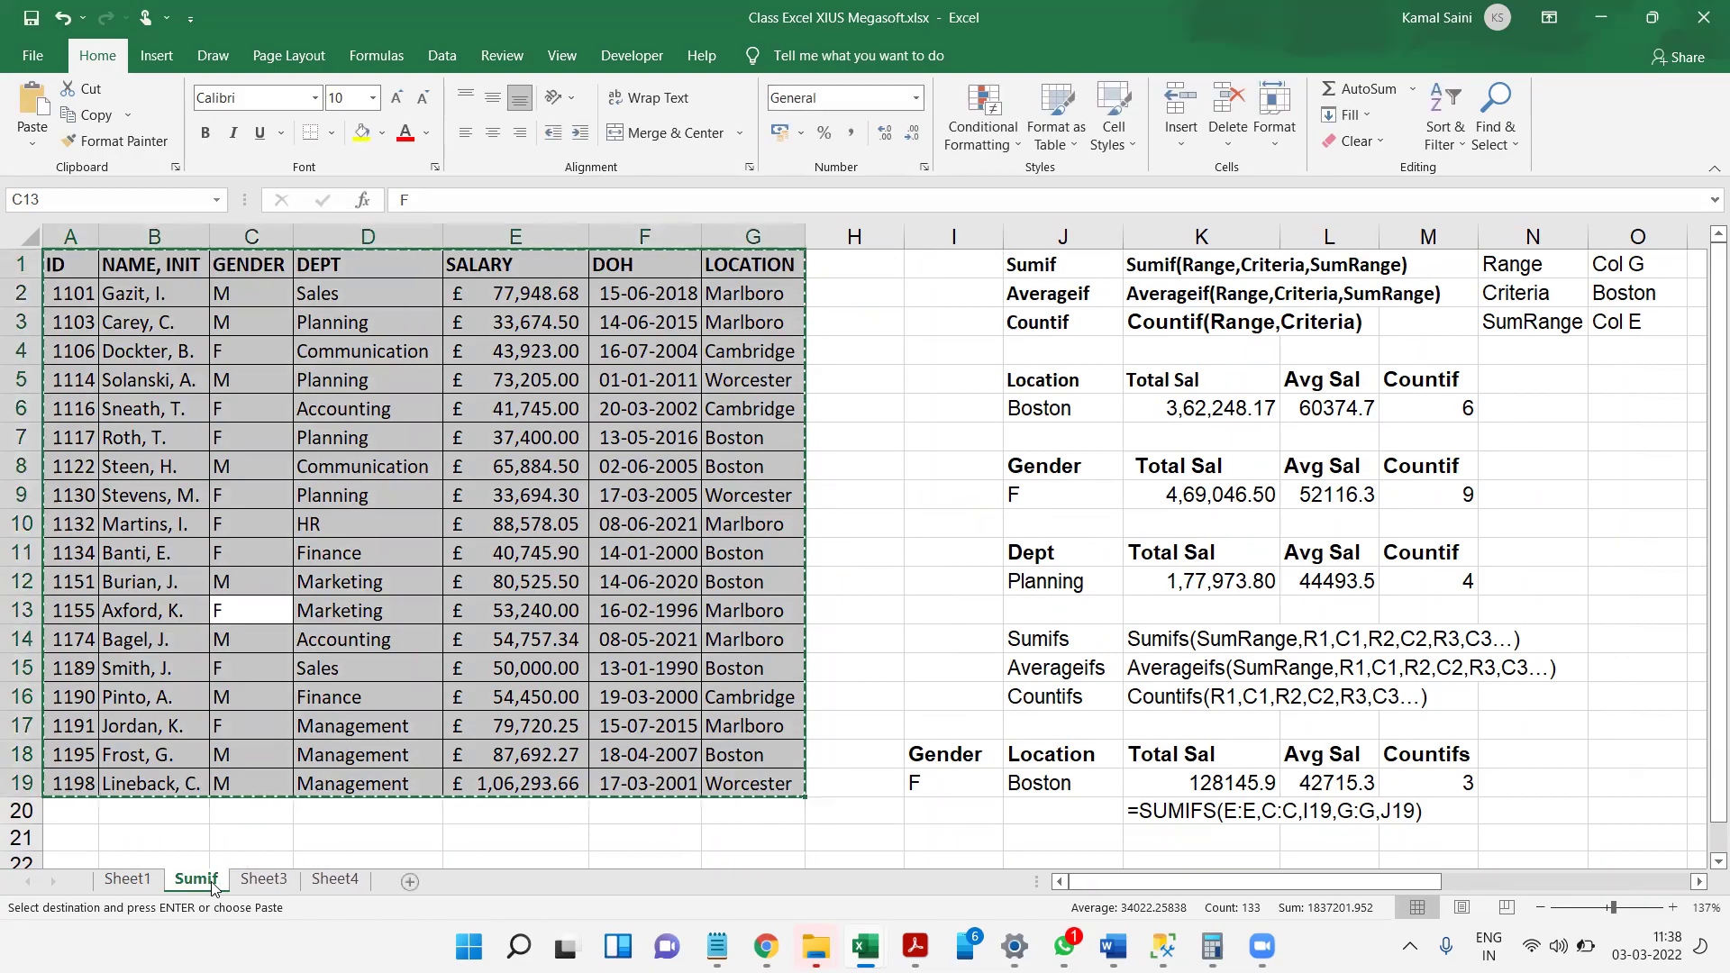
- Paste the employee table into Sheet3 at A1 and autofit its column widths
{"action": "left_click", "coordinate": [259, 890]}
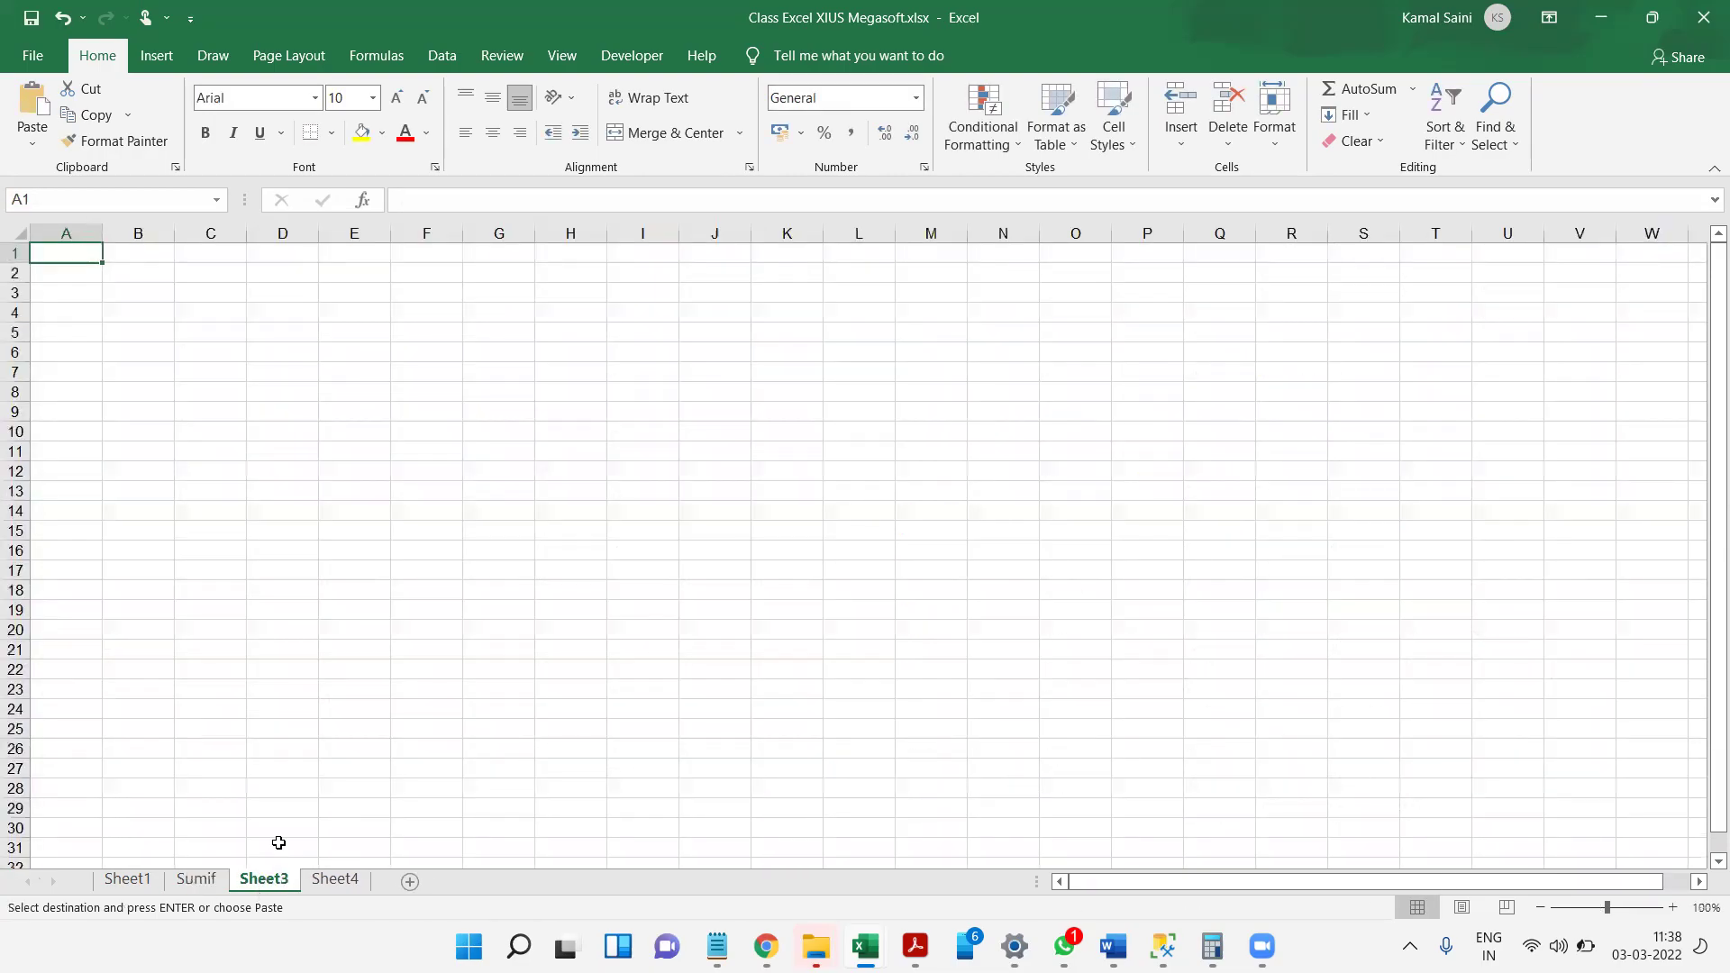
{"action": "key", "text": "ctrl+v"}
{"action": "key", "text": "alt+h"}
{"action": "key", "text": "o"}
{"action": "key", "text": "i"}
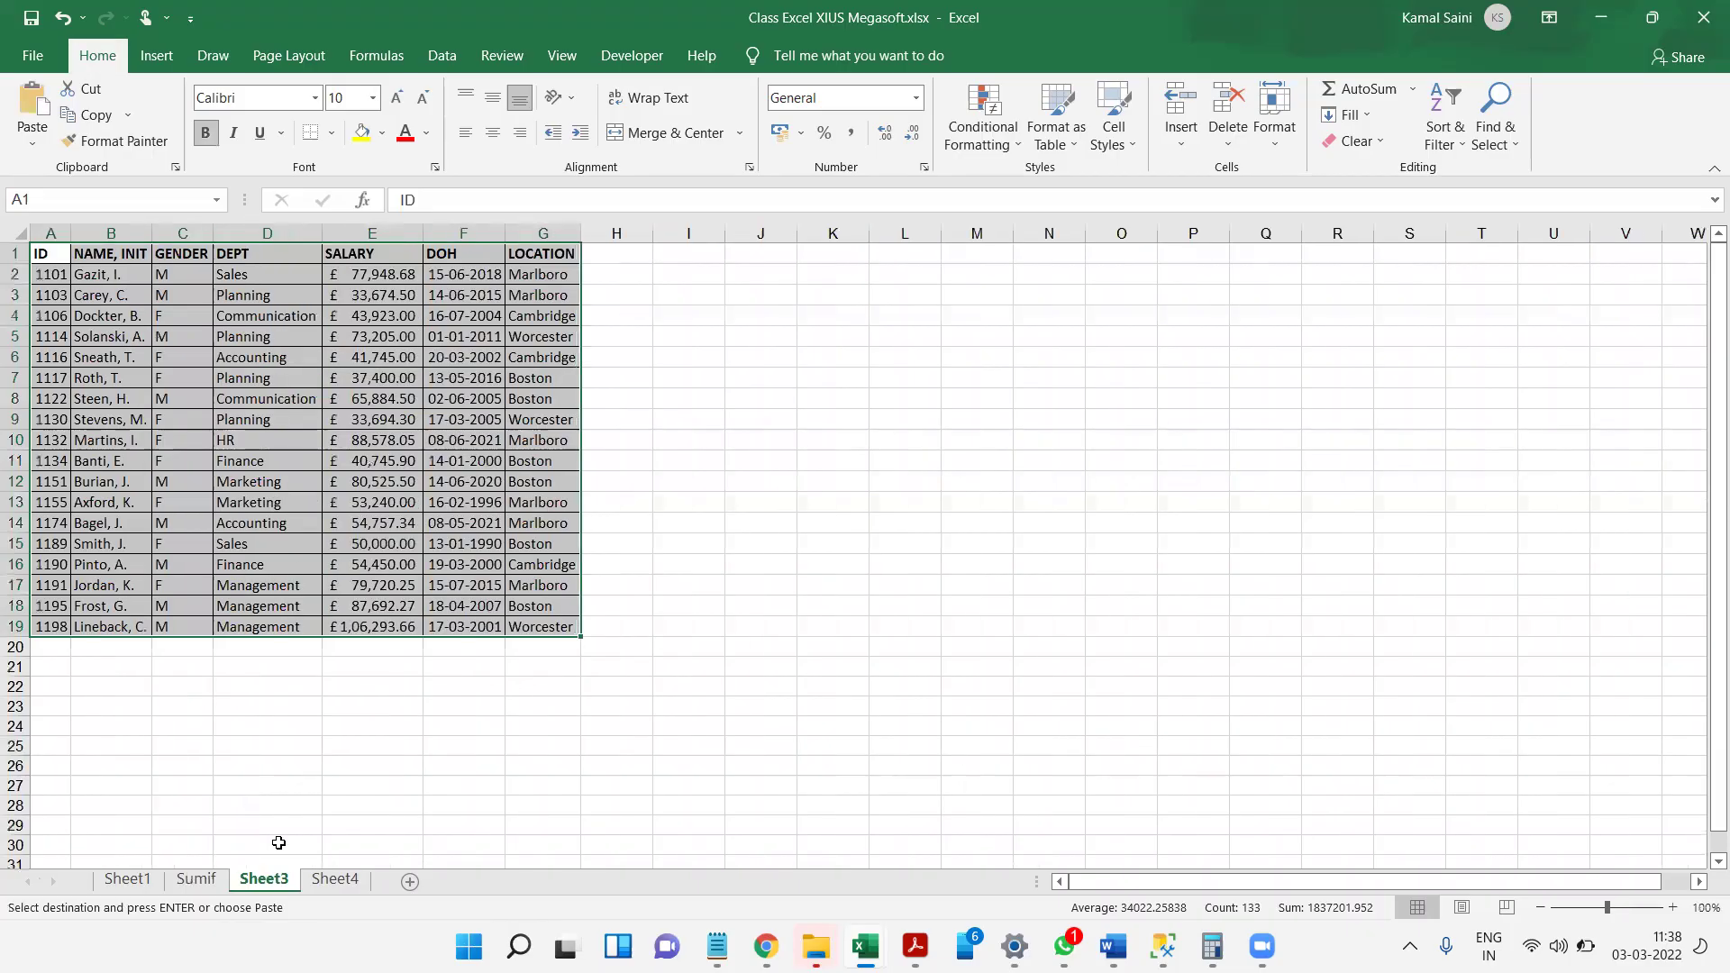
- Insert a blank row above the header row of the employee table on Sheet3
{"action": "key", "text": "Down"}
{"action": "key", "text": "Return"}
{"action": "key", "text": "Down"}
{"action": "key", "text": "Up"}
{"action": "key", "text": "Up"}
- Enter =SUM(E3:E20) in I2 to total the salaries
{"action": "key", "text": "Right"}
{"action": "key", "text": "Right"}
{"action": "key", "text": "Right"}
{"action": "key", "text": "Right"}
{"action": "key", "text": "Right"}
{"action": "key", "text": "Right"}
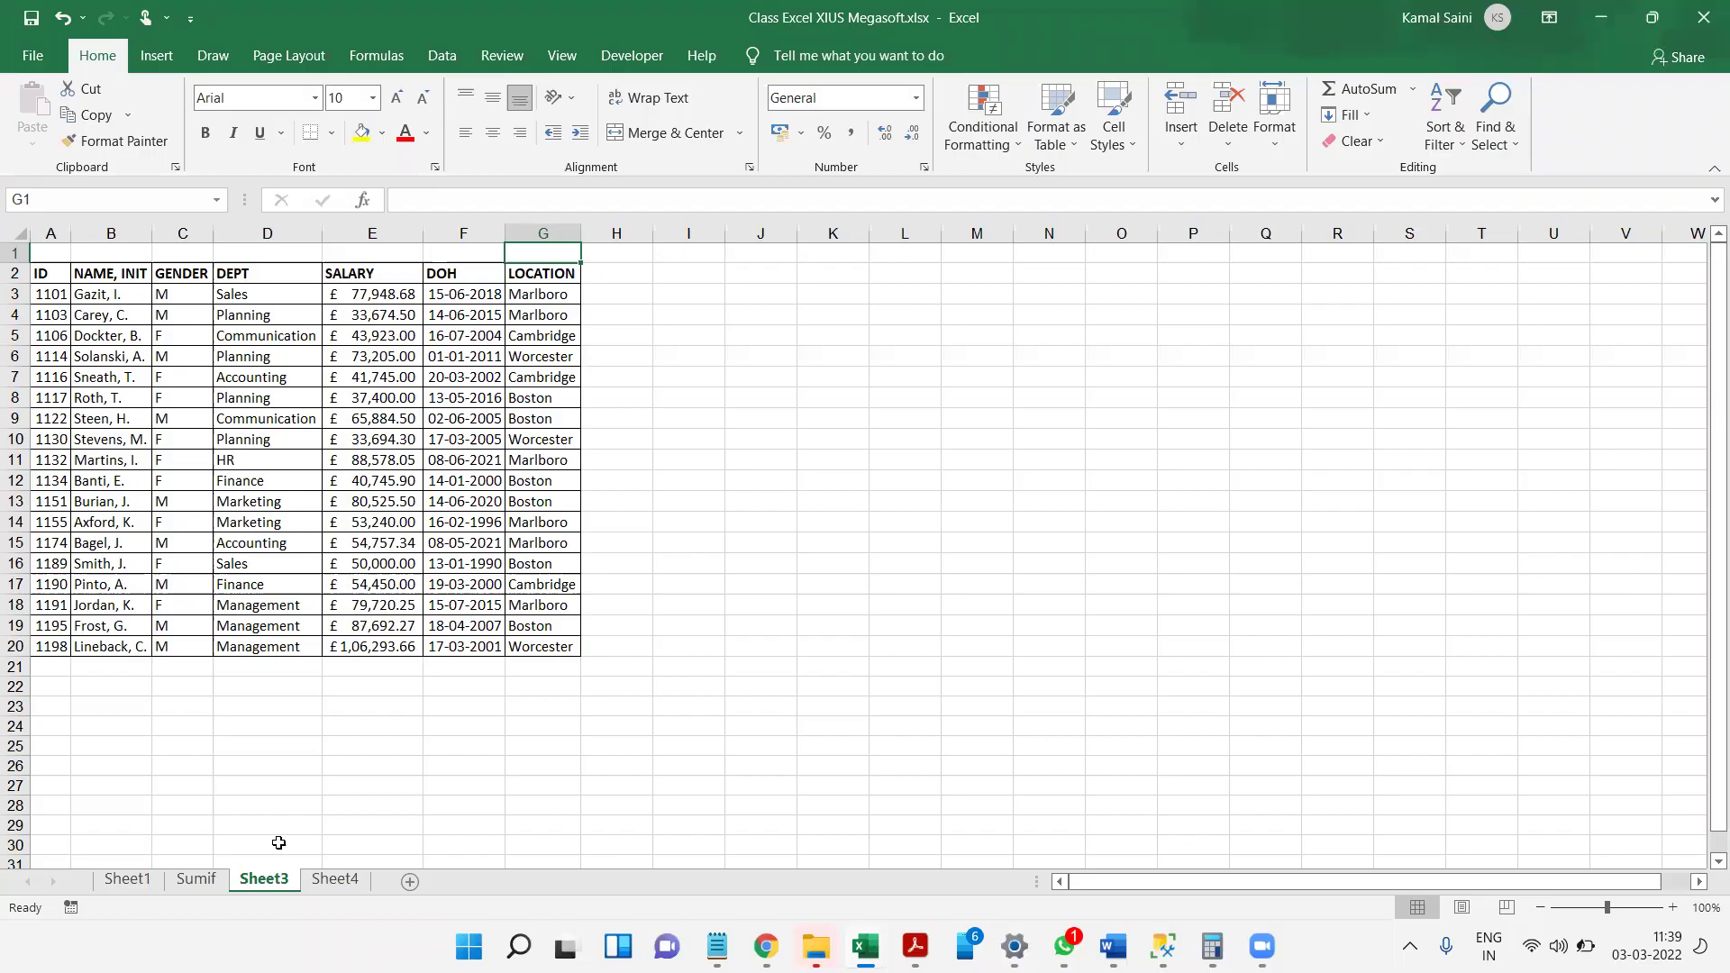
{"action": "key", "text": "Right"}
{"action": "key", "text": "Right"}
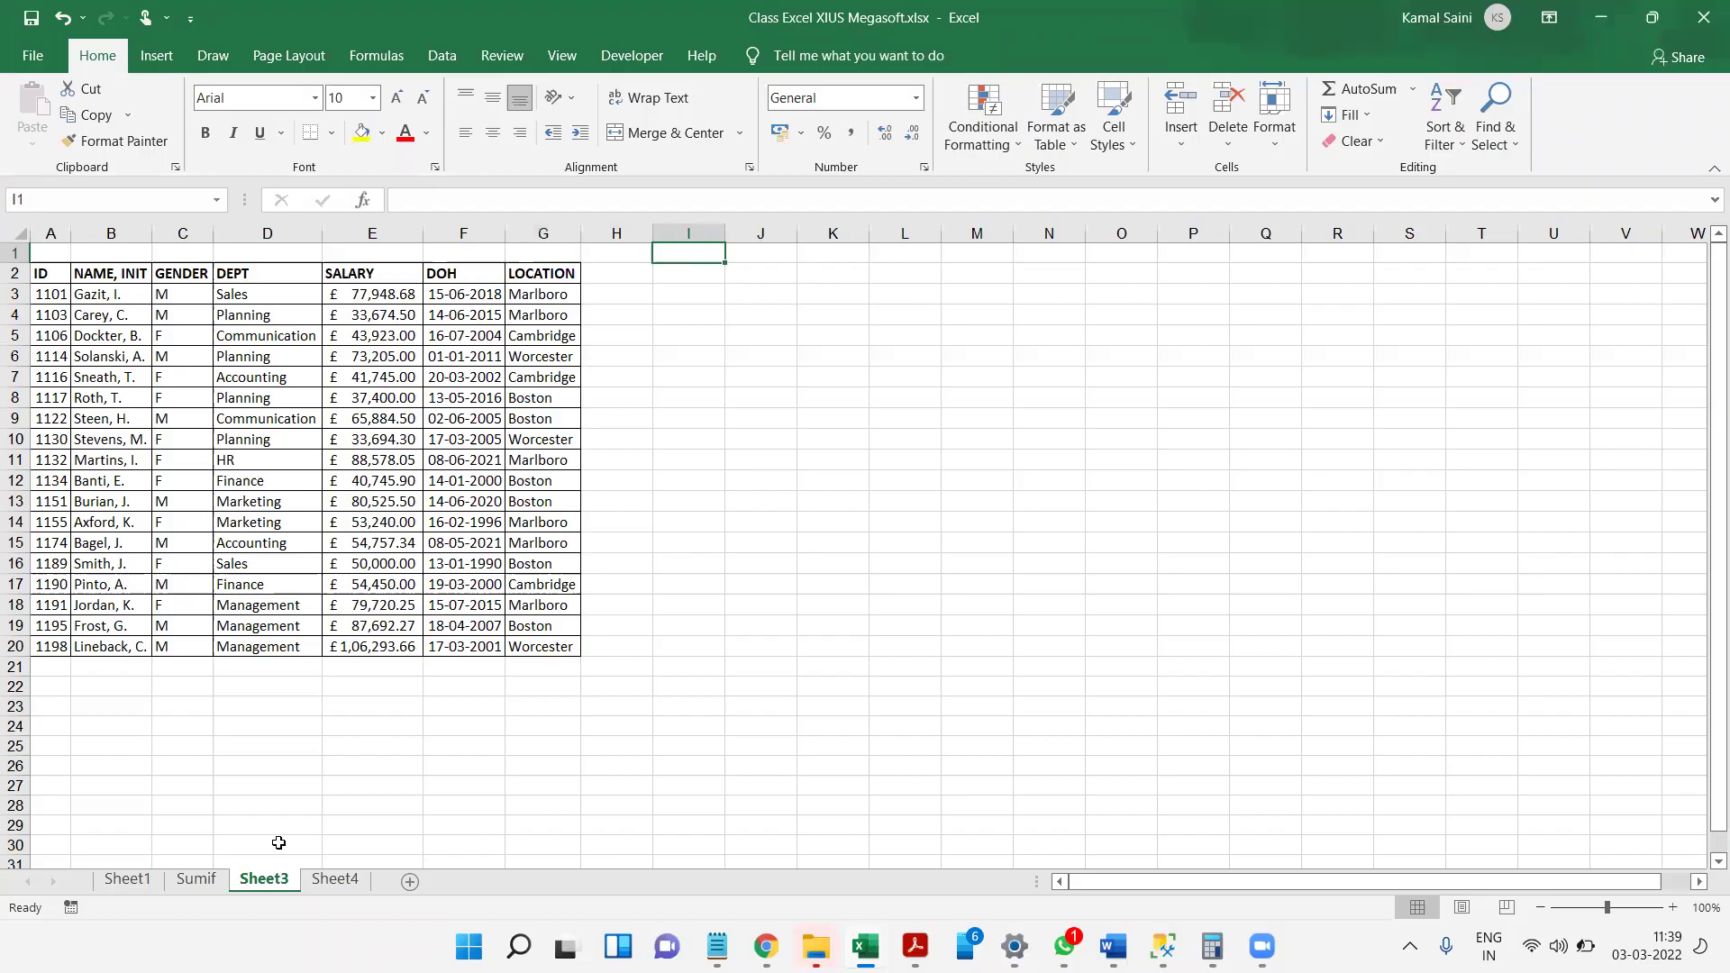
{"action": "key", "text": "Down"}
{"action": "scroll", "coordinate": [279, 843], "scroll_direction": "up", "scroll_amount": 3, "text": "ctrl"}
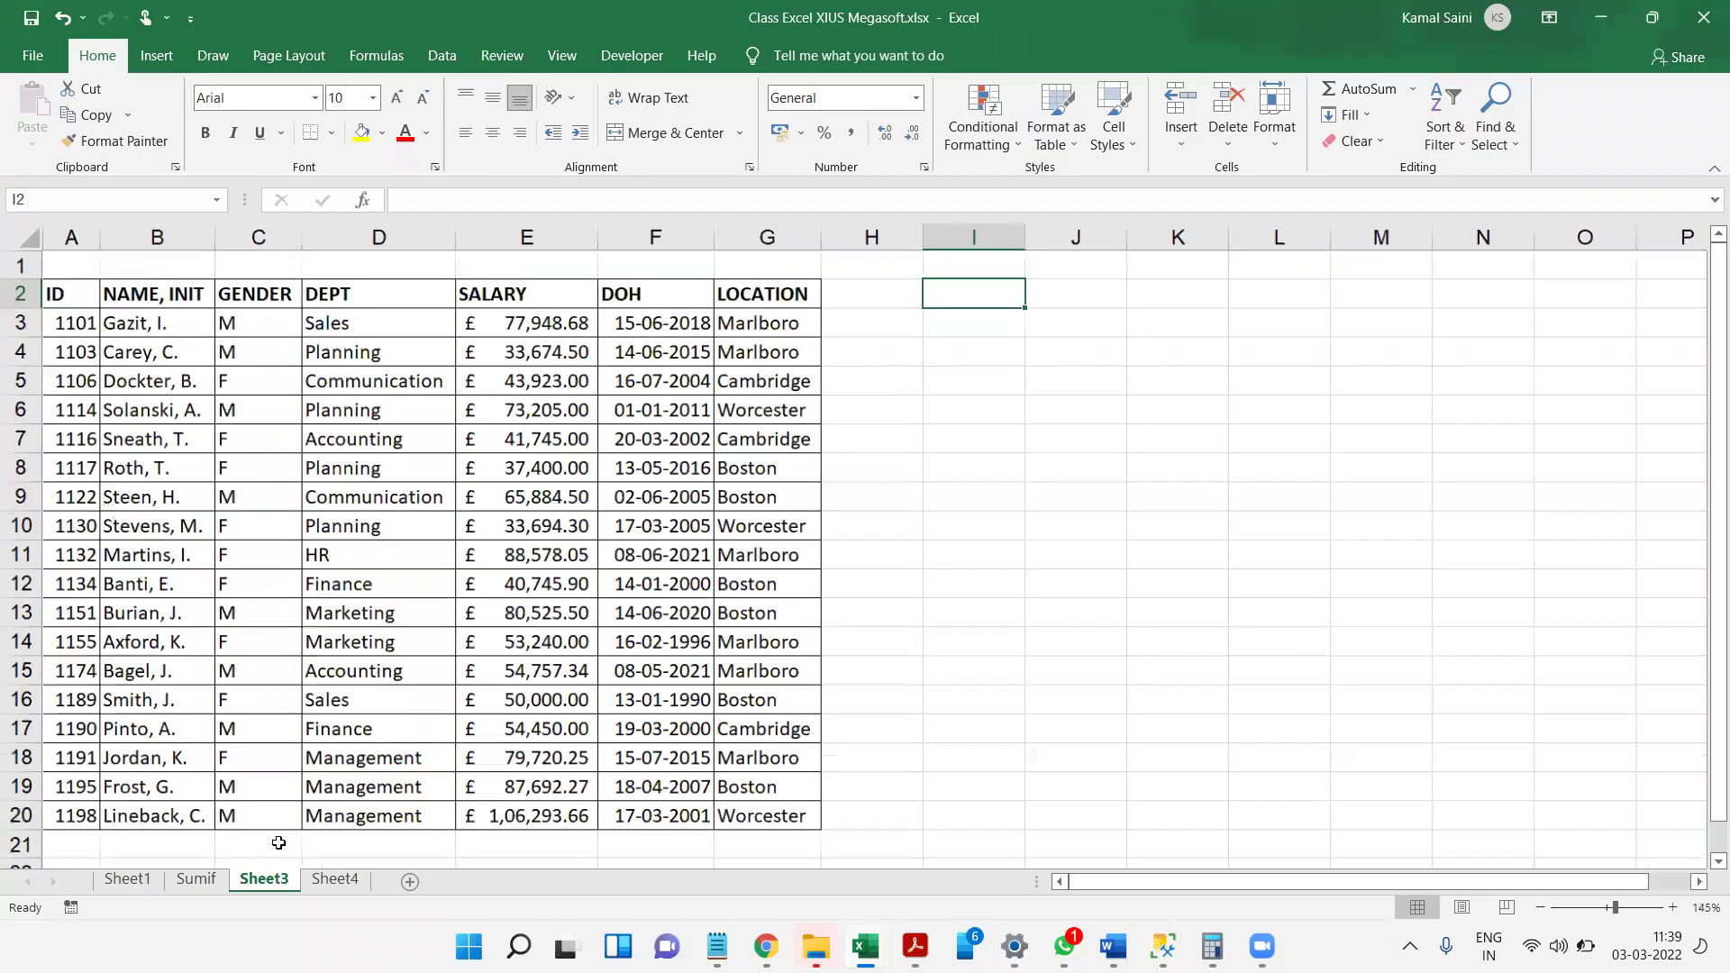
{"action": "scroll", "coordinate": [278, 843], "scroll_direction": "up", "scroll_amount": 1, "text": "ctrl"}
{"action": "scroll", "coordinate": [249, 818], "scroll_direction": "down", "scroll_amount": 1, "text": "ctrl"}
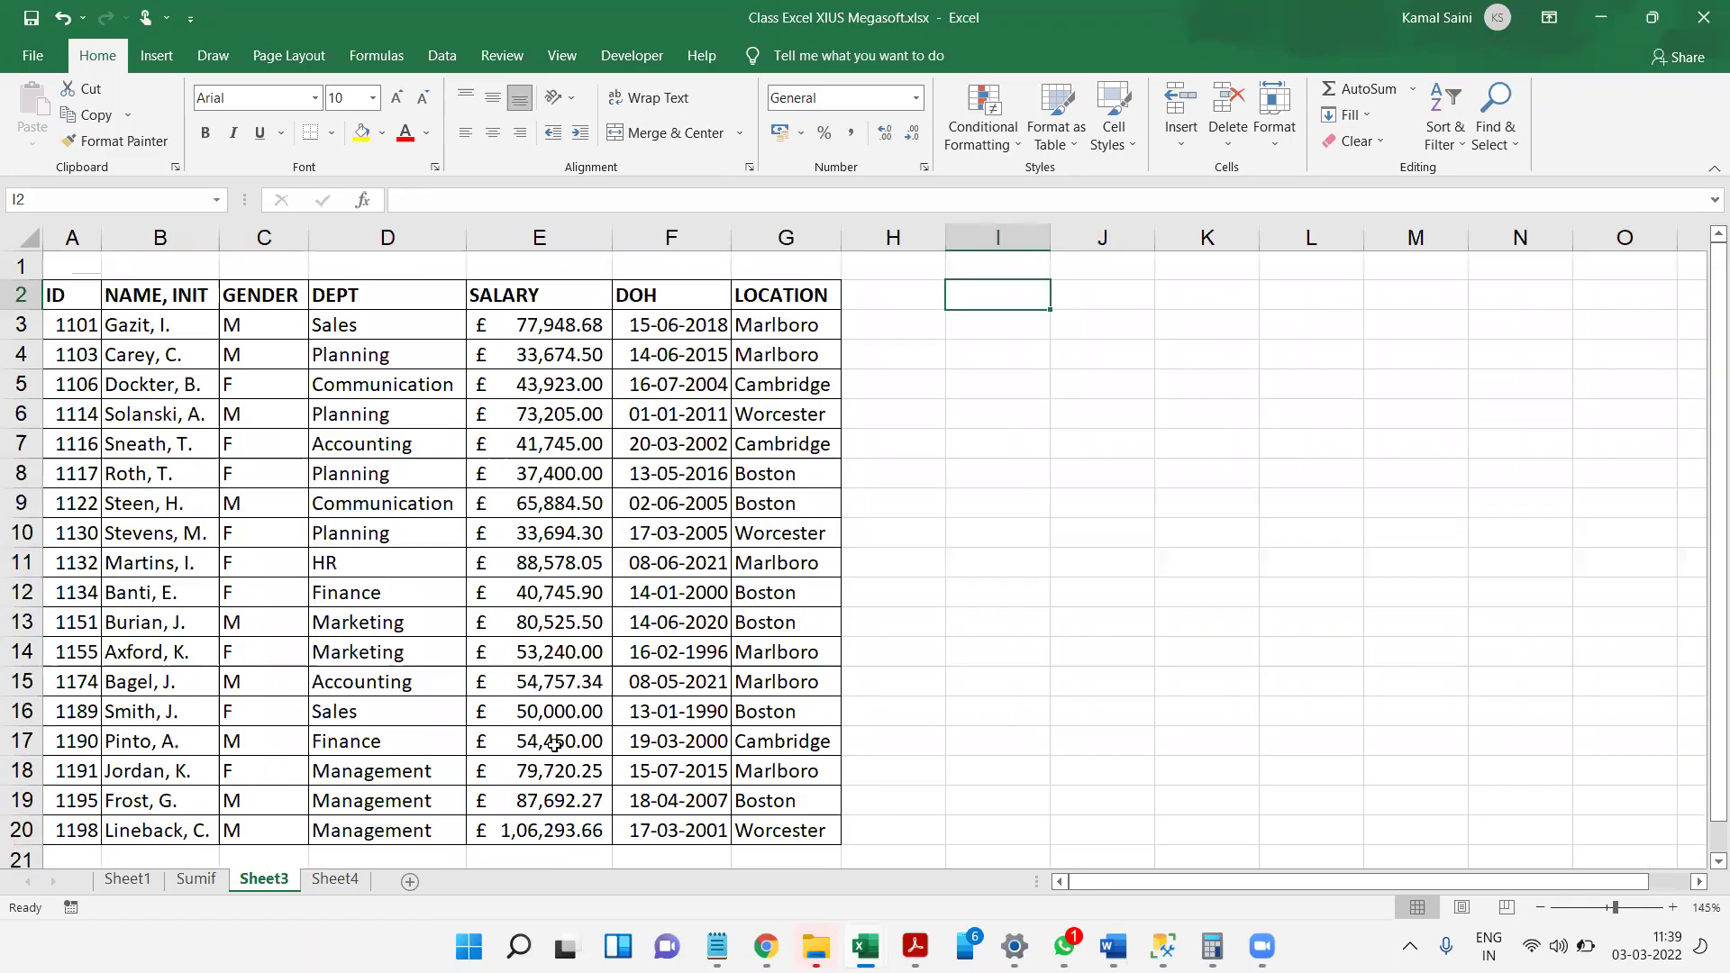
{"action": "type", "text": "=sum"}
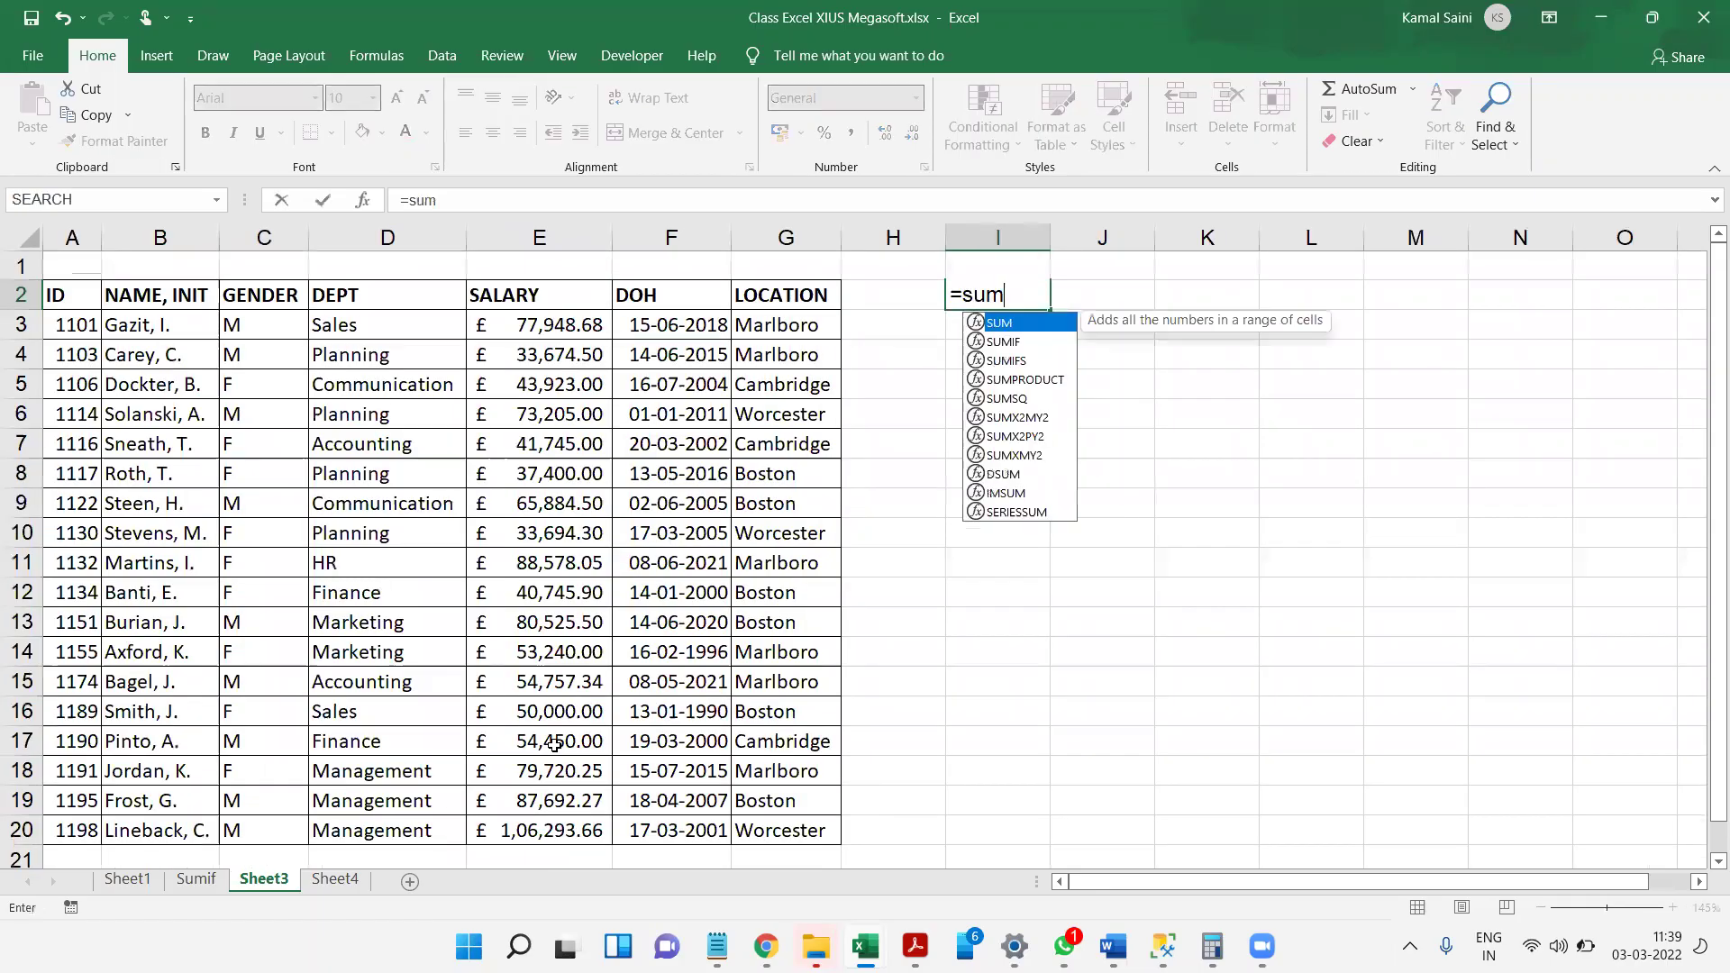
{"action": "key", "text": "Tab"}
{"action": "key", "text": "Left"}
{"action": "key", "text": "Left"}
{"action": "key", "text": "Left"}
{"action": "key", "text": "Left"}
{"action": "key", "text": "Down"}
{"action": "key", "text": "ctrl+shift+Down"}
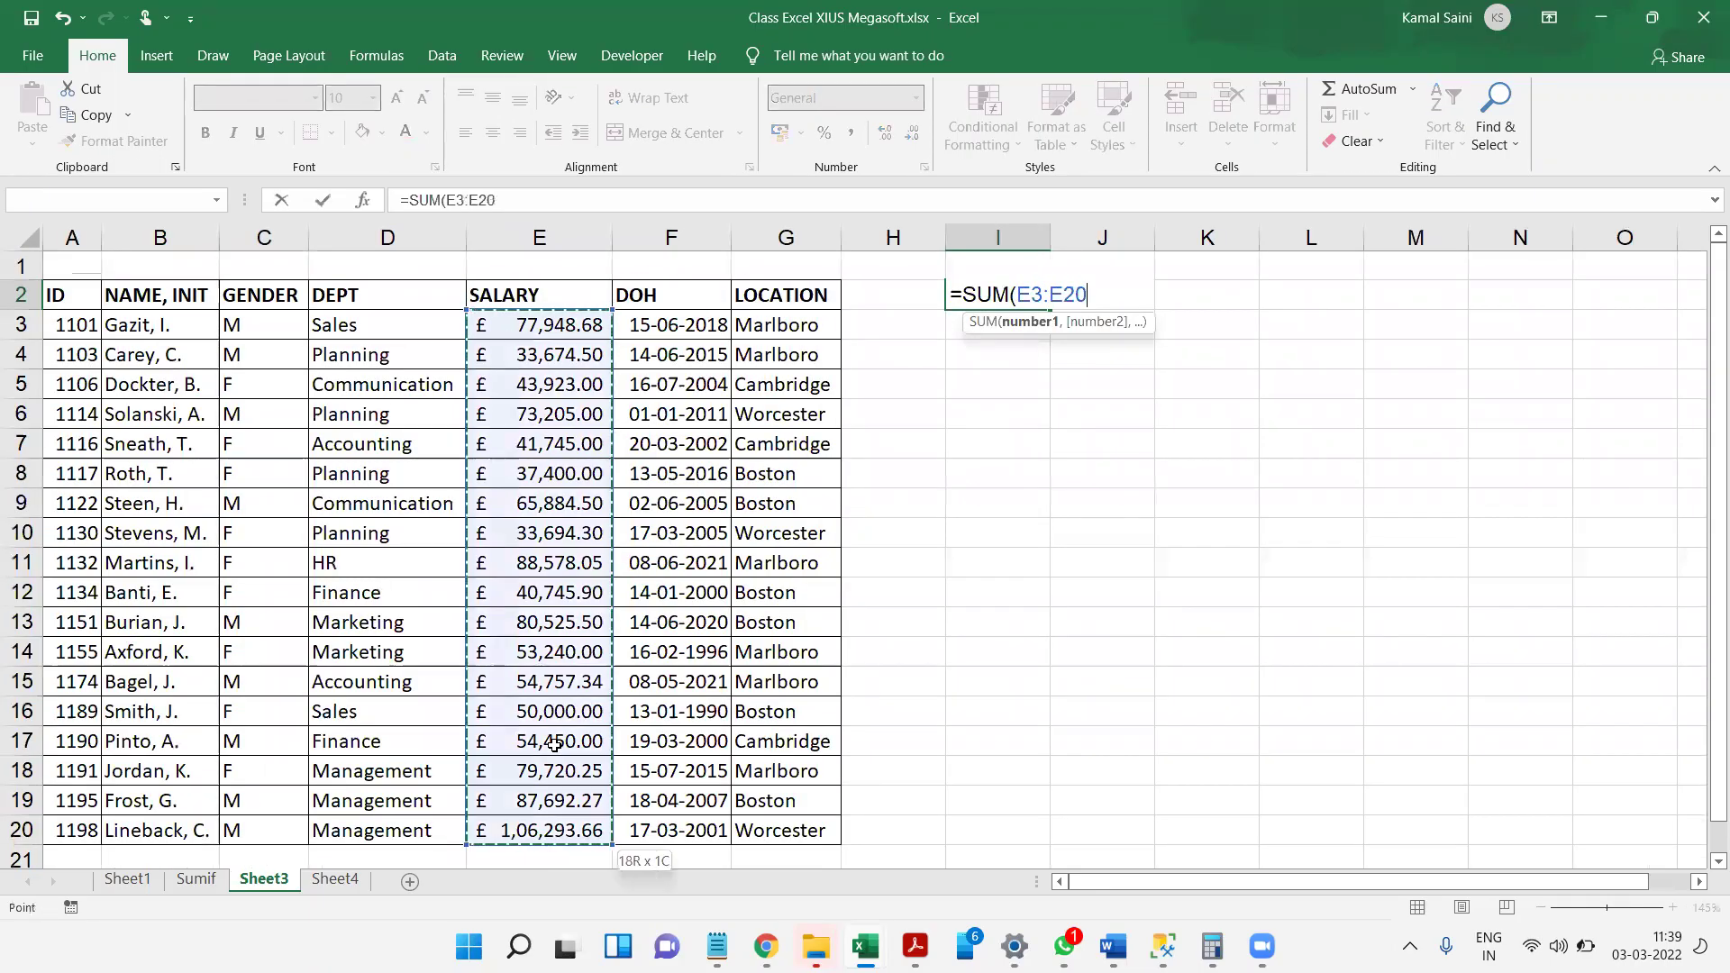
{"action": "key", "text": "Return"}
{"action": "key", "text": "Up"}
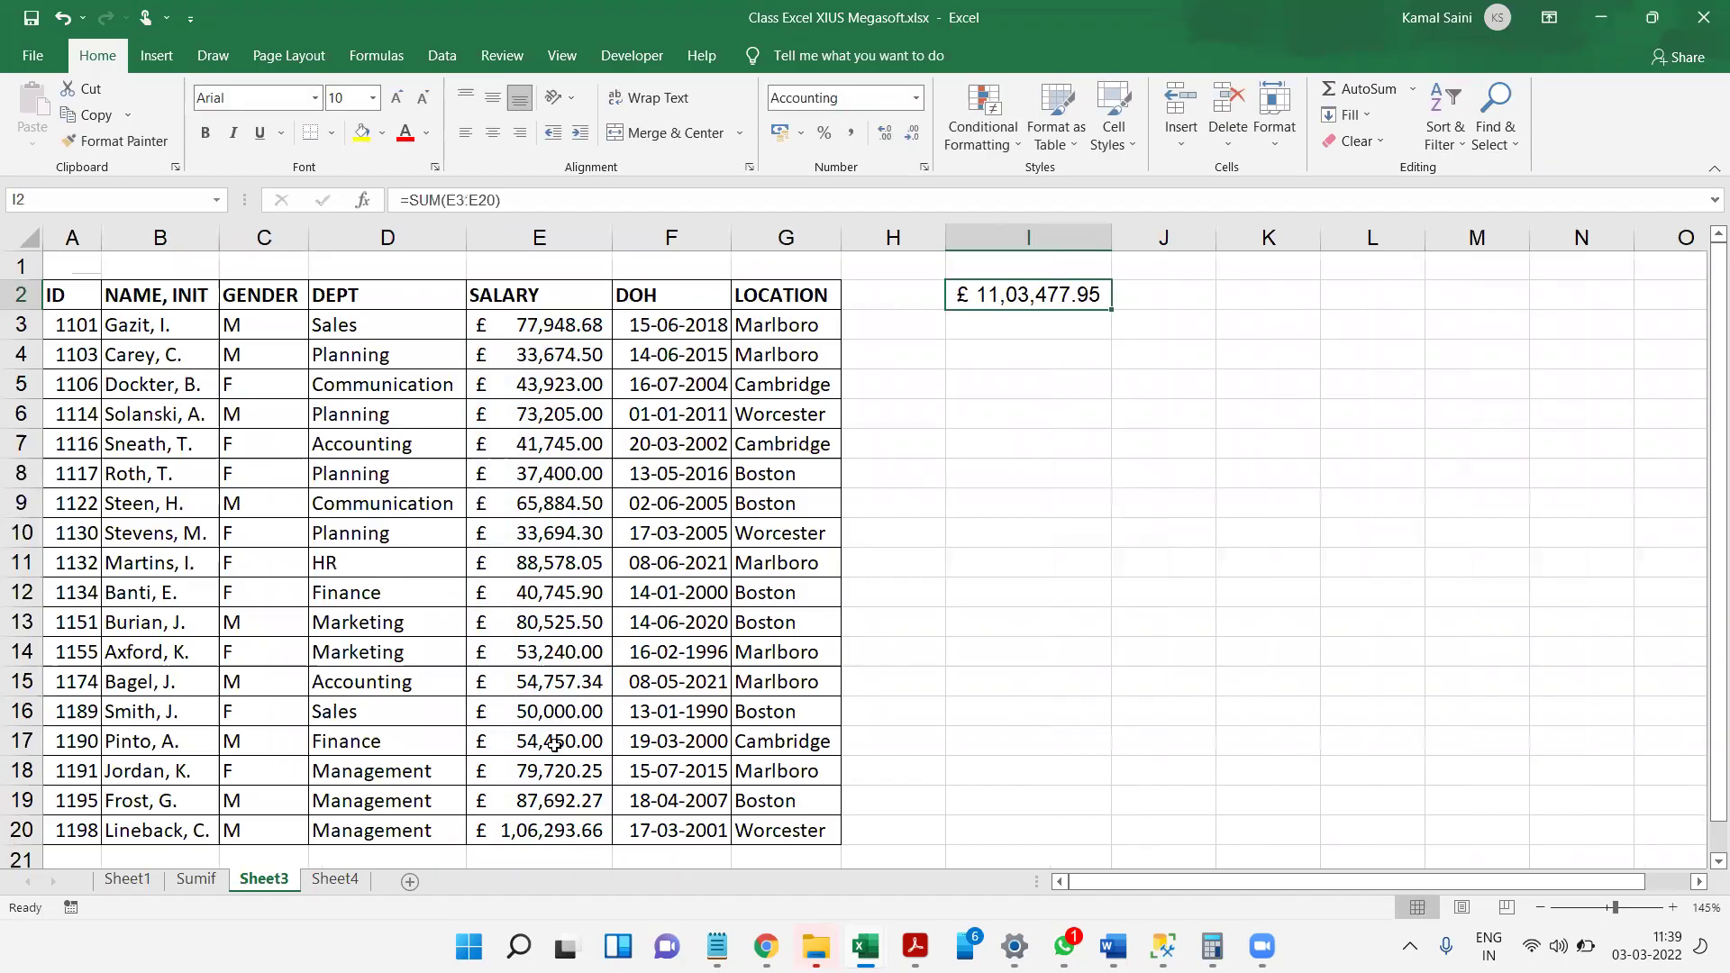
- Turn on filtering for the employee table and show only the Boston rows in the LOCATION column
{"action": "key", "text": "Left"}
{"action": "key", "text": "Left"}
{"action": "key", "text": "ctrl+shift+l"}
{"action": "key", "text": "alt+Down"}
{"action": "key", "text": "Down"}
{"action": "key", "text": "Down"}
{"action": "key", "text": "Down"}
{"action": "key", "text": "Down"}
{"action": "key", "text": "Down"}
{"action": "key", "text": "Down"}
{"action": "key", "text": "Up"}
{"action": "key", "text": "space"}
{"action": "key", "text": "Down"}
{"action": "key", "text": "space"}
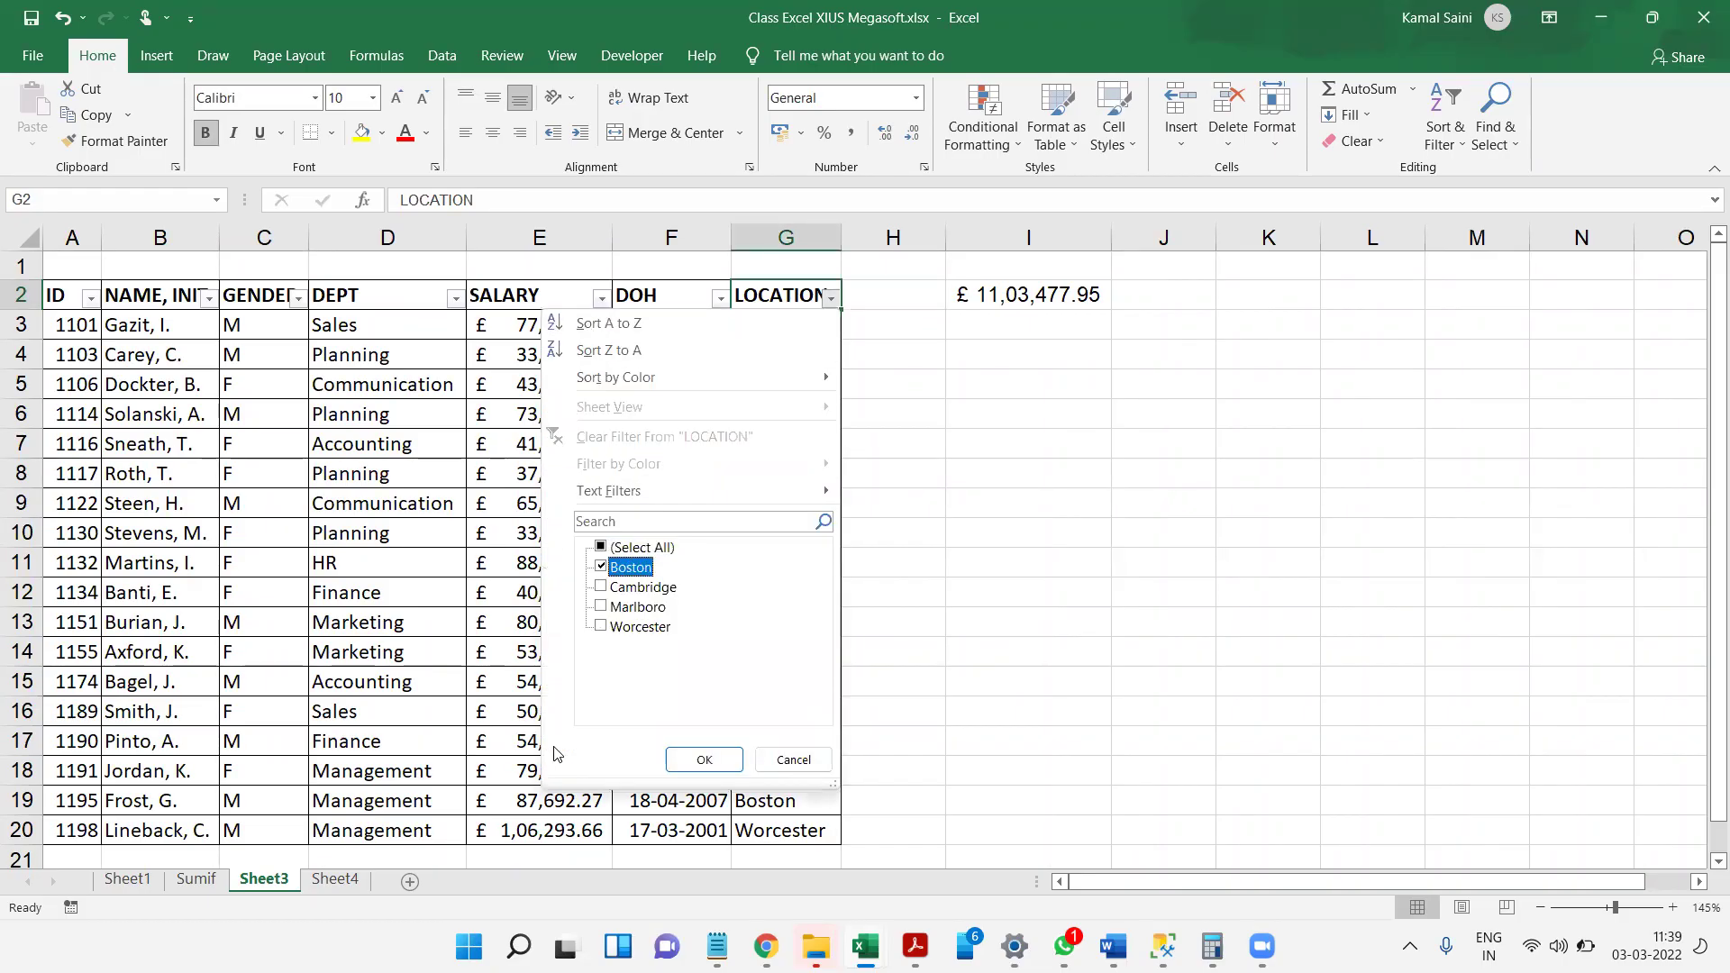
{"action": "key", "text": "Return"}
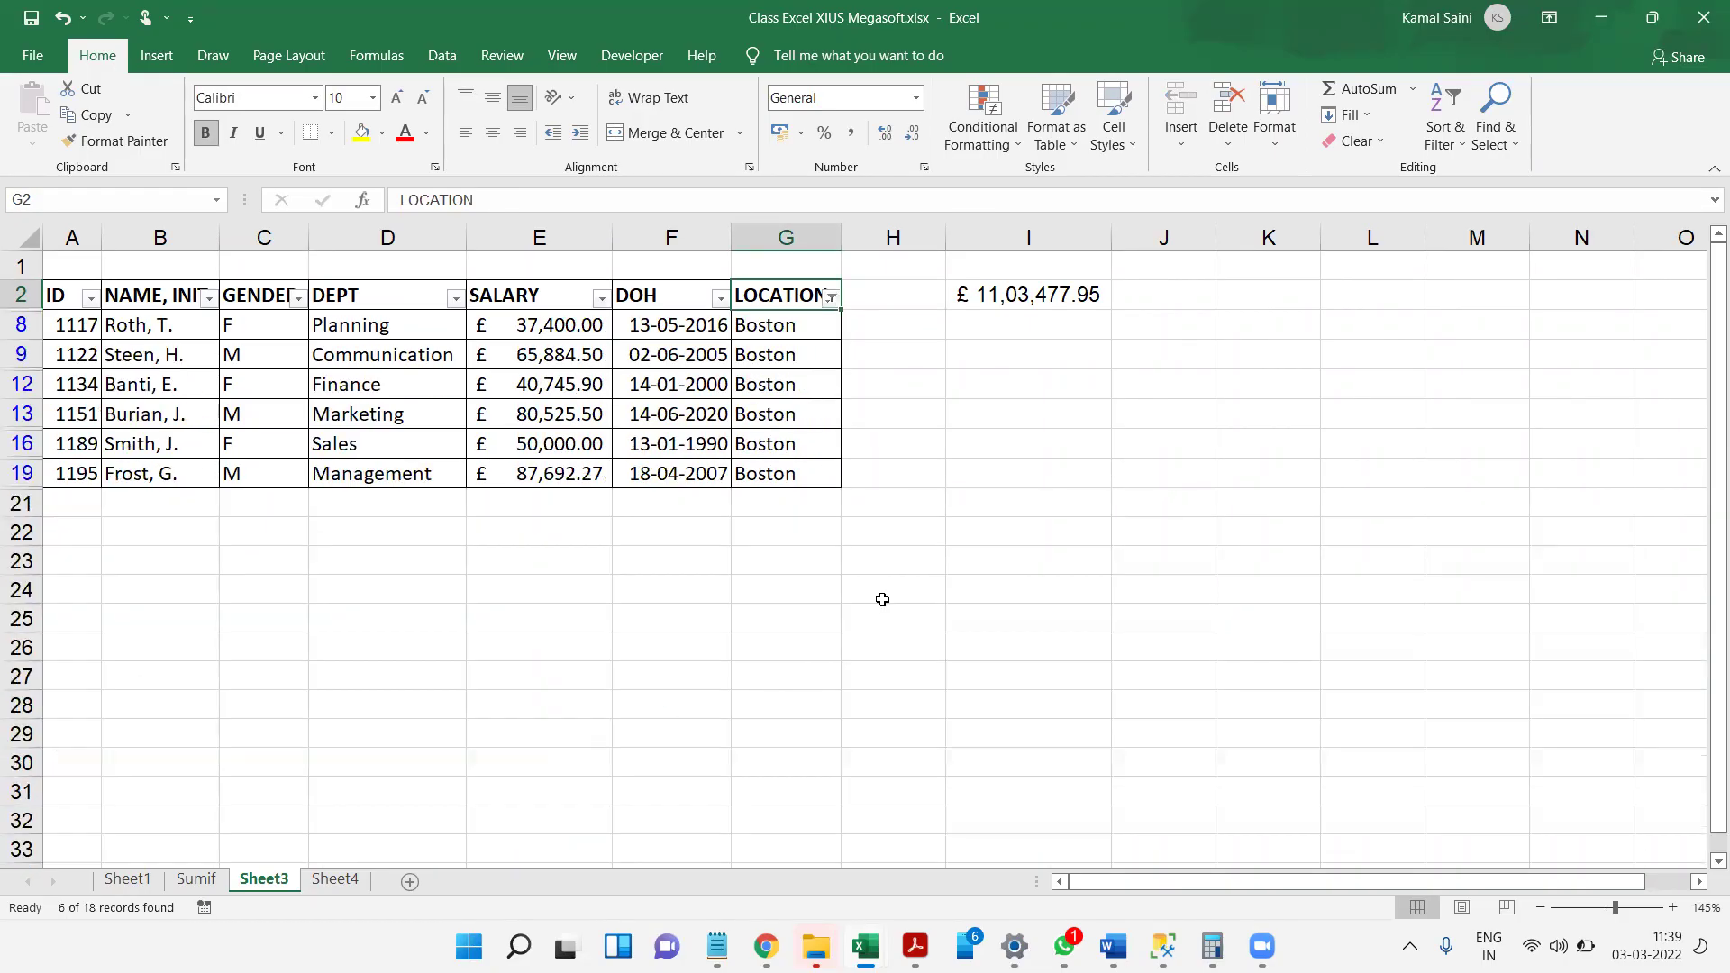
- Check the salary sum in I2 against the filtered rows, and remove the table's filter
{"action": "left_click", "coordinate": [1023, 296]}
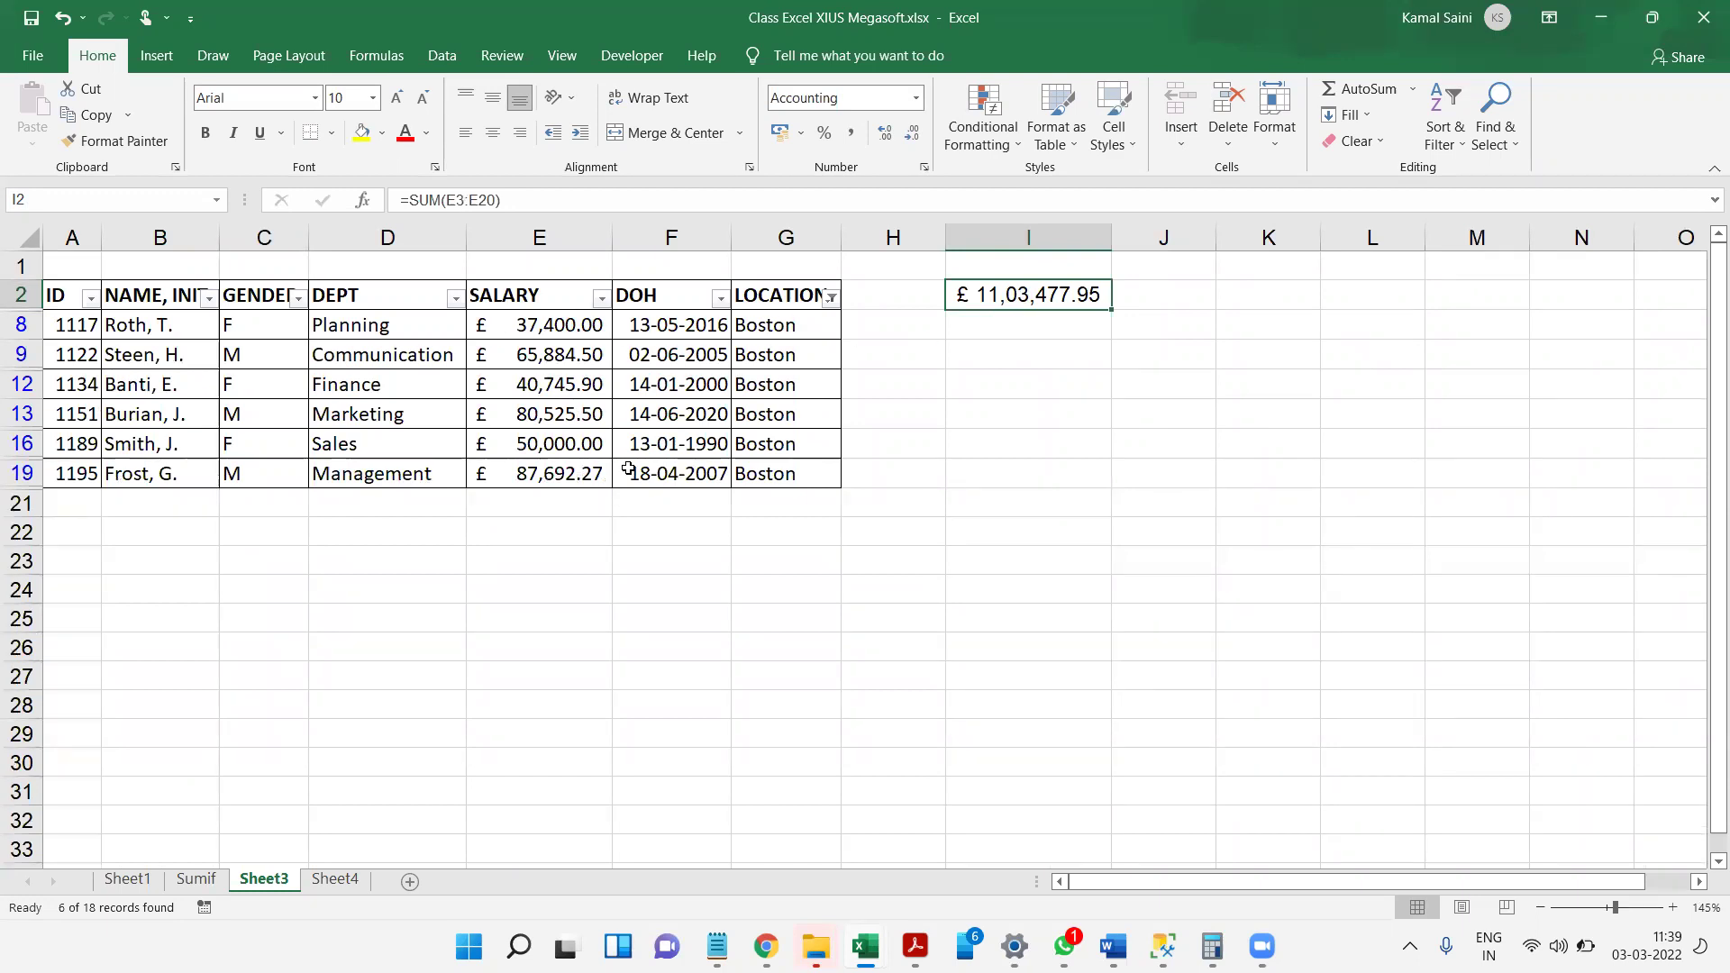
{"action": "key", "text": "ctrl+shift+l"}
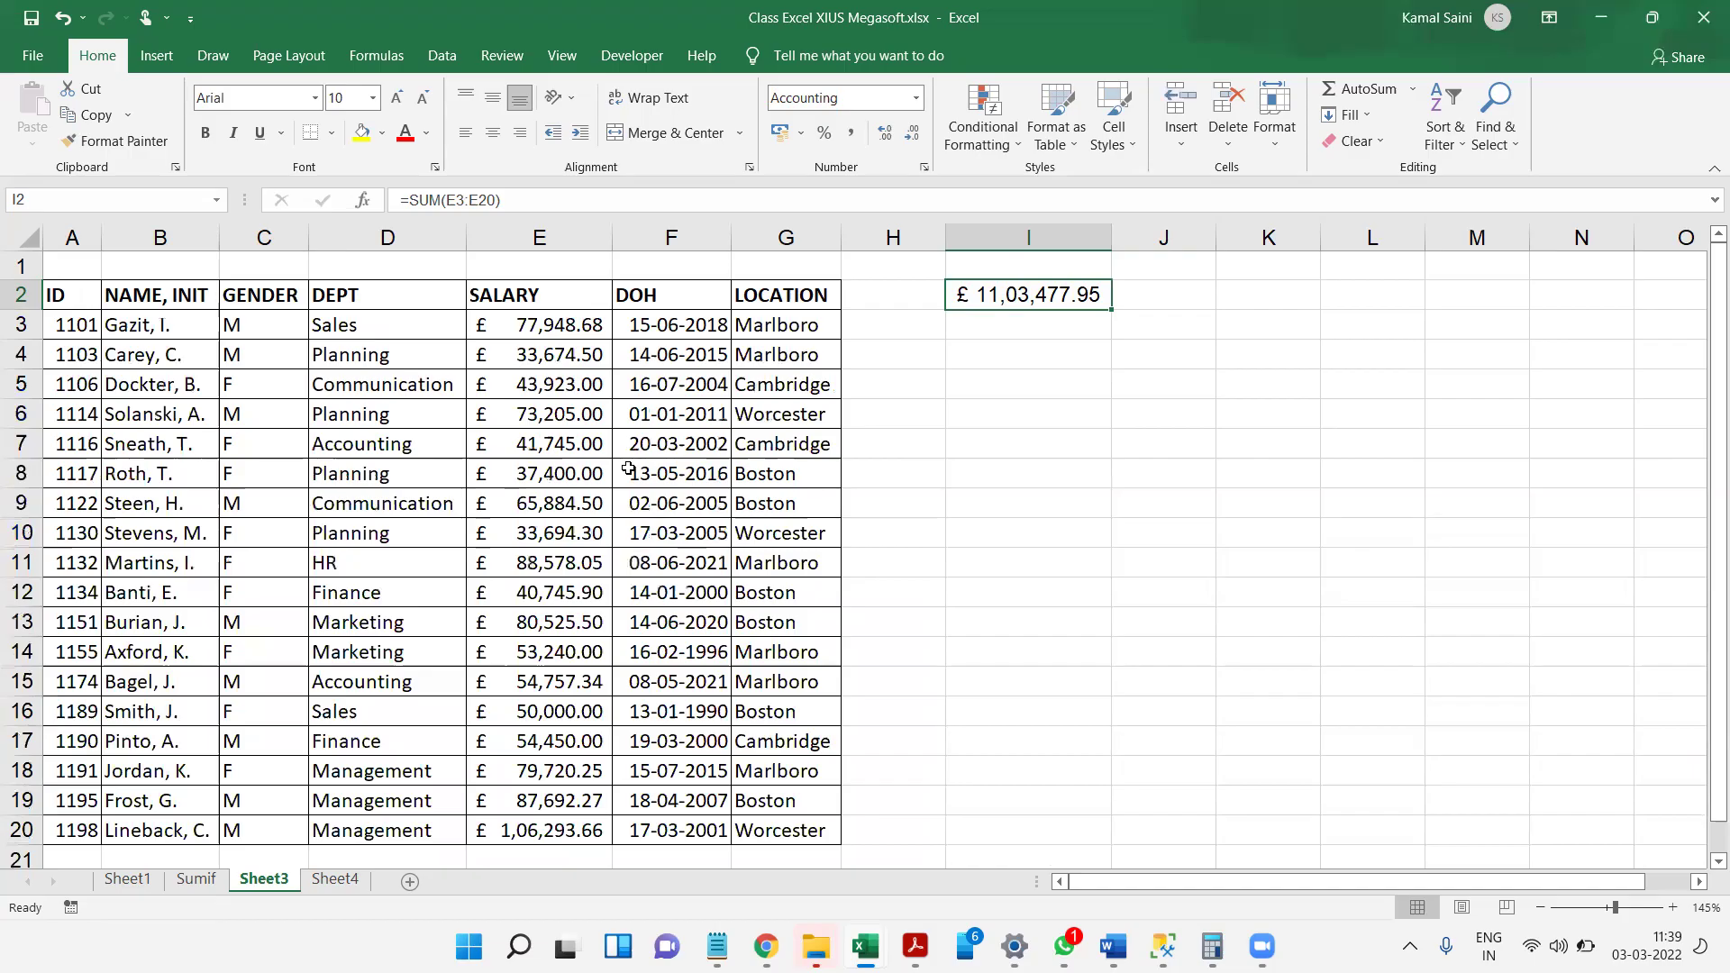
- Enter the syntax note SUBTOTAL(FxNum,TargetDataRange) in J1
{"action": "key", "text": "Up"}
{"action": "key", "text": "Right"}
{"action": "type", "text": "SU"}
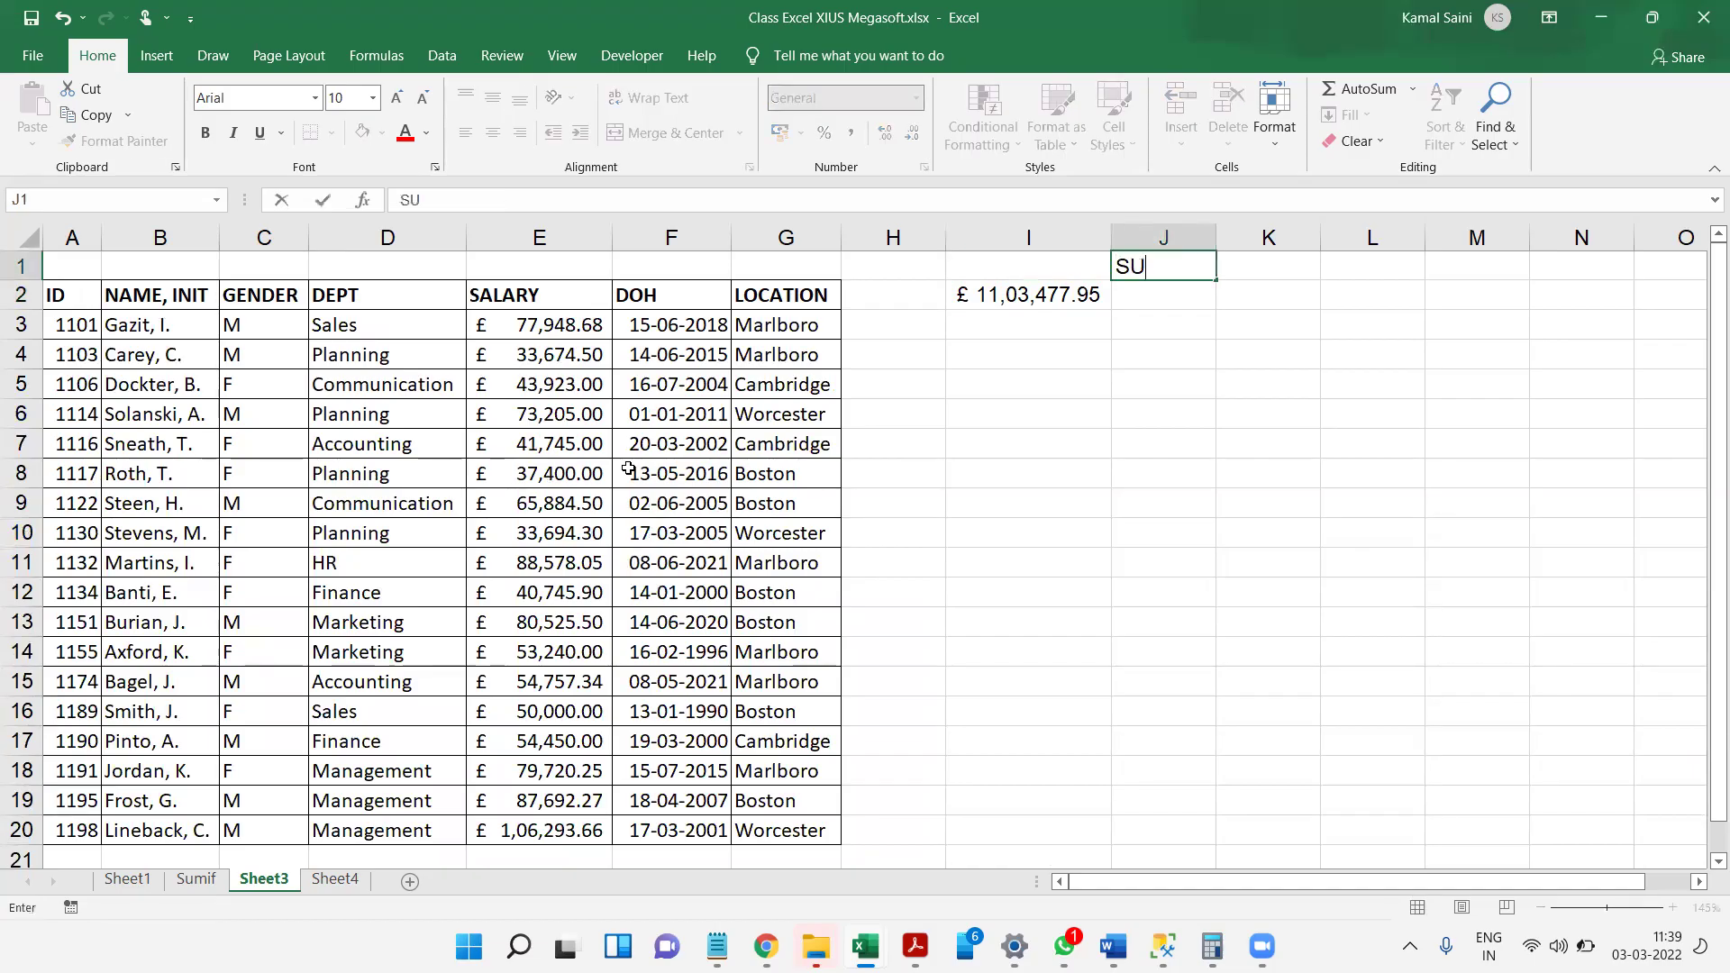
{"action": "type", "text": "BTOTAL(F"}
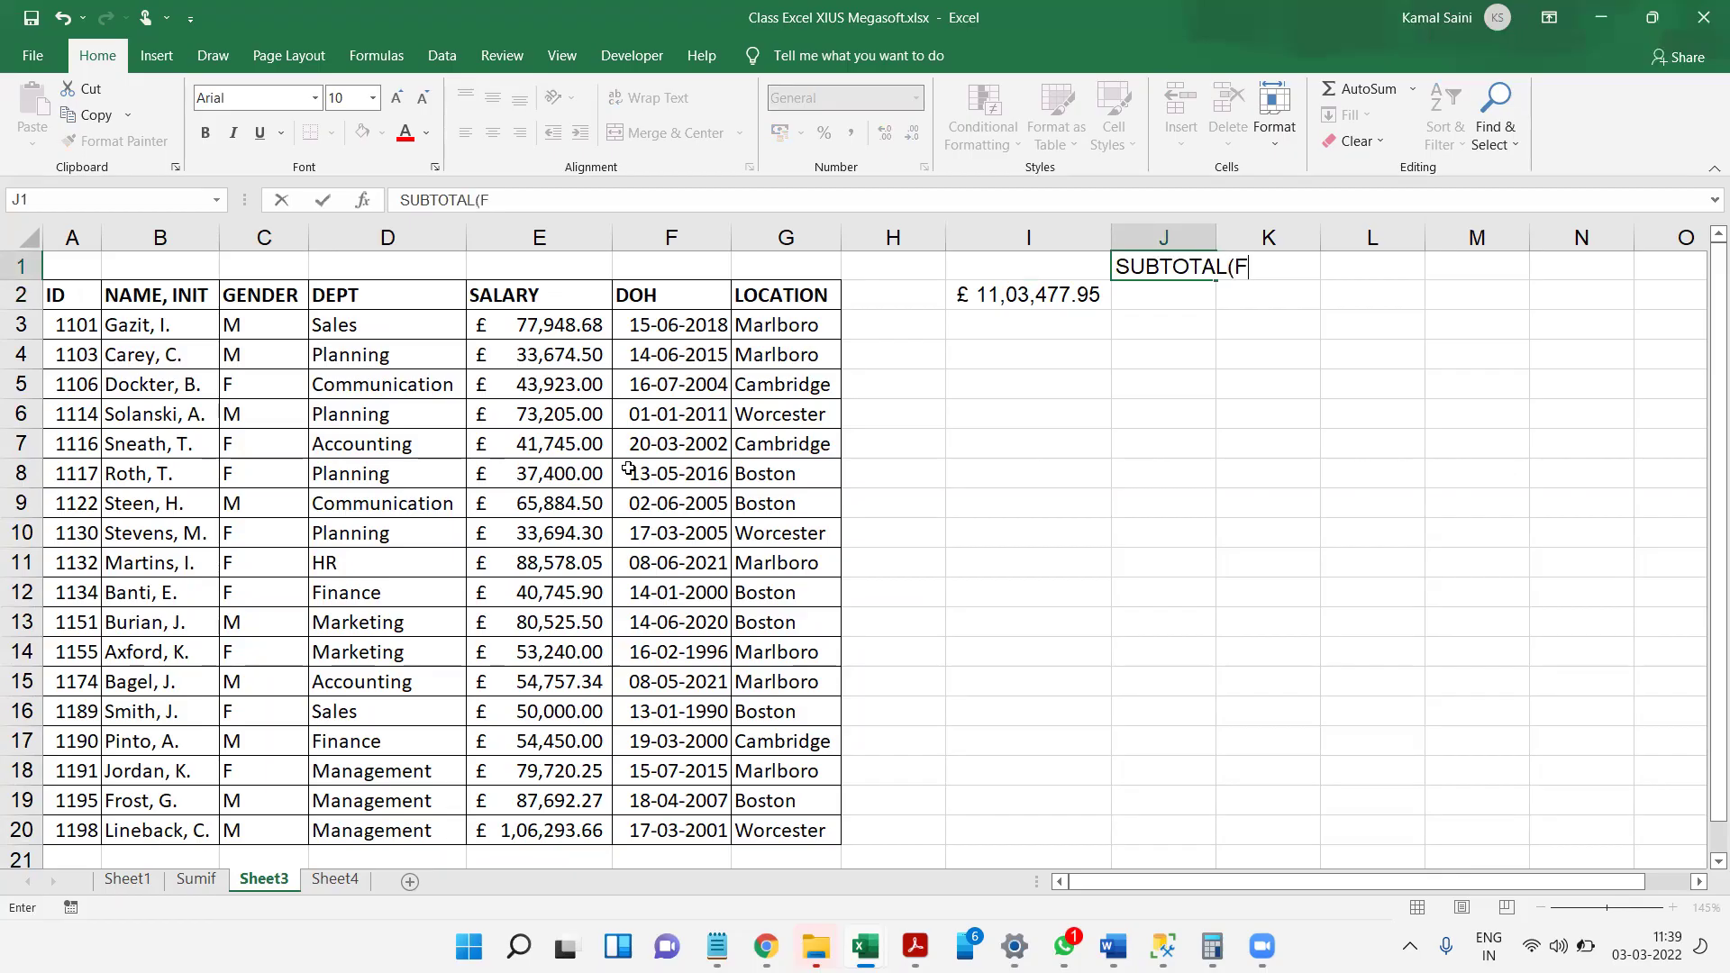
{"action": "type", "text": "xNum,DataRa"}
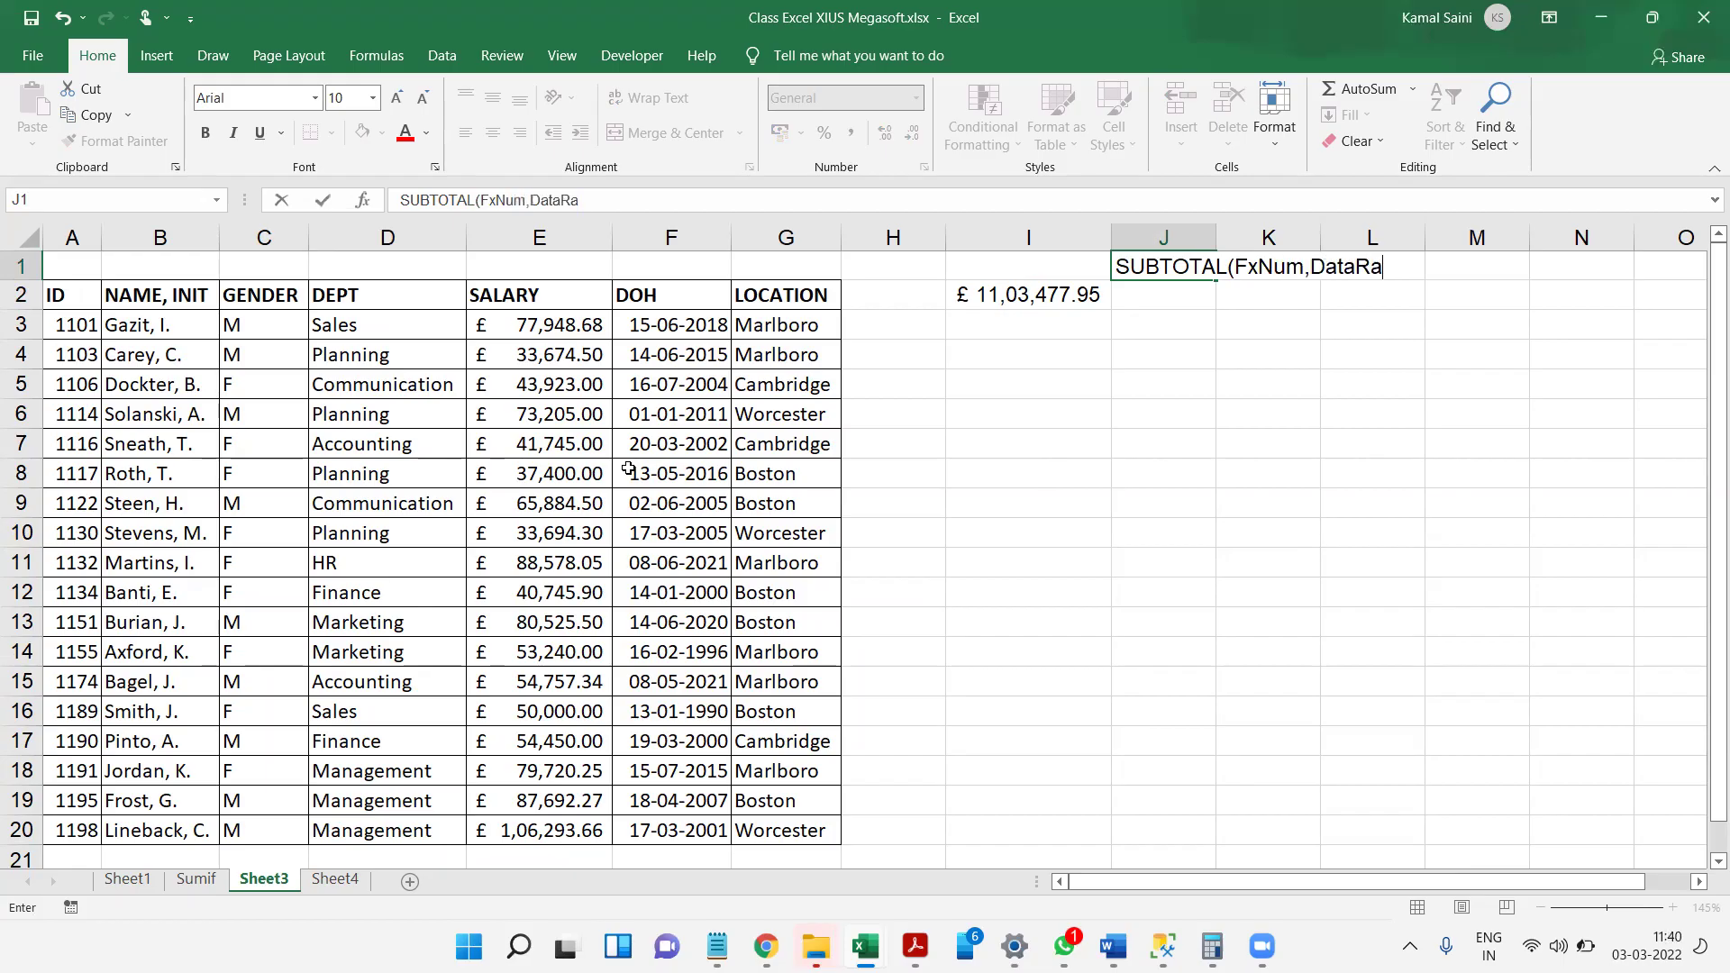
{"action": "type", "text": "nge)"}
{"action": "left_click", "coordinate": [534, 201]}
{"action": "type", "text": "Target"}
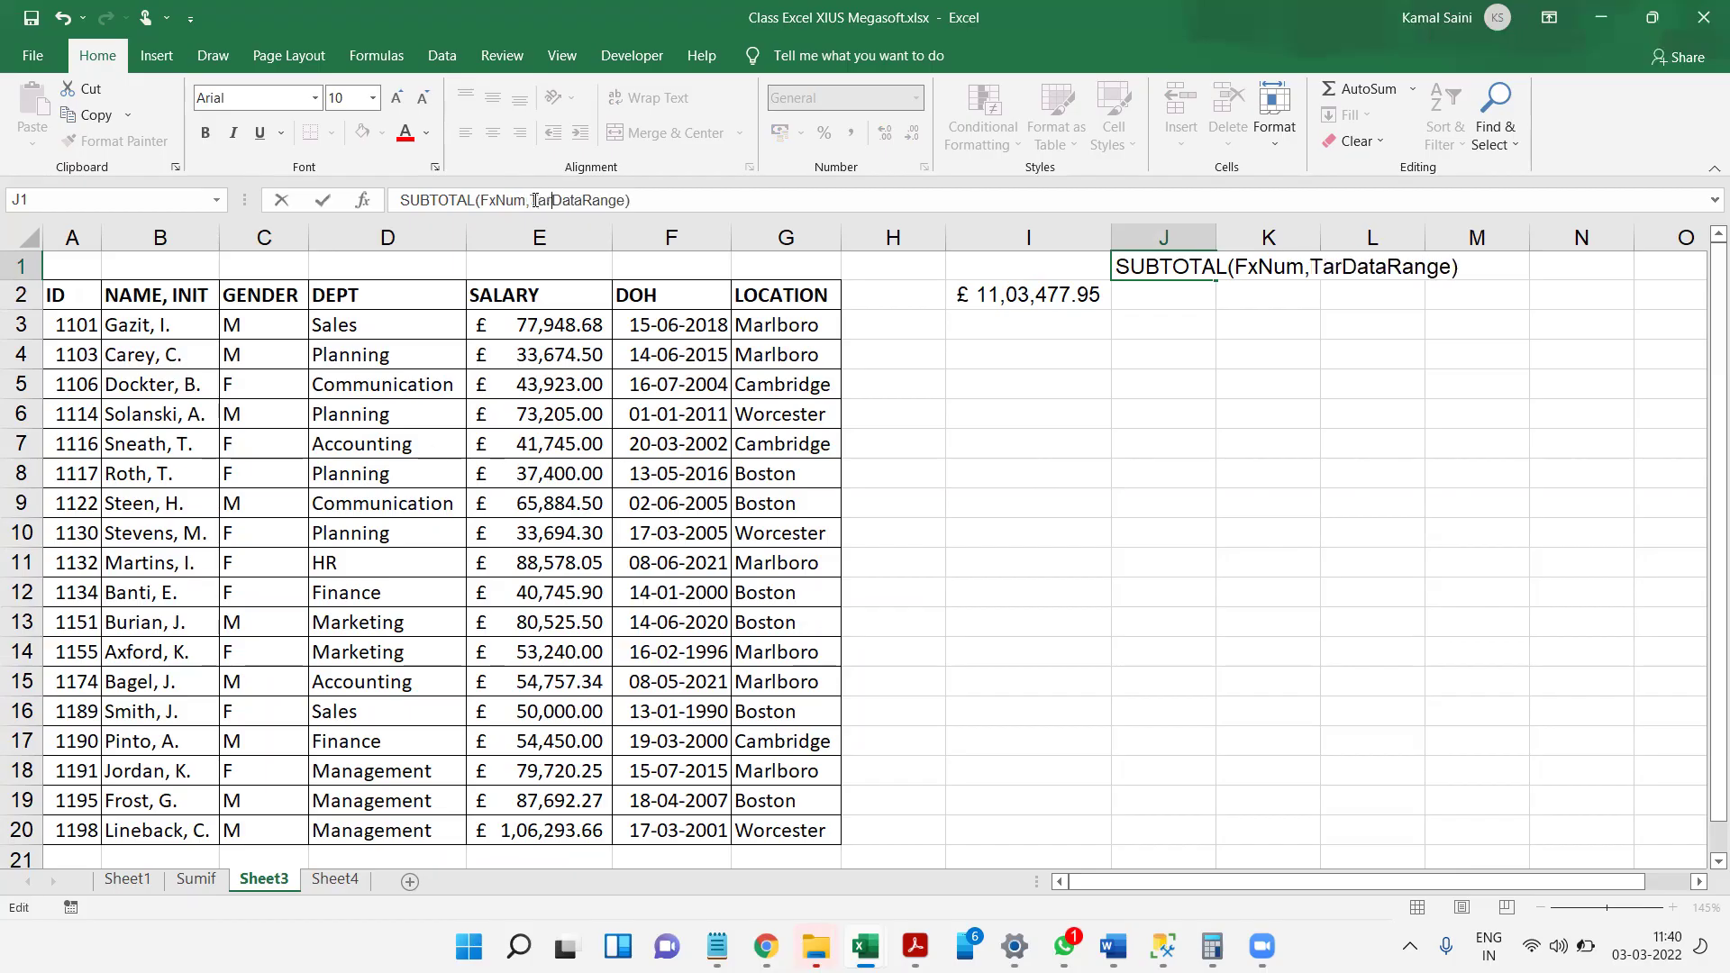
{"action": "key", "text": "Return"}
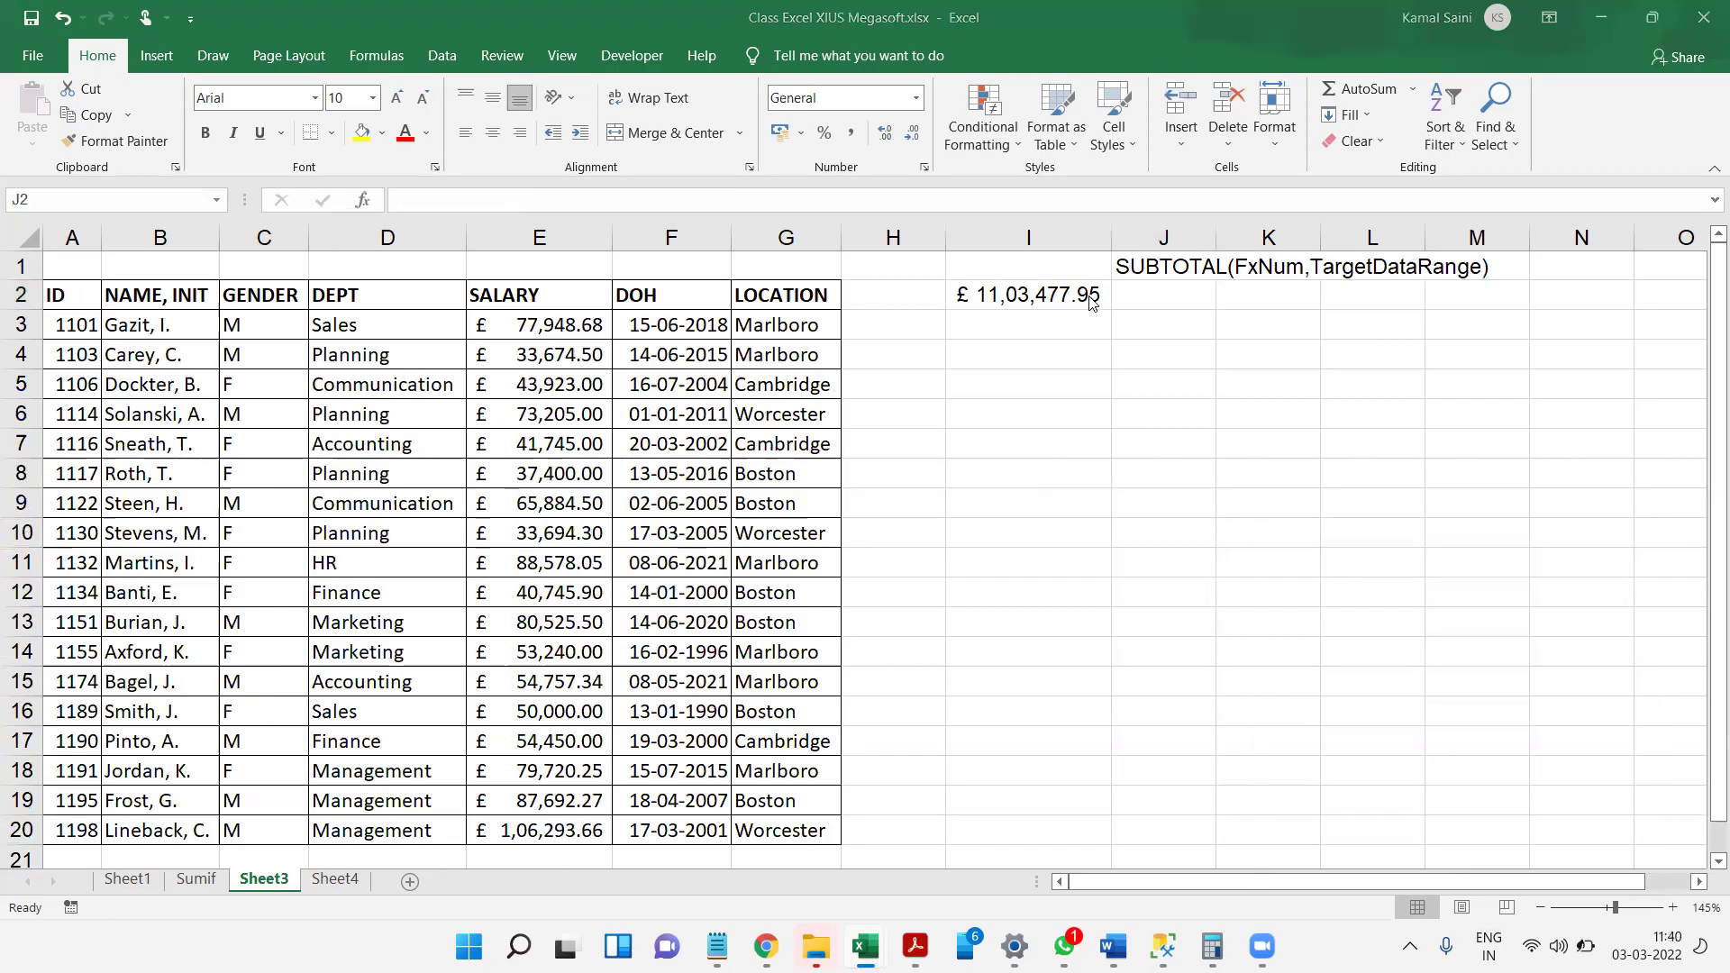
- Enter =SUBTOTAL(9,E3:E20) in E1 to sum the salaries above the SALARY header
{"action": "left_click", "coordinate": [590, 269]}
{"action": "type", "text": "=subto"}
{"action": "key", "text": "Tab"}
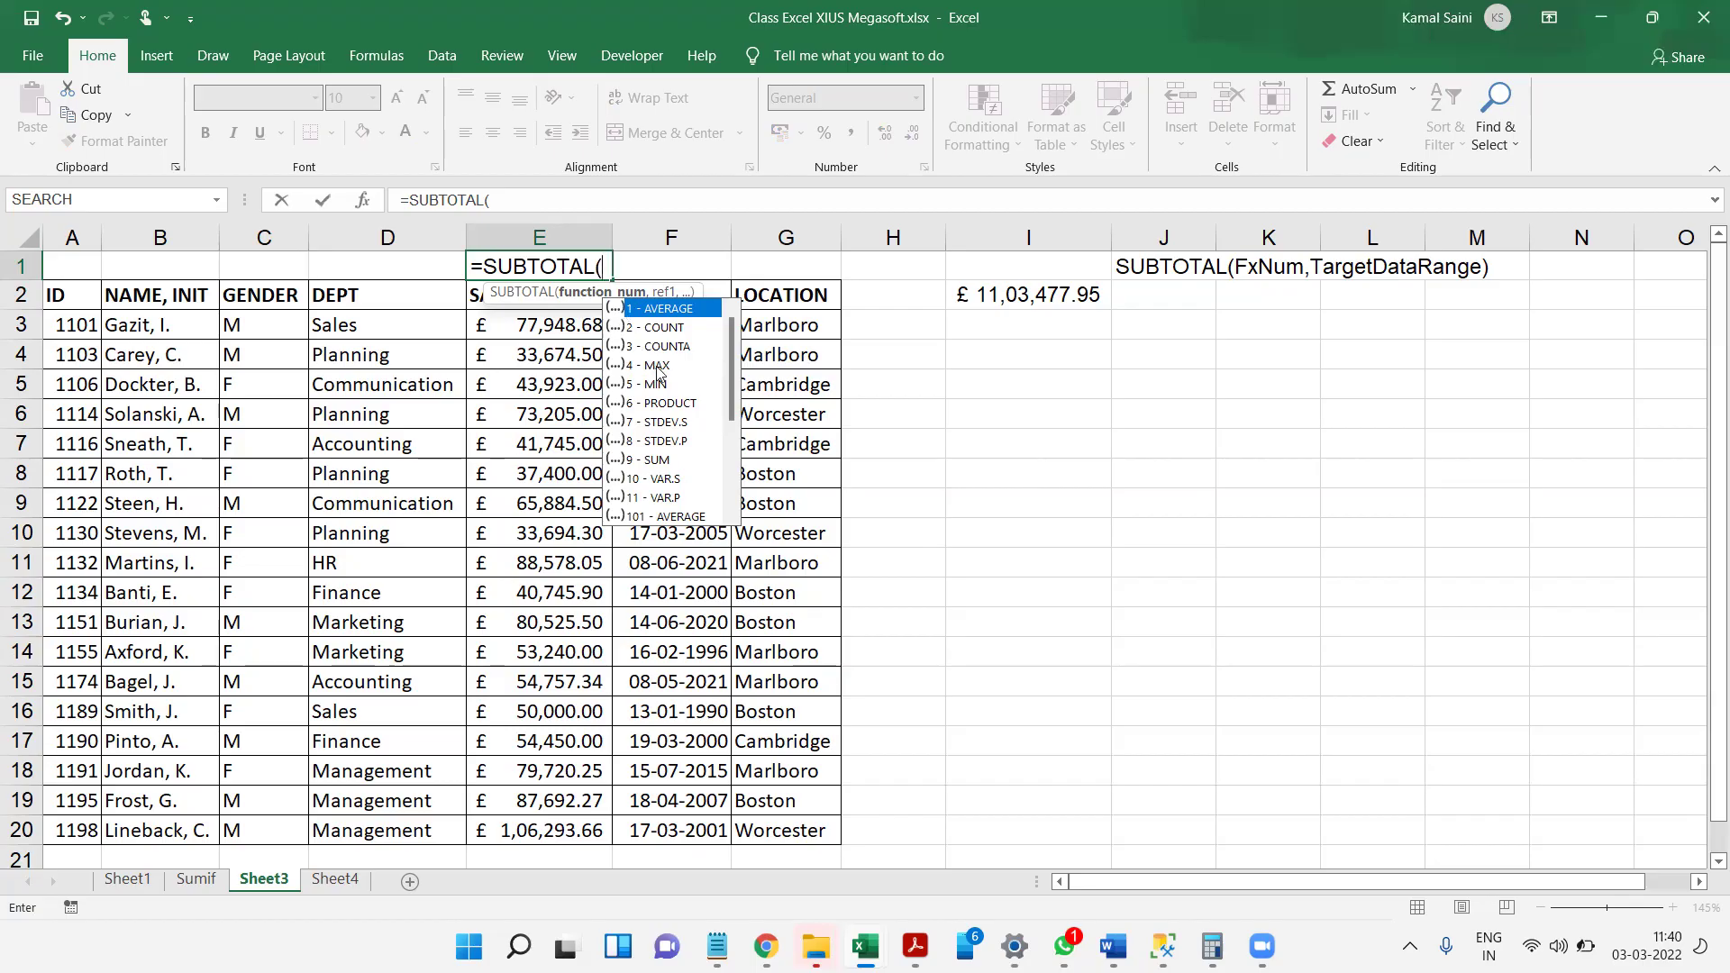
{"action": "left_click", "coordinate": [661, 460]}
{"action": "double_click", "coordinate": [661, 460]}
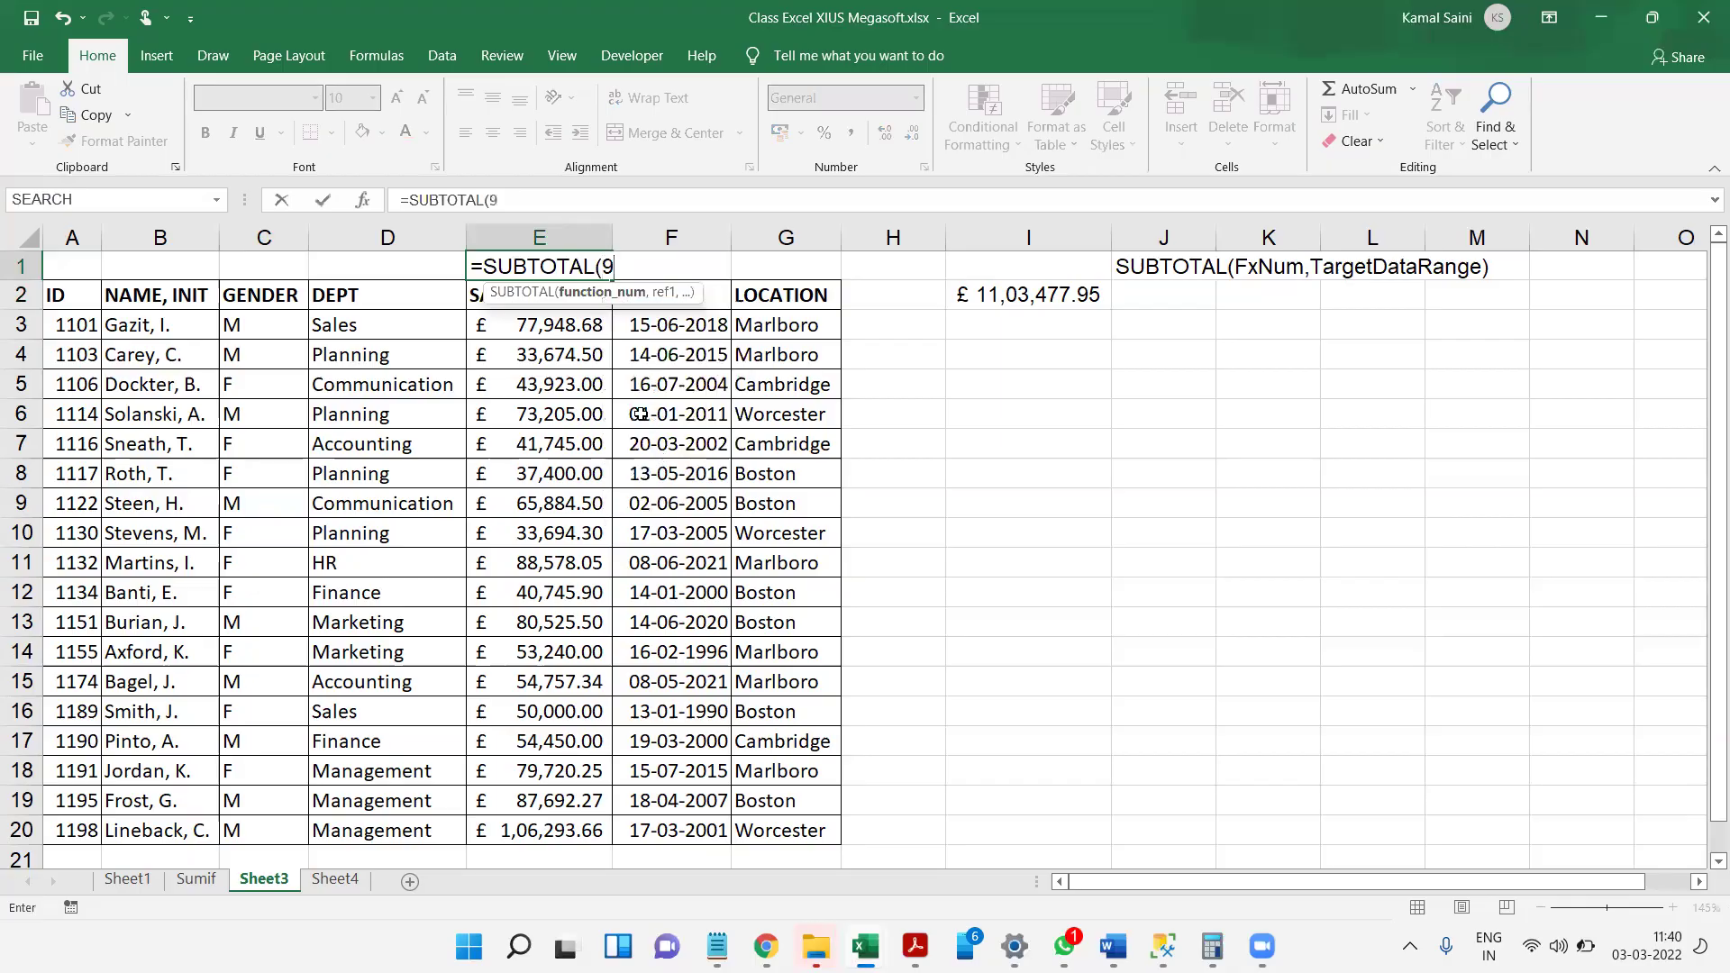
{"action": "left_click", "coordinate": [650, 271]}
{"action": "type", "text": ","}
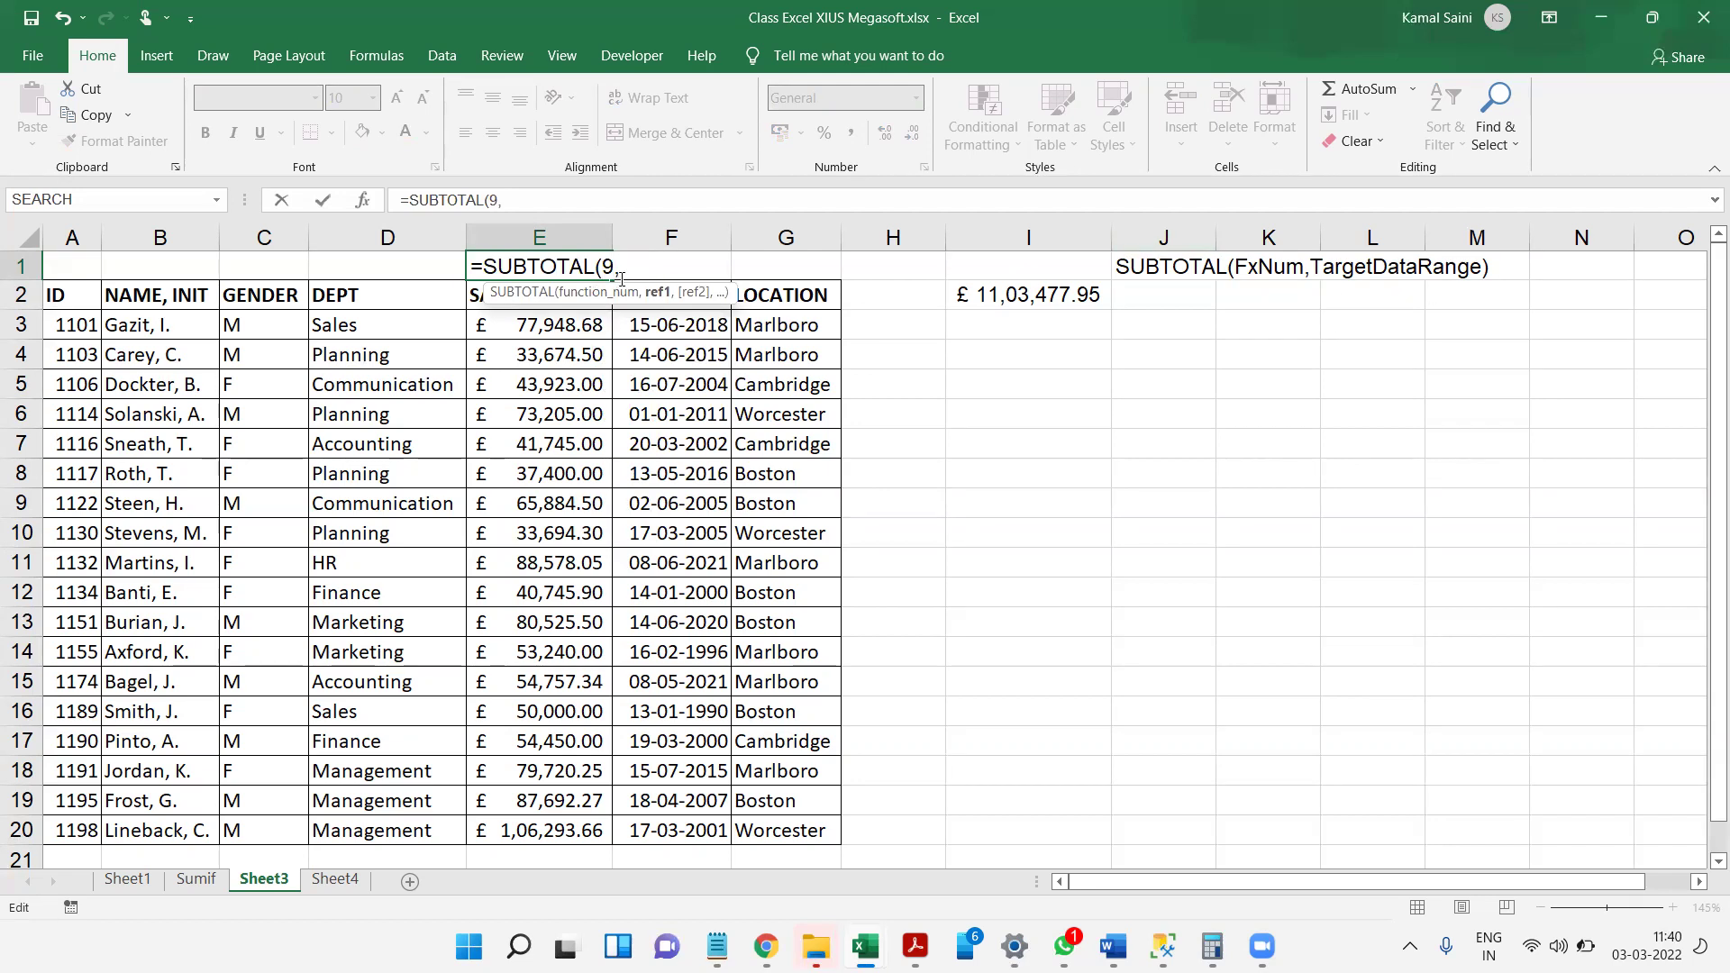
{"action": "left_click", "coordinate": [546, 320]}
{"action": "key", "text": "ctrl+shift+Down"}
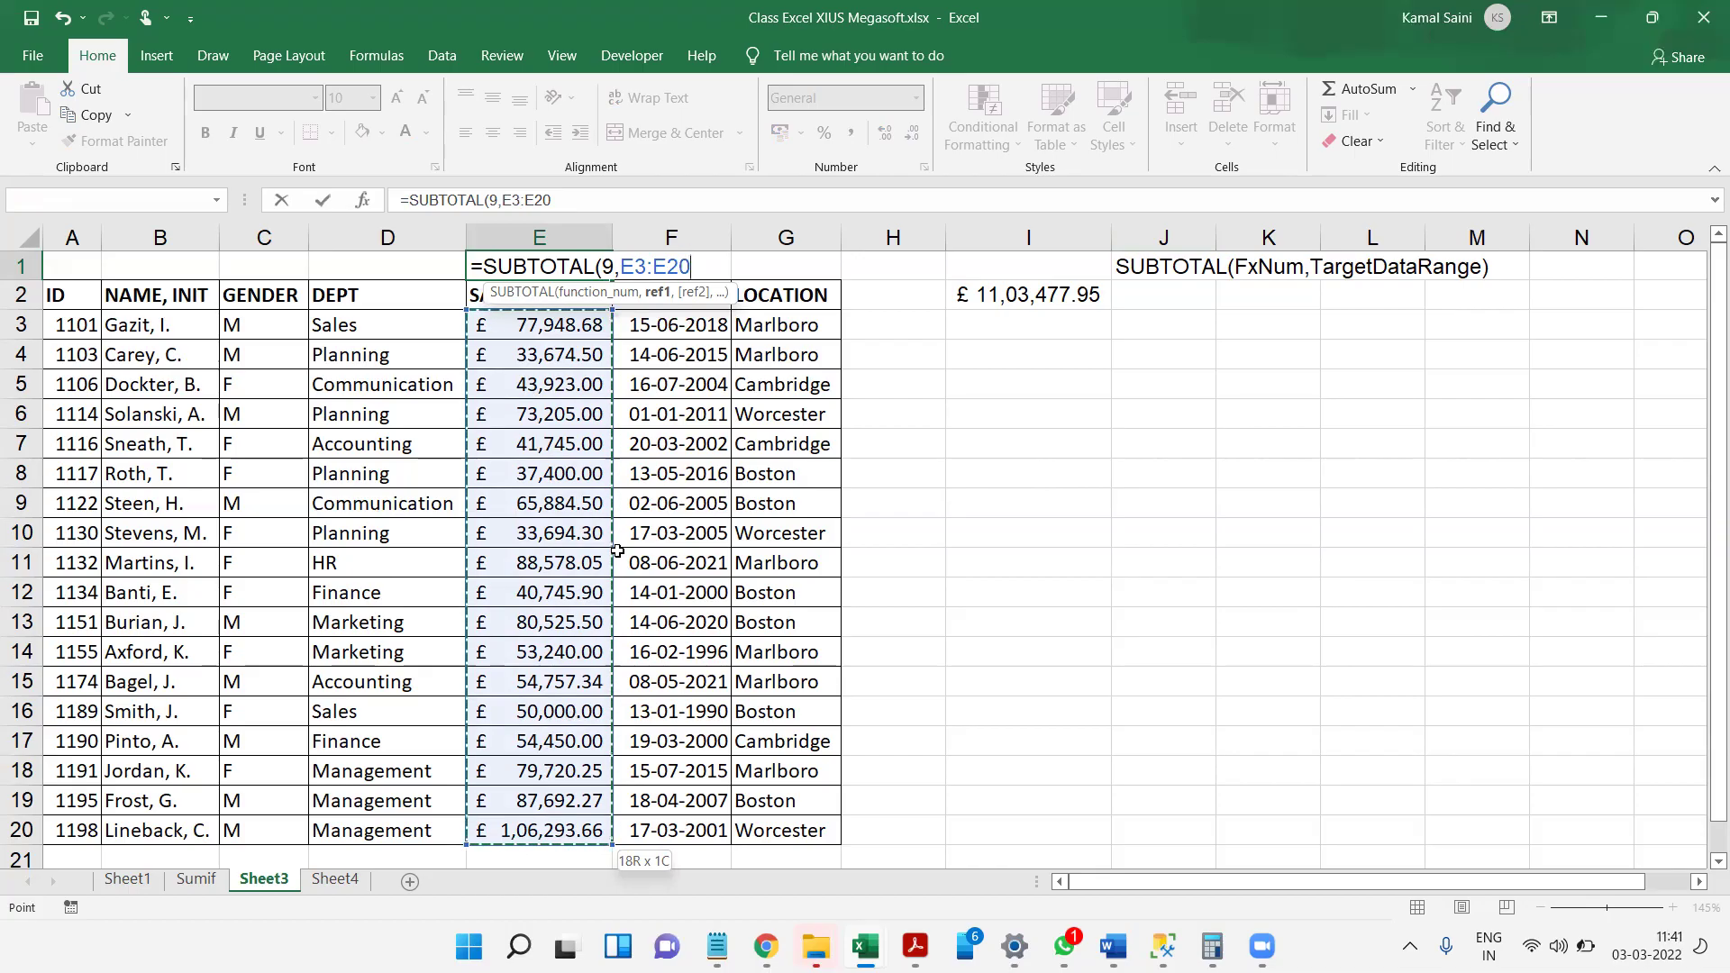
{"action": "type", "text": ")"}
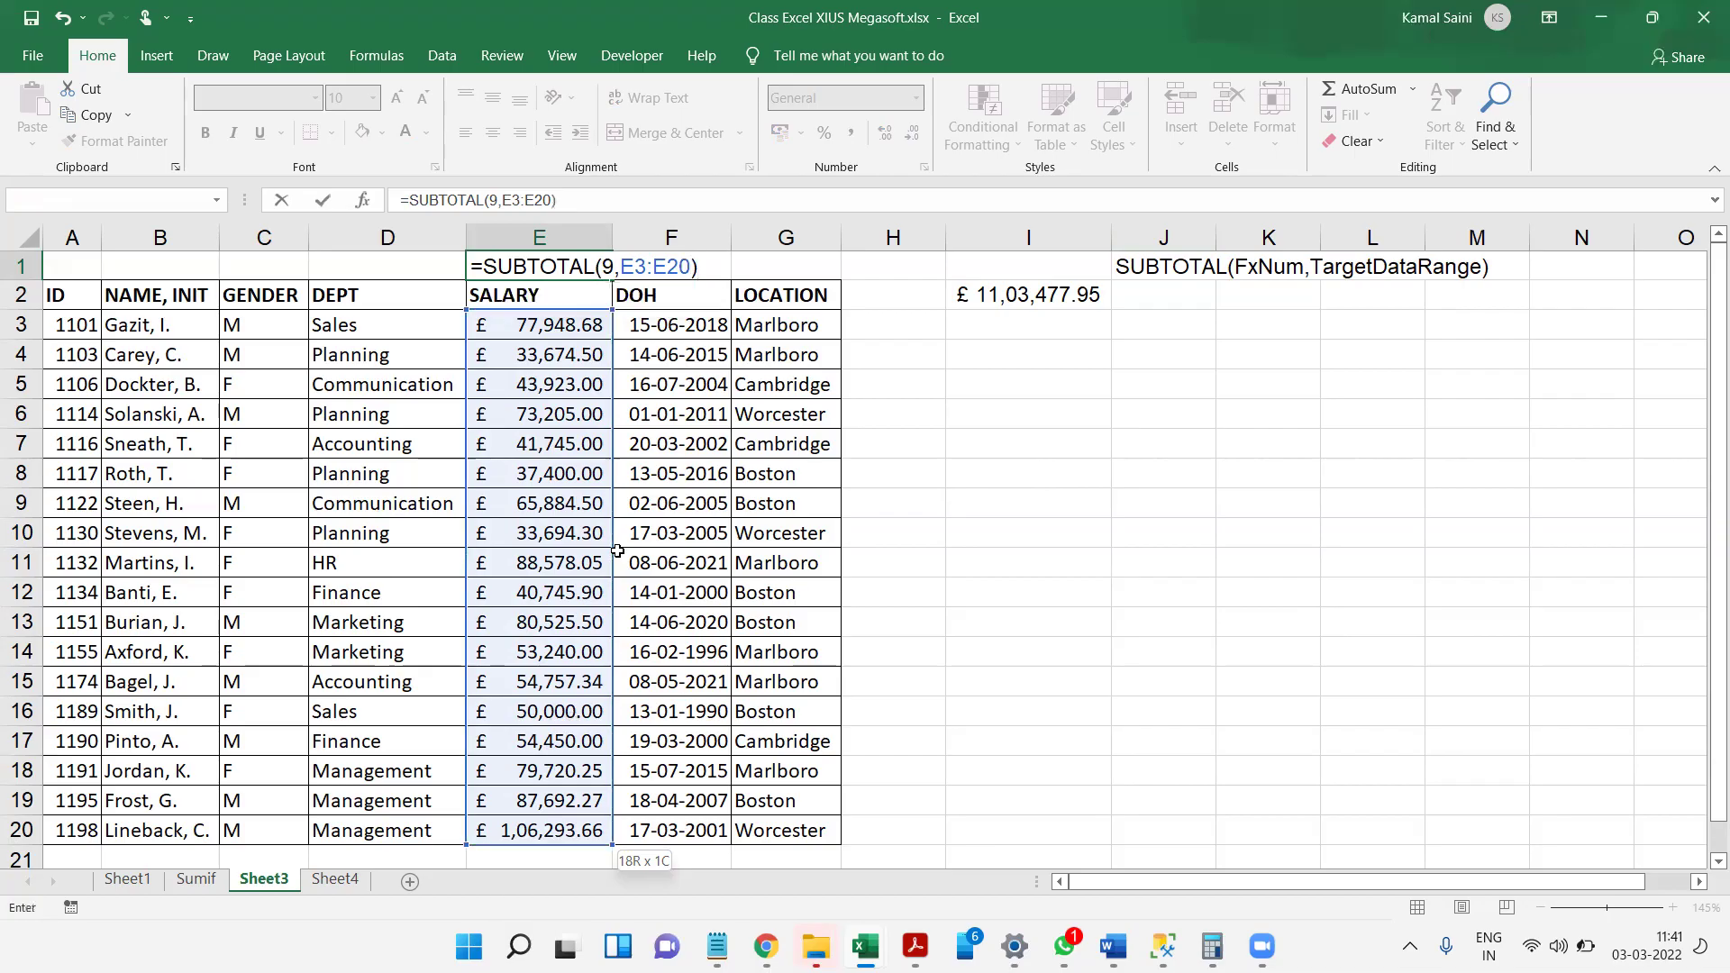
{"action": "key", "text": "Return"}
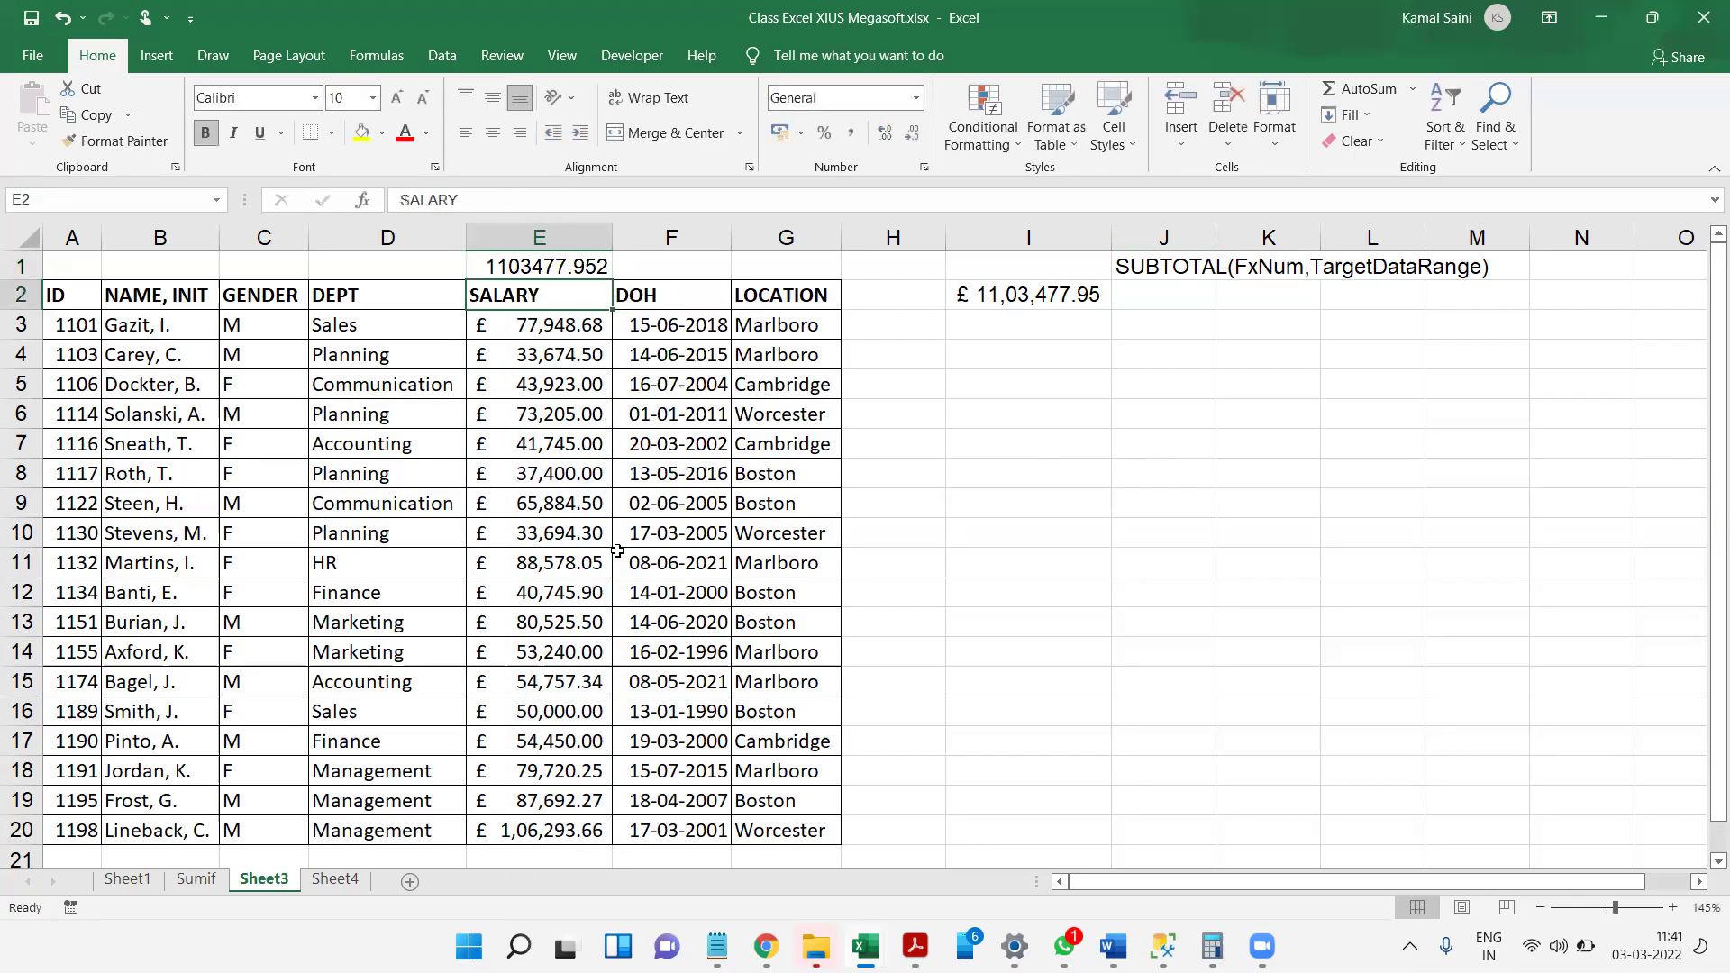
- Turn on filtering for the employee table and show only the Boston rows in the LOCATION column
{"action": "key", "text": "Left"}
{"action": "key", "text": "Left"}
{"action": "key", "text": "Left"}
{"action": "key", "text": "Left"}
{"action": "key", "text": "ctrl+shift+Right"}
{"action": "key", "text": "ctrl+shift+l"}
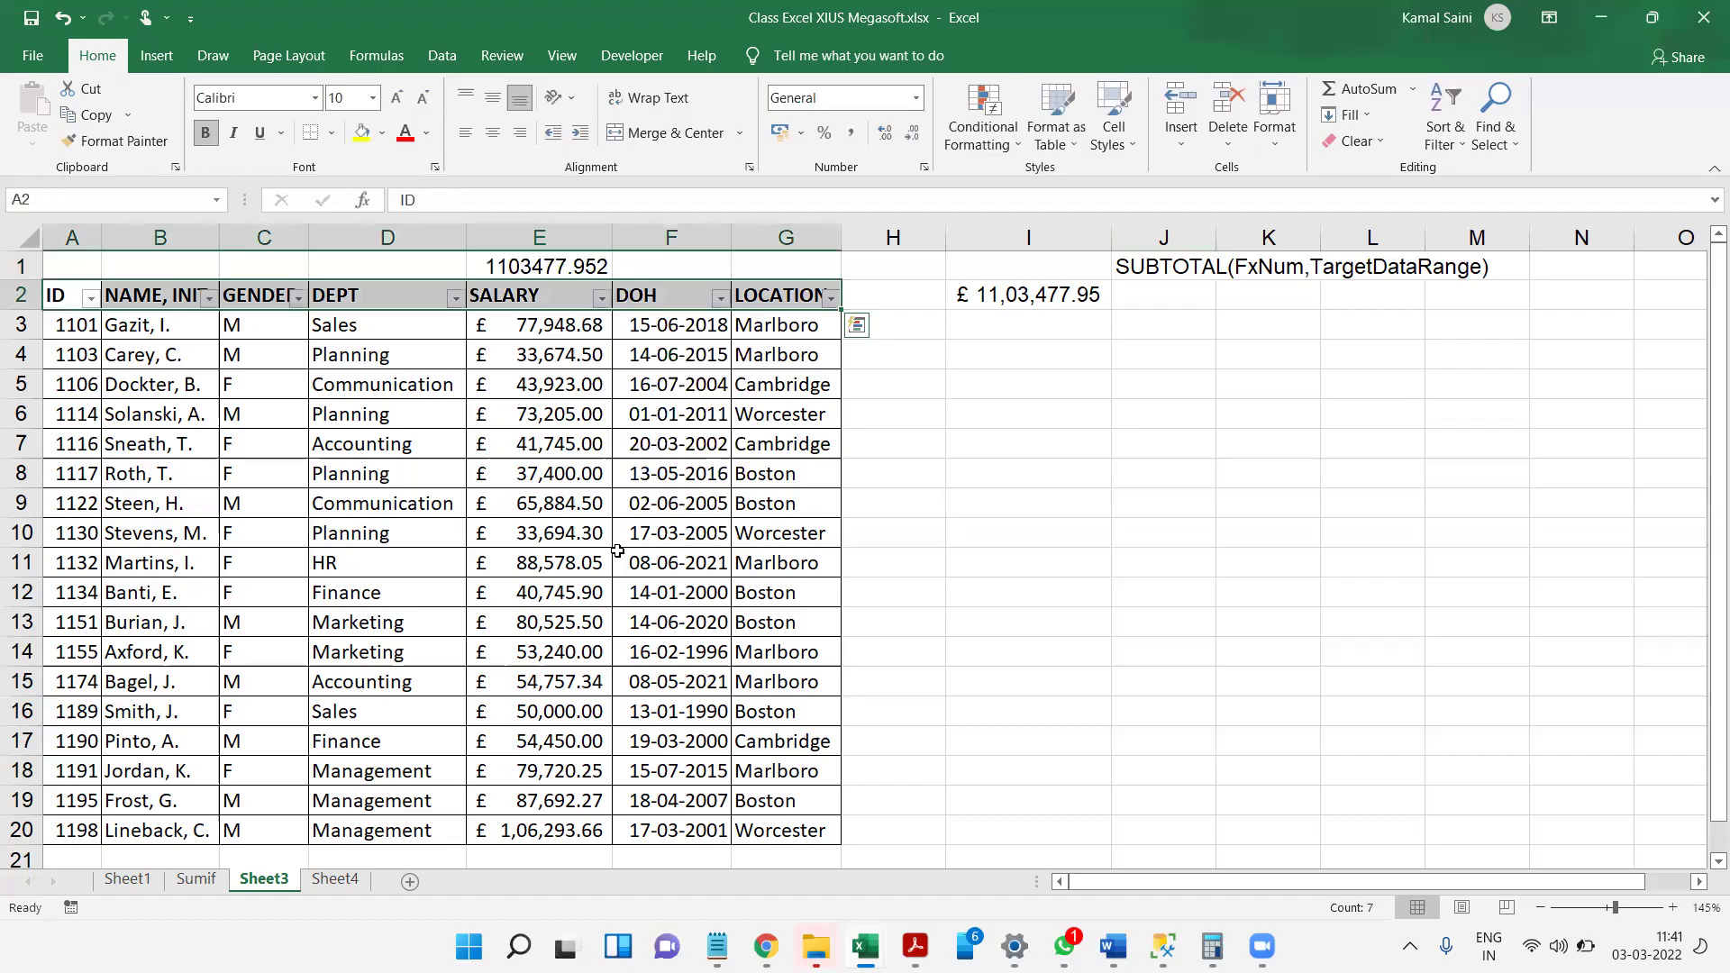
{"action": "key", "text": "Right"}
{"action": "key", "text": "Right"}
{"action": "key", "text": "Right"}
{"action": "key", "text": "Right"}
{"action": "key", "text": "Right"}
{"action": "key", "text": "Right"}
{"action": "key", "text": "alt+Down"}
{"action": "key", "text": "Down"}
{"action": "key", "text": "Down"}
{"action": "key", "text": "Down"}
{"action": "key", "text": "Down"}
{"action": "key", "text": "Down"}
{"action": "key", "text": "Down"}
{"action": "key", "text": "Down"}
{"action": "key", "text": "Down"}
{"action": "key", "text": "space"}
{"action": "key", "text": "Down"}
{"action": "key", "text": "space"}
{"action": "key", "text": "Return"}
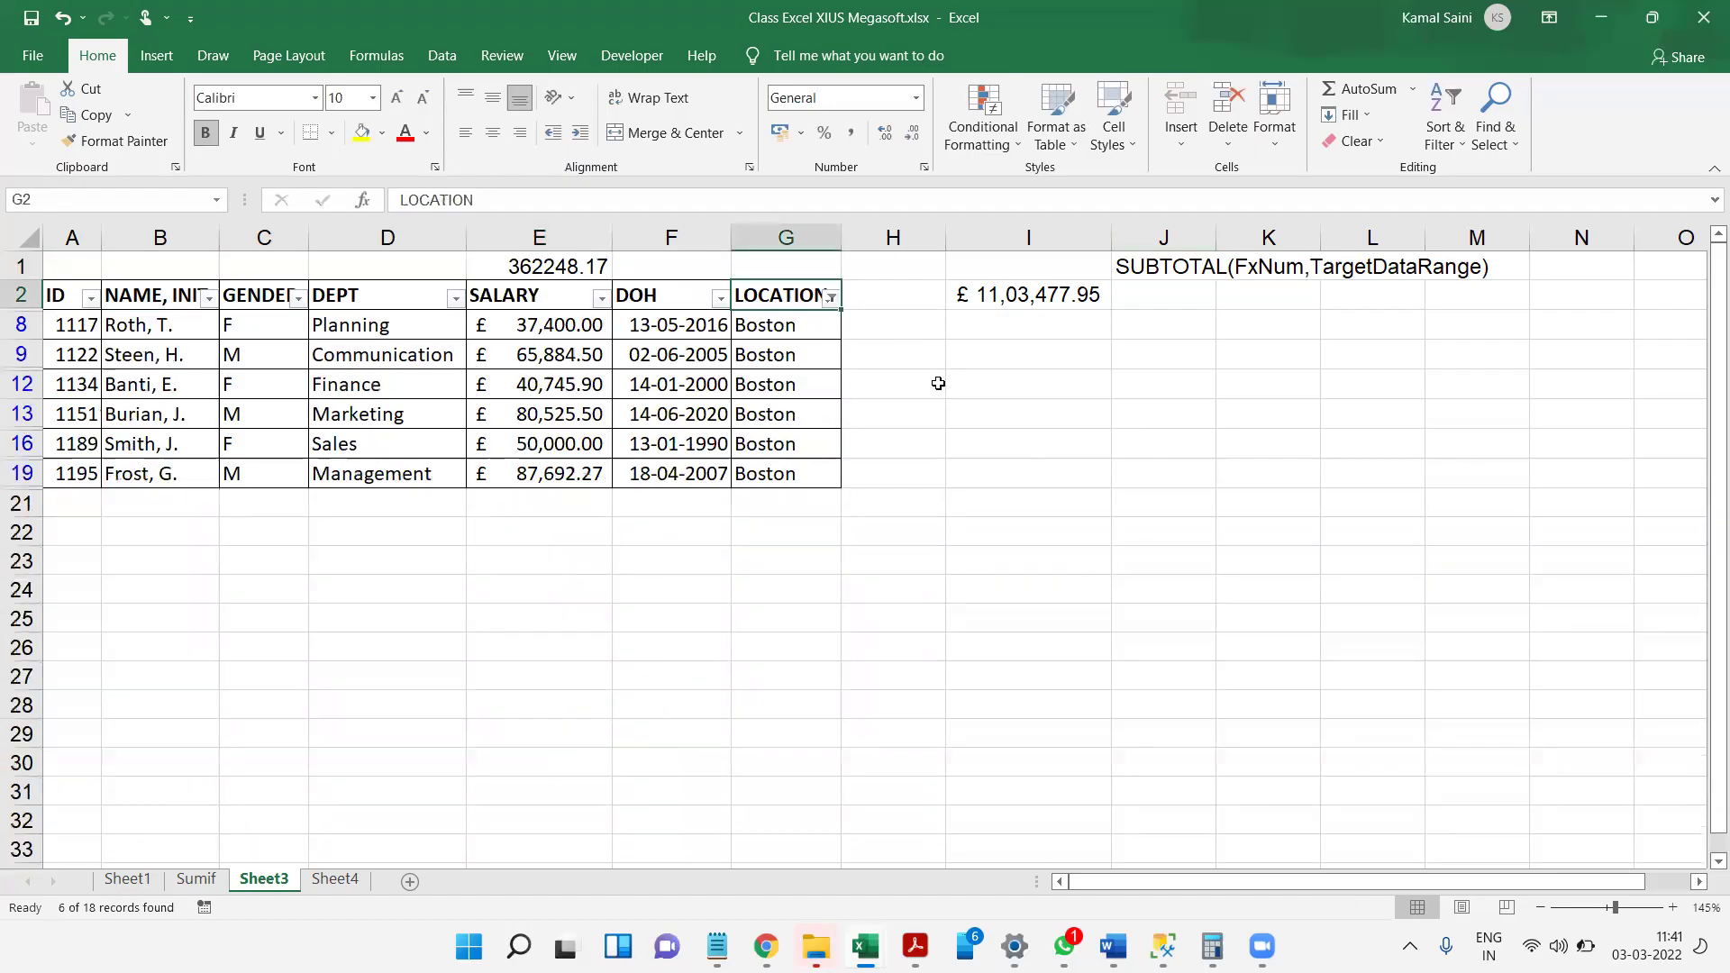
- Compare the SUM formula in I2 with the SUBTOTAL in E1, and filter the GENDER column to show only F
{"action": "left_click", "coordinate": [1044, 297]}
{"action": "double_click", "coordinate": [1045, 297]}
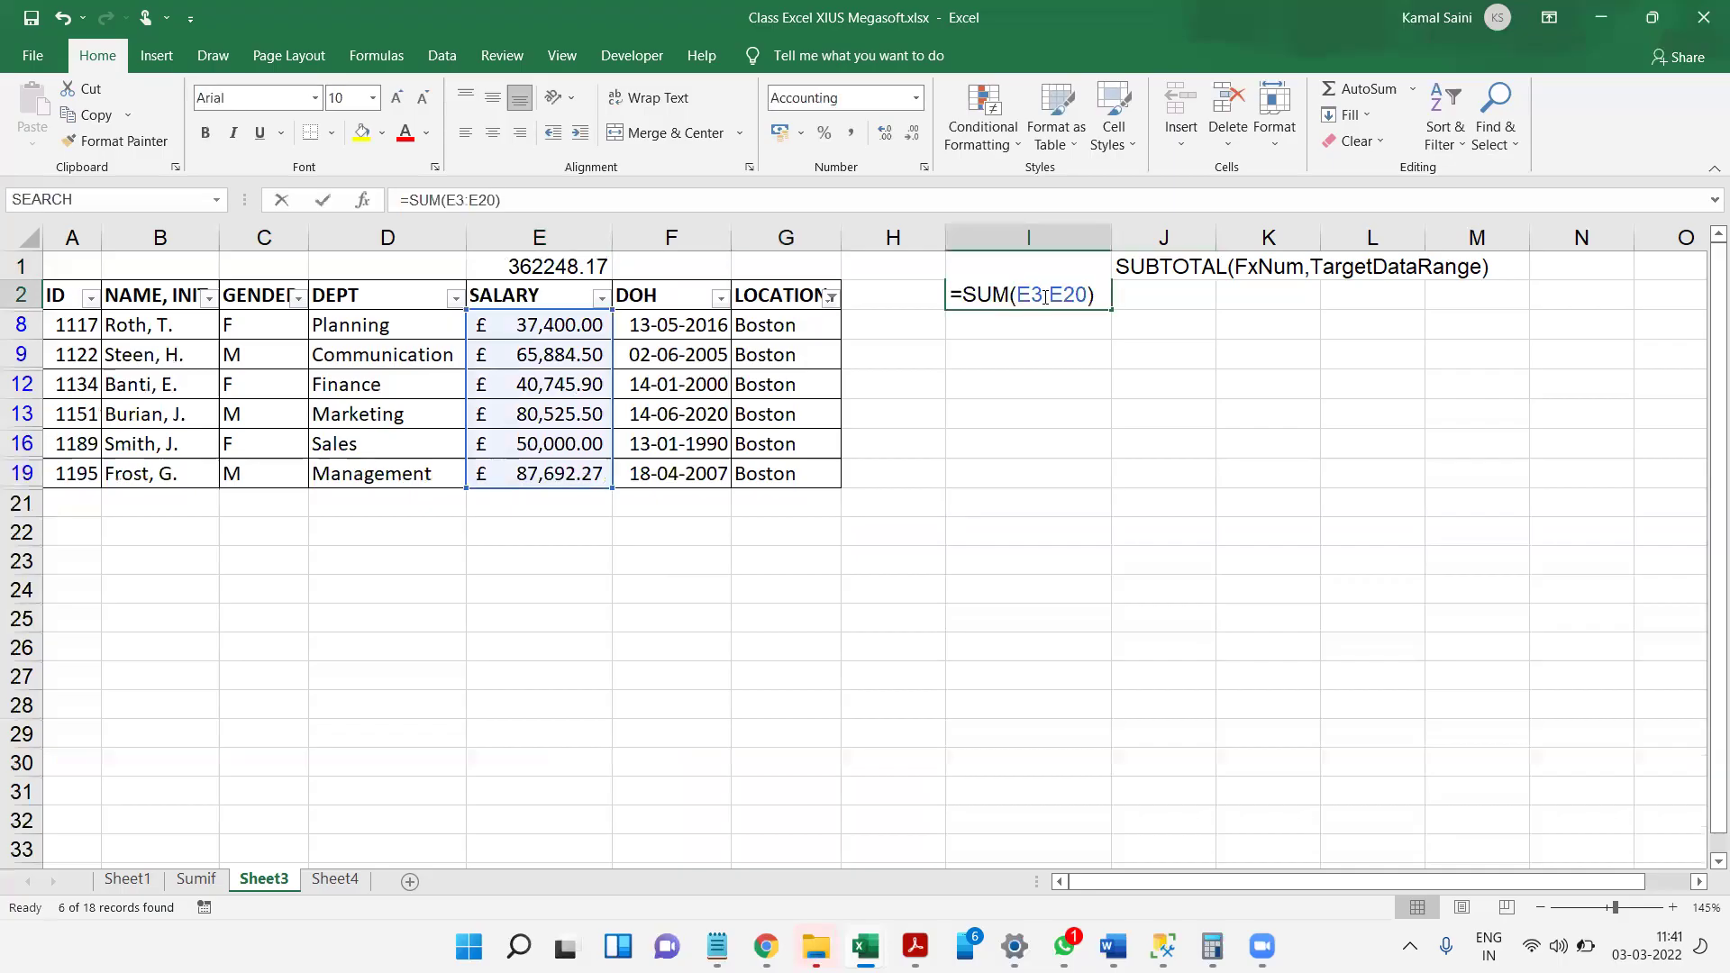
{"action": "key", "text": "Return"}
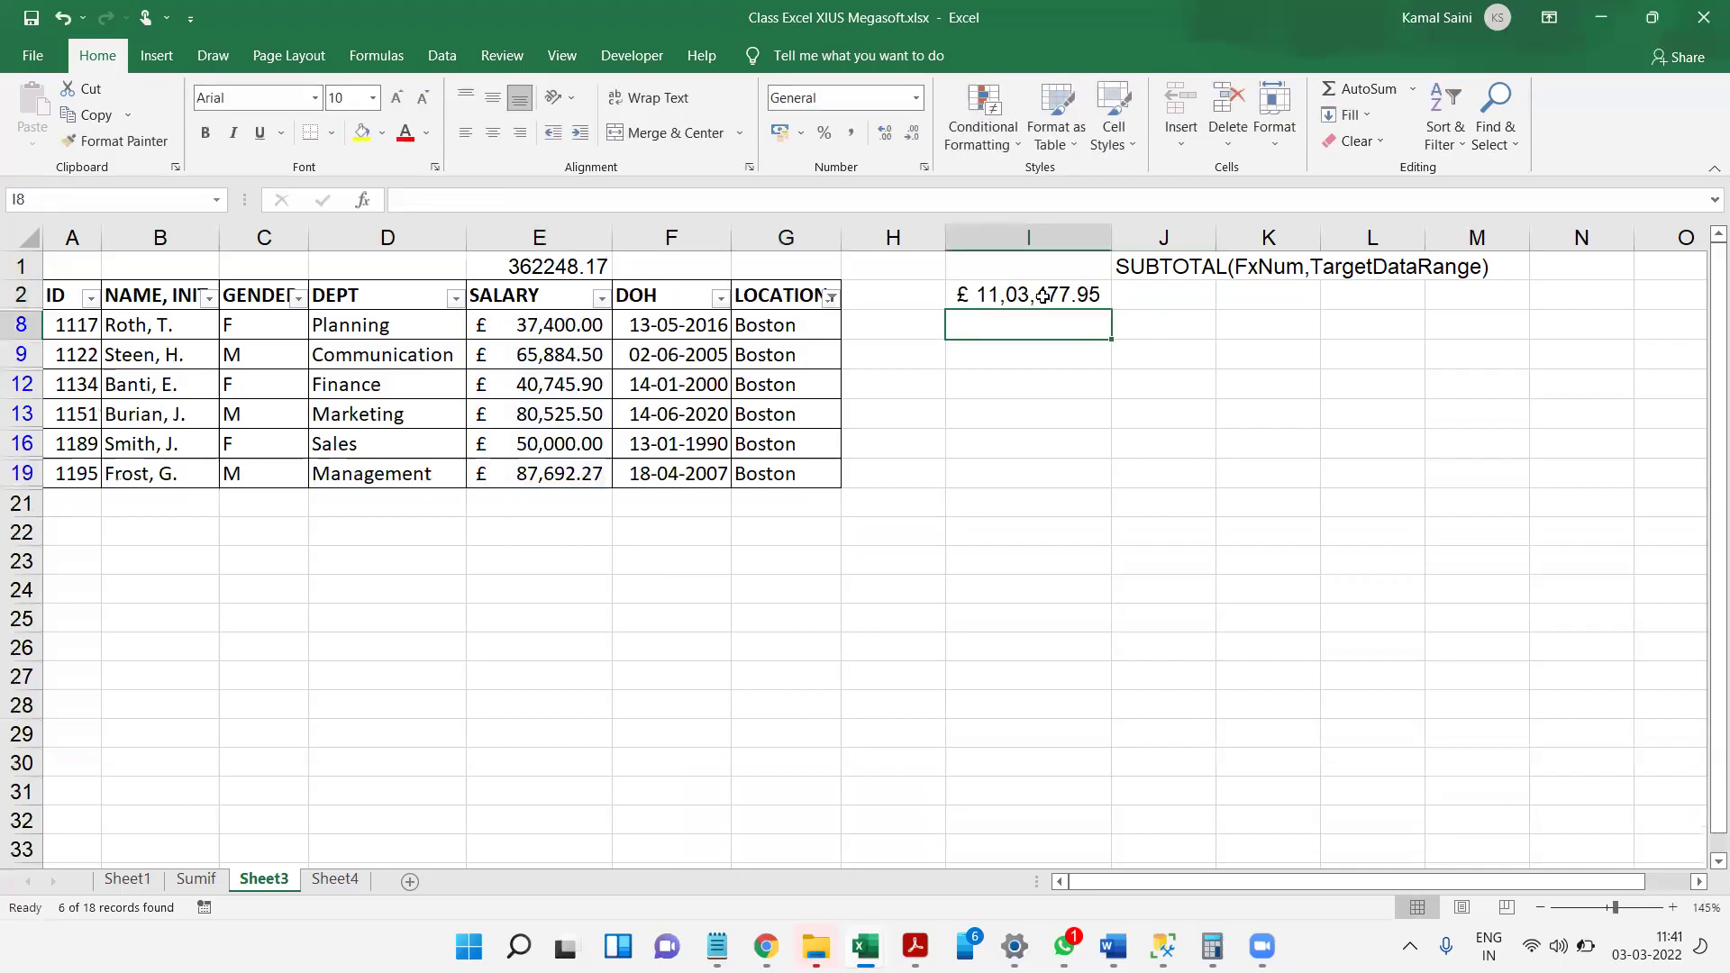
{"action": "left_click", "coordinate": [570, 271]}
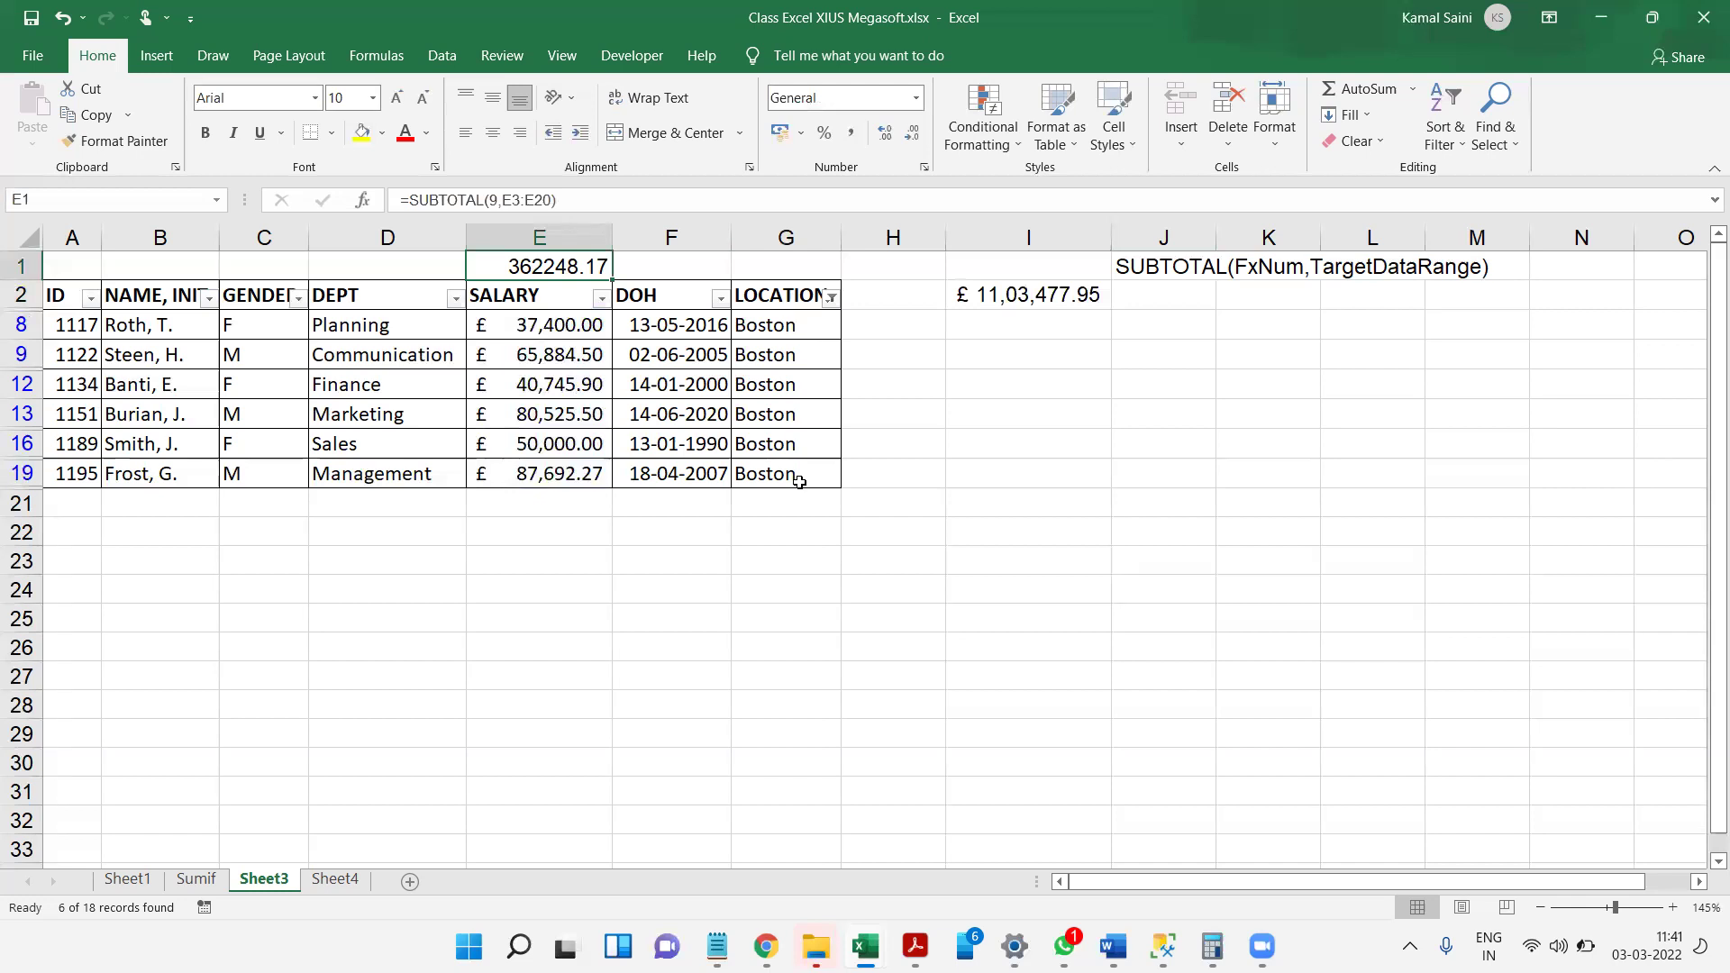
{"action": "left_click", "coordinate": [298, 298]}
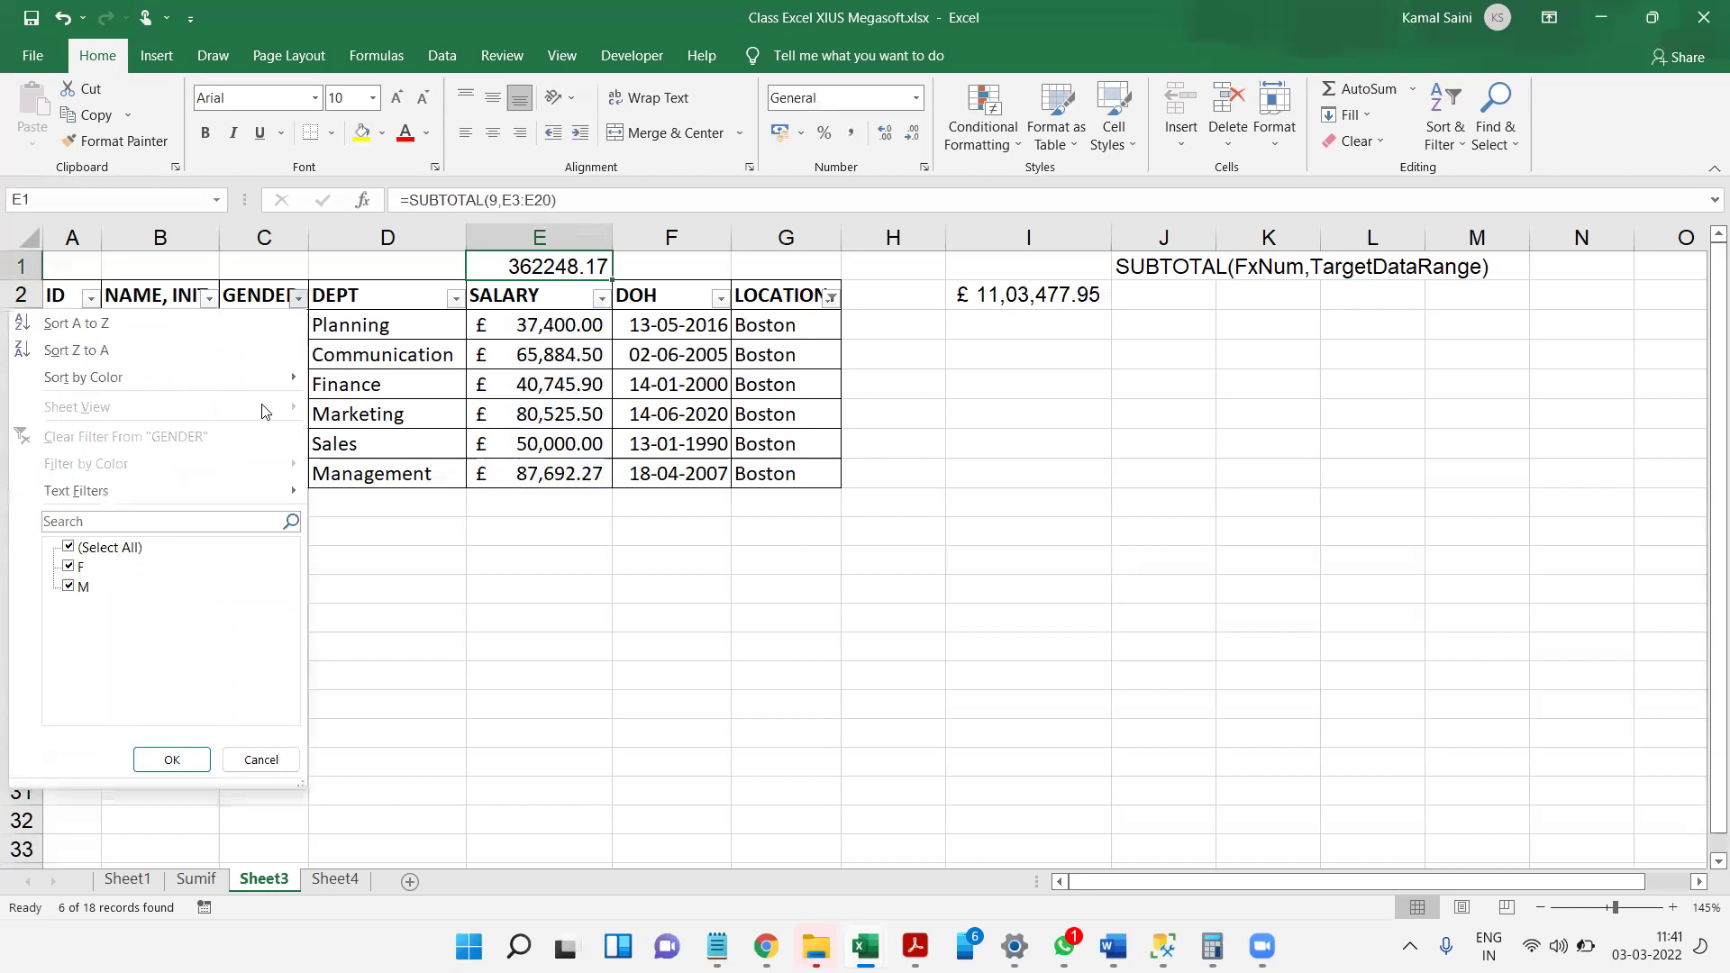
{"action": "left_click", "coordinate": [69, 547]}
{"action": "left_click", "coordinate": [68, 567]}
{"action": "key", "text": "Return"}
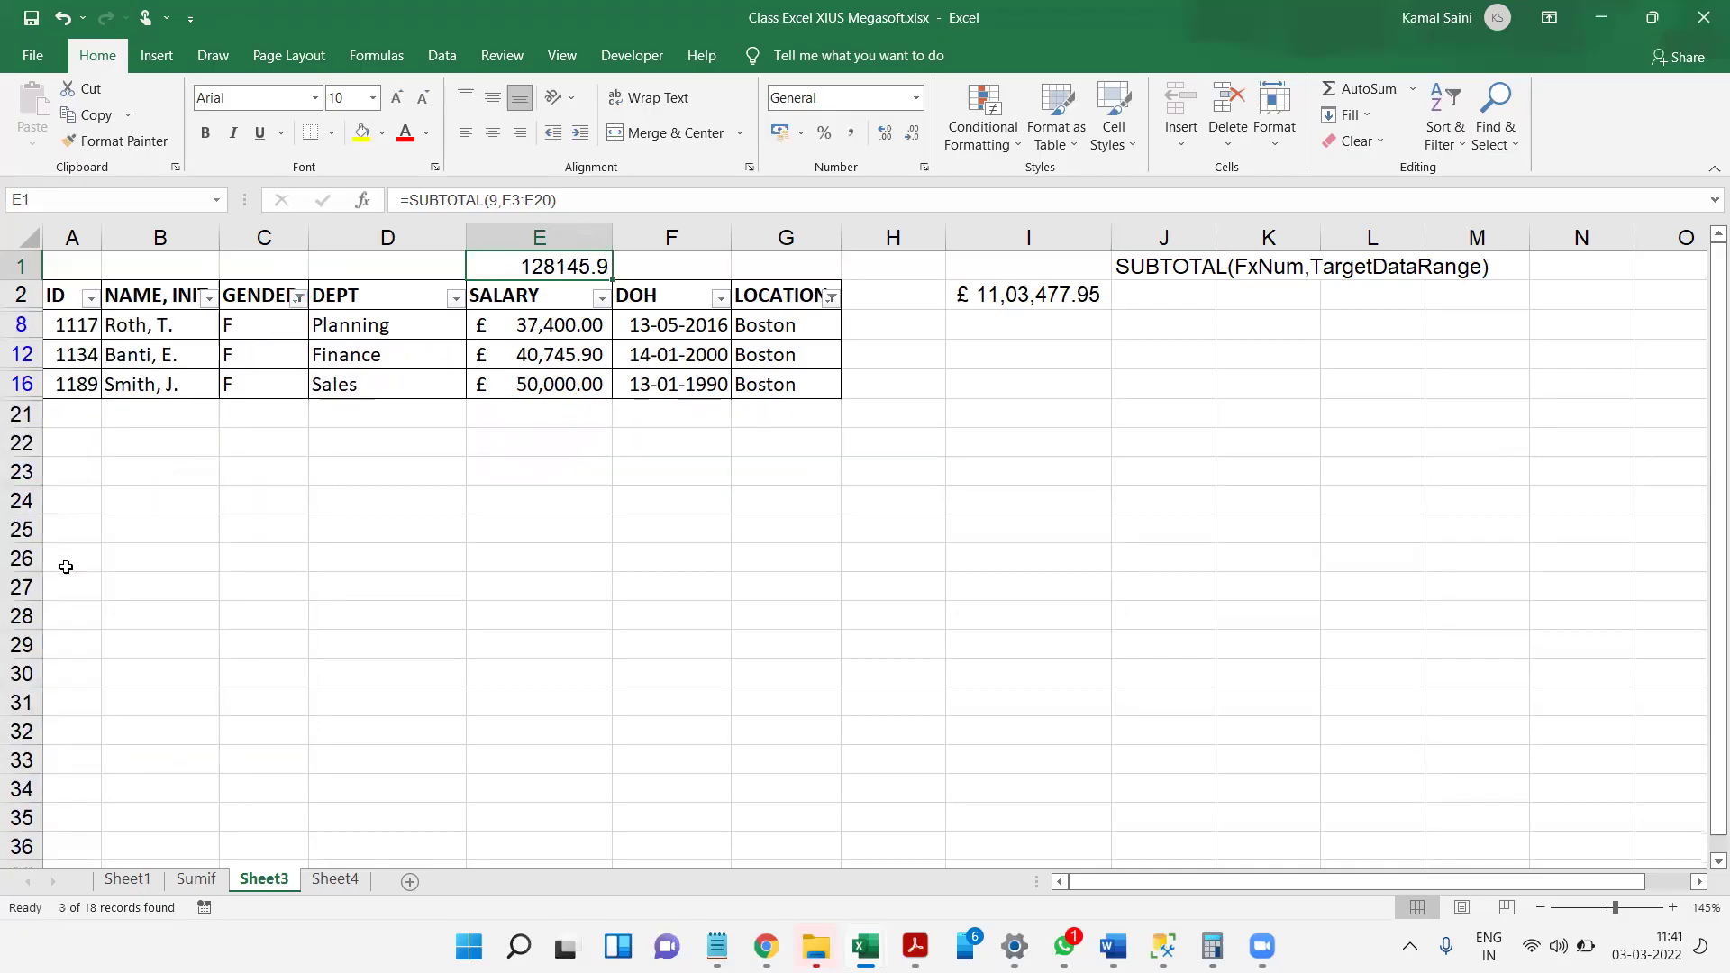
- Change the SUBTOTAL function number in E1 to 1 to average the visible salaries
{"action": "double_click", "coordinate": [545, 271]}
{"action": "left_click", "coordinate": [616, 271]}
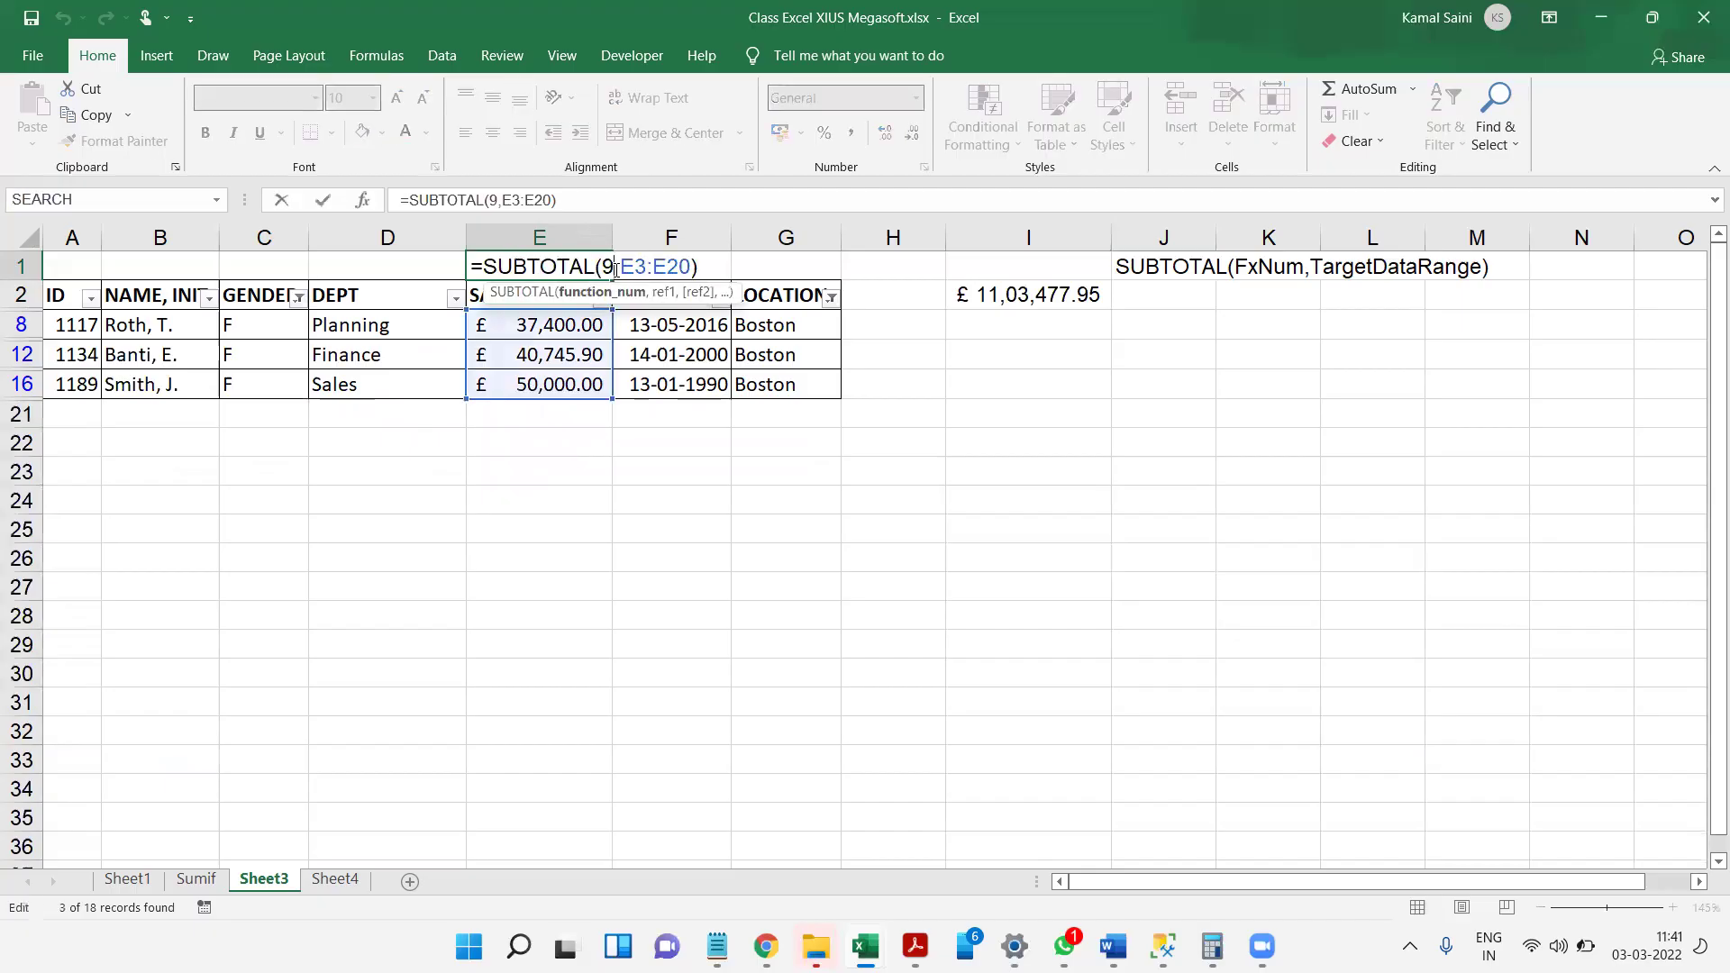
{"action": "type", "text": "1"}
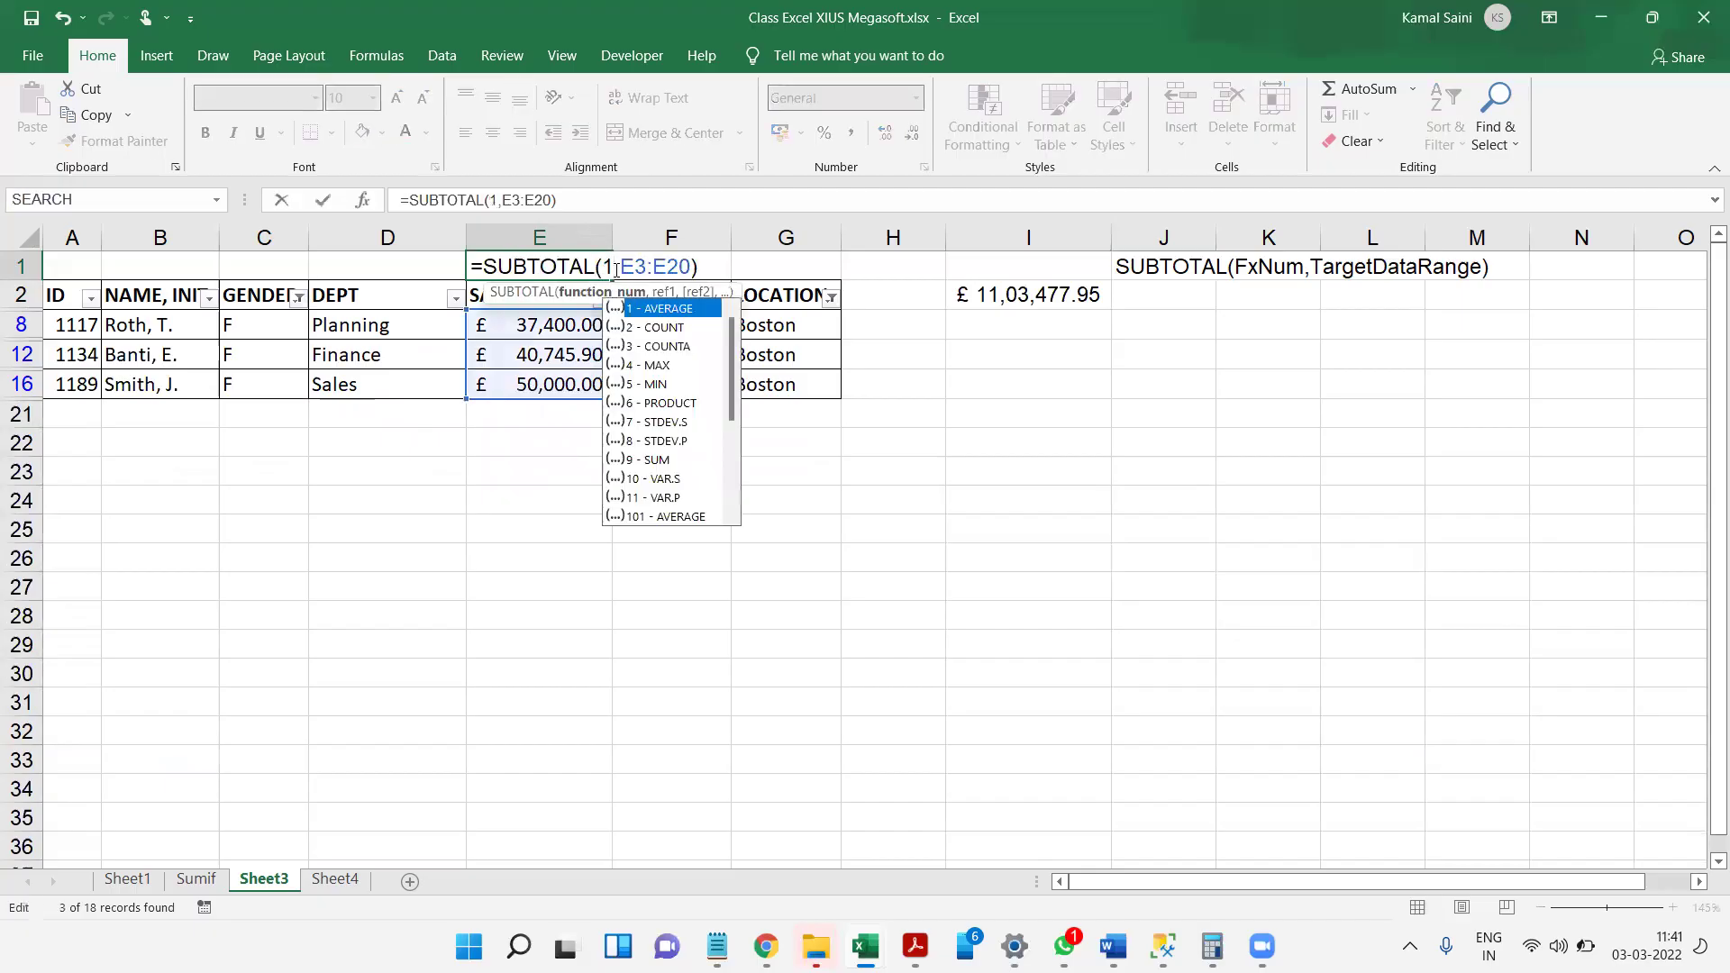
{"action": "key", "text": "Return"}
{"action": "key", "text": "Down"}
{"action": "key", "text": "Down"}
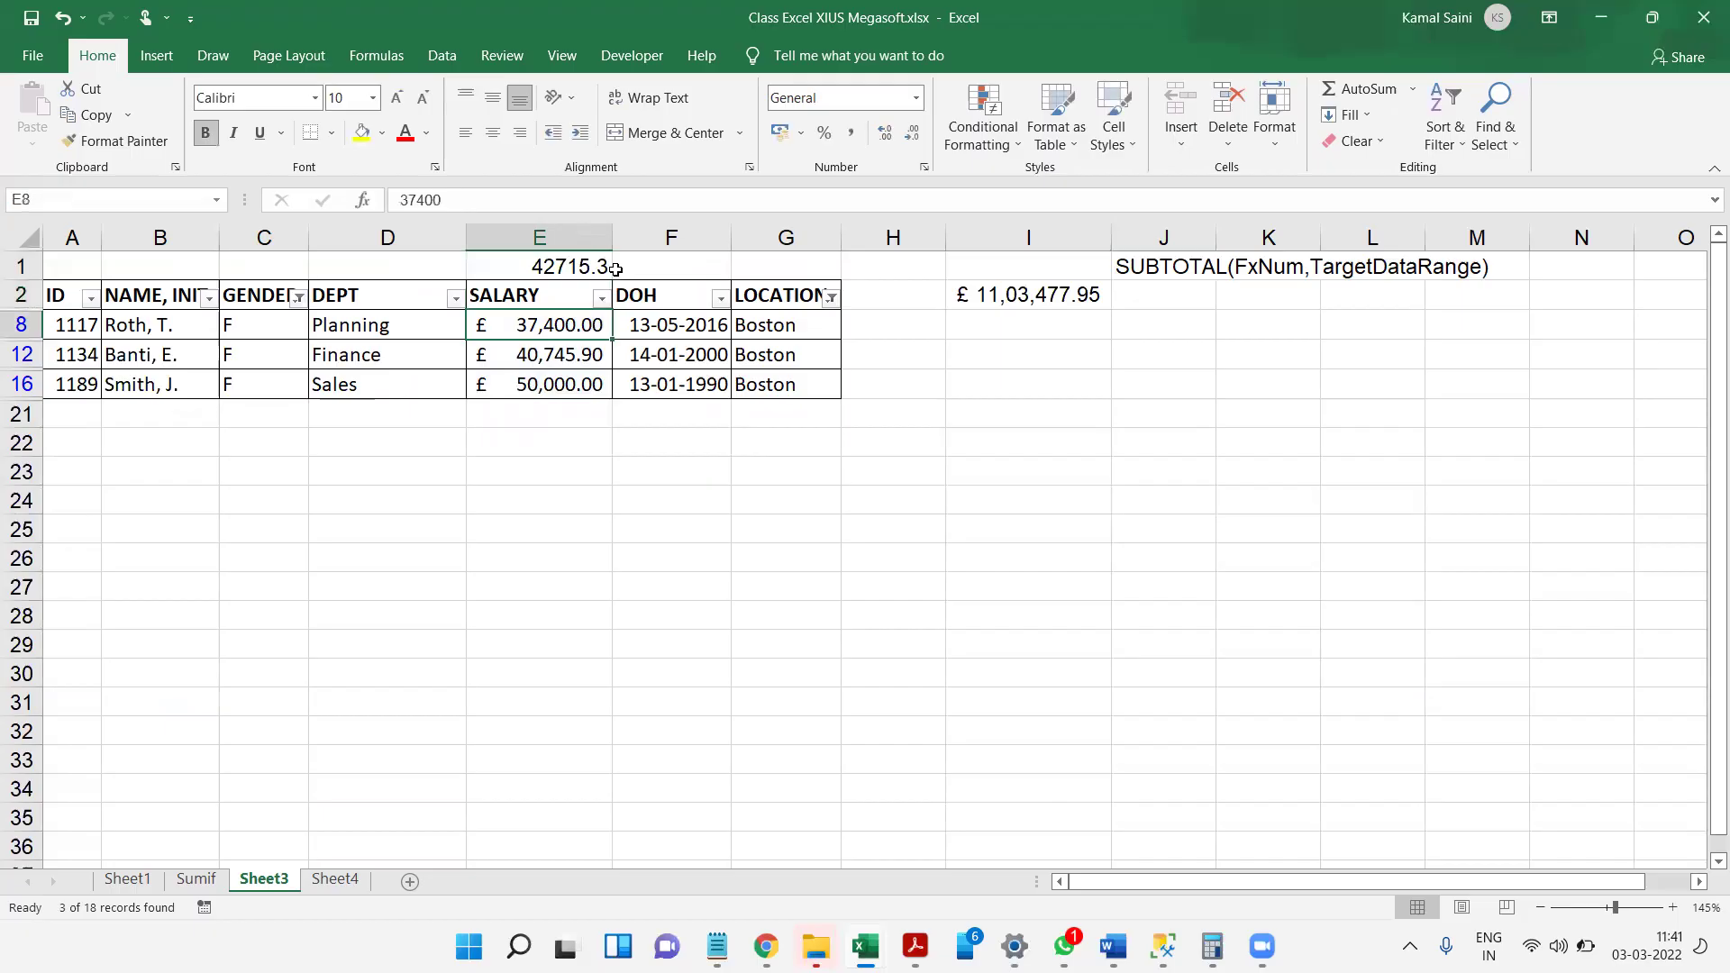
{"action": "key", "text": "Up"}
{"action": "key", "text": "ctrl+shift+Down"}
{"action": "key", "text": "Up"}
{"action": "key", "text": "Up"}
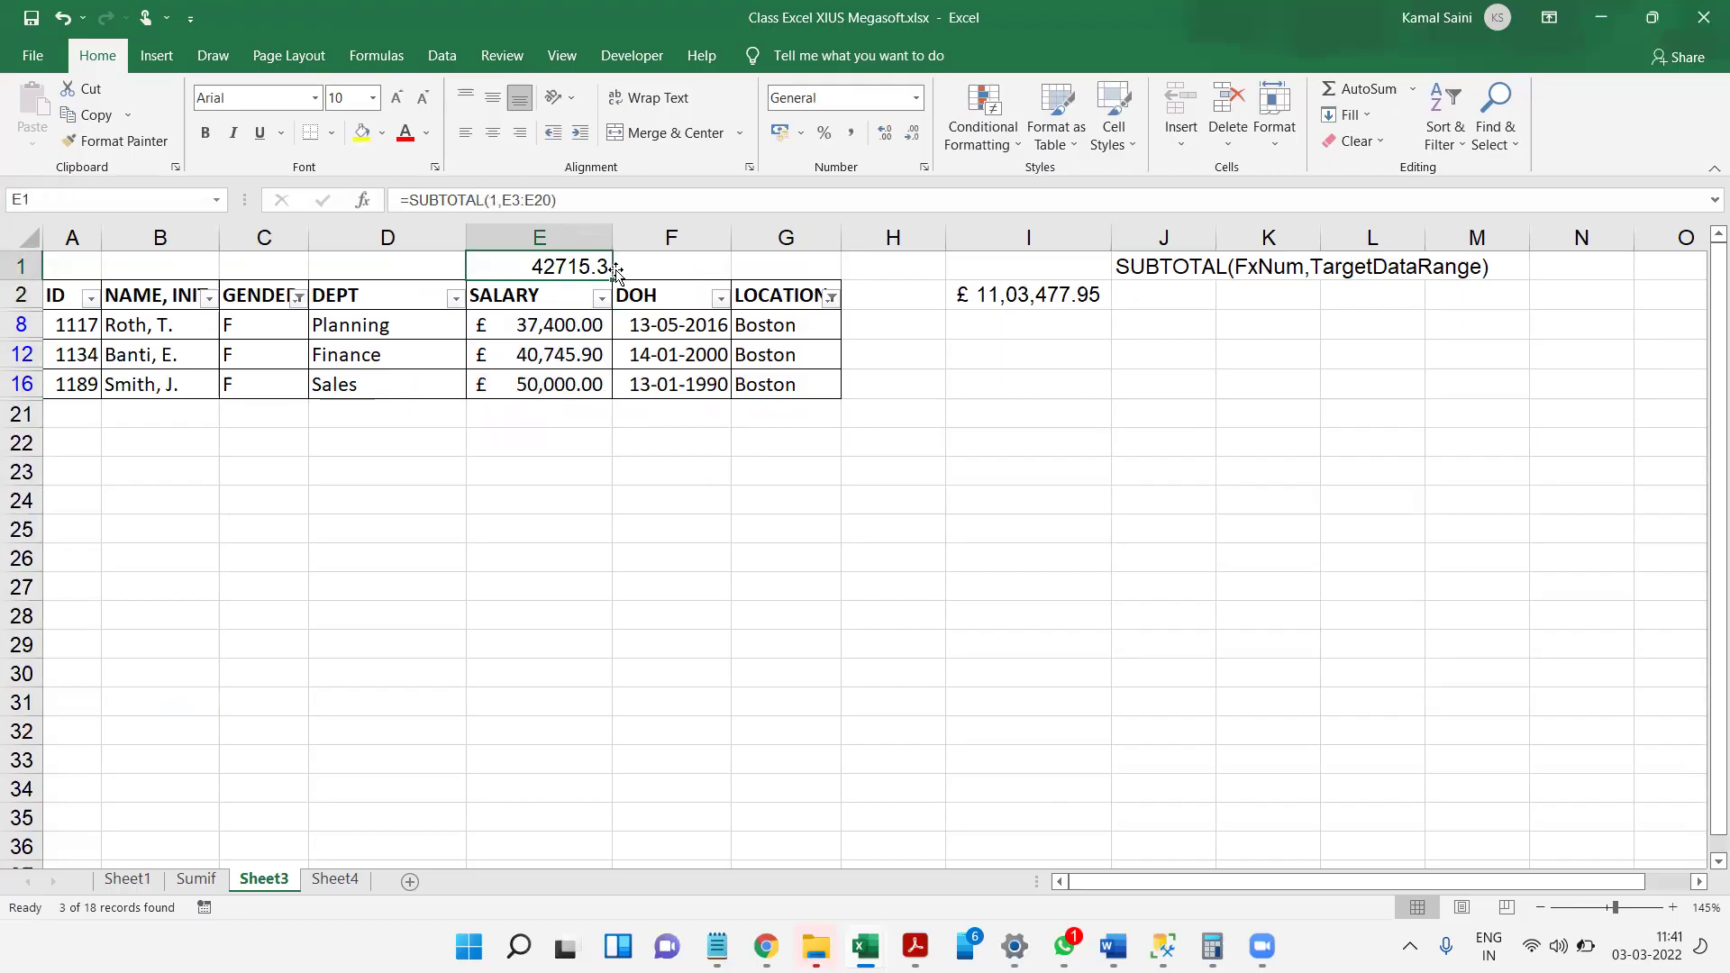
- Change the SUBTOTAL function number in E1 to 2 to count the visible salaries
{"action": "key", "text": "F2"}
{"action": "left_click", "coordinate": [616, 269]}
{"action": "double_click", "coordinate": [616, 269]}
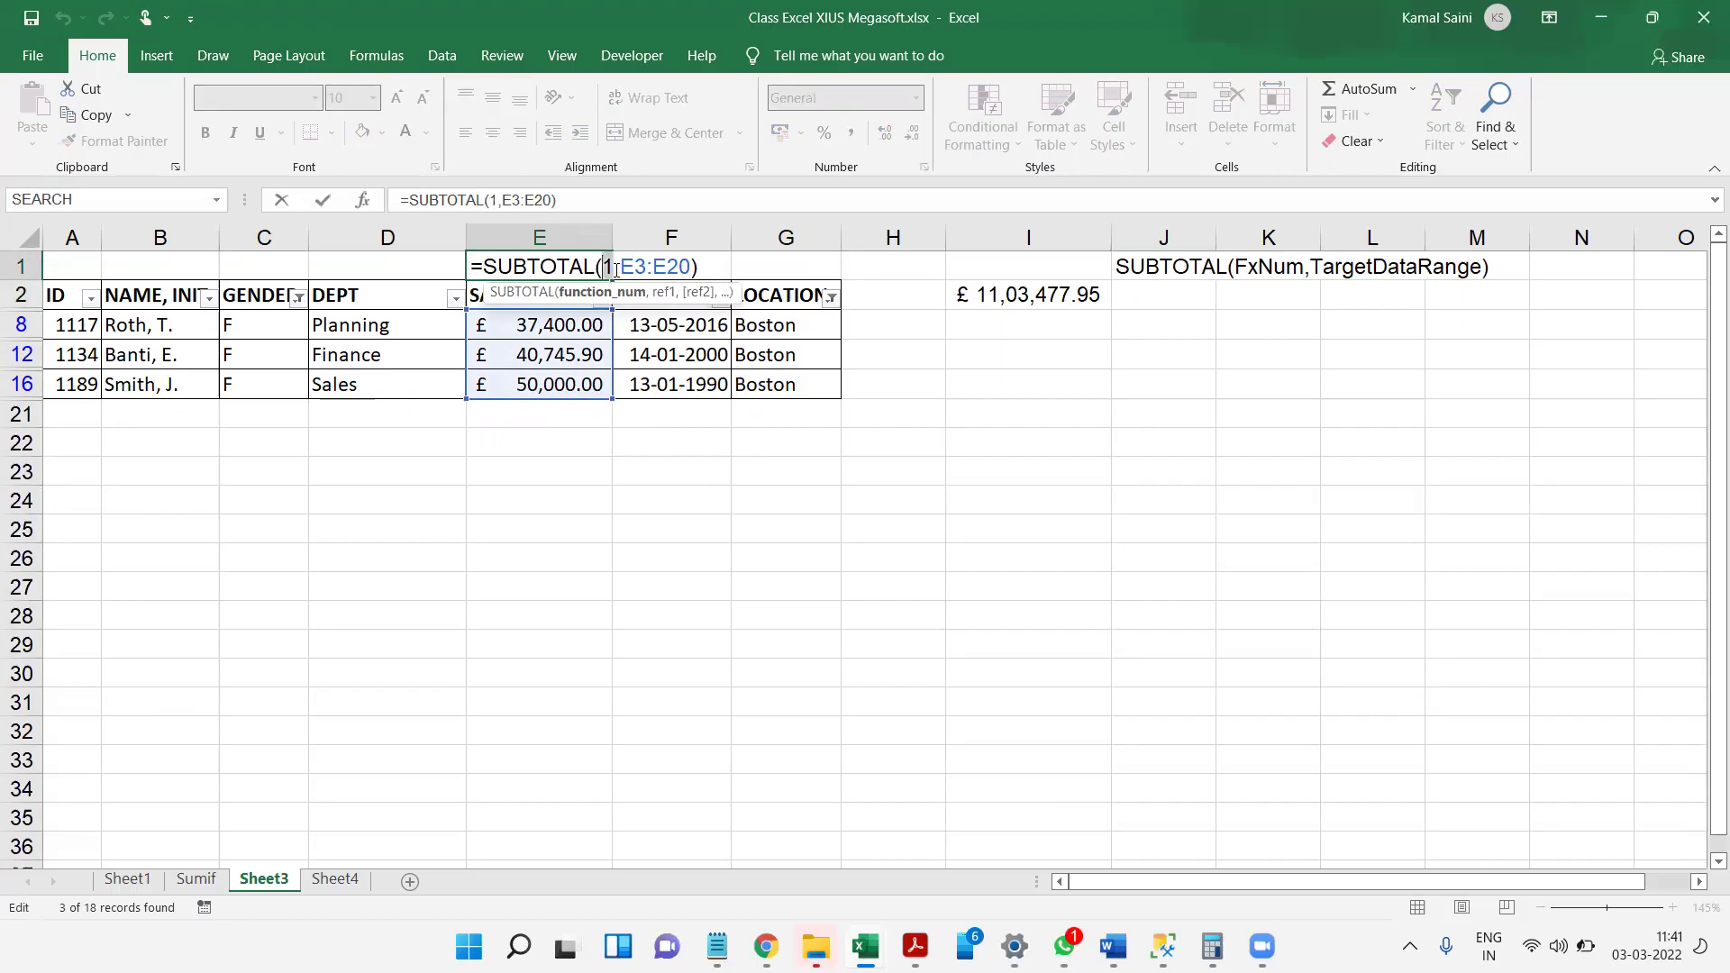
{"action": "type", "text": "2"}
{"action": "key", "text": "Return"}
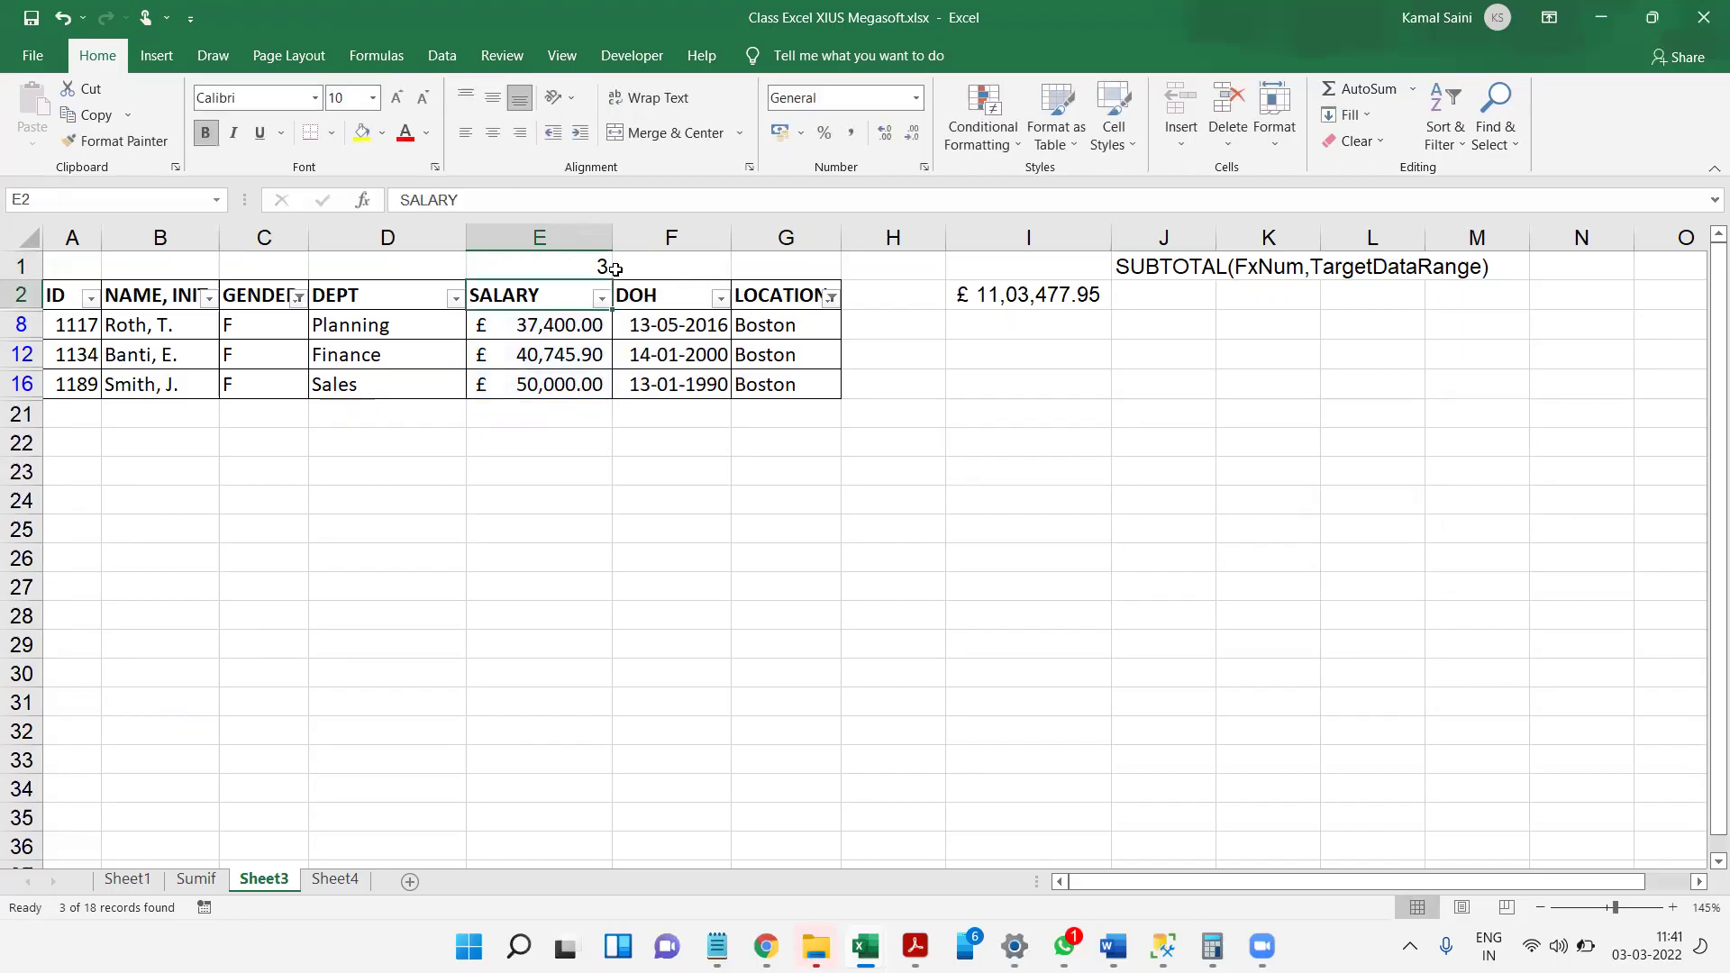
- Set the SUBTOTAL function number in E1 to 9 and remove the filters from the employee table
{"action": "left_click", "coordinate": [616, 269]}
{"action": "double_click", "coordinate": [615, 270]}
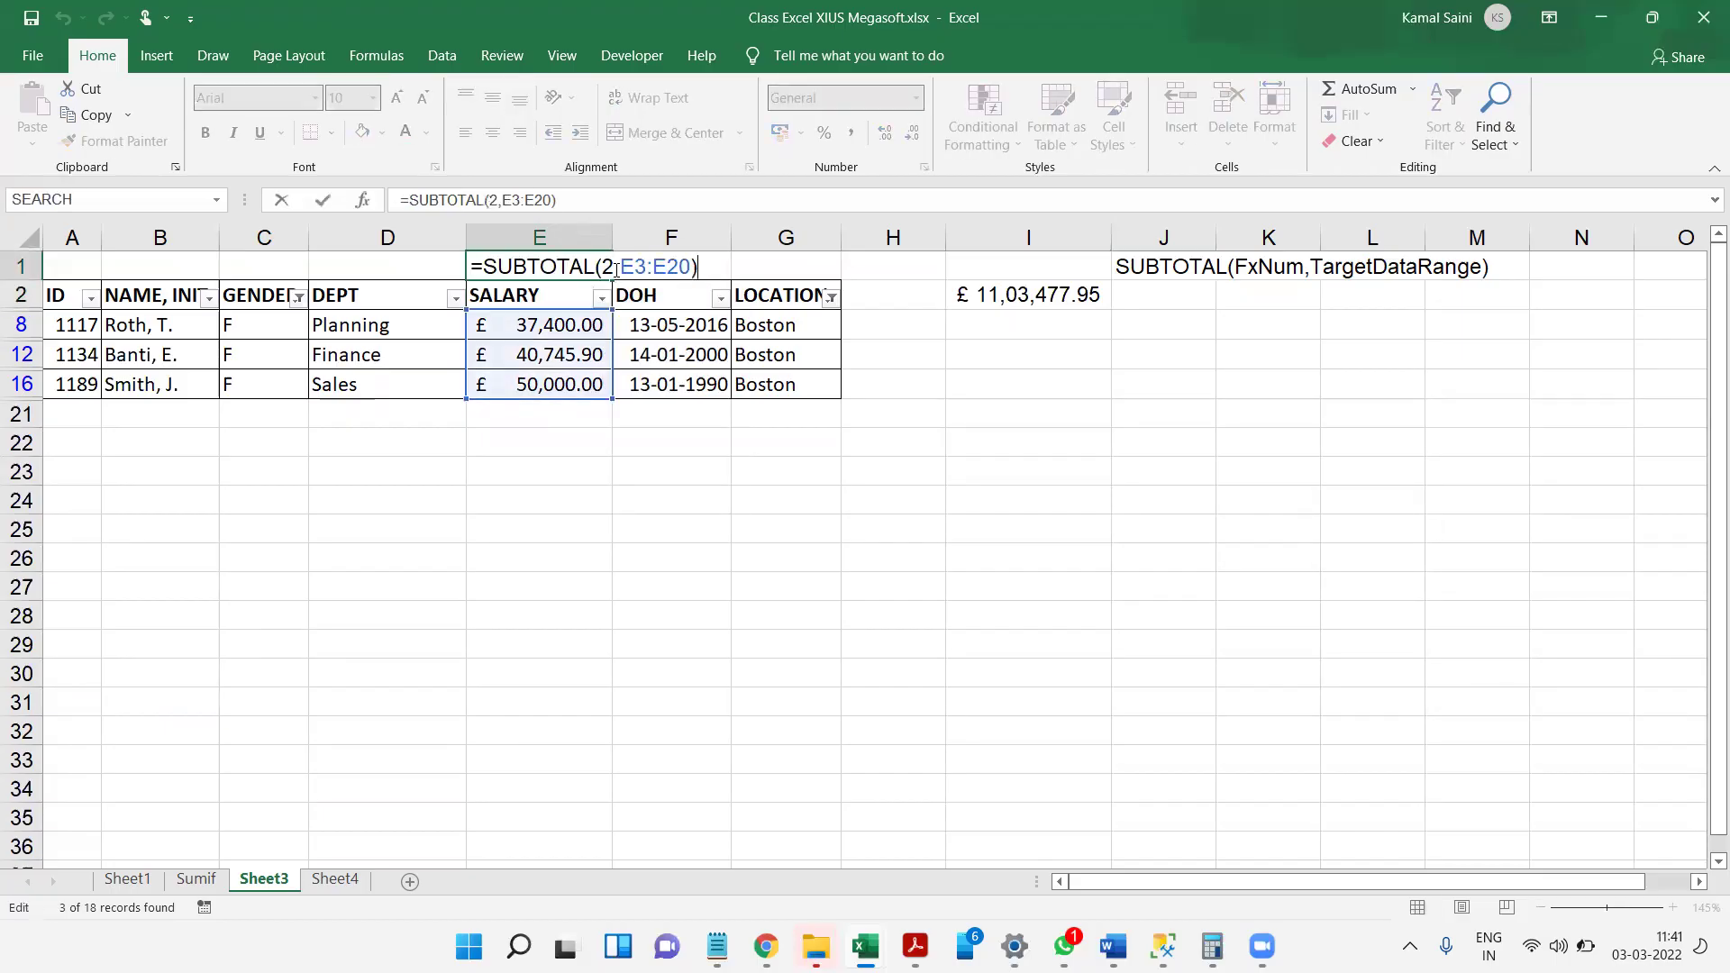
{"action": "double_click", "coordinate": [616, 269]}
{"action": "type", "text": "9"}
{"action": "key", "text": "Return"}
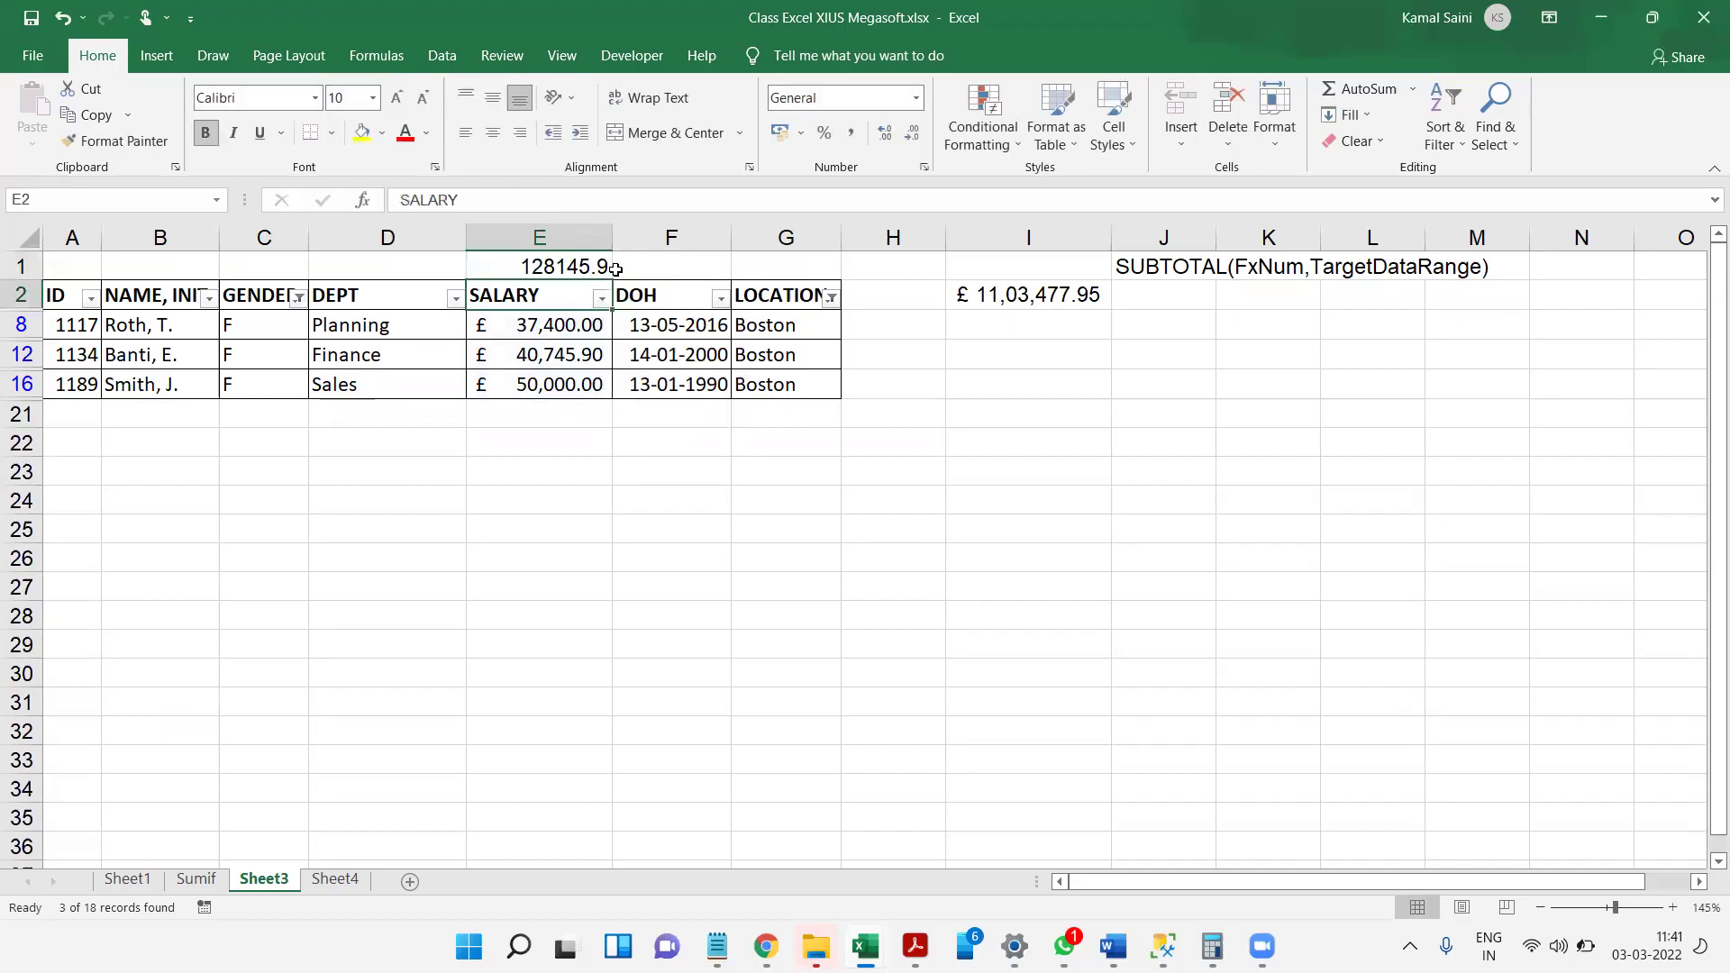
{"action": "key", "text": "ctrl+shift+l"}
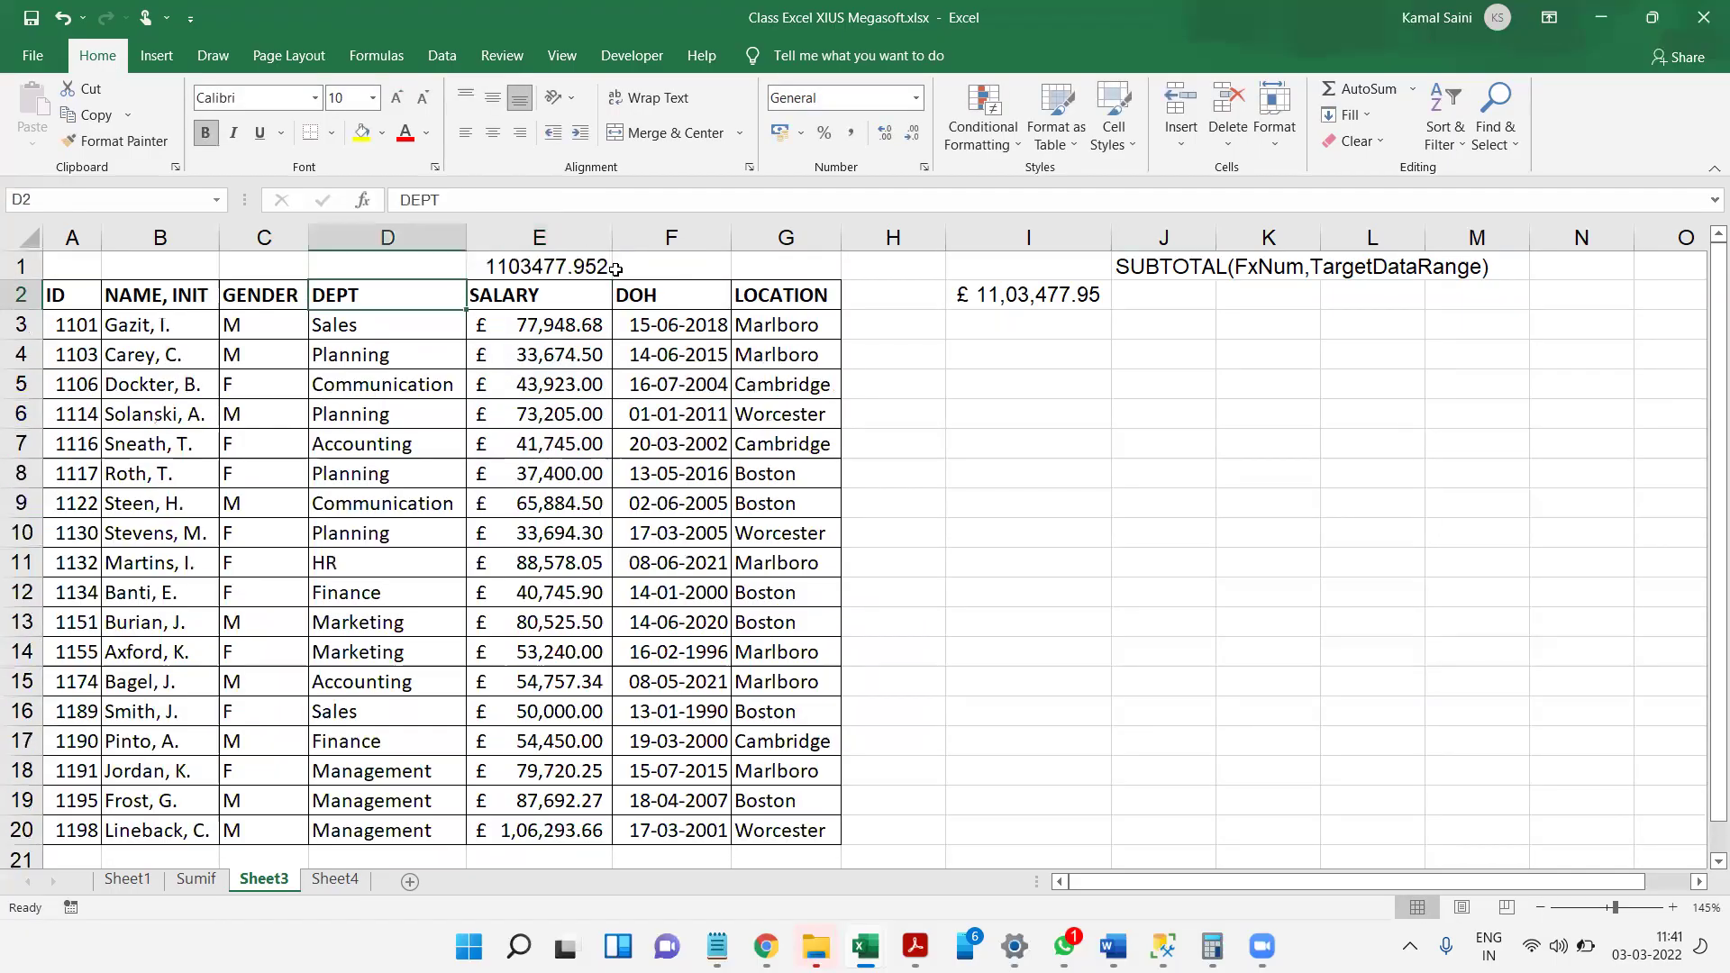
- Use FORMULATEXT in F1 to show the text of the formula in E1
{"action": "key", "text": "Right"}
{"action": "key", "text": "Up"}
{"action": "key", "text": "Left"}
{"action": "key", "text": "Right"}
{"action": "key", "text": "Right"}
{"action": "key", "text": "Right"}
{"action": "key", "text": "Right"}
{"action": "key", "text": "Right"}
{"action": "key", "text": "Right"}
{"action": "key", "text": "Right"}
{"action": "key", "text": "Right"}
{"action": "key", "text": "Left"}
{"action": "key", "text": "Left"}
{"action": "key", "text": "Left"}
{"action": "key", "text": "Left"}
{"action": "key", "text": "Left"}
{"action": "key", "text": "Left"}
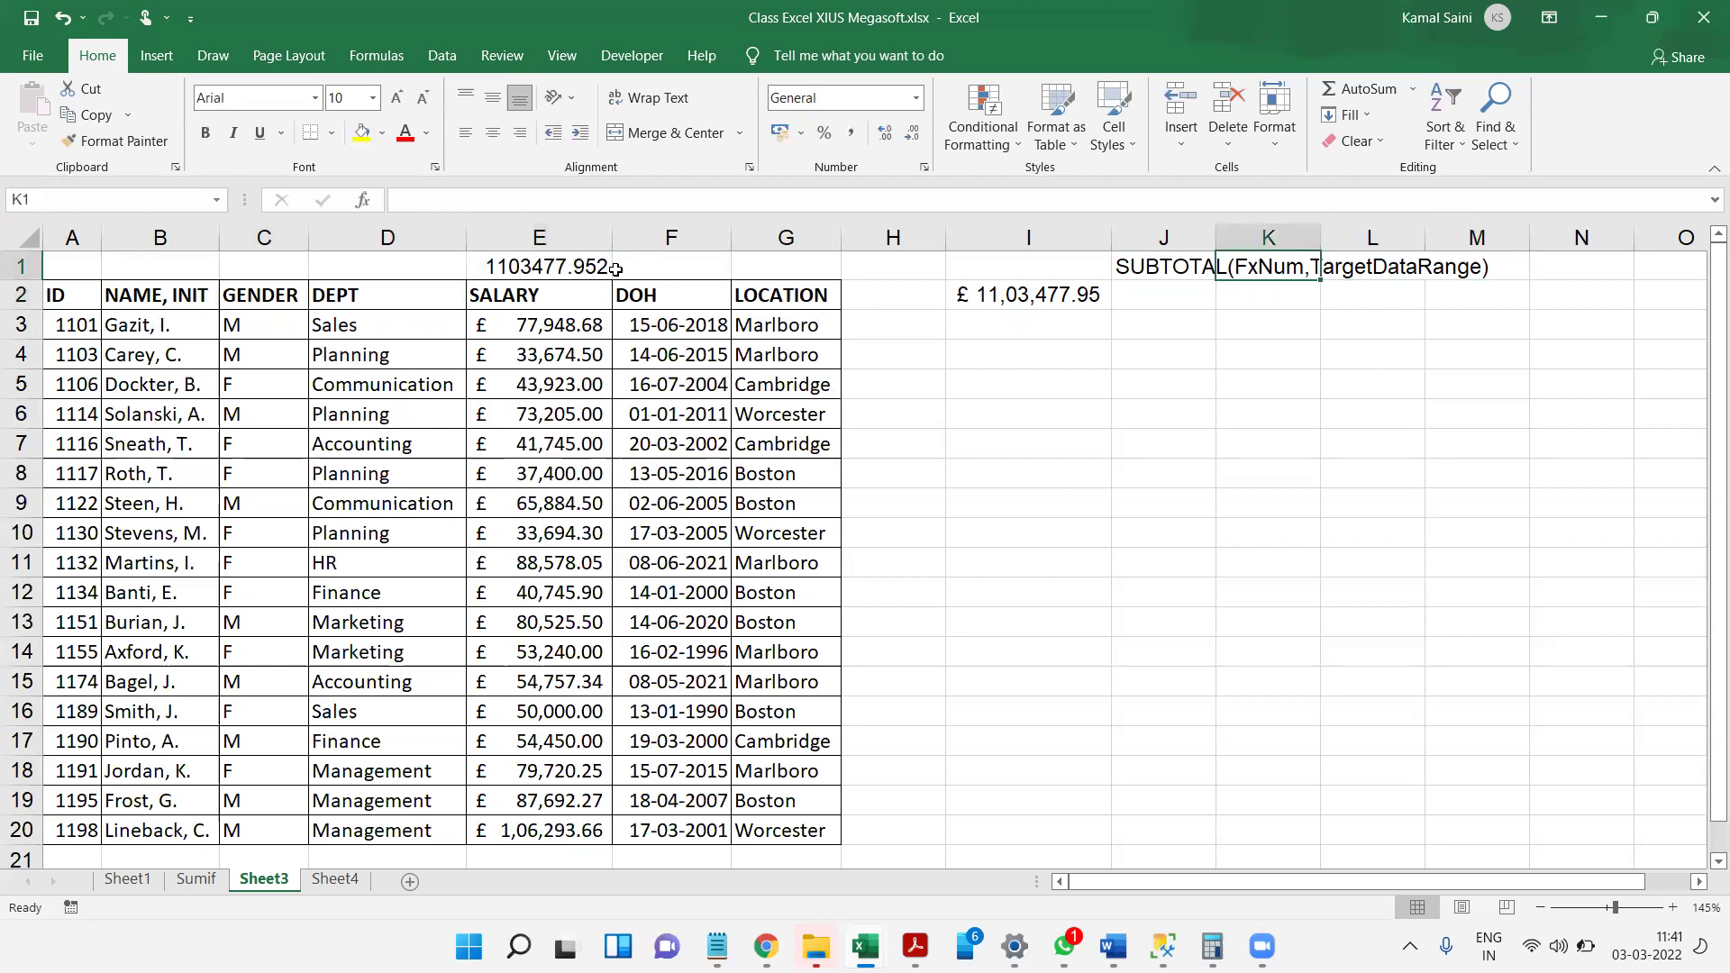
{"action": "key", "text": "Left"}
{"action": "type", "text": "=FORMULATEXT("}
{"action": "key", "text": "Left"}
{"action": "key", "text": "Return"}
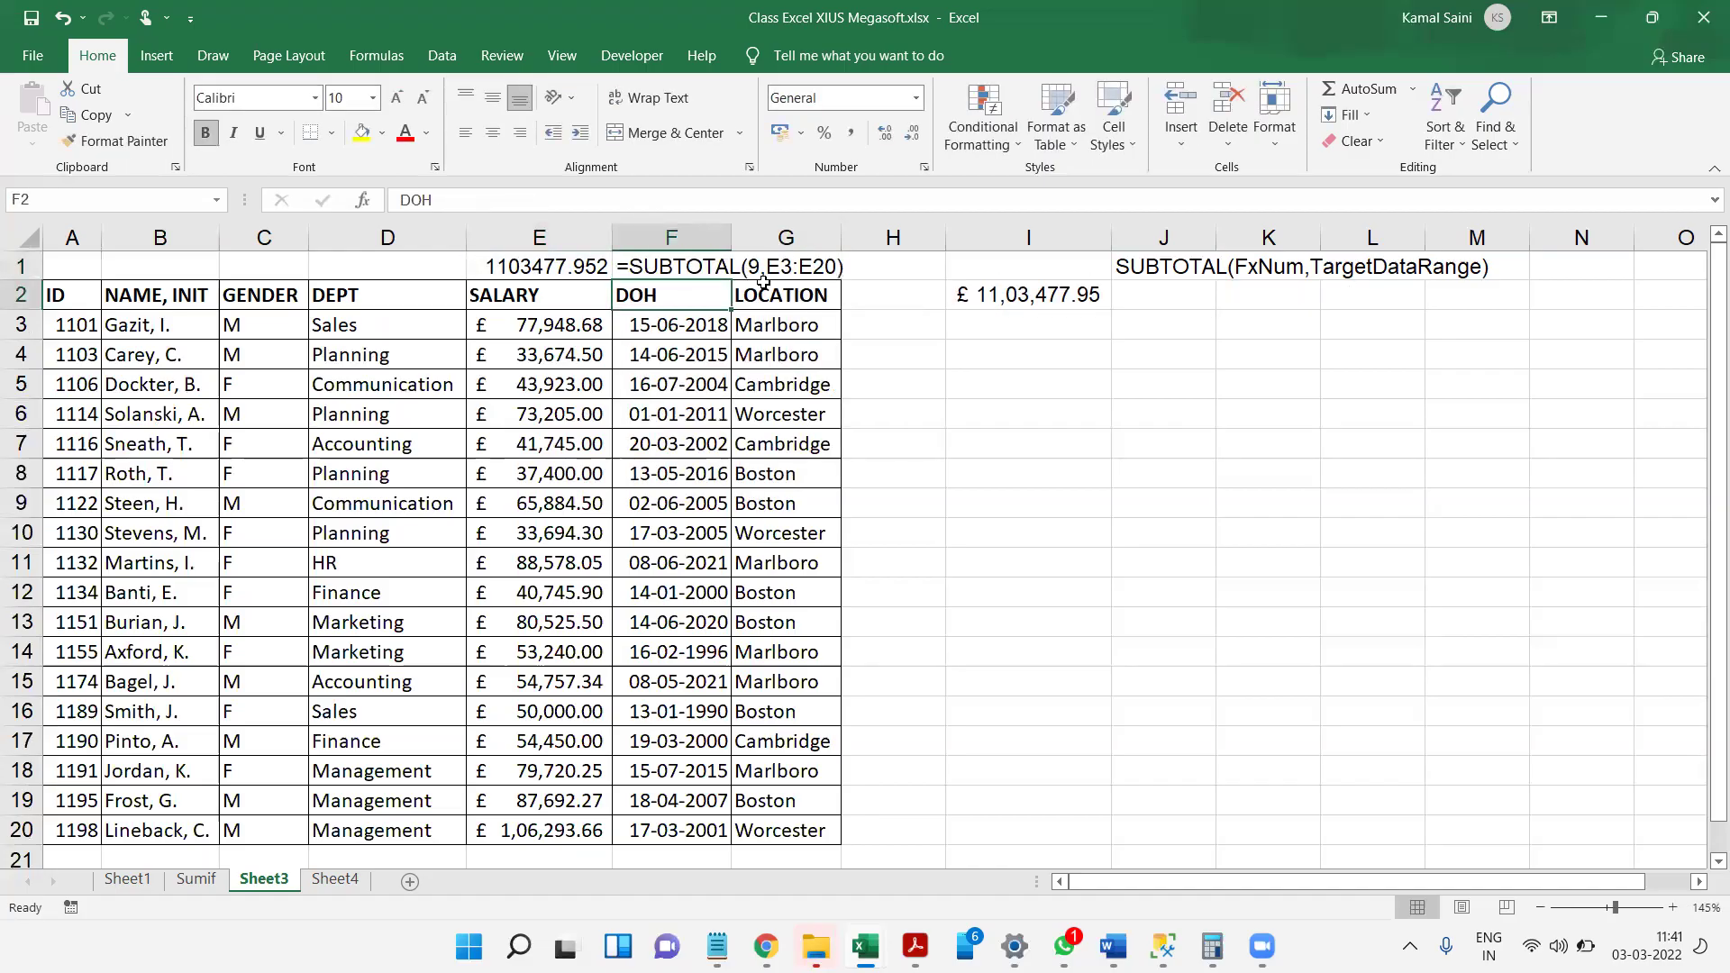
- Start a function number list with the heading FxNUm in K4, 1 in K5 and Avg in L5
{"action": "left_click", "coordinate": [1265, 344]}
{"action": "type", "text": "Fx"}
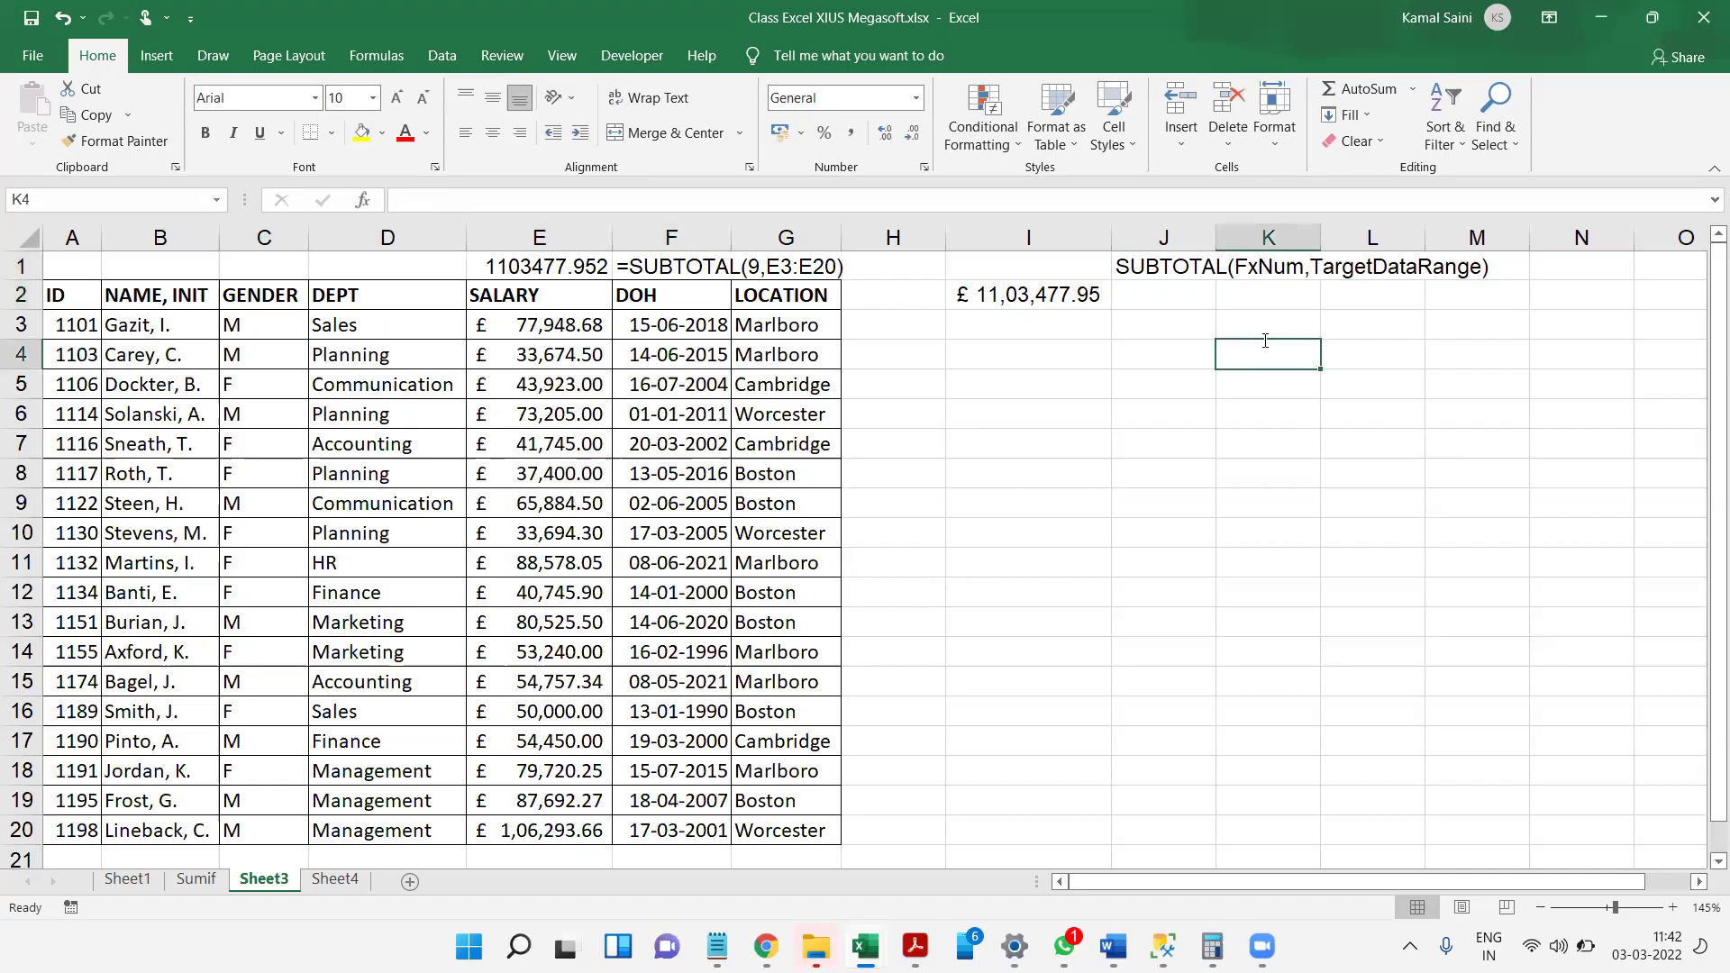
{"action": "type", "text": "Num"}
{"action": "key", "text": "Return"}
{"action": "type", "text": "1"}
{"action": "key", "text": "Tab"}
{"action": "key", "text": "Tab"}
{"action": "type", "text": "A"}
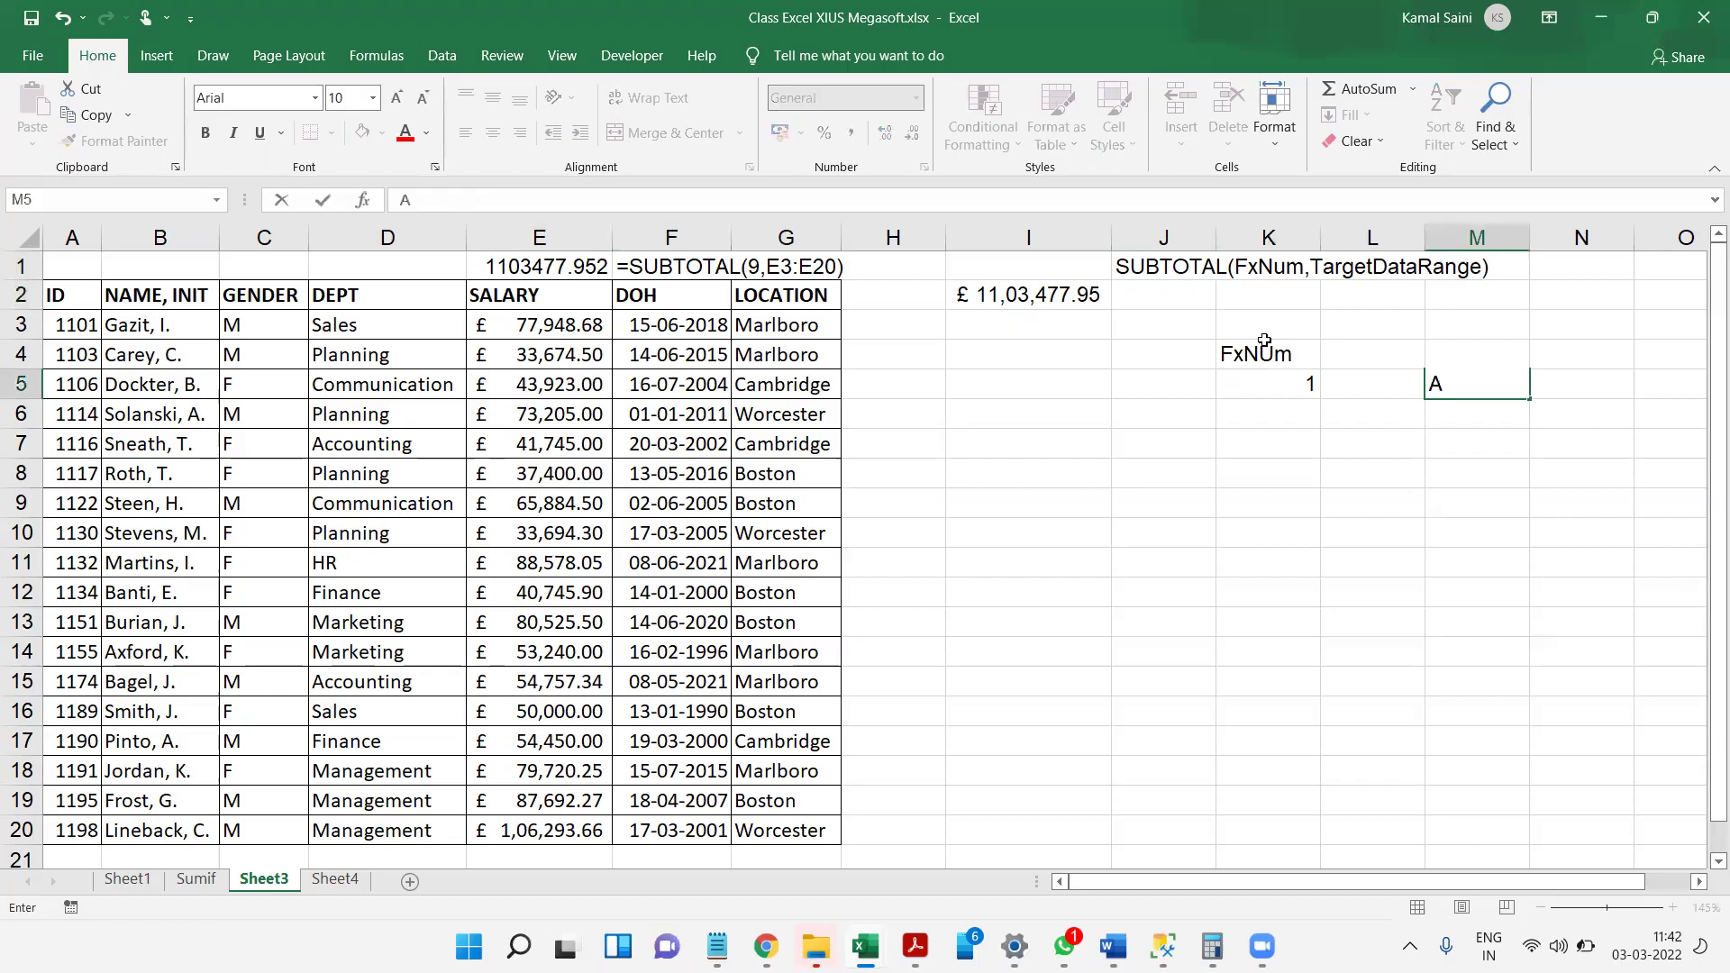
{"action": "key", "text": "Escape"}
{"action": "key", "text": "Left"}
{"action": "type", "text": "Avg"}
{"action": "key", "text": "Return"}
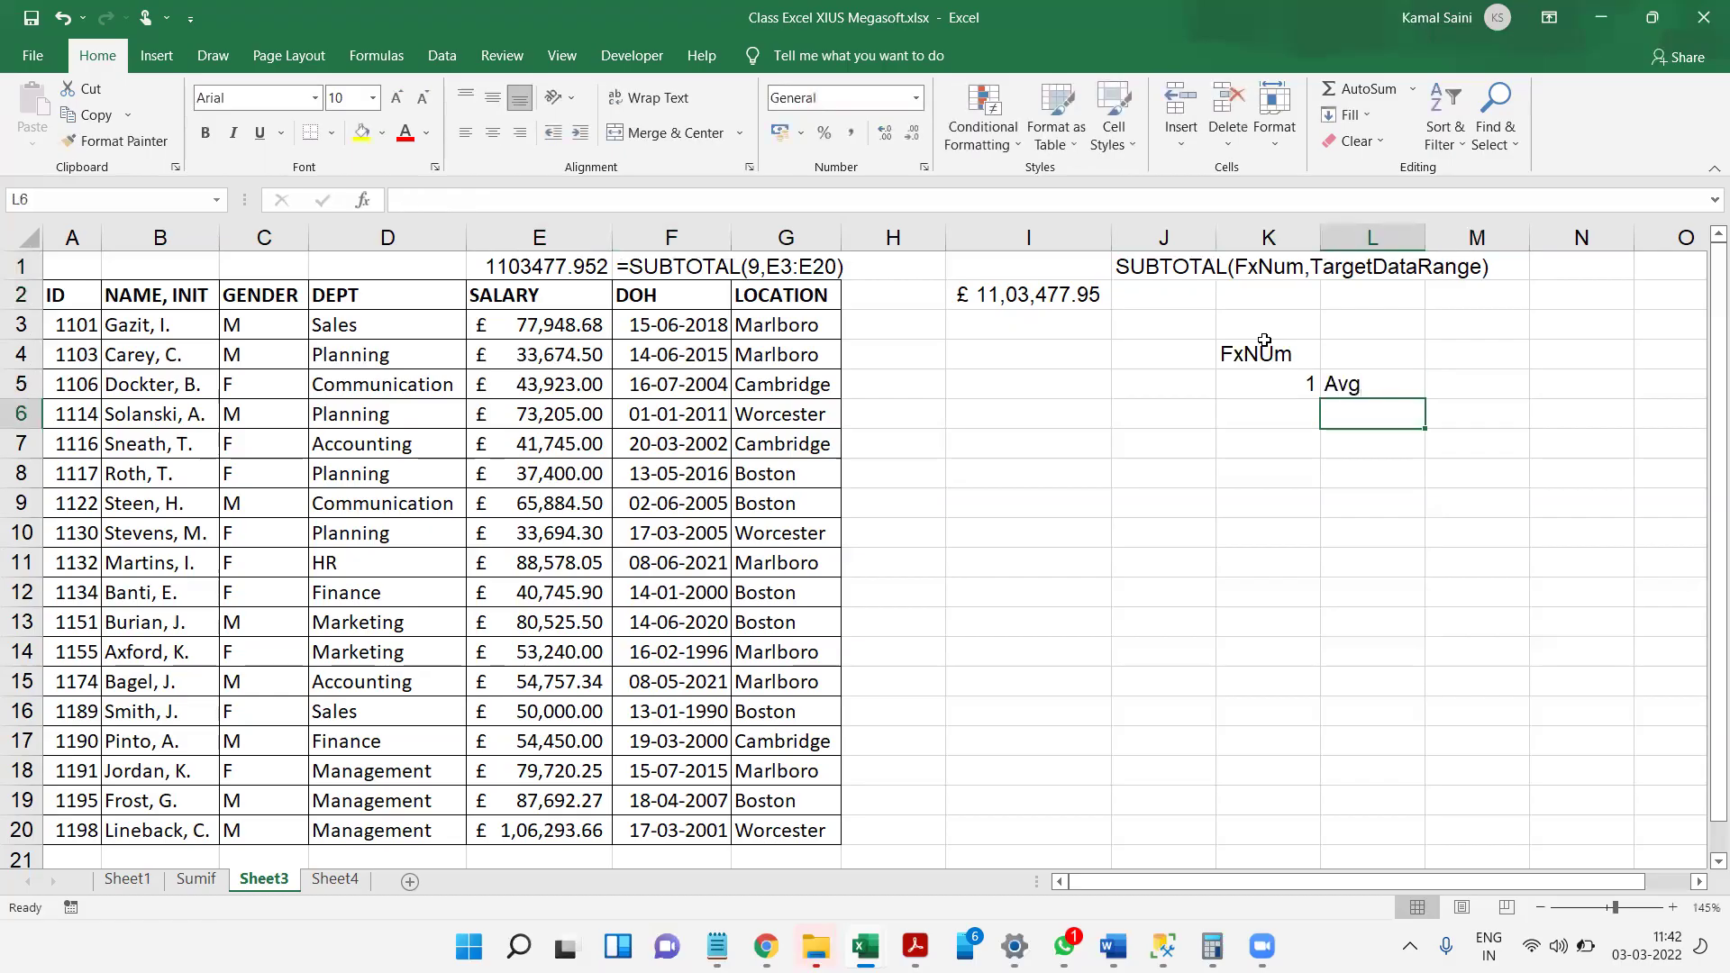
- Add function number 2 in K6 with the label Count in L6
{"action": "key", "text": "Left"}
{"action": "type", "text": "2"}
{"action": "key", "text": "Tab"}
{"action": "key", "text": "Tab"}
{"action": "key", "text": "Left"}
{"action": "type", "text": "Count"}
{"action": "key", "text": "Return"}
- Enter 4 and Max in L7:M7 and move the pair to K7:L7 to align with the function list
{"action": "type", "text": "4"}
{"action": "key", "text": "Tab"}
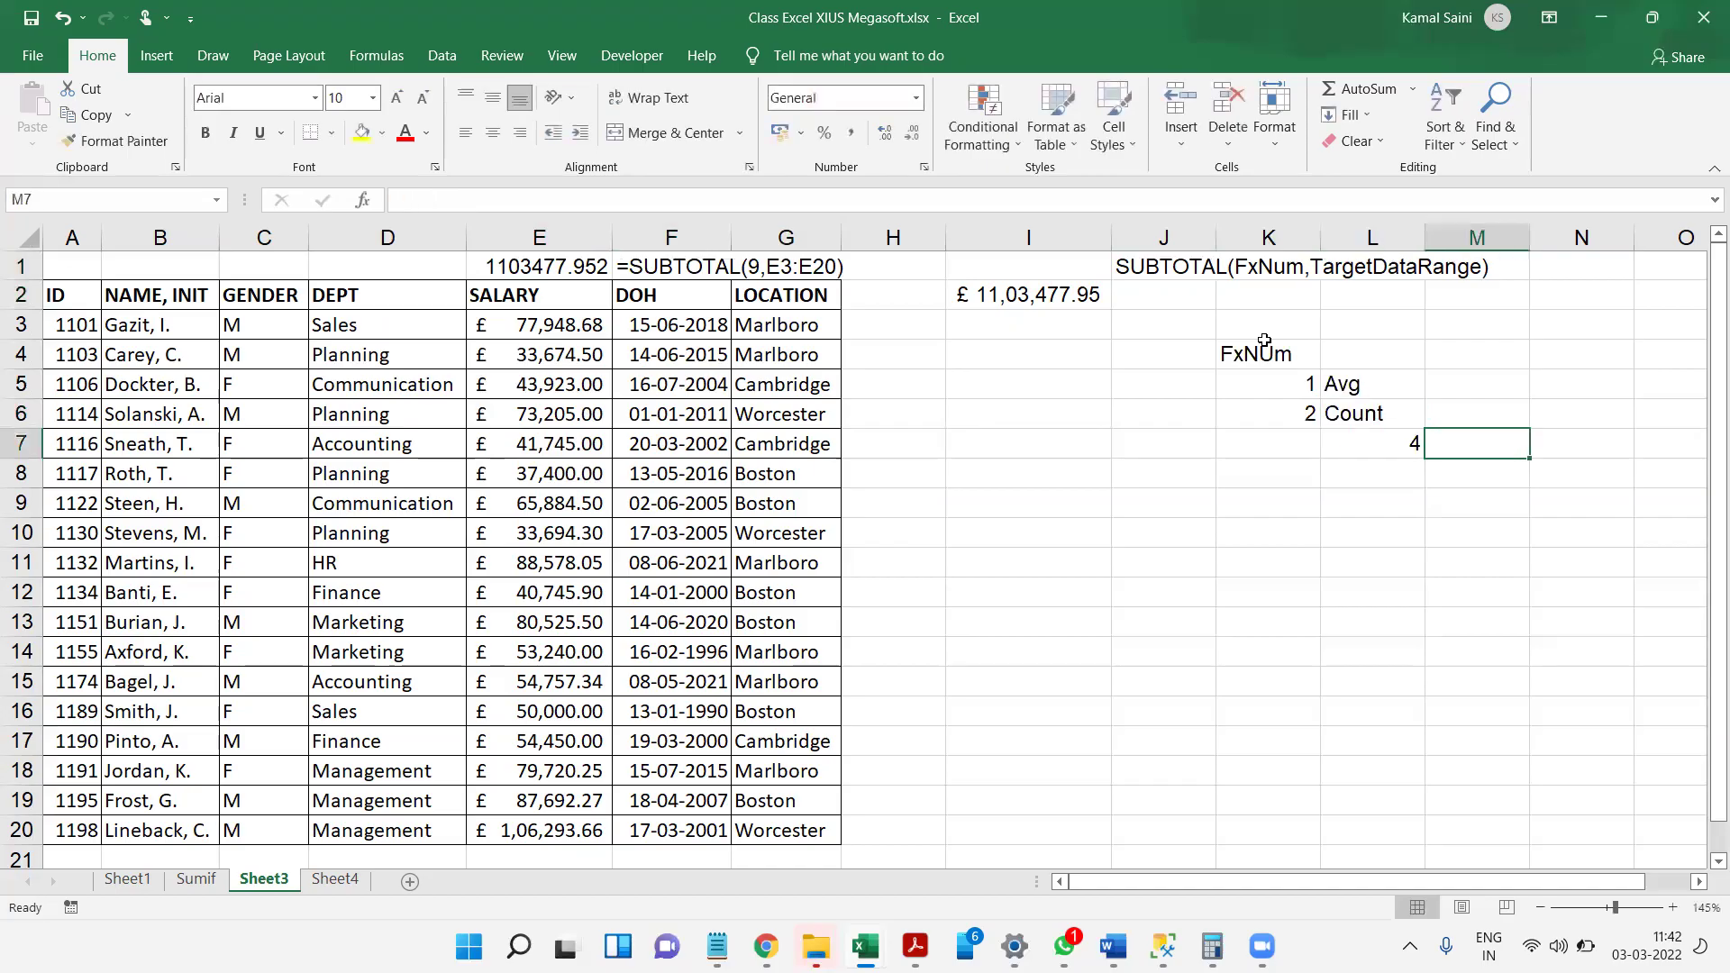
{"action": "type", "text": "Max"}
{"action": "key", "text": "shift+Tab"}
{"action": "key", "text": "shift+Right"}
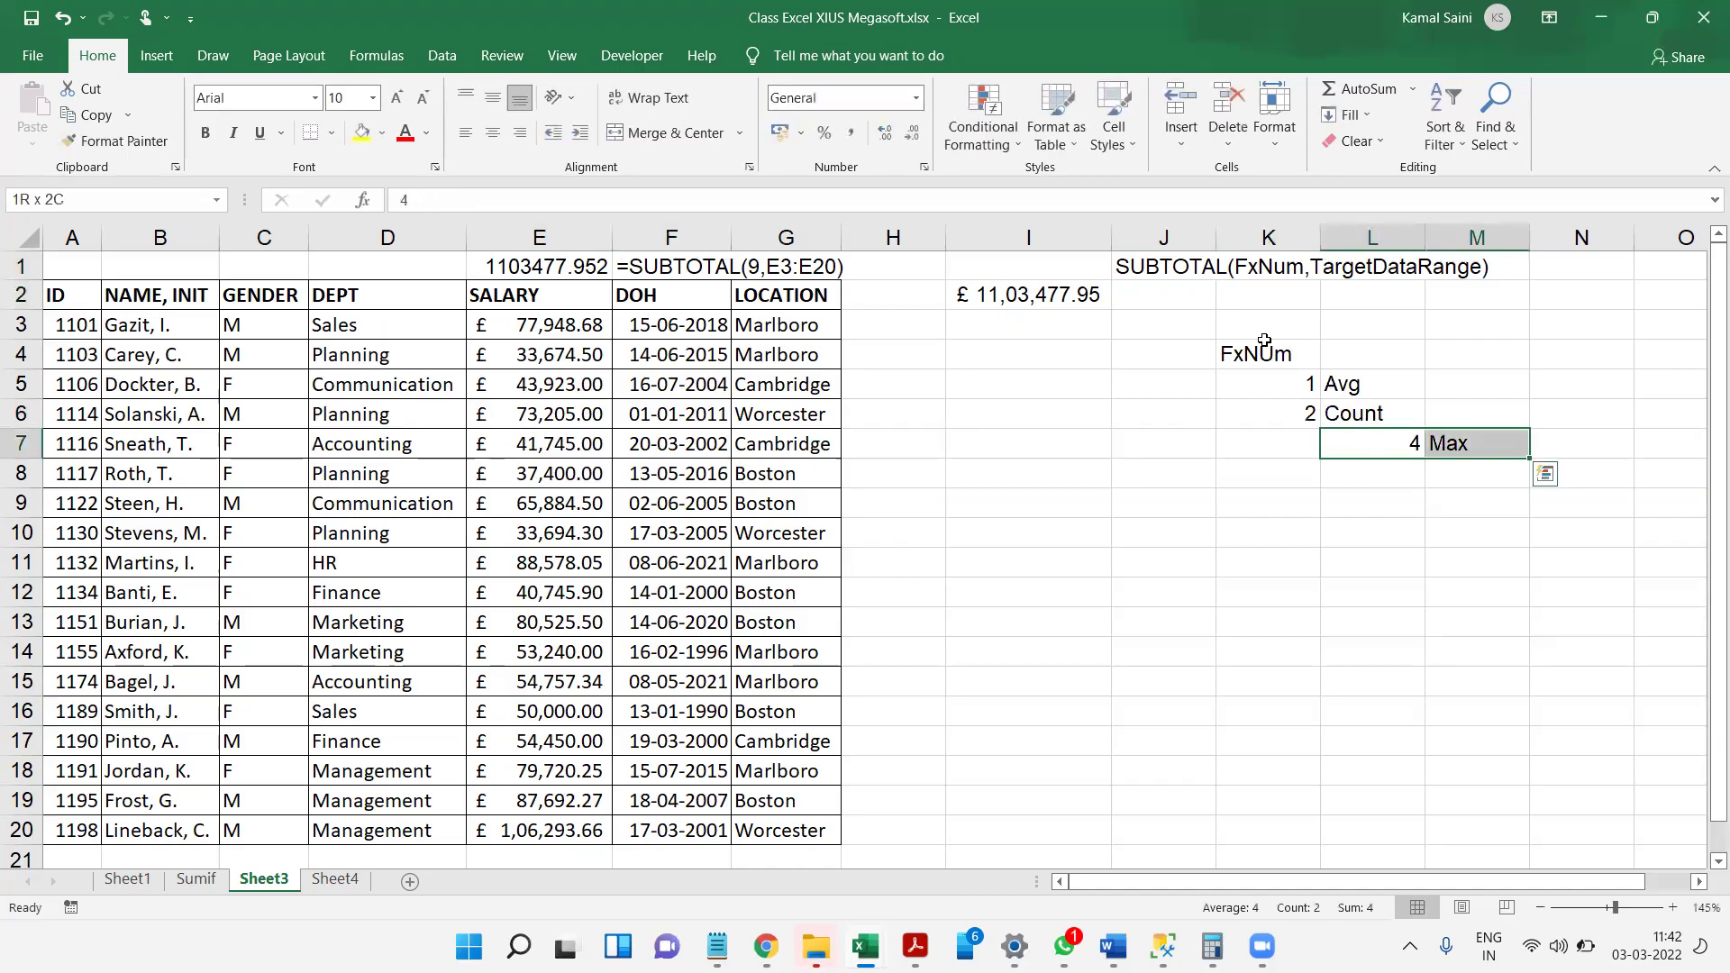
{"action": "key", "text": "ctrl+x"}
{"action": "key", "text": "Left"}
{"action": "key", "text": "ctrl+v"}
- Add function number 9 in K8 with the label Sum in L8, and return to the list heading in K4
{"action": "key", "text": "Down"}
{"action": "type", "text": "9"}
{"action": "key", "text": "Tab"}
{"action": "type", "text": "Sum"}
{"action": "key", "text": "Return"}
{"action": "key", "text": "Up"}
{"action": "key", "text": "Up"}
{"action": "key", "text": "Up"}
{"action": "key", "text": "Up"}
{"action": "key", "text": "Up"}
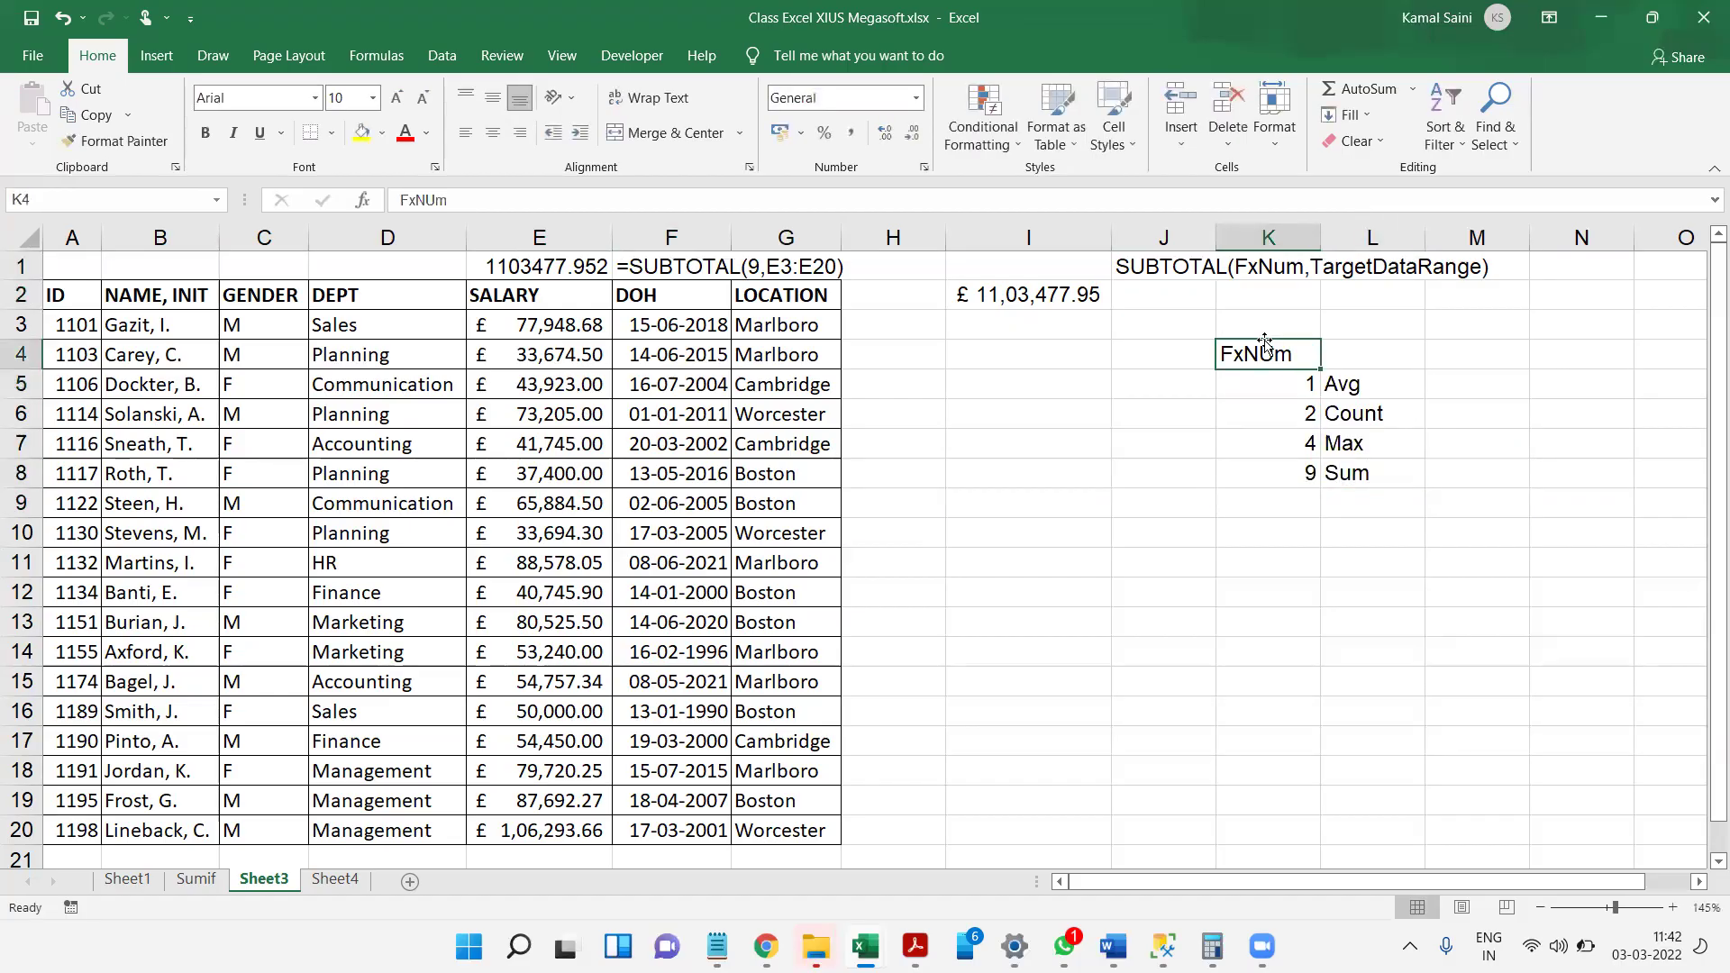
- Add the heading Function in L4 above the function names
{"action": "key", "text": "Right"}
{"action": "type", "text": "Function"}
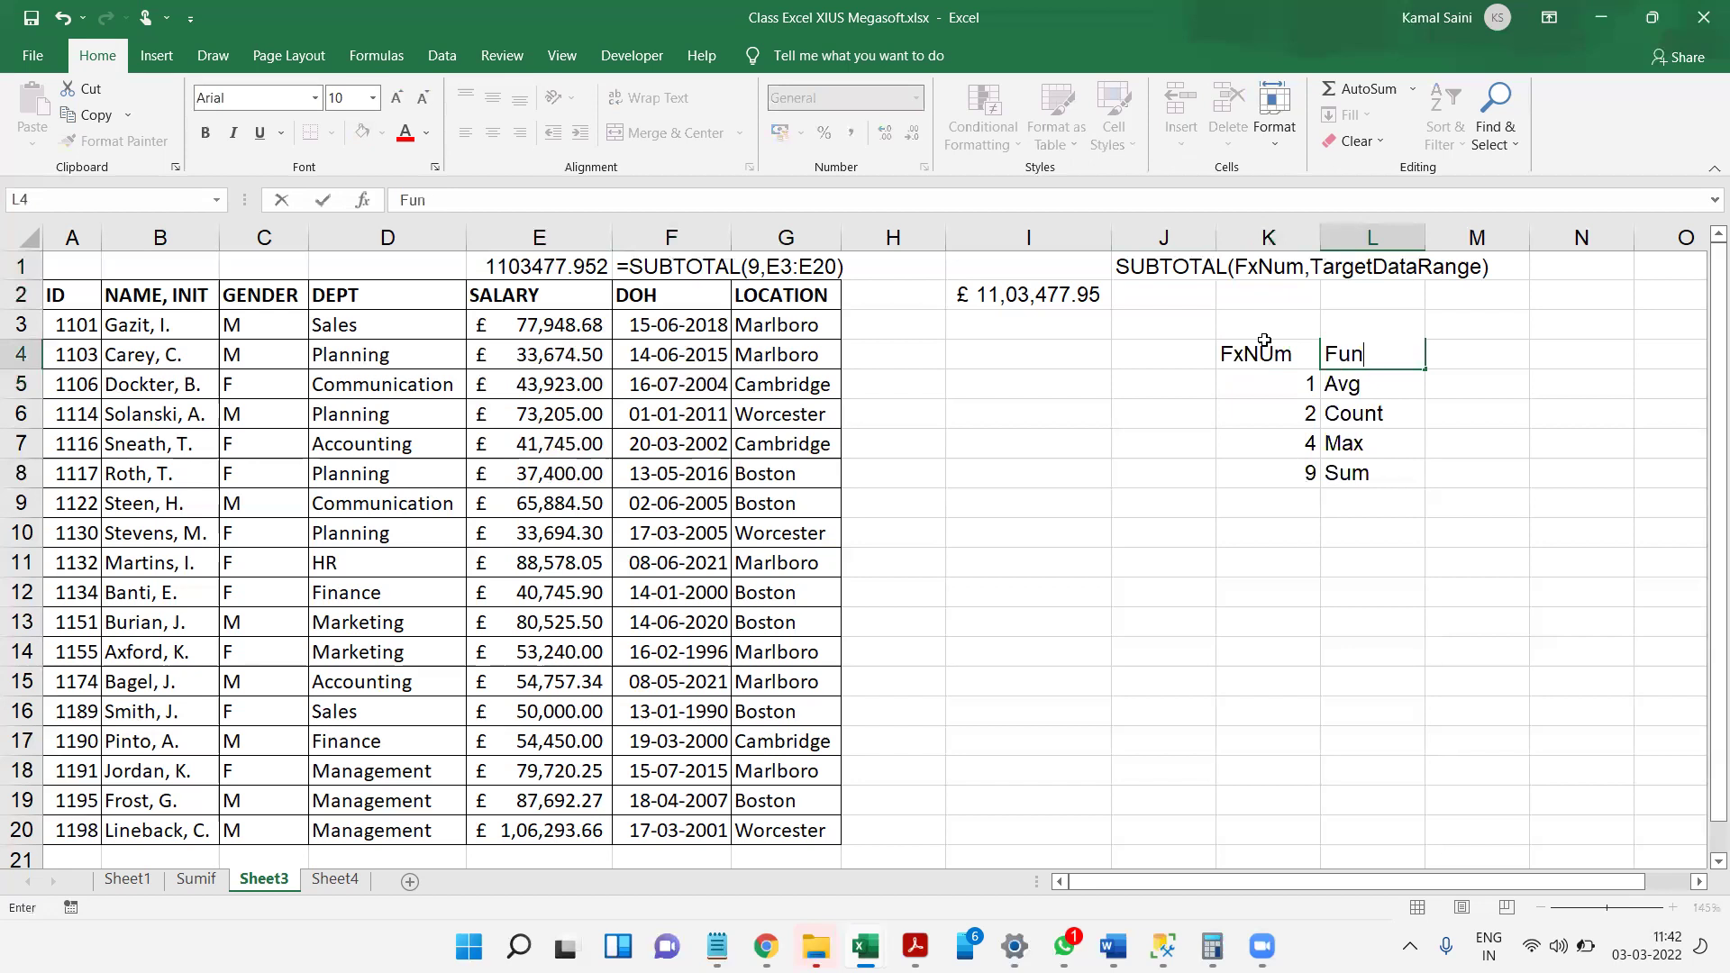
{"action": "key", "text": "Return"}
{"action": "key", "text": "Up"}
{"action": "key", "text": "Left"}
{"action": "key", "text": "Up"}
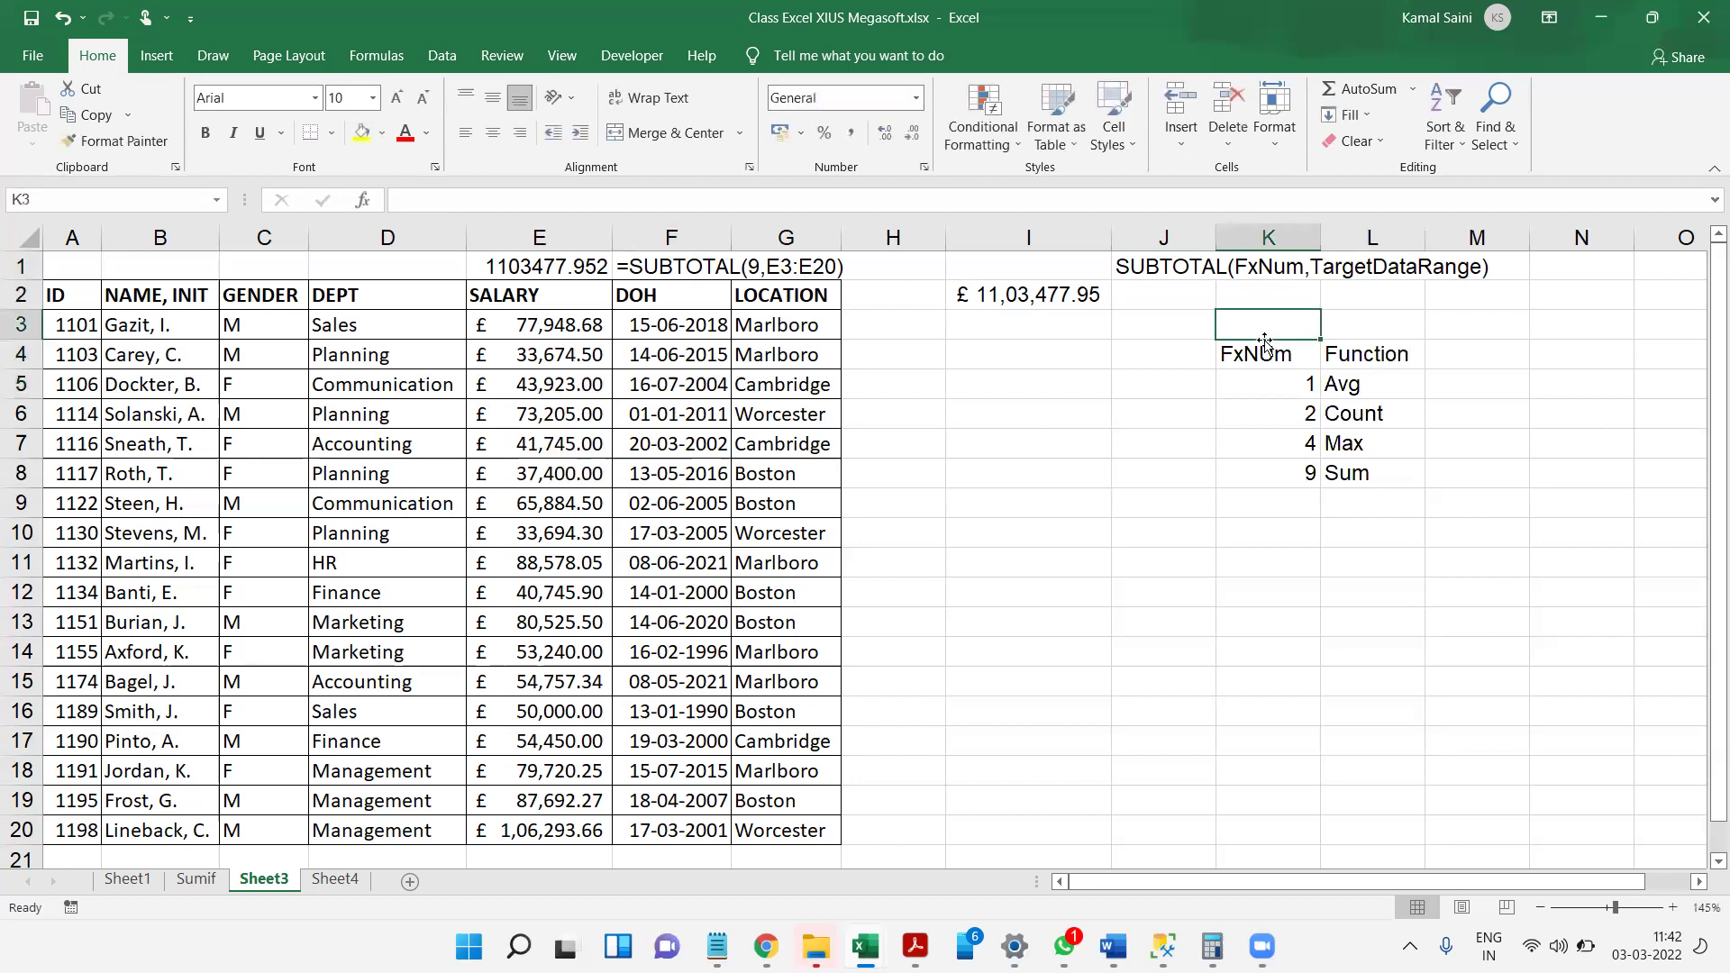
- Open the SUBTOTAL formula in E1 to examine its arguments, dismiss the low-battery notice, and leave the formula as it is
{"action": "key", "text": "Left"}
{"action": "key", "text": "Left"}
{"action": "key", "text": "Left"}
{"action": "key", "text": "Left"}
{"action": "key", "text": "Left"}
{"action": "key", "text": "Left"}
{"action": "key", "text": "Up"}
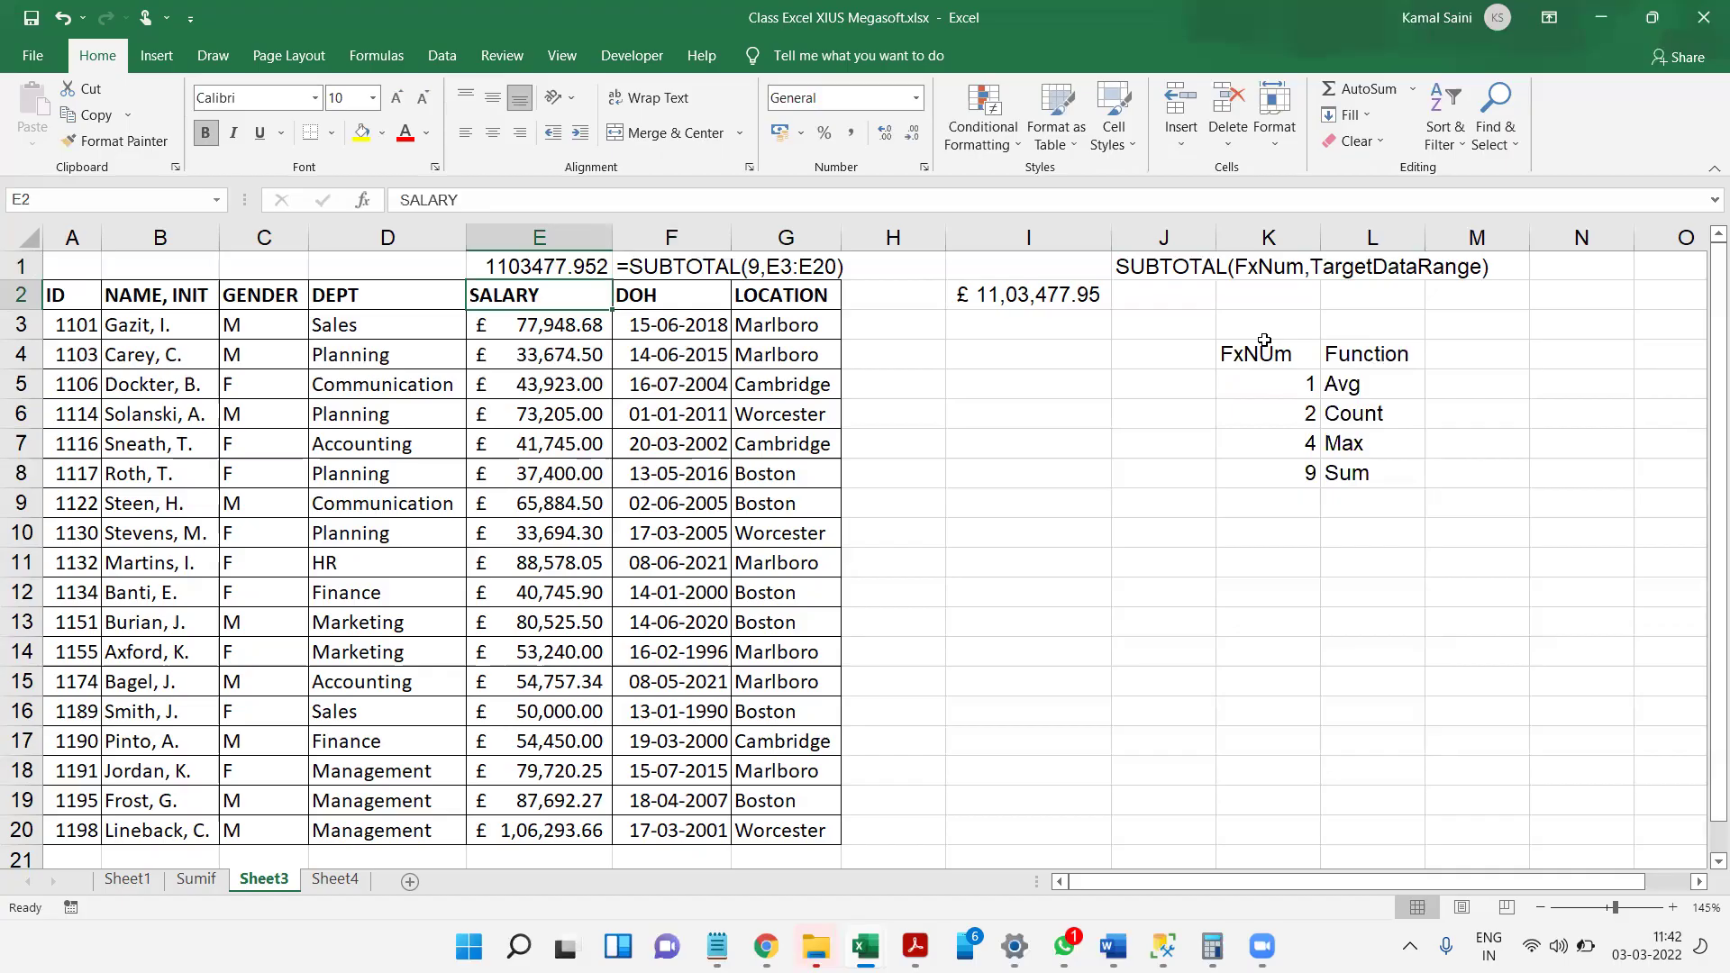
{"action": "key", "text": "Up"}
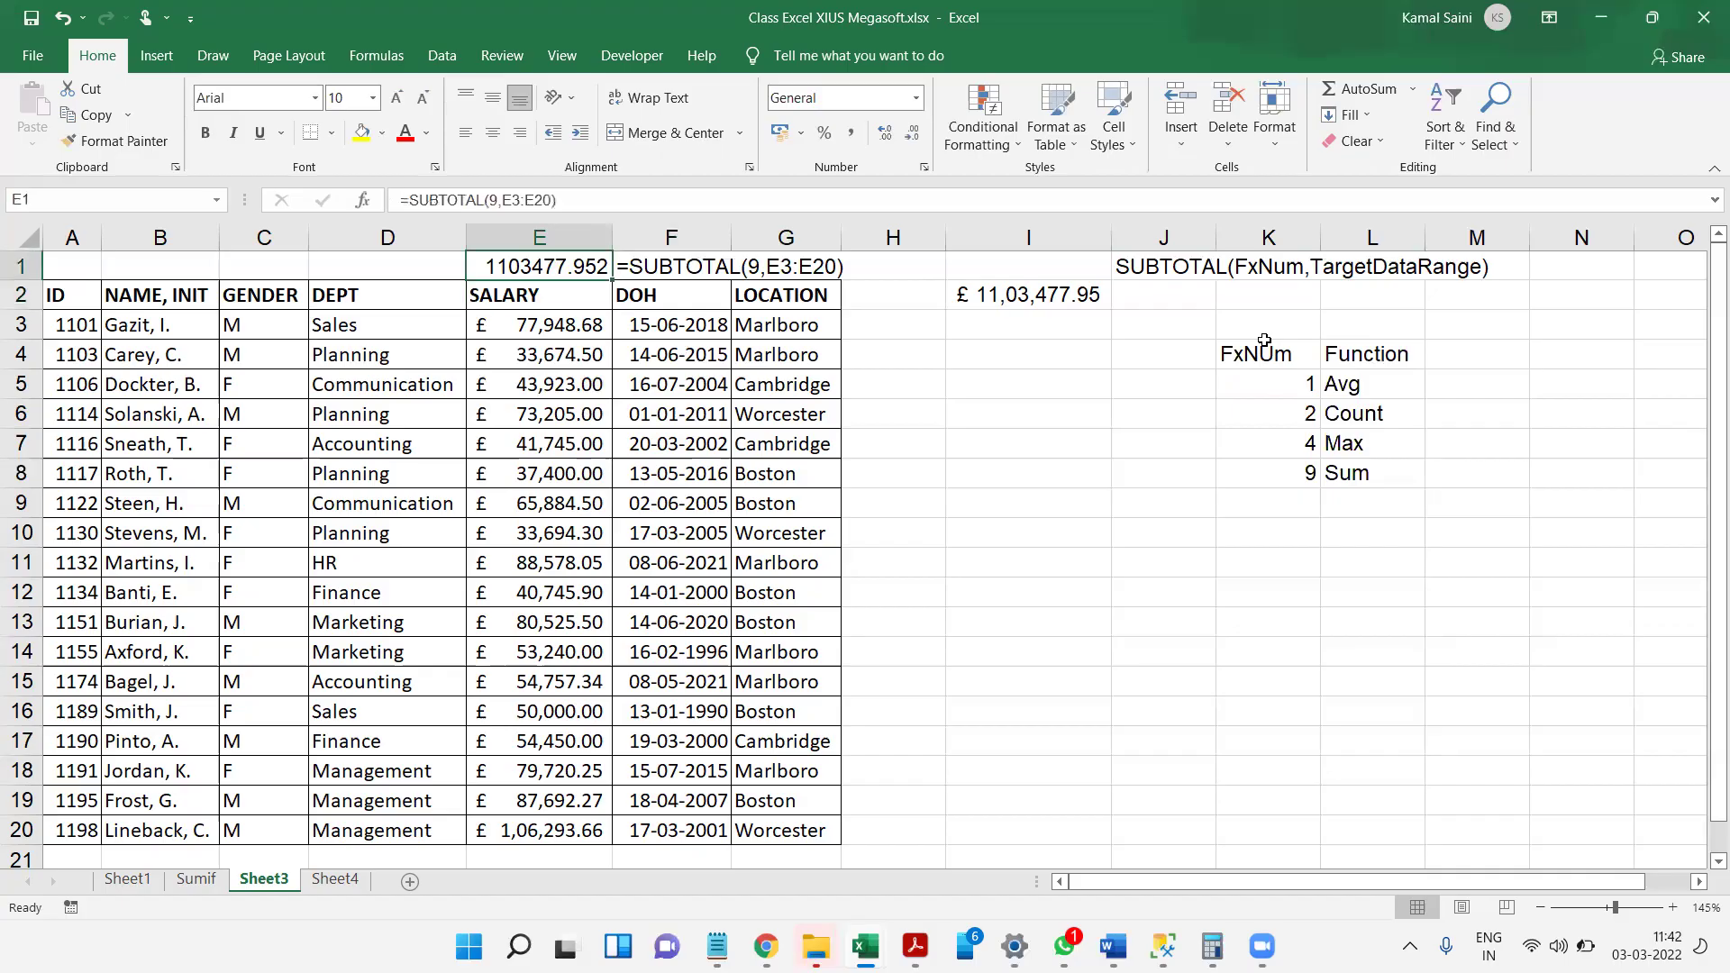
{"action": "key", "text": "F2"}
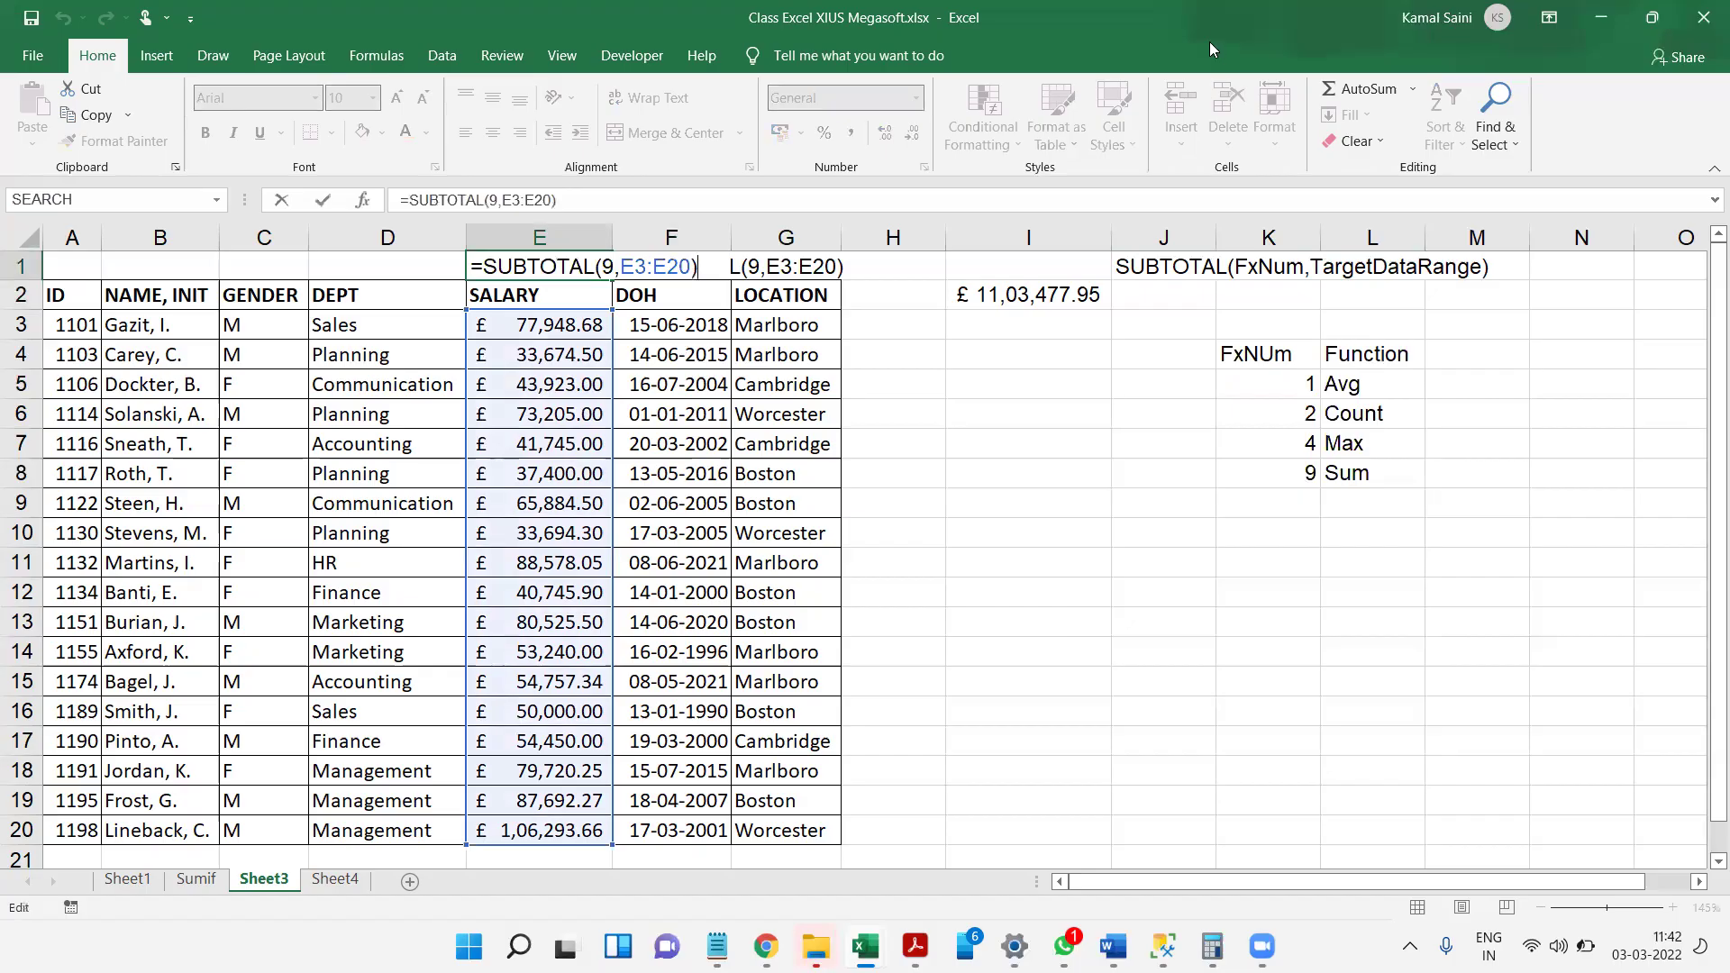
{"action": "left_click", "coordinate": [1227, 114]}
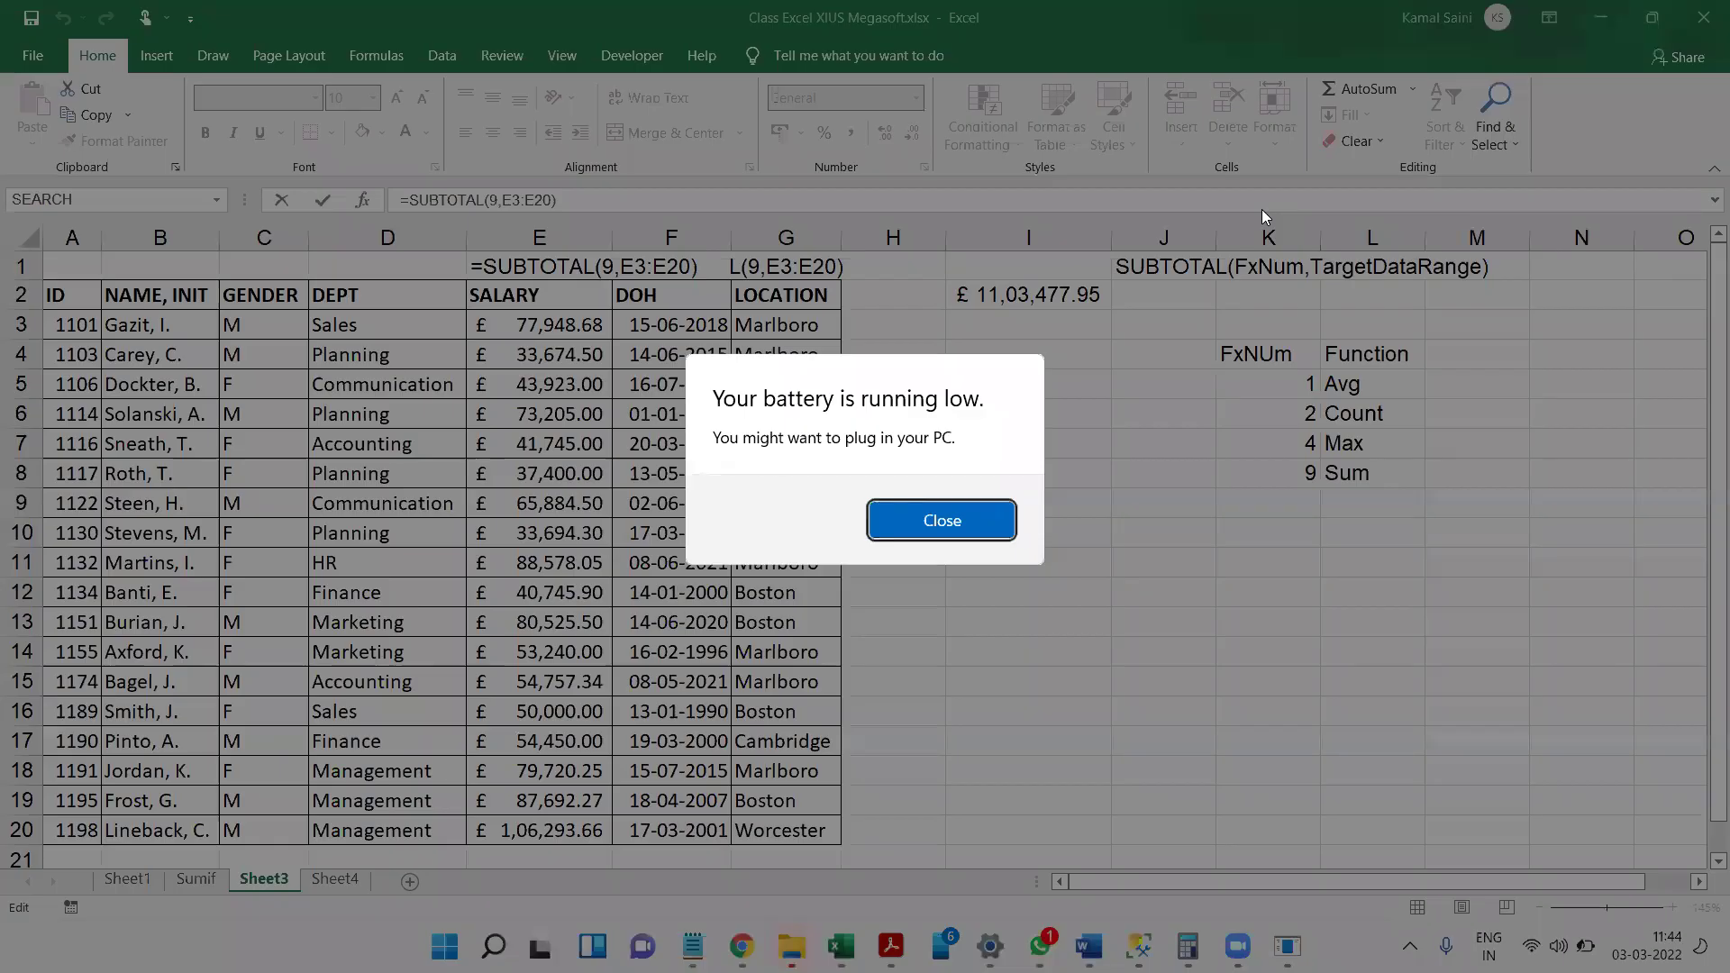
{"action": "key", "text": "Return"}
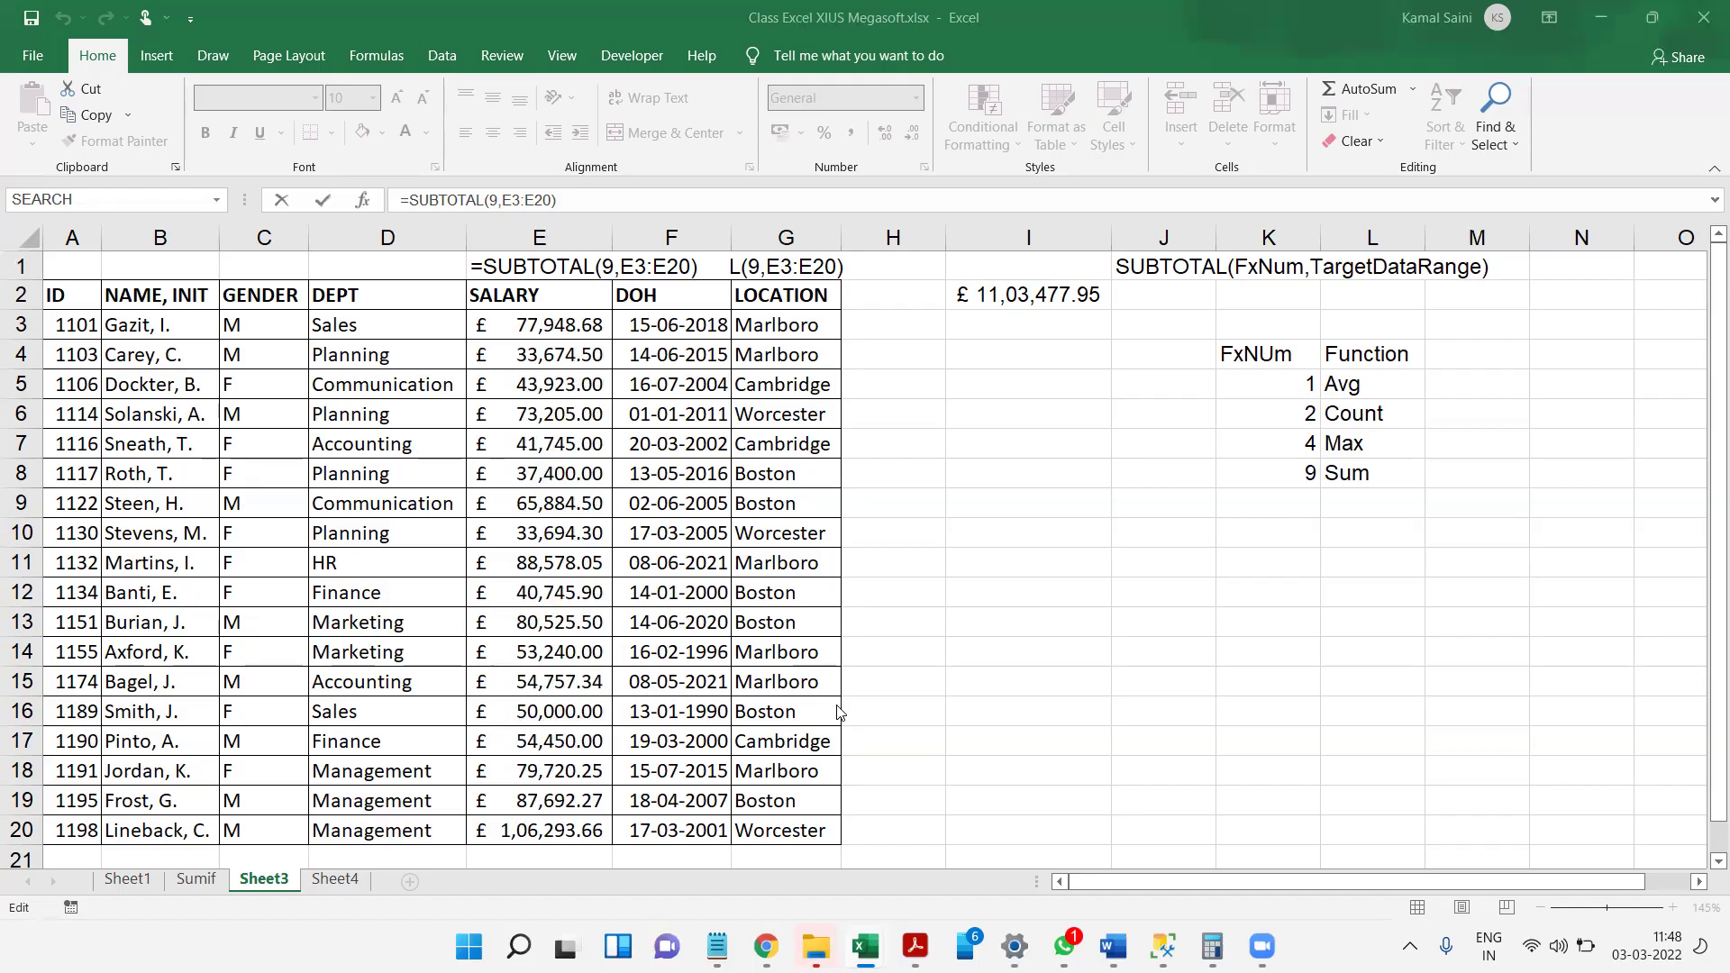
{"action": "left_click", "coordinate": [488, 632]}
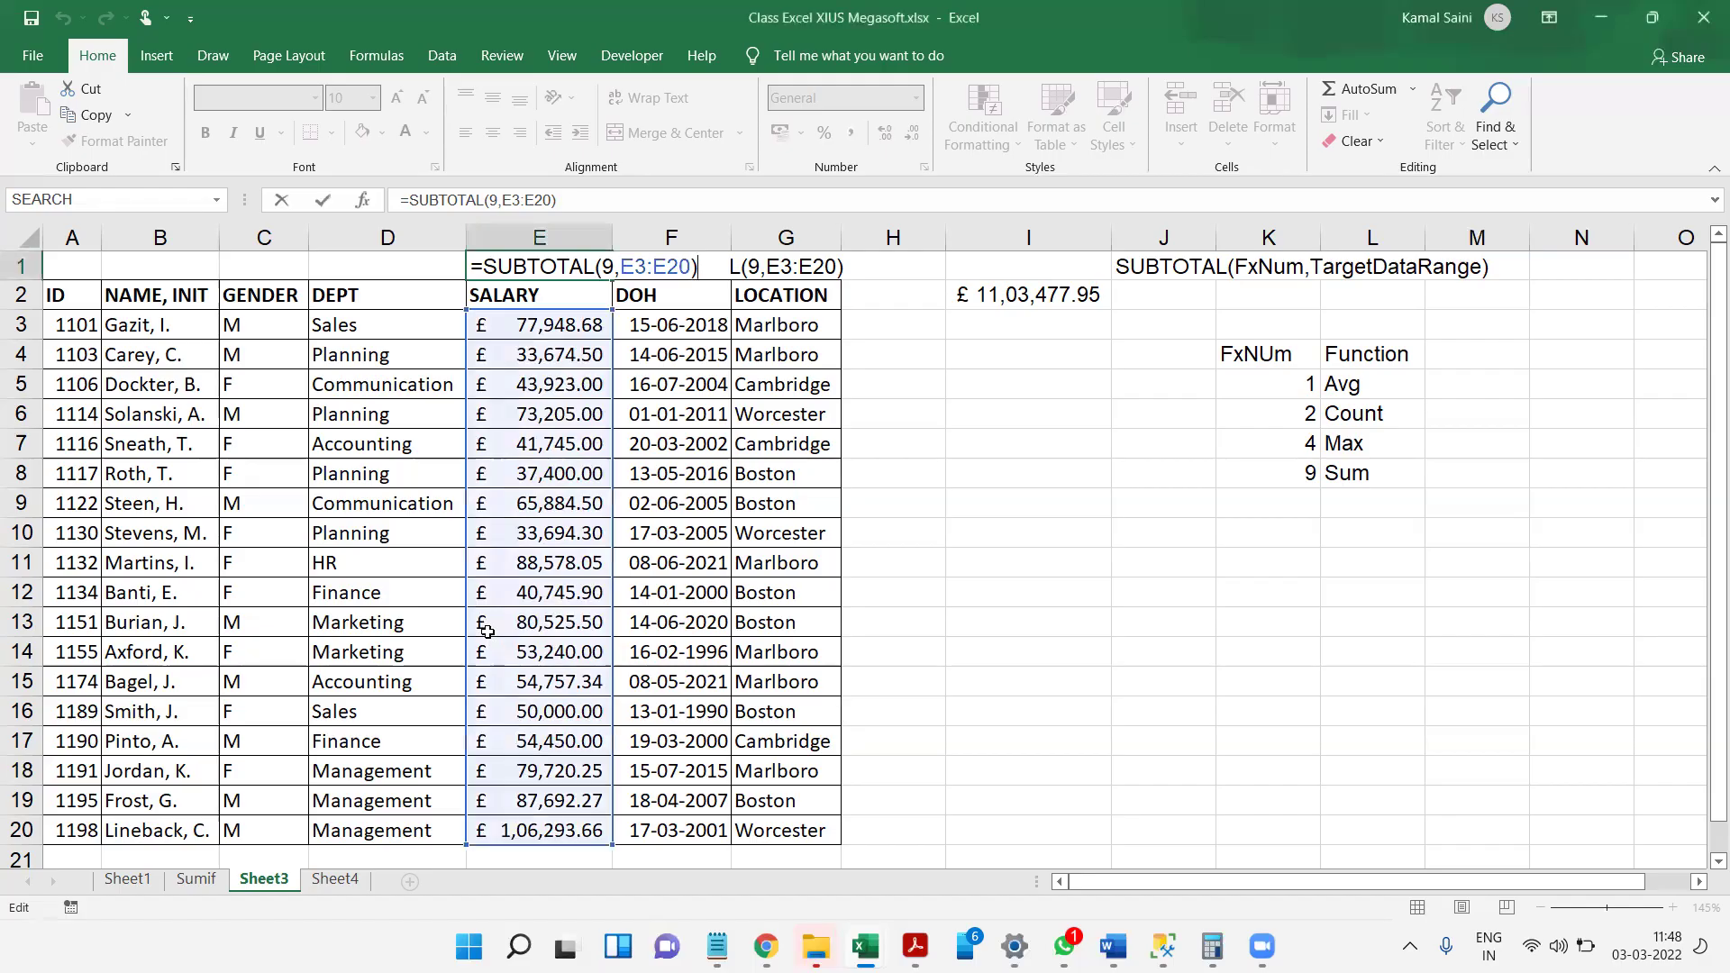
{"action": "key", "text": "Return"}
- Copy the whole employee table A2:G20, including its header row
{"action": "key", "text": "Left"}
{"action": "key", "text": "Left"}
{"action": "key", "text": "Left"}
{"action": "key", "text": "Left"}
{"action": "key", "text": "ctrl+shift+Down"}
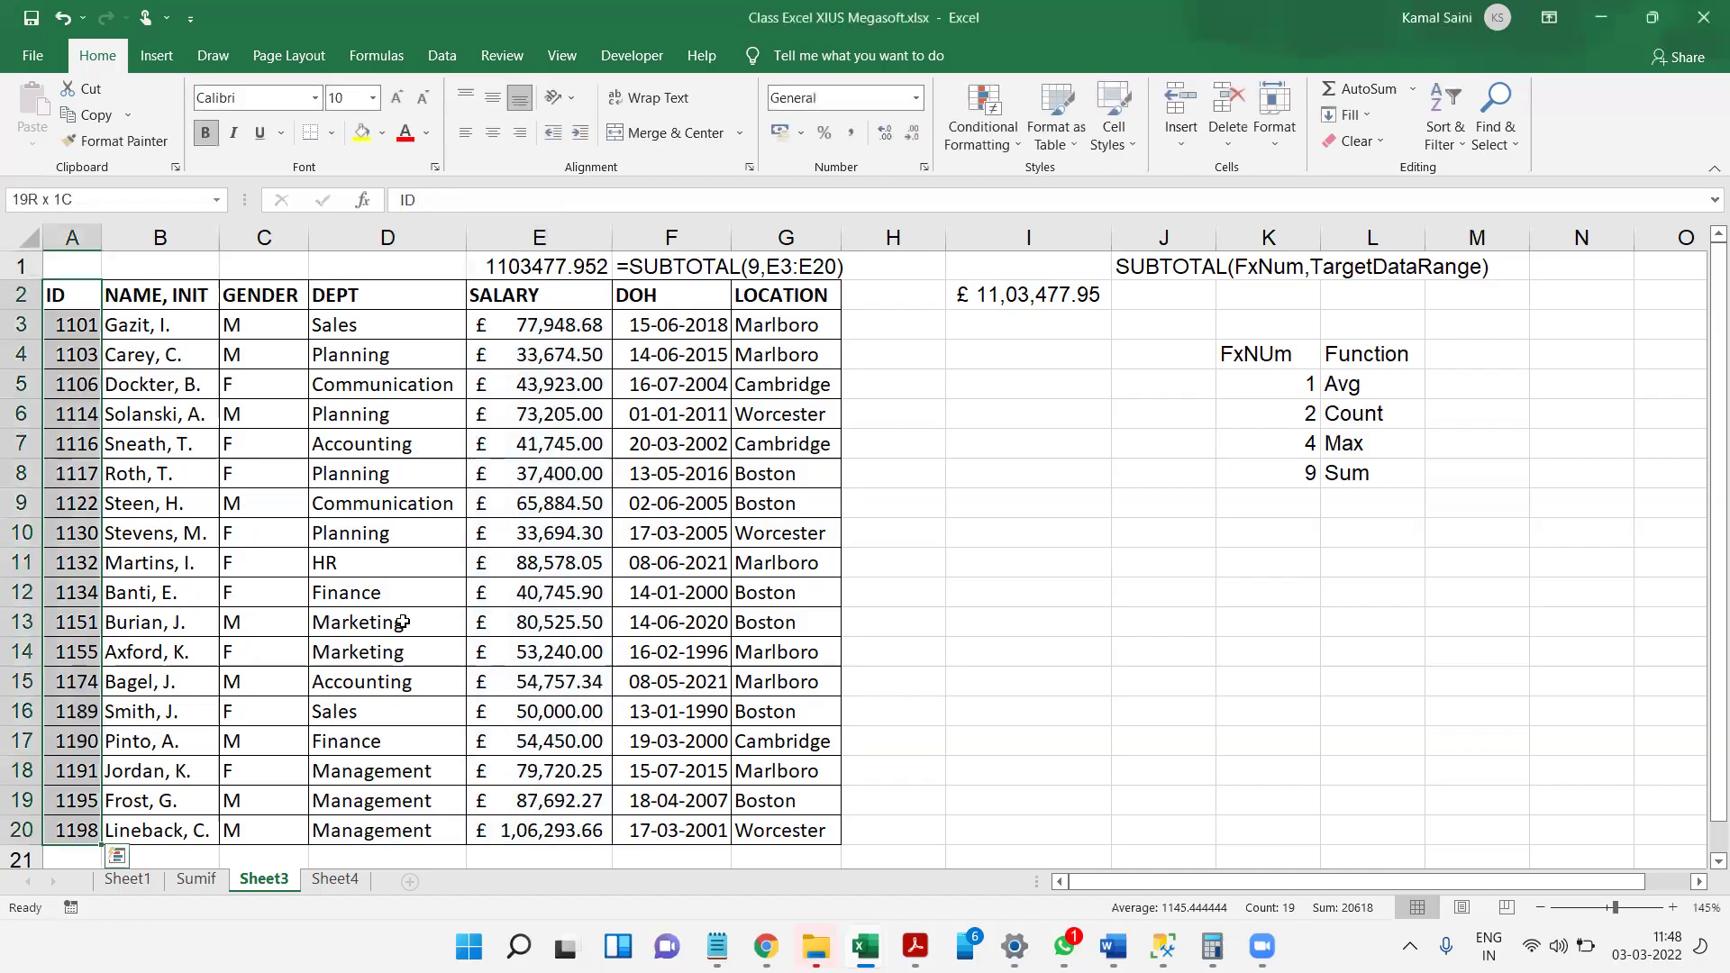
{"action": "key", "text": "ctrl+shift+Right"}
{"action": "key", "text": "ctrl+c"}
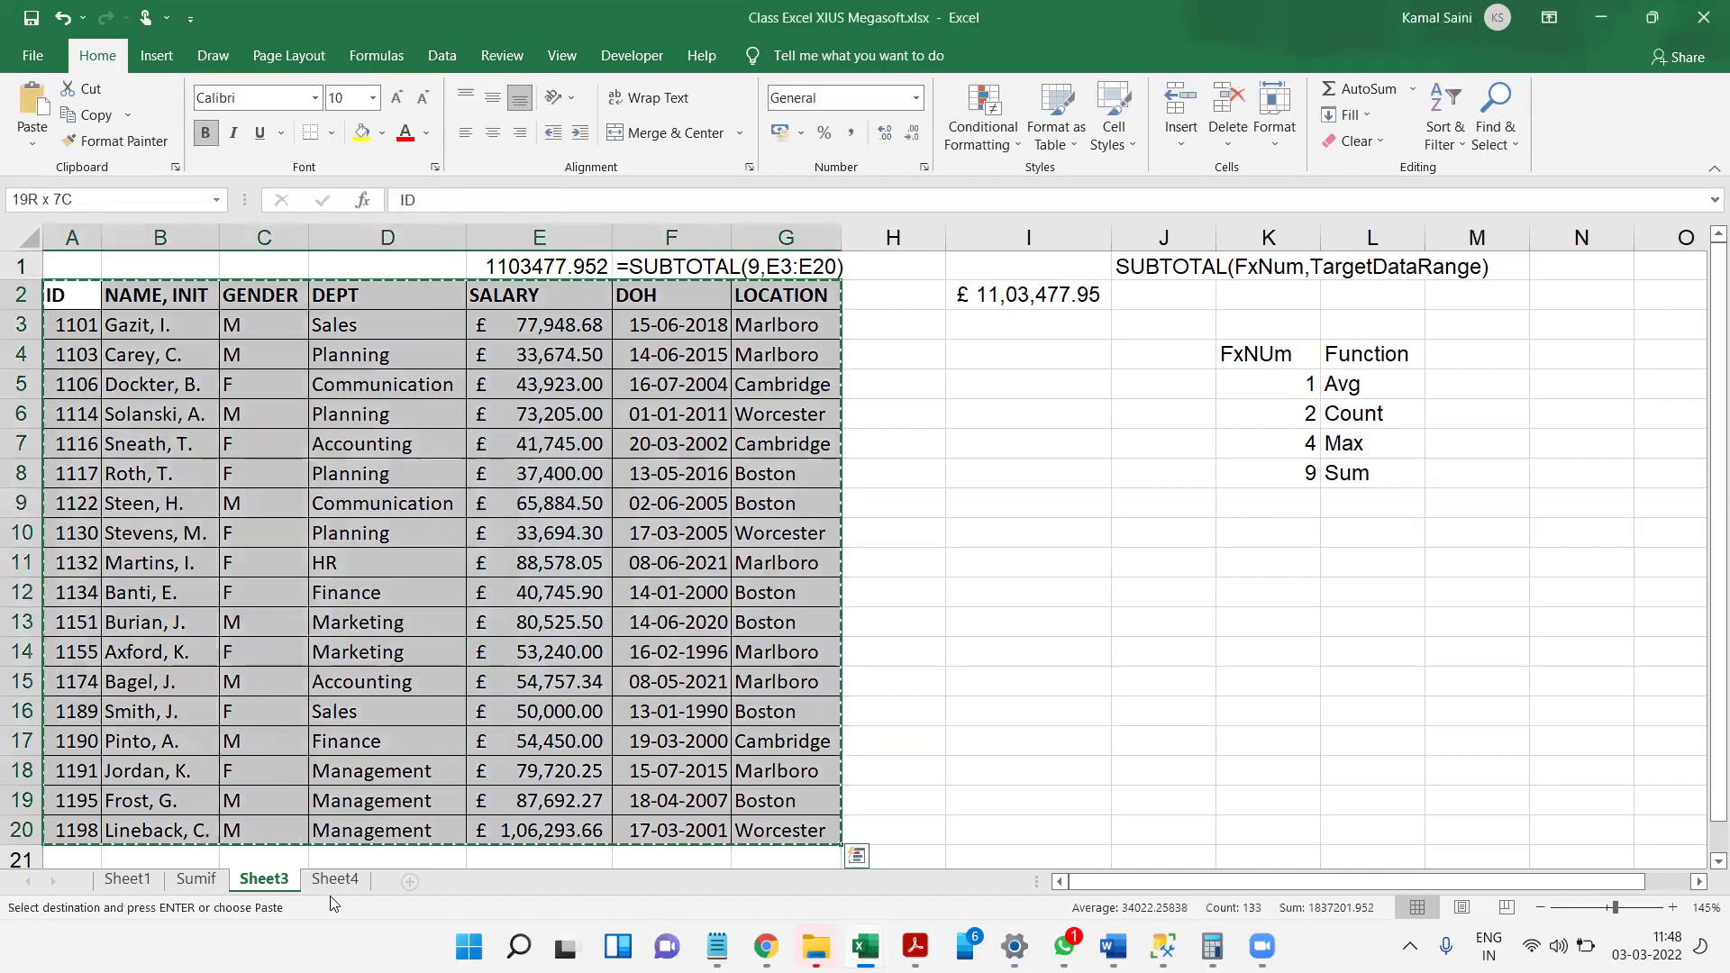
- Rename Sheet3 as Subtotal
{"action": "left_click", "coordinate": [373, 707]}
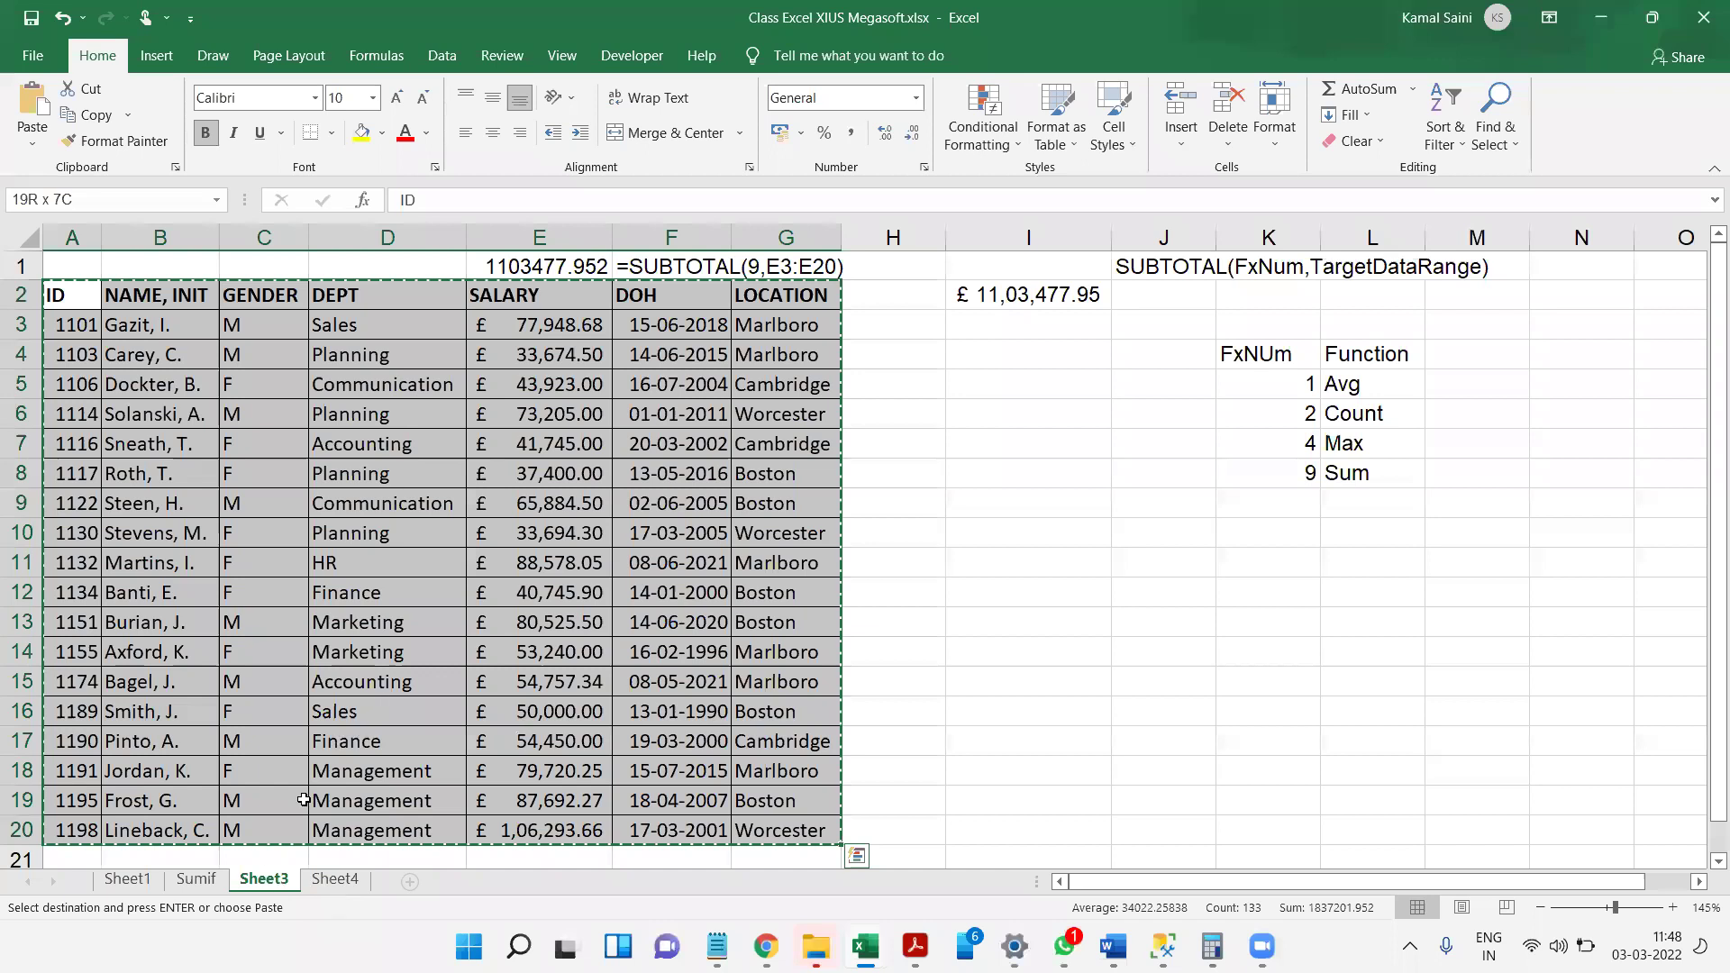
{"action": "double_click", "coordinate": [268, 874]}
{"action": "type", "text": "Subtotak"}
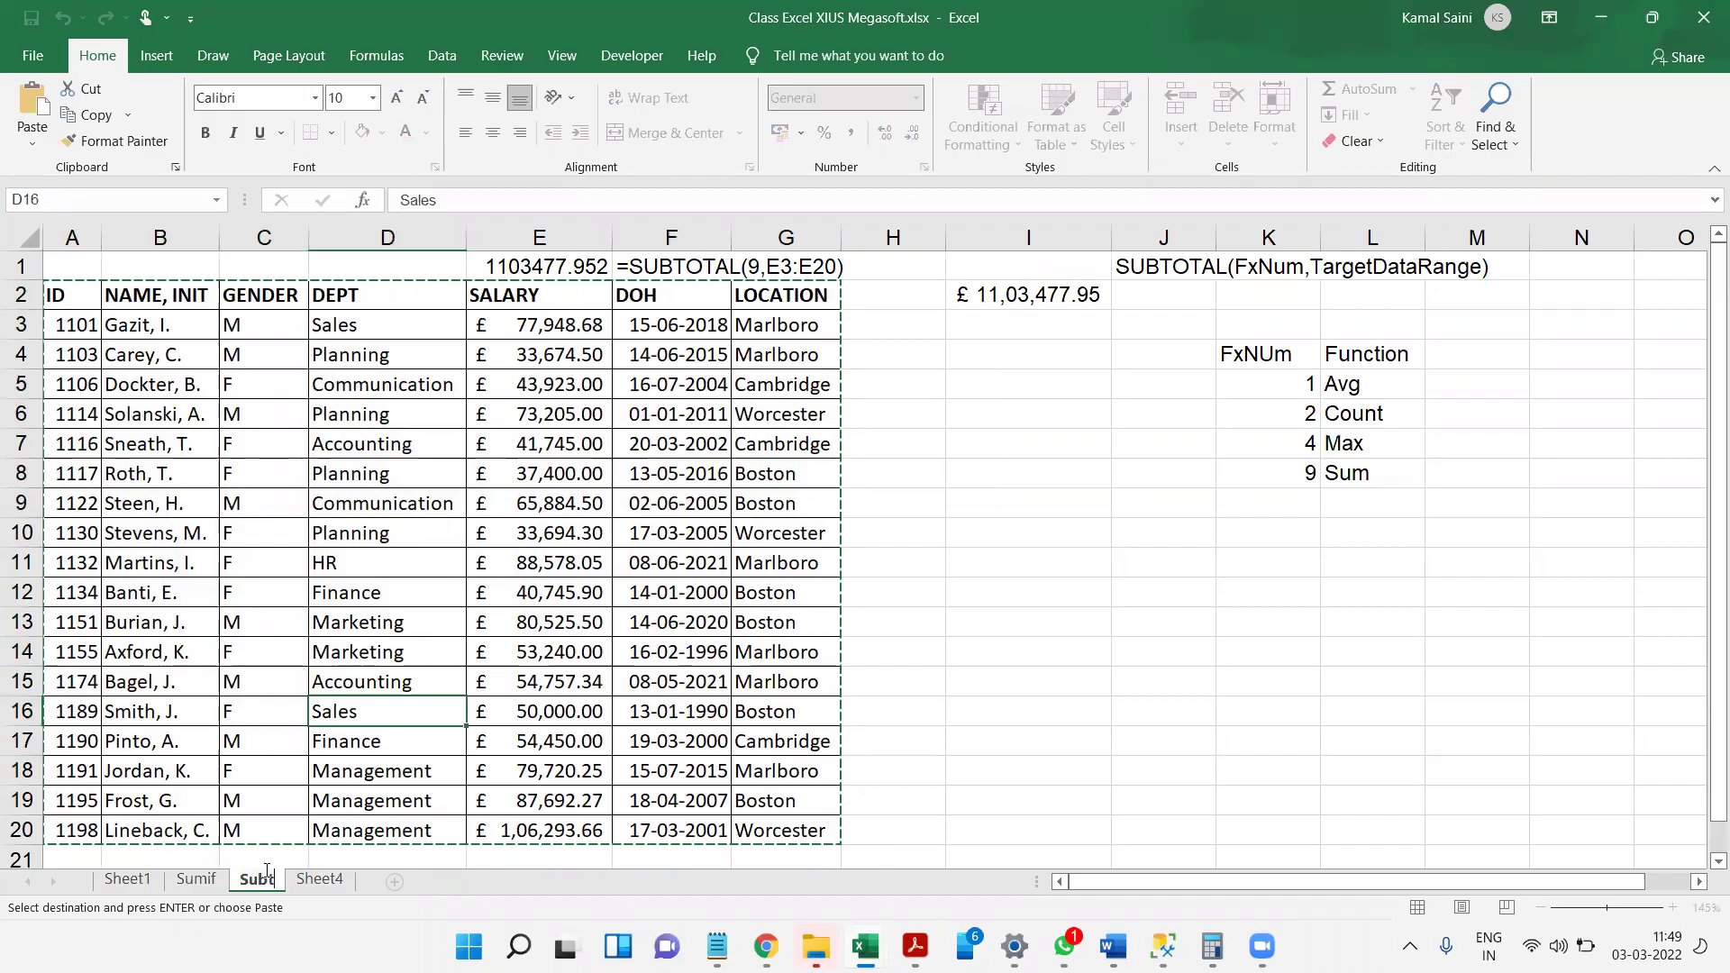
{"action": "key", "text": "Return"}
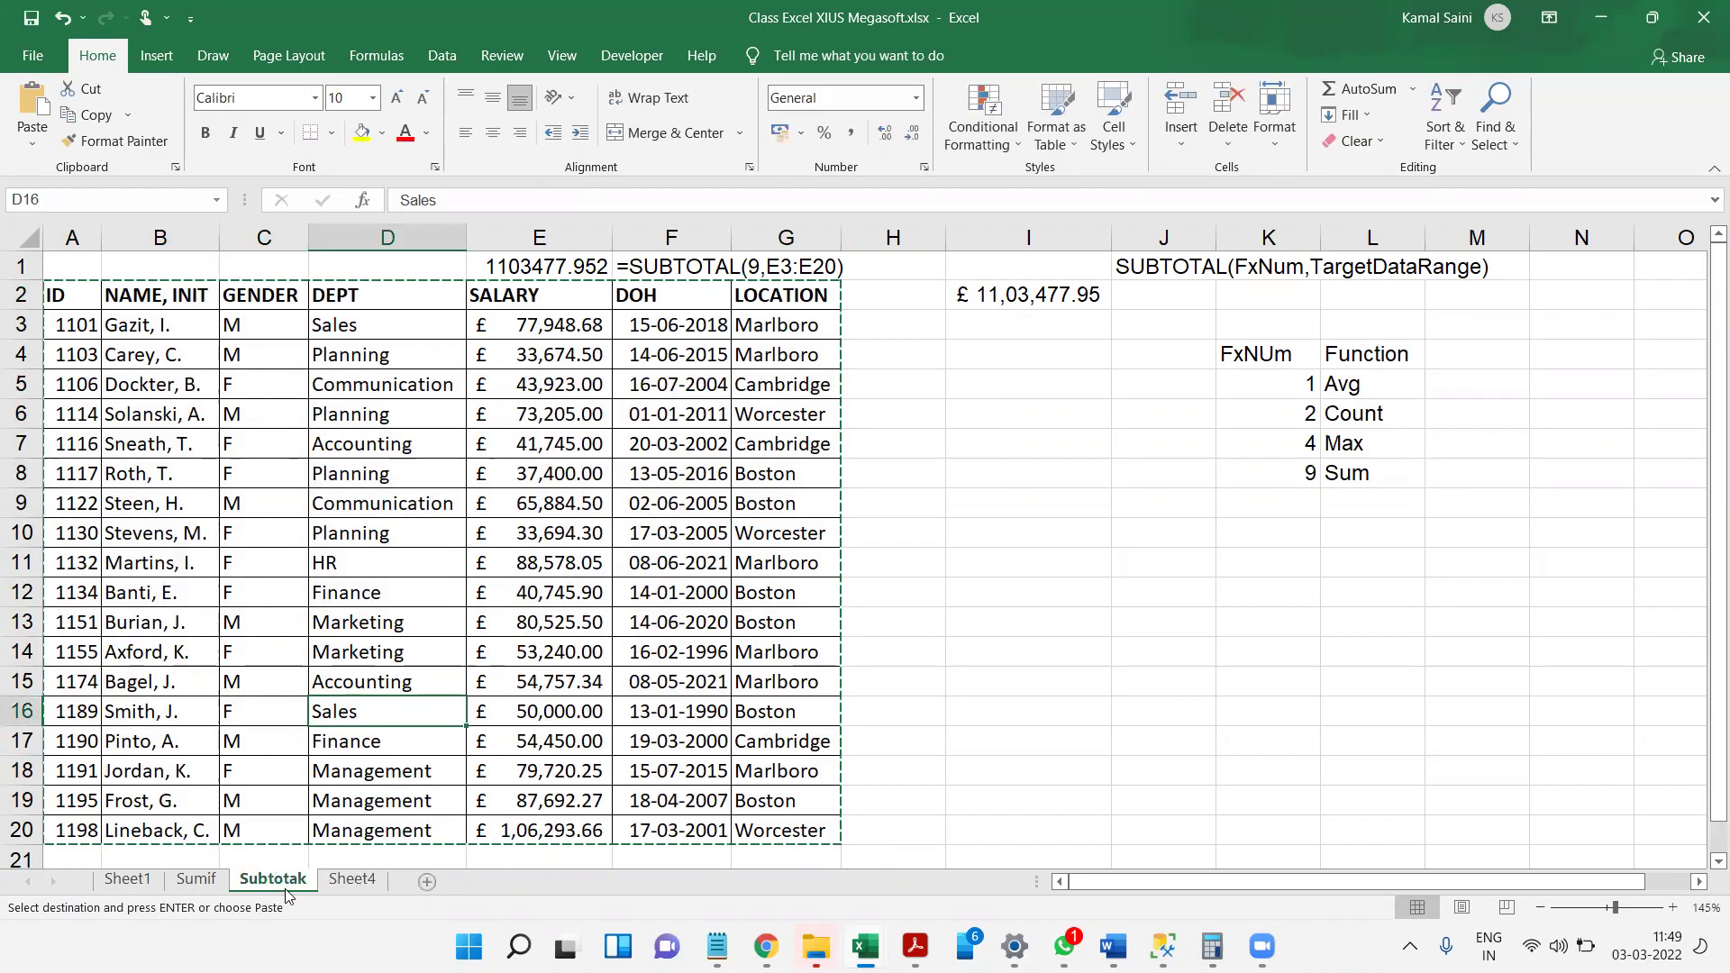
{"action": "double_click", "coordinate": [298, 881]}
{"action": "double_click", "coordinate": [299, 881]}
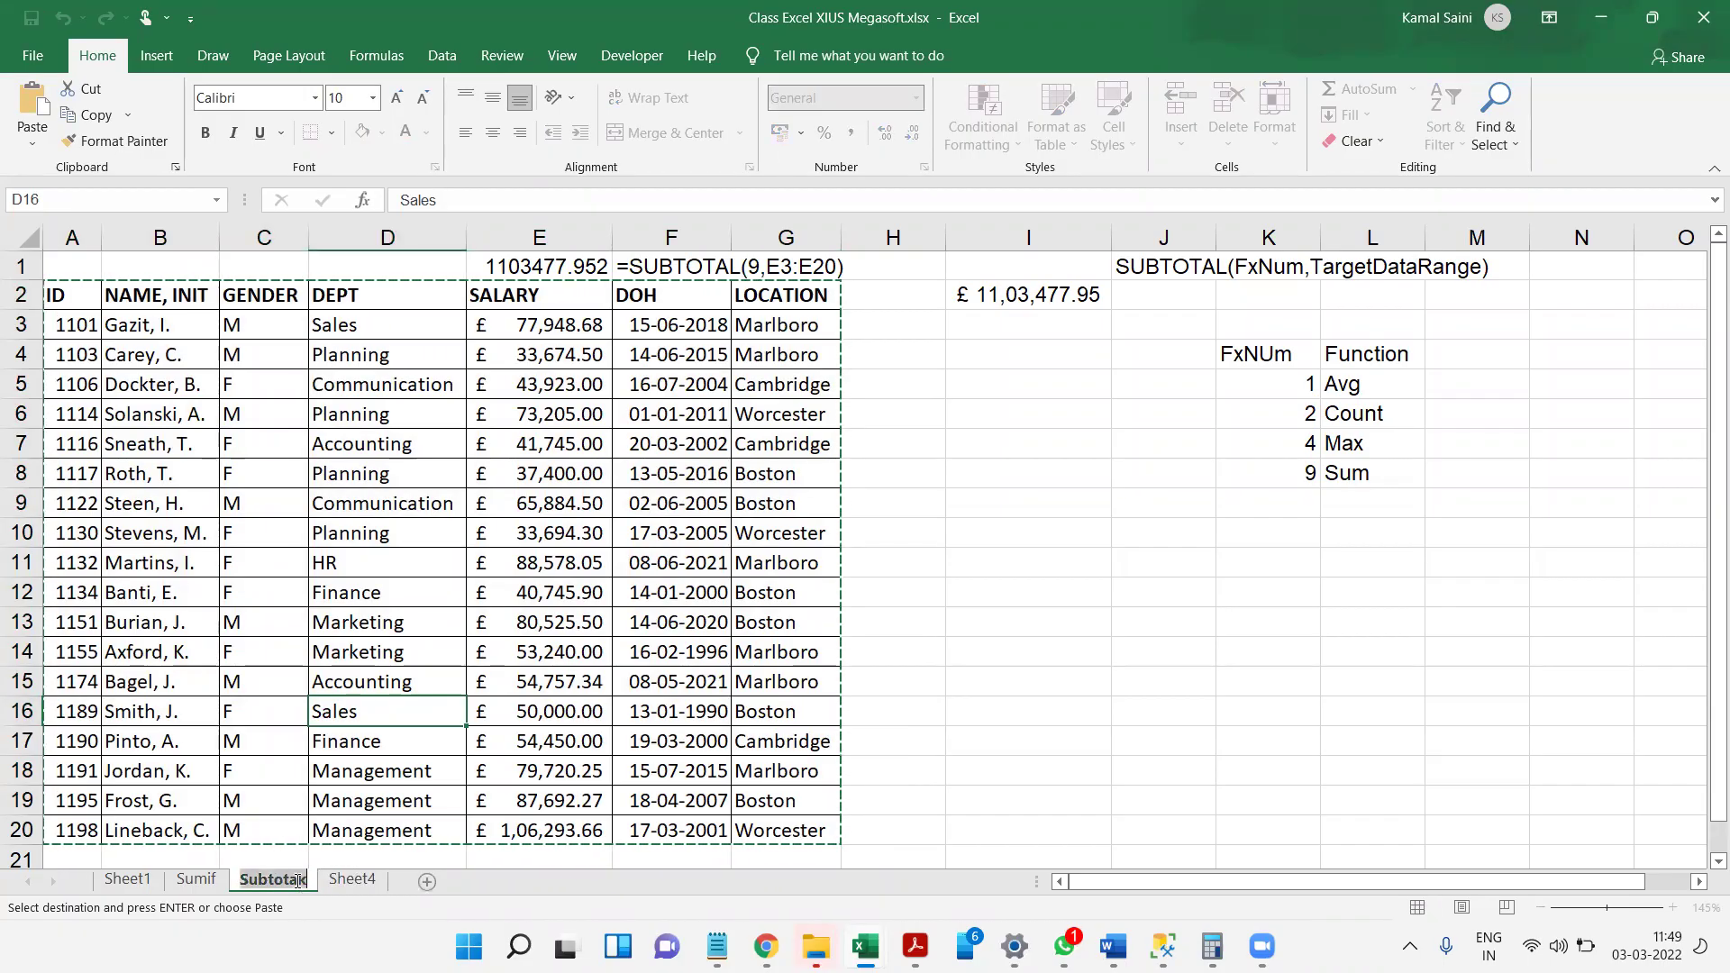
{"action": "left_click", "coordinate": [302, 881]}
{"action": "key", "text": "BackSpace"}
{"action": "type", "text": "l"}
{"action": "key", "text": "Return"}
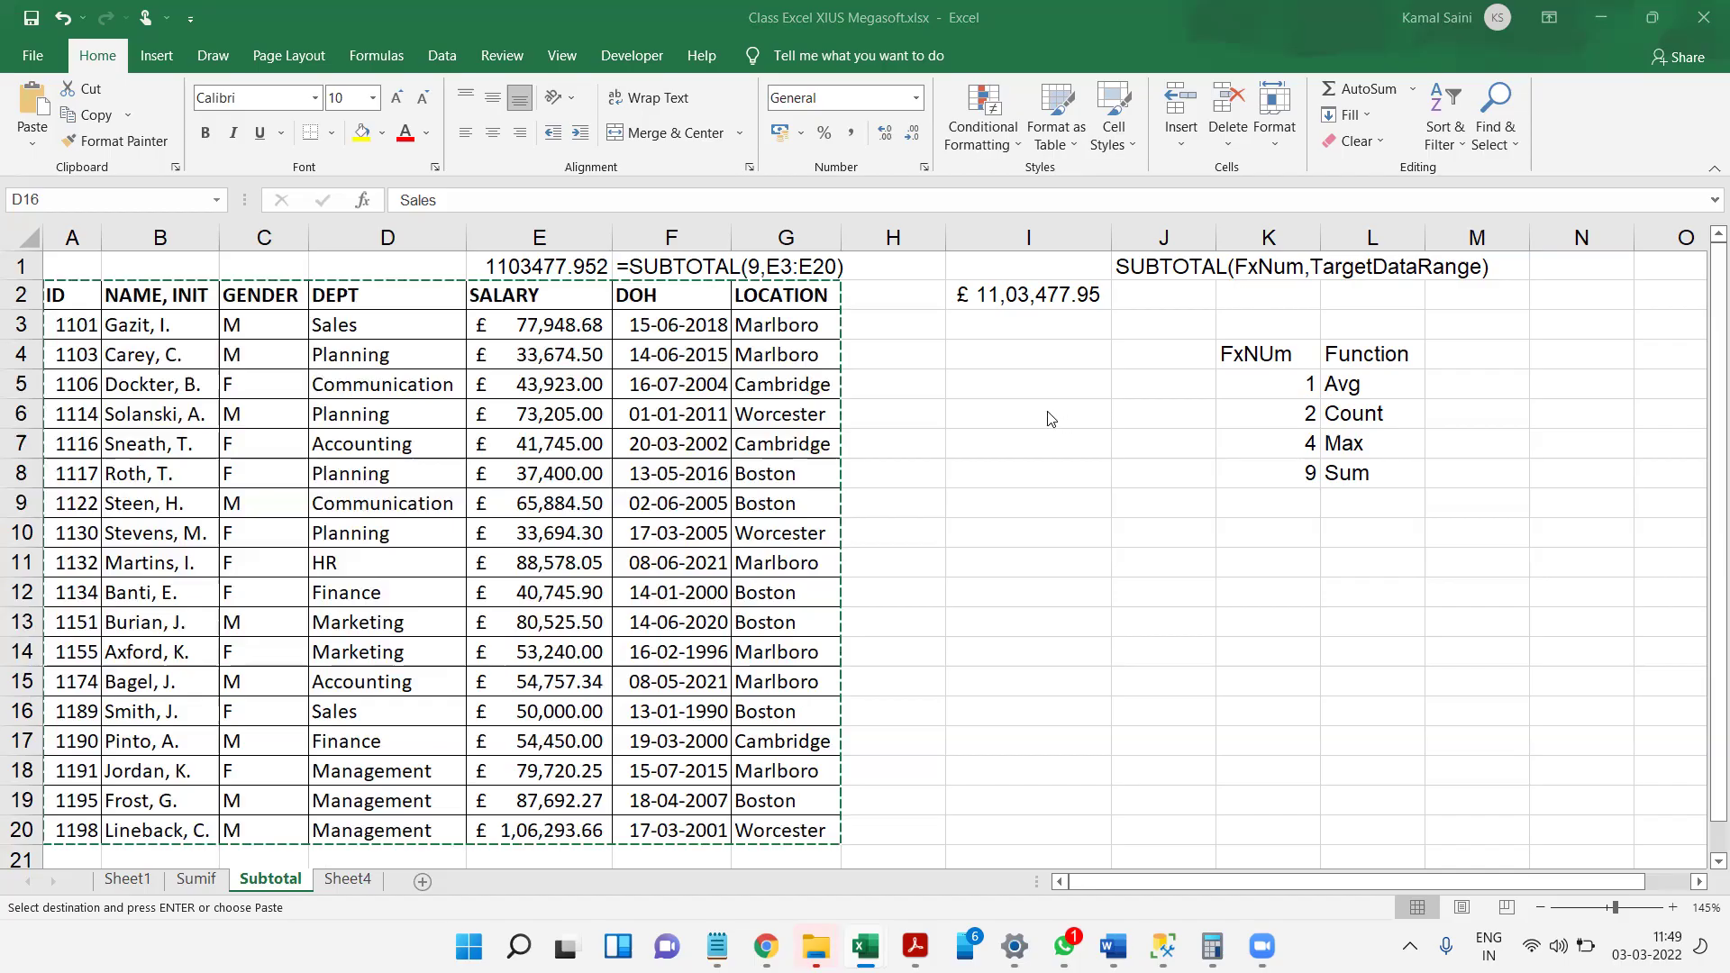
- Paste the employee table into Sheet4 starting at A1 and autofit its column widths
{"action": "left_click", "coordinate": [348, 885]}
{"action": "key", "text": "ctrl+Home"}
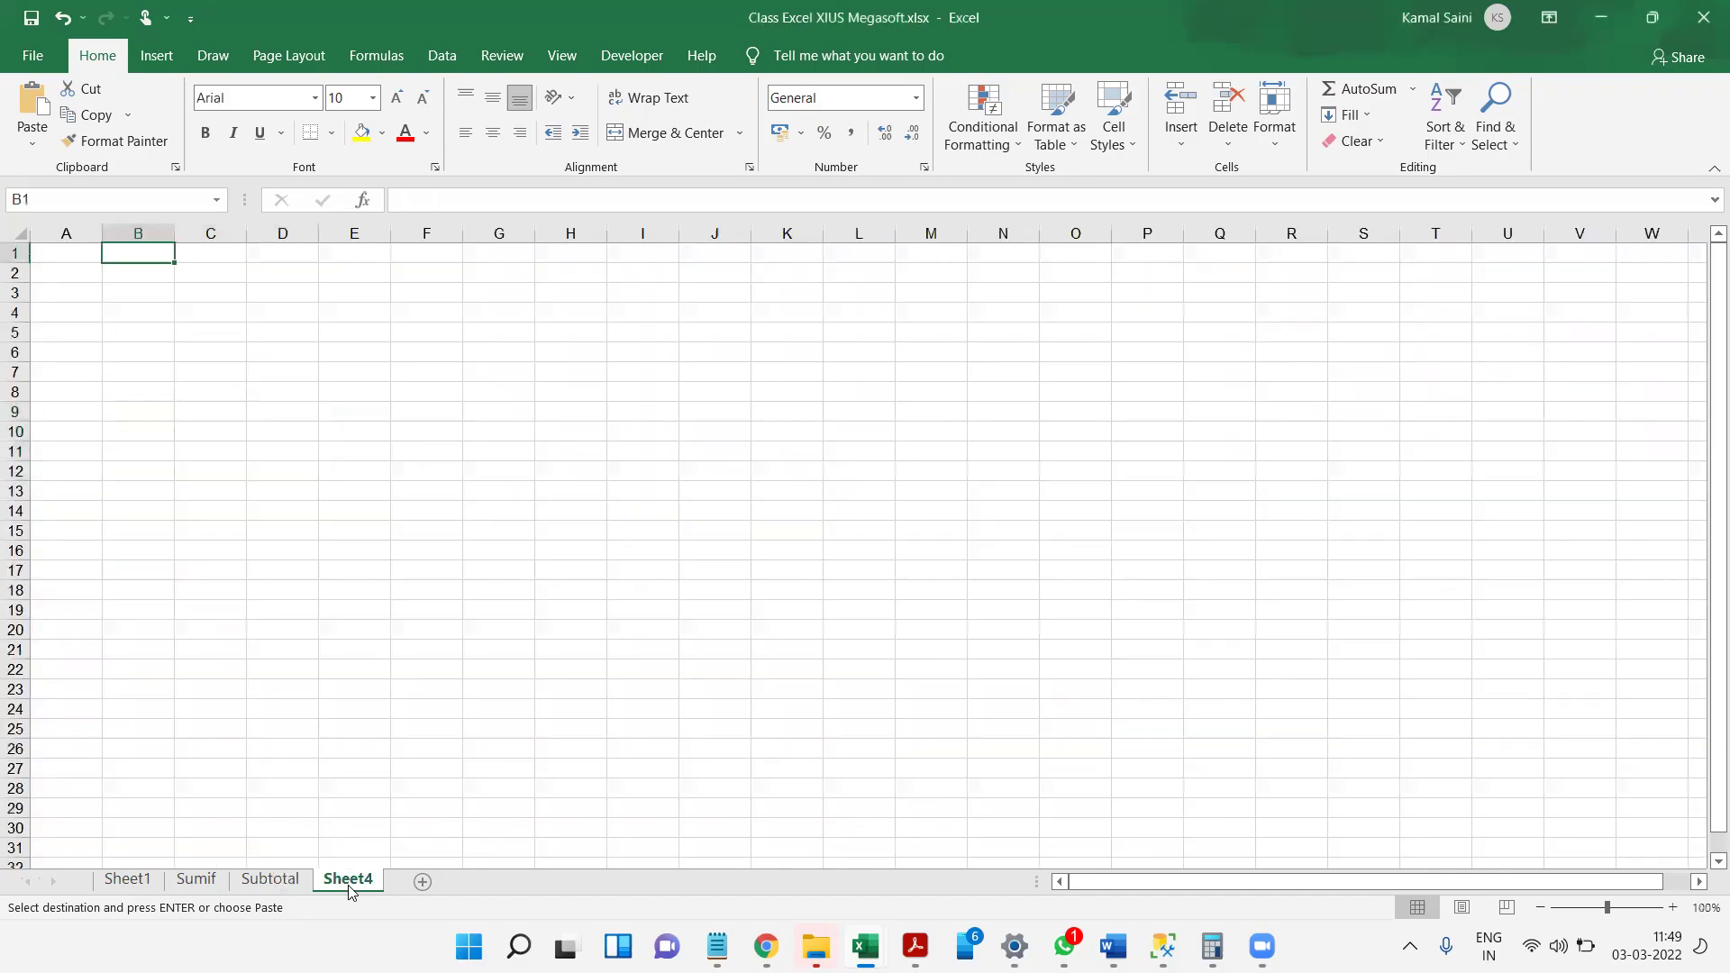
{"action": "key", "text": "ctrl+v"}
{"action": "key", "text": "alt+h"}
{"action": "key", "text": "o"}
{"action": "key", "text": "i"}
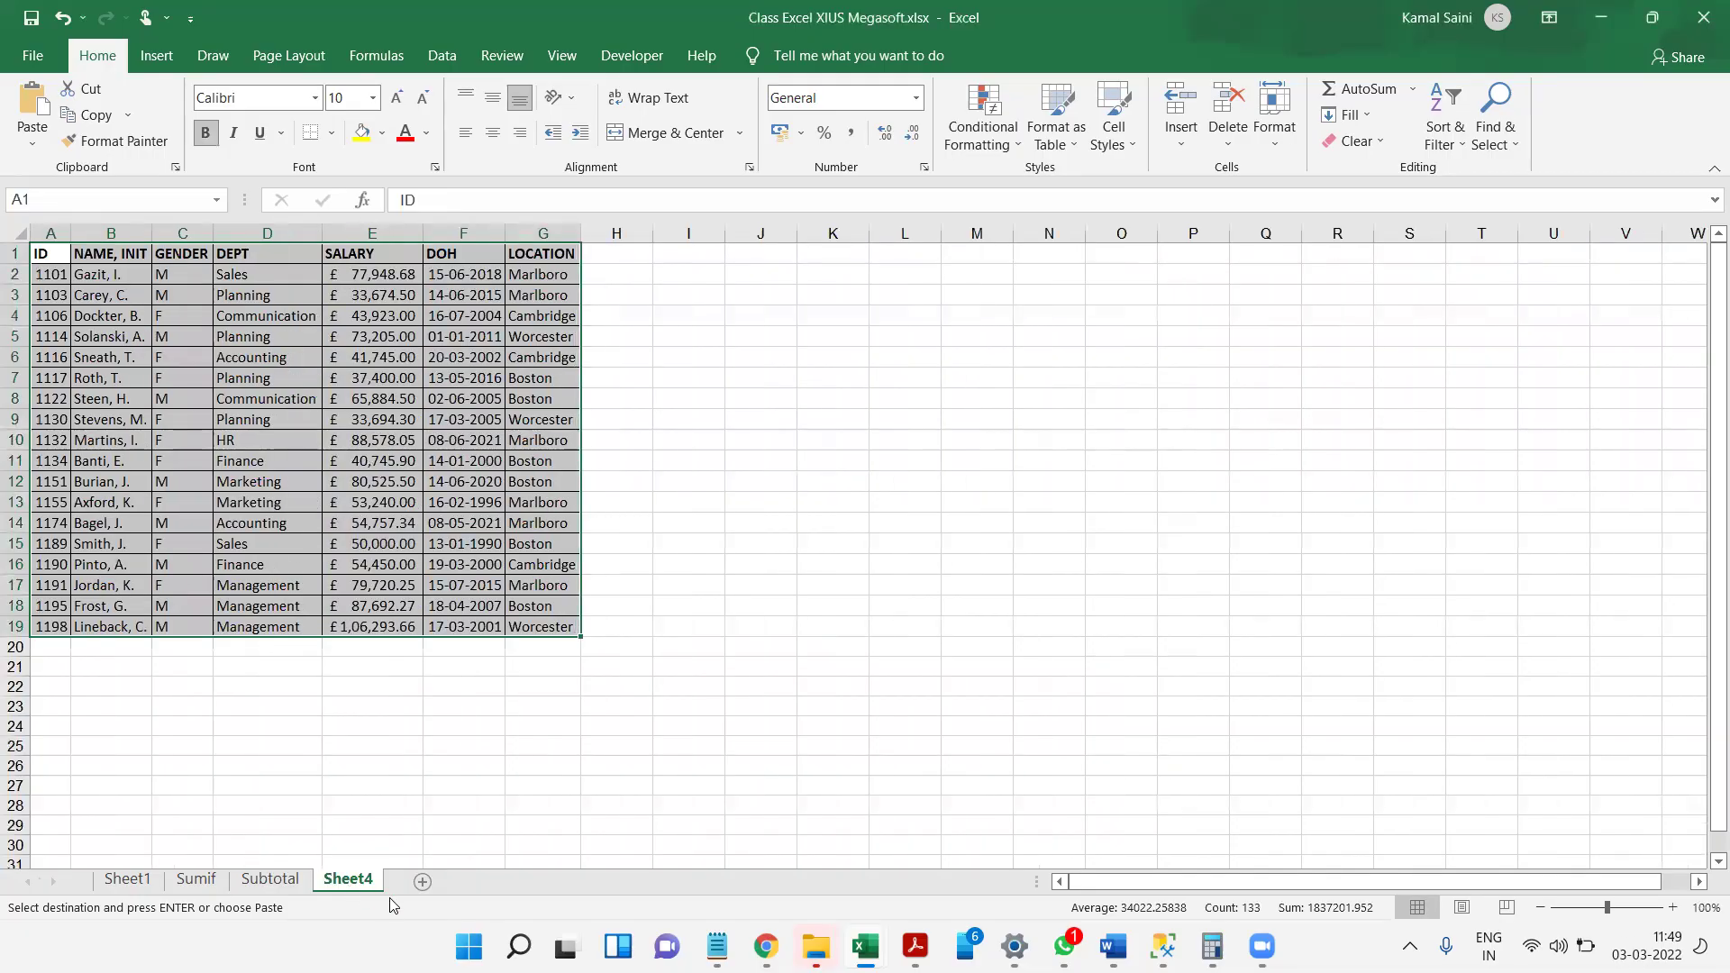
{"action": "scroll", "coordinate": [410, 805], "scroll_direction": "up", "scroll_amount": 2}
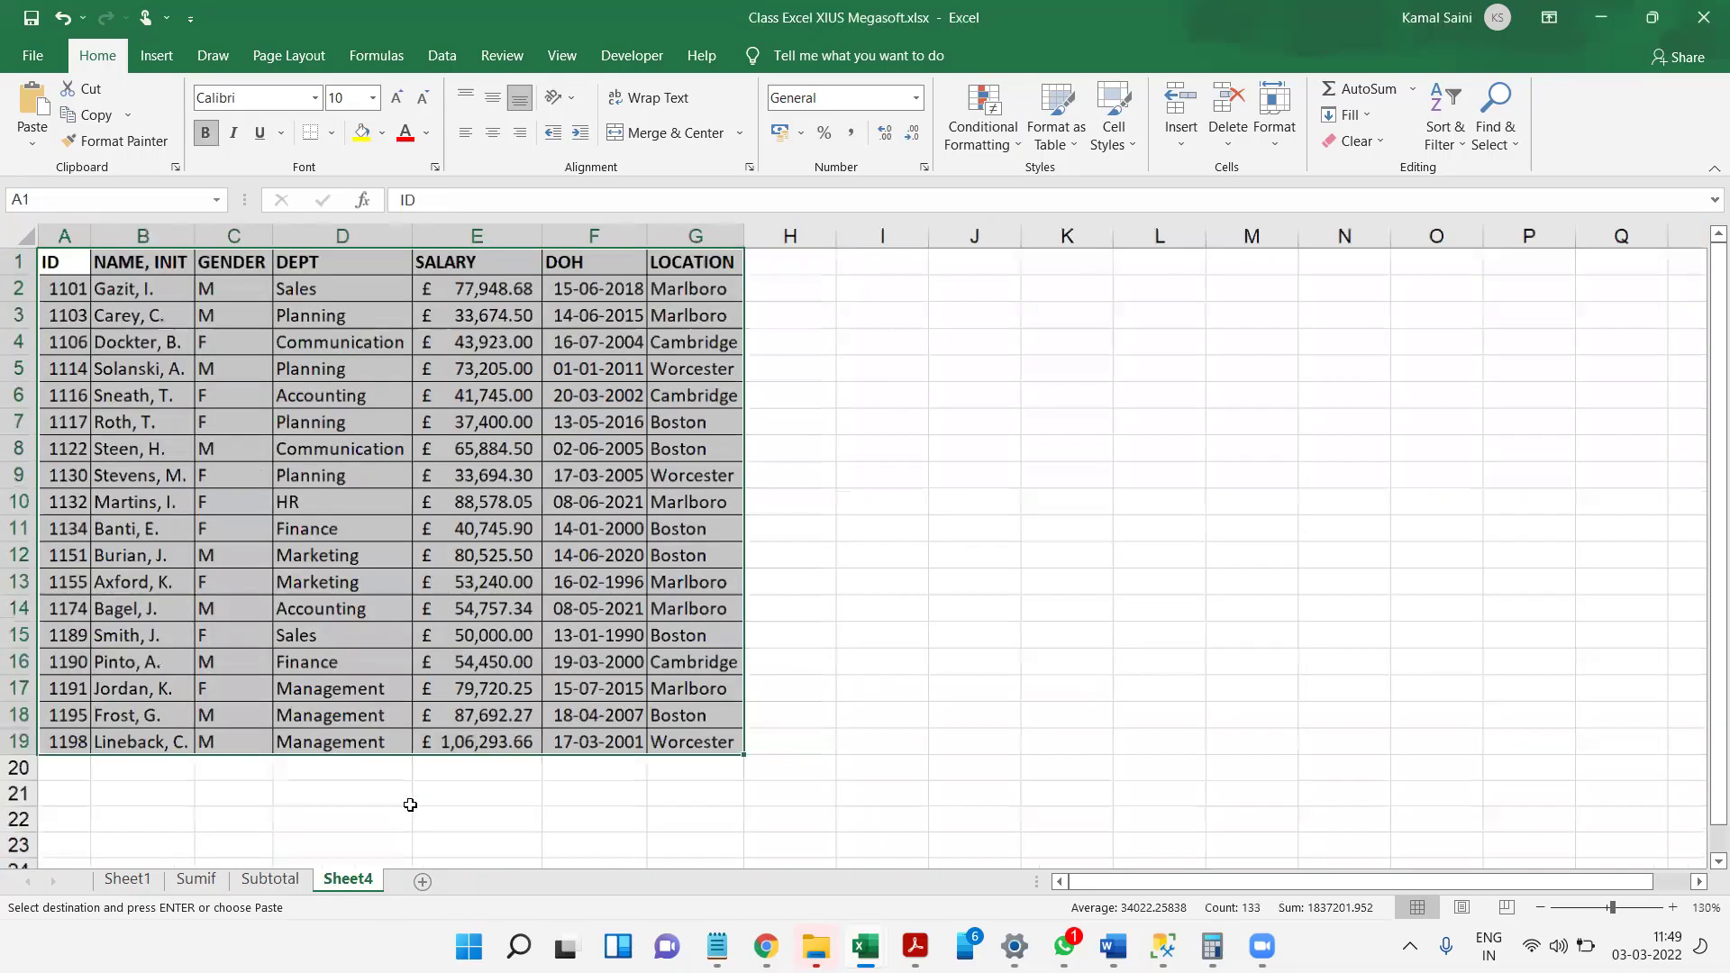
{"action": "scroll", "coordinate": [410, 805], "scroll_direction": "up", "scroll_amount": 1}
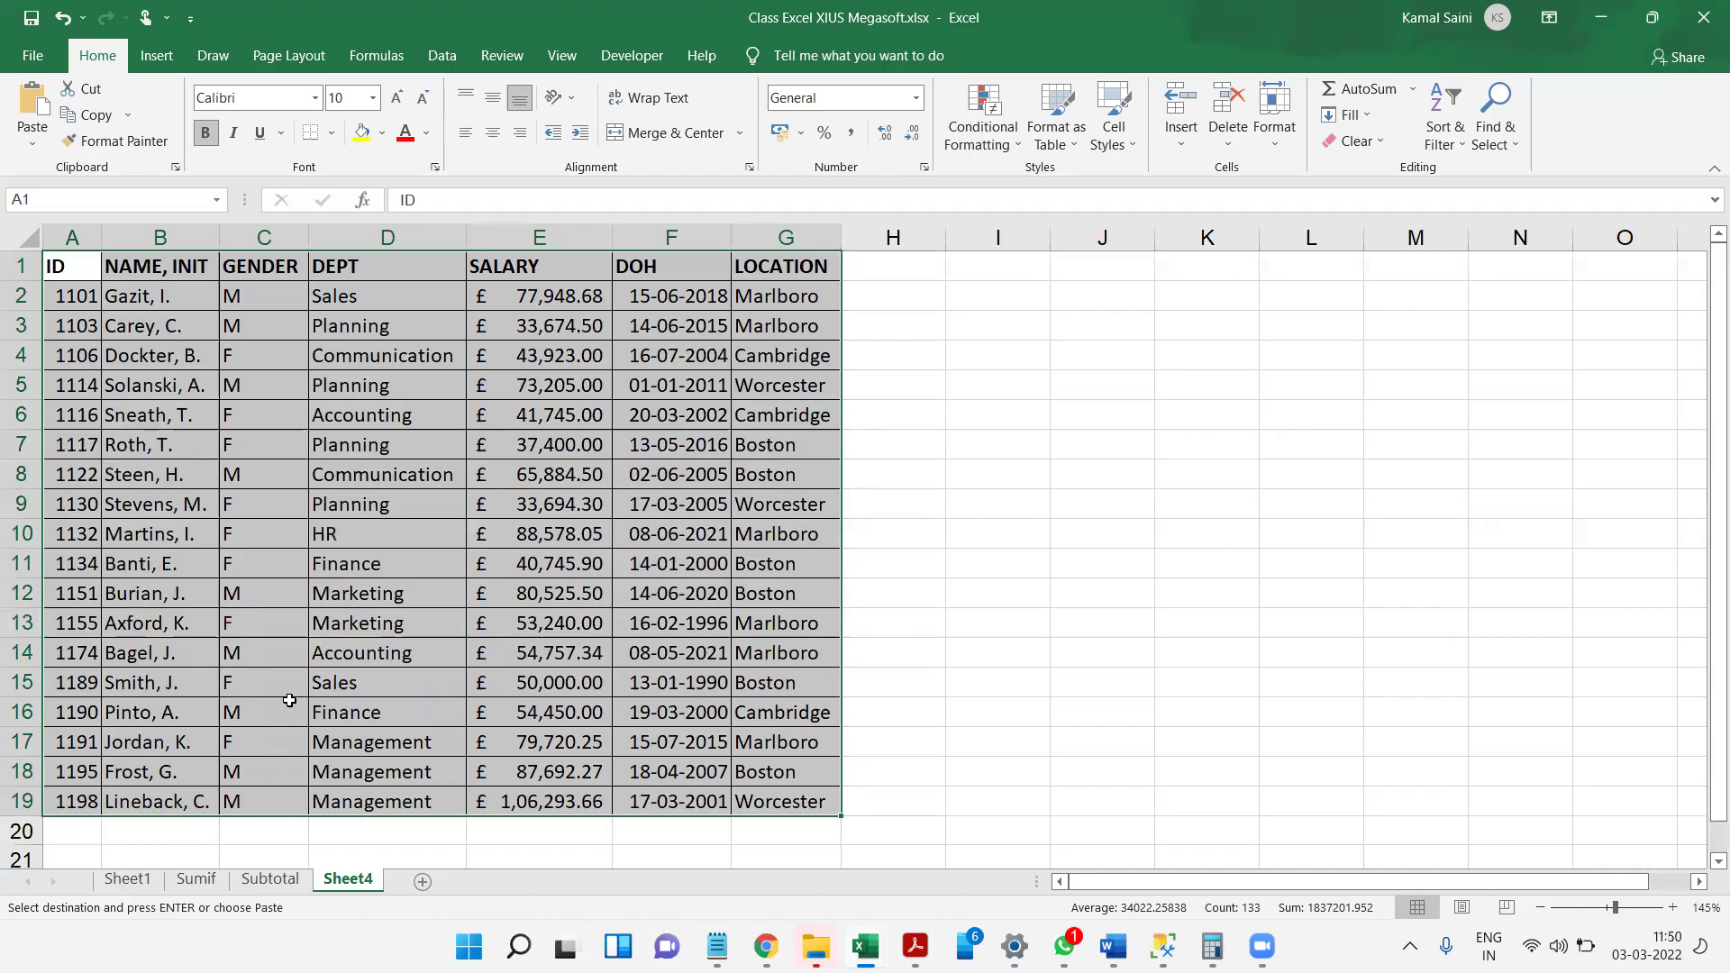
- Examine the extent of the employee table on Sheet4 and the repeated entries in its LOCATION column
{"action": "left_click", "coordinate": [1050, 453]}
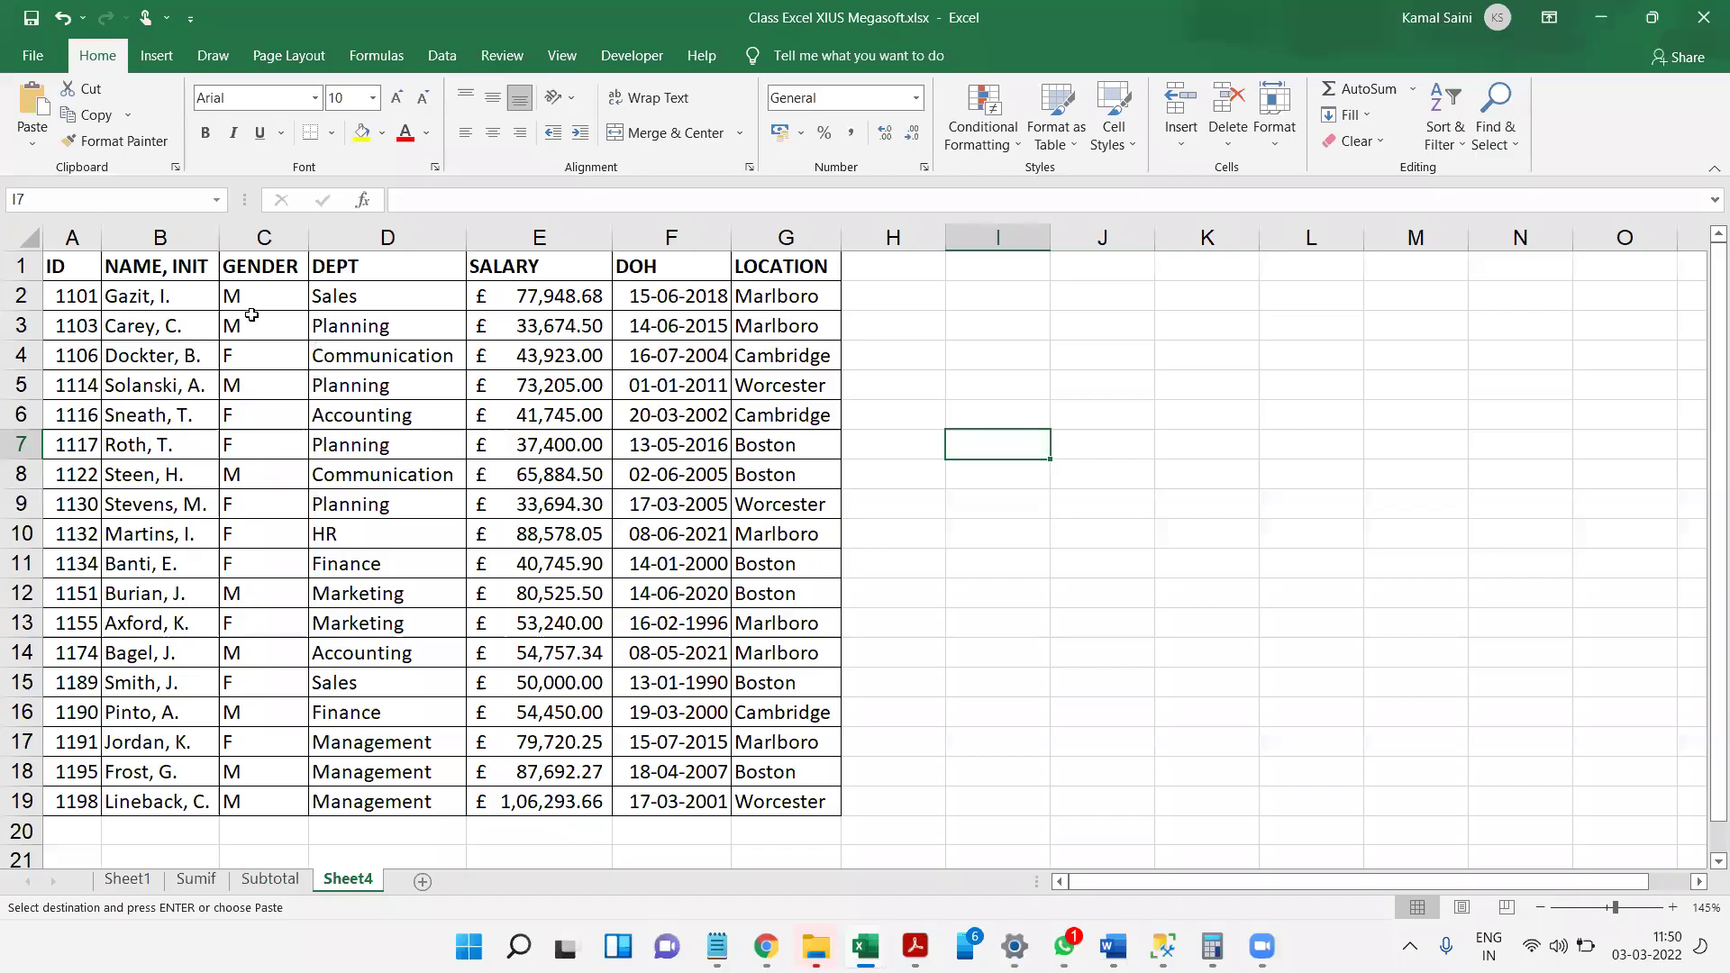
{"action": "left_click_drag", "start_coordinate": [81, 267], "coordinate": [765, 734]}
{"action": "key", "text": "ctrl+Home"}
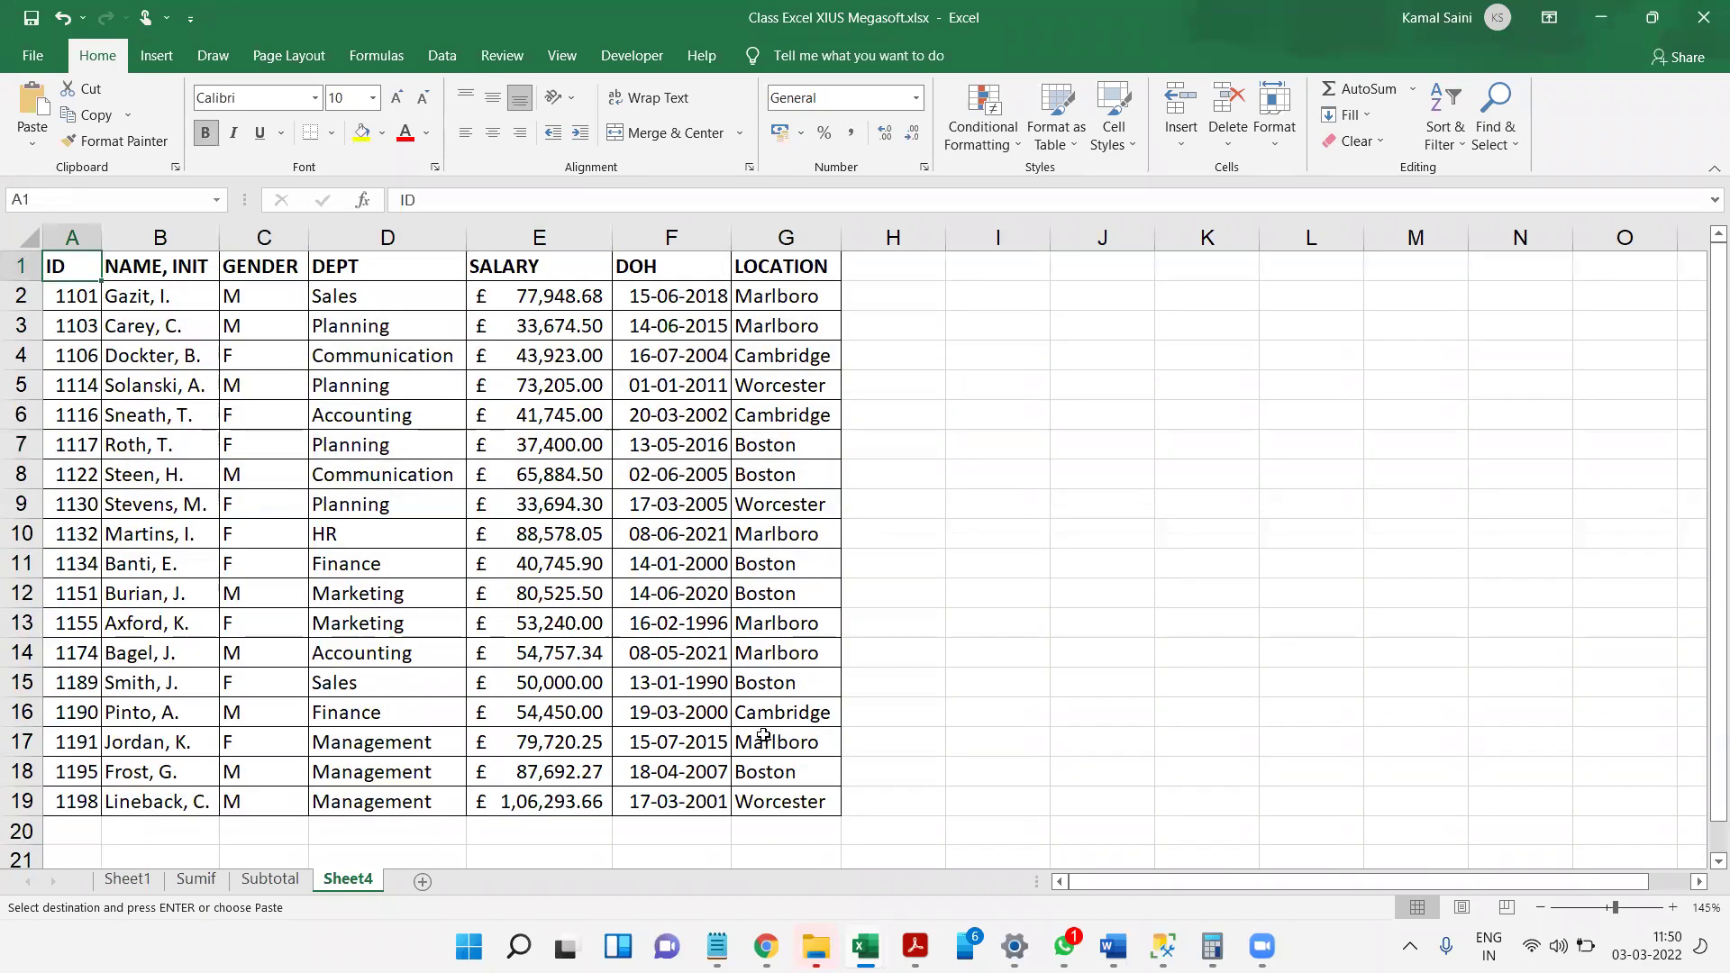
{"action": "key", "text": "Escape"}
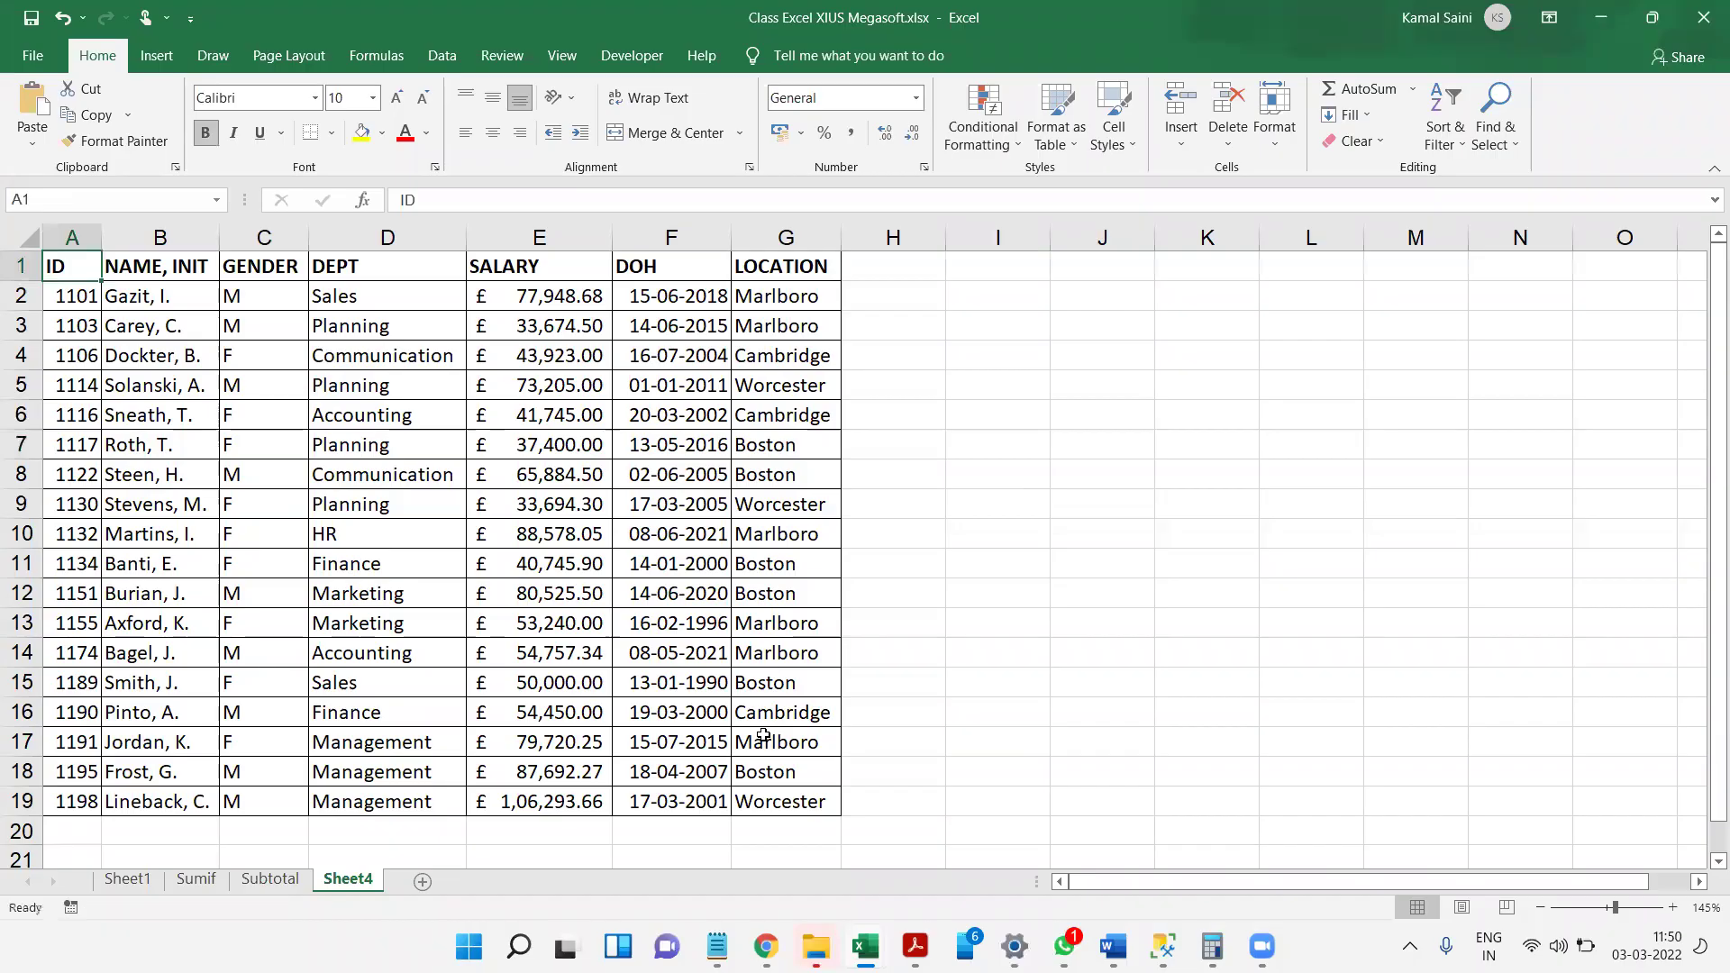
{"action": "key", "text": "ctrl+a"}
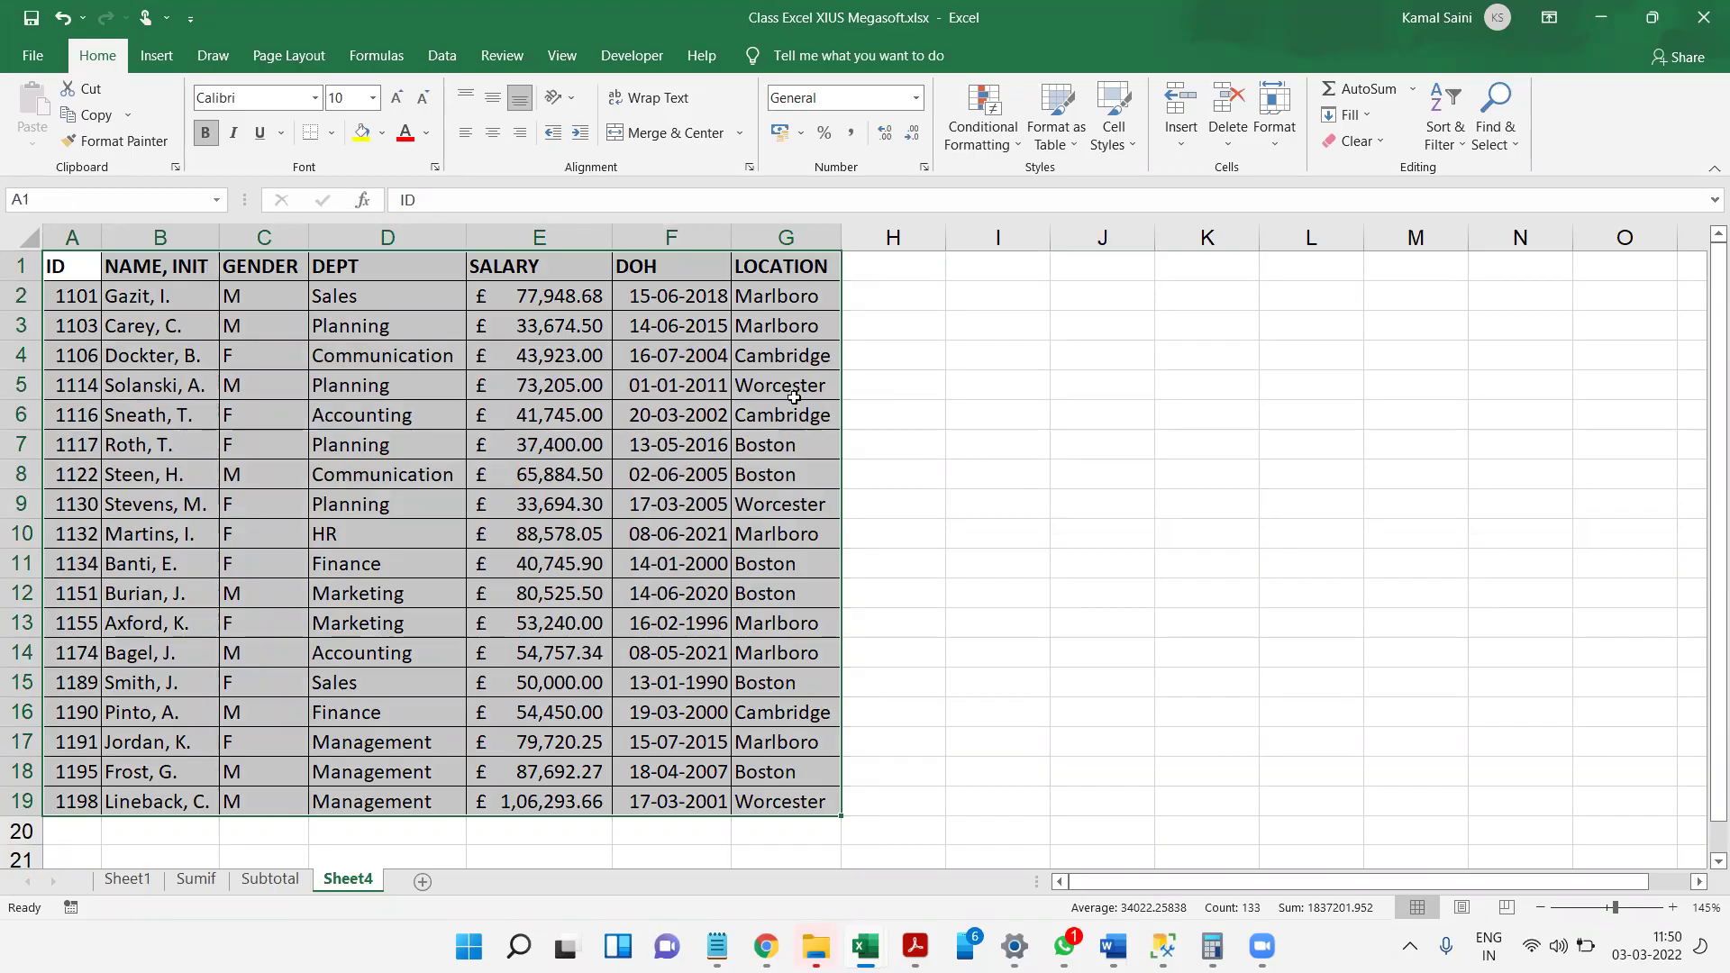
{"action": "left_click_drag", "start_coordinate": [785, 297], "coordinate": [780, 465]}
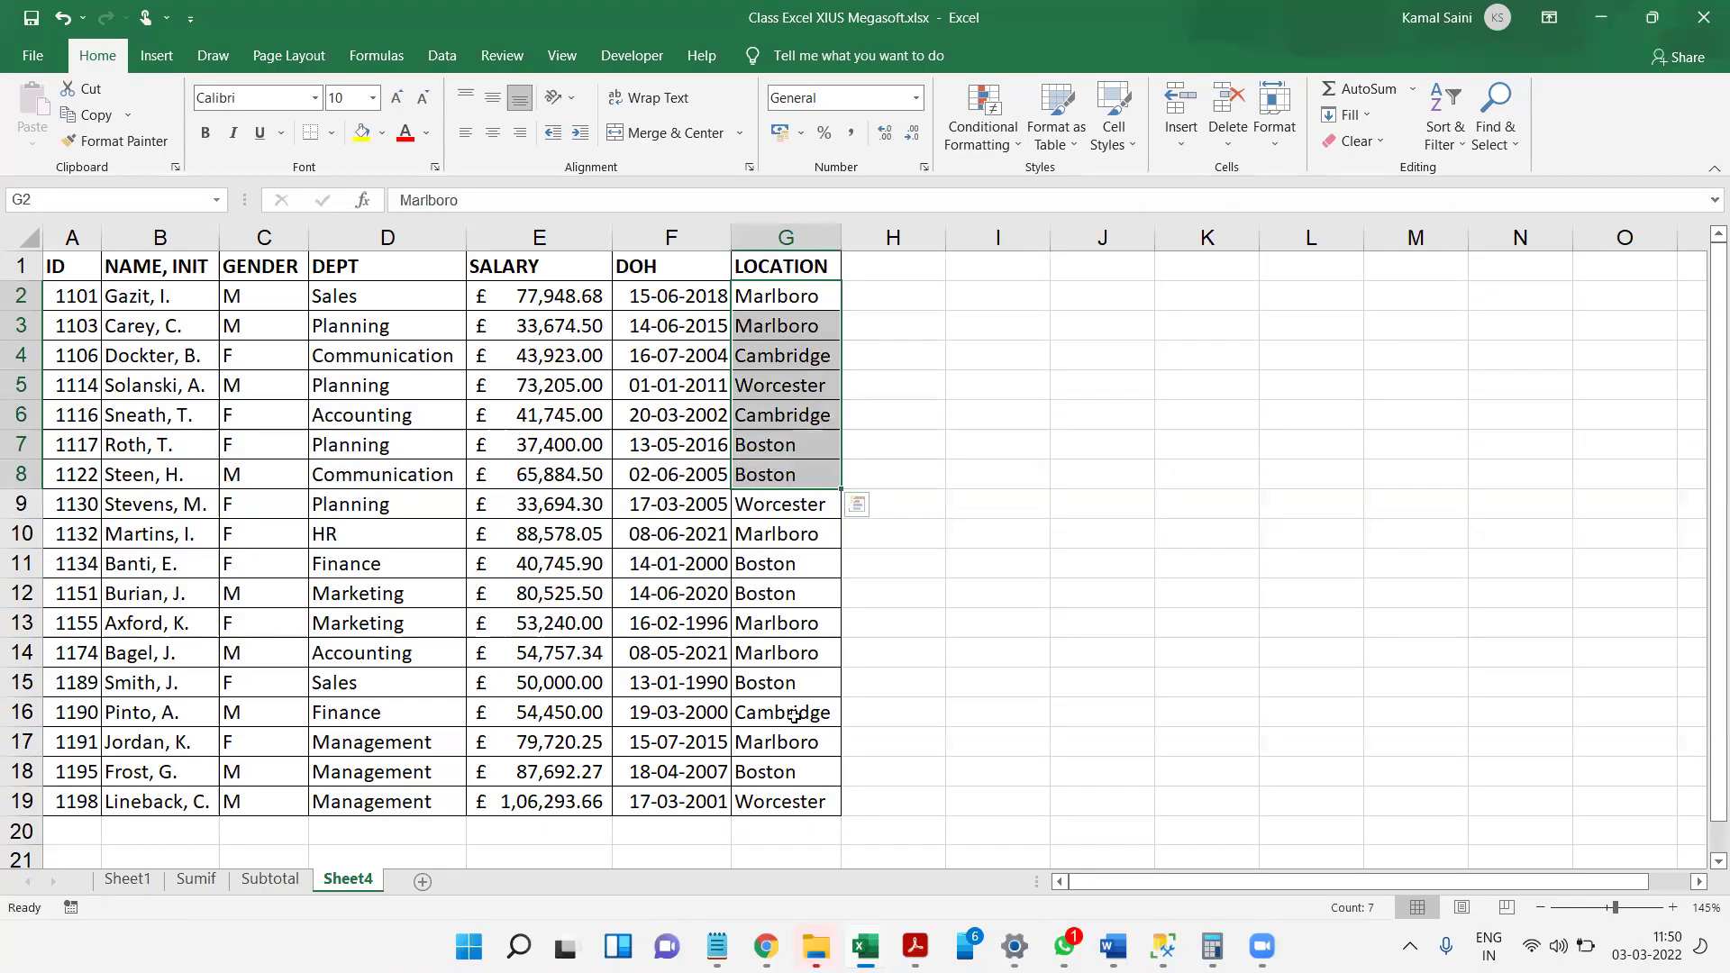
{"action": "left_click", "coordinate": [760, 530]}
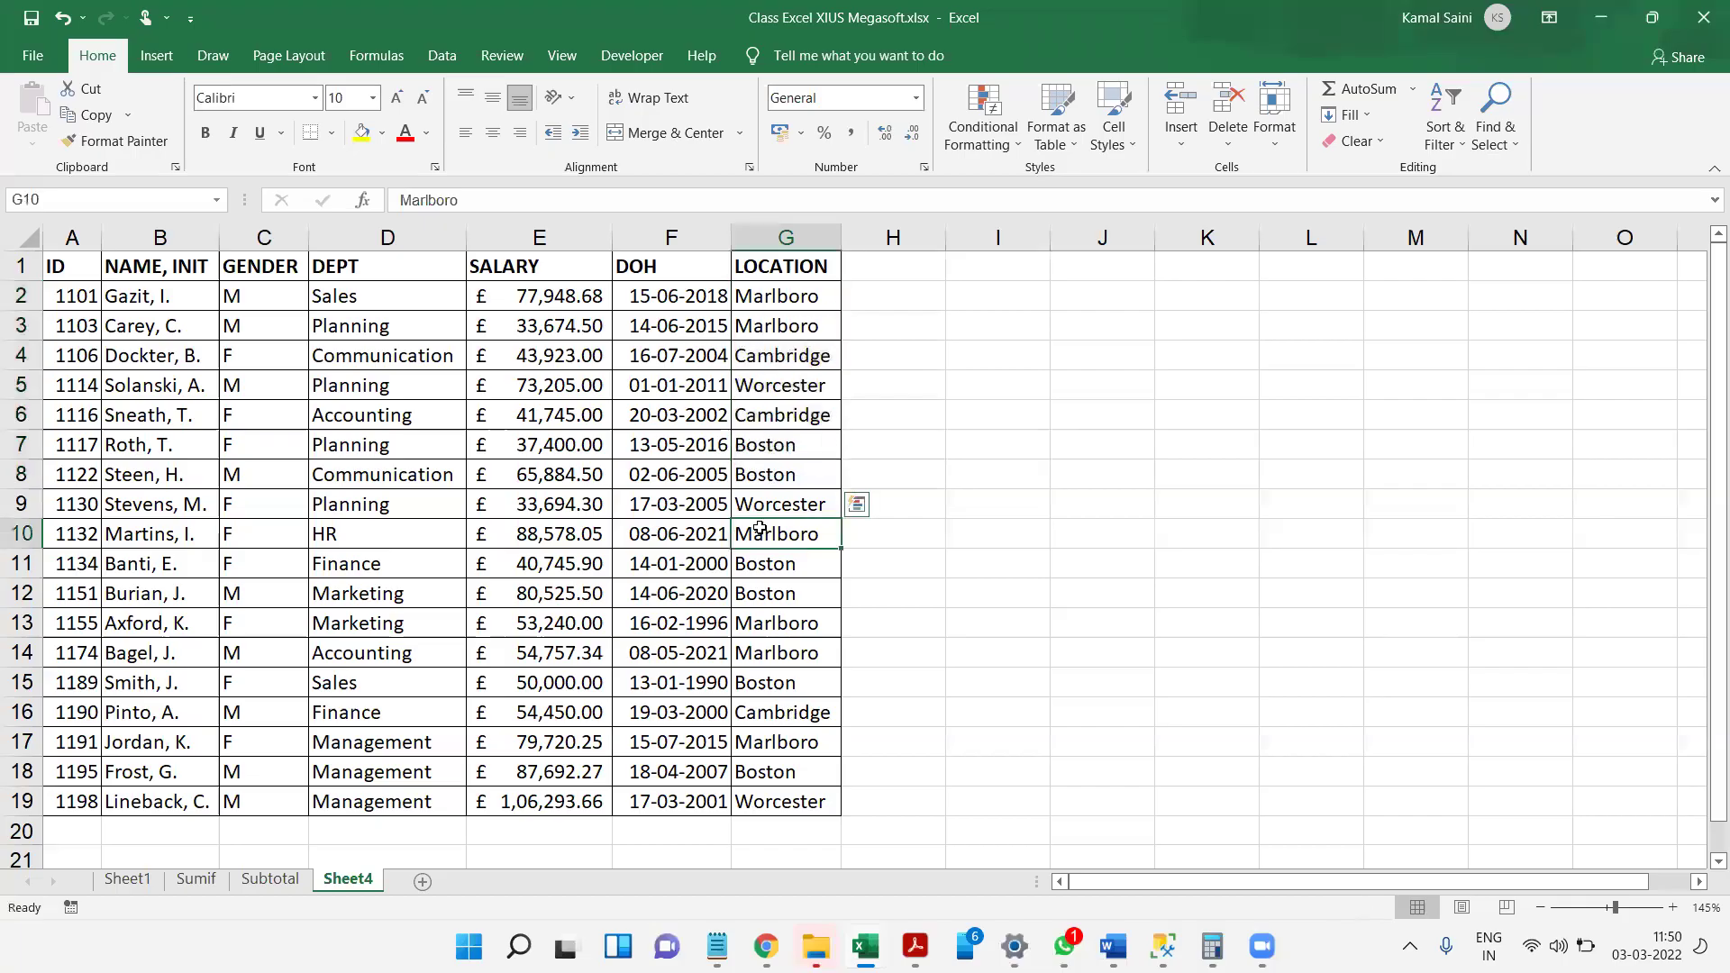
{"action": "left_click", "coordinate": [738, 441]}
- Enter the note Sorting in J1 and make it bold
{"action": "left_click", "coordinate": [1121, 261]}
{"action": "type", "text": "Sorting"}
{"action": "key", "text": "Return"}
{"action": "left_click", "coordinate": [1120, 261]}
{"action": "key", "text": "ctrl+b"}
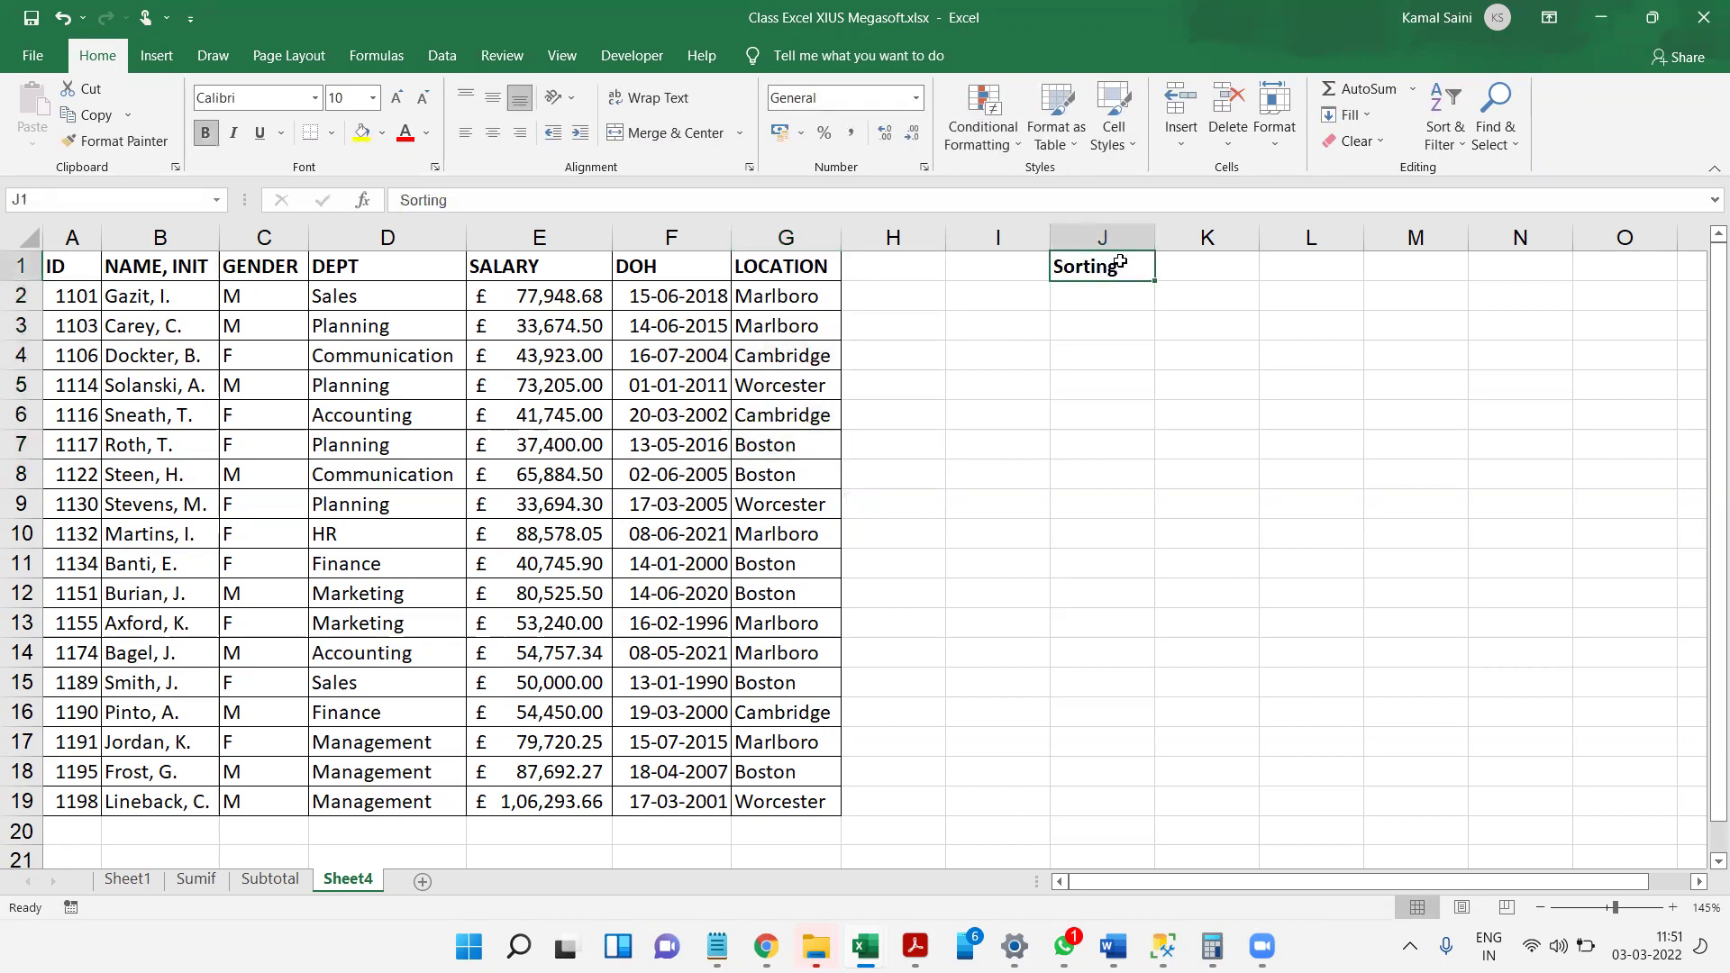
- Enter the label Step 1 in I1, beside the Sorting note
{"action": "key", "text": "Left"}
{"action": "type", "text": "Step 1"}
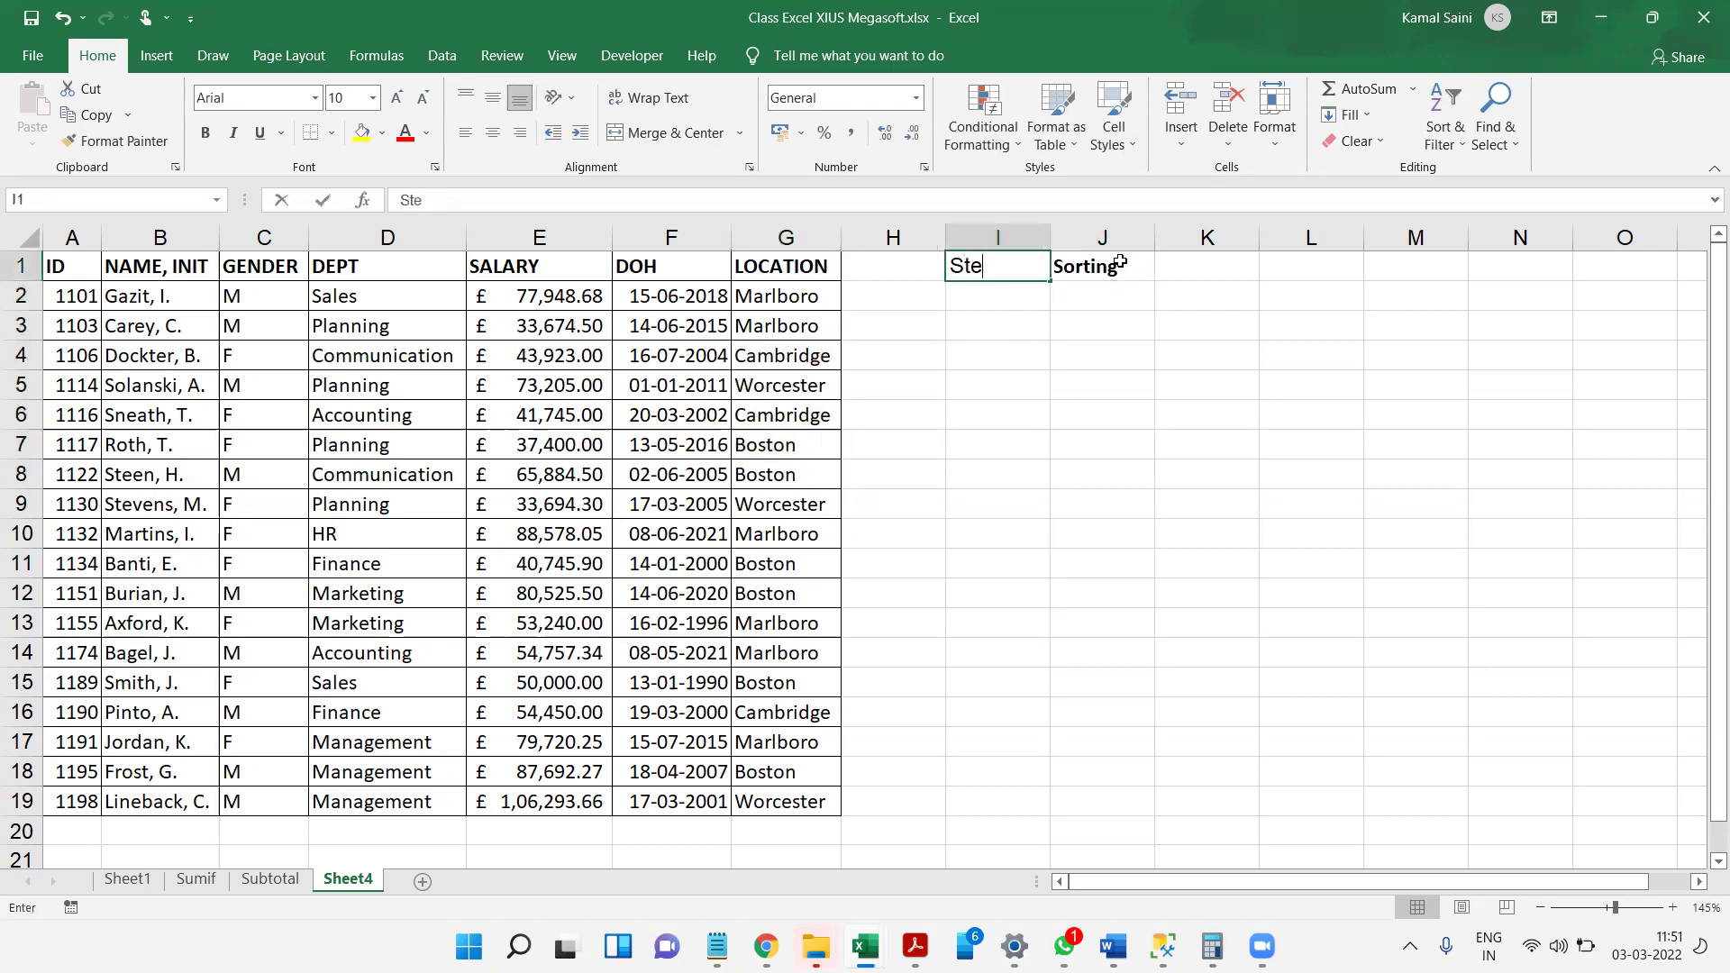
{"action": "key", "text": "Return"}
{"action": "key", "text": "Left"}
{"action": "key", "text": "Up"}
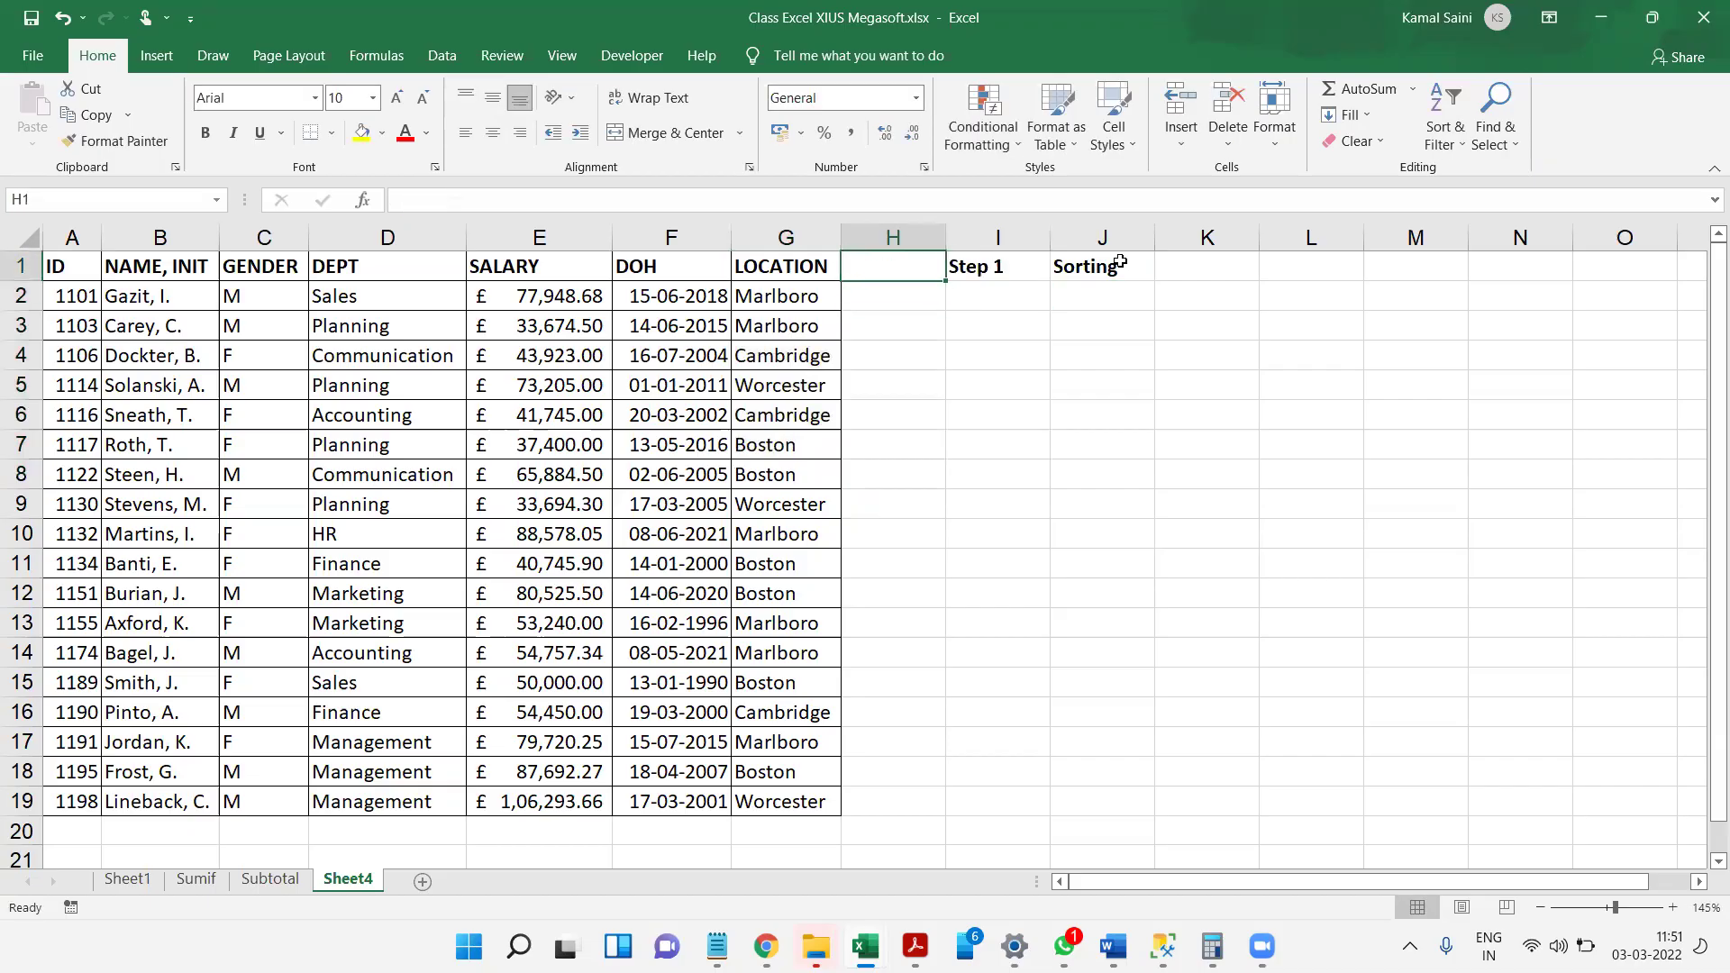
- Sort the whole employee table on Sheet4 by LOCATION, on cell values in A to Z order
{"action": "key", "text": "Left"}
{"action": "key", "text": "ctrl+a"}
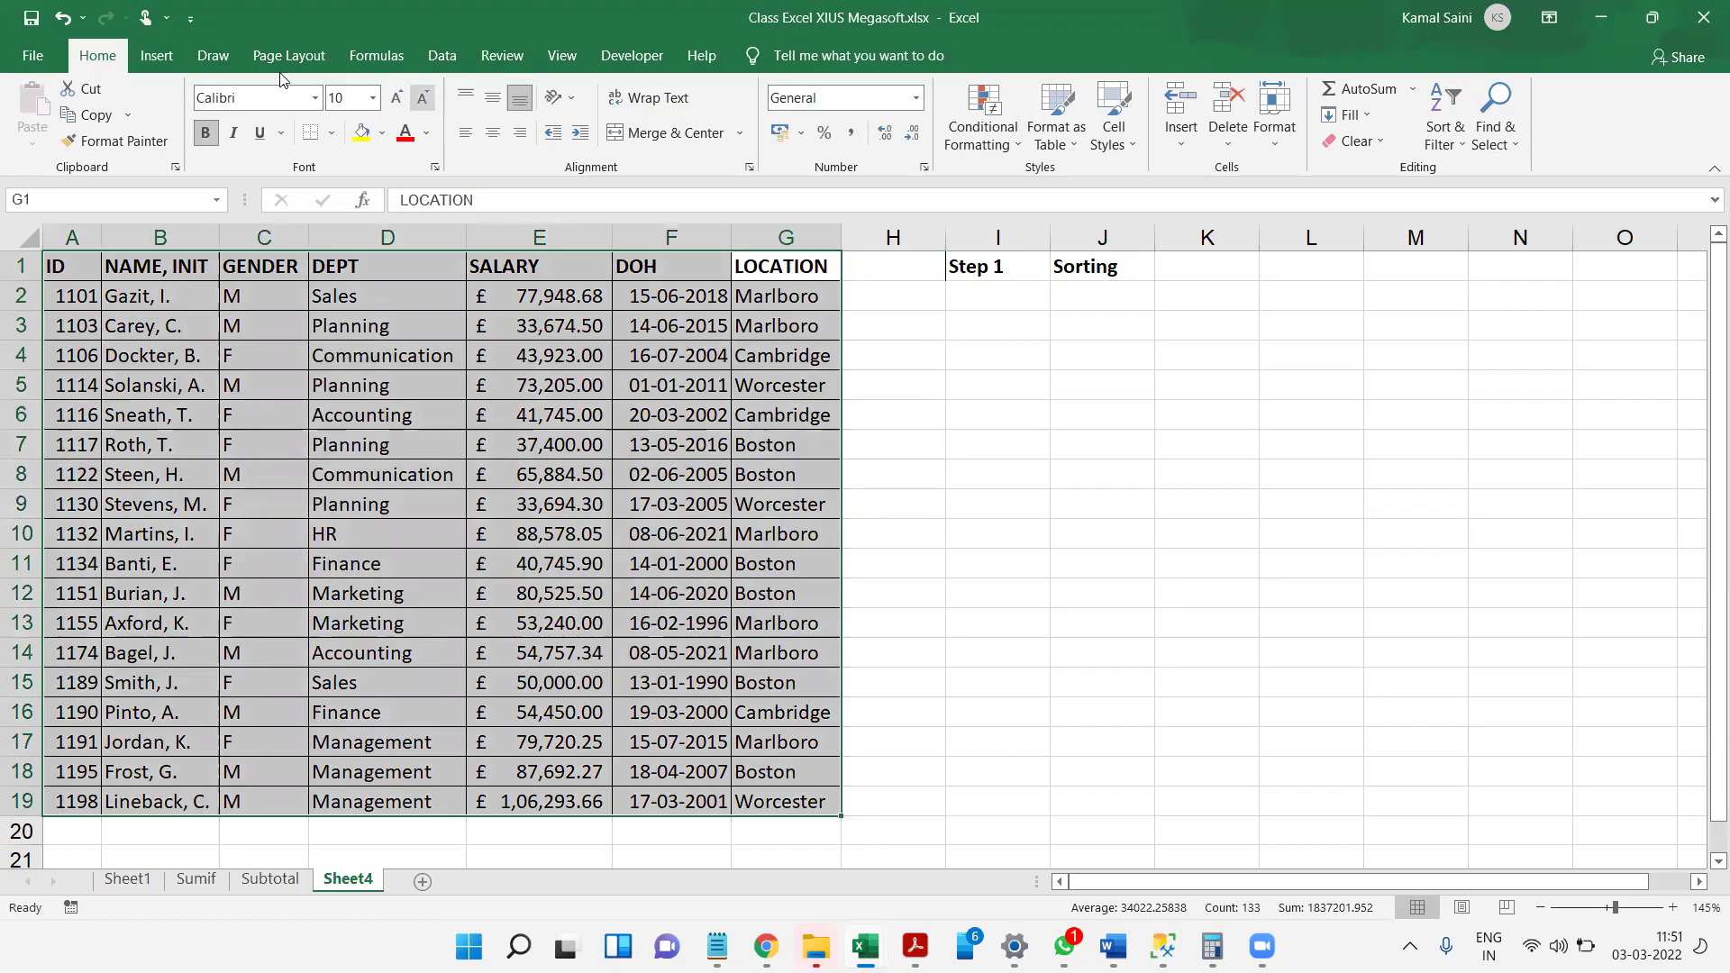
{"action": "key", "text": "alt+a"}
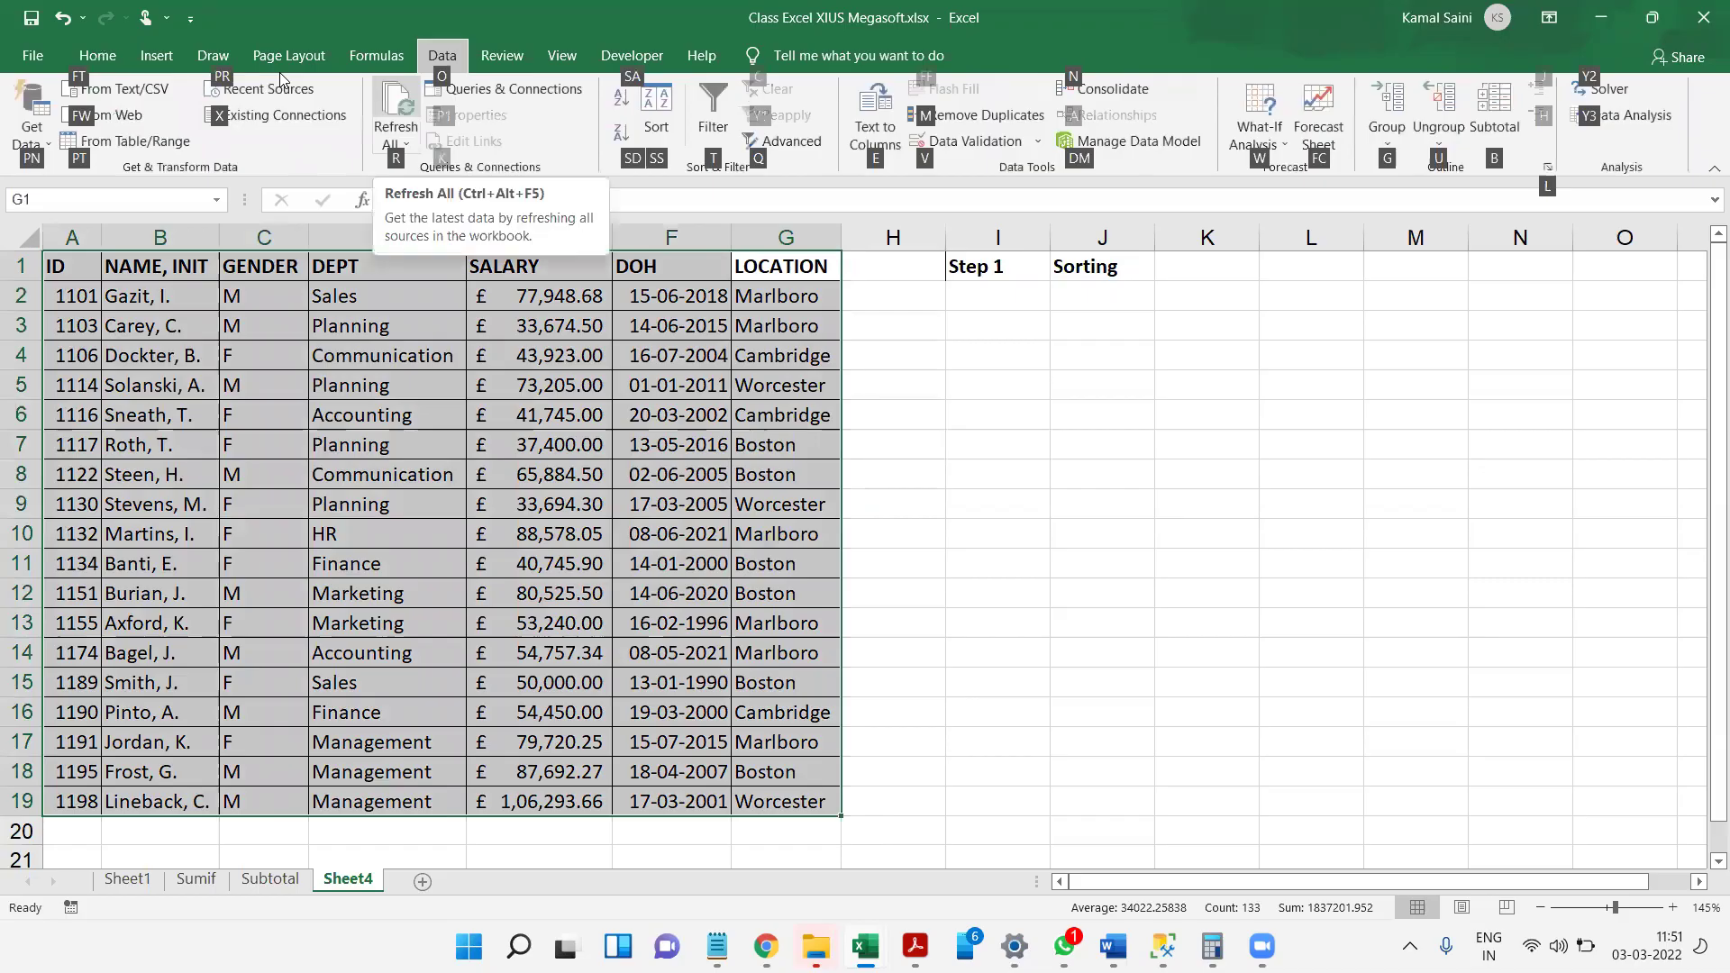
{"action": "key", "text": "alt"}
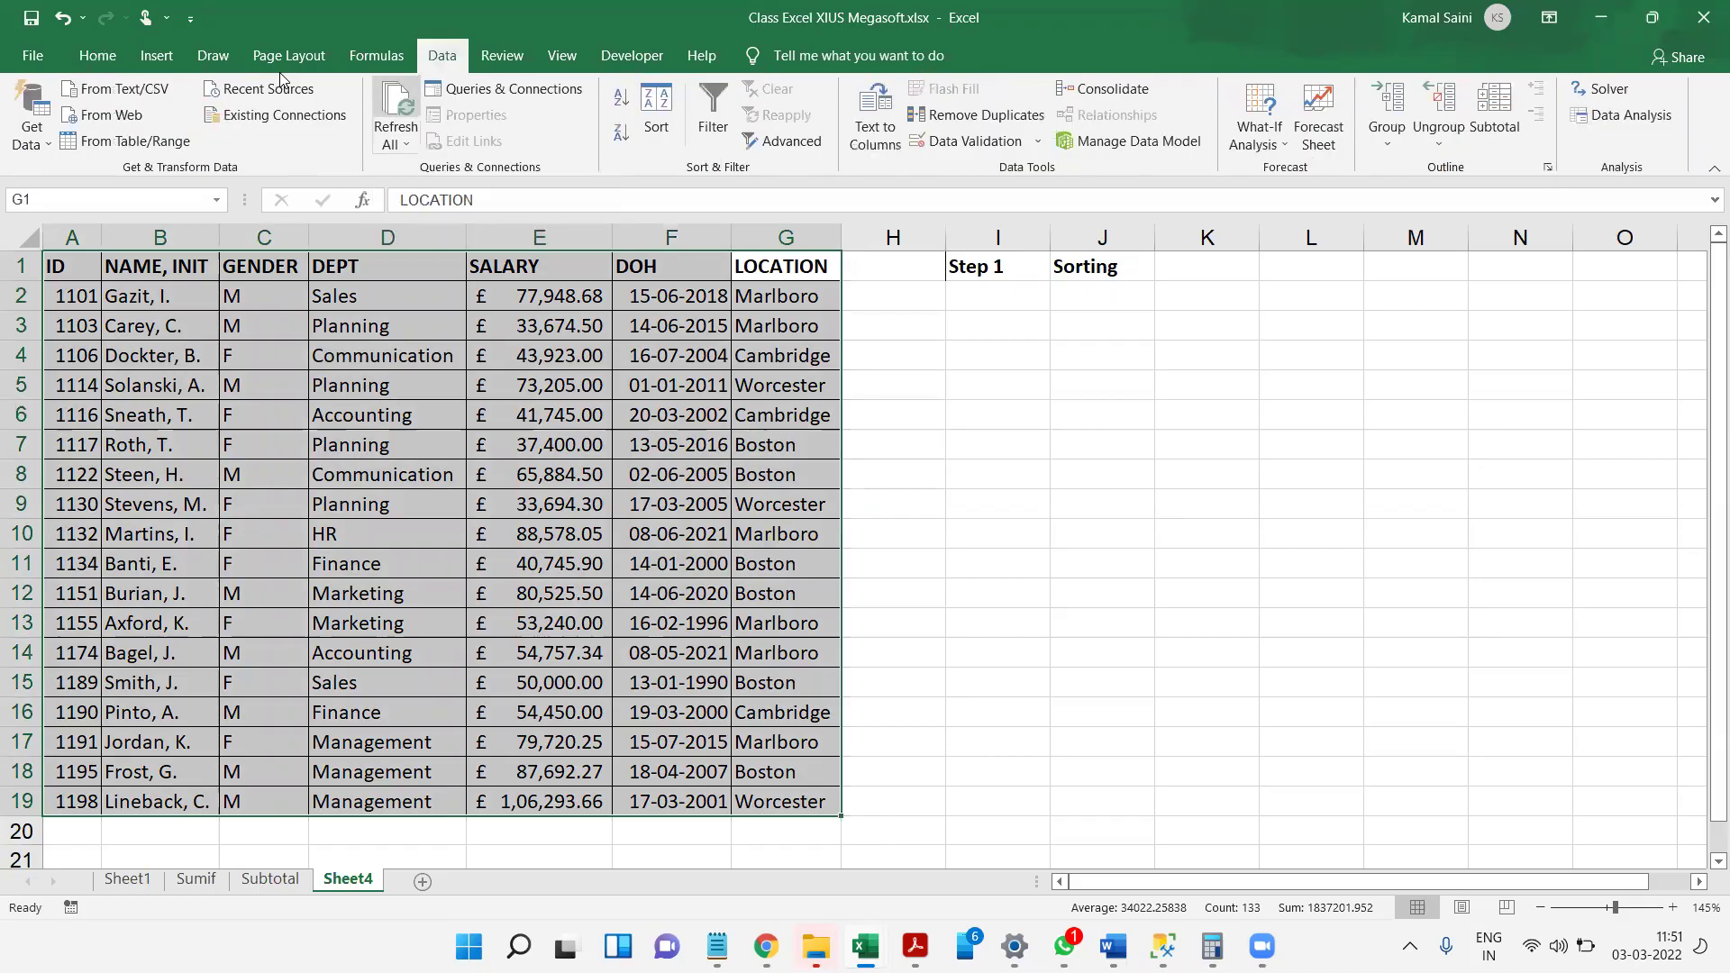
{"action": "left_click", "coordinate": [667, 120]}
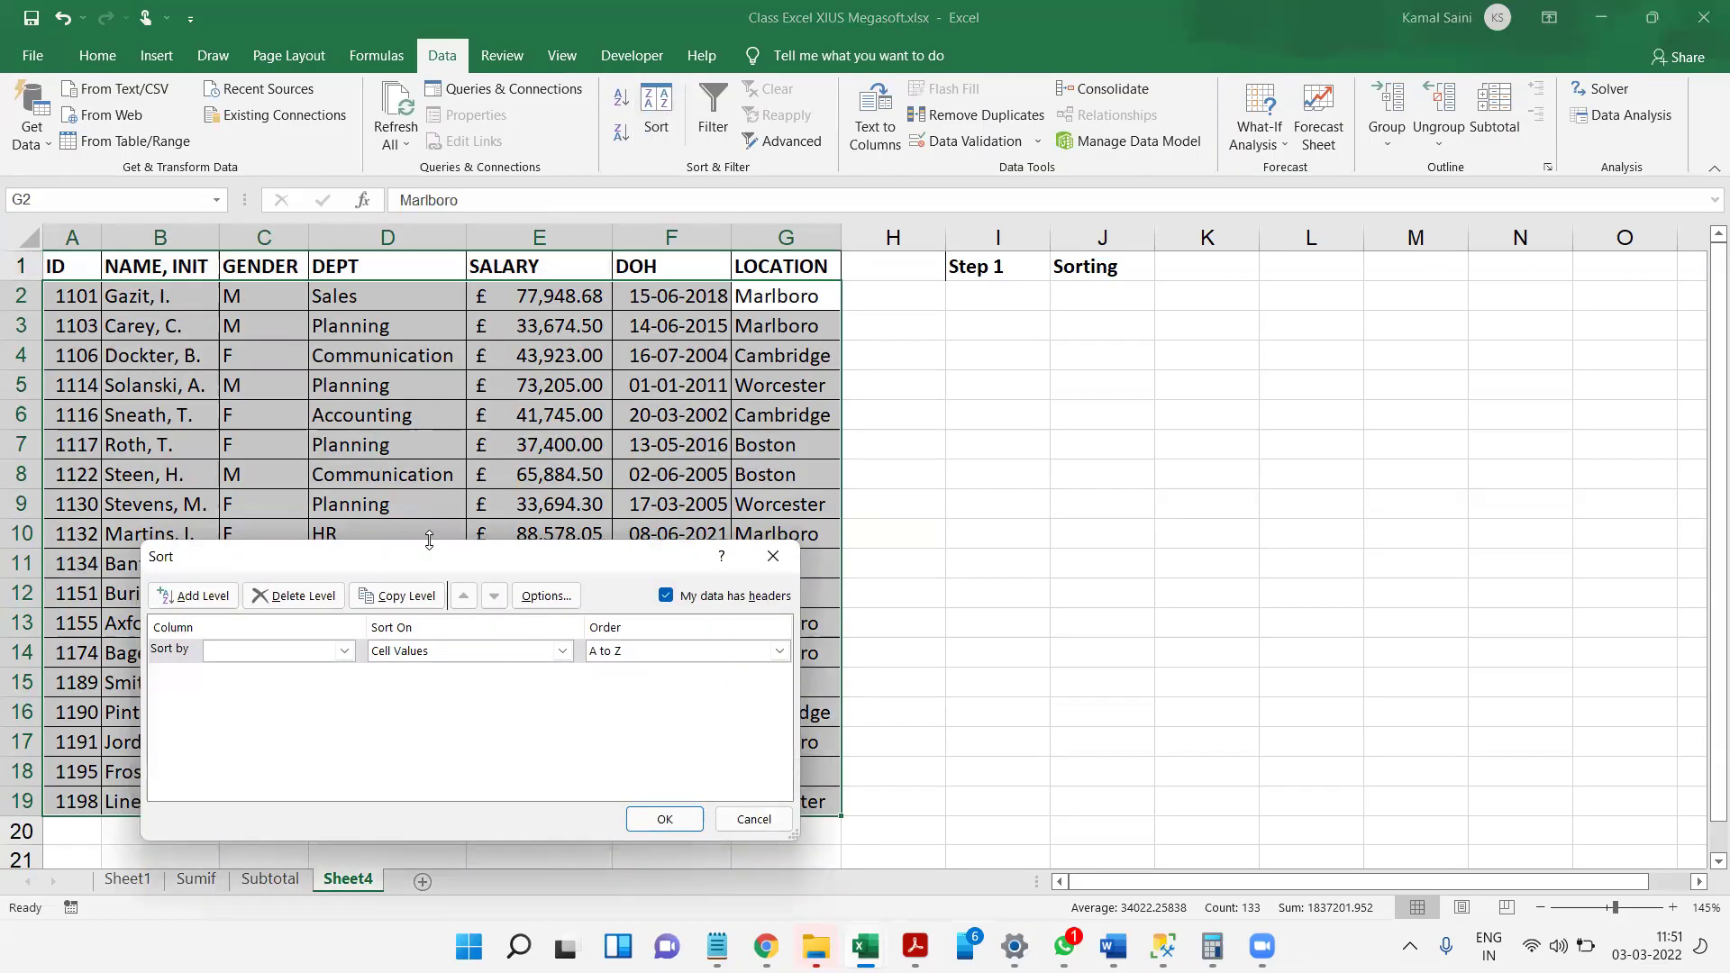
{"action": "left_click_drag", "start_coordinate": [431, 556], "coordinate": [818, 415]}
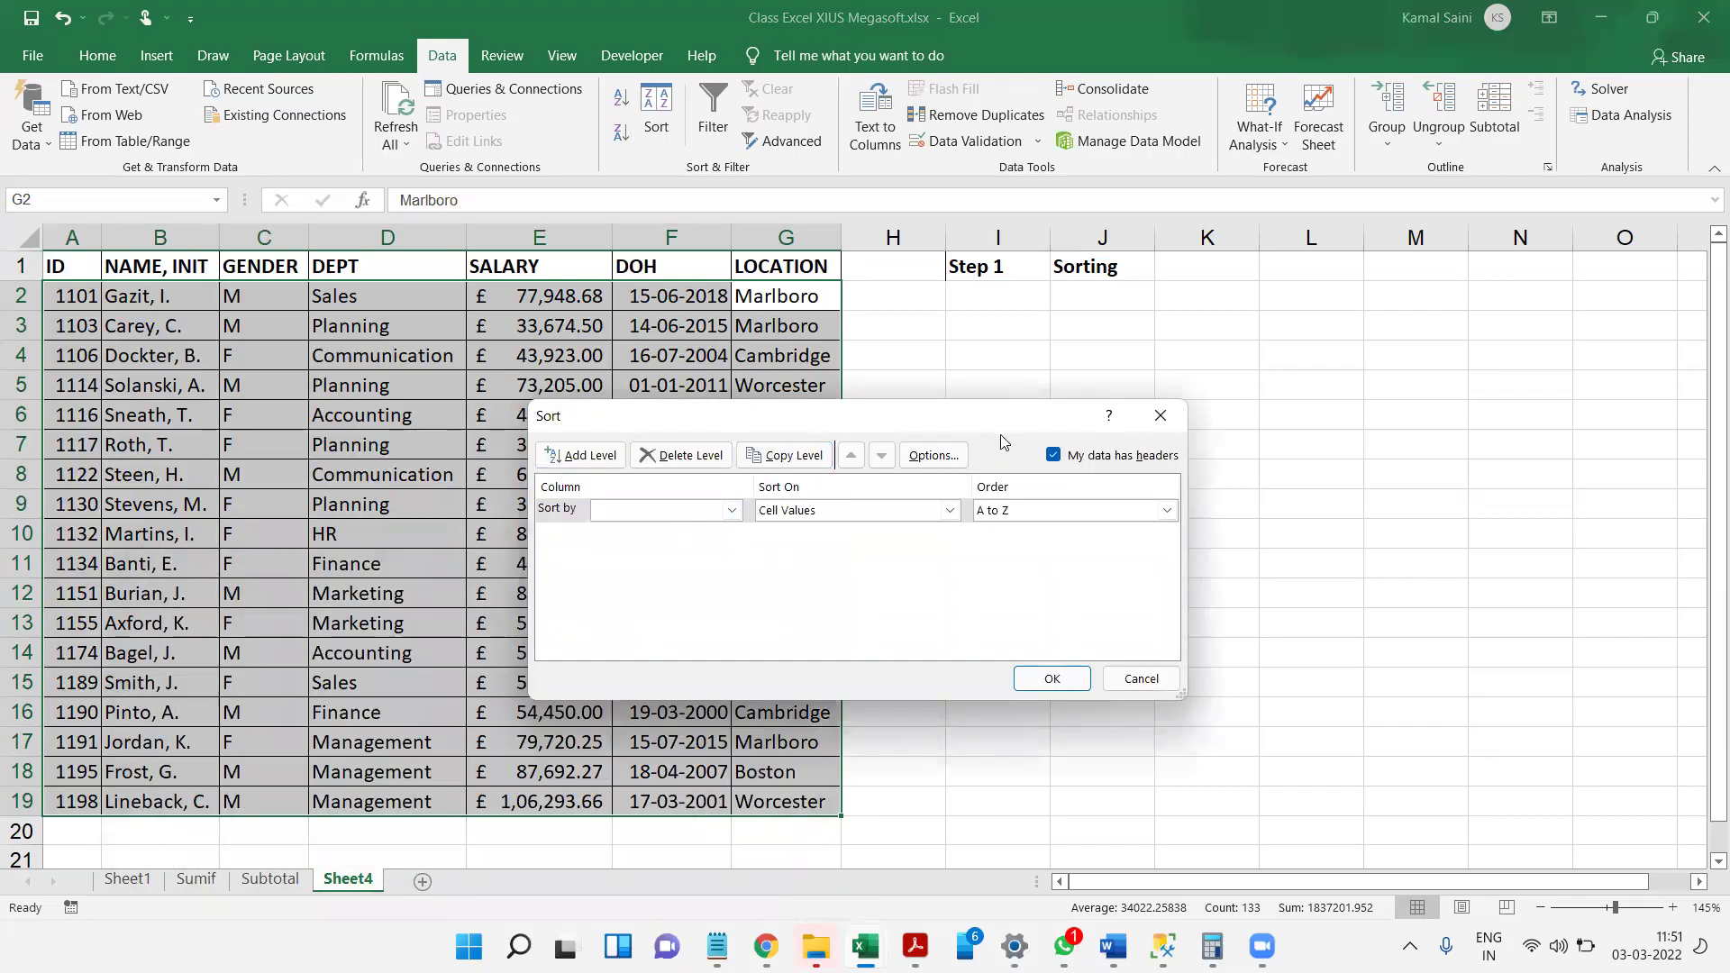
{"action": "left_click", "coordinate": [732, 510]}
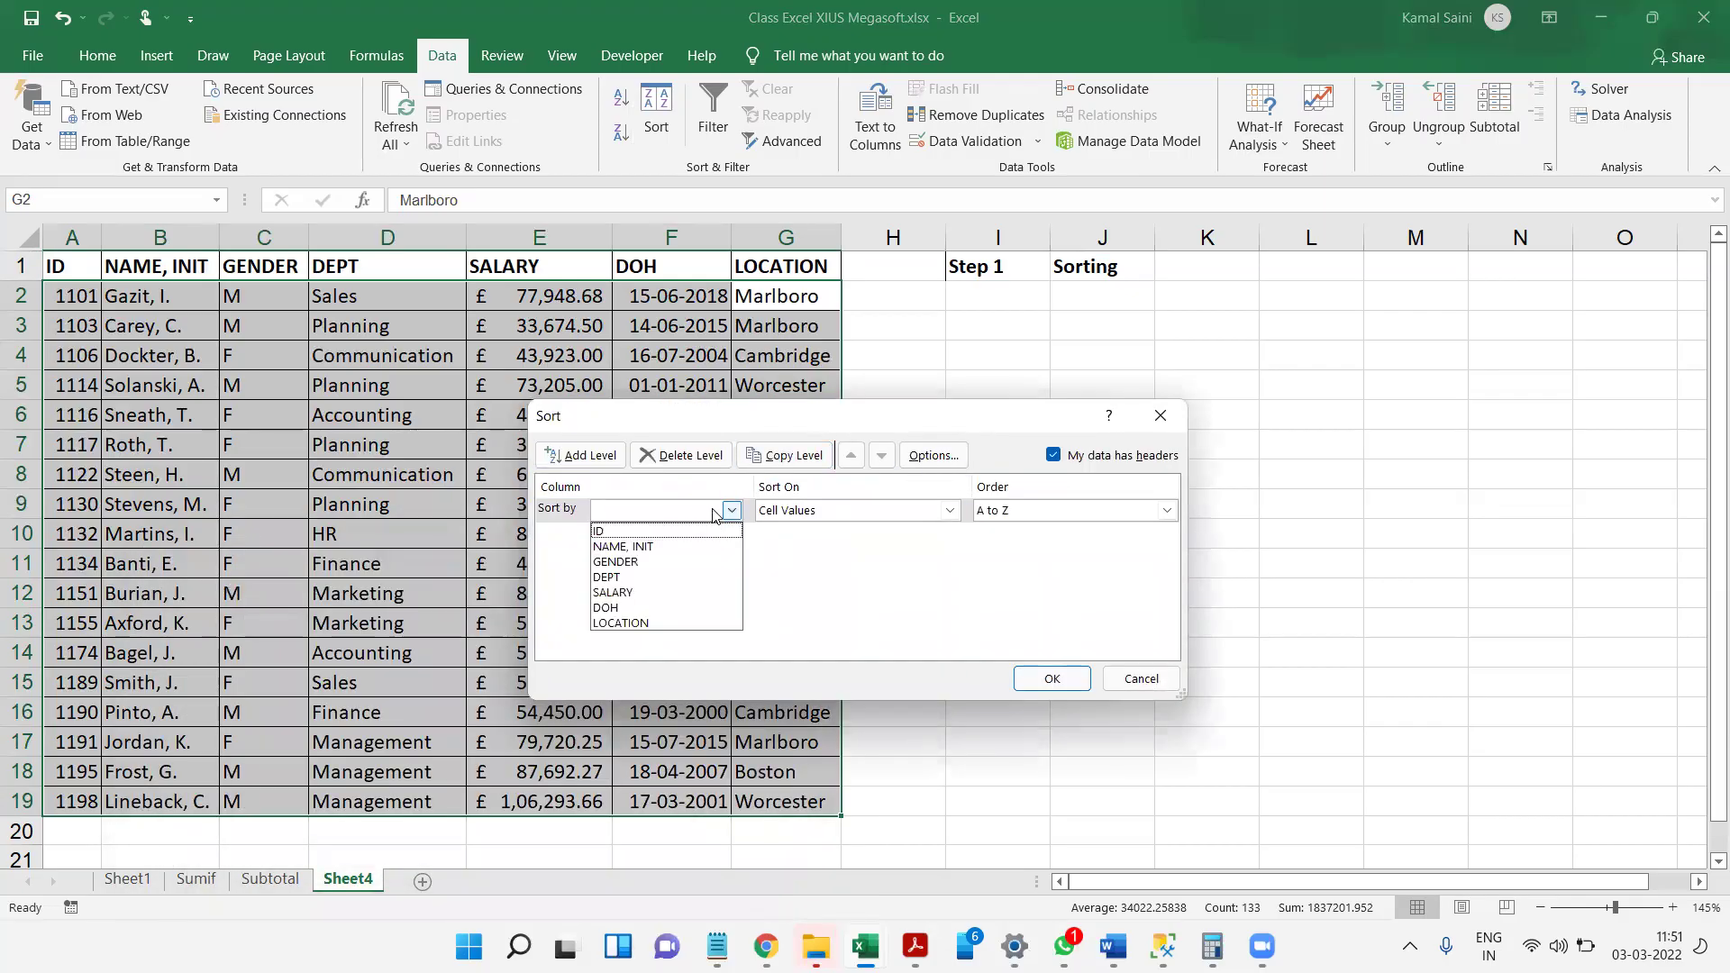
{"action": "left_click", "coordinate": [645, 623]}
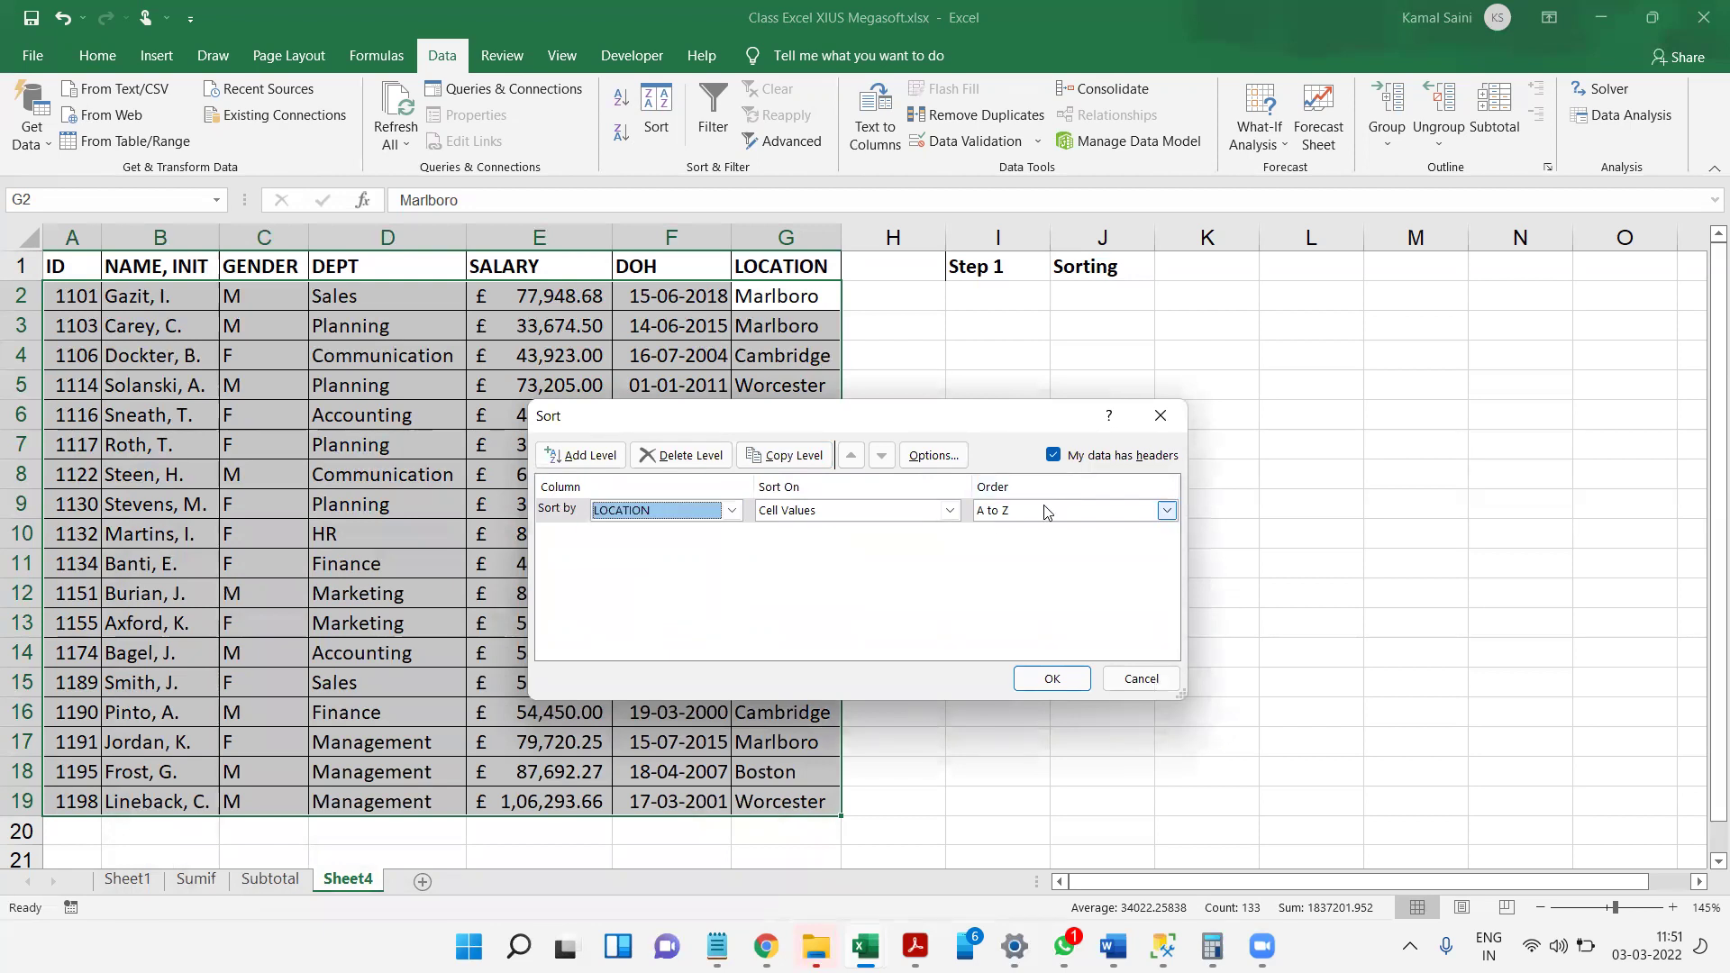
{"action": "left_click", "coordinate": [1052, 679]}
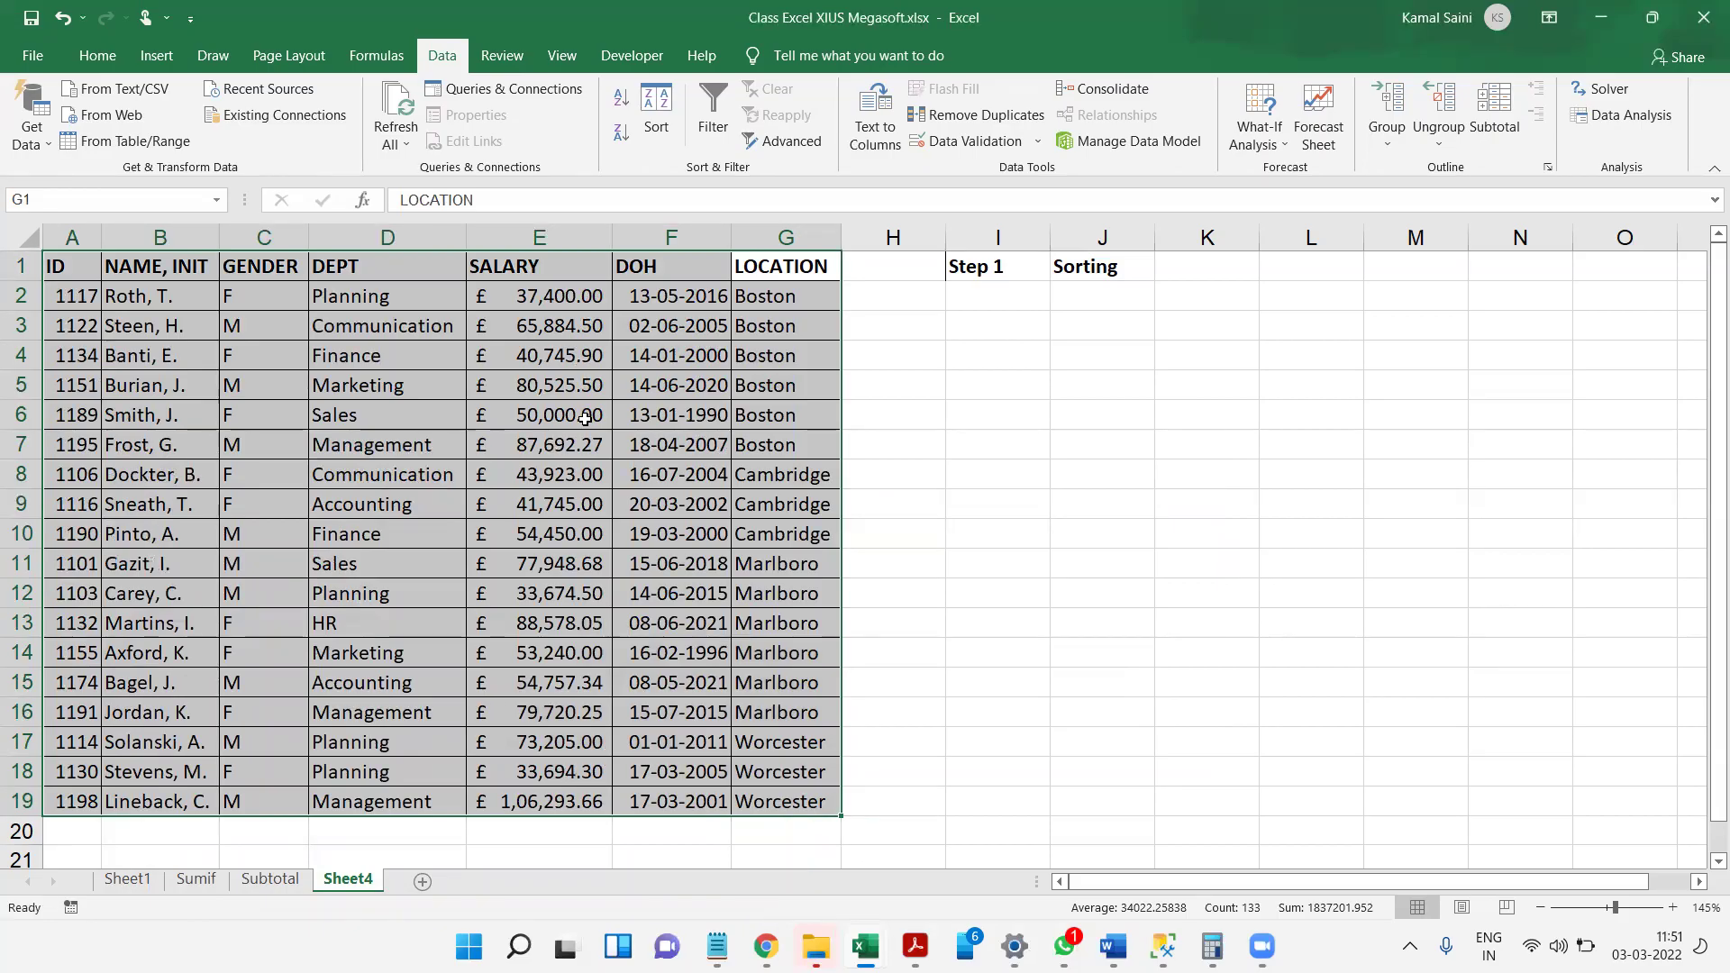
- Enter Step 2 in I2 and the note Data>Subtotal in J2, below the Step 1 notes
{"action": "left_click", "coordinate": [1011, 300]}
{"action": "type", "text": "Step 2"}
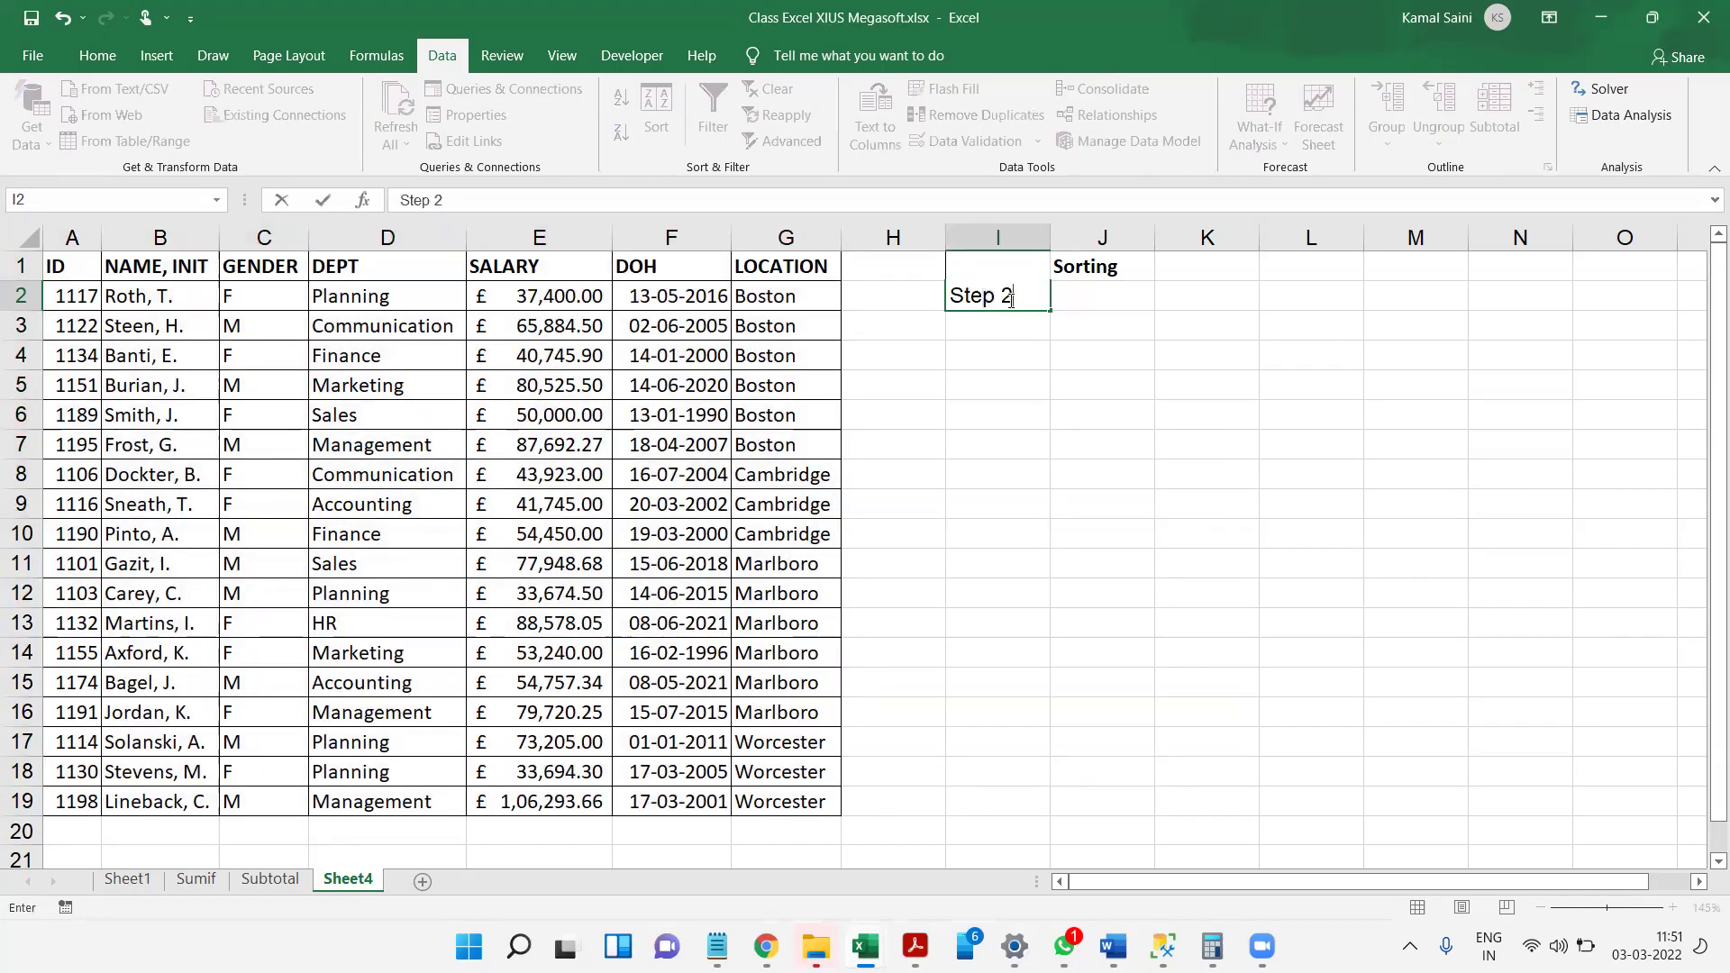
{"action": "key", "text": "Tab"}
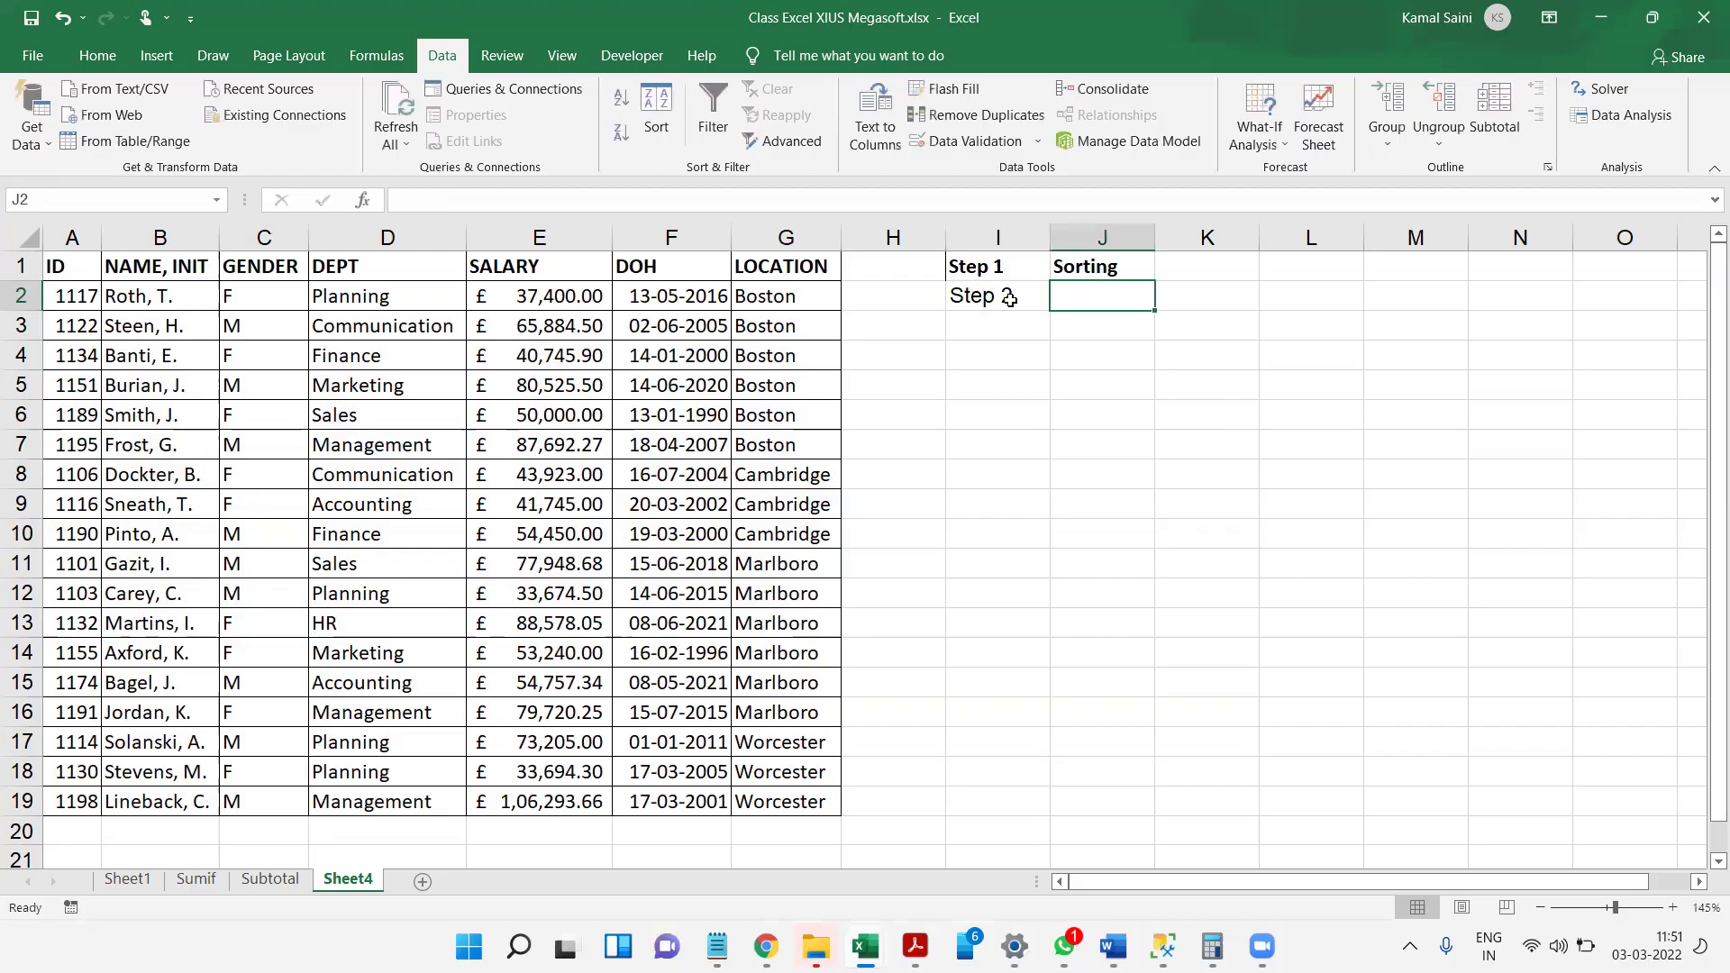
{"action": "type", "text": "Data"}
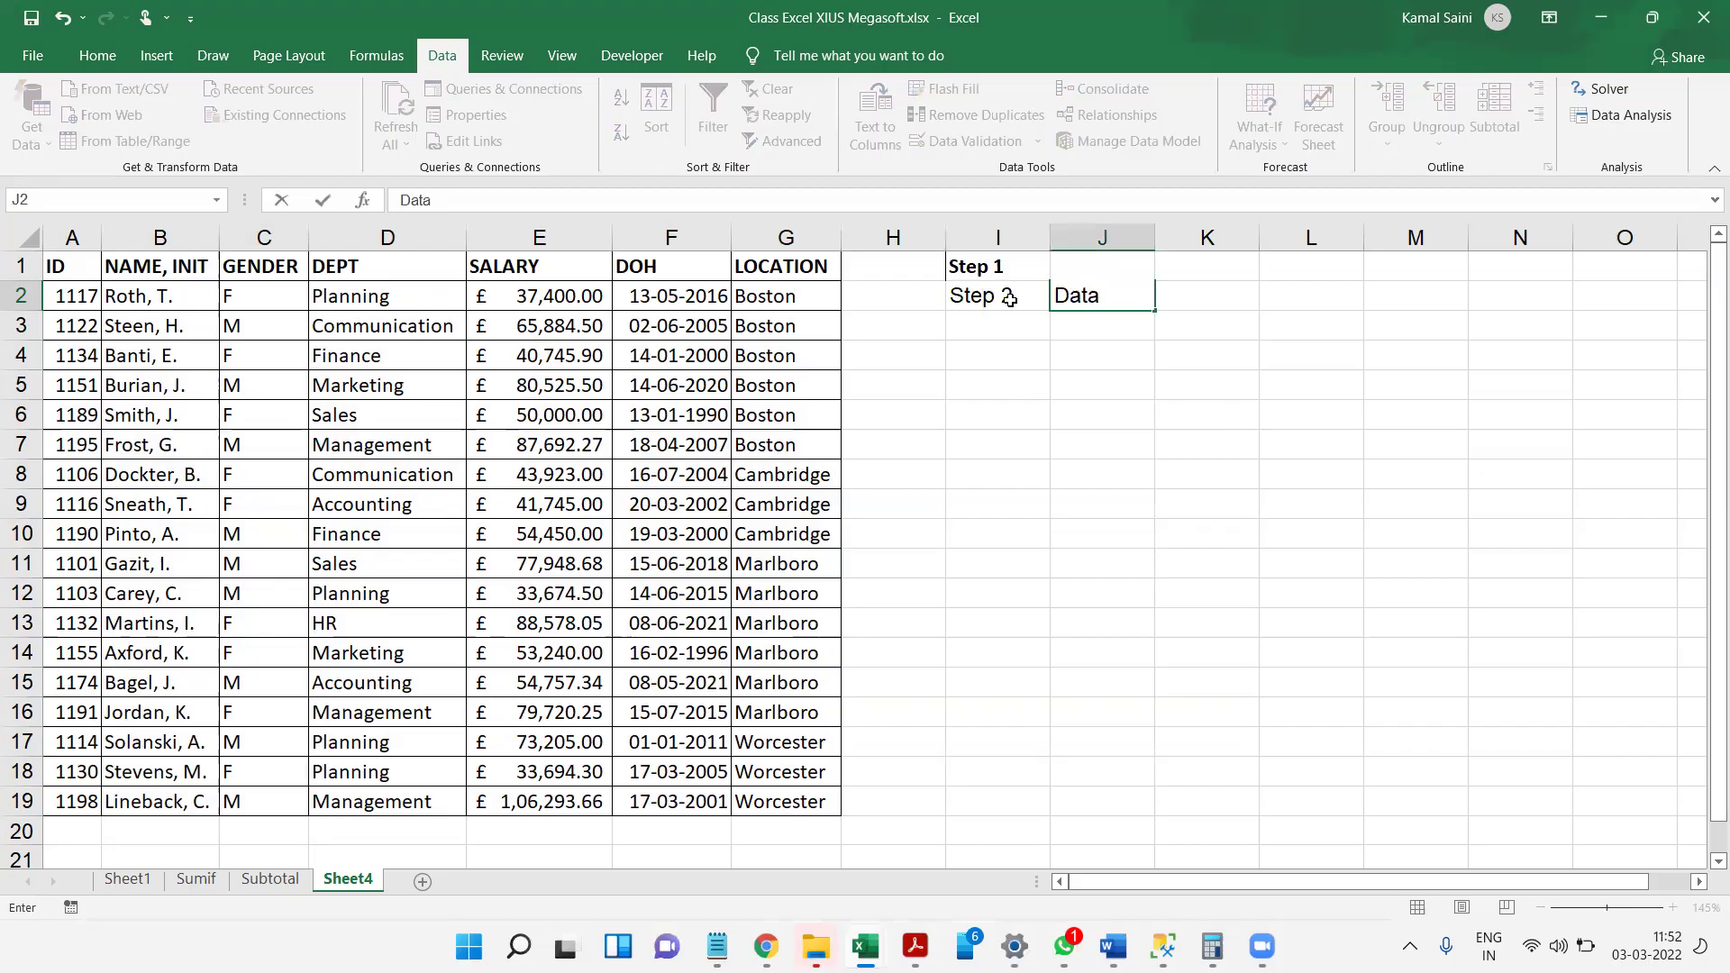
{"action": "type", "text": ">Subtotal"}
{"action": "key", "text": "Return"}
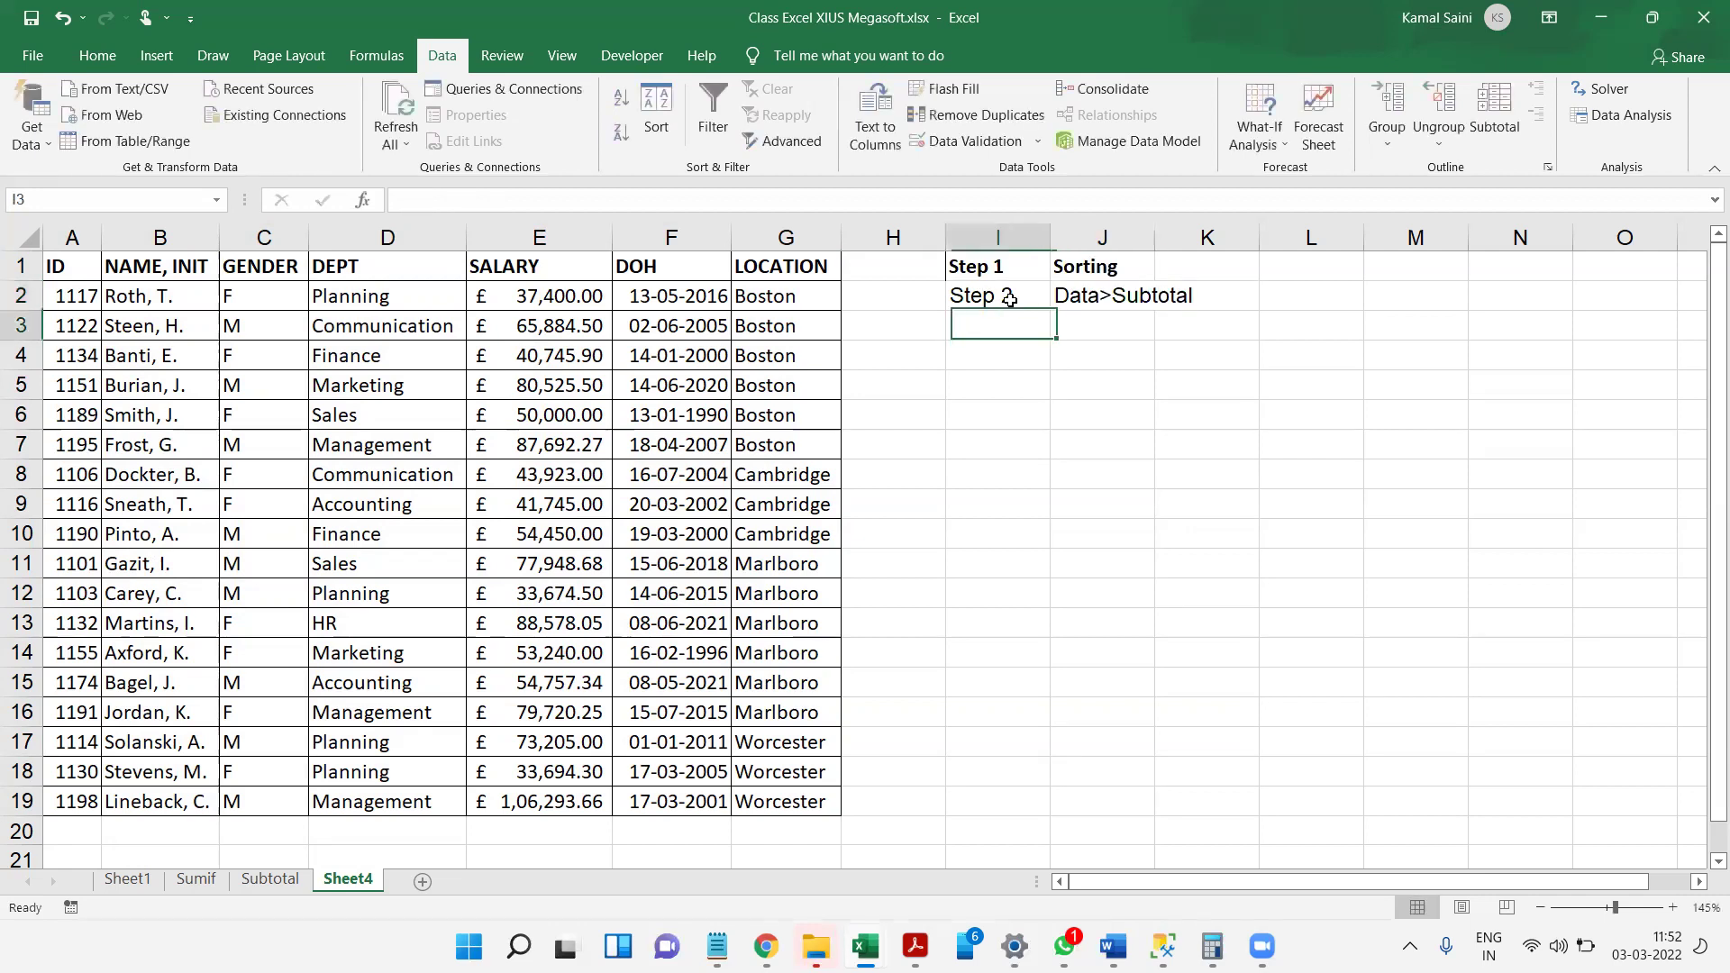
- Open the Subtotal settings for the whole employee table and choose Sum at each change in LOCATION
{"action": "key", "text": "Left"}
{"action": "key", "text": "Left"}
{"action": "key", "text": "ctrl+a"}
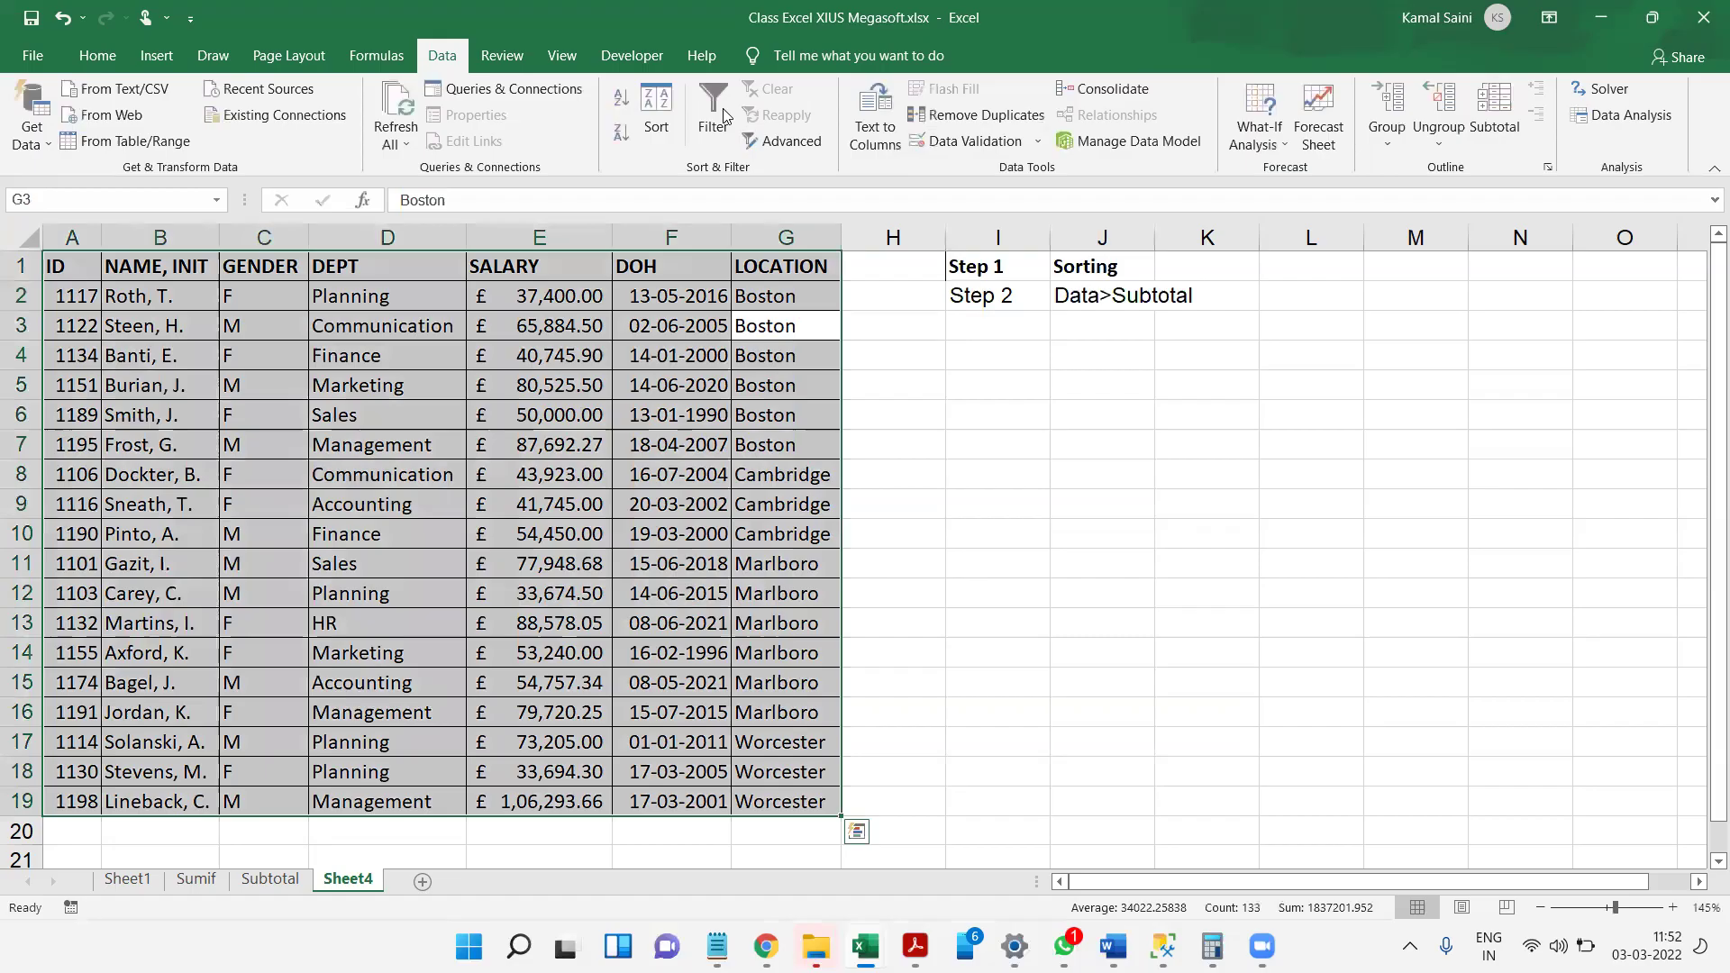
{"action": "left_click", "coordinate": [1489, 107]}
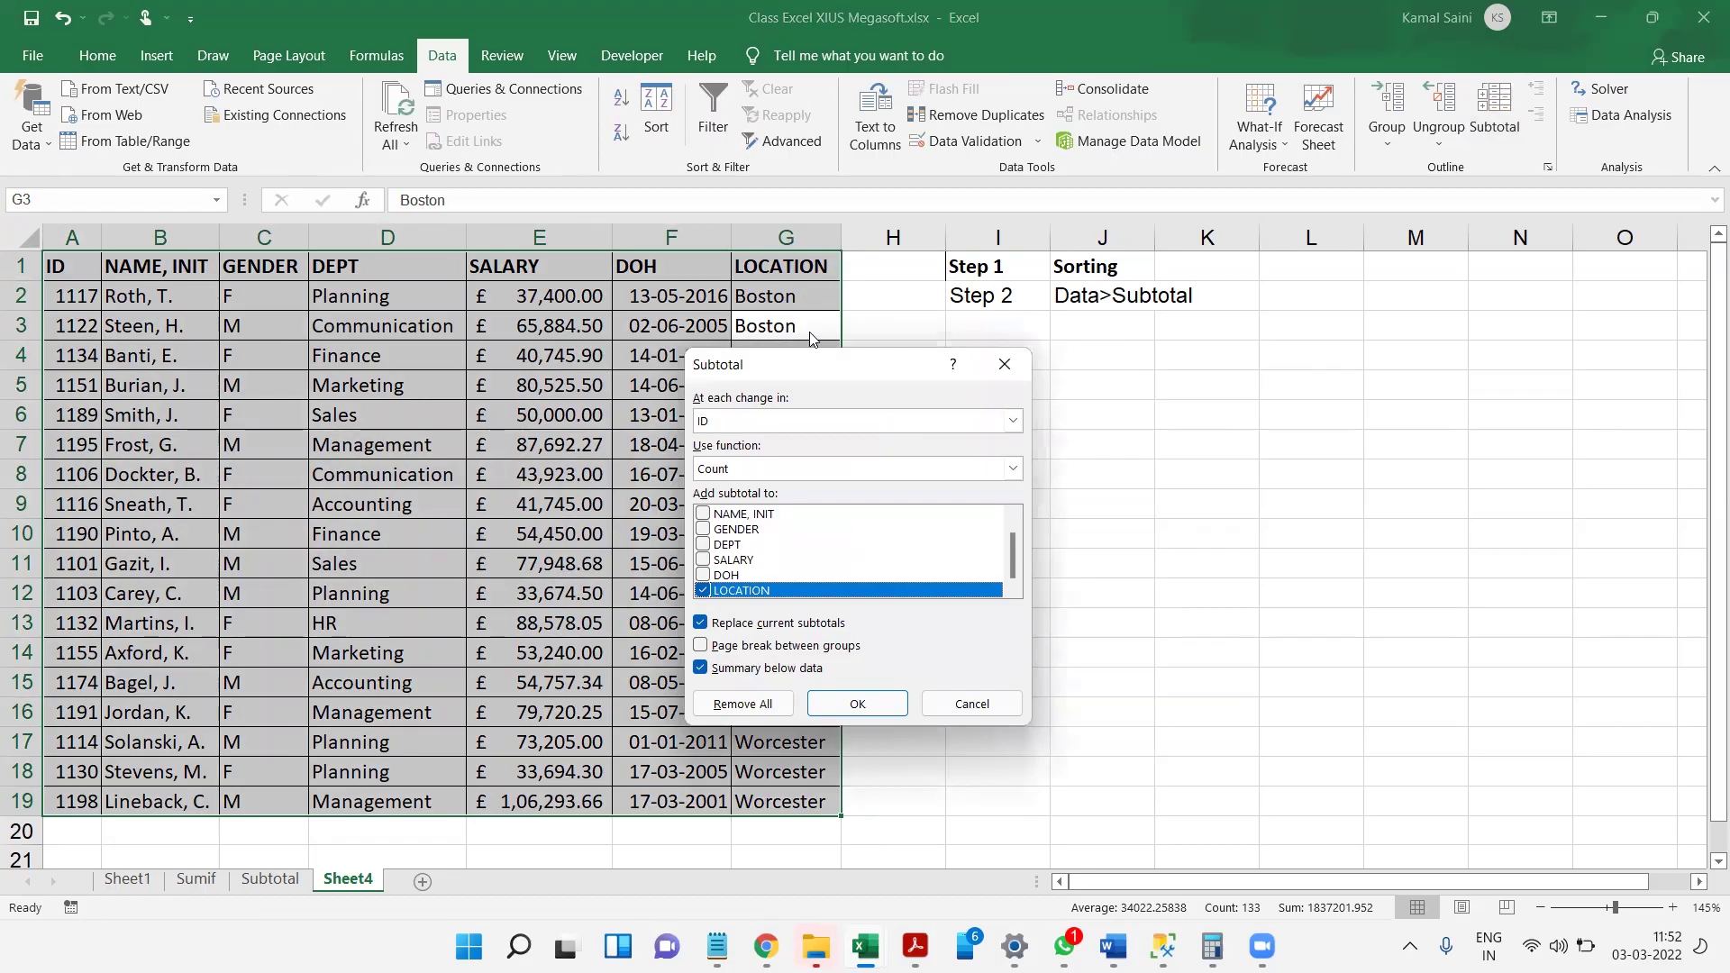
{"action": "left_click", "coordinate": [804, 422]}
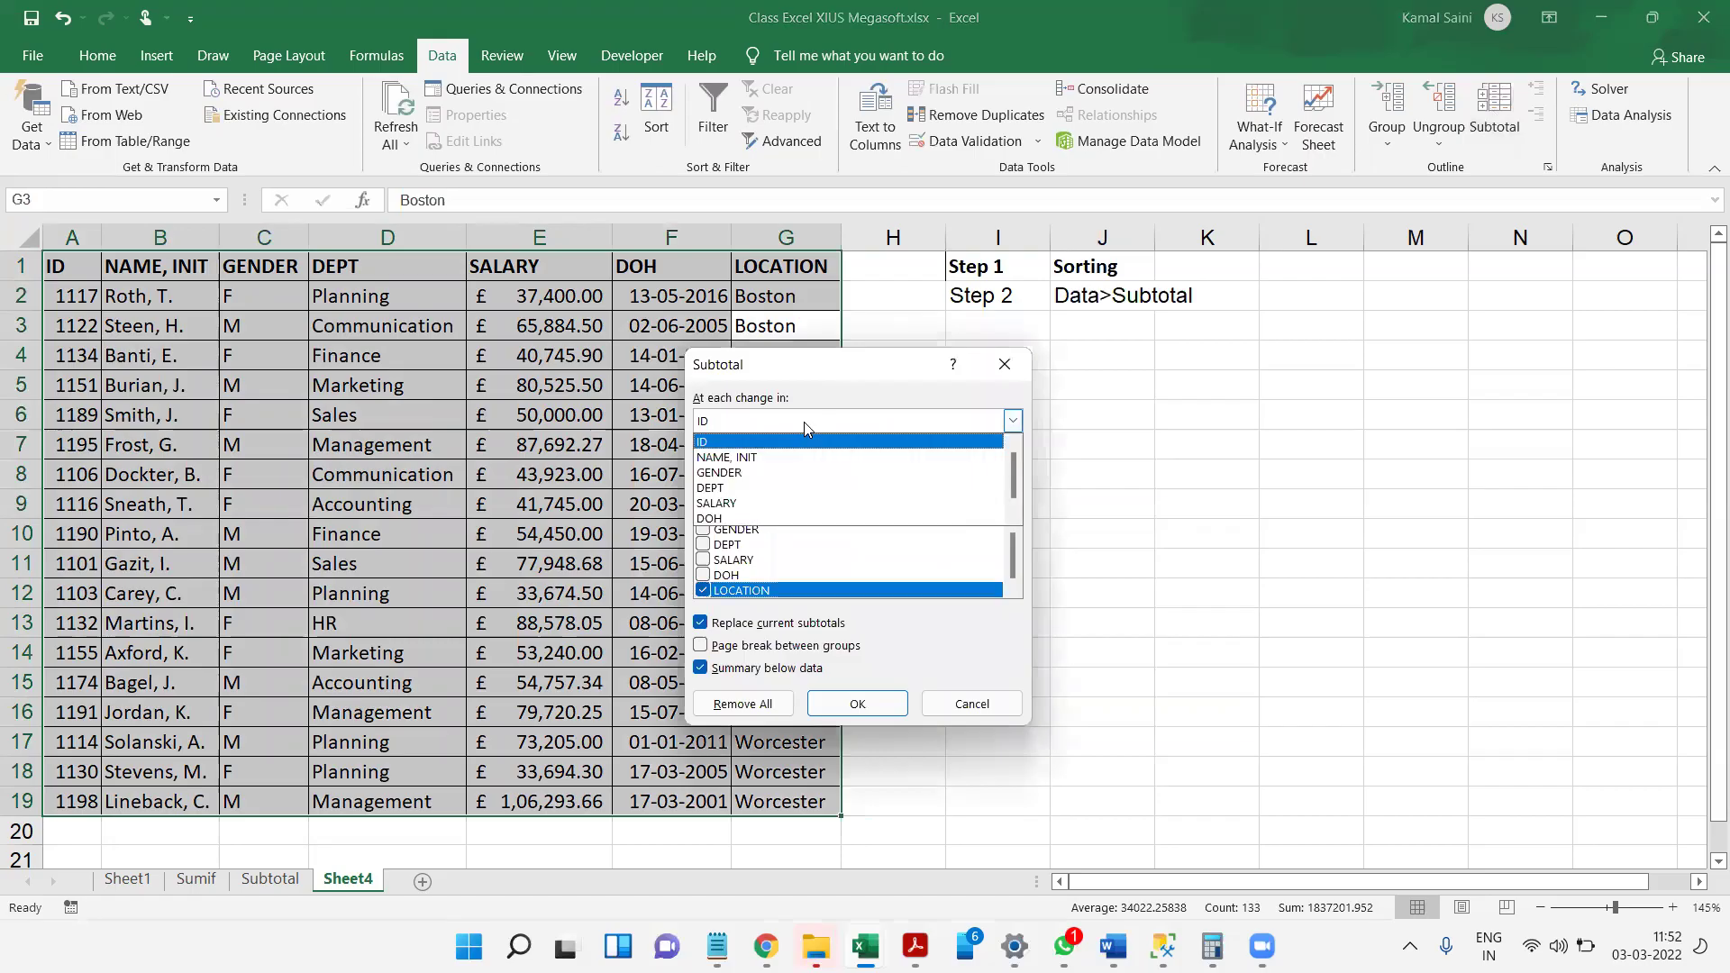
{"action": "left_click", "coordinate": [1013, 512]}
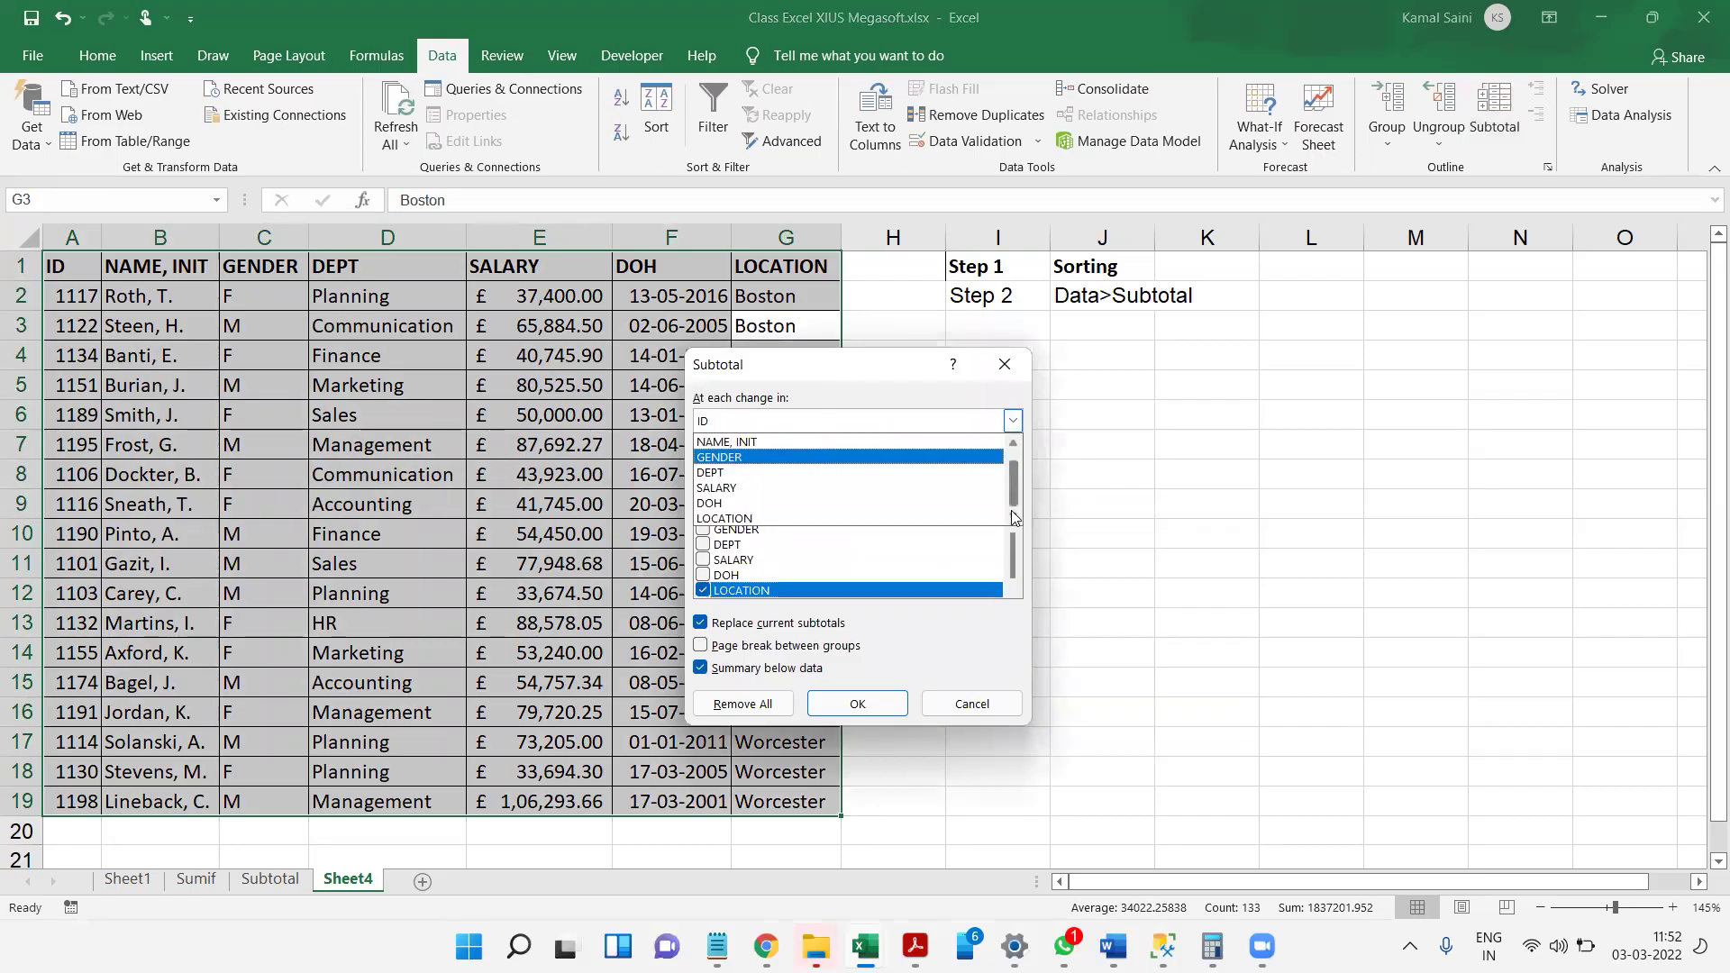
{"action": "left_click", "coordinate": [874, 519]}
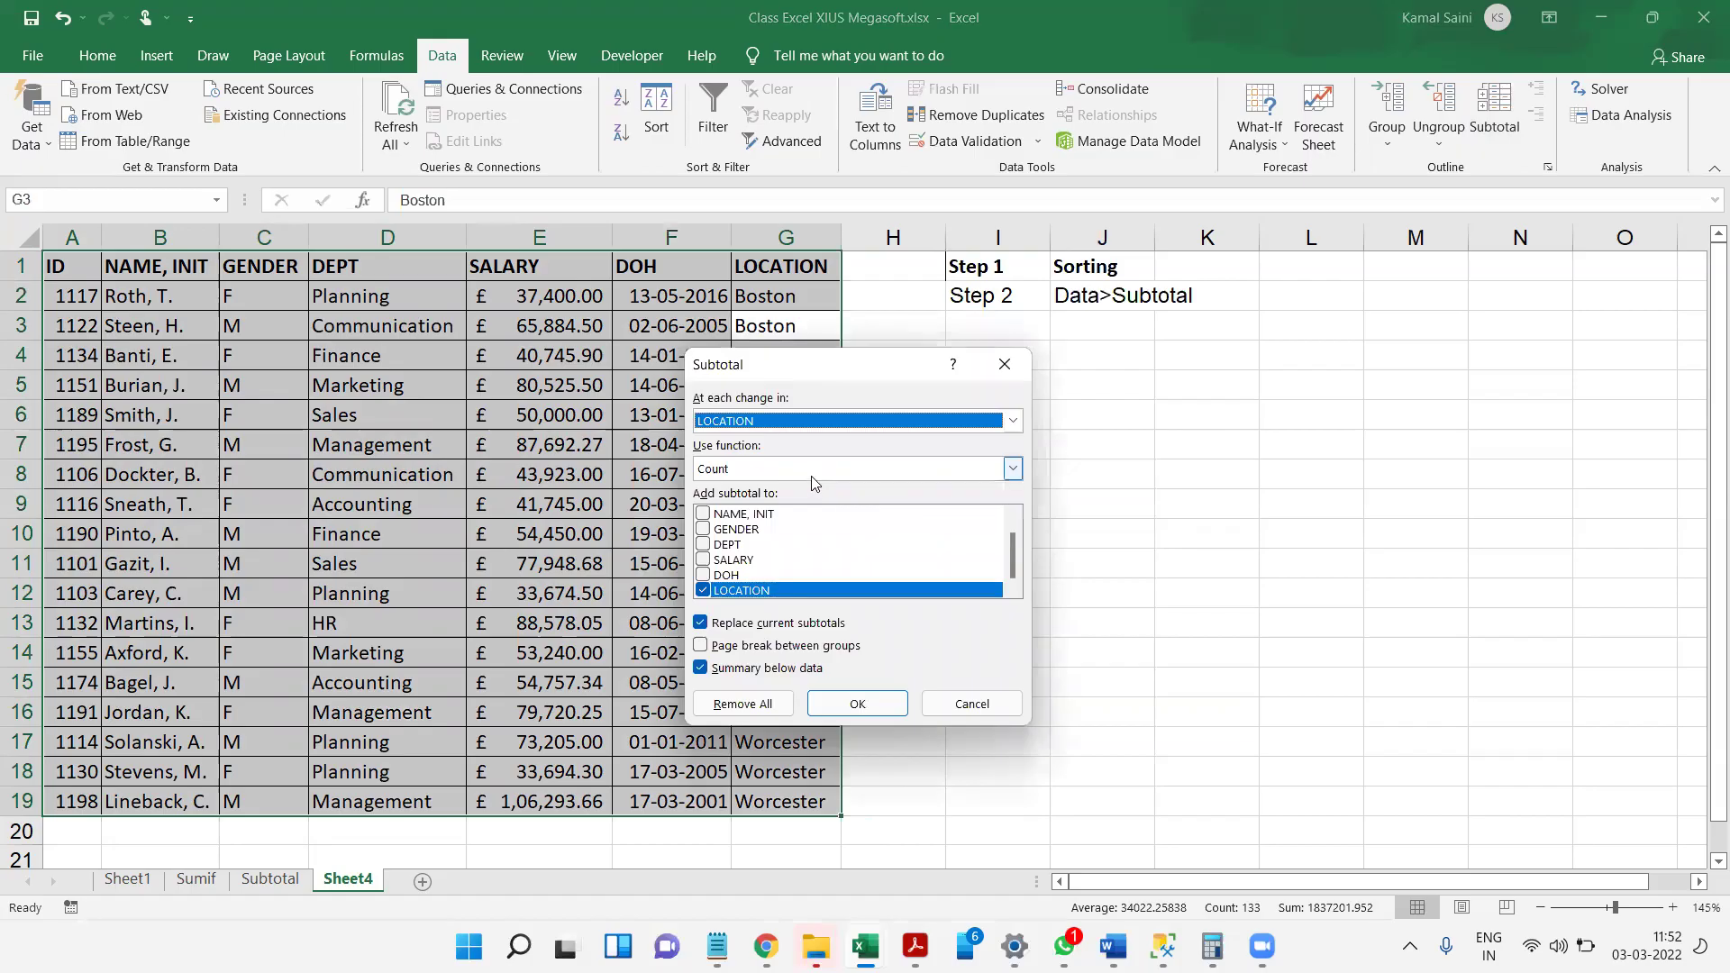
{"action": "left_click", "coordinate": [845, 467]}
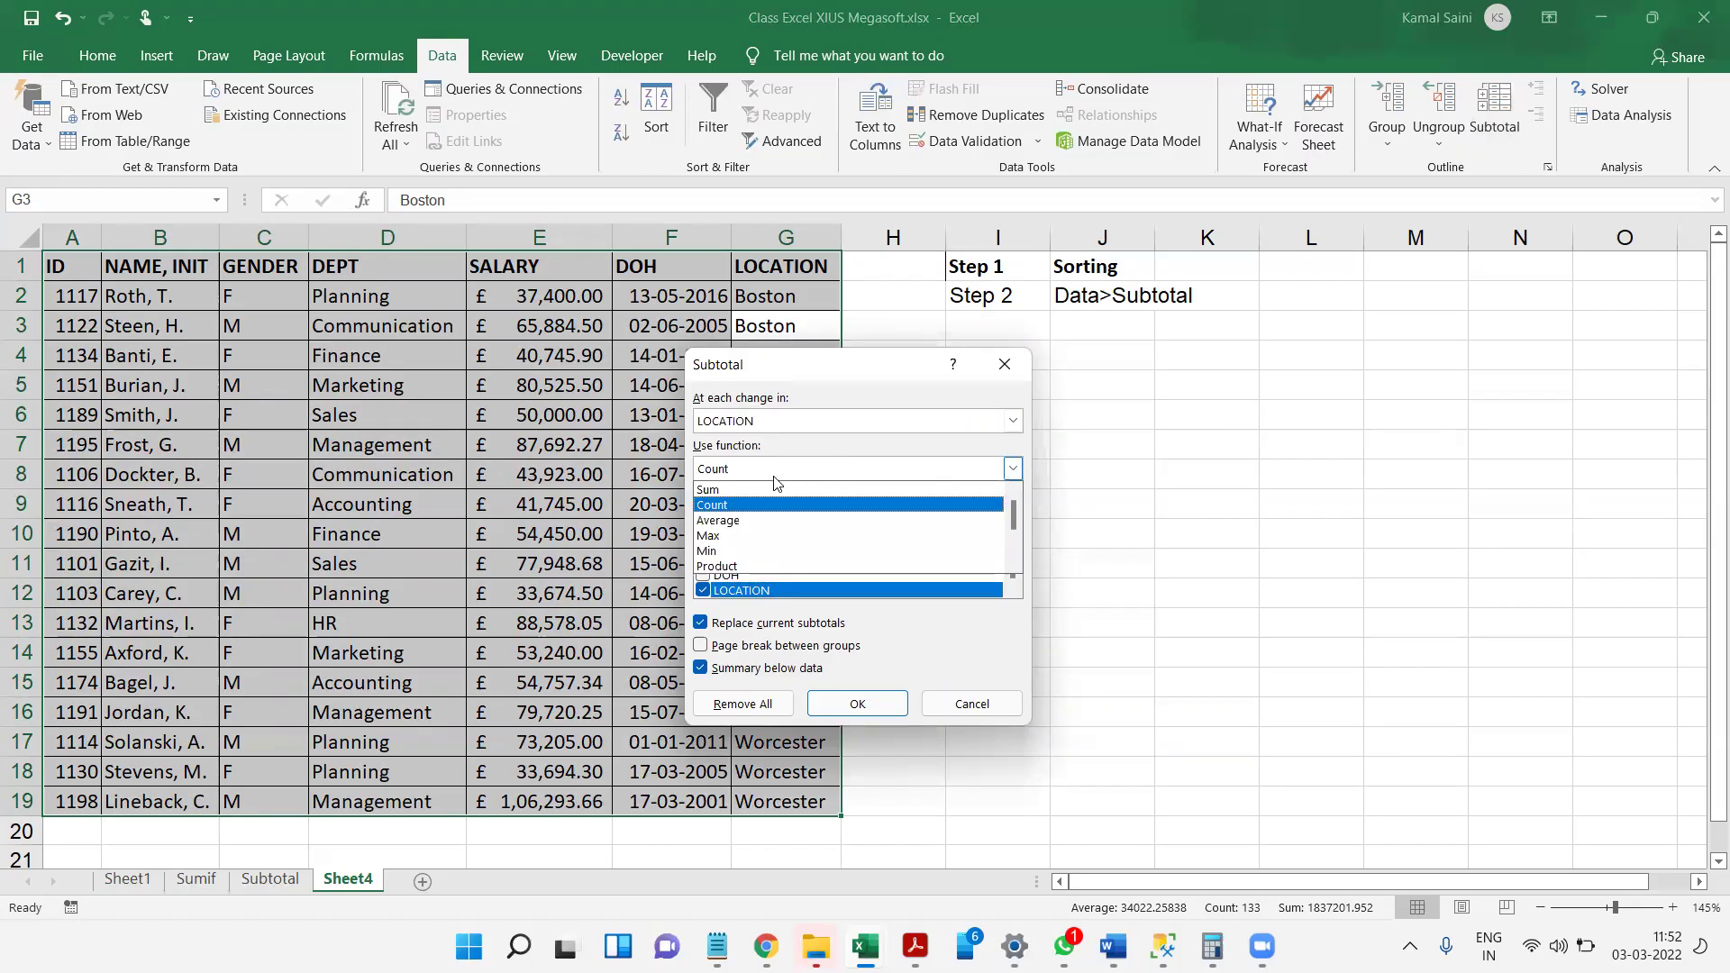
{"action": "left_click", "coordinate": [744, 498]}
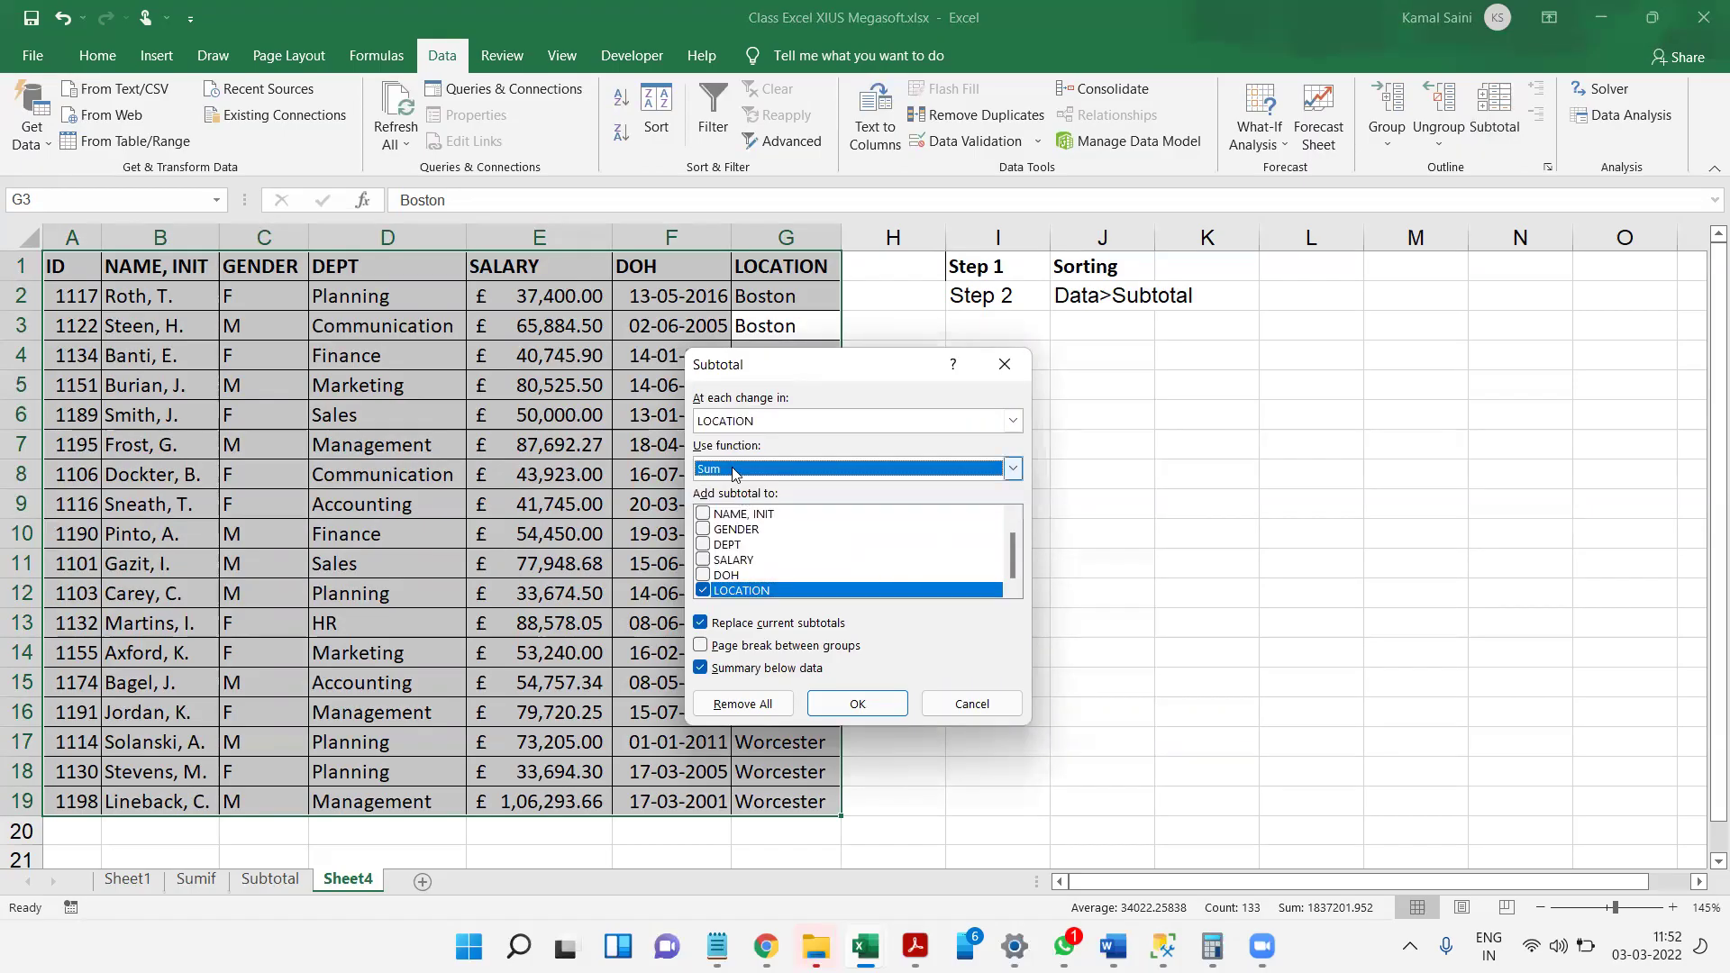
- Choose SALARY instead of LOCATION as the column to subtotal, and capture the Subtotal dialog as a picture before closing it unapplied
{"action": "left_click_drag", "start_coordinate": [777, 367], "coordinate": [995, 378]}
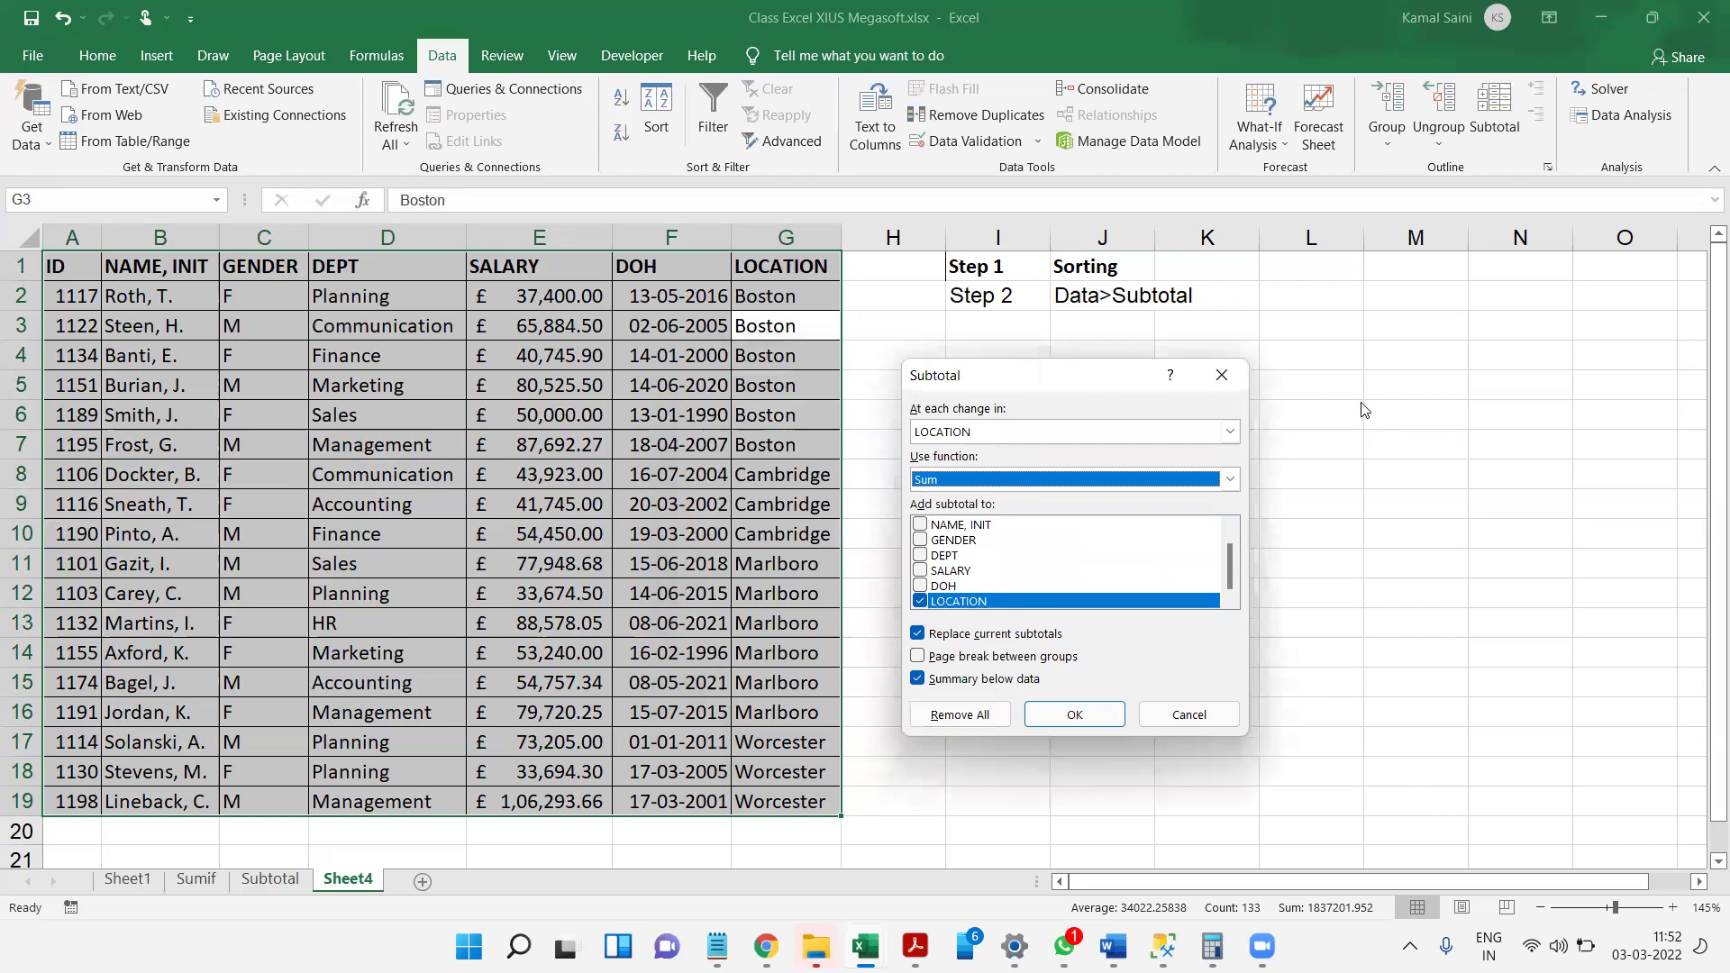
{"action": "left_click", "coordinate": [921, 601]}
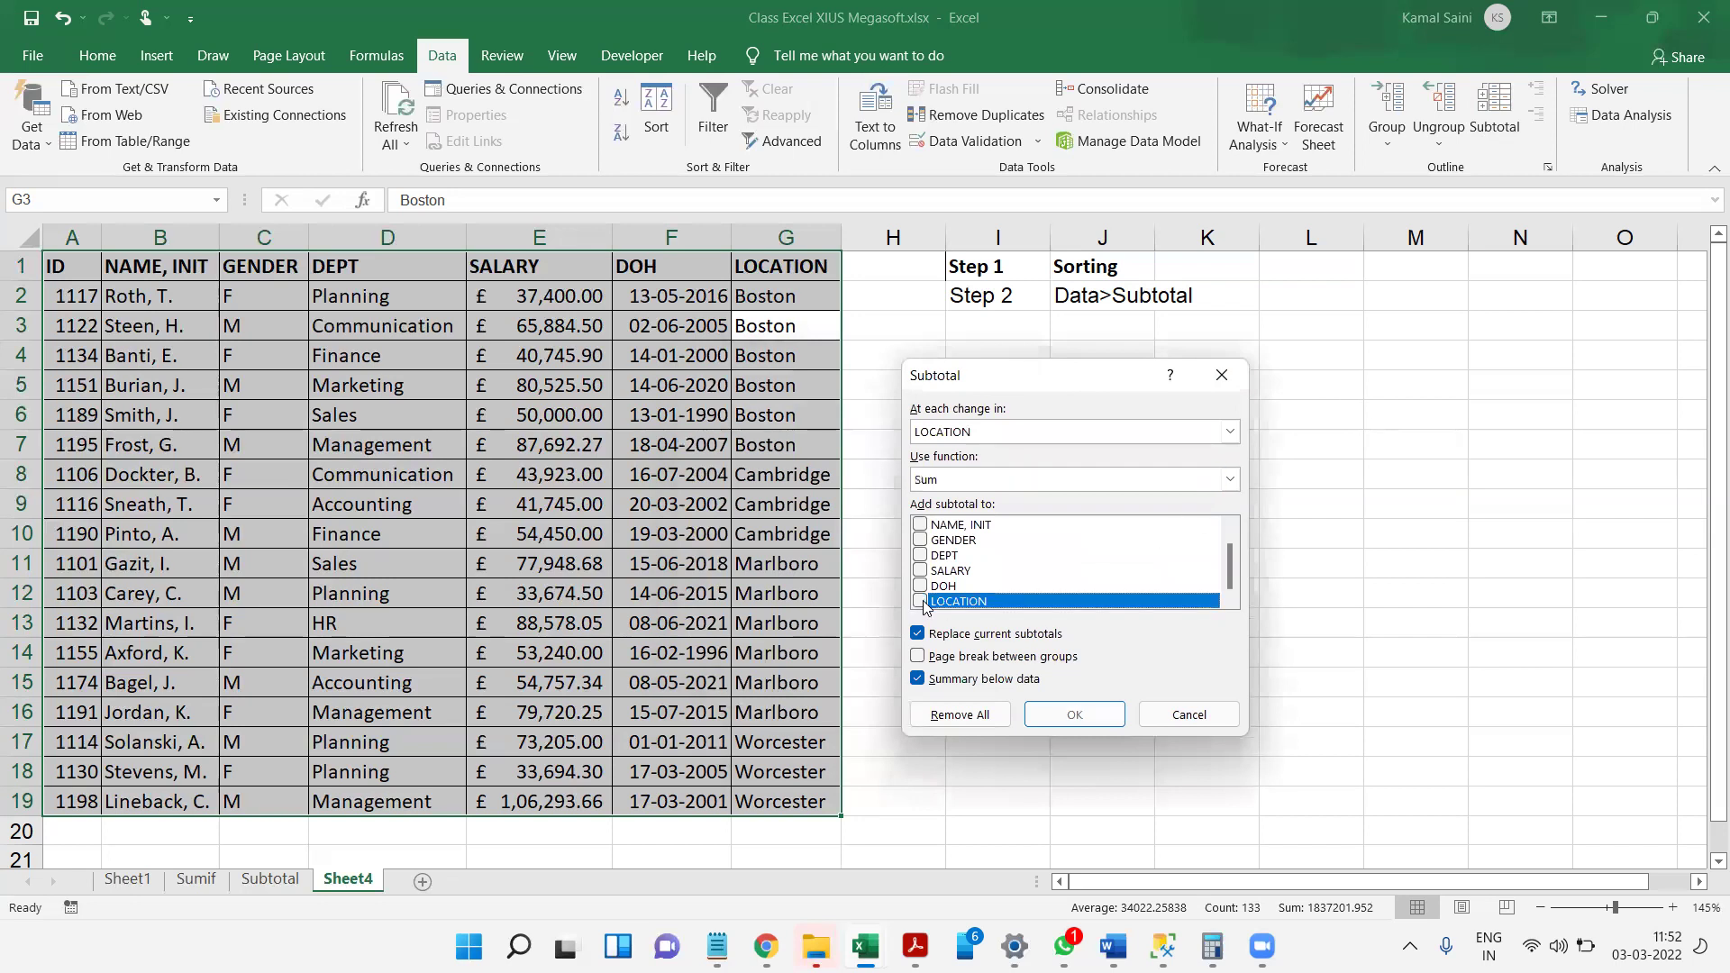
{"action": "left_click", "coordinate": [920, 570]}
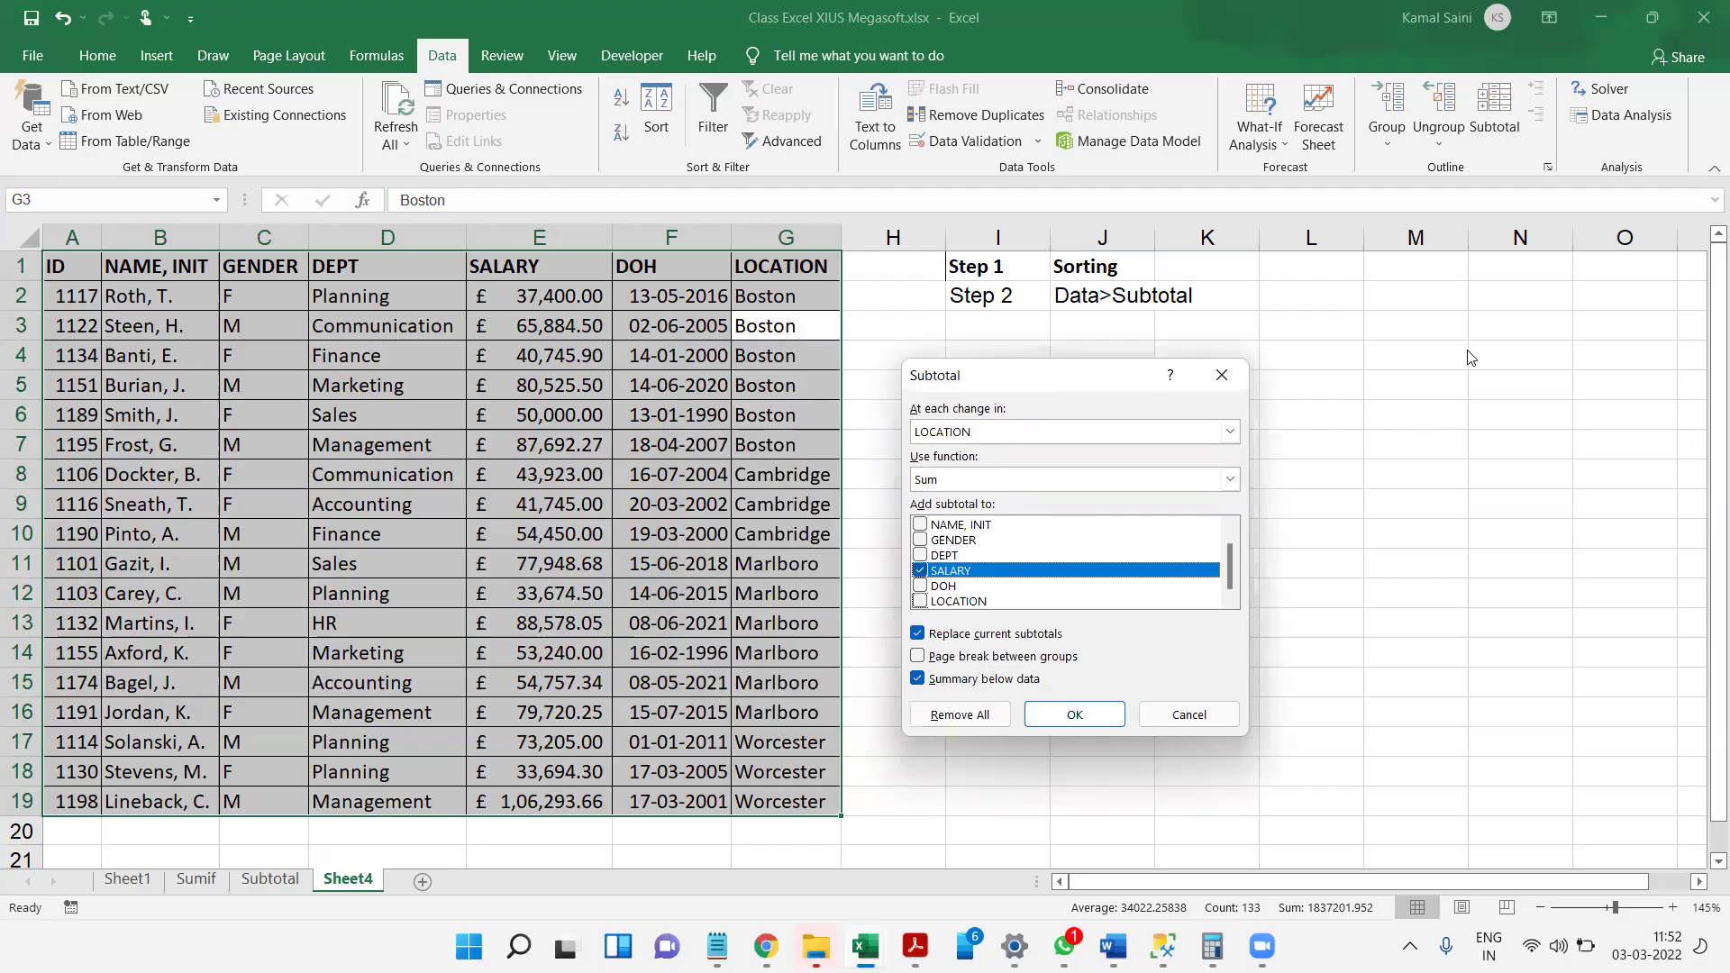
{"action": "left_click", "coordinate": [1221, 375]}
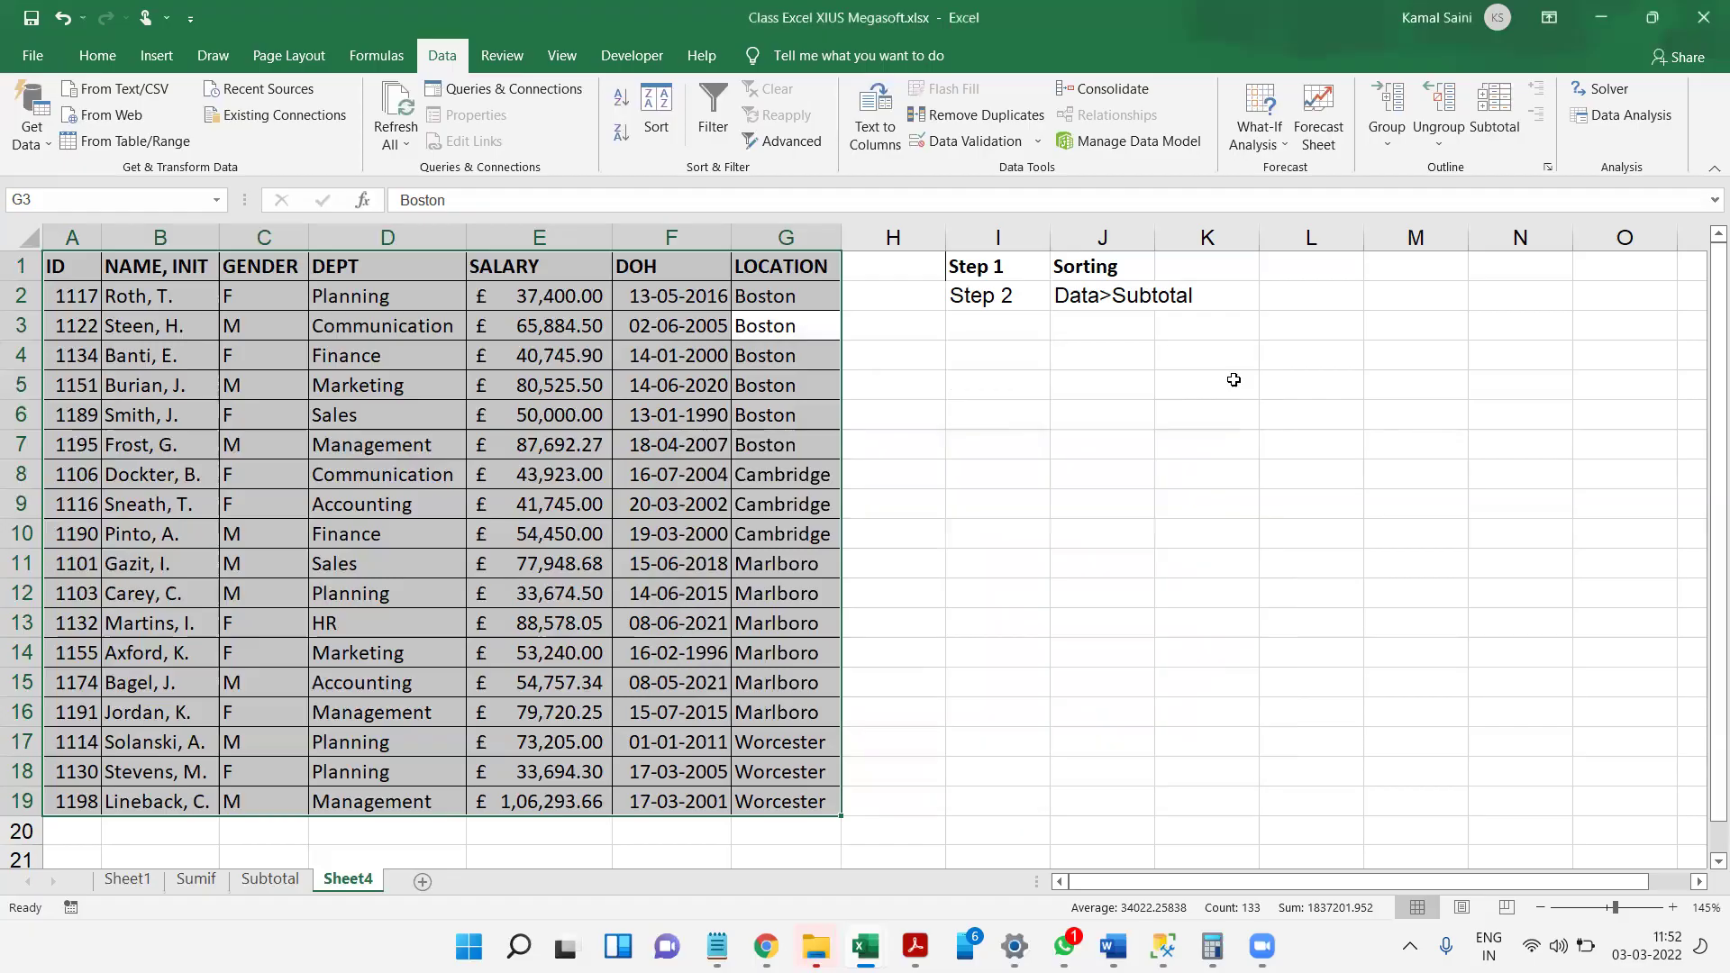
- Paste the picture of the Subtotal dialog, shrink it and place it to the right of the step notes
{"action": "left_click", "coordinate": [1378, 365]}
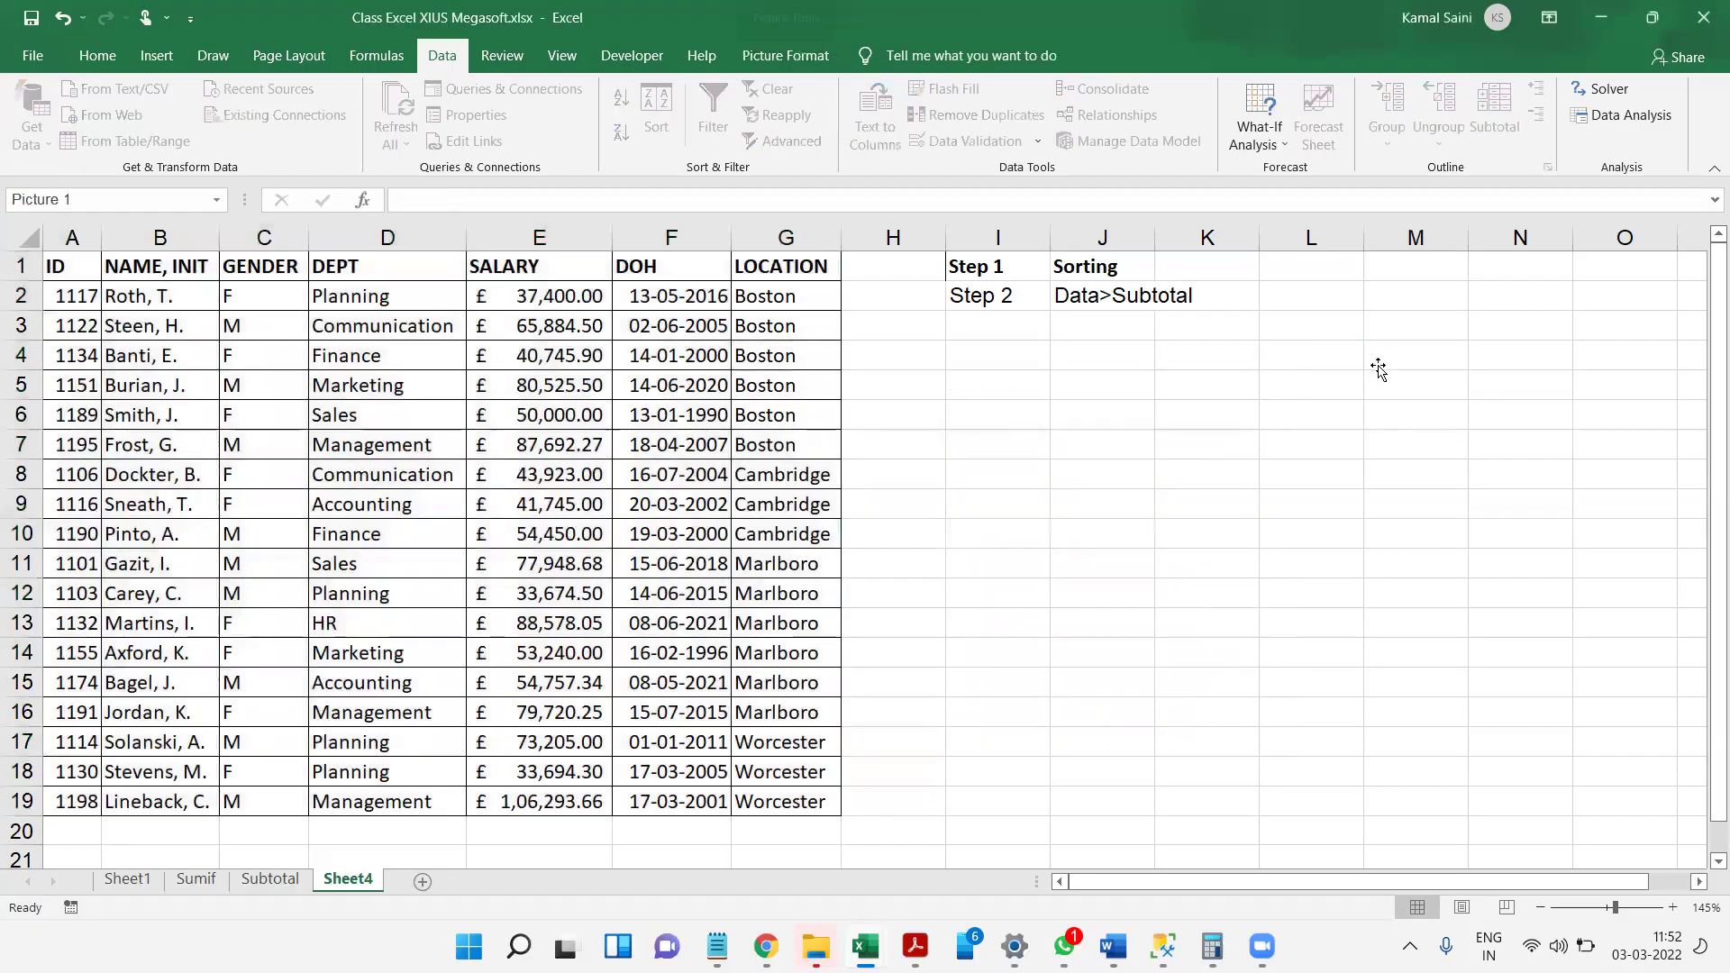
{"action": "key", "text": "ctrl+v"}
{"action": "left_click_drag", "start_coordinate": [1393, 361], "coordinate": [742, 329]}
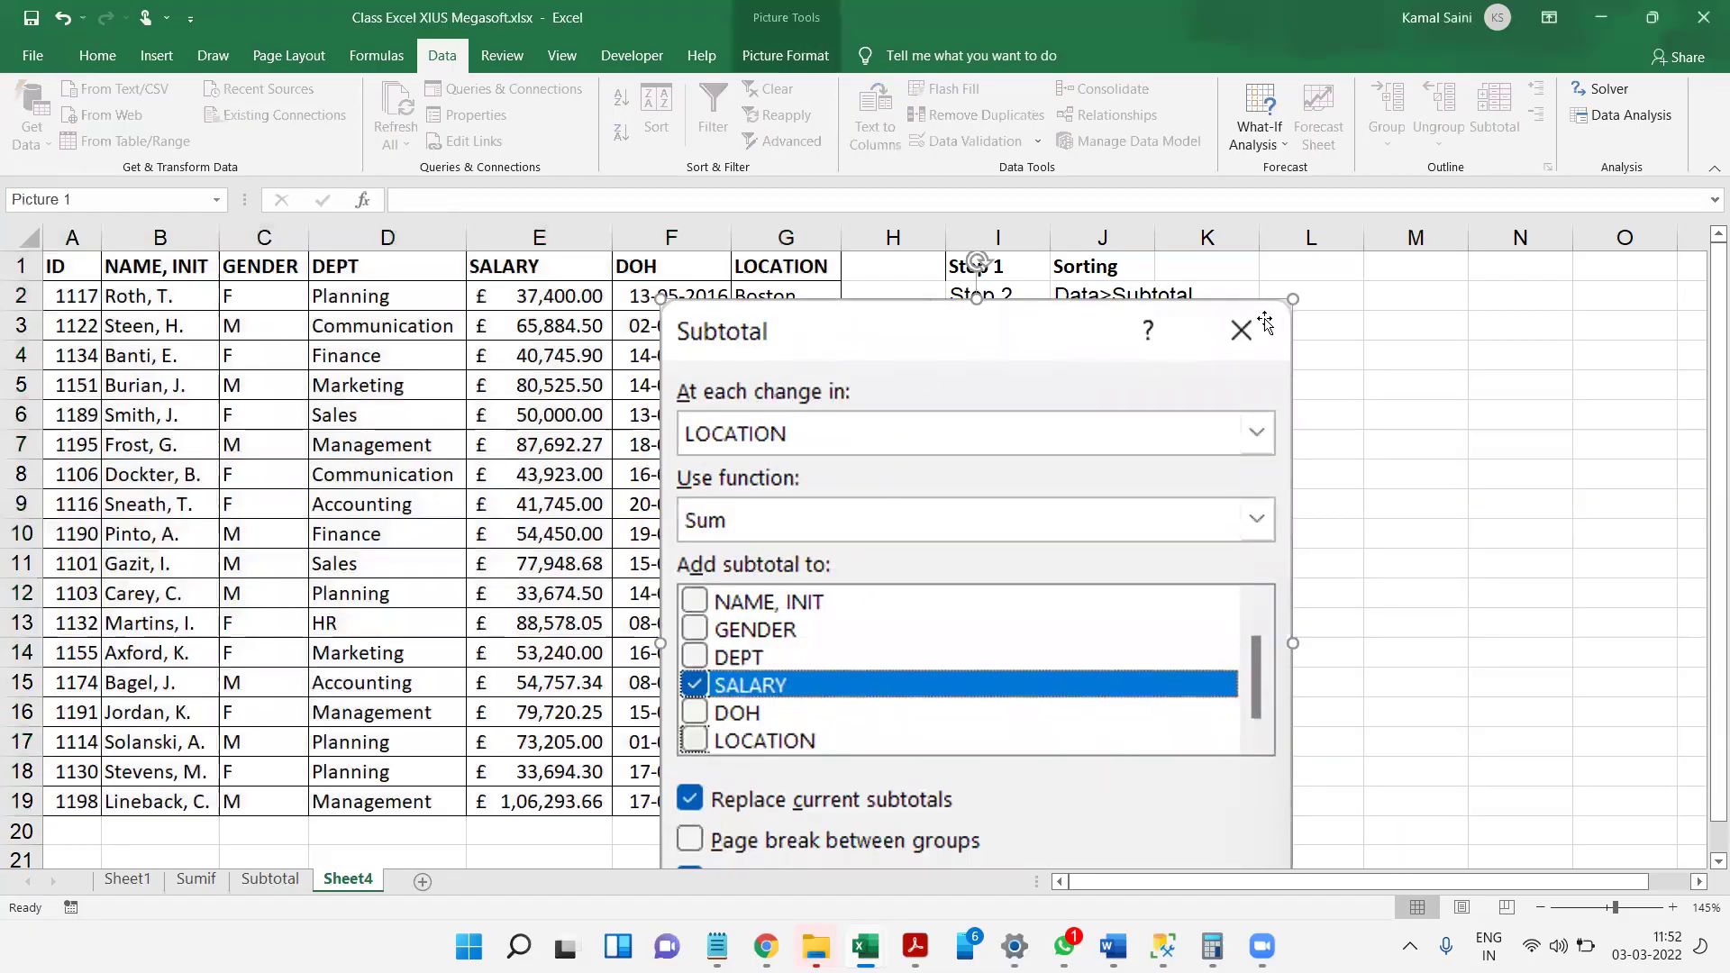
{"action": "left_click_drag", "start_coordinate": [1294, 299], "coordinate": [1045, 531]}
{"action": "left_click_drag", "start_coordinate": [921, 636], "coordinate": [1550, 429]}
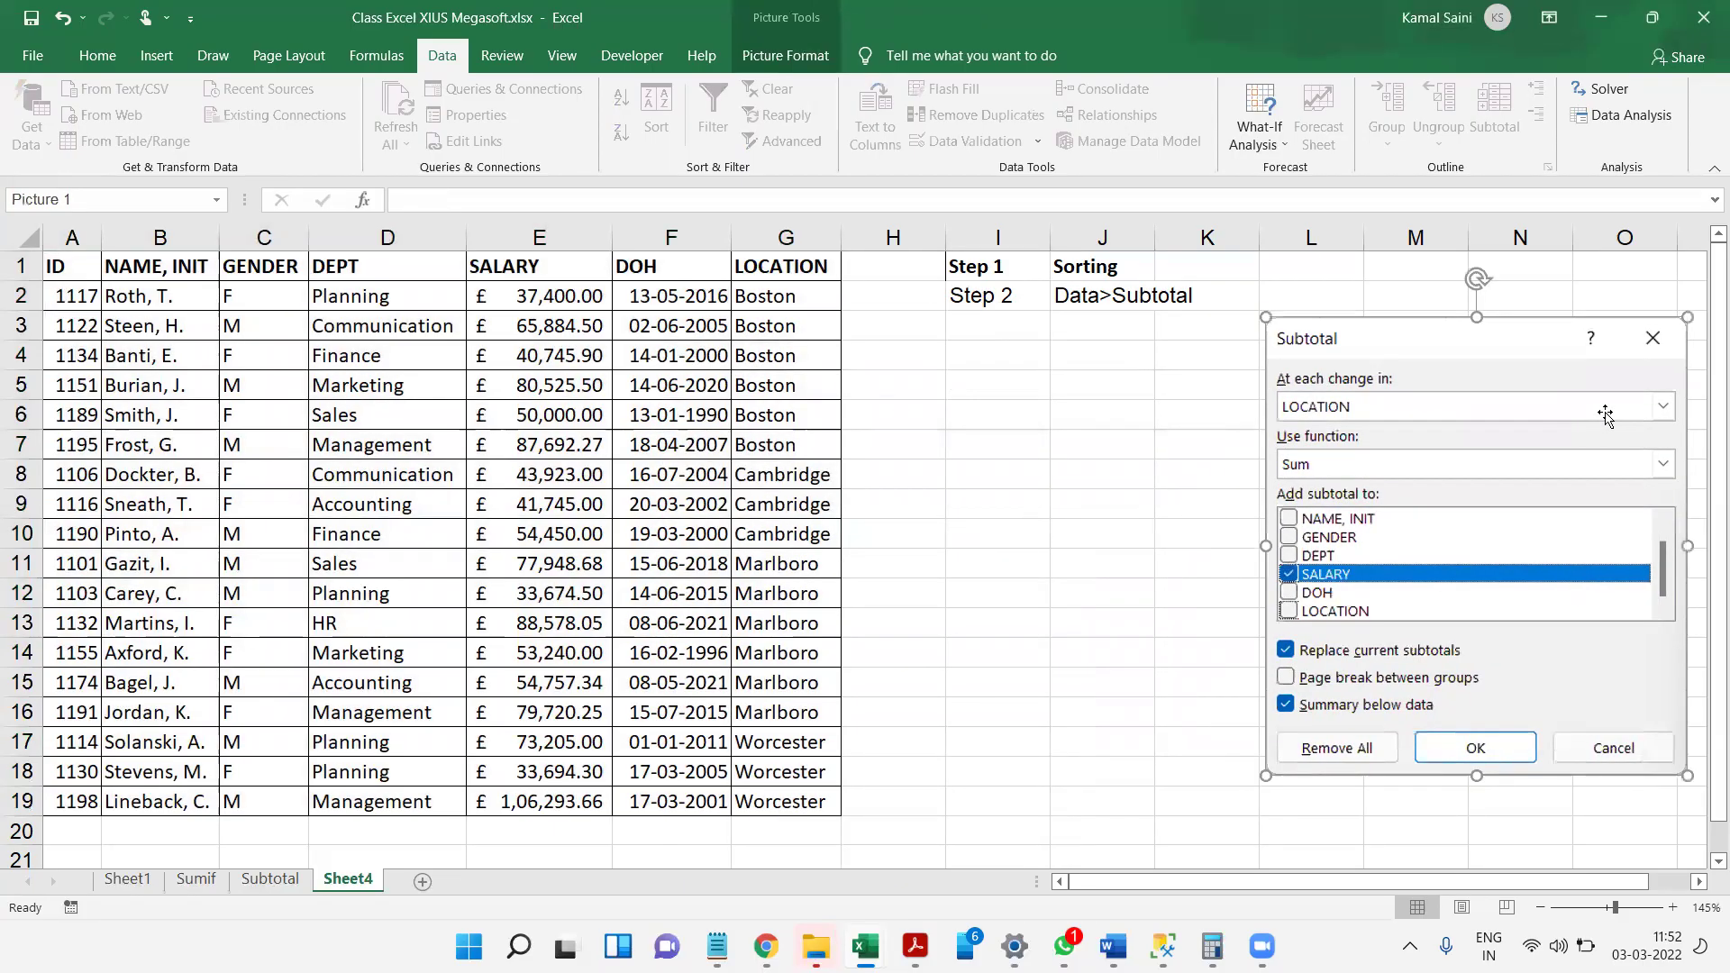
{"action": "left_click_drag", "start_coordinate": [1543, 413], "coordinate": [1605, 382]}
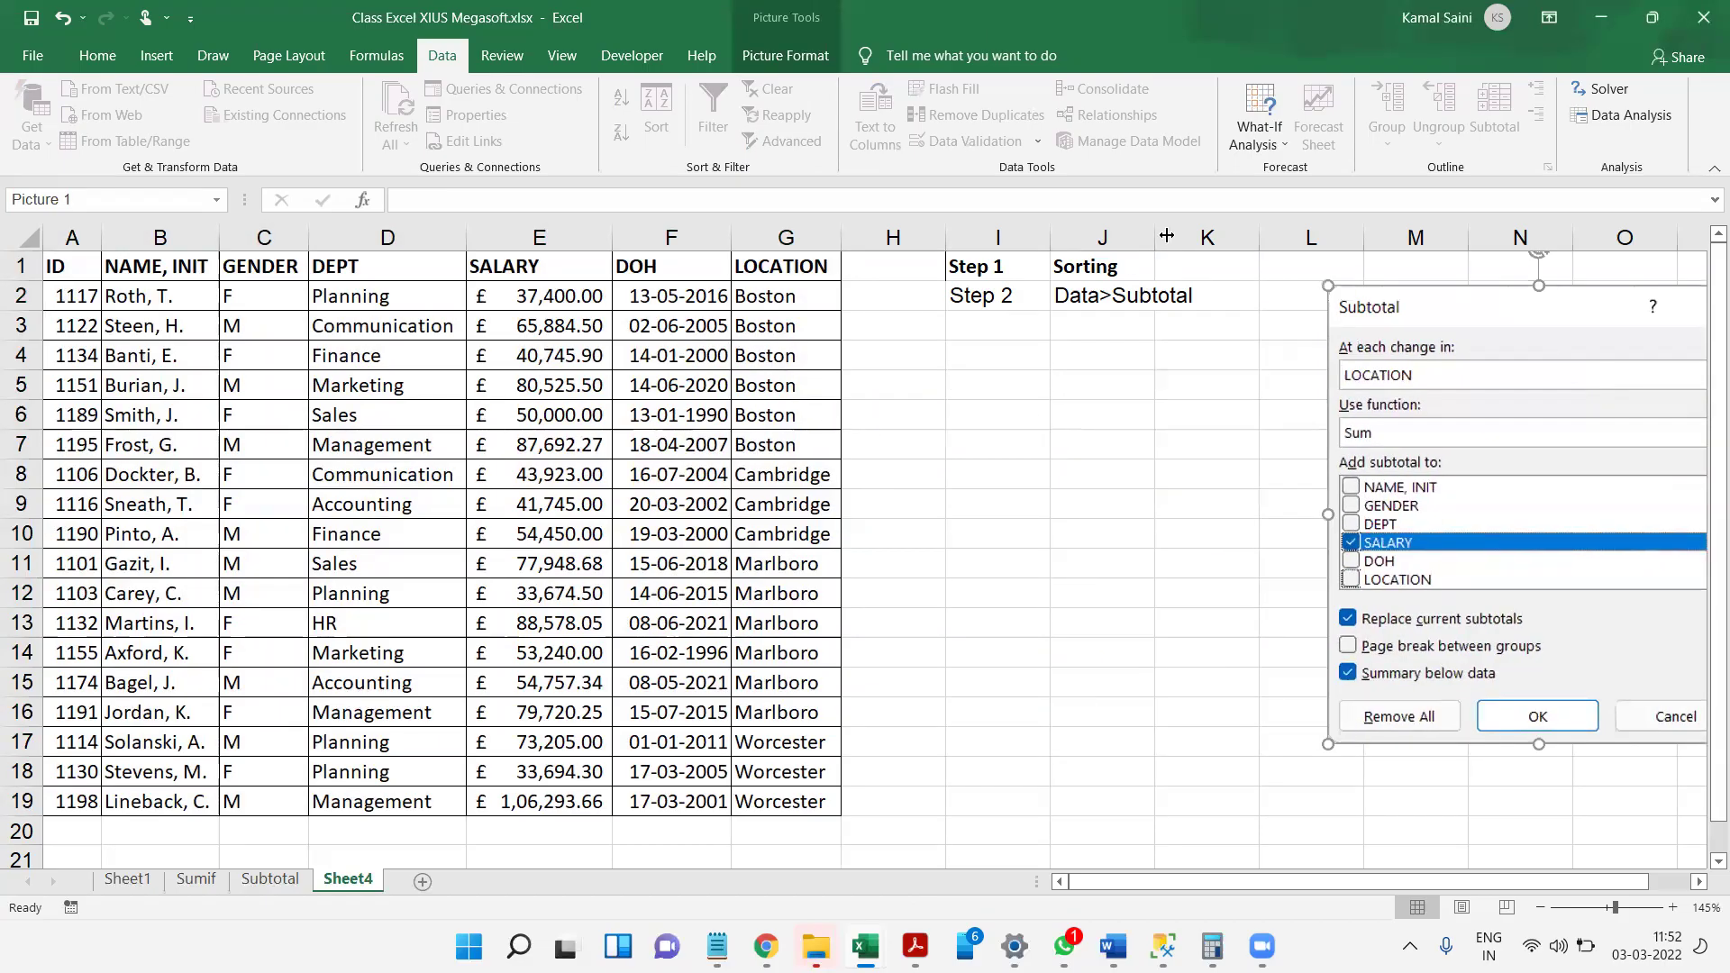
- Apply subtotals to the employee table that Sum only SALARY at each change in LOCATION
{"action": "left_click", "coordinate": [660, 410]}
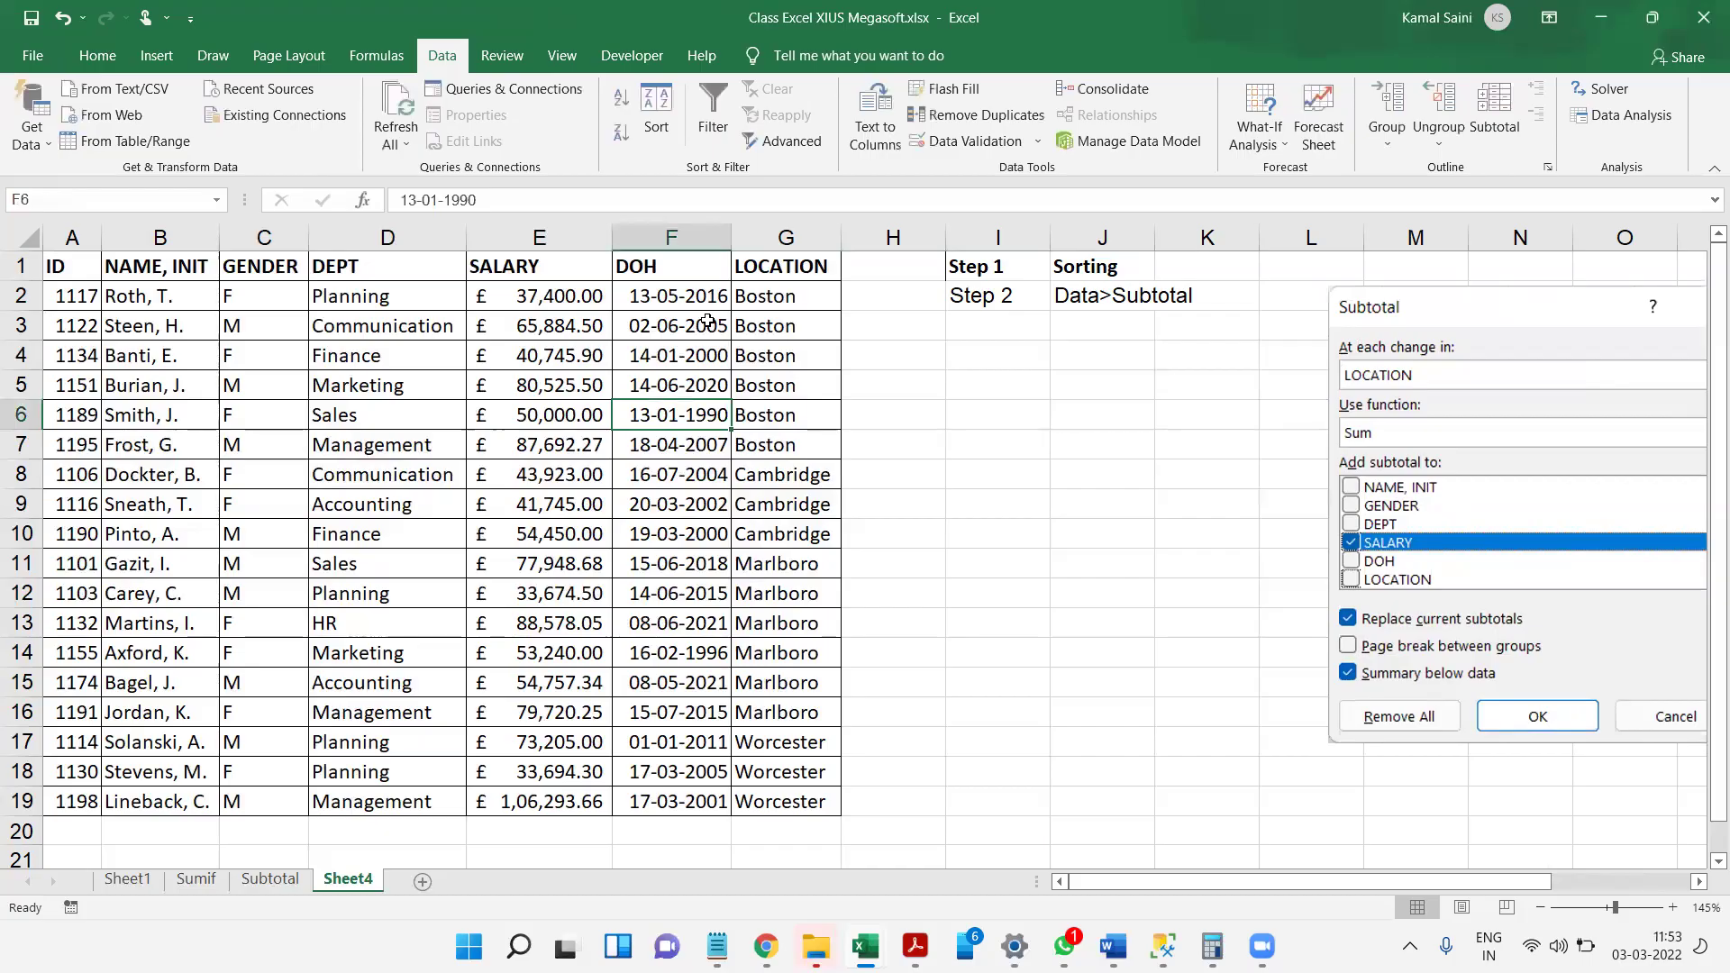
{"action": "key", "text": "ctrl+a"}
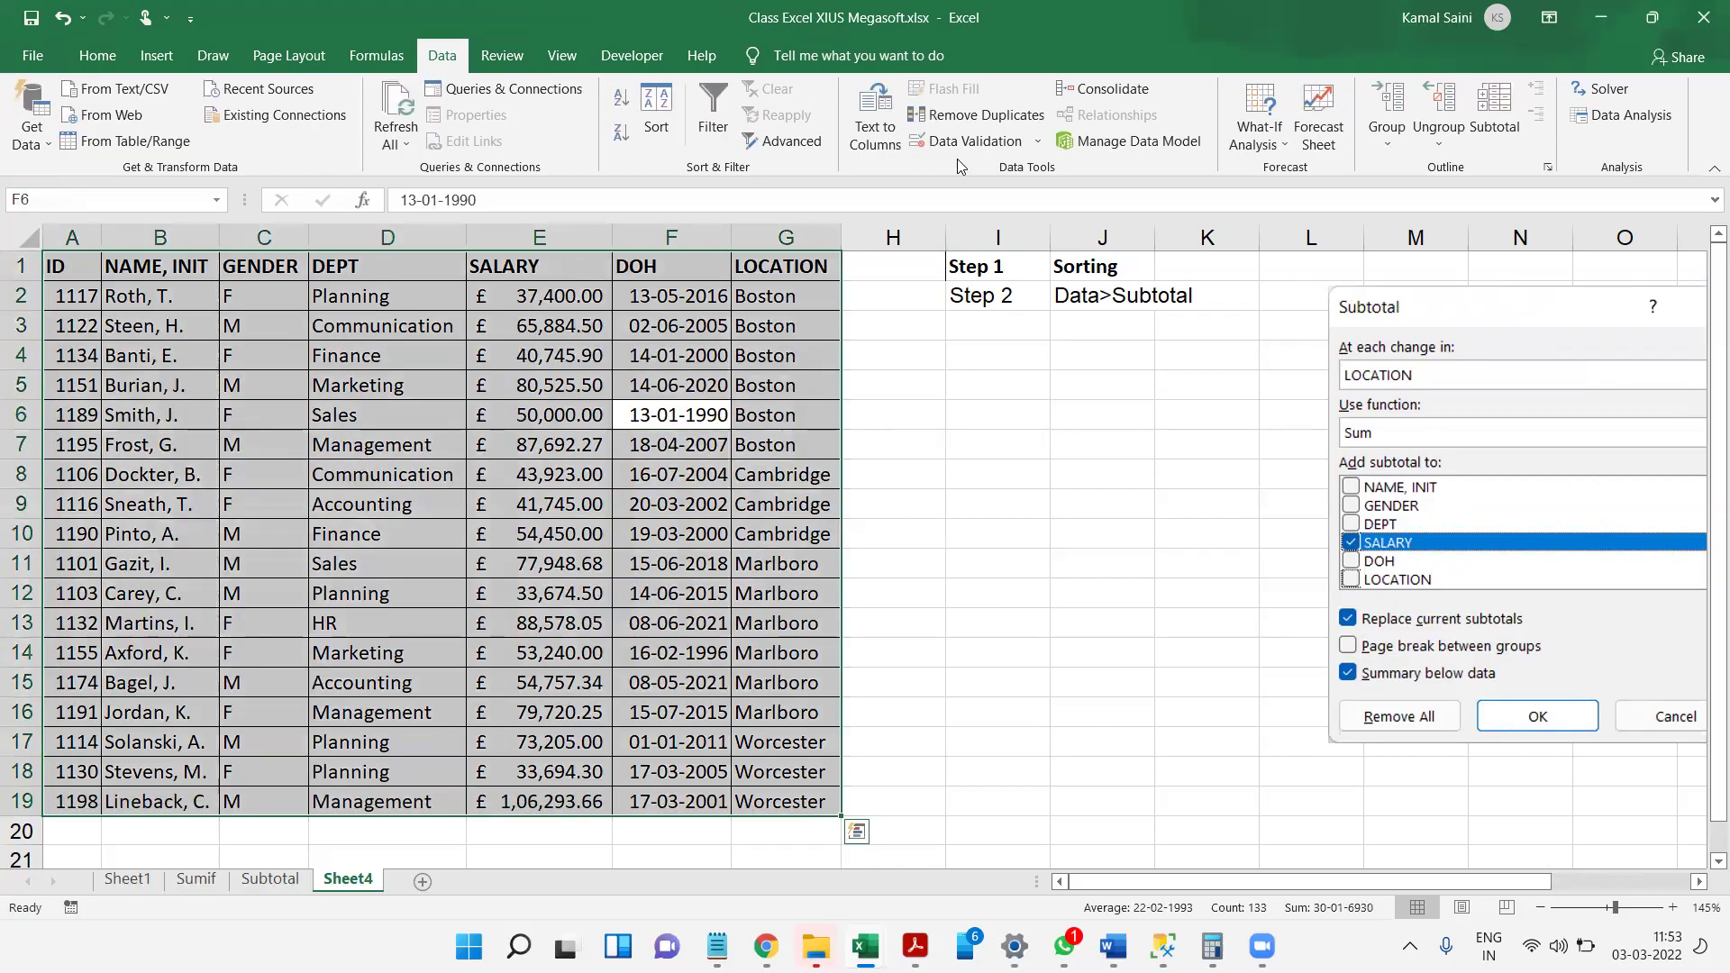
{"action": "left_click", "coordinate": [1507, 103]}
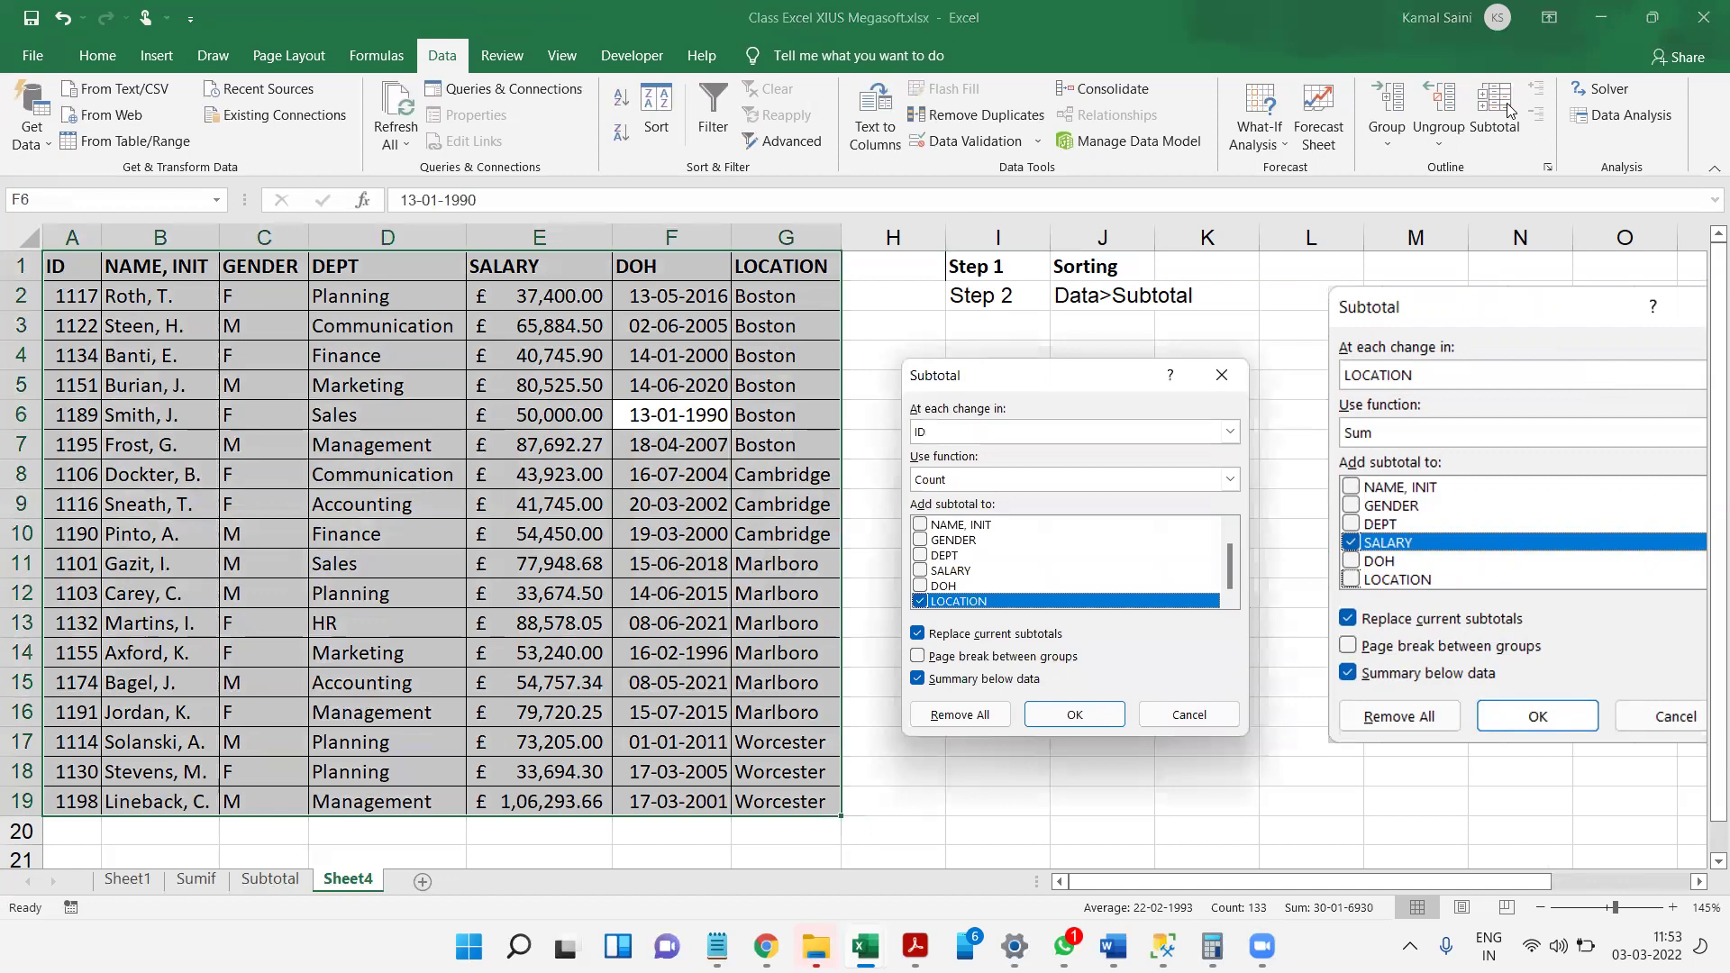
{"action": "left_click", "coordinate": [983, 434]}
{"action": "scroll", "coordinate": [1232, 512], "scroll_direction": "down", "scroll_amount": 1}
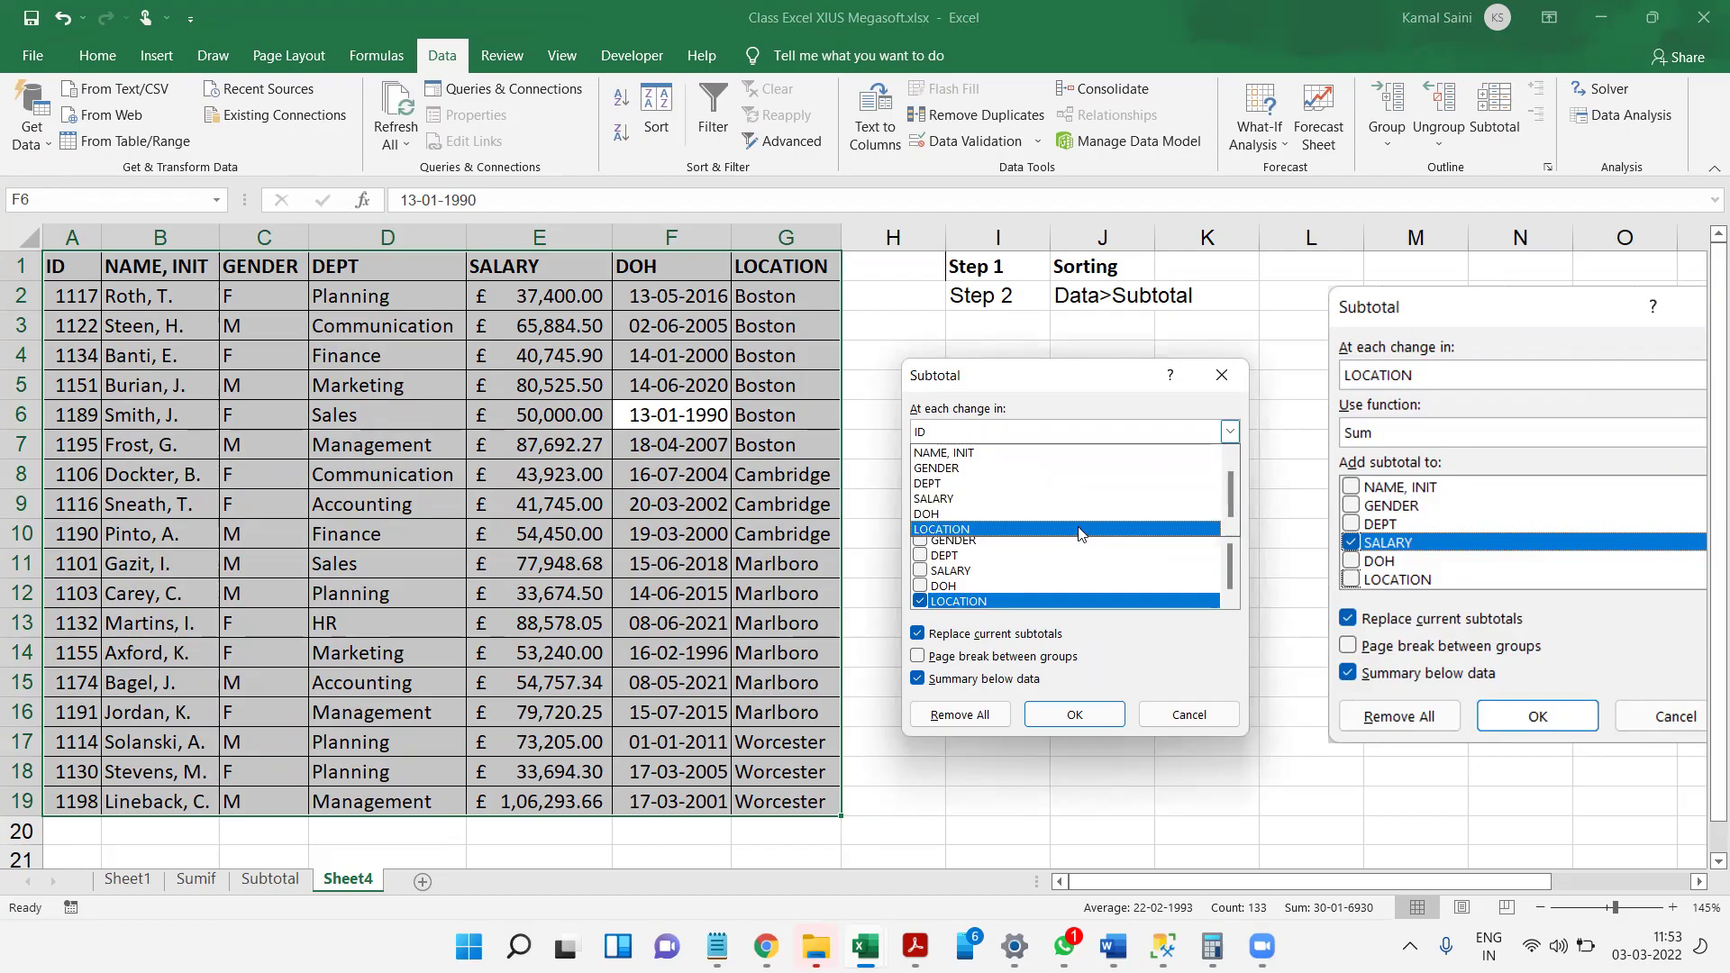
{"action": "left_click", "coordinate": [1081, 530]}
{"action": "left_click", "coordinate": [1230, 480]}
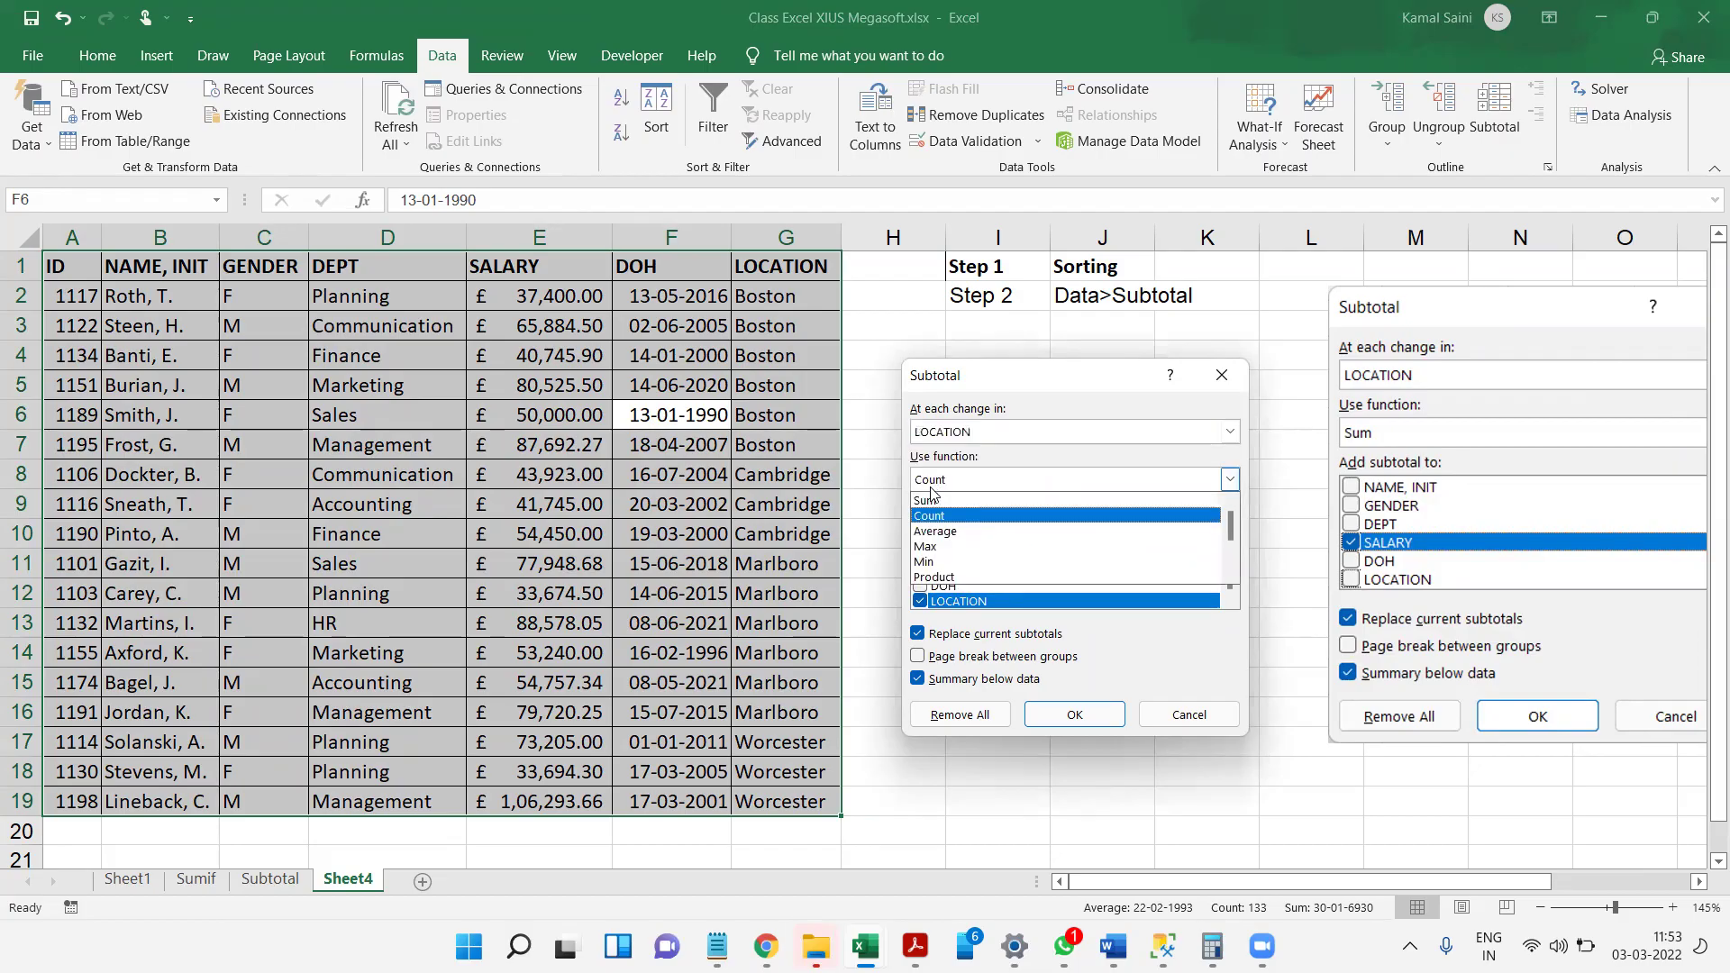
{"action": "left_click", "coordinate": [928, 502]}
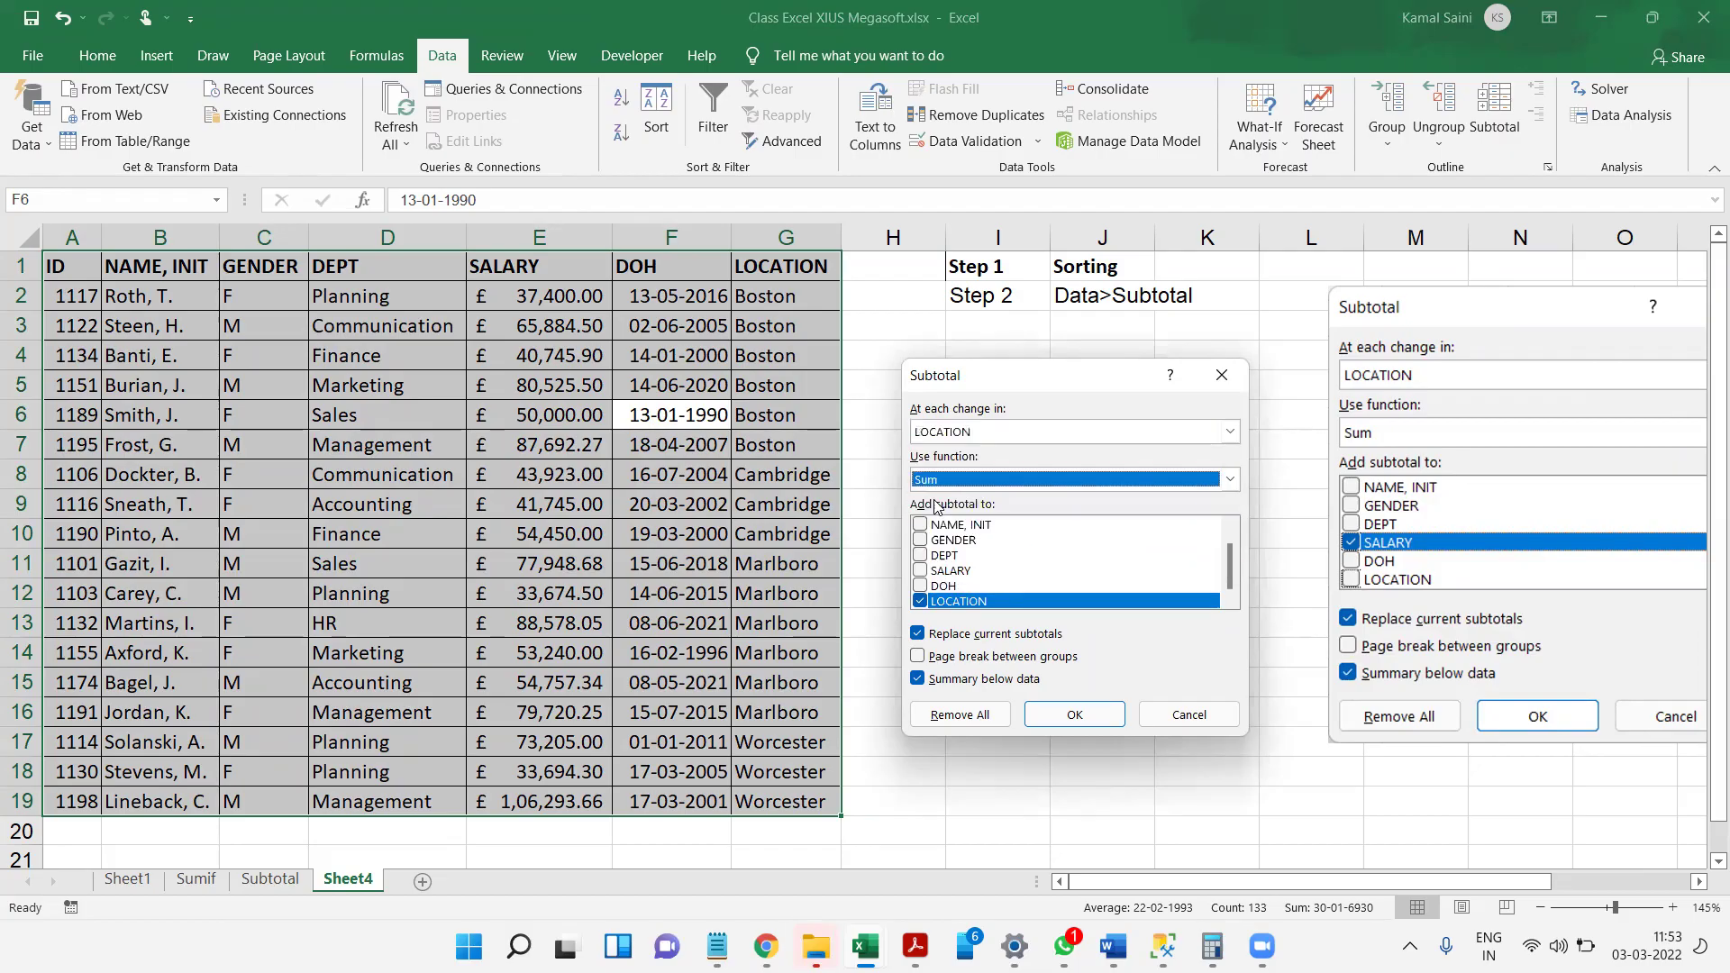
{"action": "left_click", "coordinate": [920, 602]}
{"action": "left_click", "coordinate": [921, 571]}
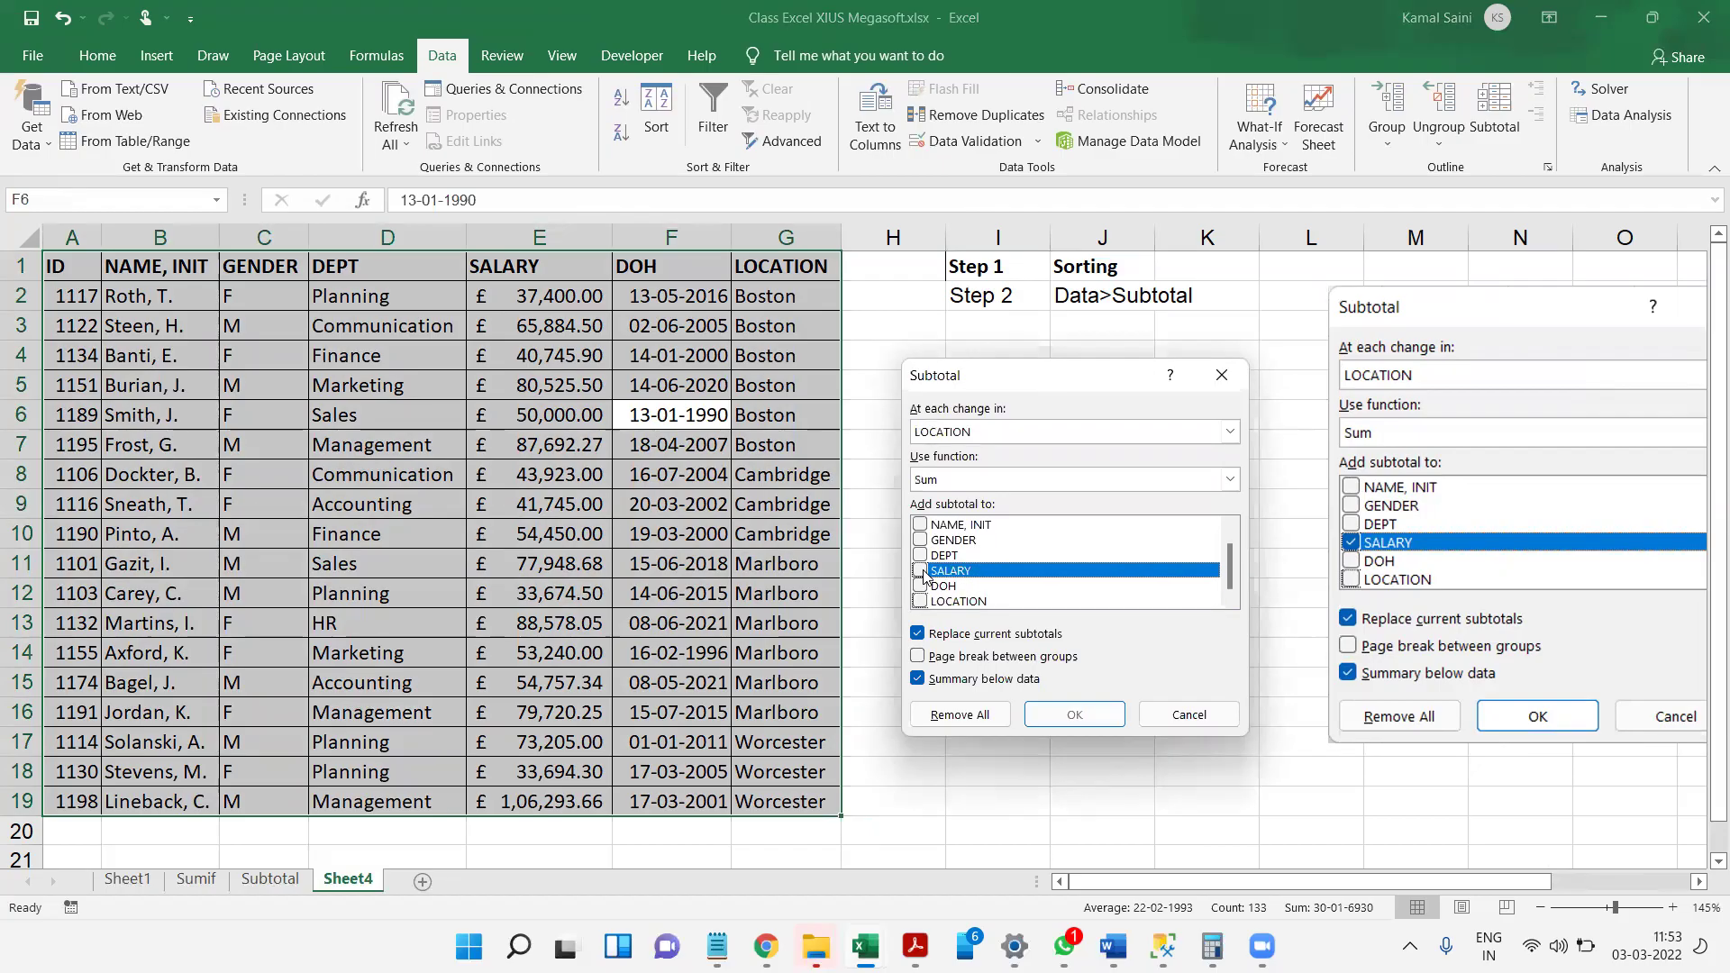
{"action": "left_click", "coordinate": [921, 572]}
{"action": "left_click", "coordinate": [1075, 715]}
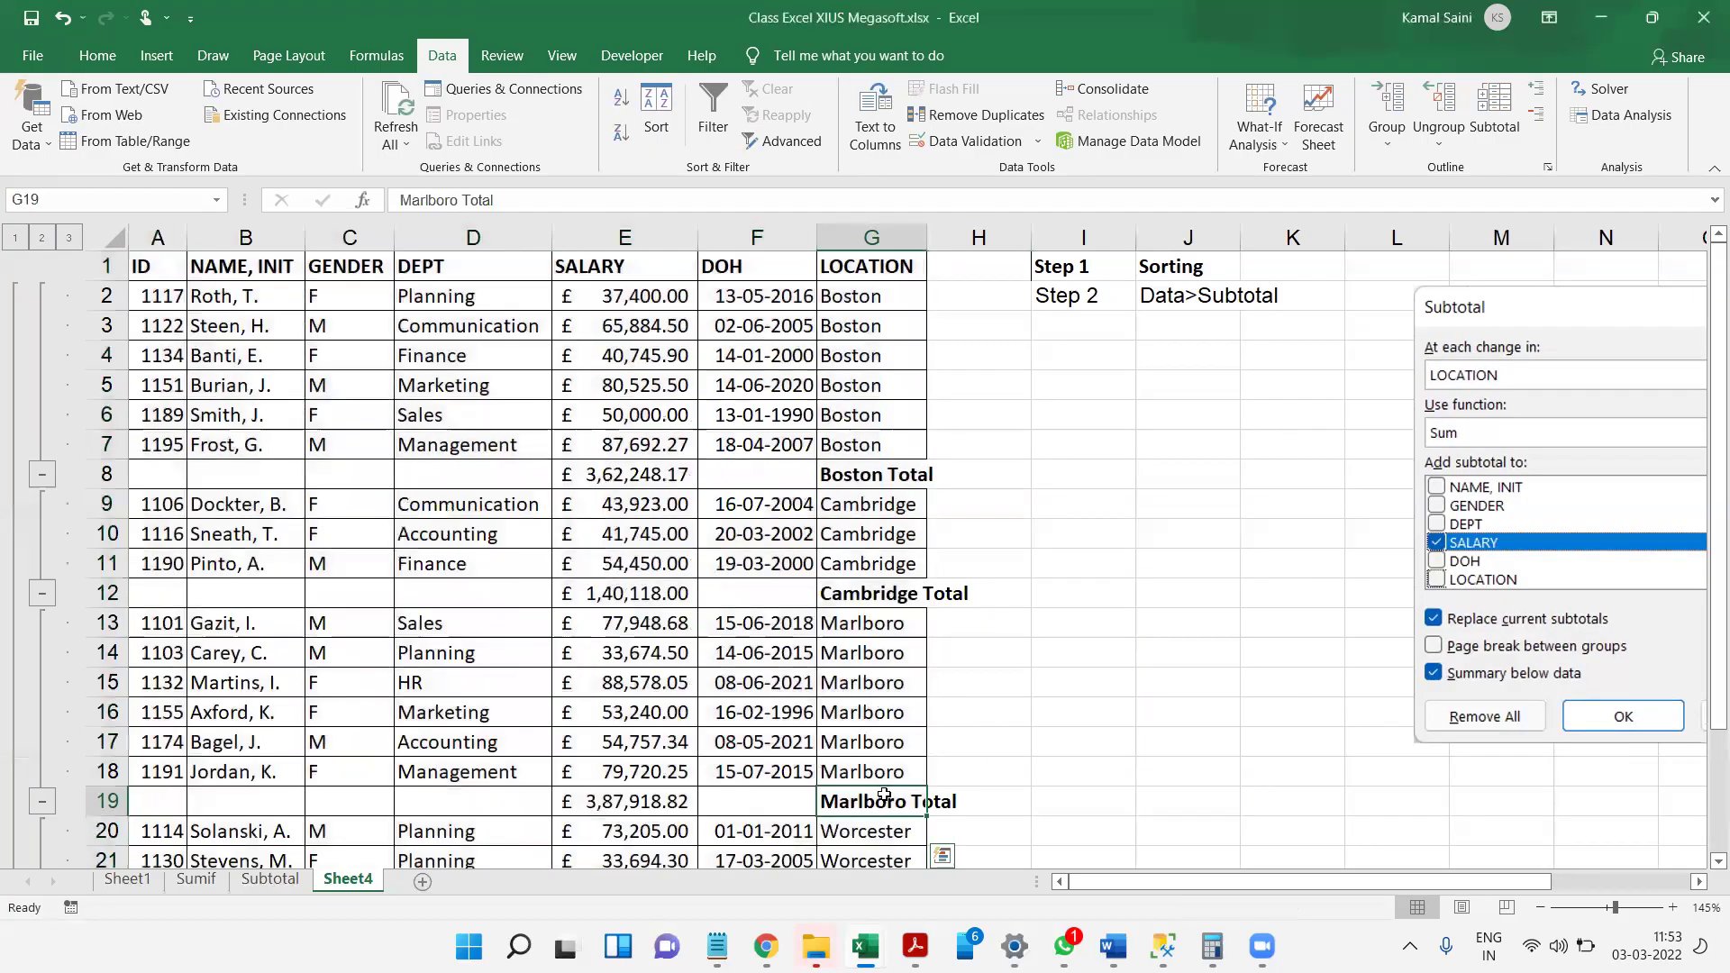
- Look over the salary subtotals for each location down to the grand total, and return to the start of the header row
{"action": "left_click", "coordinate": [884, 797]}
{"action": "scroll", "coordinate": [884, 797], "scroll_direction": "down", "scroll_amount": 3}
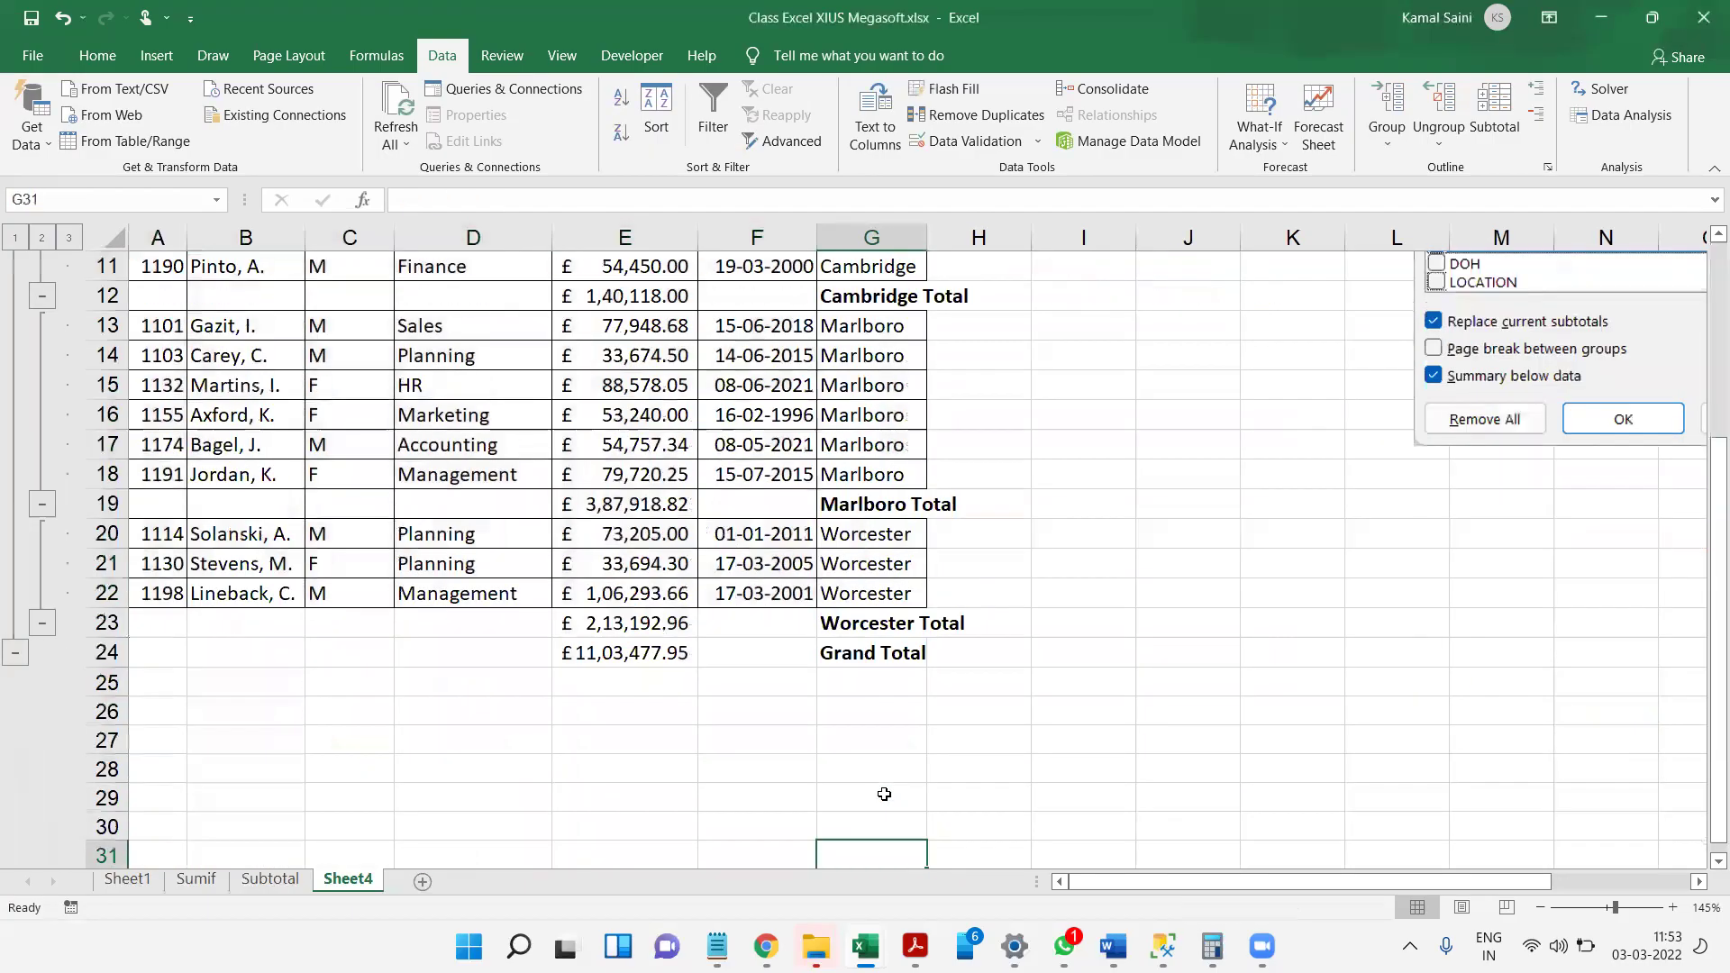
{"action": "key", "text": "ctrl+Up"}
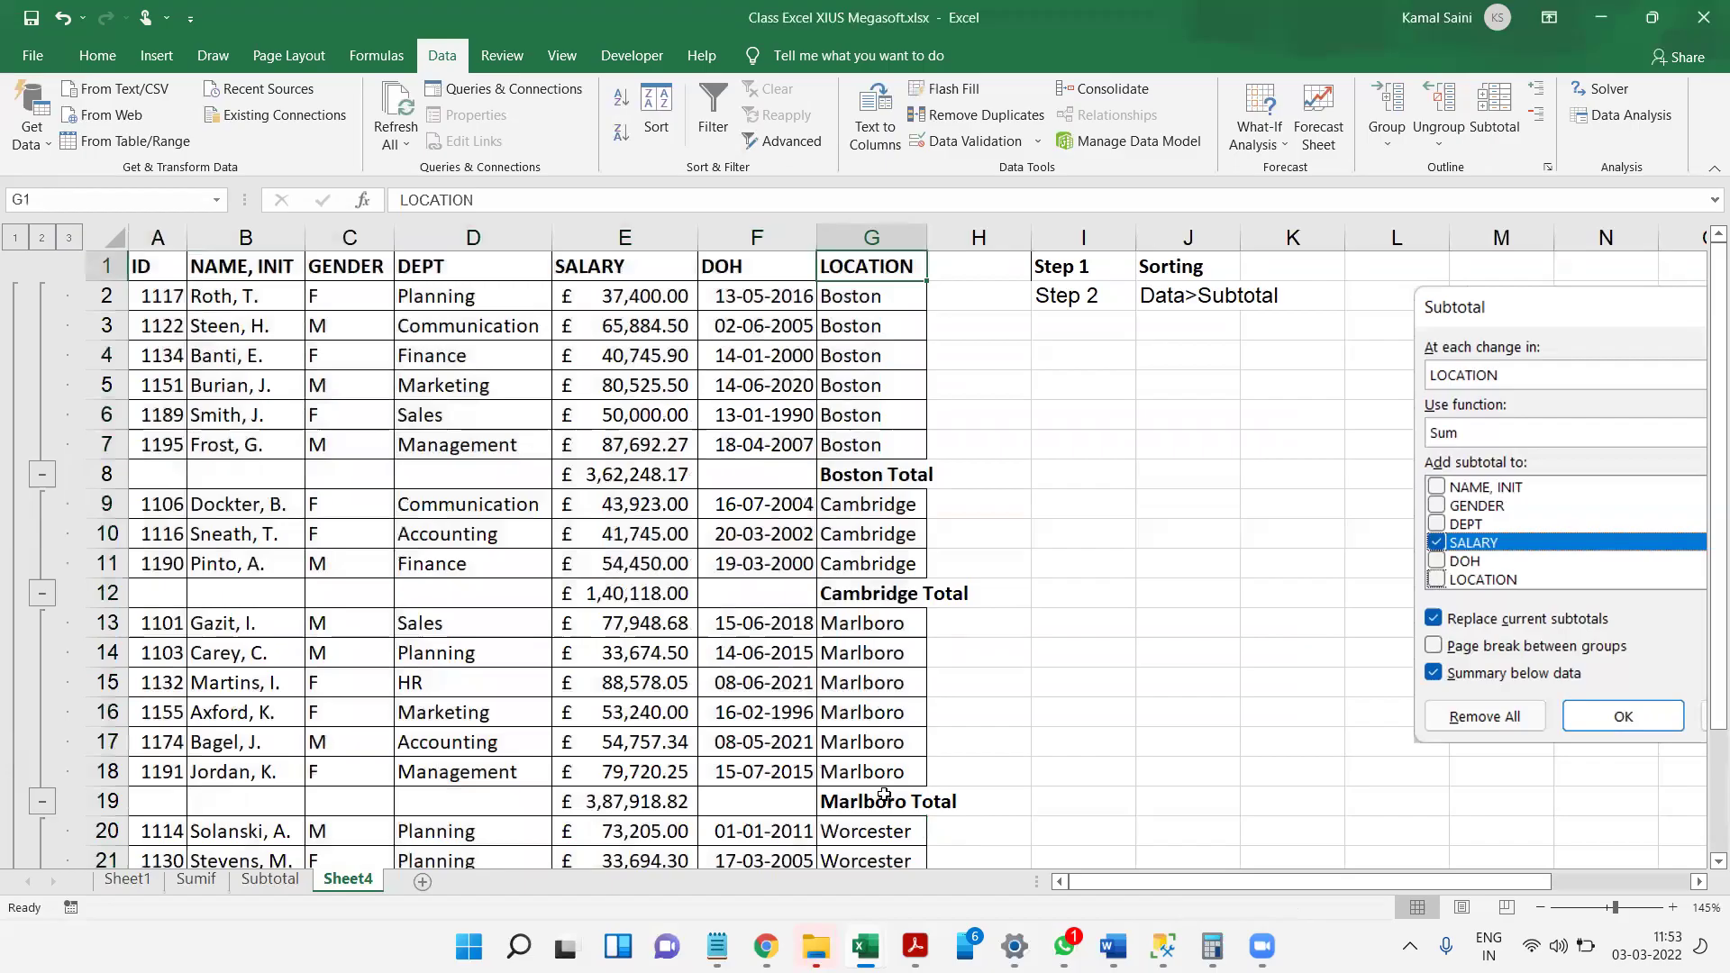
{"action": "key", "text": "Left"}
{"action": "key", "text": "ctrl+Left"}
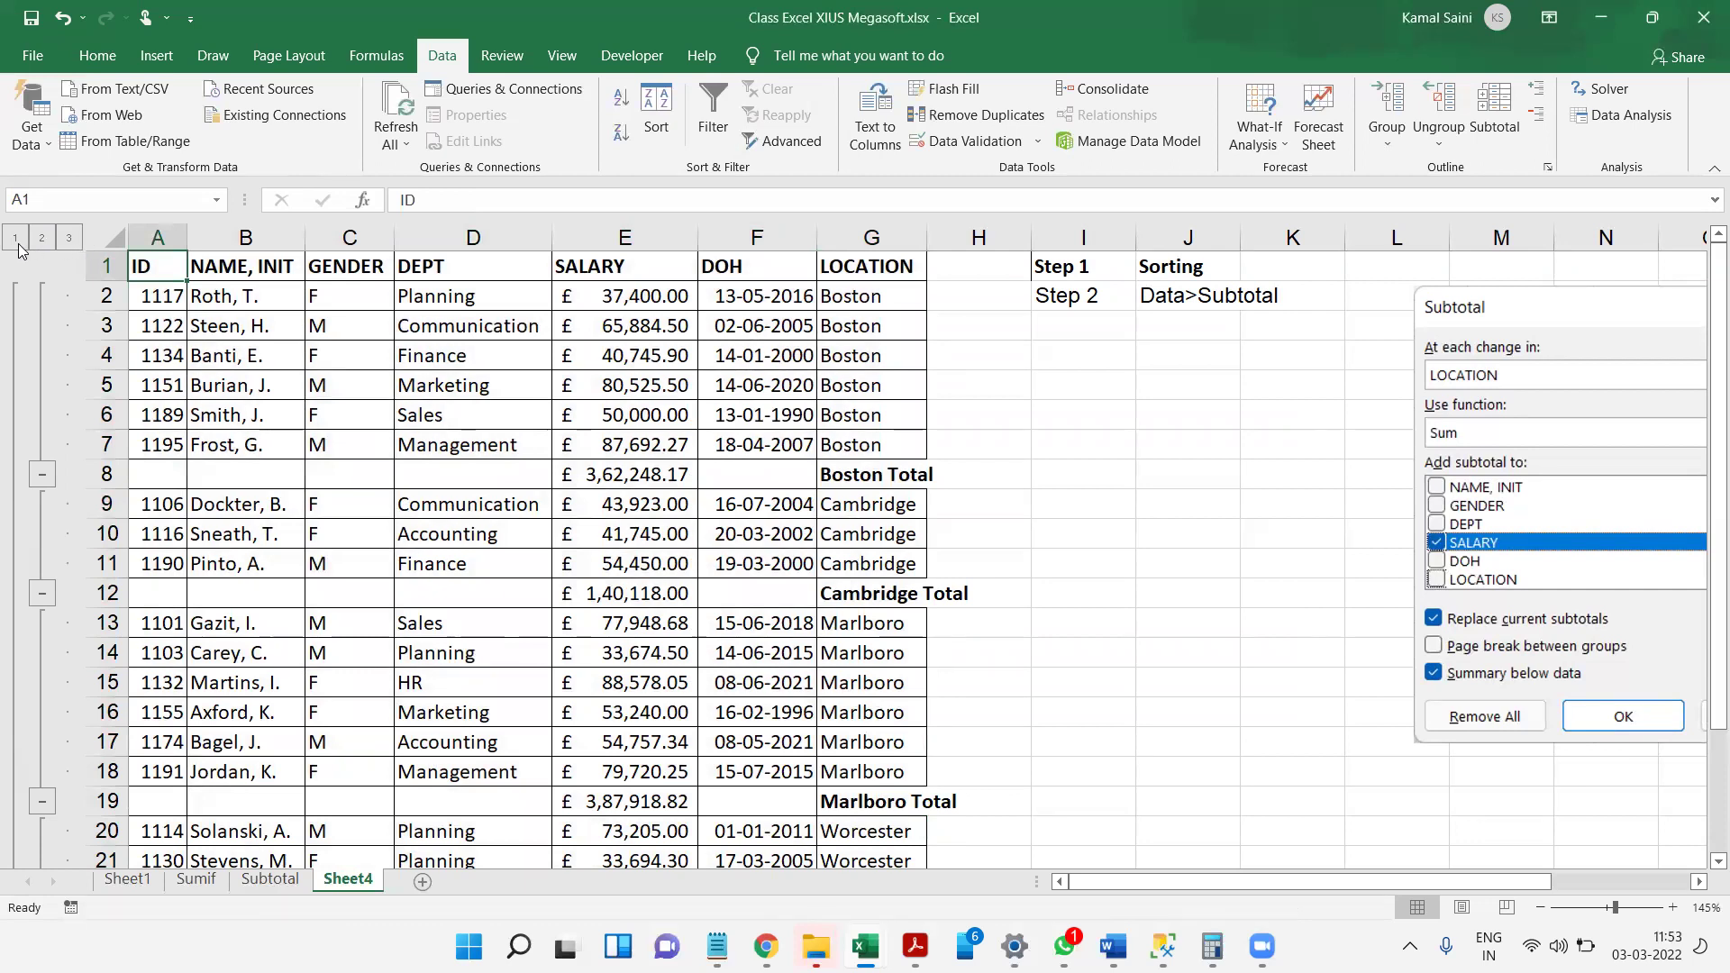
- Switch the outline between only the grand total, only the location totals, and all employee rows
{"action": "left_click", "coordinate": [733, 526]}
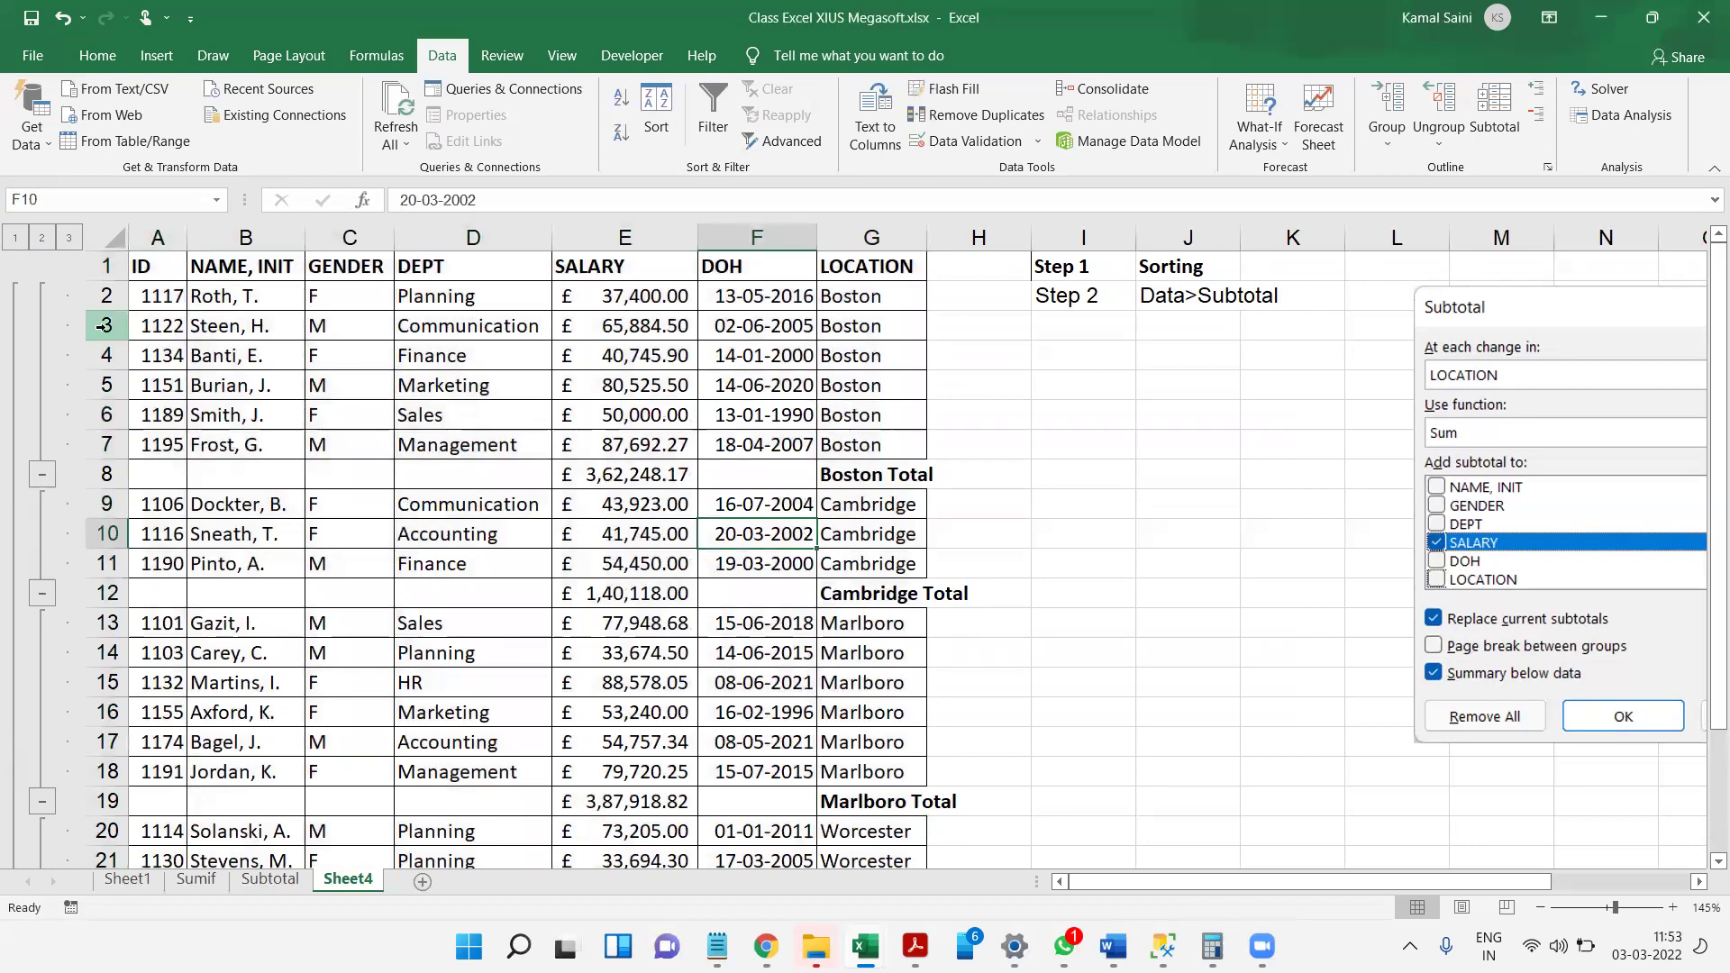
{"action": "left_click", "coordinate": [16, 240]}
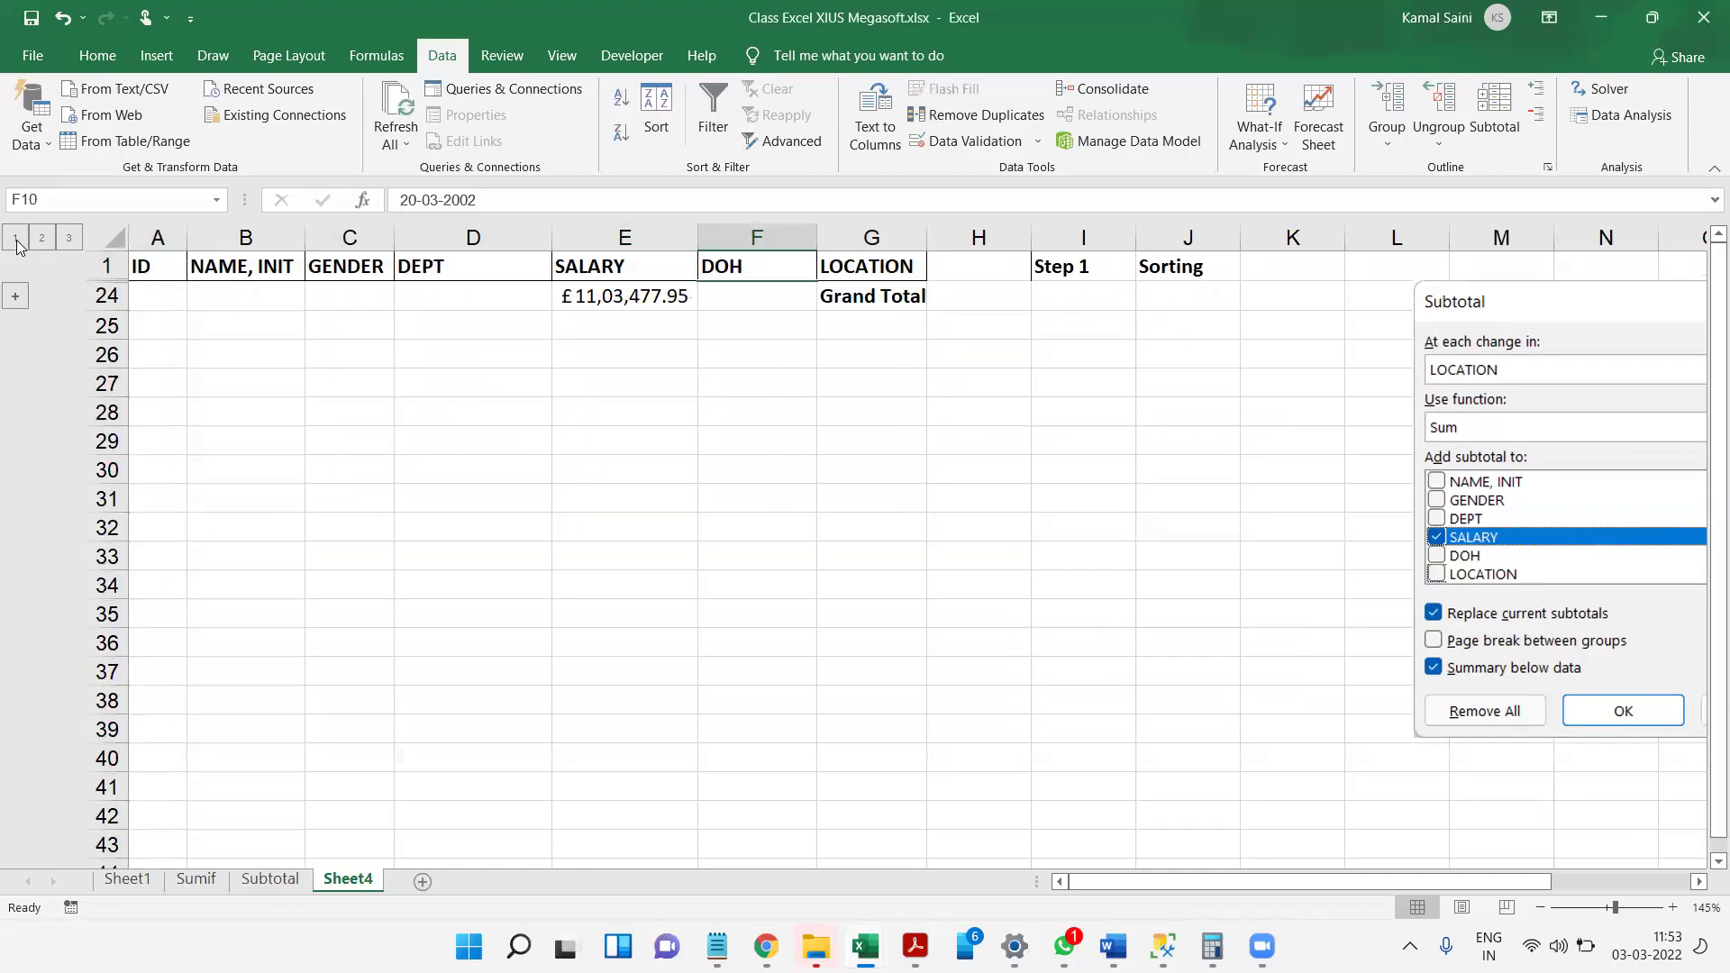
{"action": "left_click", "coordinate": [42, 239]}
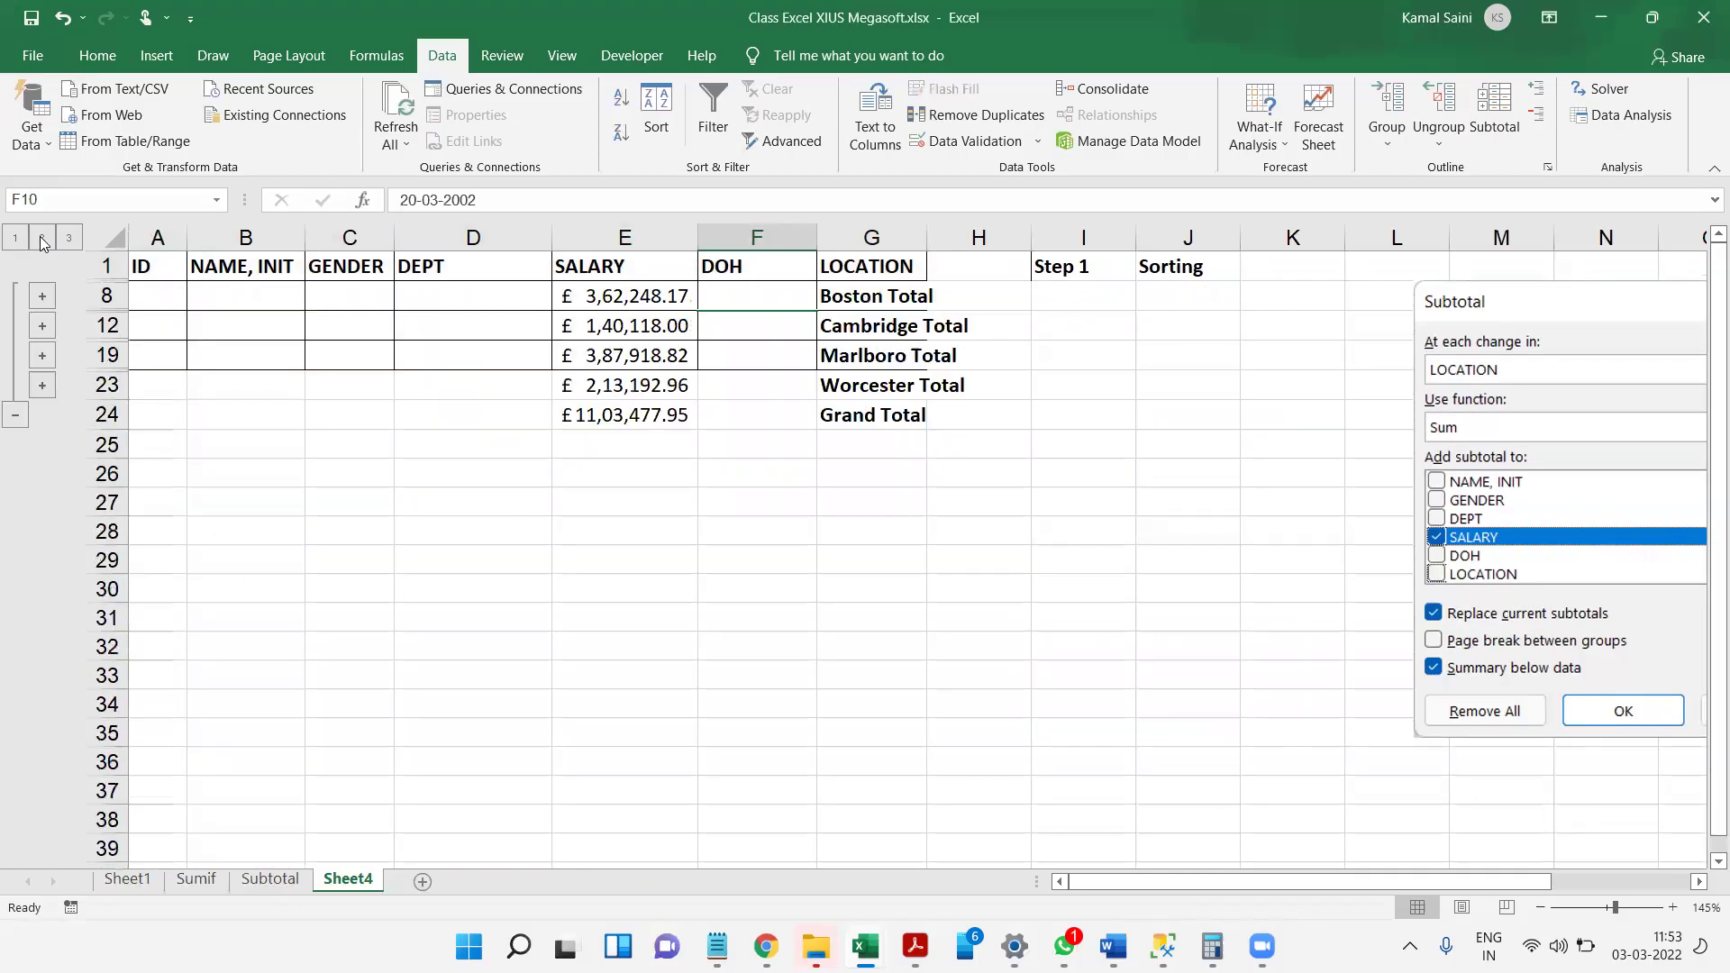
{"action": "left_click", "coordinate": [67, 238]}
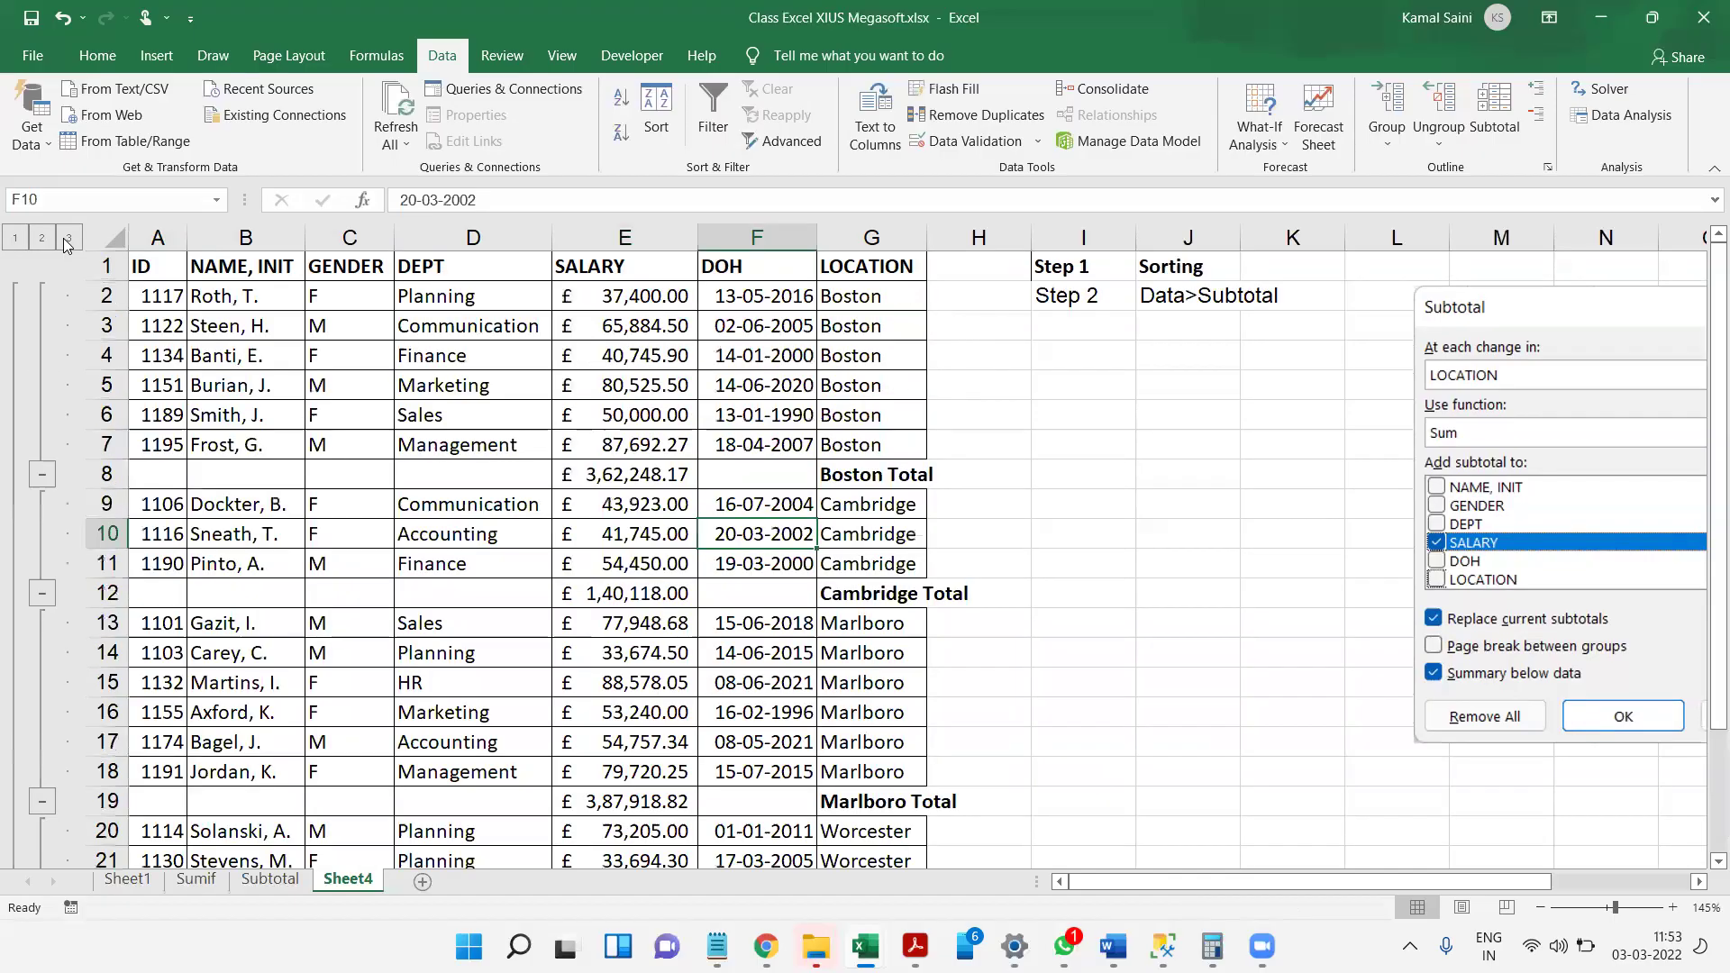
- Undo the outline level changes and the salary subtotals by location, restoring the plain employee table
{"action": "left_click", "coordinate": [601, 432]}
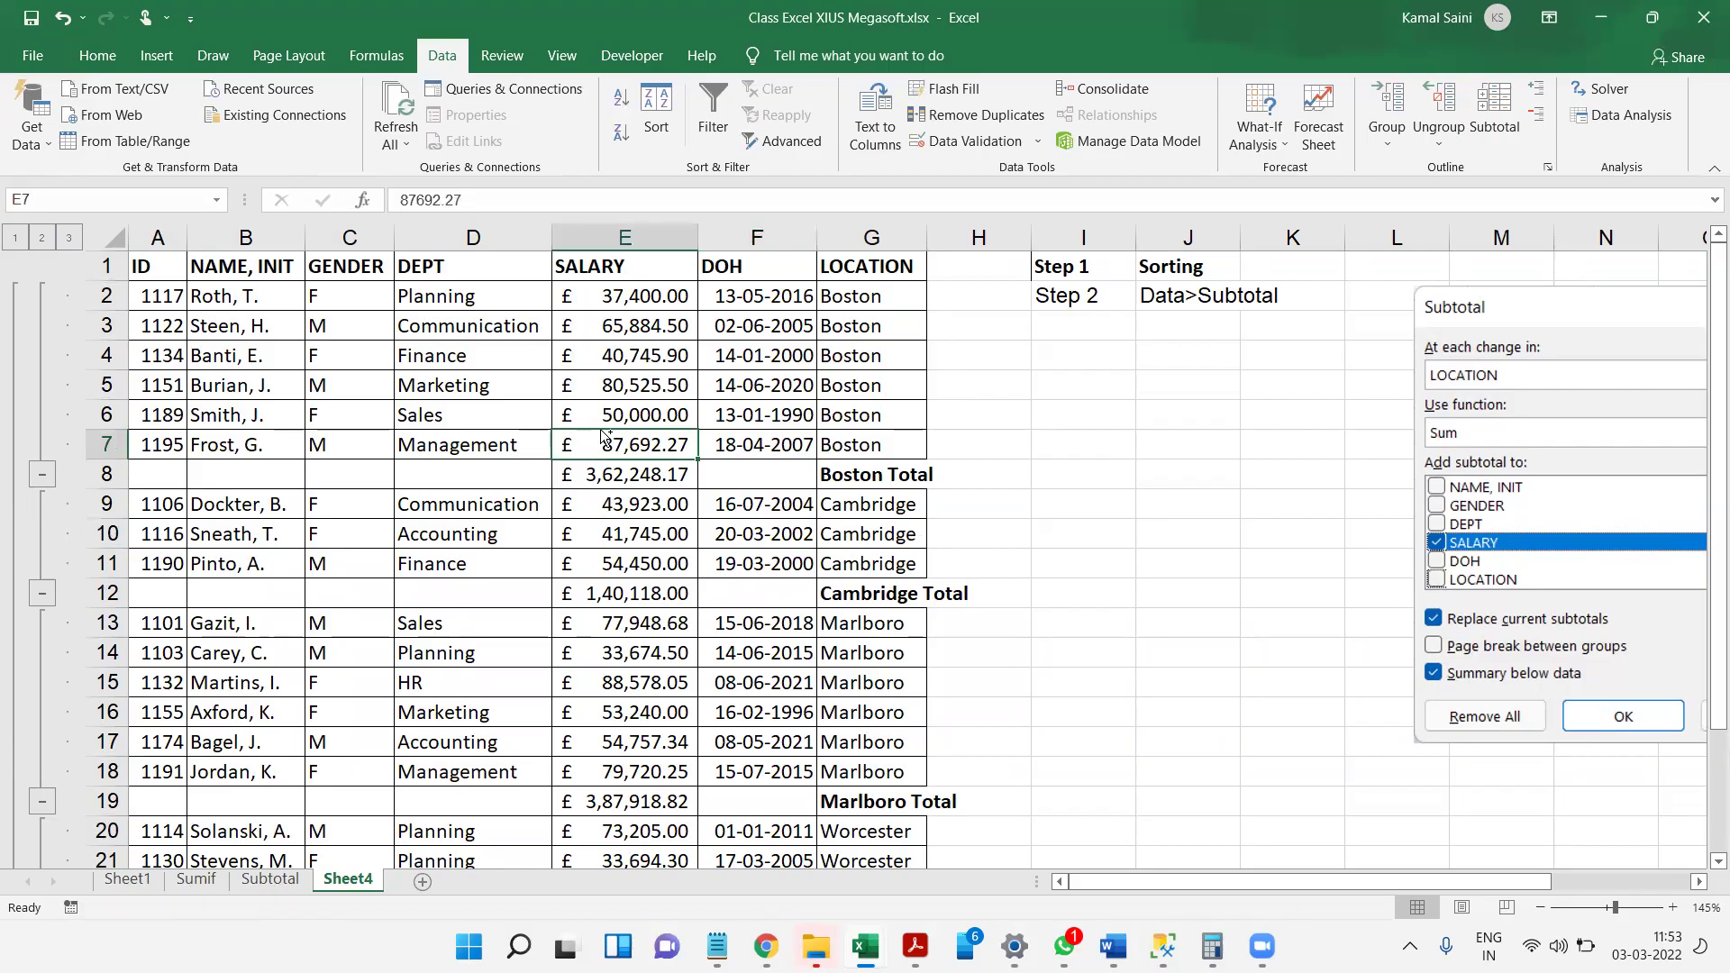
{"action": "key", "text": "ctrl+z"}
{"action": "key", "text": "ctrl+z"}
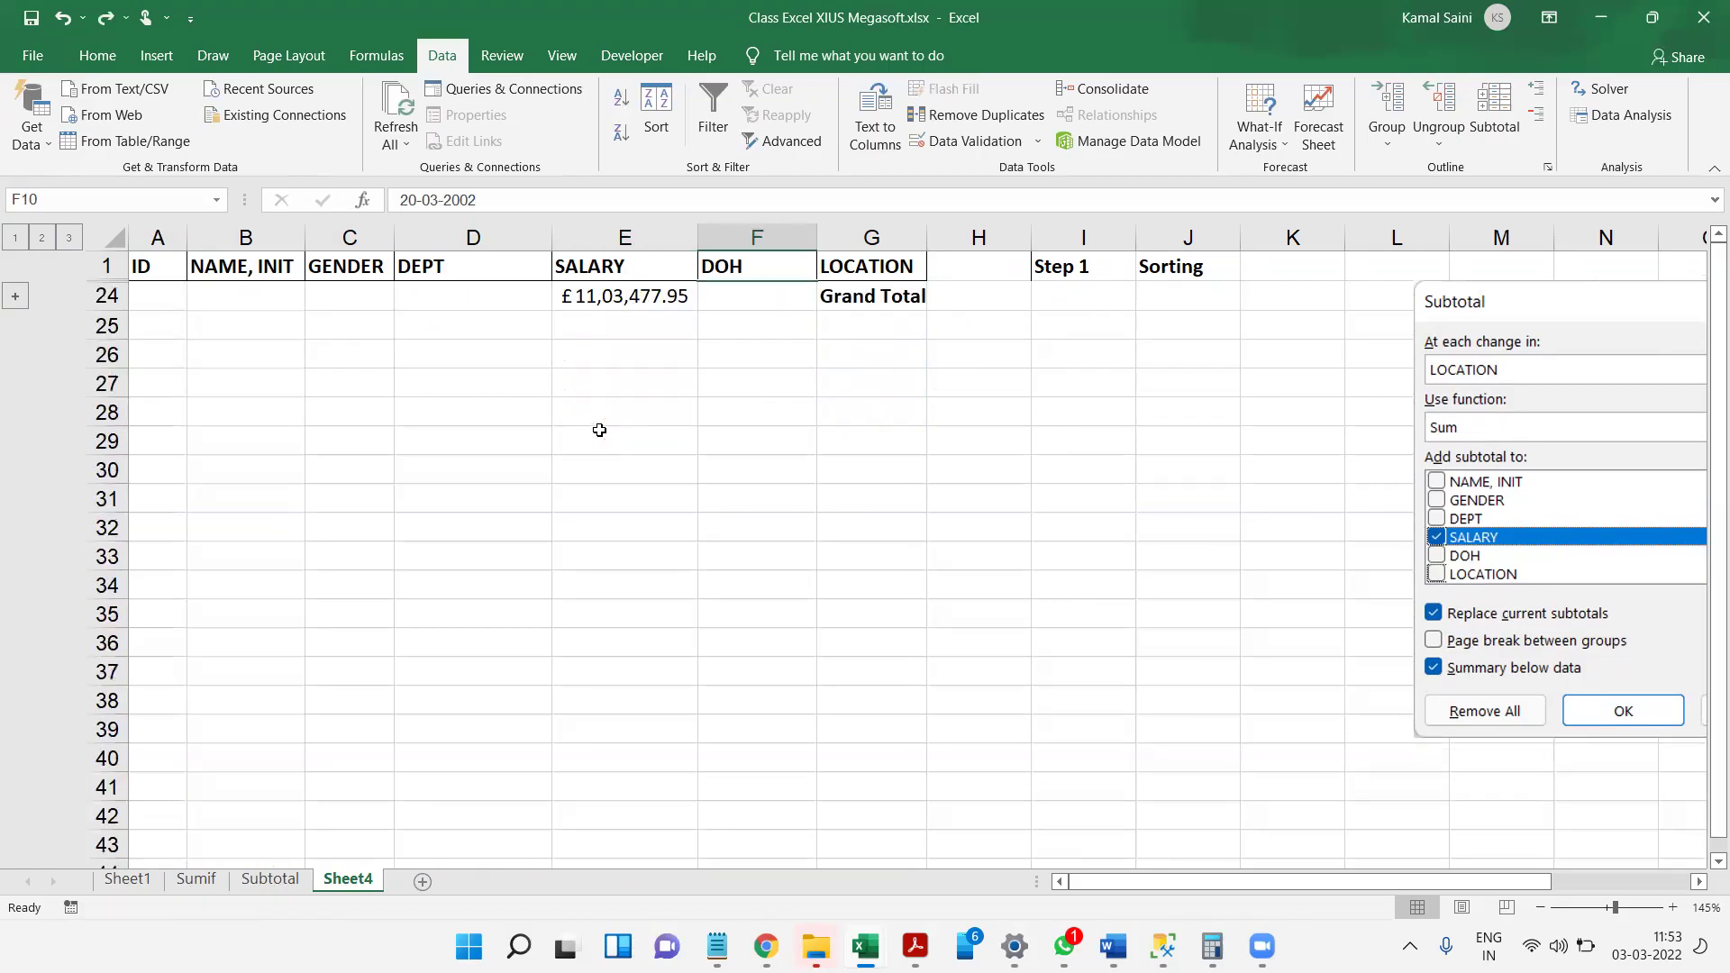
{"action": "key", "text": "ctrl+z"}
{"action": "key", "text": "ctrl+z"}
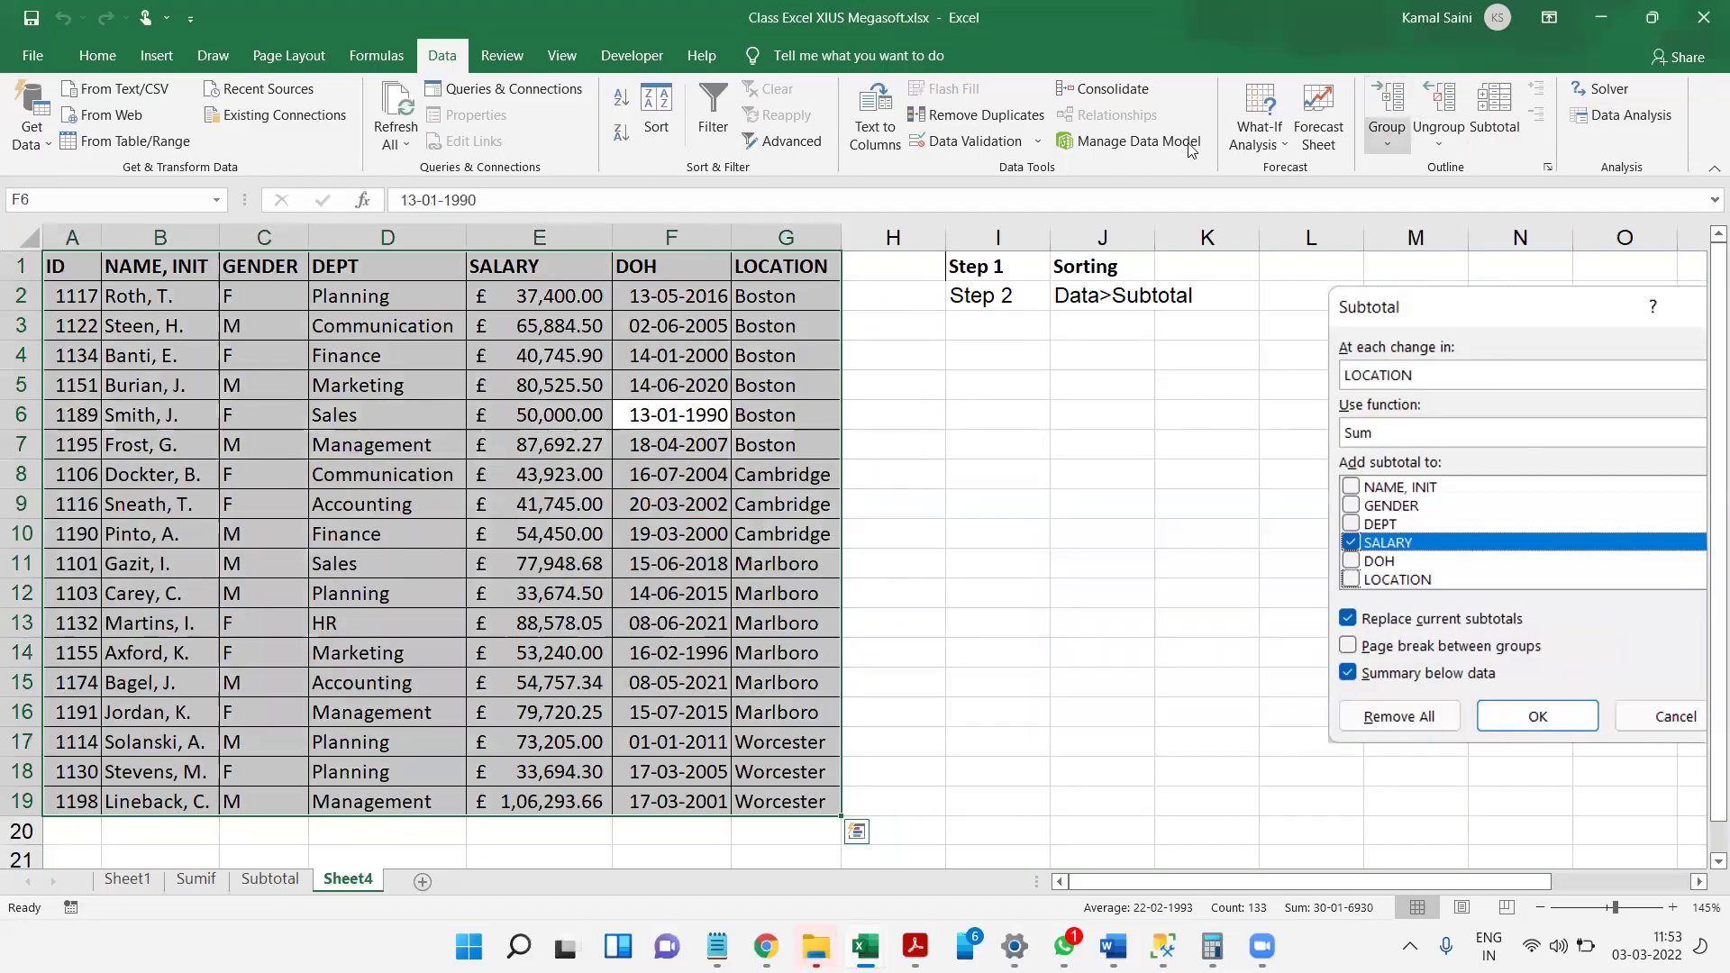
- Sort the employee table by GENDER on cell values from A to Z
{"action": "left_click", "coordinate": [656, 117]}
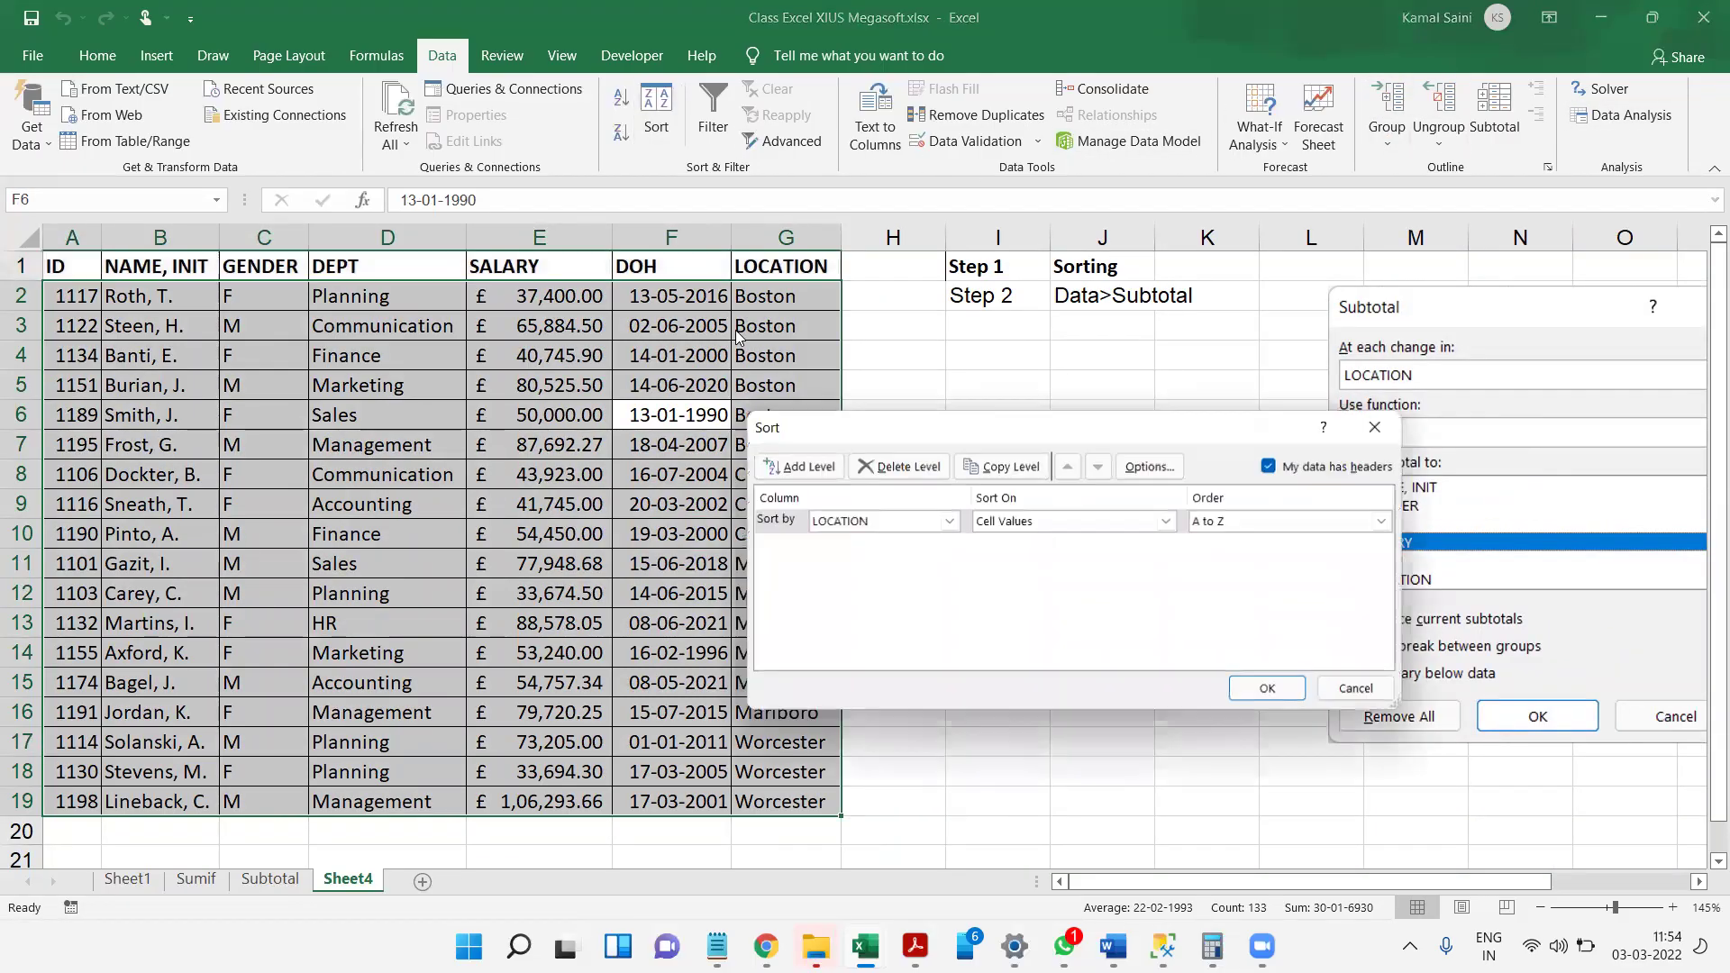
{"action": "left_click", "coordinate": [882, 530]}
{"action": "left_click", "coordinate": [892, 573]}
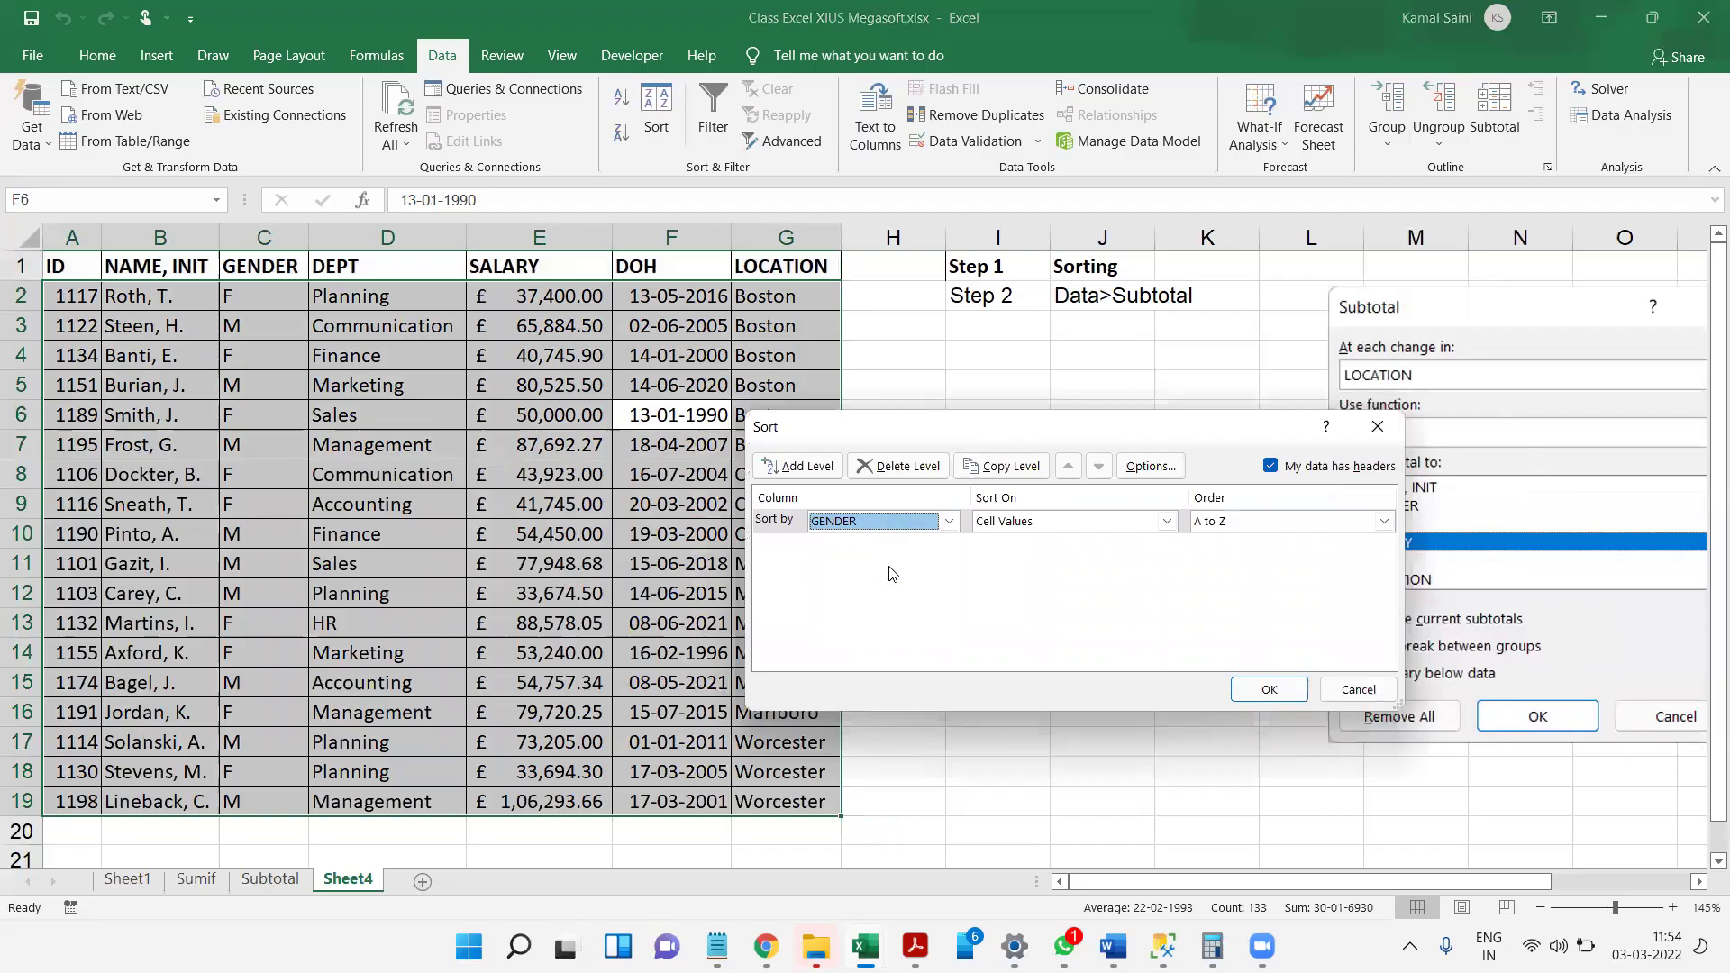
{"action": "left_click", "coordinate": [1266, 690]}
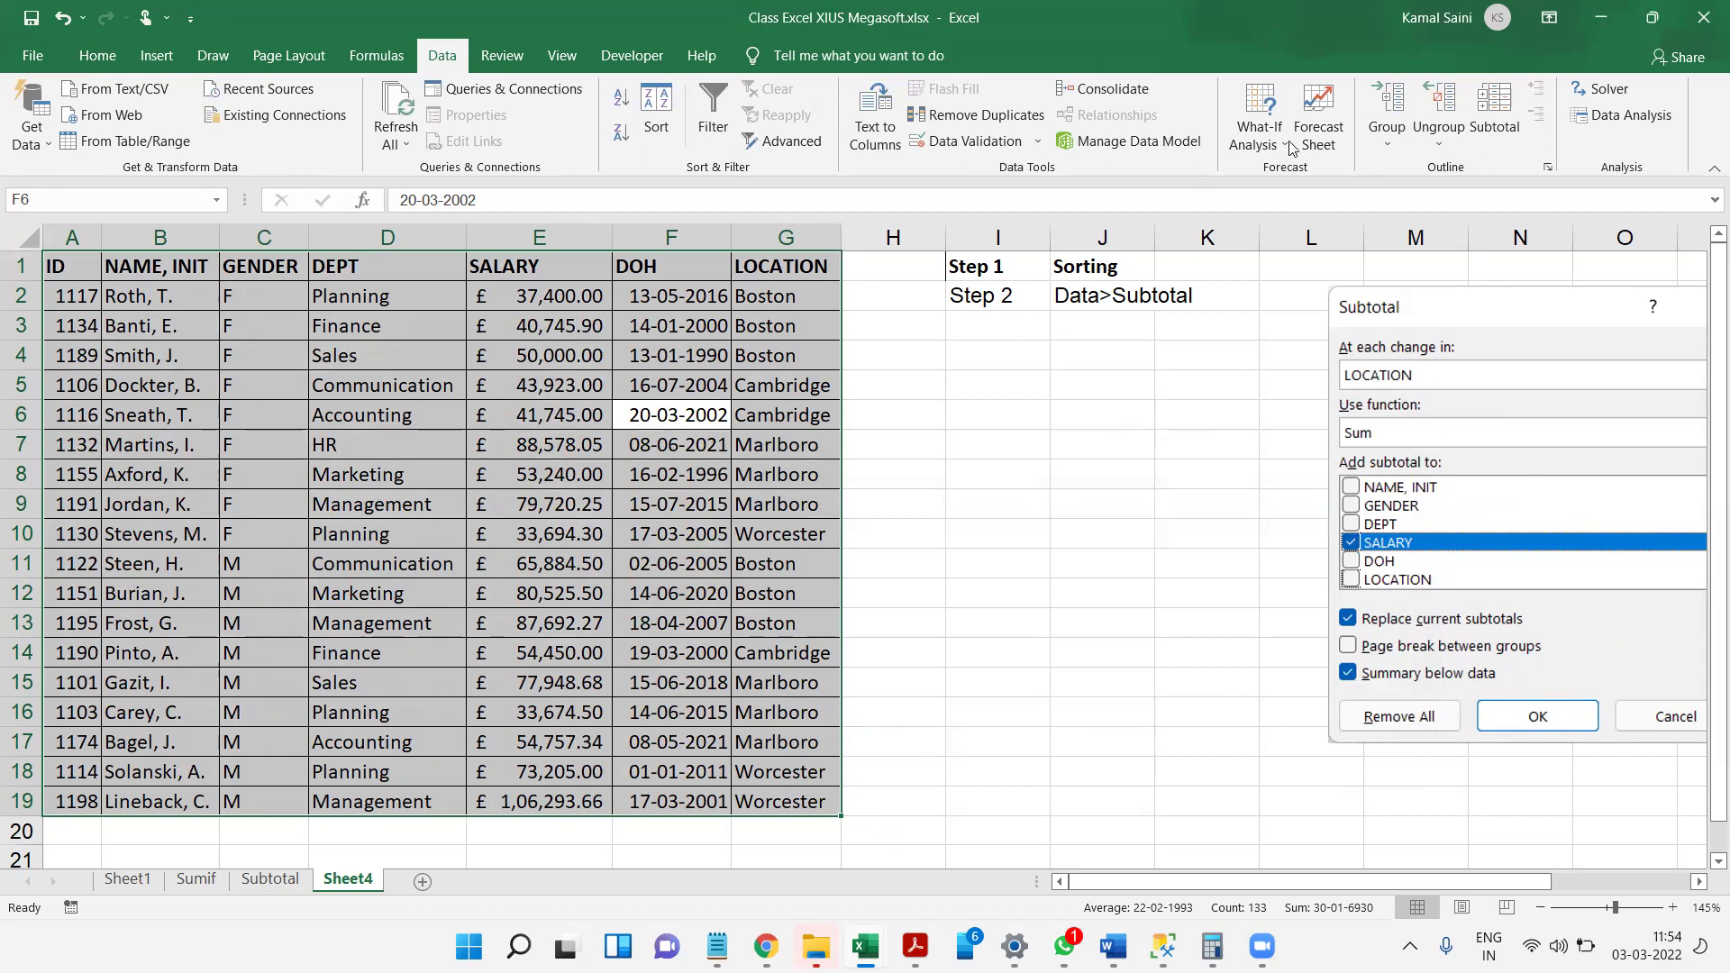
- Try subtotals that Sum SALARY at each change in GENDER, and undo them
{"action": "left_click", "coordinate": [1518, 113]}
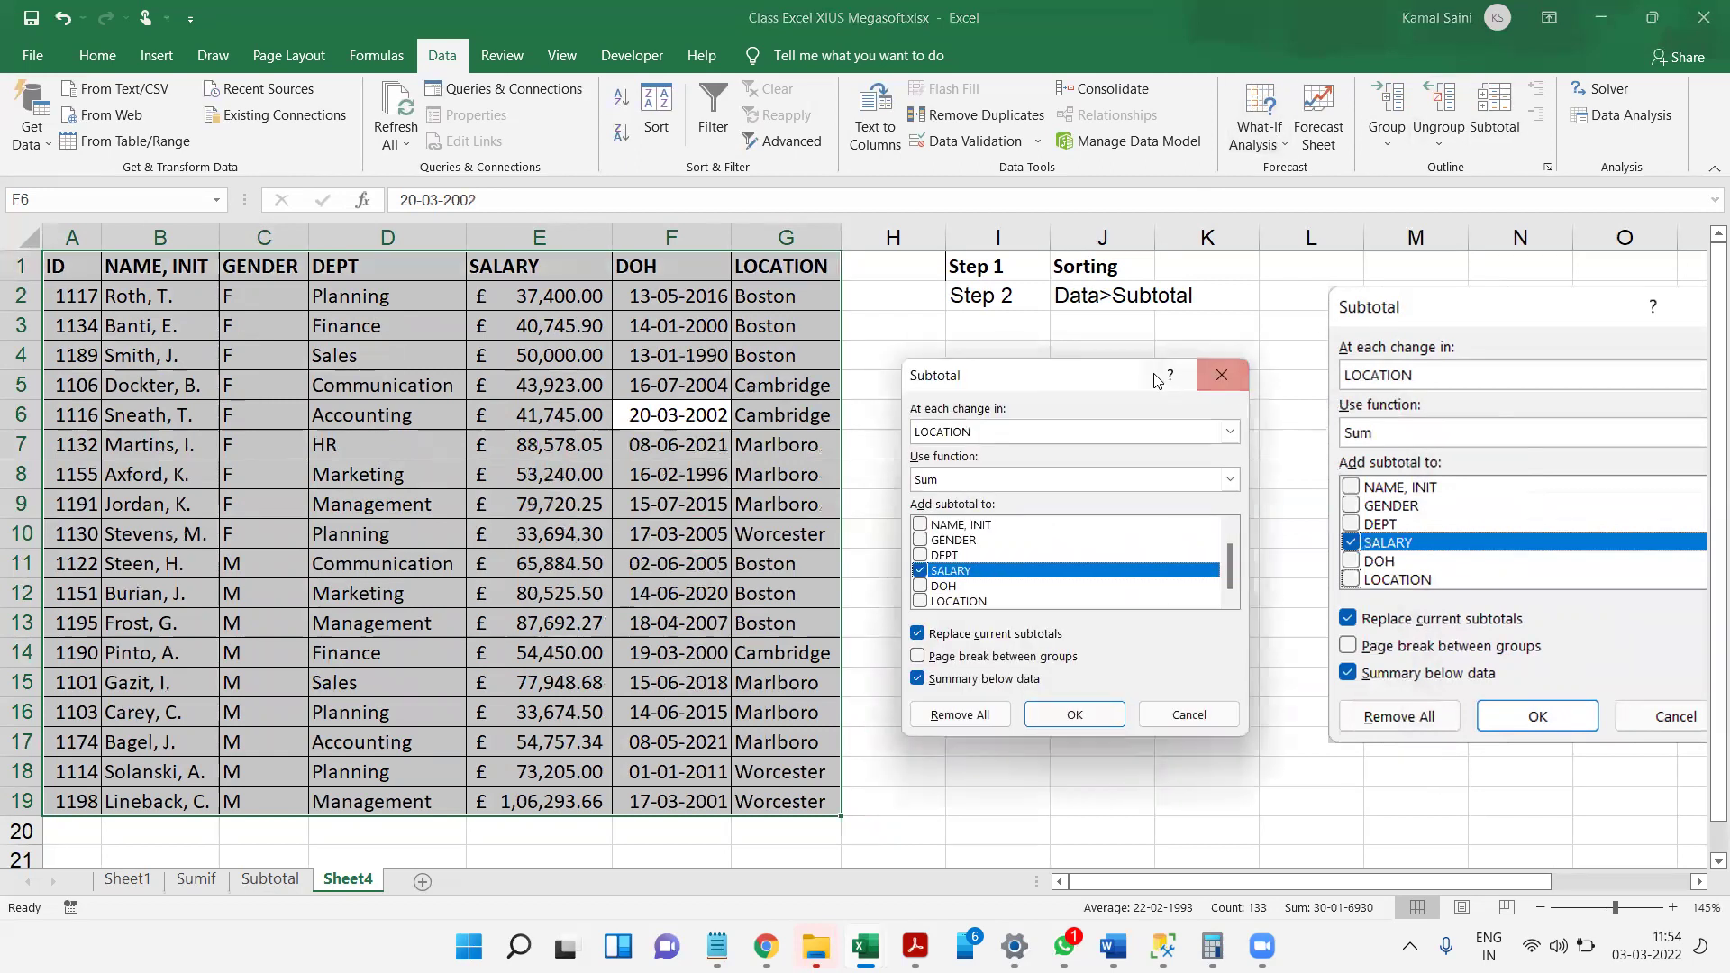
{"action": "left_click", "coordinate": [1103, 435]}
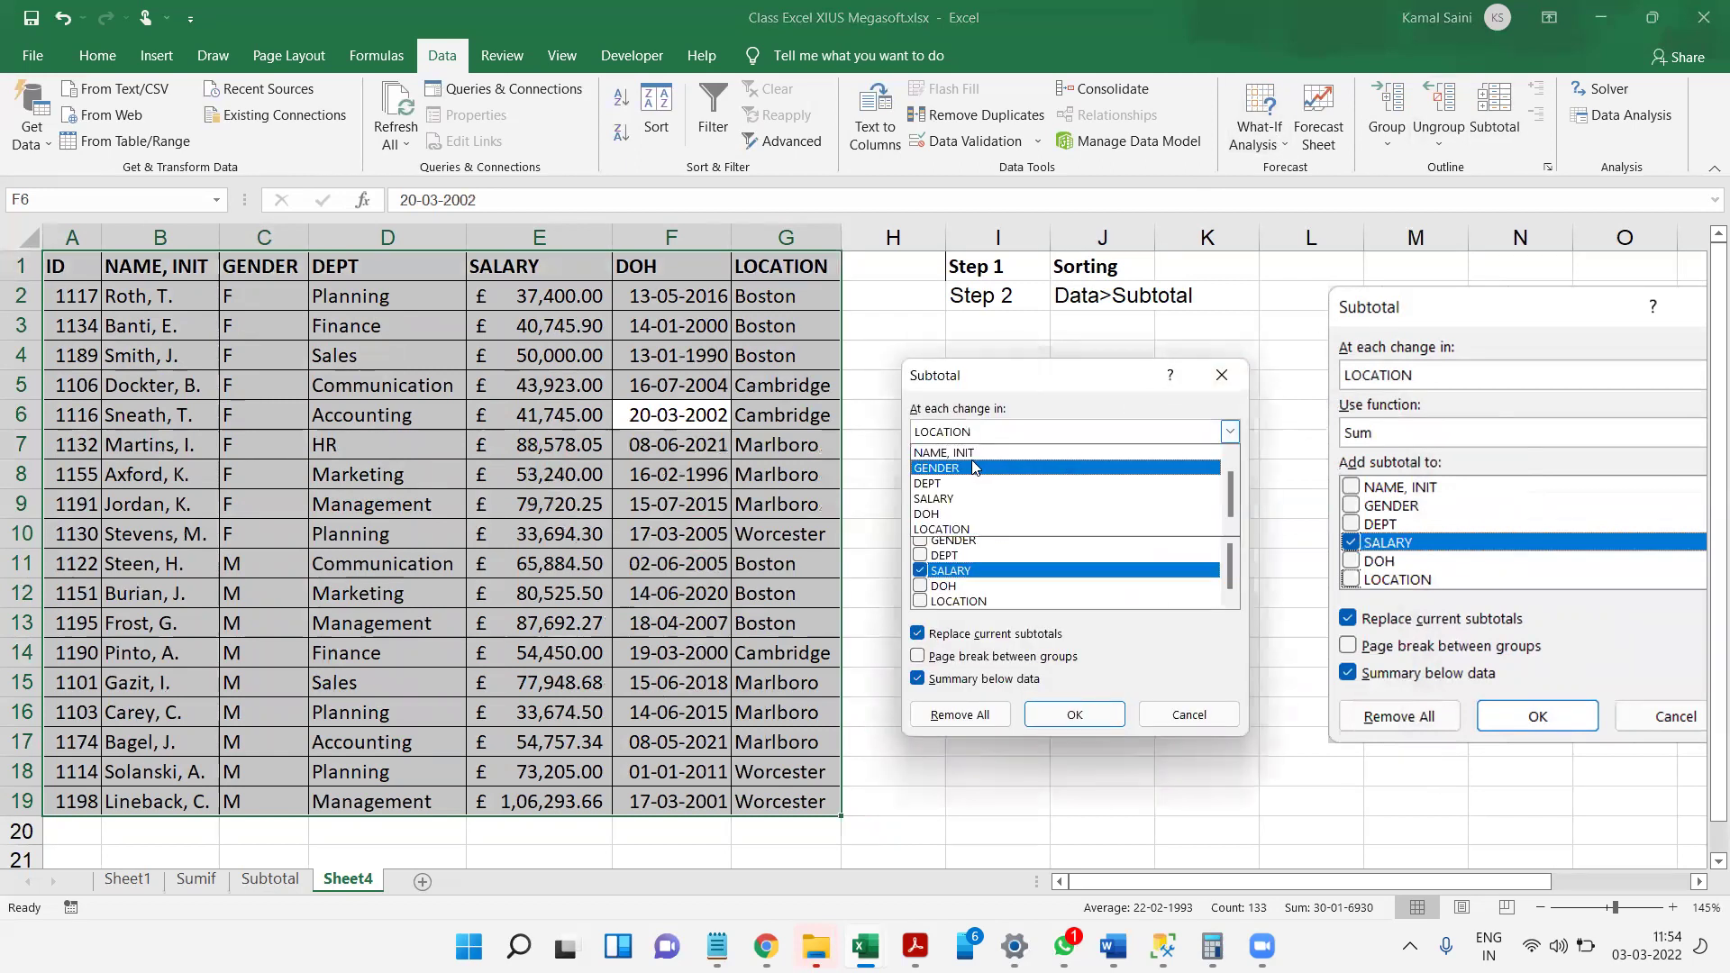
{"action": "left_click", "coordinate": [924, 469]}
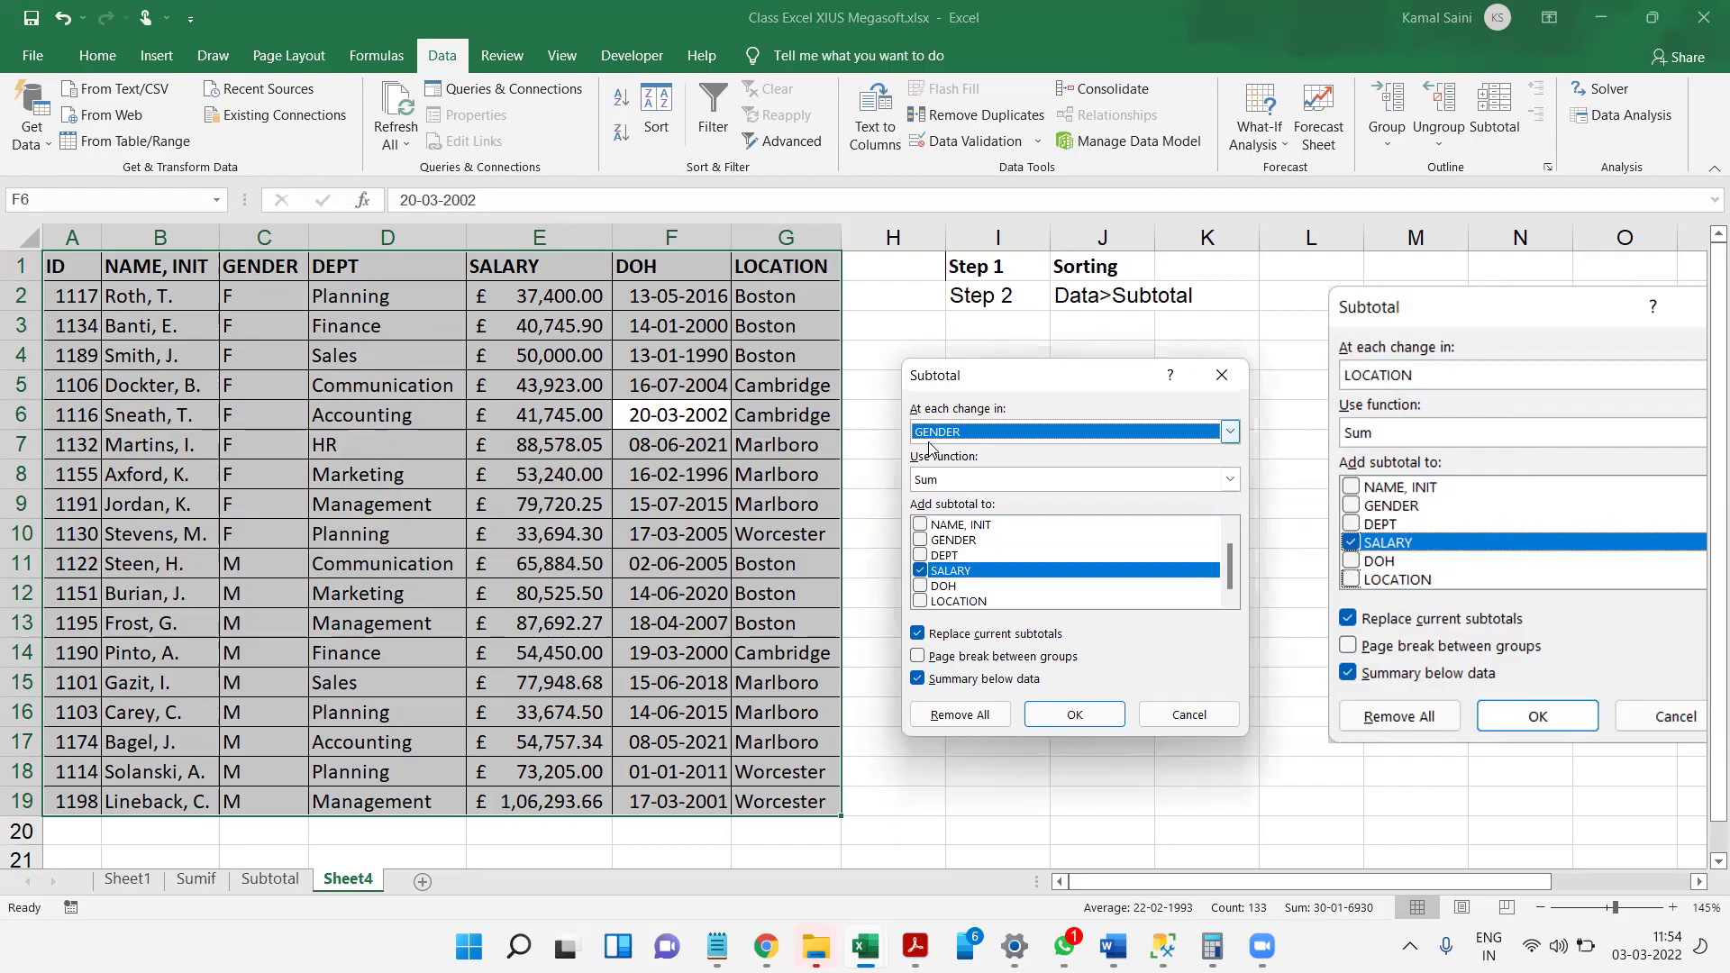
{"action": "left_click", "coordinate": [973, 478]}
{"action": "left_click", "coordinate": [981, 478]}
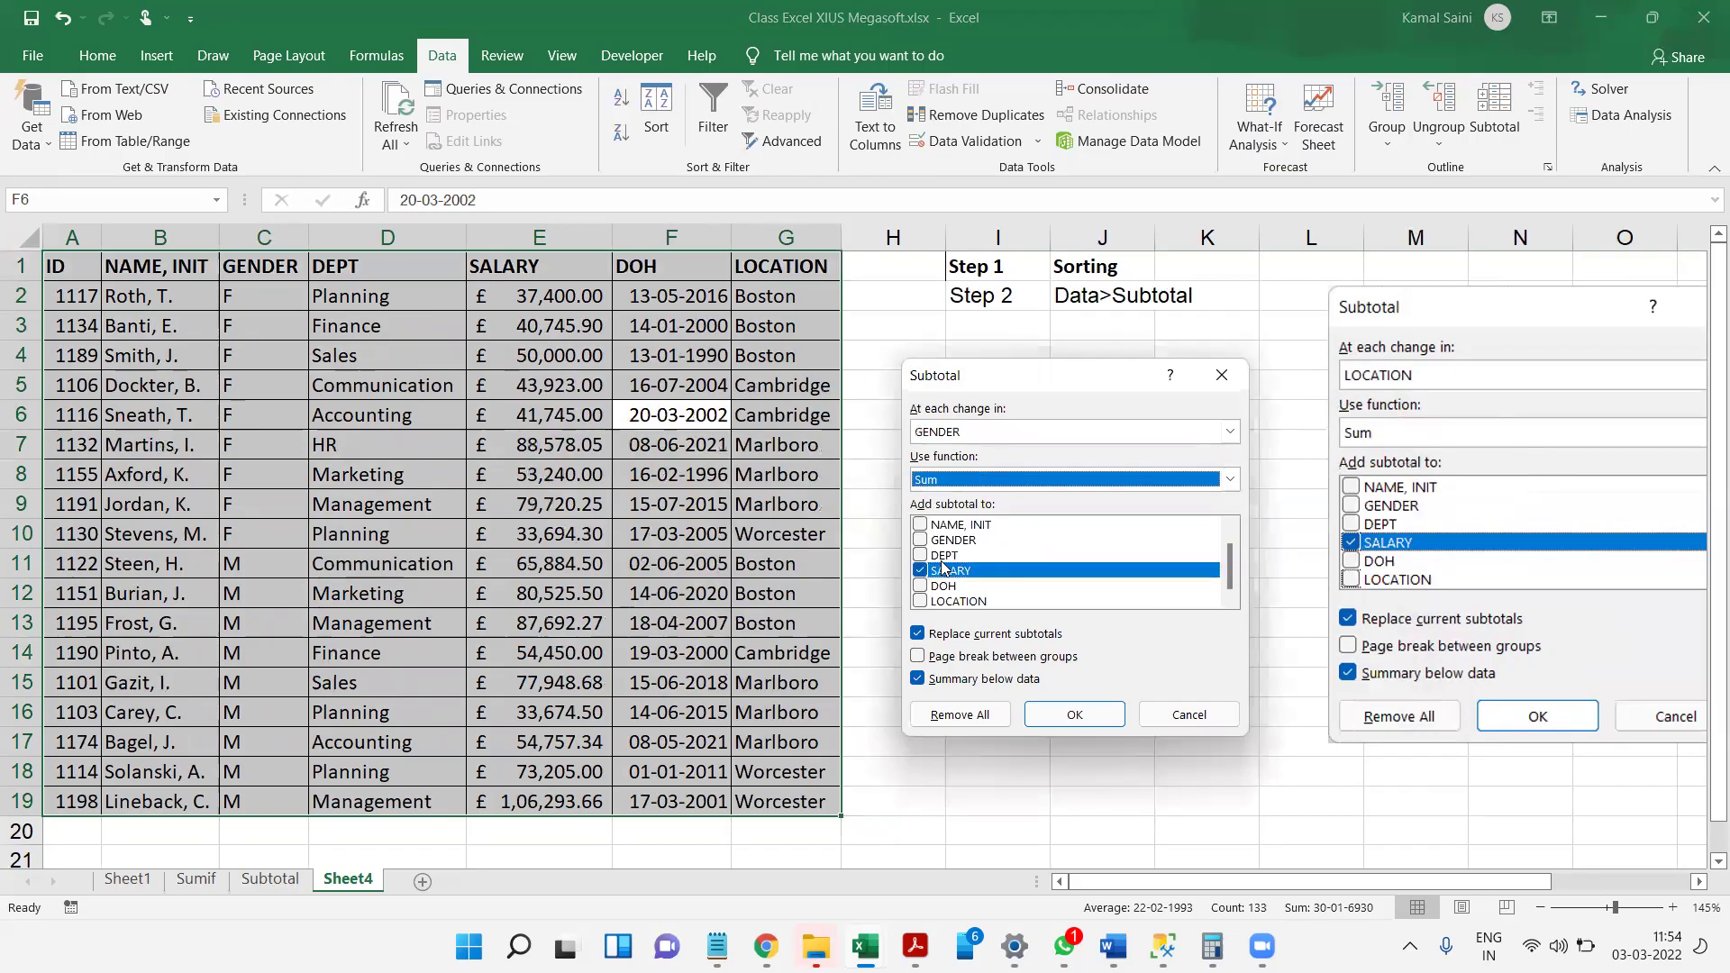
{"action": "left_click", "coordinate": [1082, 714]}
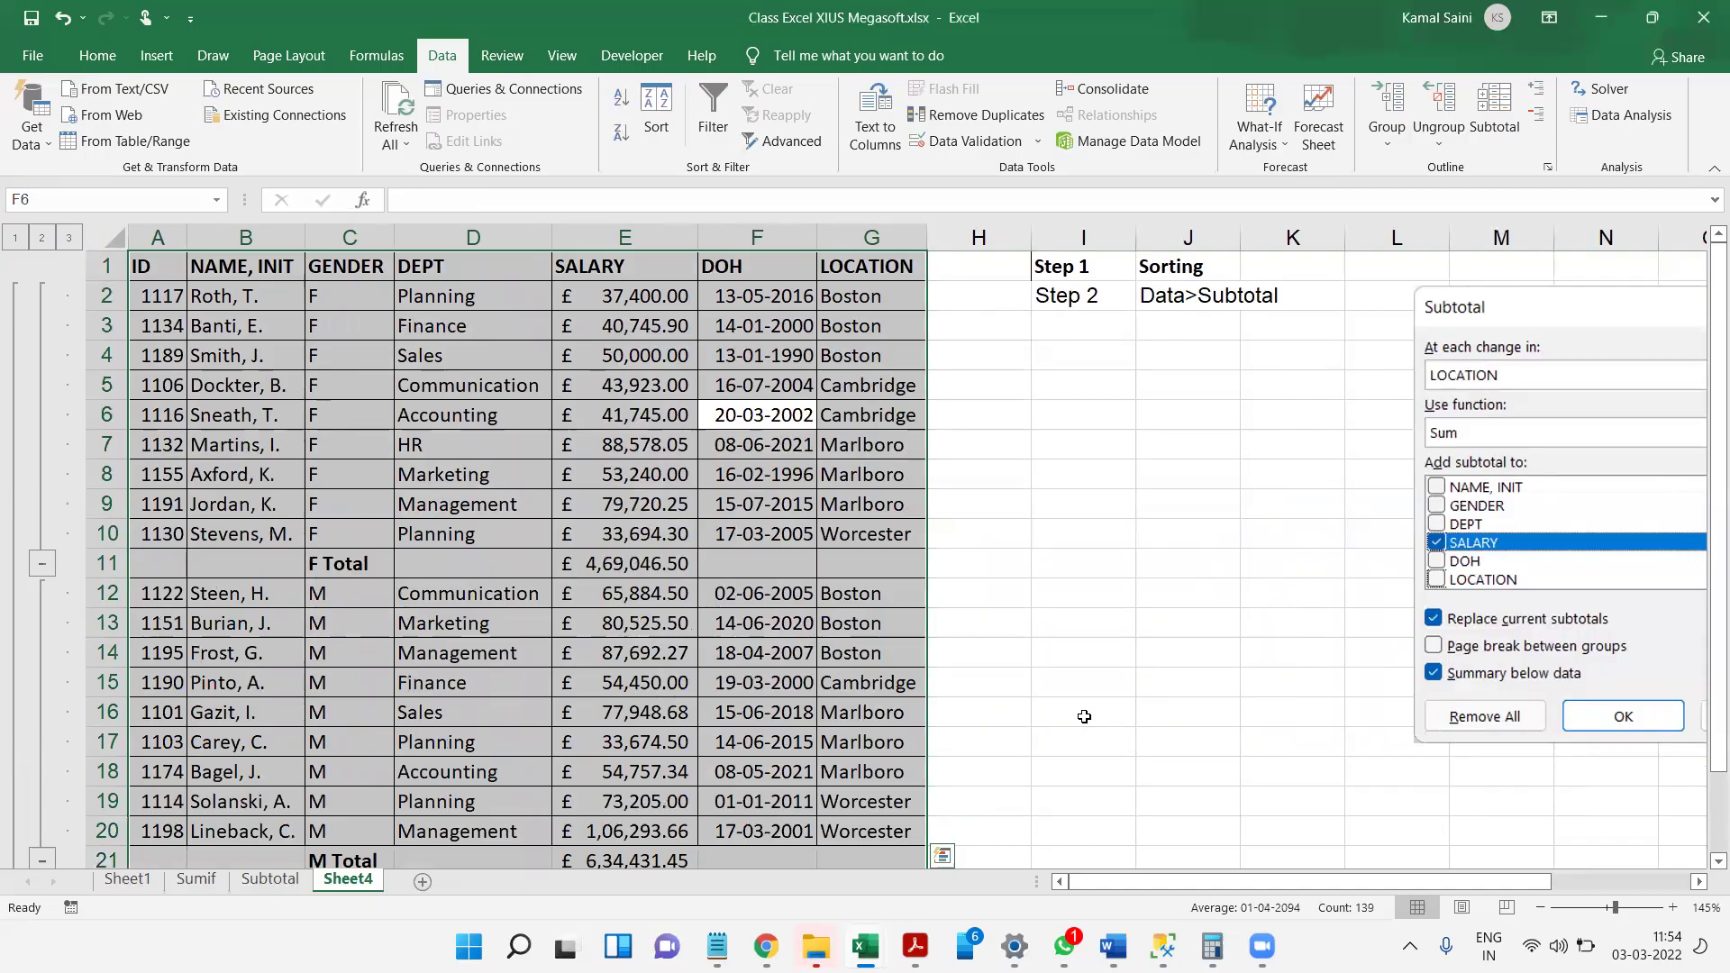
{"action": "key", "text": "ctrl+z"}
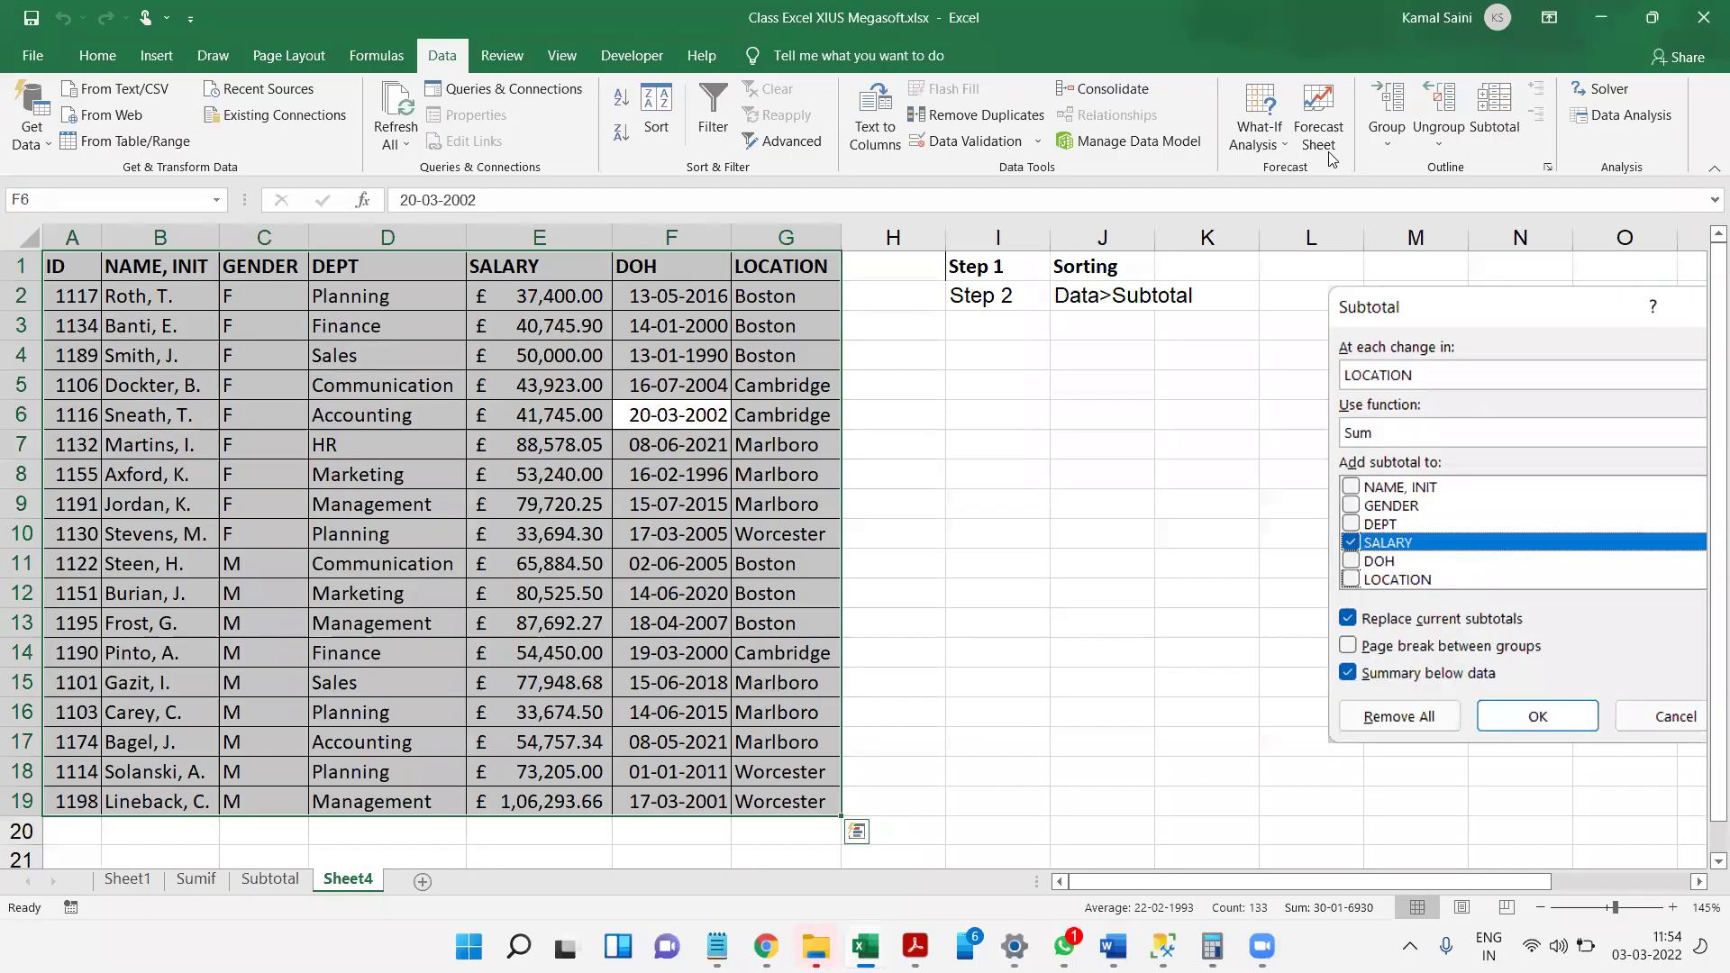
- Sort the employee table by LOCATION on cell values from A to Z
{"action": "left_click", "coordinate": [659, 129]}
{"action": "left_click", "coordinate": [948, 521]}
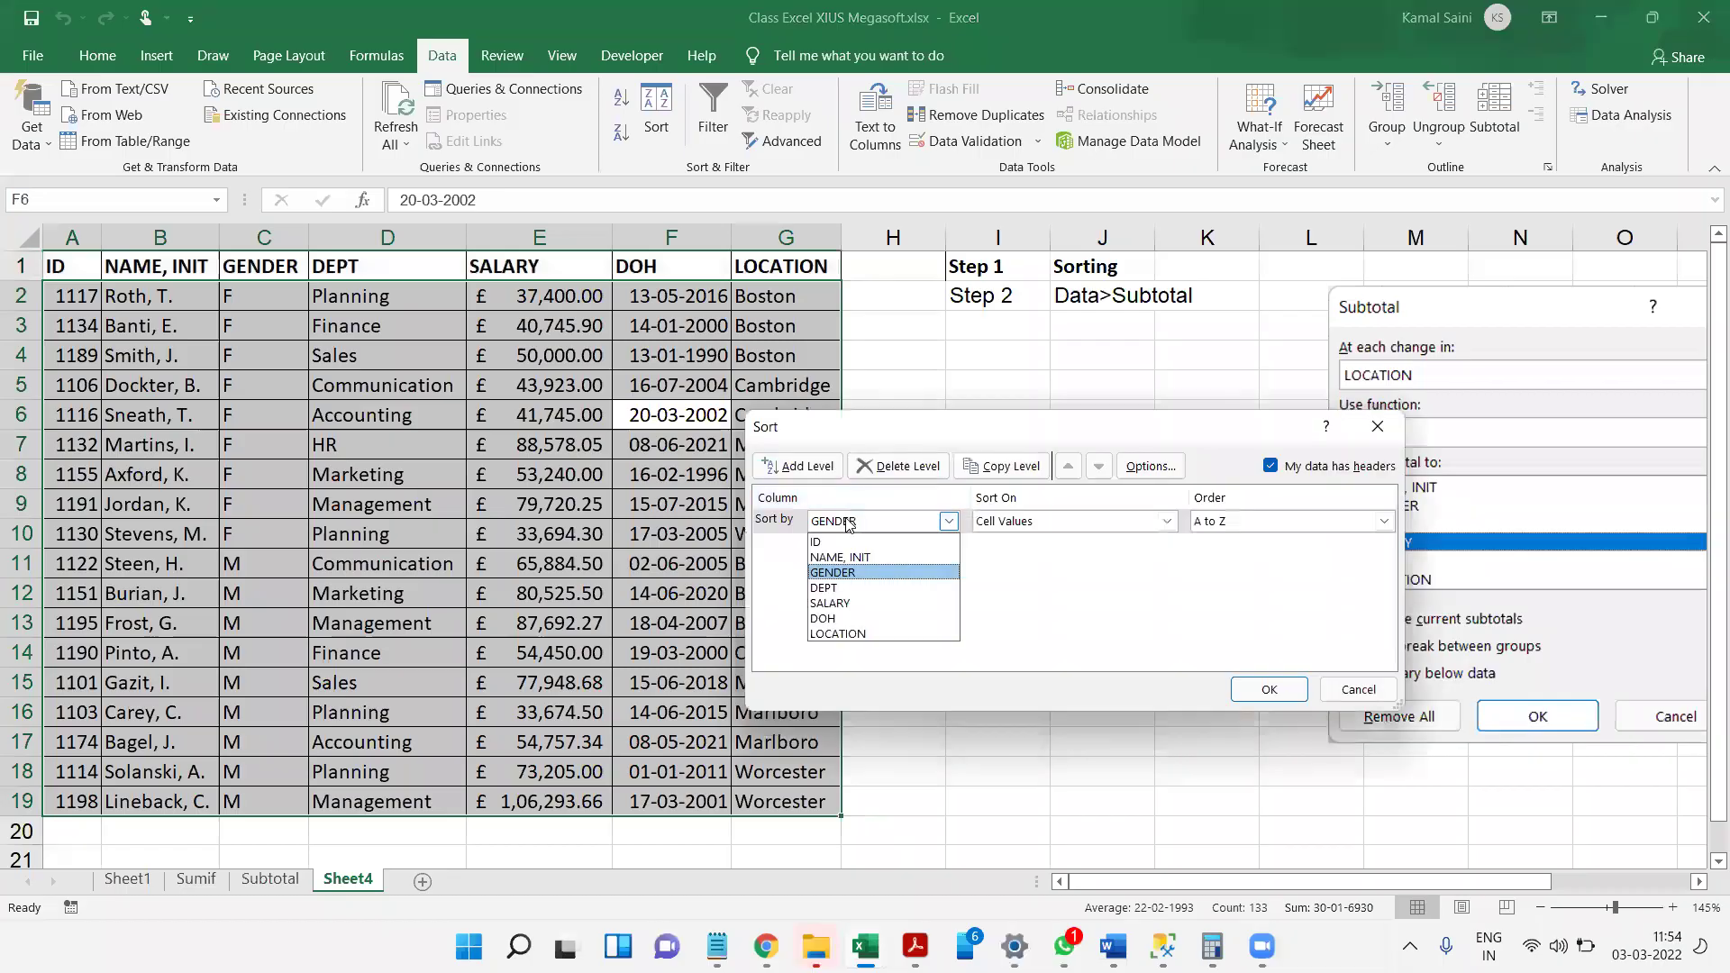
{"action": "left_click", "coordinate": [867, 634]}
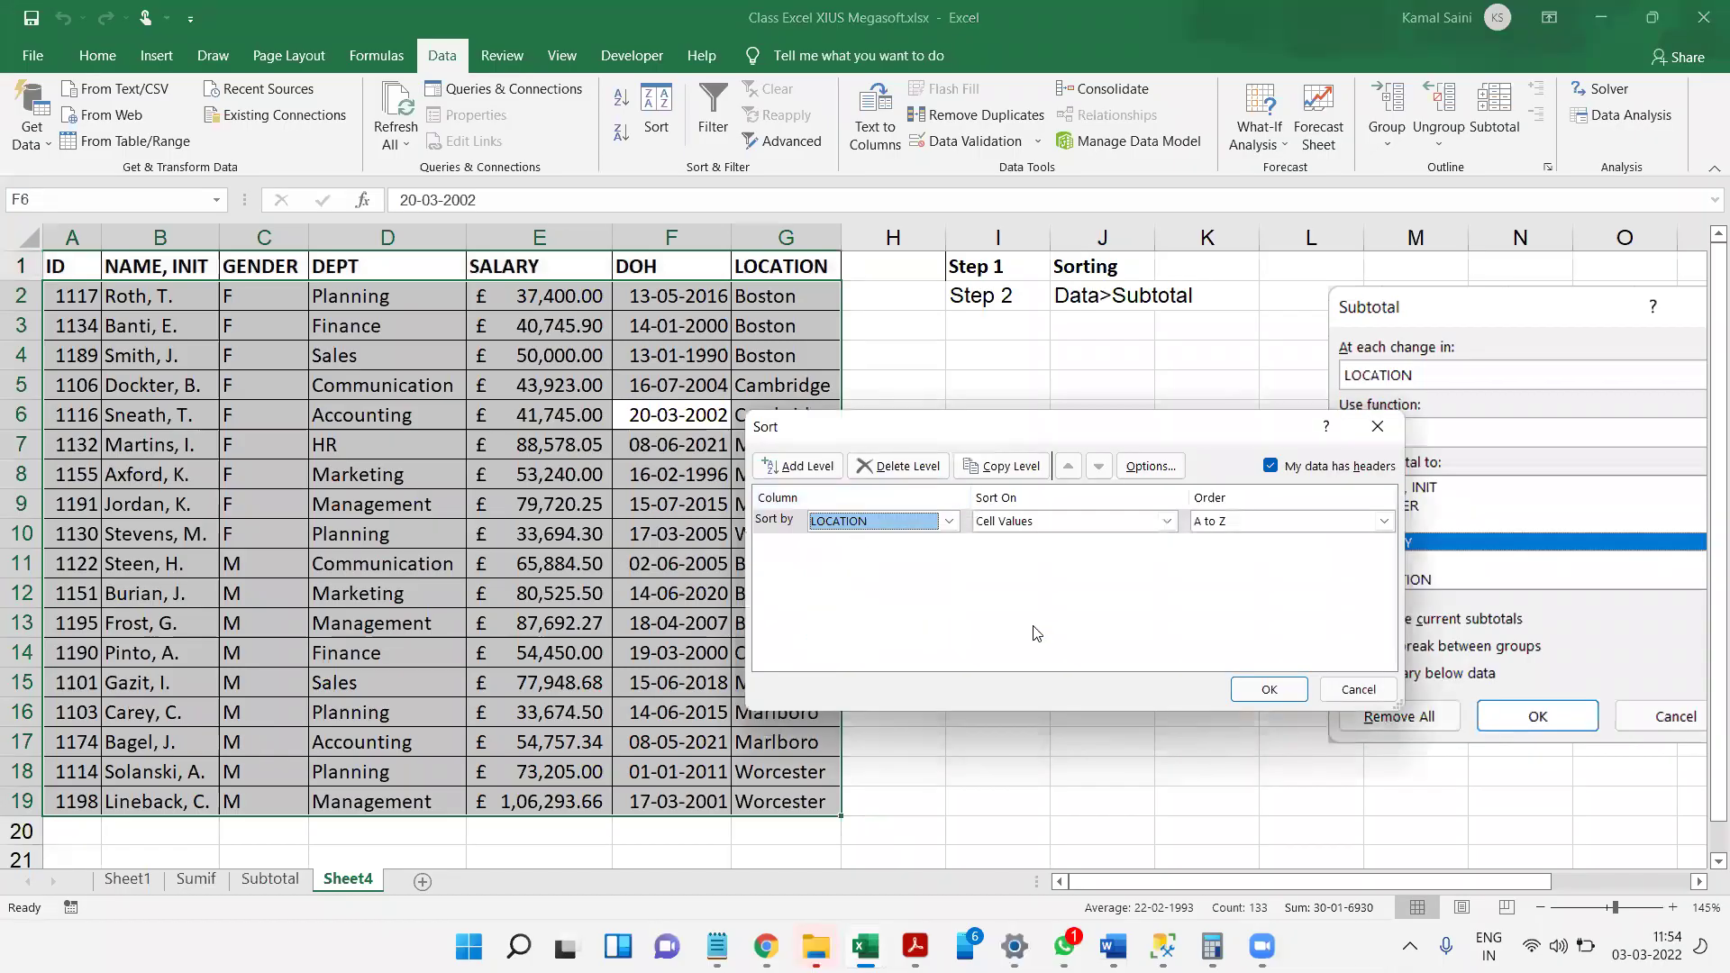
{"action": "left_click", "coordinate": [1266, 690]}
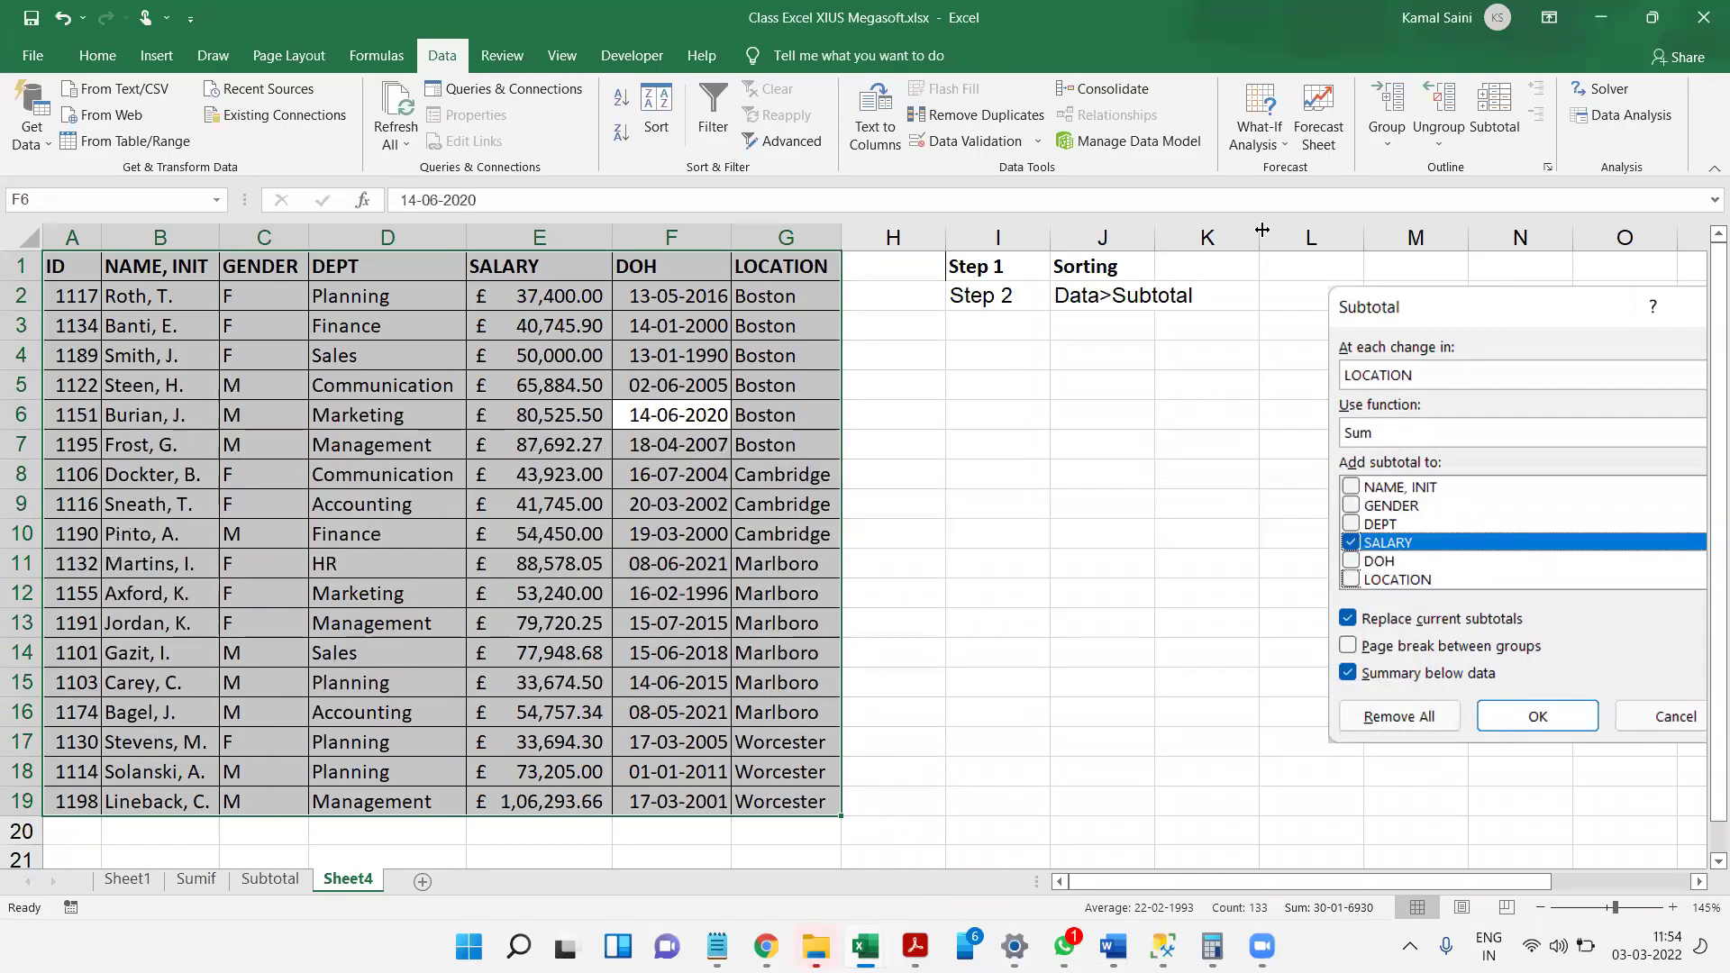
- Apply subtotals to the employee table that Sum SALARY at each change in LOCATION
{"action": "left_click", "coordinate": [1512, 106]}
{"action": "left_click", "coordinate": [1032, 433]}
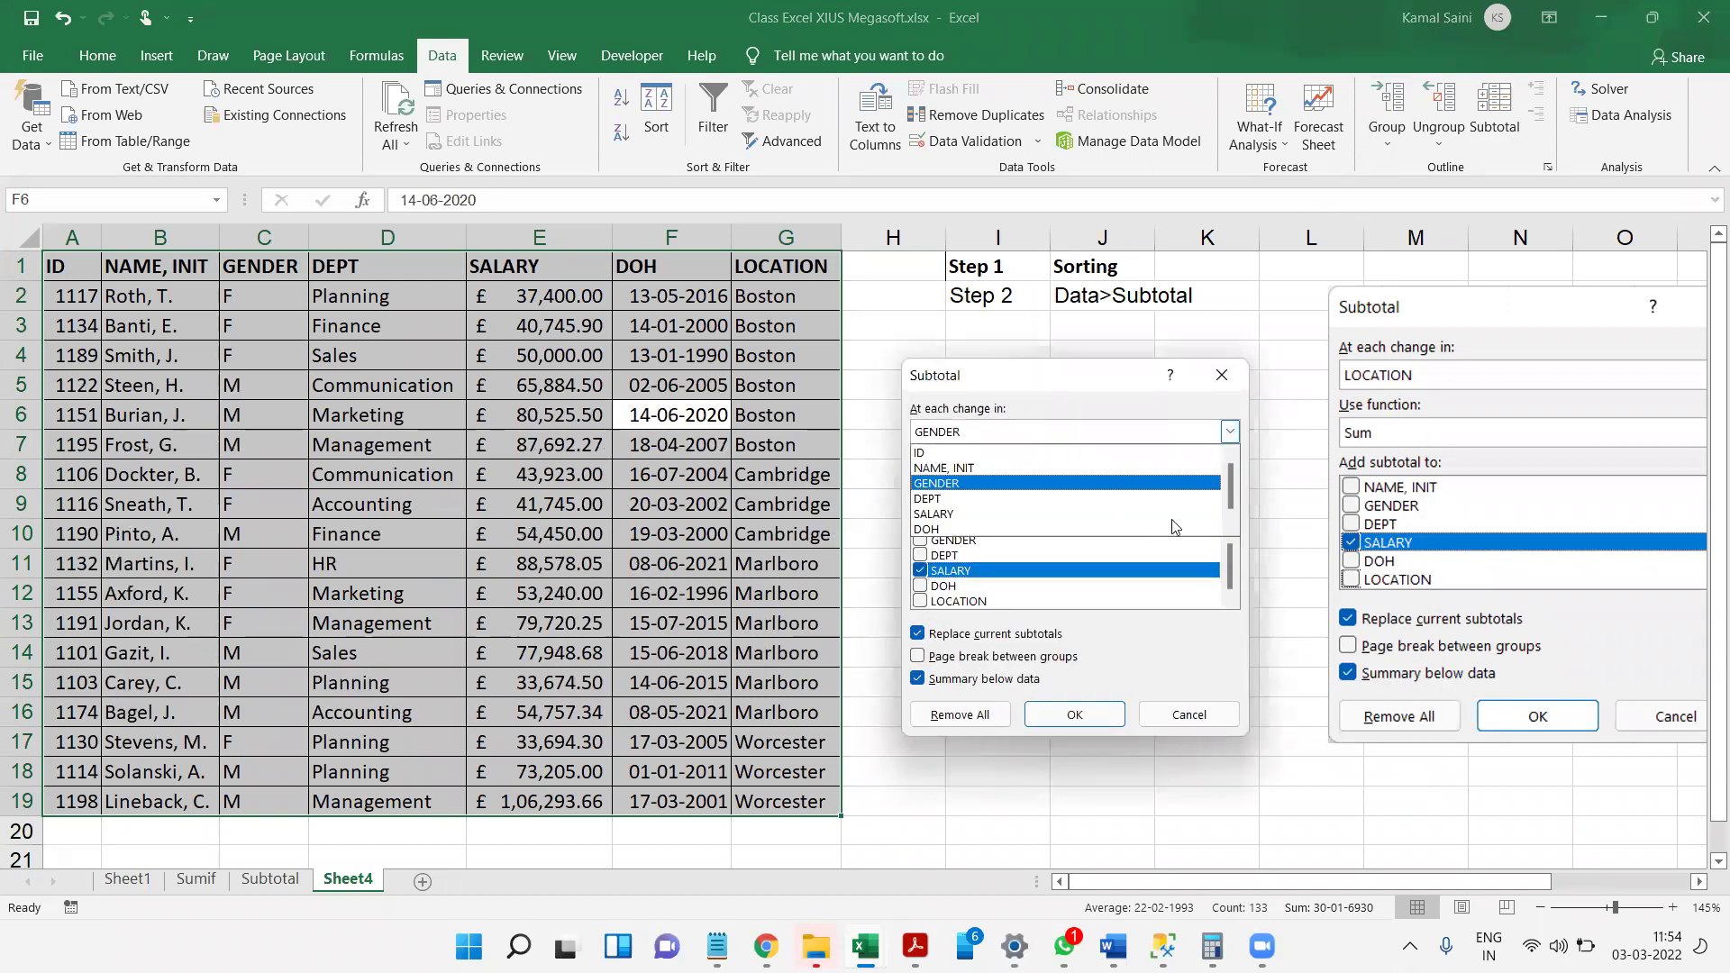
{"action": "scroll", "coordinate": [1180, 514], "scroll_direction": "down", "scroll_amount": 1}
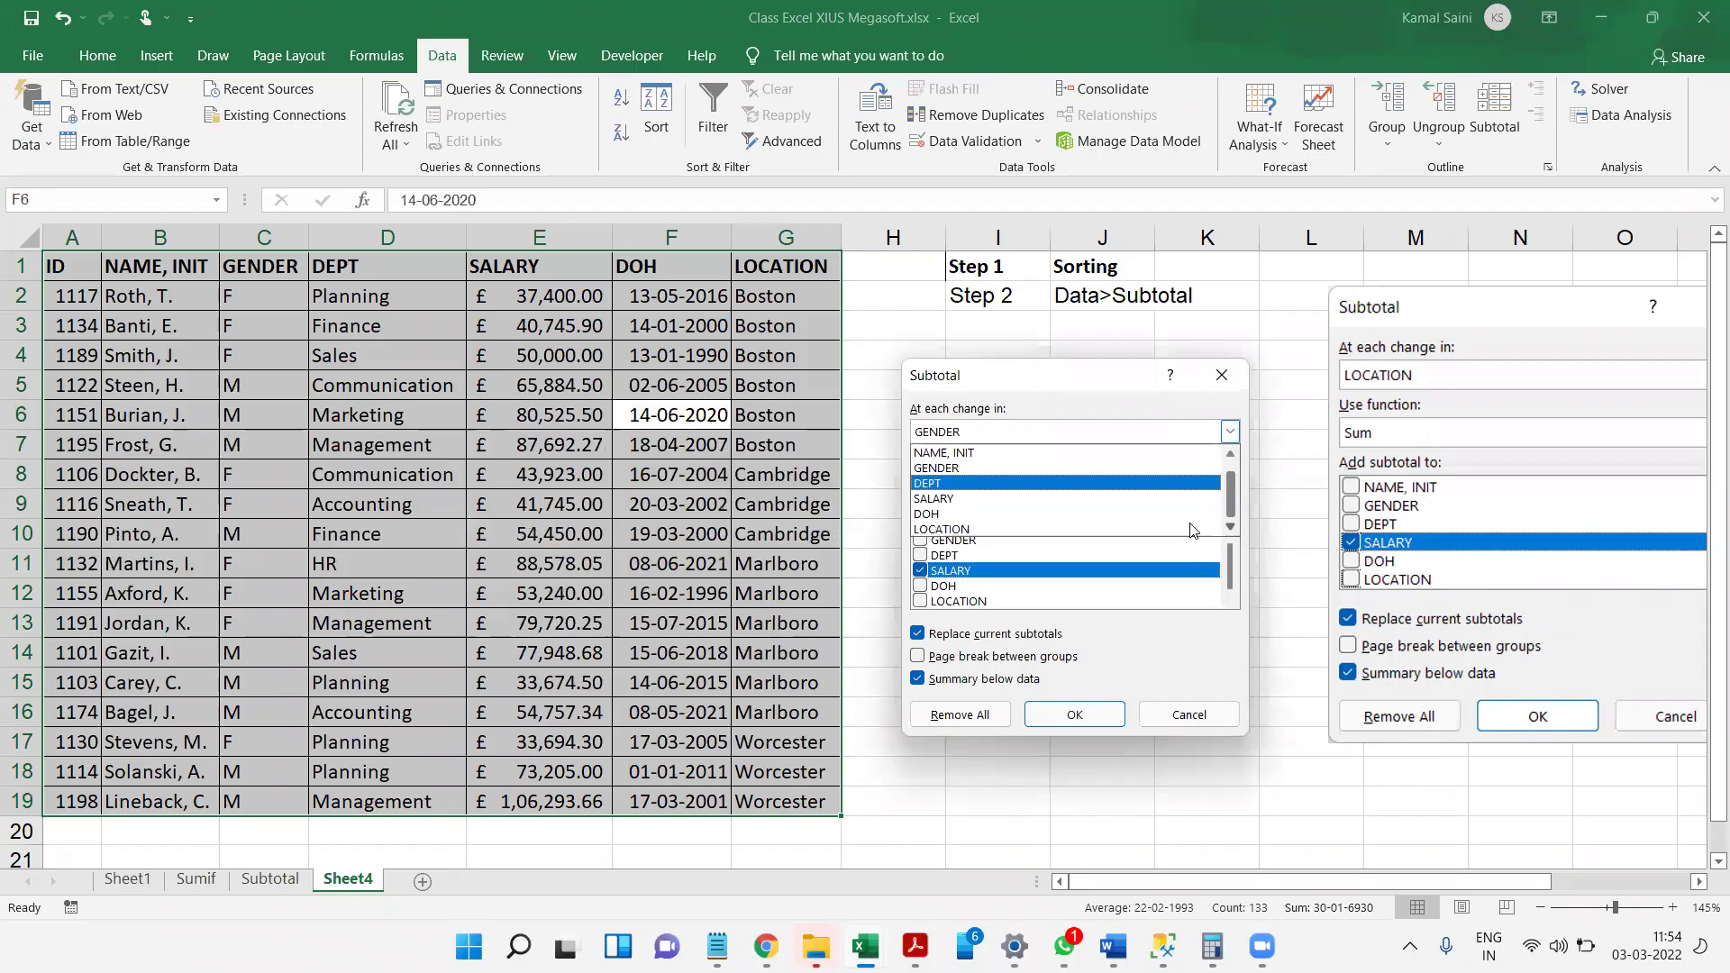
{"action": "left_click", "coordinate": [1156, 530]}
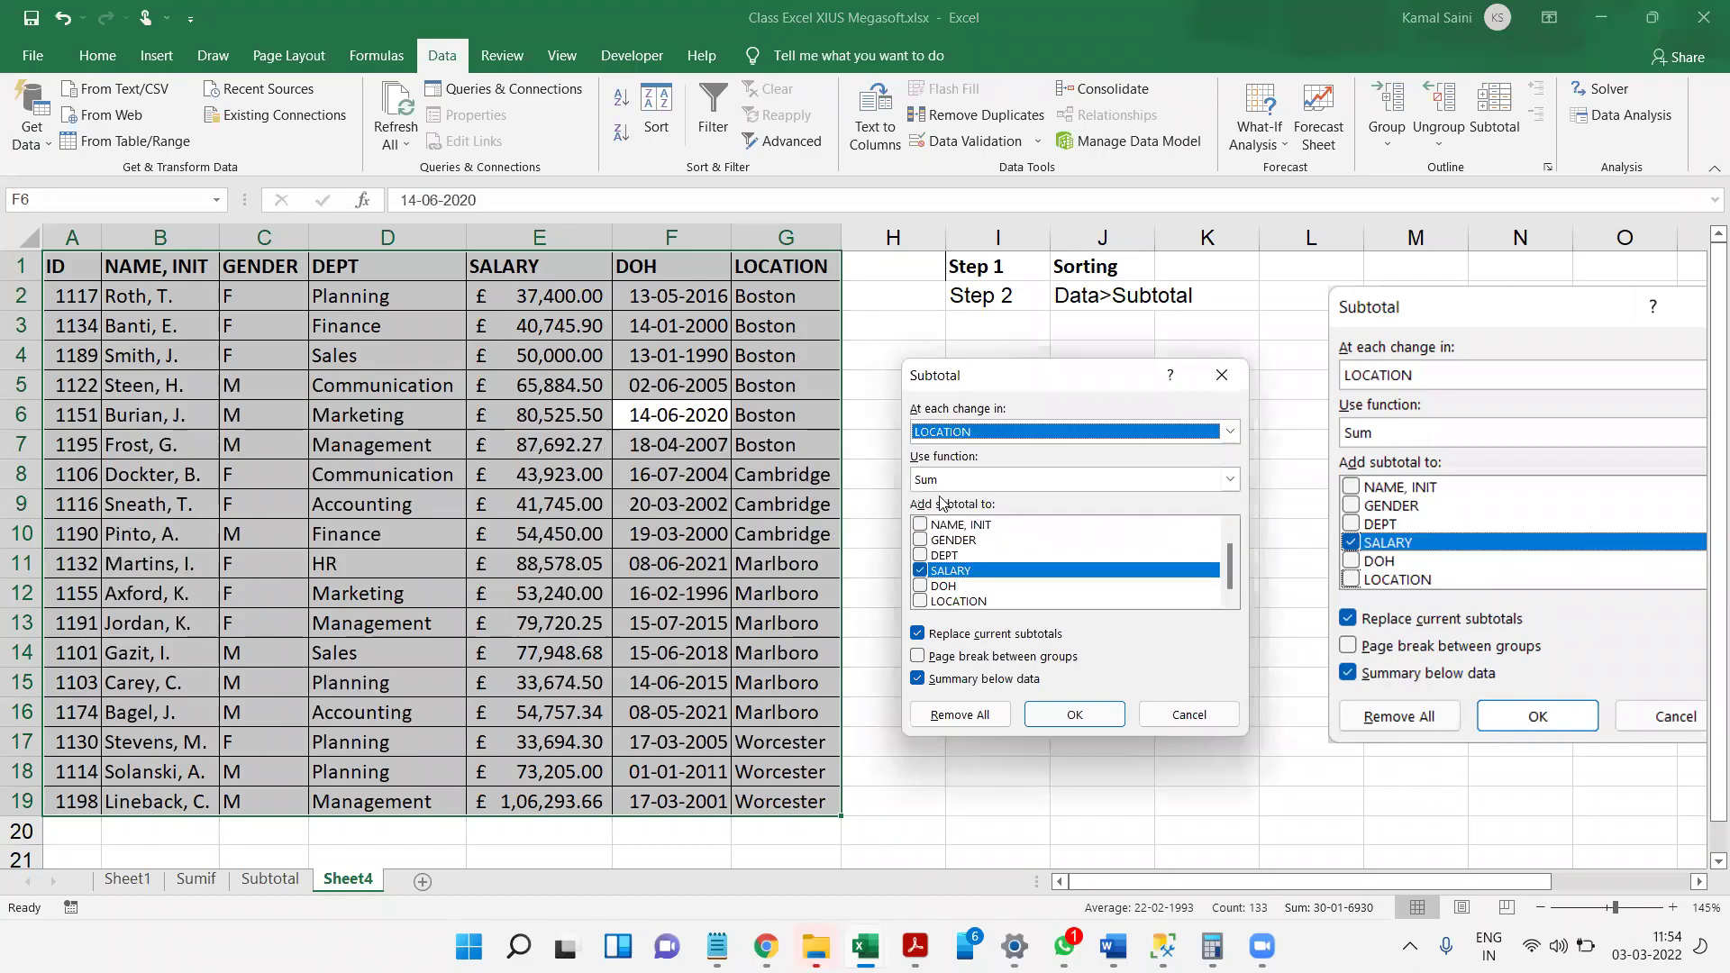
{"action": "left_click", "coordinate": [1230, 479]}
{"action": "left_click", "coordinate": [1230, 479]}
{"action": "left_click", "coordinate": [920, 570]}
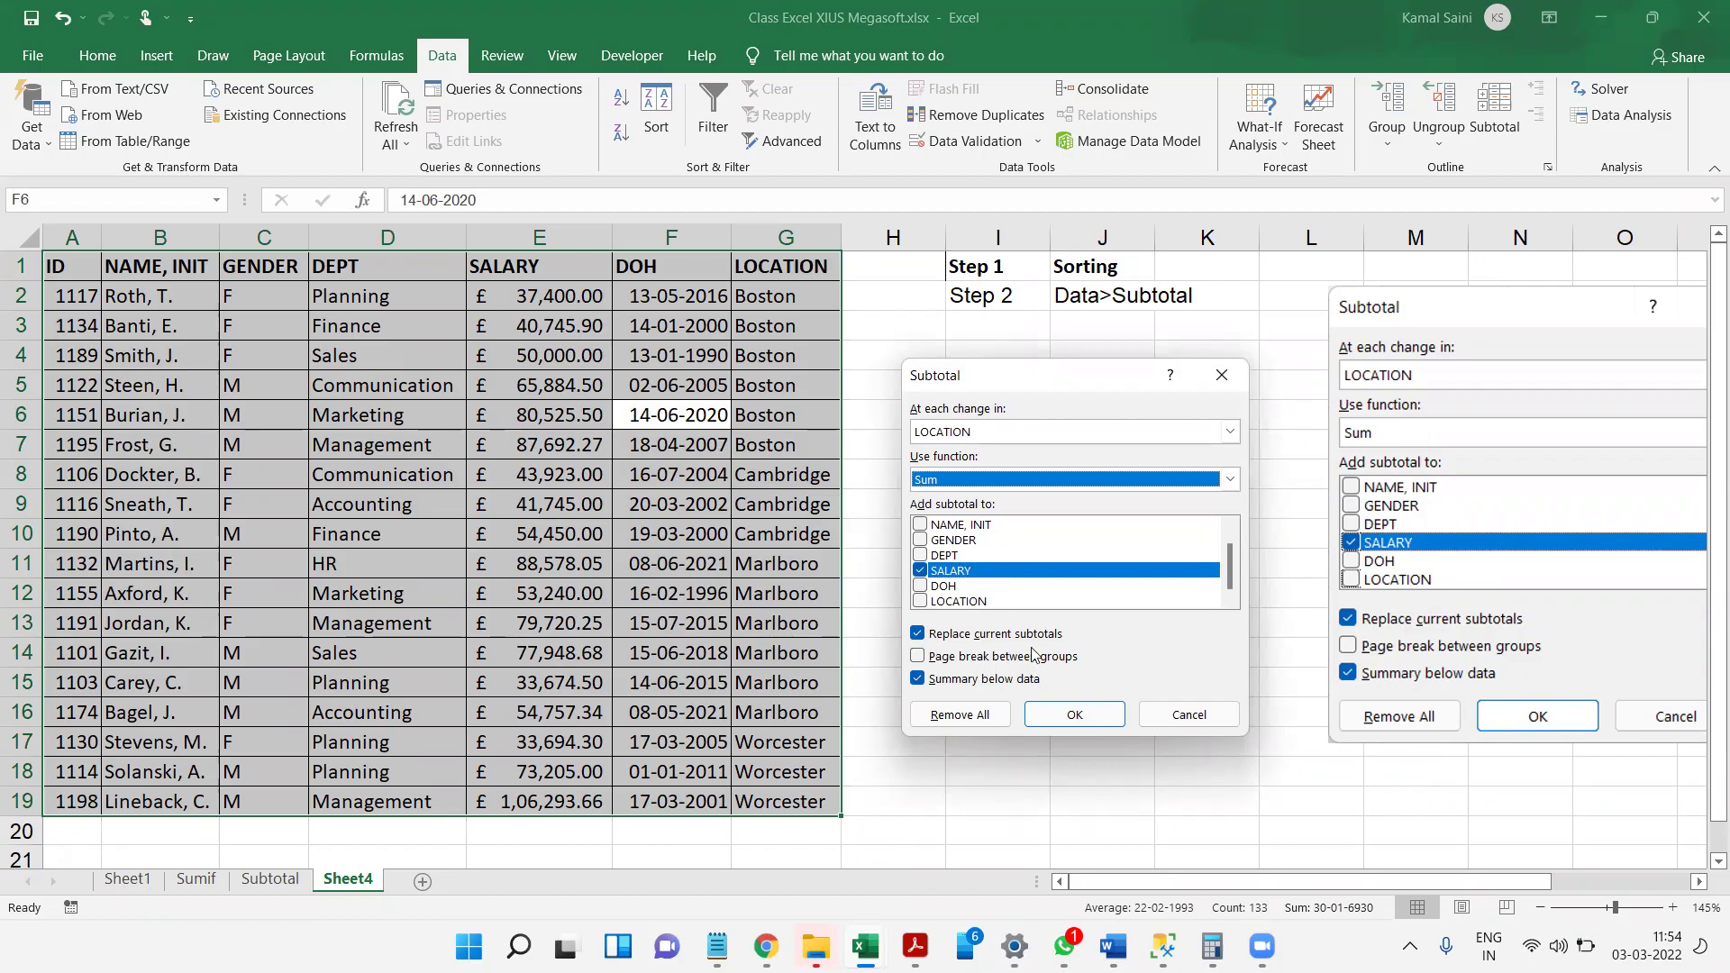
{"action": "left_click", "coordinate": [1073, 713]}
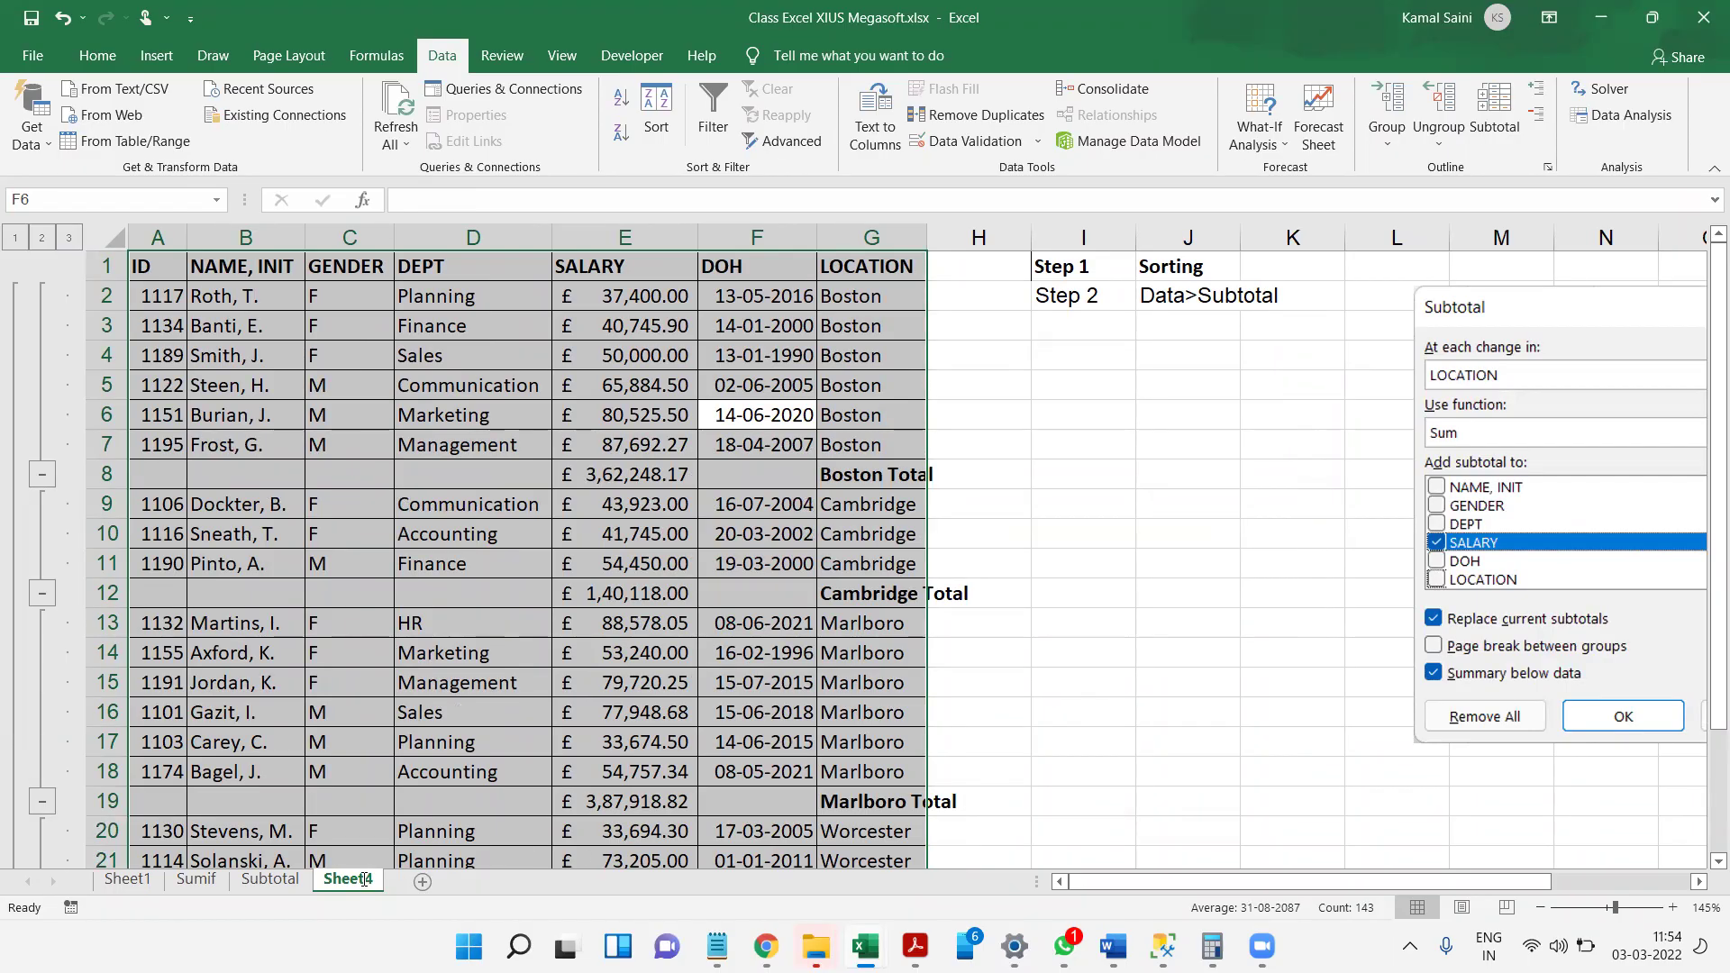
- Rename the Sheet4 worksheet as Subtotal Tool
{"action": "type", "text": "Subtotal Tool"}
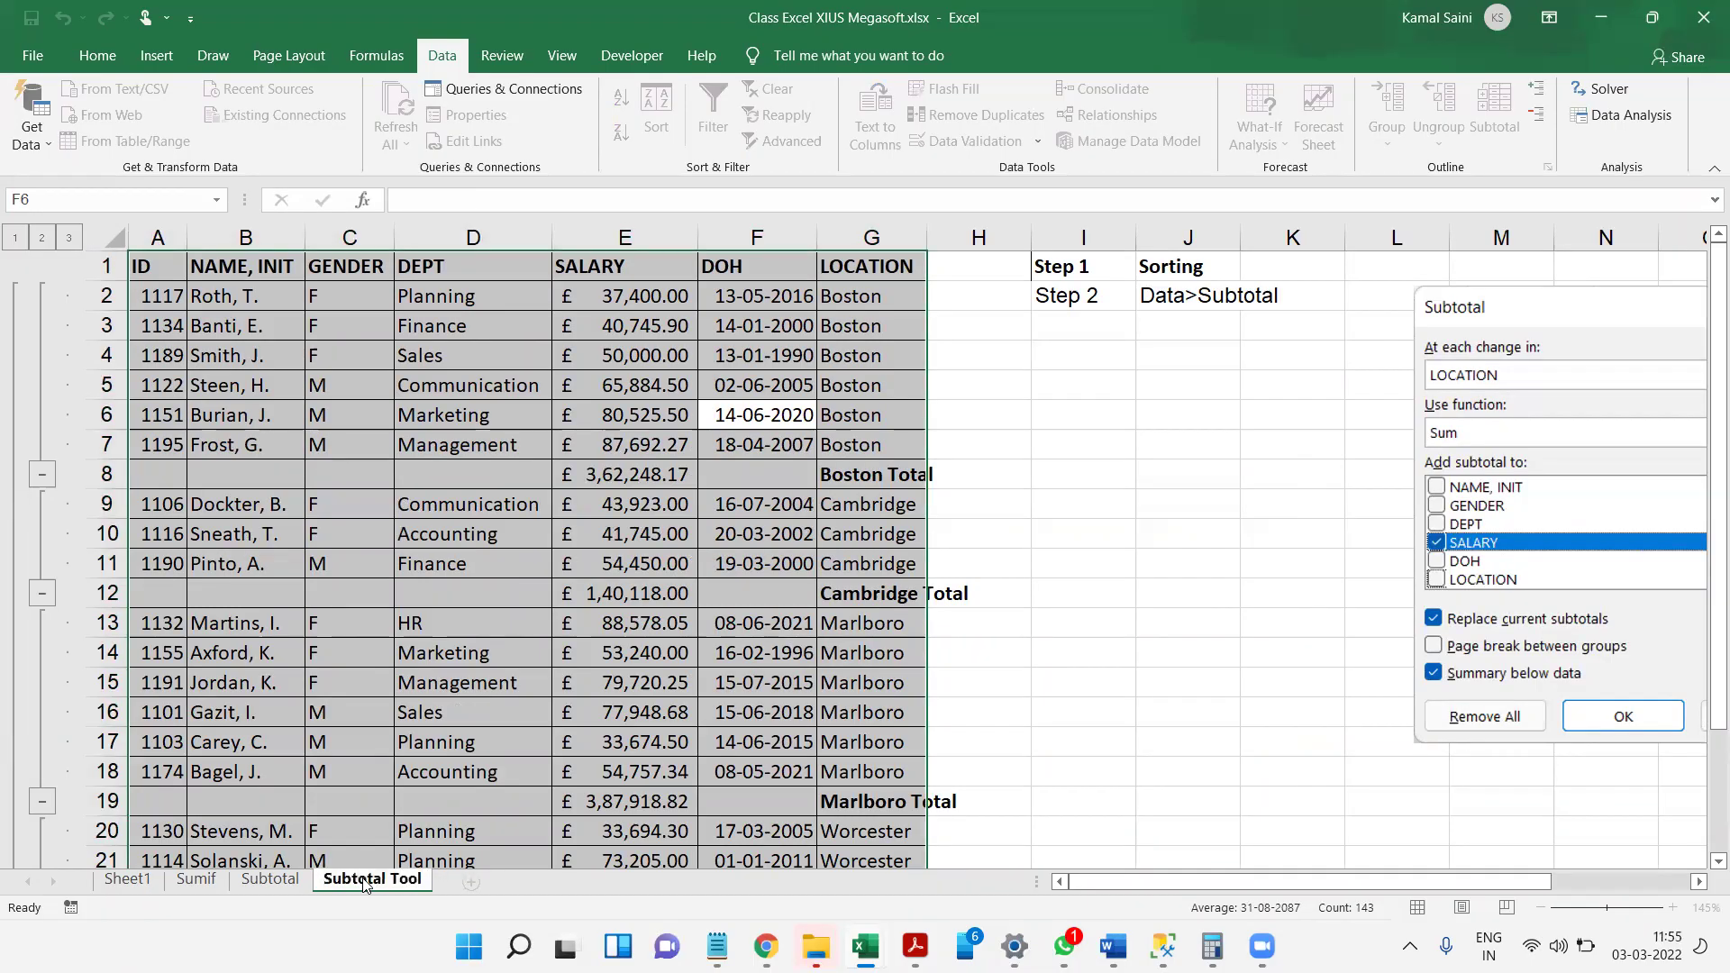
{"action": "left_click", "coordinate": [1253, 290]}
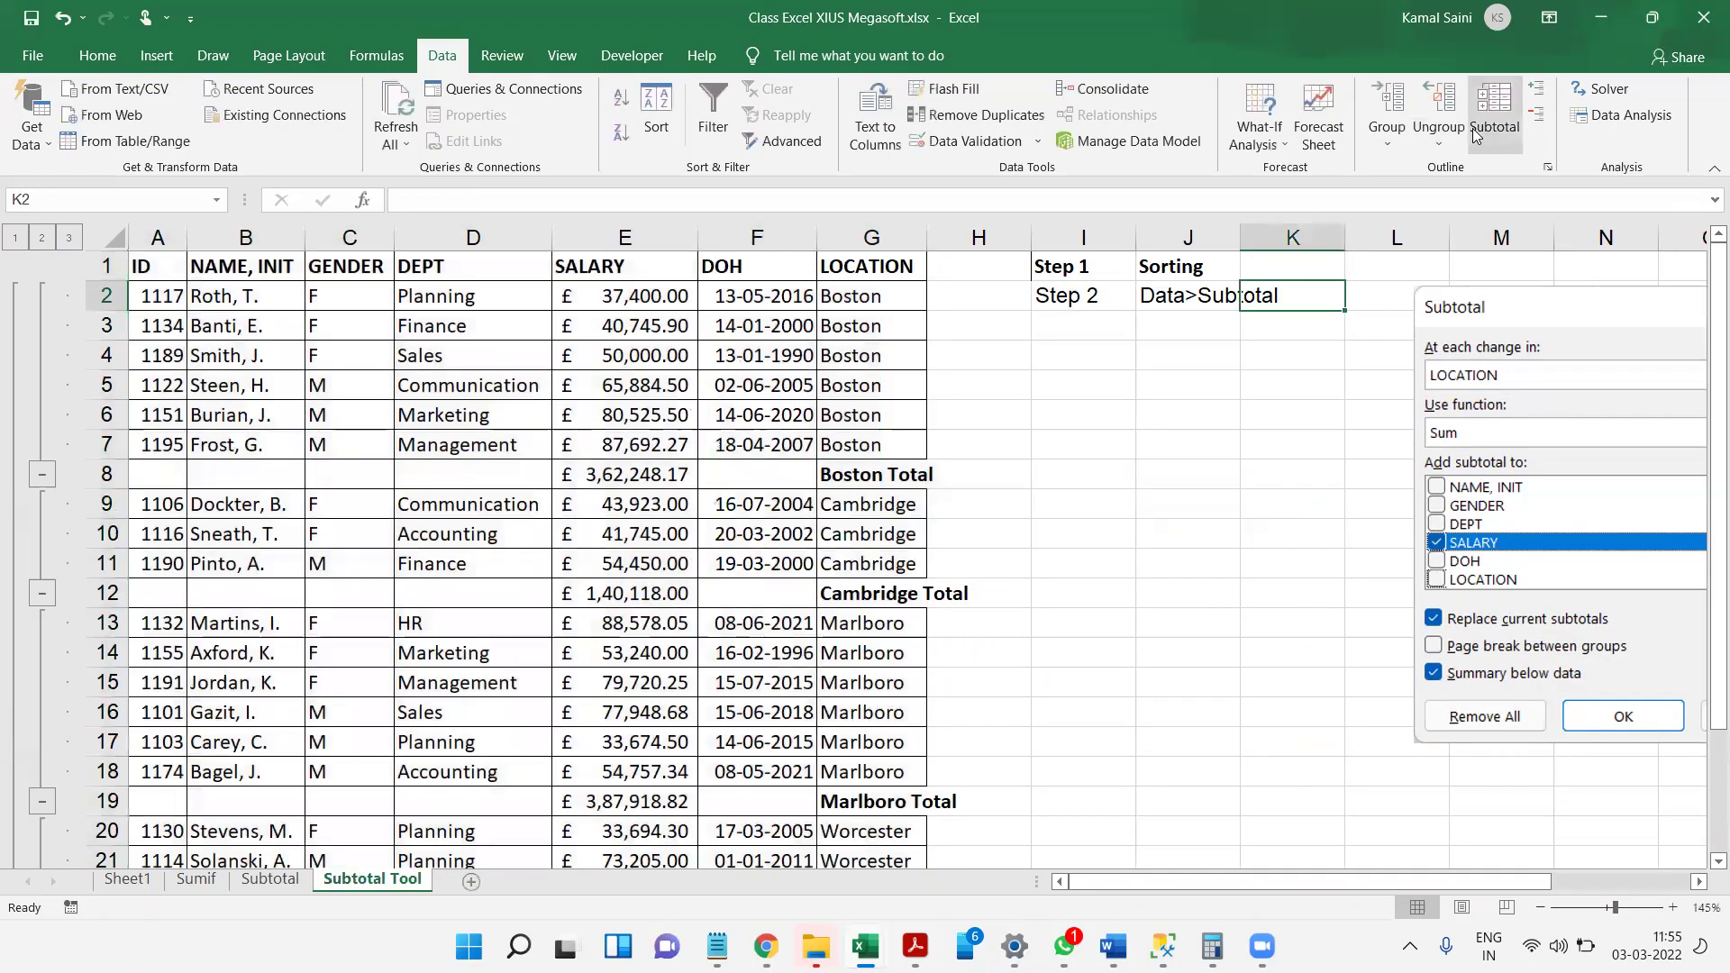
- View the outline collapsed to the location totals and to the grand total, and expand it back to all employee rows
{"action": "left_click", "coordinate": [631, 535]}
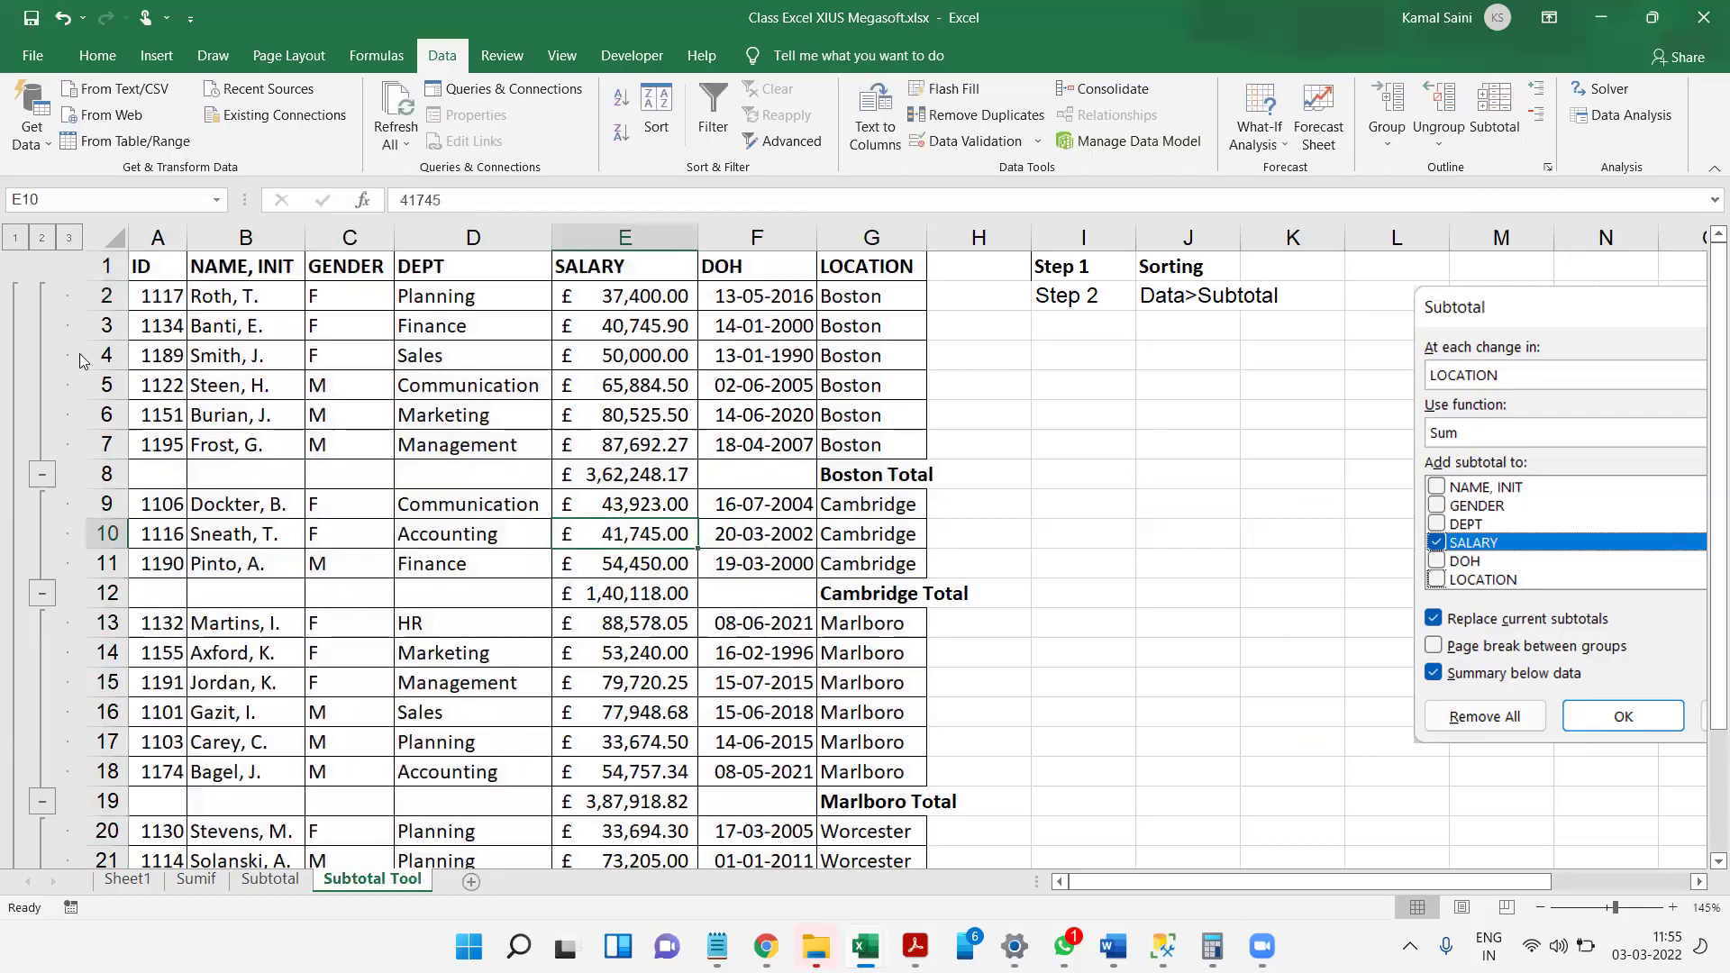
{"action": "left_click", "coordinate": [41, 237]}
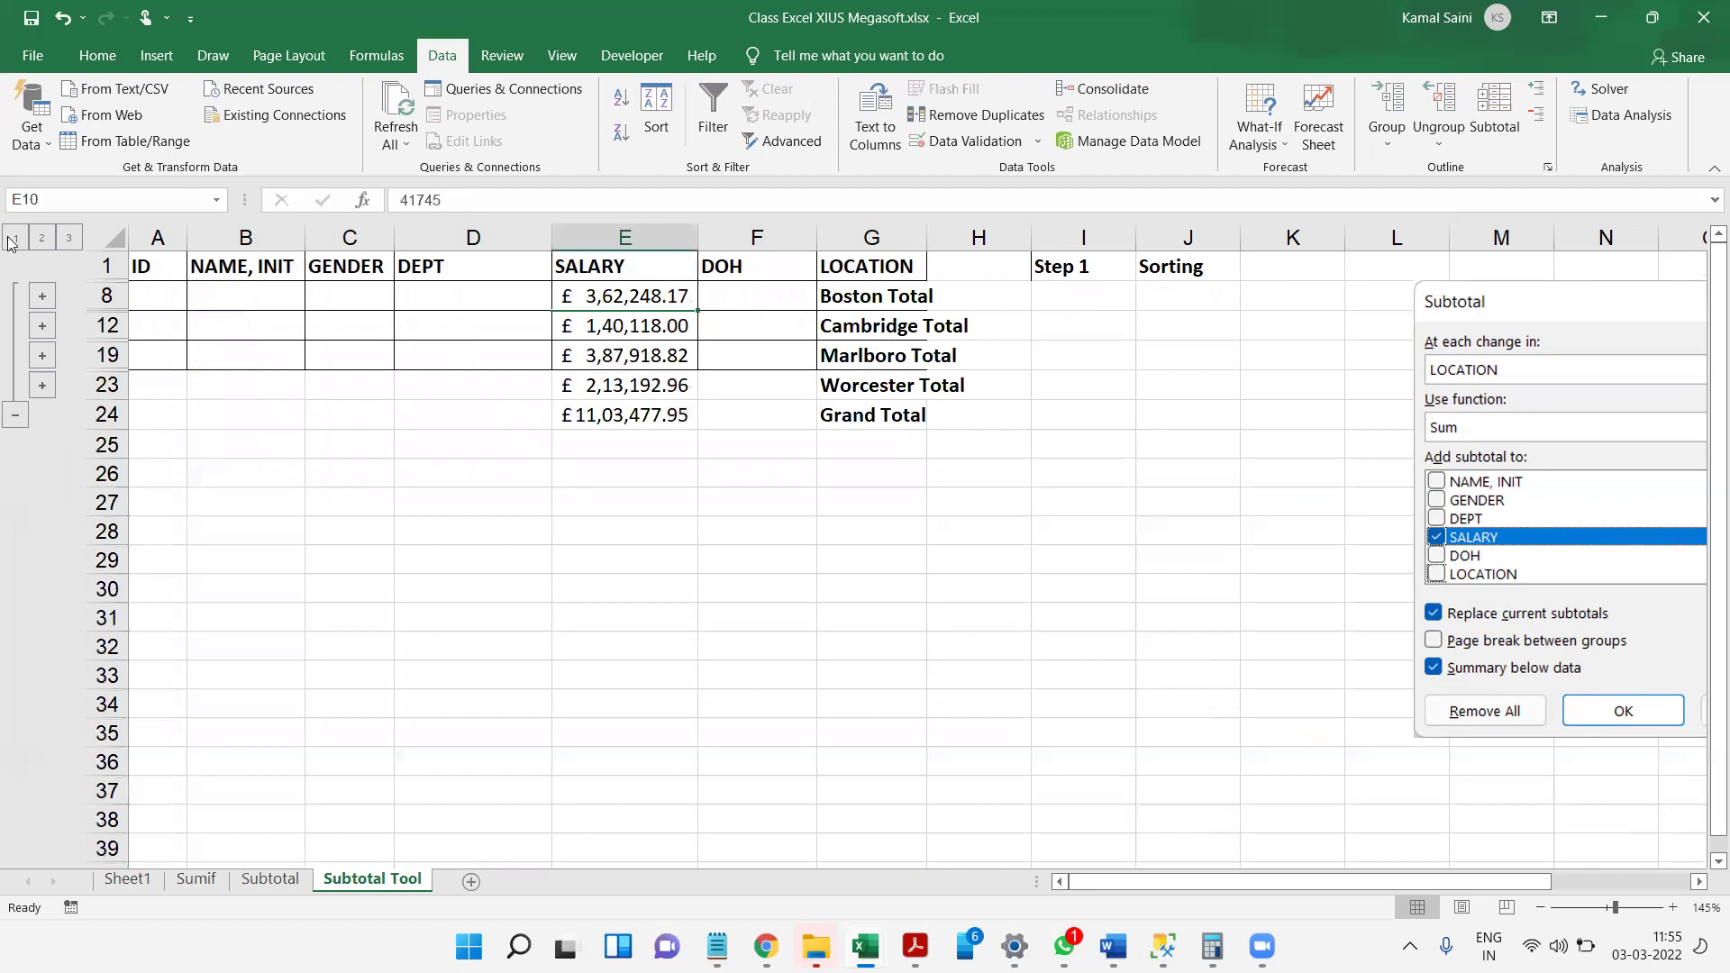
{"action": "left_click", "coordinate": [13, 238]}
{"action": "left_click", "coordinate": [71, 237]}
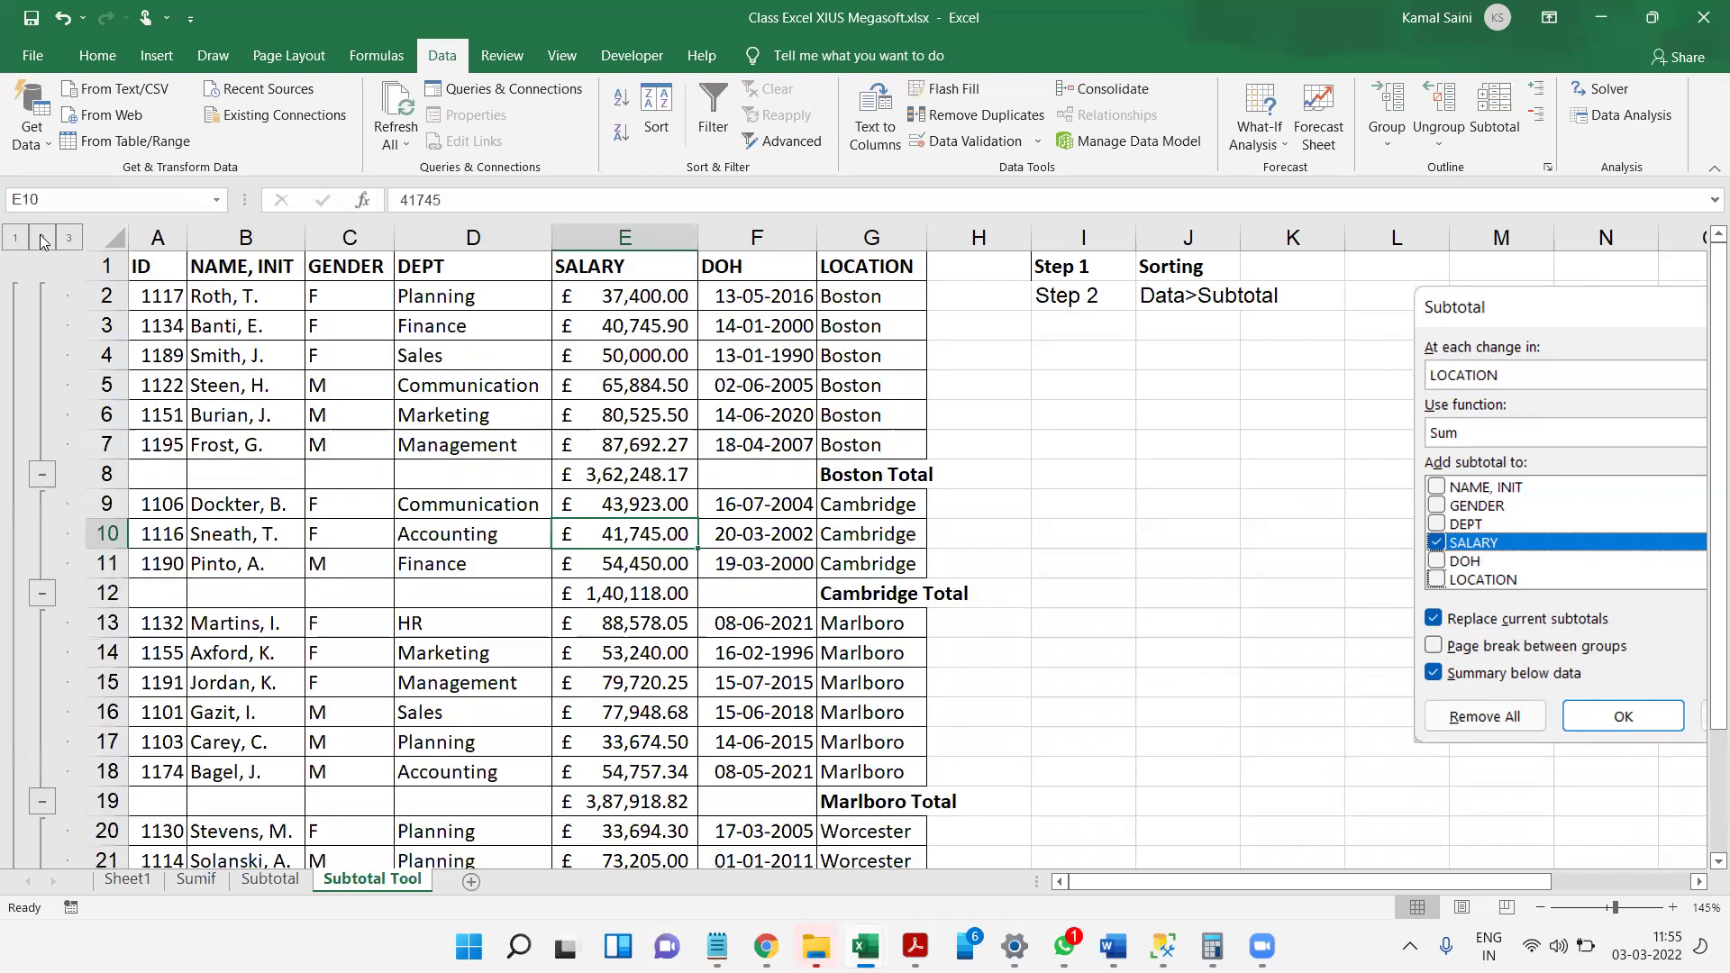
{"action": "left_click", "coordinate": [433, 506]}
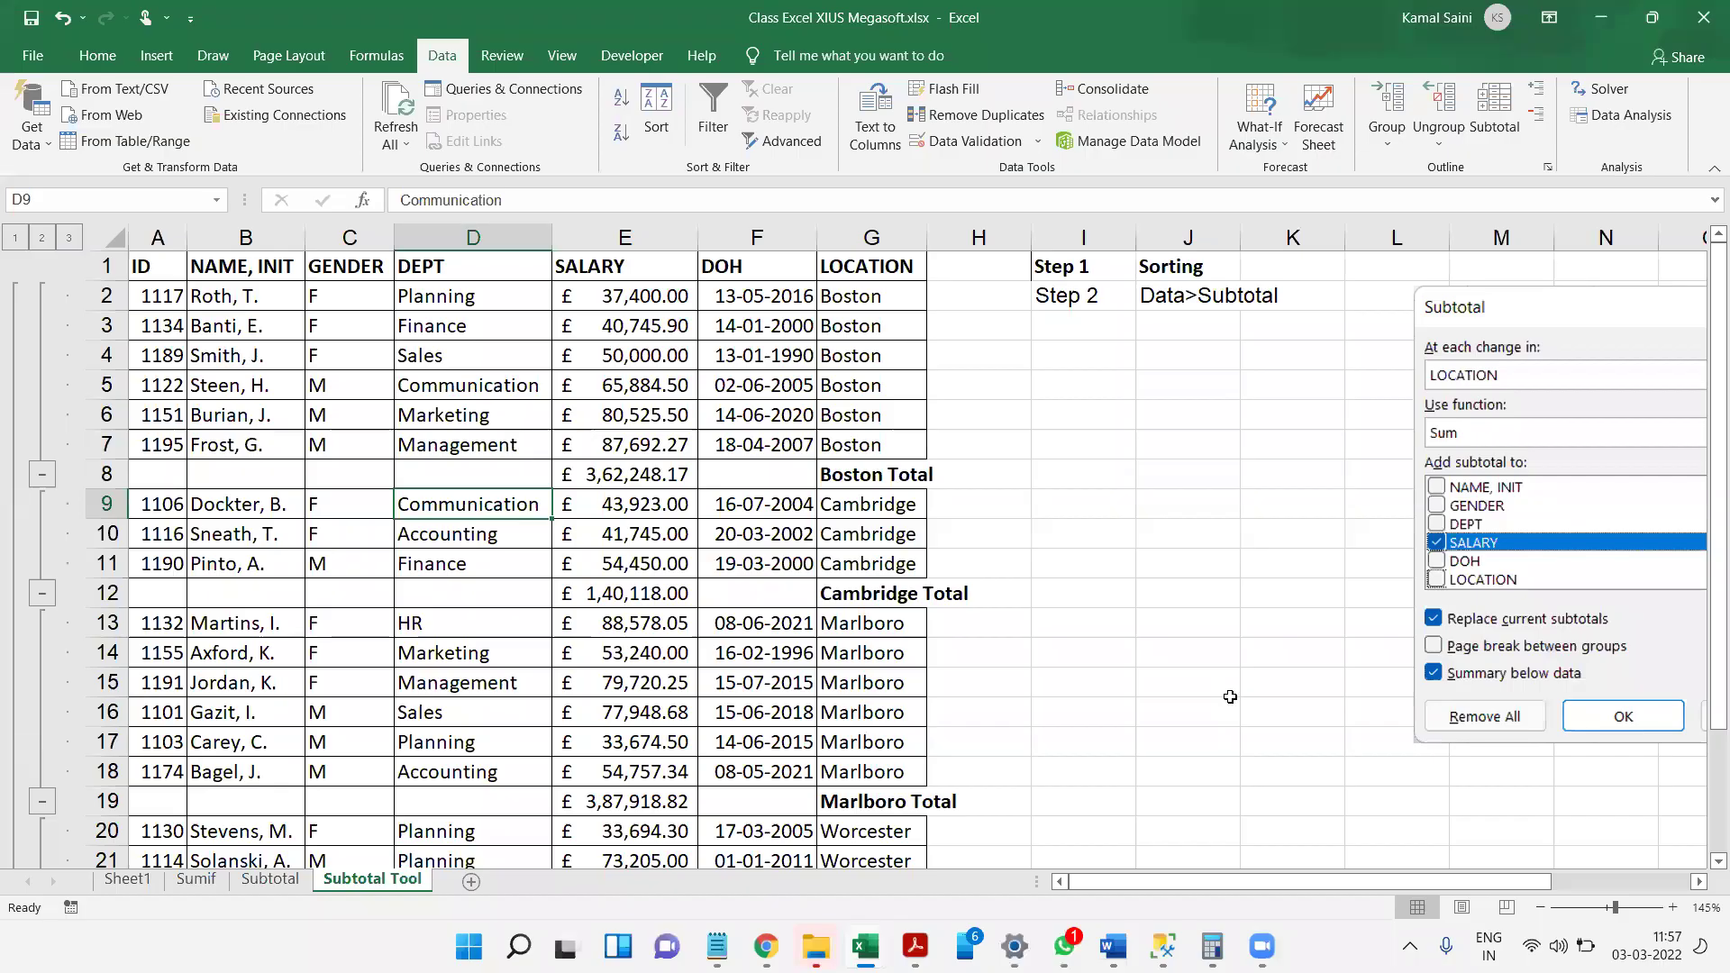
- Move the picture of the Subtotal dialog closer to the step notes
{"action": "left_click", "coordinate": [765, 414]}
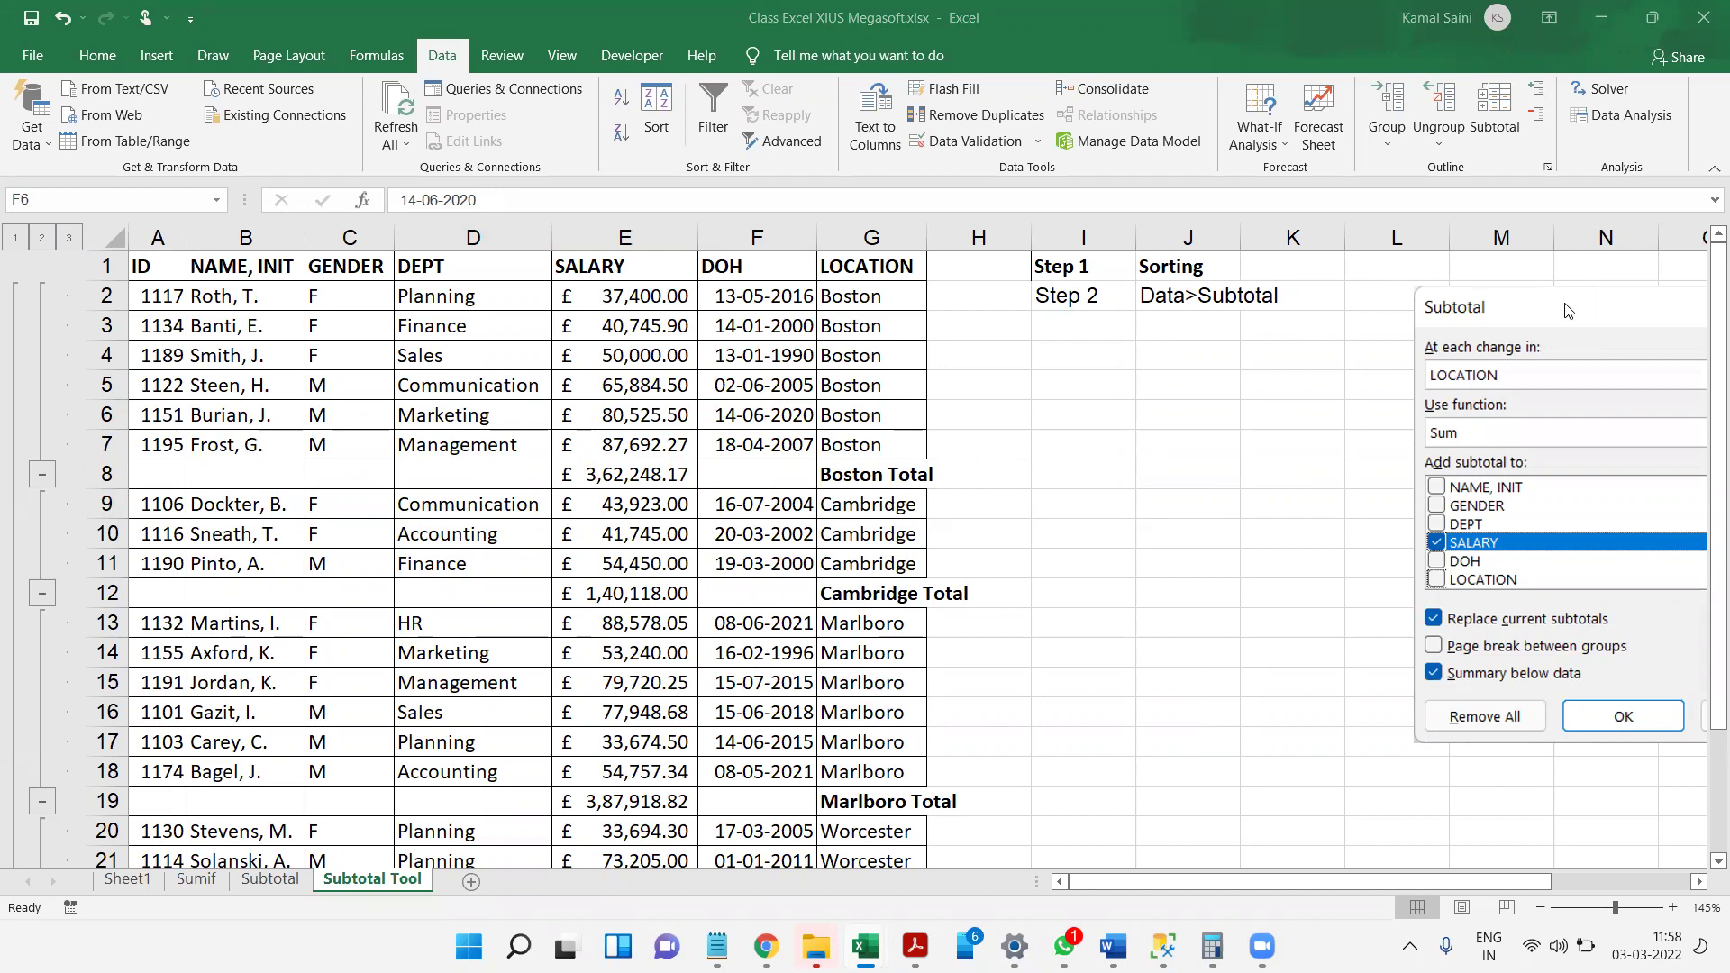
{"action": "left_click_drag", "start_coordinate": [1450, 304], "coordinate": [1349, 324]}
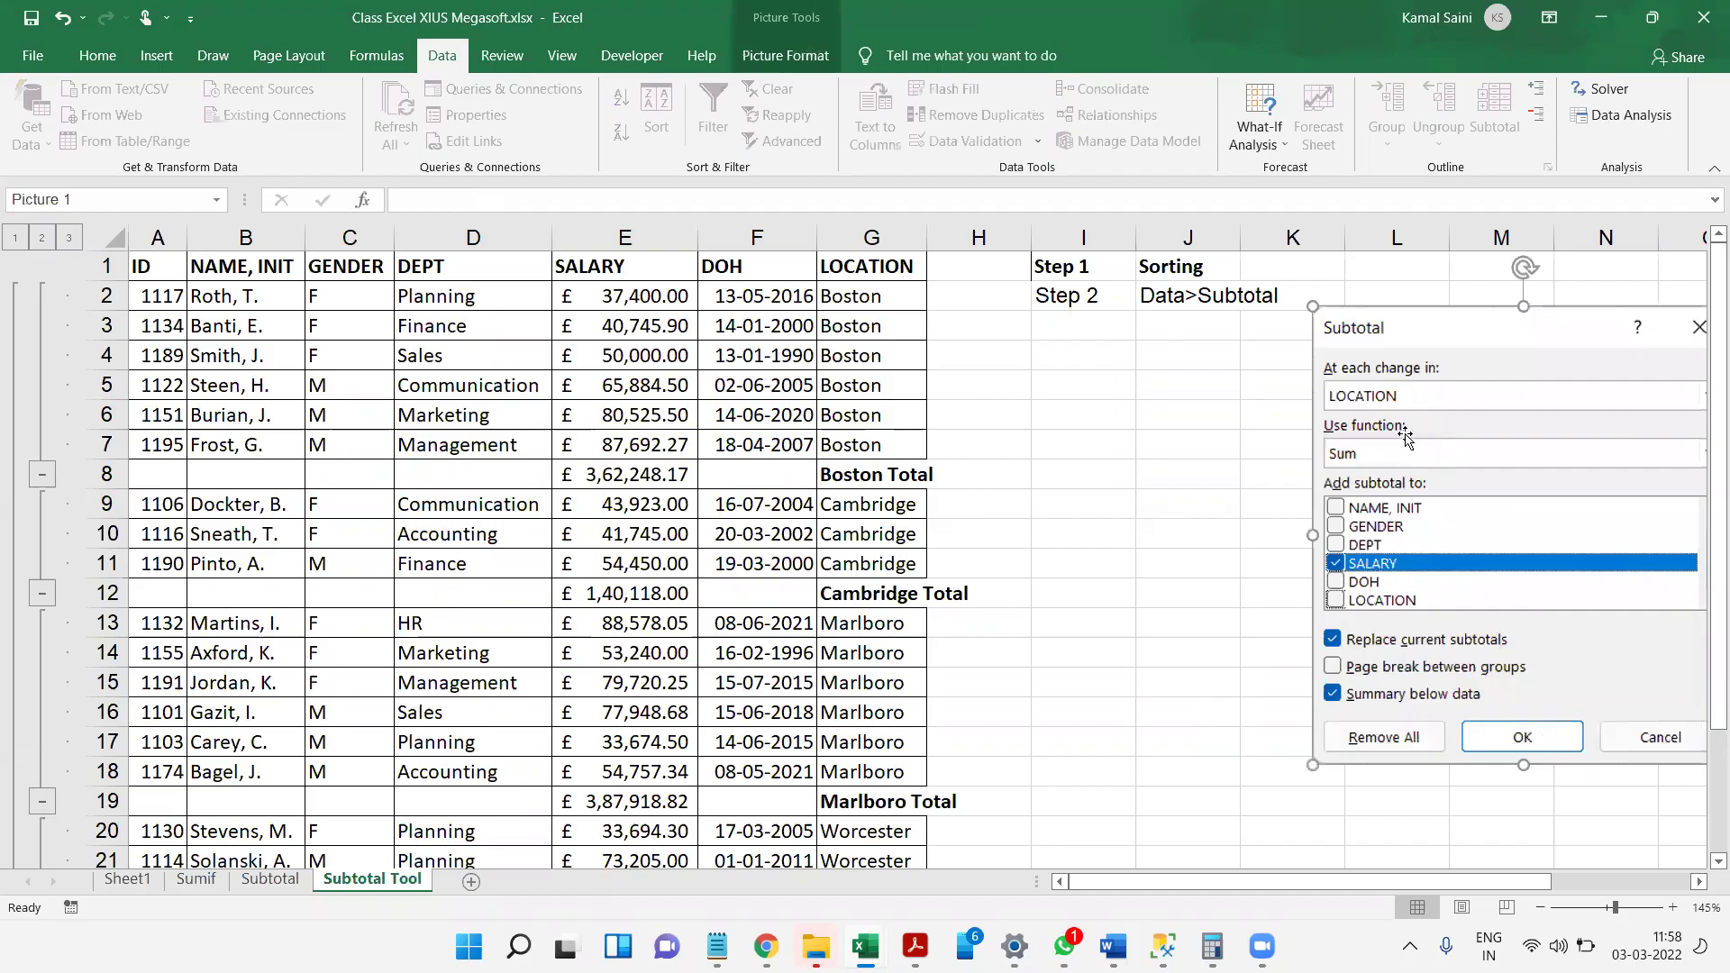
- Reposition the Subtotal dialog picture so it clears the Step 2 note, and deselect it by selecting cell F9
{"action": "left_click_drag", "start_coordinate": [1349, 458], "coordinate": [1280, 450]}
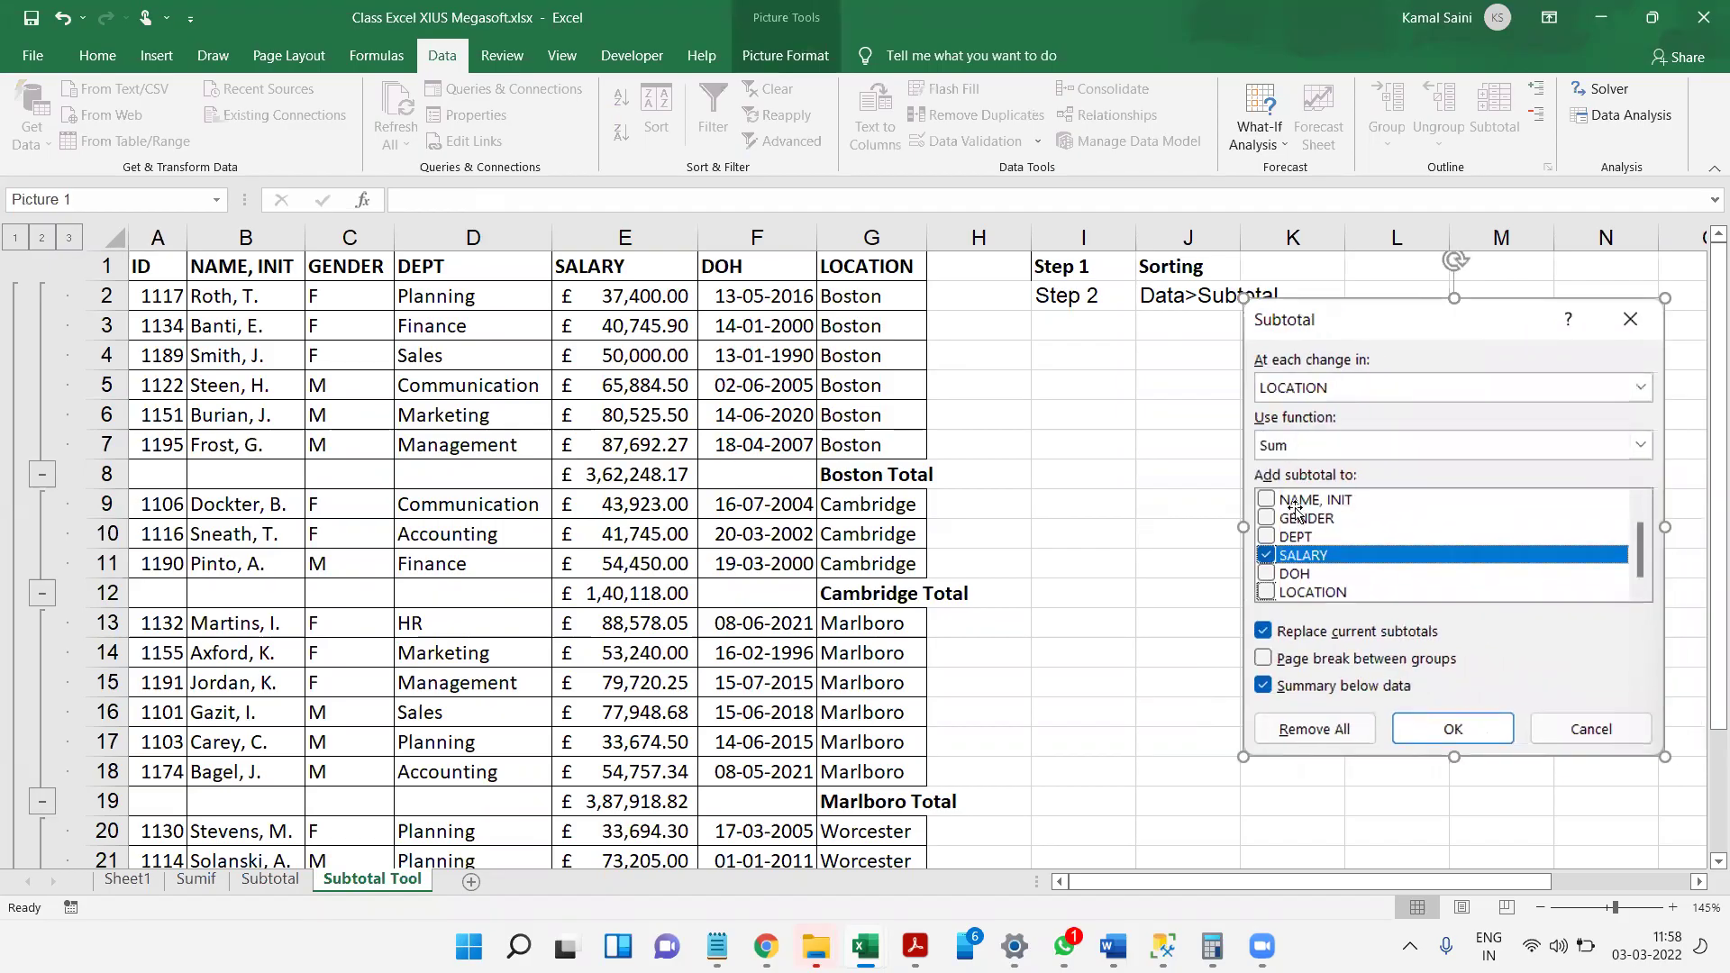
{"action": "left_click_drag", "start_coordinate": [1266, 568], "coordinate": [1376, 570]}
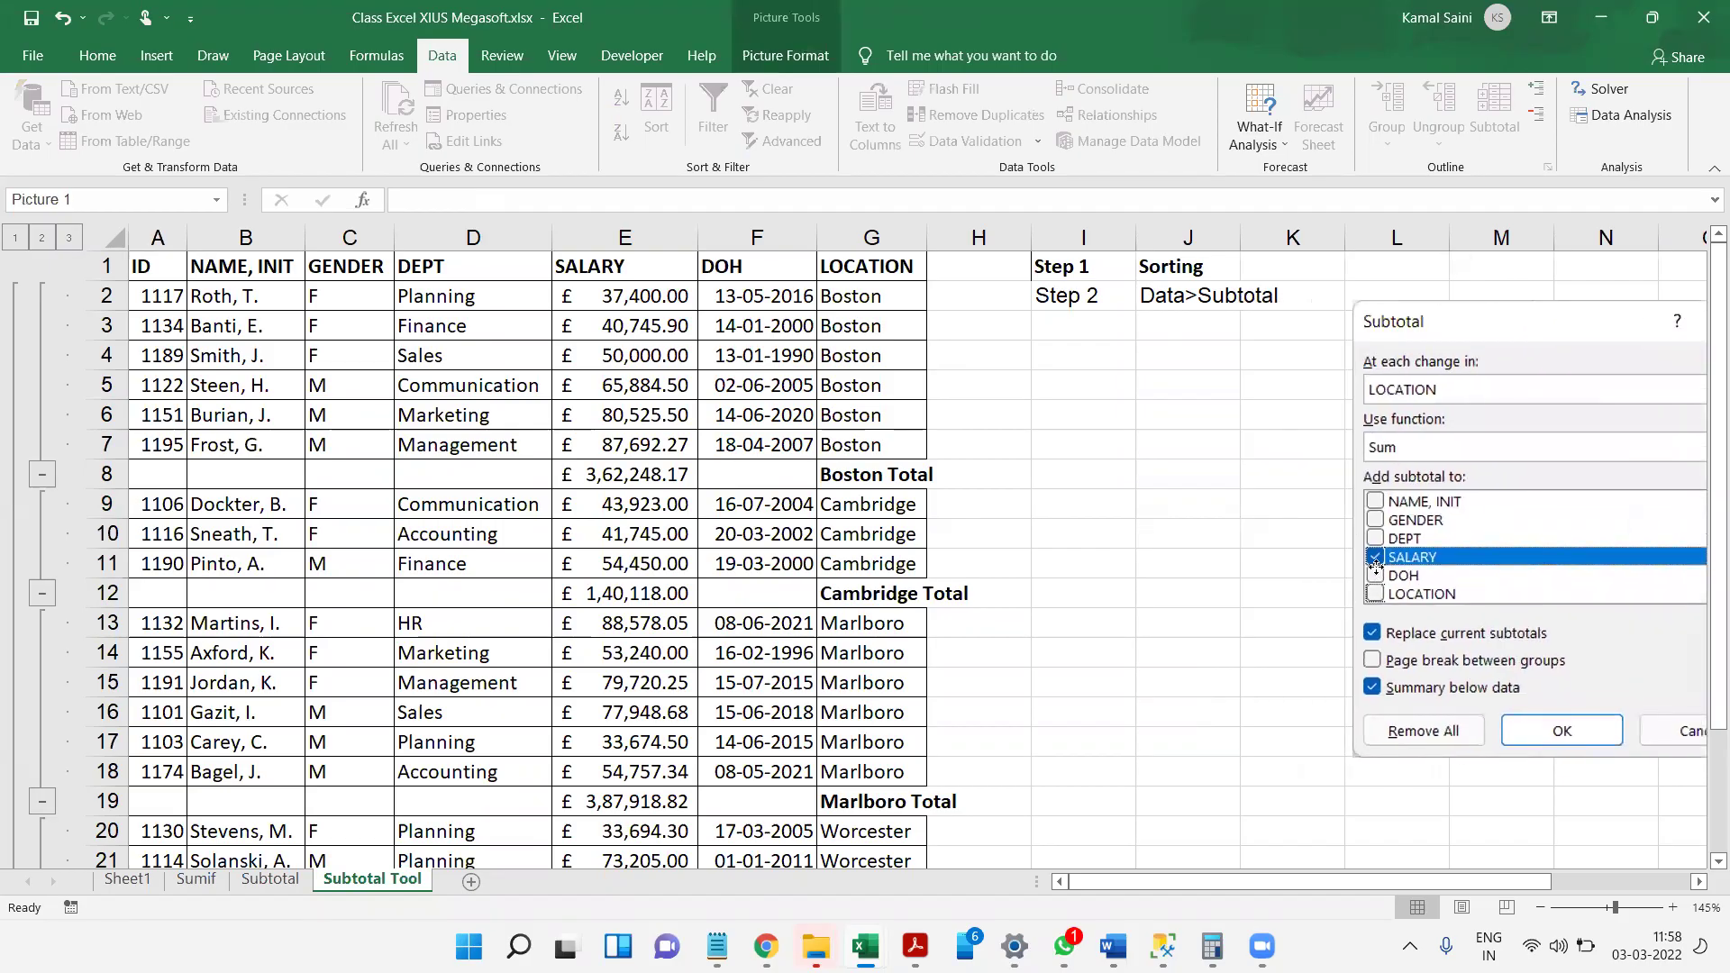
{"action": "left_click", "coordinate": [725, 510]}
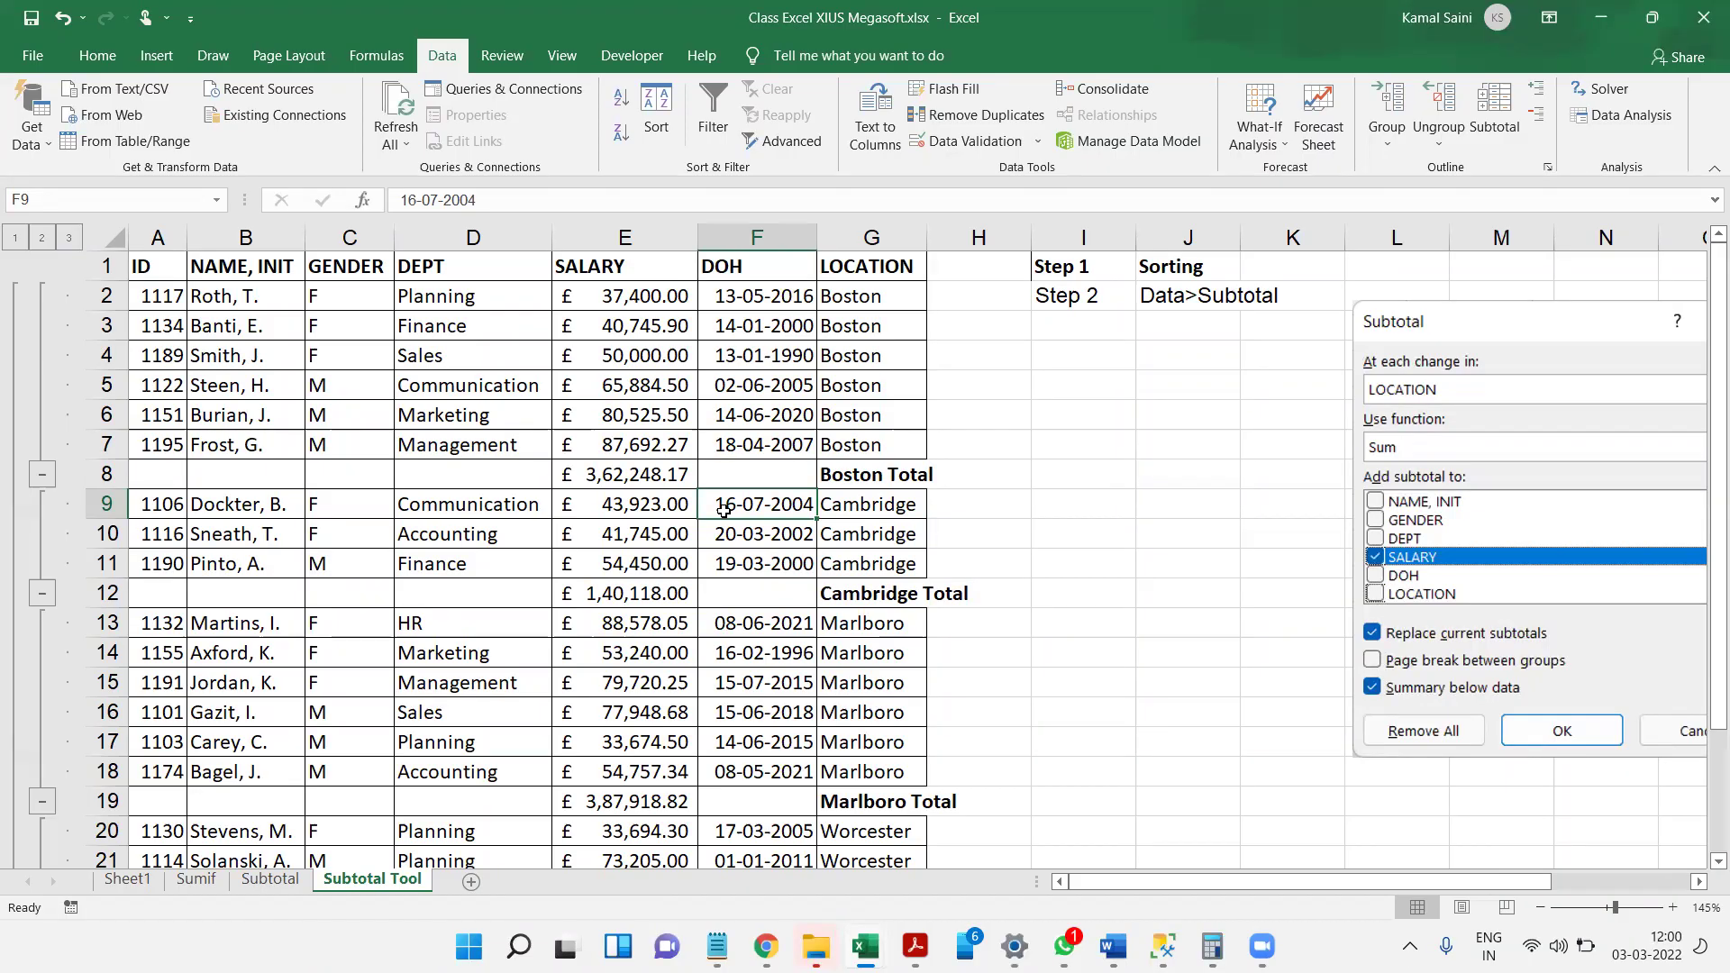
- Switch to the open Assignment 2.xlsx workbook
{"action": "key", "text": "alt+Tab"}
{"action": "key", "text": "alt+Tab"}
{"action": "key", "text": "alt+shift+Tab"}
{"action": "key", "text": "alt+shift+Tab"}
{"action": "key", "text": "alt+Tab"}
{"action": "key", "text": "Tab"}
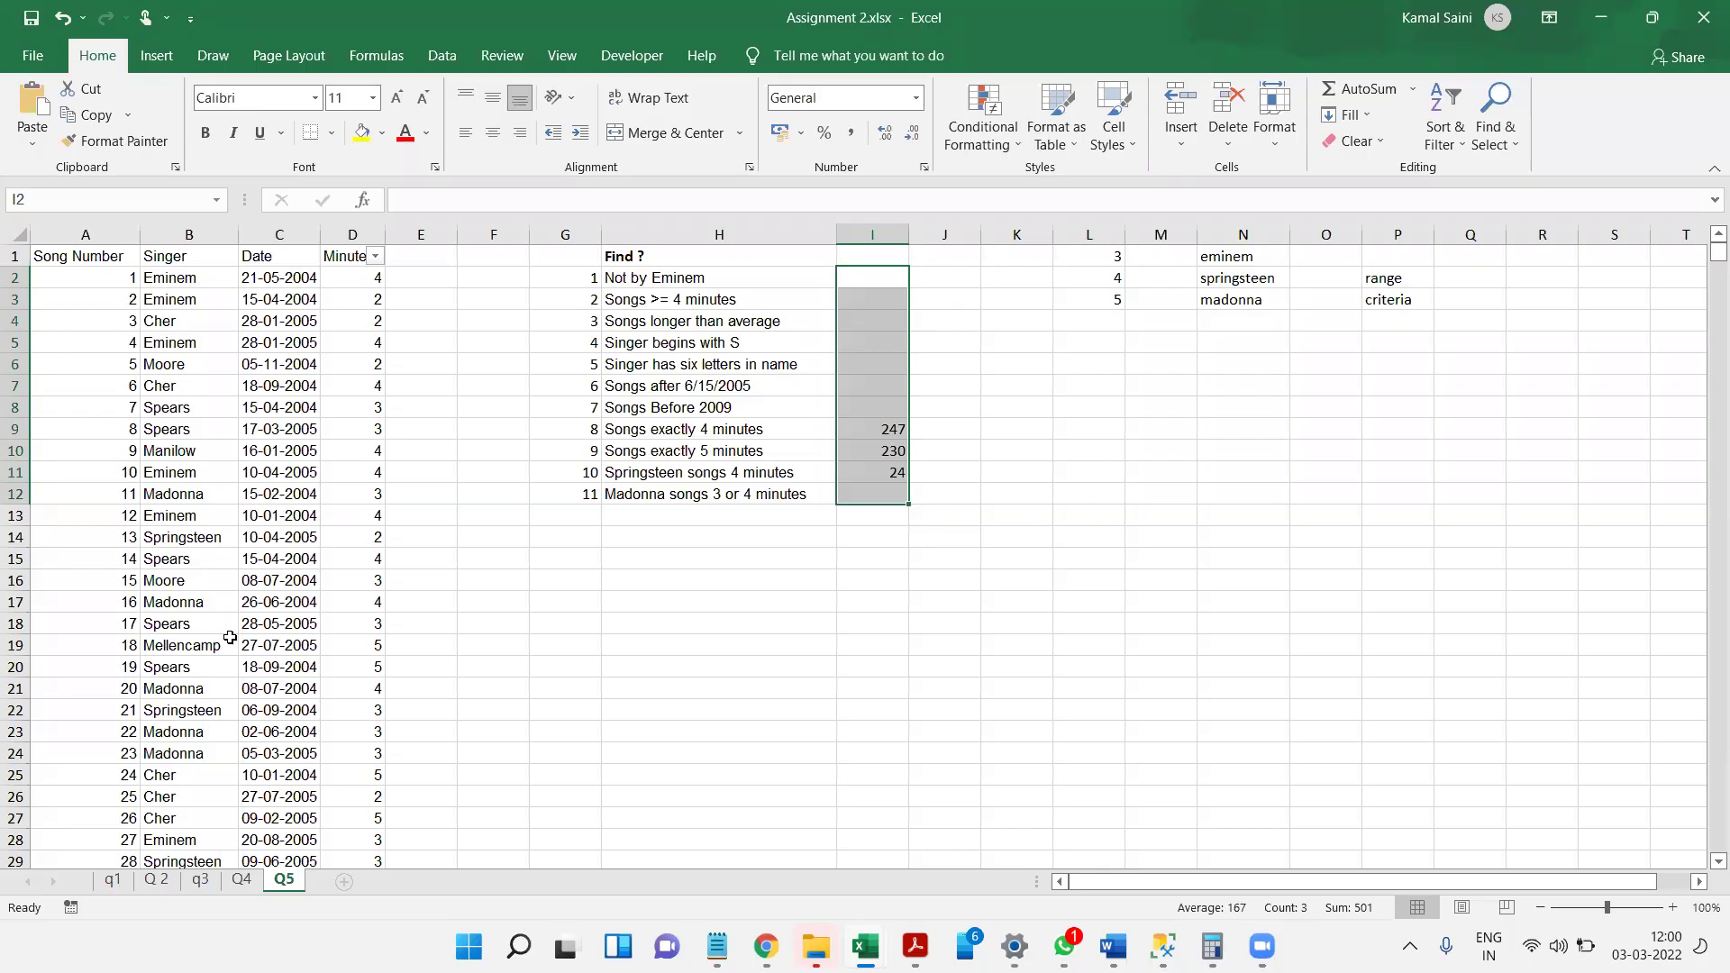
- Examine the song list on the Q5 sheet from its first to its last row, and select cell B10
{"action": "left_click", "coordinate": [236, 890]}
{"action": "left_click", "coordinate": [278, 885]}
{"action": "left_click", "coordinate": [196, 615]}
{"action": "key", "text": "ctrl+Up"}
{"action": "key", "text": "ctrl+Down"}
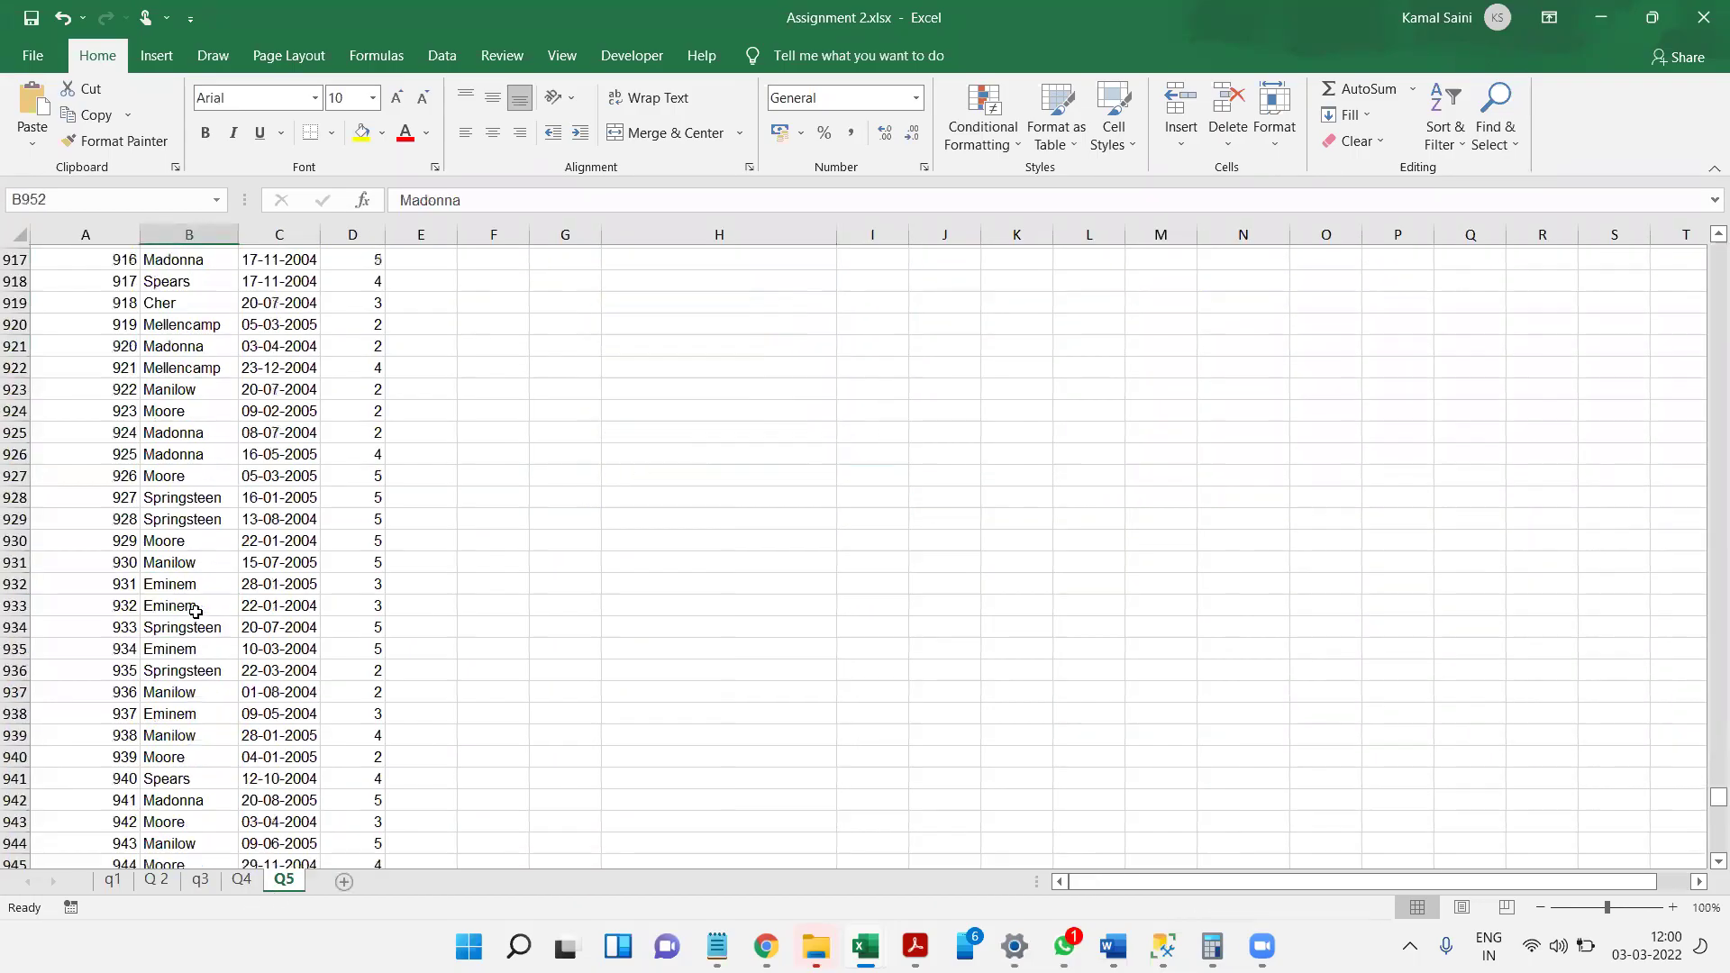
{"action": "key", "text": "ctrl+Up"}
{"action": "left_click", "coordinate": [194, 458]}
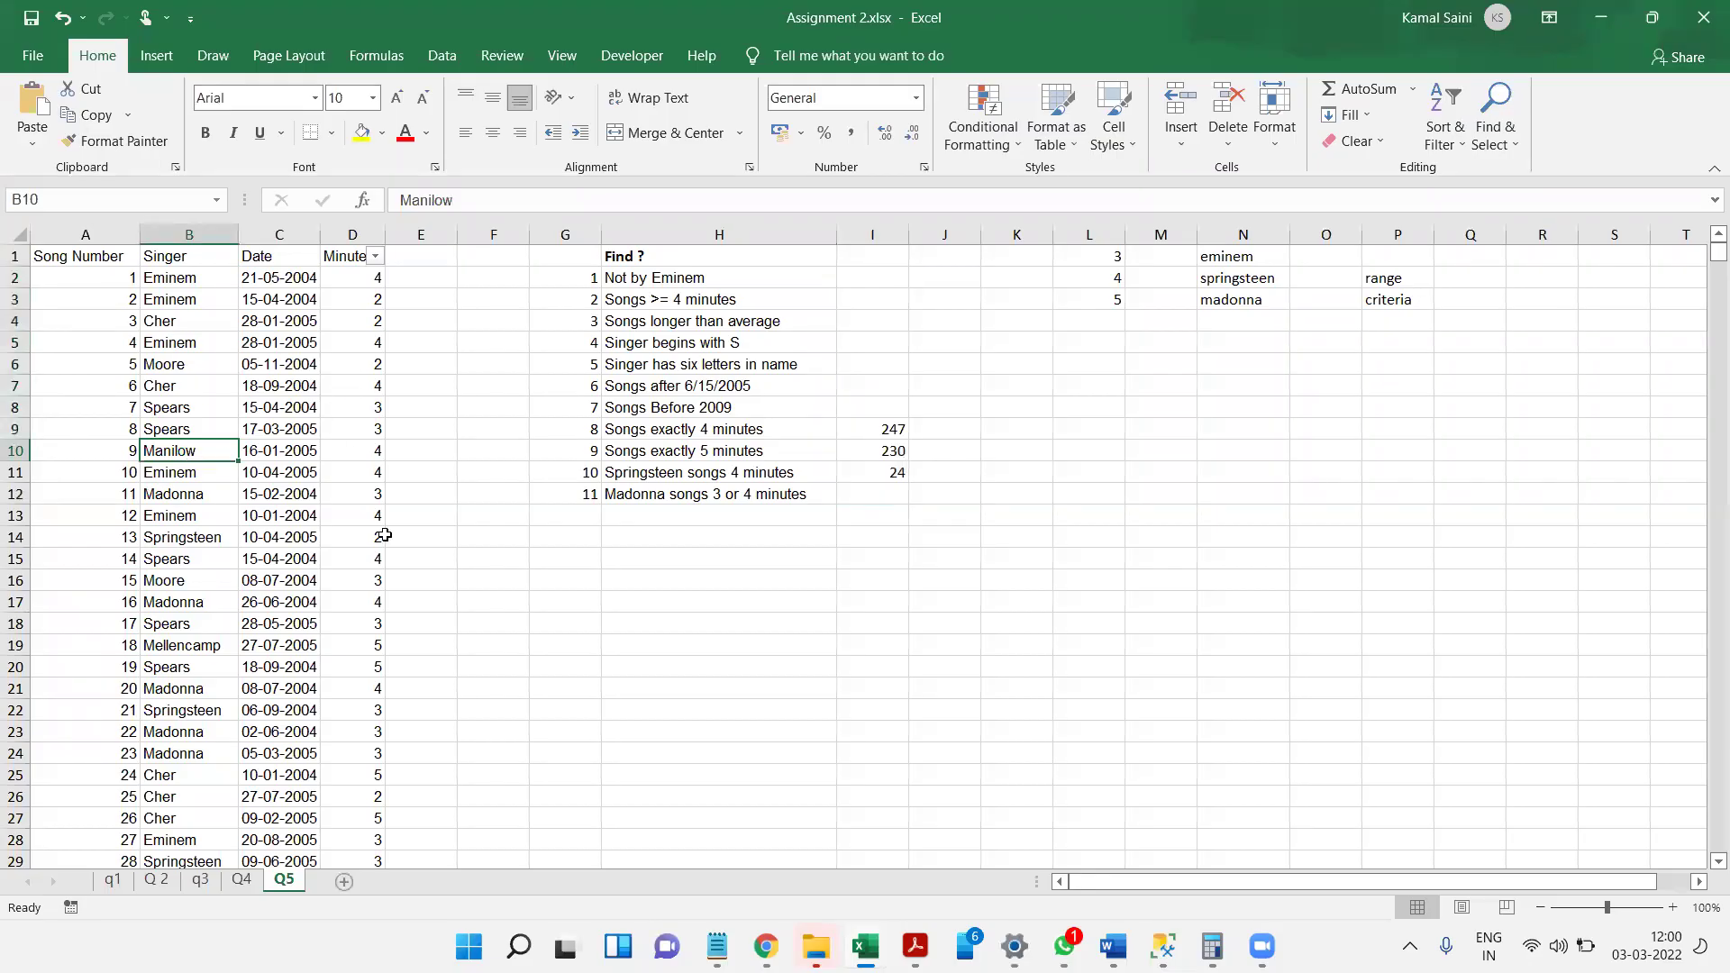
- Look through the Q4, q3, Q 2 and q1 assignment sheets and return to the Q5 sheet
{"action": "left_click", "coordinate": [241, 881]}
{"action": "left_click", "coordinate": [202, 886]}
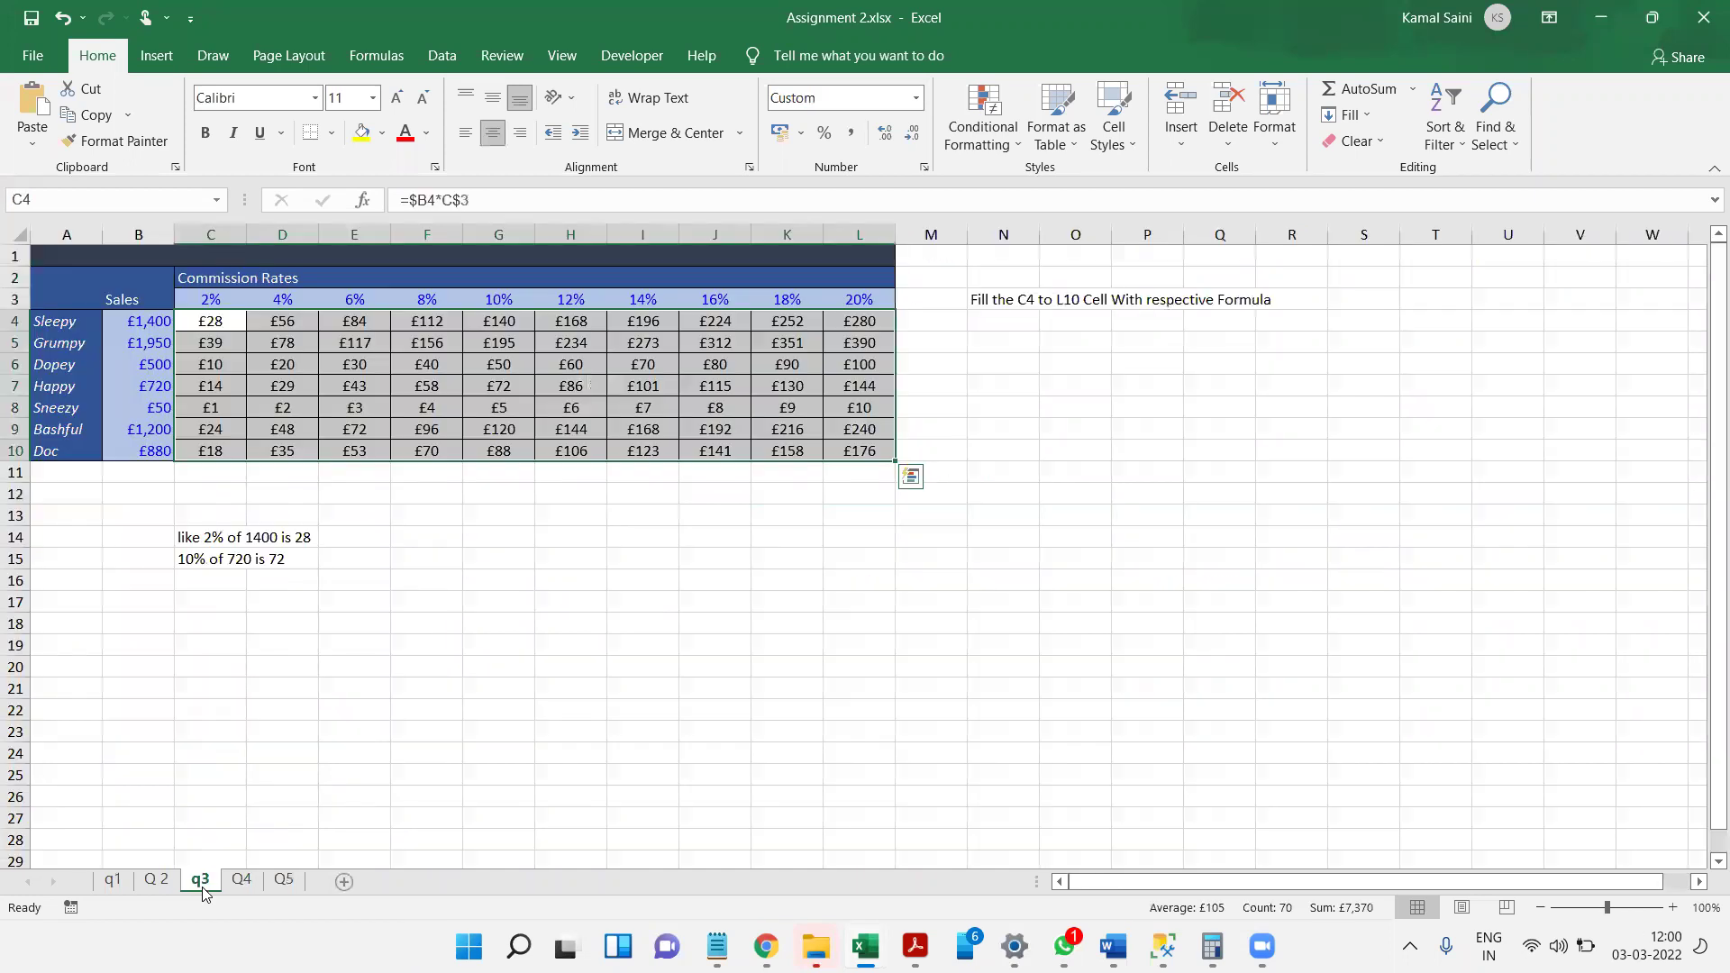
{"action": "left_click", "coordinate": [155, 883]}
{"action": "left_click", "coordinate": [103, 886]}
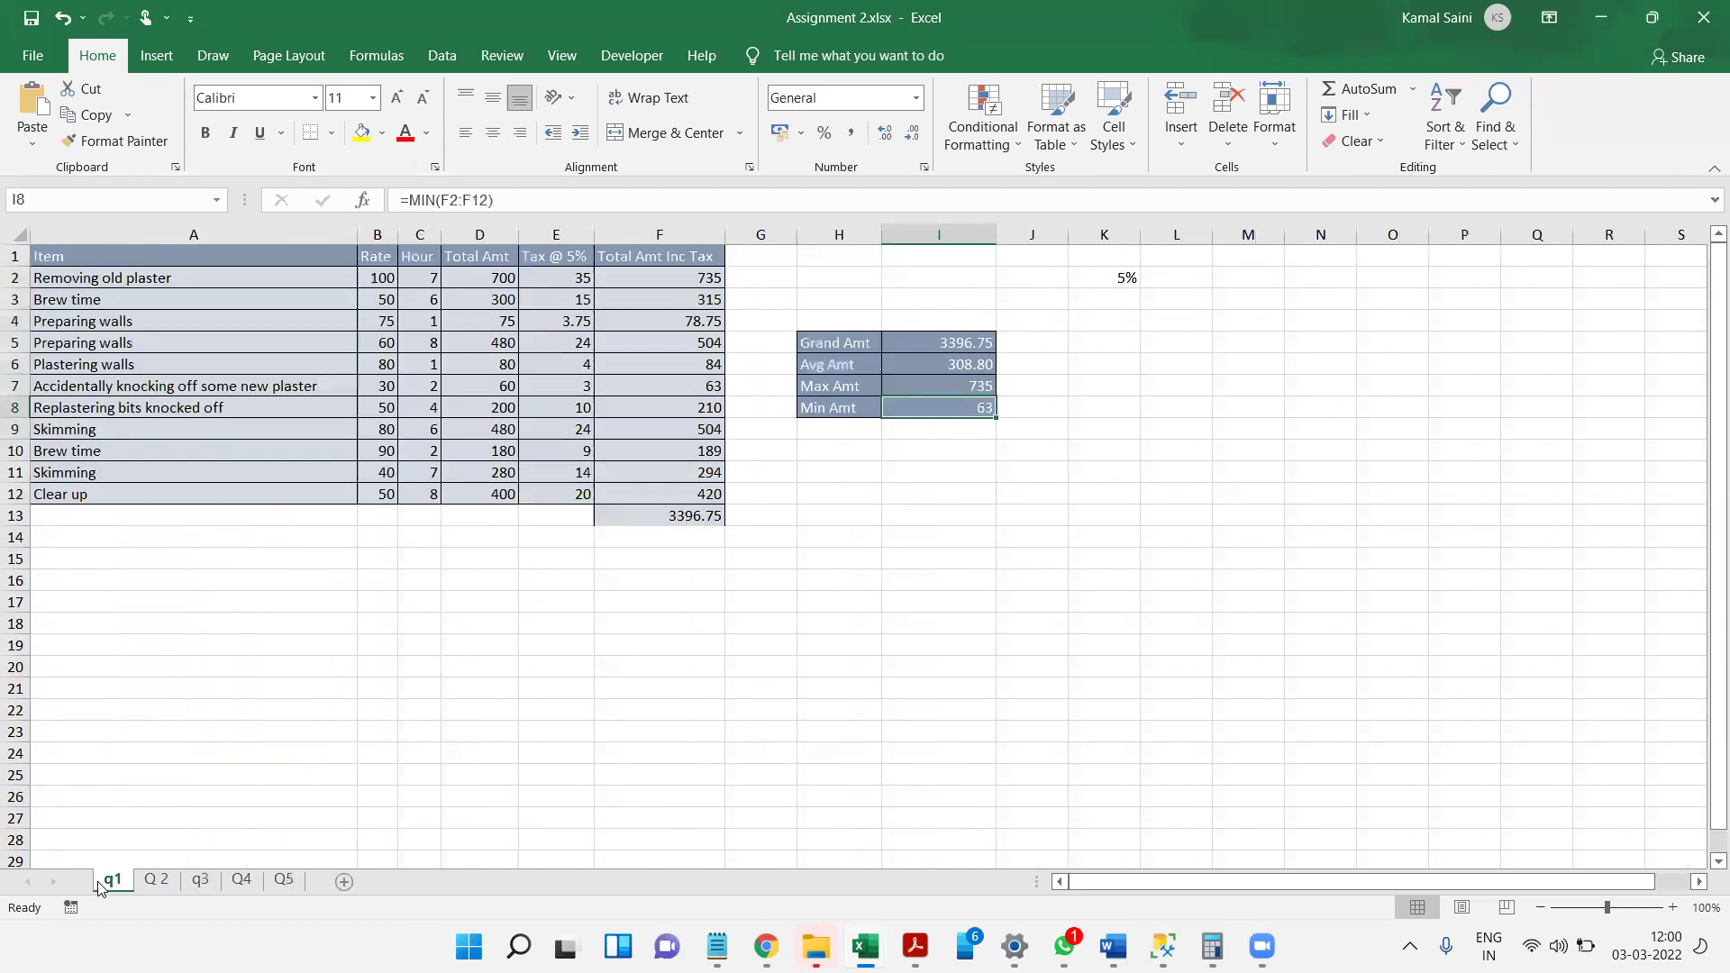
{"action": "left_click", "coordinate": [284, 882]}
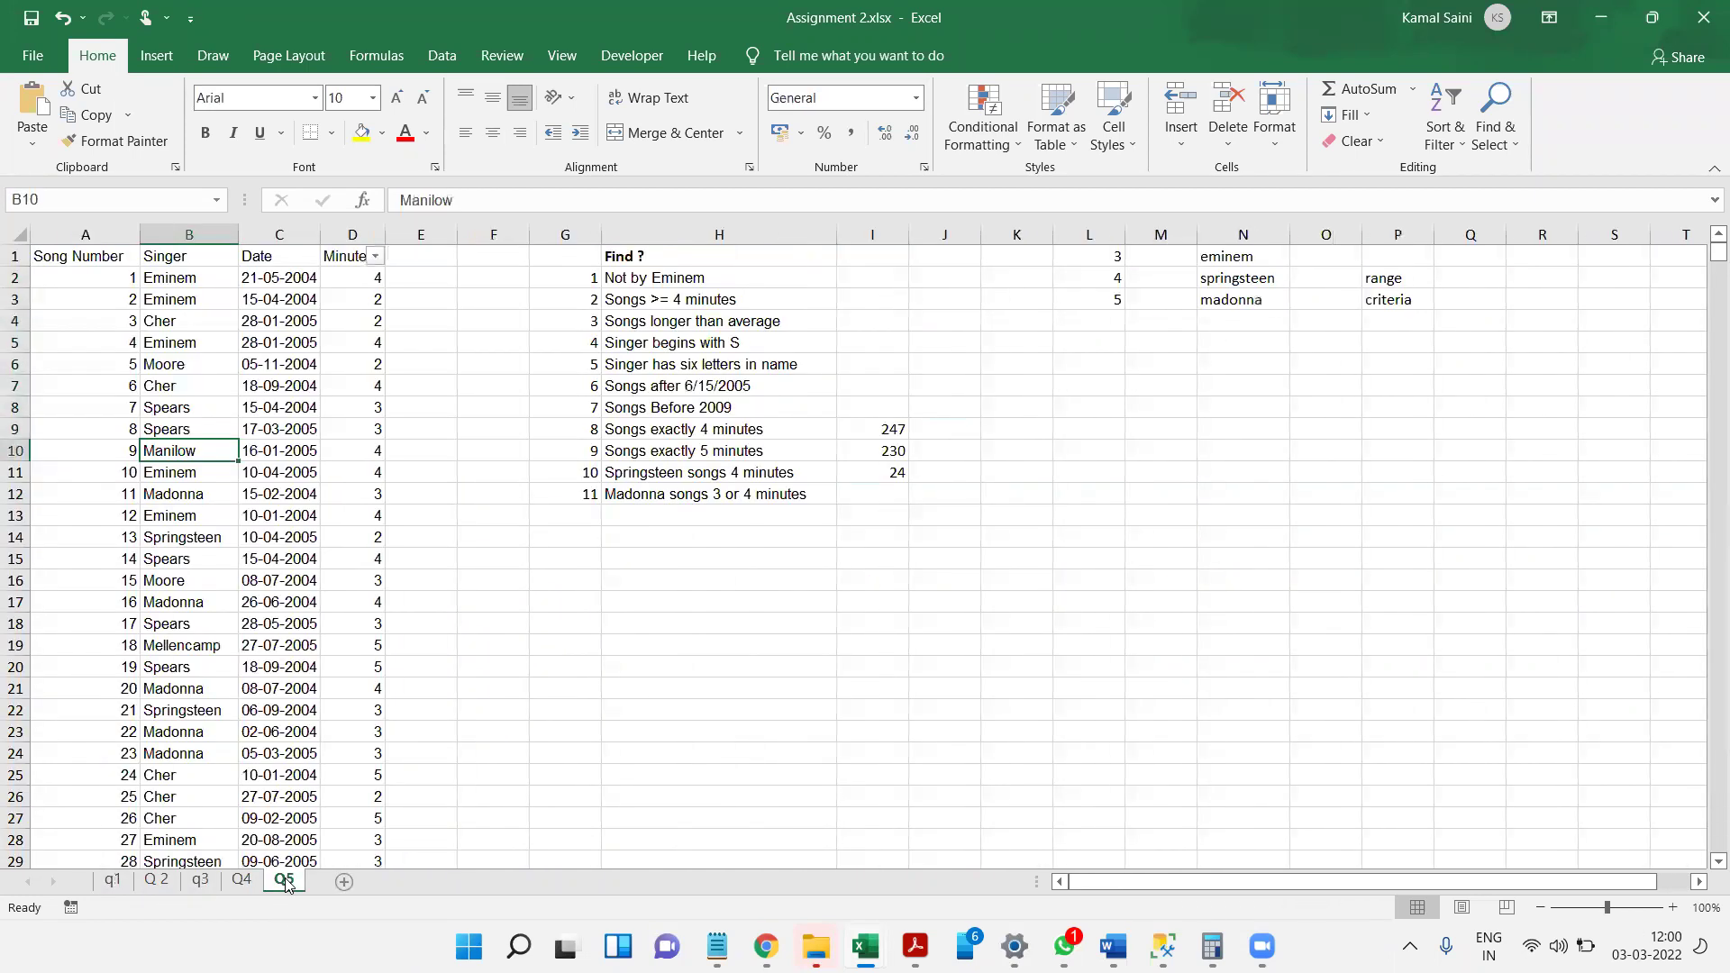